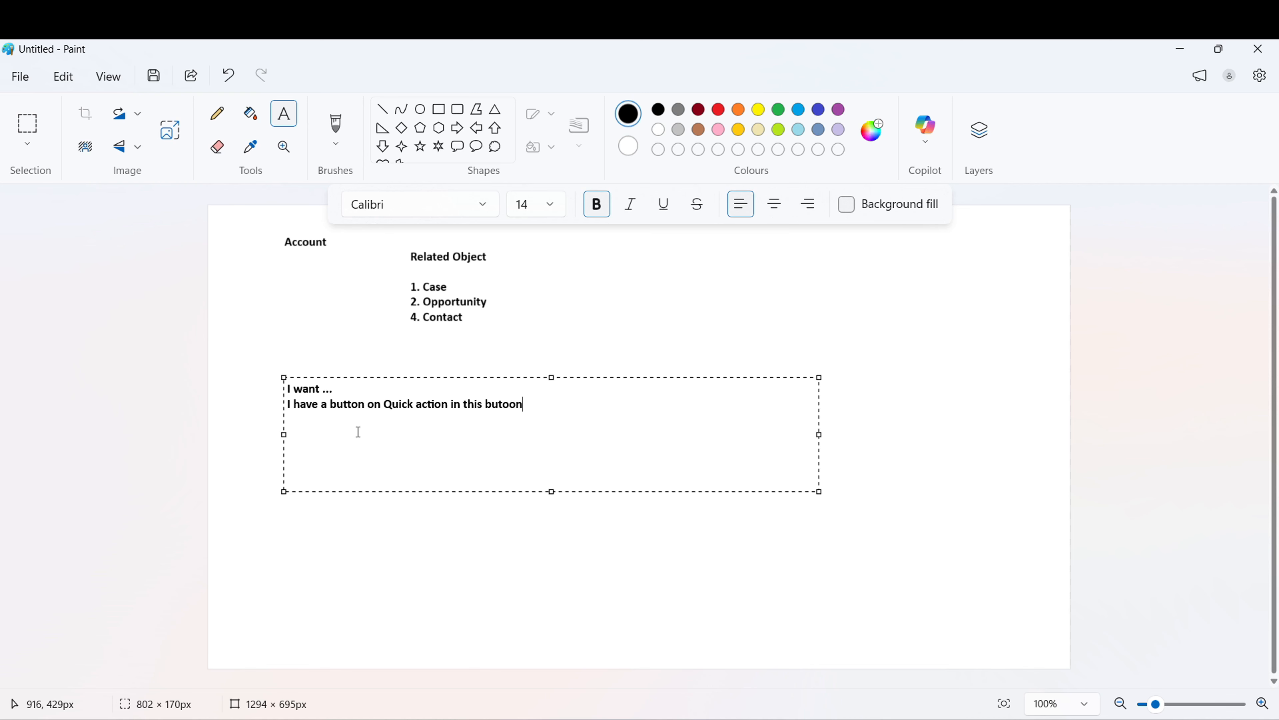
- Fix the typo and finish the note about a Quick action button cloning related records
text(when I click)
drag(521, 406, 442, 408)
key(BackSpace)
text(n button all the related object  records are clone and)
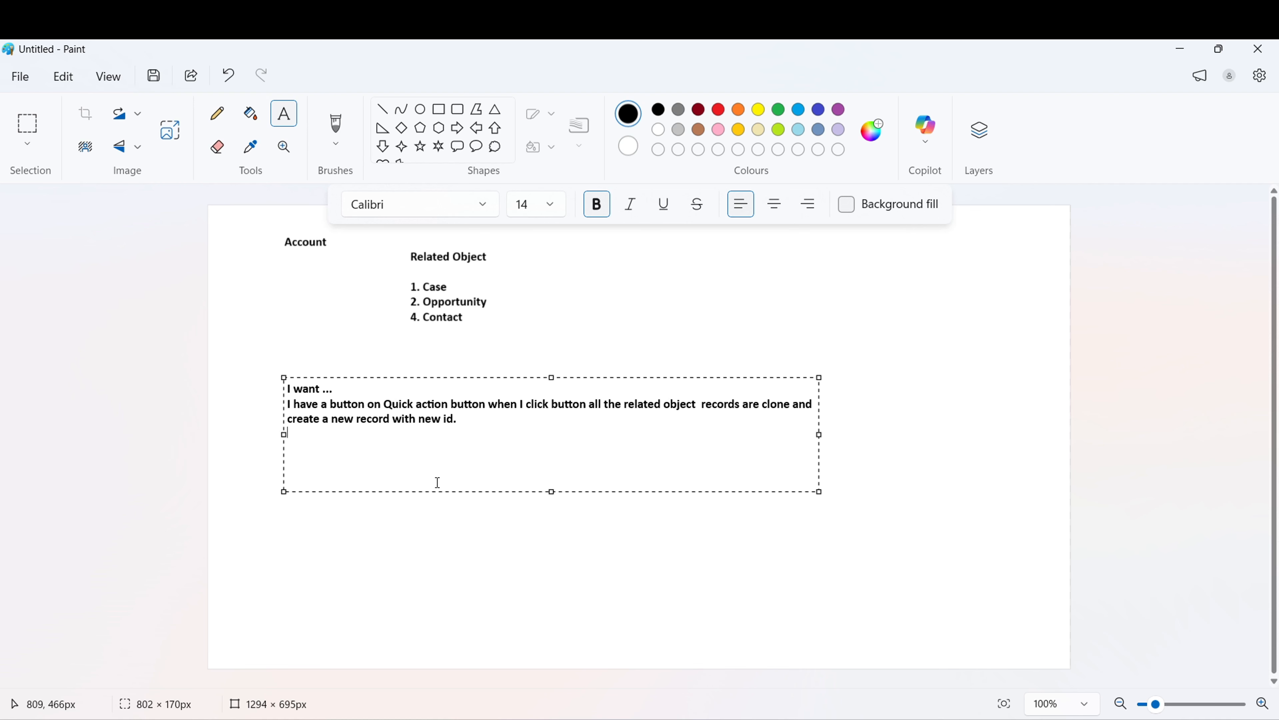
click(490, 570)
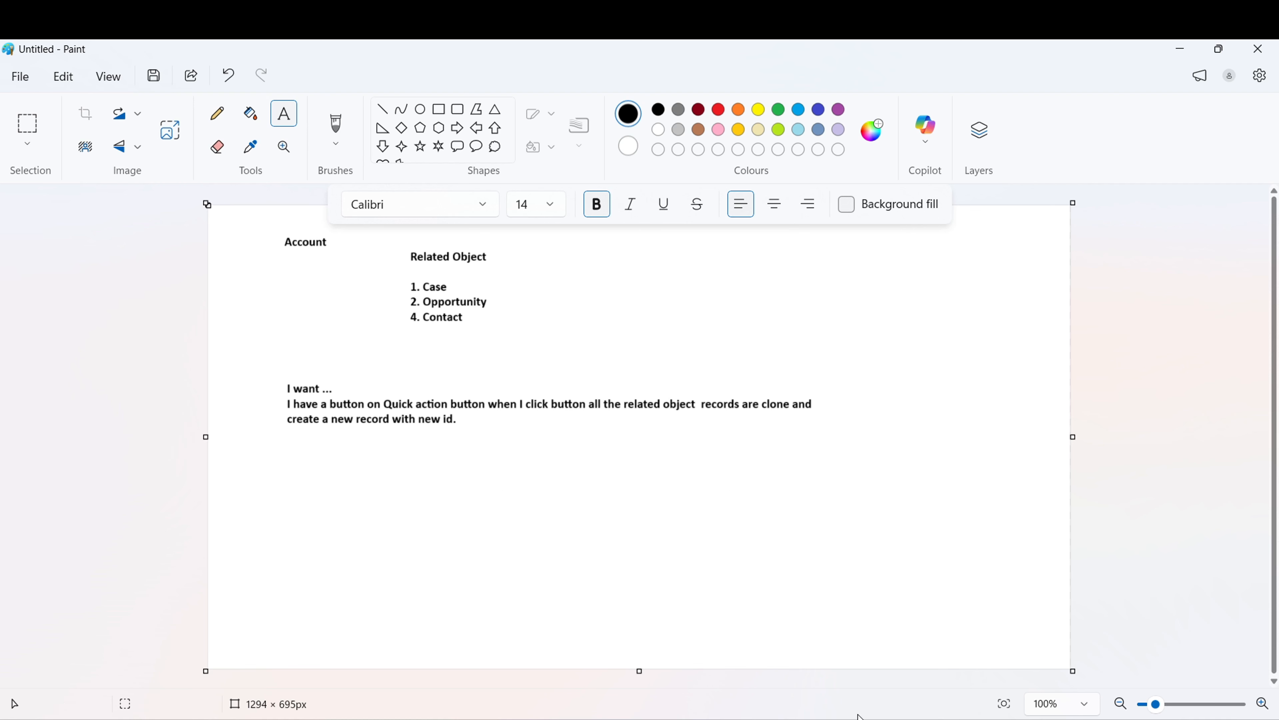
- Open the Burlington Textiles Weaving Plant Generator opportunity from the Opportunities list in Chrome
mouse_move(861, 718)
click(859, 655)
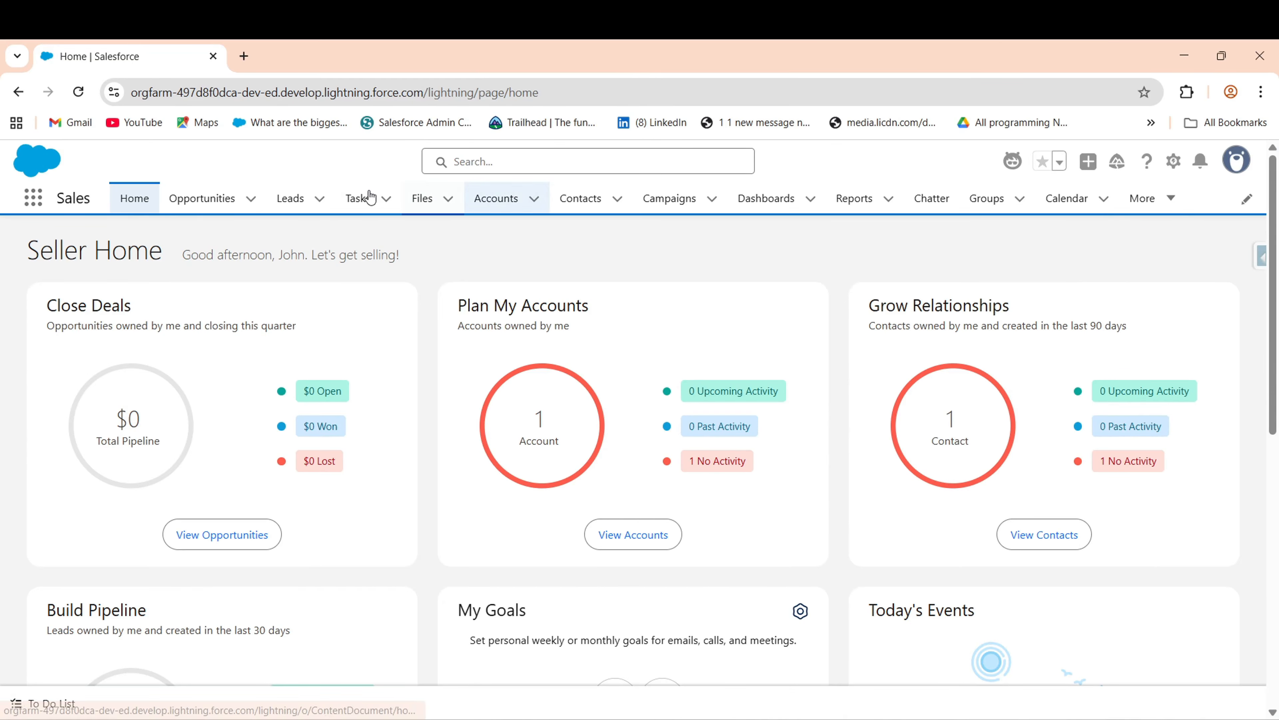
click(204, 202)
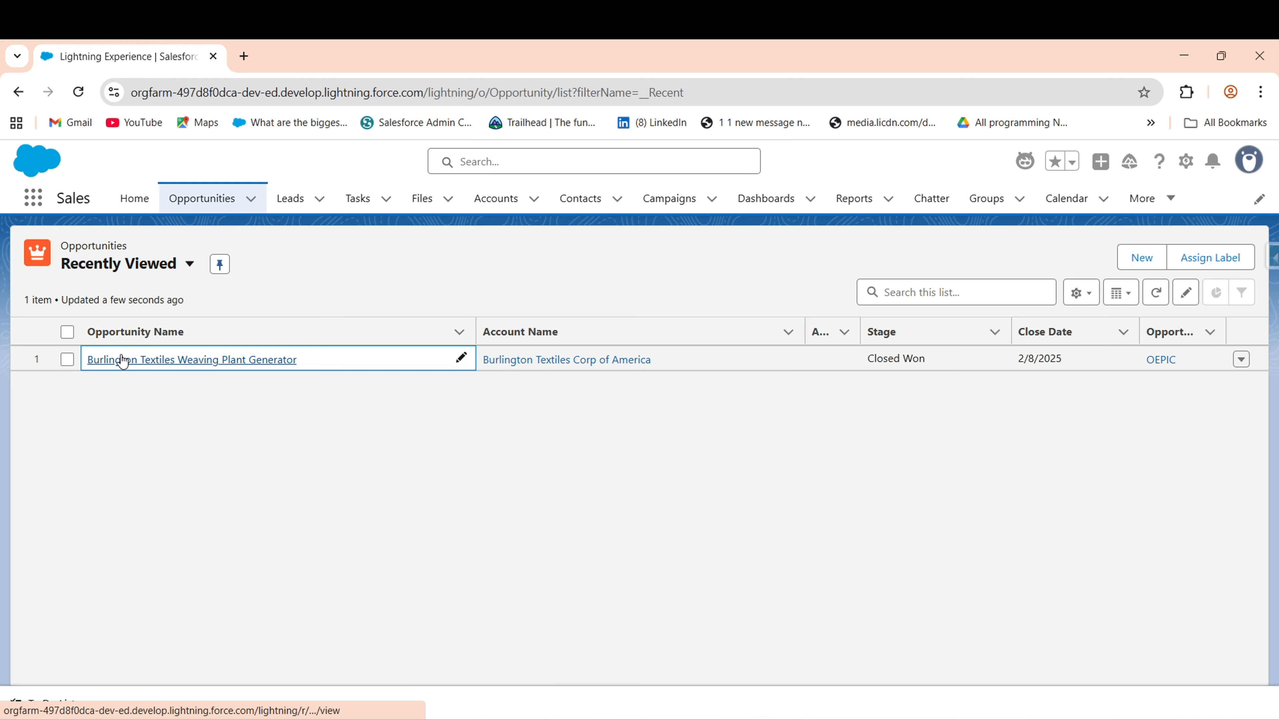
click(143, 362)
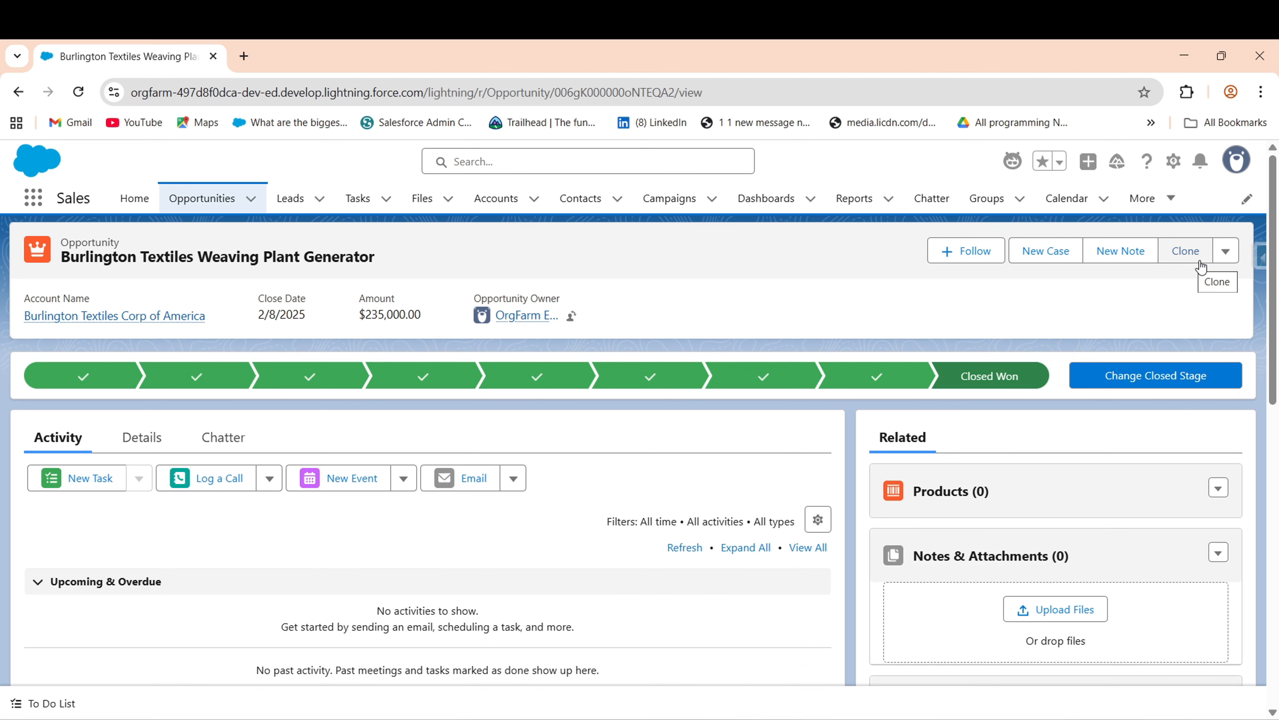
- Start a clone with ' Clone' appended to the name, then cancel it unsaved
click(1192, 266)
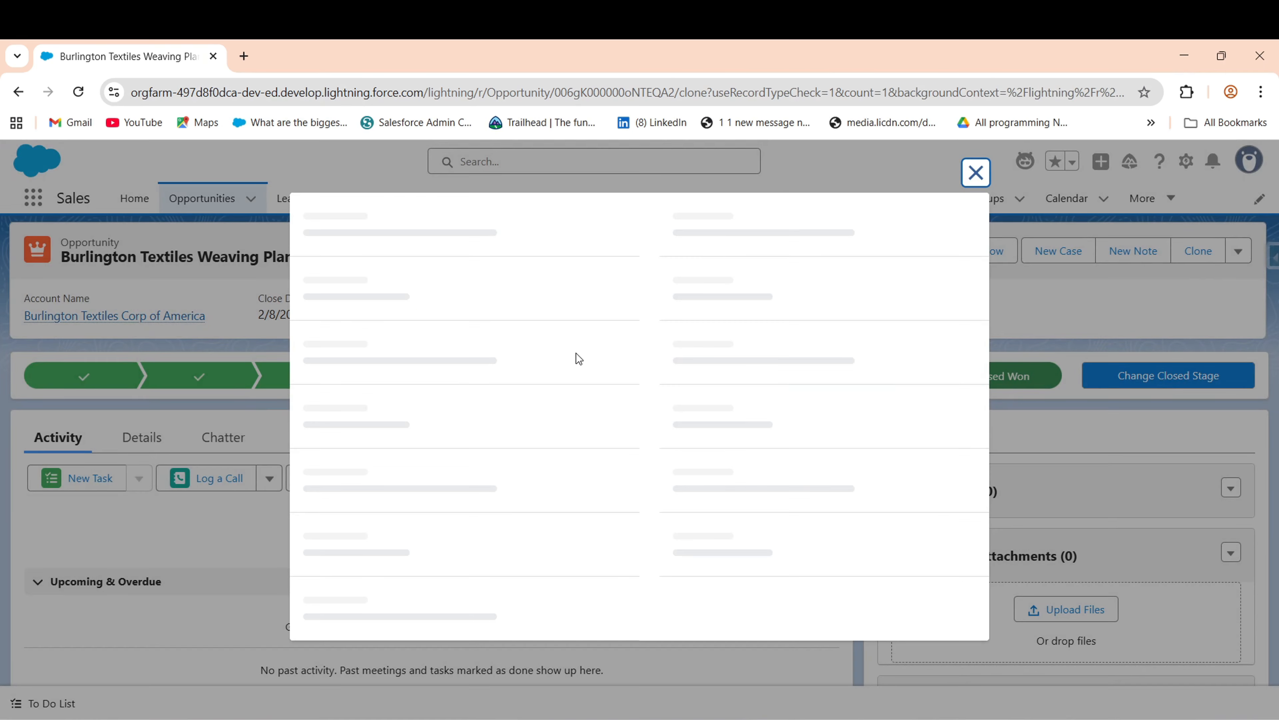
click(982, 363)
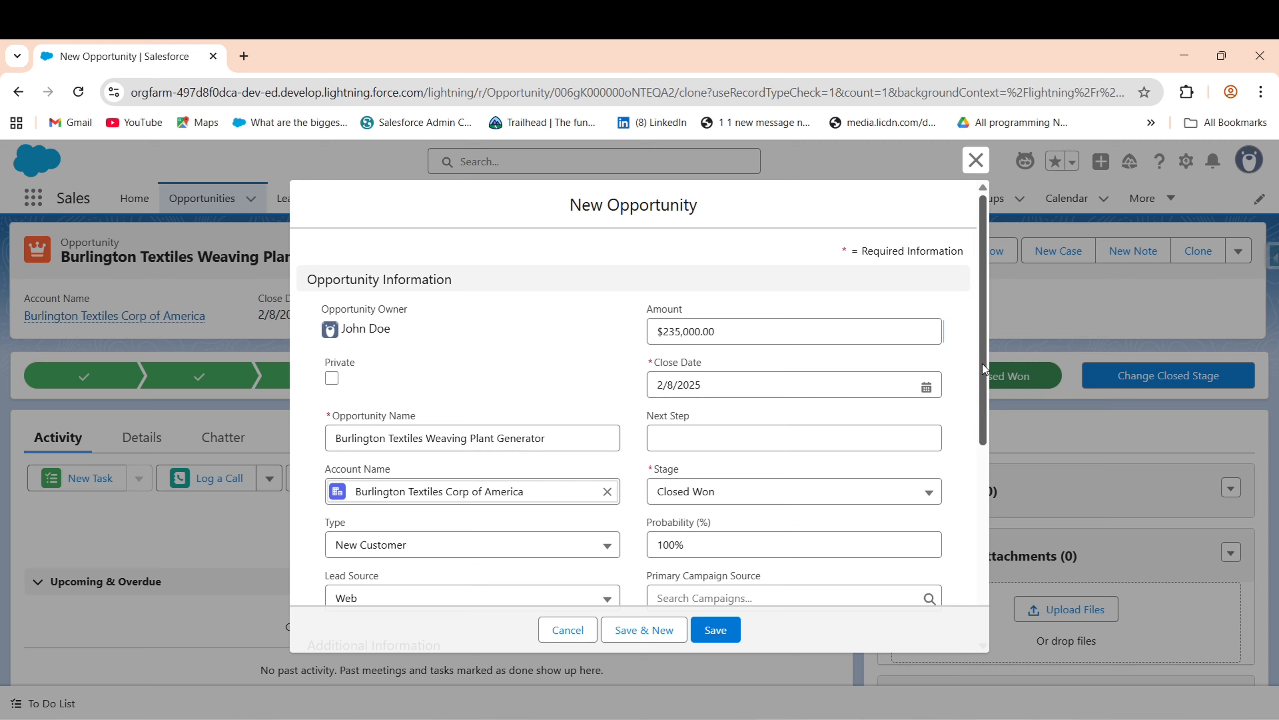
click(568, 429)
mouse_move(568, 429)
mouse_down()
mouse_move(471, 437)
mouse_move(556, 444)
mouse_up()
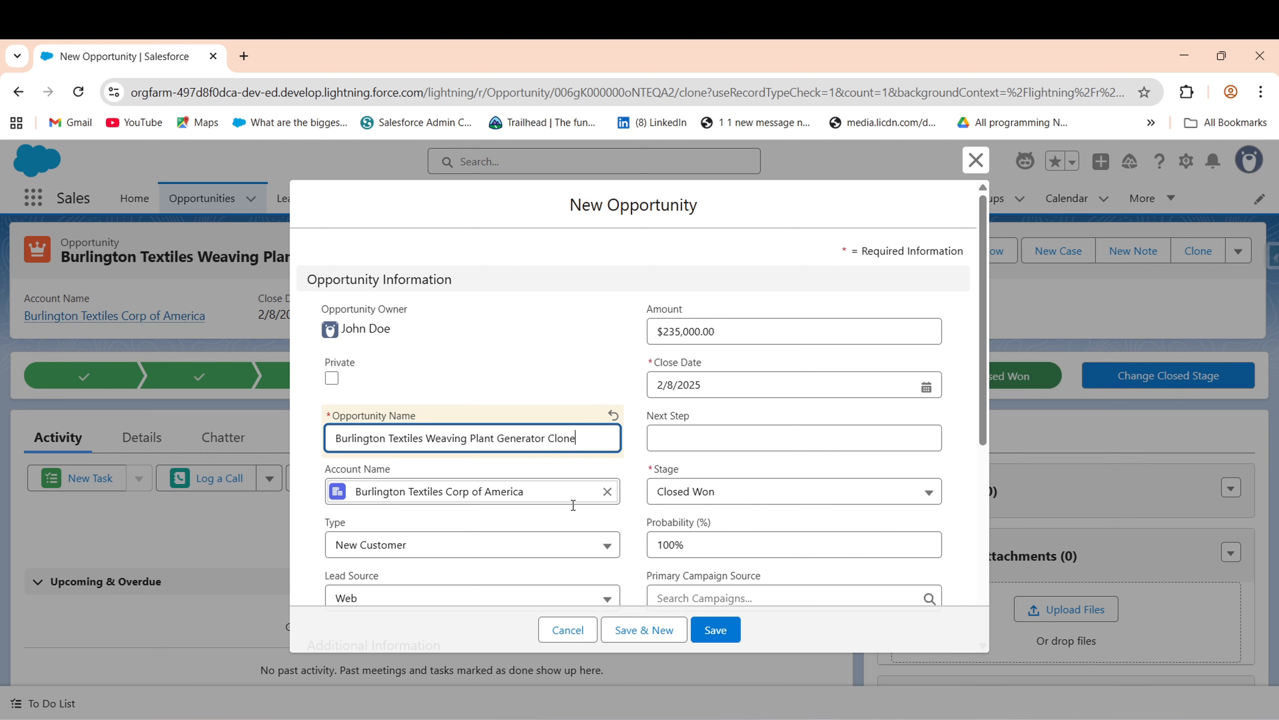
text(Clone)
click(568, 630)
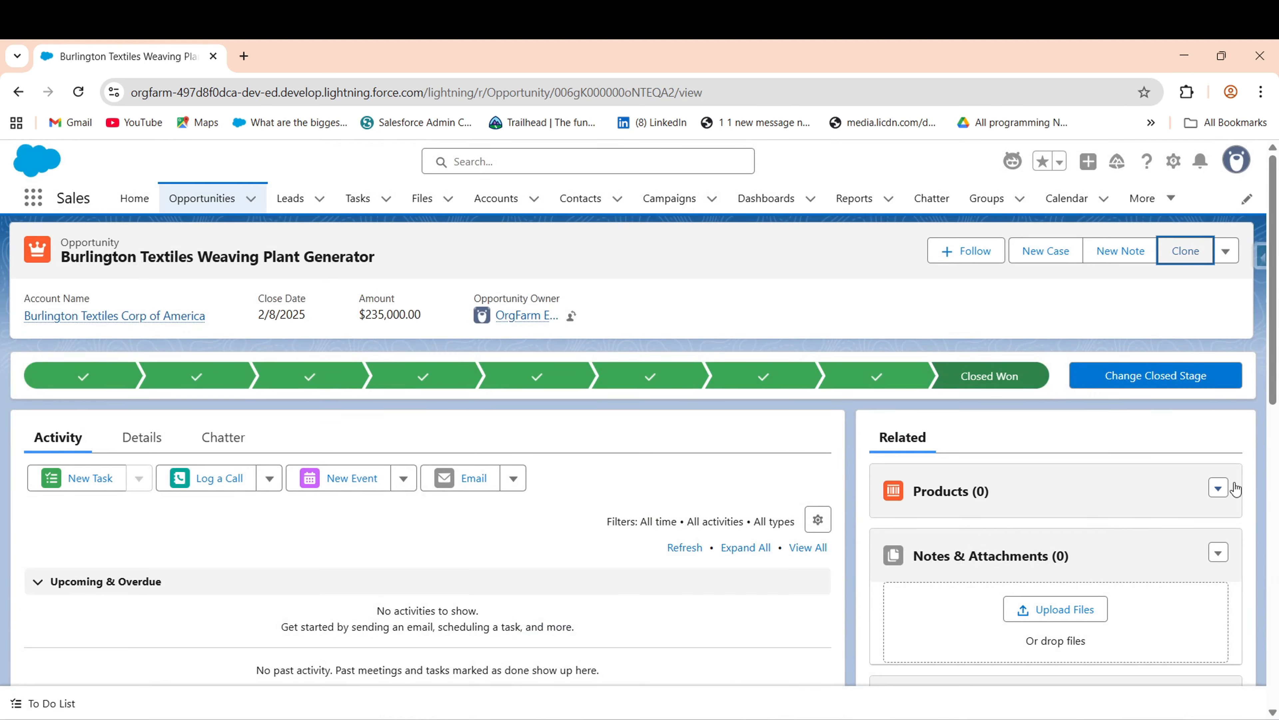
- Select GenWatt Diesel 1000kW, 10kW and 200kW in Add Products
click(1219, 488)
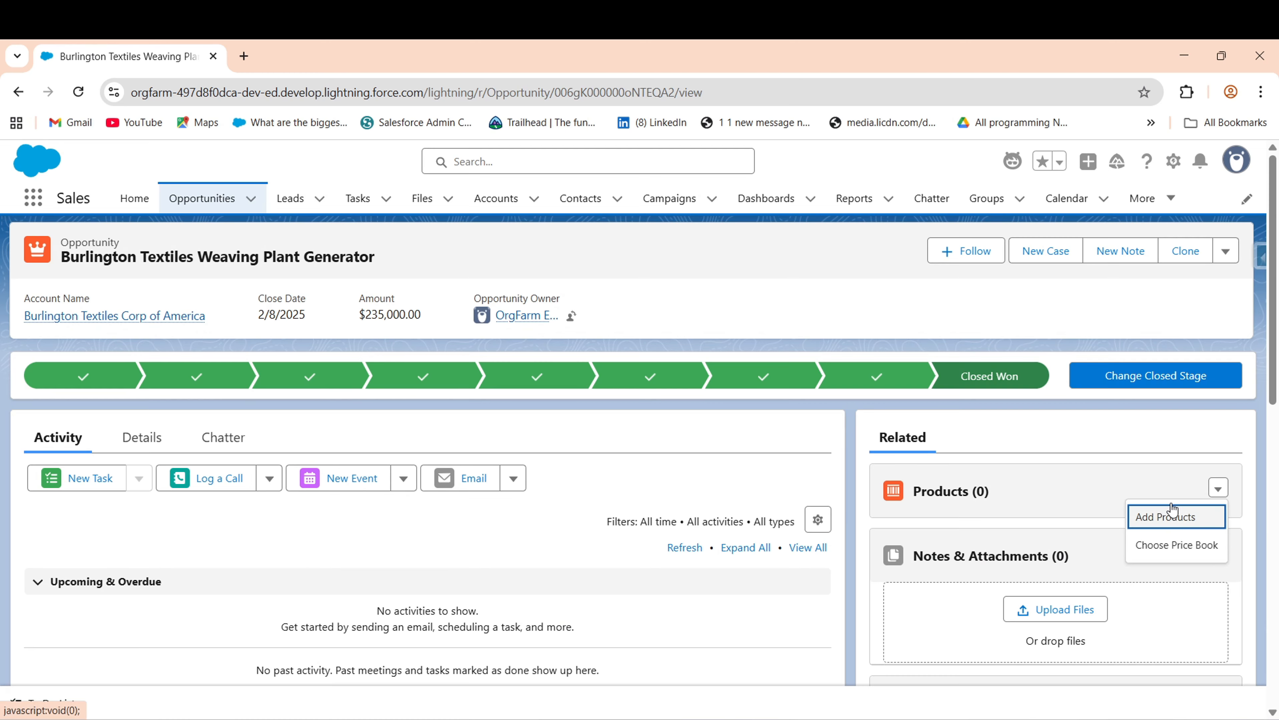
click(1171, 516)
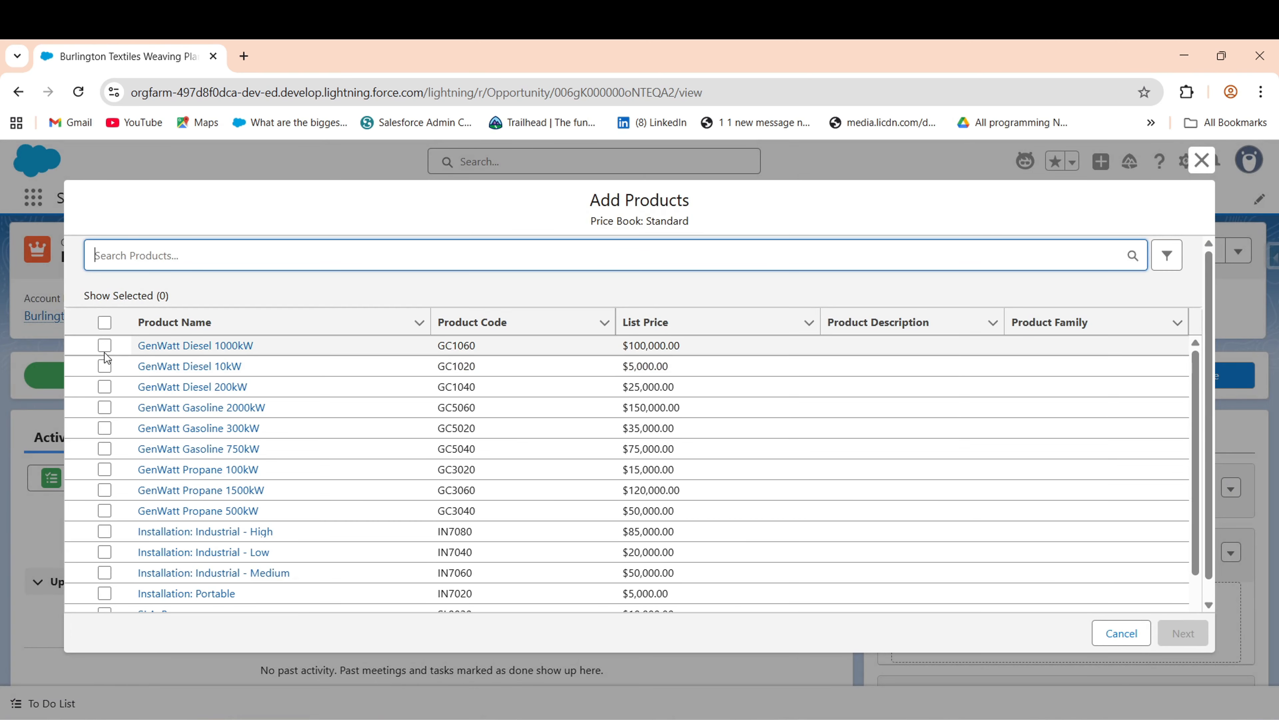
click(105, 346)
click(105, 366)
click(105, 387)
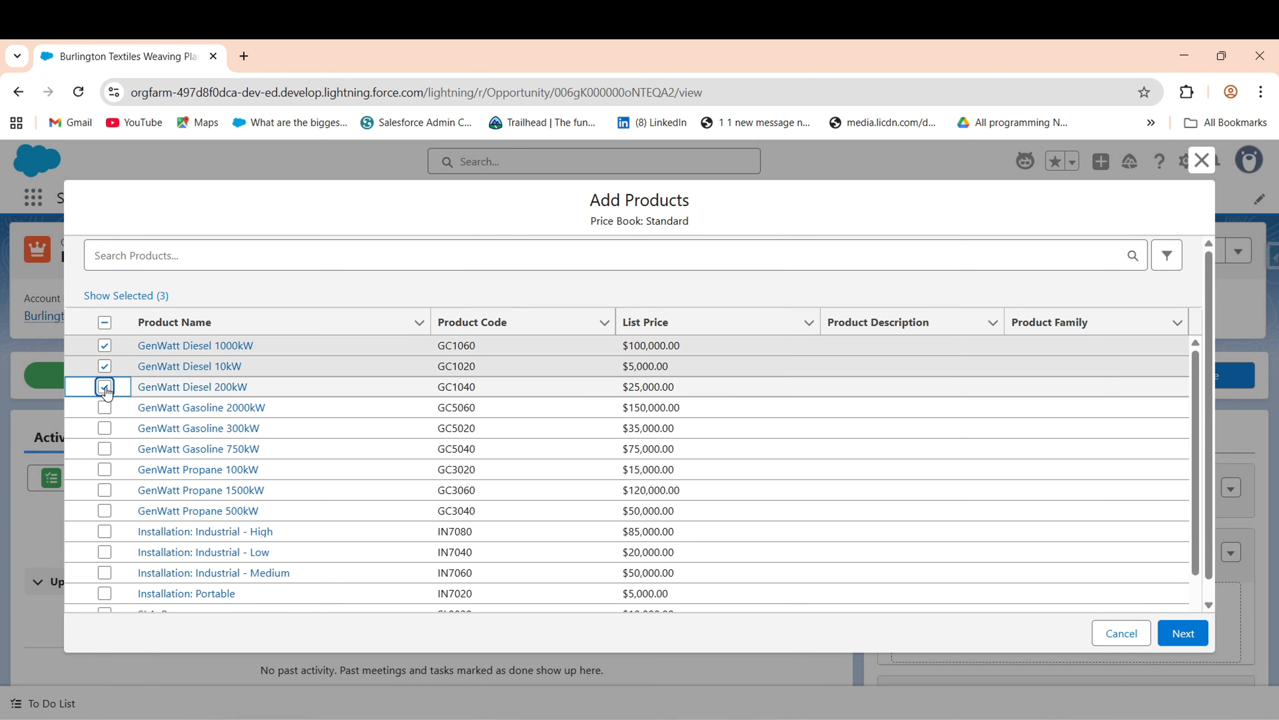
click(1183, 633)
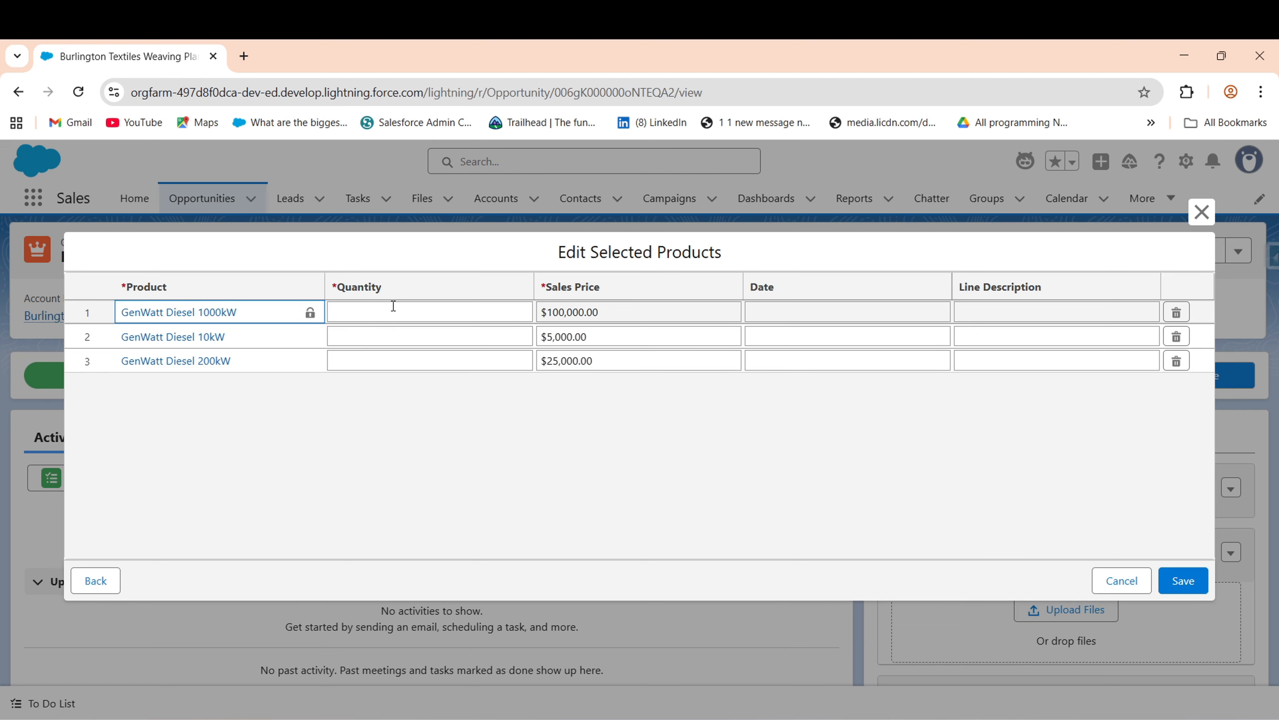
- Enter quantities 1, 2 and 3 for the three GenWatt Diesel products and save
double_click(393, 305)
text(1)
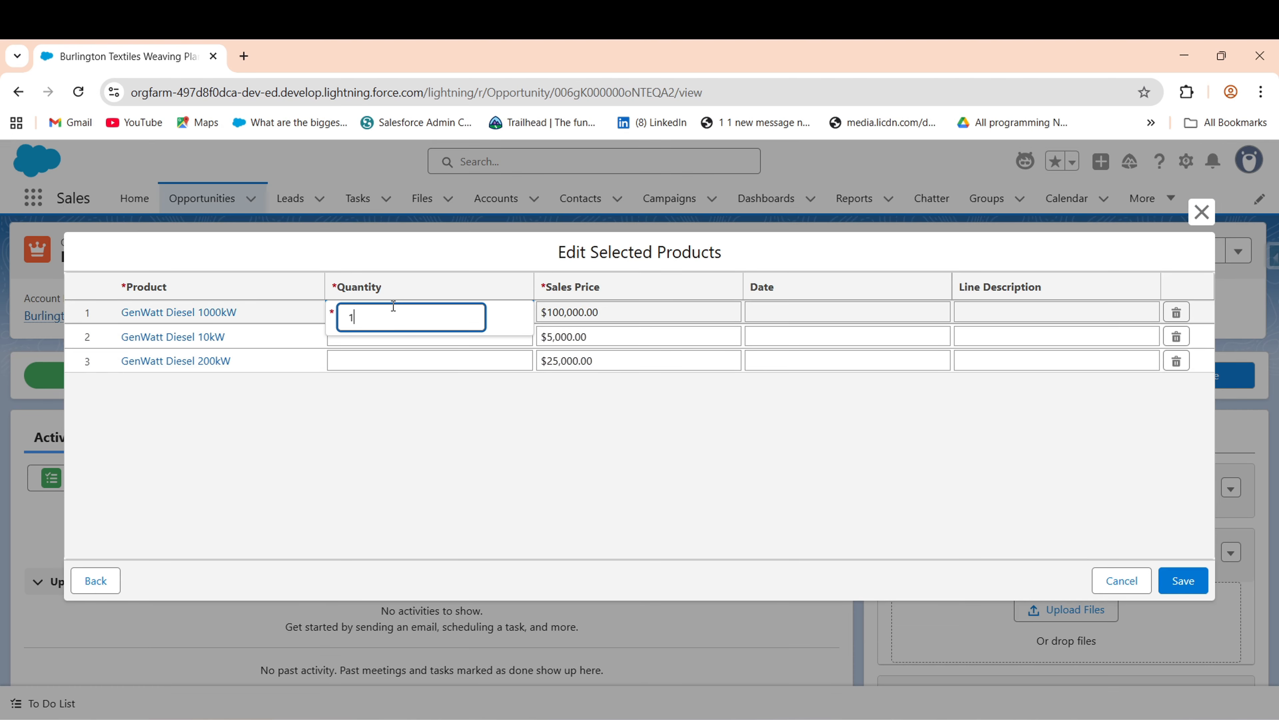
click(363, 341)
double_click(405, 333)
text(2)
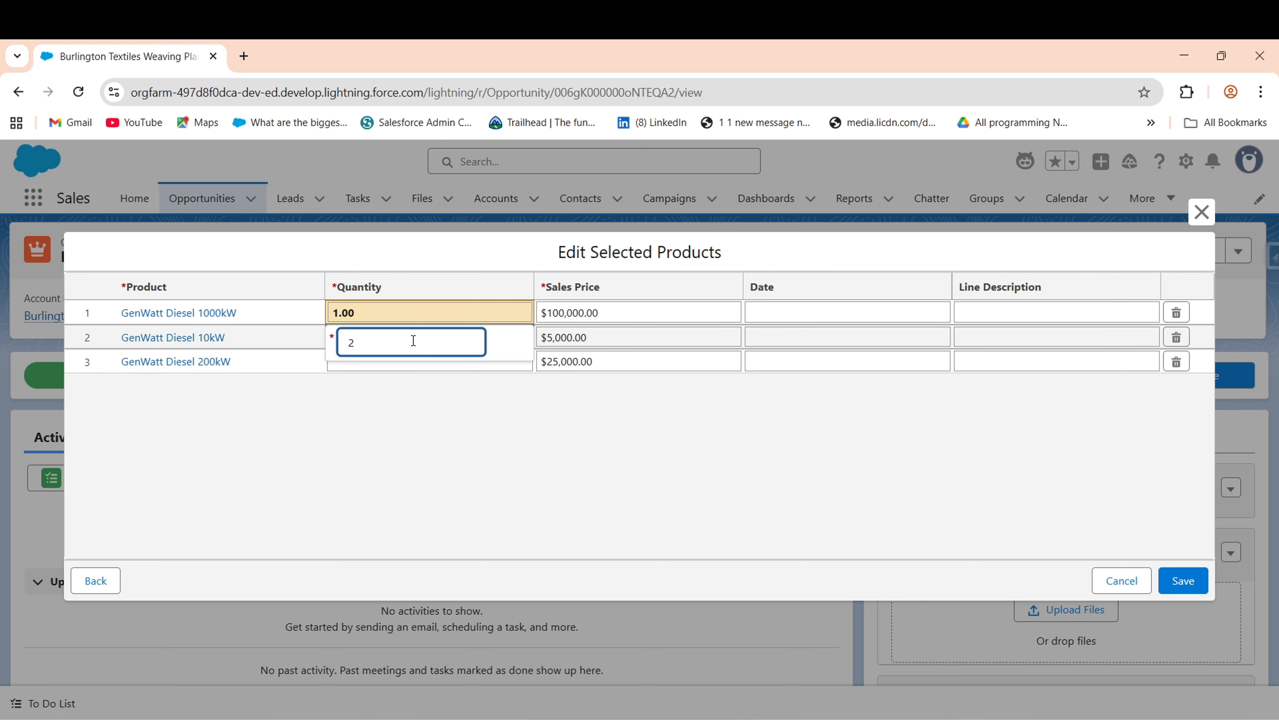
click(417, 423)
double_click(363, 359)
text(3)
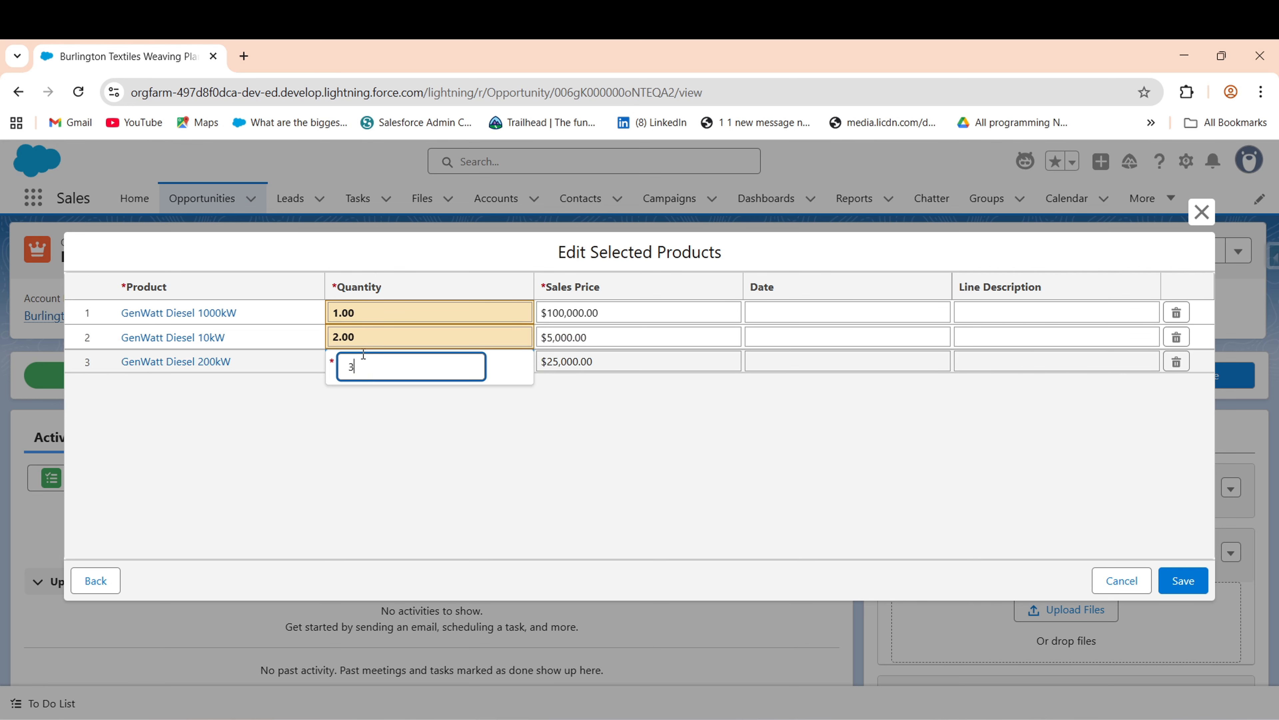
click(733, 514)
click(1178, 585)
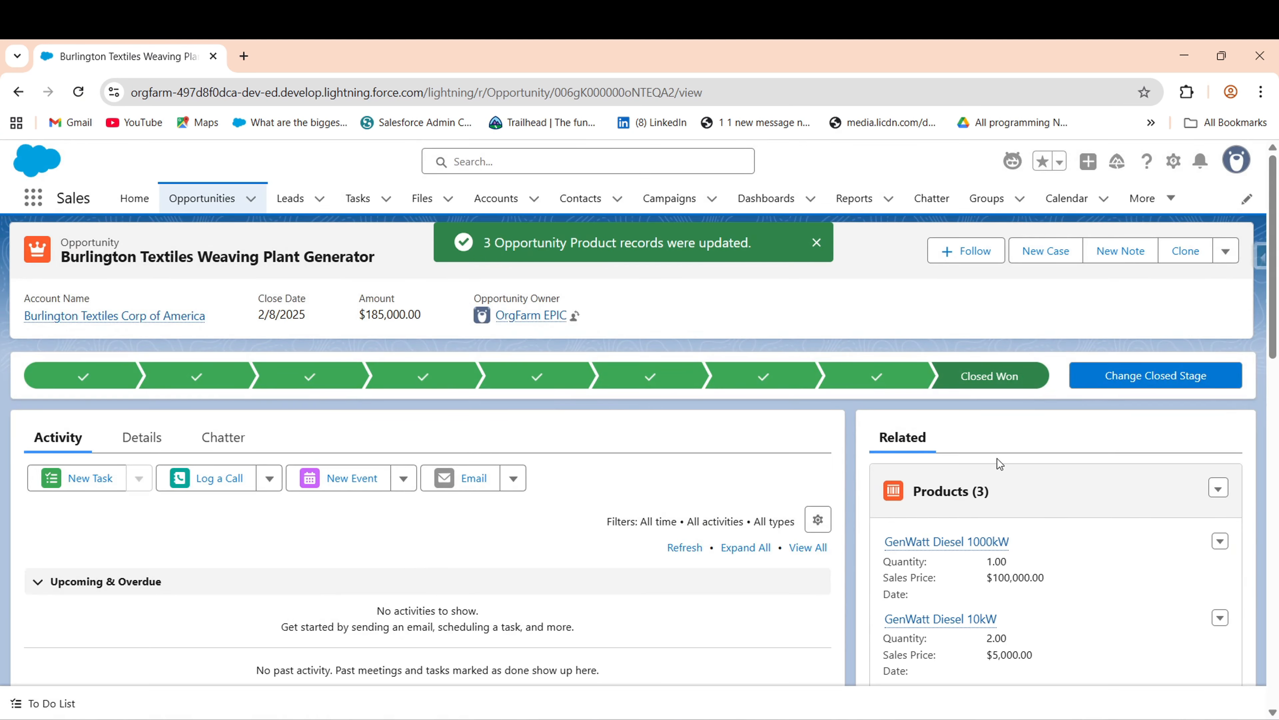
- Clone the opportunity as 'Burlington Textiles Weaving Plant Generator clone' and save it
click(1186, 251)
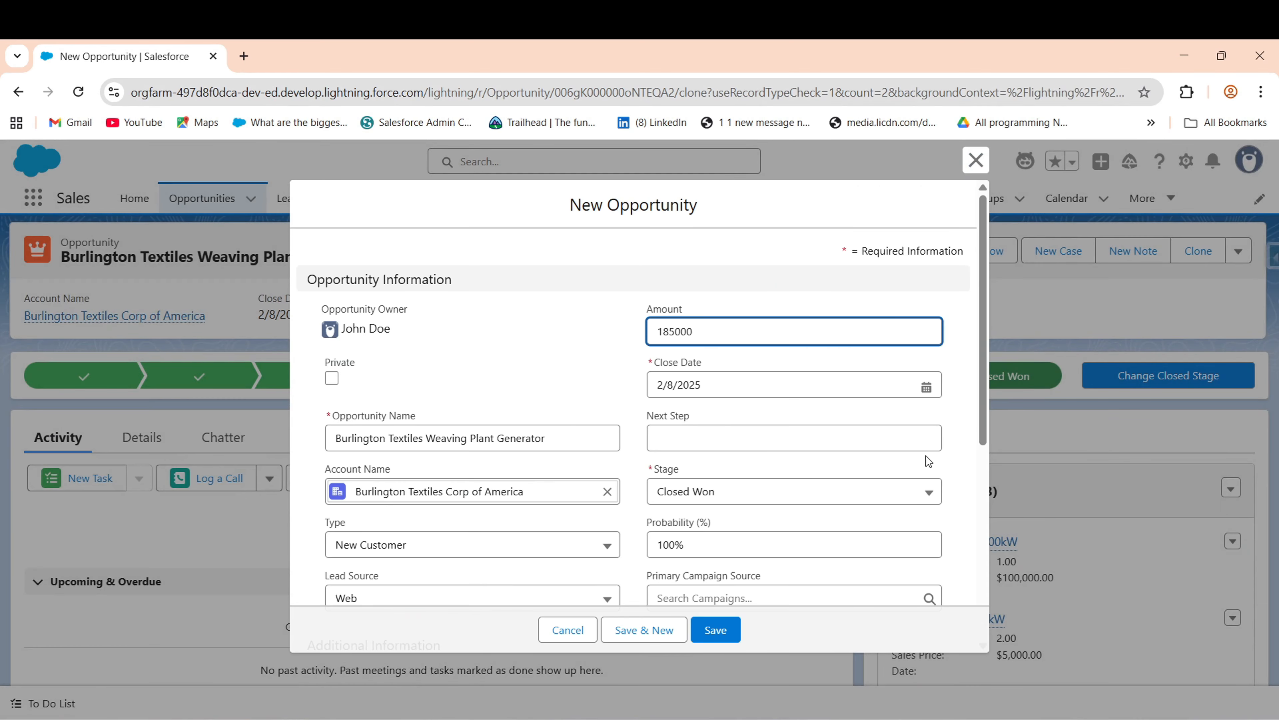
click(566, 445)
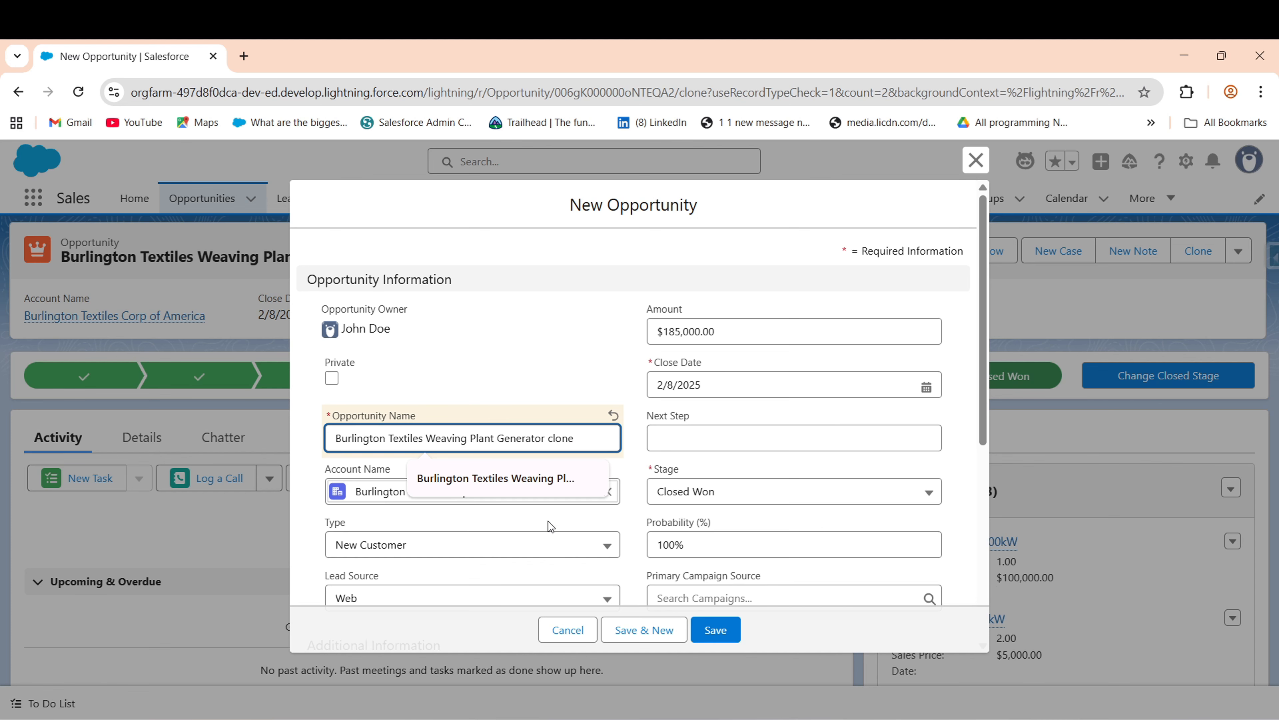
click(718, 633)
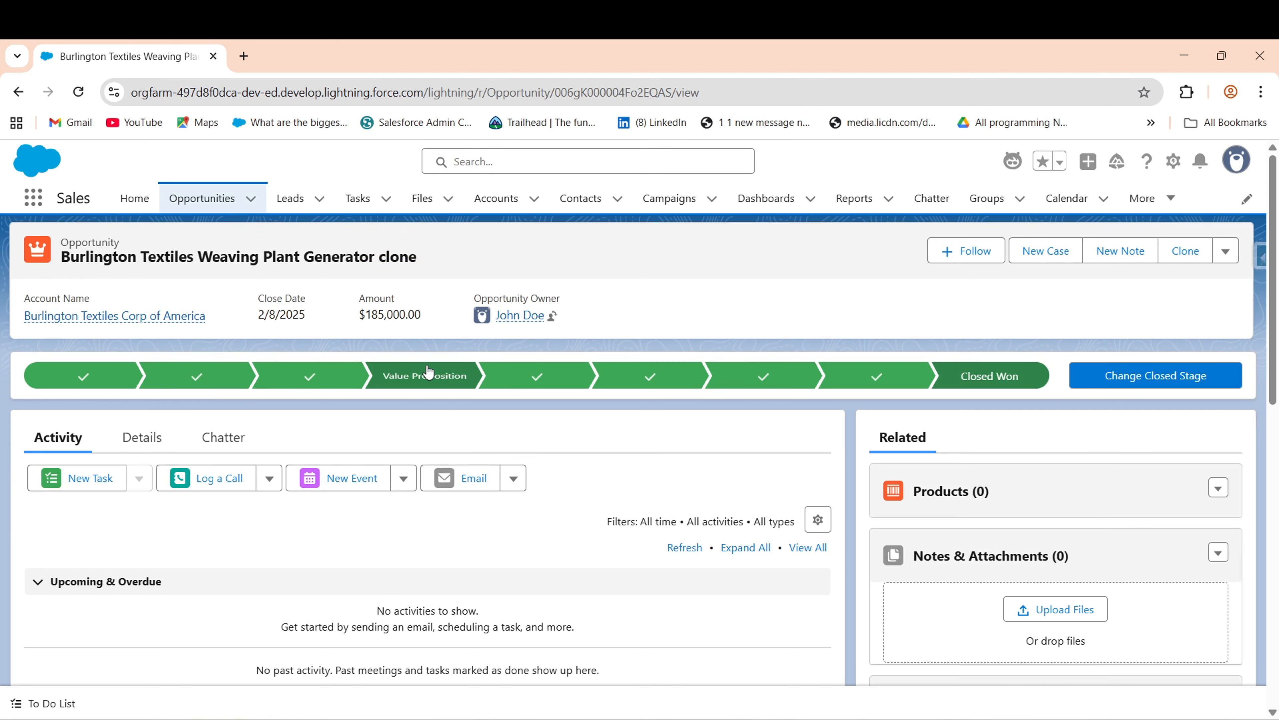
- Open the clone opportunity in a new tab and bring up the Setup gear menu
right_click(178, 209)
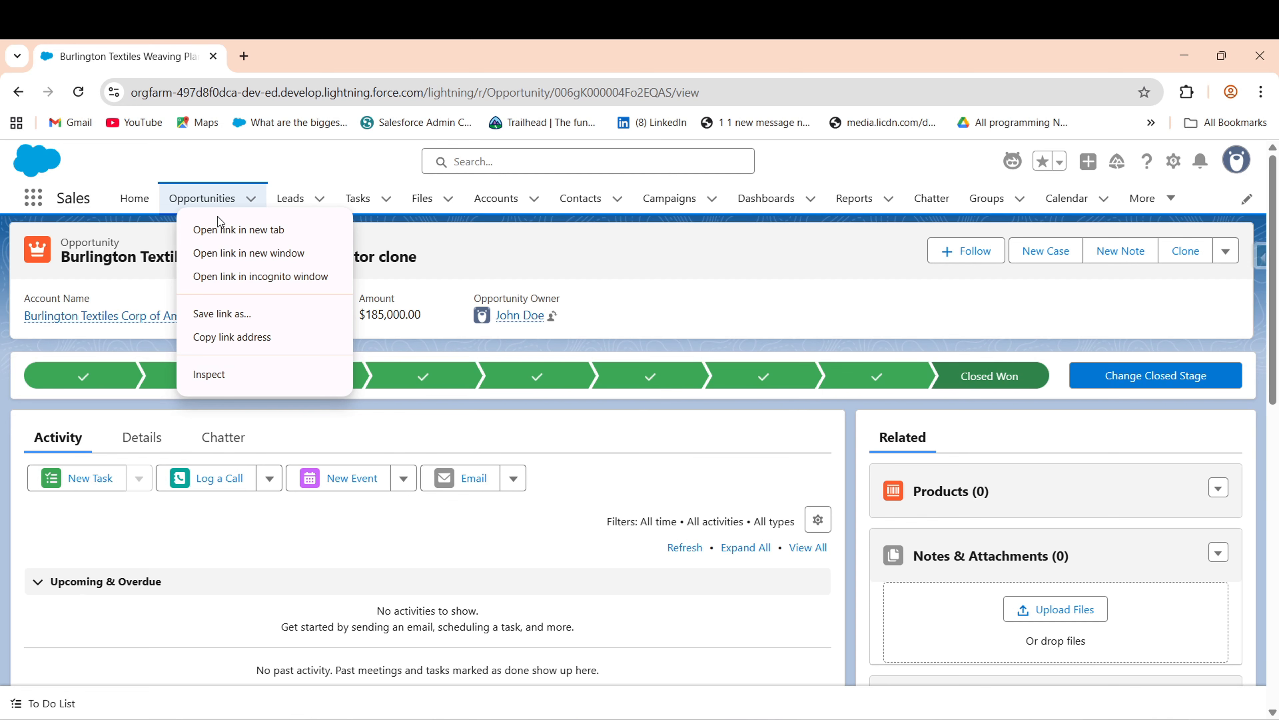
click(221, 228)
click(331, 50)
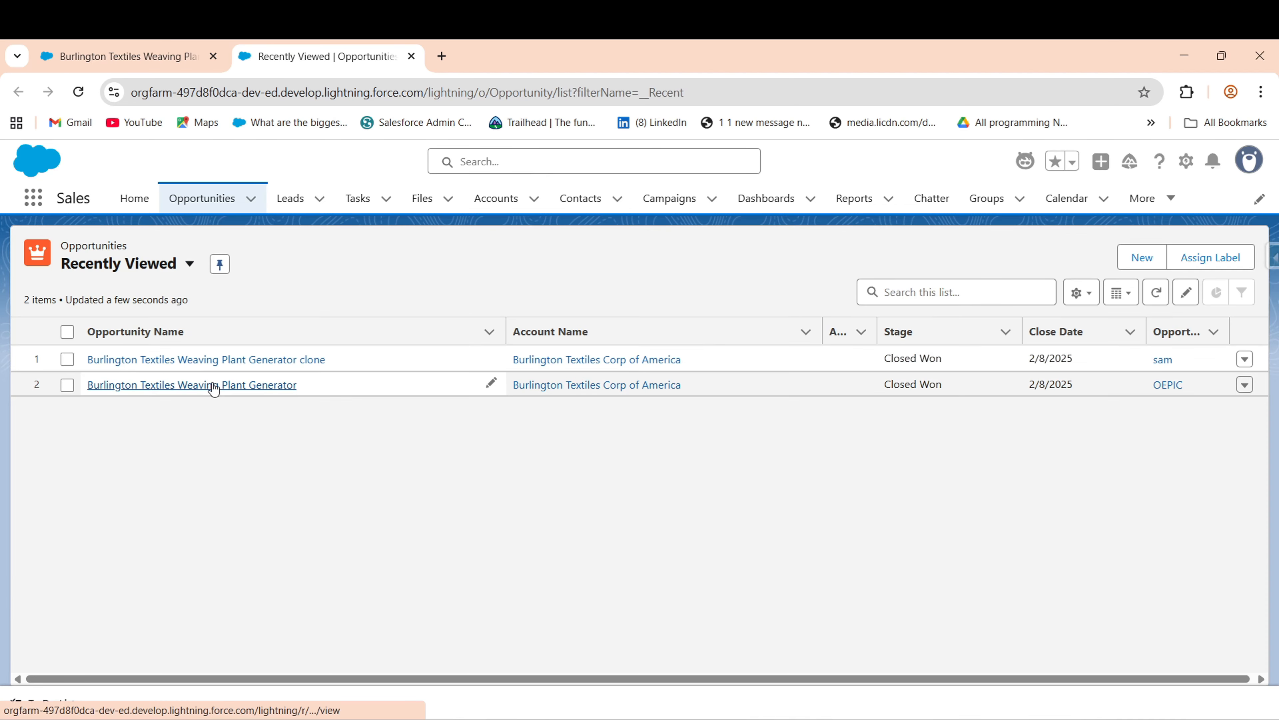
click(215, 387)
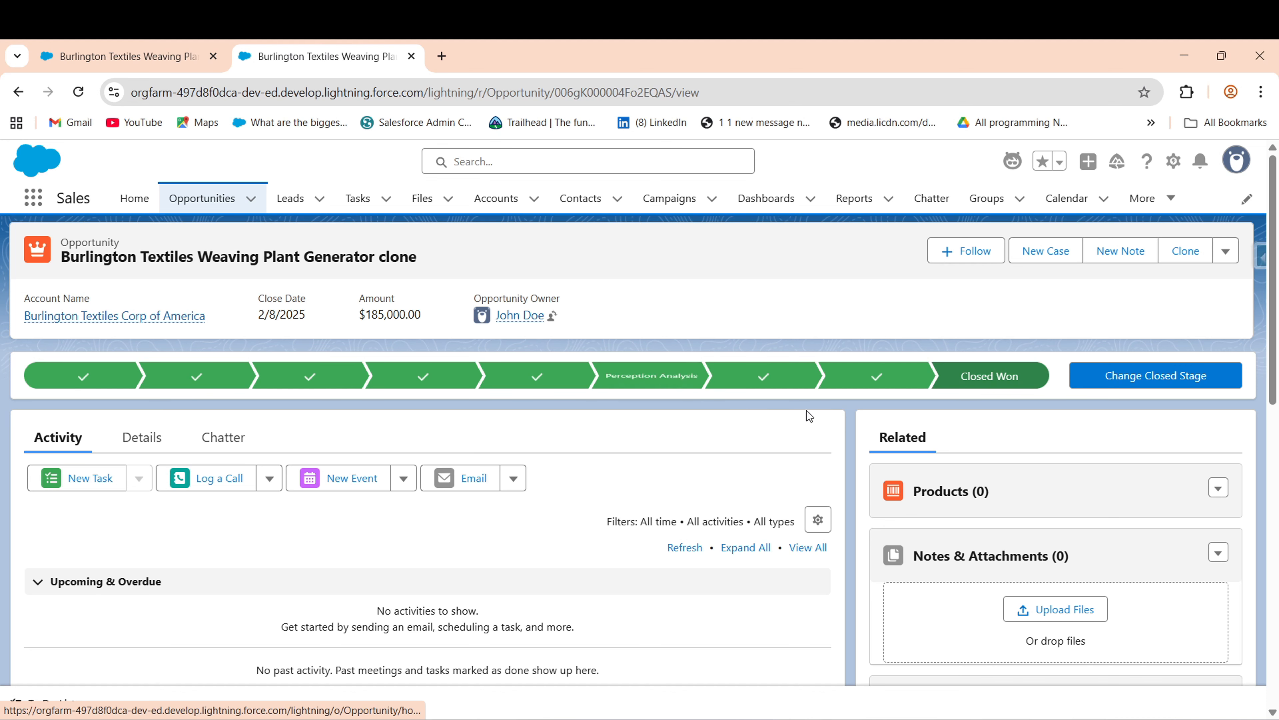
click(1174, 161)
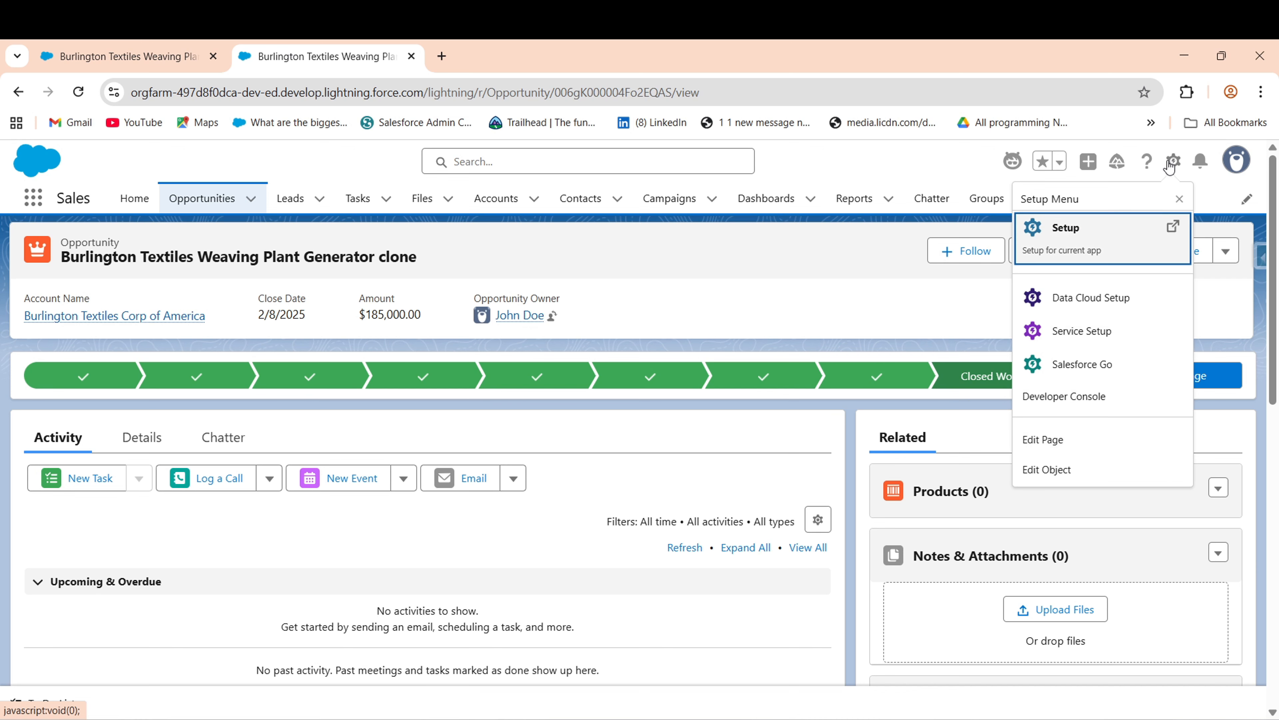
- Open the Opportunity object's Opportunity Layout in the page layout editor
click(1063, 466)
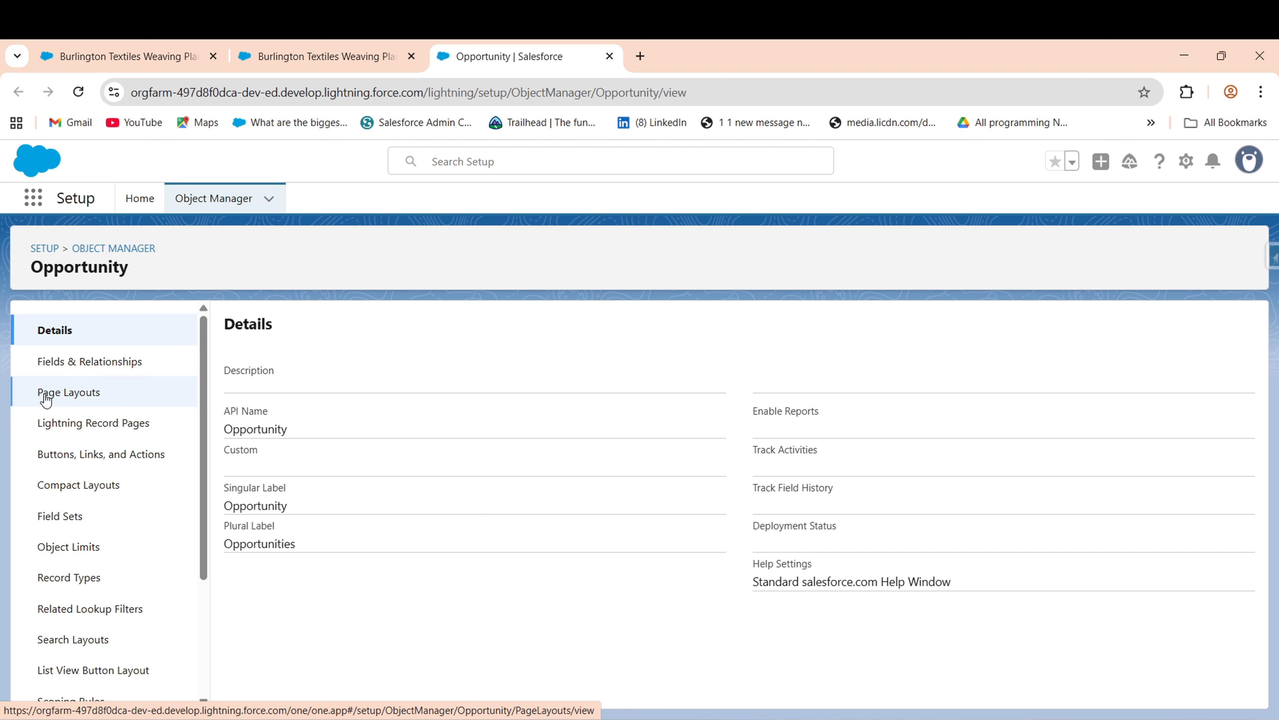
click(52, 402)
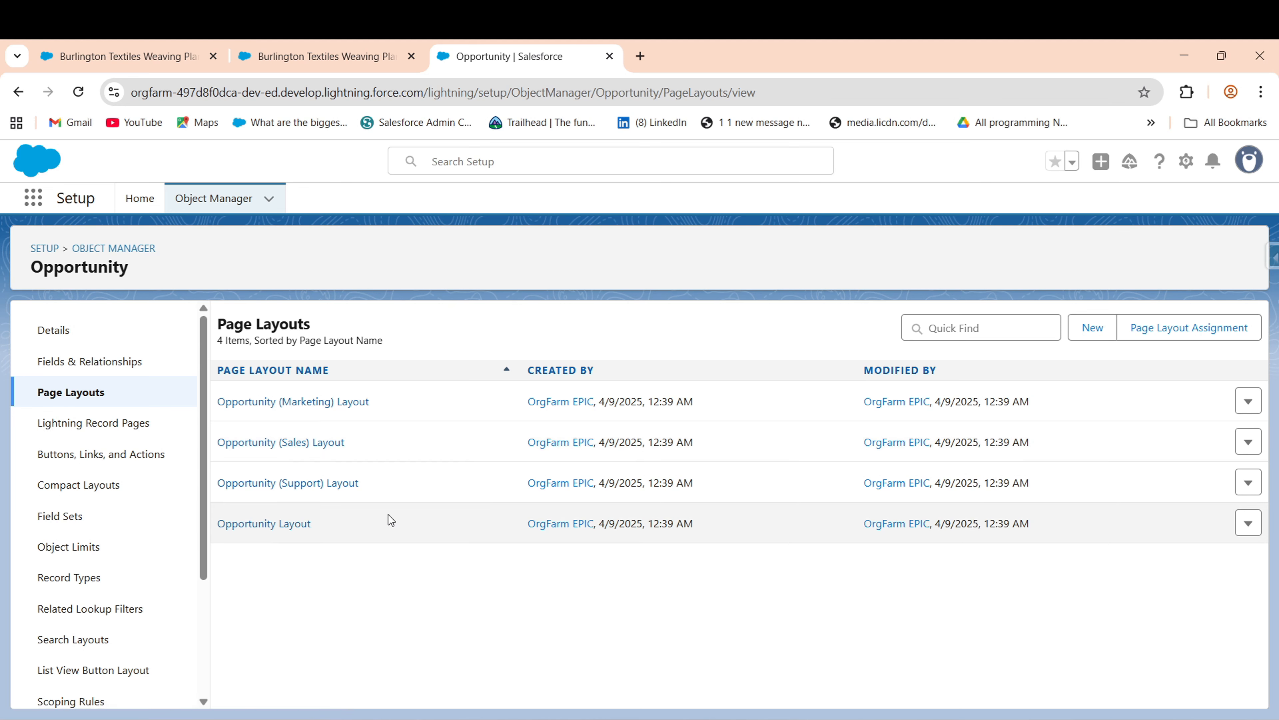
drag(388, 517, 257, 524)
click(256, 524)
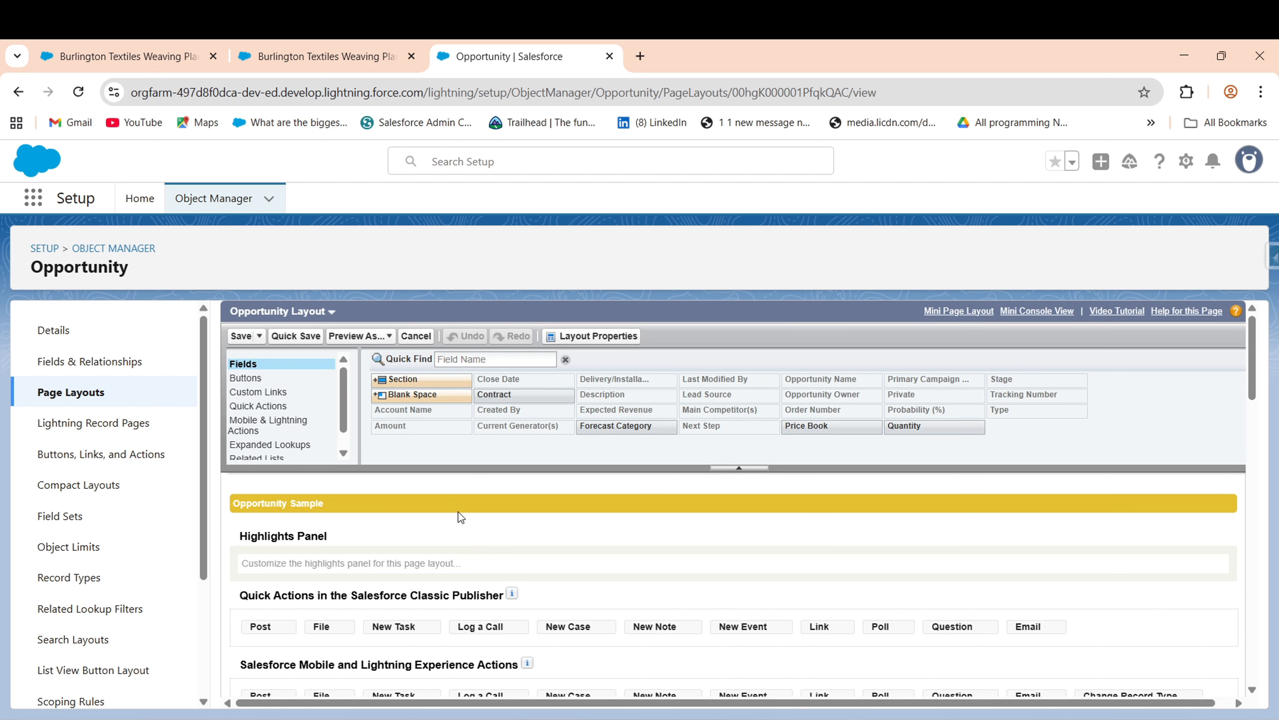
- Add Clone with Related to Mobile & Lightning Actions, save, and return to the opportunity
click(263, 429)
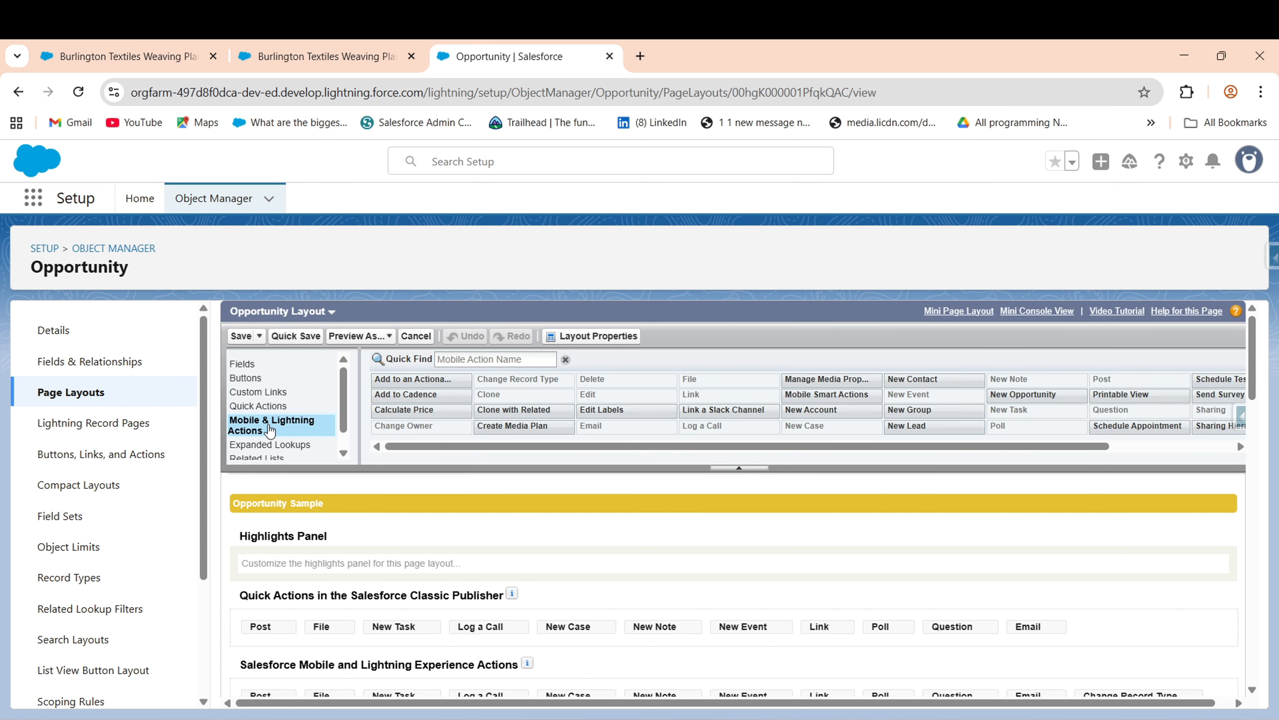
click(475, 359)
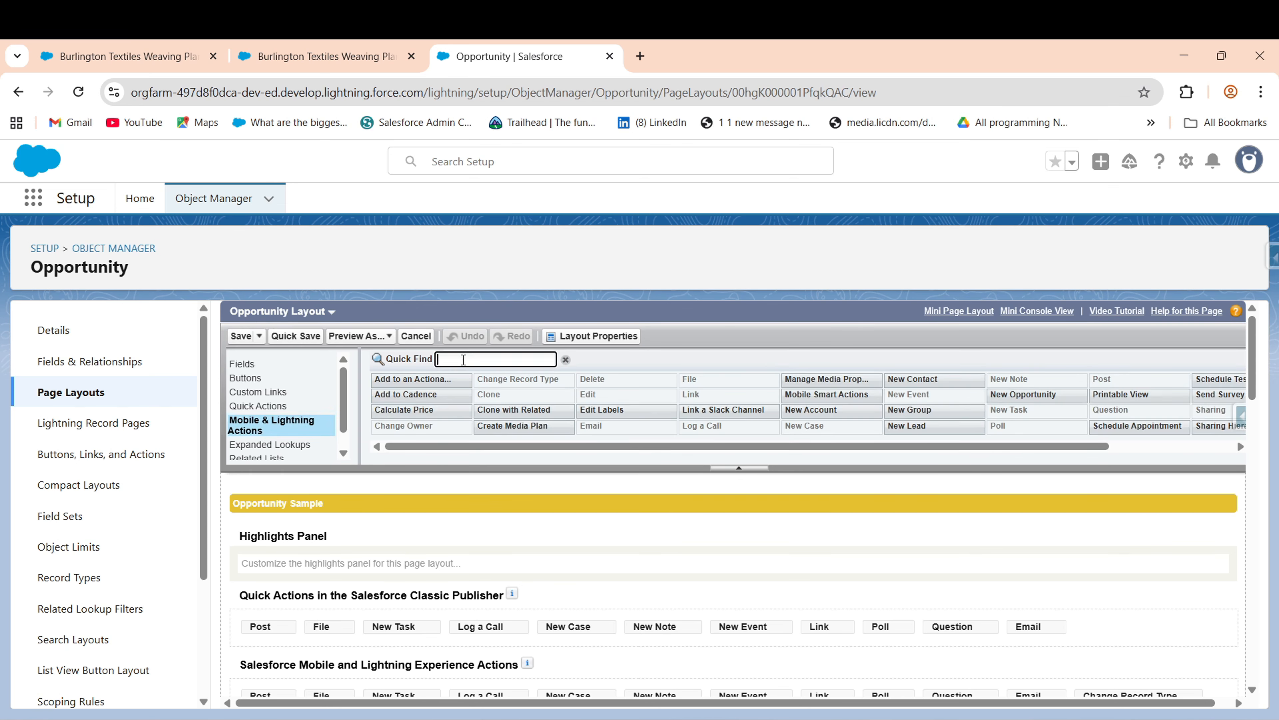
text(clone)
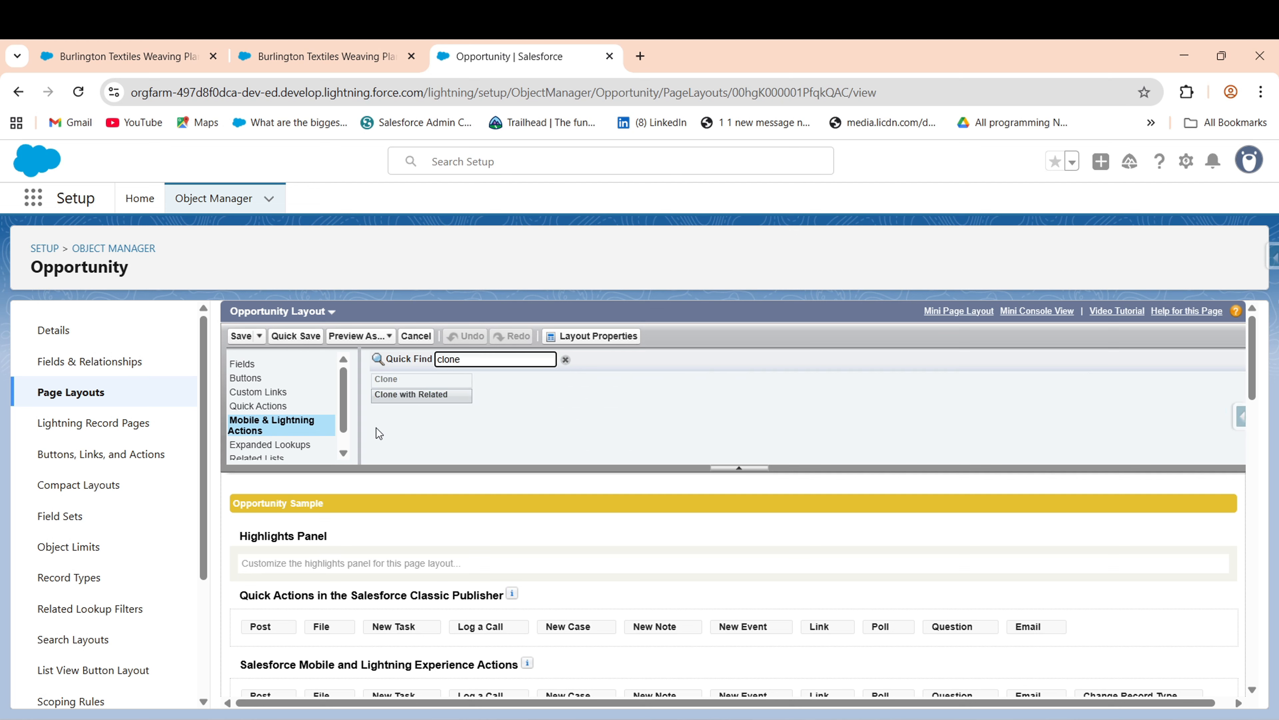
mouse_move(396, 395)
mouse_down()
mouse_move(465, 554)
mouse_move(471, 517)
mouse_move(418, 409)
mouse_move(378, 670)
mouse_move(372, 519)
mouse_move(402, 540)
mouse_move(255, 572)
mouse_up()
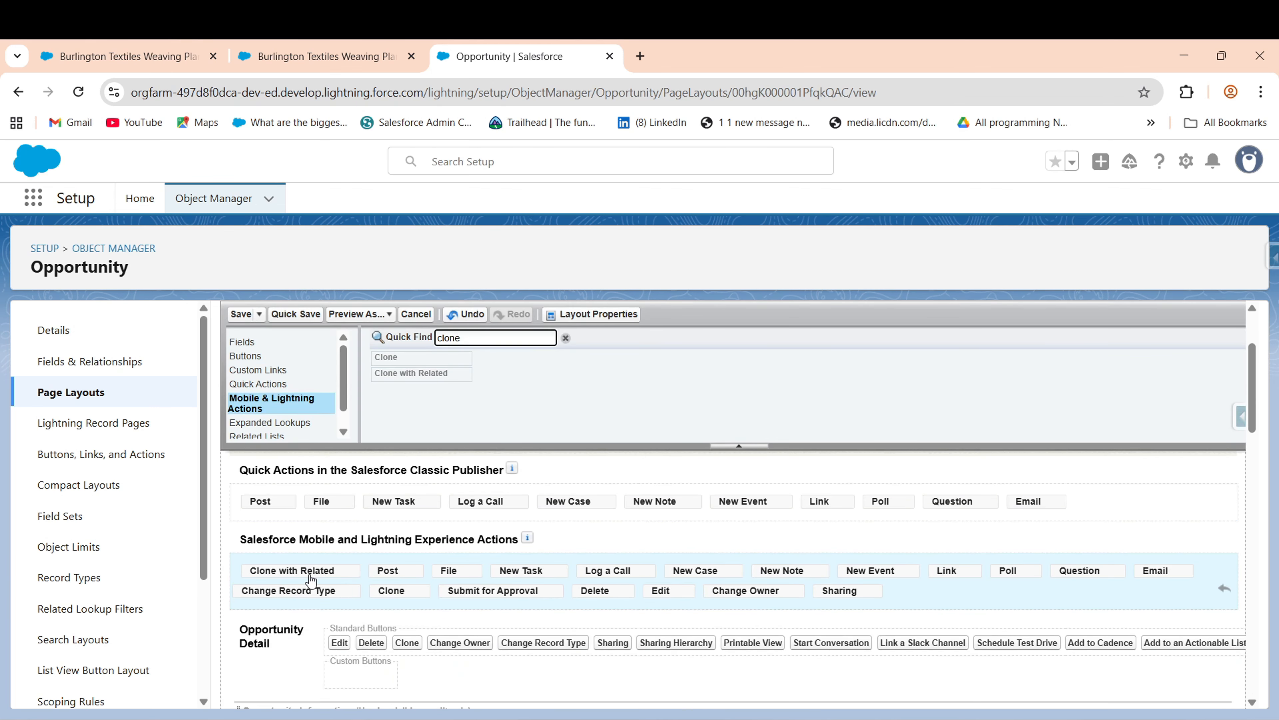
click(284, 313)
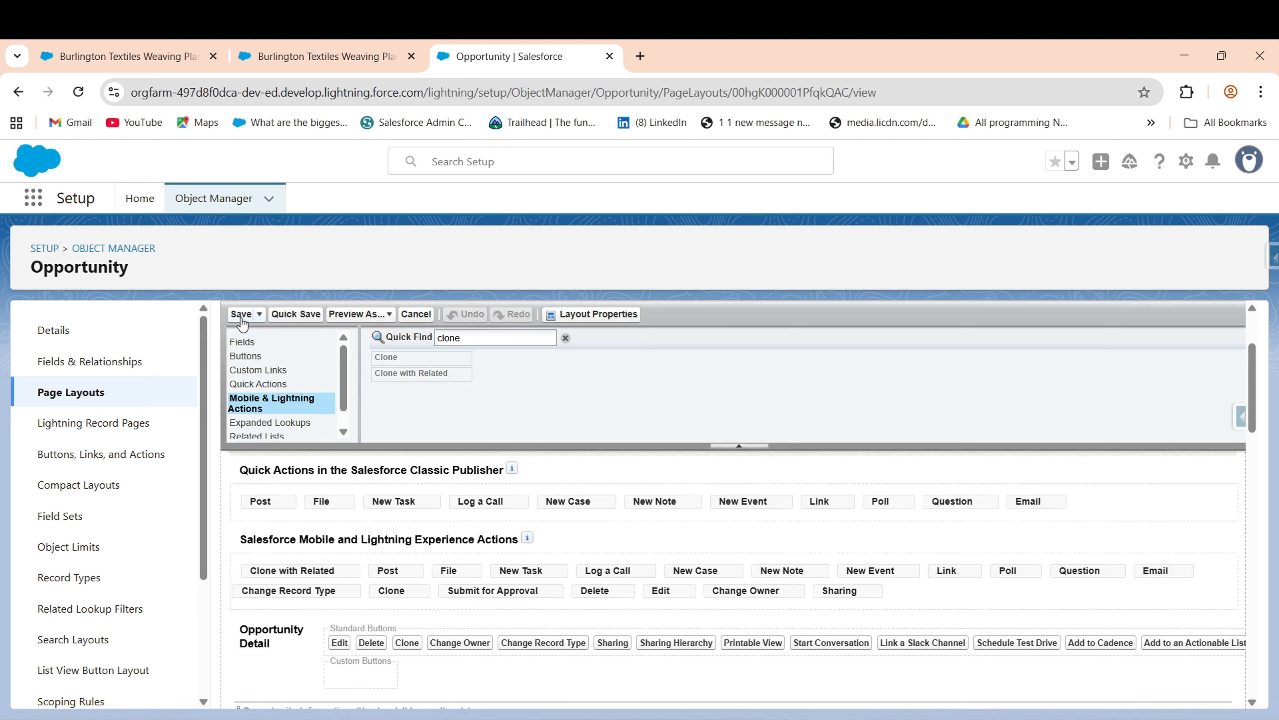
click(241, 318)
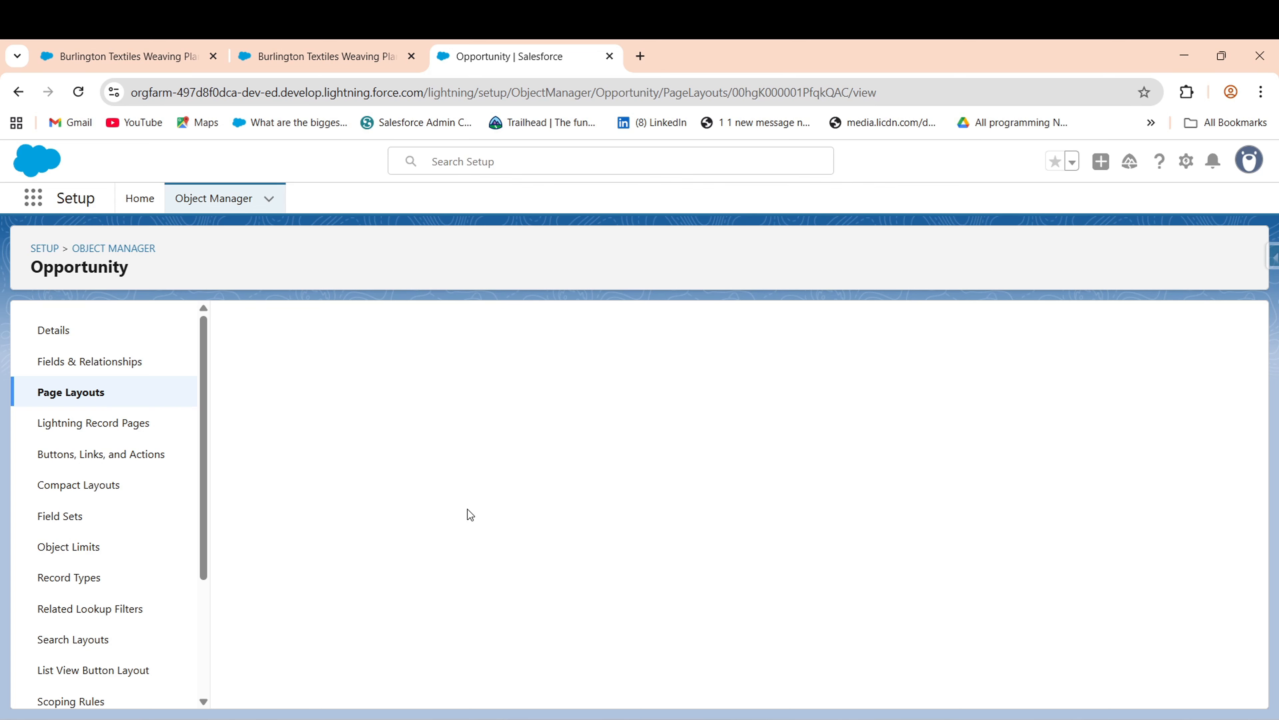
click(318, 47)
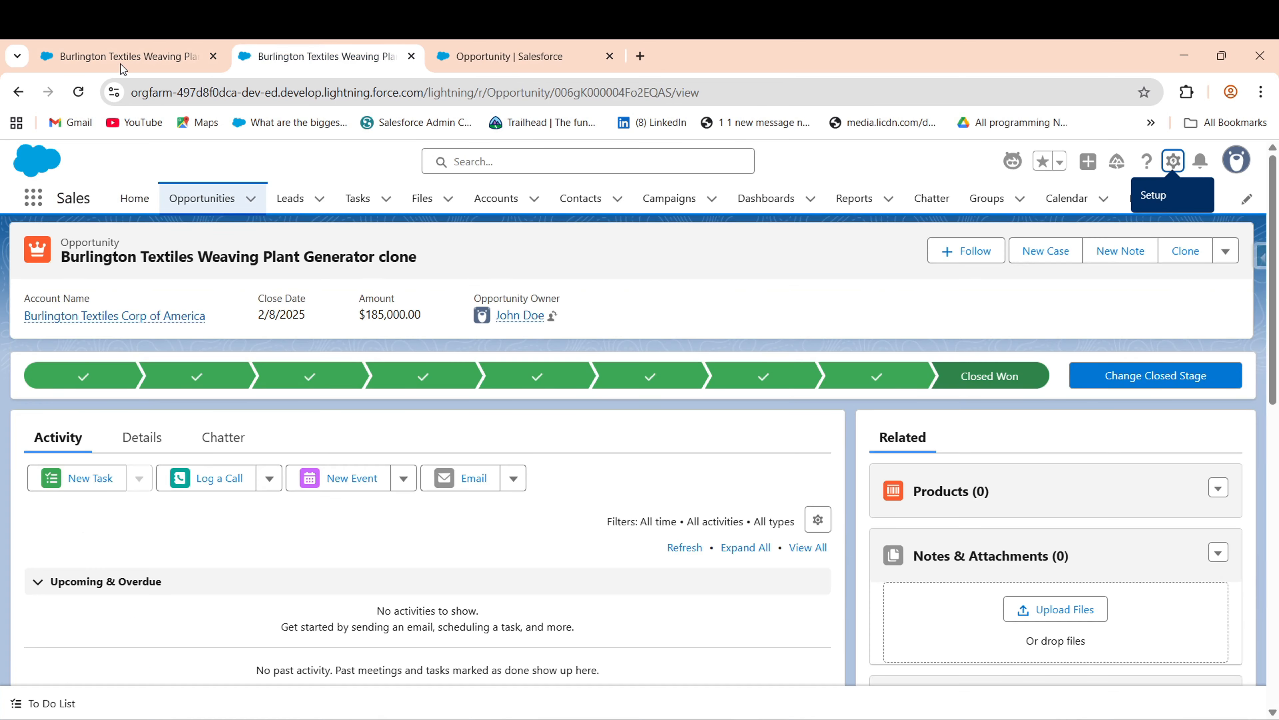
- Reopen Burlington Textiles Weaving Plant Generator from the Opportunities list in the first tab
click(121, 45)
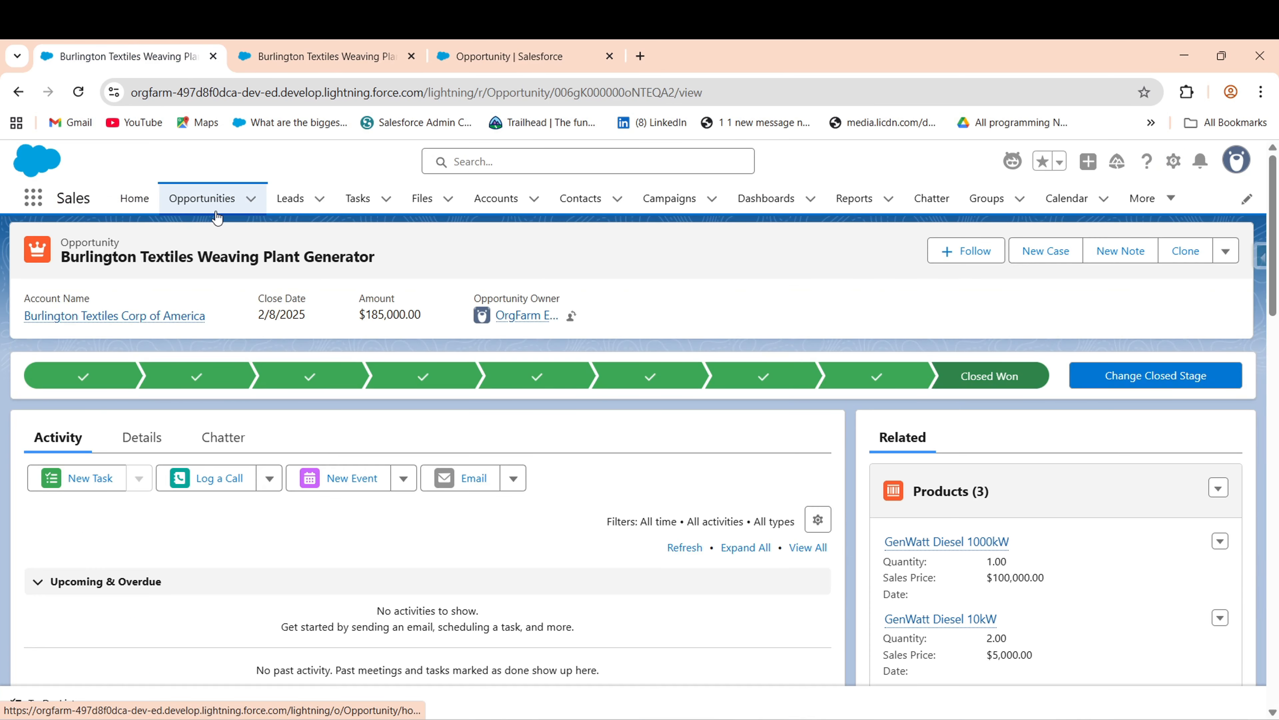
click(174, 198)
click(78, 92)
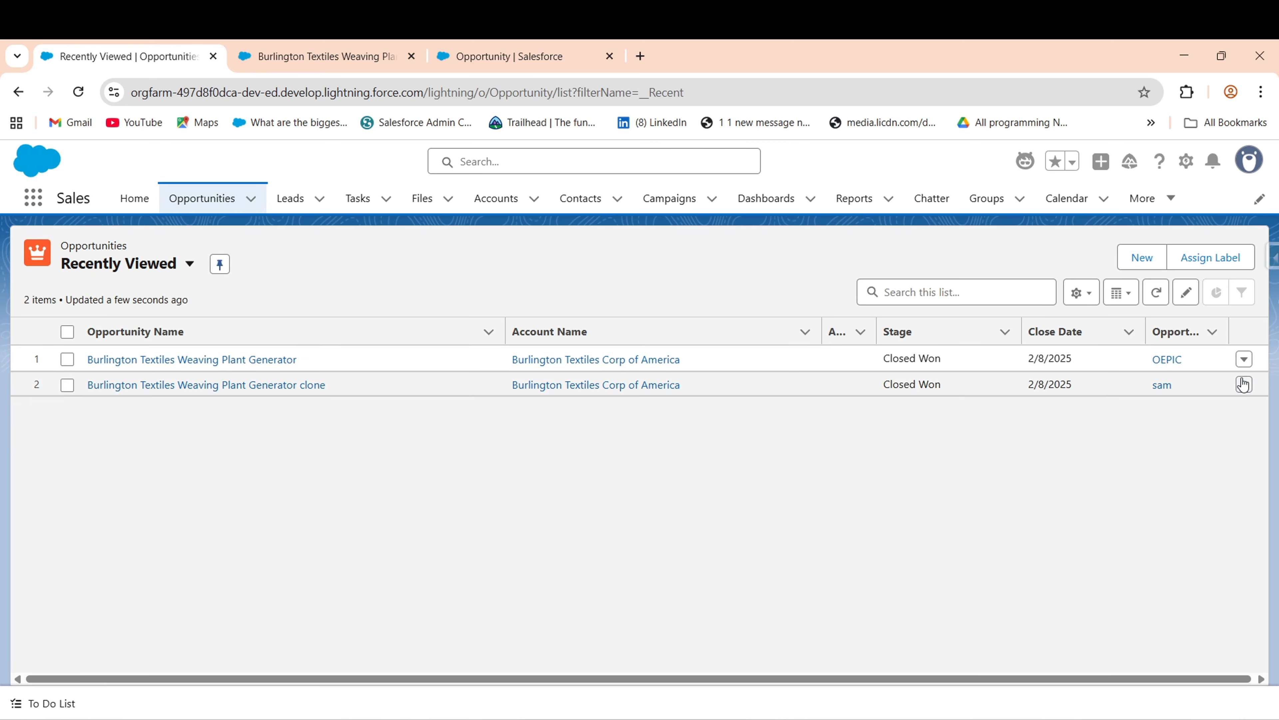
click(176, 360)
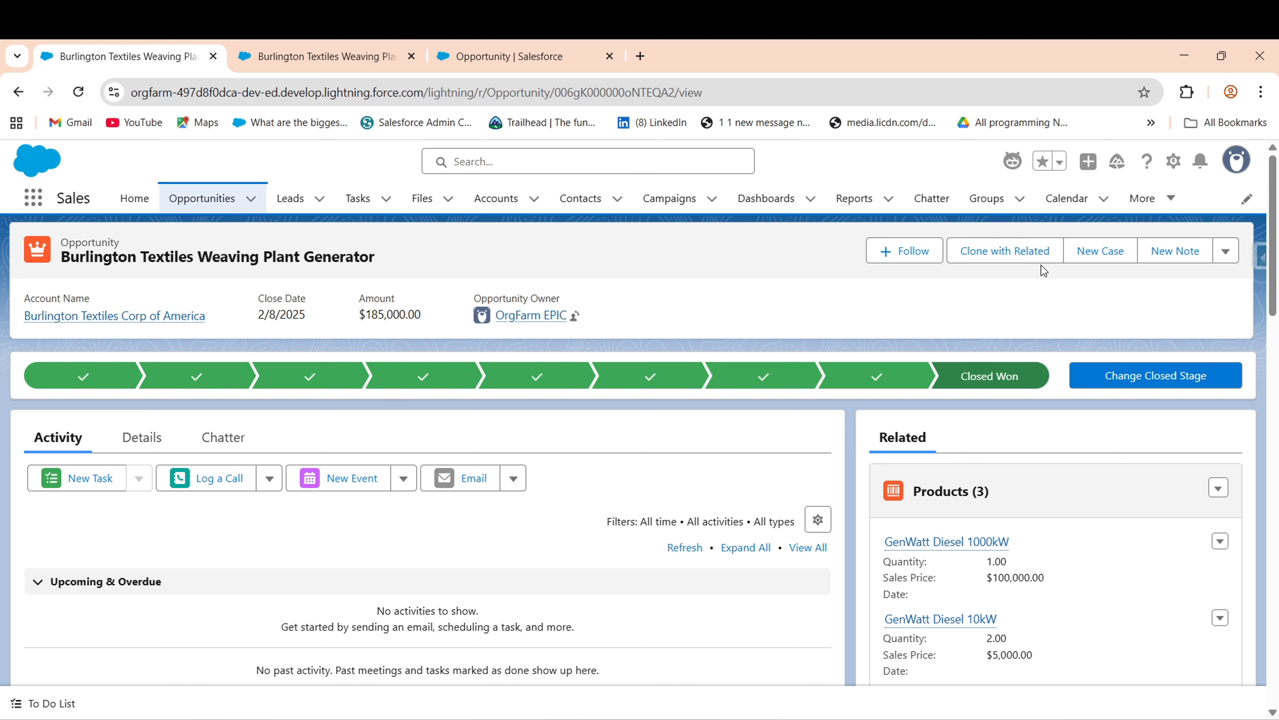
- Start Clone with Related, including Opportunity Product records
click(1003, 251)
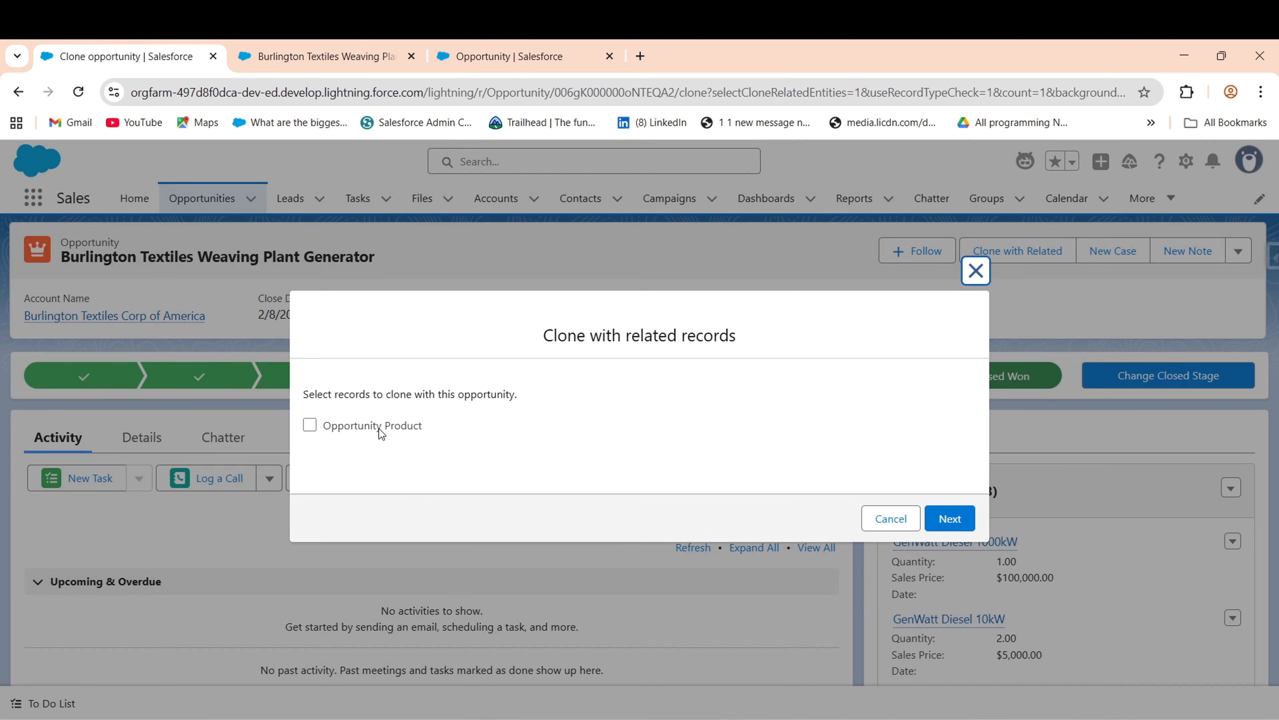
drag(312, 394, 530, 396)
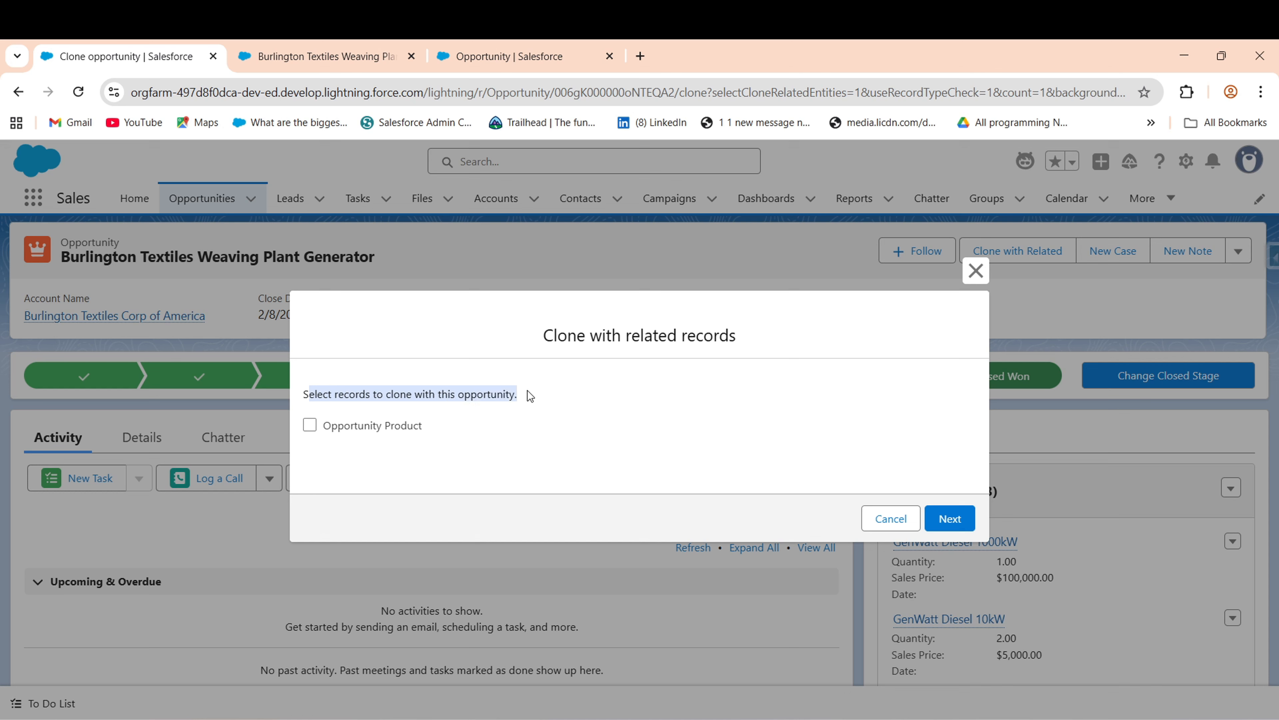
click(537, 504)
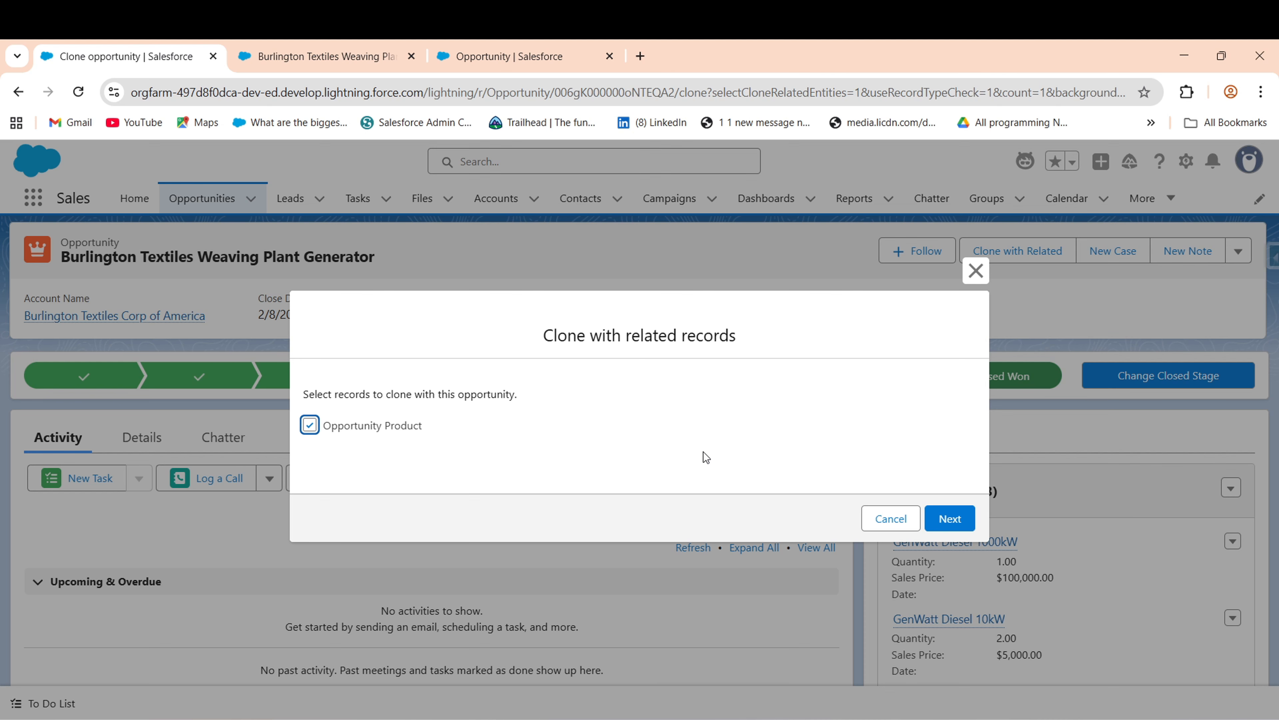
click(950, 518)
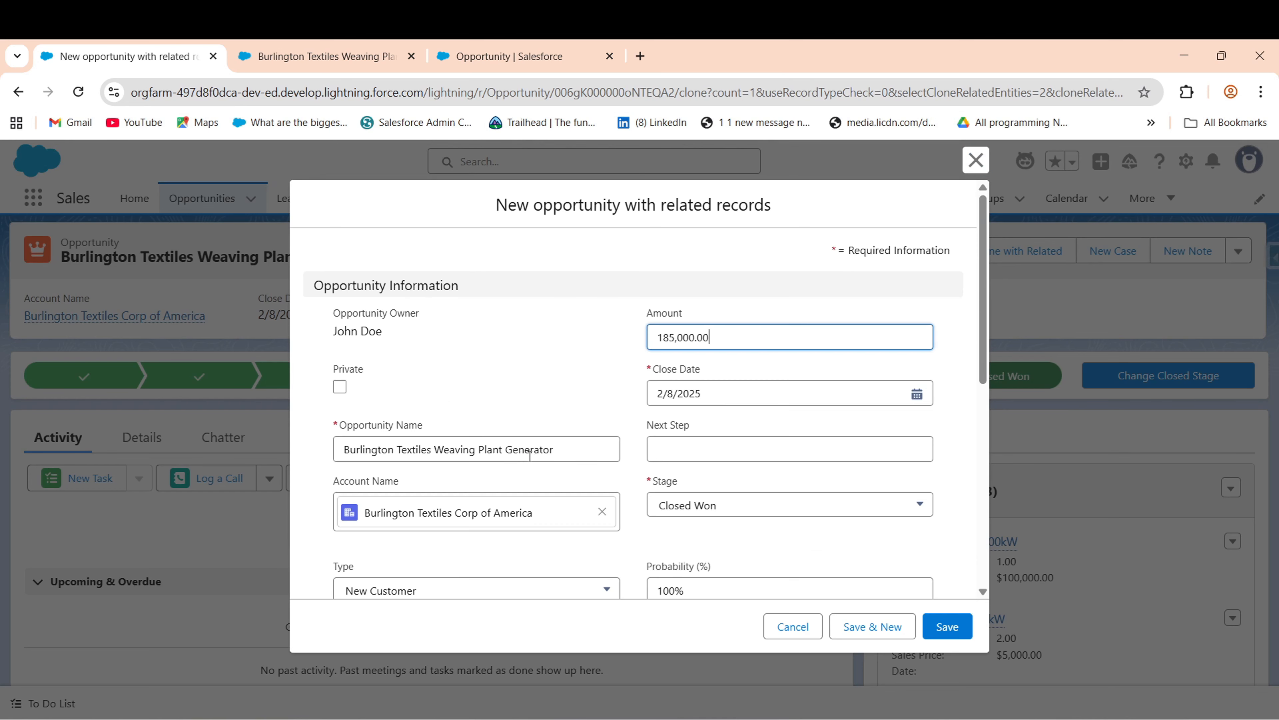
- Rename the clone to 'Burlington Textiles Weaving Cloning Oppotunity', stage Prospecting, close date 2/10/2025
click(595, 446)
key(BackSpace)
key(BackSpace)
key(BackSpace)
key(BackSpace)
key(BackSpace)
key(BackSpace)
key(BackSpace)
key(BackSpace)
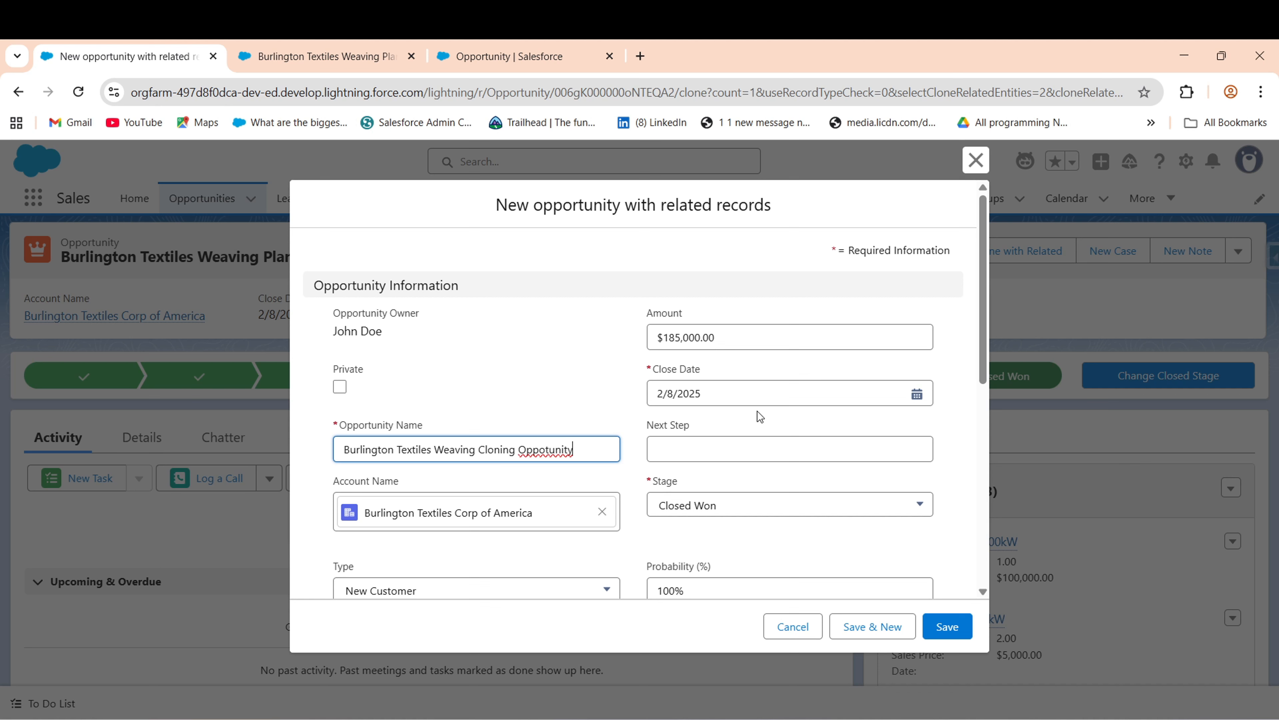
click(739, 497)
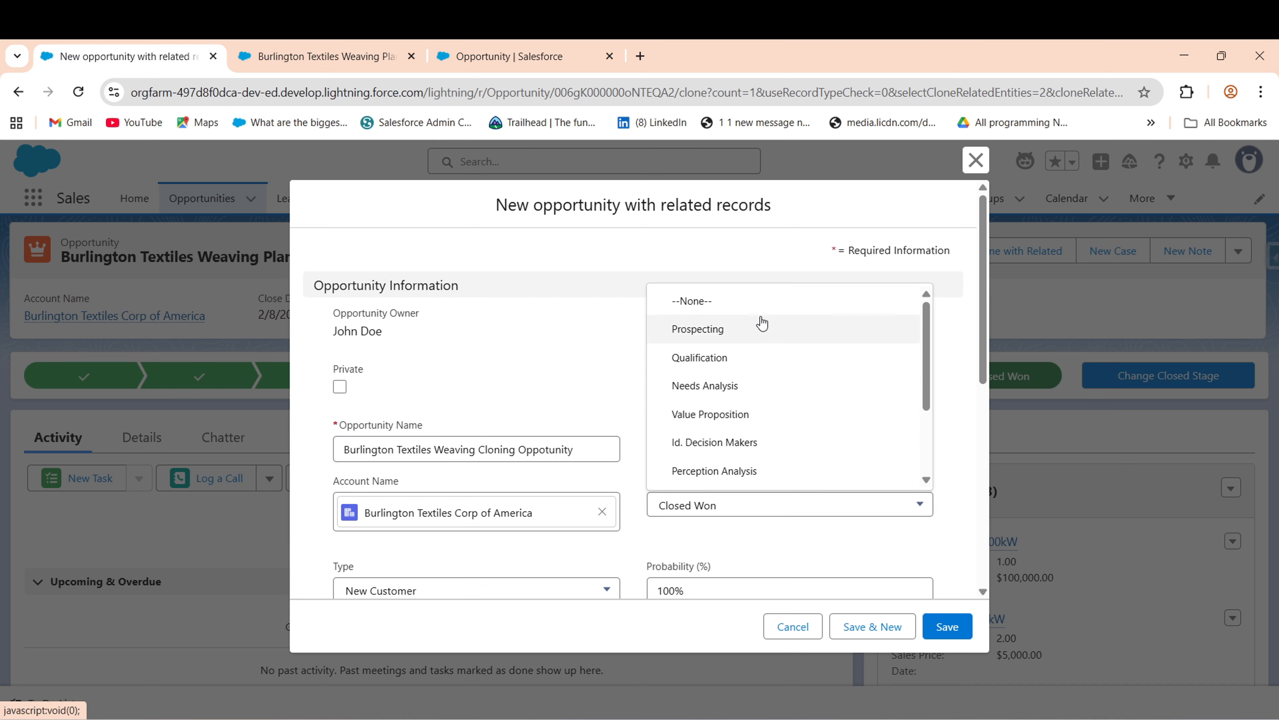
double_click(761, 310)
click(722, 508)
click(677, 333)
click(742, 386)
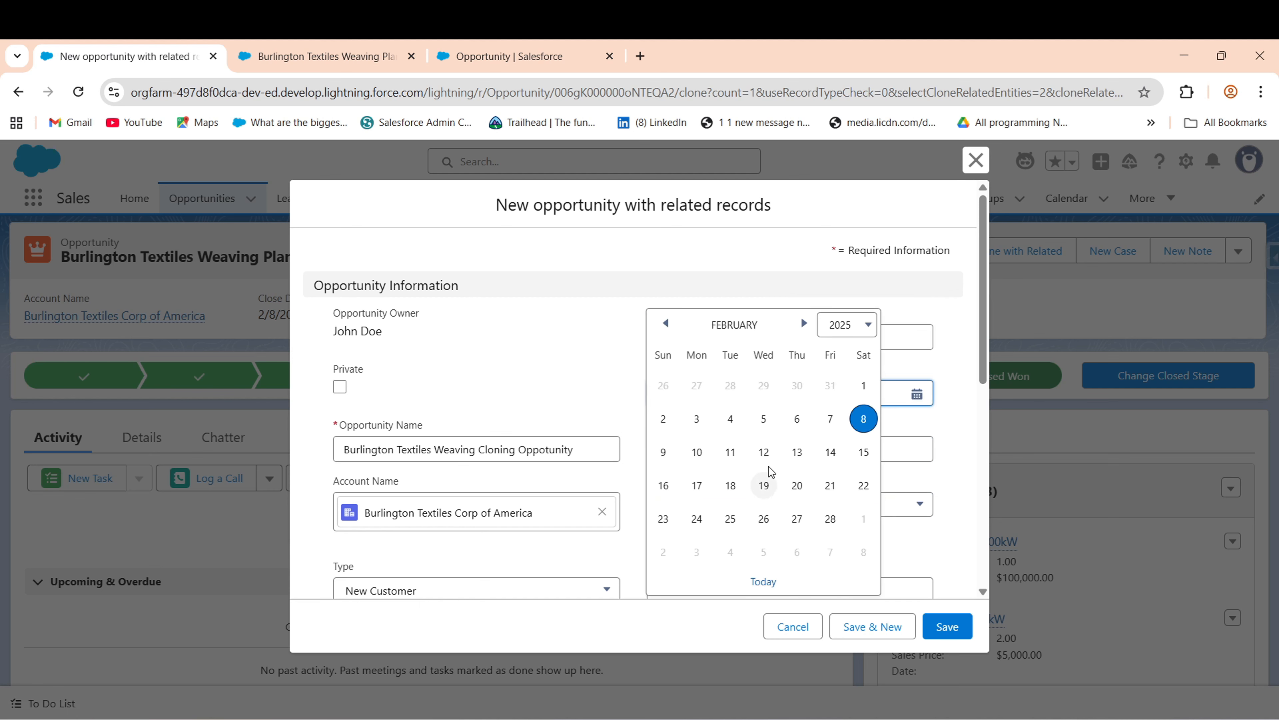
click(697, 450)
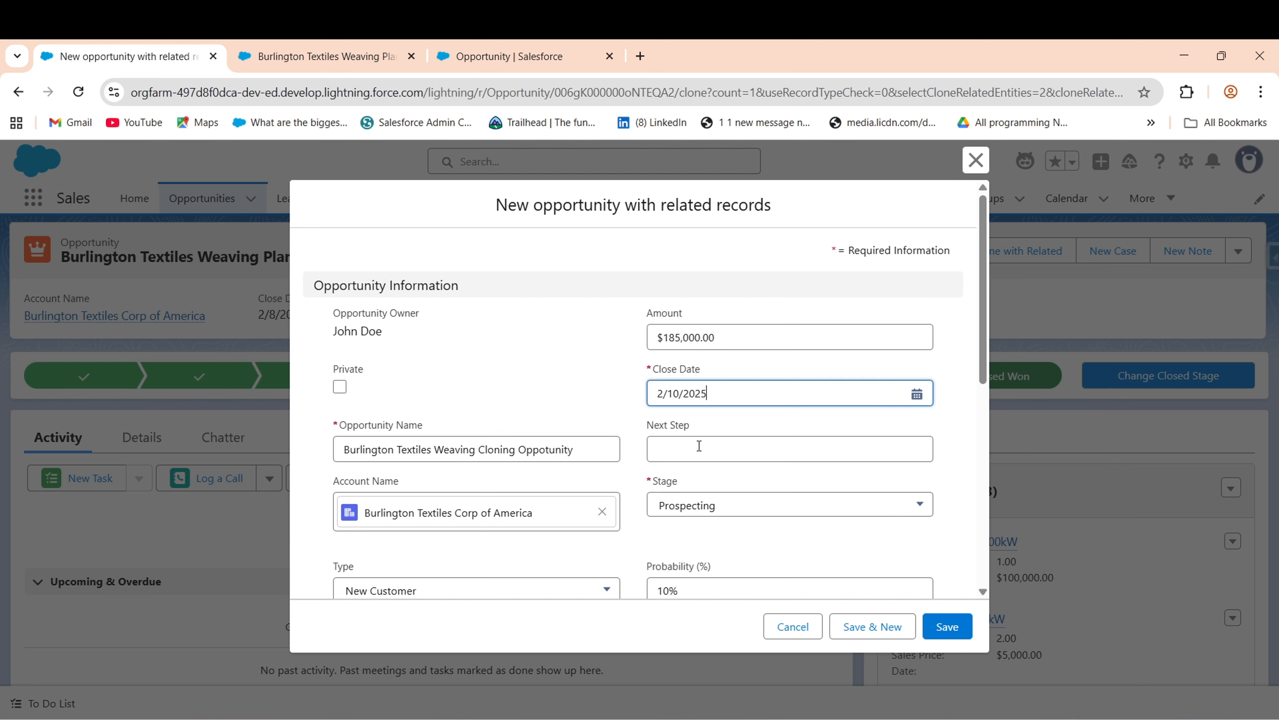
click(587, 376)
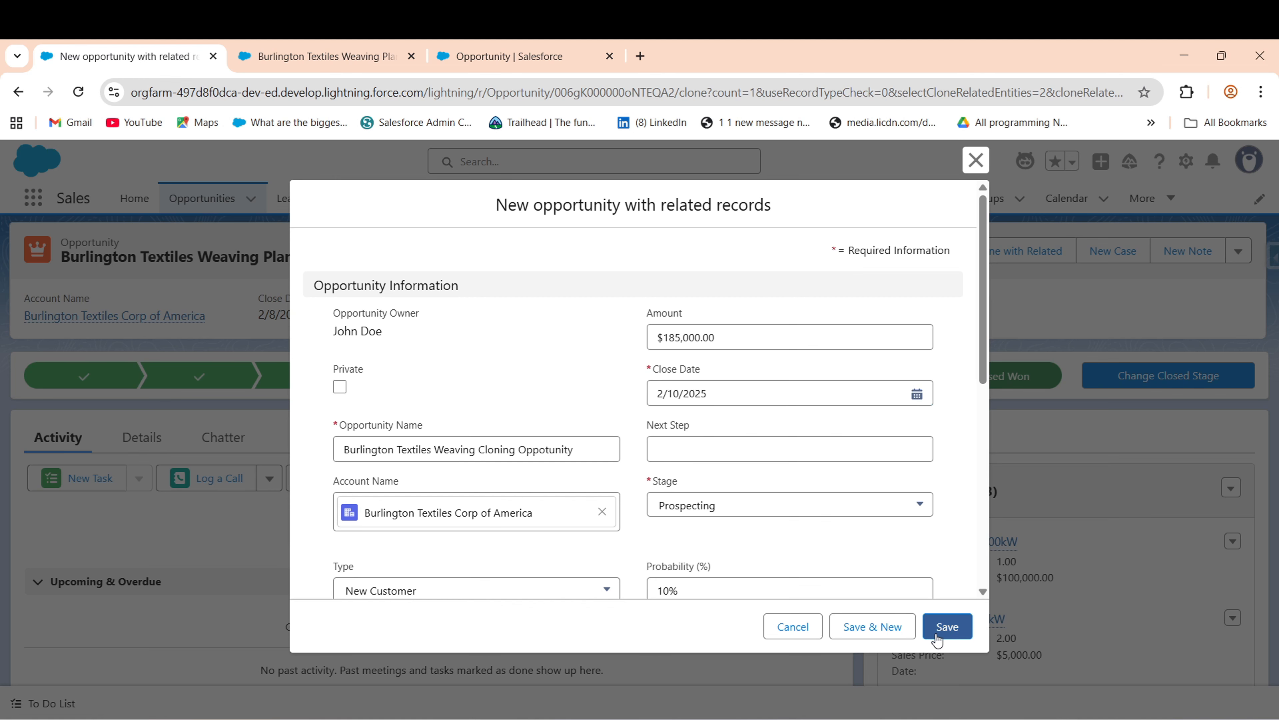
- Save the clone, review its three copied products, then open and cancel Clone with Related
click(945, 627)
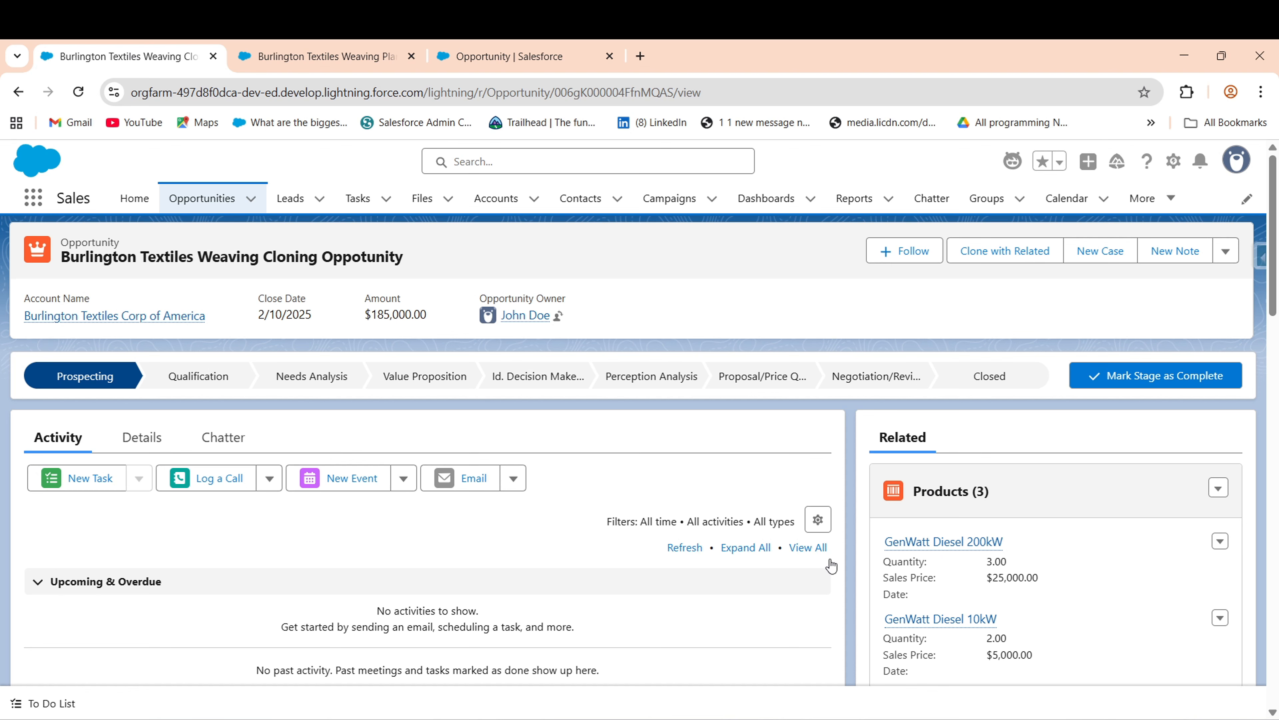
drag(1274, 261, 1271, 613)
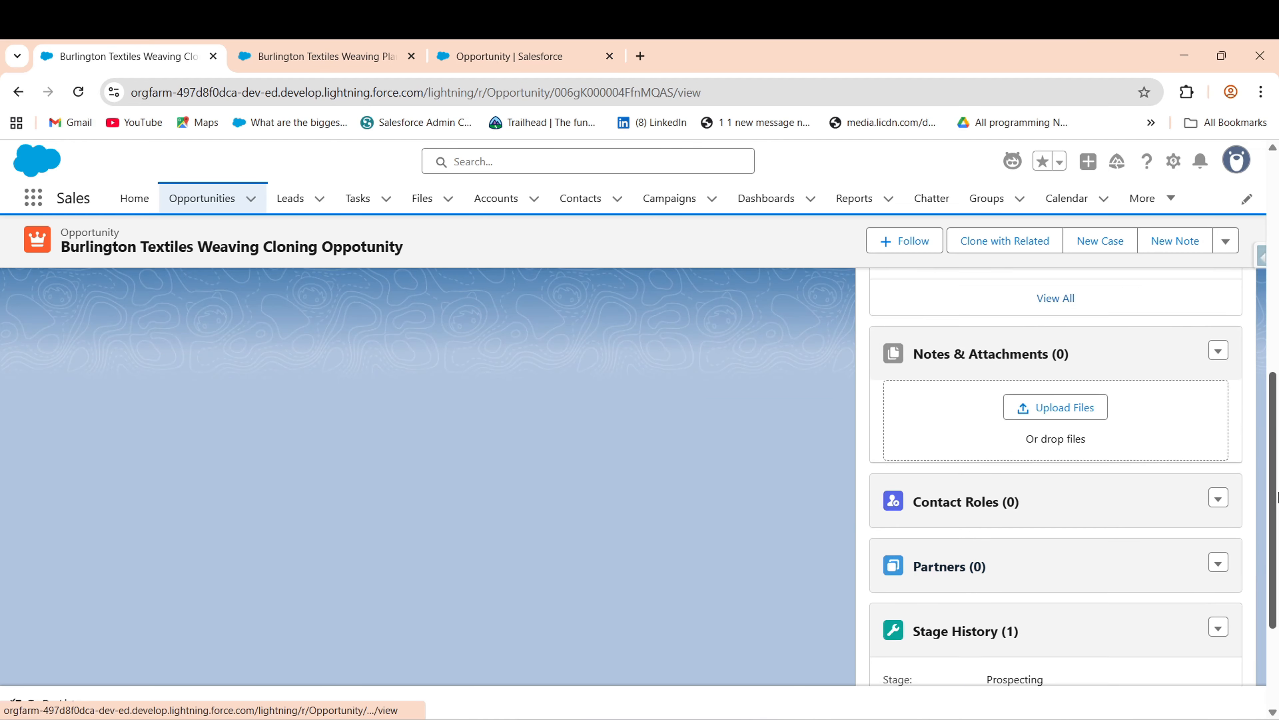
mouse_move(1276, 497)
mouse_down()
mouse_move(1277, 573)
mouse_move(1277, 476)
mouse_up()
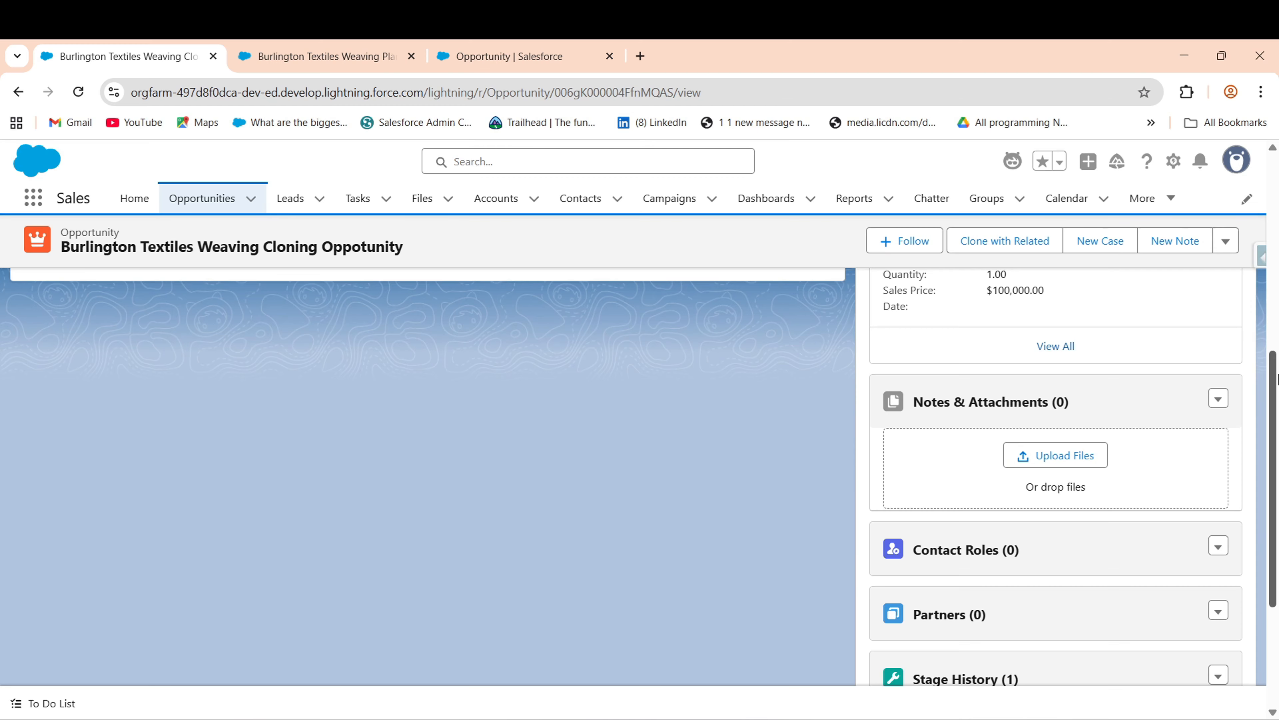
drag(1276, 378, 1277, 182)
click(987, 251)
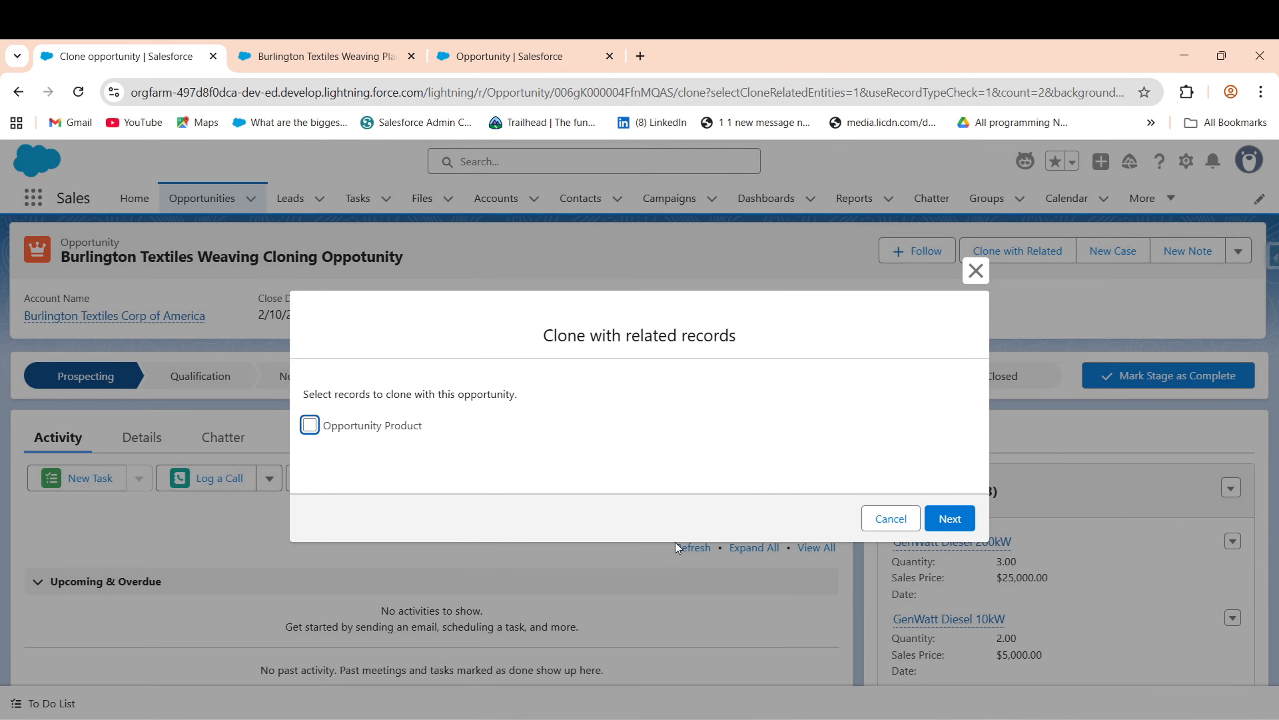
click(891, 523)
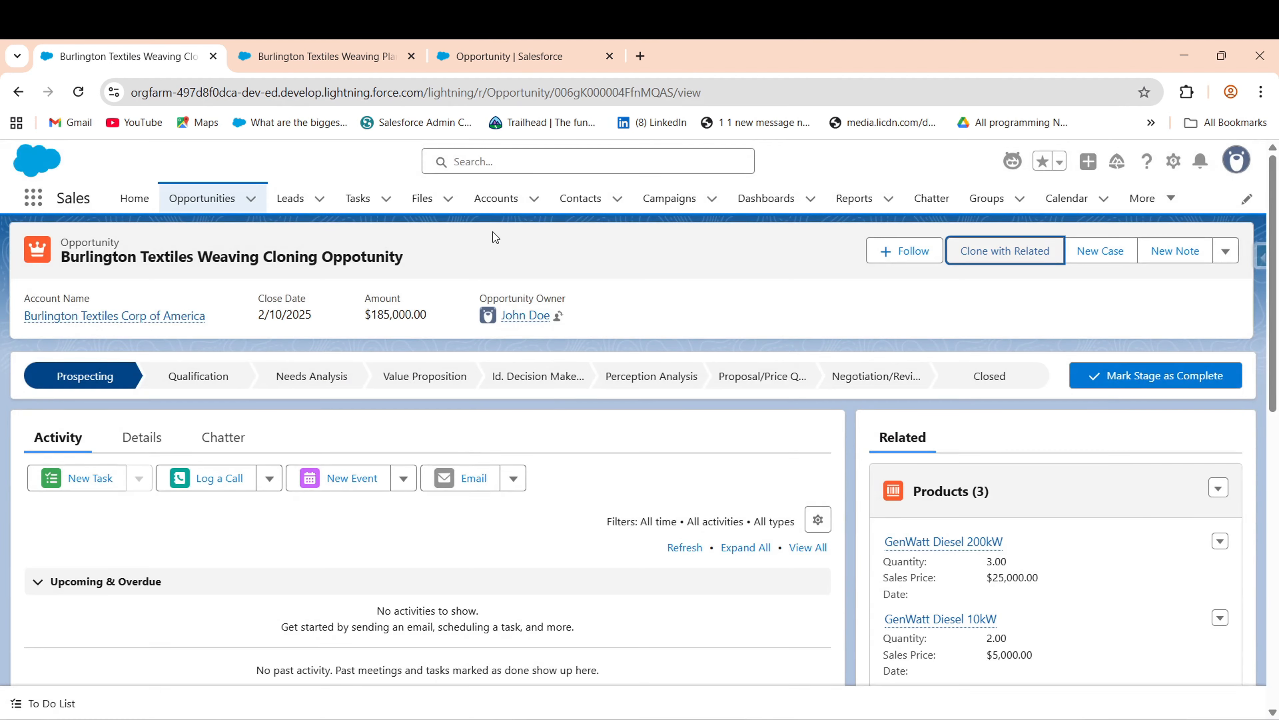
- Open a recently viewed account, then open the Account object's settings via the Setup gear
click(498, 201)
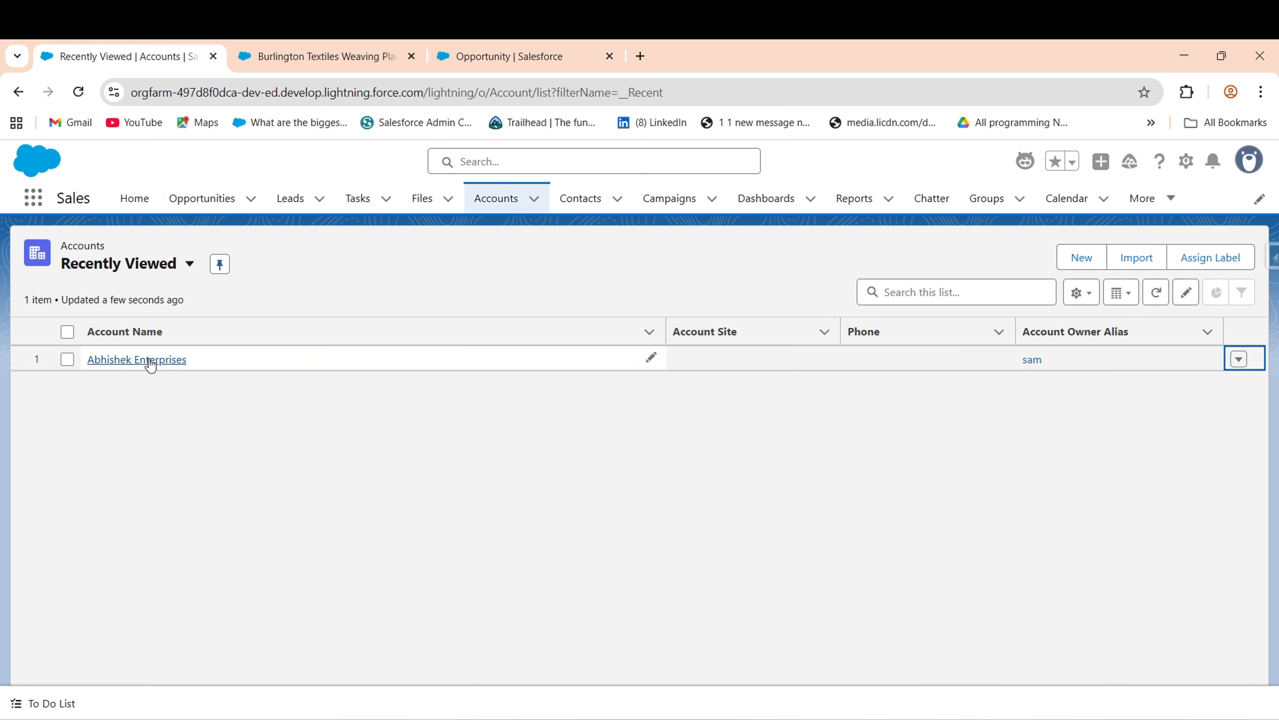
click(134, 360)
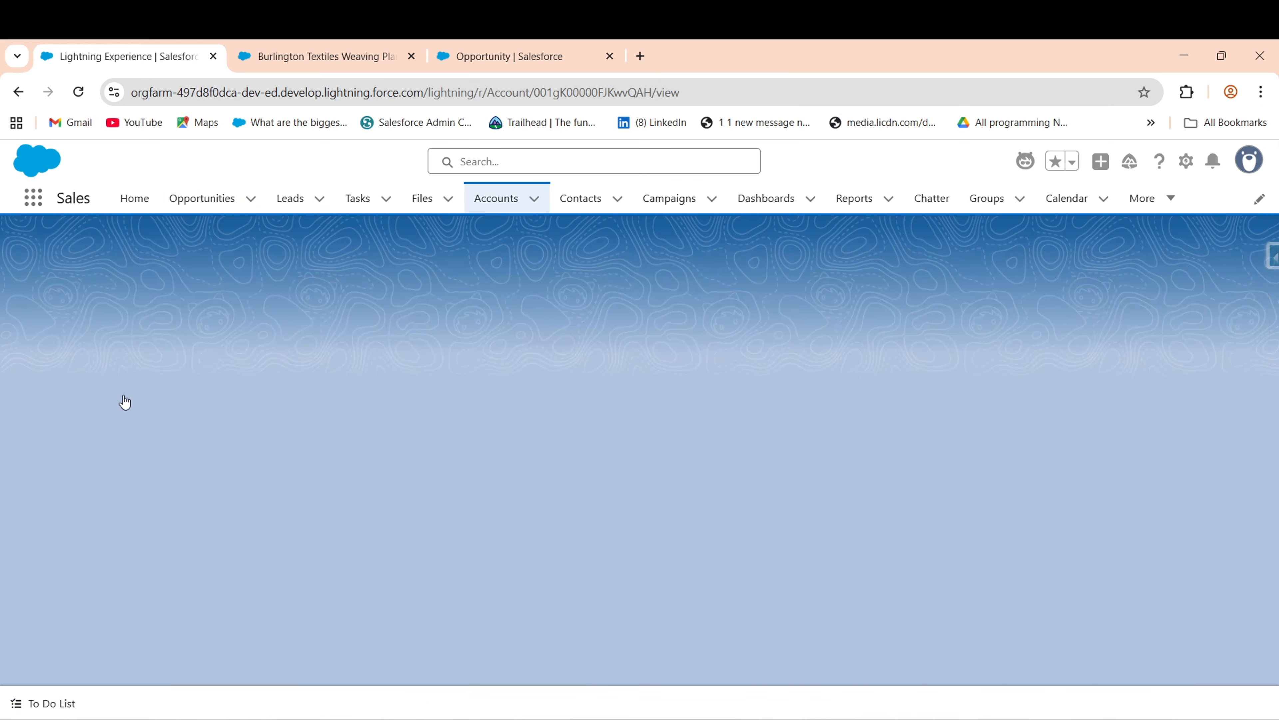
click(1229, 254)
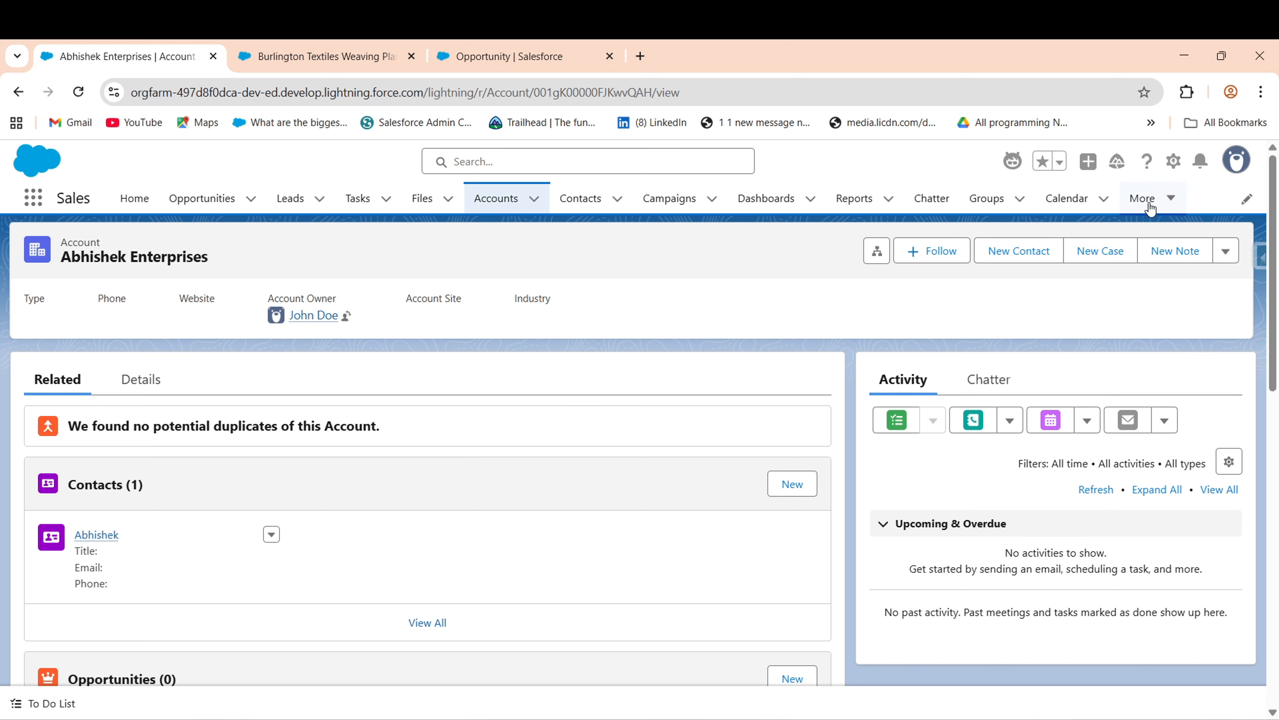
click(1174, 161)
click(1067, 467)
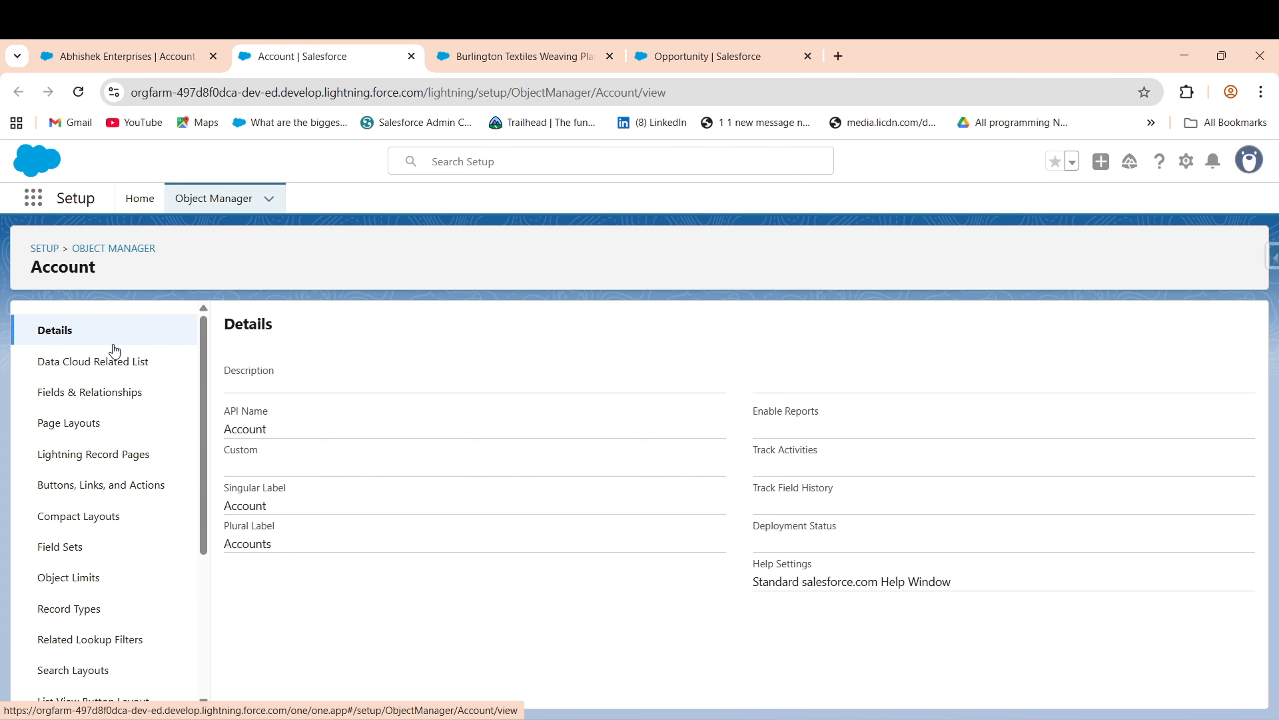
- In the Account Layout's Mobile & Lightning Actions, search Quick Find for 'clone' actions
click(98, 420)
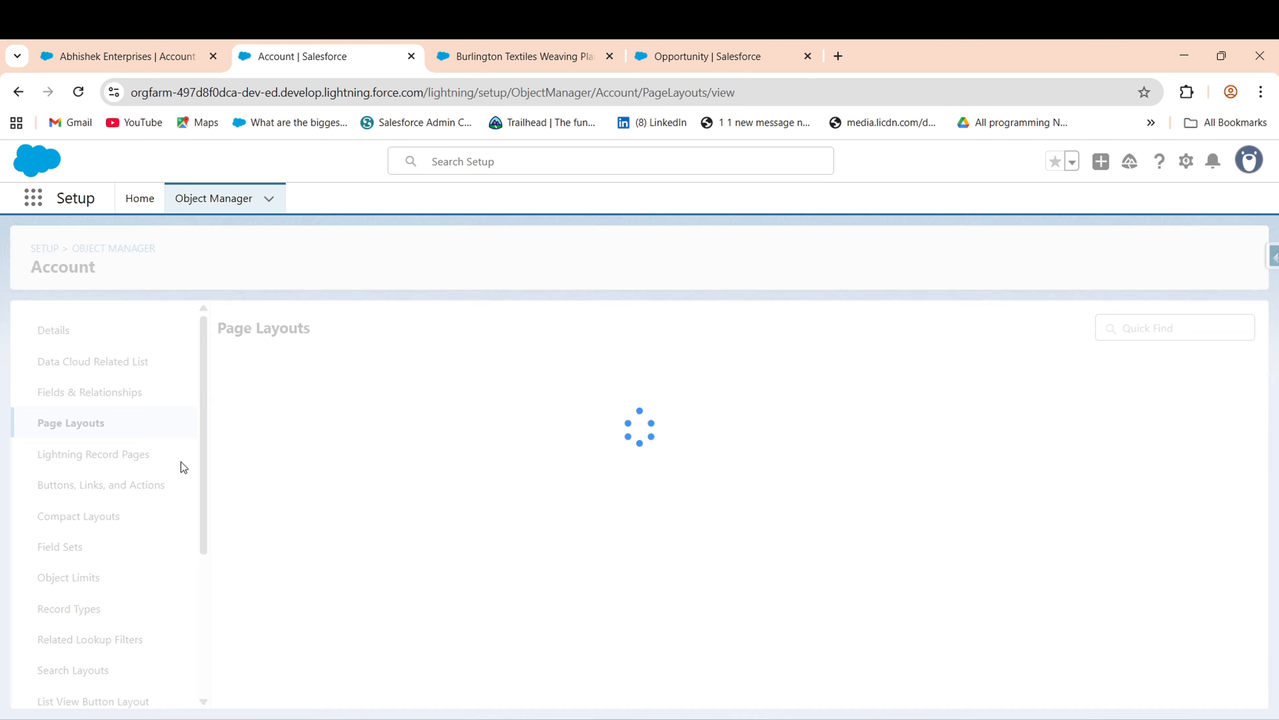
click(246, 524)
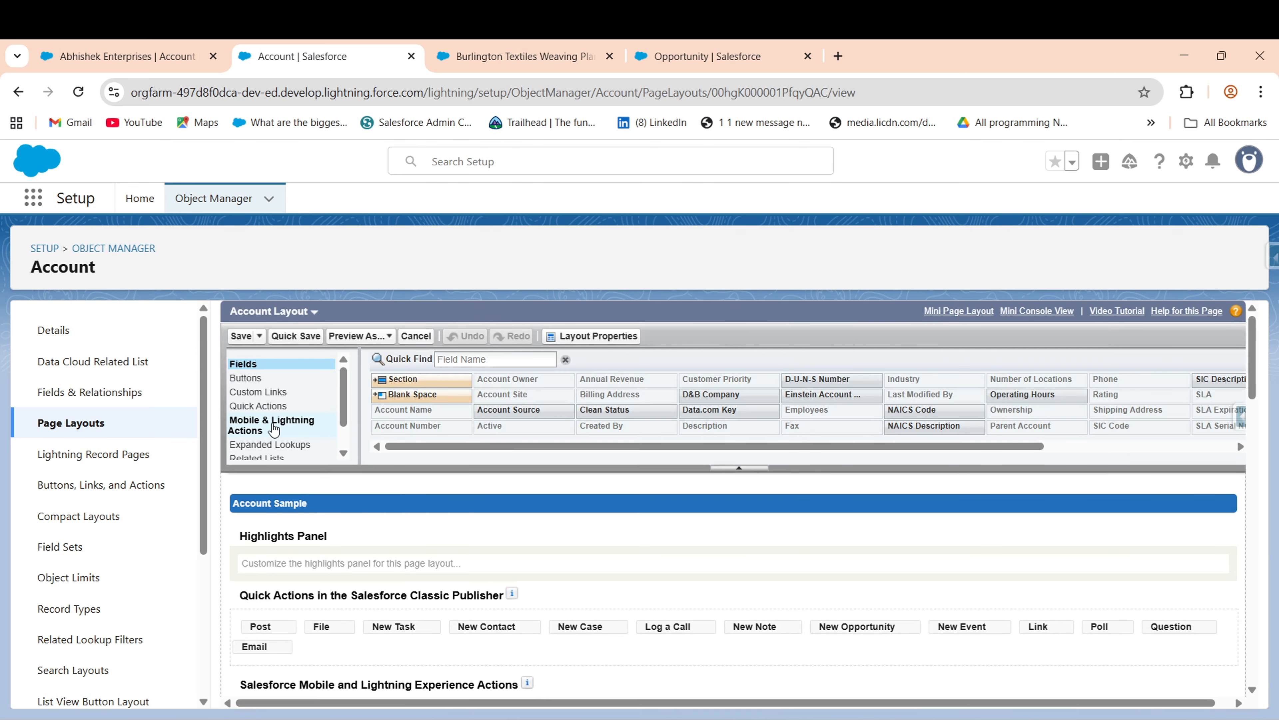
click(261, 419)
click(525, 356)
text(clone)
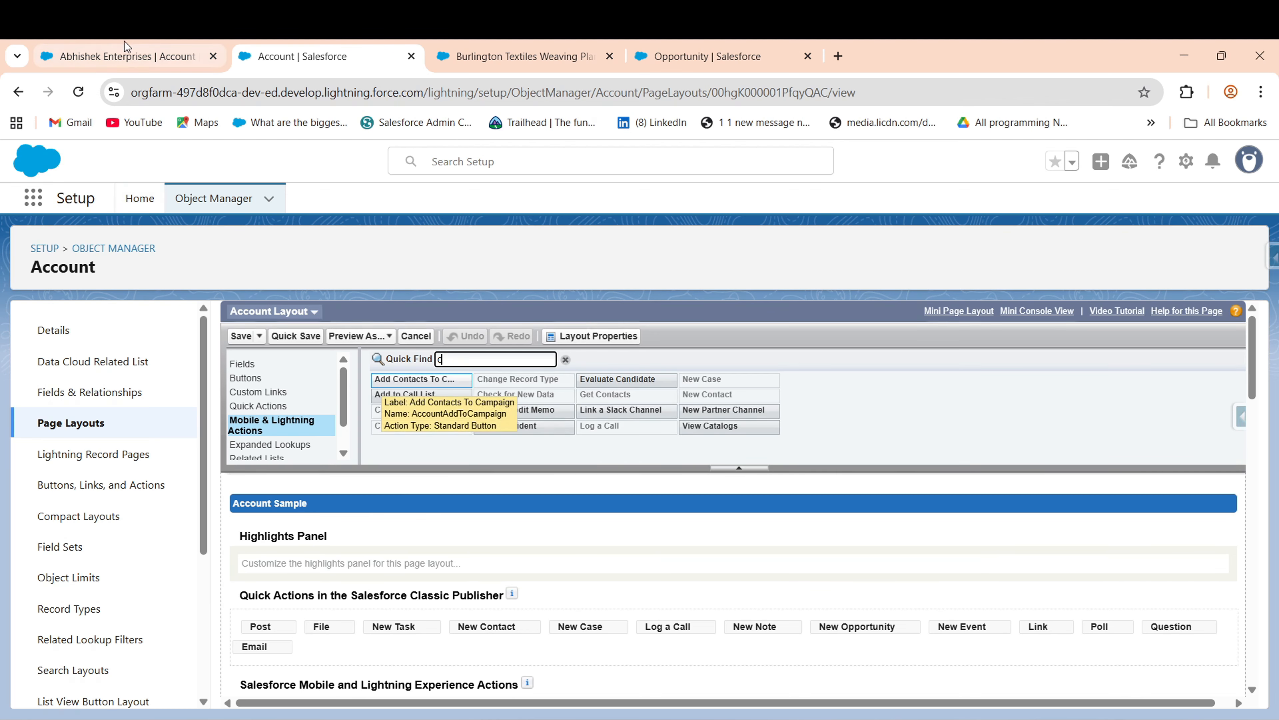
- Bring up the Paint note listing Case, Opportunity and Contact as Account related objects
click(126, 56)
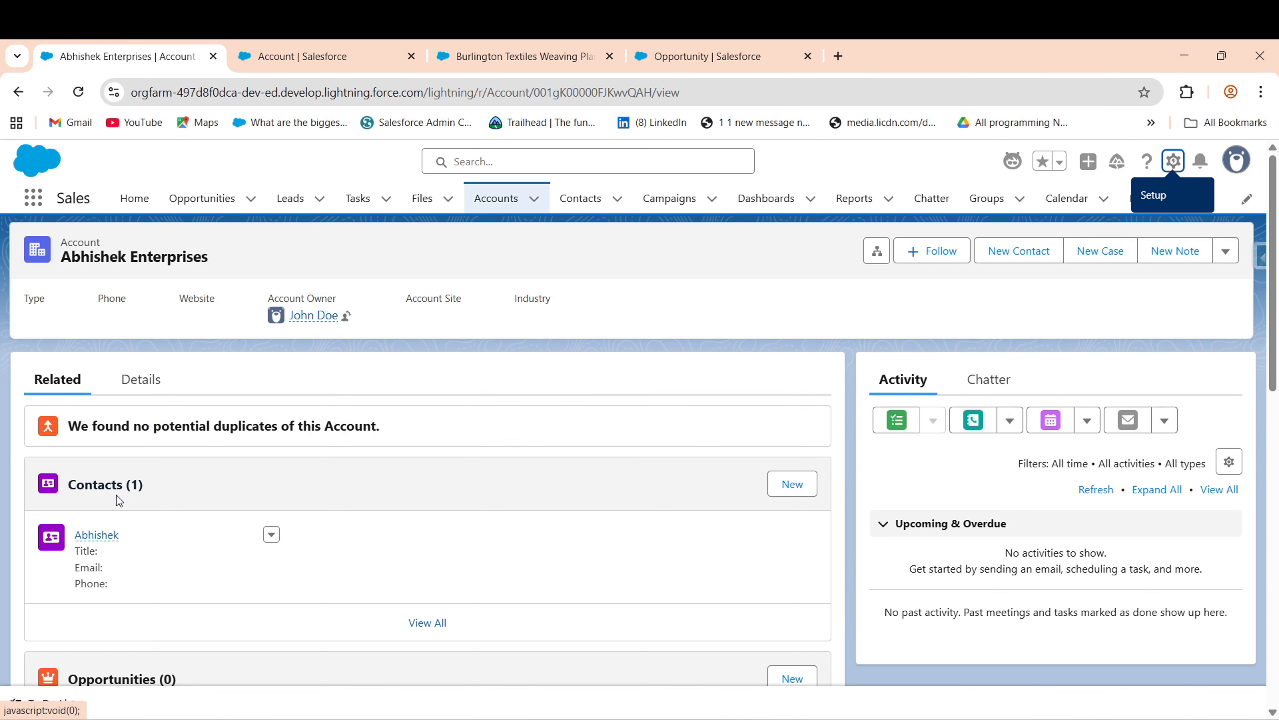
drag(1275, 243, 1244, 255)
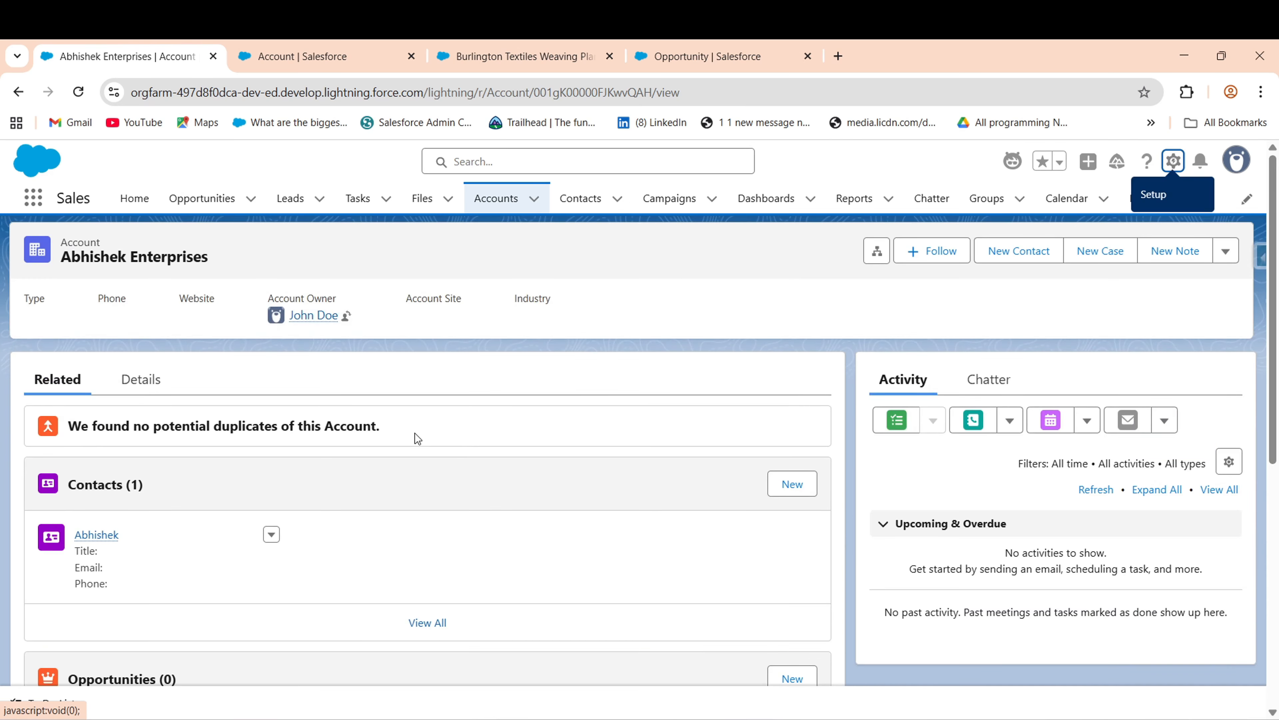
click(894, 716)
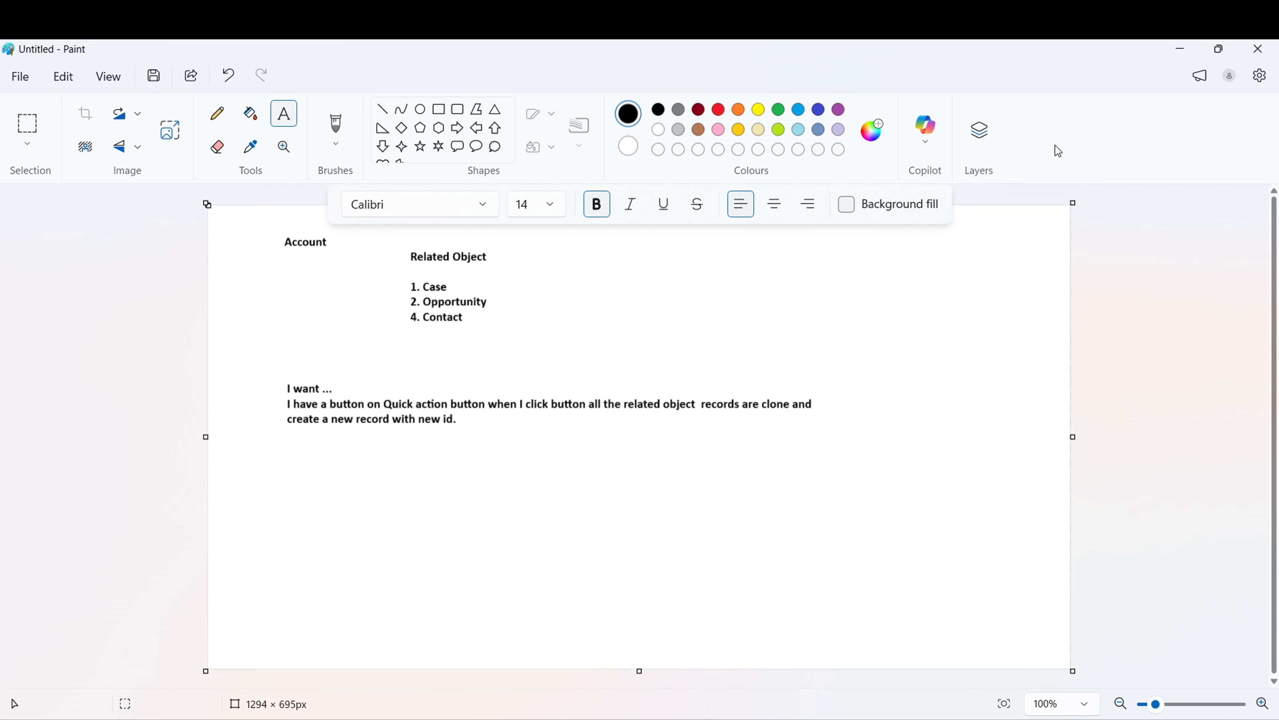
- Hide Paint so the browser shows the Abhishek Enterprises account record again
click(1176, 49)
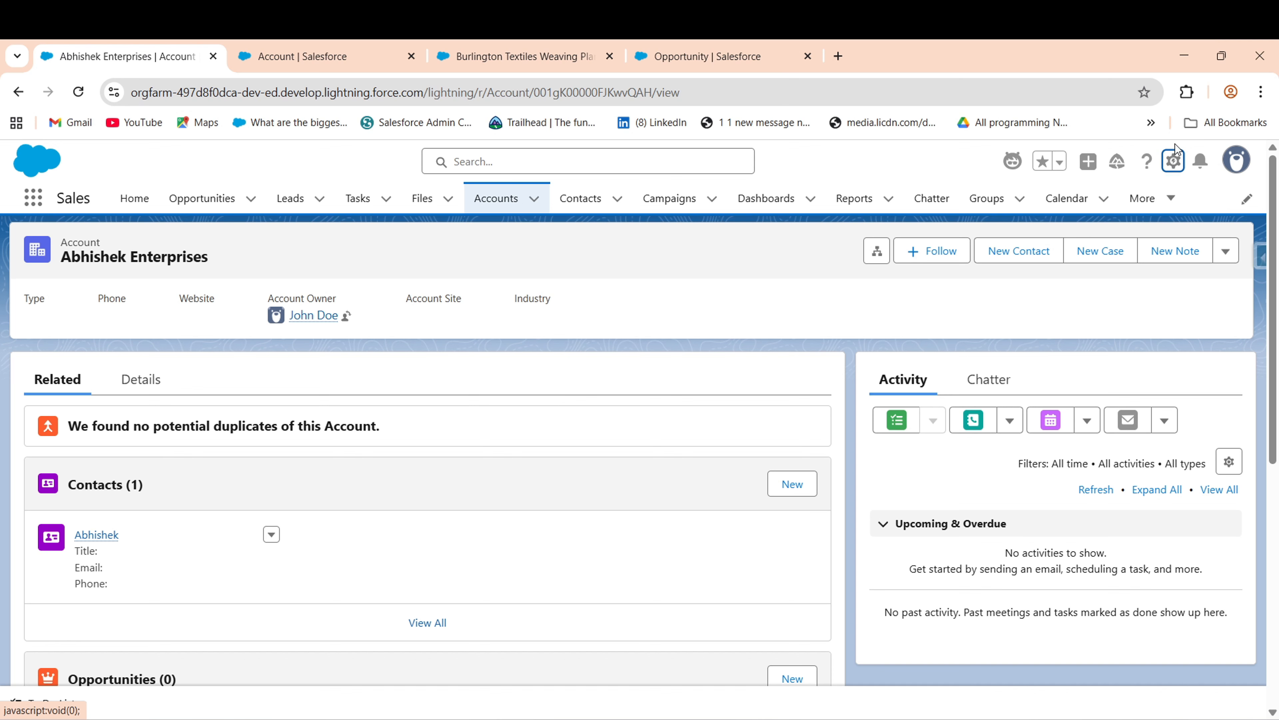
- Open Setup in a new tab and go to the Flows page via Quick Find 'flows'
click(1173, 161)
click(1058, 237)
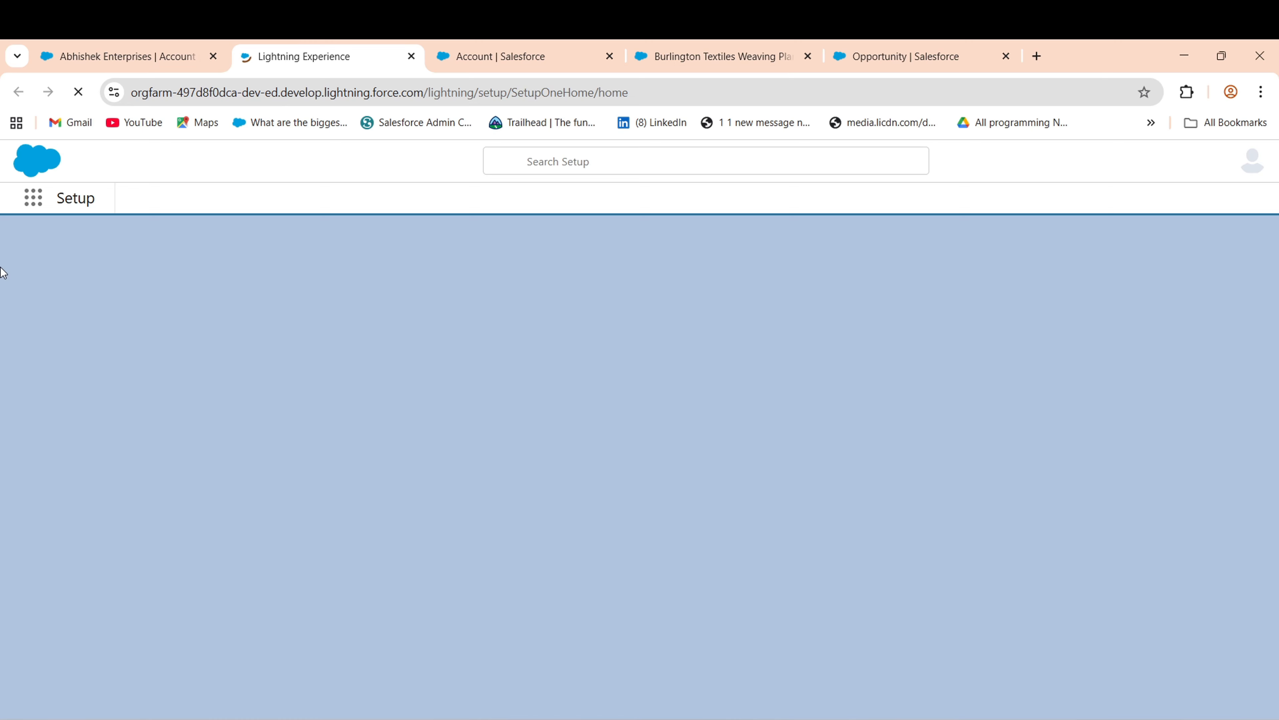
click(87, 245)
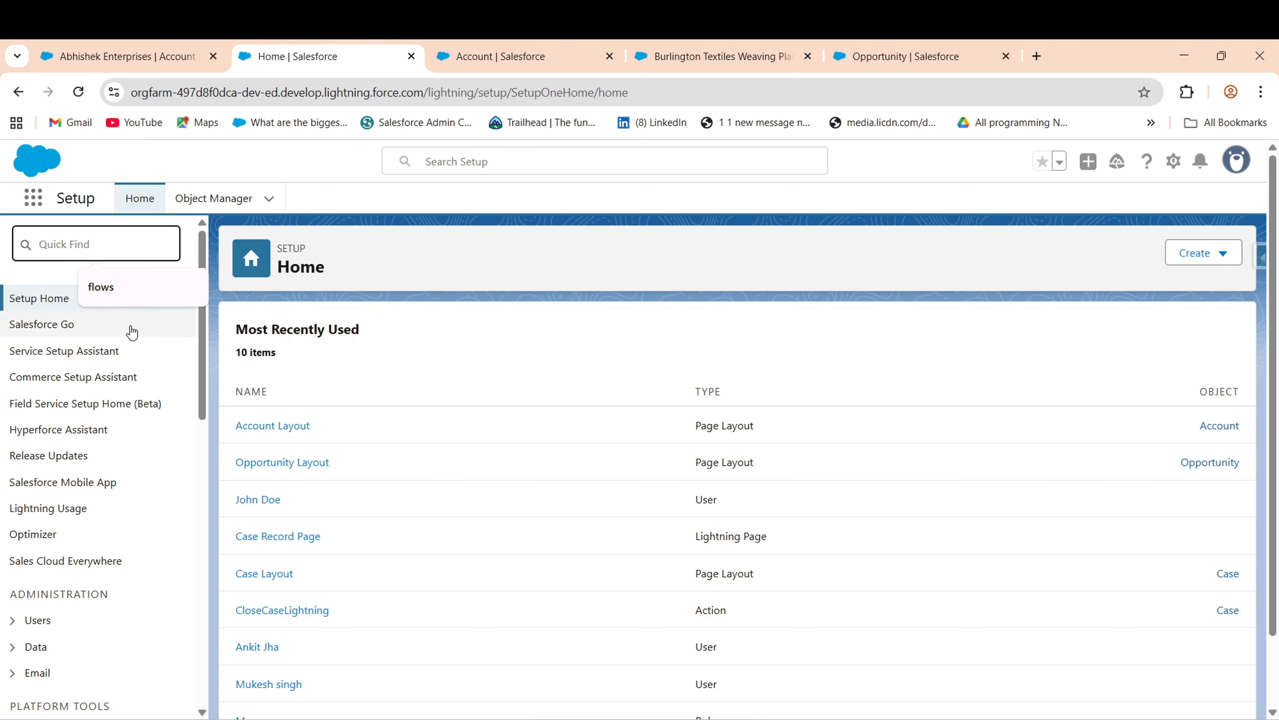
click(147, 292)
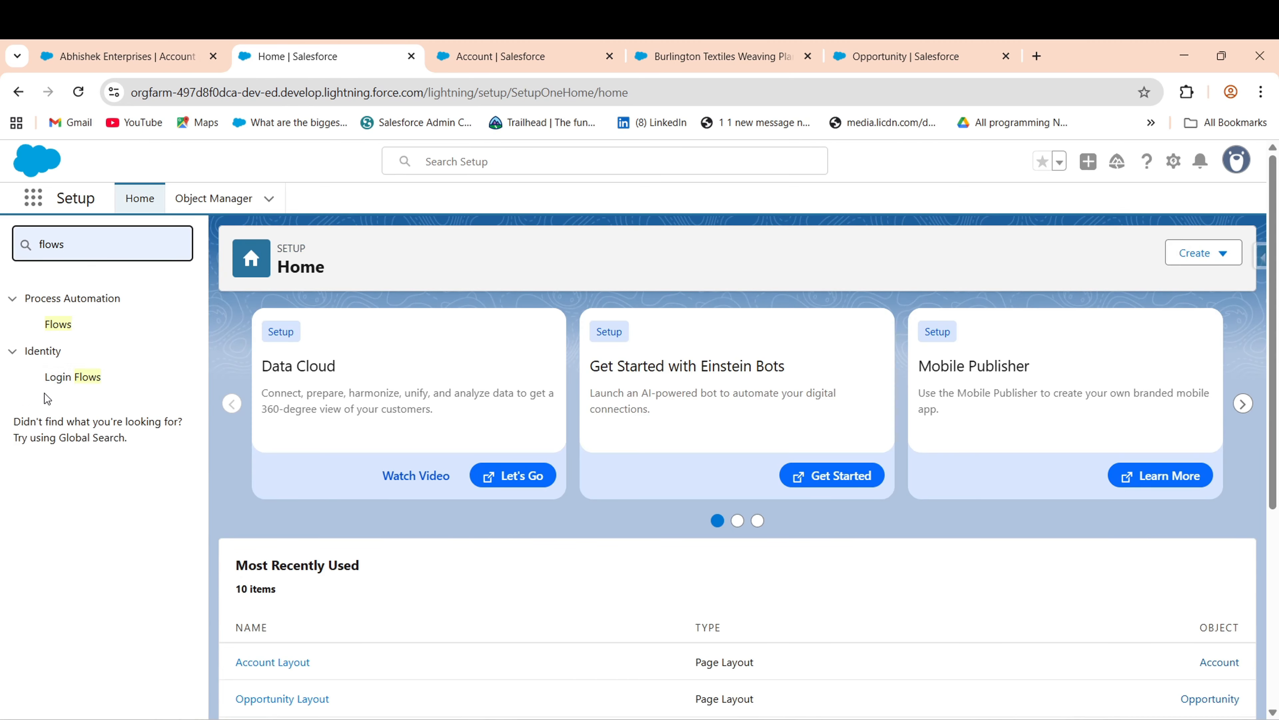
click(60, 325)
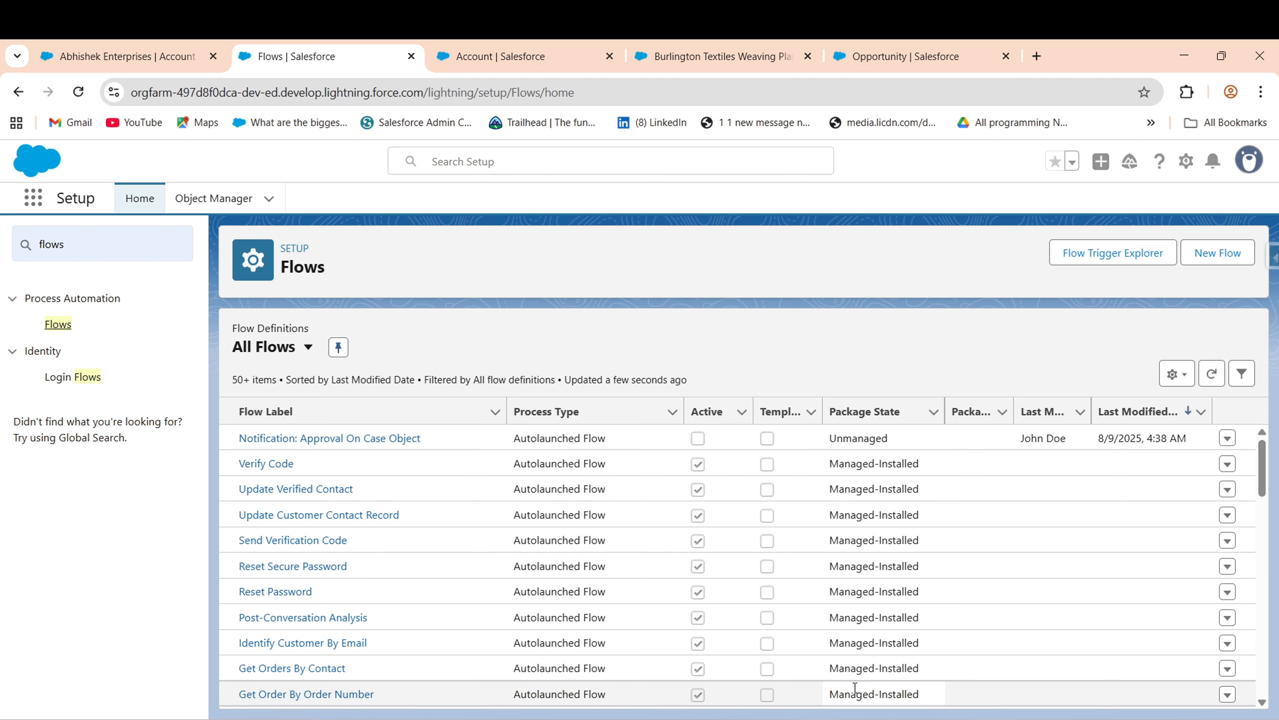
- Close the extra Account page layout, Burlington Textiles and Opportunity browser tabs
click(139, 50)
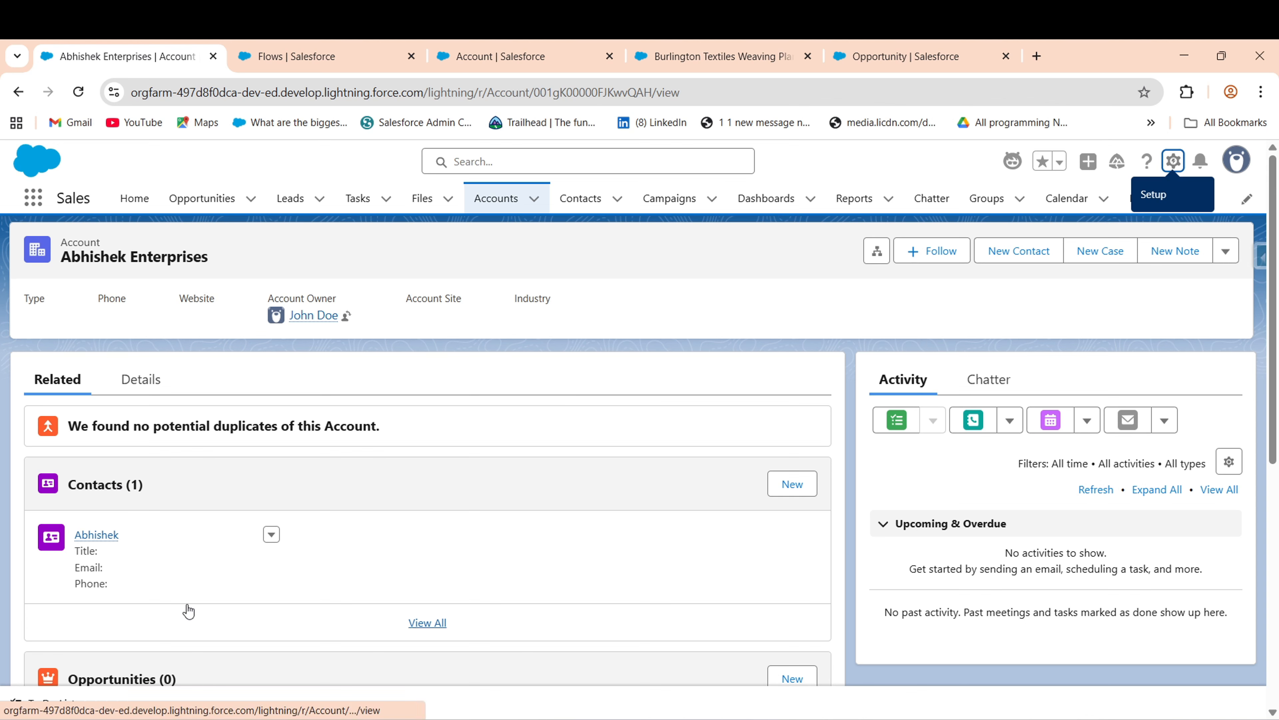
scroll(1277, 388, down, 2)
scroll(1276, 388, down, 2)
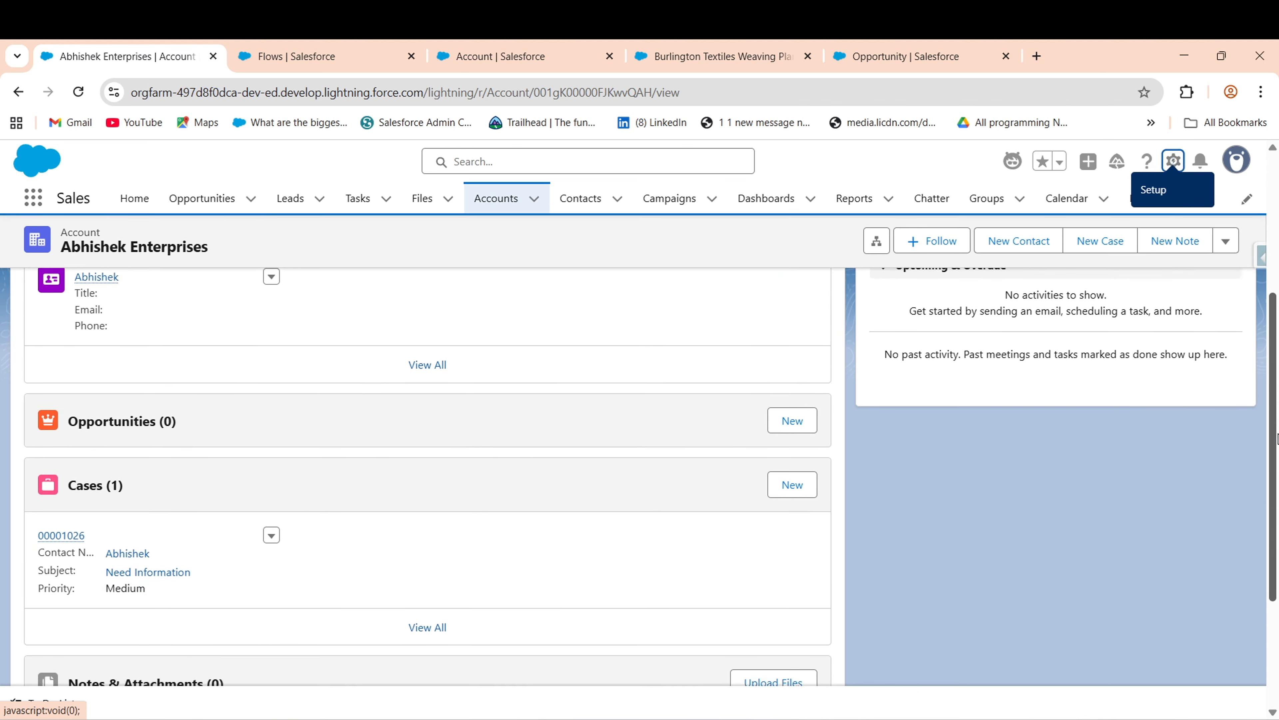
scroll(1277, 388, up, 5)
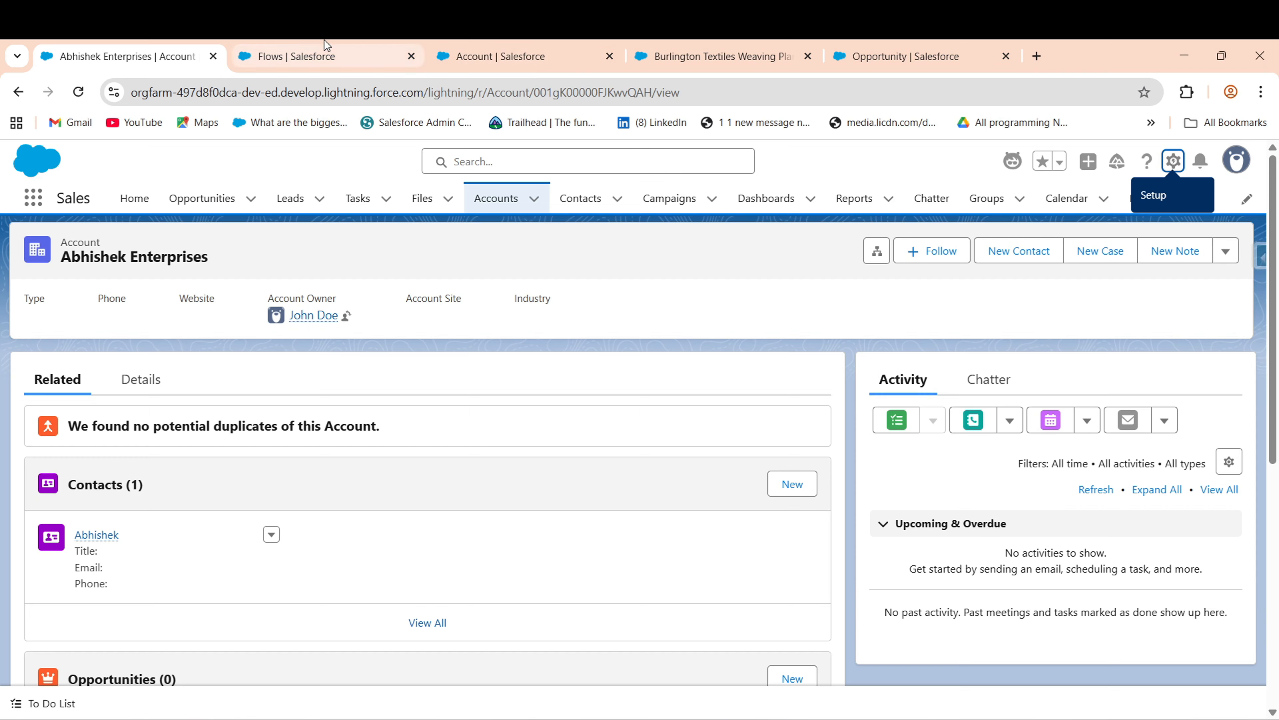
click(322, 58)
click(528, 56)
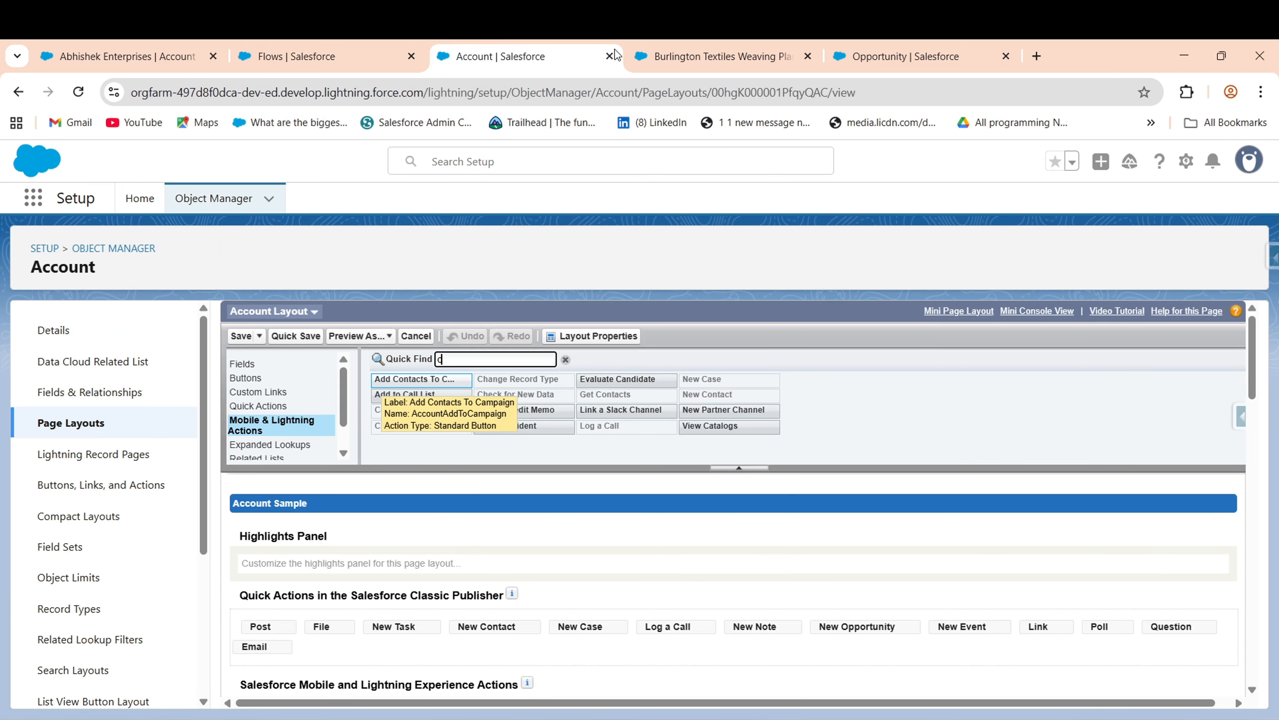
click(610, 56)
click(609, 56)
click(610, 56)
click(609, 56)
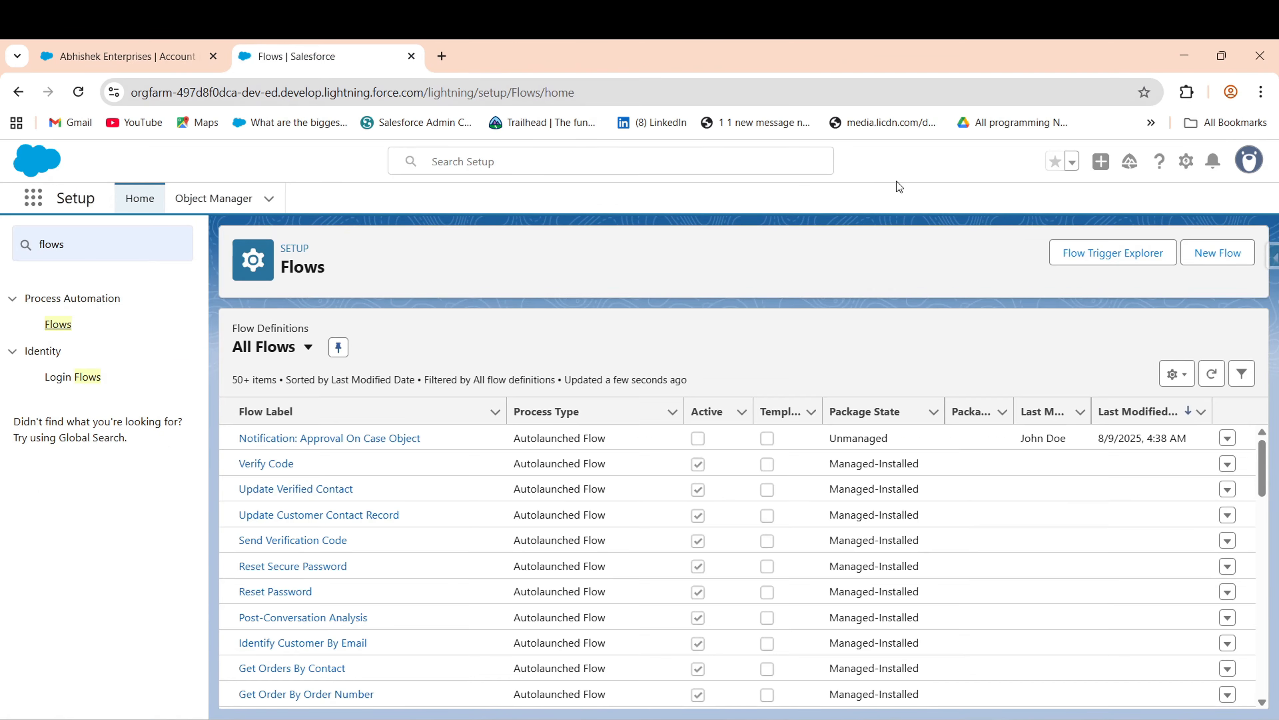
- Create a new Screen Flow and add a Screen element after the Start element
click(1226, 254)
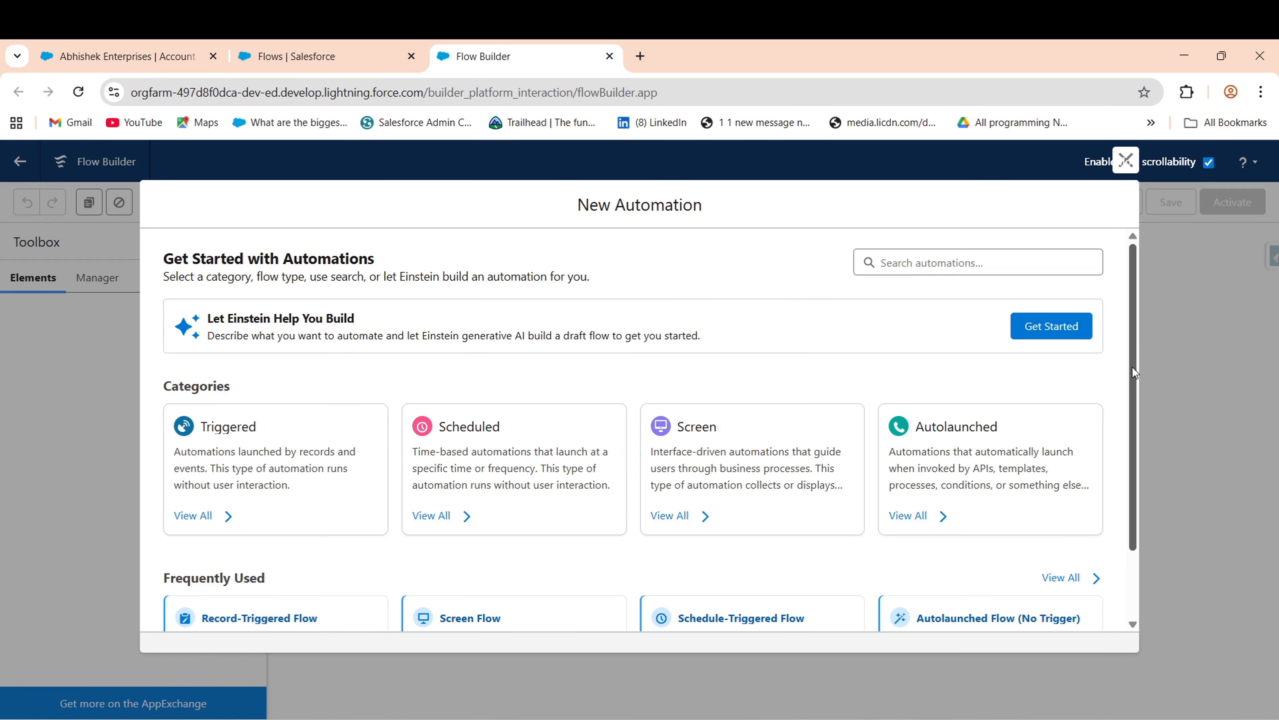
scroll(1132, 367, down, 2)
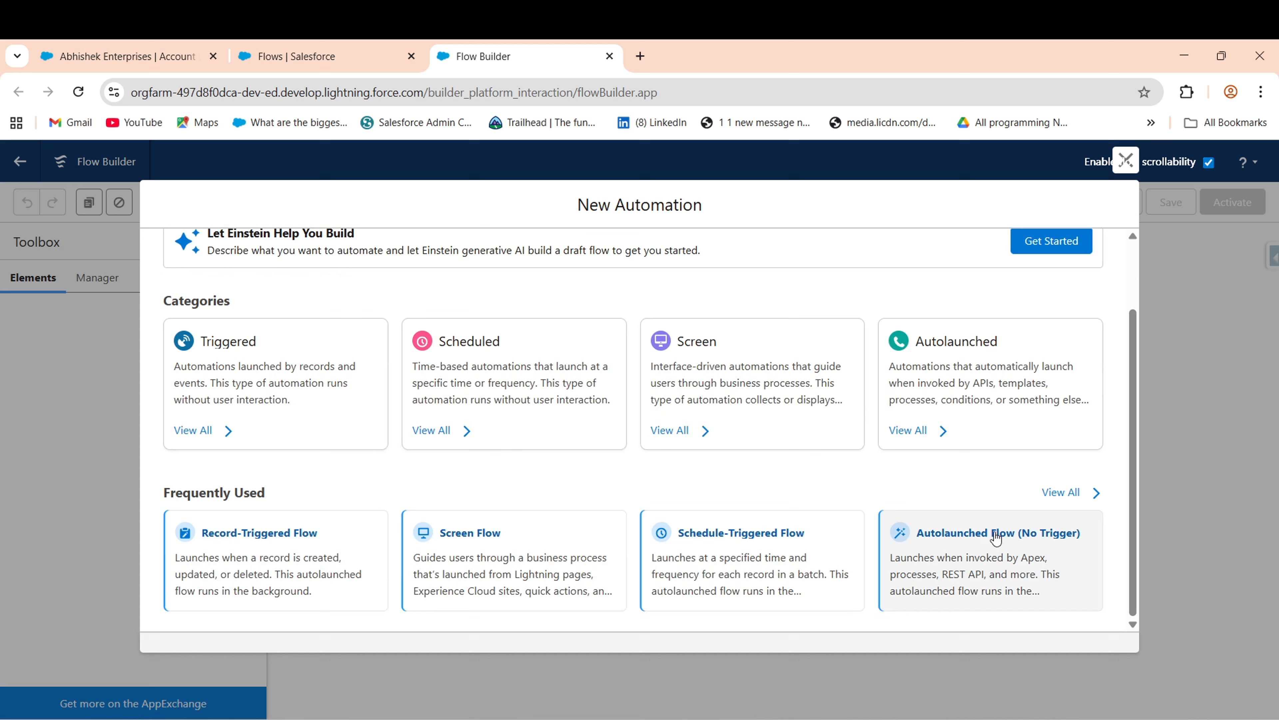
click(466, 539)
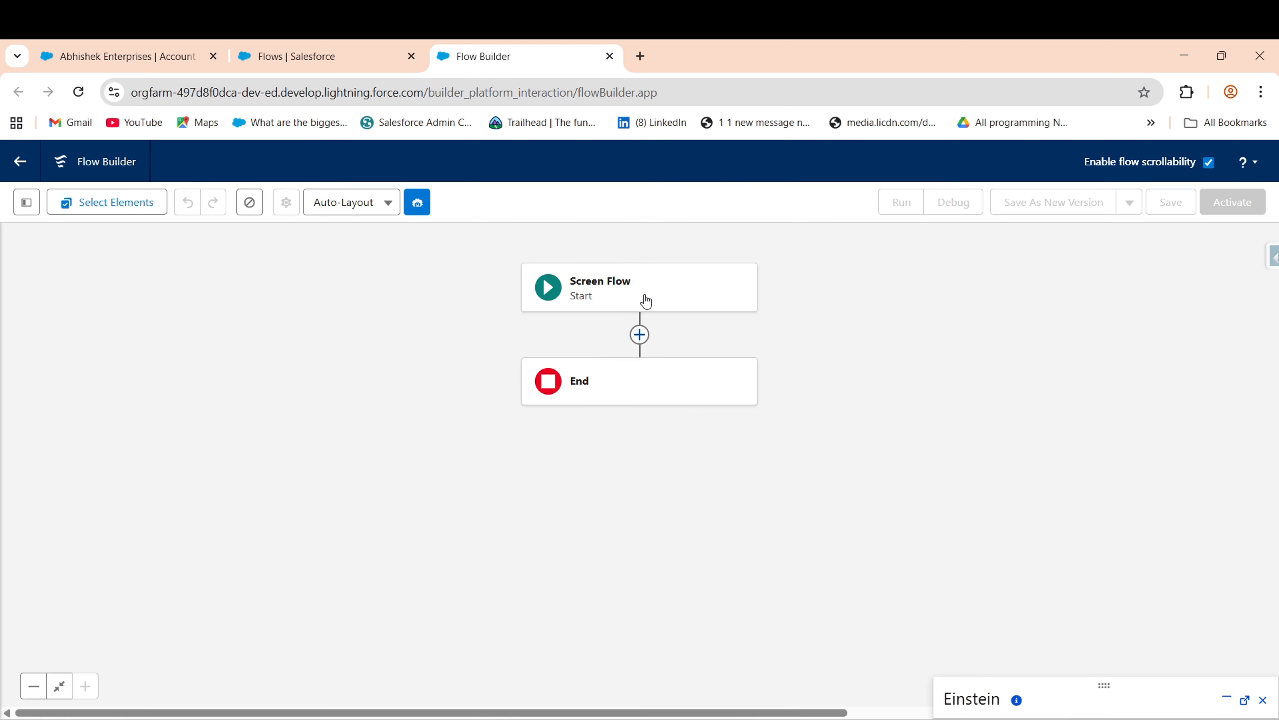
click(638, 338)
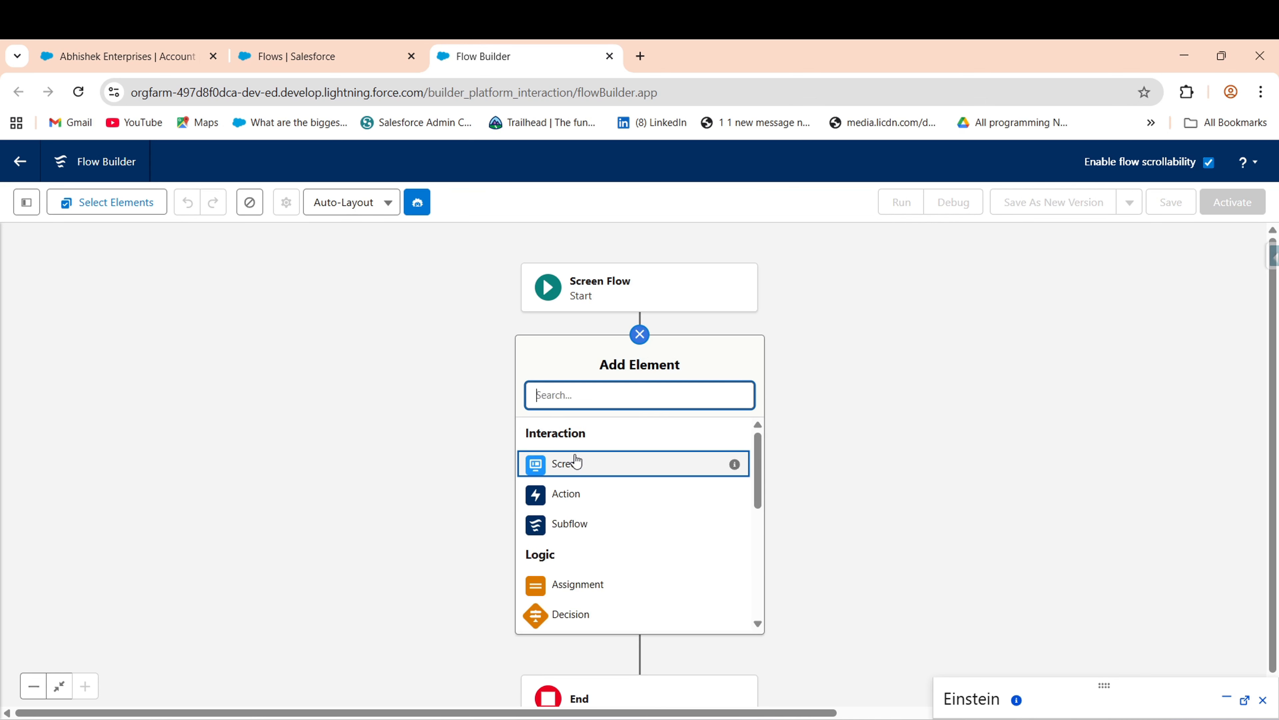
click(608, 471)
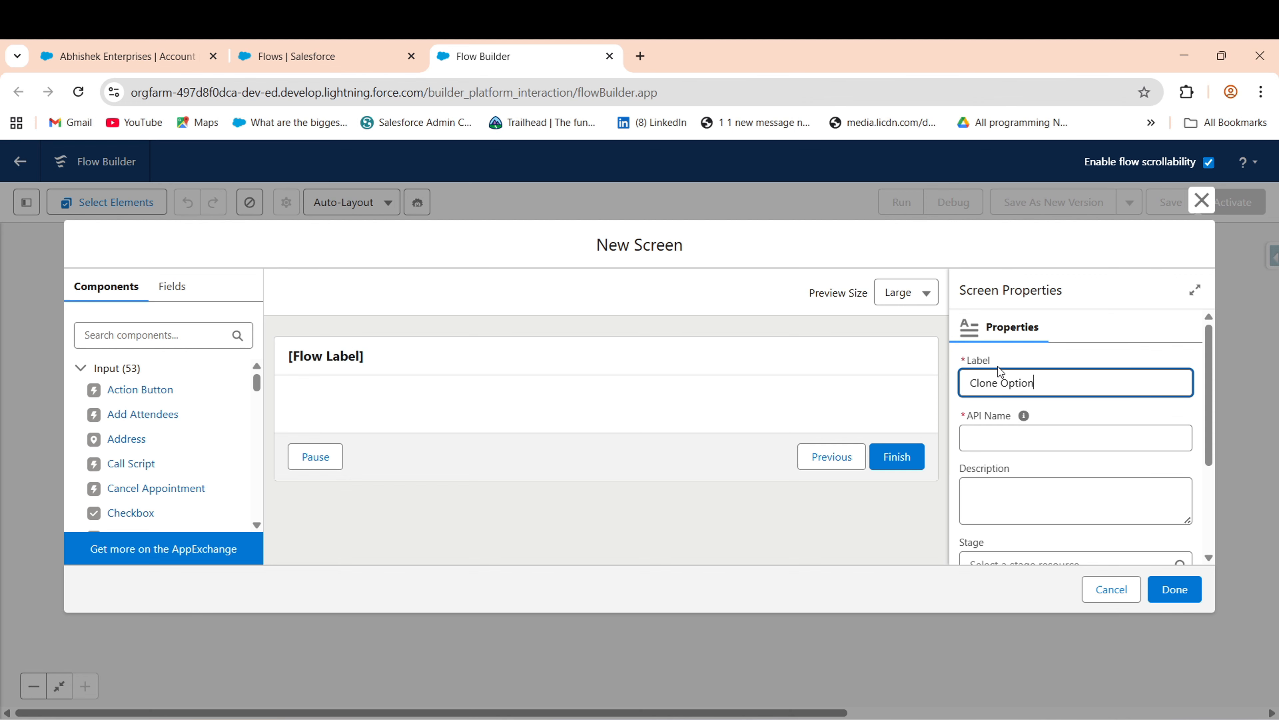
- Complete the screen label as 'Clone Options' and fill its API name from the label
text(s)
click(1062, 442)
scroll(1213, 448, down, 3)
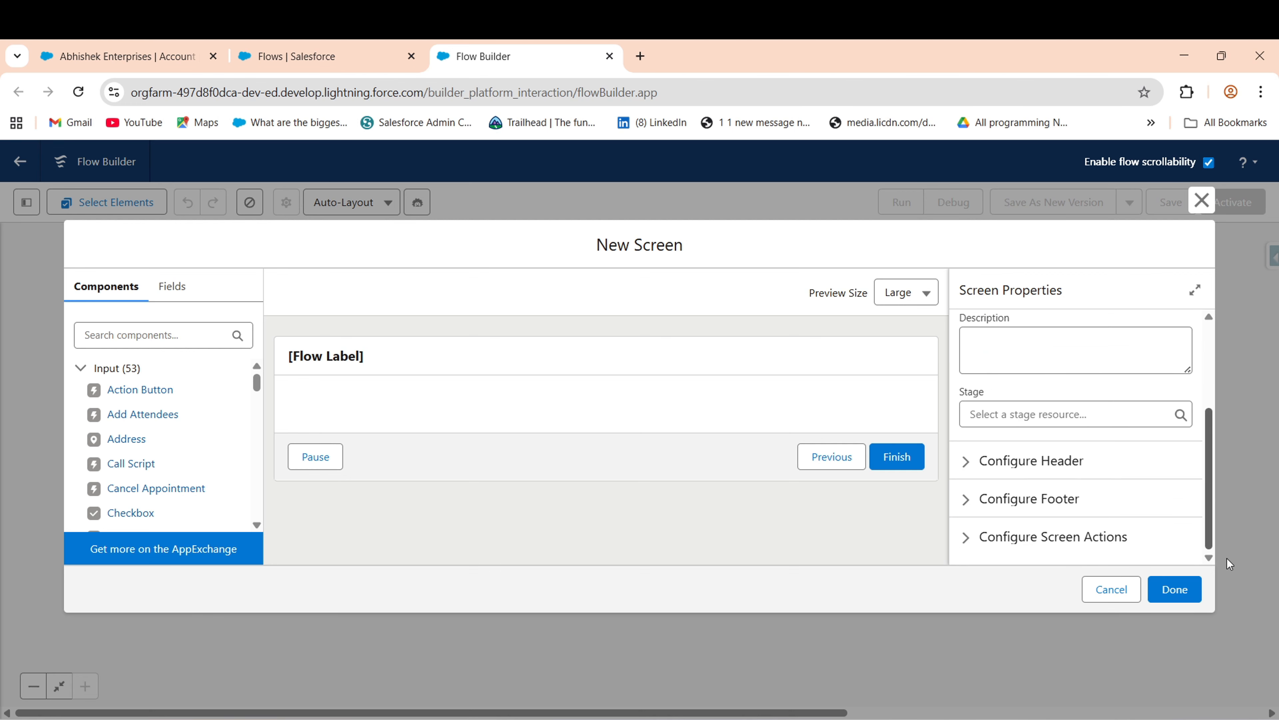
click(1159, 414)
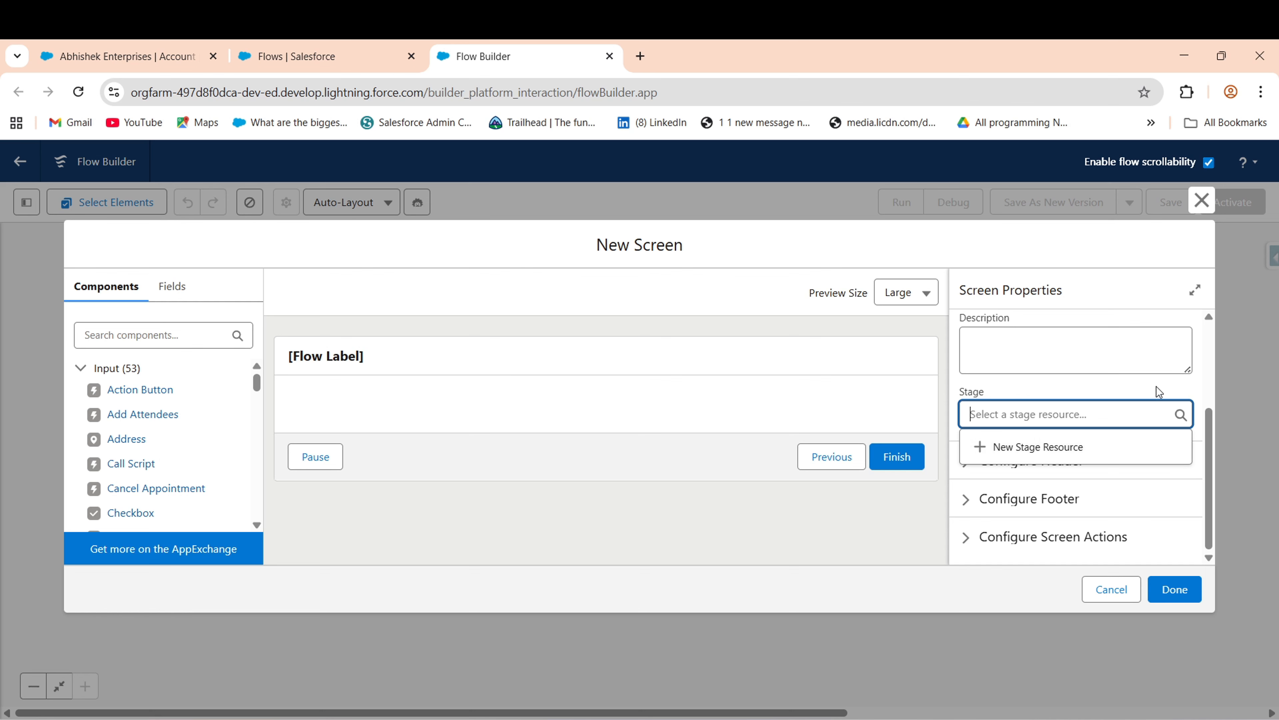
drag(1211, 508, 1206, 408)
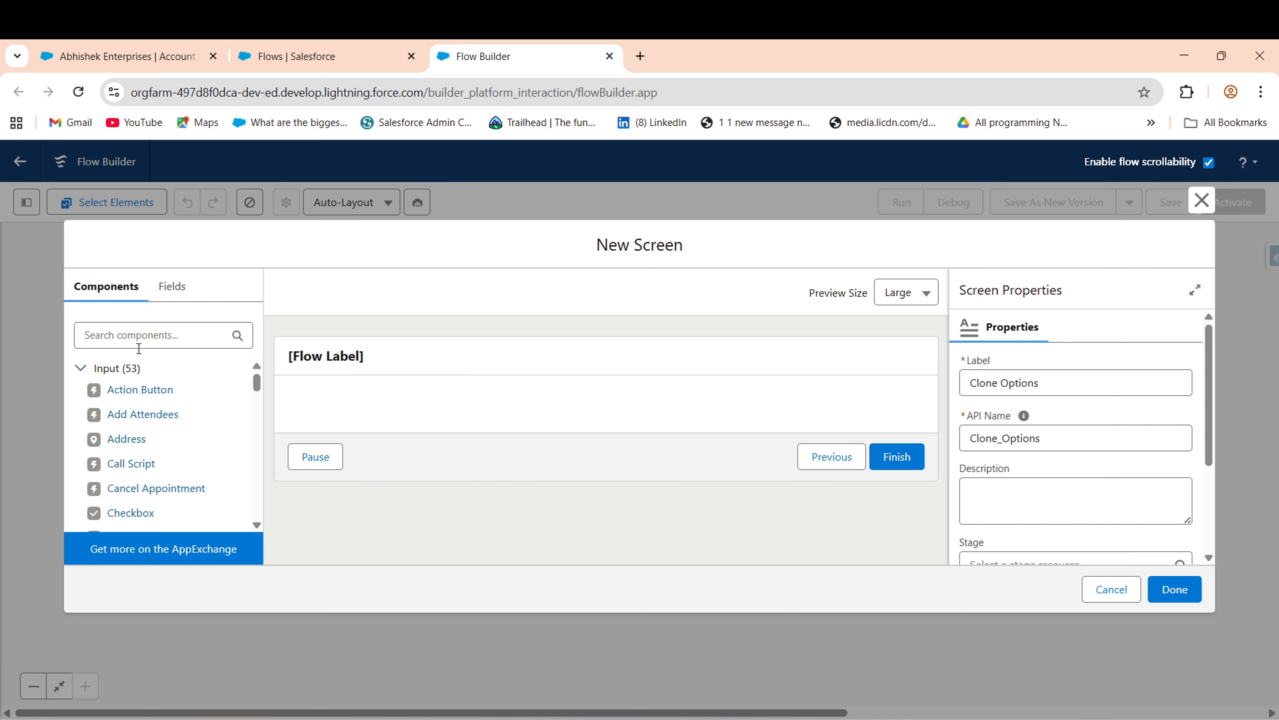
- Add a Display Text component, Display_Message, reading 'Which Objects would you like to clone'
click(129, 331)
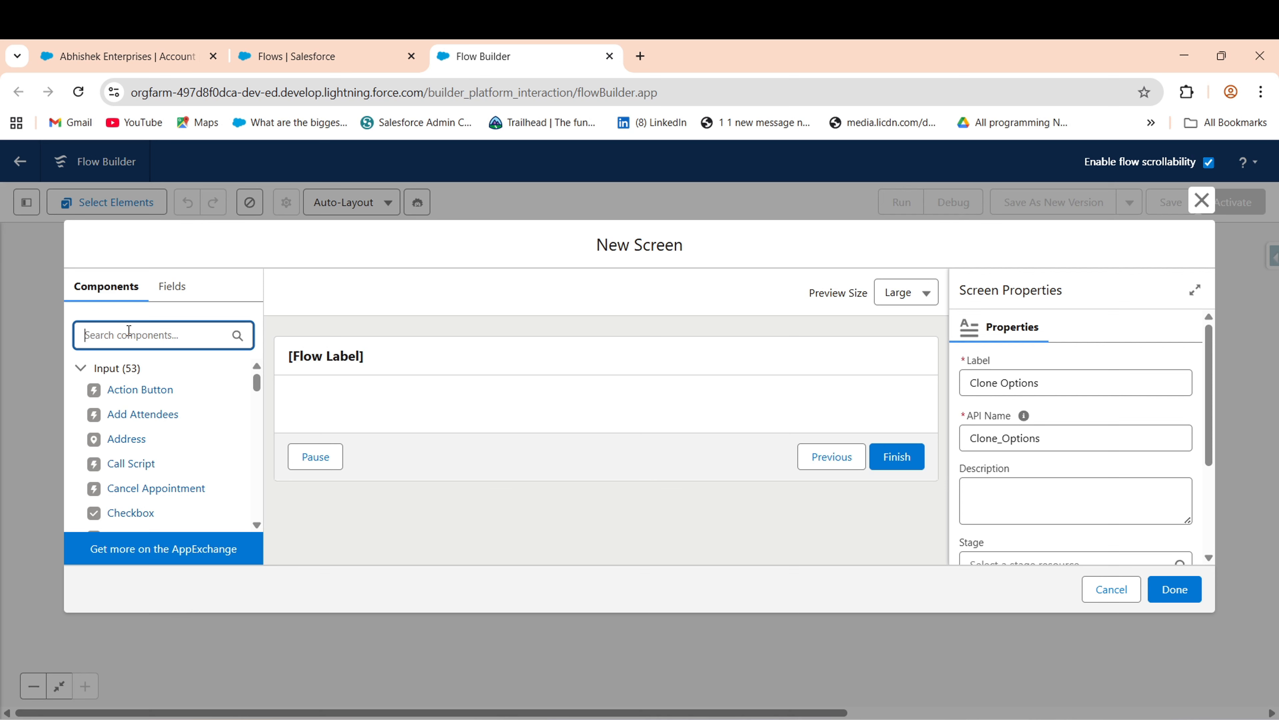
text(tex)
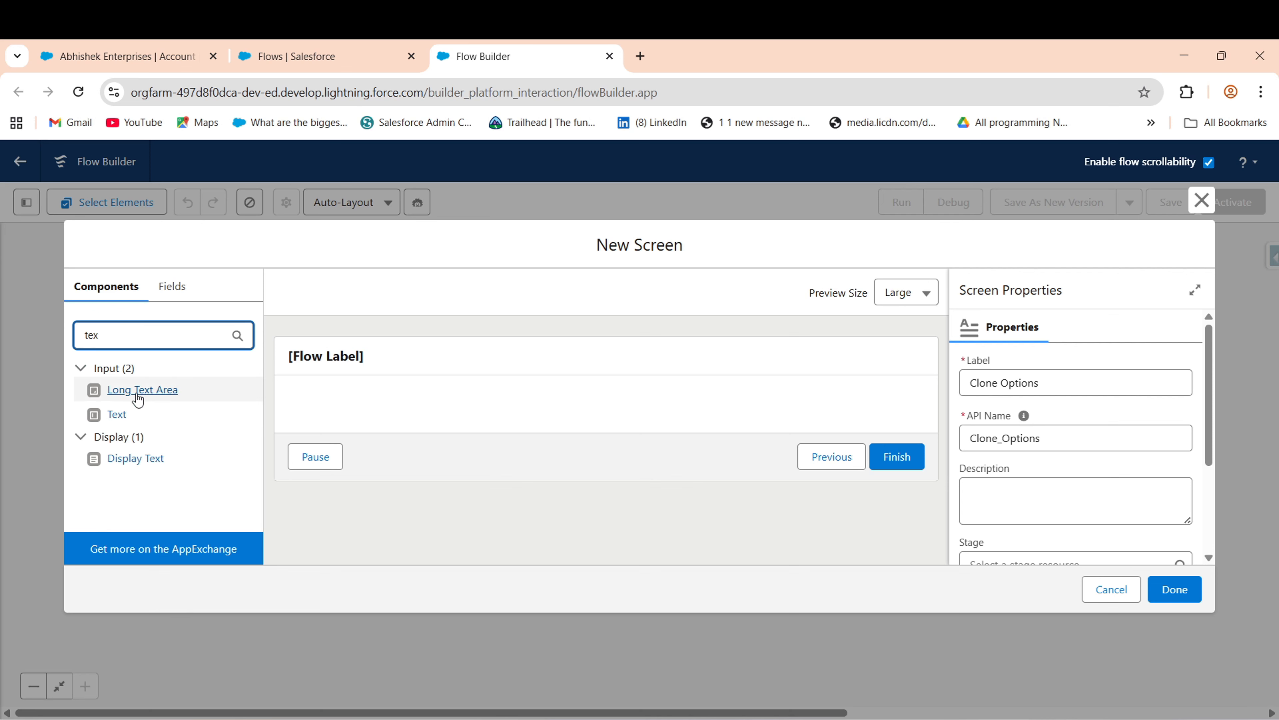
drag(126, 468, 373, 412)
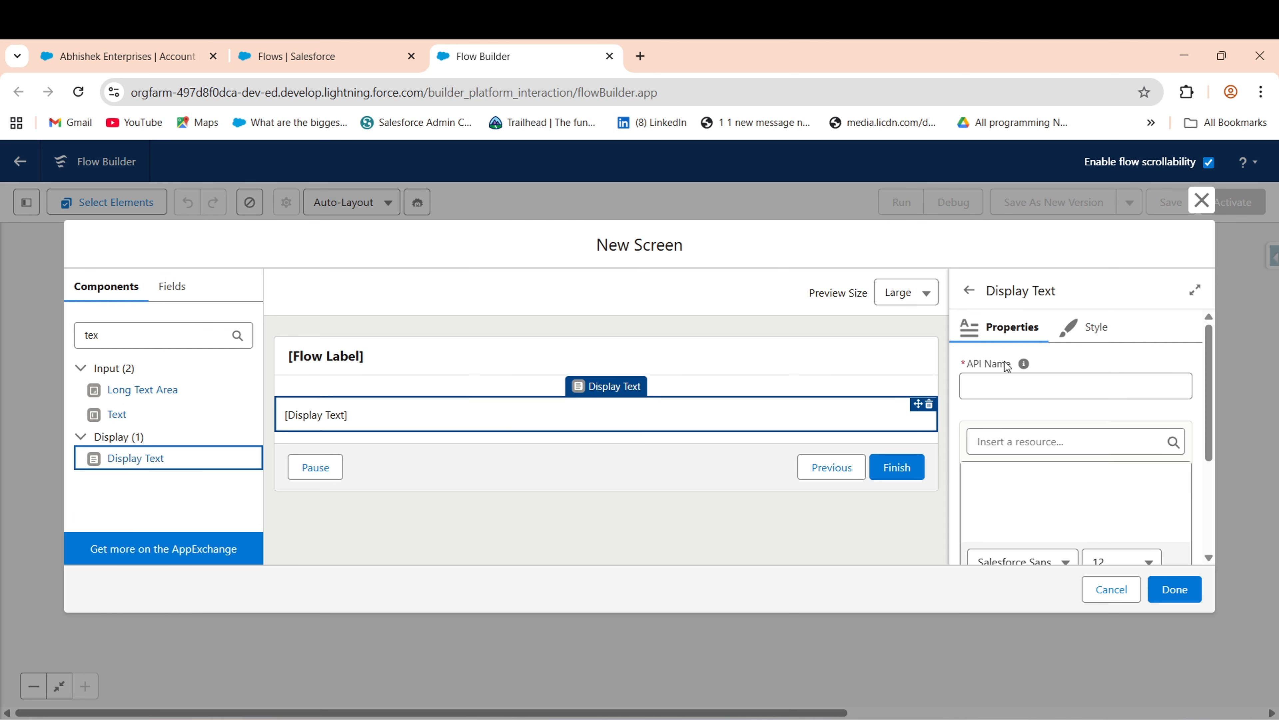
click(1031, 381)
text(Displa)
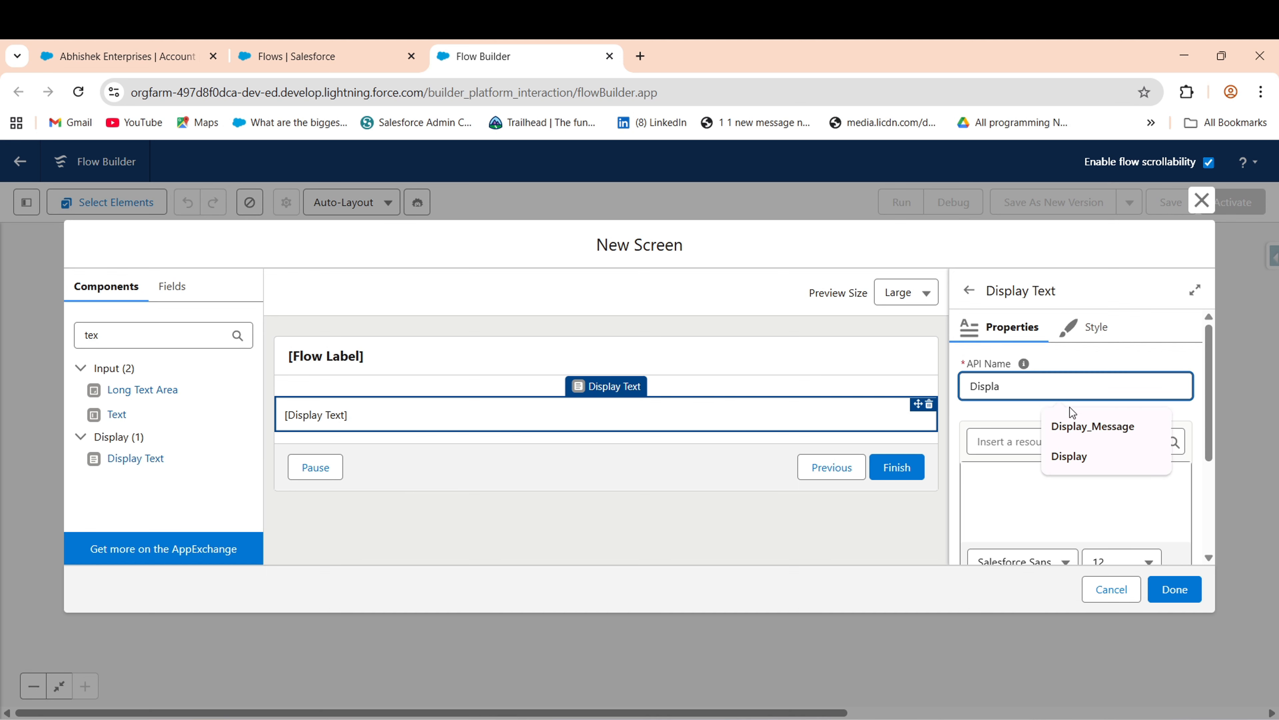
click(1078, 418)
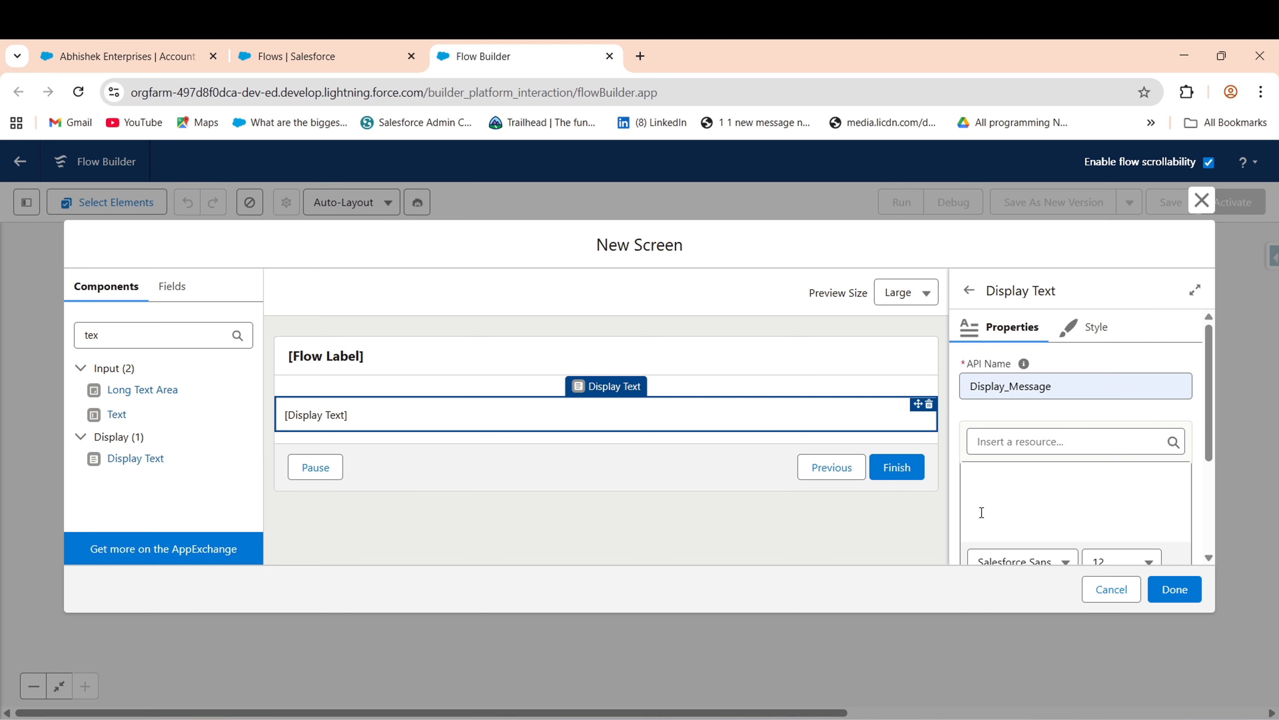
click(1005, 504)
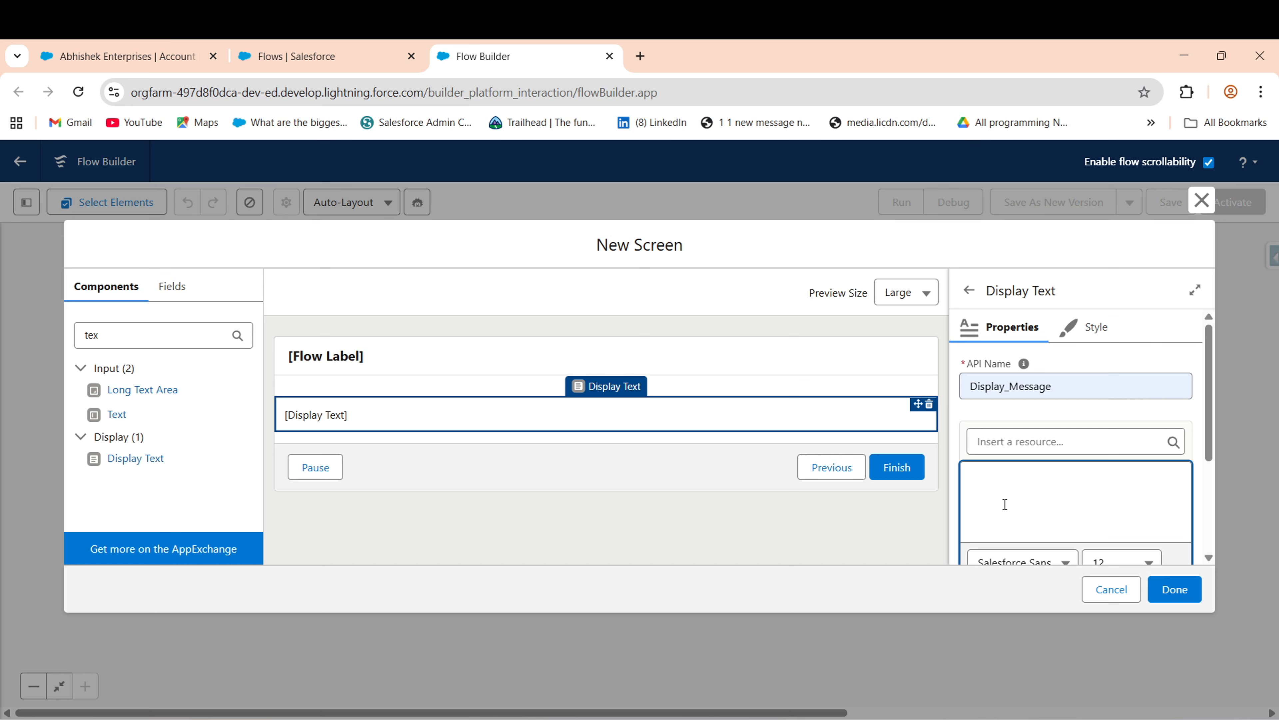
text(Which Obj)
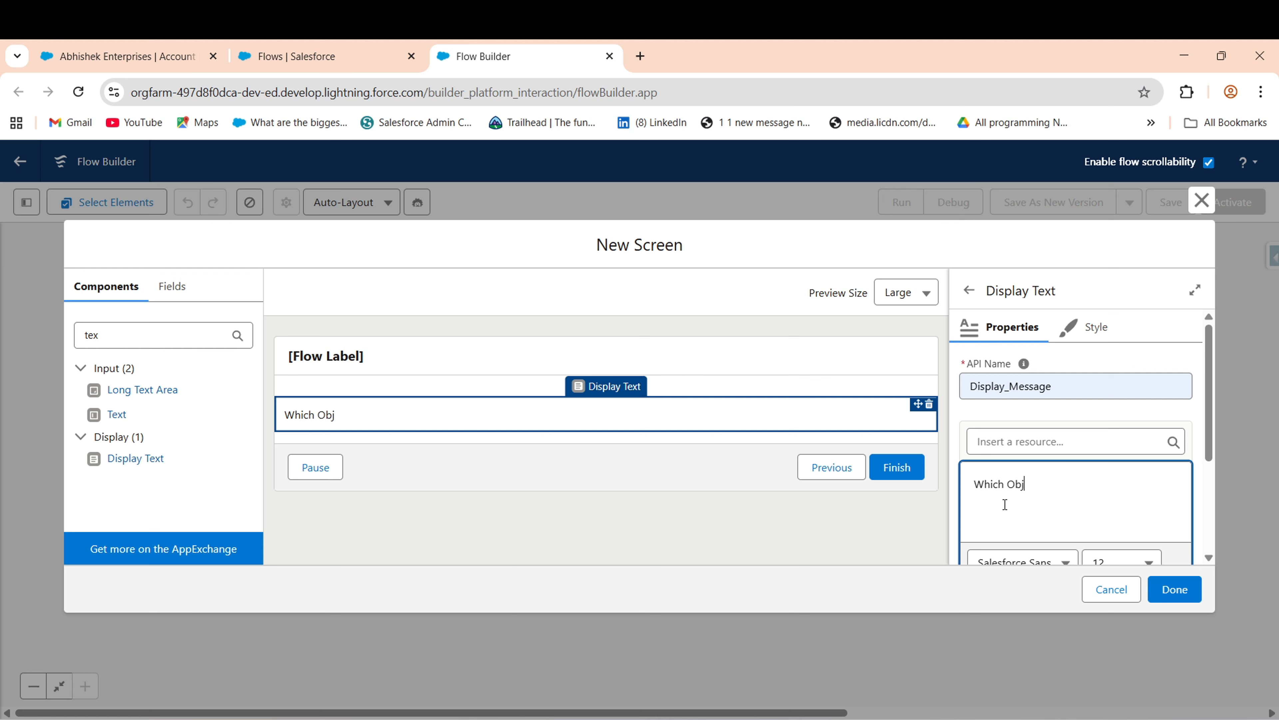
text(ects w)
text(uld)
key(BackSpace)
key(BackSpace)
key(BackSpace)
text(ld you likr)
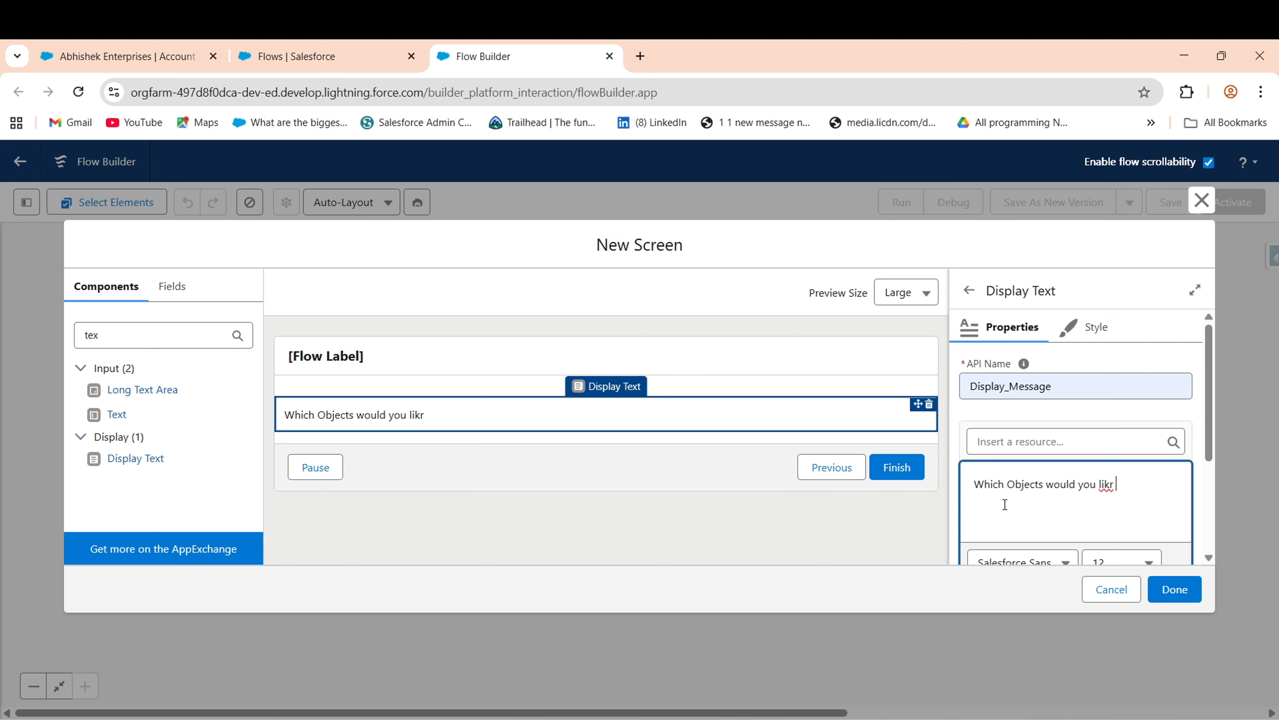
key(BackSpace)
text(e to clone?)
- Format the question text as plain, with bold and italic turned off
drag(1214, 430, 1206, 488)
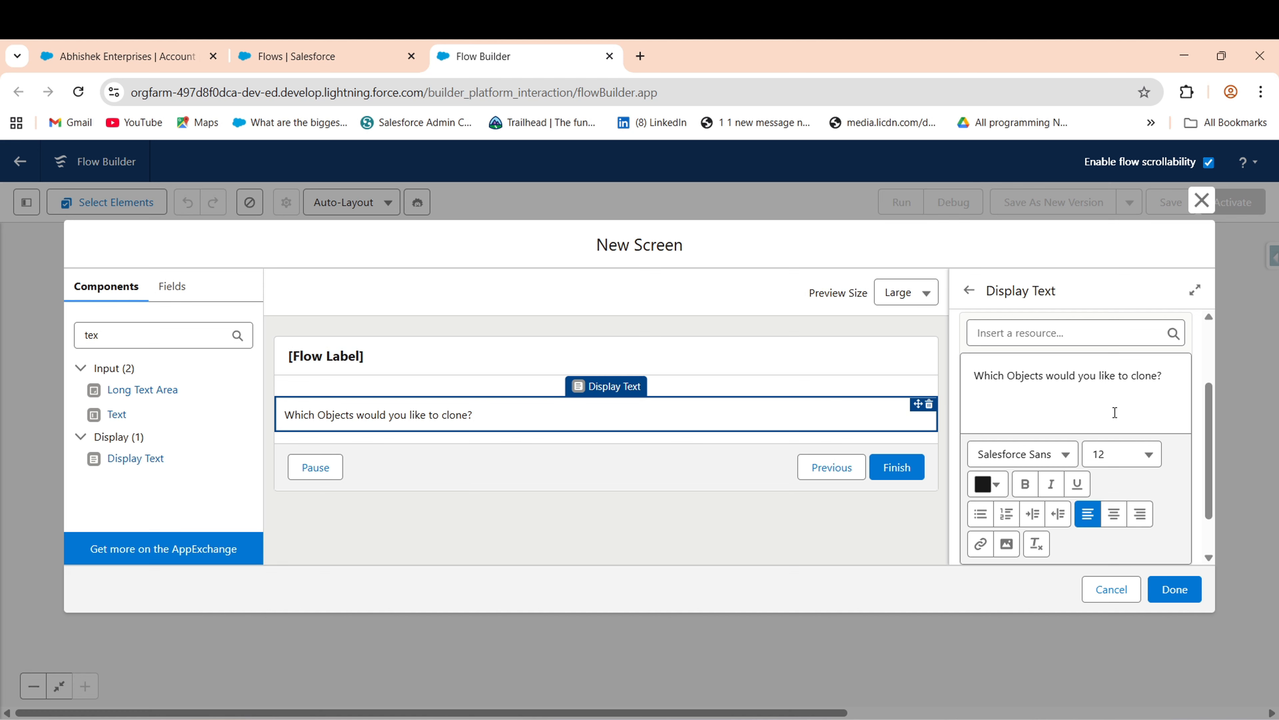
drag(1176, 377, 974, 376)
click(1021, 484)
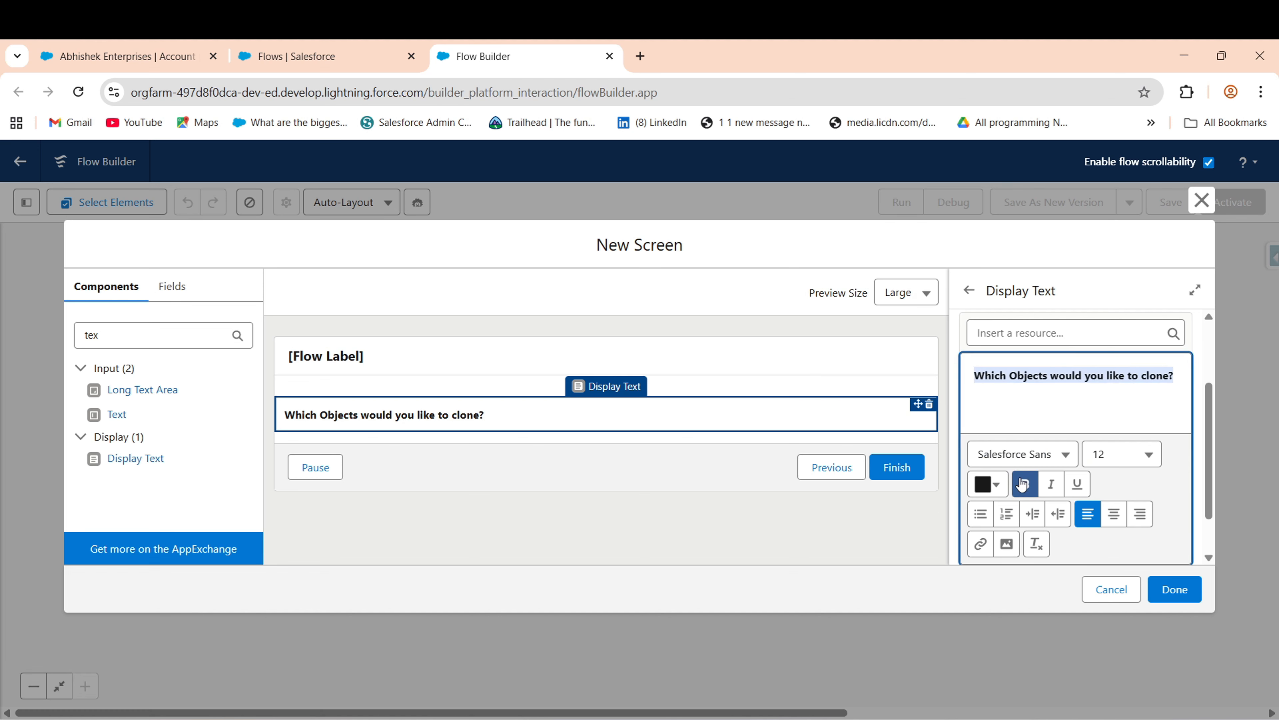
click(1050, 490)
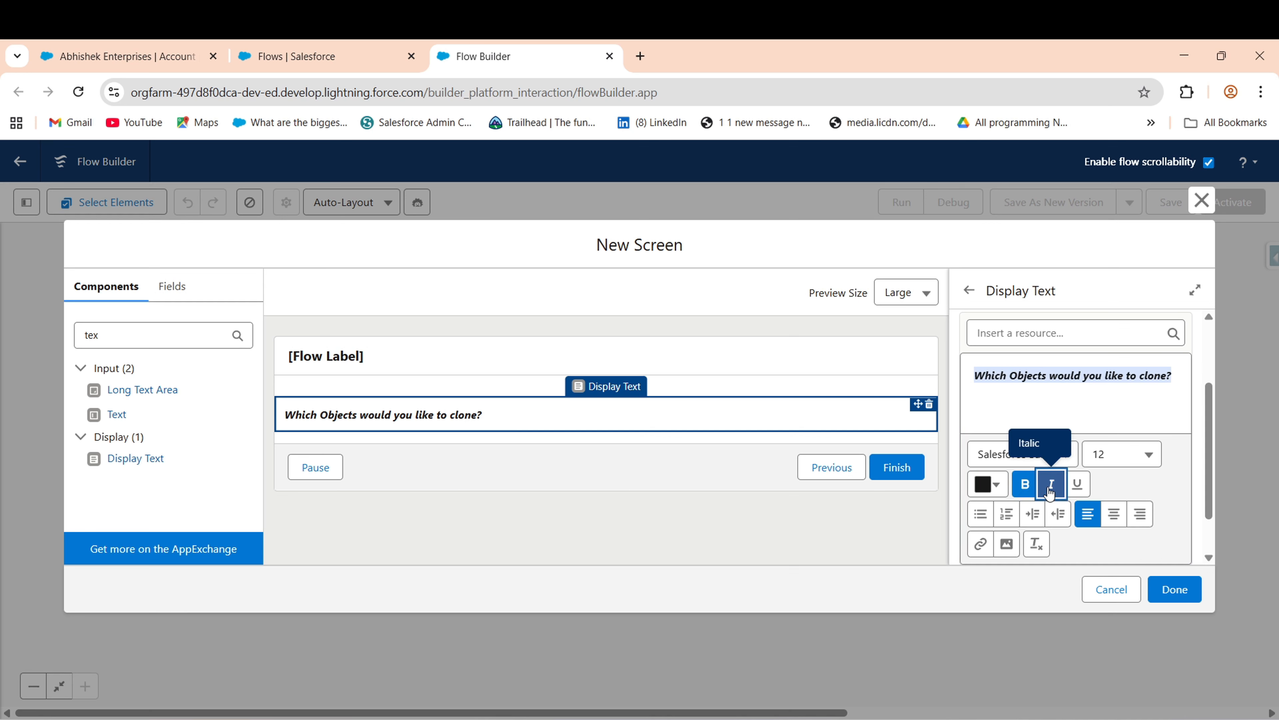
click(1050, 489)
click(994, 485)
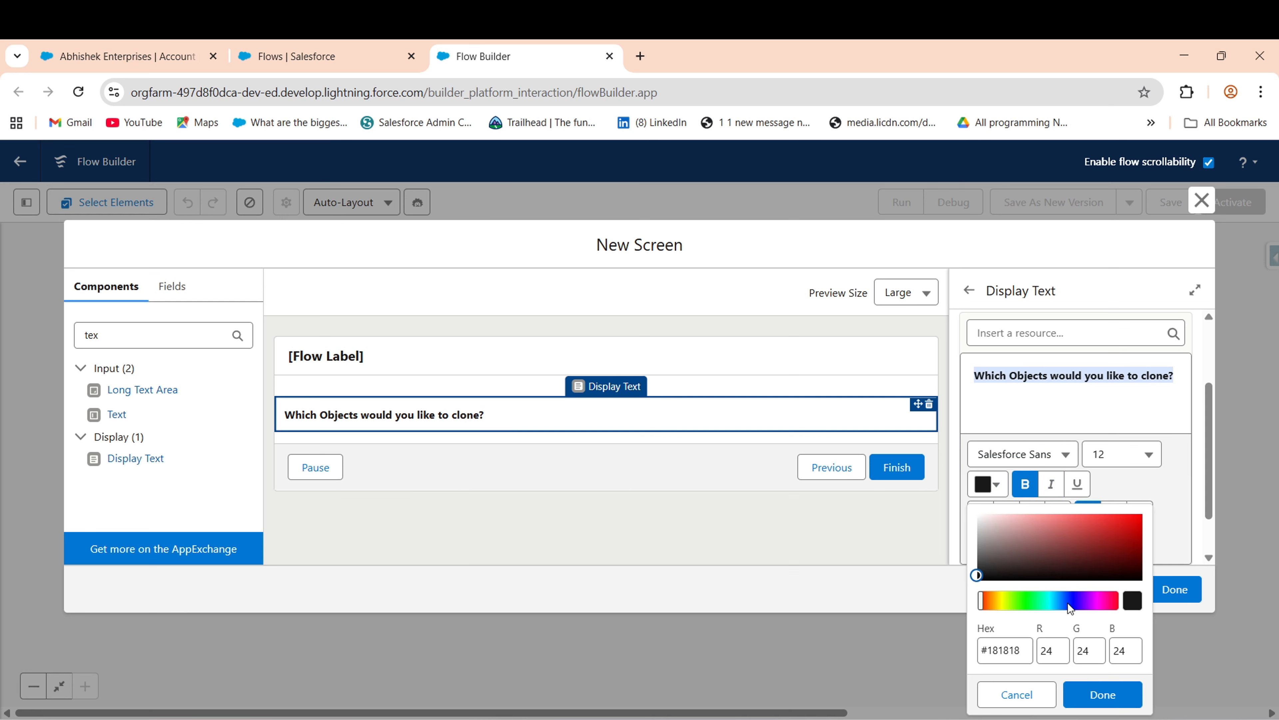
click(1105, 418)
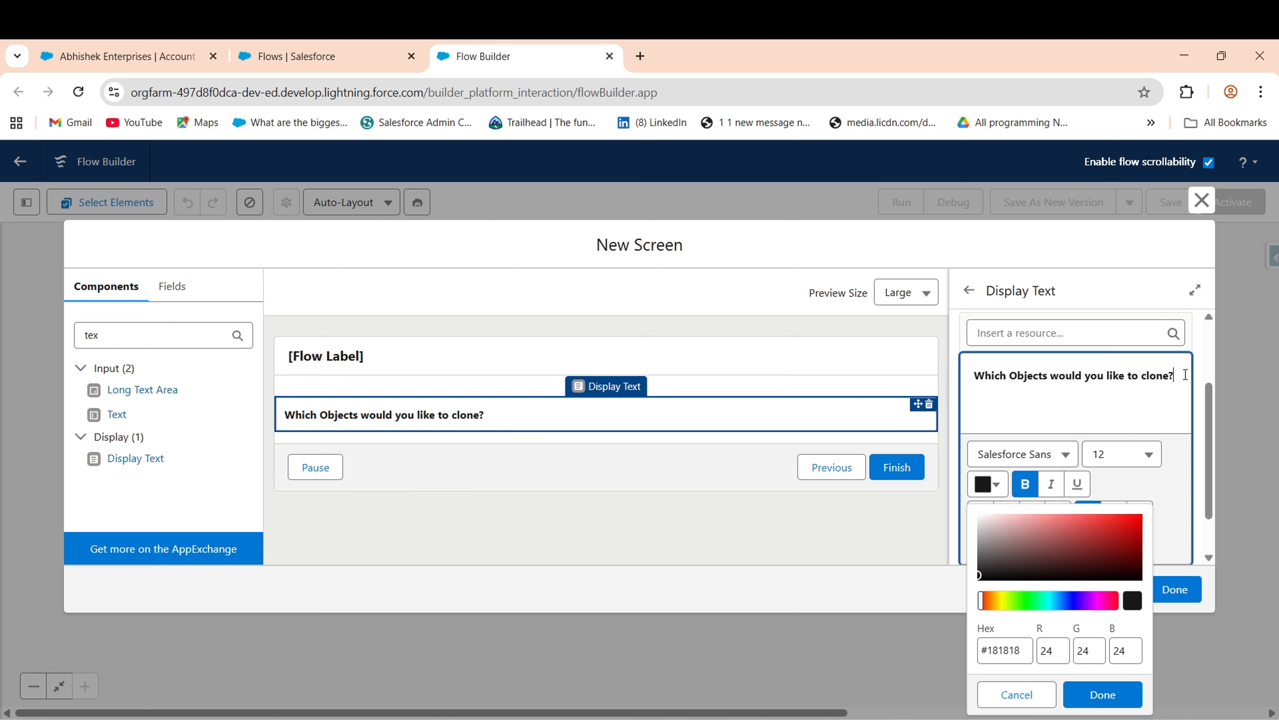
key(ctrl+a)
click(1026, 484)
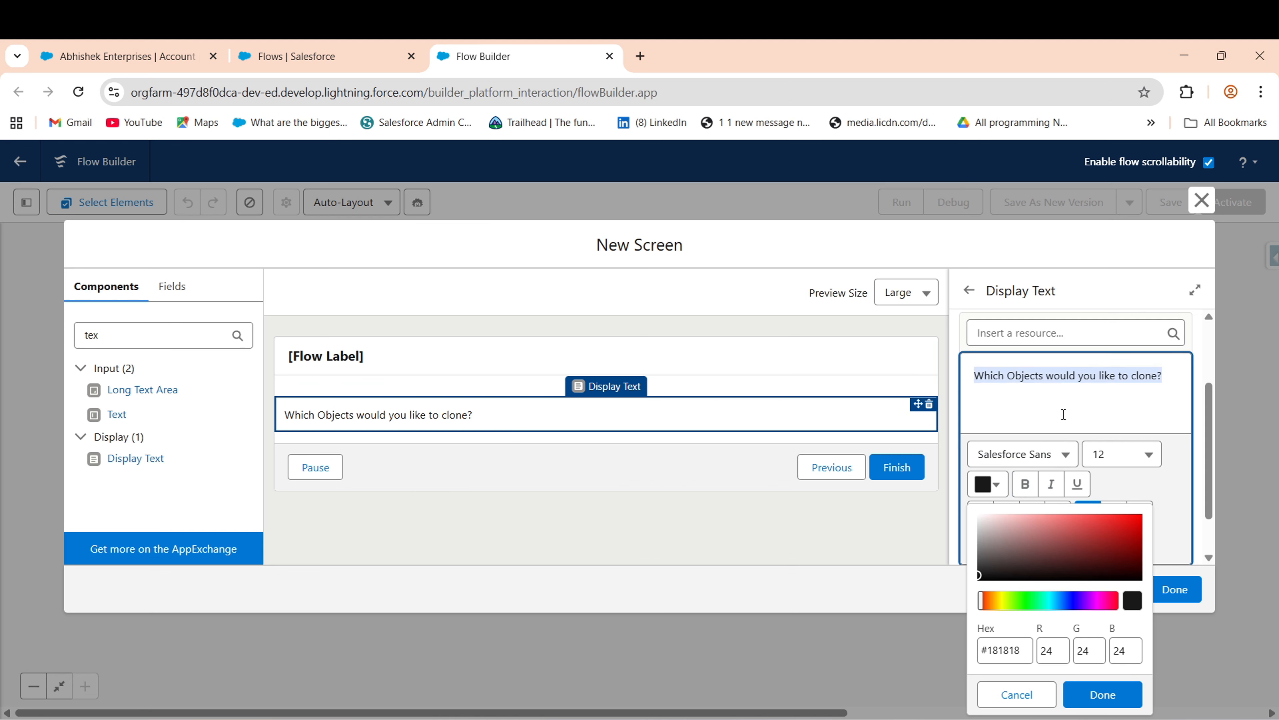
click(1064, 414)
- Add a first Checkbox component below the question, labelled Contact
click(142, 341)
key(BackSpace)
key(BackSpace)
key(BackSpace)
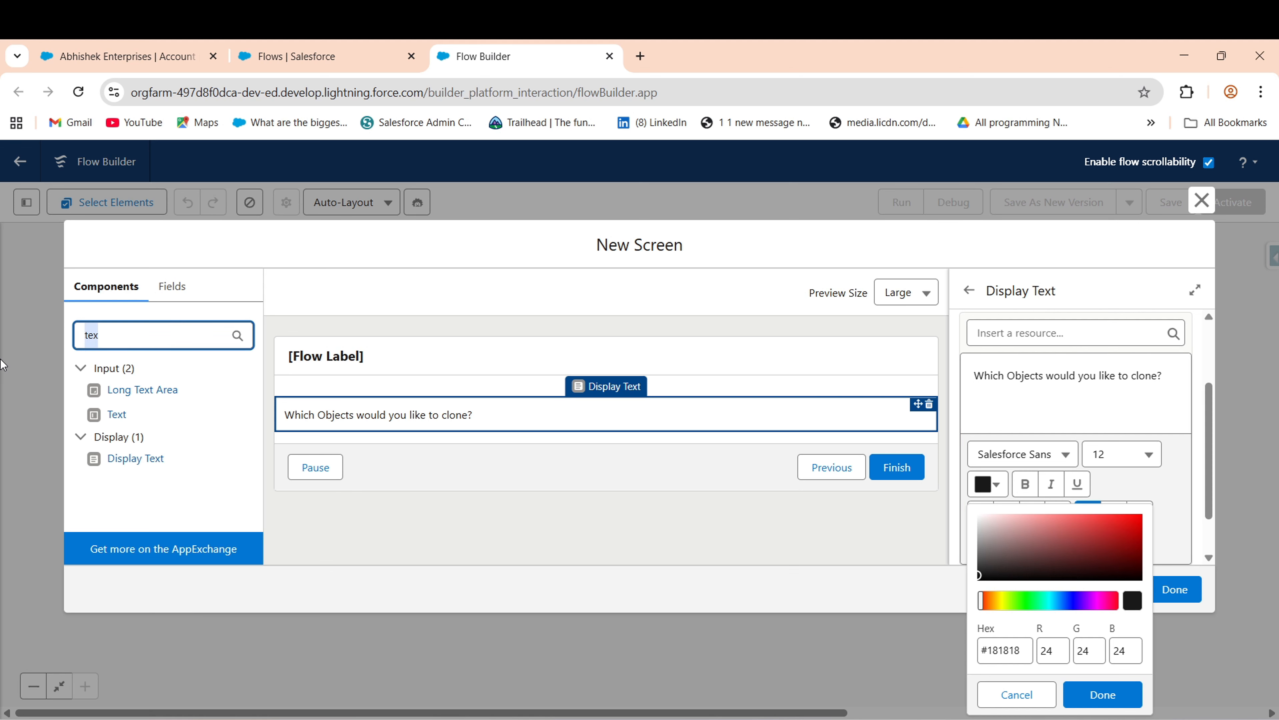
text(chec)
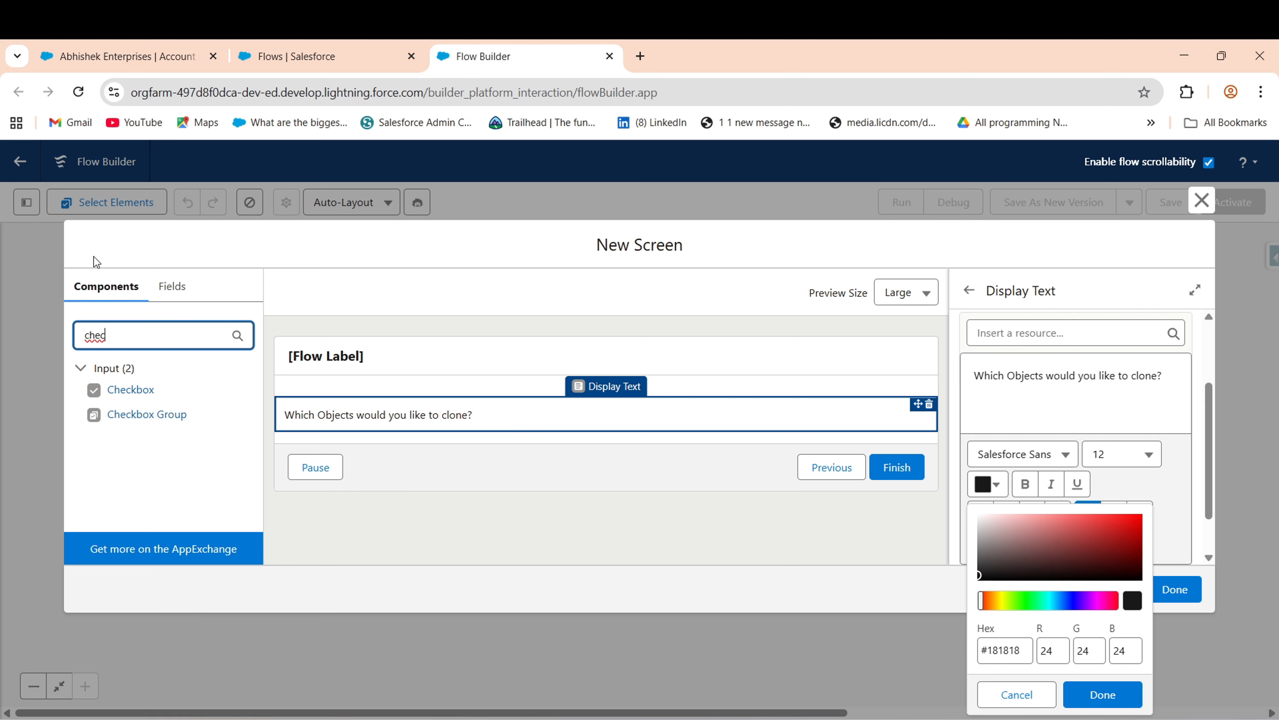
click(1086, 416)
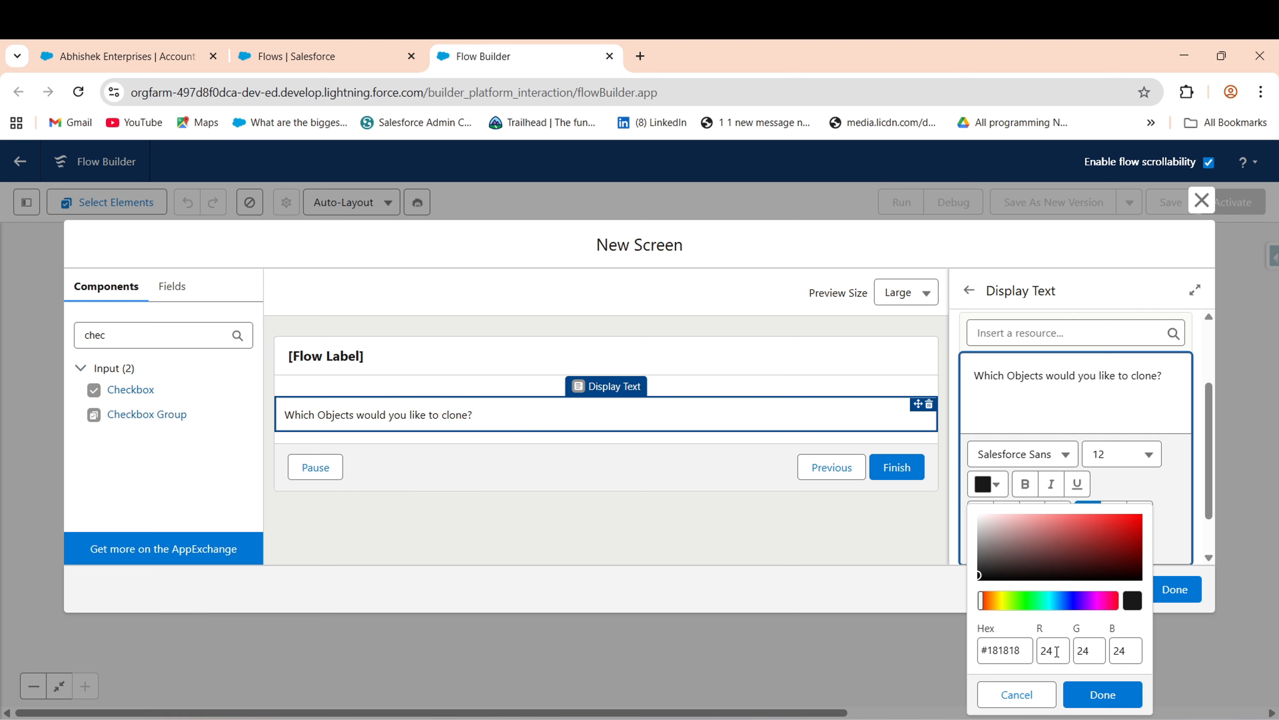
click(1101, 693)
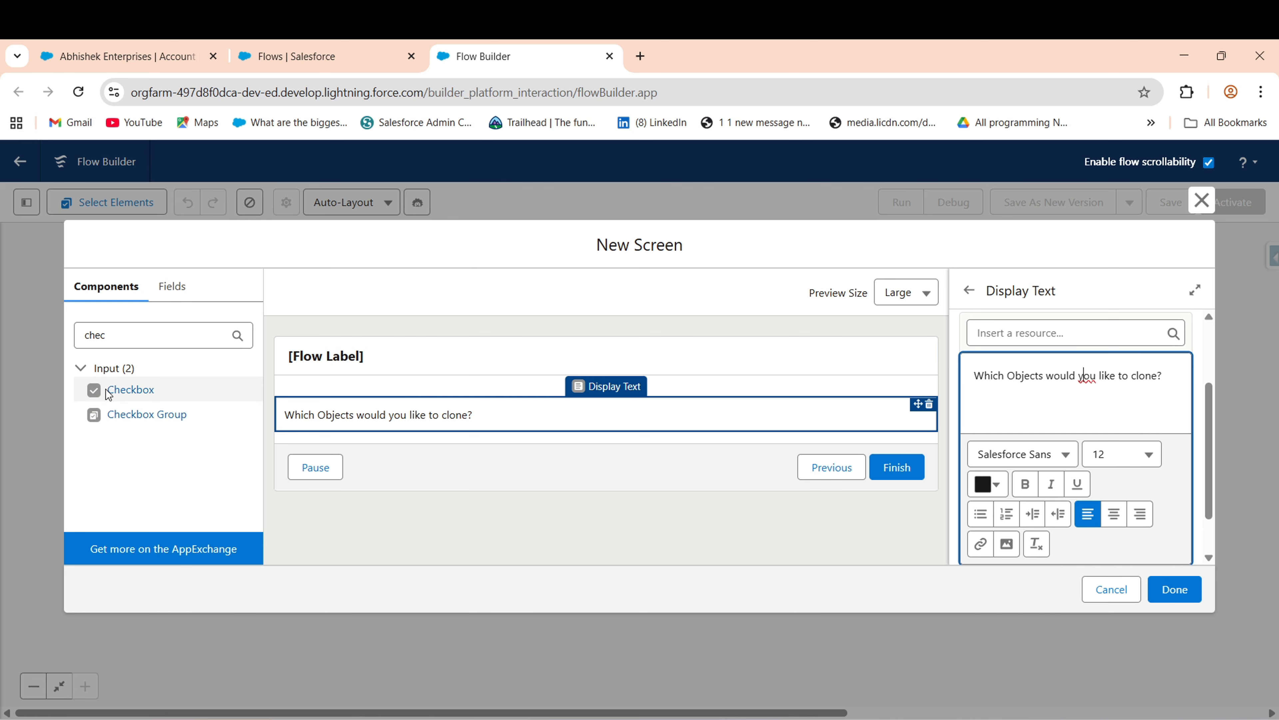
click(111, 342)
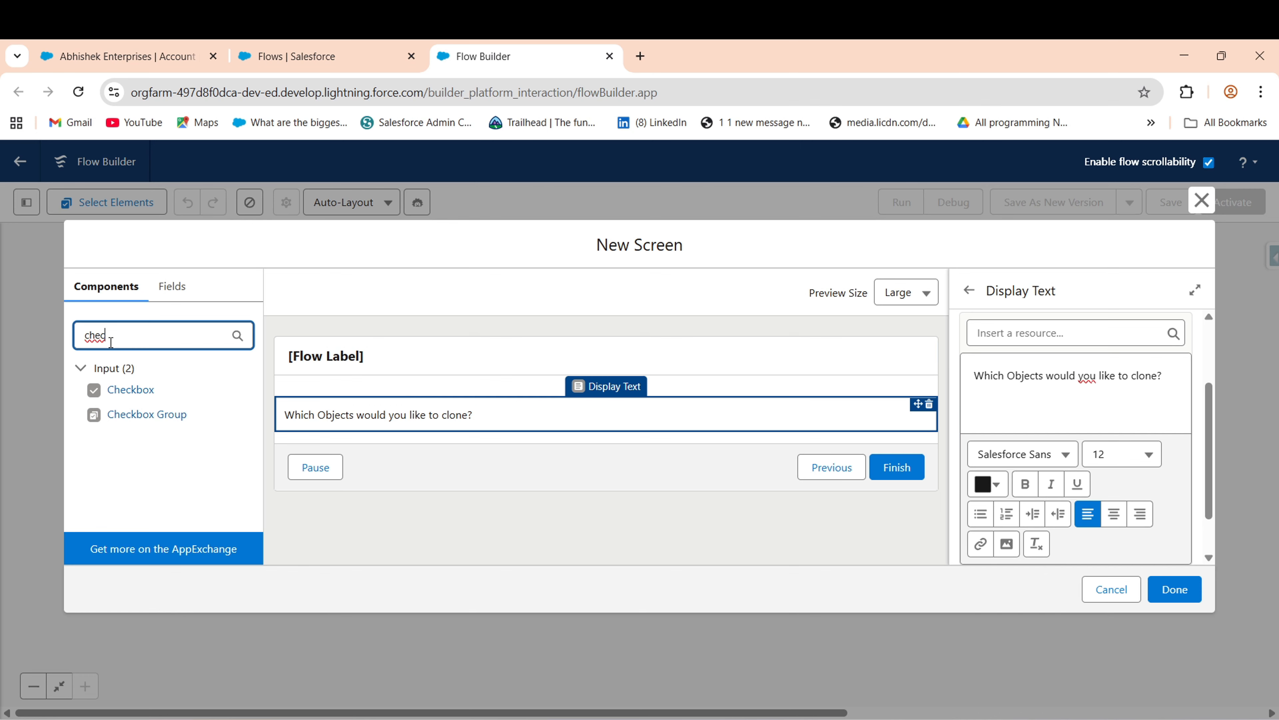
text(checbox)
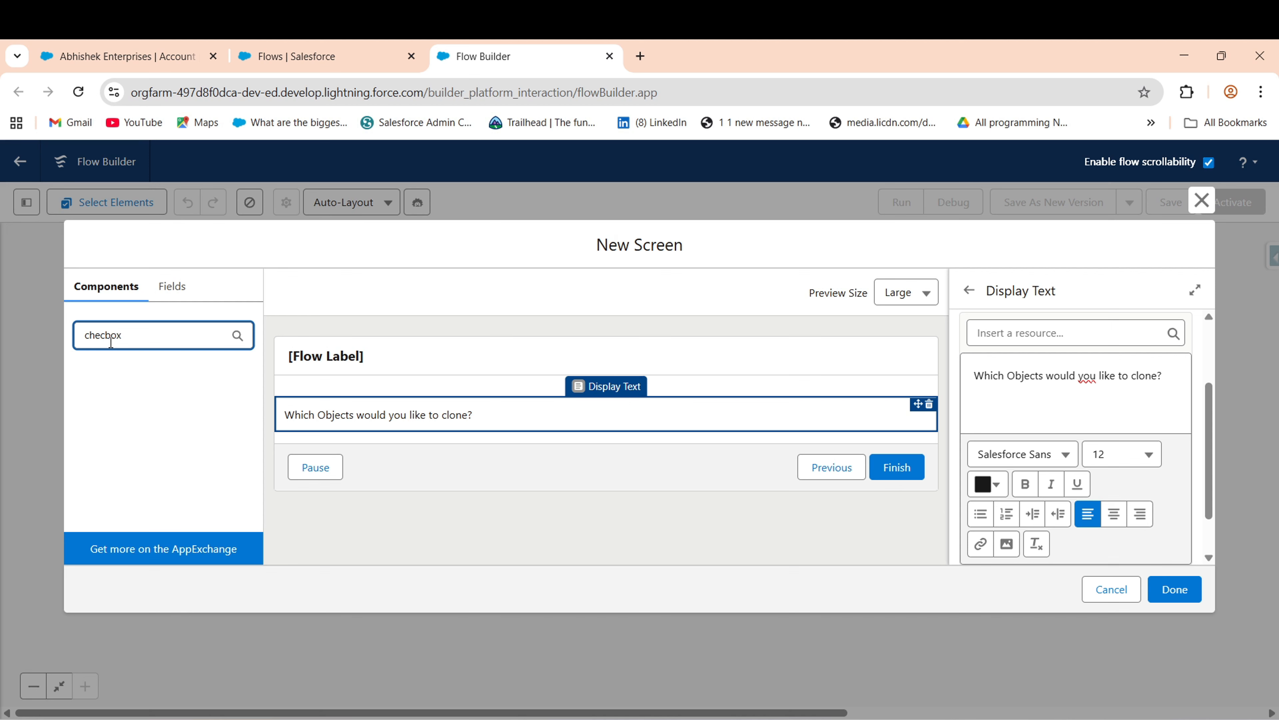
key(BackSpace)
key(BackSpace)
key(BackSpace)
key(BackSpace)
text(ck)
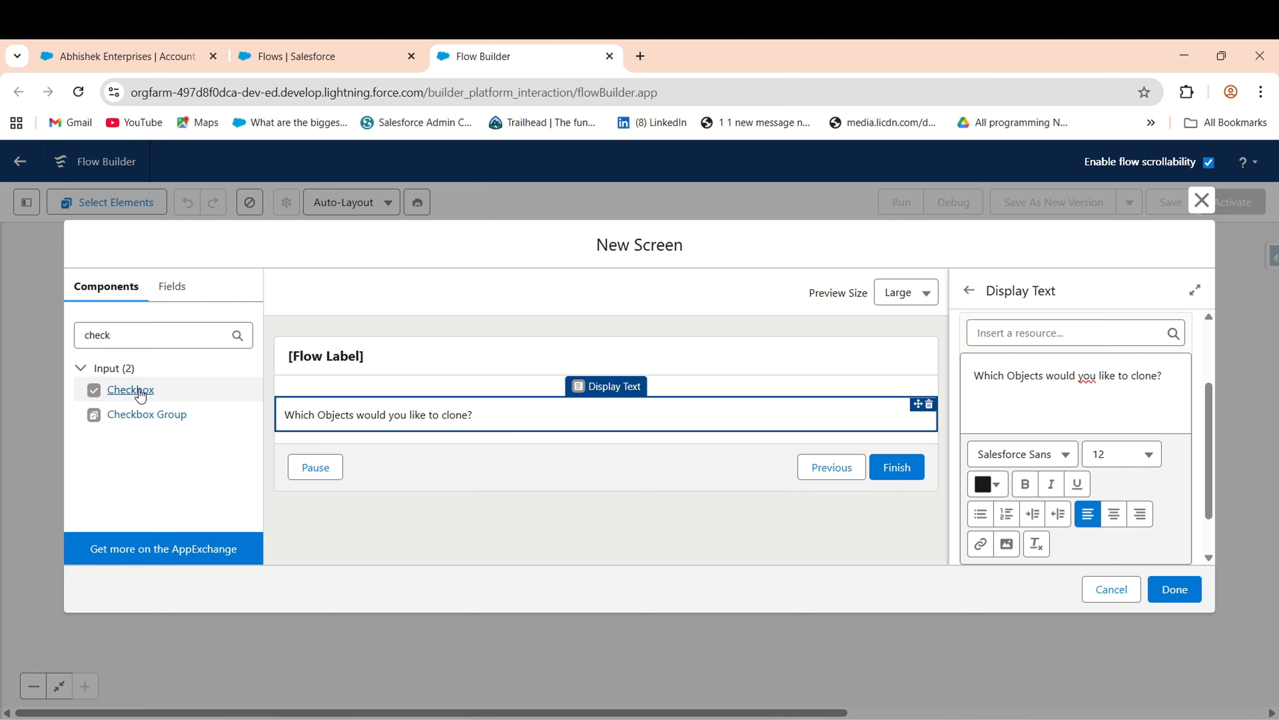
drag(141, 397, 355, 436)
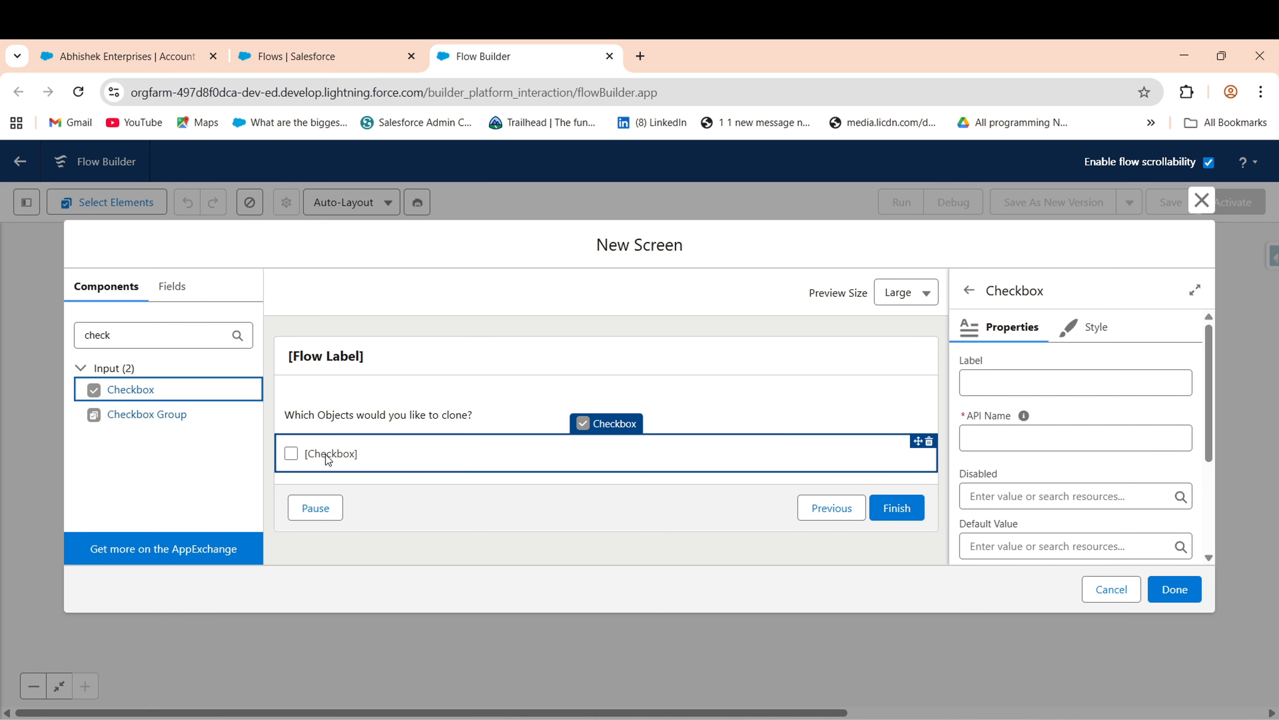
click(1010, 413)
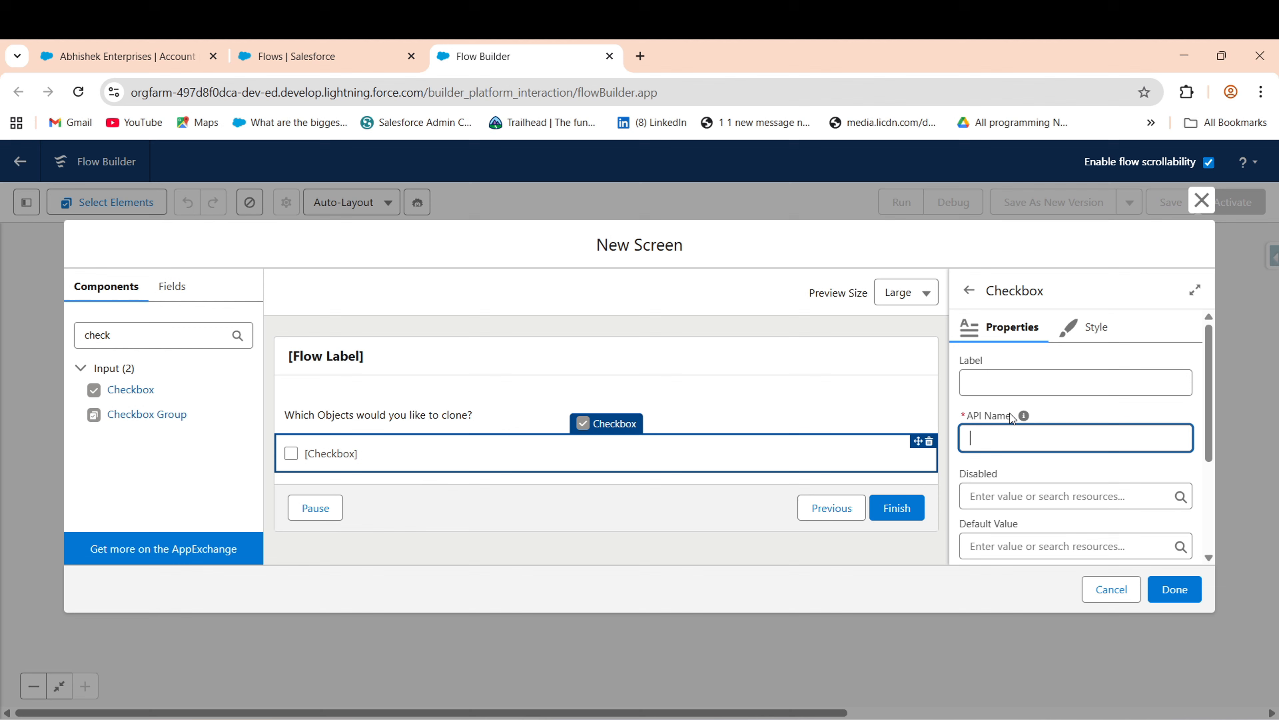
click(1040, 381)
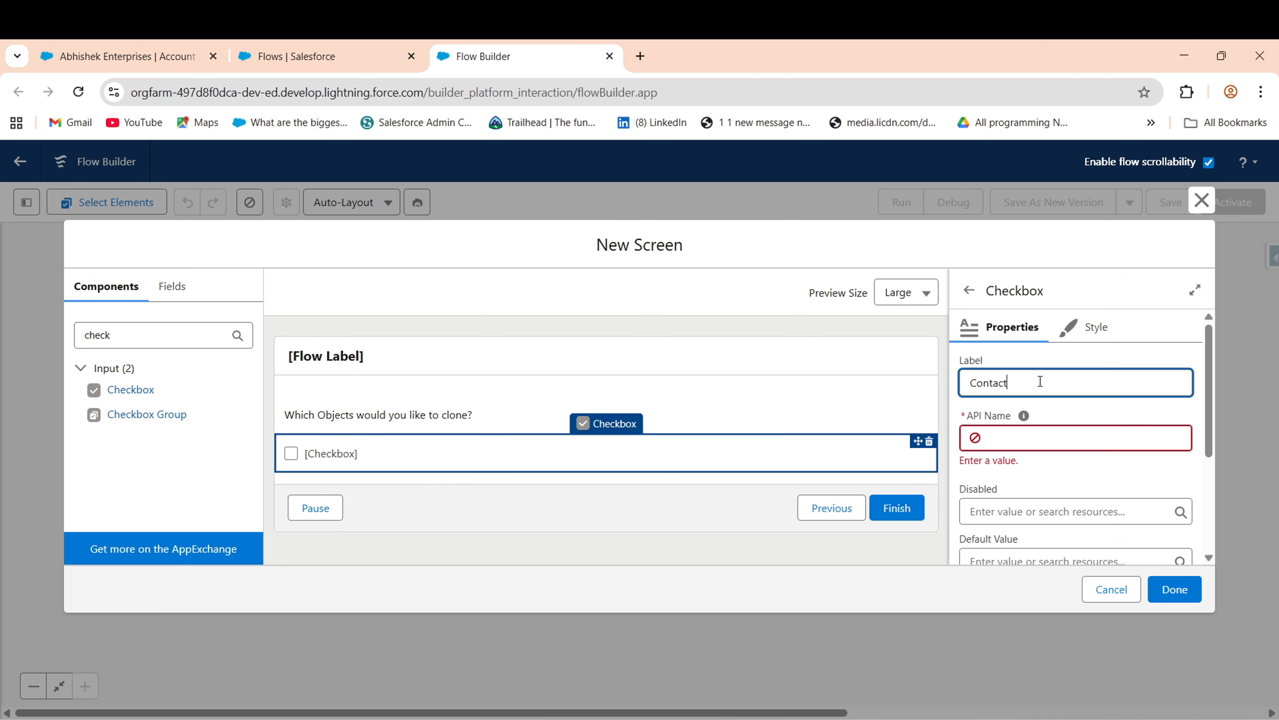
text(Contact)
click(1018, 462)
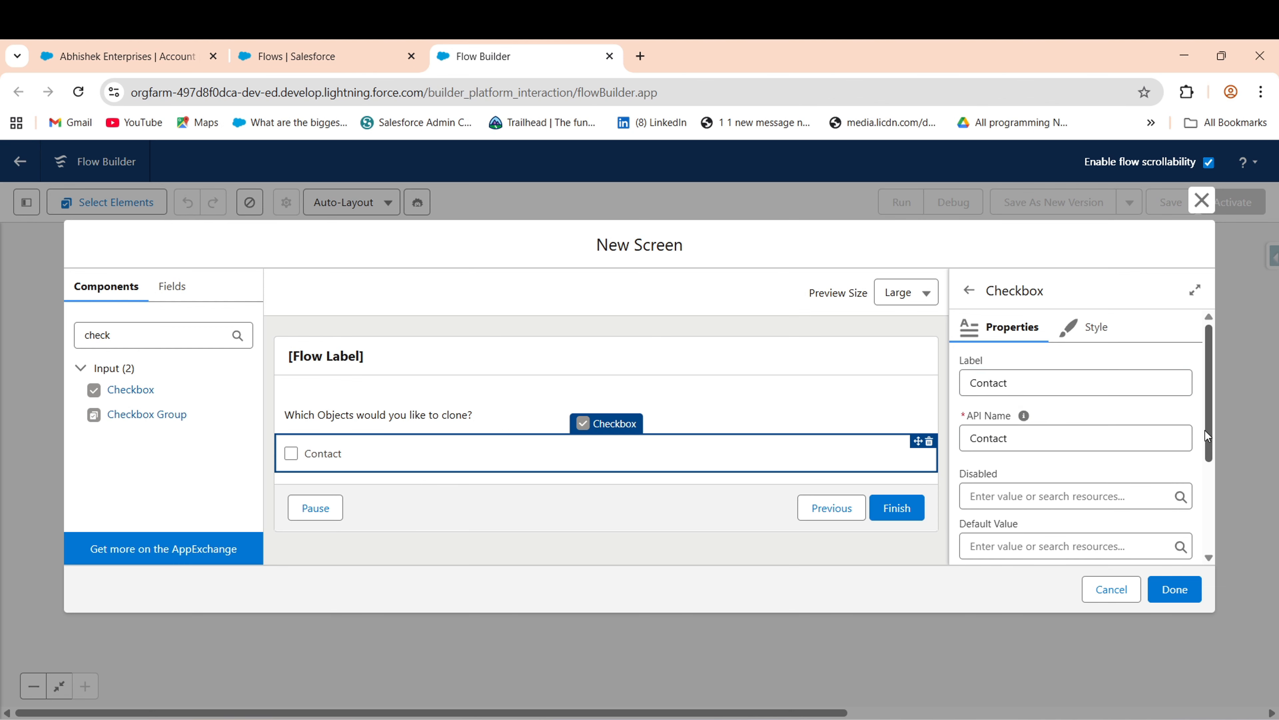
drag(1209, 430, 1208, 519)
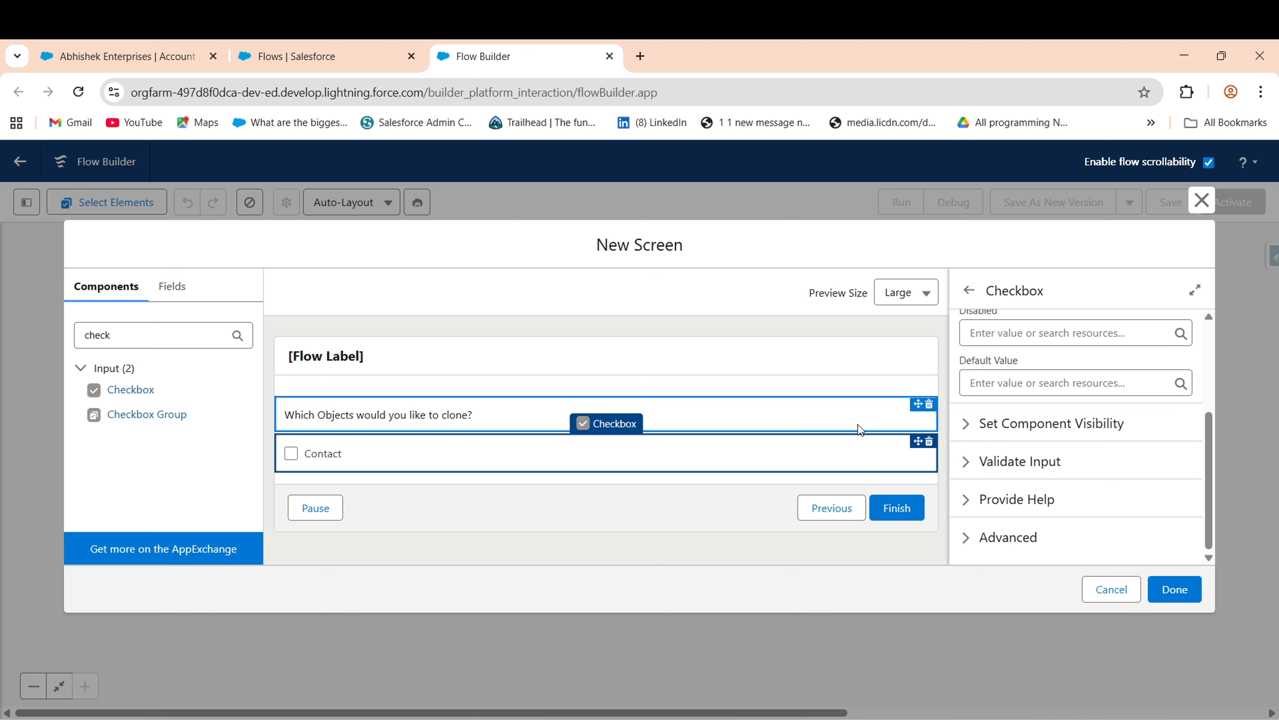
- Add two more checkboxes below Contact, labelled Opportunity and Cases
drag(104, 396, 518, 474)
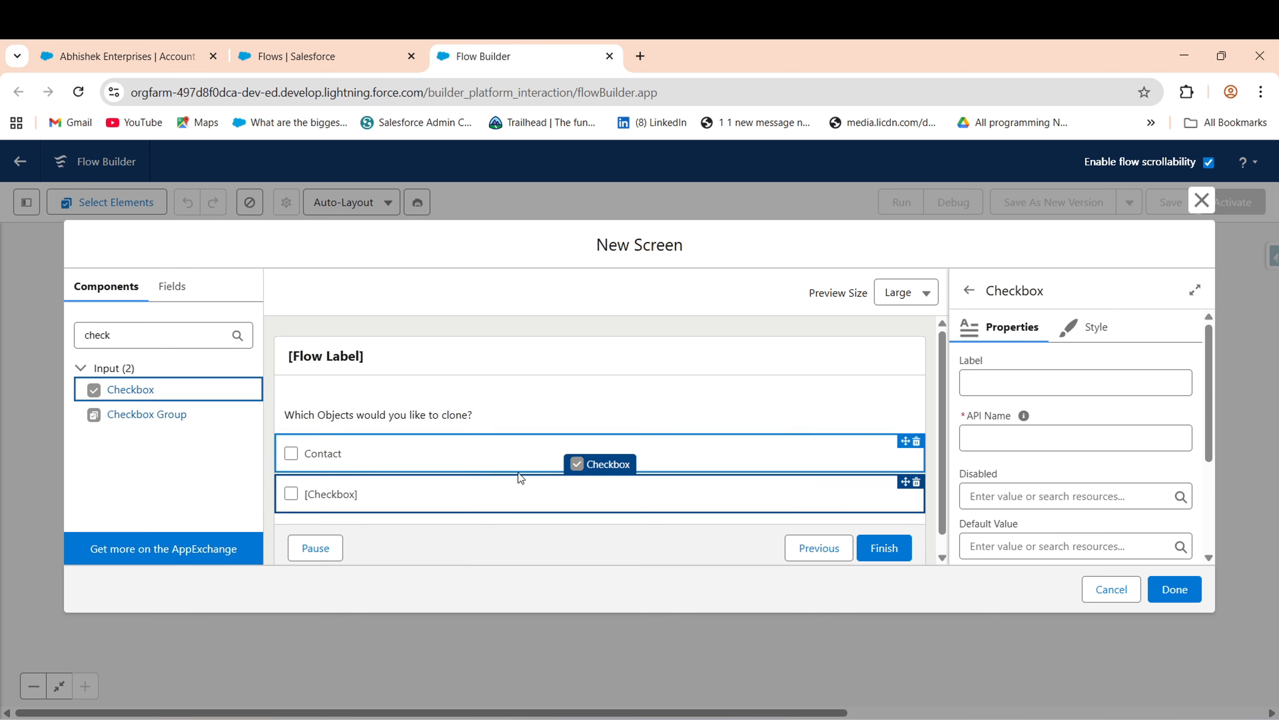
click(1000, 377)
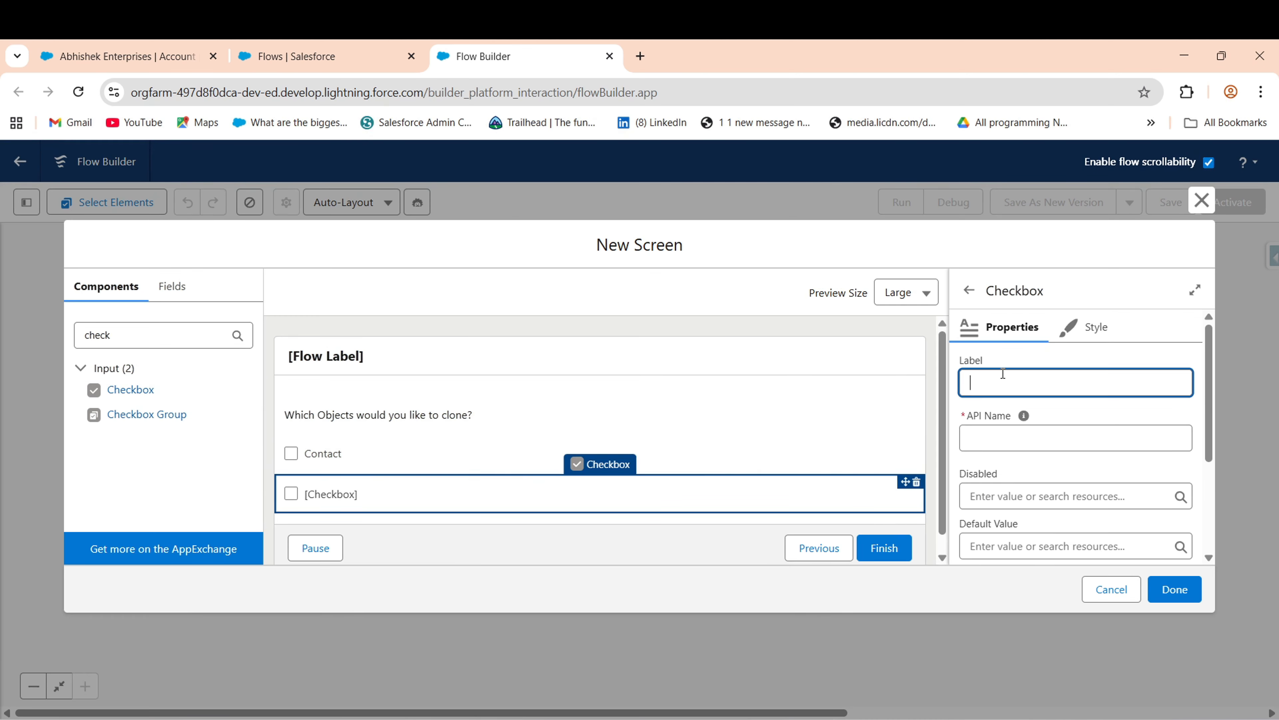
click(122, 53)
scroll(882, 334, down, 5)
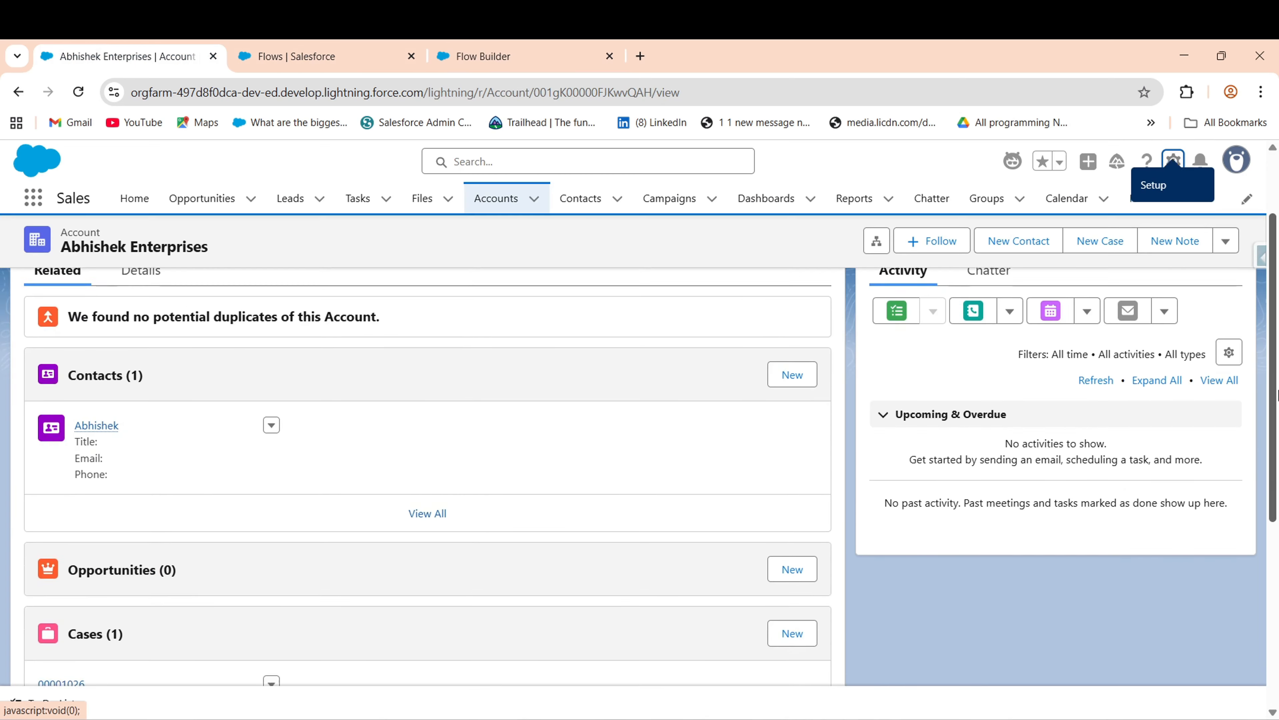
click(519, 50)
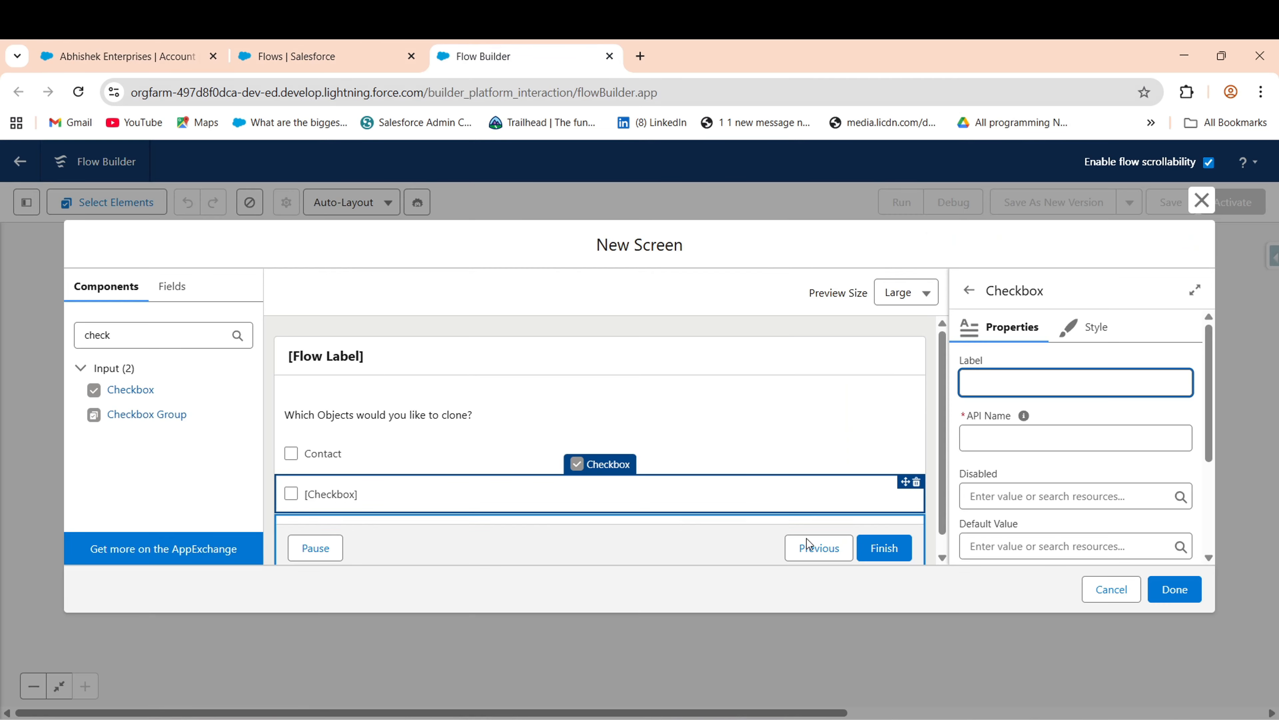
text(Opp)
text(ortu)
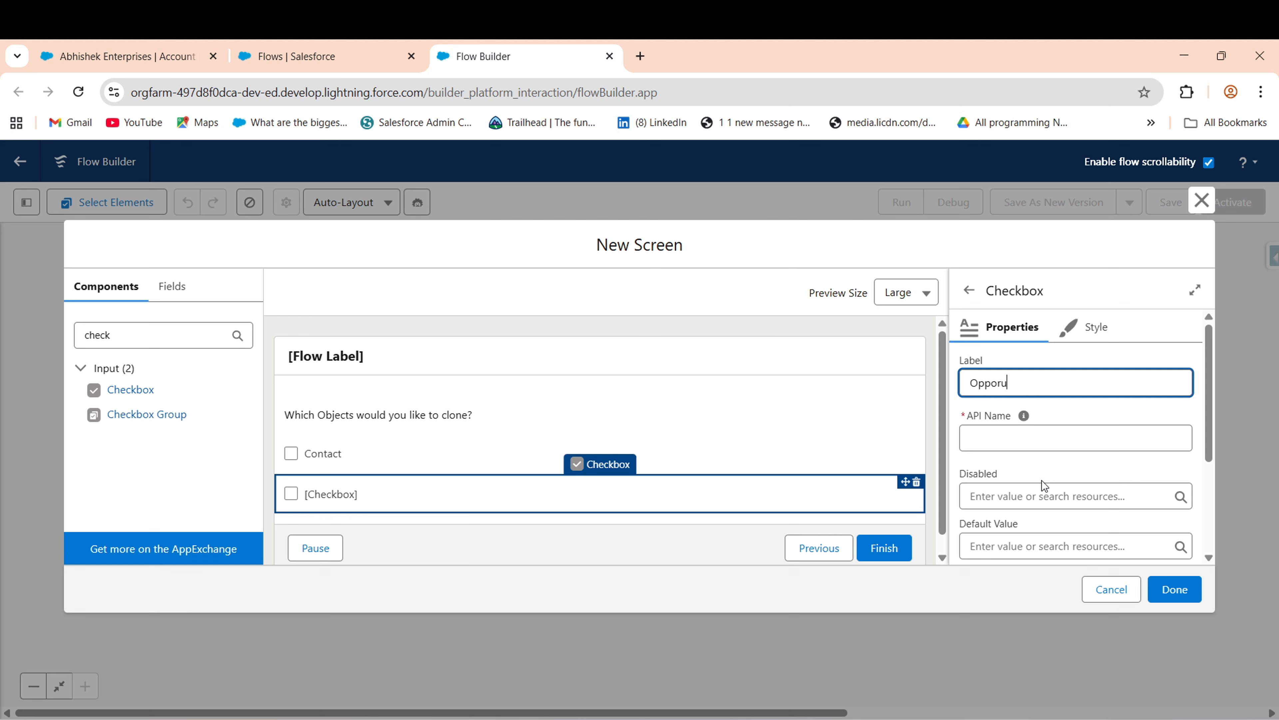
text(nity)
click(755, 488)
drag(131, 389, 348, 514)
click(1048, 390)
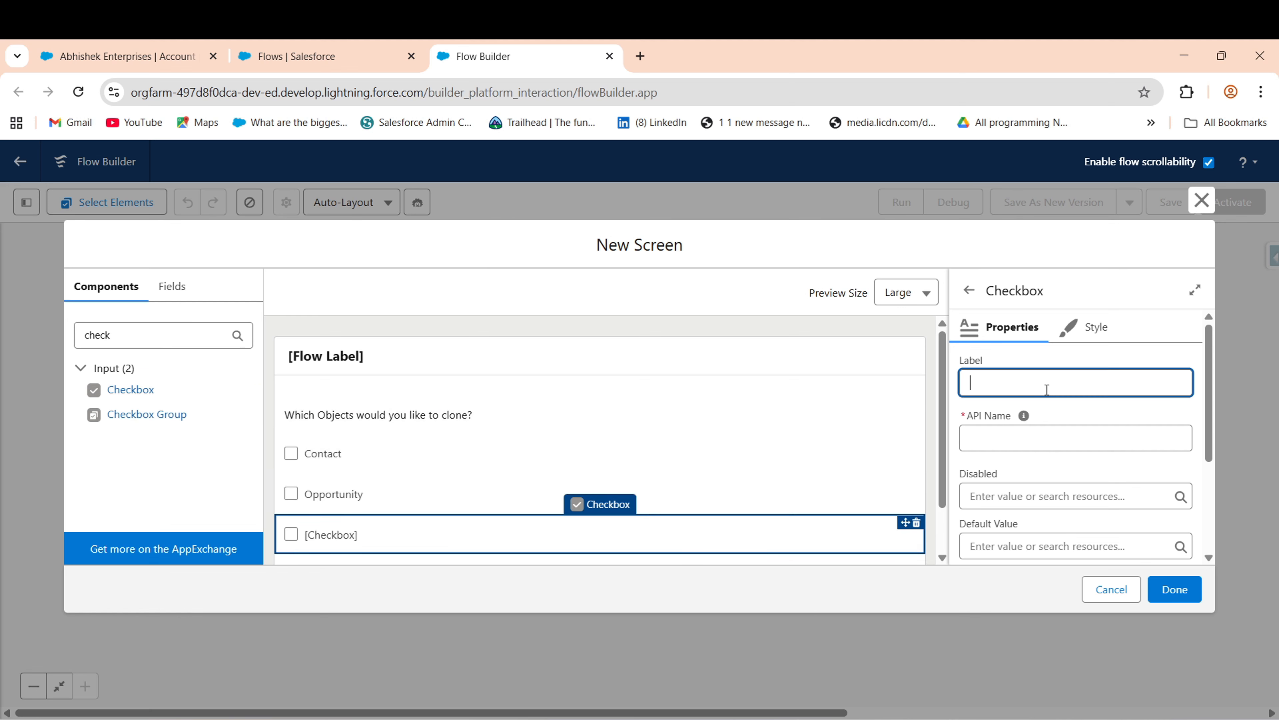
click(1093, 415)
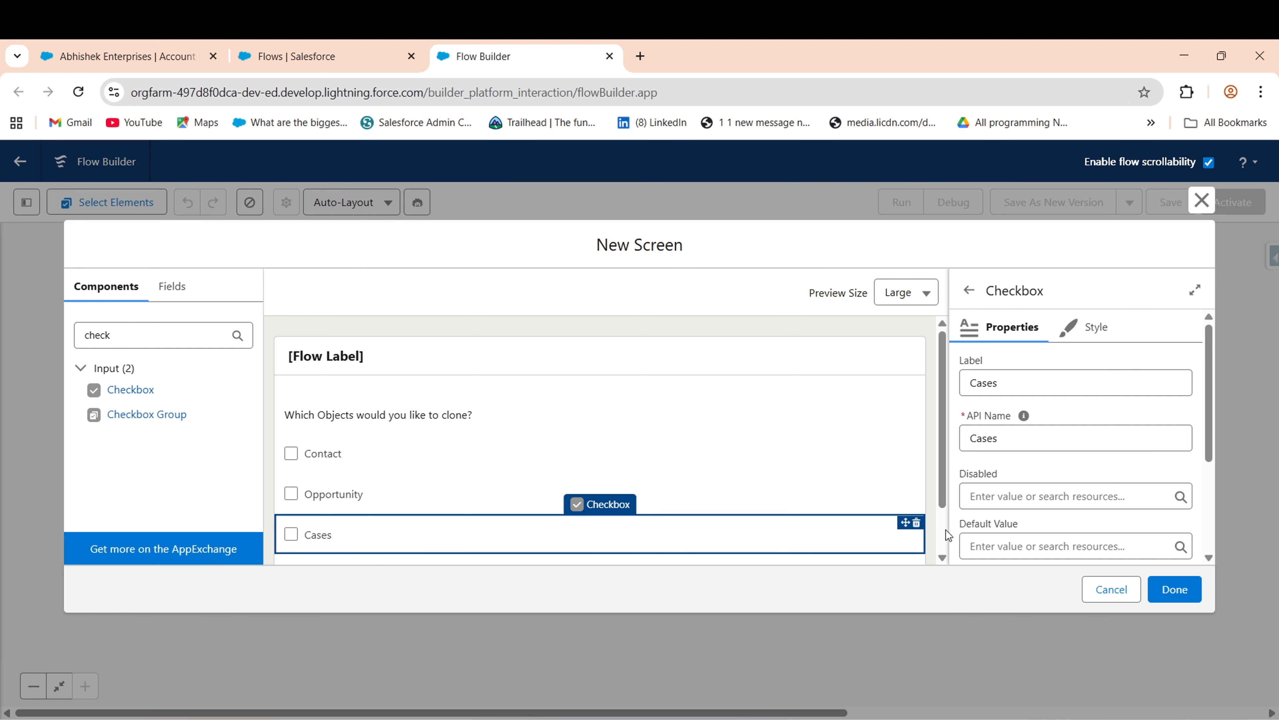
scroll(946, 530, down, 2)
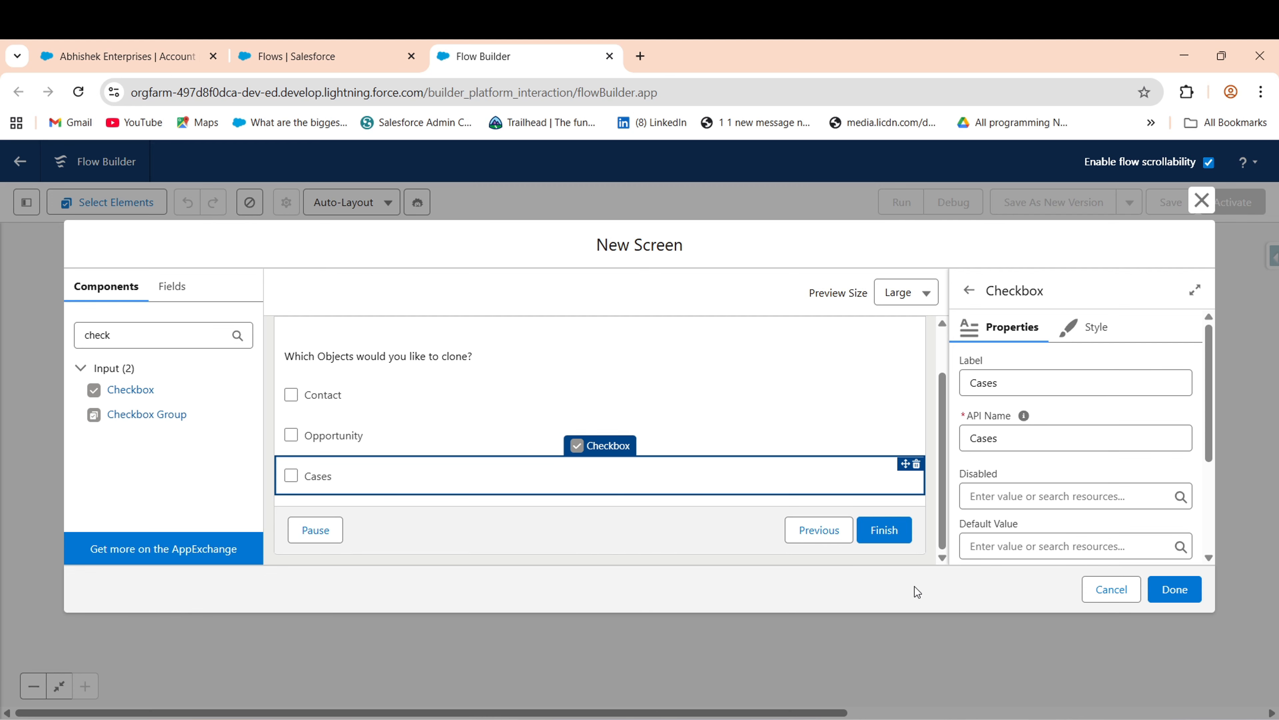
scroll(1209, 383, down, 2)
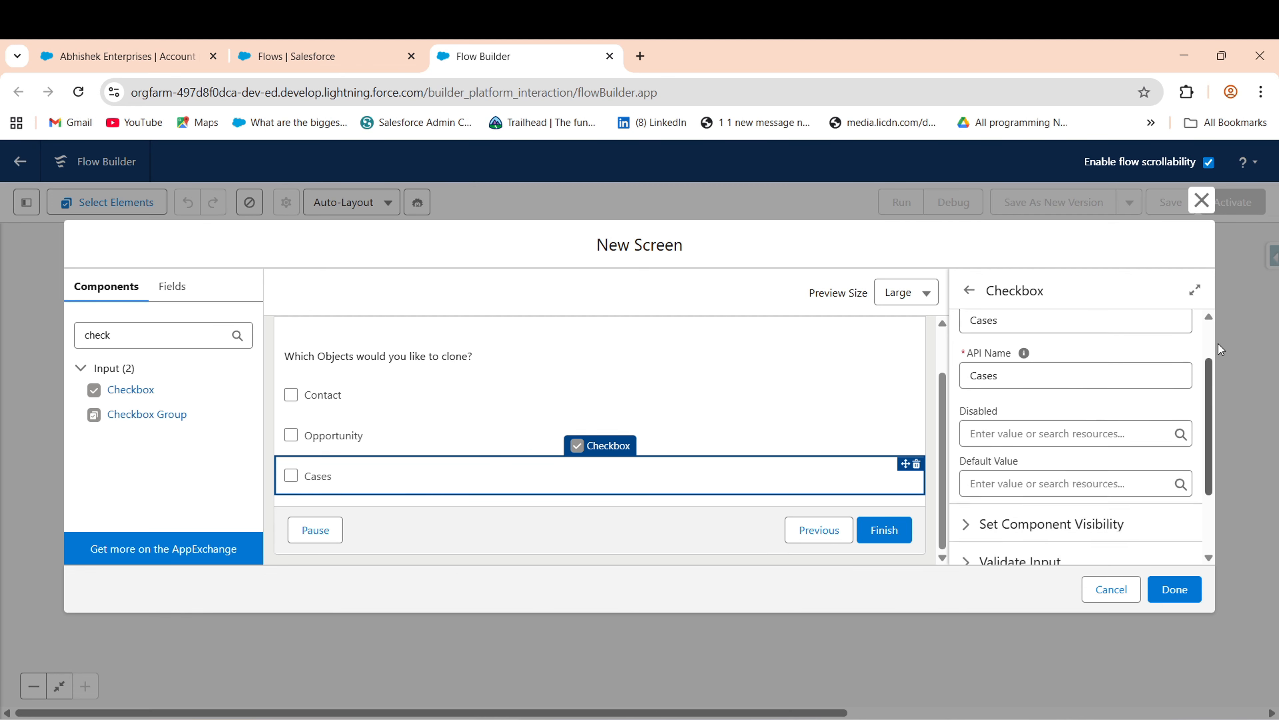
scroll(1218, 345, up, 2)
scroll(946, 458, up, 1)
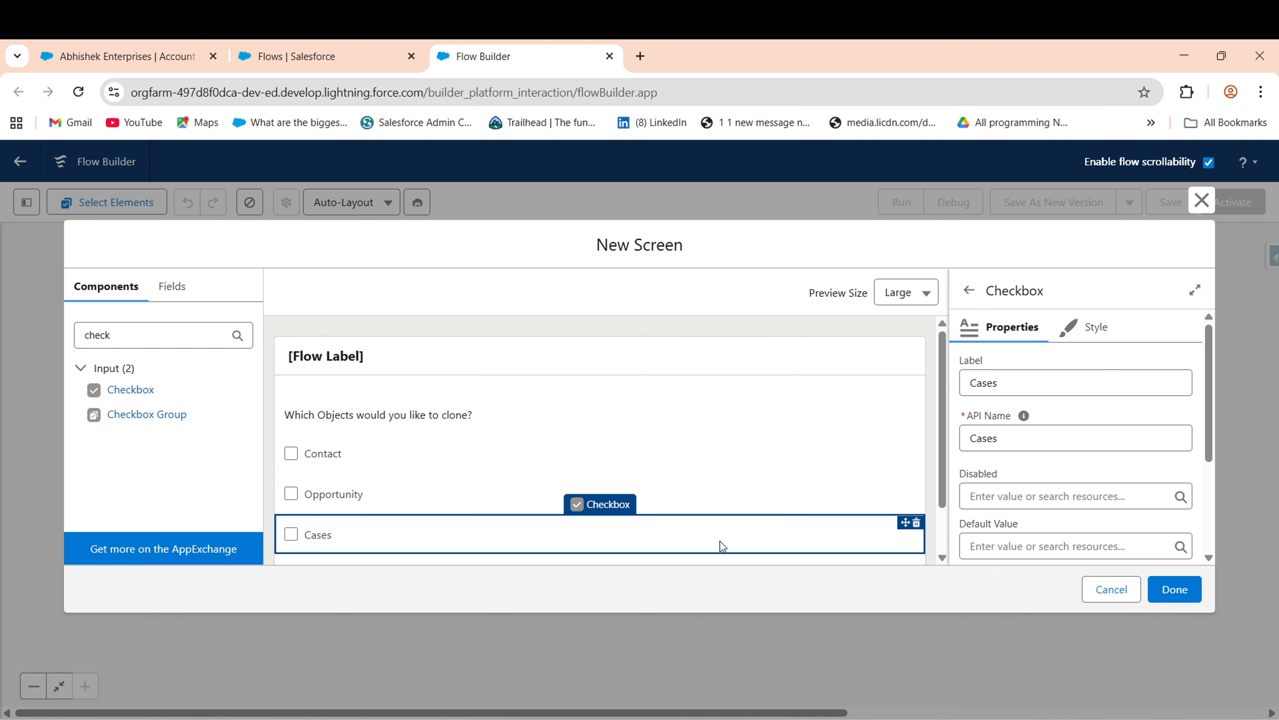
- Hide the Previous and Pause footer buttons on Clone Options and click Done
scroll(722, 546, down, 1)
click(777, 548)
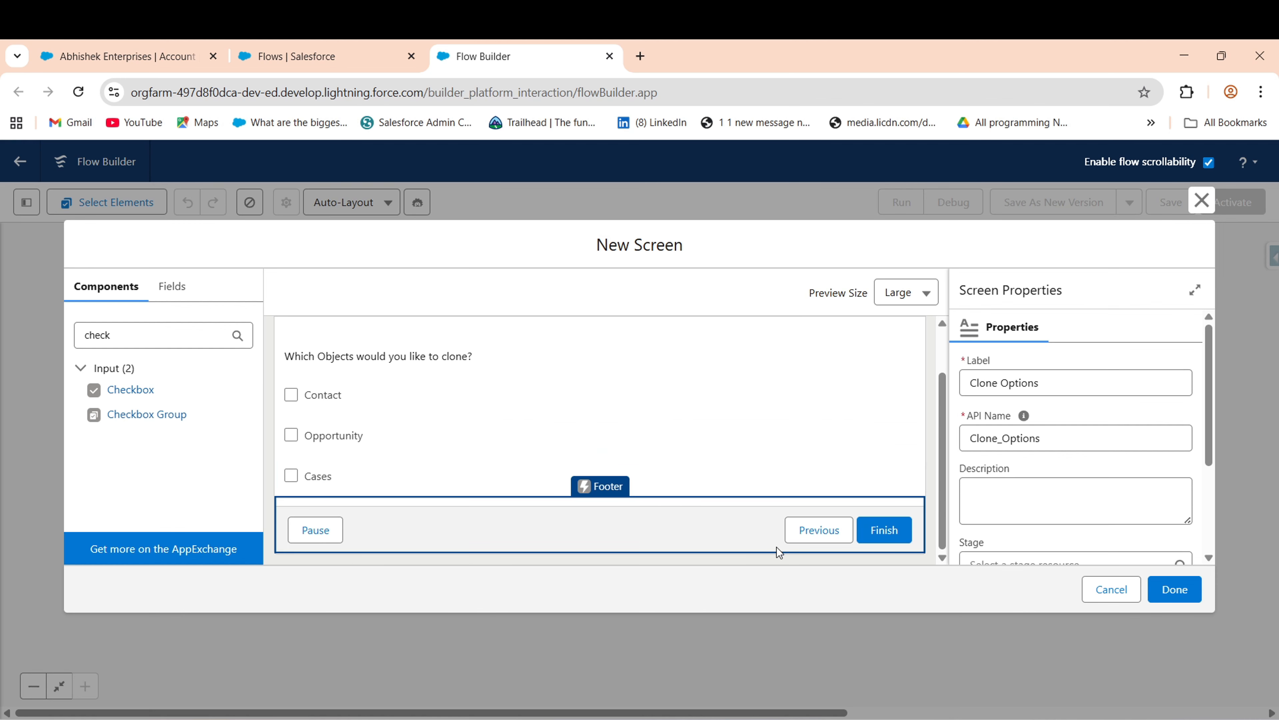
scroll(1211, 444, down, 3)
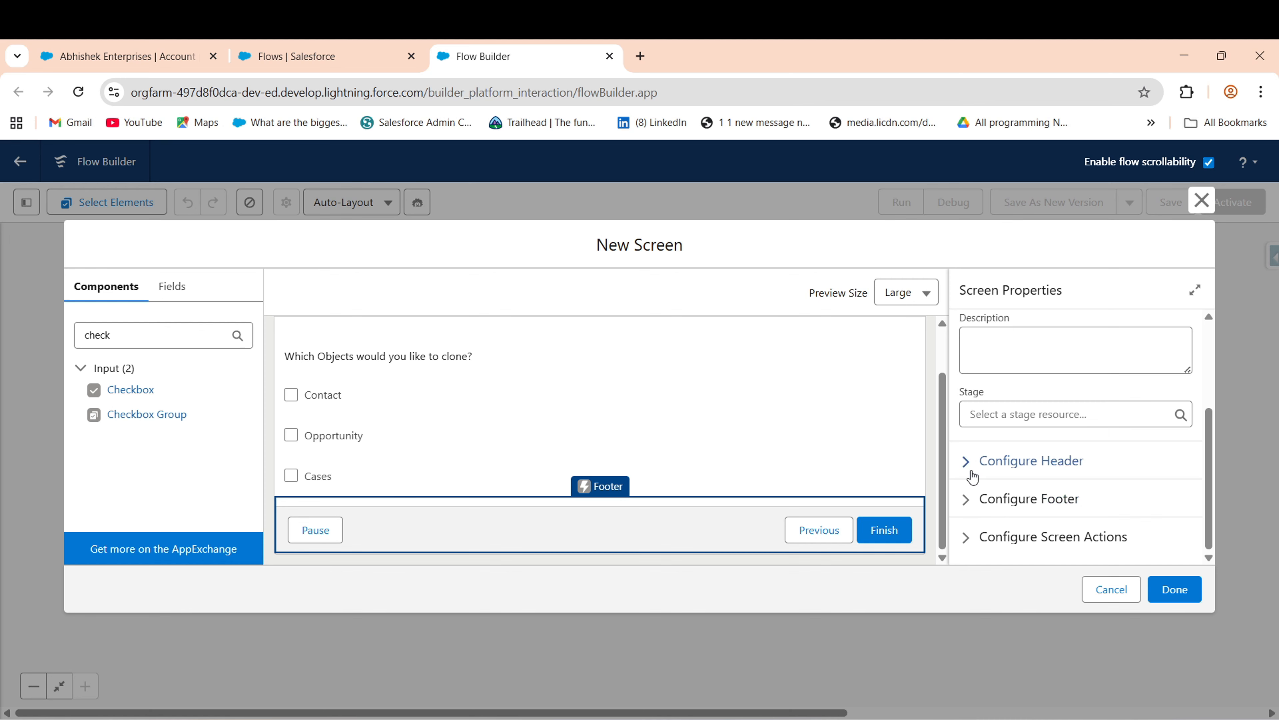
click(972, 499)
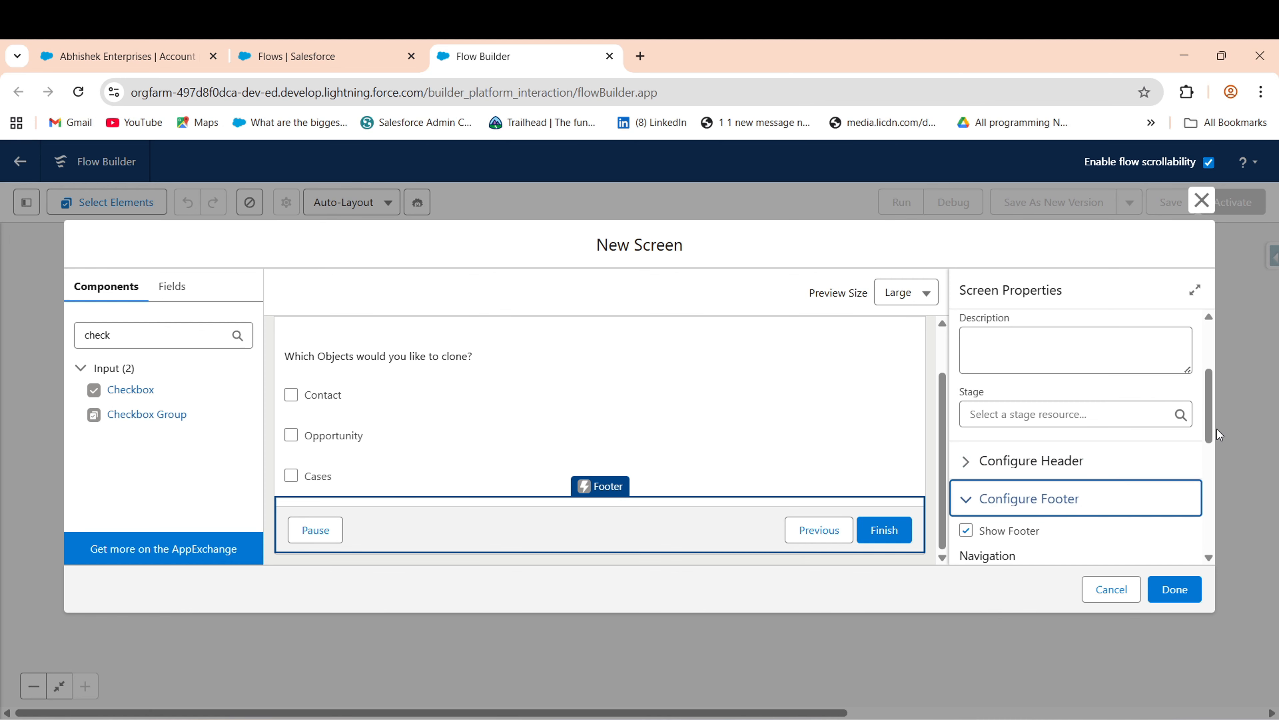
drag(1208, 421, 1217, 484)
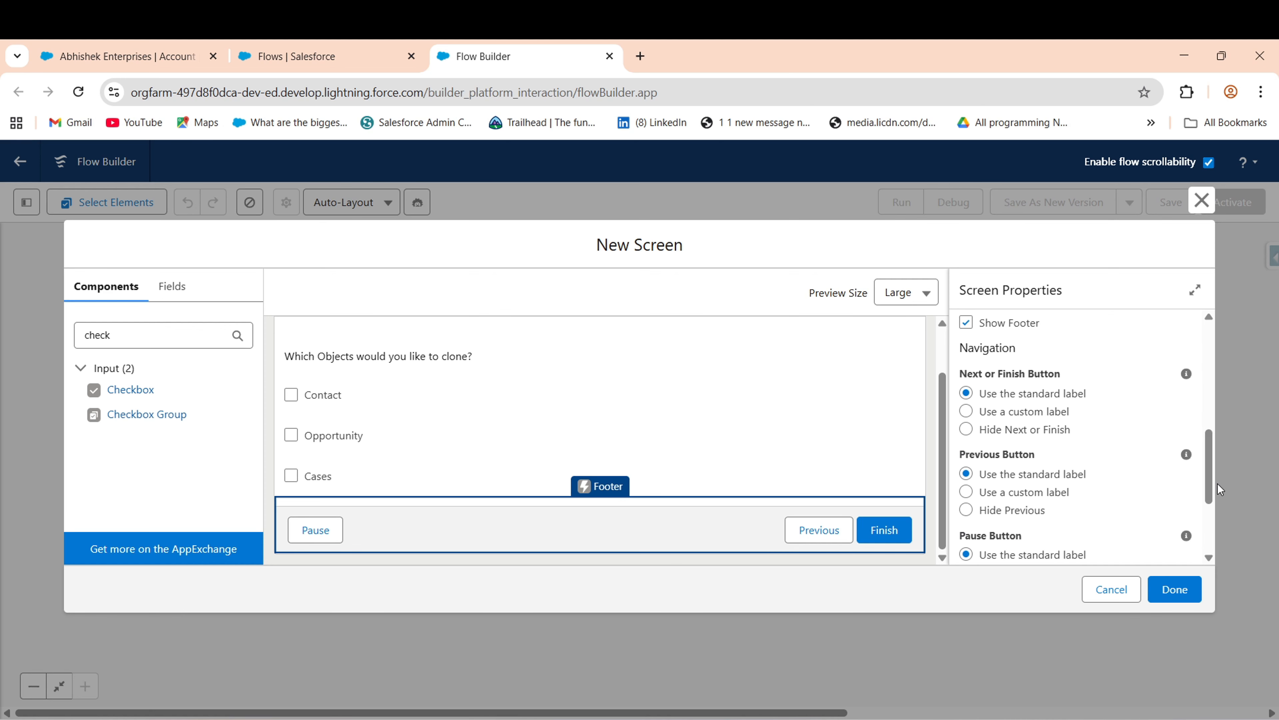
click(1018, 519)
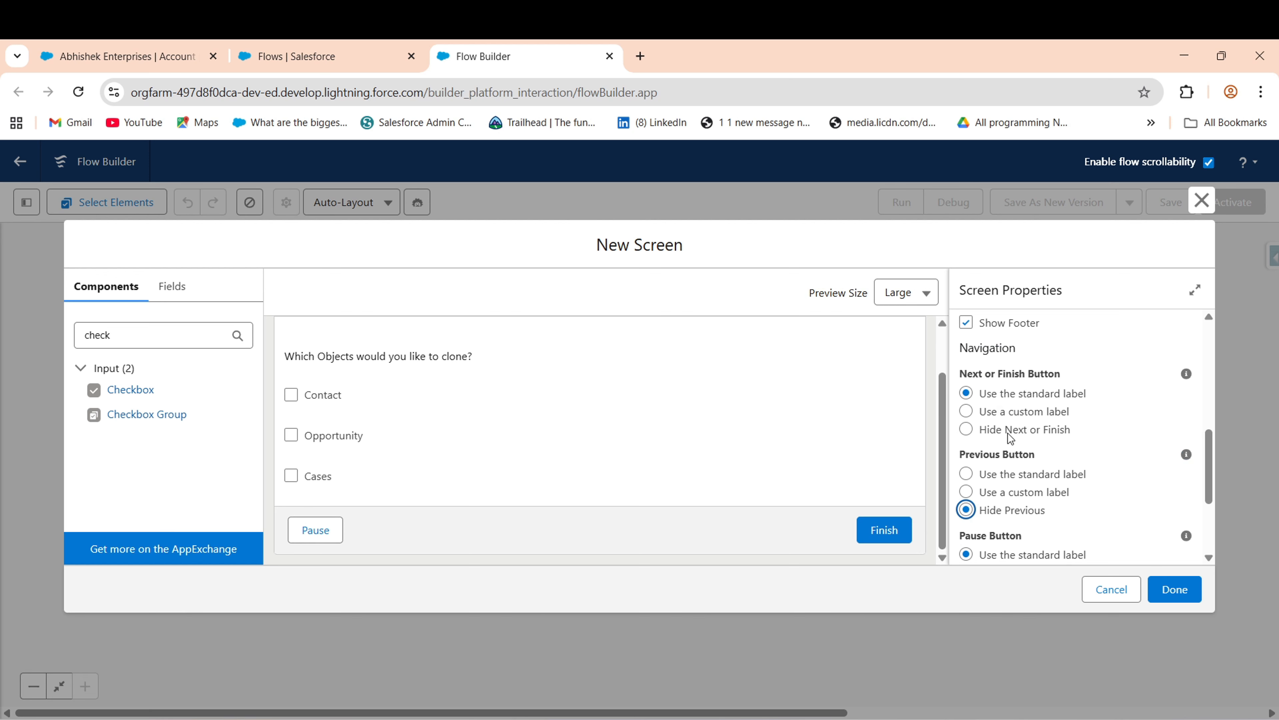
drag(1211, 477, 1212, 523)
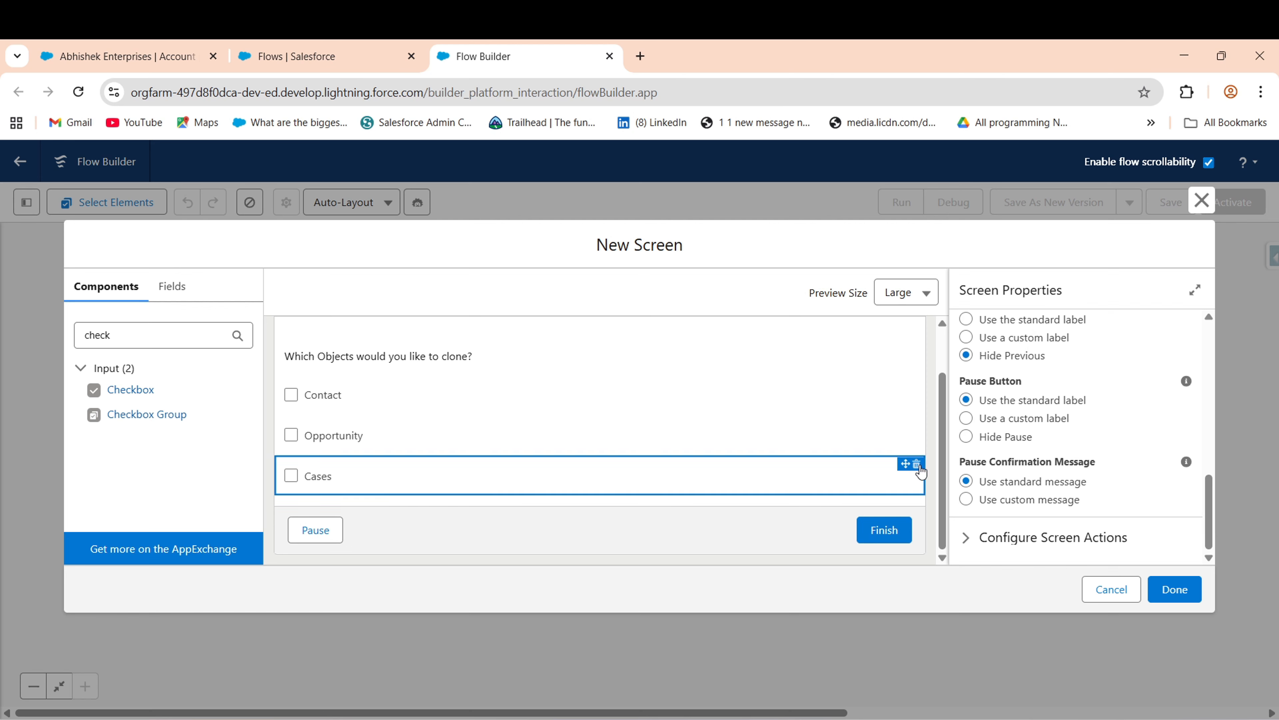
click(986, 437)
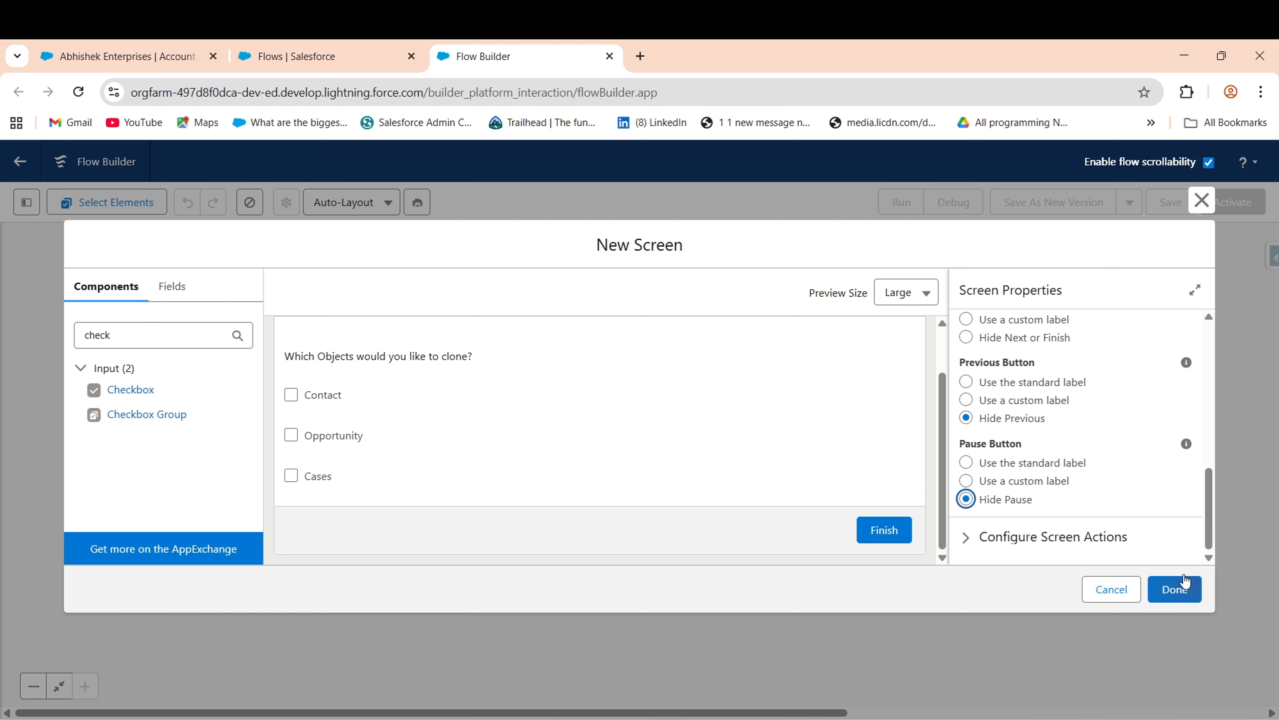
mouse_move(1216, 530)
mouse_down()
mouse_move(1213, 379)
mouse_move(1219, 547)
mouse_up()
click(1173, 590)
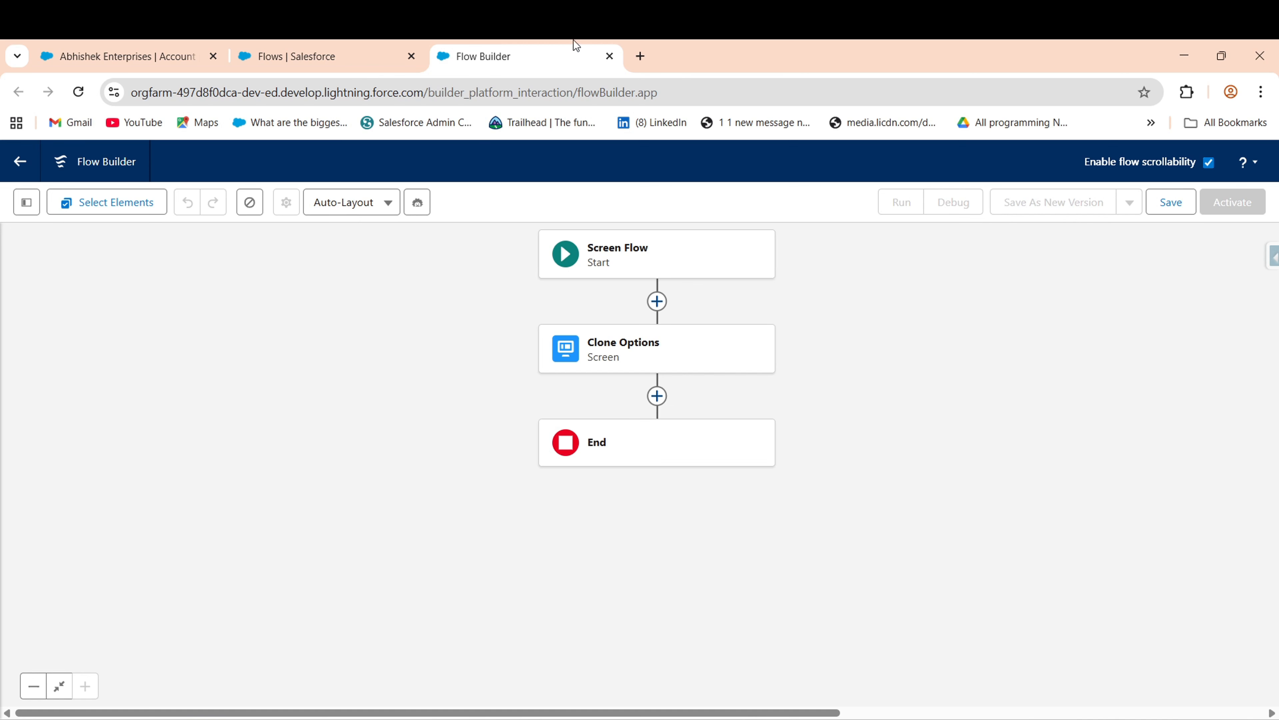
- Clone the Burlington Textiles Weaving opportunity with Opportunity Product records, then return to Flow Builder
click(103, 41)
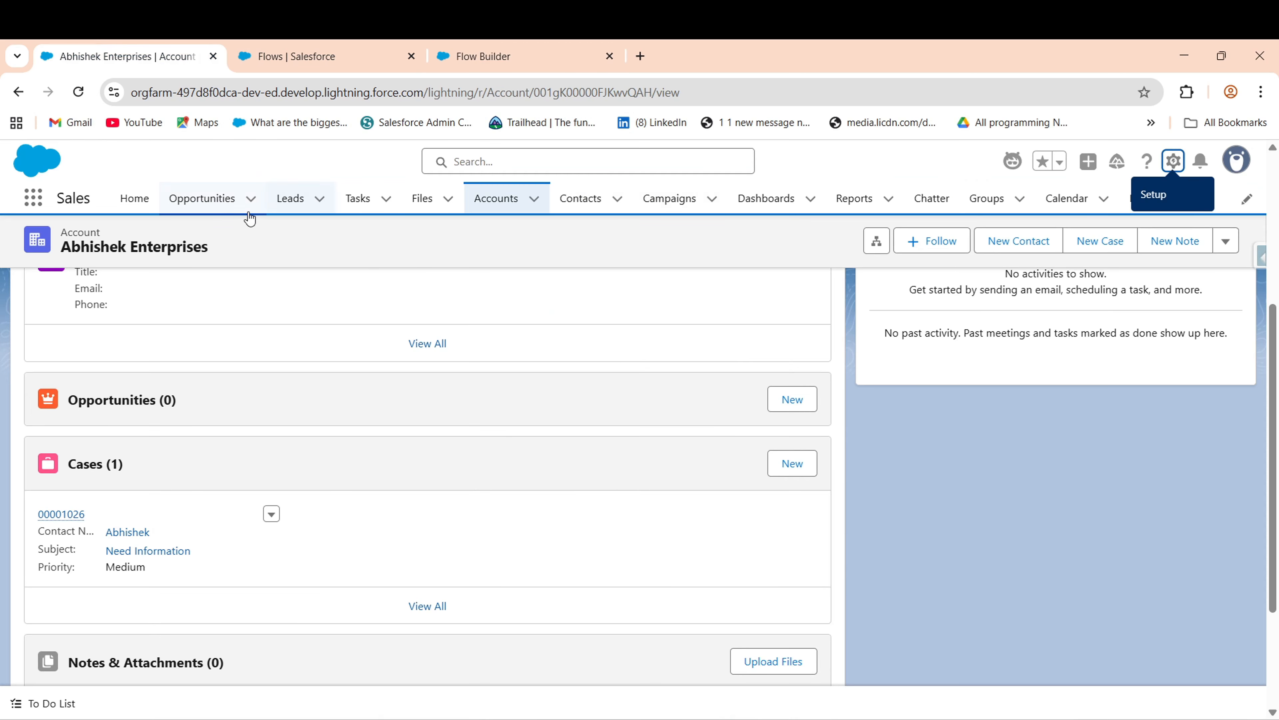
click(237, 207)
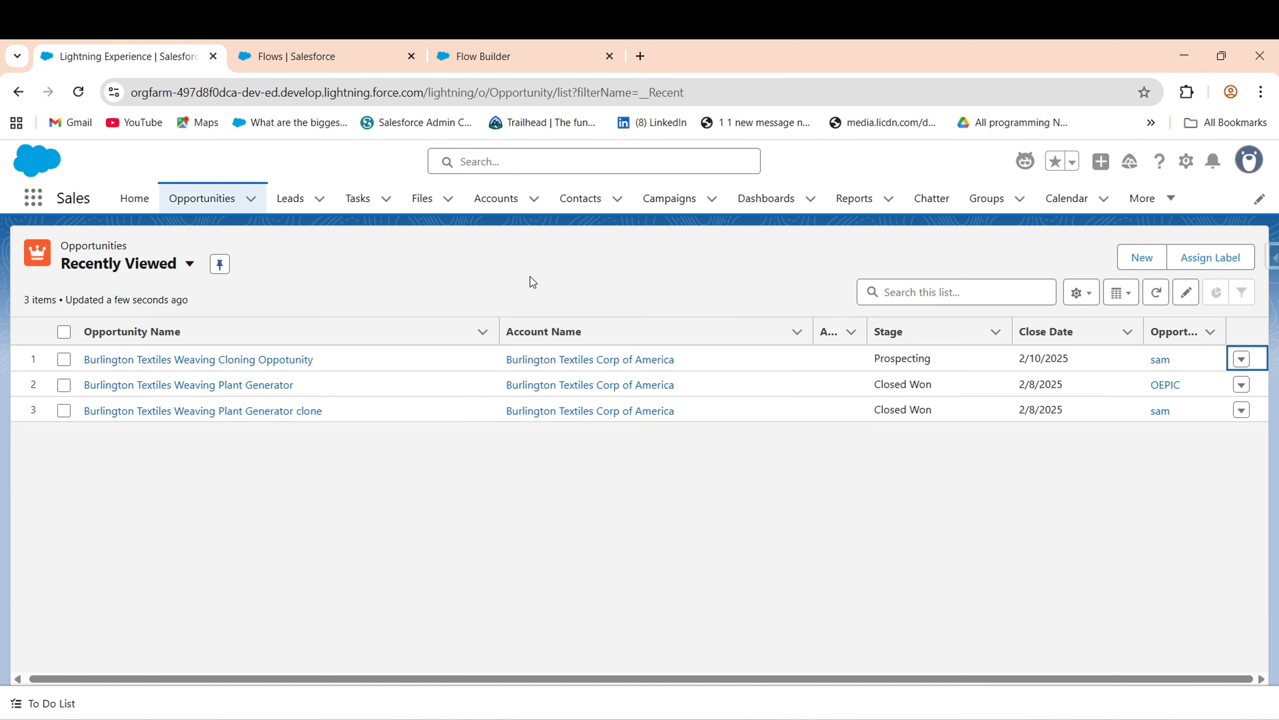
click(179, 359)
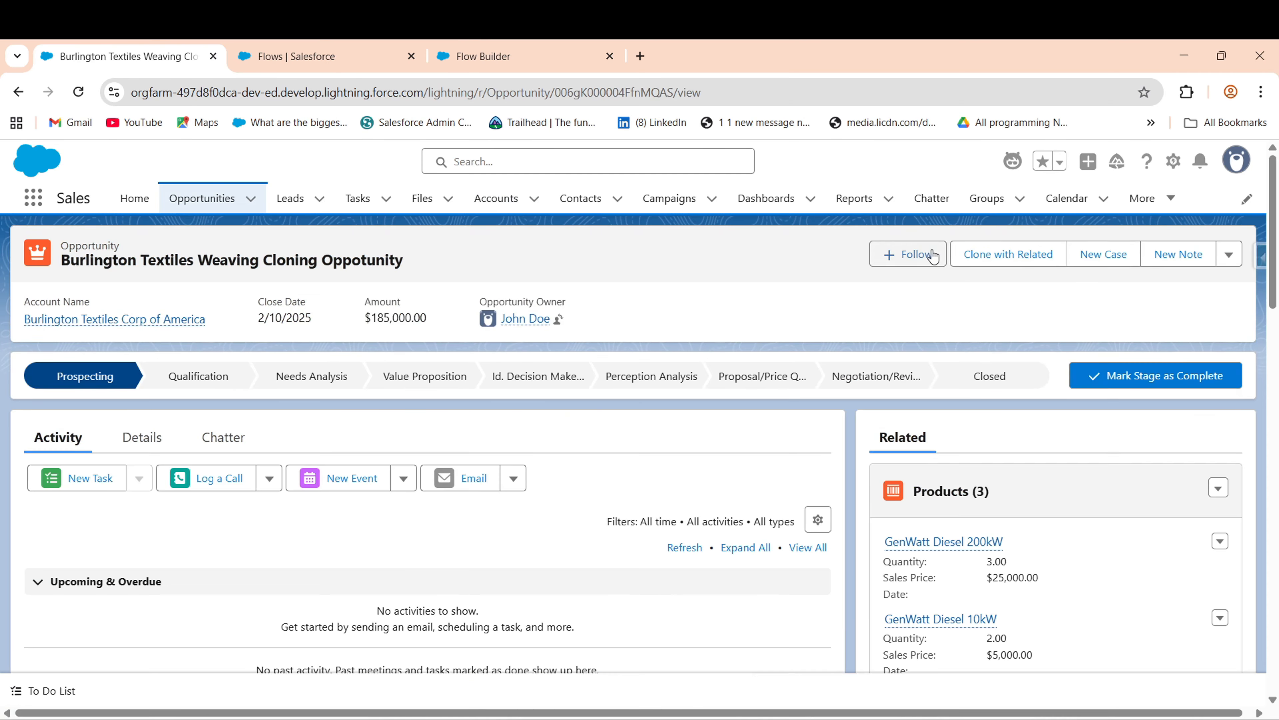
click(1008, 253)
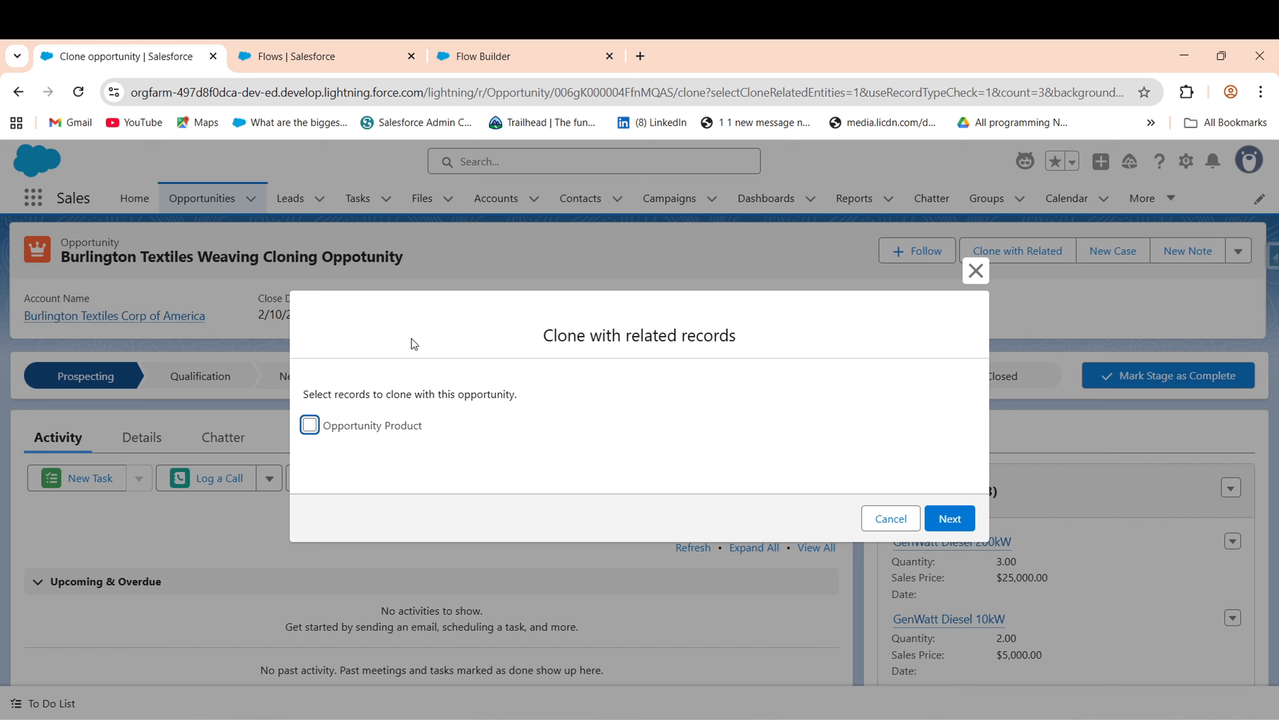
drag(539, 335, 687, 336)
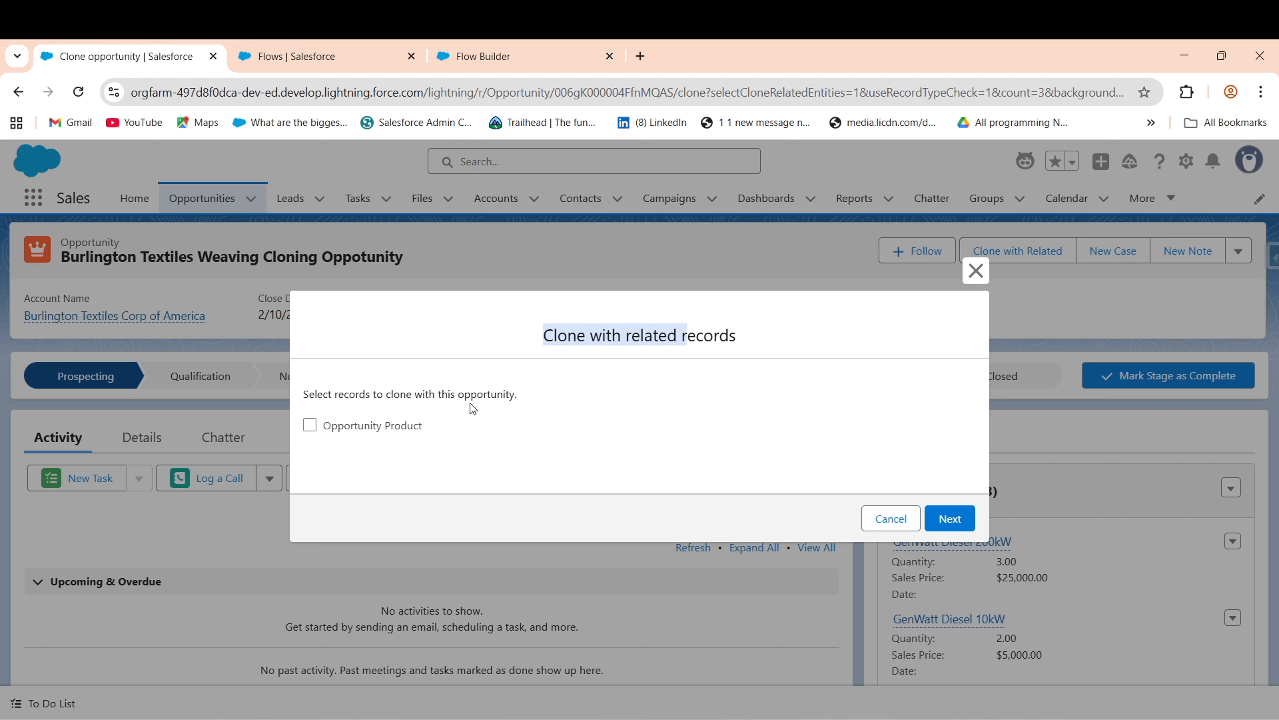
click(324, 437)
click(310, 425)
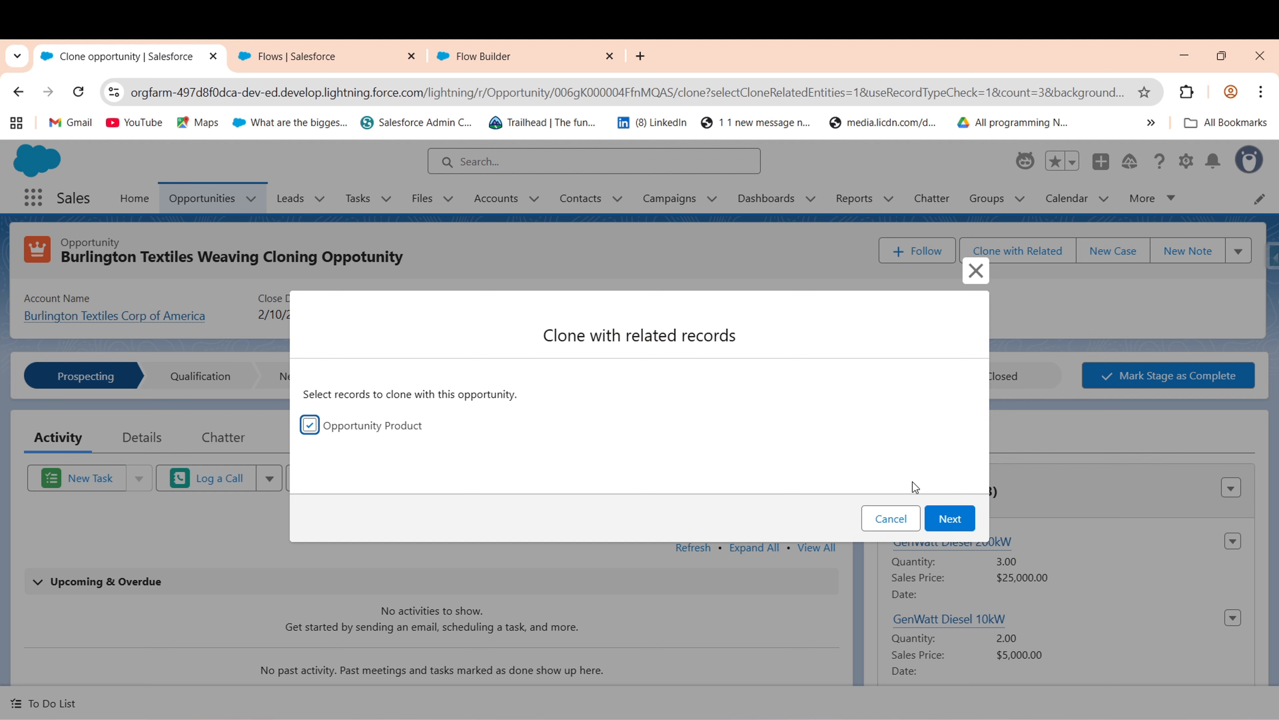
click(951, 520)
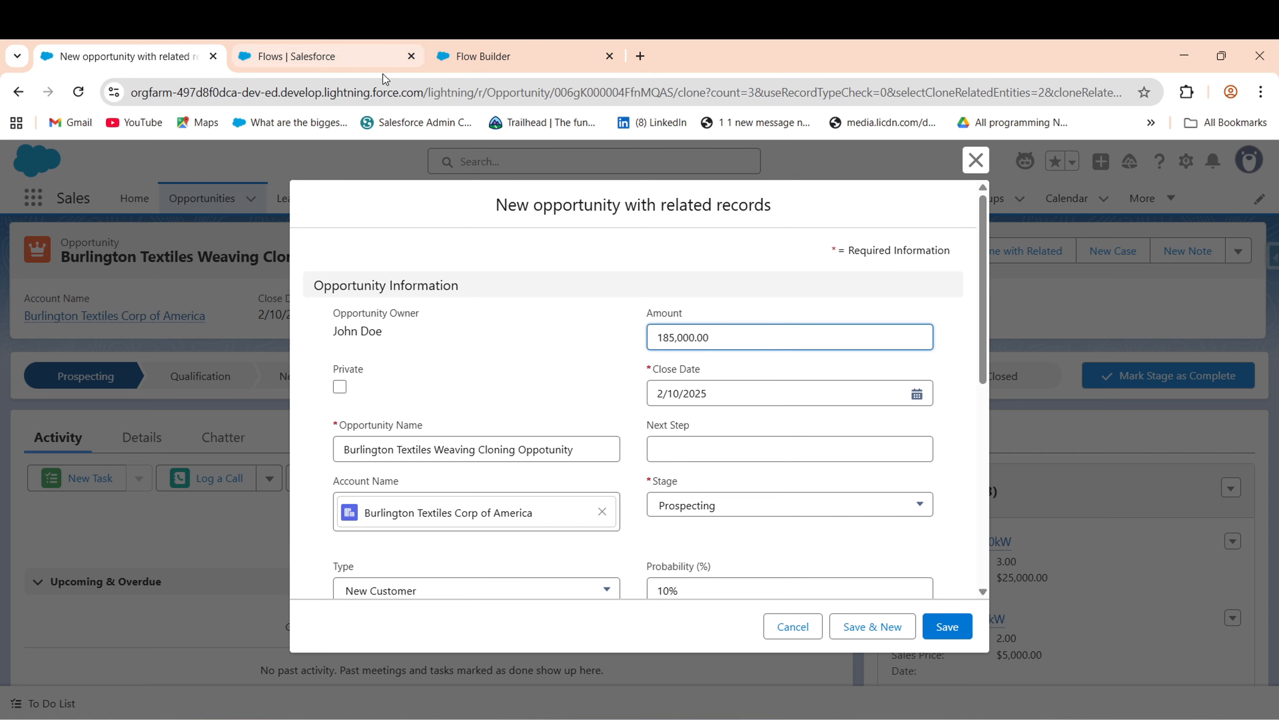
click(531, 45)
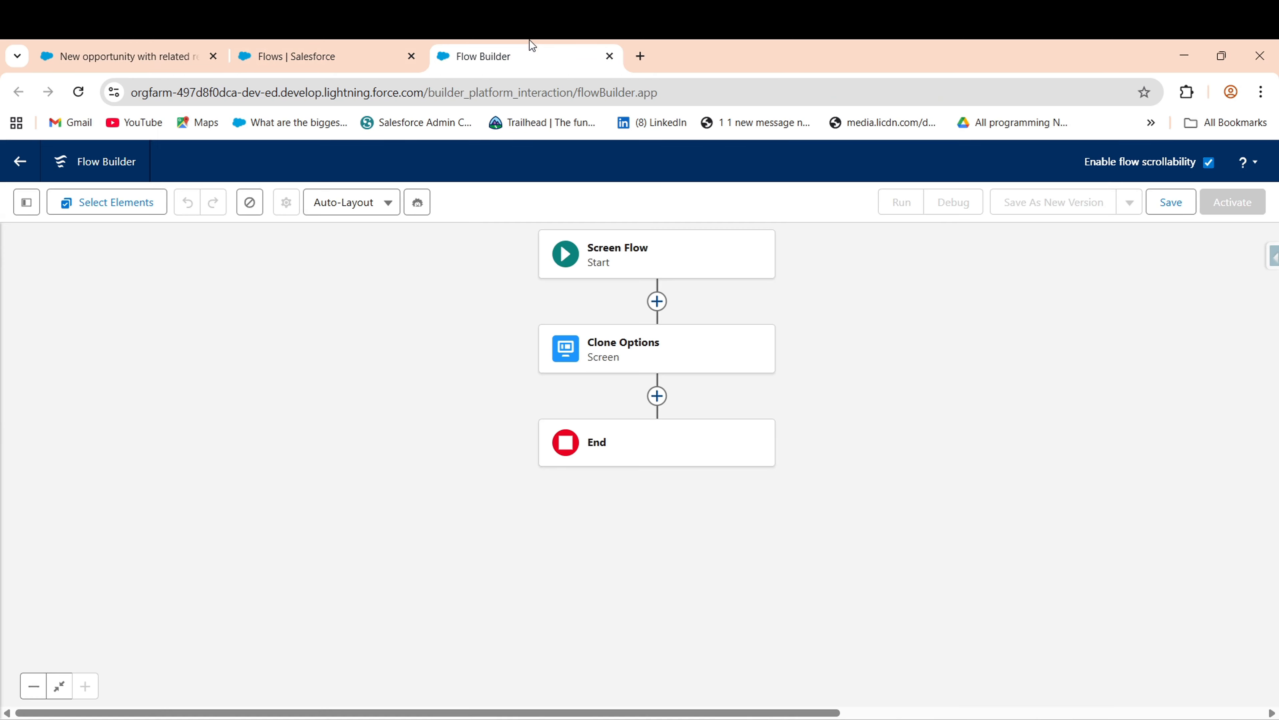
- Give the Clone Options screen's Next or Finish button the custom label 'Next'
double_click(665, 334)
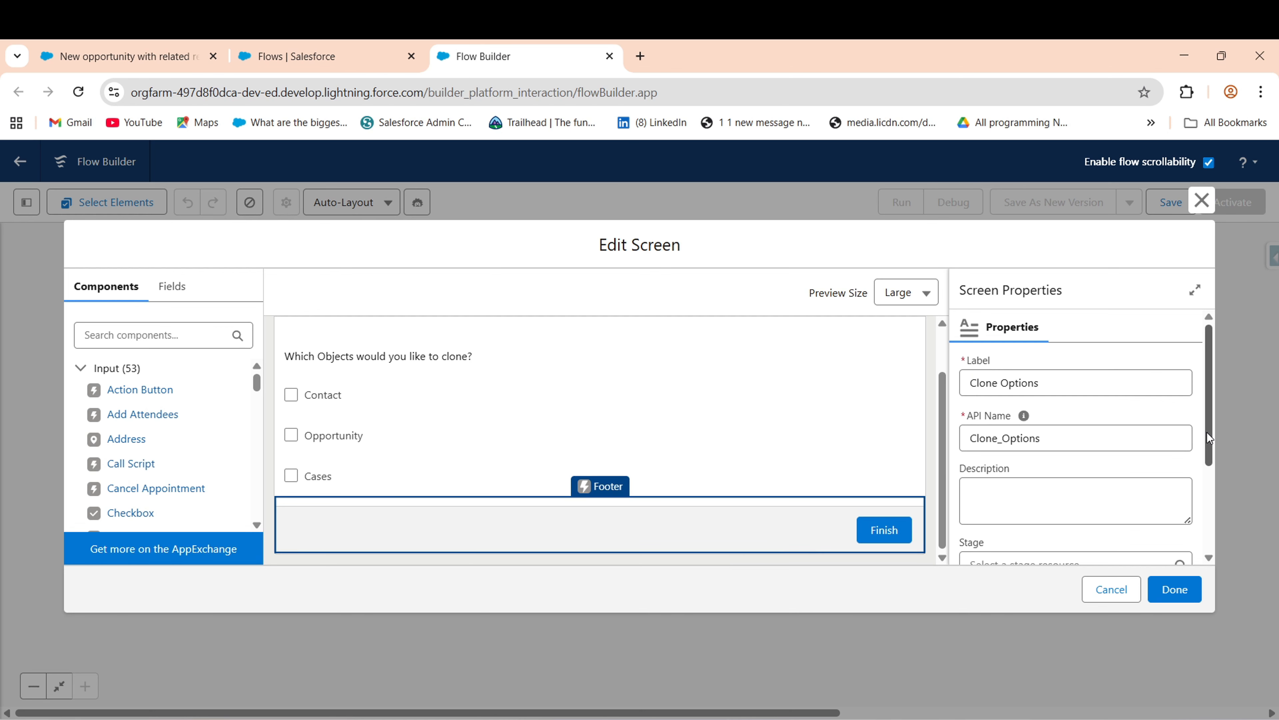
scroll(1206, 439, down, 3)
click(1036, 499)
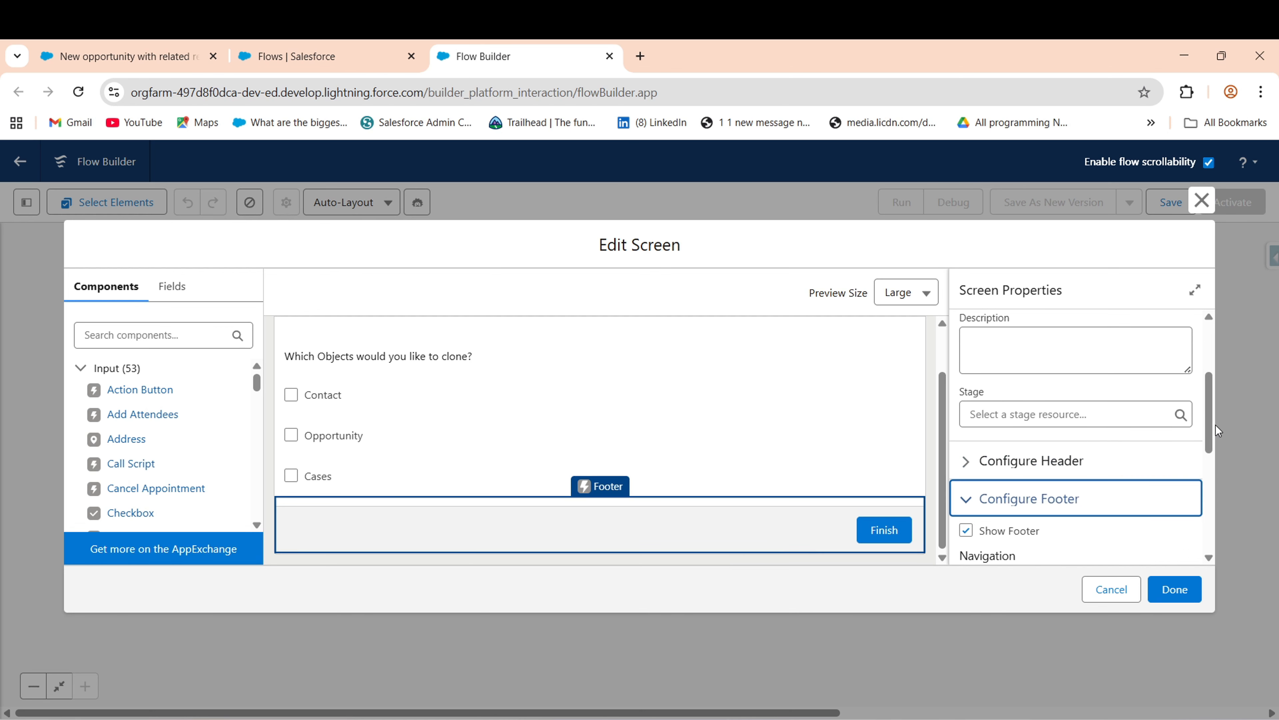
drag(1211, 418, 1227, 548)
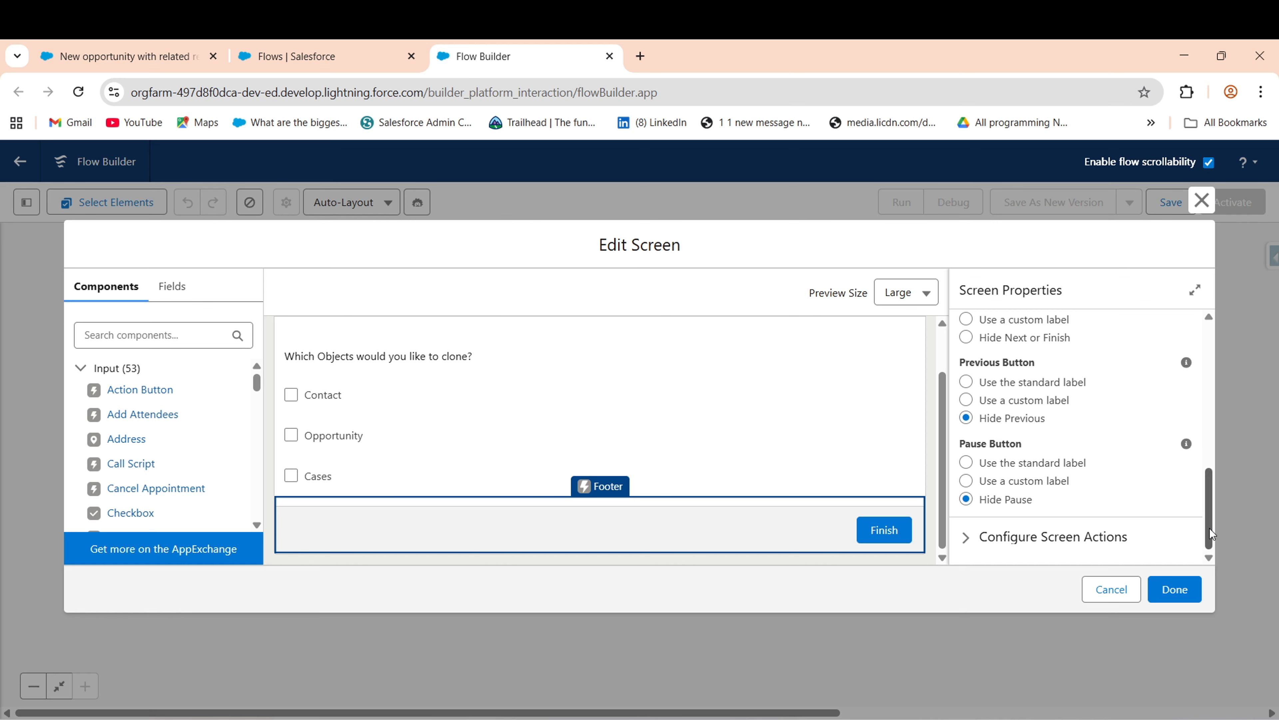
scroll(1211, 535, up, 2)
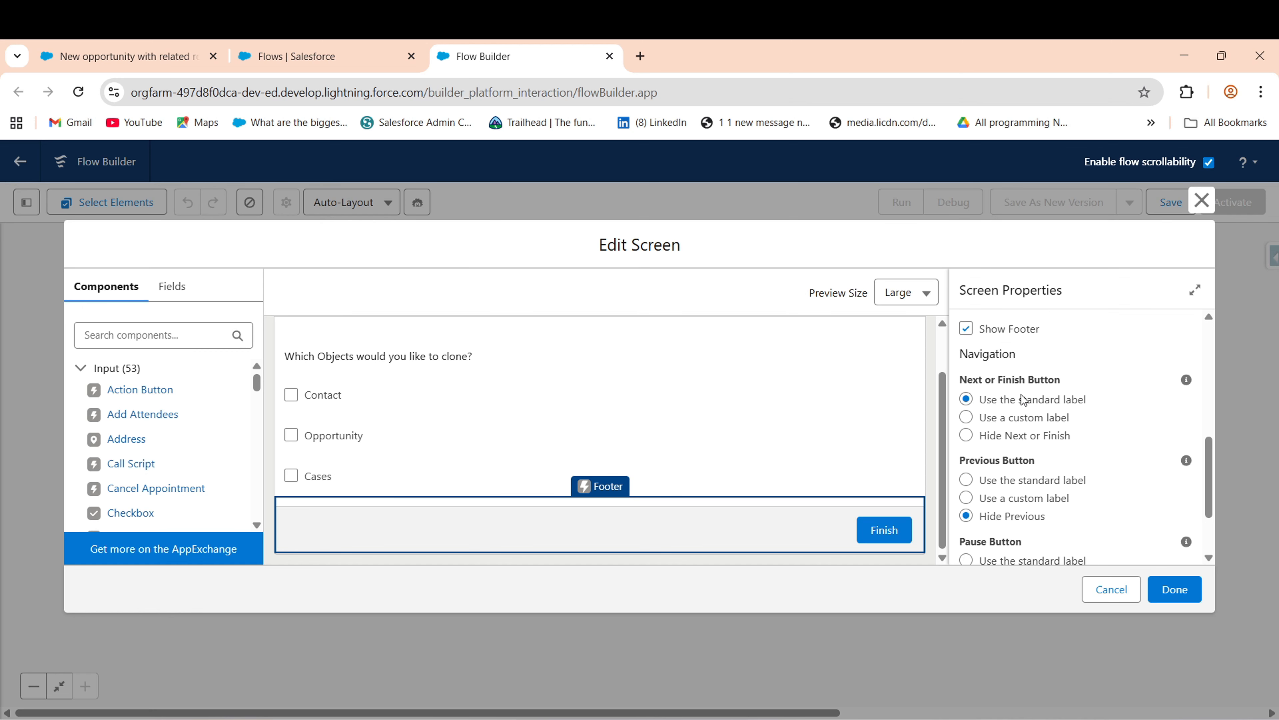
click(1023, 417)
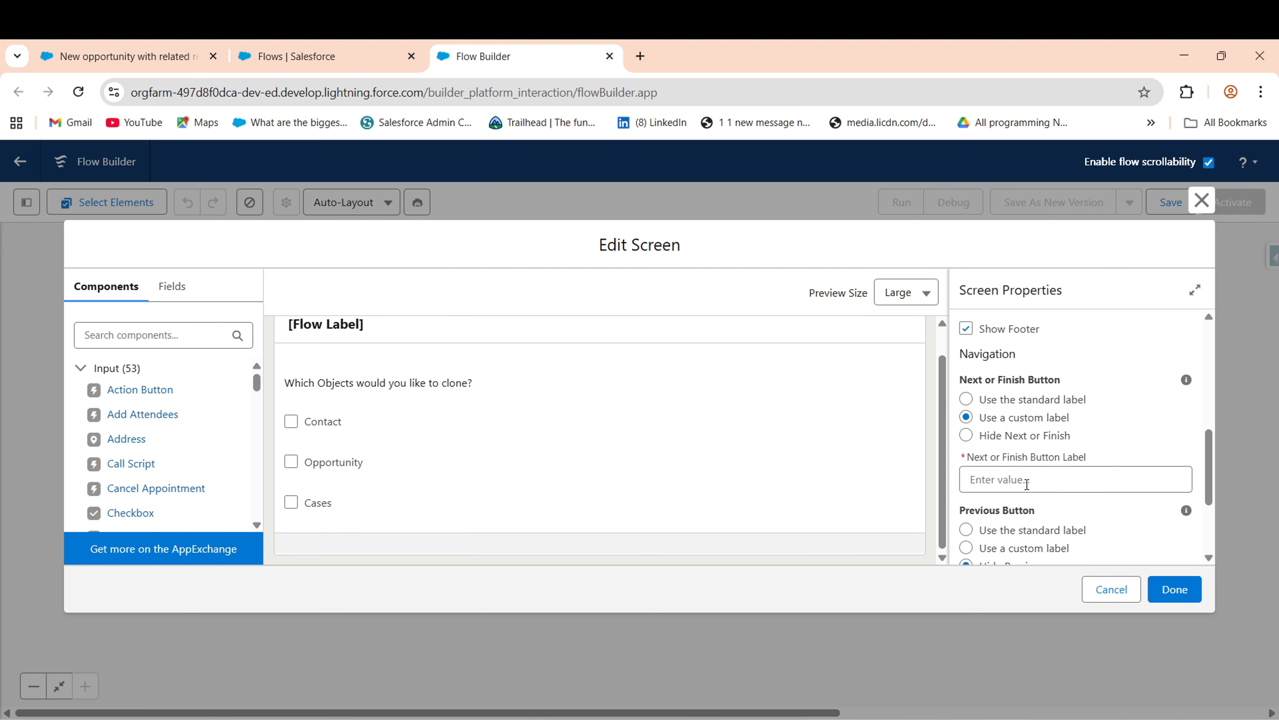
click(1028, 481)
text(Next)
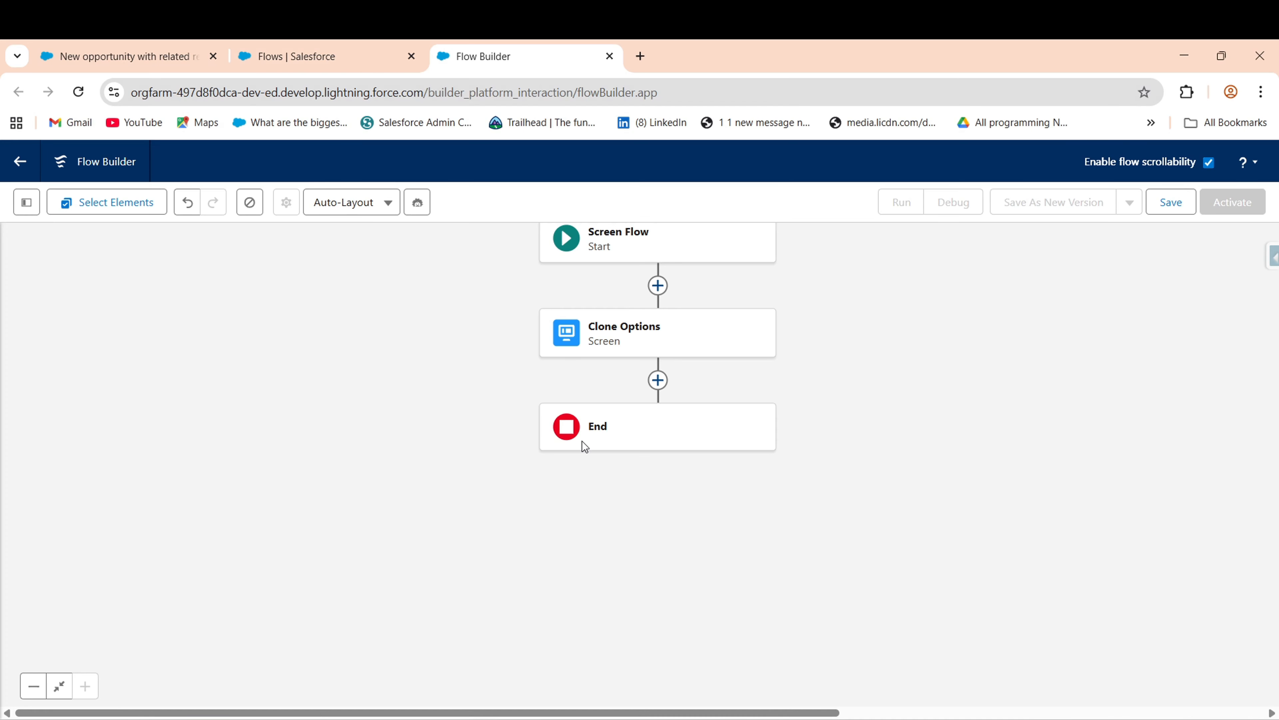
- Check the new opportunity form, then come back to the flow in Flow Builder
click(308, 63)
click(132, 51)
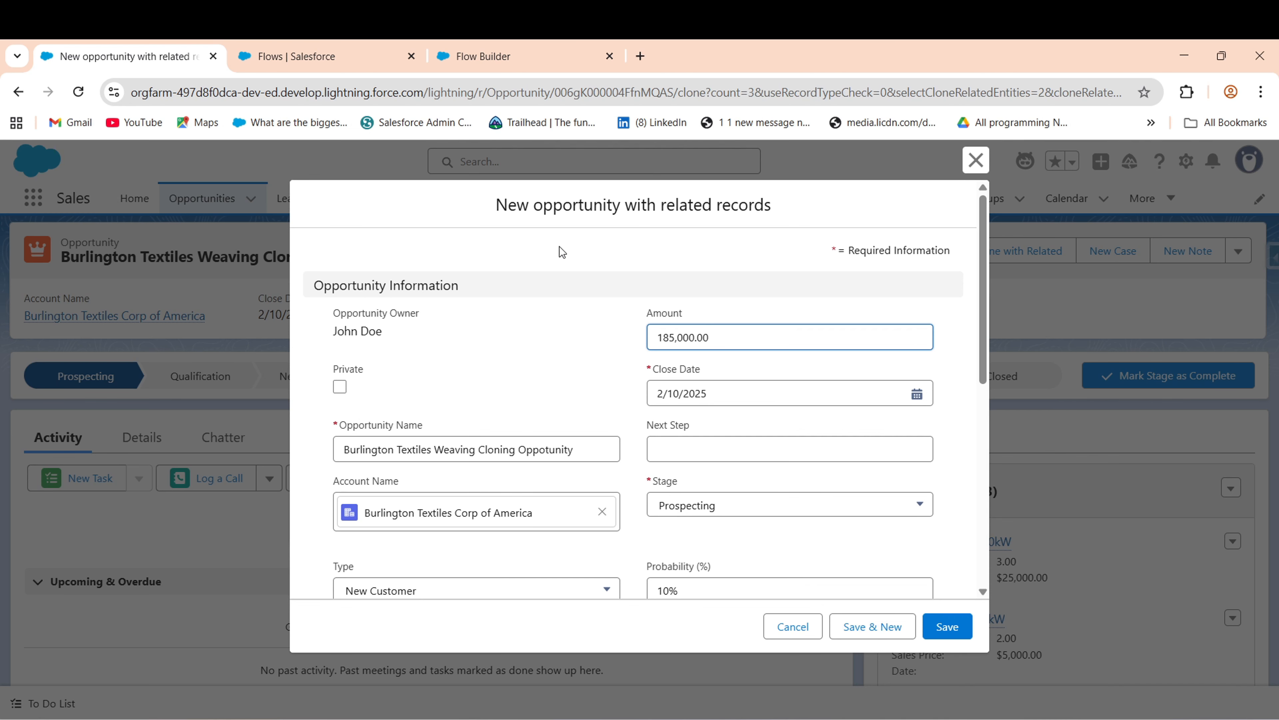
click(522, 56)
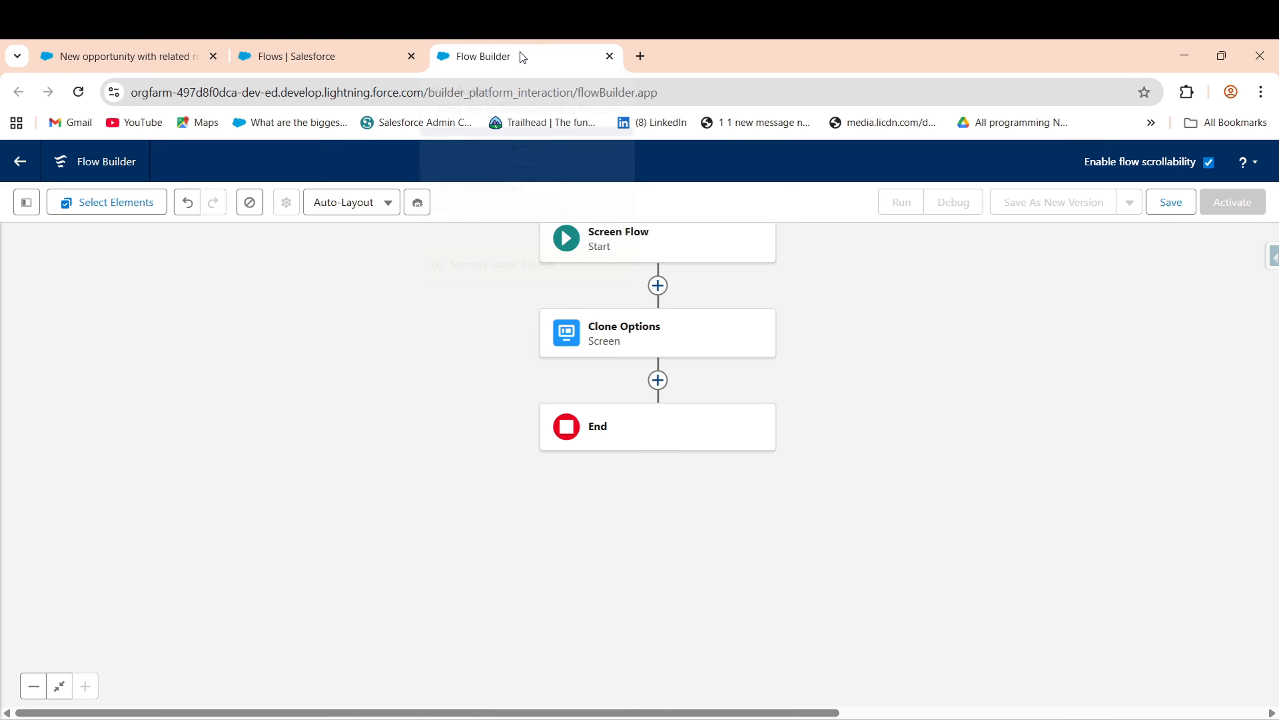
drag(472, 379, 472, 448)
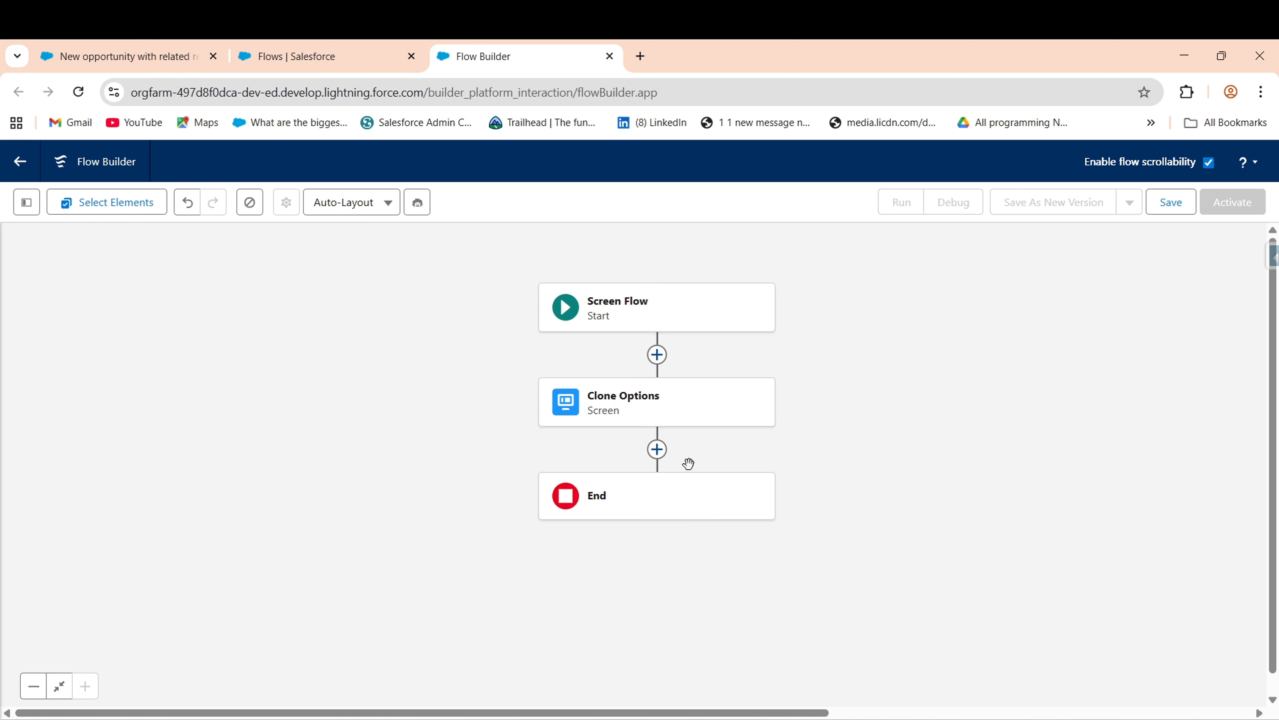
- Add a Get Records element after Clone Options by searching the element list for 'get'
click(658, 449)
text(get)
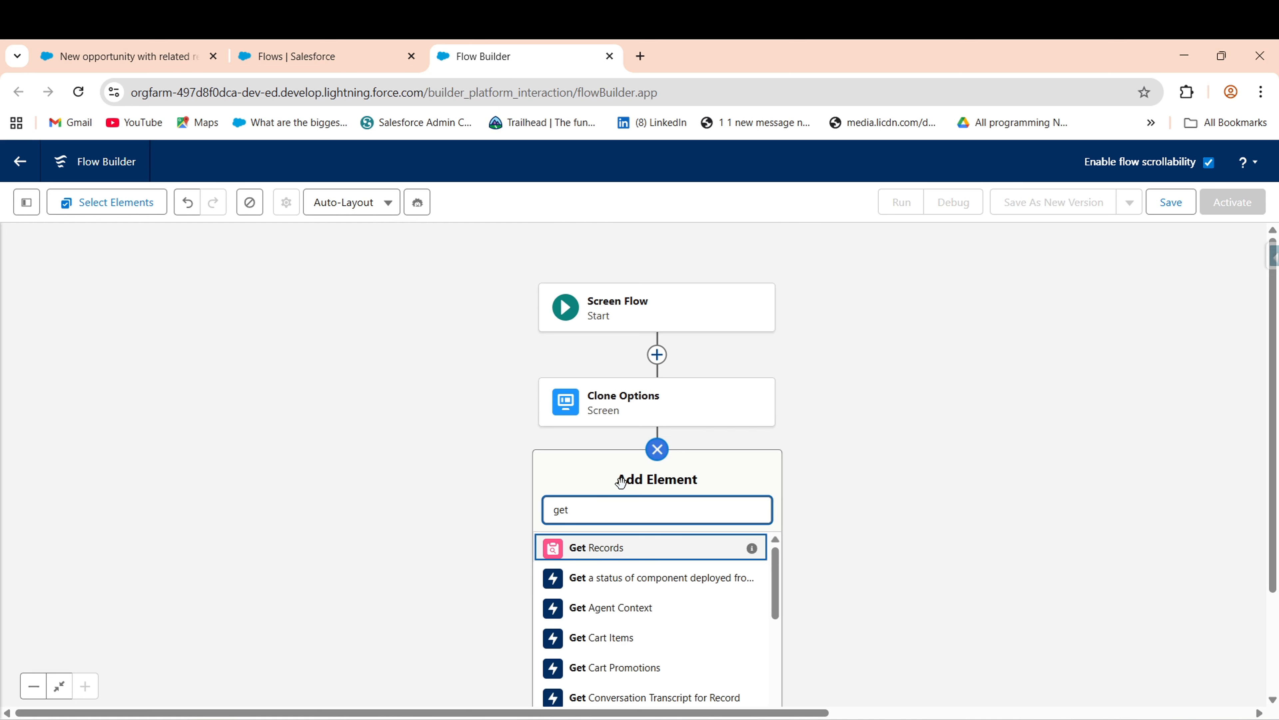
click(657, 449)
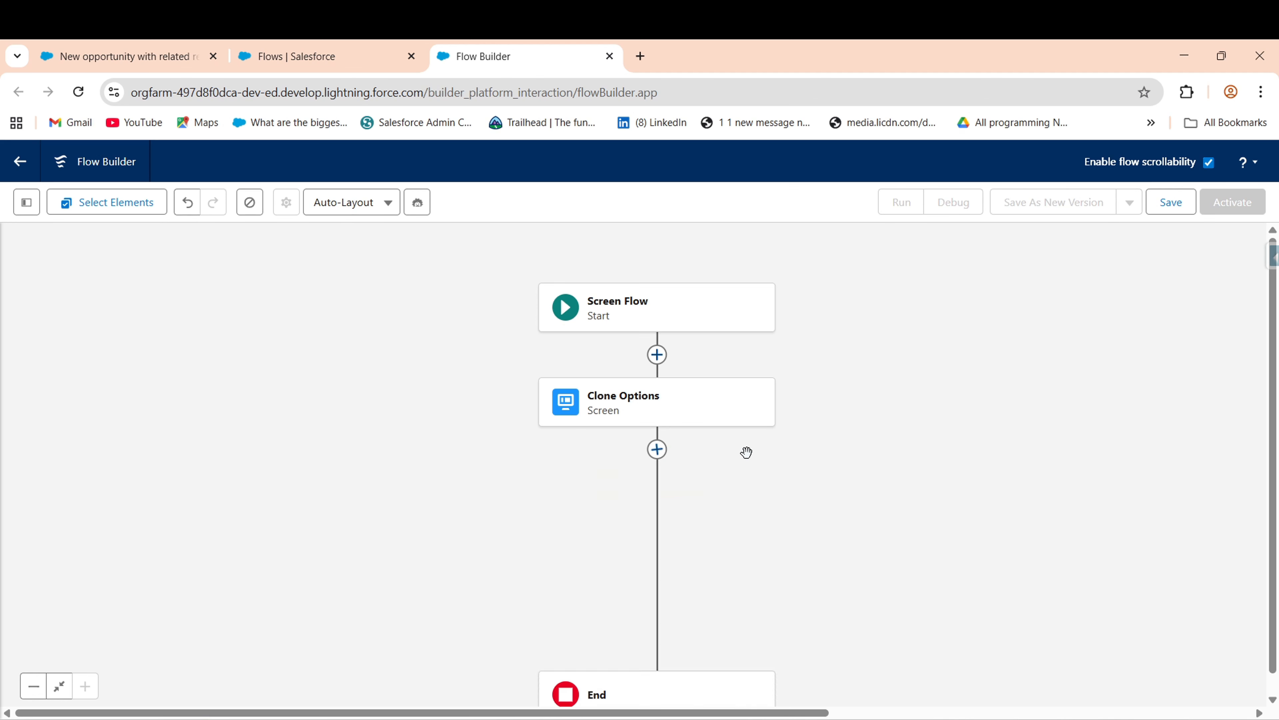
click(658, 449)
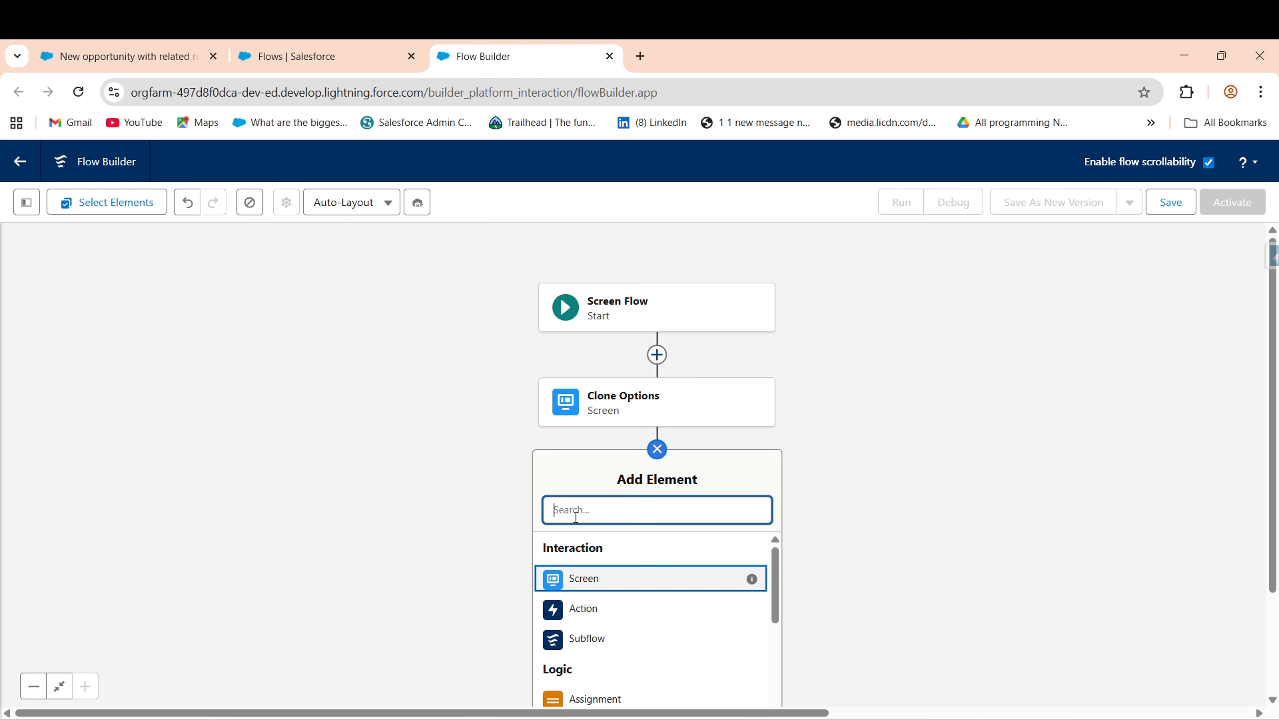
text(get)
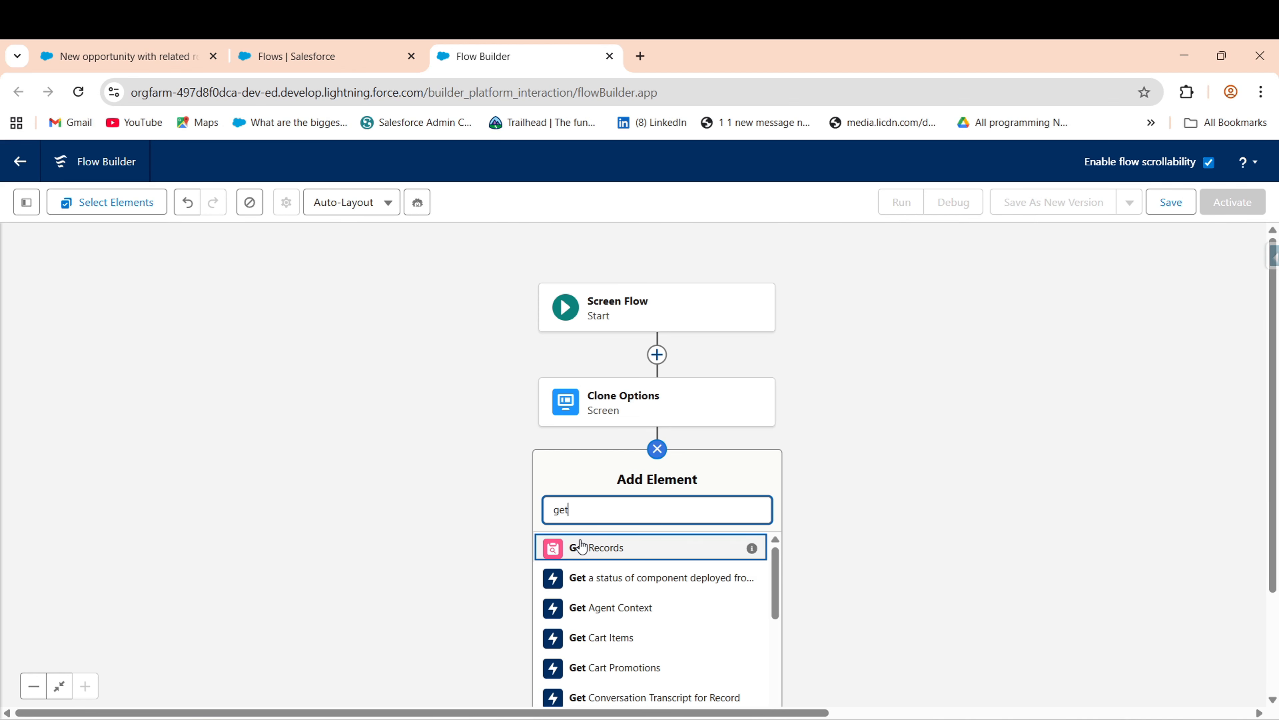
click(581, 545)
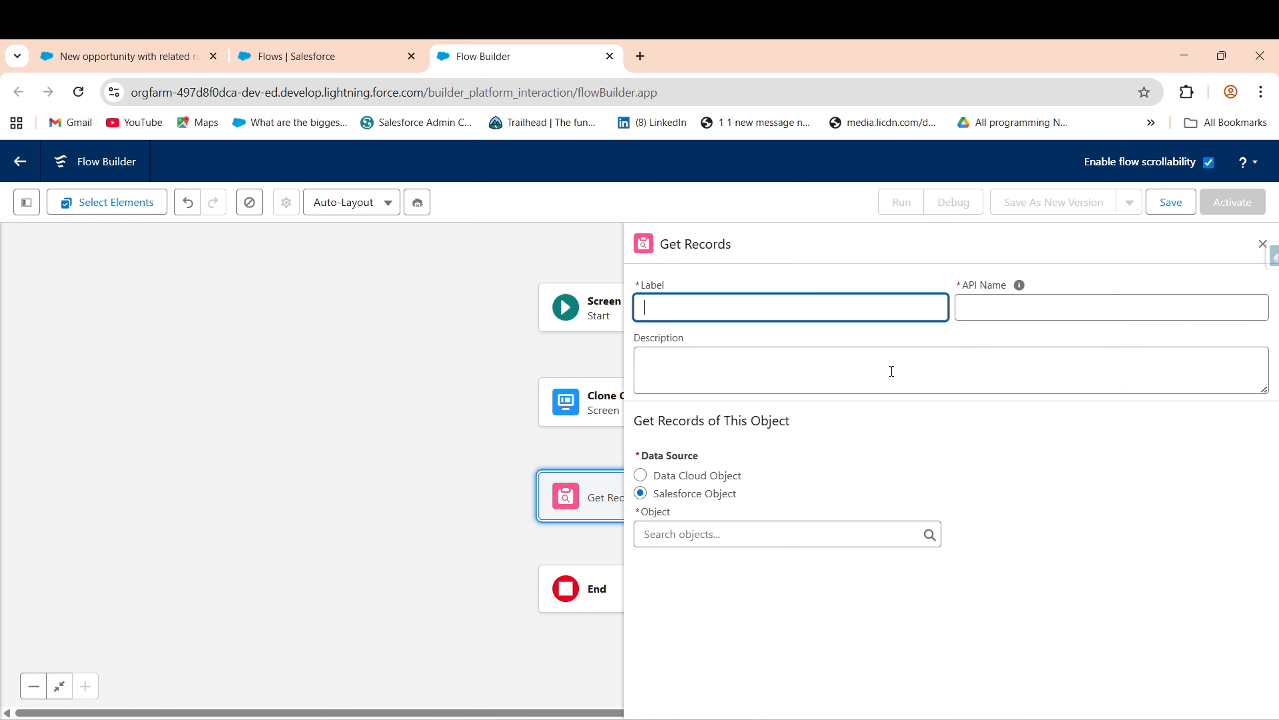
- Label the Get Records step 'Get Account Record' and set it to retrieve Account records
text(Get Account Record)
key(Tab)
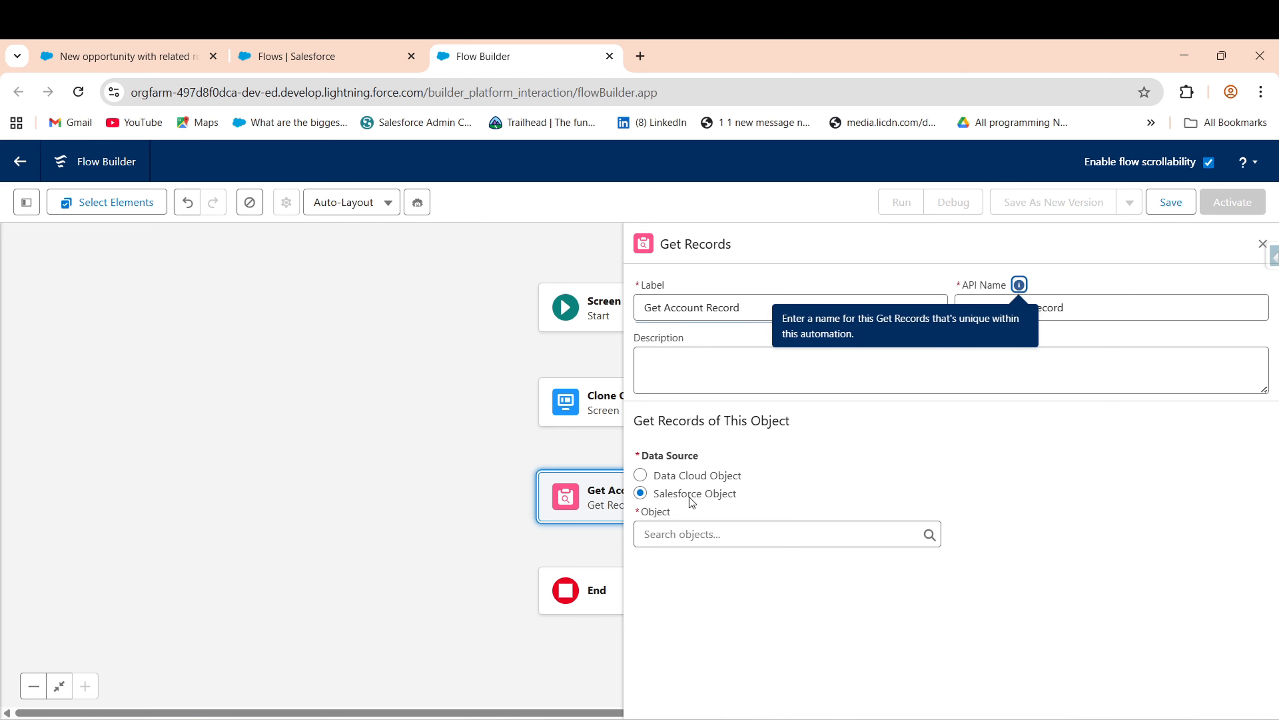
click(762, 532)
text(A)
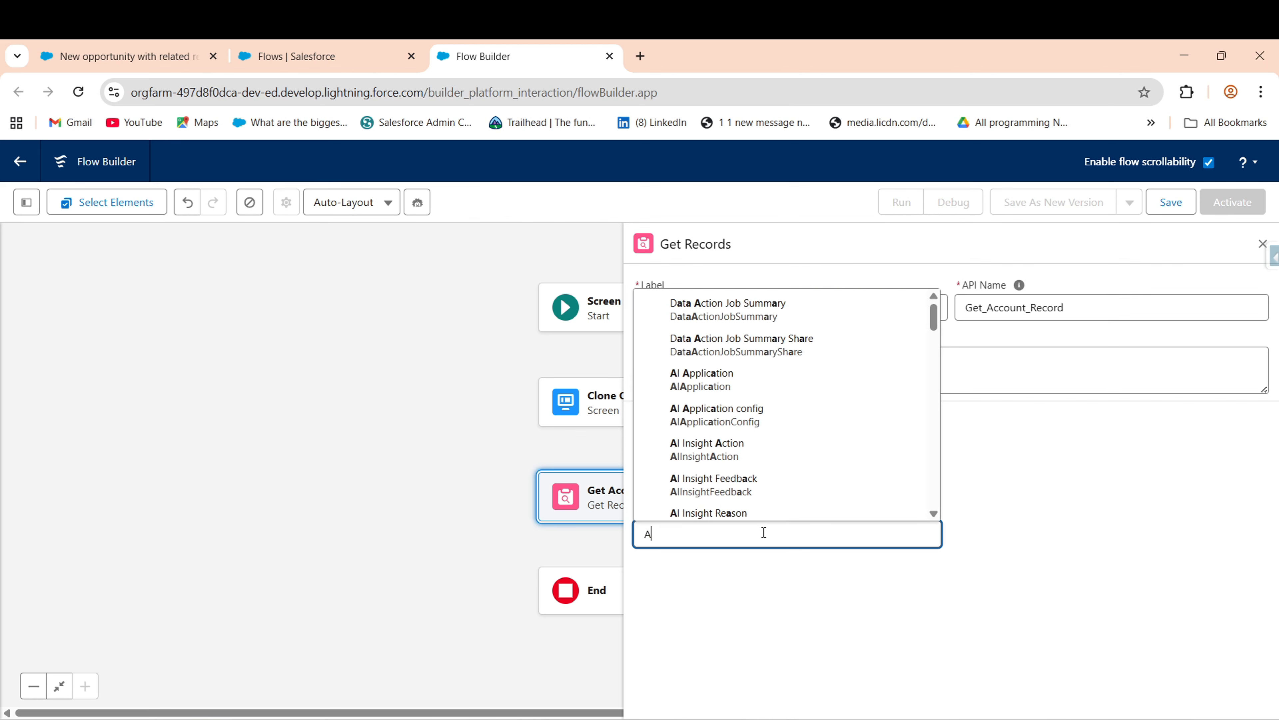
text(ccount)
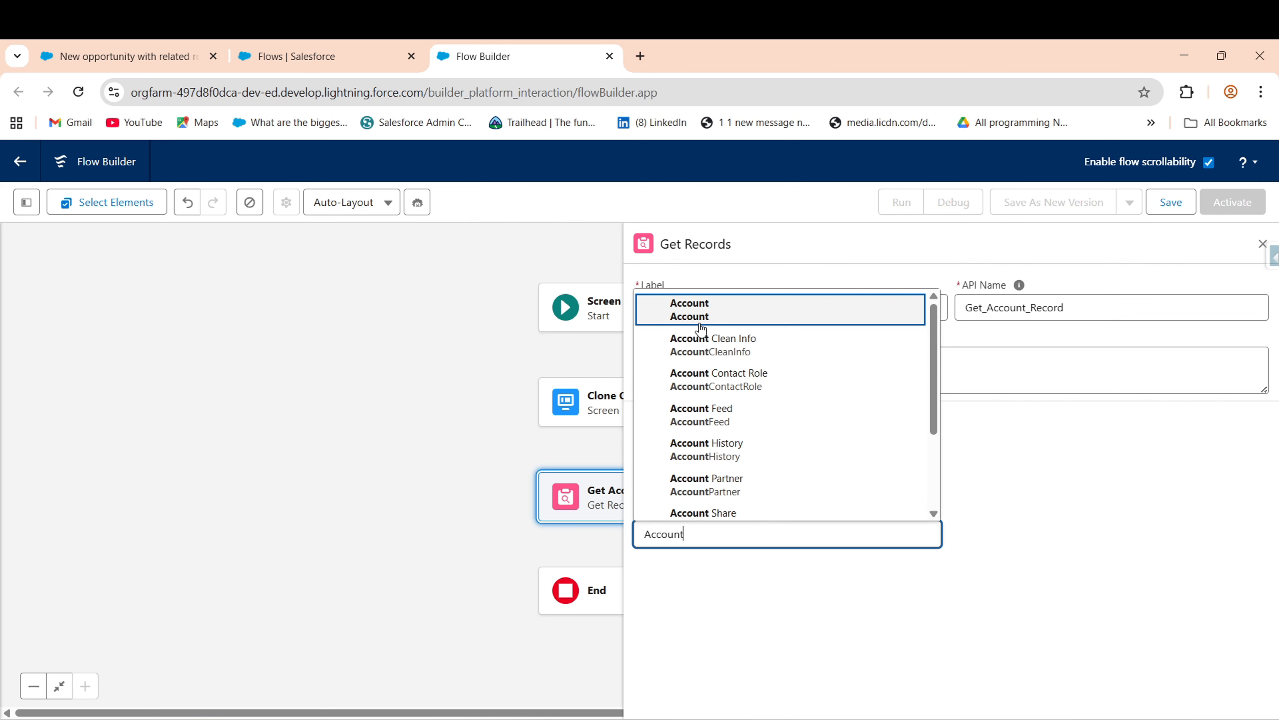
click(689, 310)
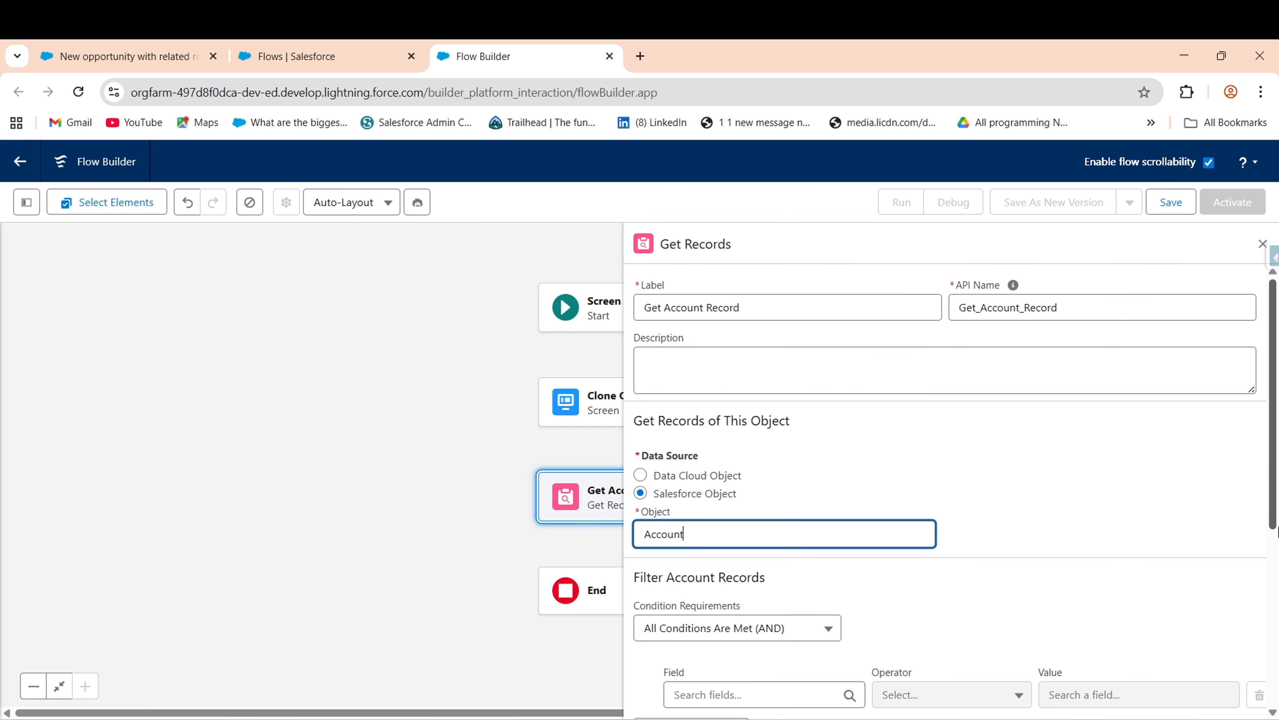
- Start an Account filter condition by searching fields for 'Acc', then return to the opportunity form
scroll(773, 537, down, 5)
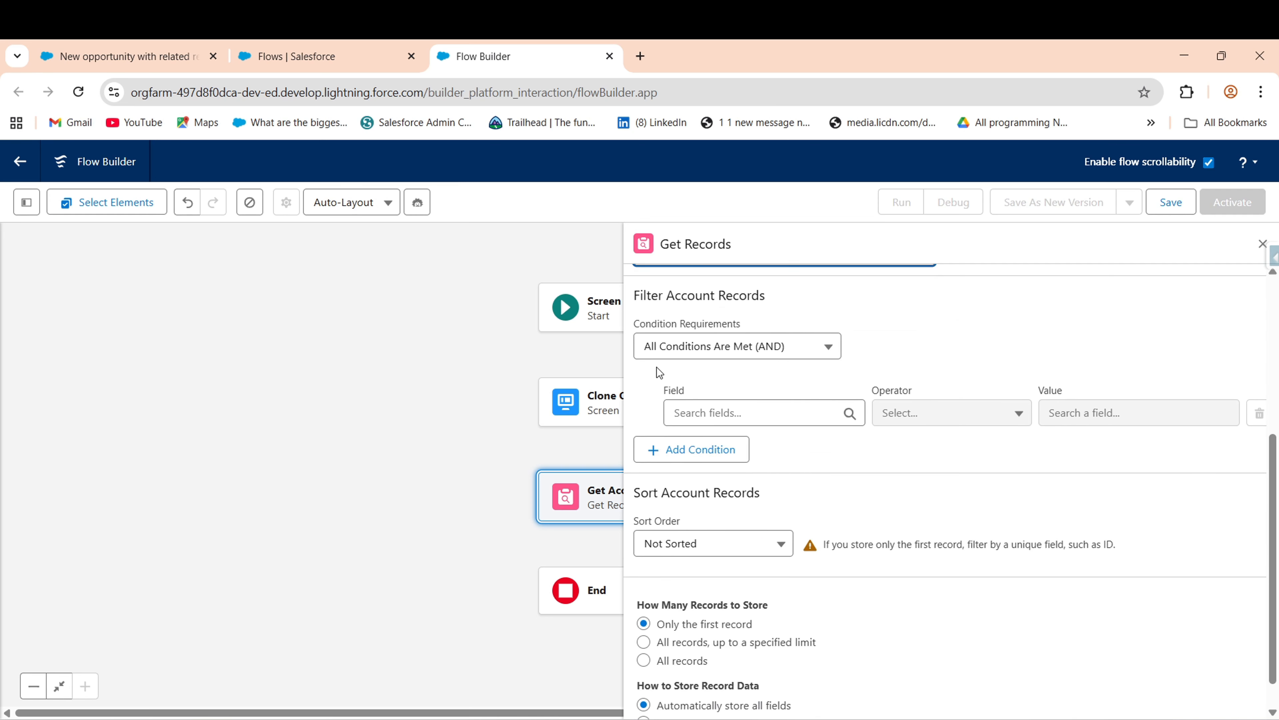
click(707, 410)
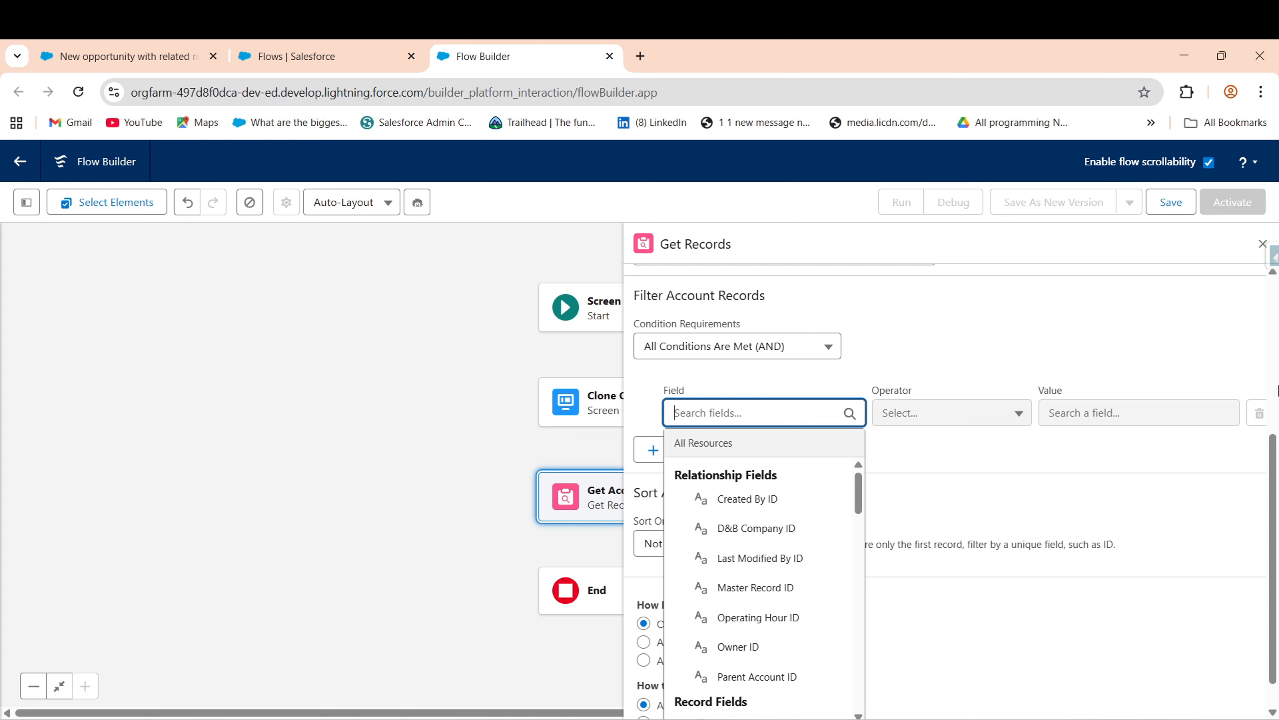
text(Acc)
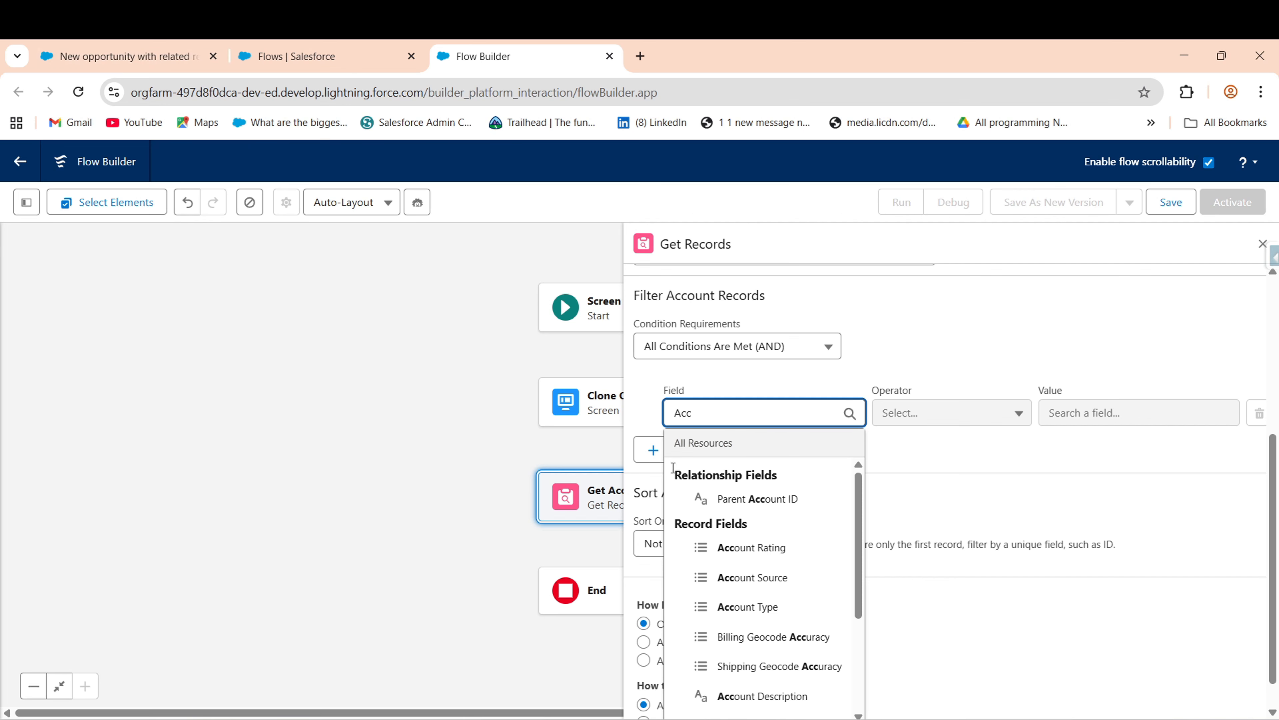
click(109, 44)
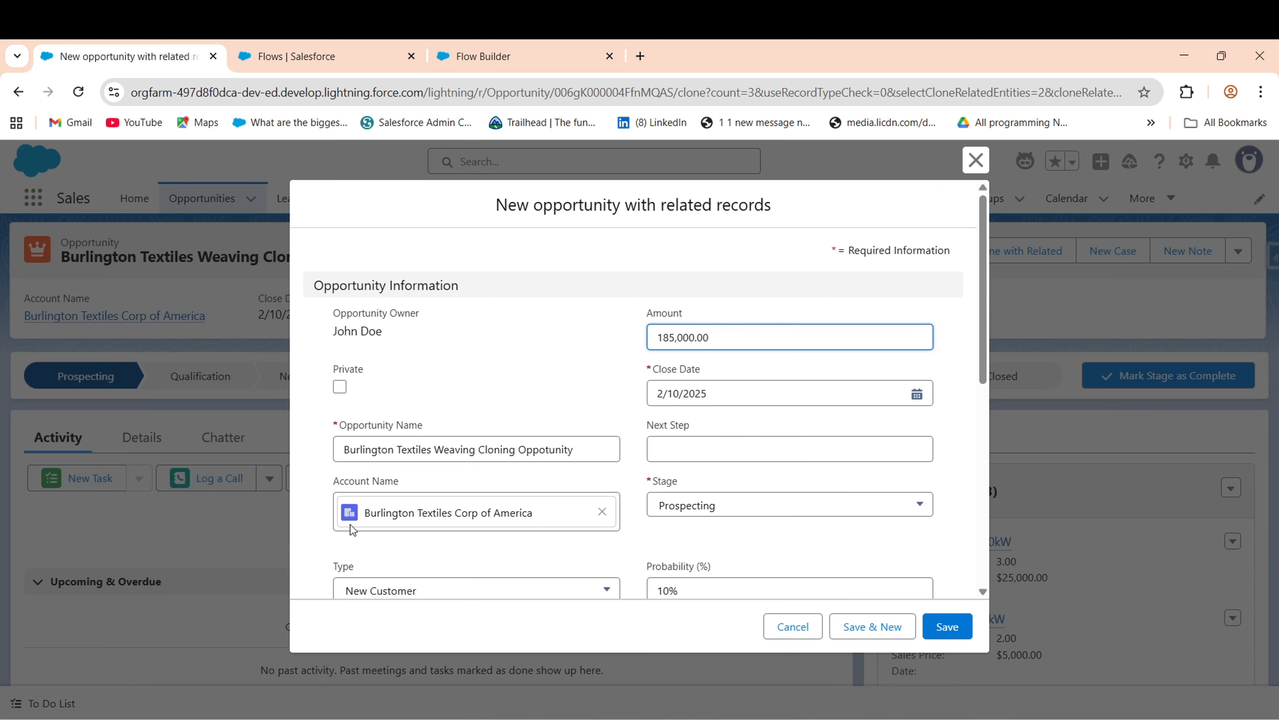
- Cancel the opportunity clone and move the Accounts nav item right after Home
click(793, 626)
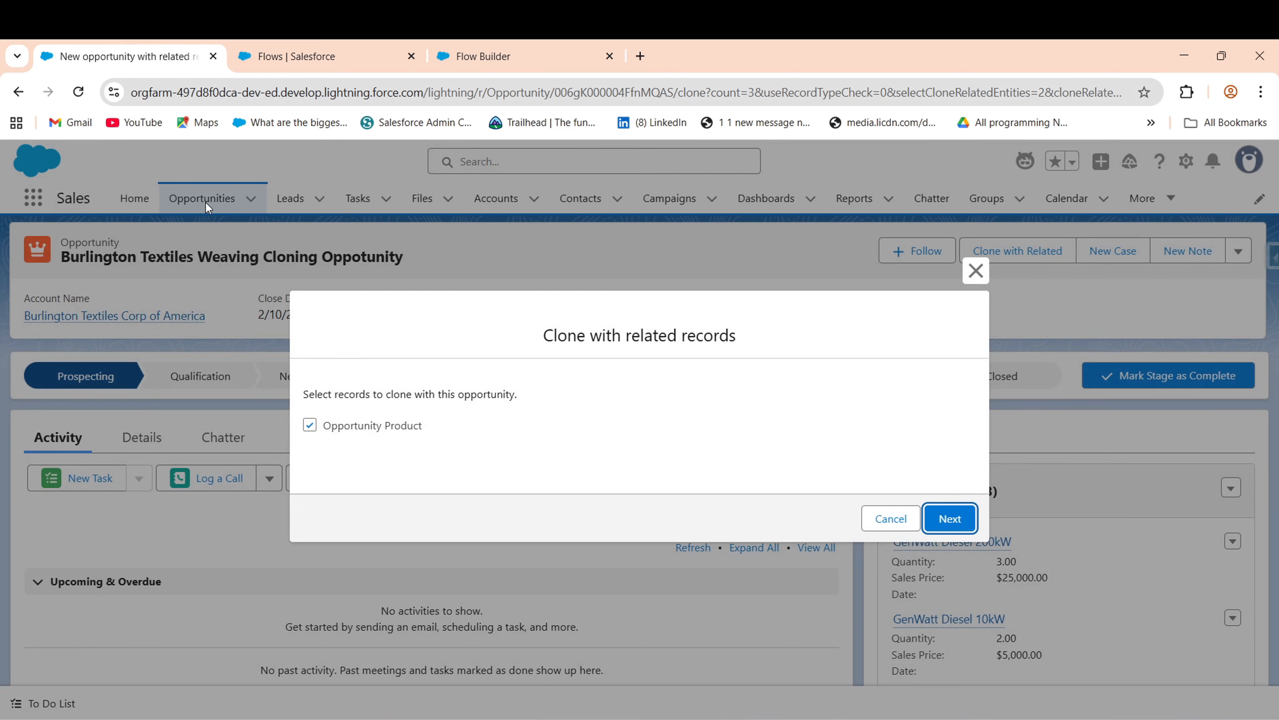
click(975, 270)
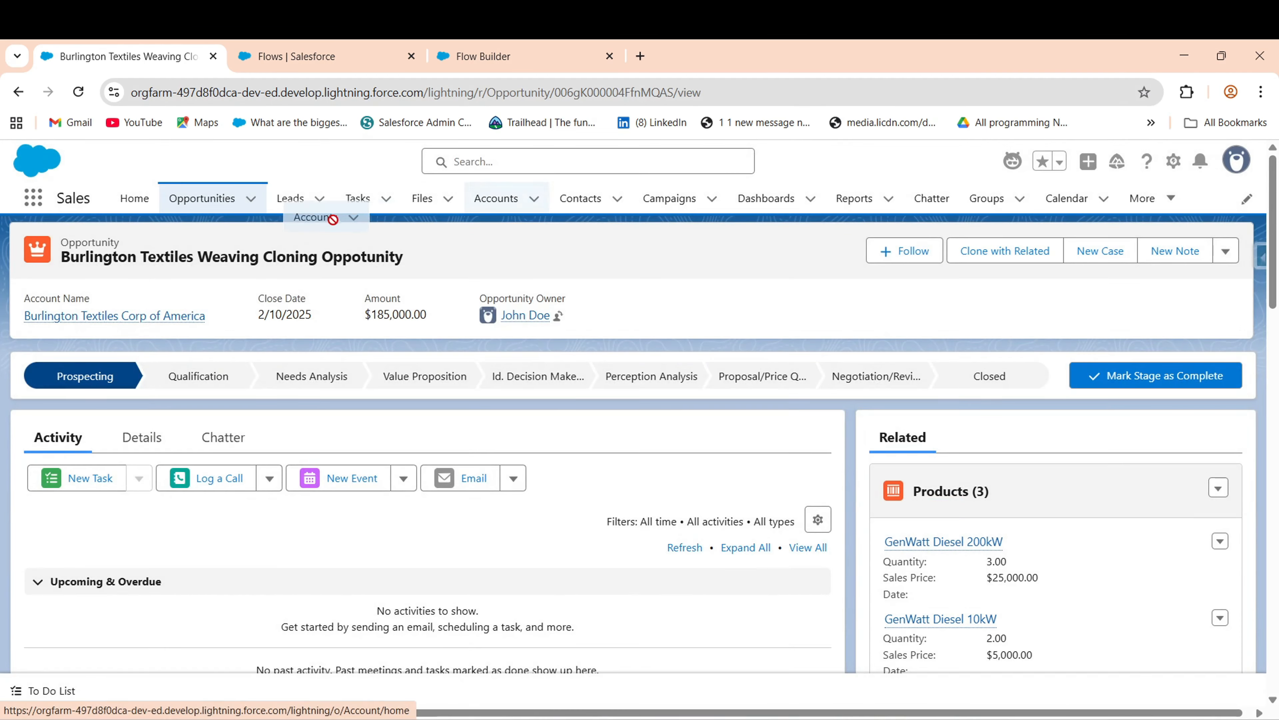
drag(496, 198, 216, 204)
- Review a recently viewed account's record page, then return to the Flow Builder tab
click(193, 206)
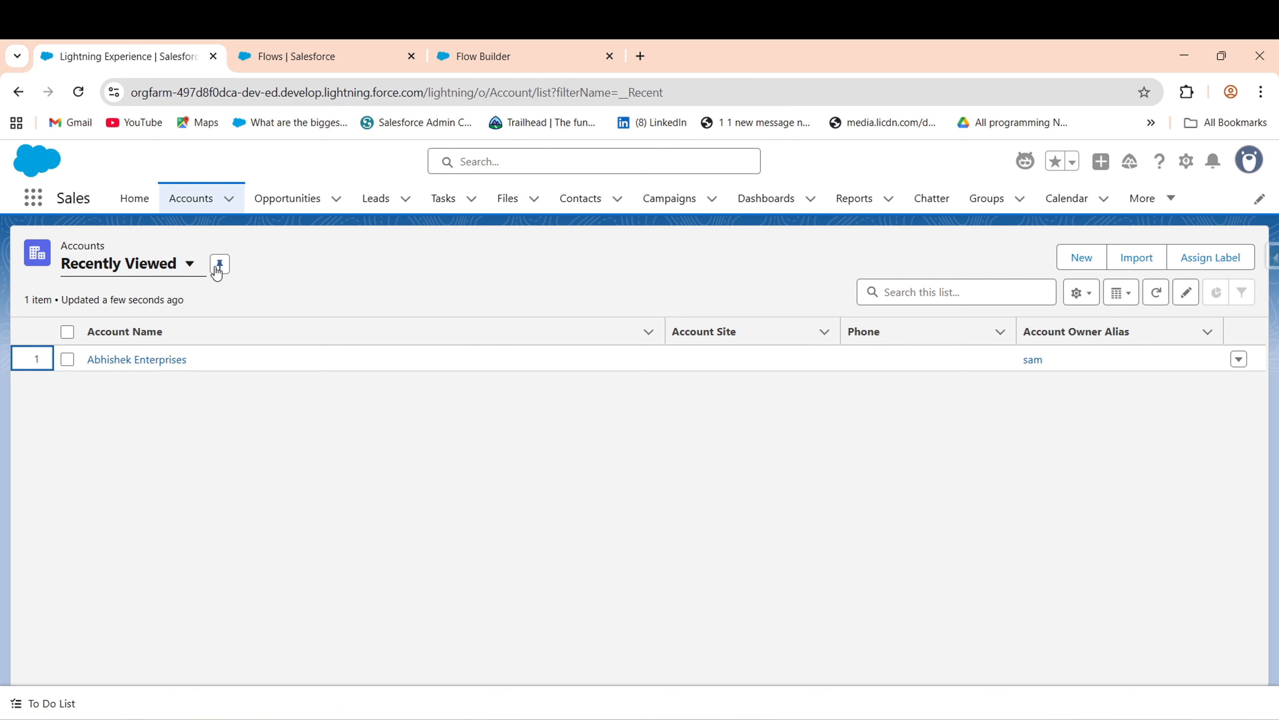
click(160, 368)
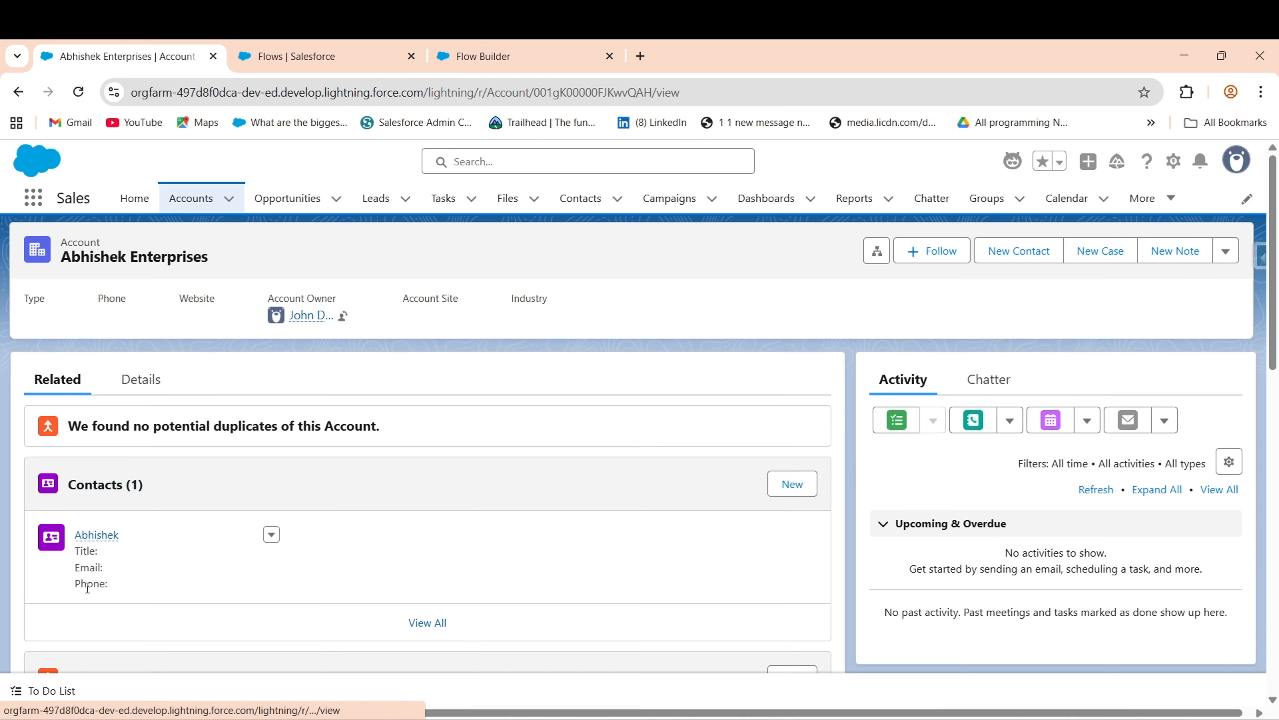
scroll(1277, 416, down, 5)
drag(1278, 416, 1278, 434)
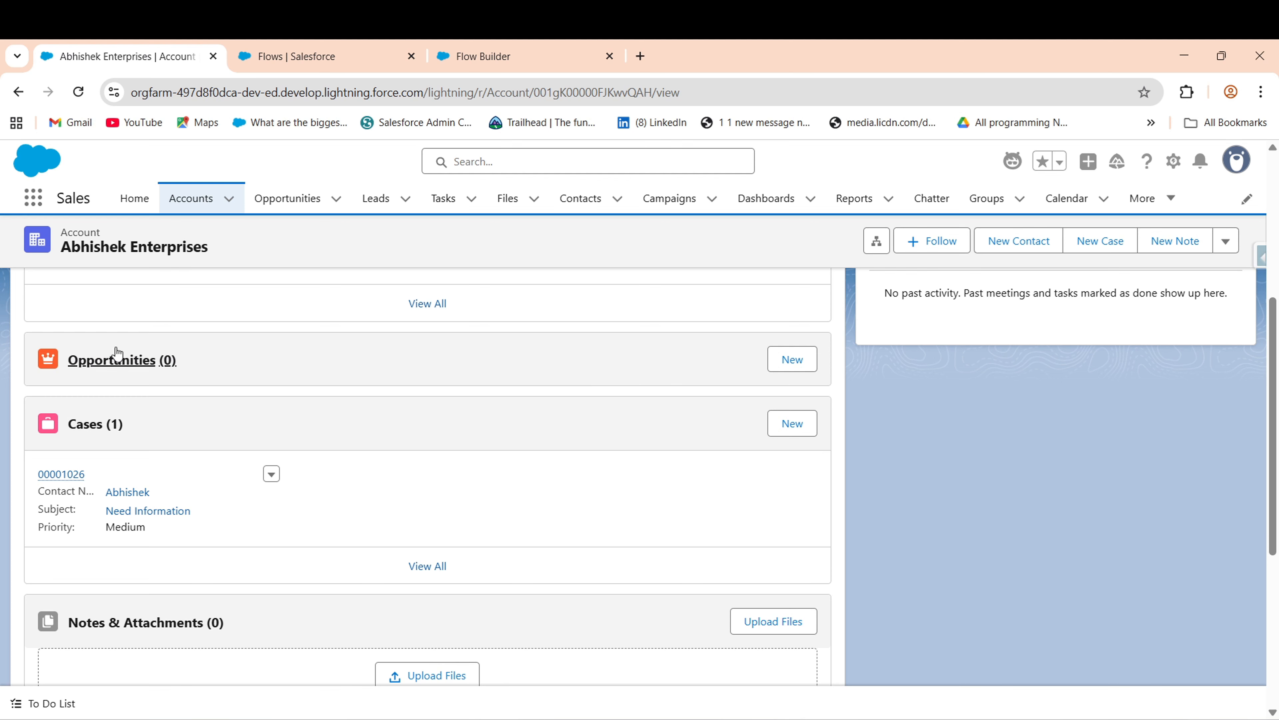
click(509, 56)
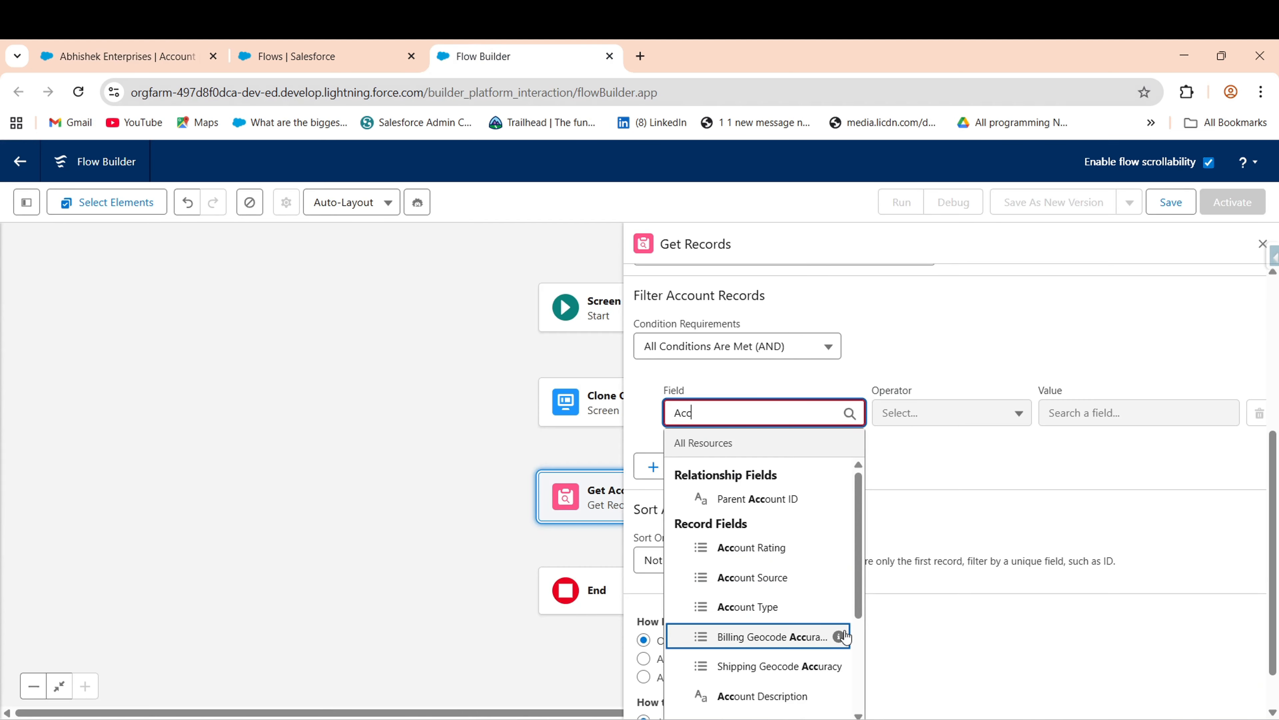
- Filter Account records on Account ID Equals and browse resources for the filter value
scroll(857, 663, down, 1)
scroll(857, 663, down, 3)
click(770, 599)
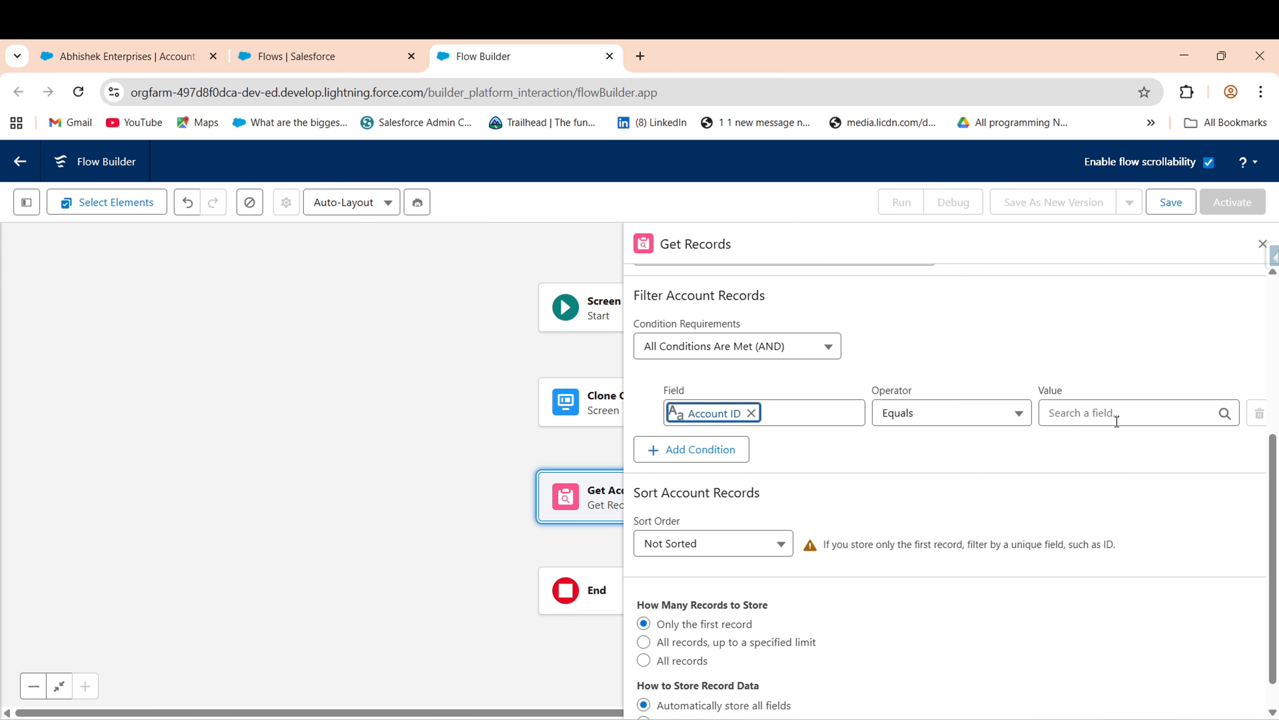
click(1157, 415)
scroll(1231, 644, down, 5)
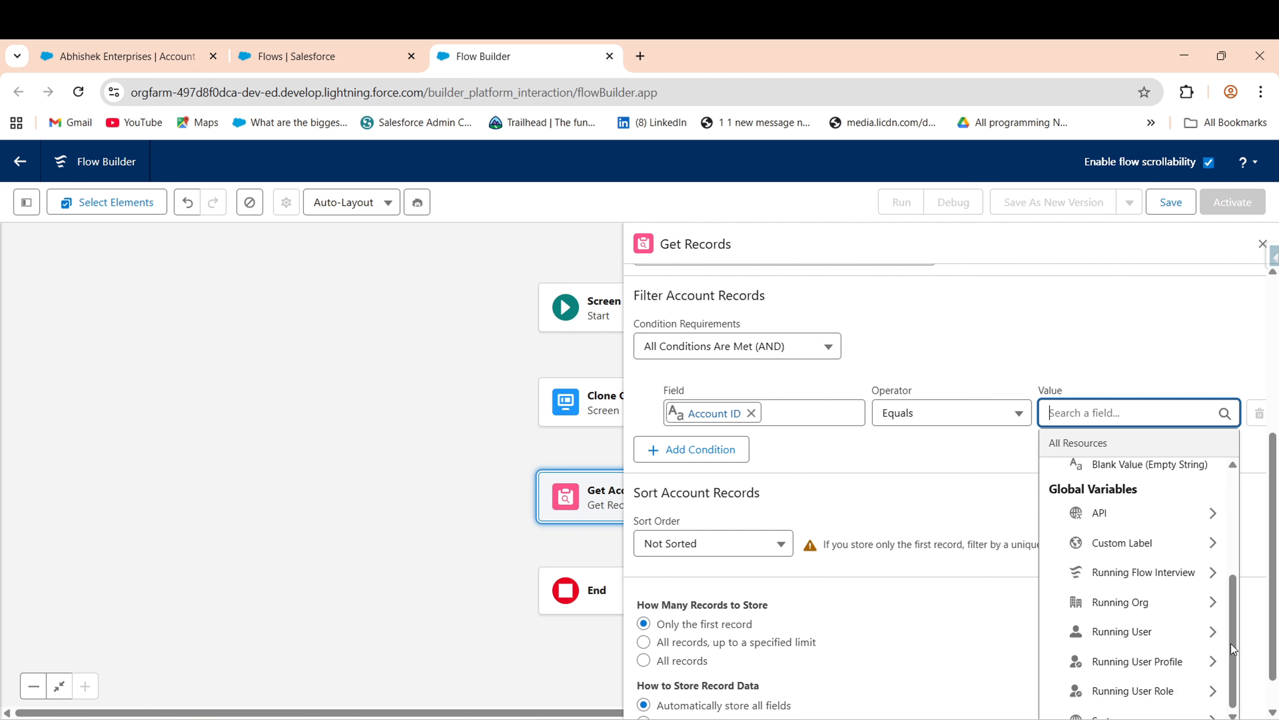
scroll(1088, 705, down, 1)
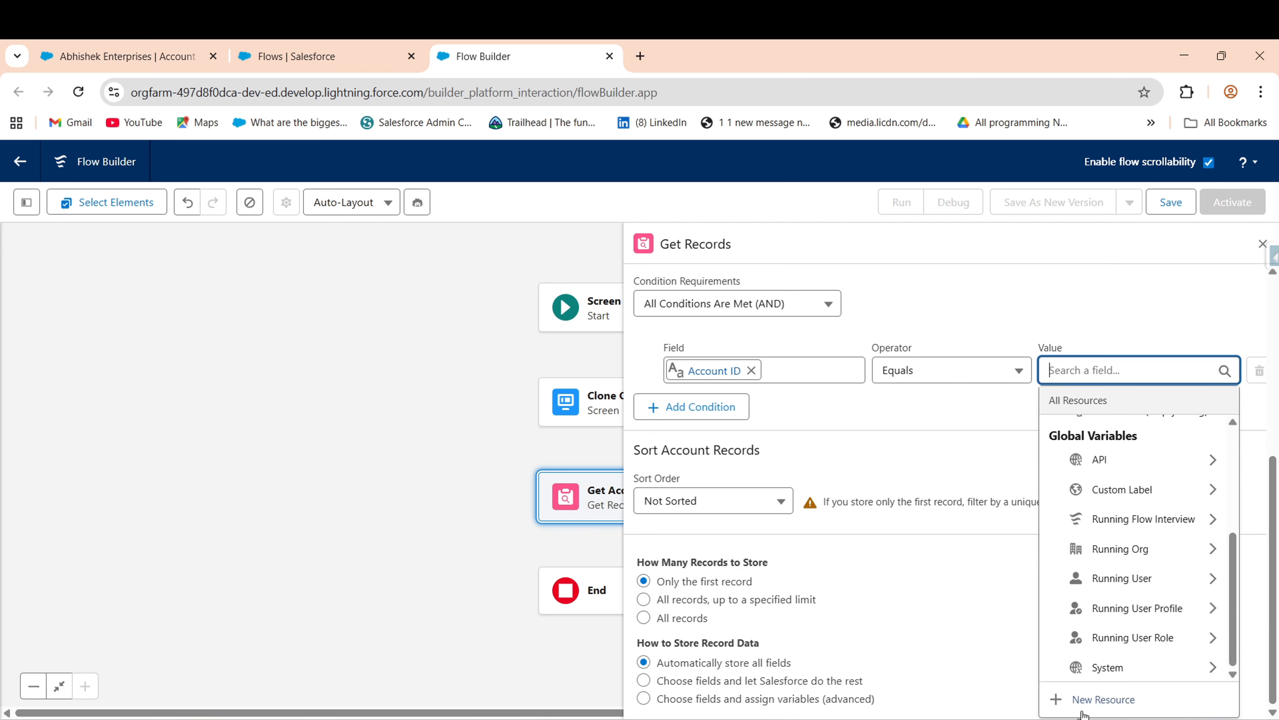
- Create the Text variable recordId, available for input, as the Account ID value, then close the panel
click(1103, 699)
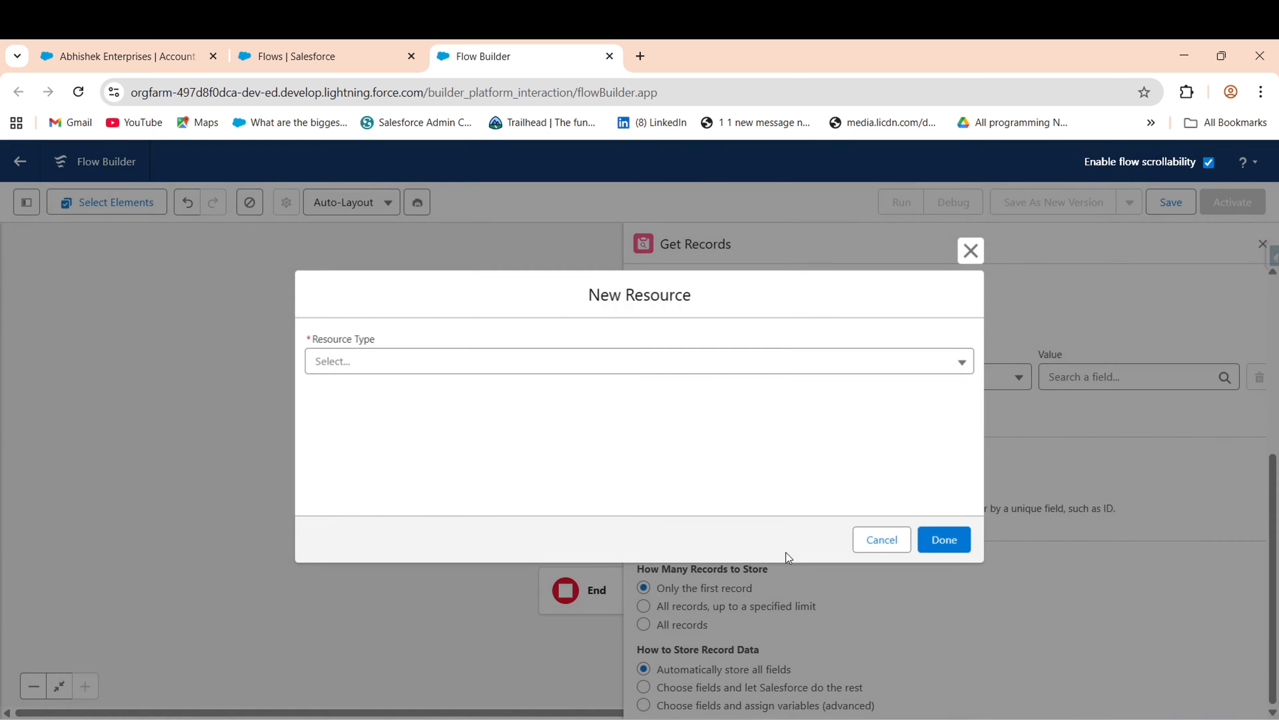
click(443, 366)
click(380, 403)
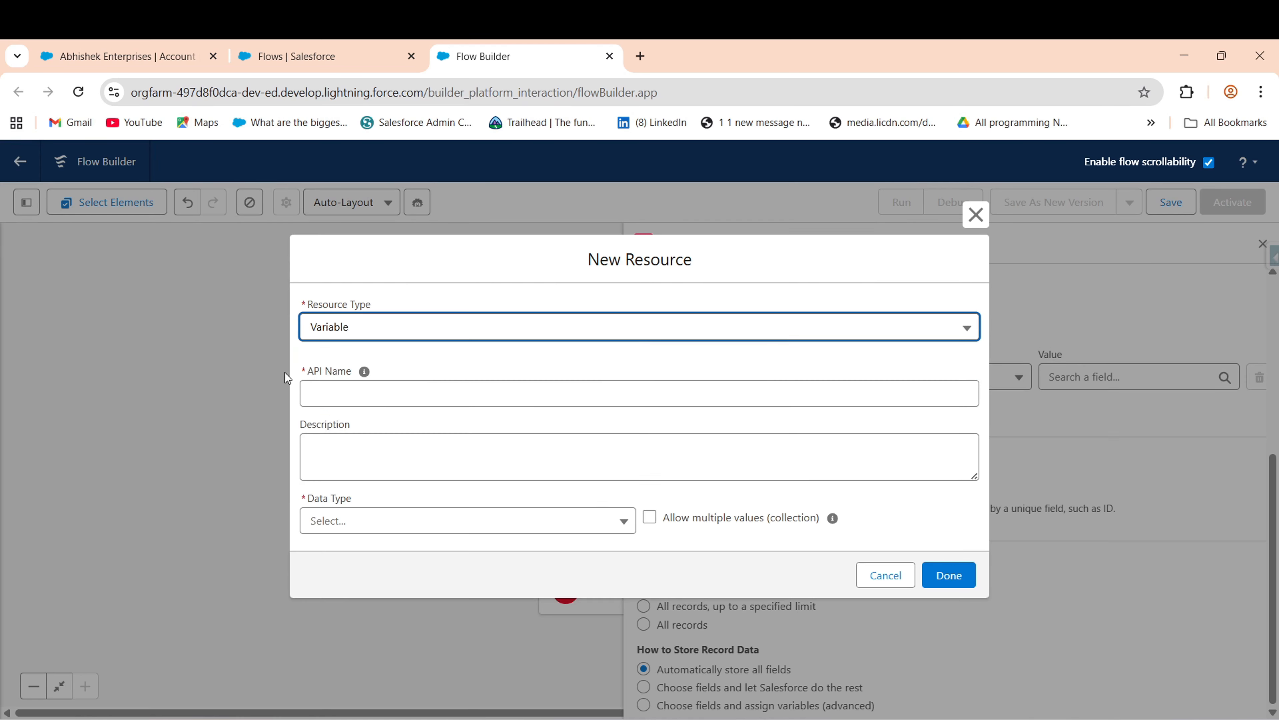
click(366, 392)
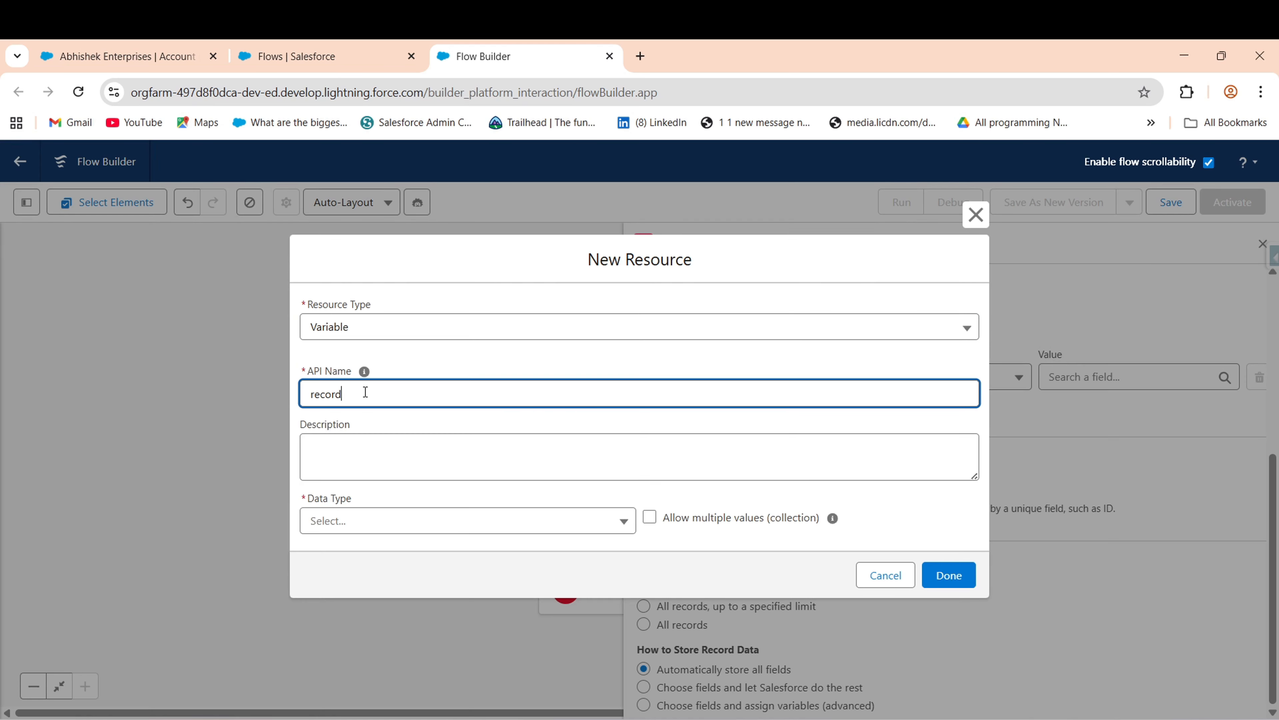
click(371, 520)
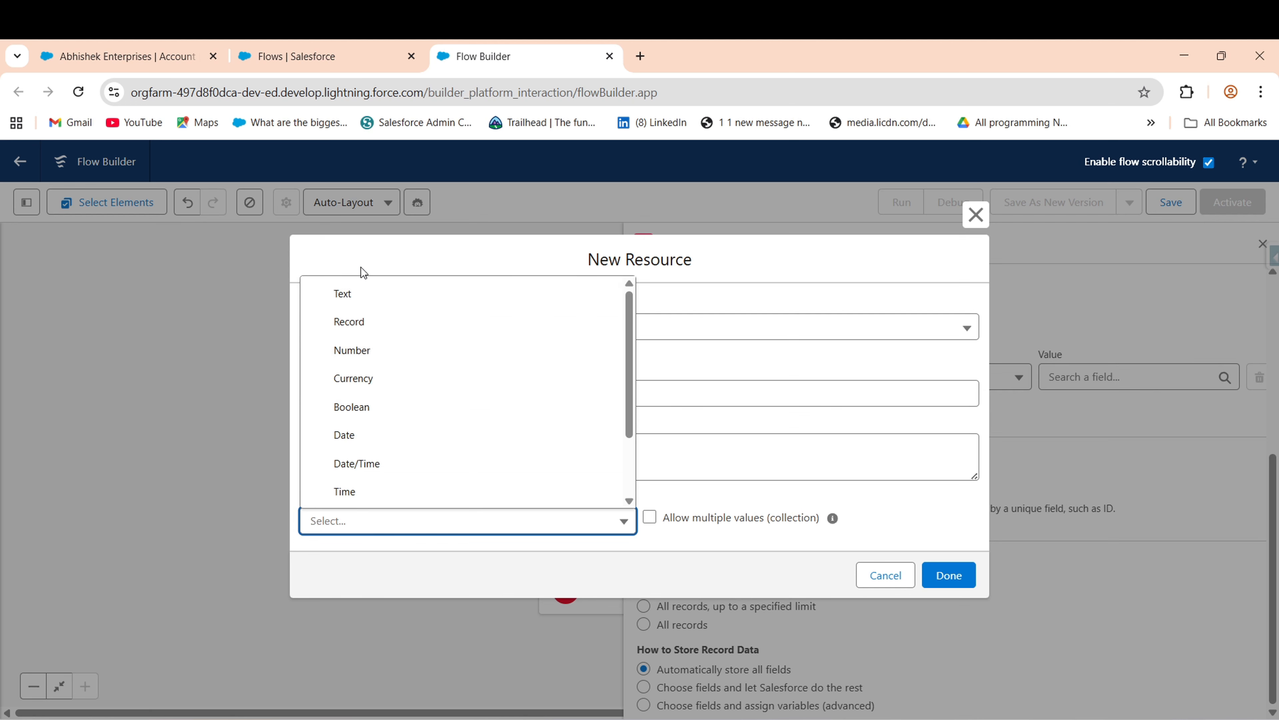
click(790, 367)
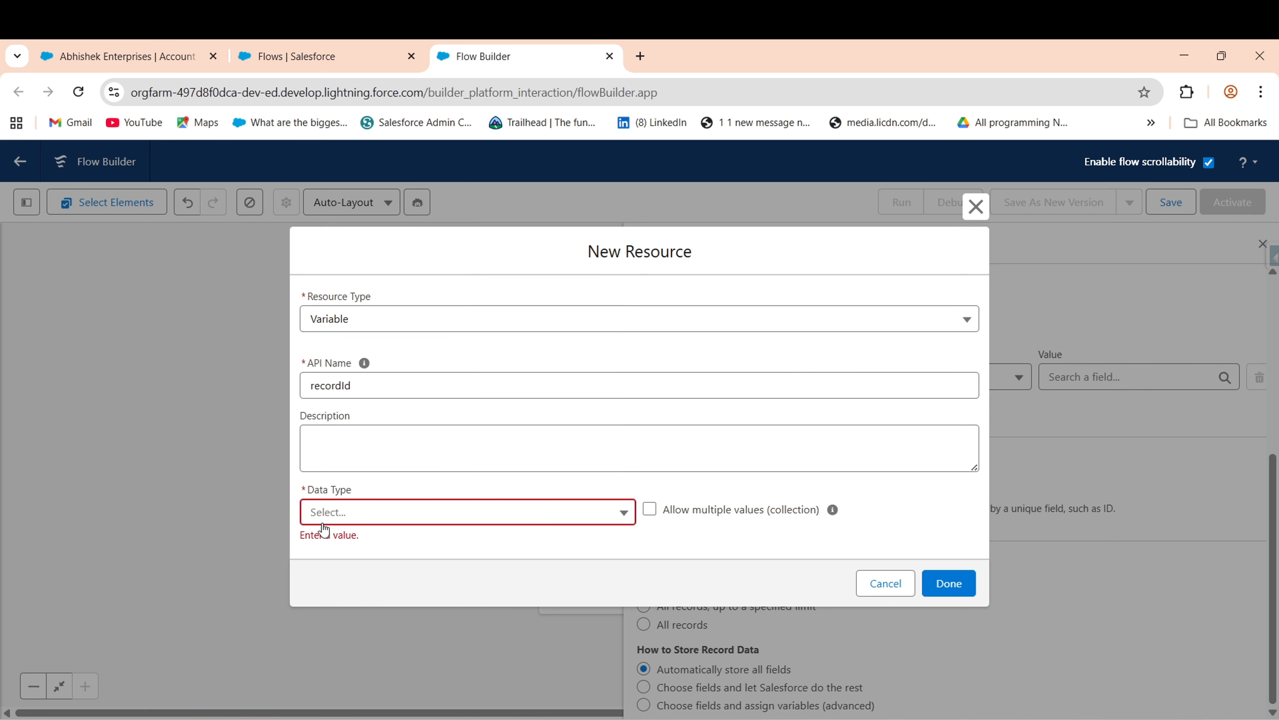
click(362, 524)
click(356, 293)
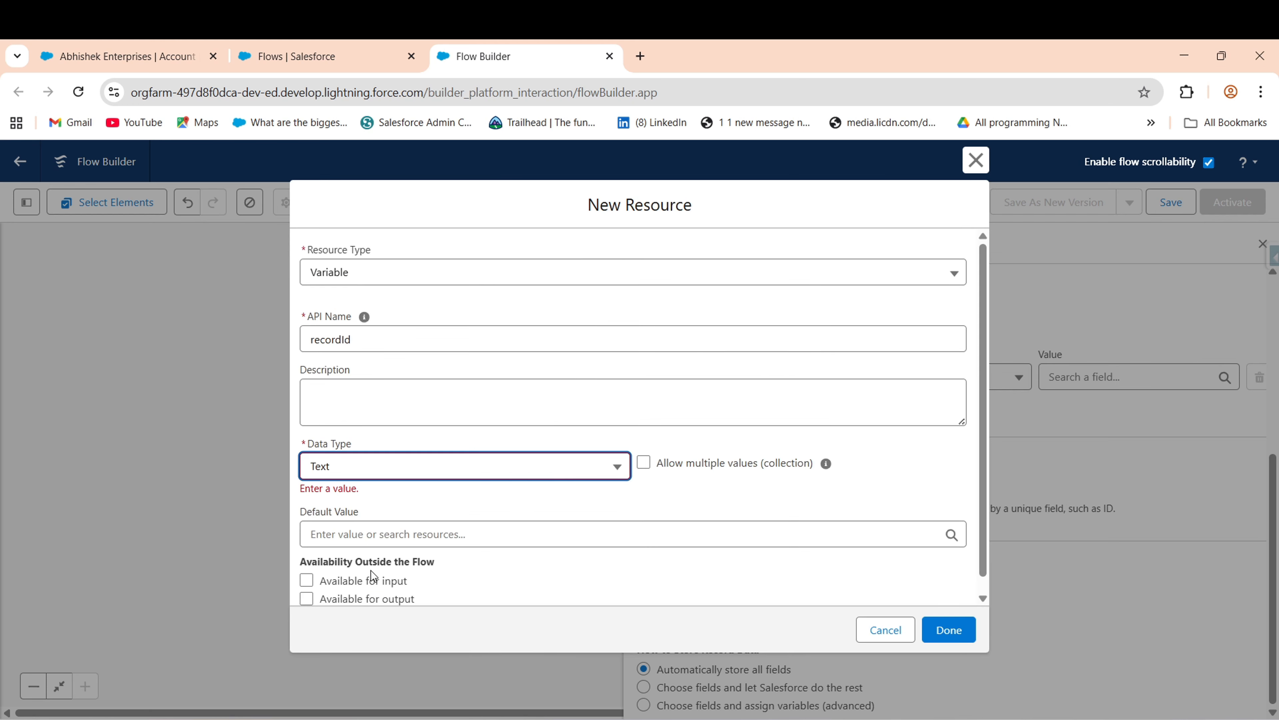
click(336, 567)
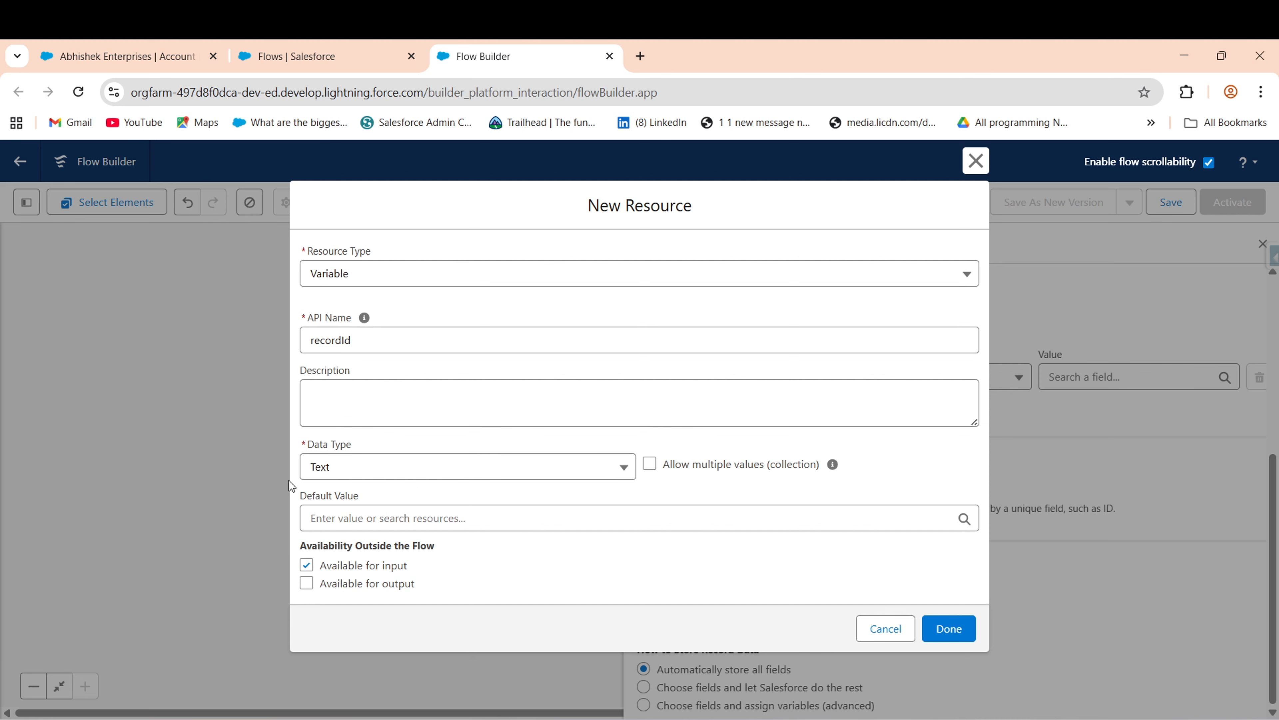
click(949, 629)
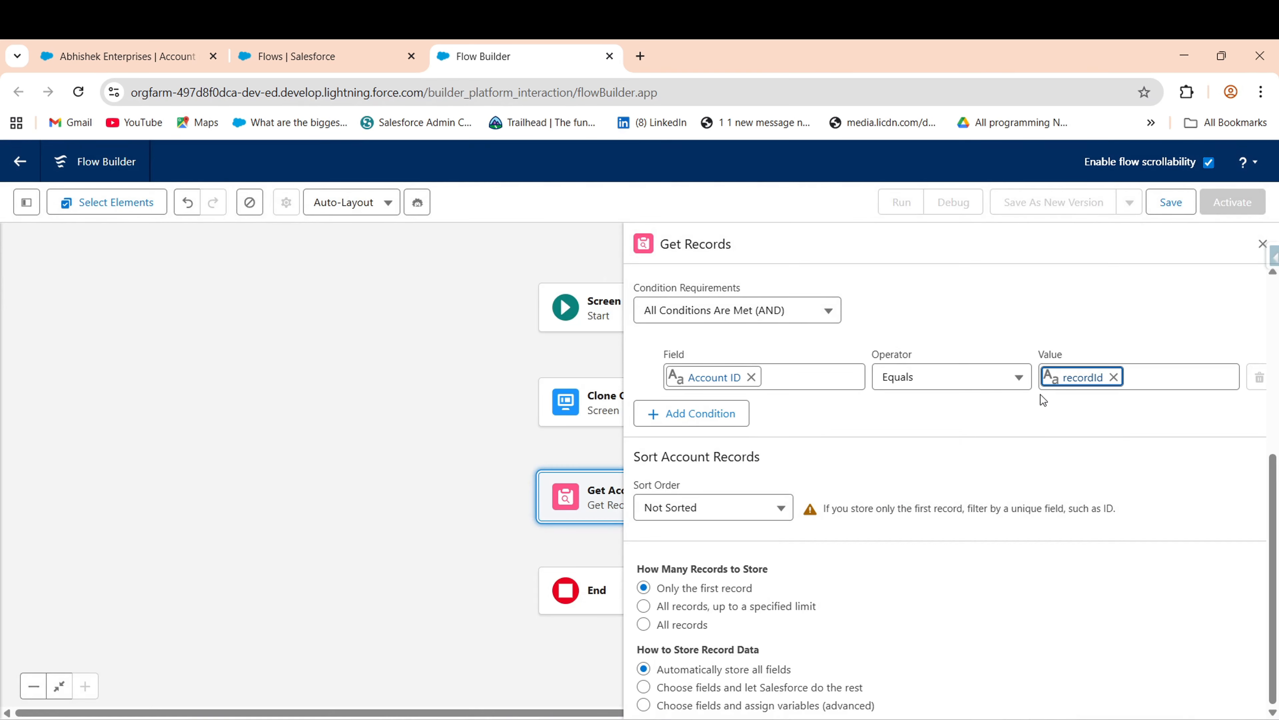
click(1105, 394)
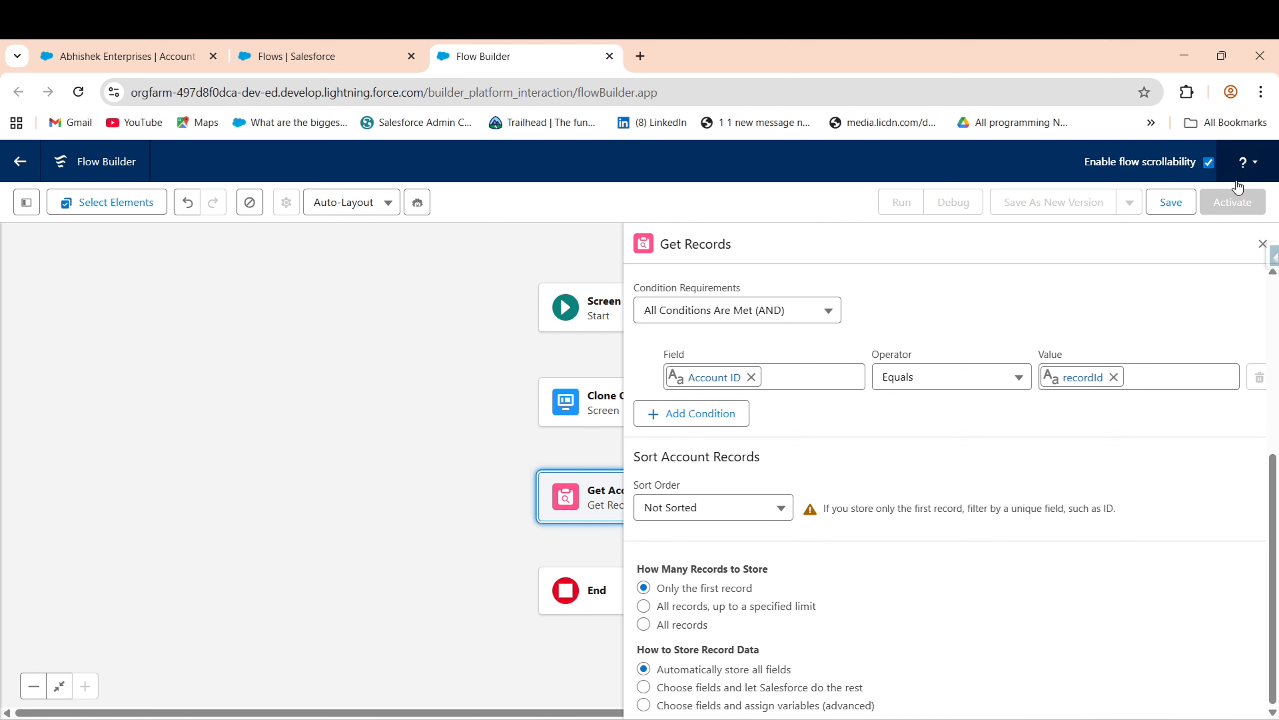
click(1262, 244)
- Add a Screen after Get Account Record labelled 'Update Account Details Before Clone', API name auto-filled
drag(978, 541, 976, 443)
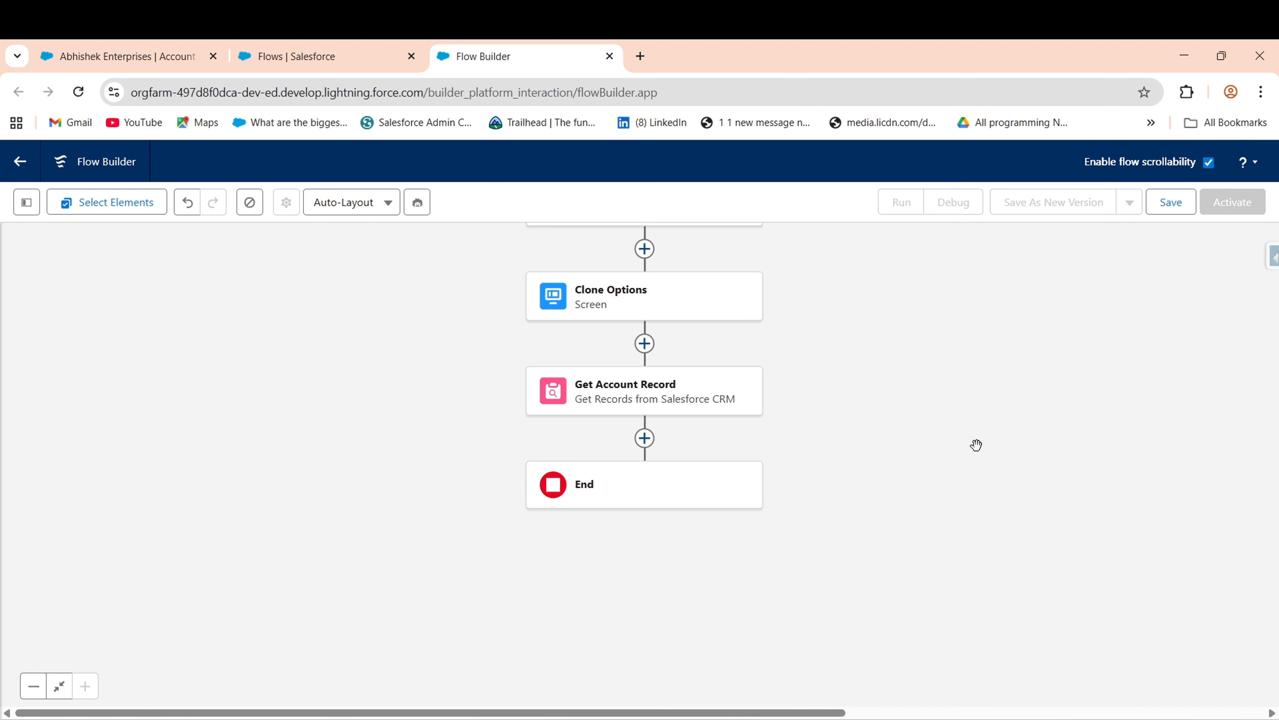
click(646, 439)
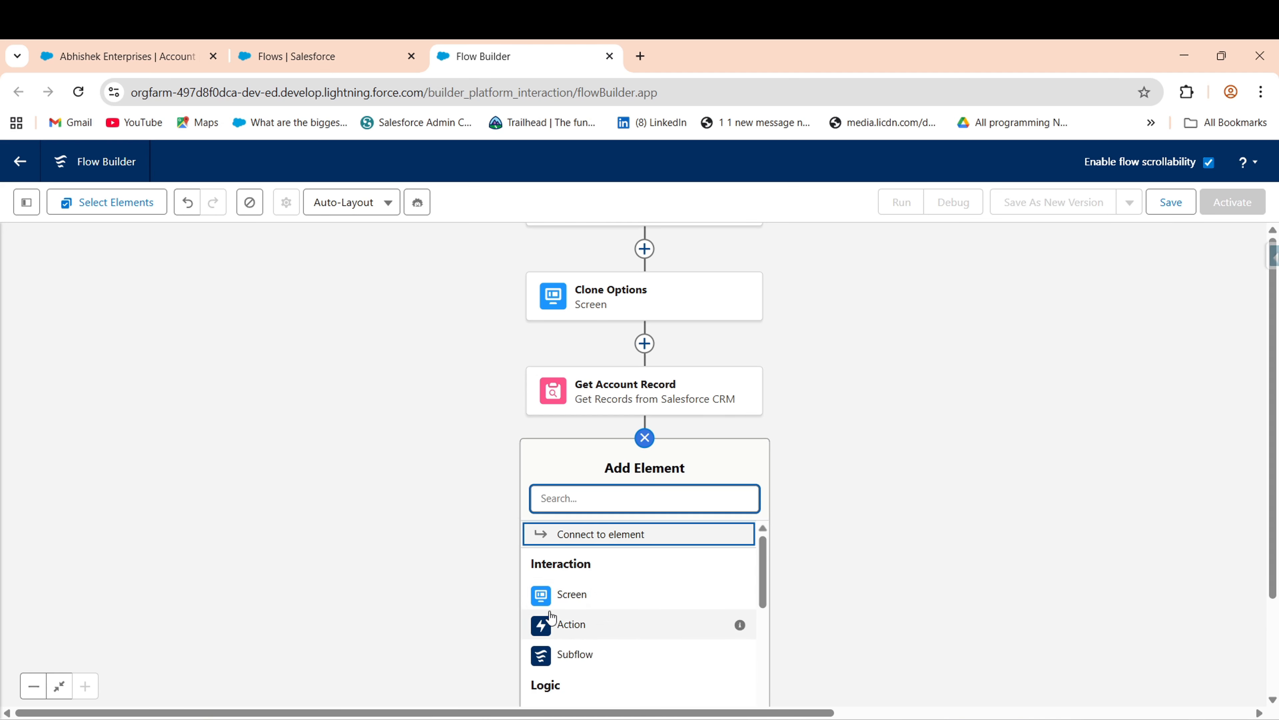
click(590, 596)
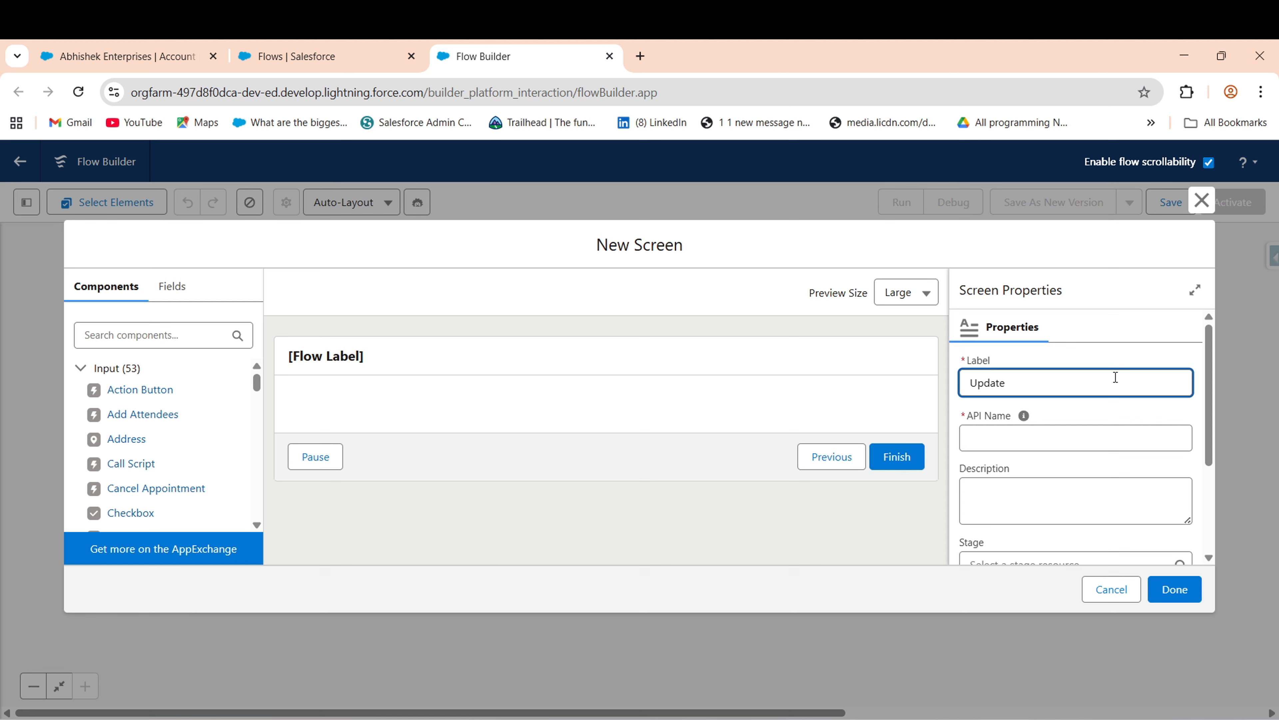
text(Update Account Dat)
text(ls)
key(BackSpace)
key(BackSpace)
key(BackSpace)
key(BackSpace)
text(ne)
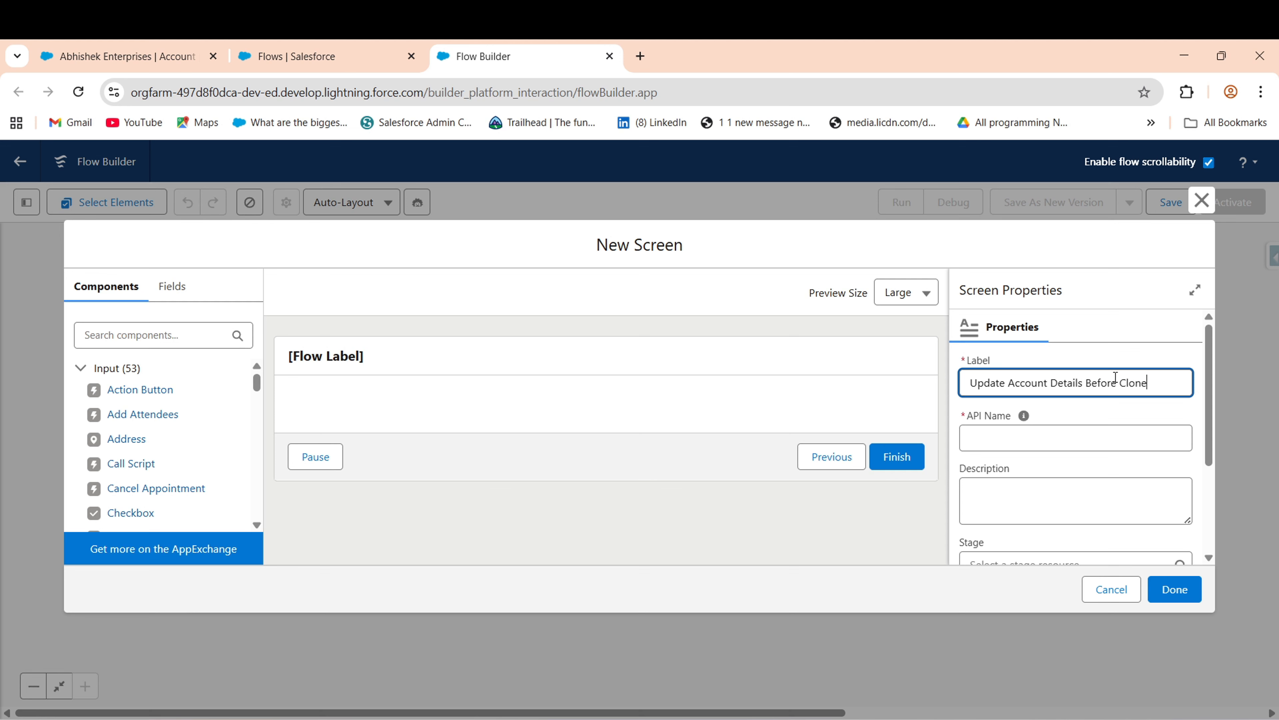
click(1125, 411)
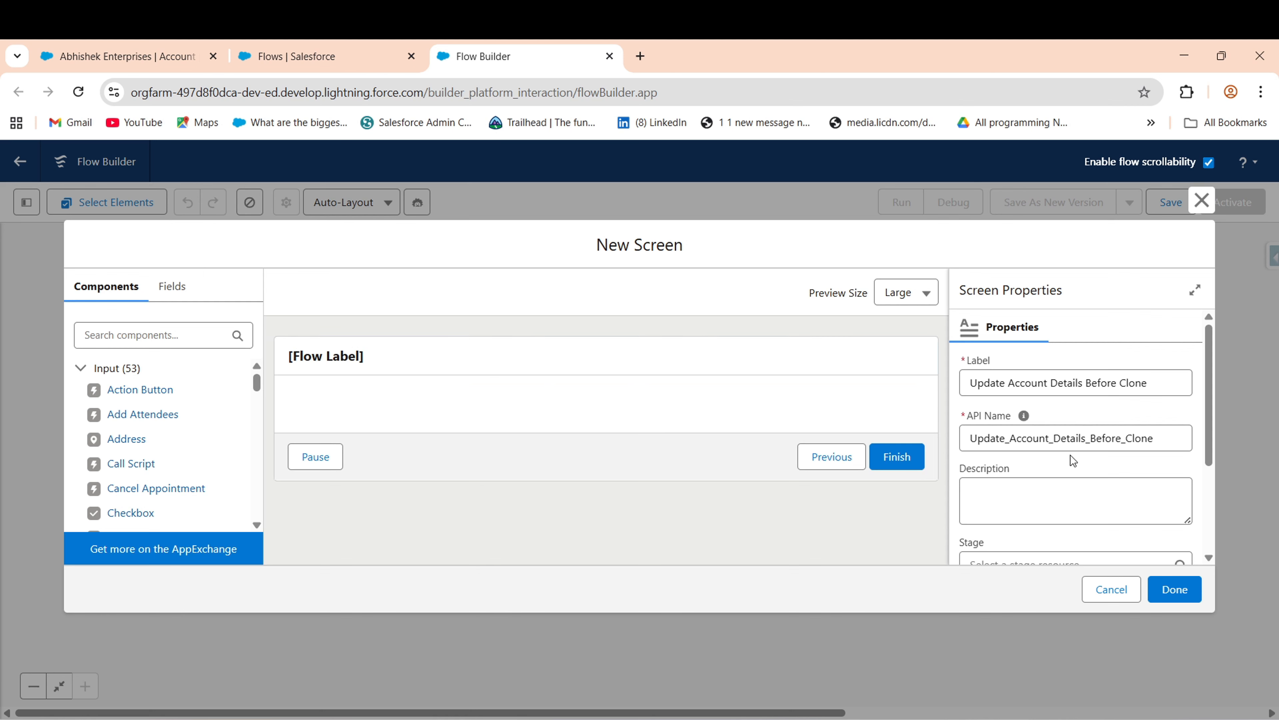
drag(1208, 428, 1209, 570)
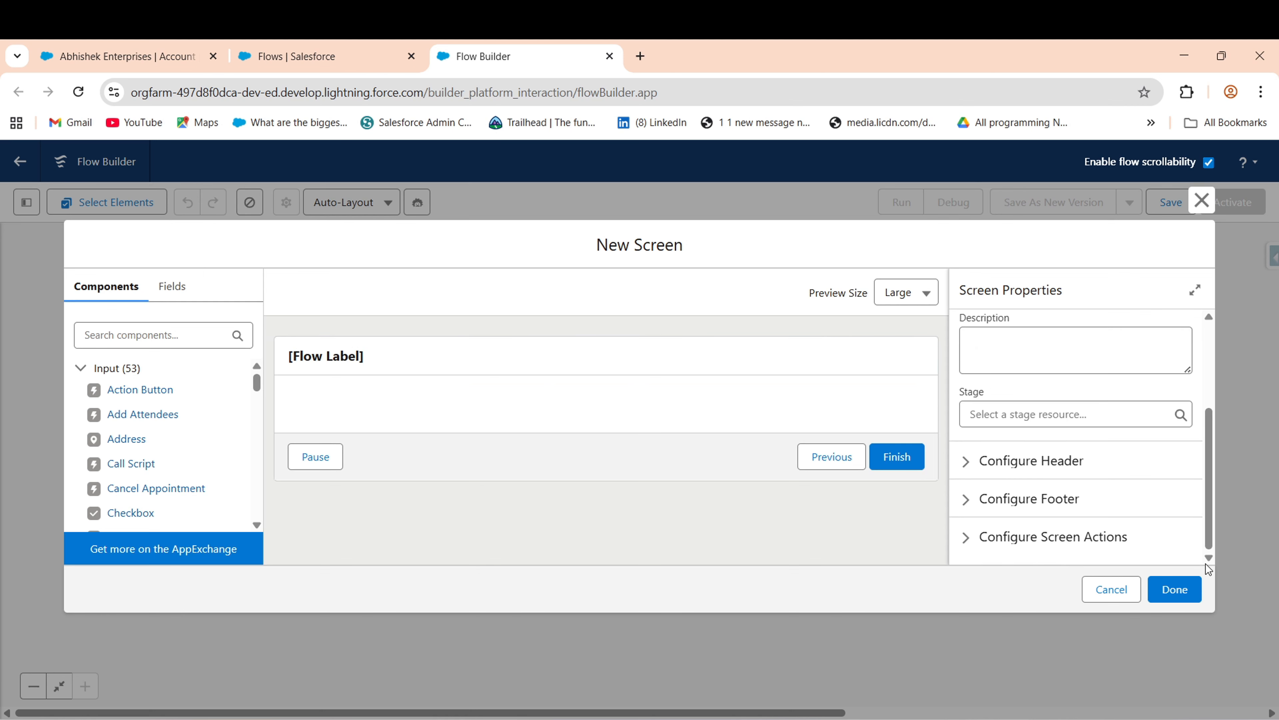
- Uncheck Show Header on the new screen and expand its Configure Footer settings
click(974, 461)
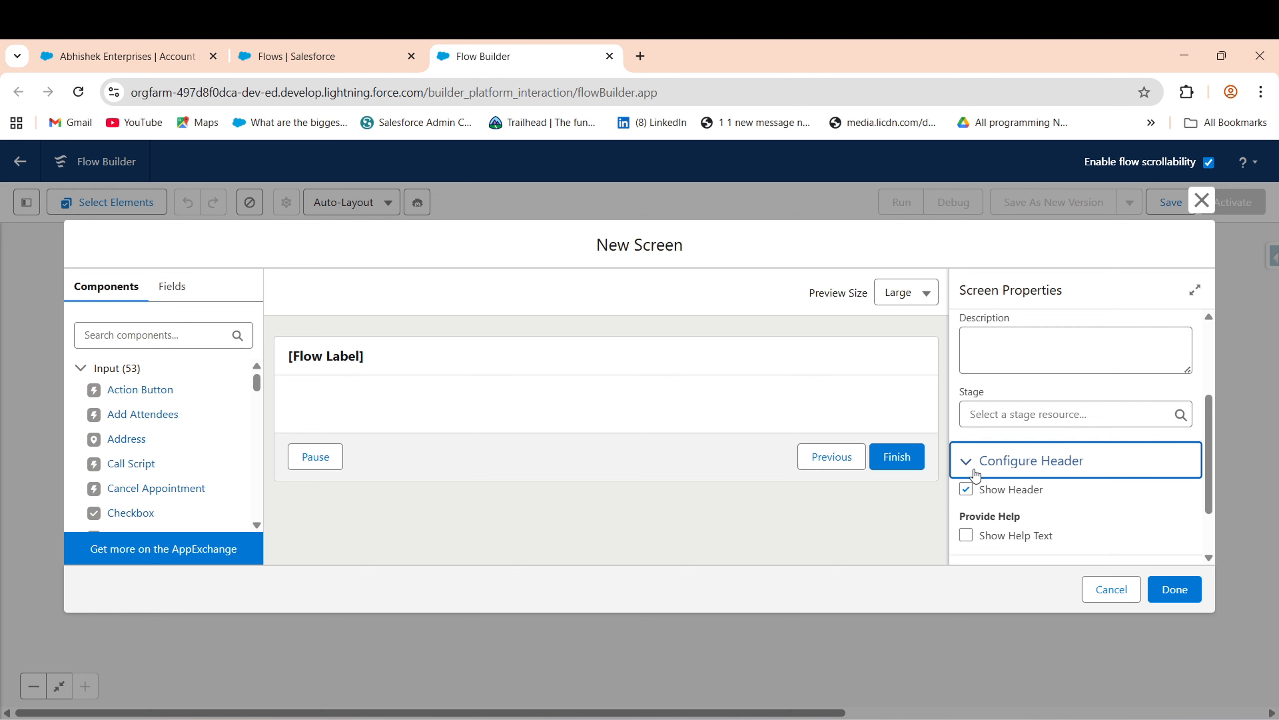
click(973, 493)
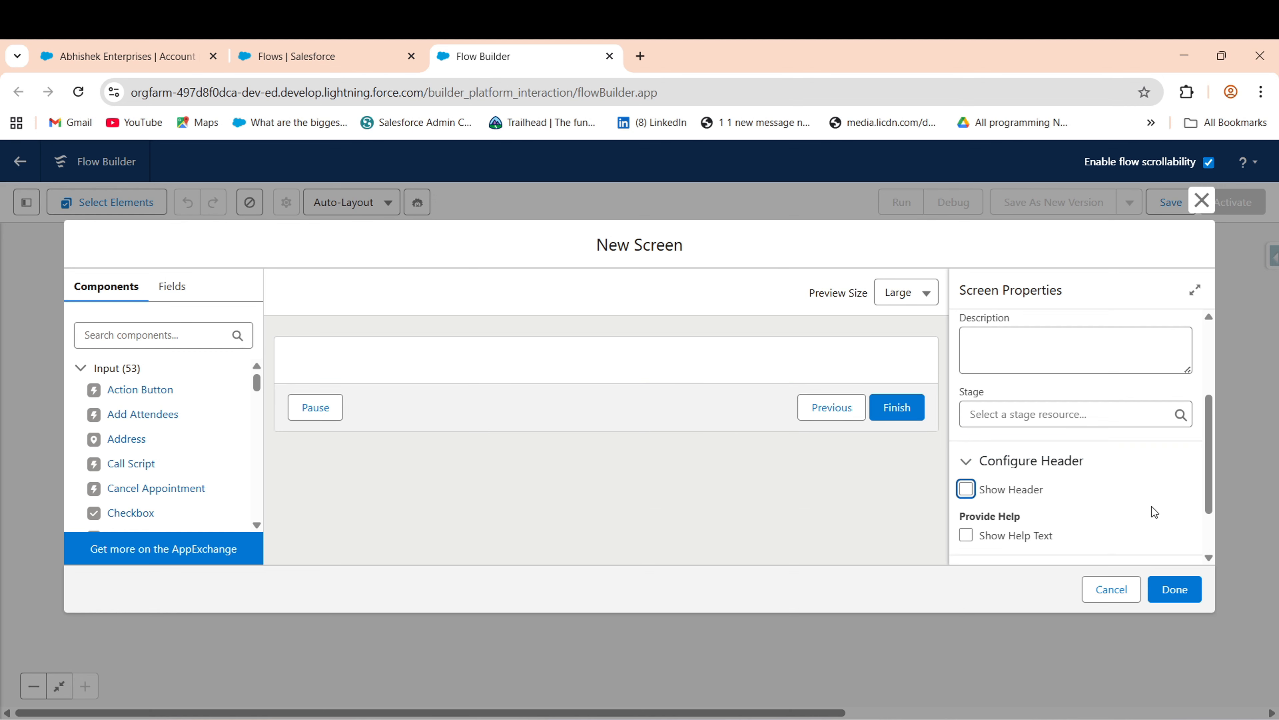
scroll(1210, 470, down, 2)
click(968, 506)
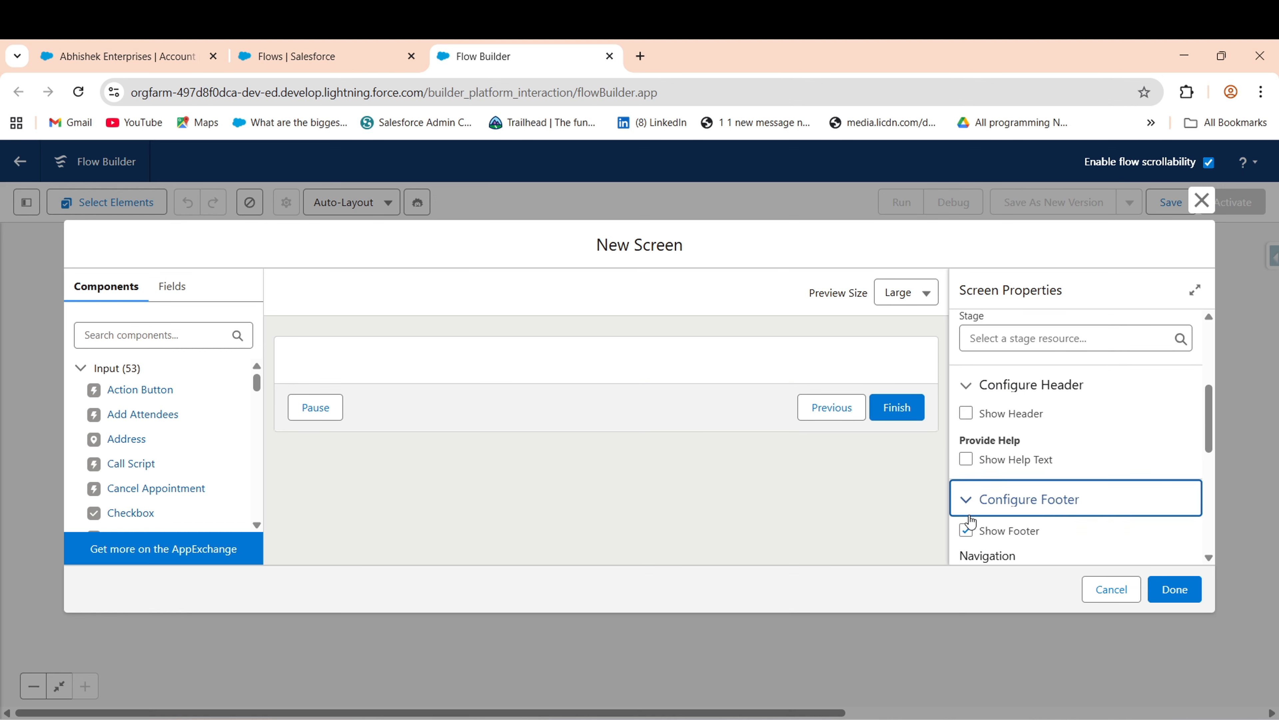
drag(1216, 425, 1214, 565)
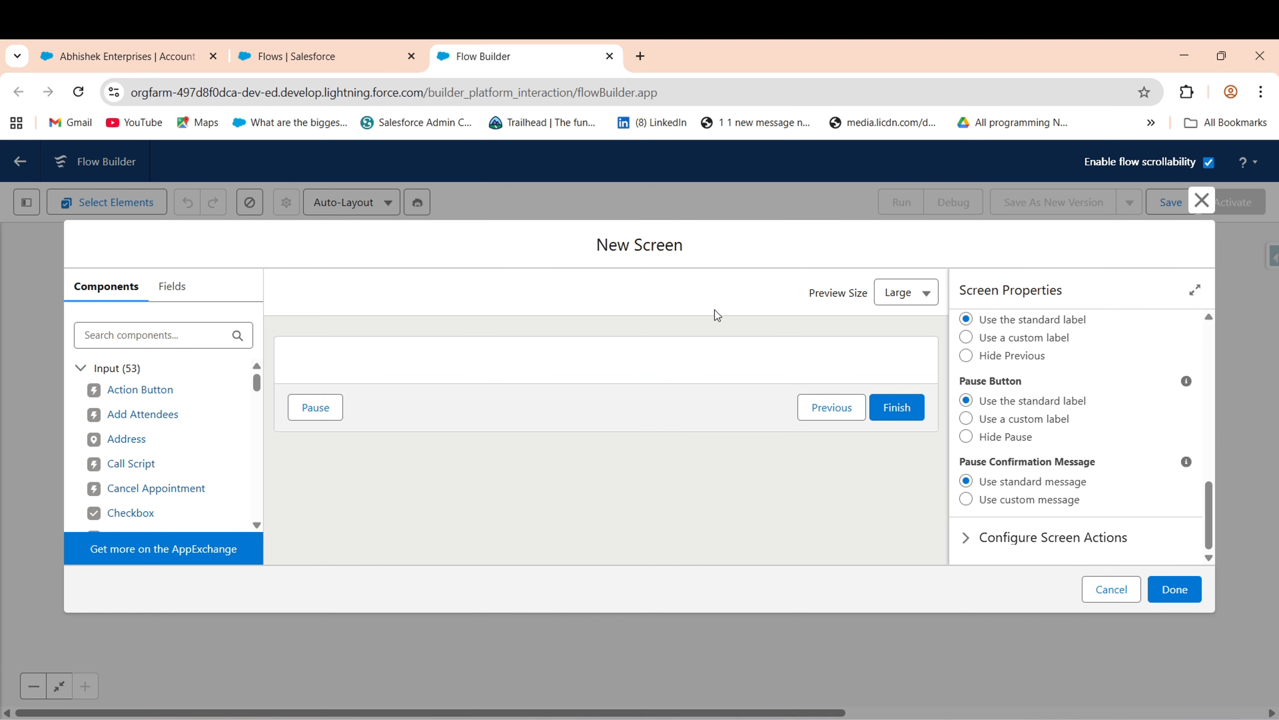
click(170, 334)
- Add a Section component to the screen, split into two half-width columns
text(sec)
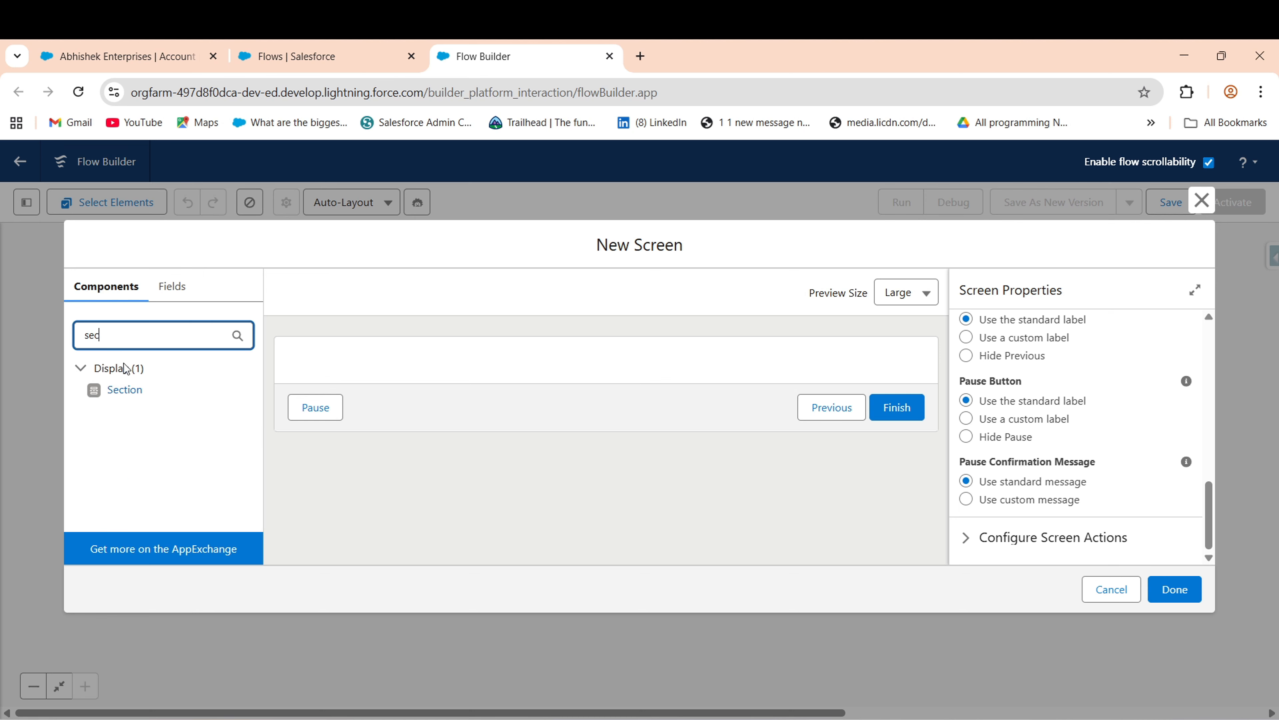
drag(114, 391, 376, 365)
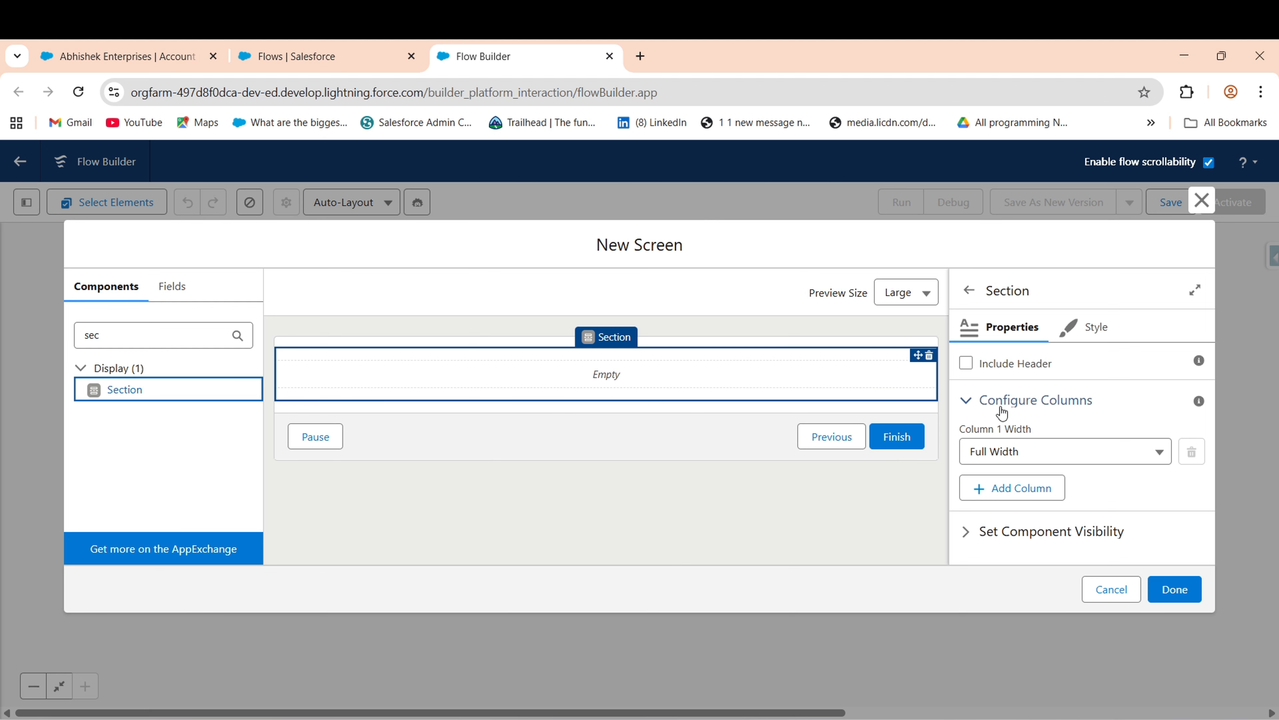
click(1024, 495)
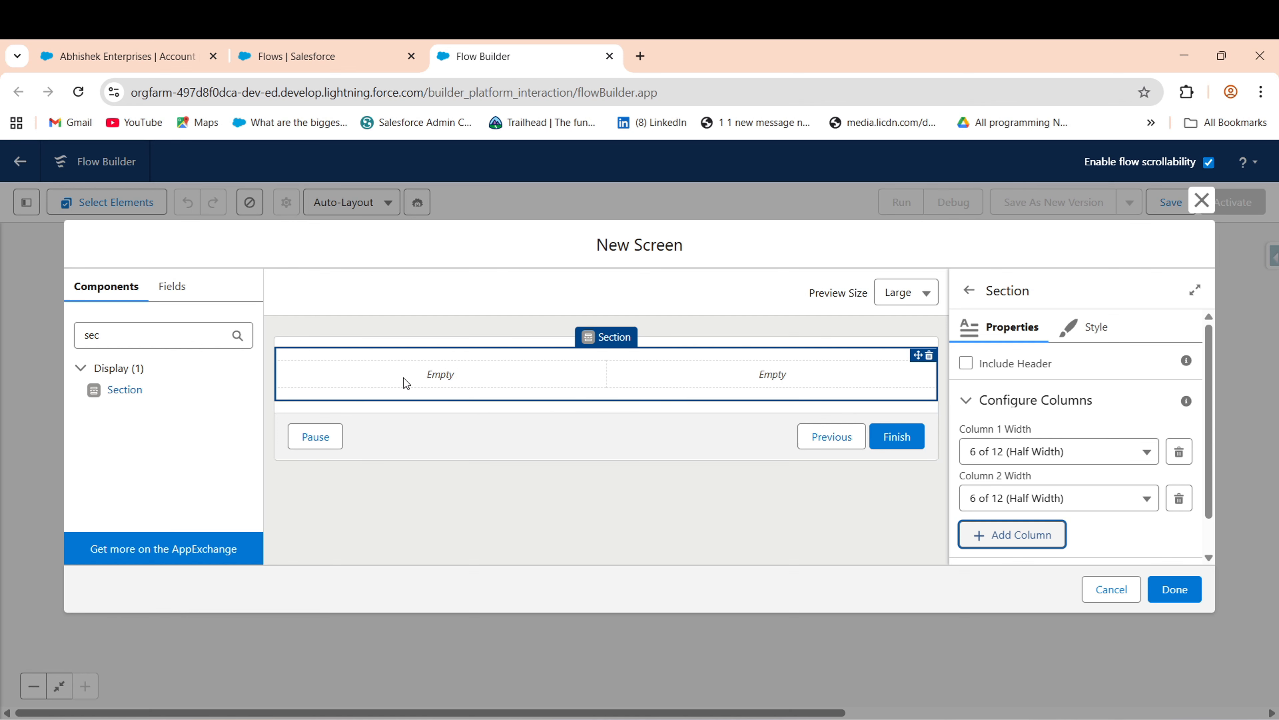
double_click(124, 337)
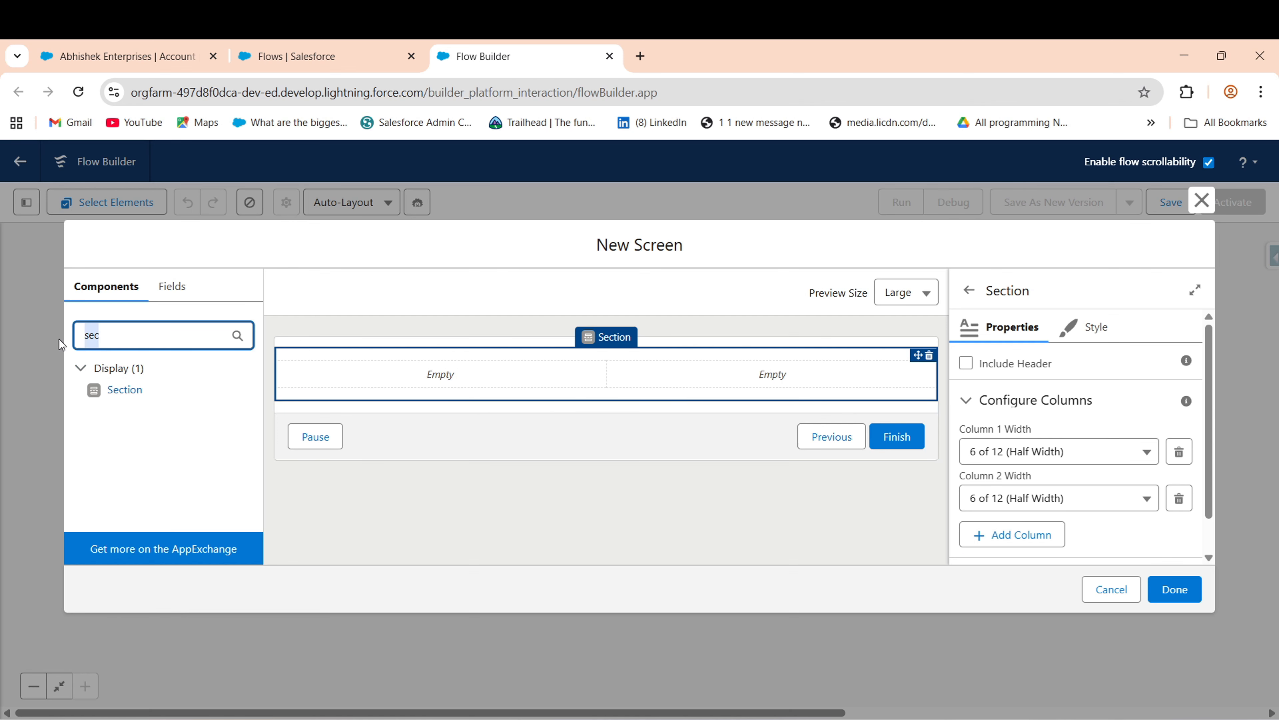
click(1203, 403)
- Turn on the section header, label it 'Account Information' with API name Account_Information
click(965, 364)
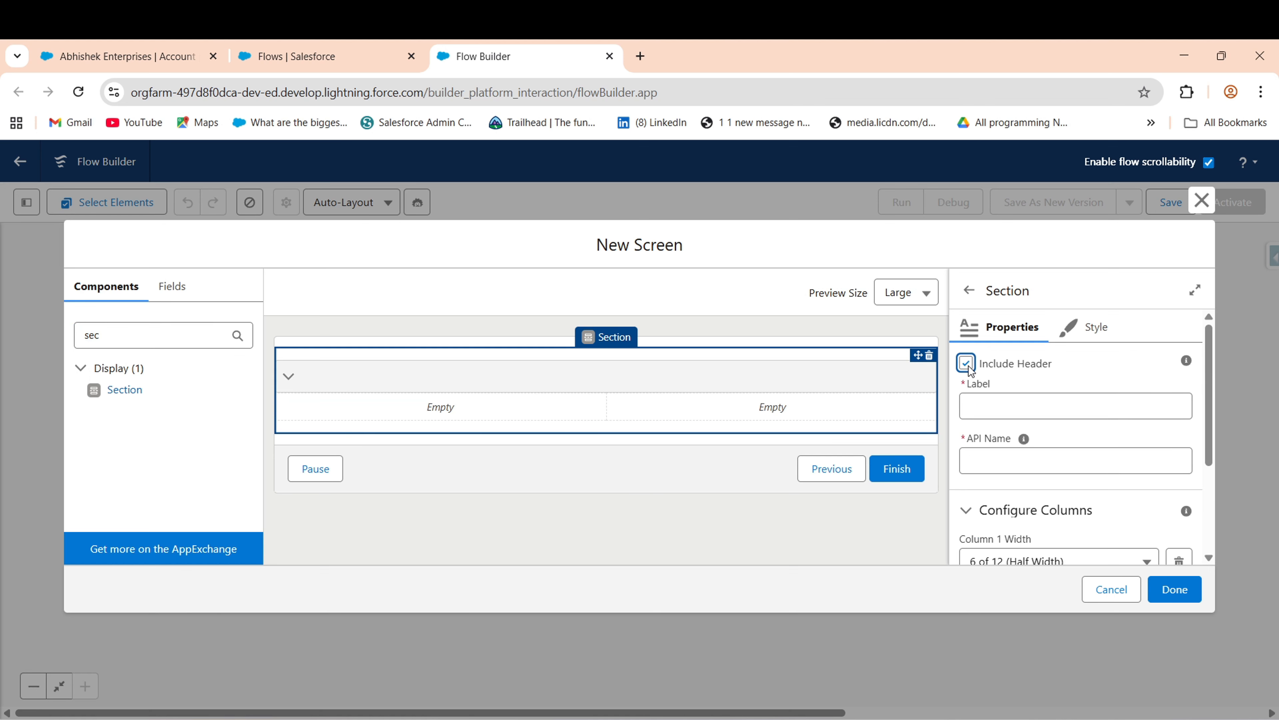
click(966, 364)
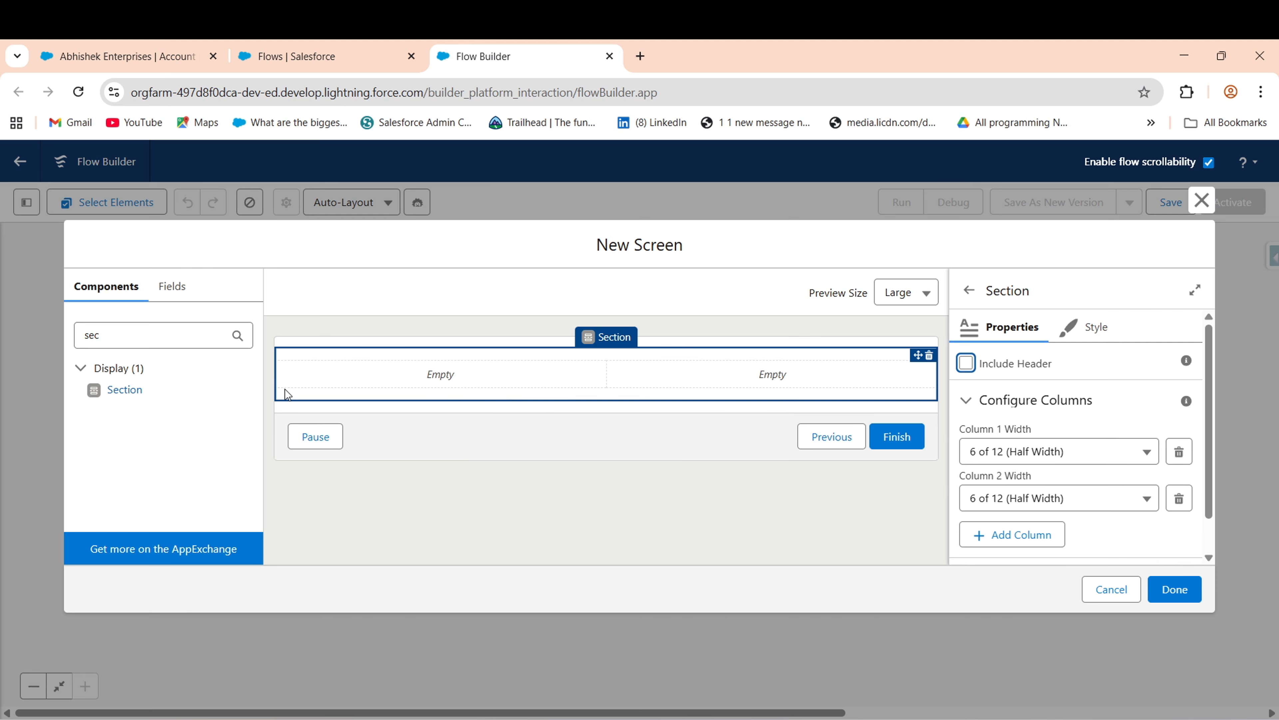
click(116, 348)
key(BackSpace)
key(BackSpace)
key(BackSpace)
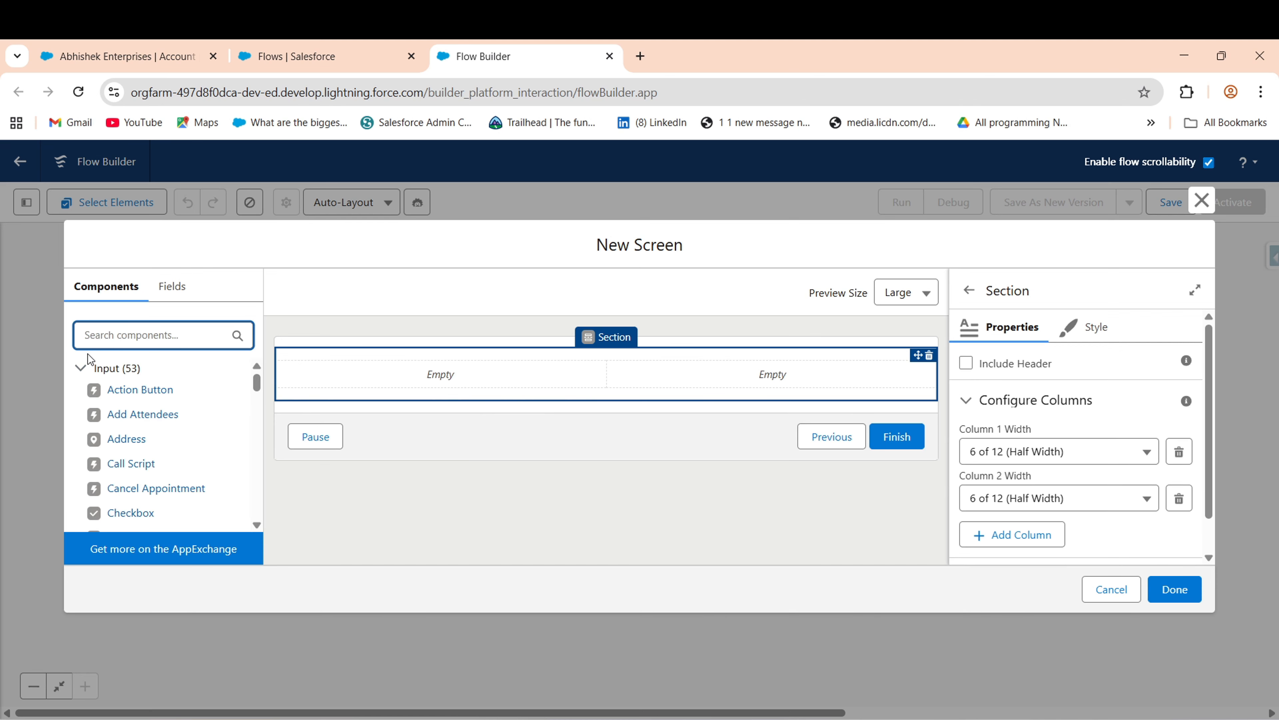
click(966, 364)
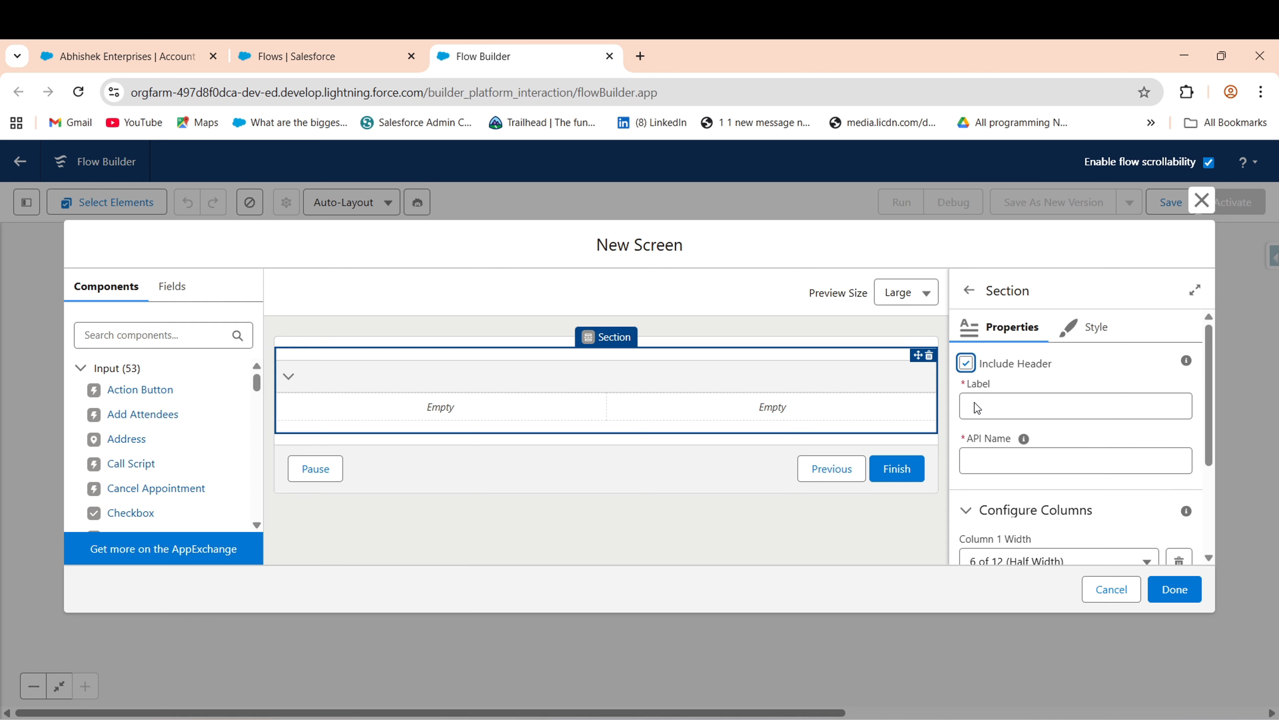
click(1054, 405)
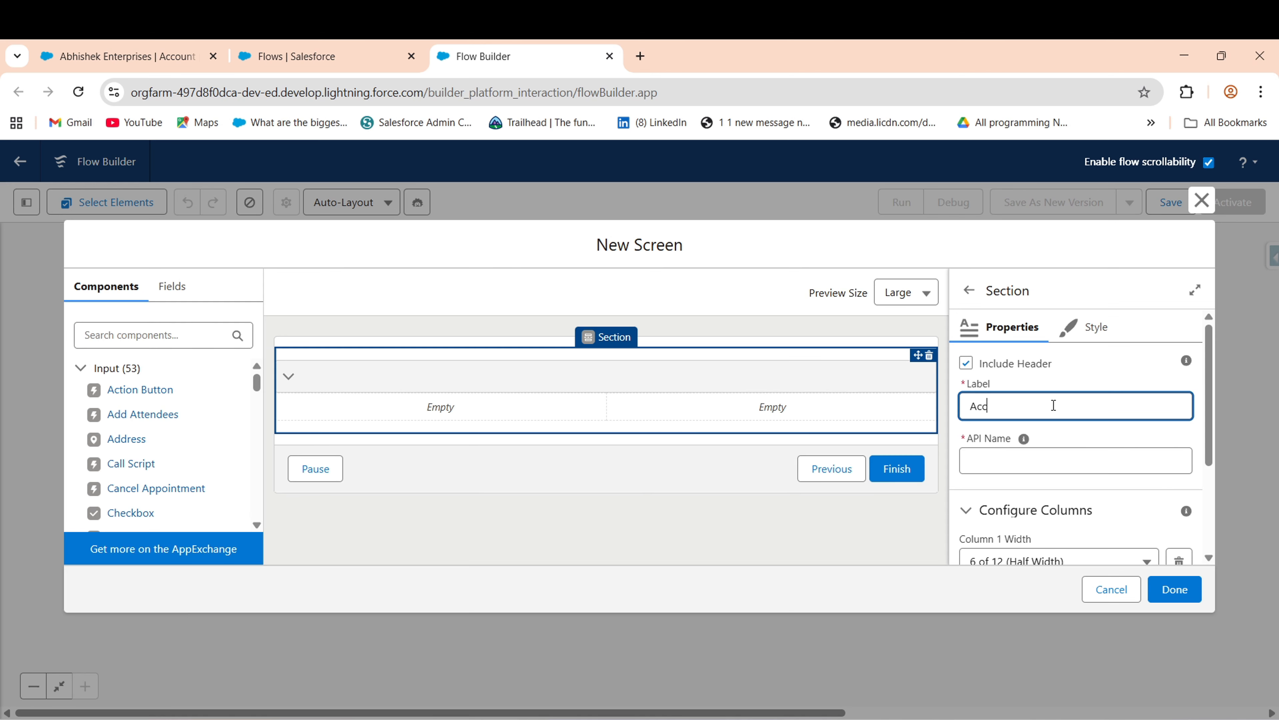
text(Account Information)
click(1015, 471)
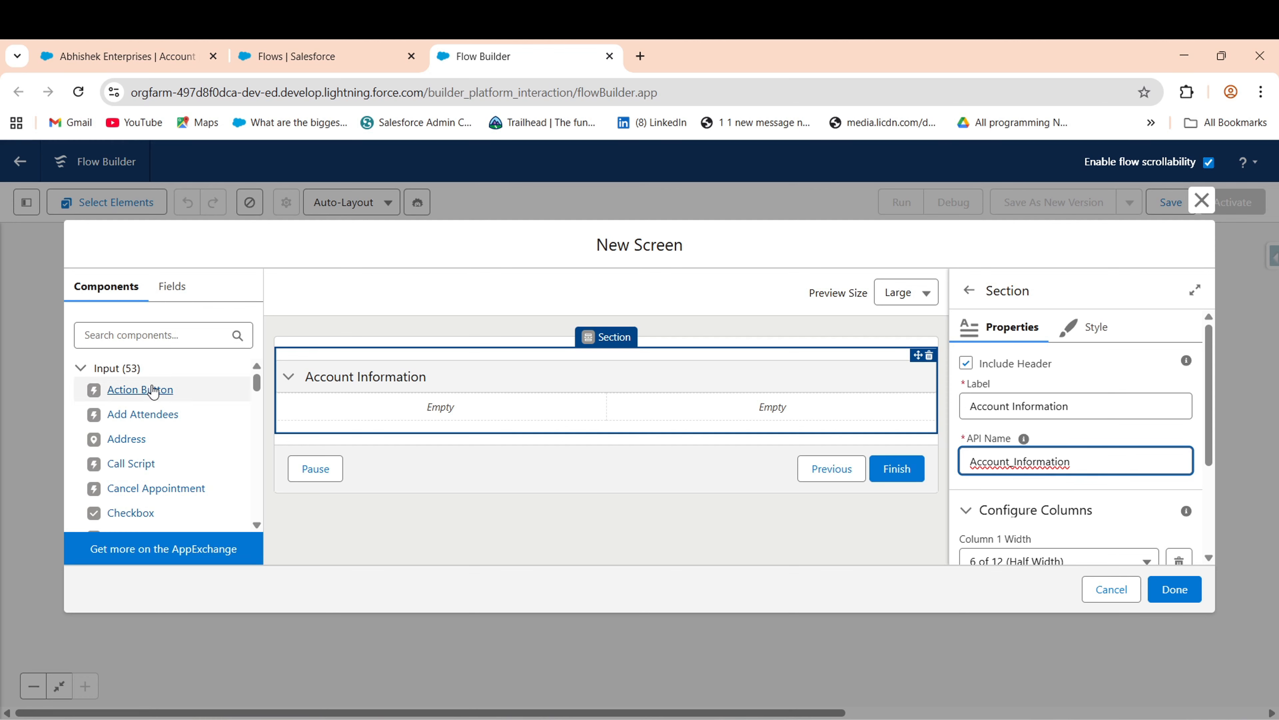
click(163, 87)
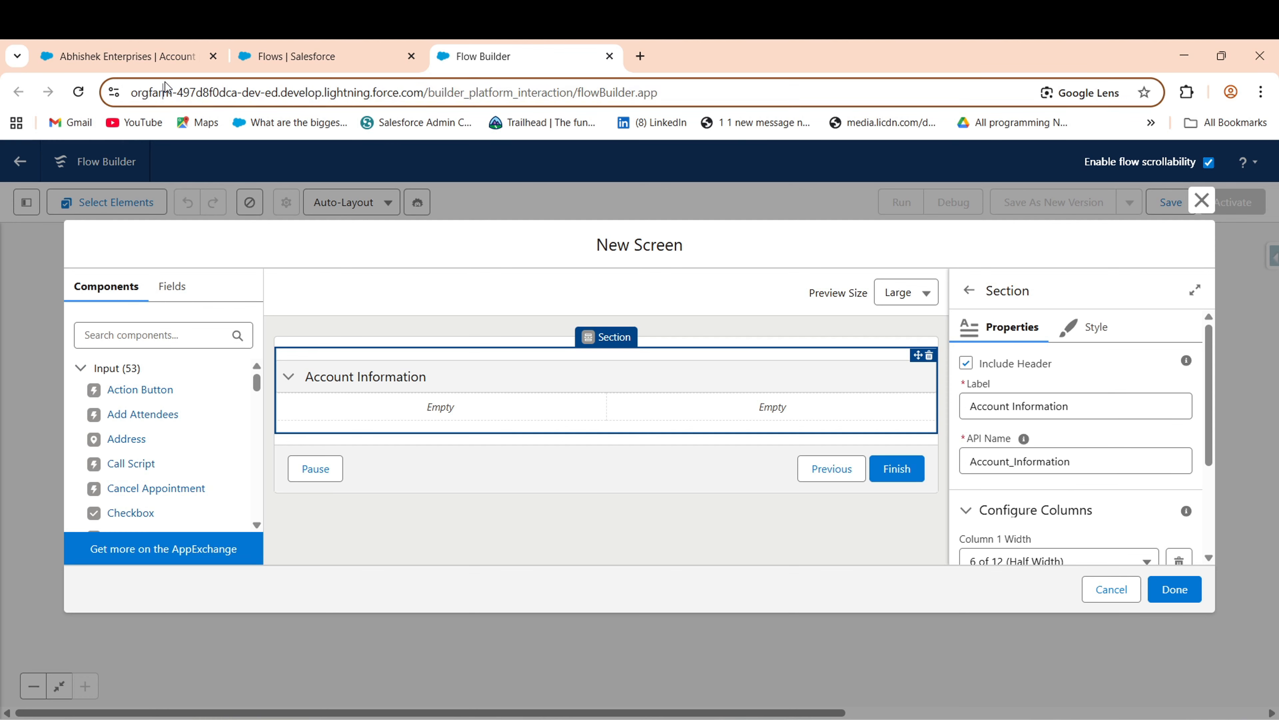
click(170, 66)
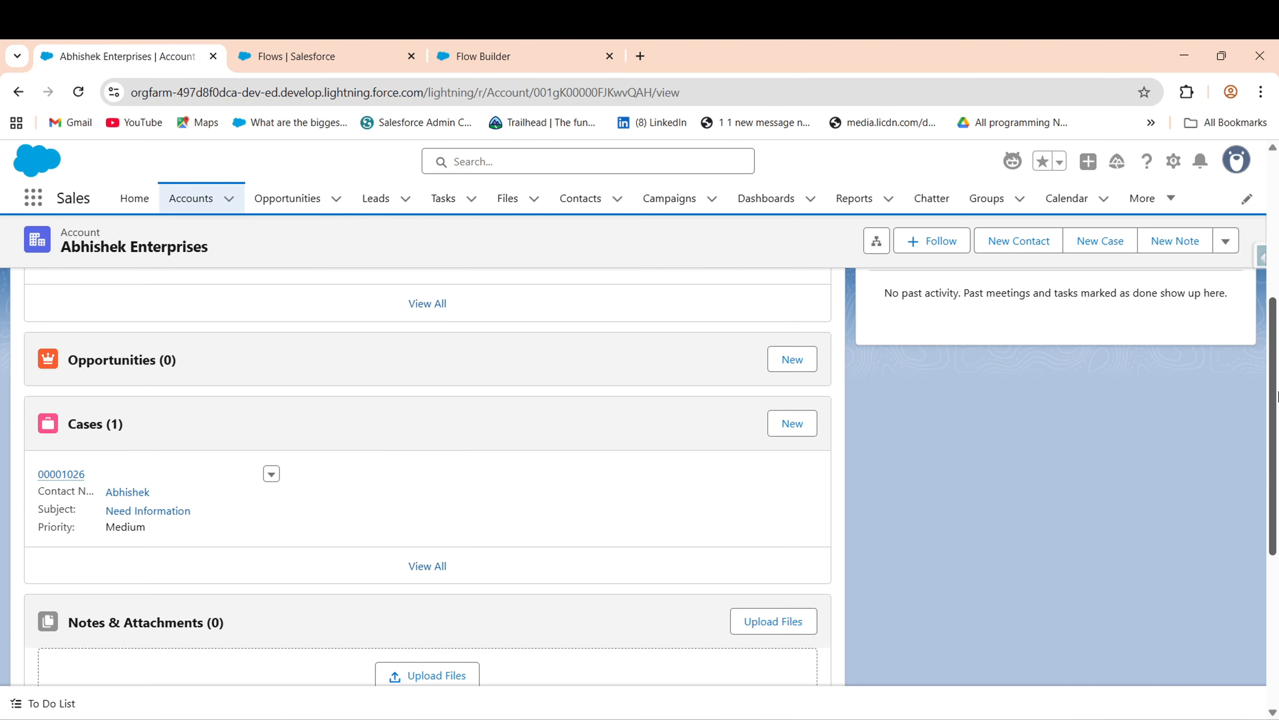
scroll(1154, 242, up, 5)
click(117, 379)
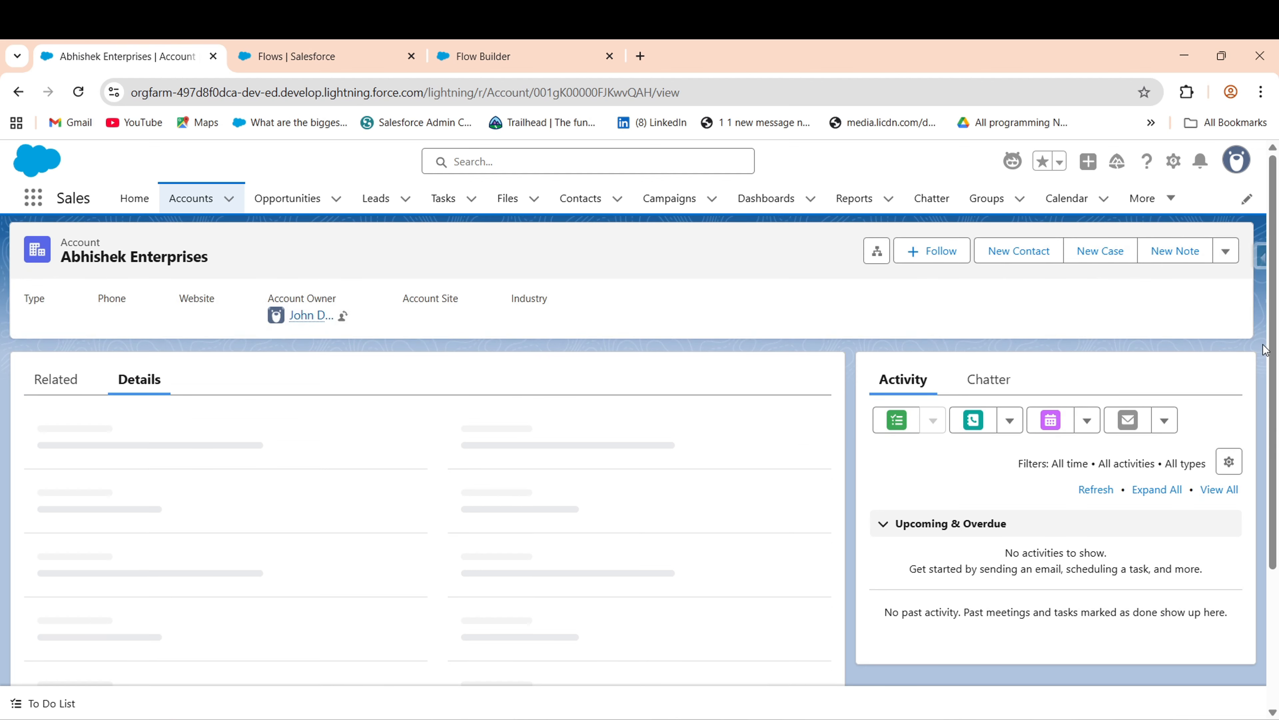
drag(1272, 345, 1272, 376)
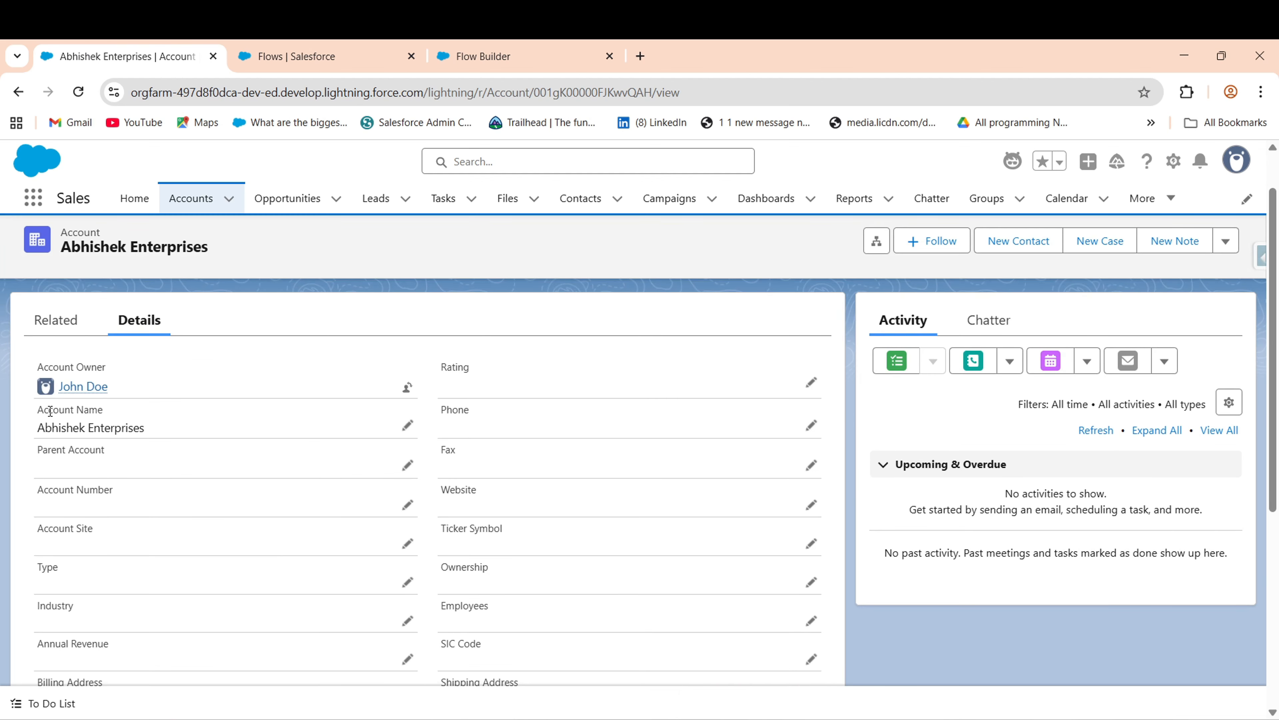
drag(38, 413, 113, 421)
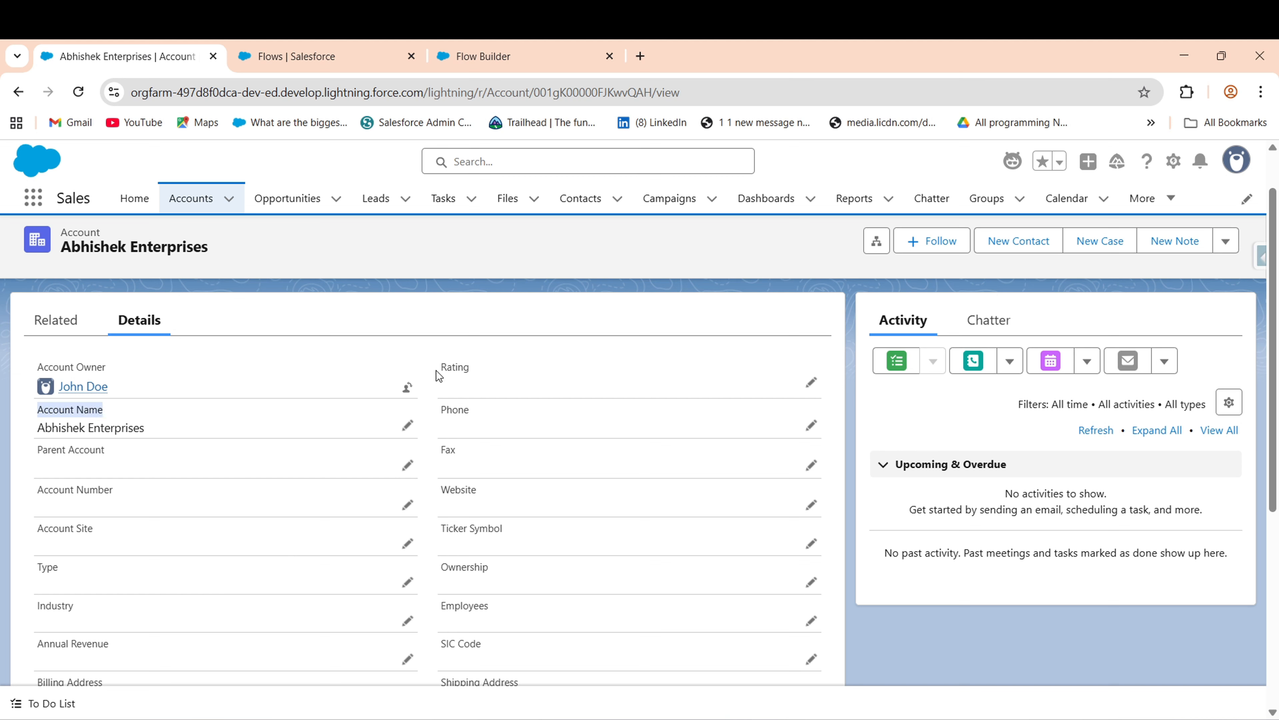
drag(438, 376, 474, 364)
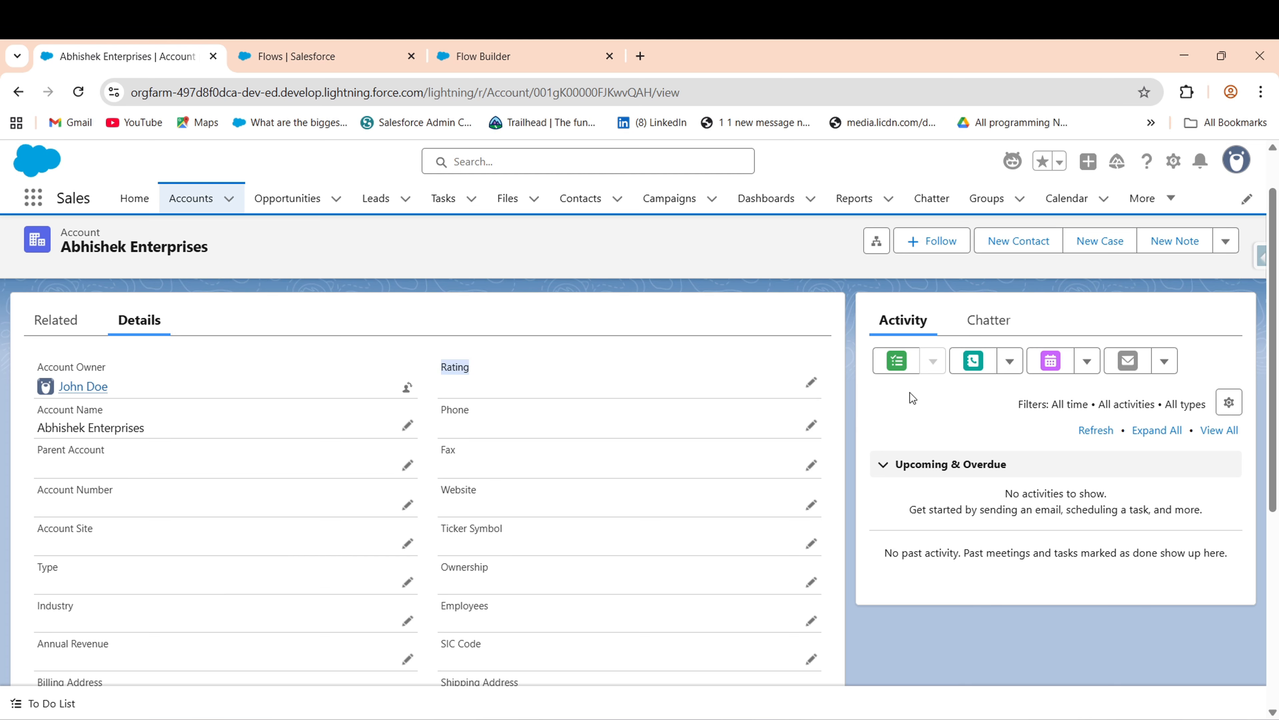
drag(1273, 308, 1274, 152)
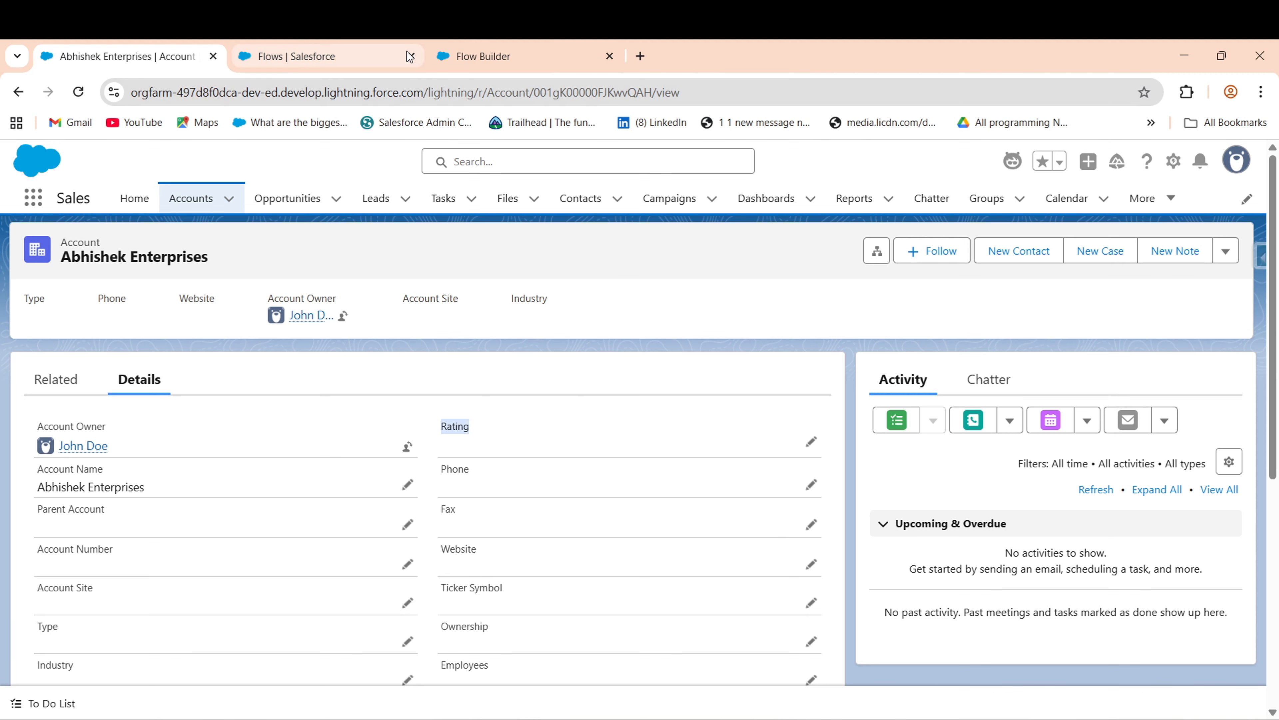
click(474, 57)
- Place a required Text input labelled 'Account Name' in the section's left column
click(146, 334)
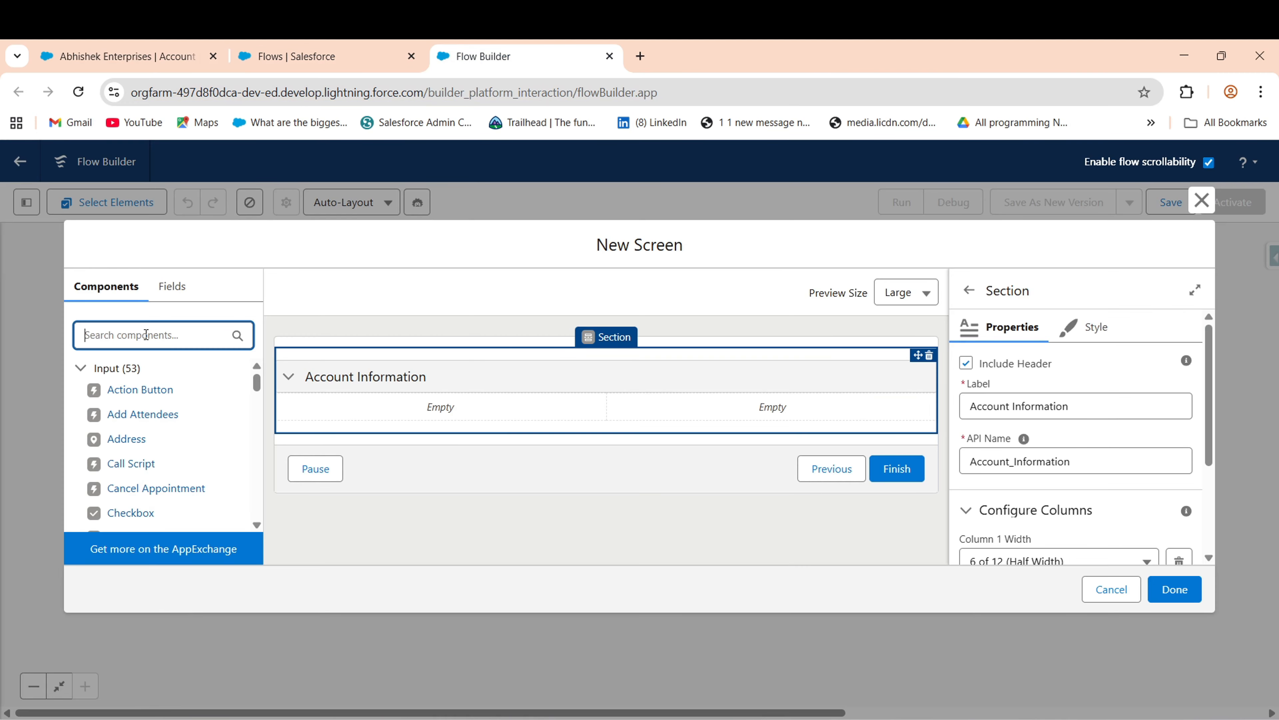
text(tex)
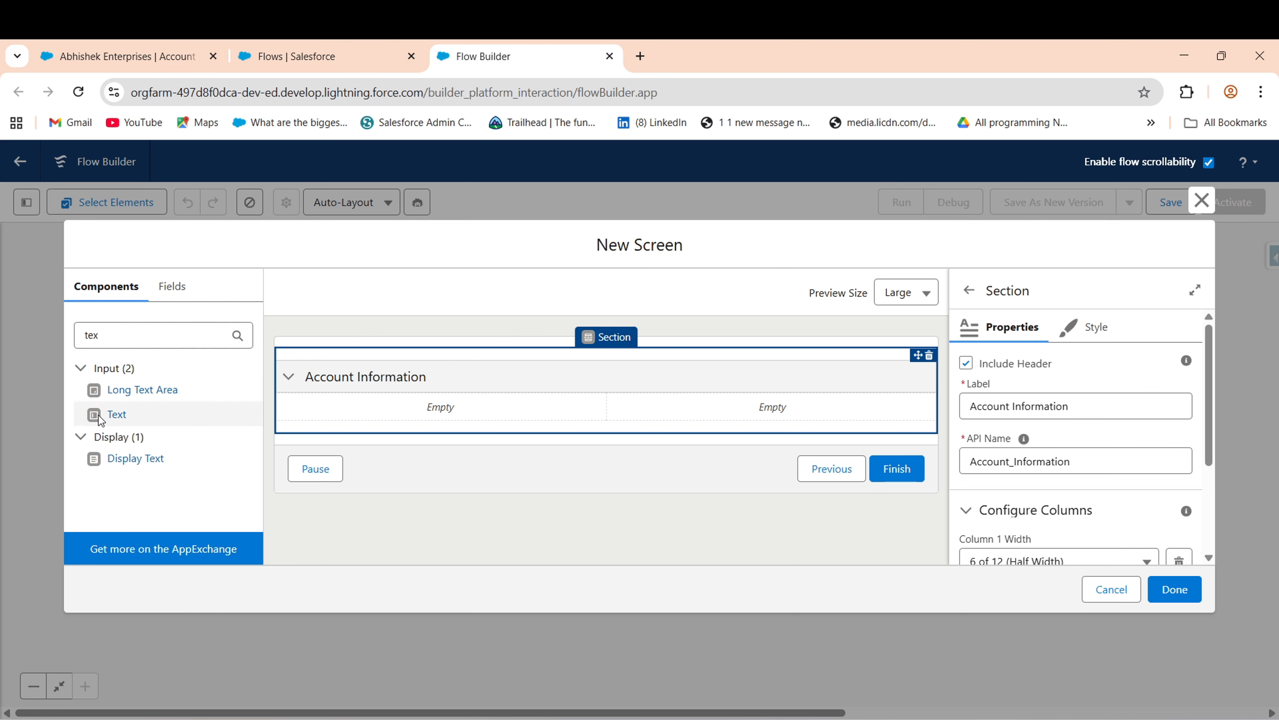
drag(100, 421, 337, 406)
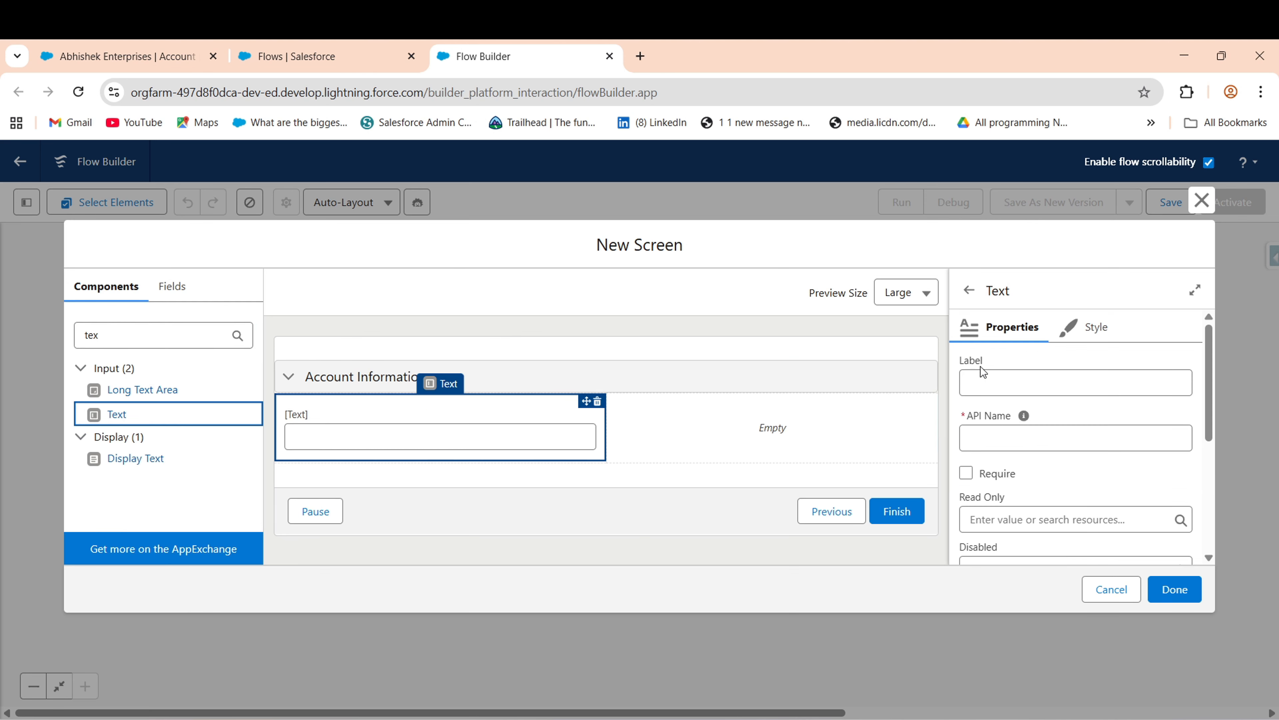
click(1017, 386)
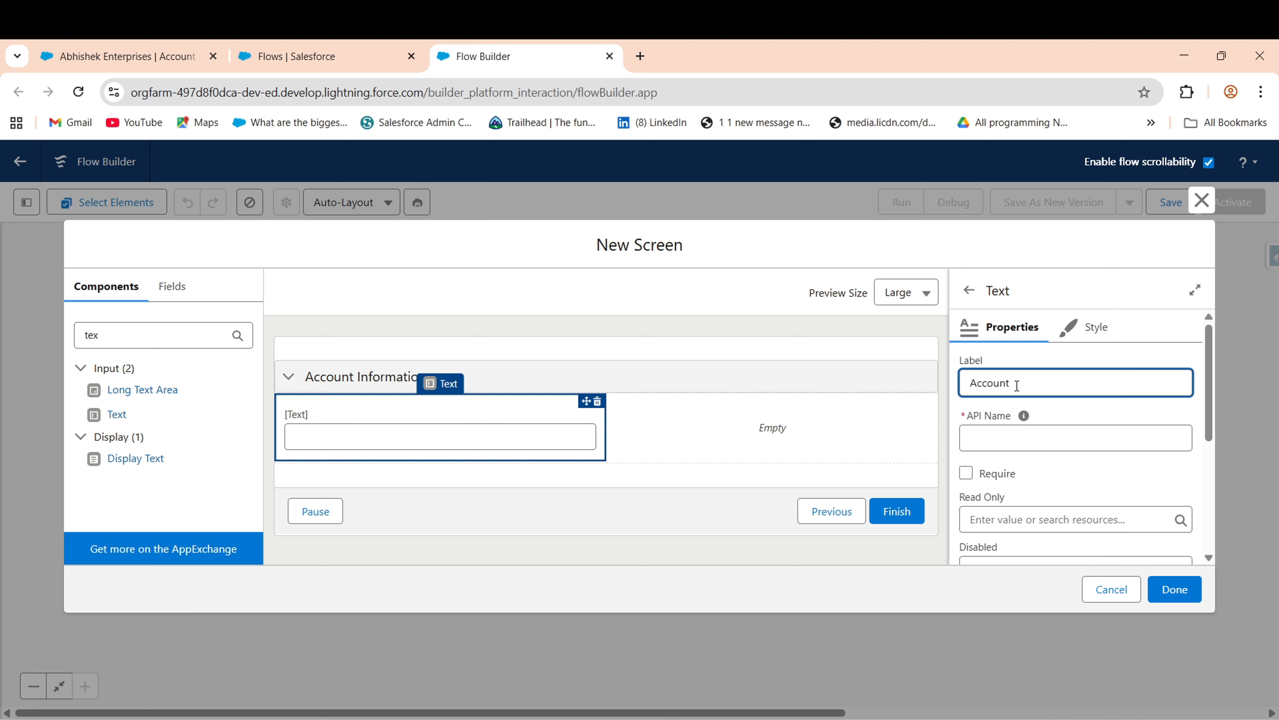
text(nt Name)
click(966, 473)
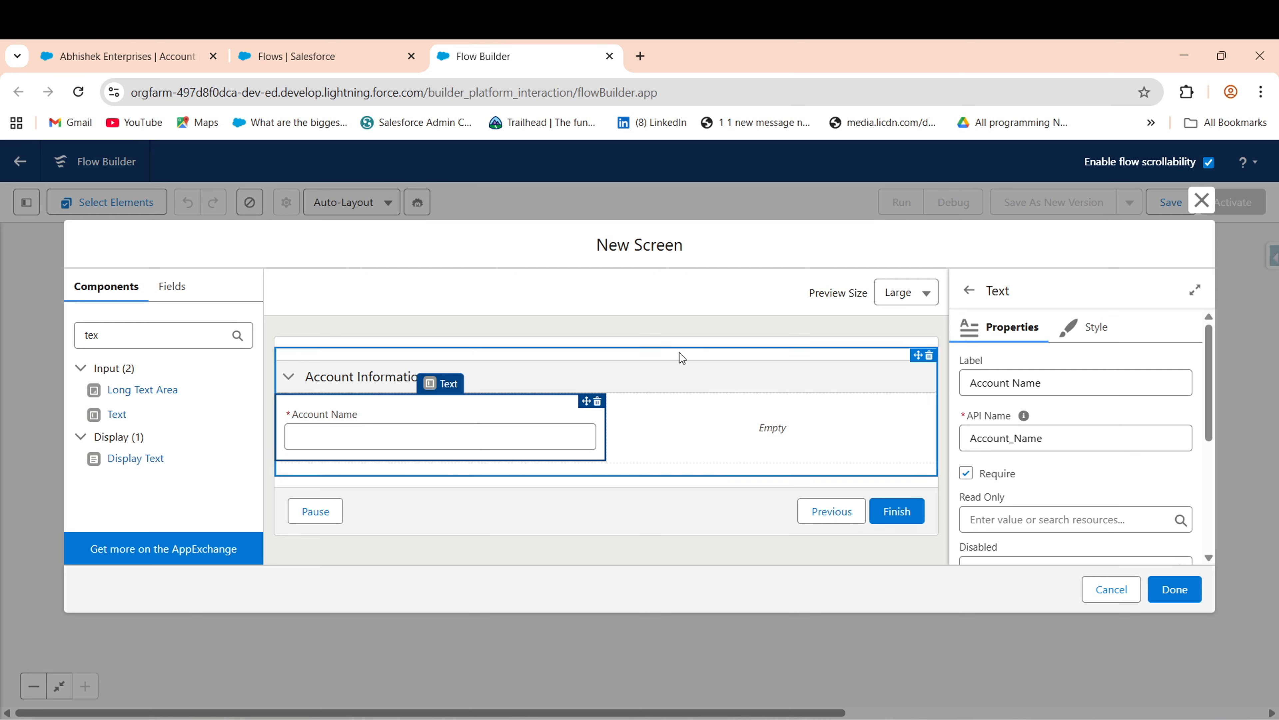
drag(1211, 378, 1219, 478)
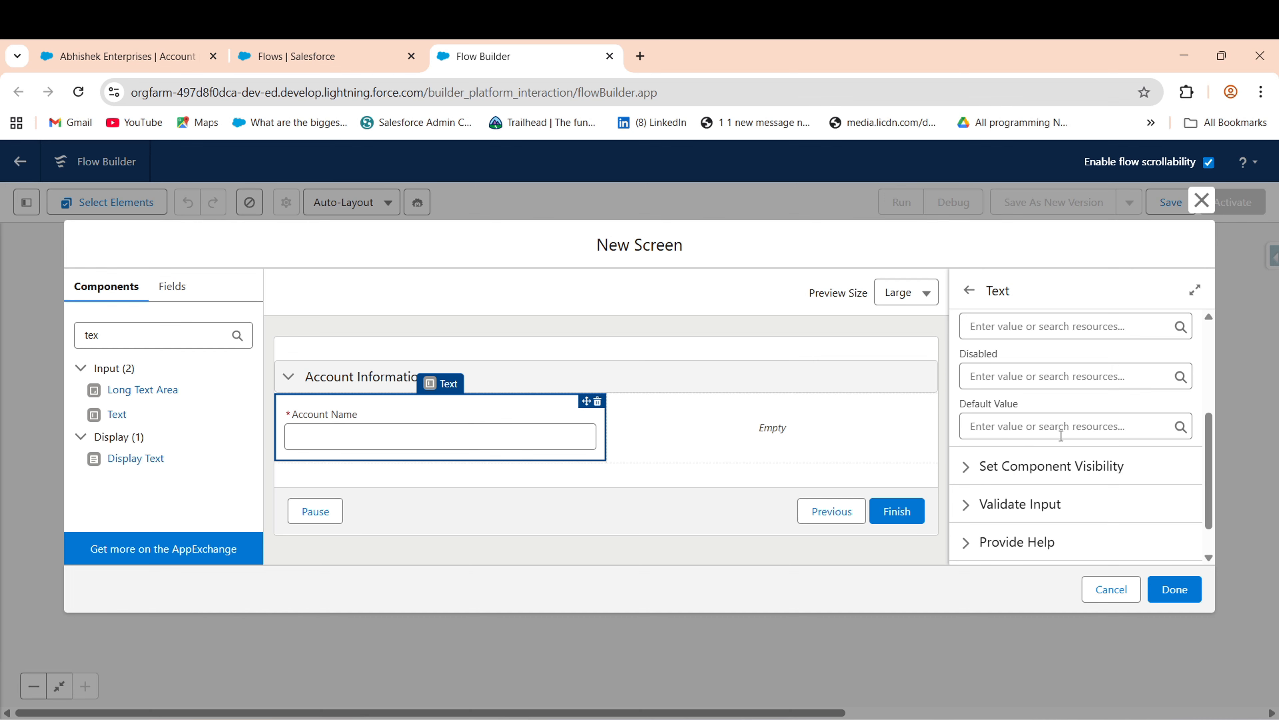
- Clone the Burlington Textiles Weaving Cloning Oppotunity with Related, including Opportunity Product, then return to Flow Builder
click(303, 56)
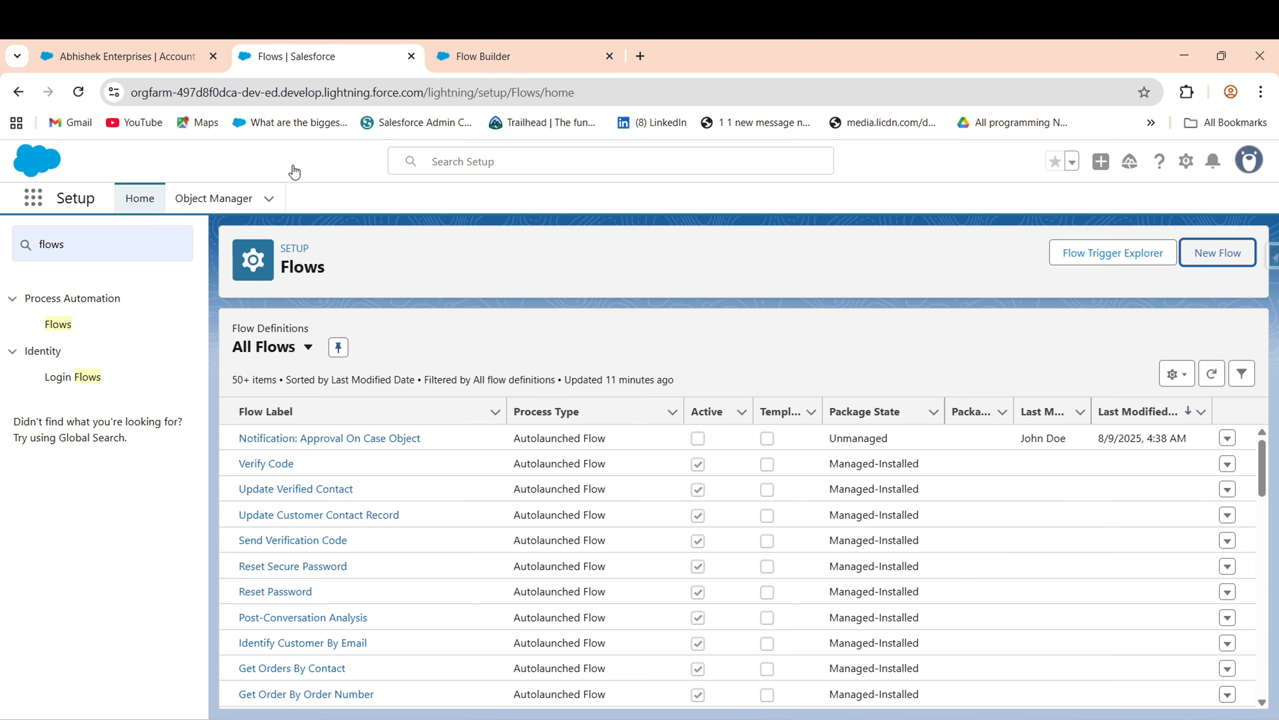
click(61, 48)
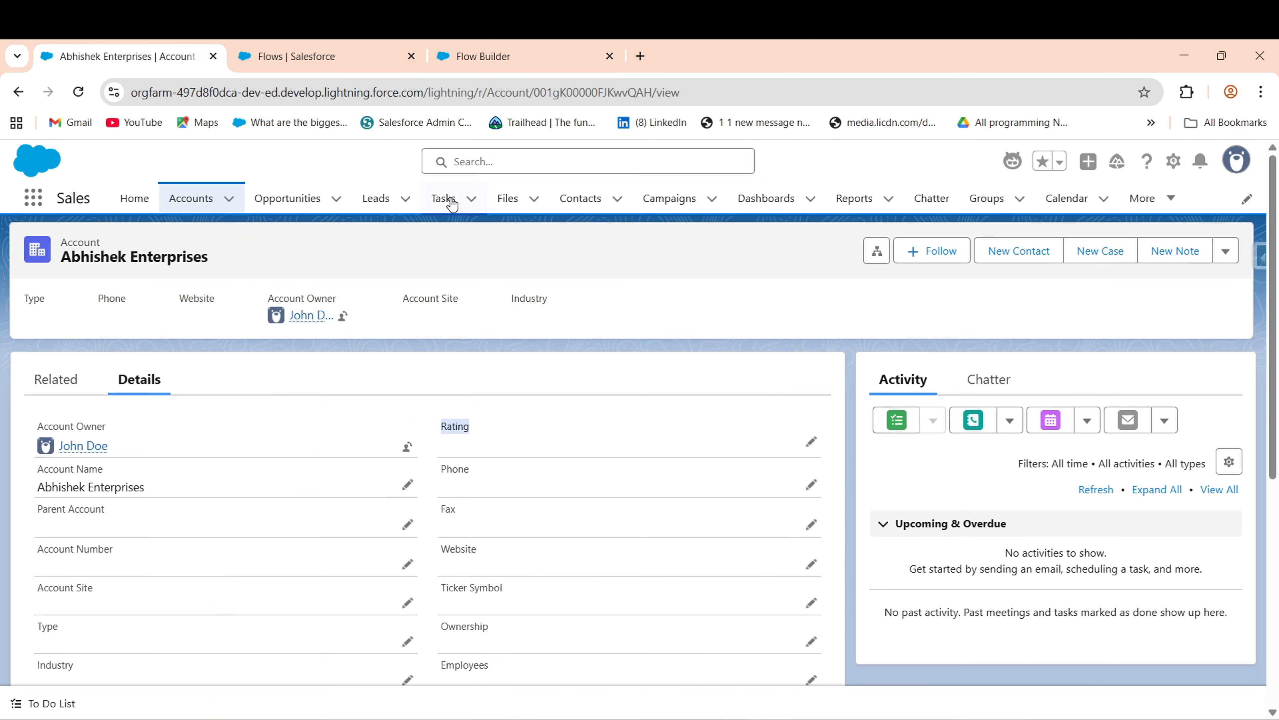
click(274, 199)
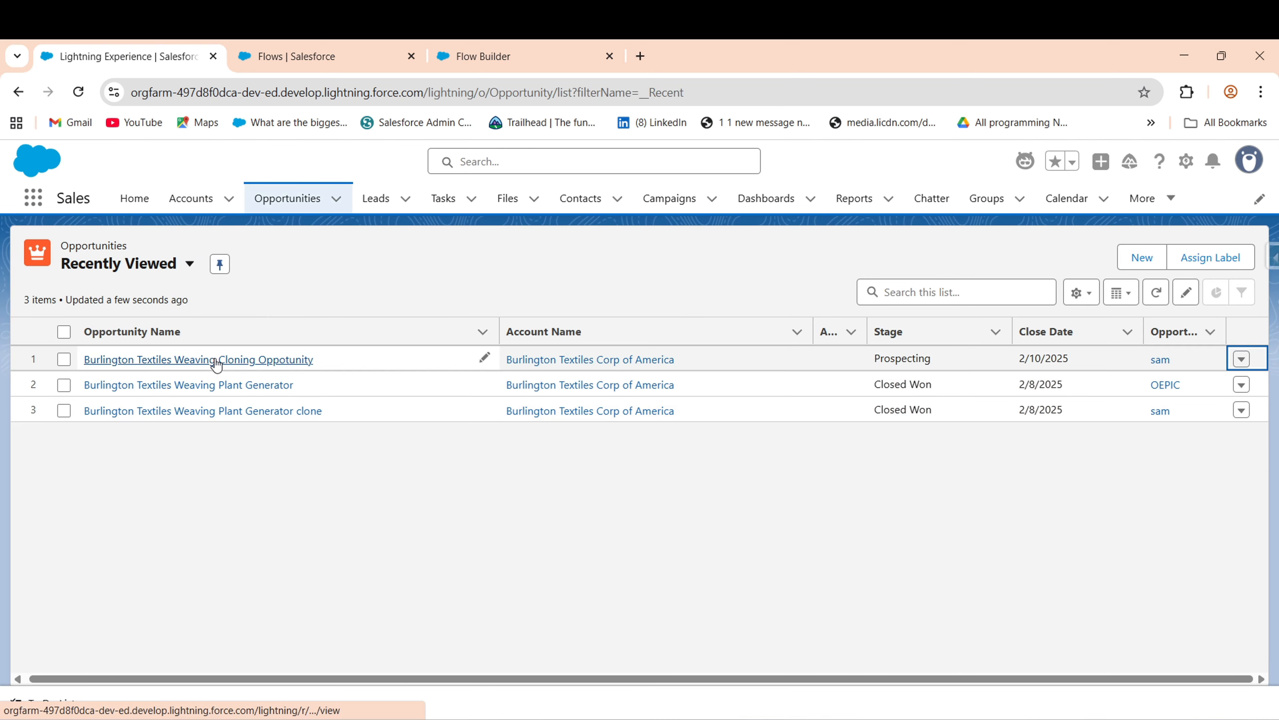
click(214, 359)
click(1007, 254)
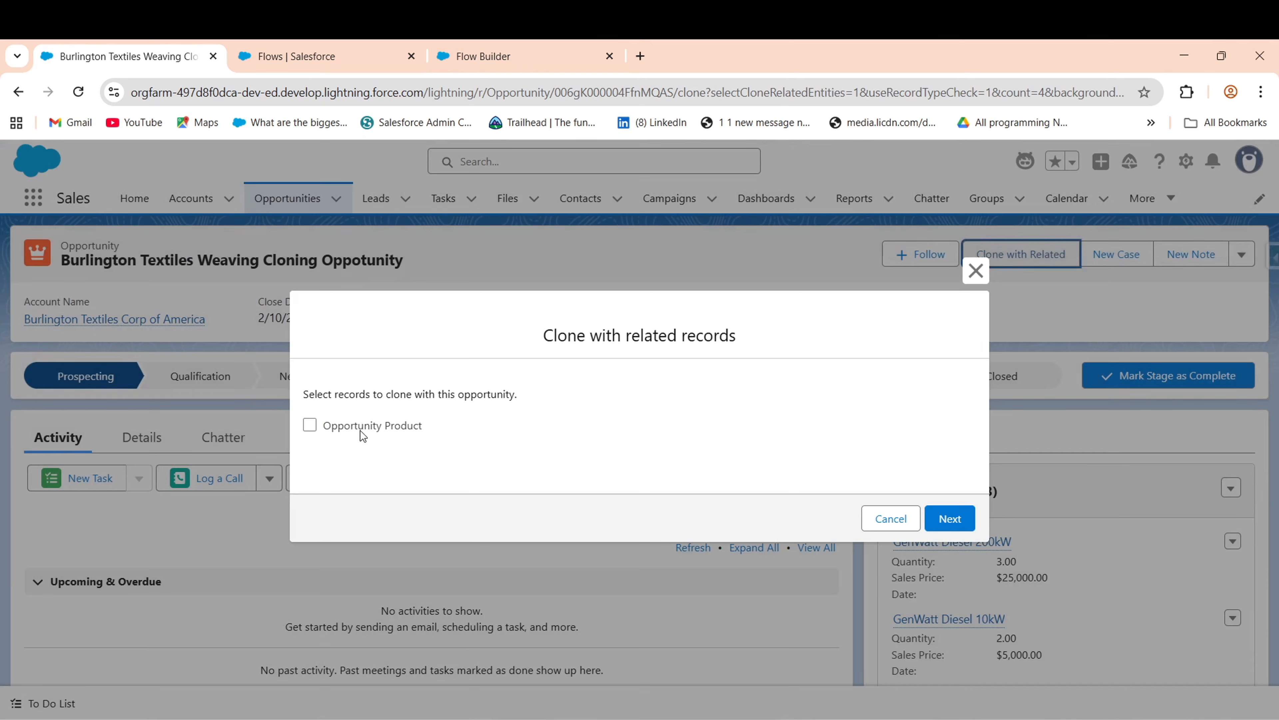
click(357, 428)
click(947, 519)
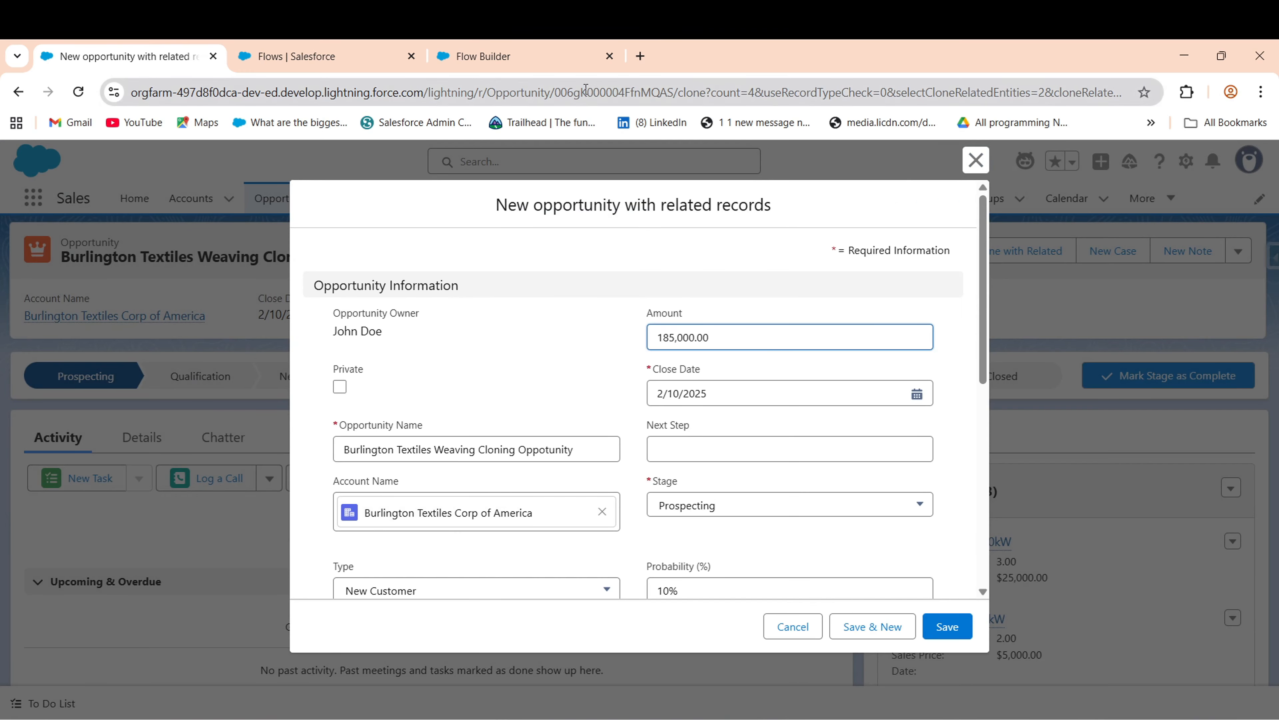
click(506, 58)
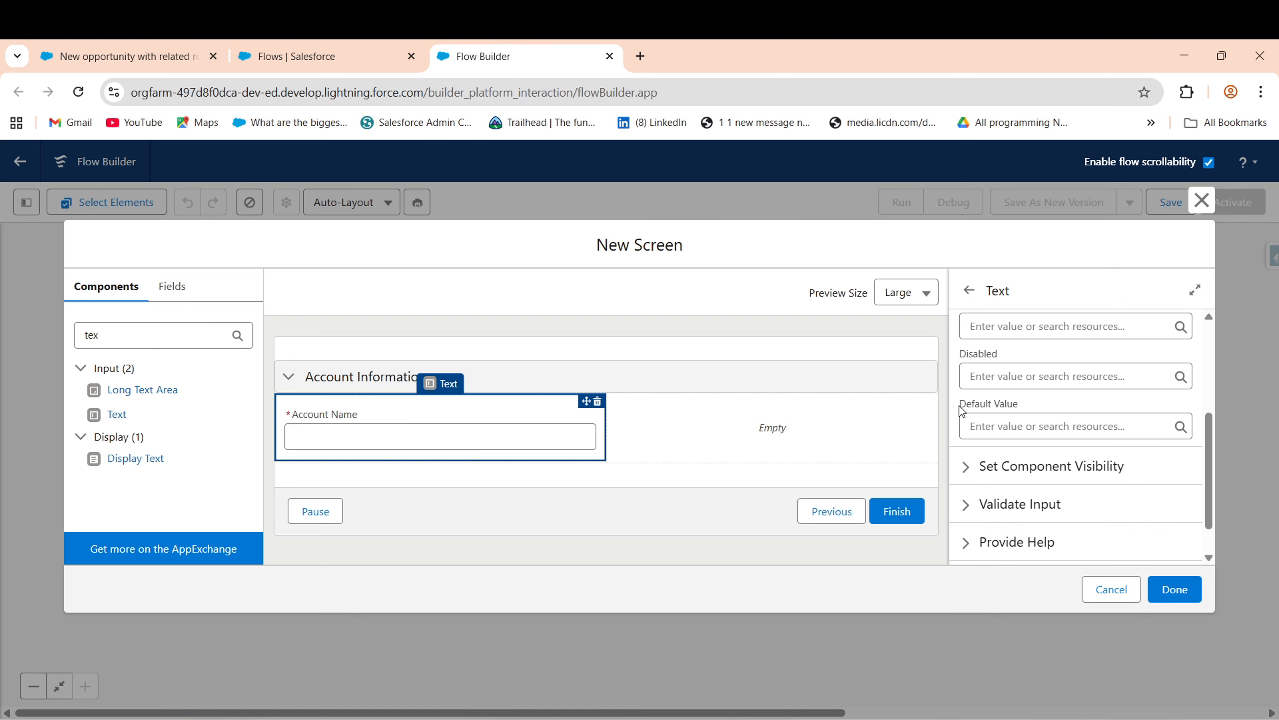
- Set the Account Name input's Default Value to {!Get_Account_Record.Name}
drag(958, 407, 1017, 406)
click(1037, 418)
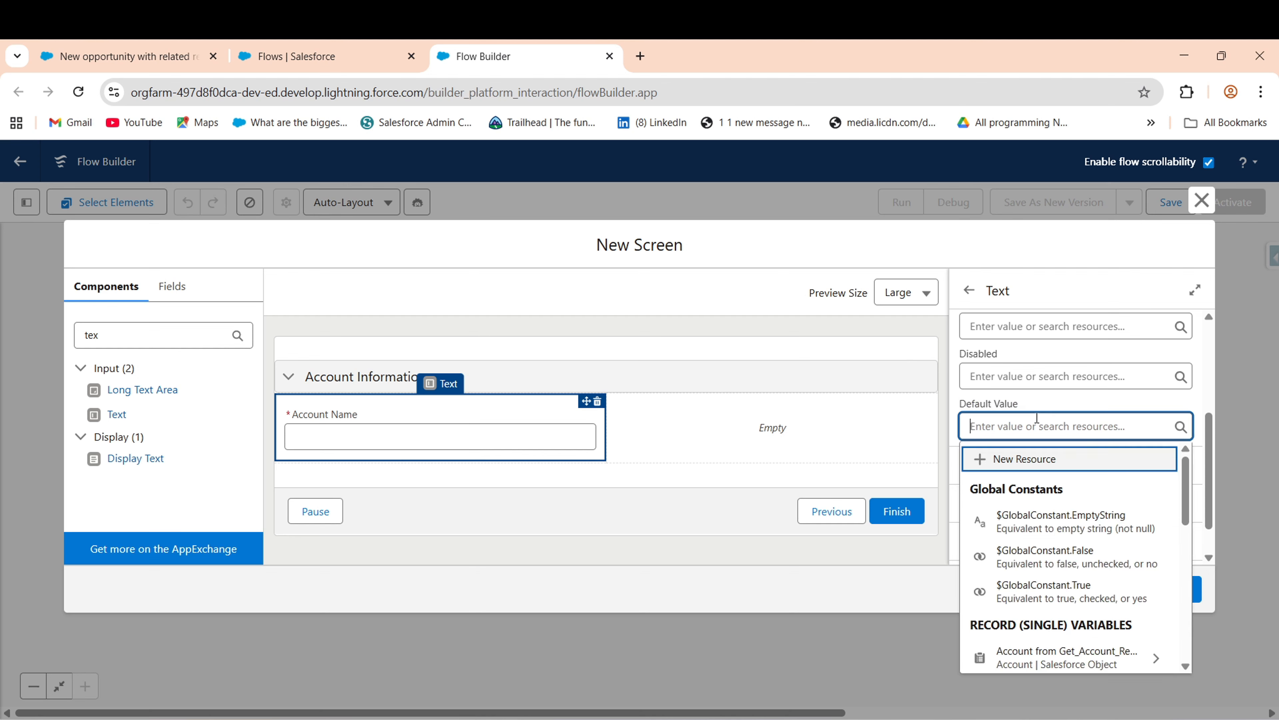
text(ge)
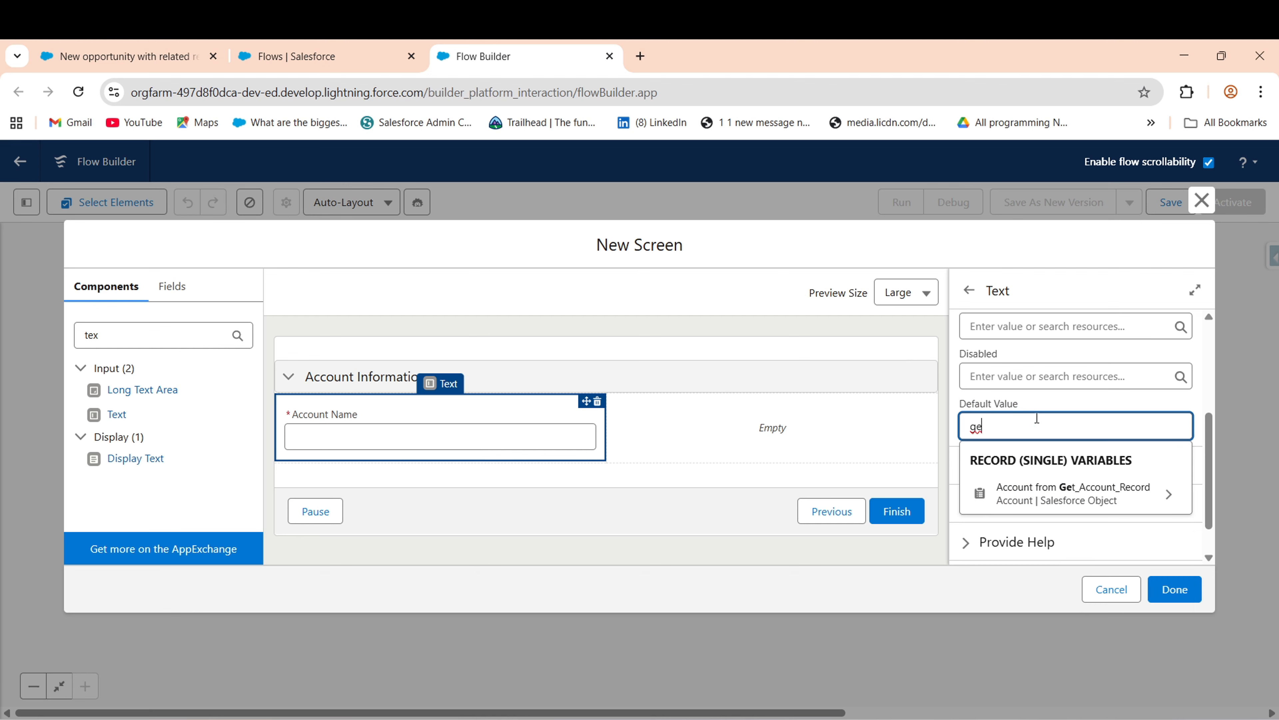
text(t)
click(1134, 490)
text(nam)
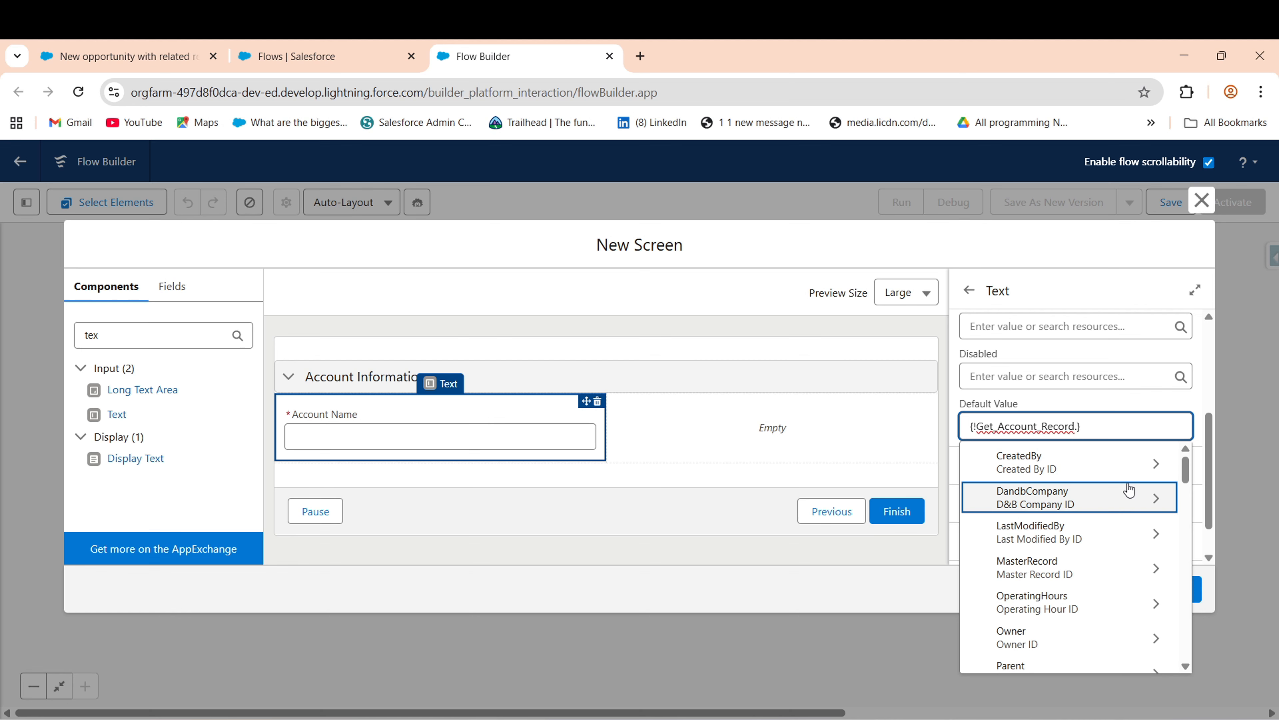
click(1067, 473)
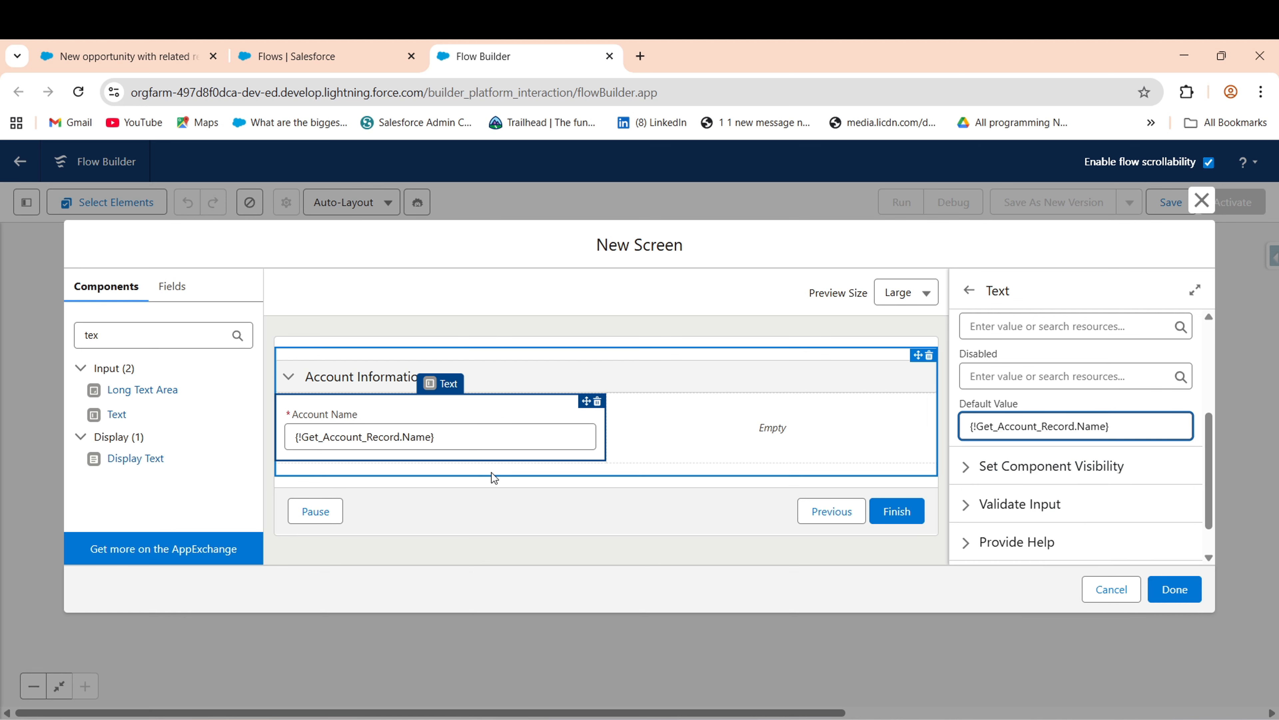
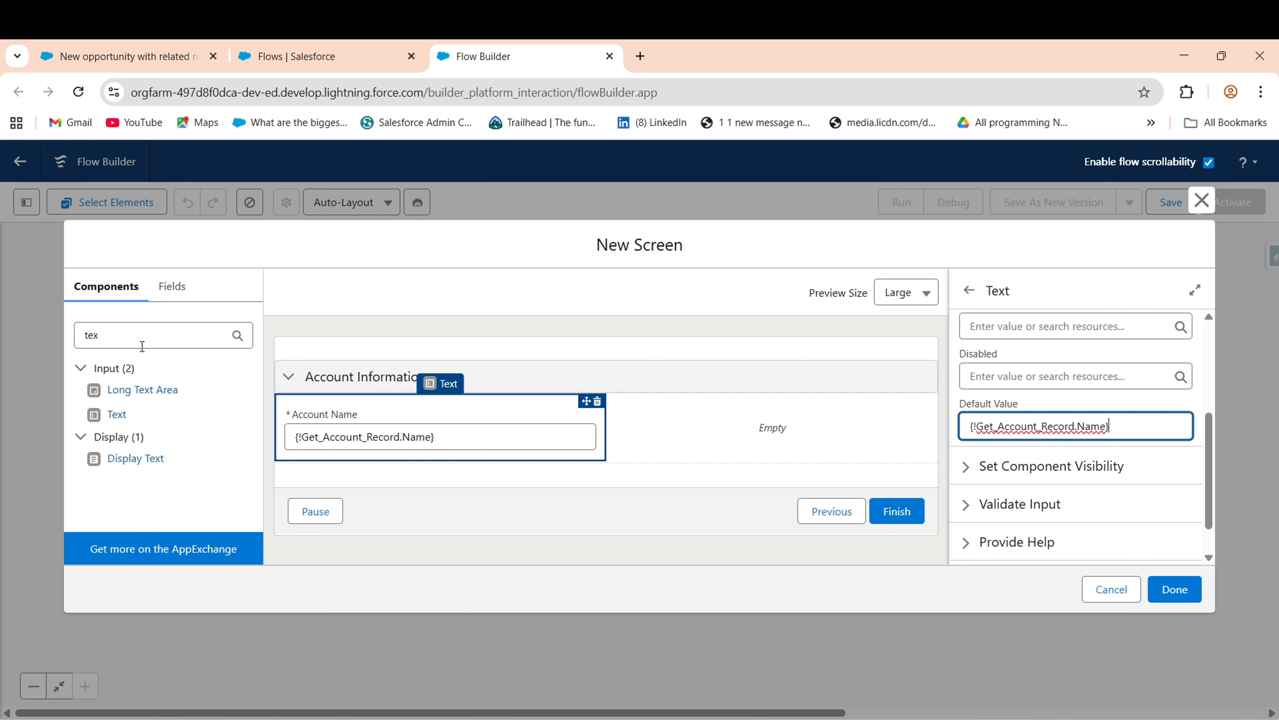
- Filter the components by 'pic' and drop a Picklist into the empty column beside Account Name
drag(143, 346, 86, 346)
key(BackSpace)
text(ratiig)
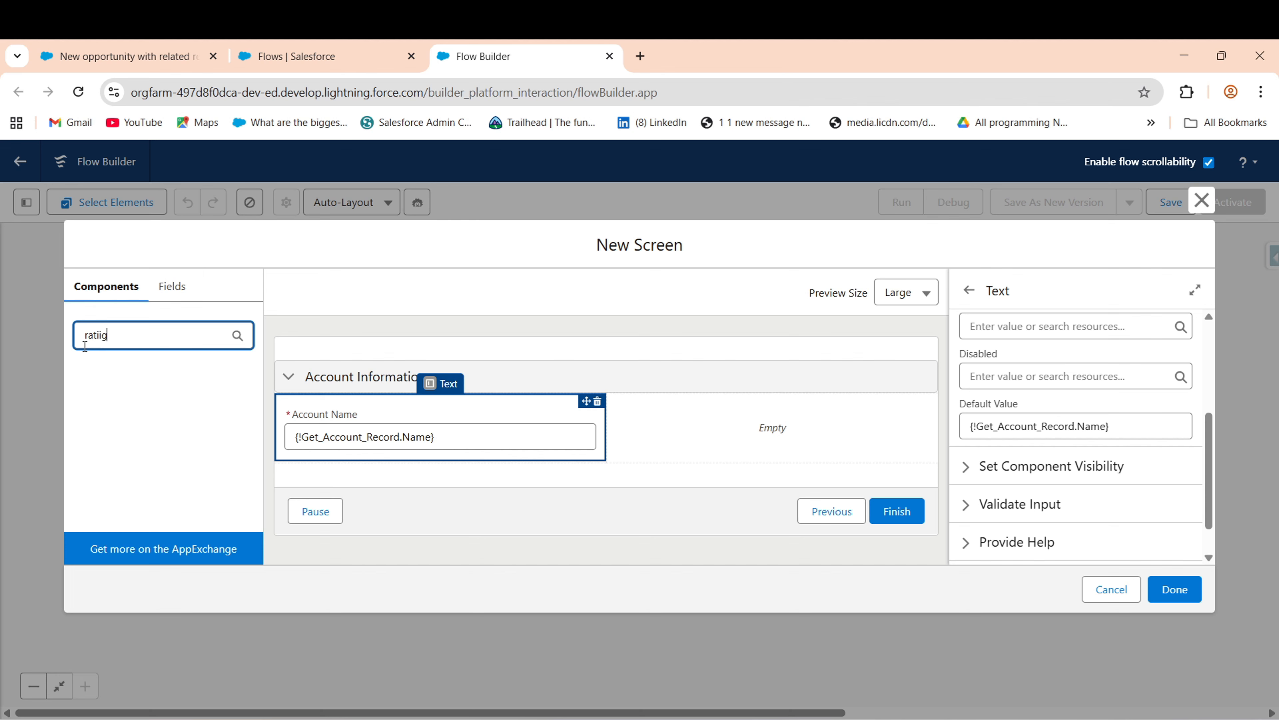
key(BackSpace)
key(BackSpace)
key(BackSpace)
key(BackSpace)
key(BackSpace)
text(pic)
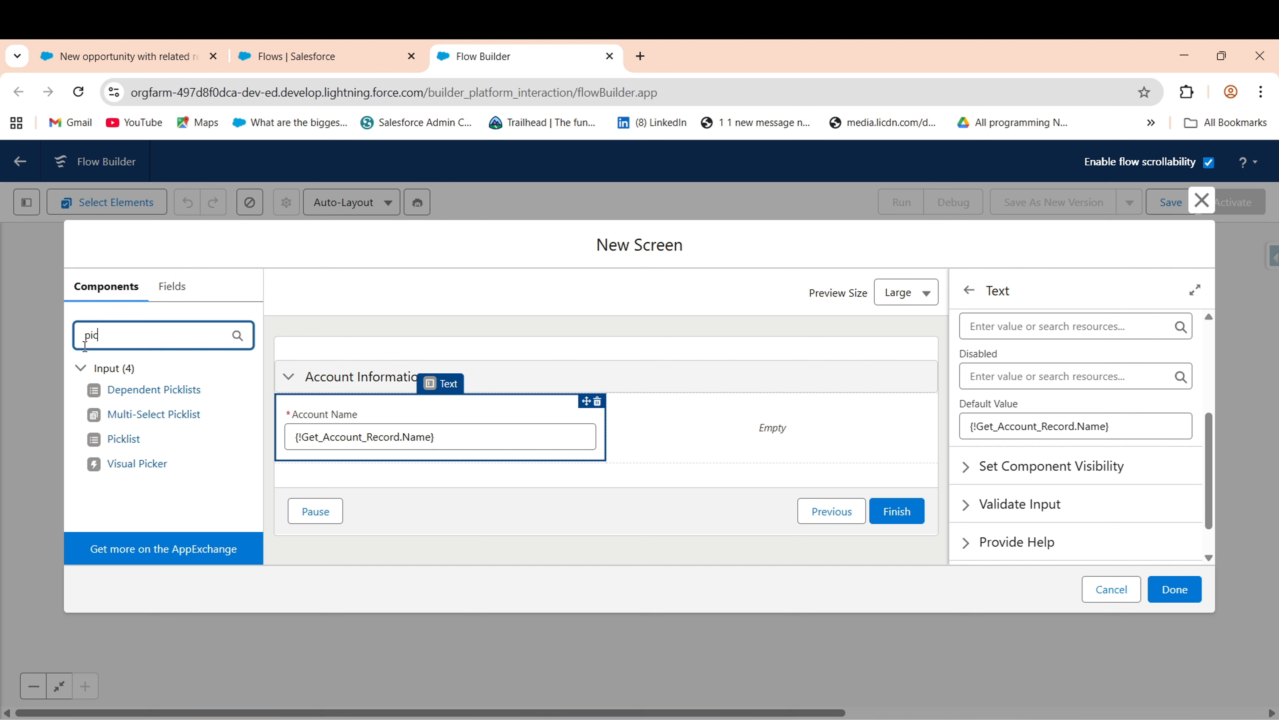
drag(142, 446, 664, 423)
- Label the new picklist 'Rating' and make it required
click(1088, 383)
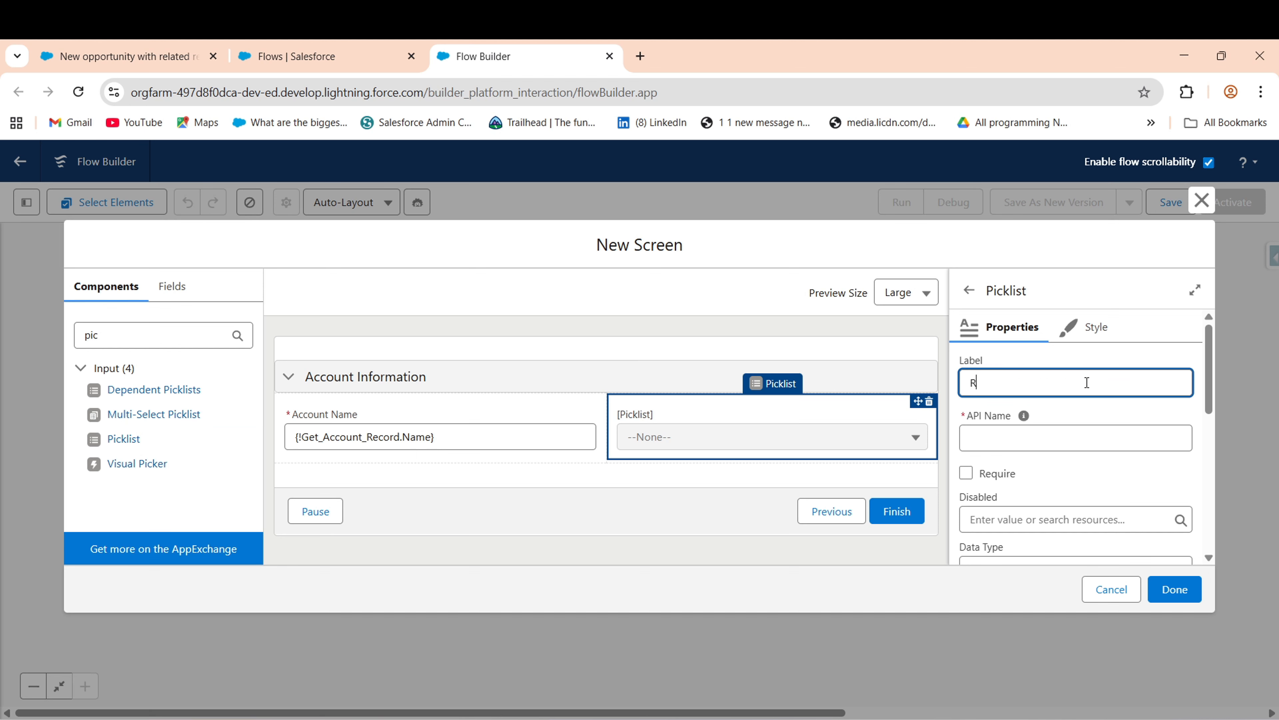
text(Rating)
click(1095, 419)
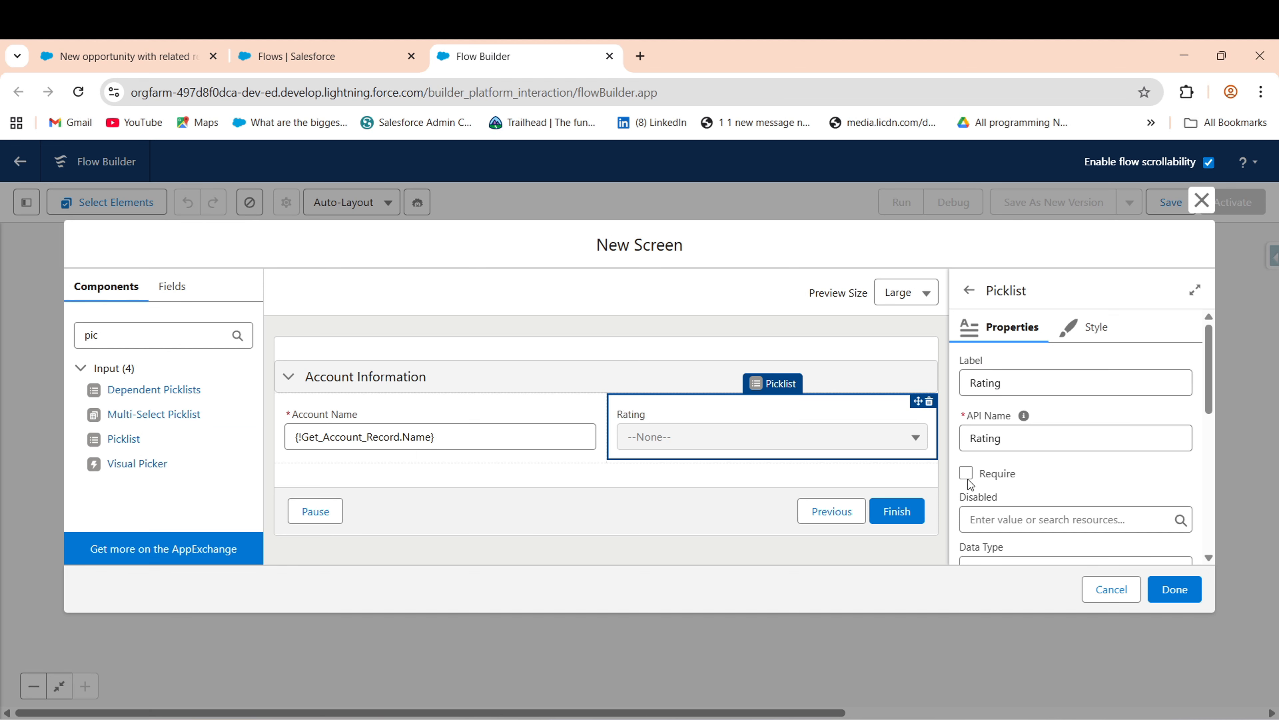
click(966, 472)
drag(1211, 396, 1236, 511)
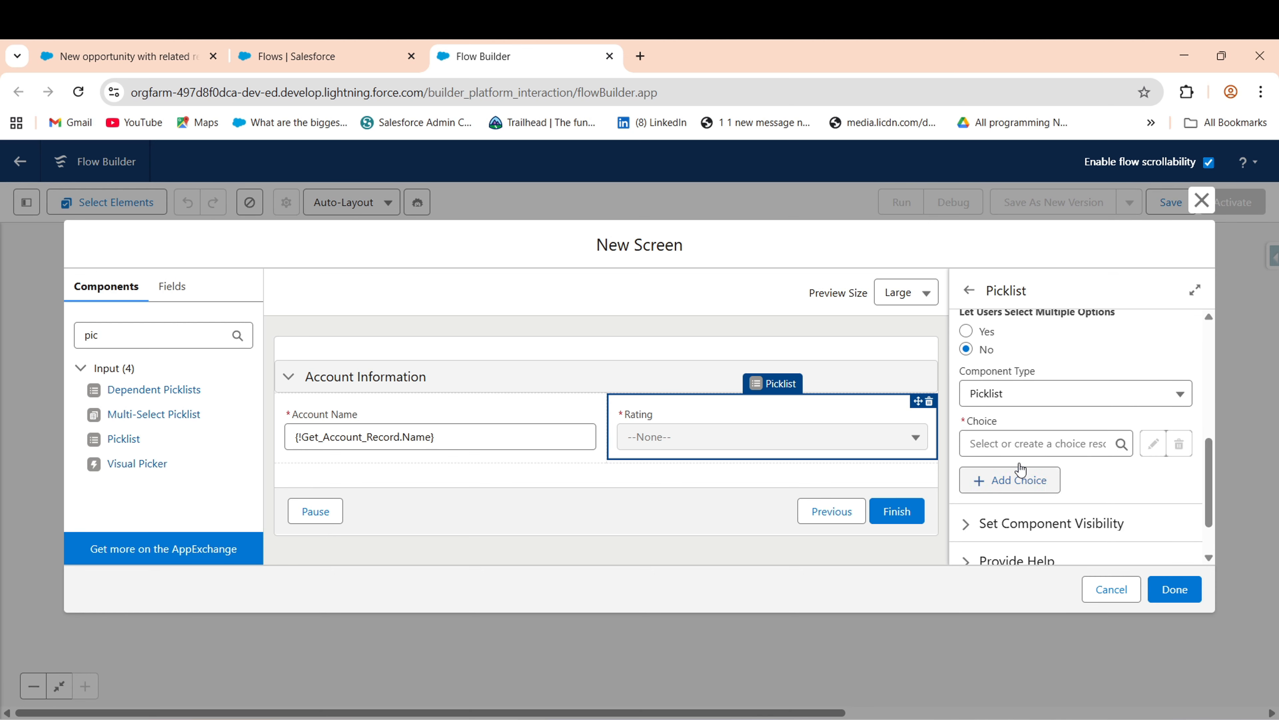
- Create a new Picklist Choice Set resource named Rating for the picklist's choices
click(1035, 446)
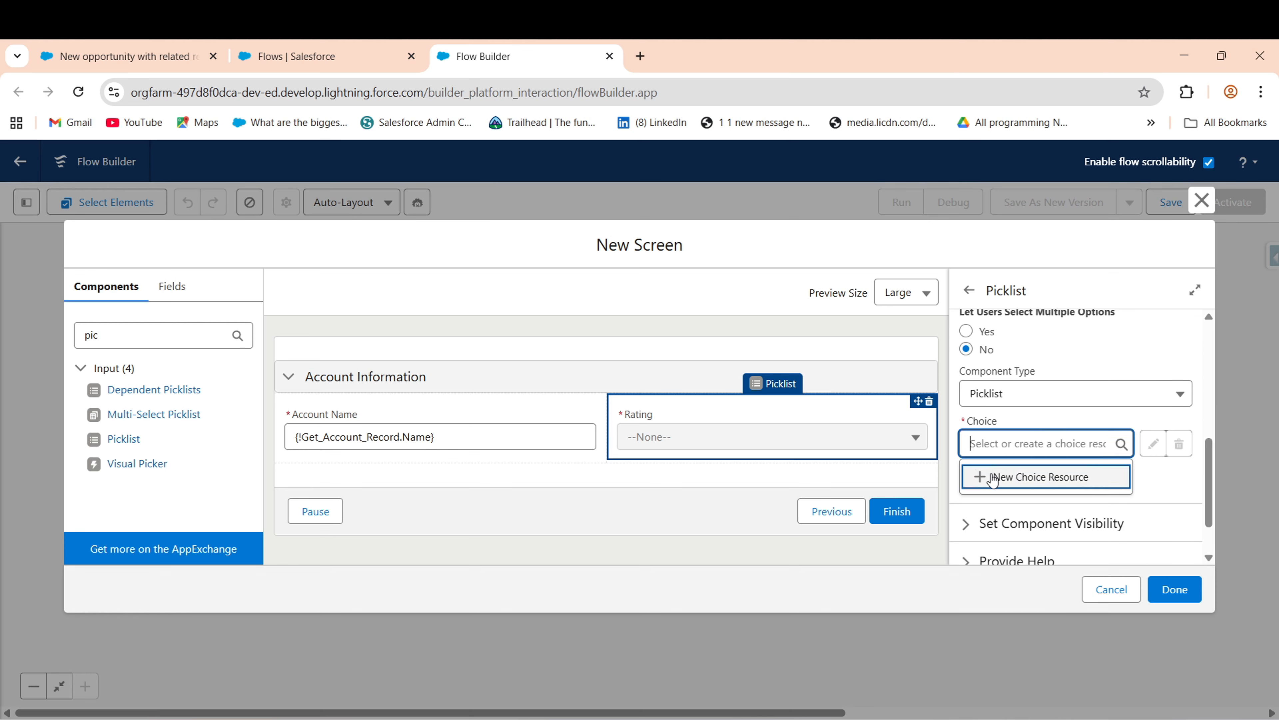
click(1026, 477)
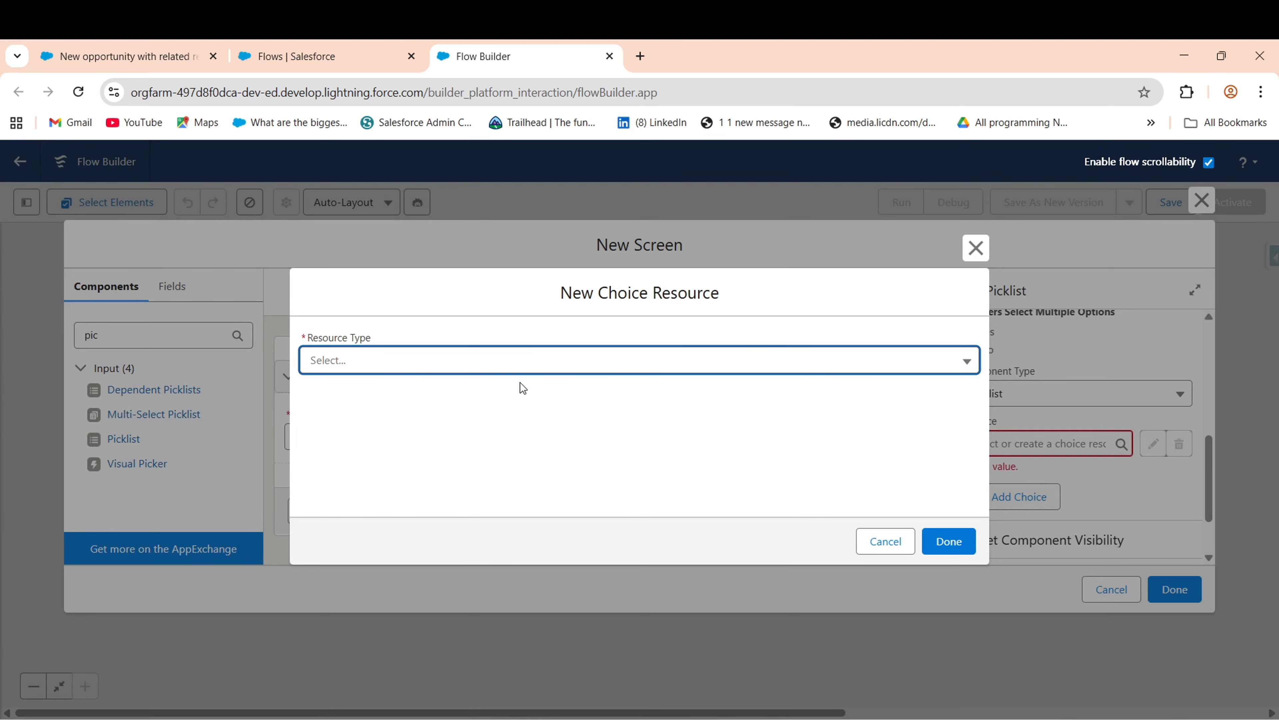
click(457, 364)
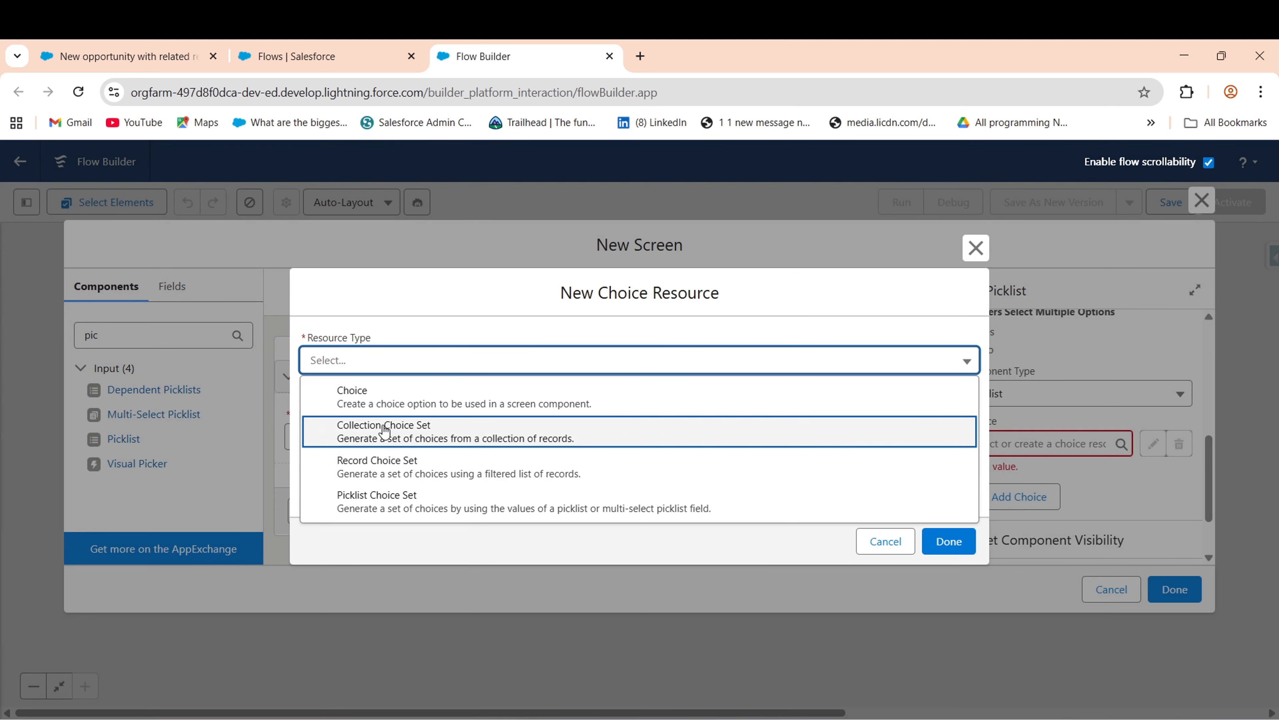
click(373, 500)
click(353, 398)
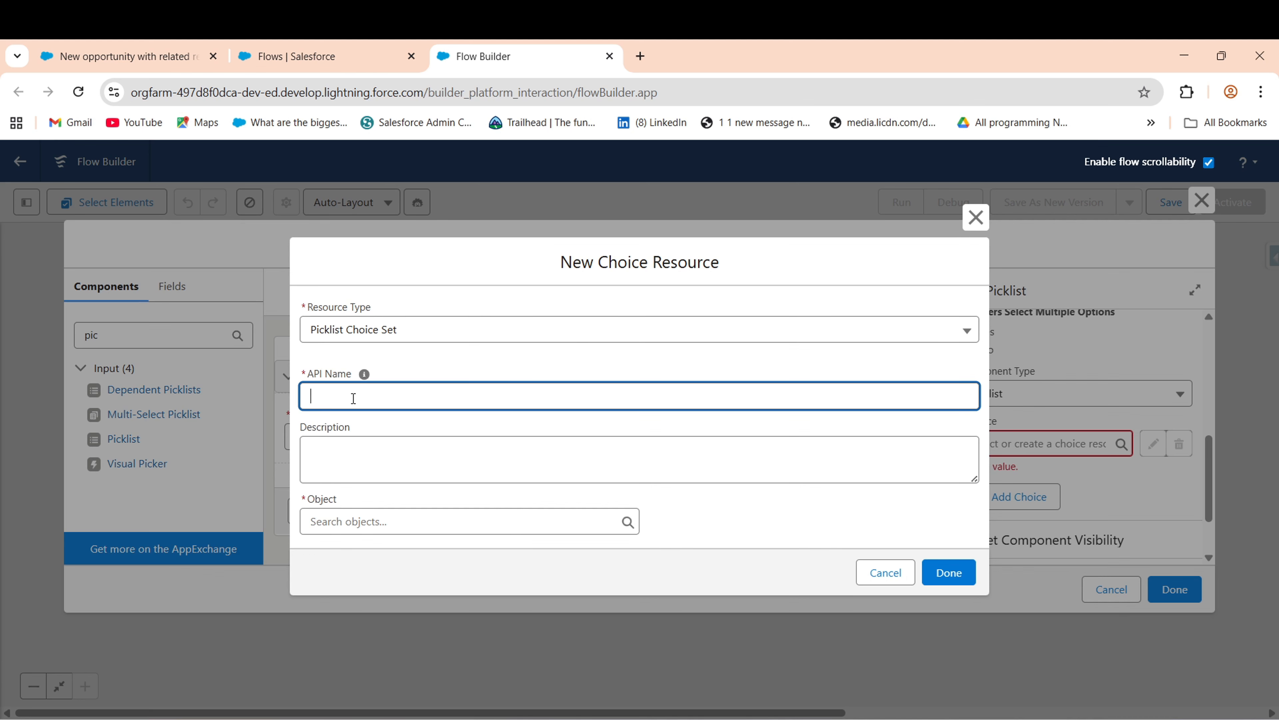
text(Rating)
- Base the choice set on the Account object's Rating picklist field and save it
click(423, 522)
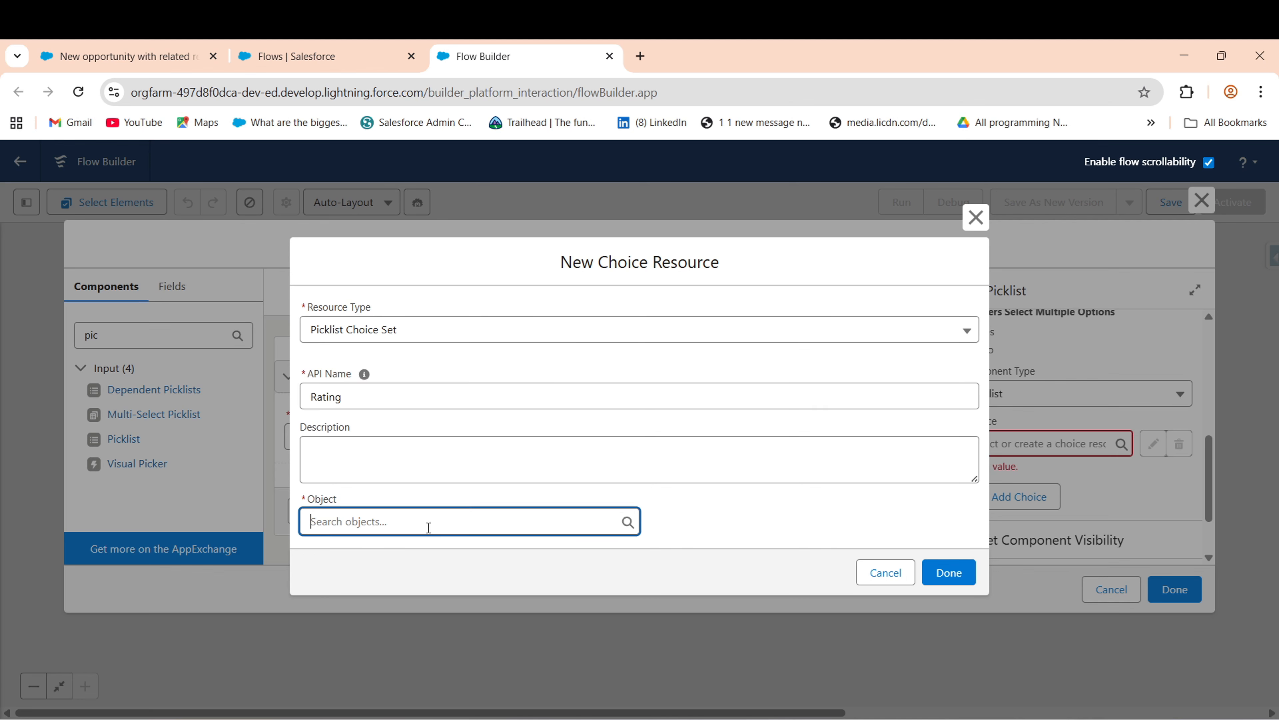
text(Acc)
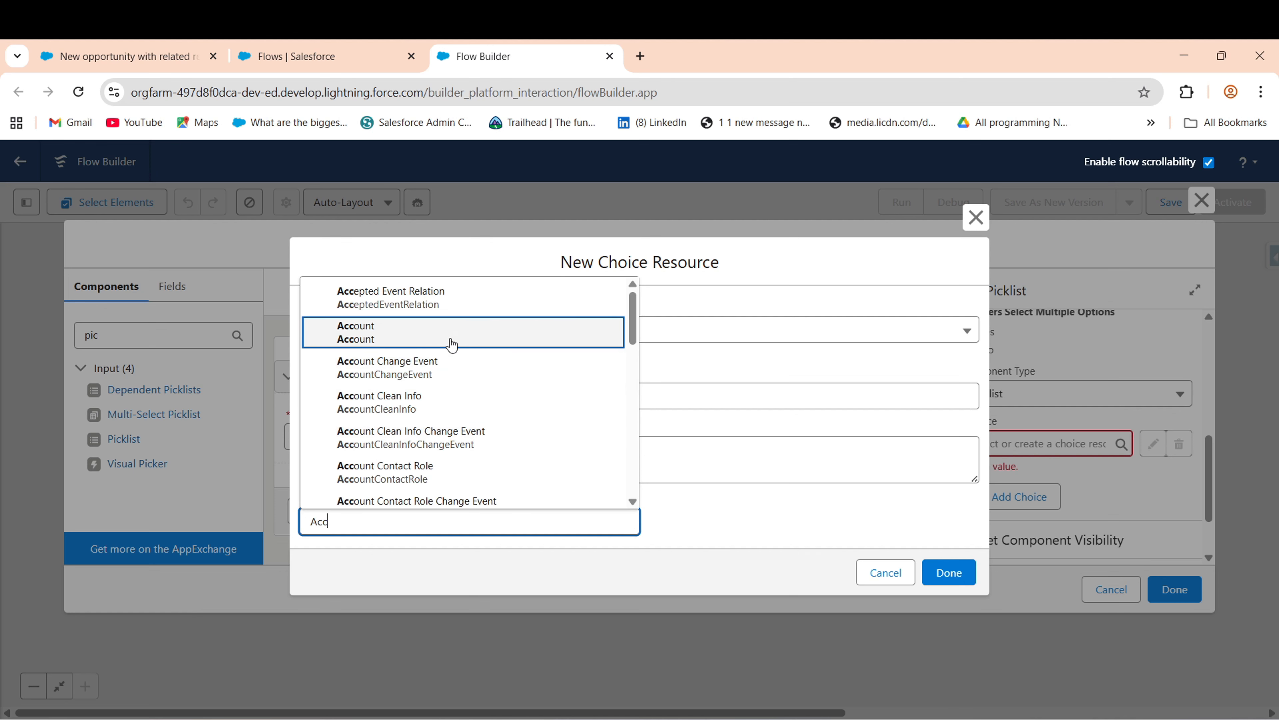
click(450, 339)
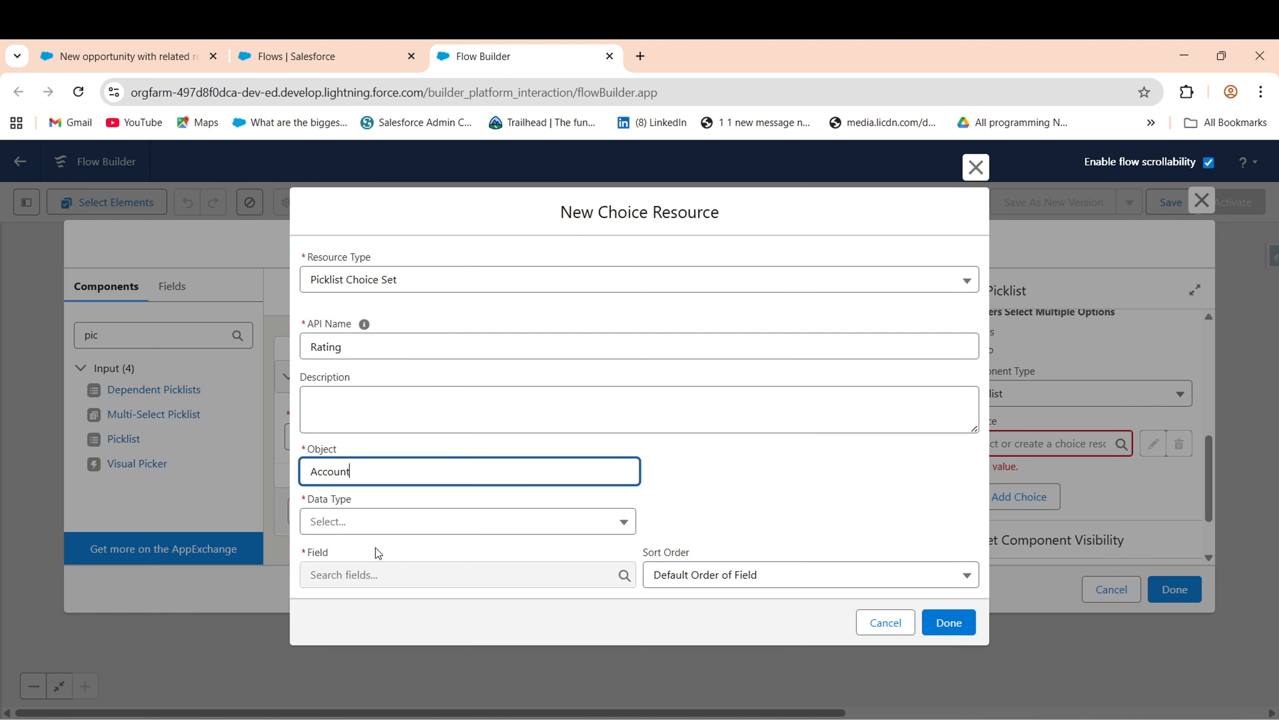
click(403, 524)
click(414, 555)
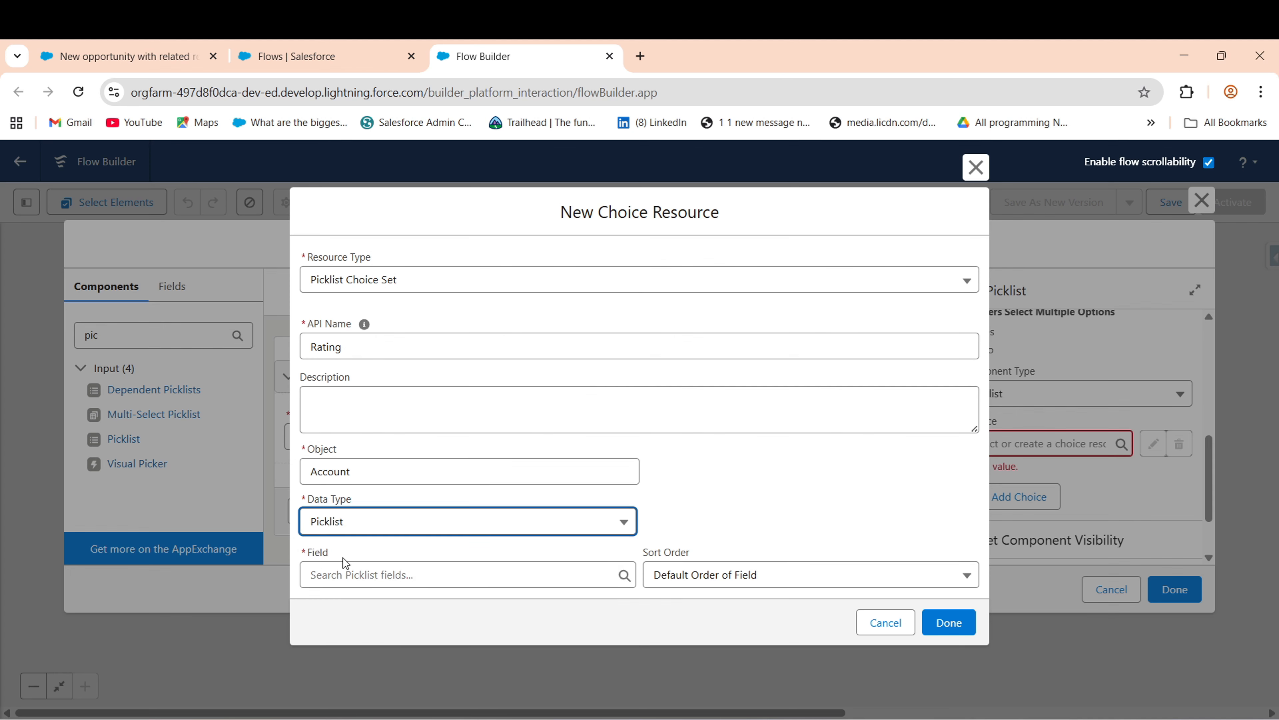
click(368, 577)
text(ra)
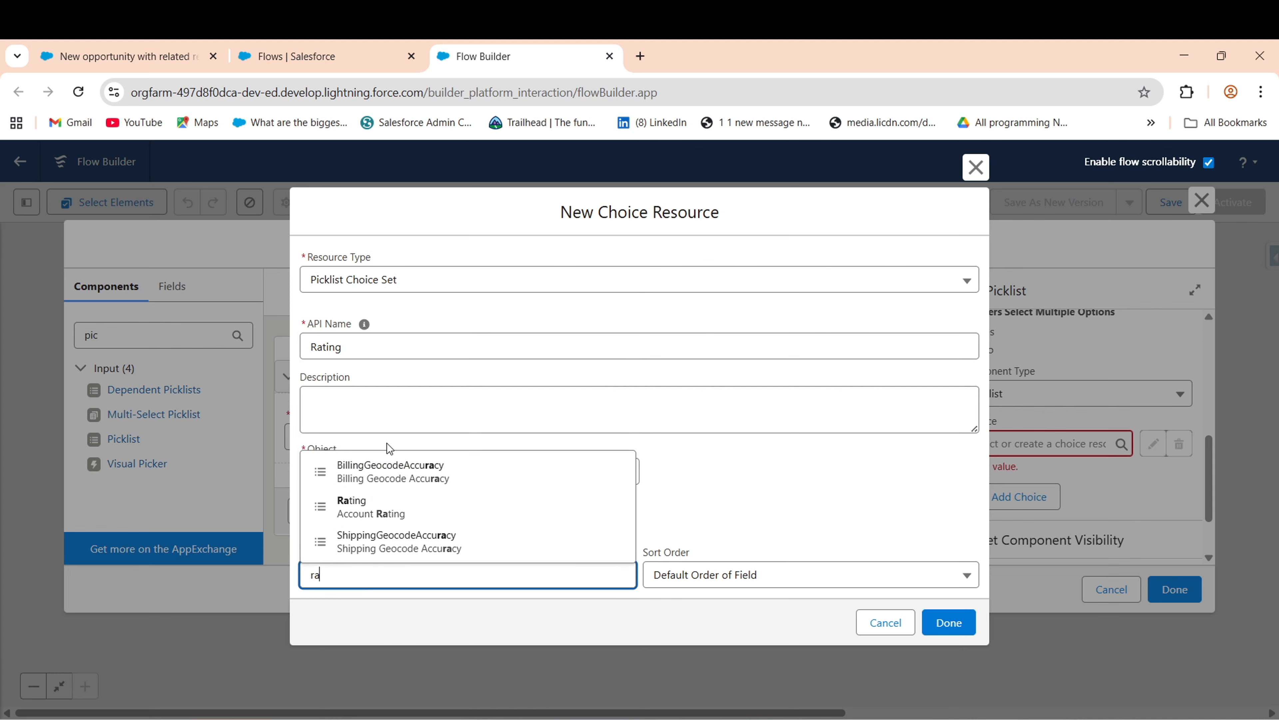
click(372, 506)
click(949, 623)
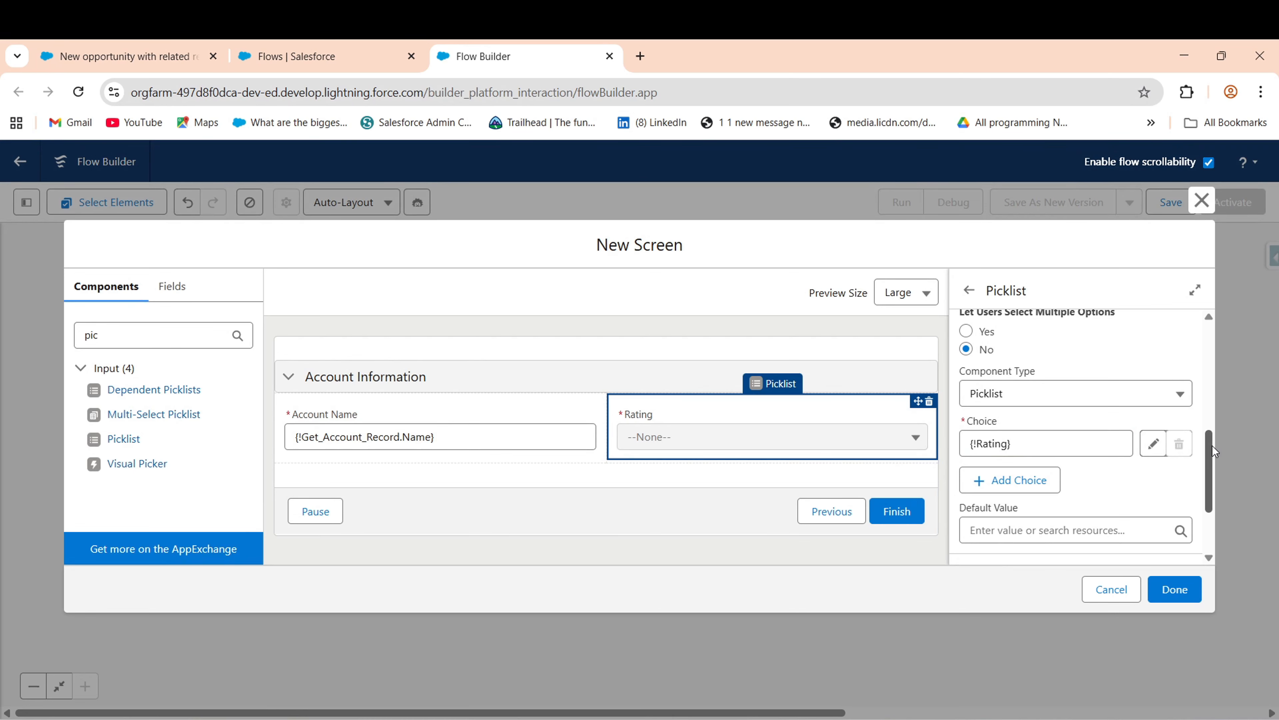
- Default the Rating picklist to {!Get_Account_Record.Rating}
drag(1213, 446, 1212, 480)
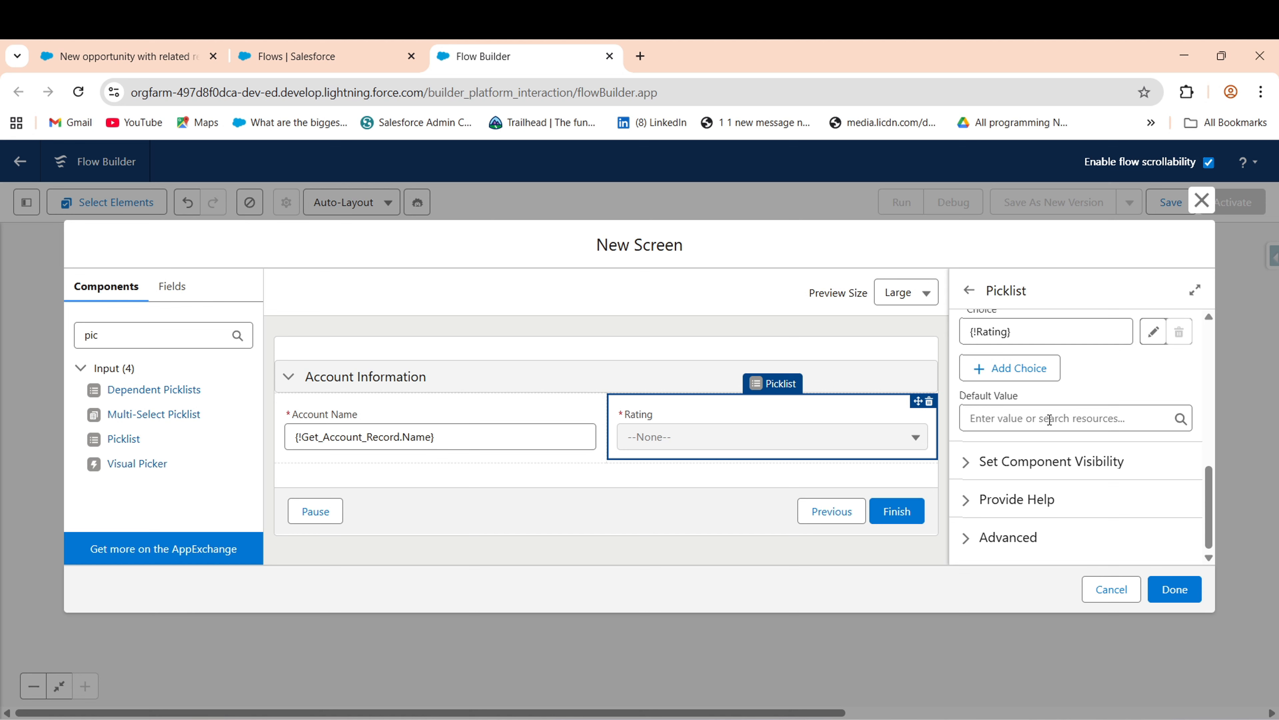
click(1050, 420)
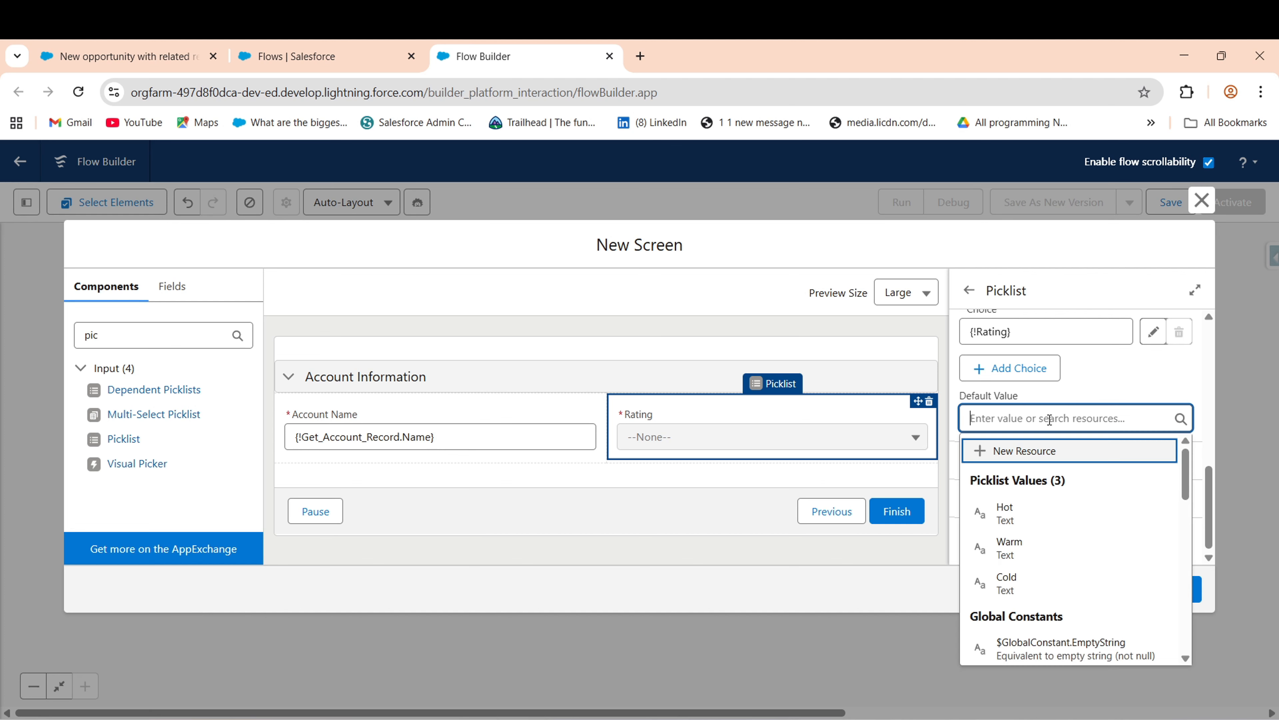
text(get)
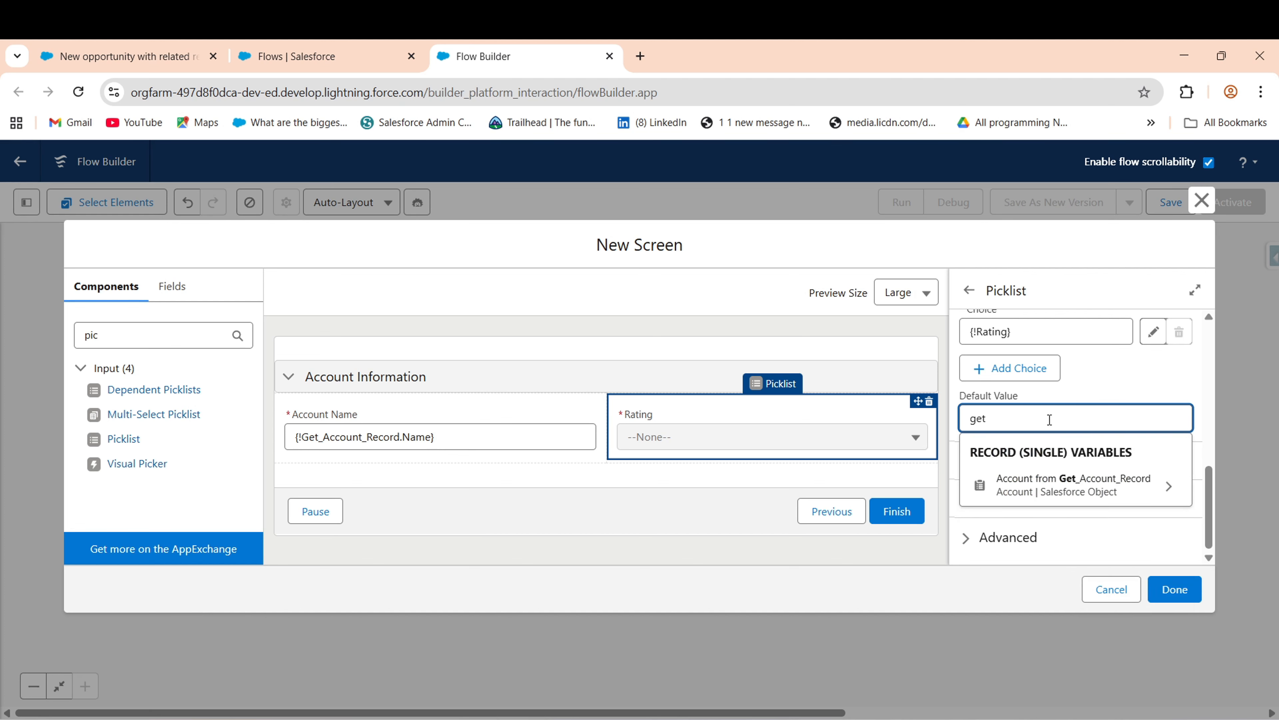
click(1062, 484)
text(rati)
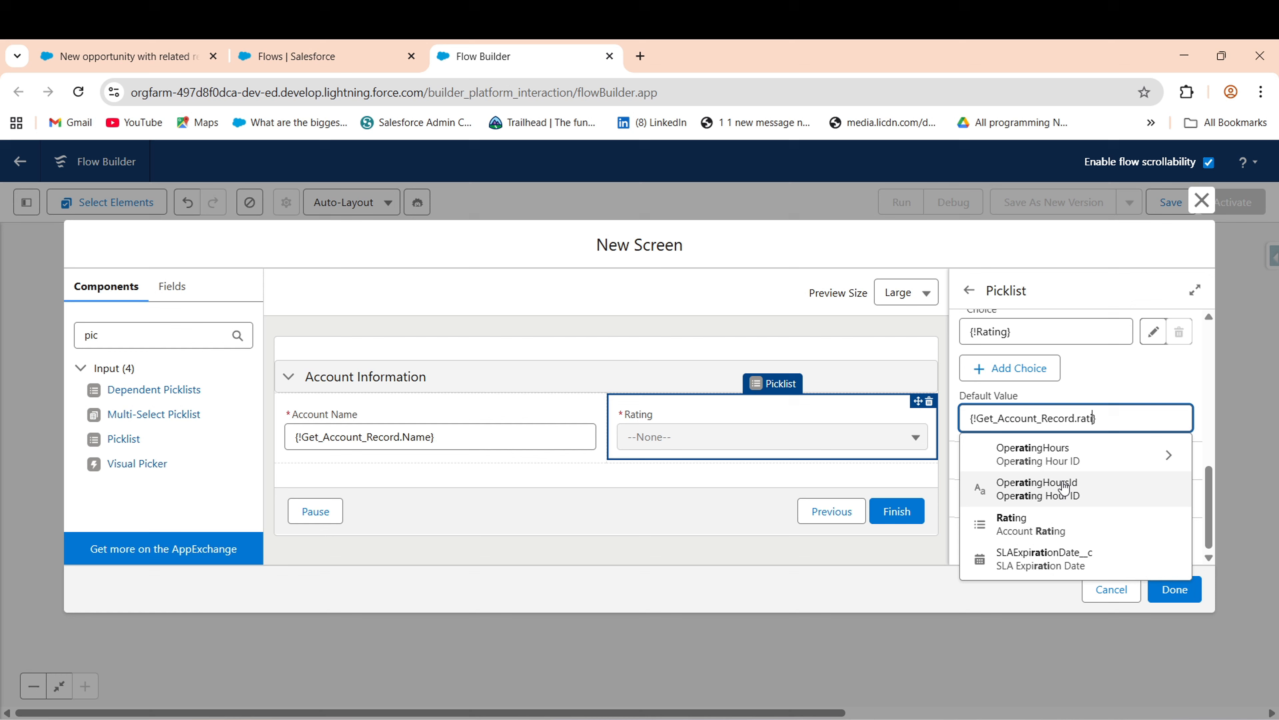
click(1032, 524)
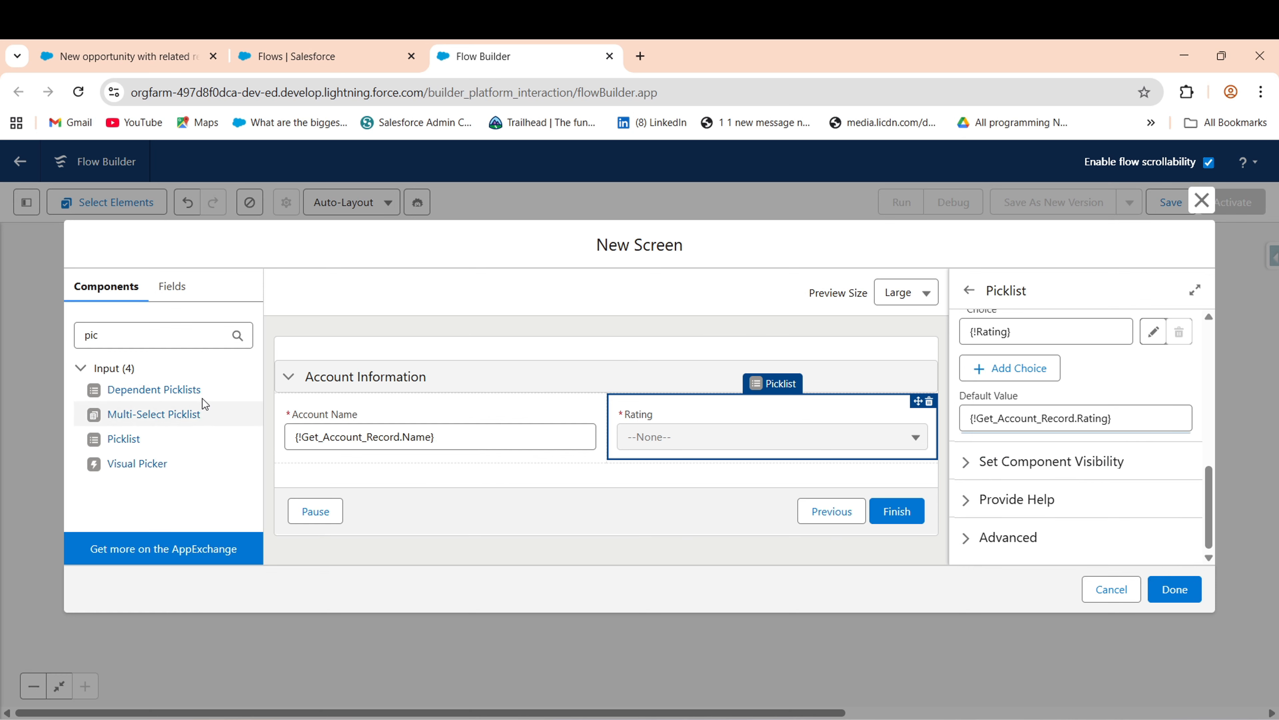
- Clear the component search and bring up the 'New opportunity with related records' form
drag(121, 338, 69, 343)
key(BackSpace)
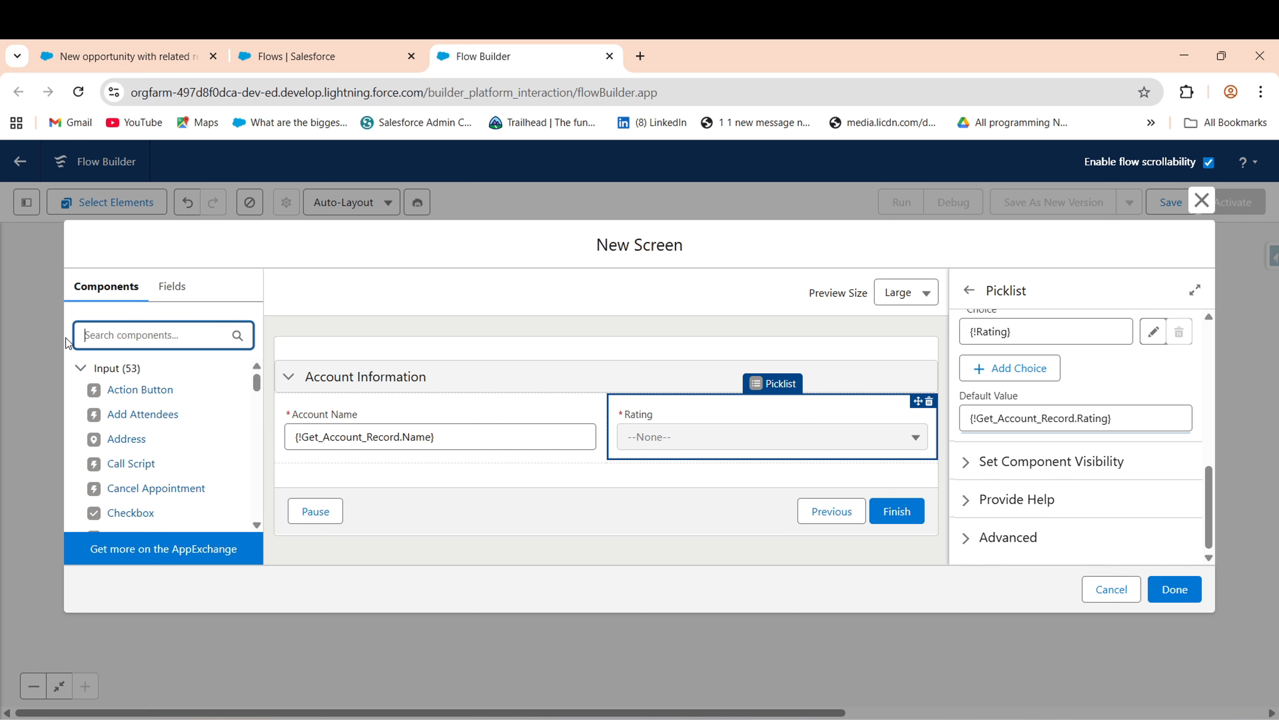
click(121, 56)
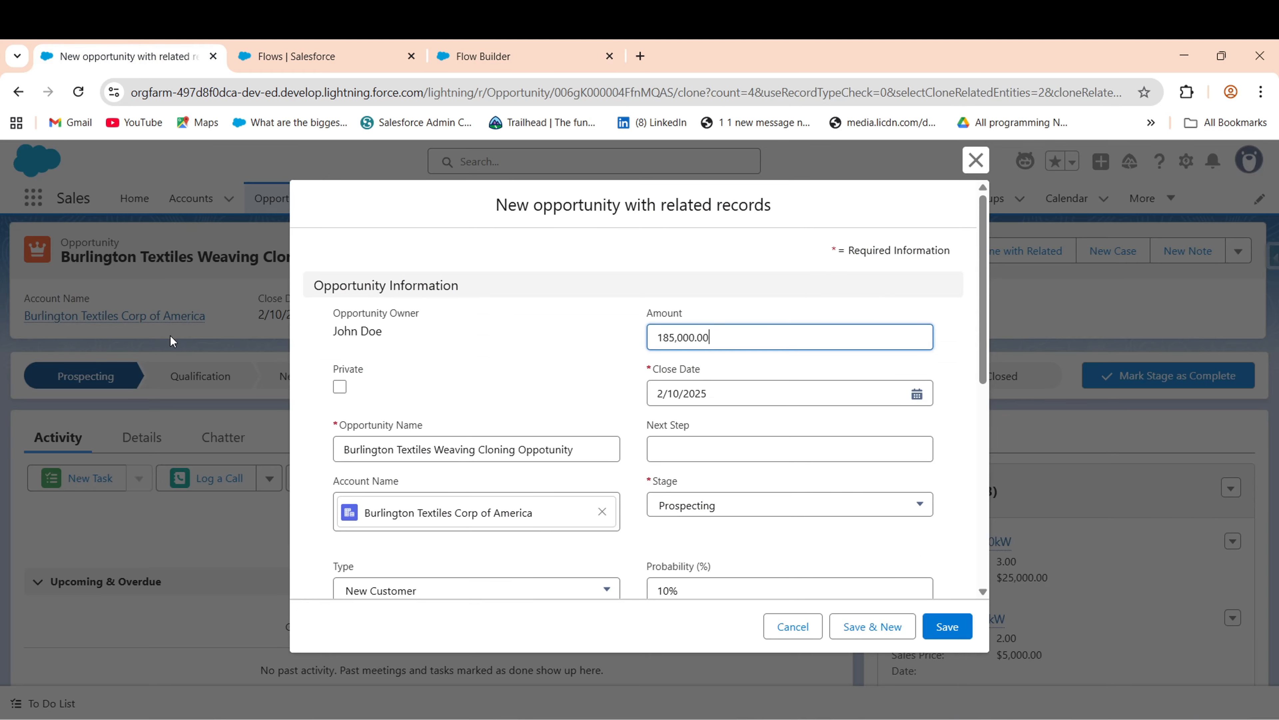
- Cancel the opportunity clone, view a recent account's Details, and return to Flow Builder
click(808, 634)
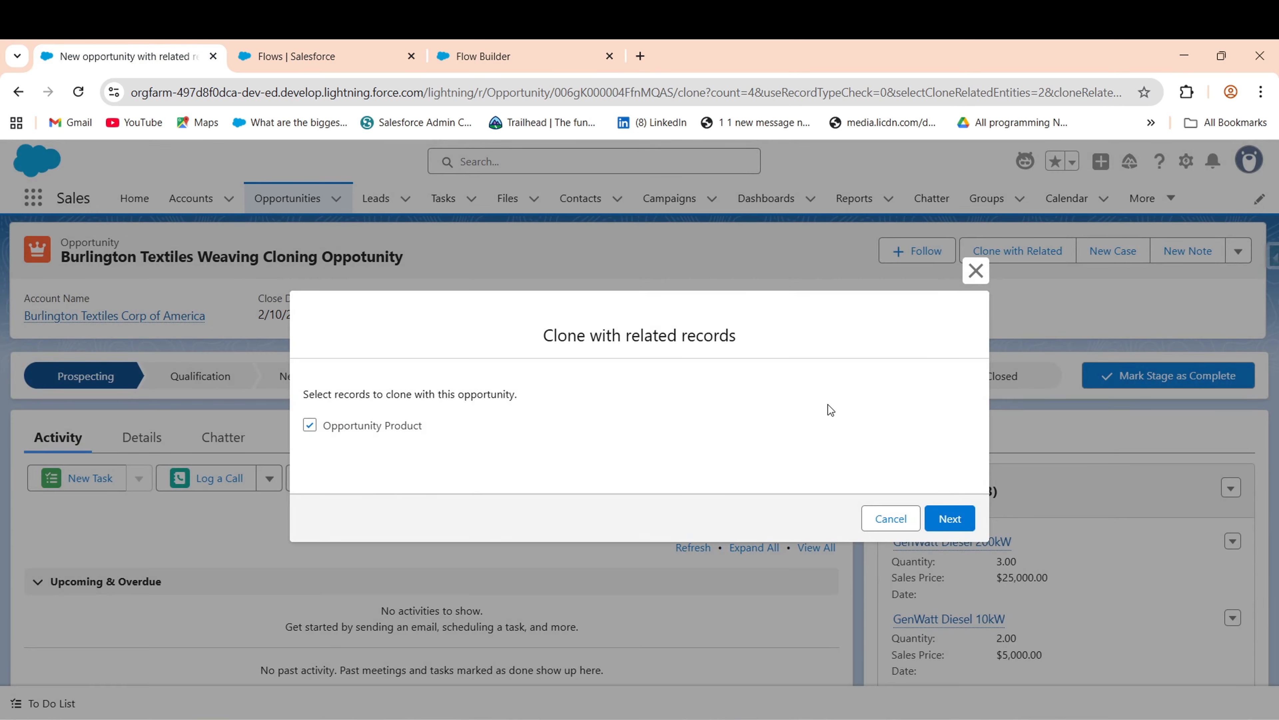
click(881, 523)
click(211, 200)
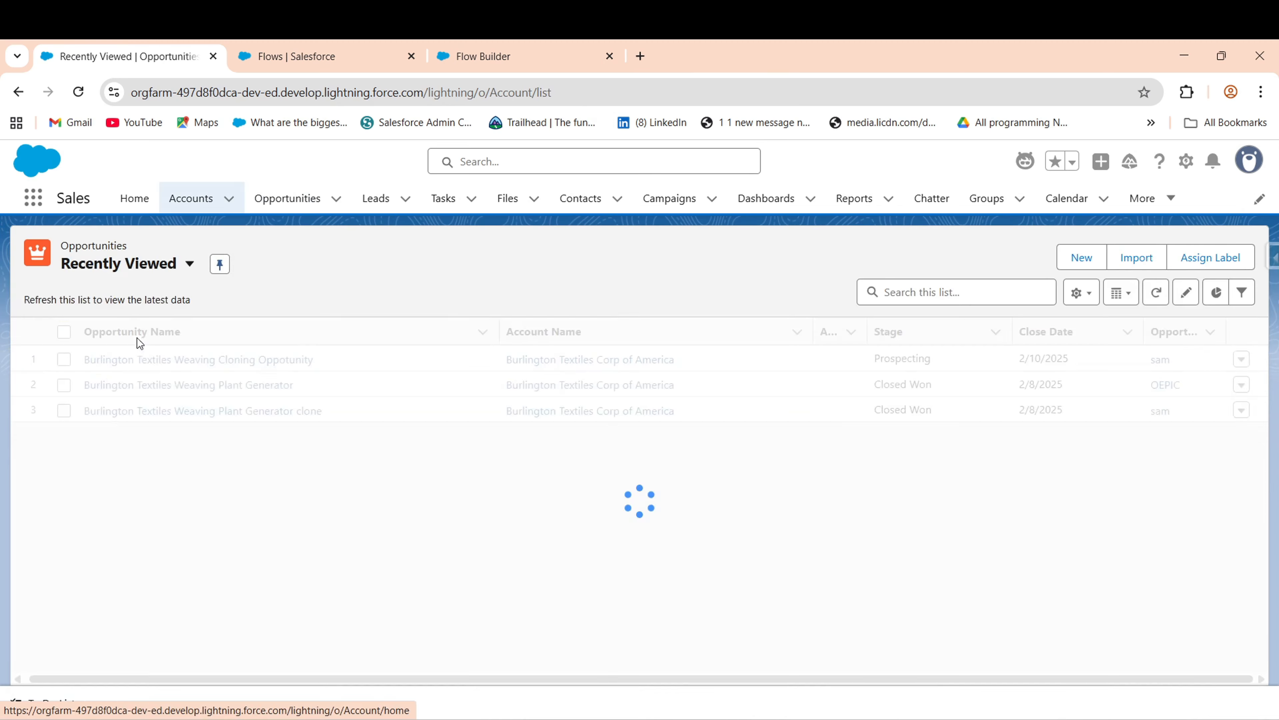
click(143, 358)
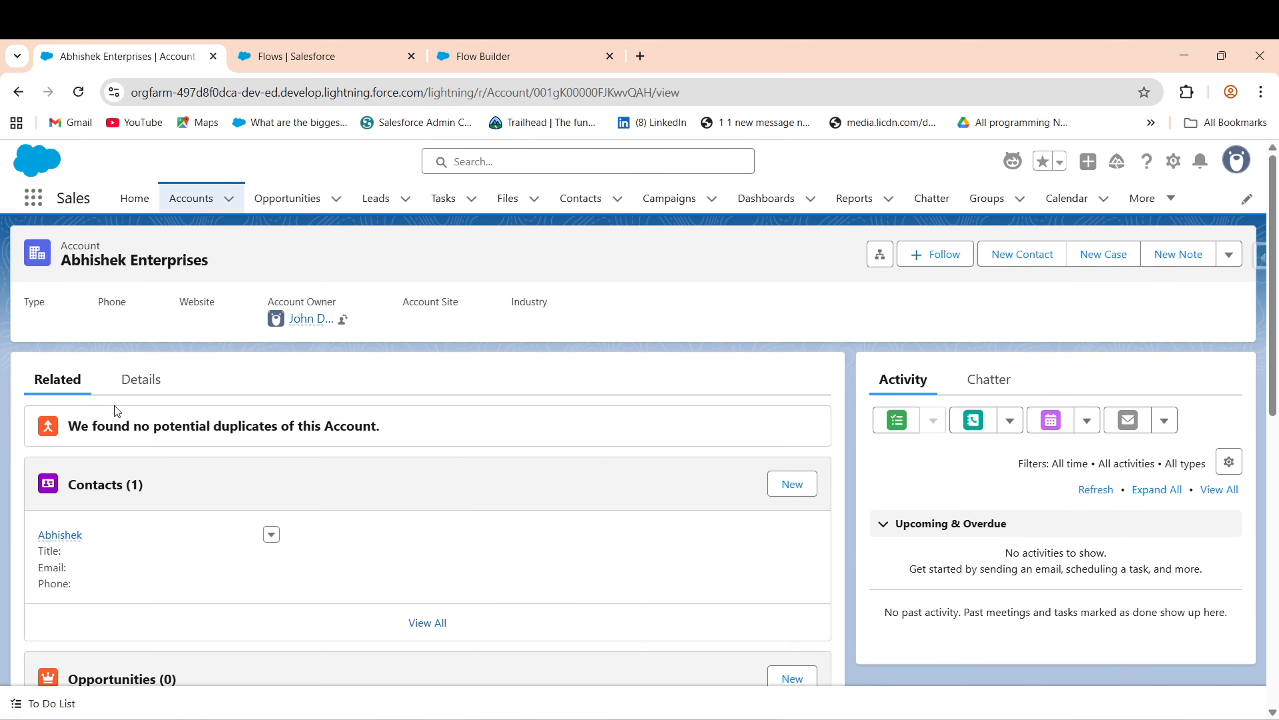
click(151, 376)
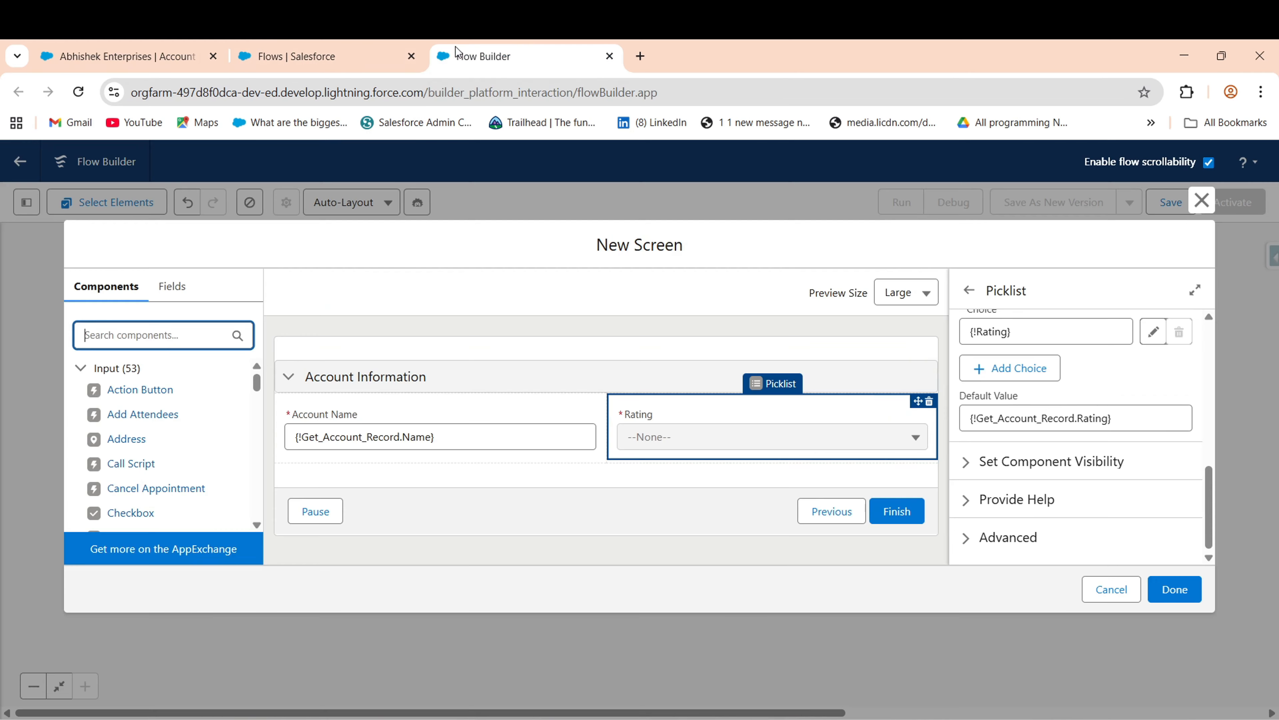
click(455, 56)
- Place a Lookup named Parent_Account below Account Name, then go to the account record page
text(loo)
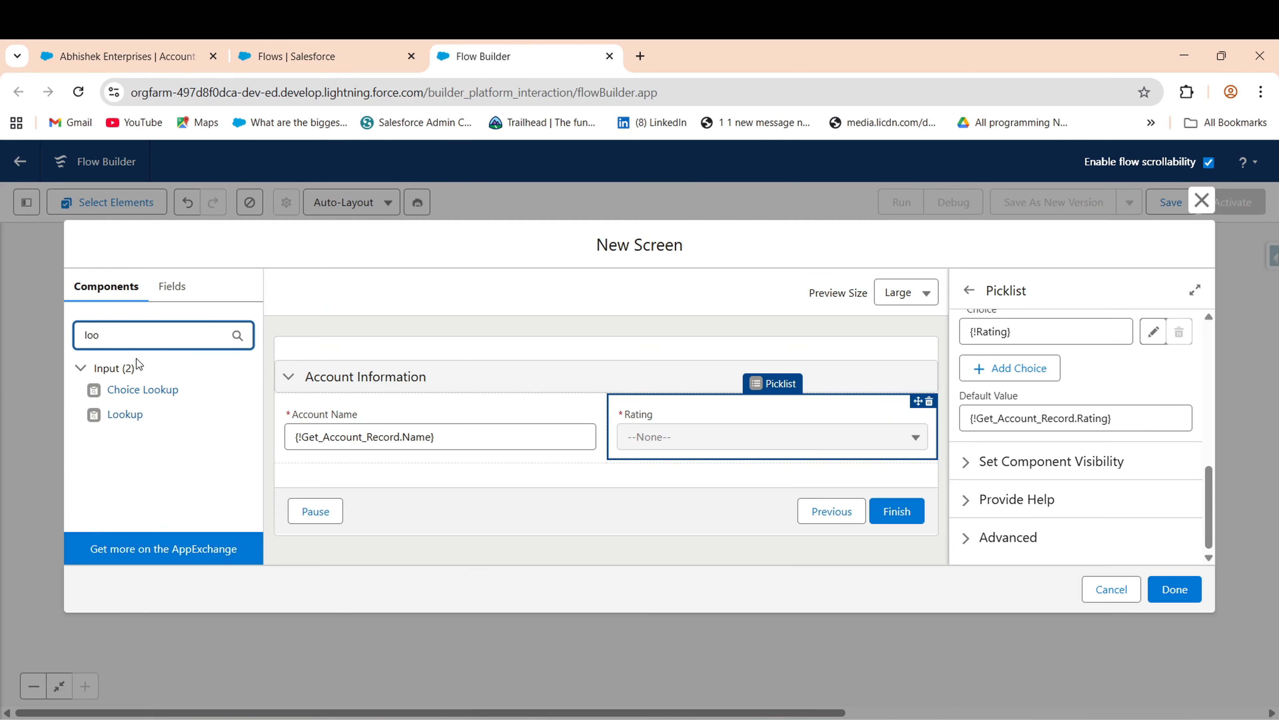
drag(137, 415, 328, 454)
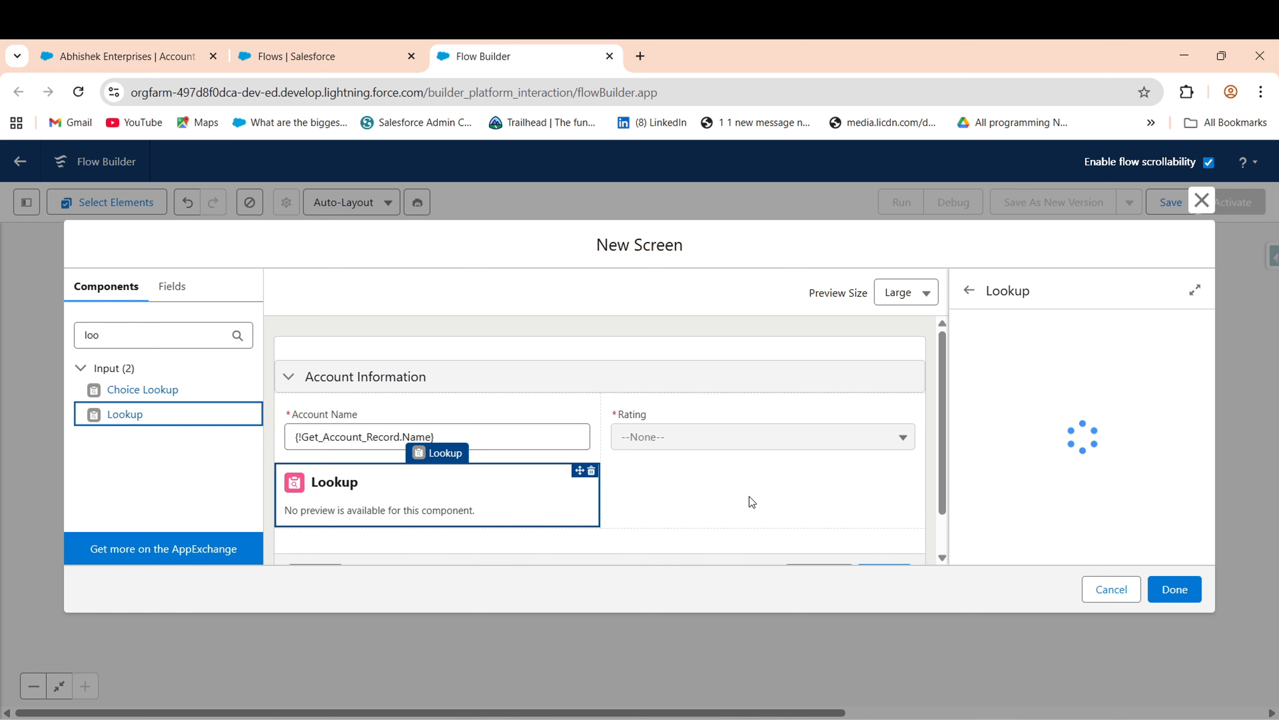
click(1007, 384)
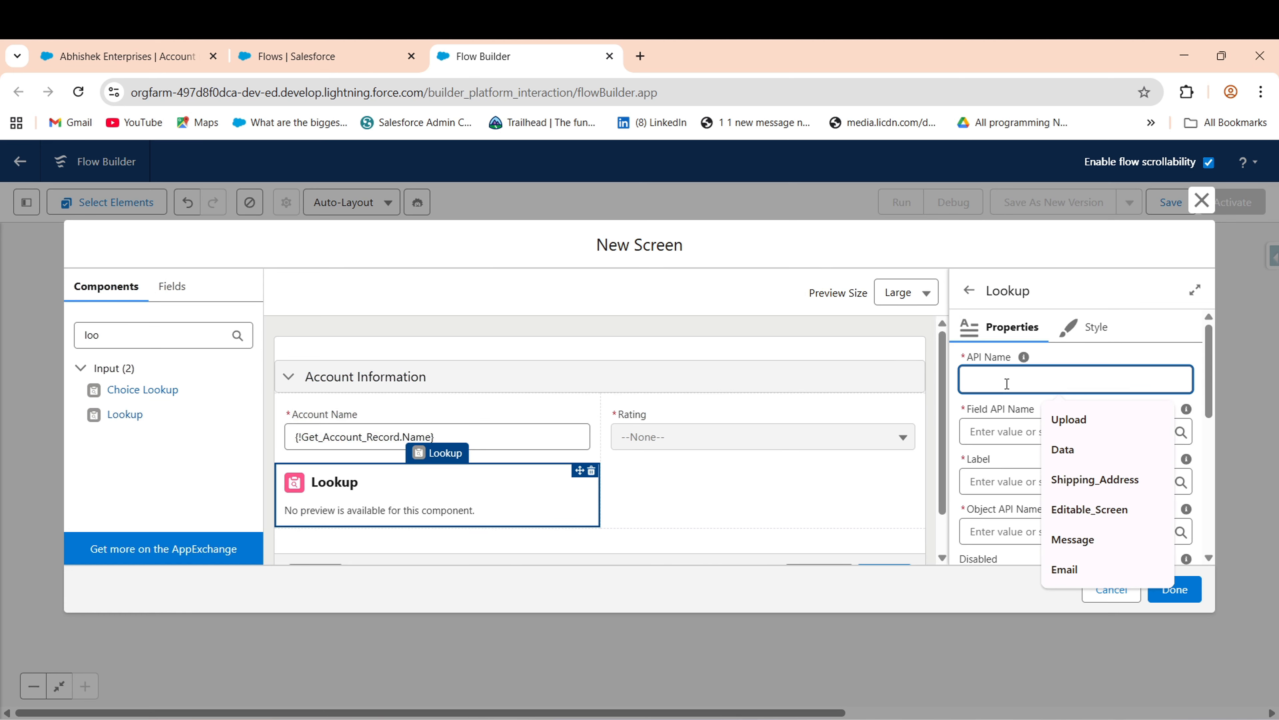
text(Parent_Account)
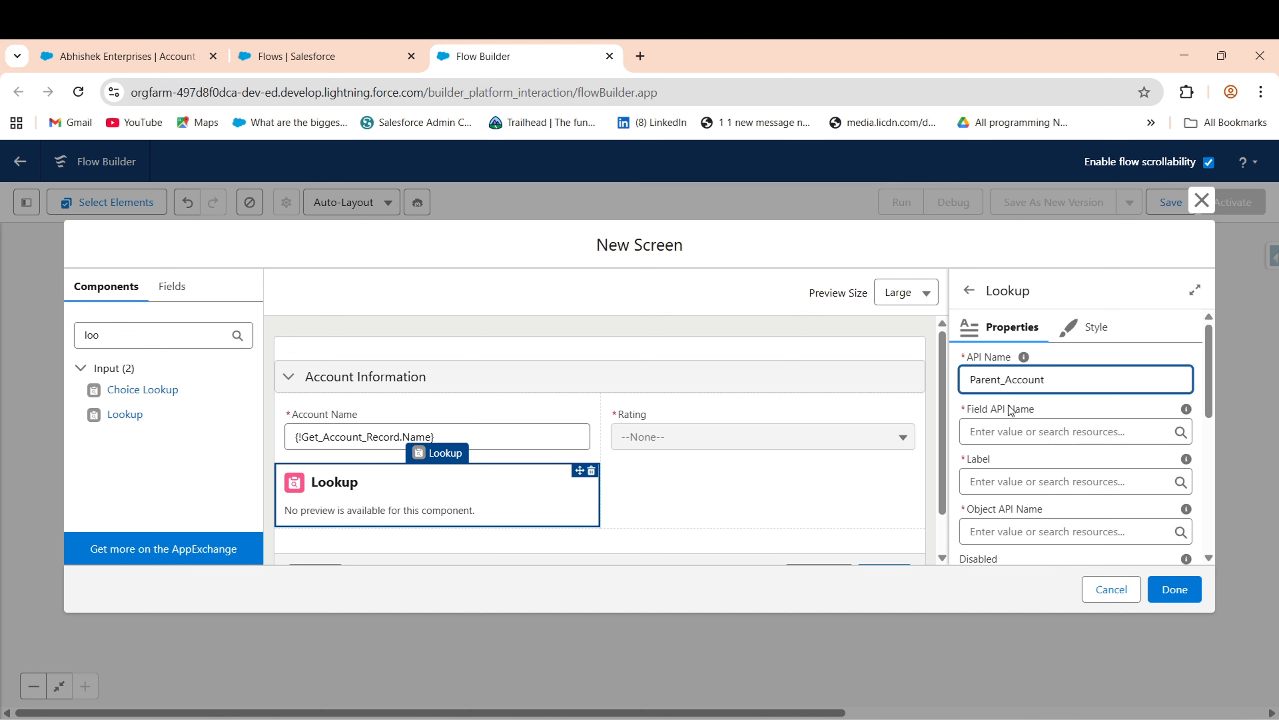
click(1012, 411)
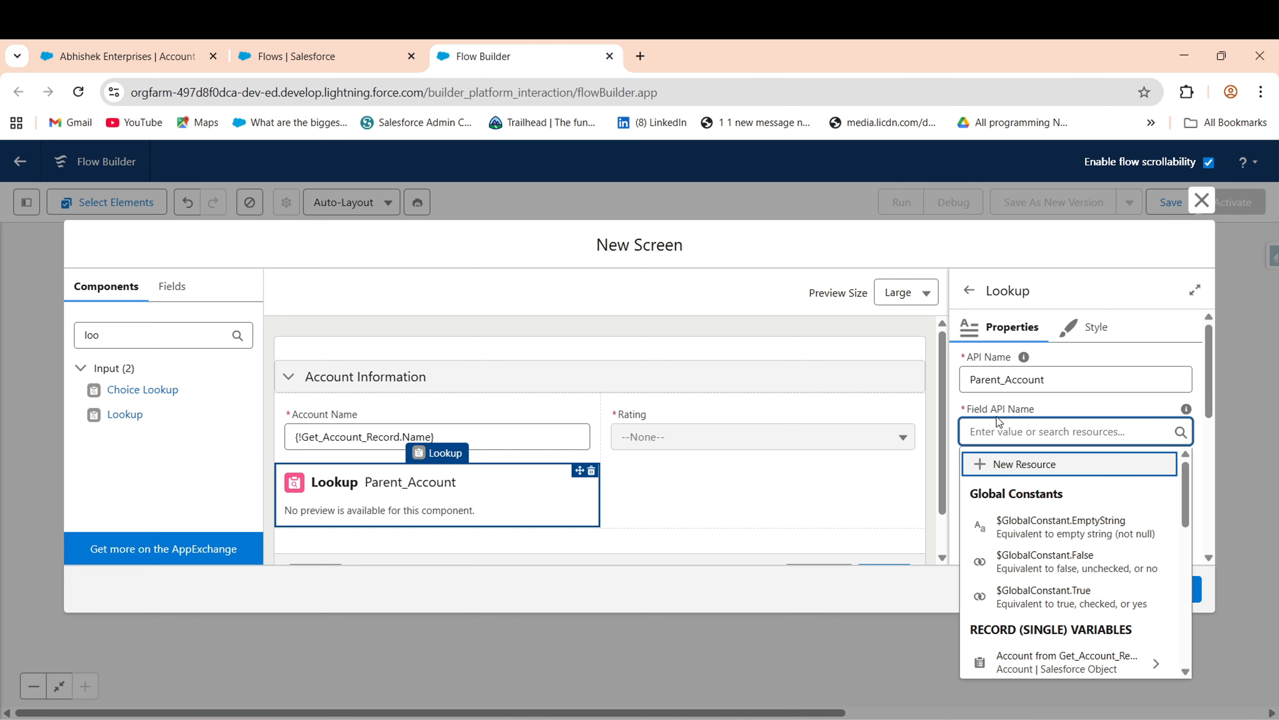
click(135, 57)
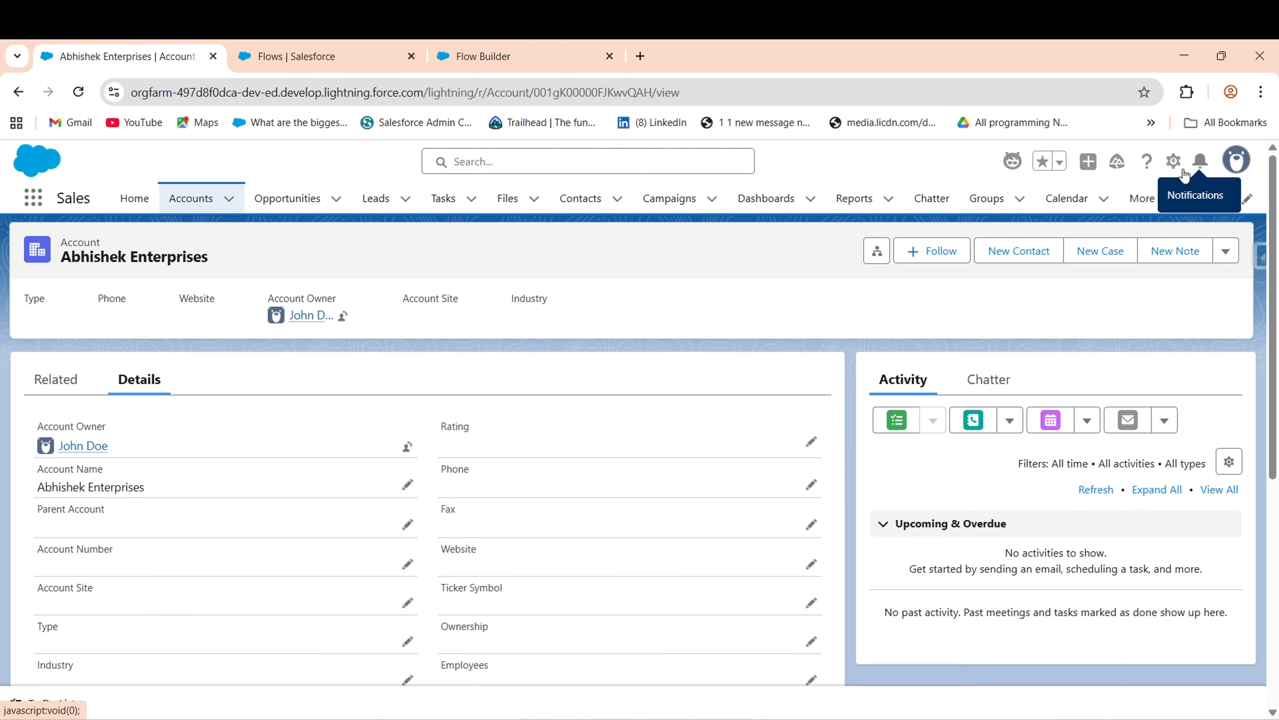
- Find and copy the Parent Account field's API name, ParentId, from Account's Fields & Relationships
click(1175, 163)
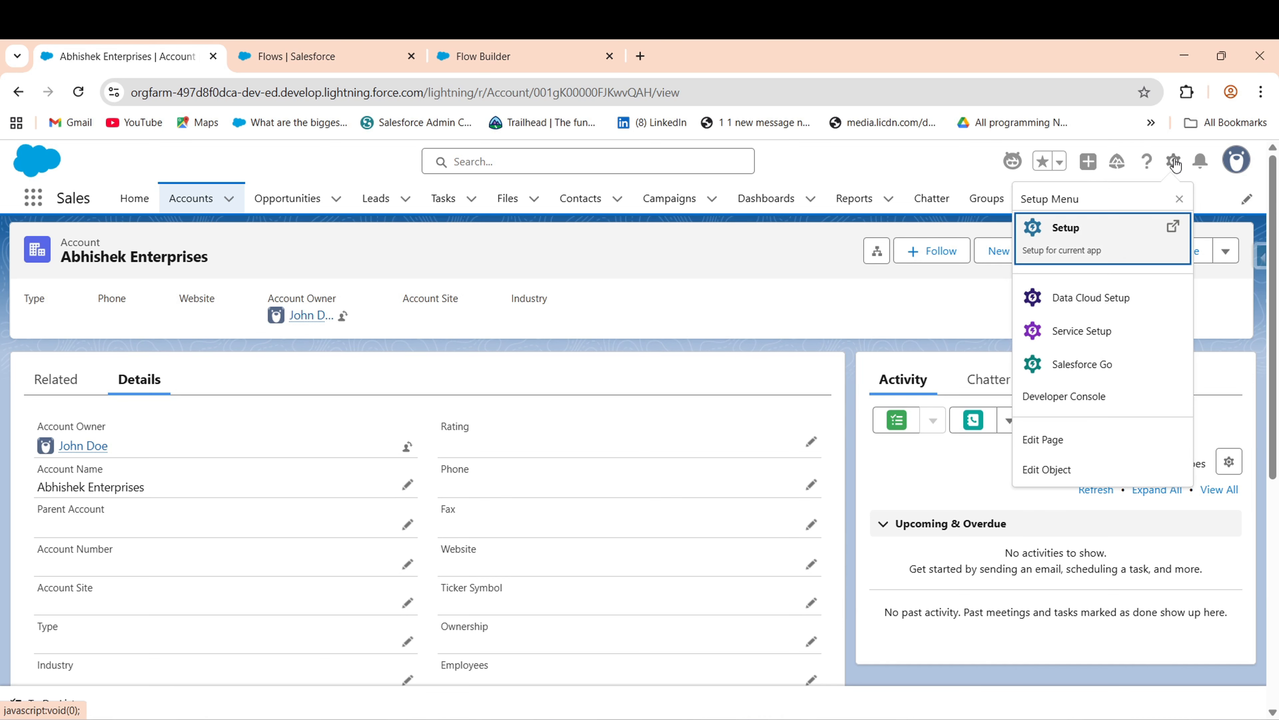
click(1042, 473)
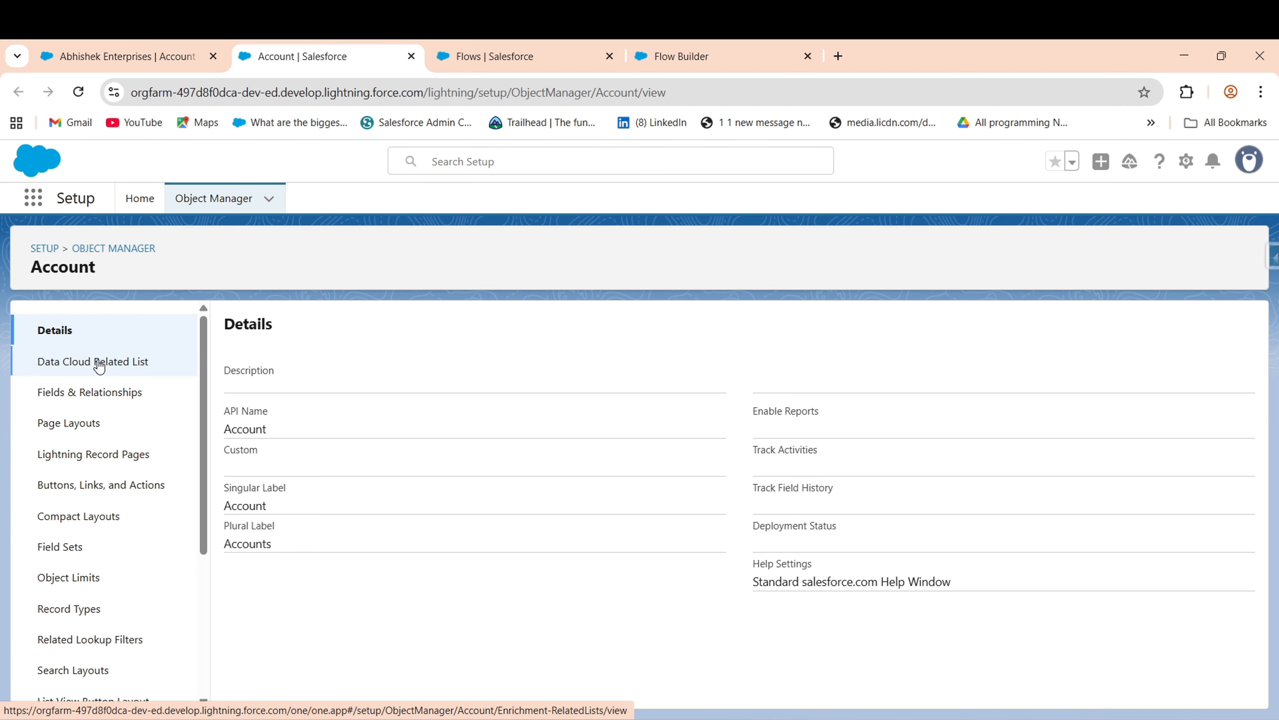
click(96, 399)
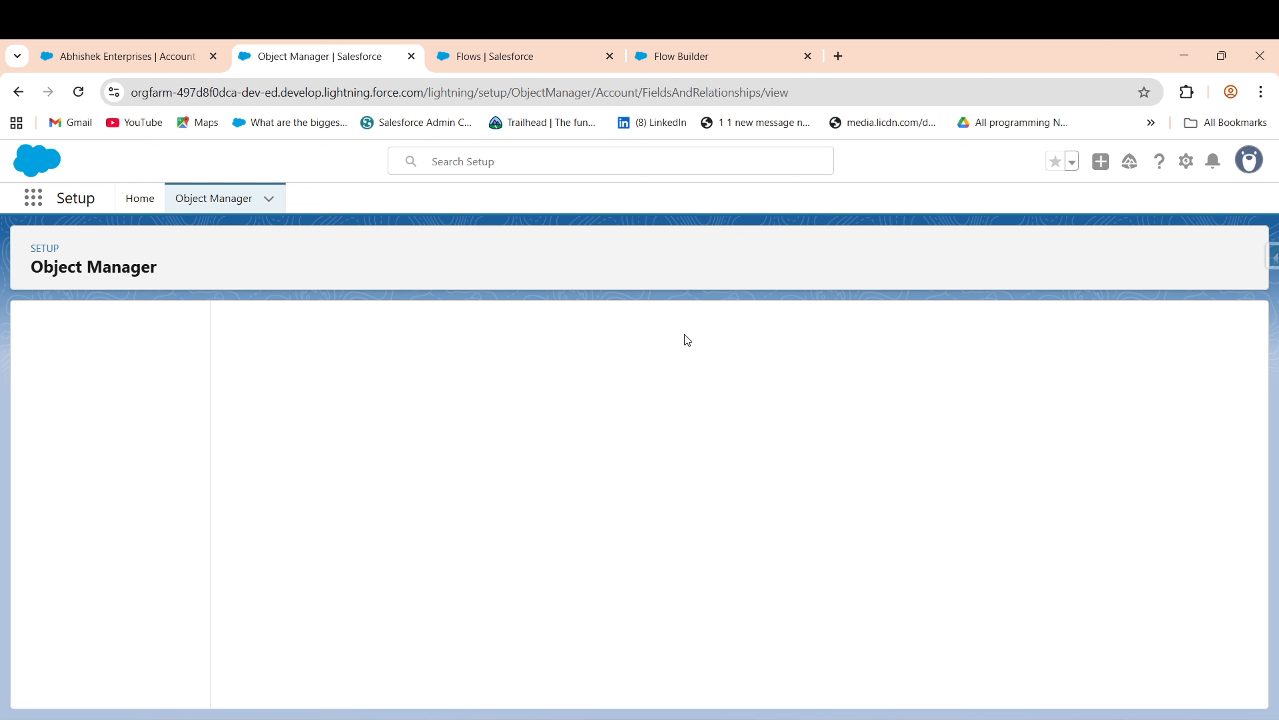
click(765, 335)
text(parent)
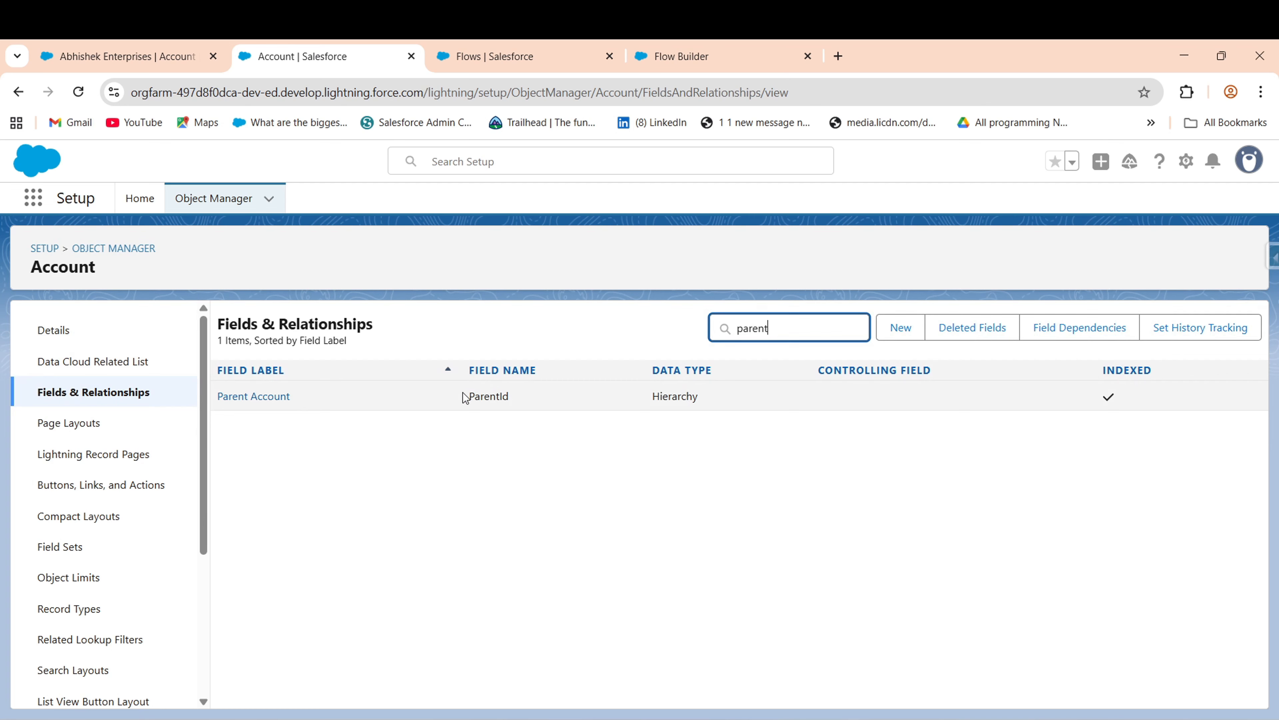
drag(465, 396, 536, 402)
key(ctrl+c)
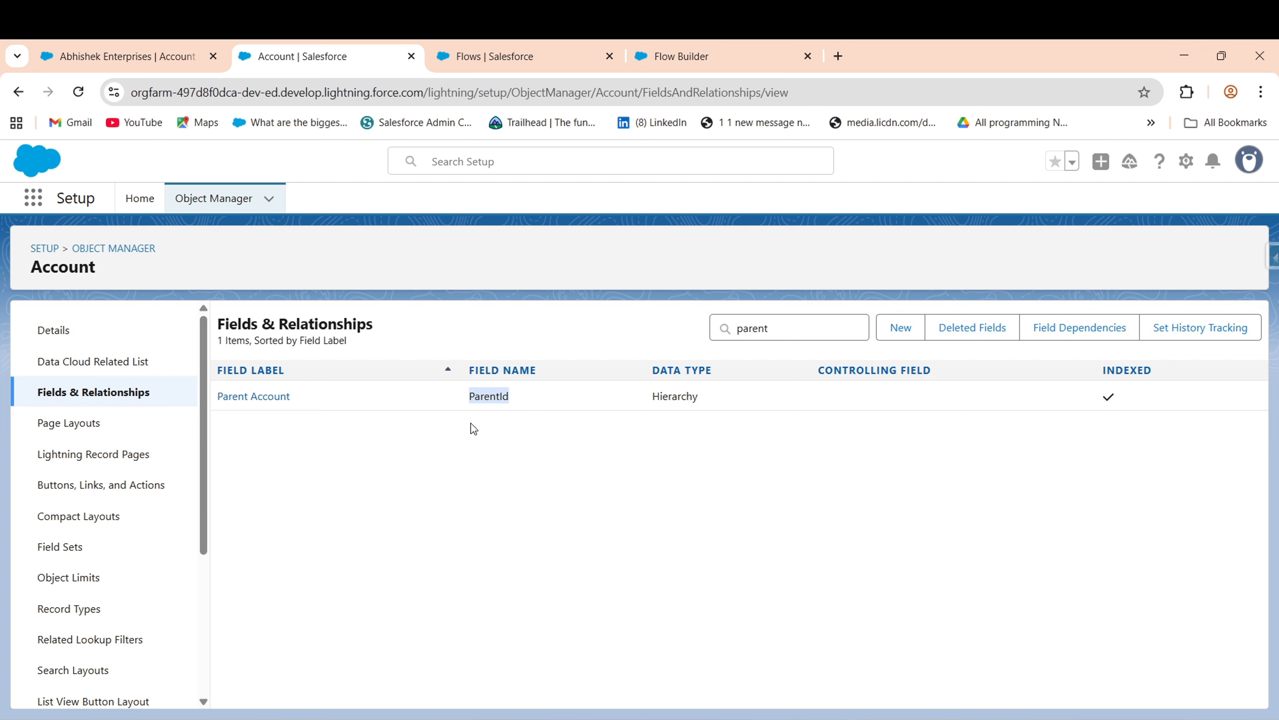
click(668, 59)
- Set the lookup's Field API Name to ParentId, Label to Parent Account, Object API Name to Account
click(972, 432)
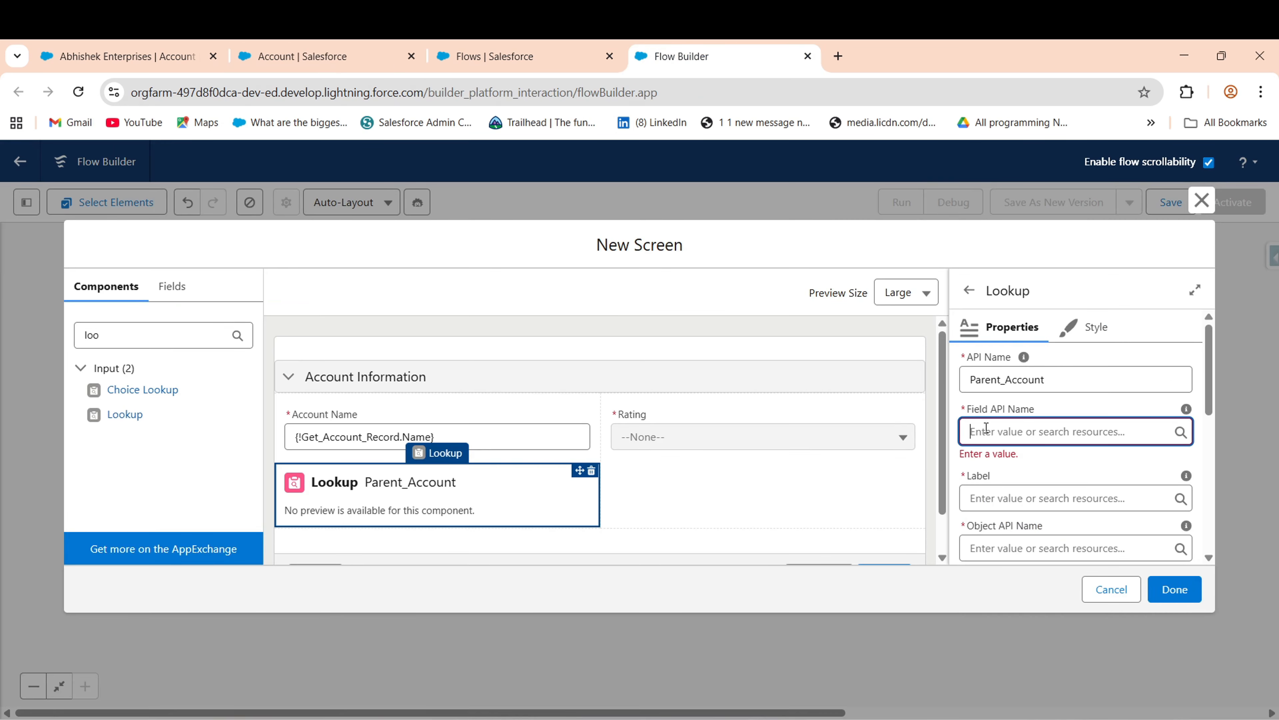
key(ctrl+v)
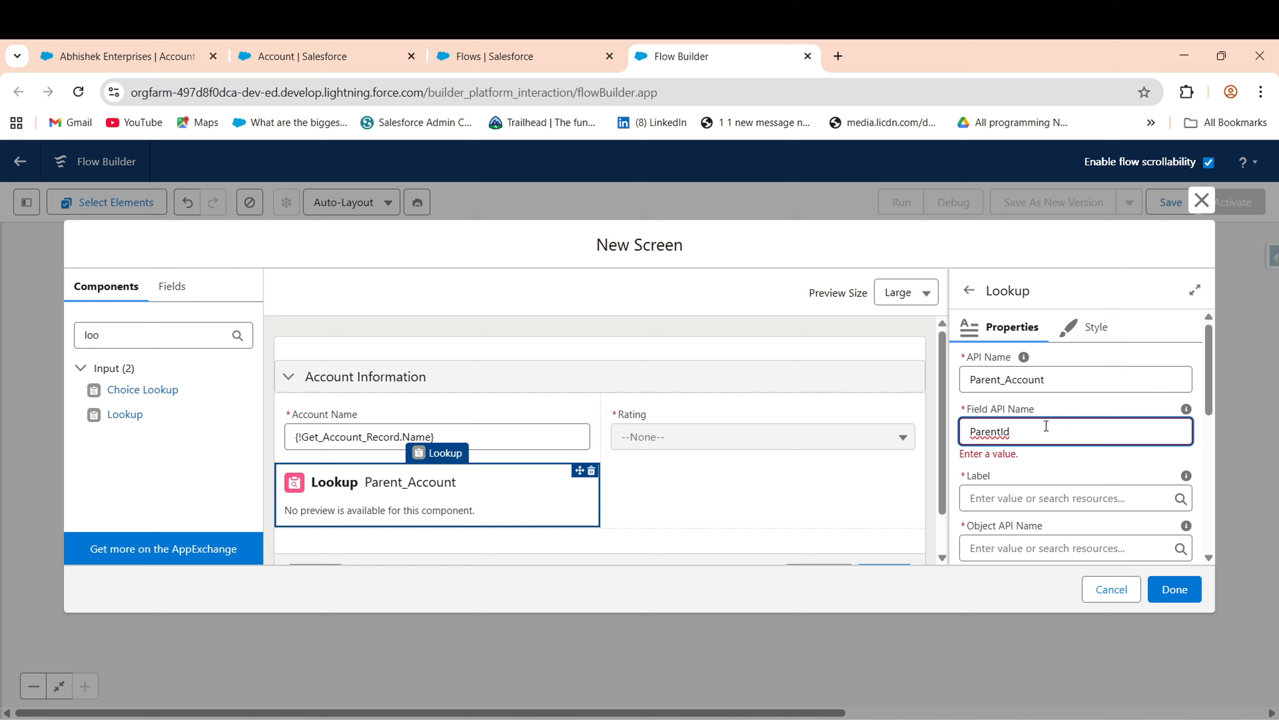
click(961, 435)
text(\)
click(1103, 397)
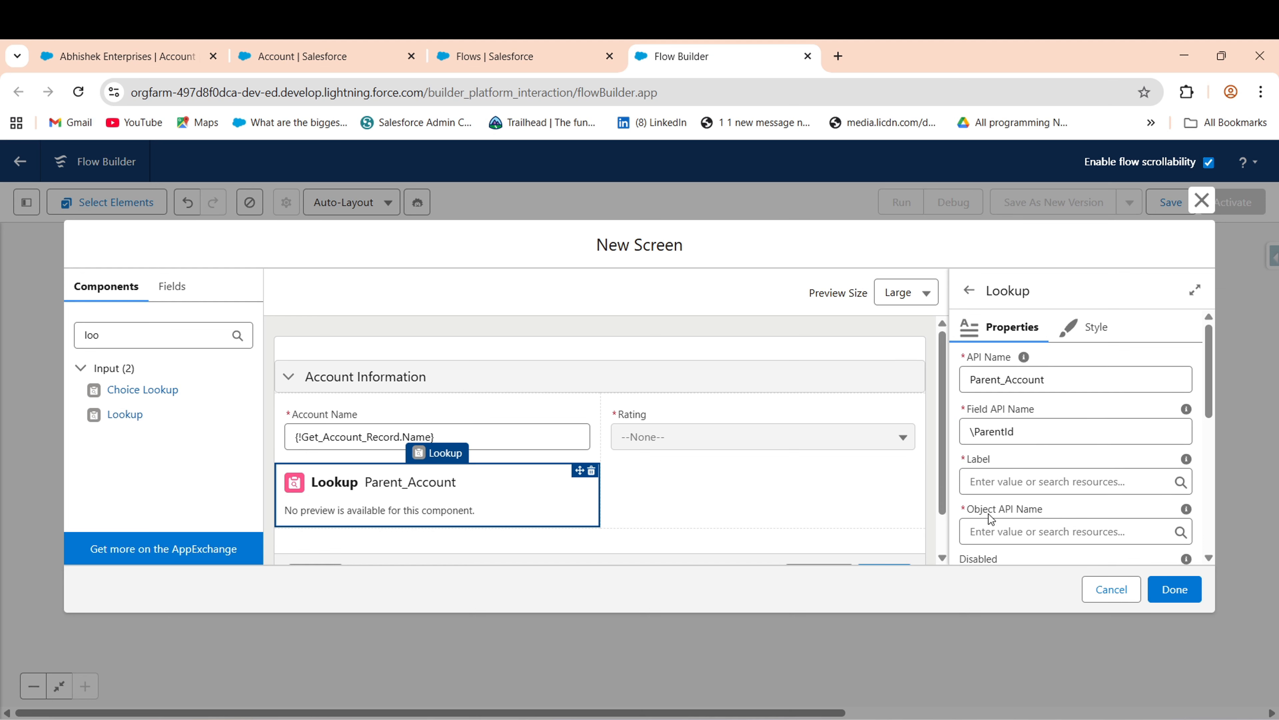
click(1036, 485)
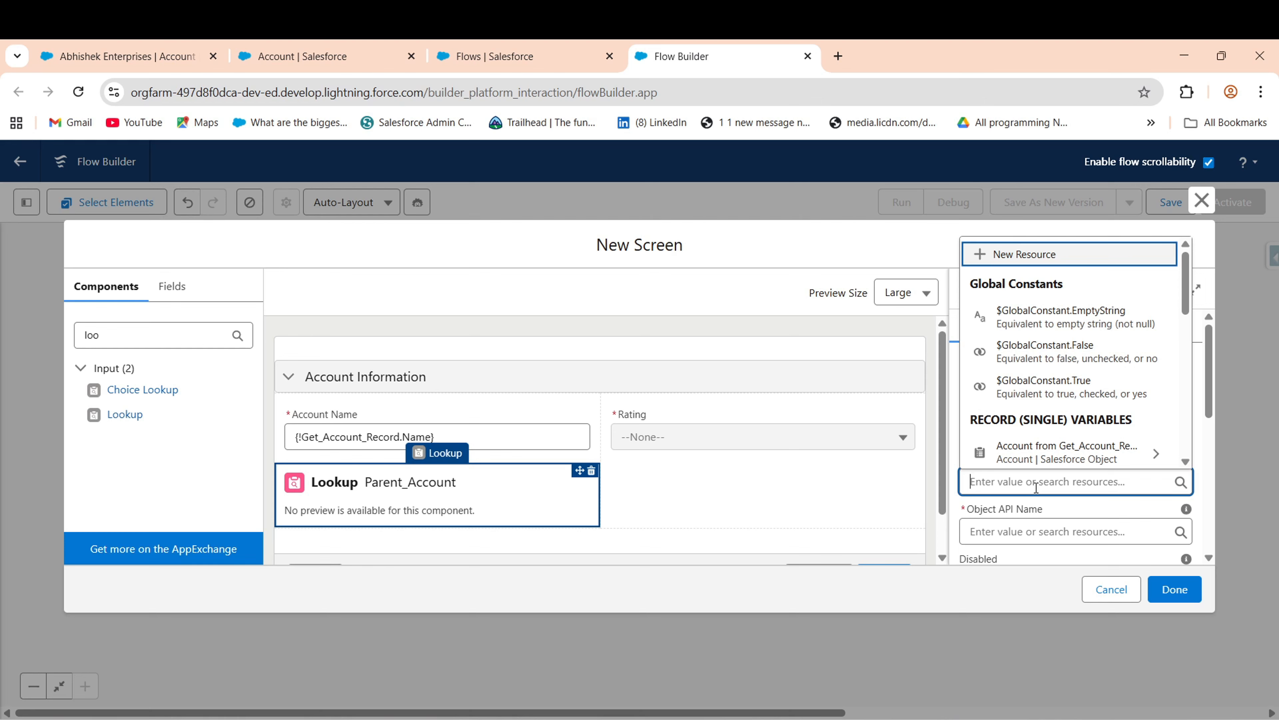
text(Parent Account)
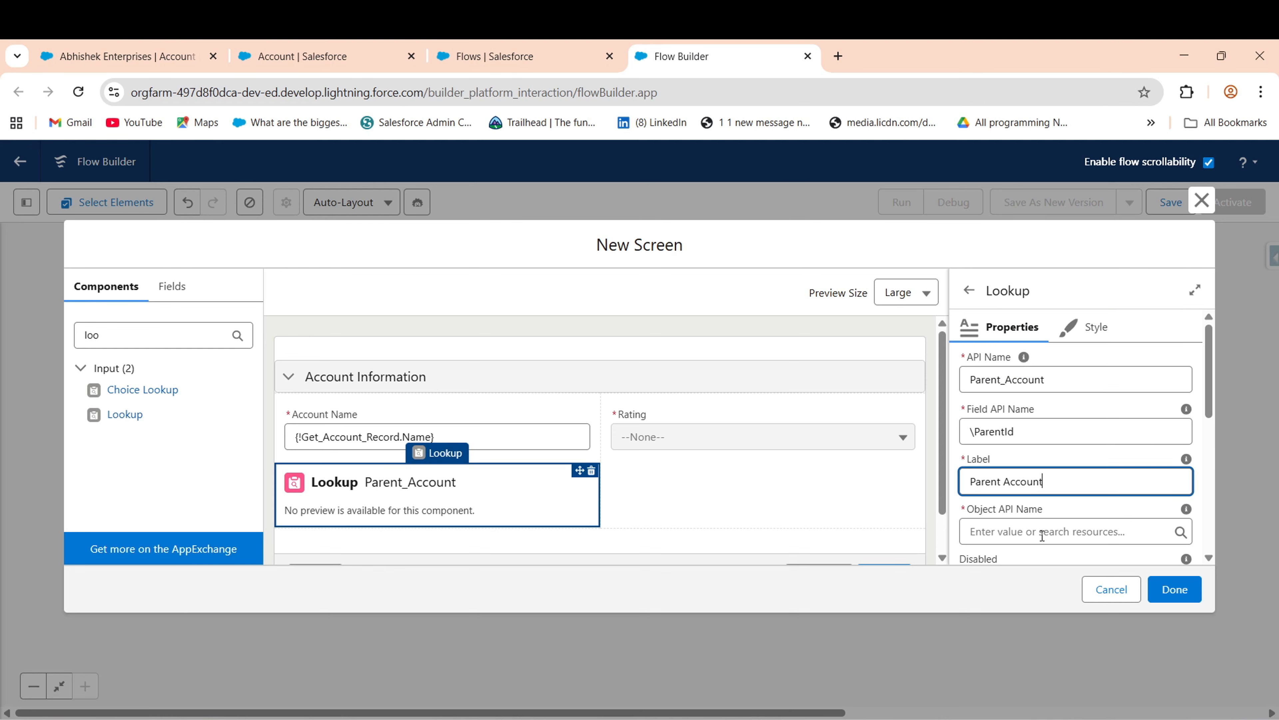
click(1042, 536)
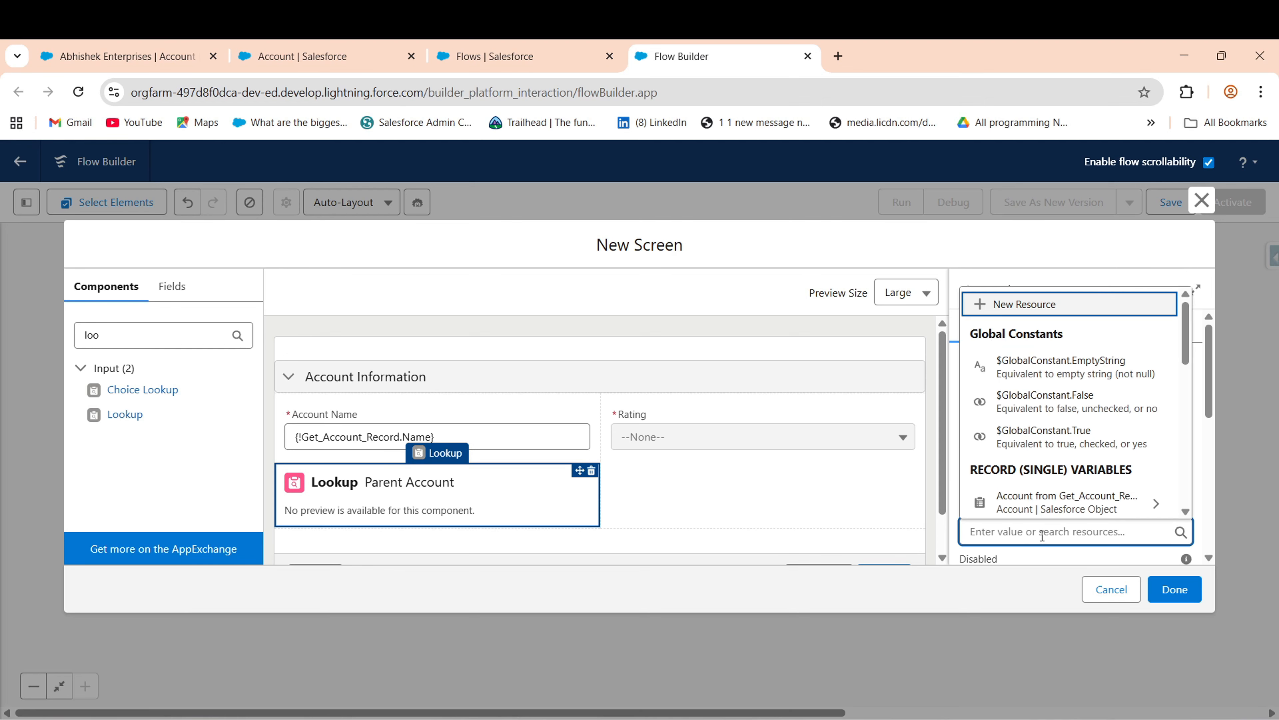
text(Account)
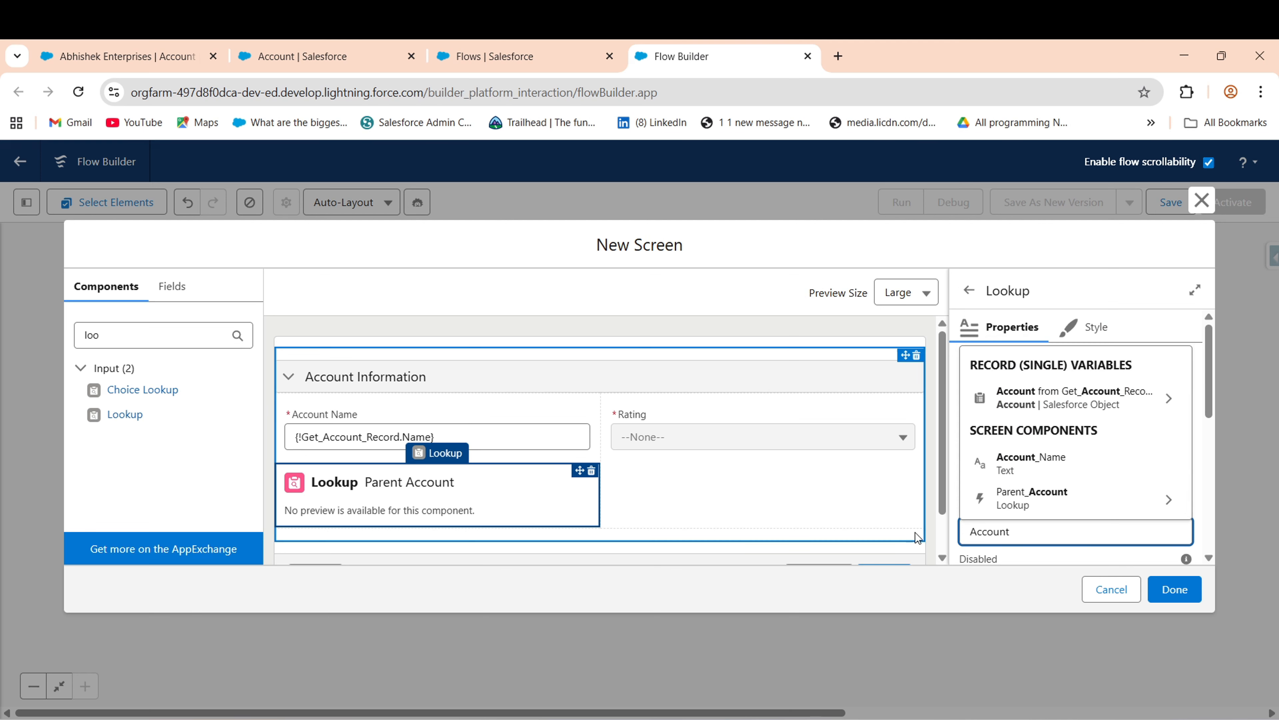
text(__c)
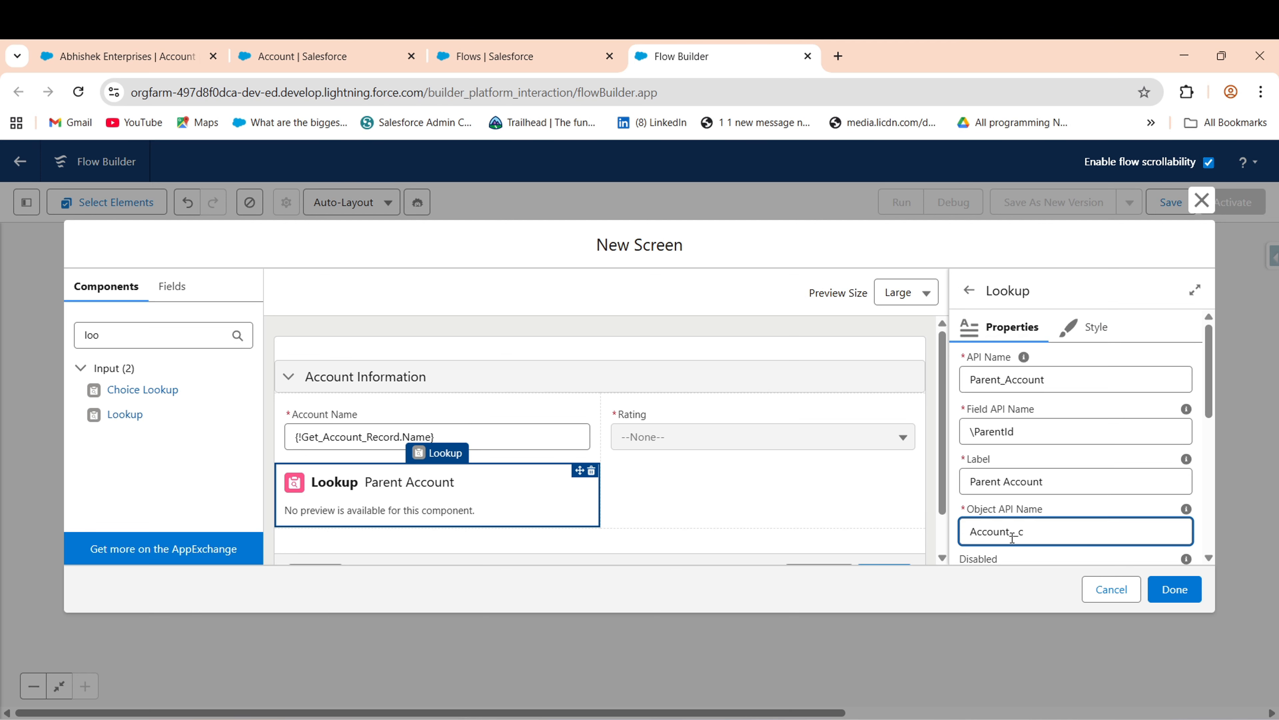
key(BackSpace)
key(BackSpace)
key(BackSpace)
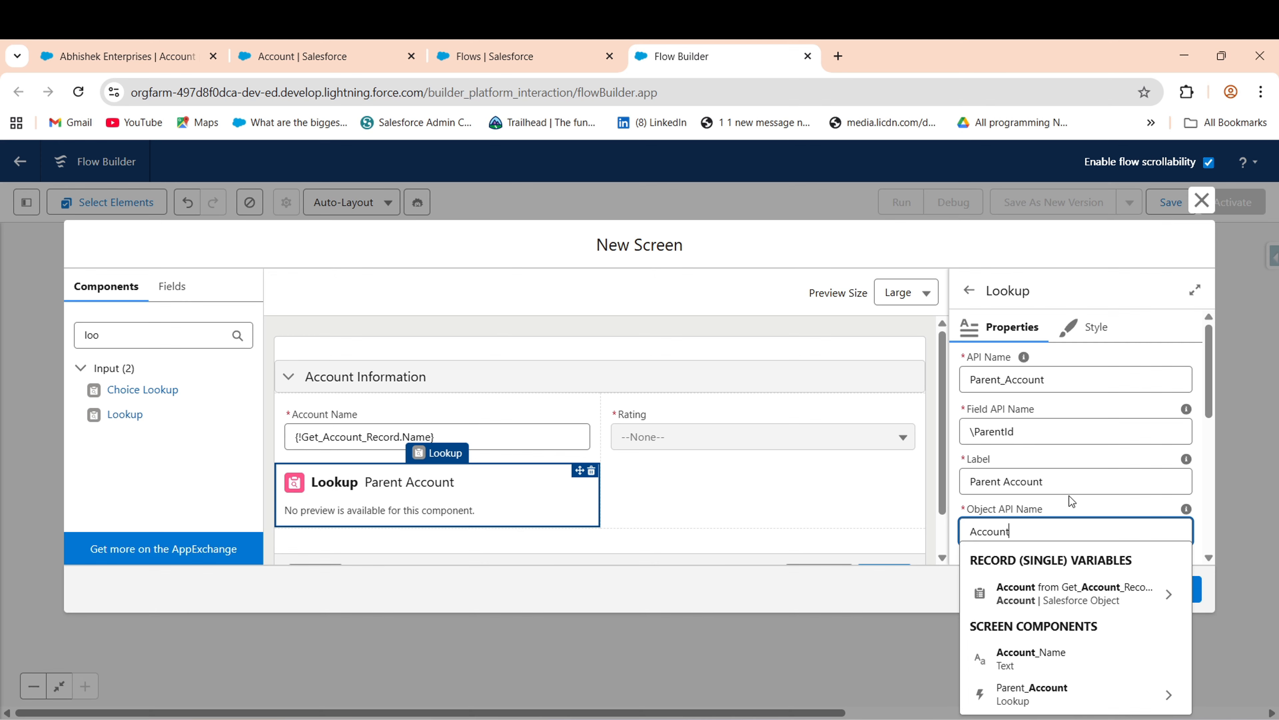
click(1199, 485)
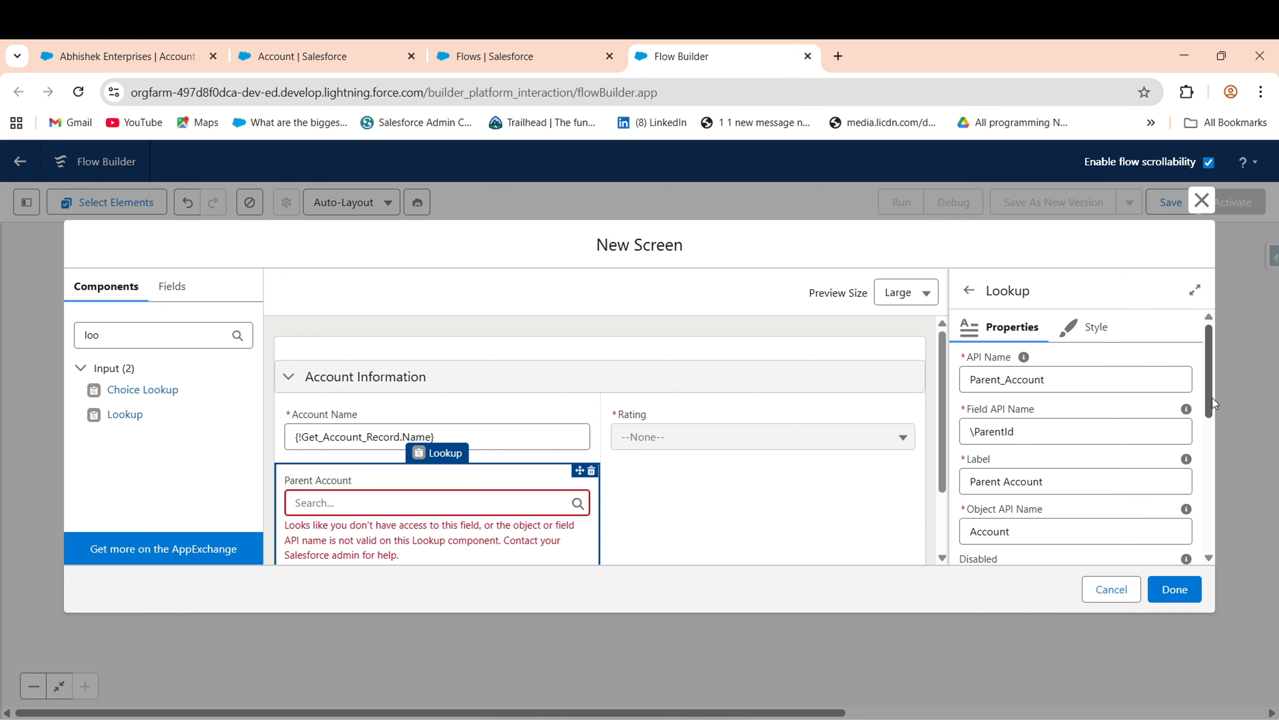
- Remove the stray backslash so the field API name reads exactly ParentId
drag(1215, 405, 1217, 444)
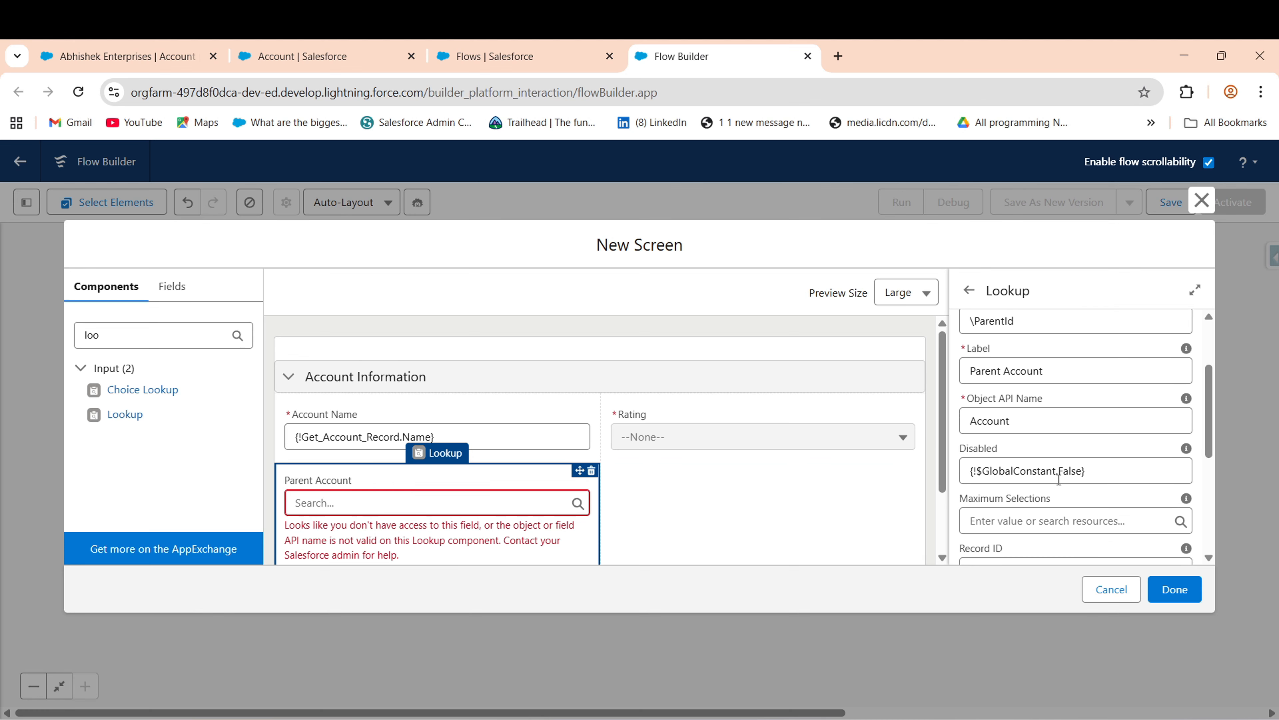
drag(1212, 445, 1214, 391)
click(977, 432)
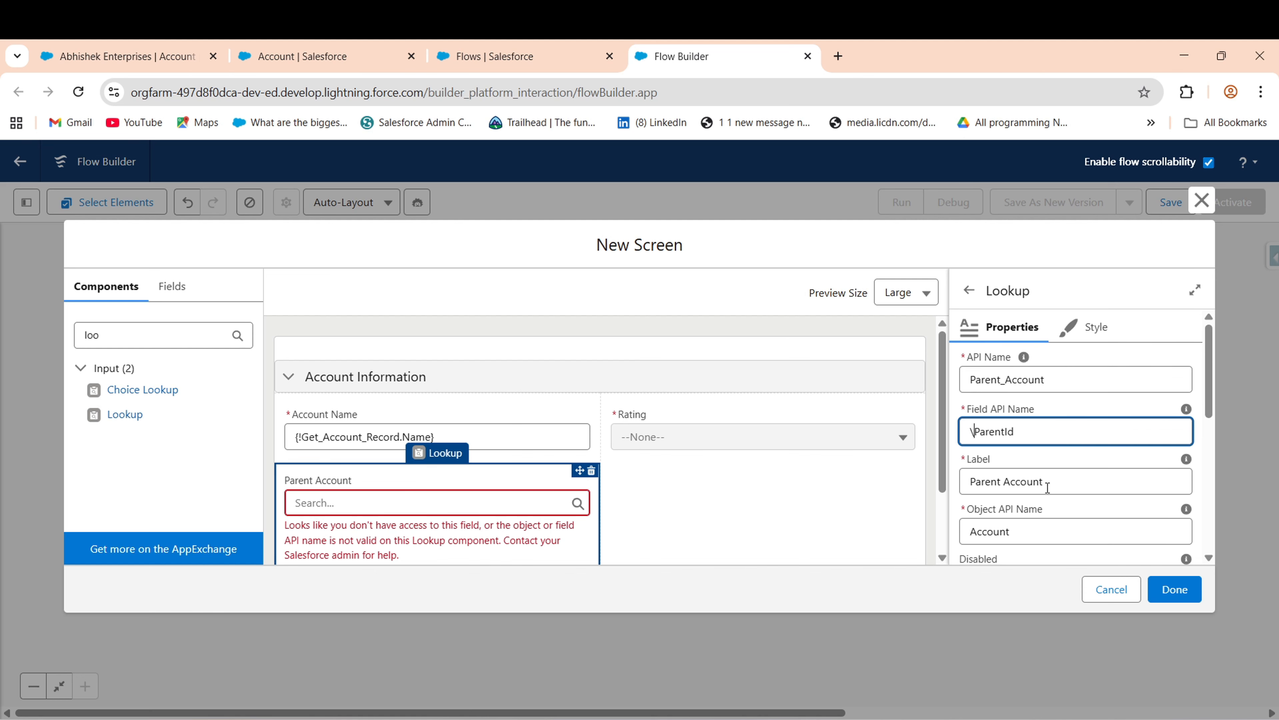
key(BackSpace)
click(1102, 407)
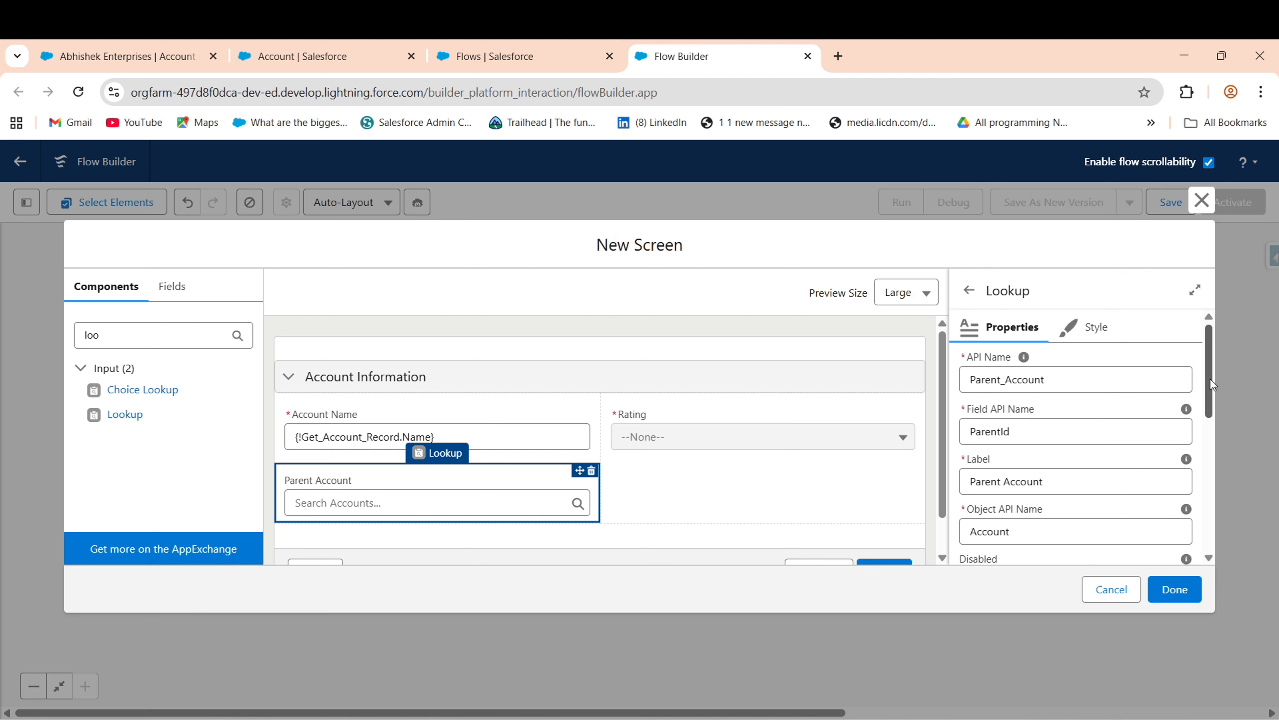
drag(1212, 384, 1219, 459)
- Set Record ID to {!Get_Account_Record.ParentId} and Required to {!$GlobalConstant.True}
click(1005, 487)
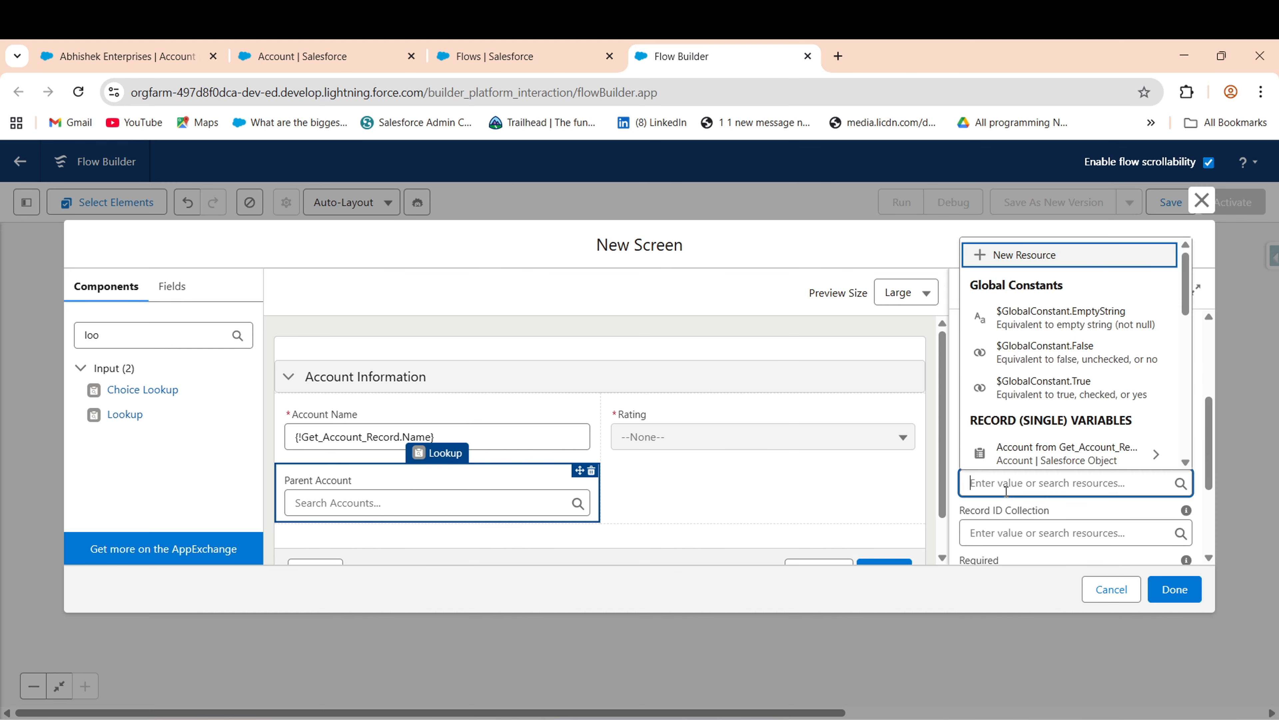
text(get)
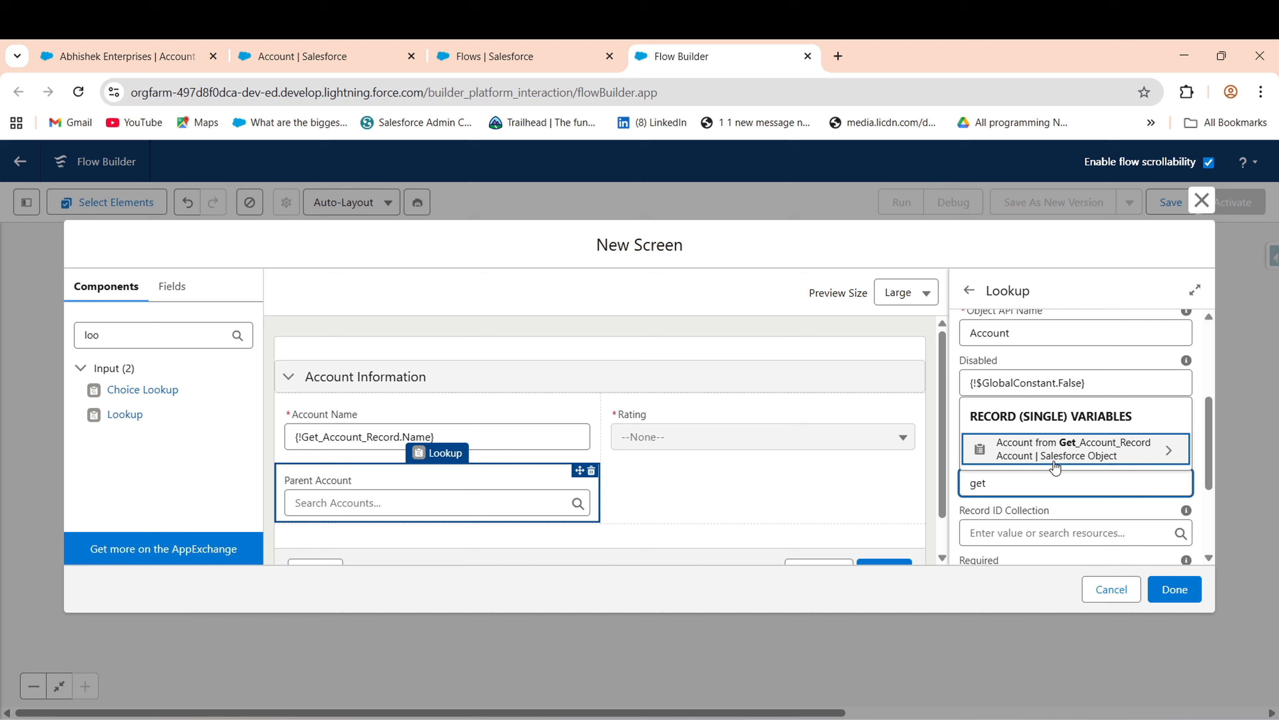
click(1048, 454)
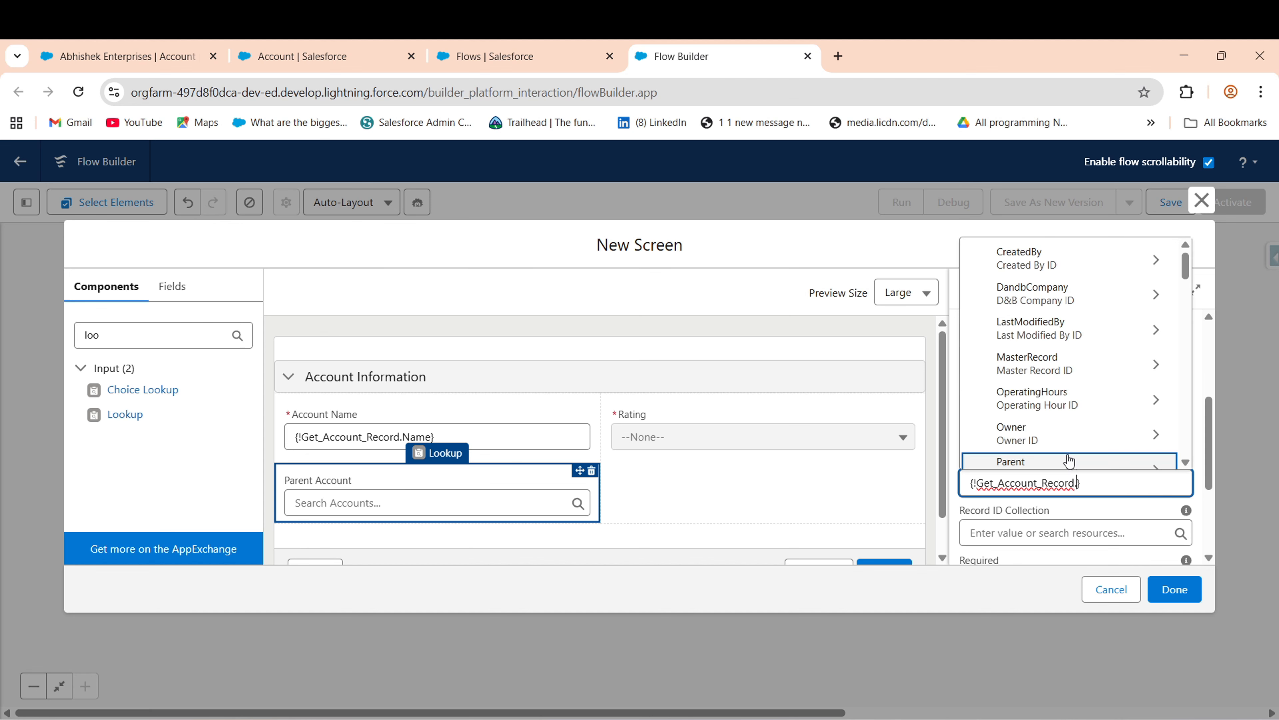
text(pare)
click(1005, 452)
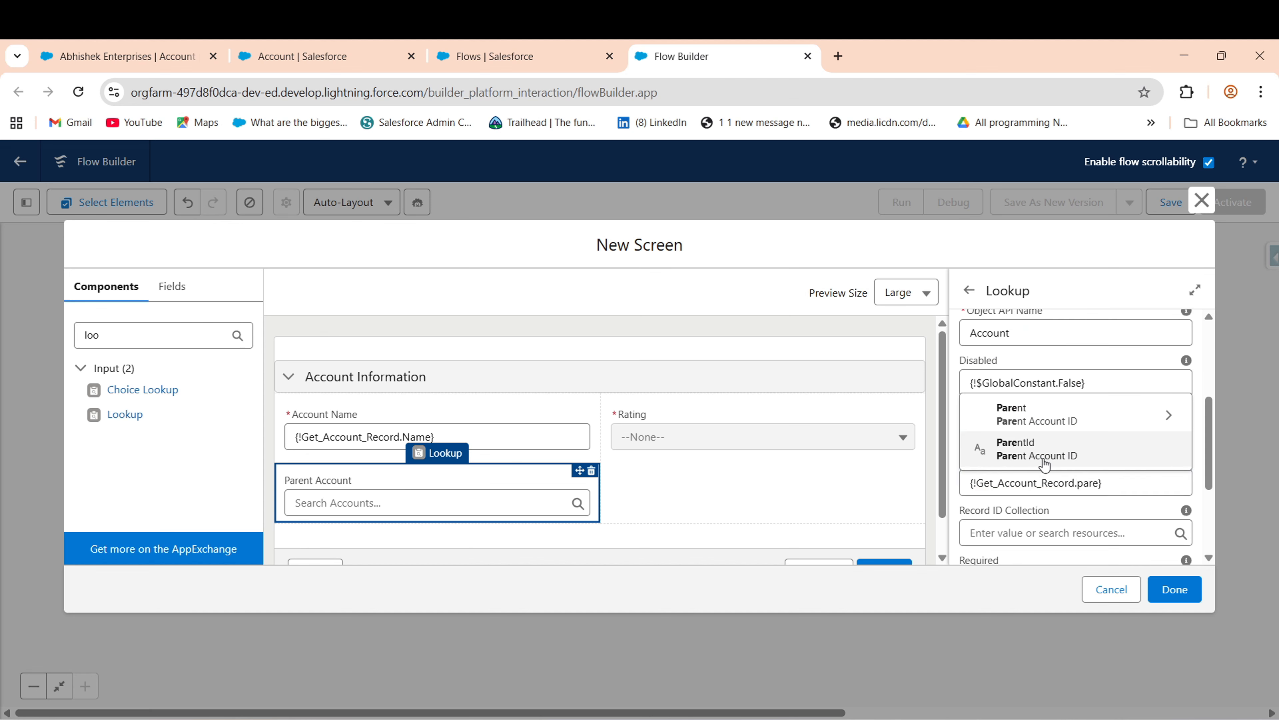
drag(1214, 452, 1163, 452)
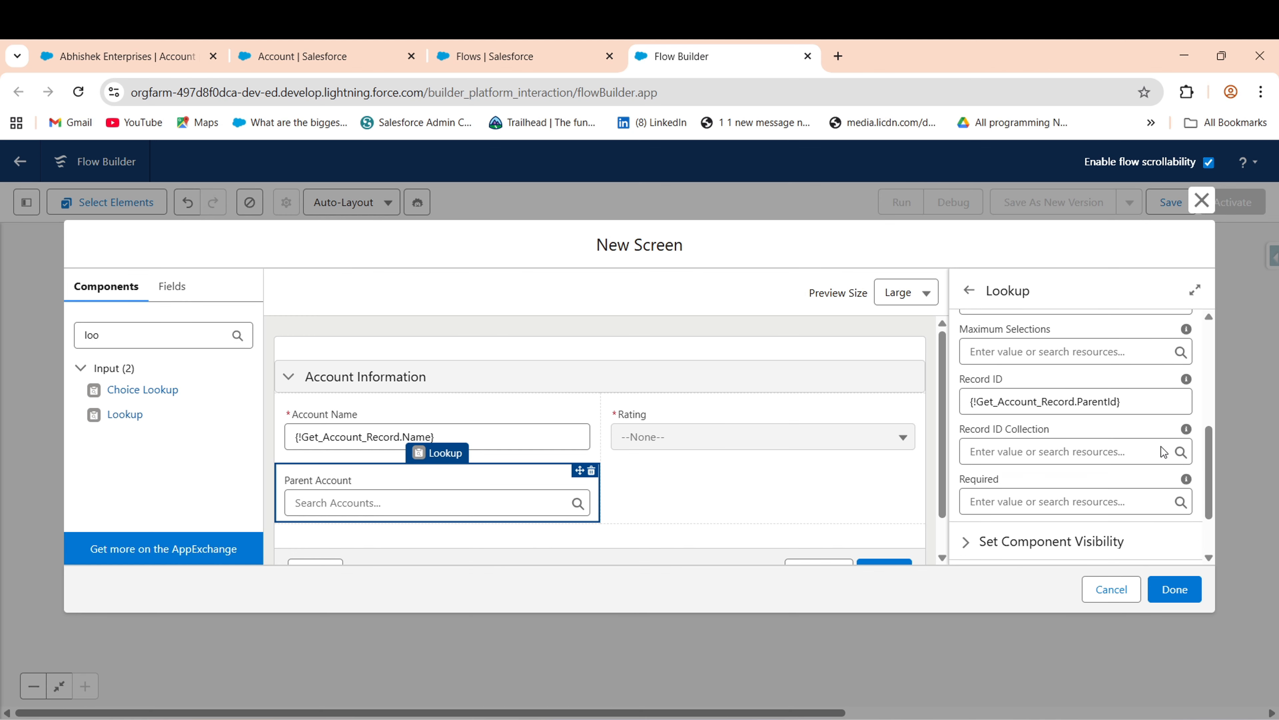
click(1004, 504)
click(1108, 377)
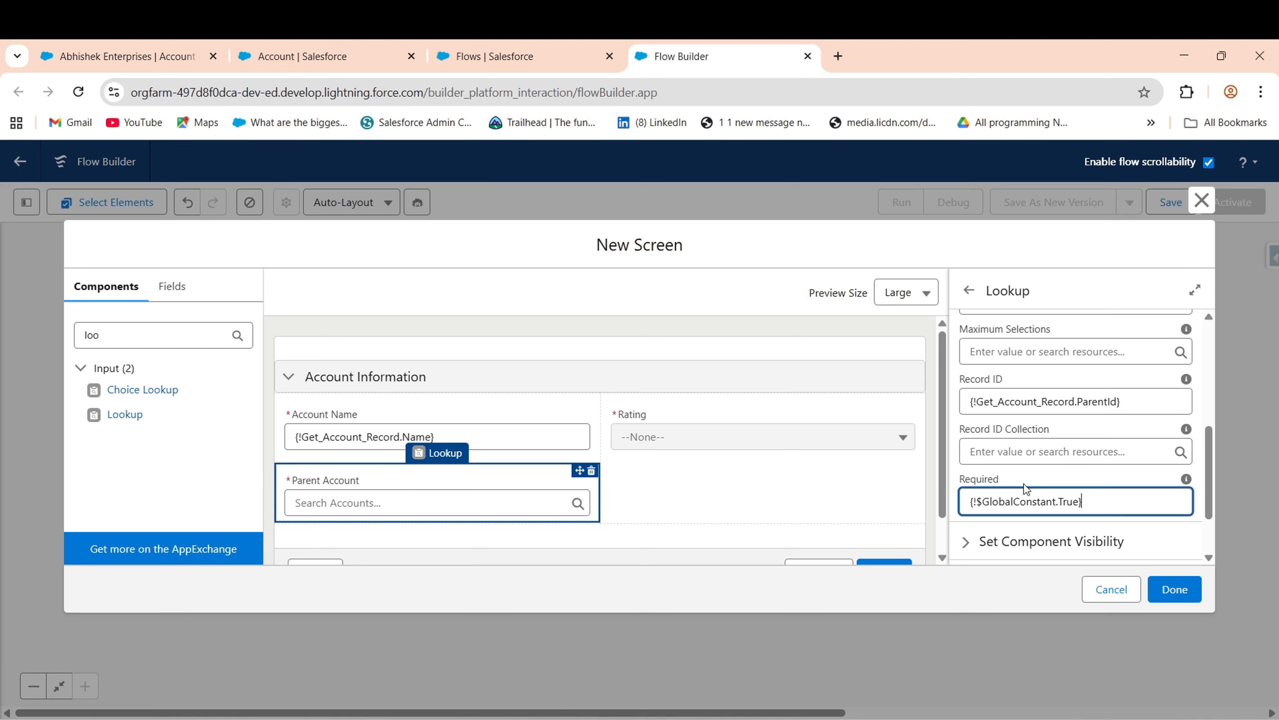
click(1169, 477)
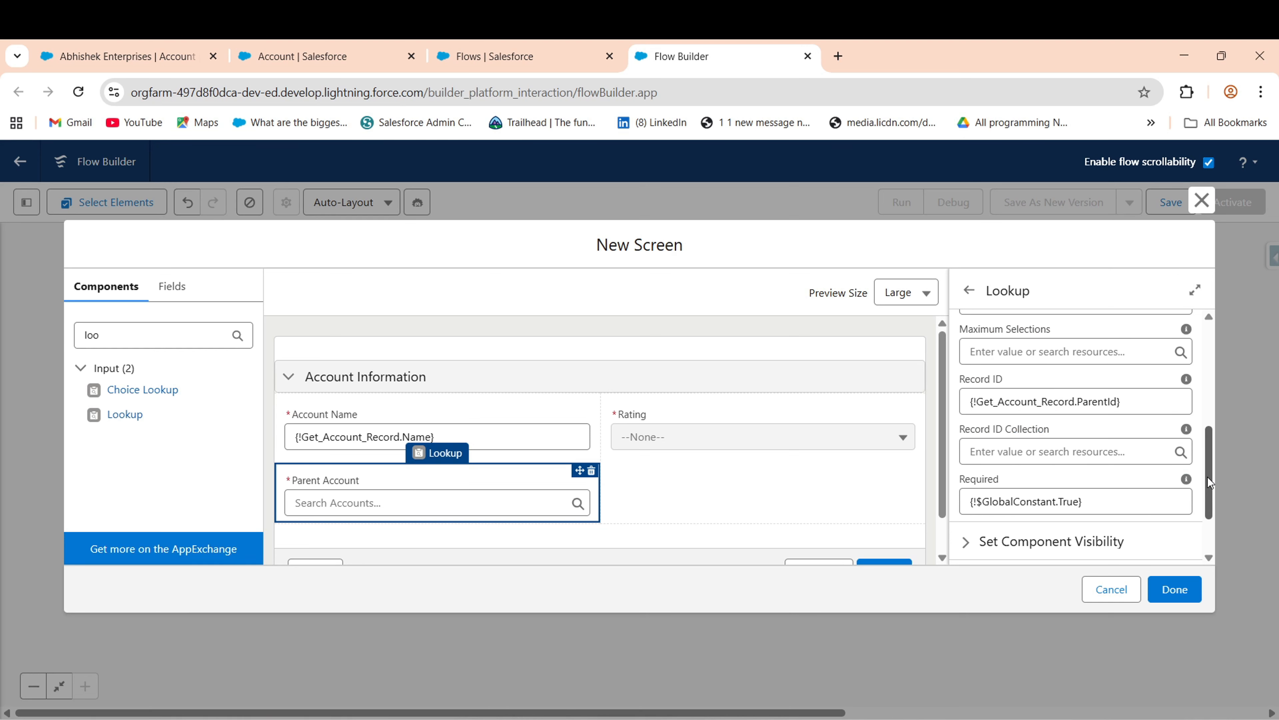
drag(1210, 485, 1218, 327)
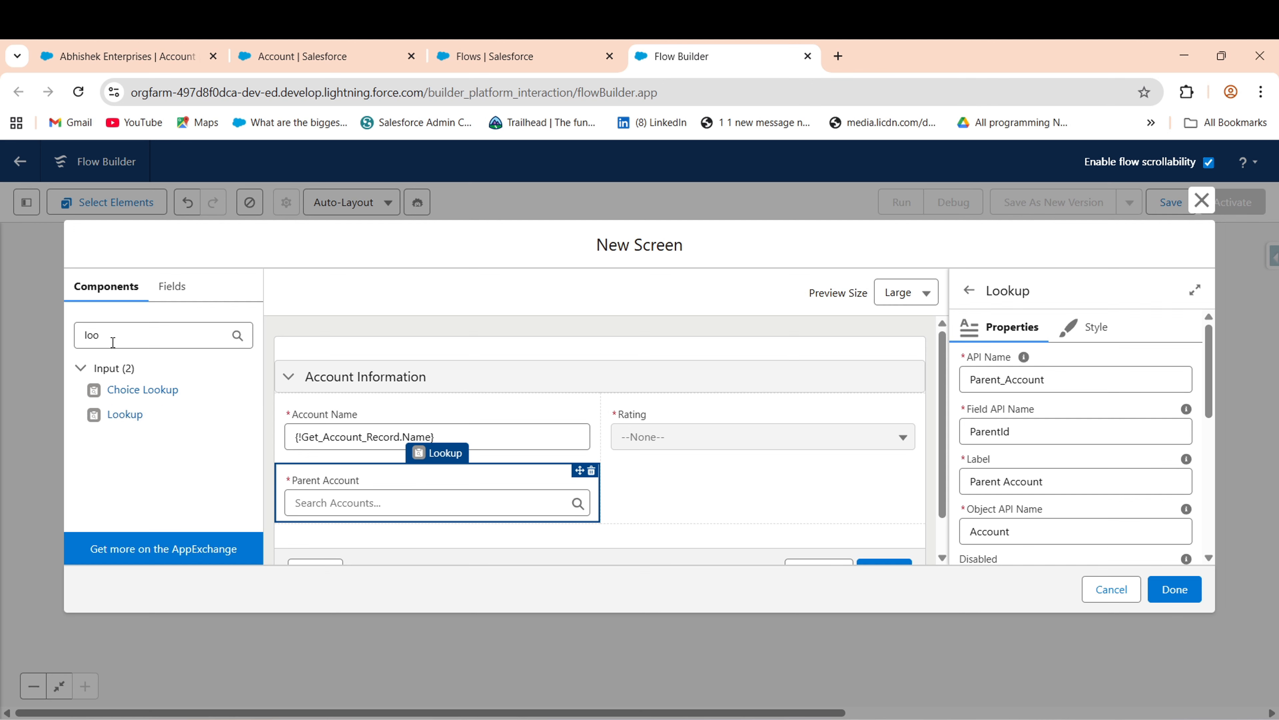
- Place a Phone input under the Rating field and give it the API name SF_Phone
drag(126, 334, 60, 336)
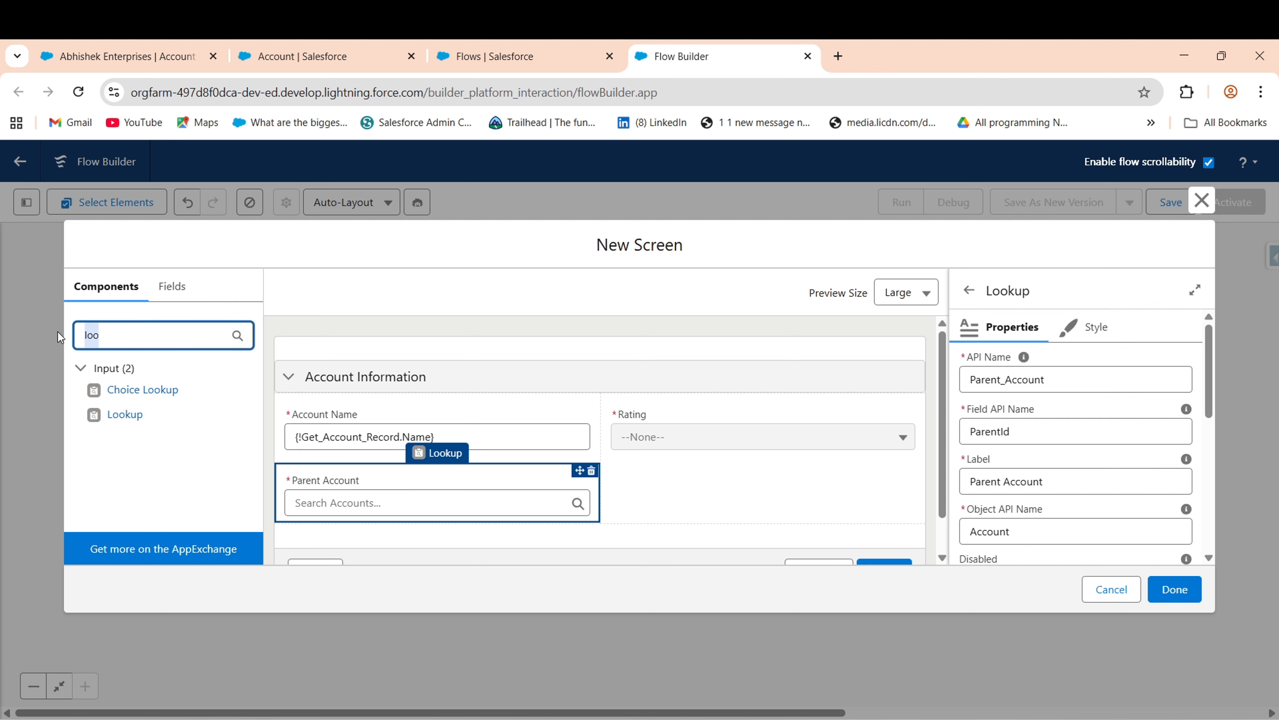
key(BackSpace)
text(ph)
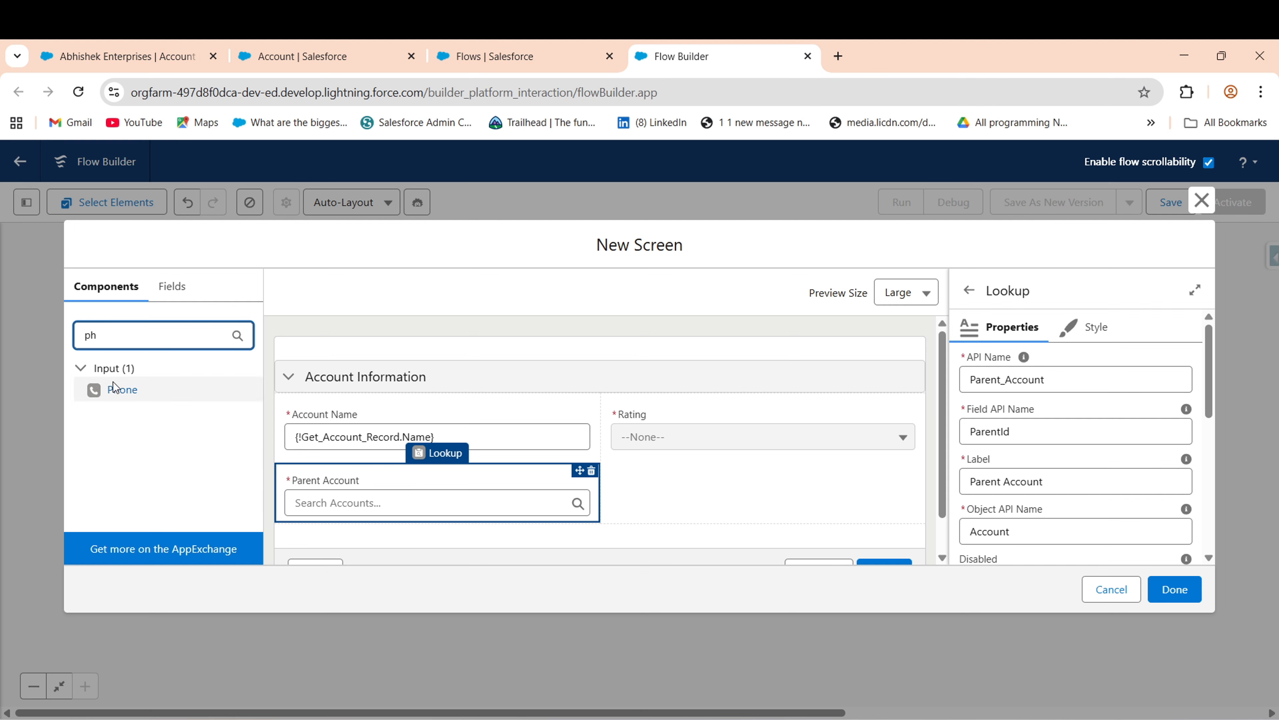
text(one)
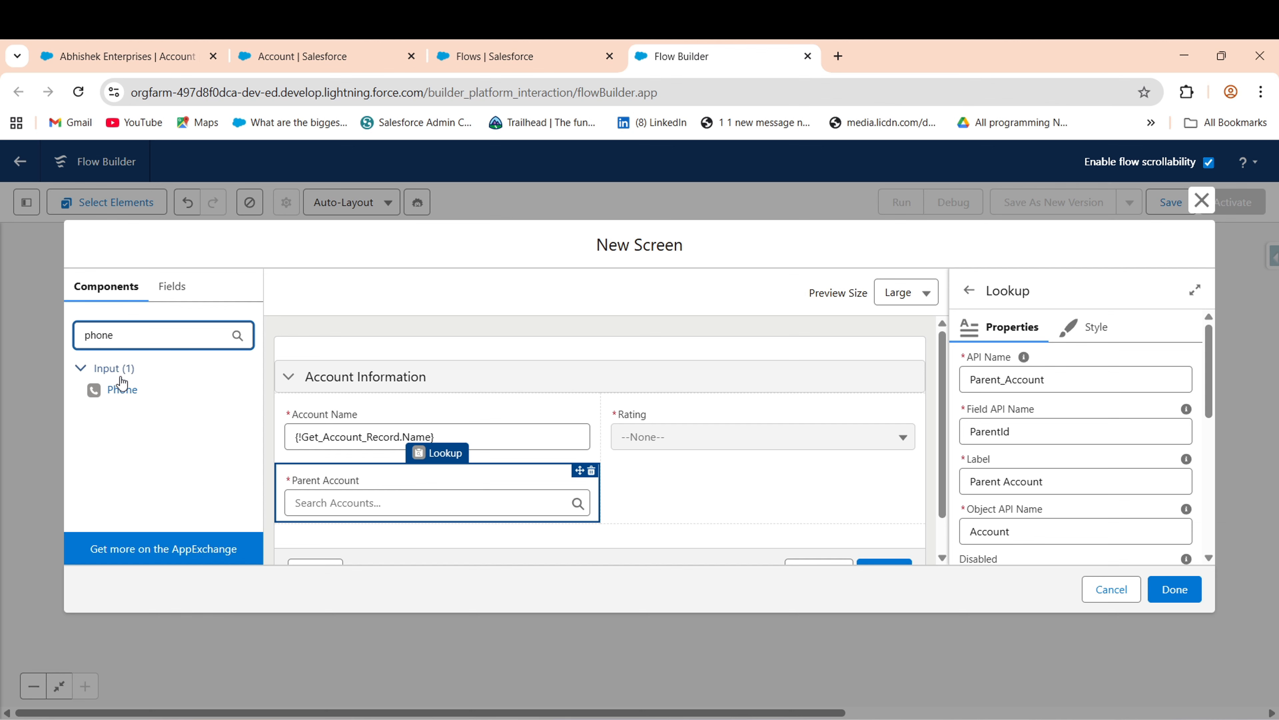
drag(121, 390, 665, 492)
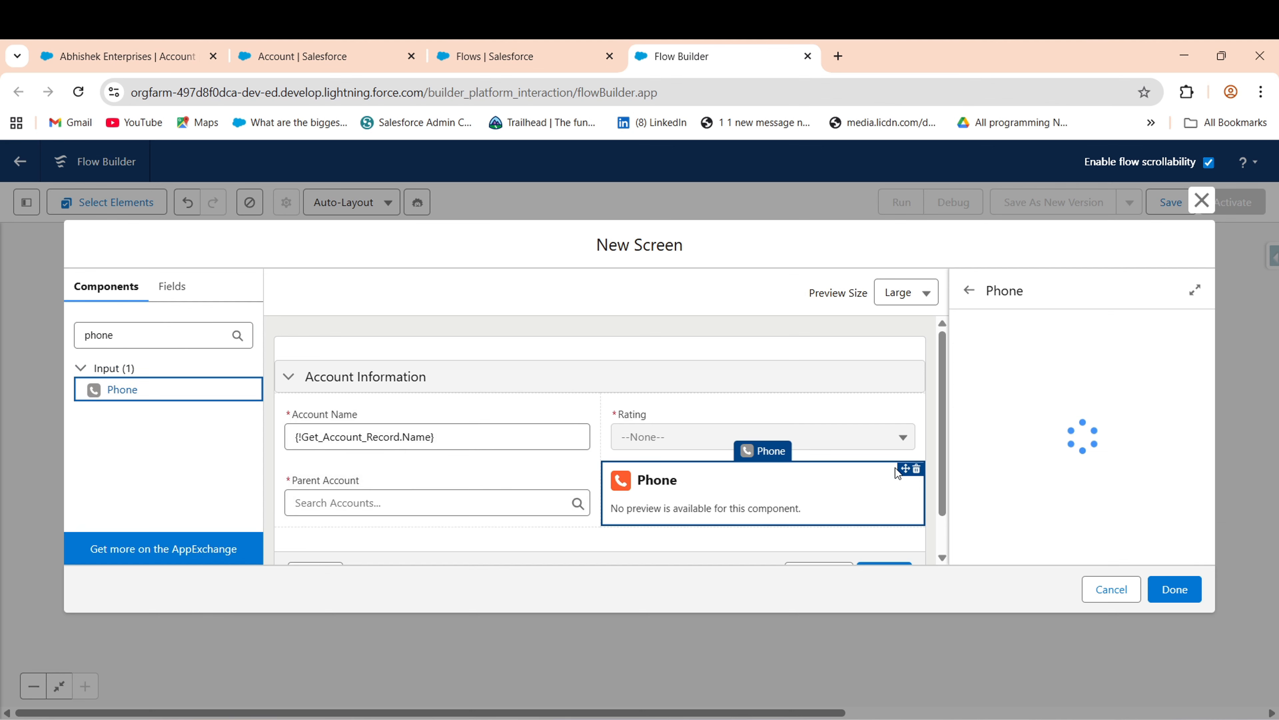
click(1031, 382)
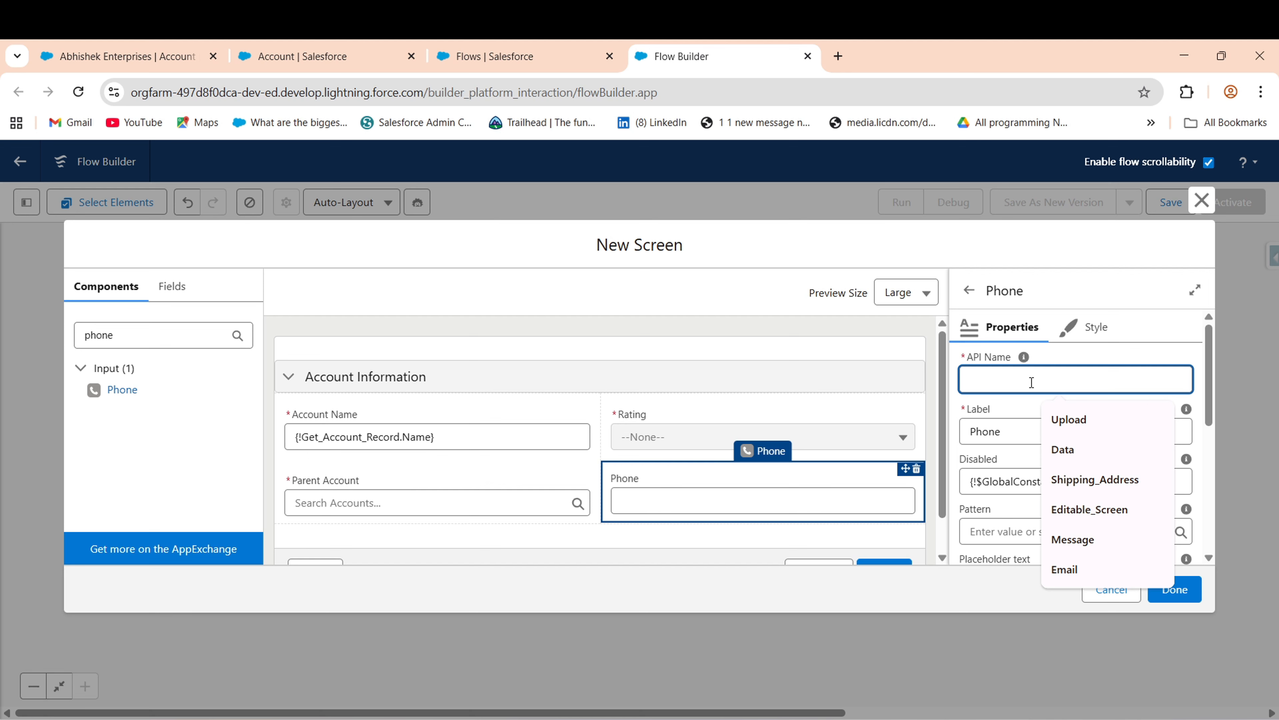
text(SF)
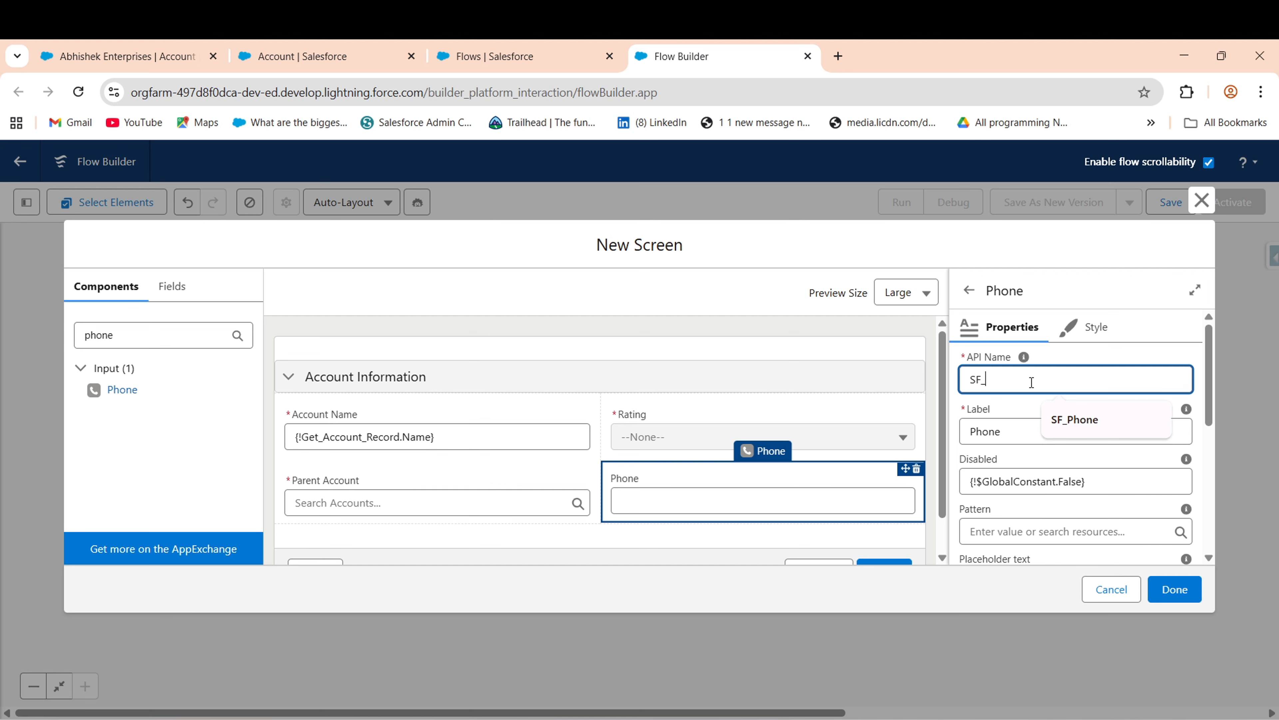
text(_Phone)
click(1094, 415)
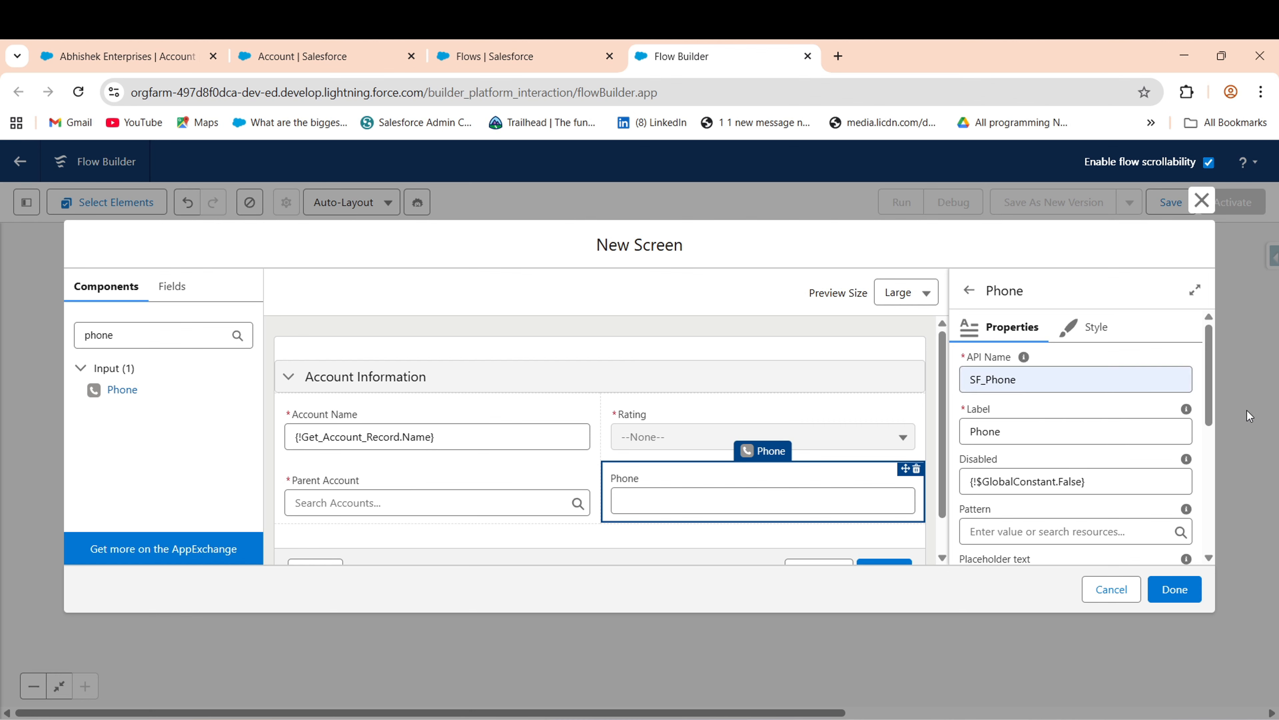
- Make the Phone input required and take its value from Get_Account_Record
drag(1212, 400, 1205, 464)
click(1051, 501)
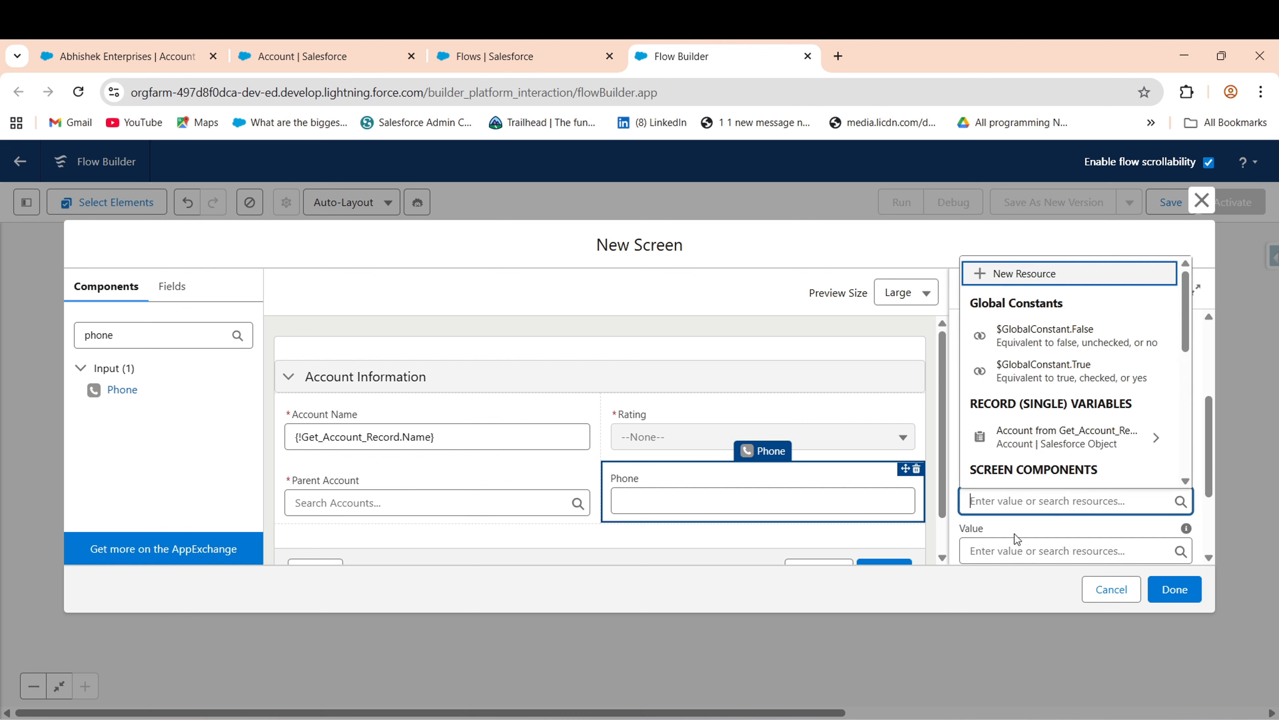
click(1116, 372)
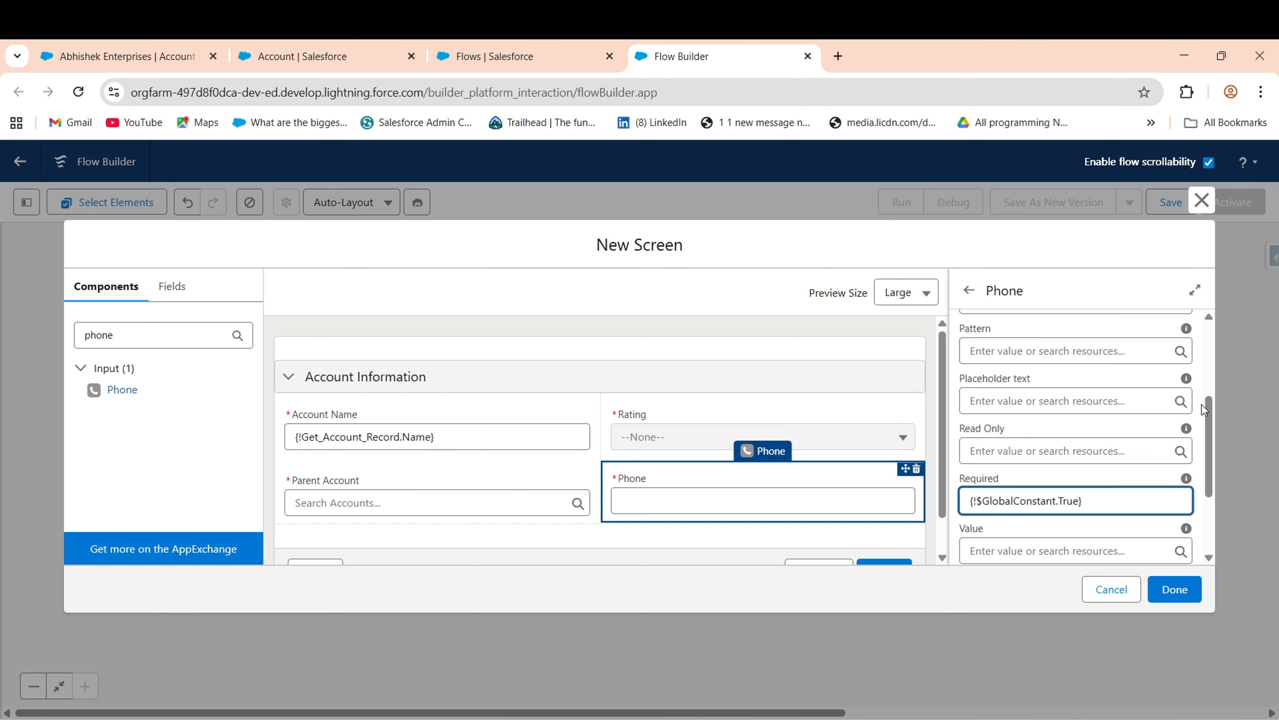
drag(1207, 419, 1207, 467)
click(1008, 430)
text(get)
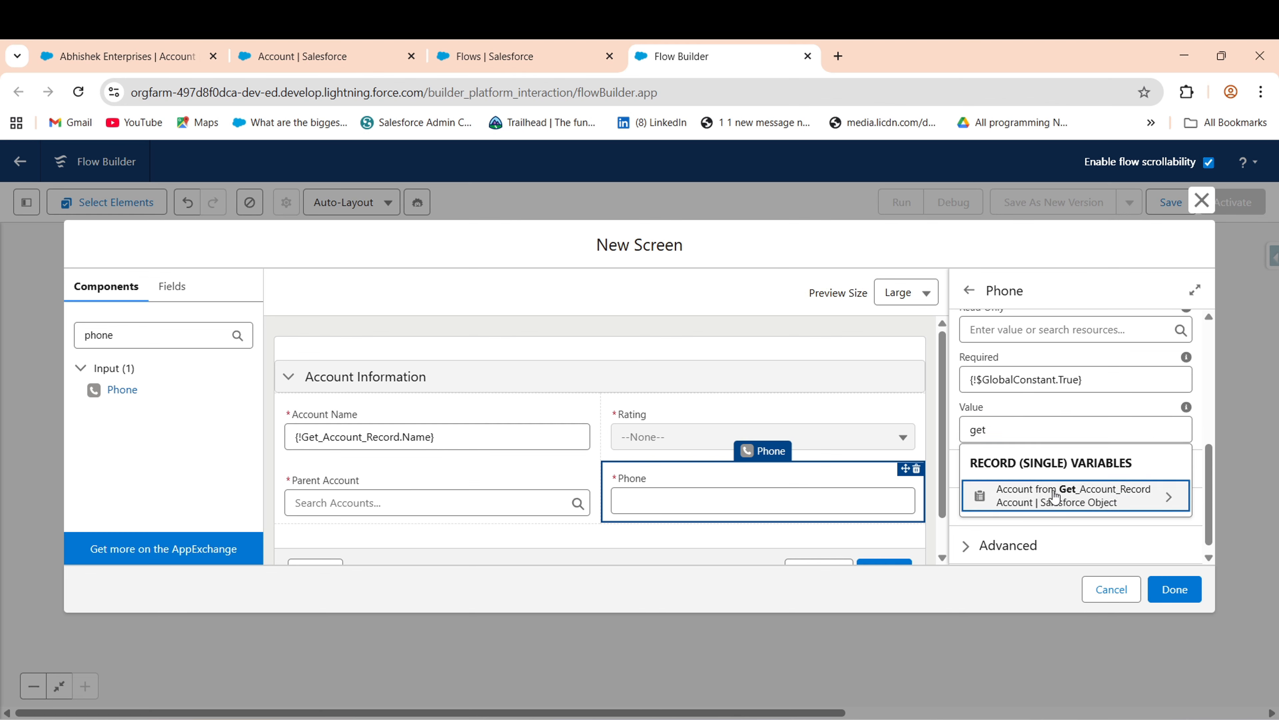
click(1055, 496)
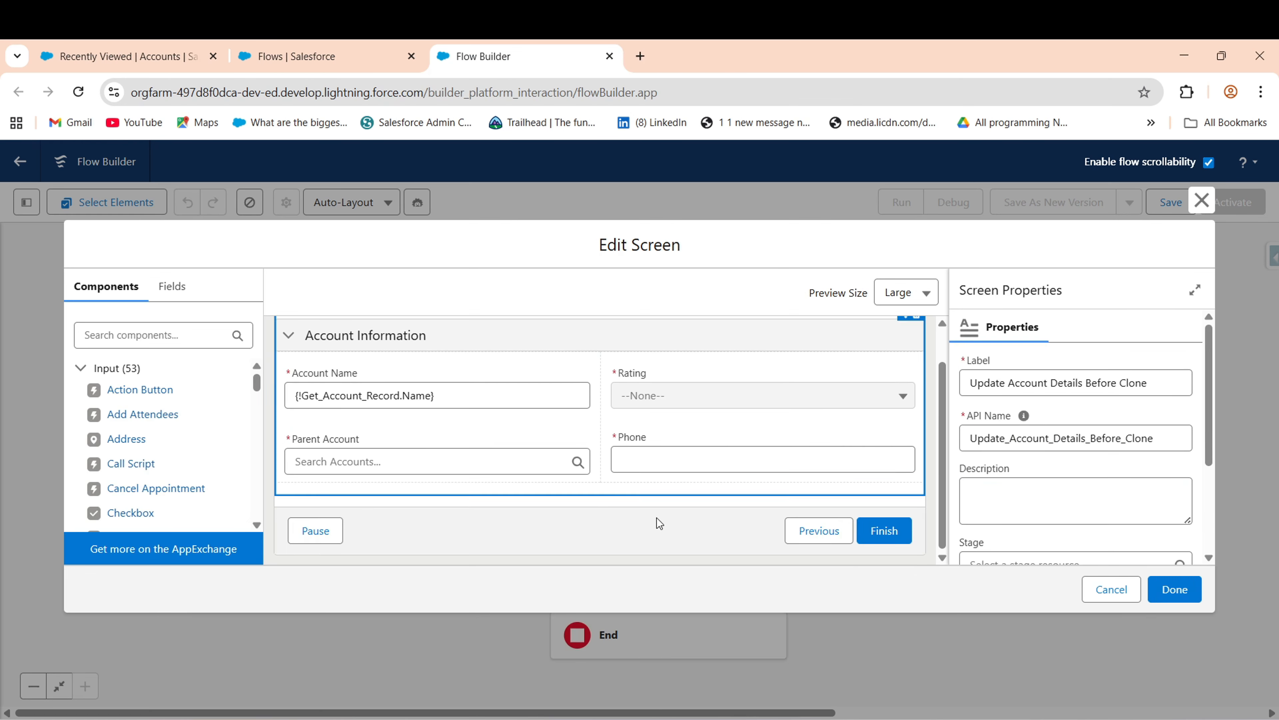
- Save the flow with the label 'Clone Account with Related Records'
click(1175, 589)
click(1170, 201)
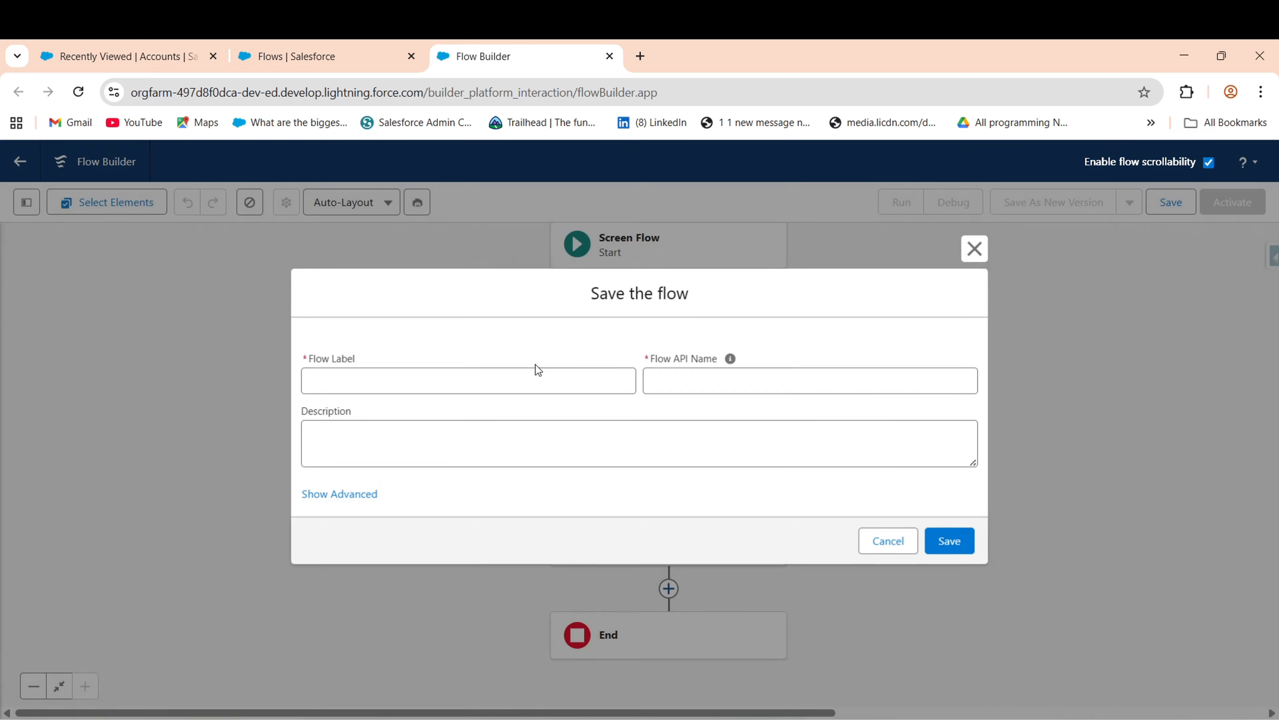
click(417, 378)
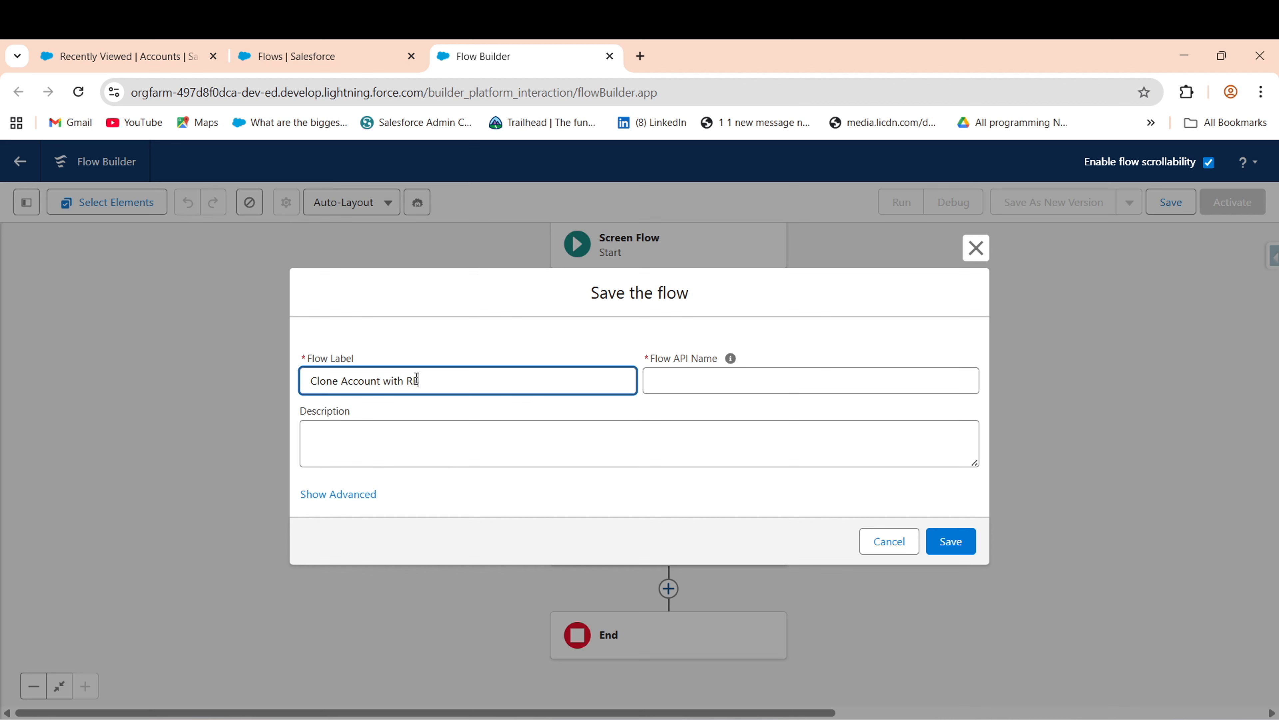
text(ed Records)
click(903, 467)
click(951, 541)
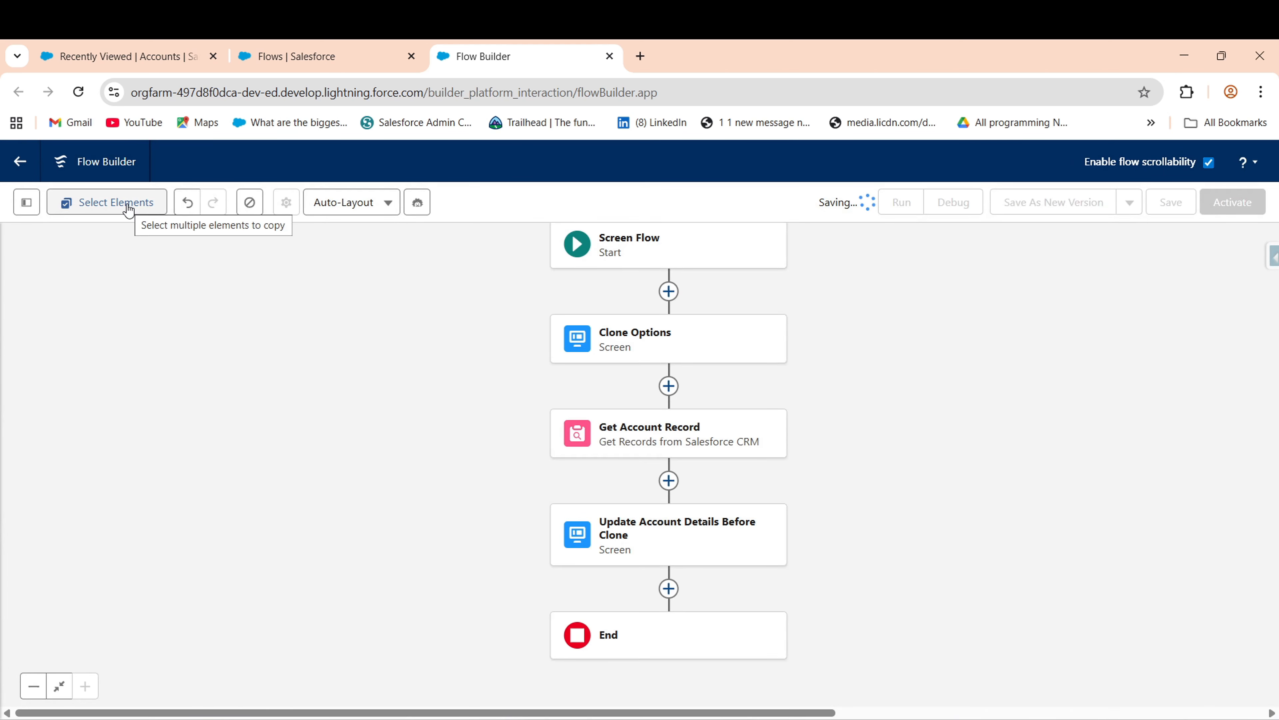
- Reload Flow Builder and reopen the Update Account Details Before Clone screen
click(80, 93)
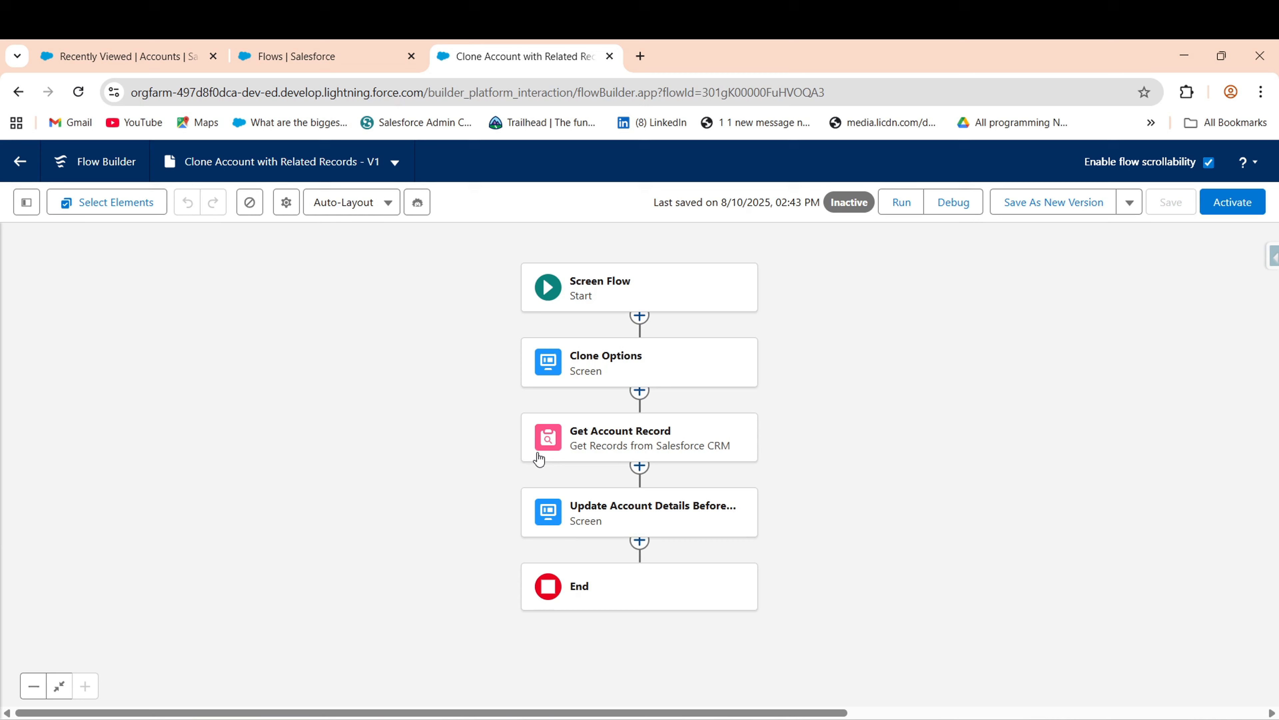
drag(511, 572, 507, 425)
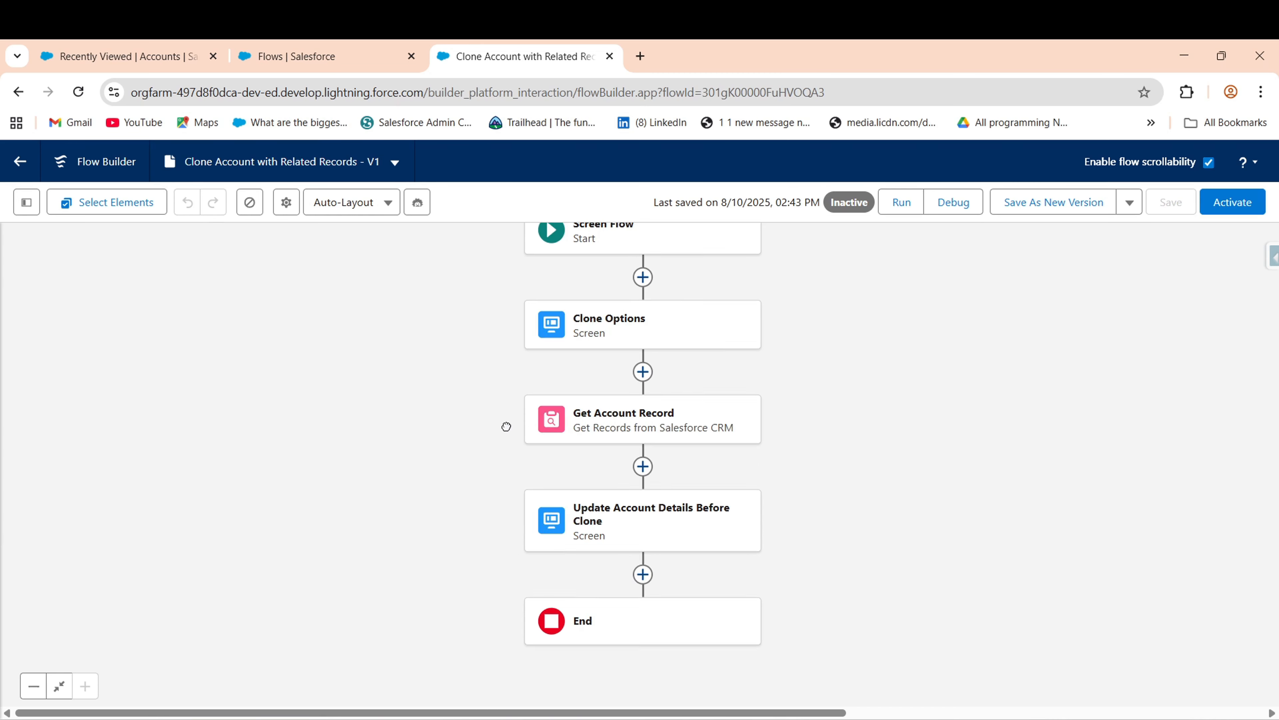
click(687, 456)
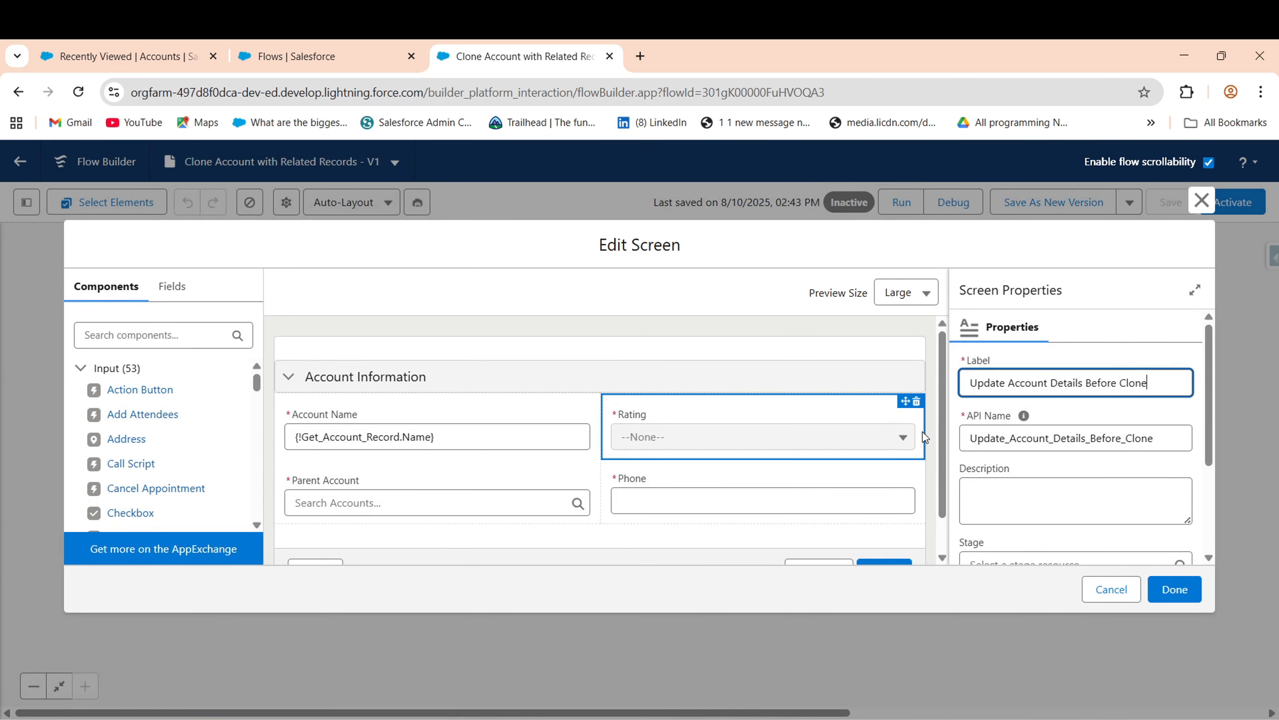
- Search 'sec' and place a new Section below the account fields
drag(943, 436, 957, 551)
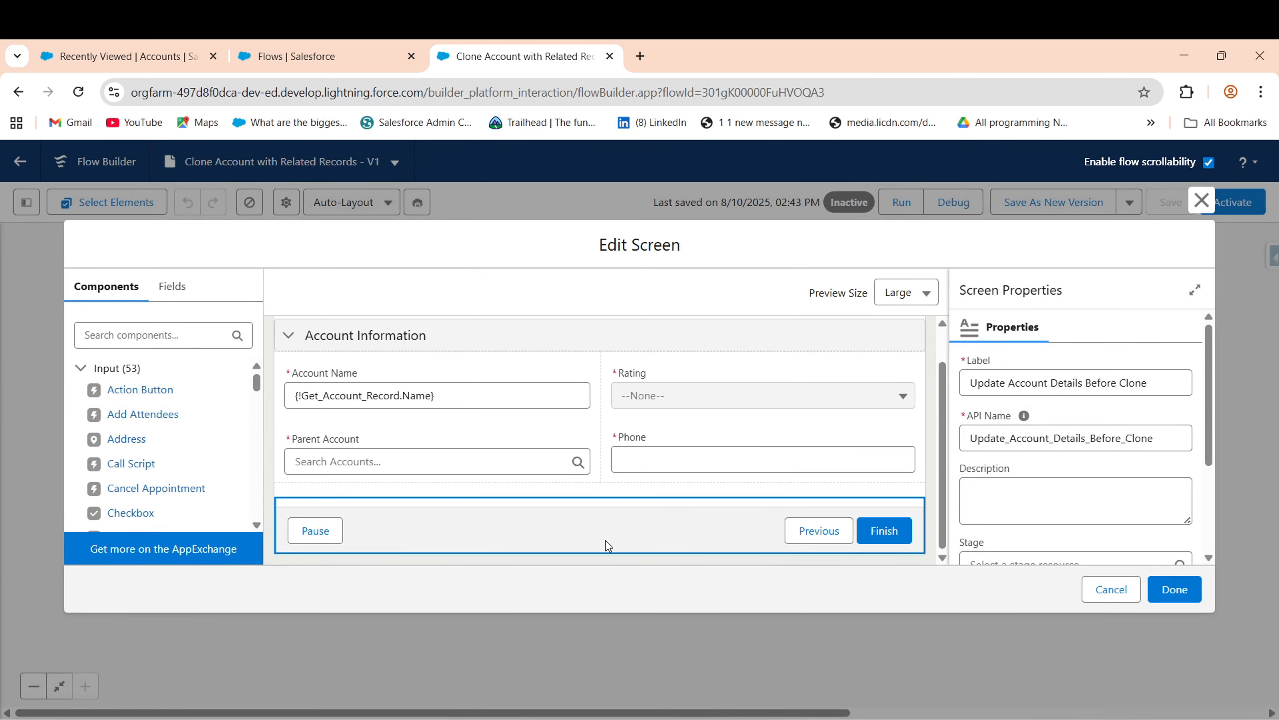
click(141, 332)
text(Add)
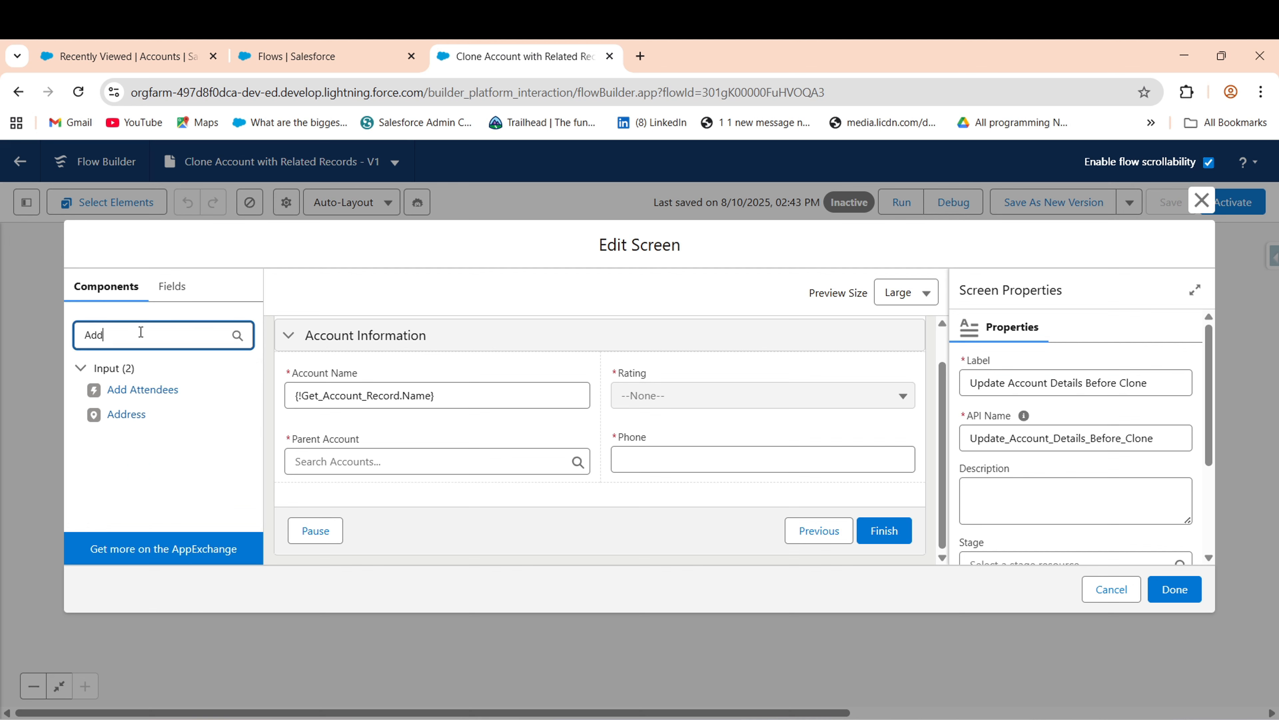
key(BackSpace)
key(BackSpace)
key(BackSpace)
text(sec)
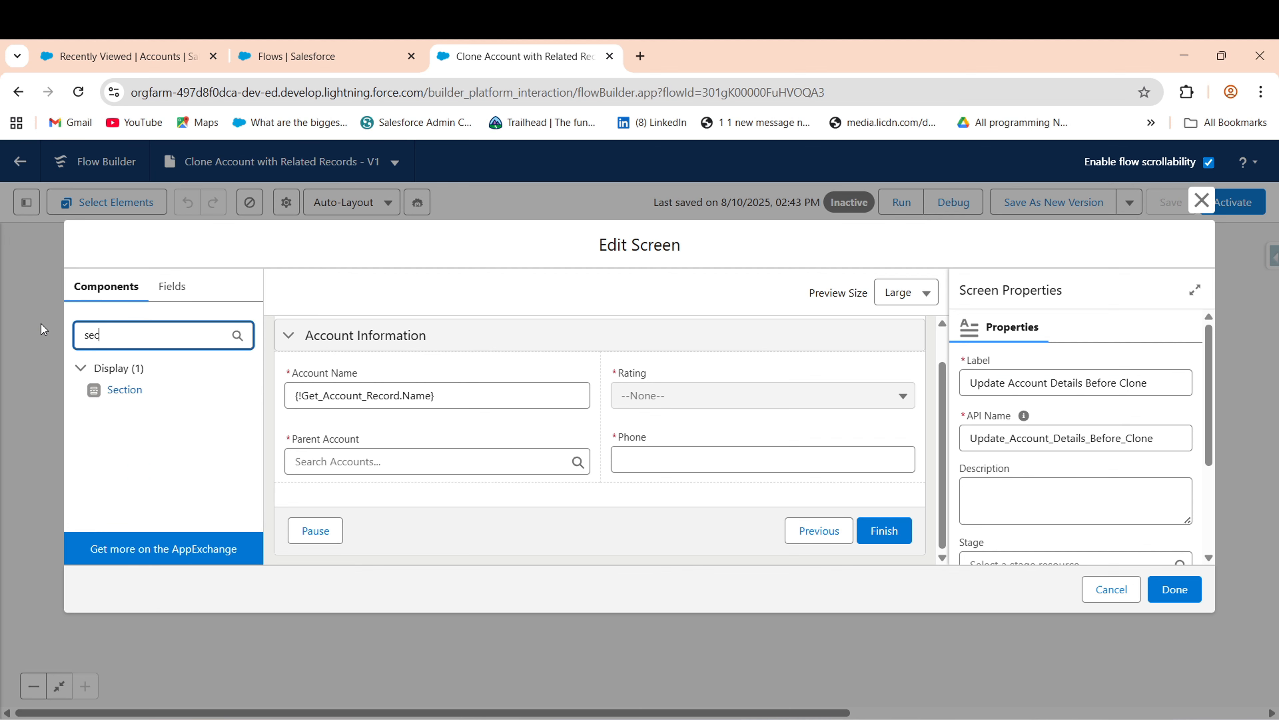
drag(124, 389, 453, 499)
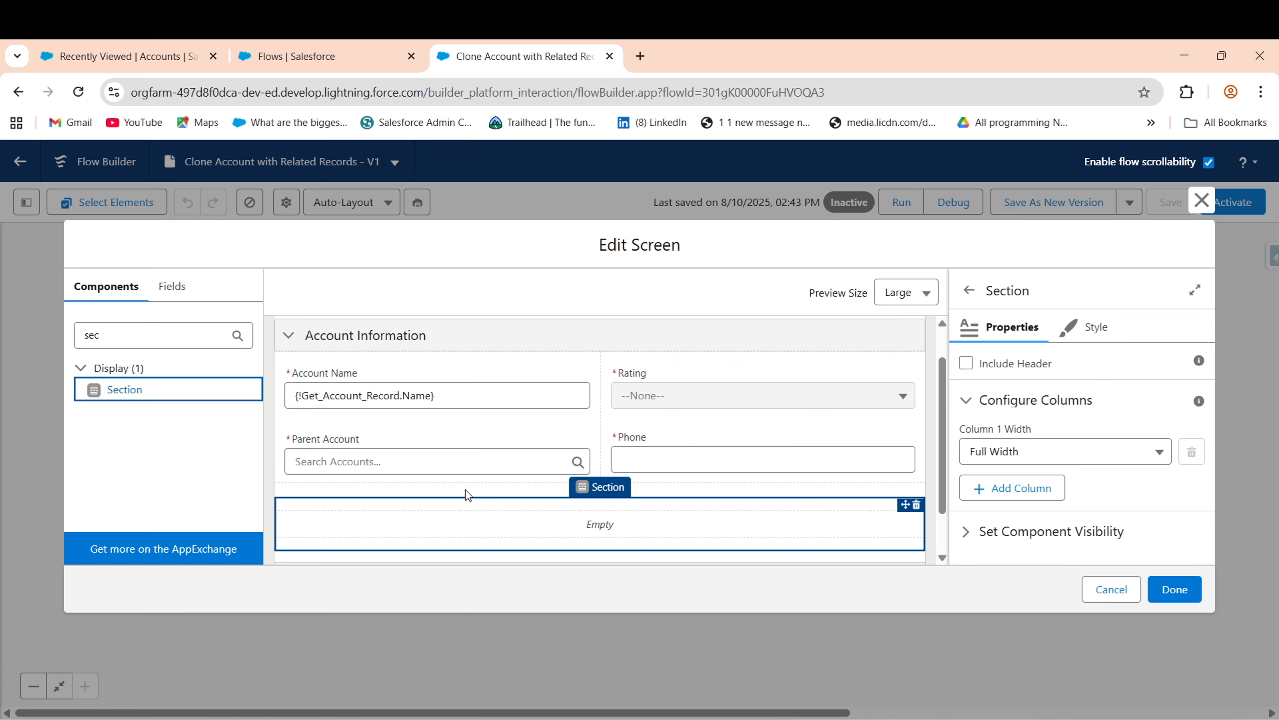
- Give the section the header 'Address Information' and split it into two half-width columns
click(966, 363)
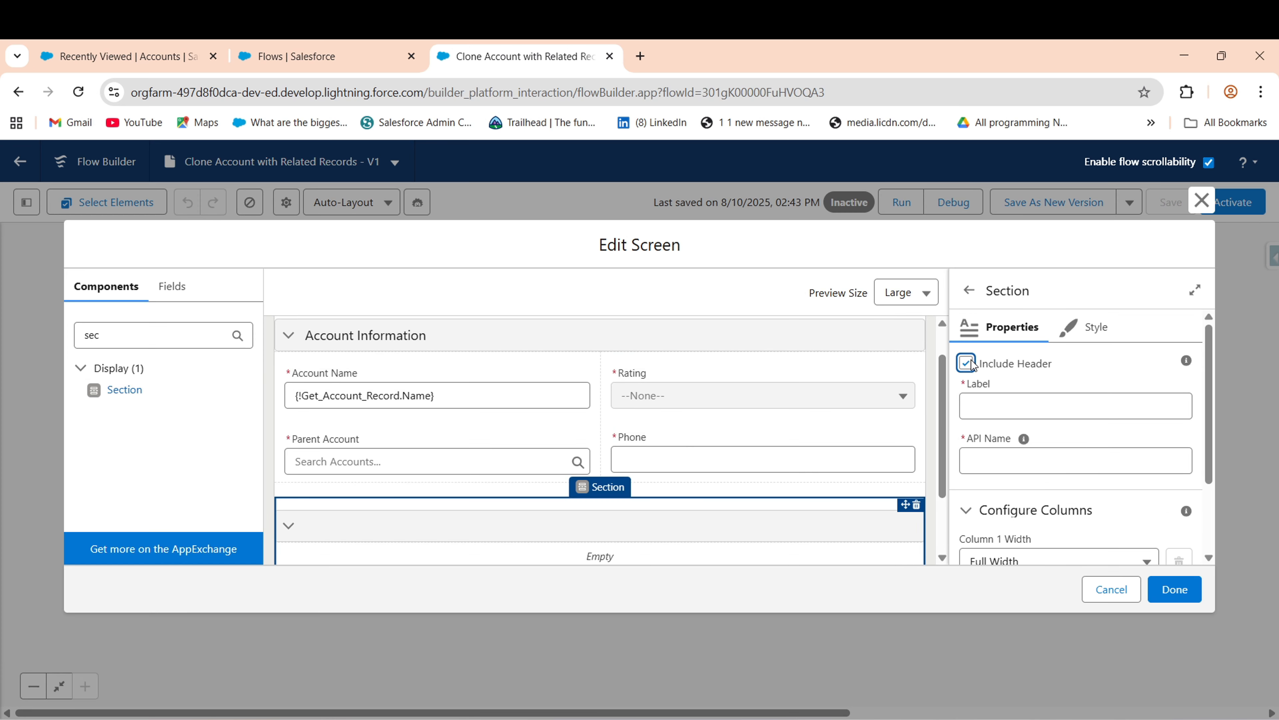
click(1025, 410)
text(Address Infromati)
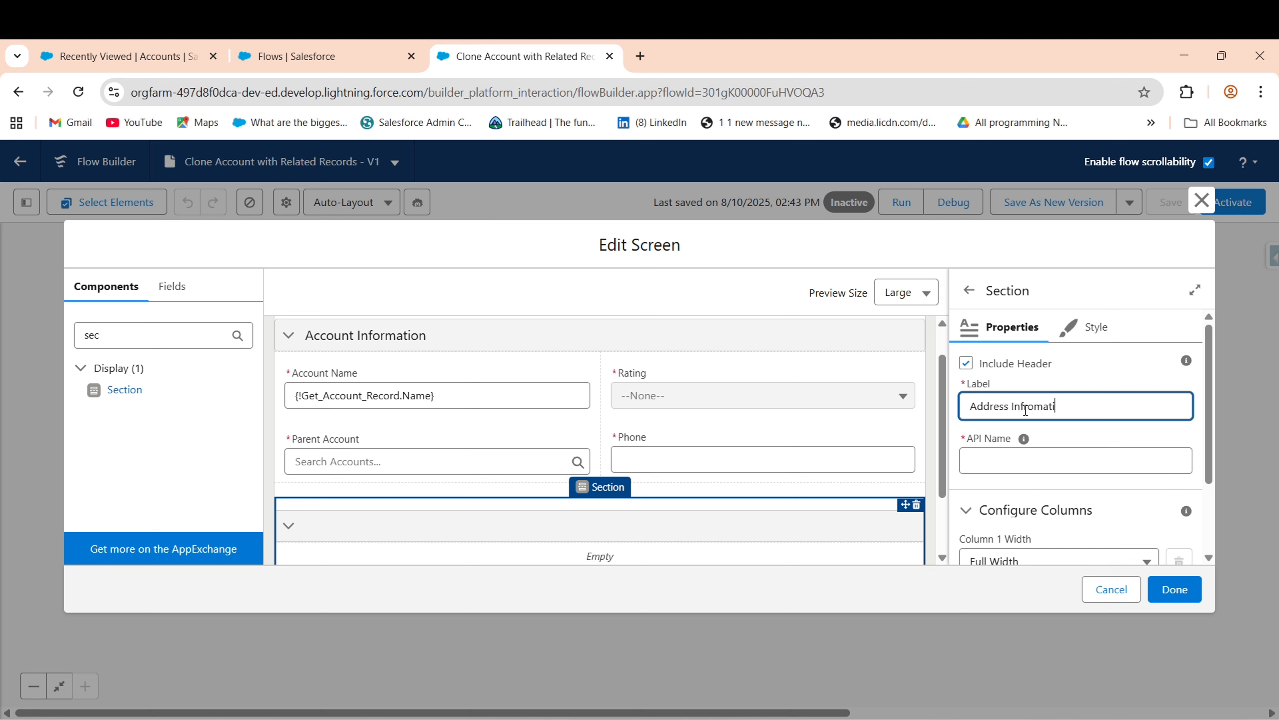
key(BackSpace)
key(BackSpace)
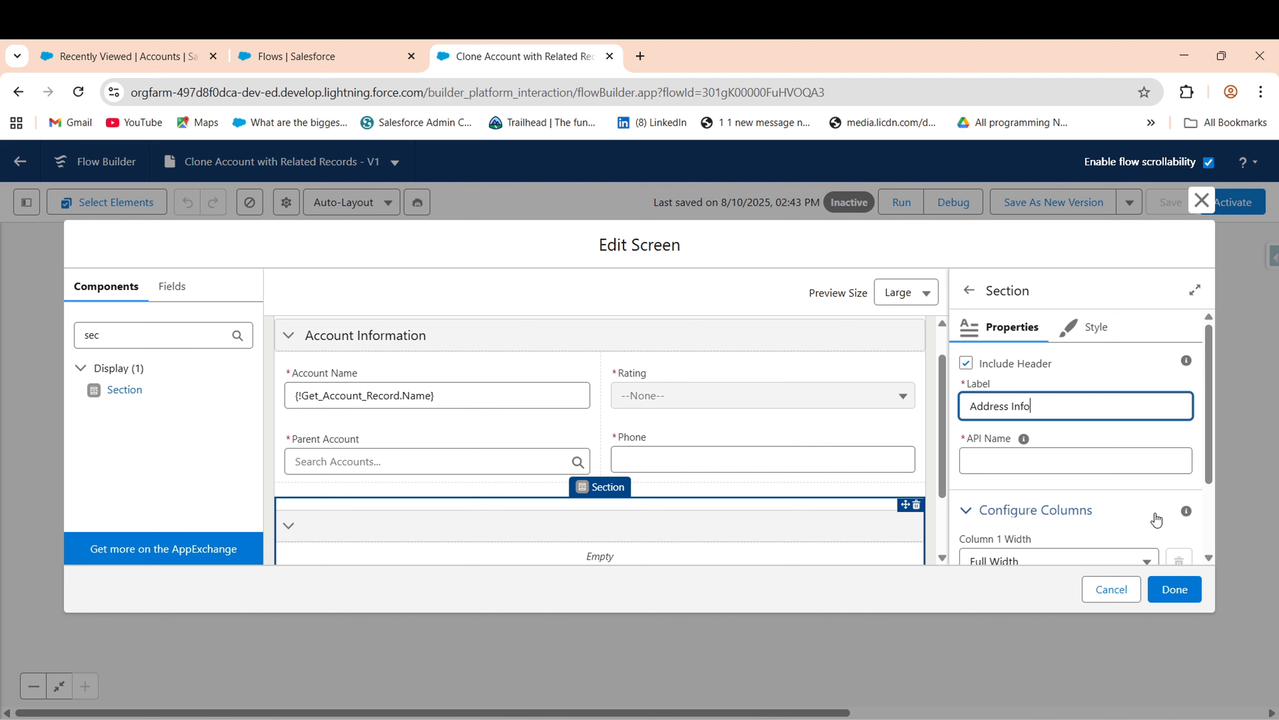
text(rmation)
click(1020, 459)
drag(1209, 467, 1207, 542)
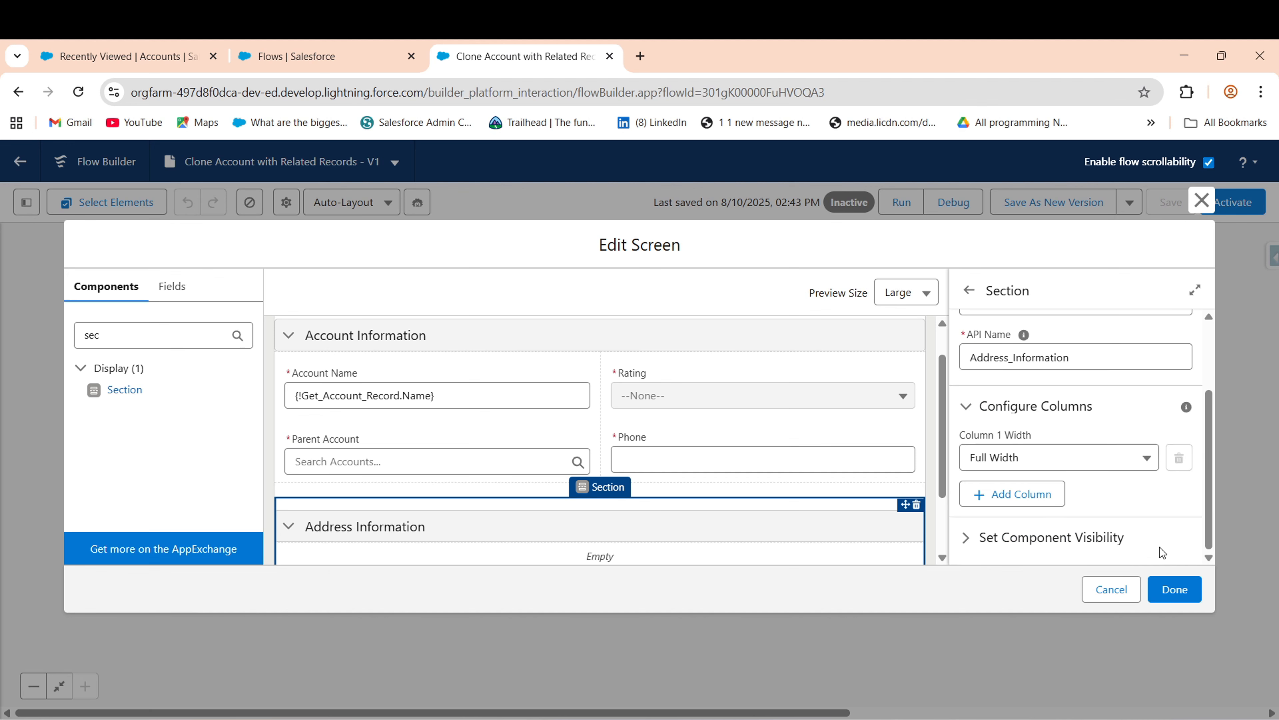
click(1007, 499)
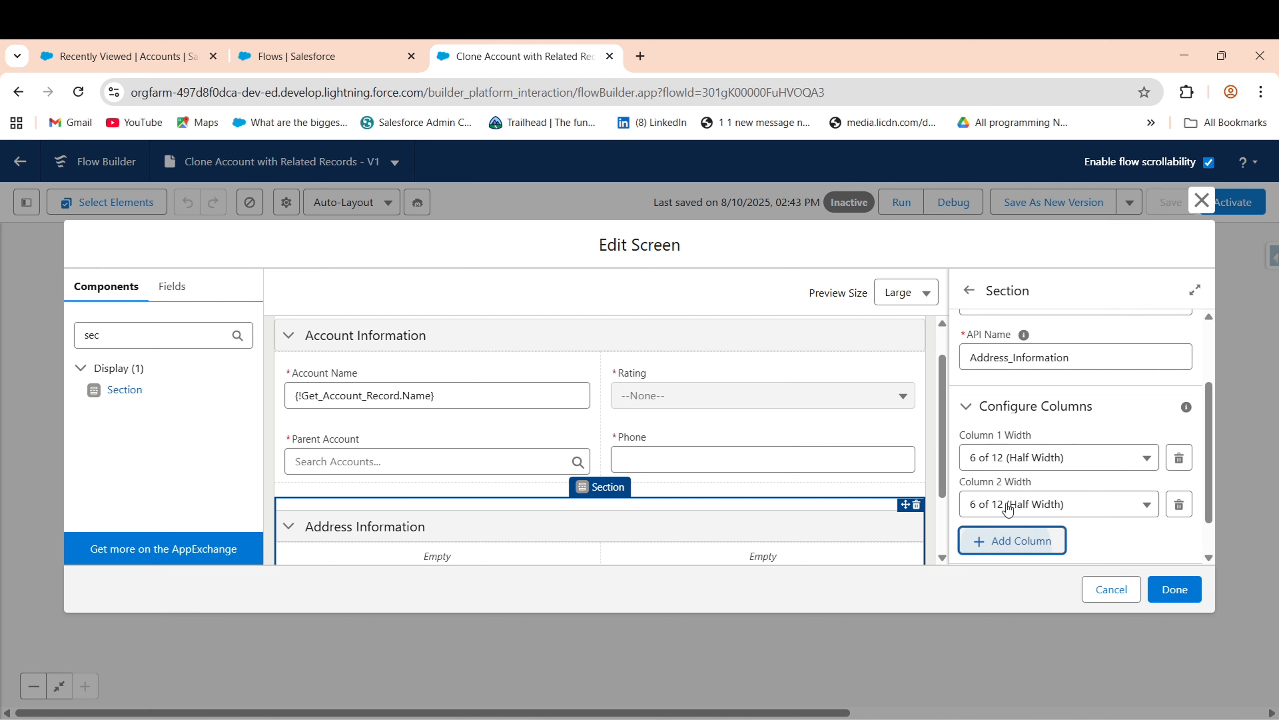
scroll(937, 492, down, 3)
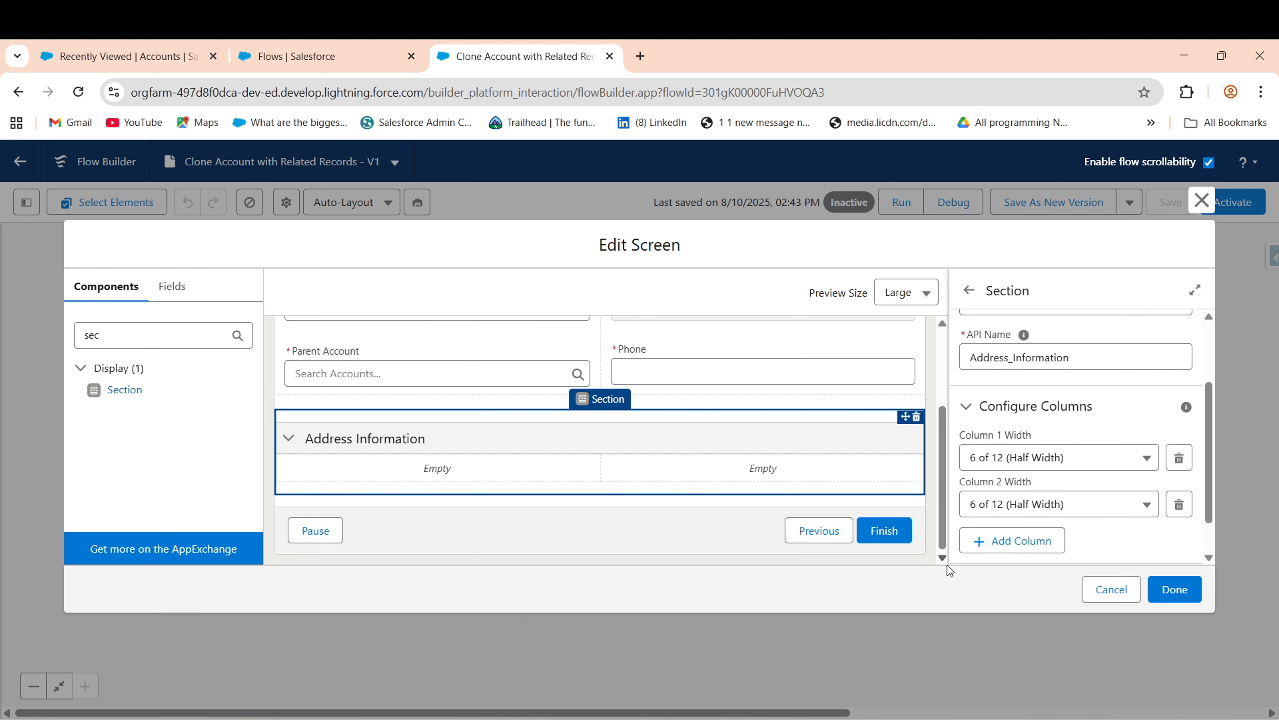
- Place two Address inputs in the Address Information section, one in each column
click(143, 333)
key(BackSpace)
key(BackSpace)
key(BackSpace)
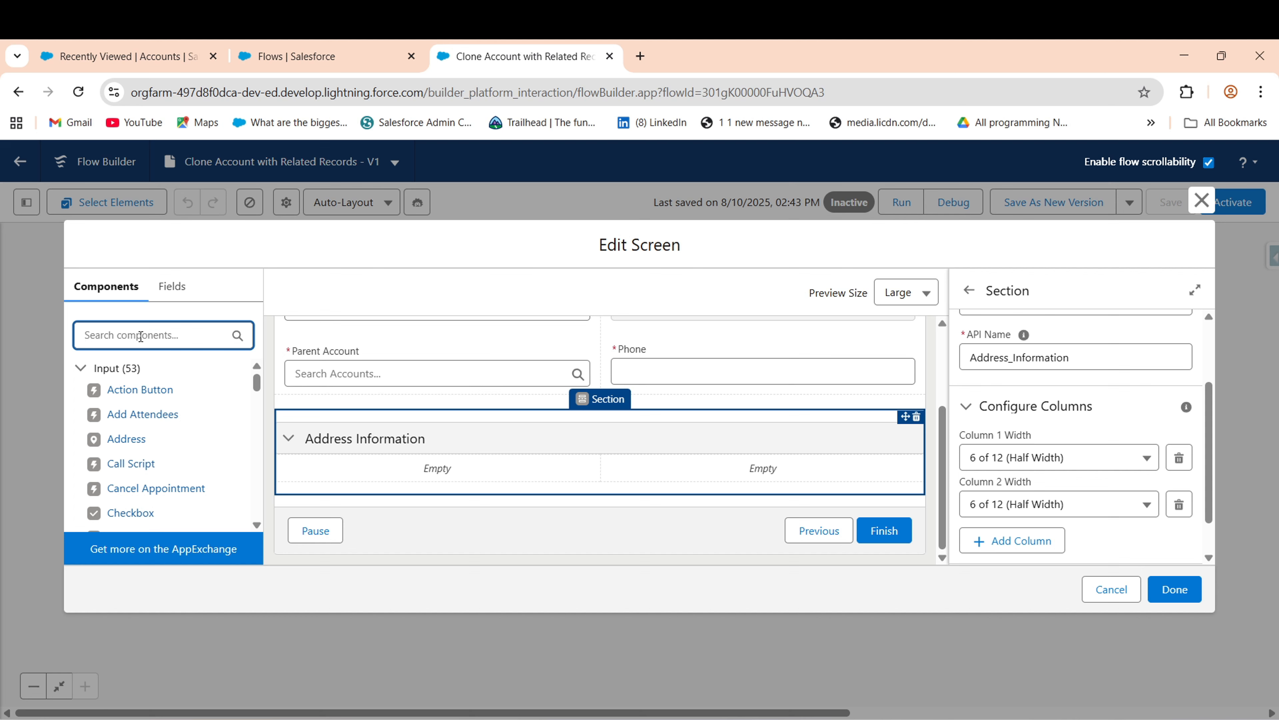
text(add)
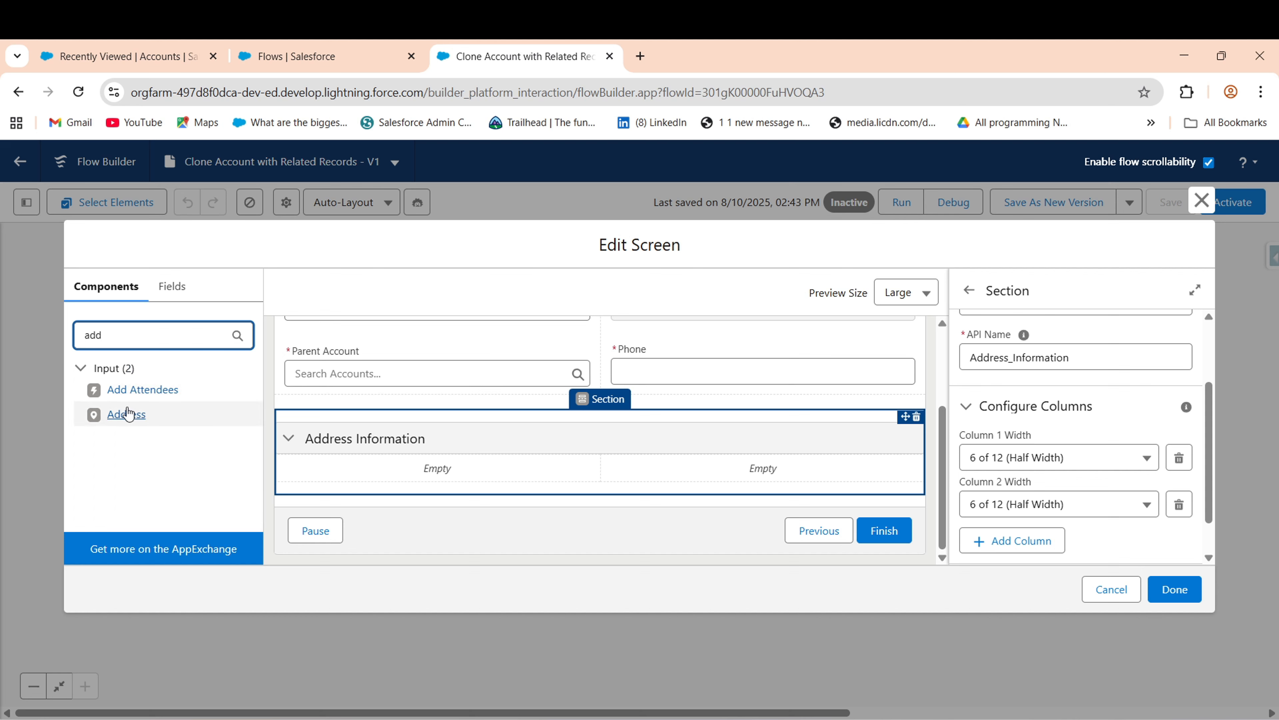
drag(125, 414, 360, 464)
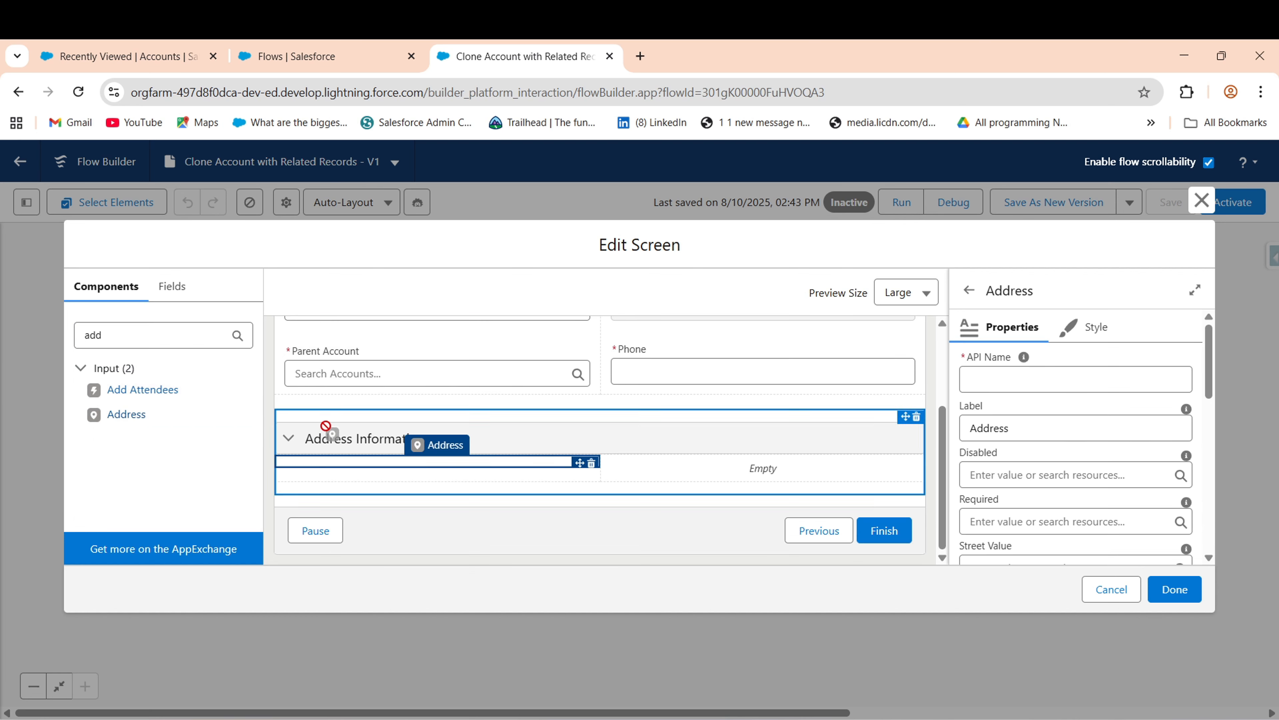
drag(552, 474, 851, 485)
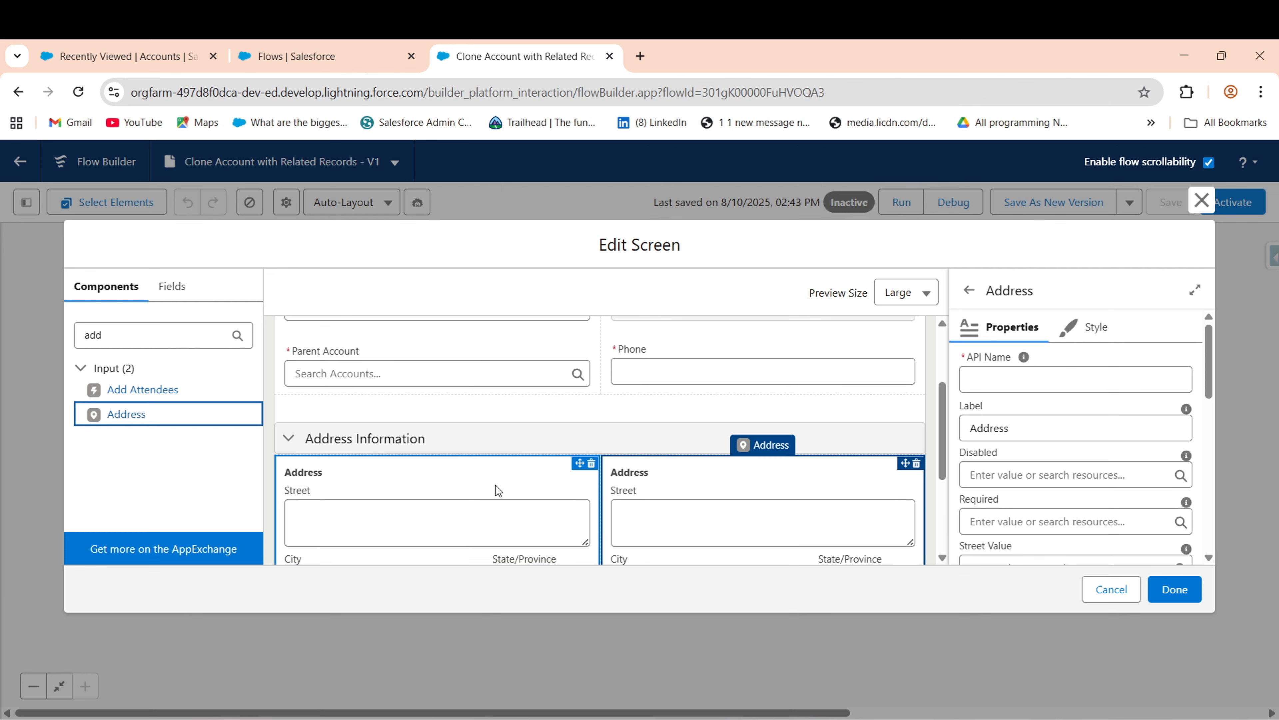
- Name the left Address input Billing_Address and label it Billing Address
click(1044, 380)
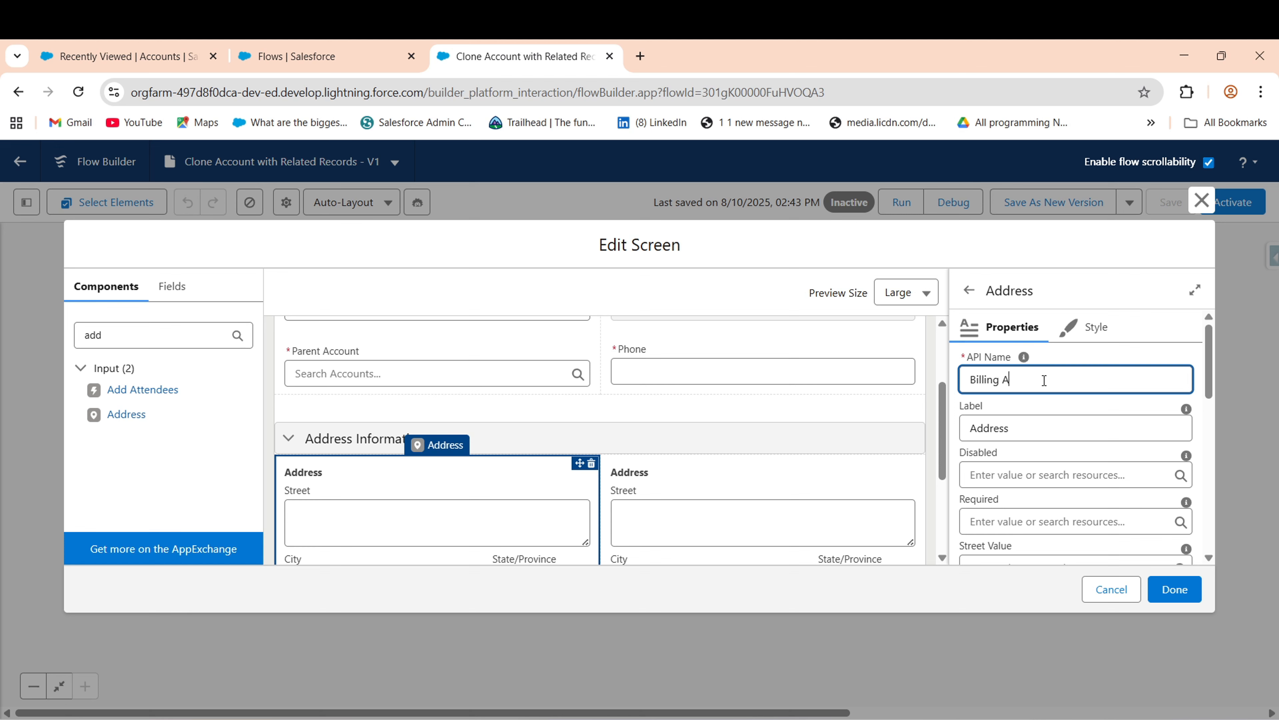
text(Billing_Address)
click(972, 430)
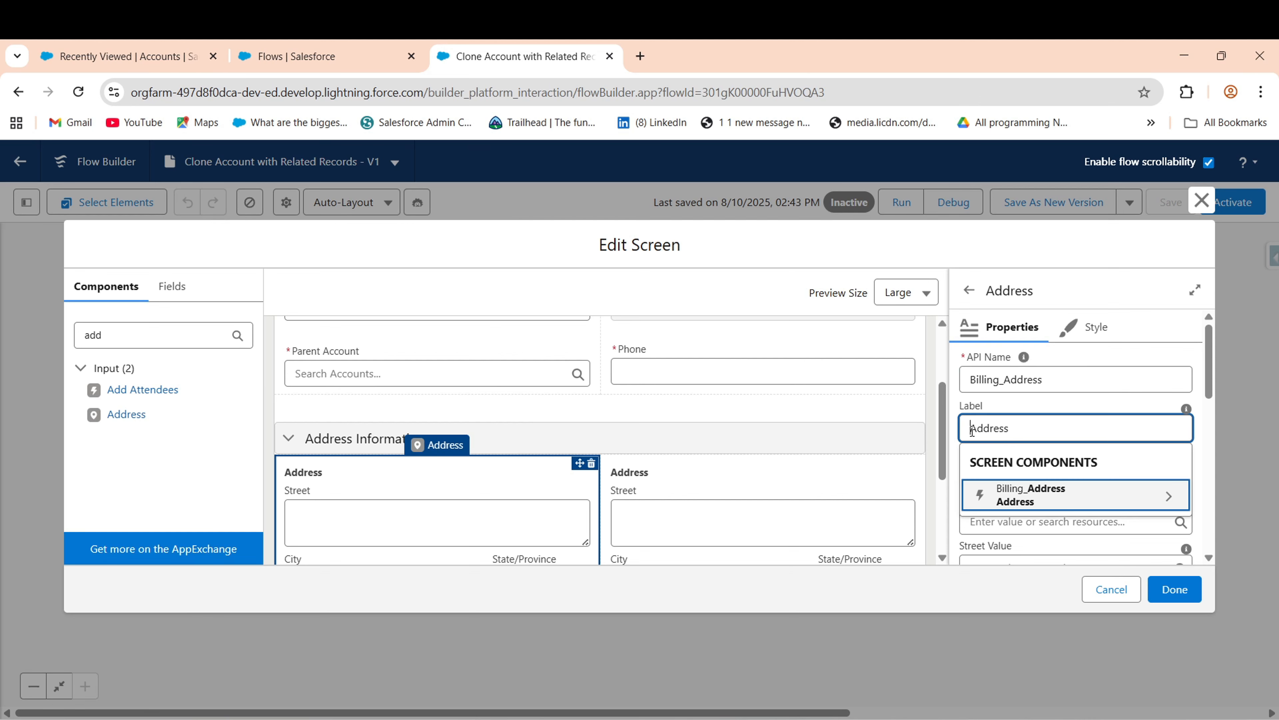
text(Billing)
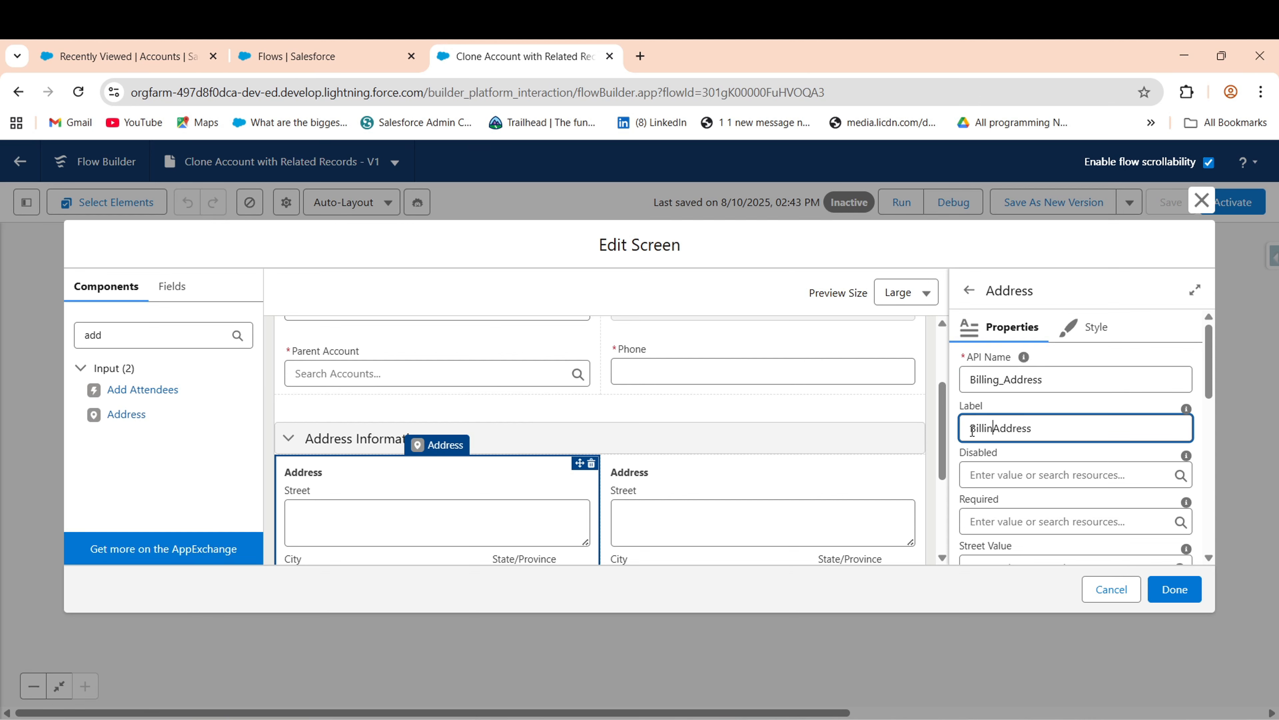
click(1079, 409)
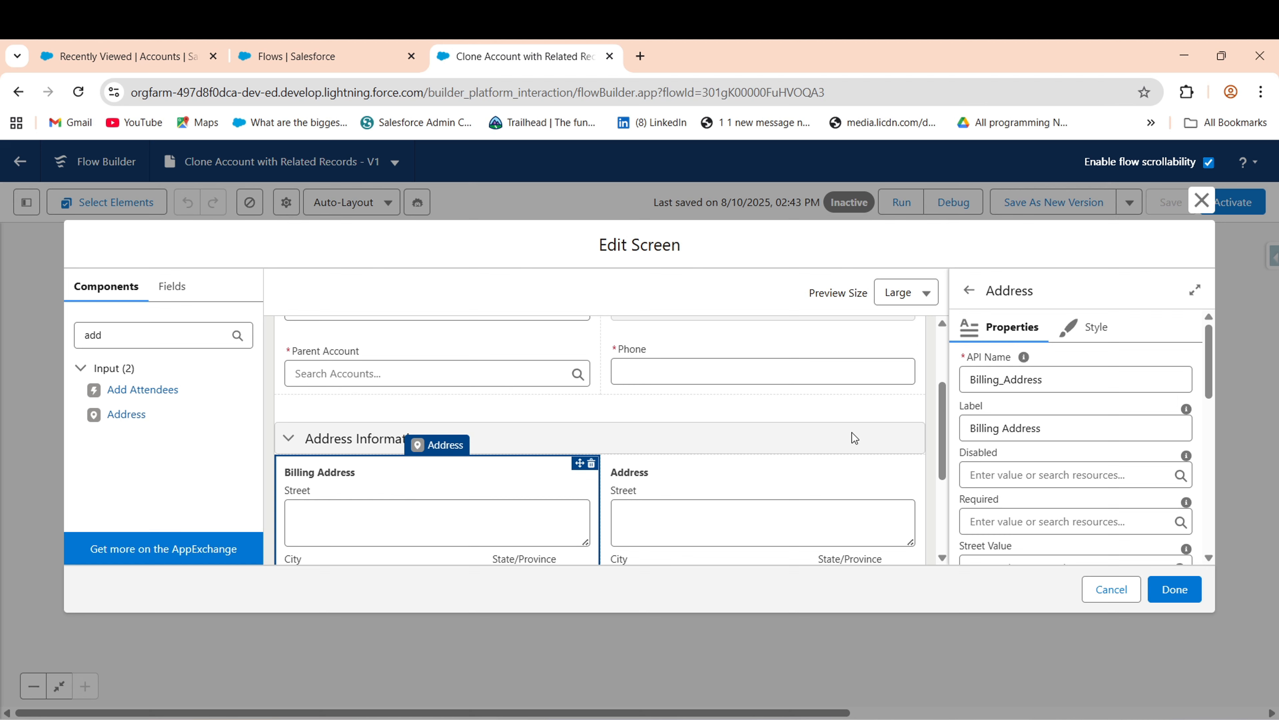
- Label the right-hand Address input 'Shipping Address', then select the Billing Address component
click(751, 506)
click(1029, 369)
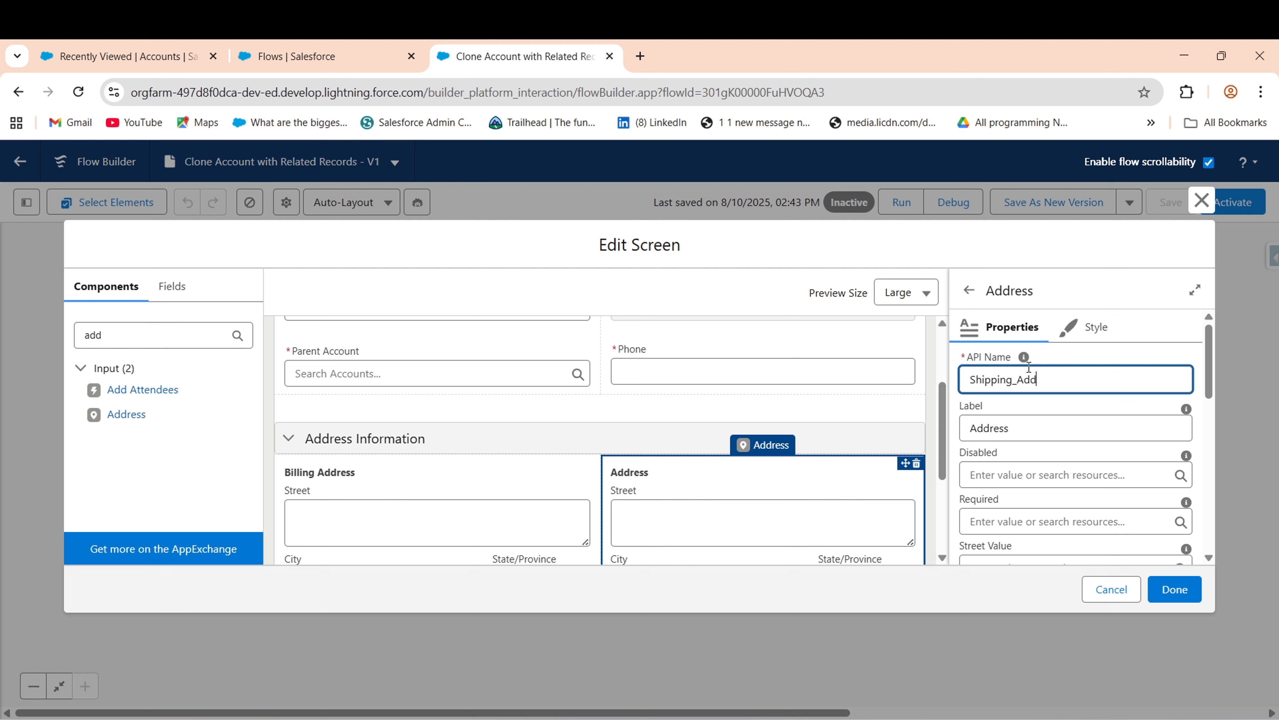
click(972, 429)
text(S)
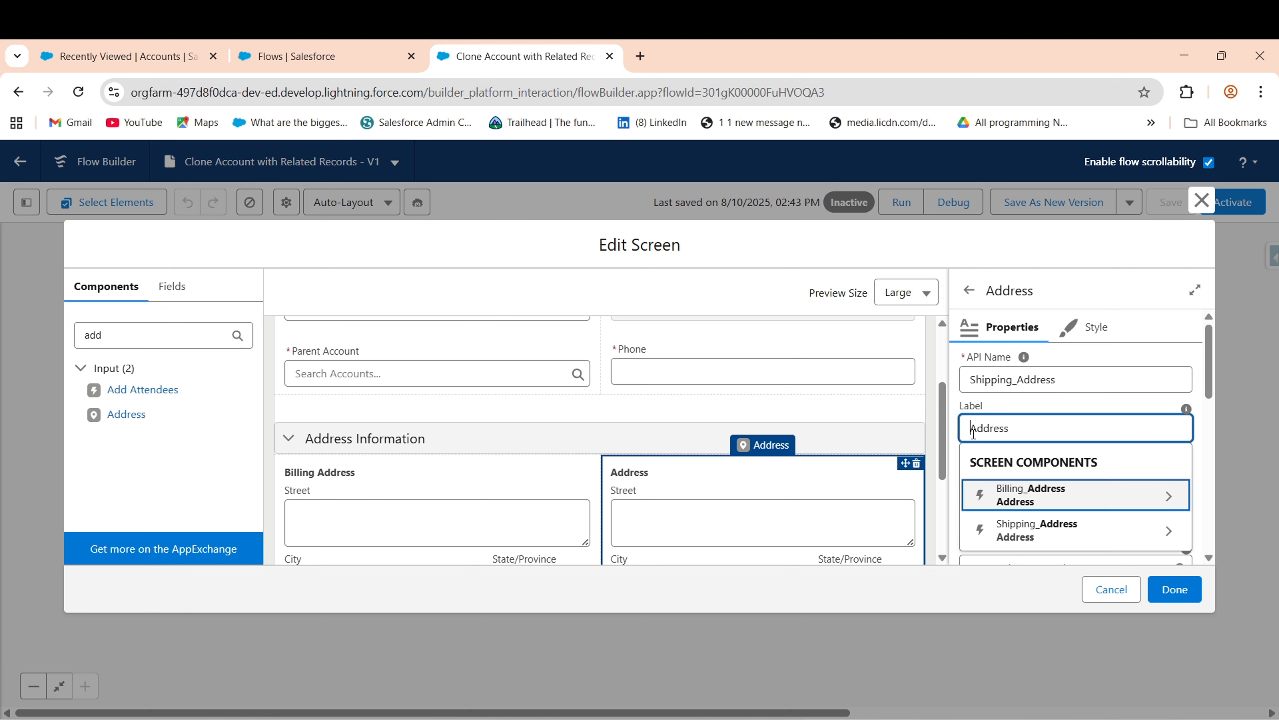
text(hipping)
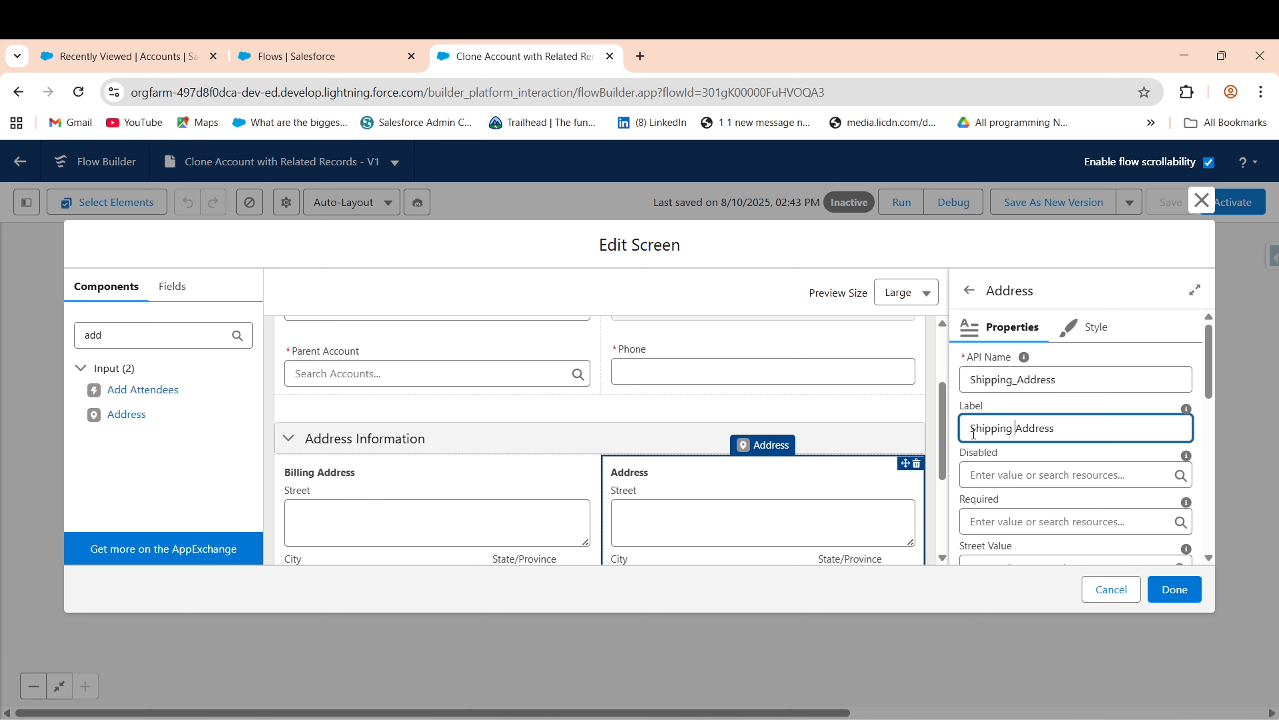
click(1098, 453)
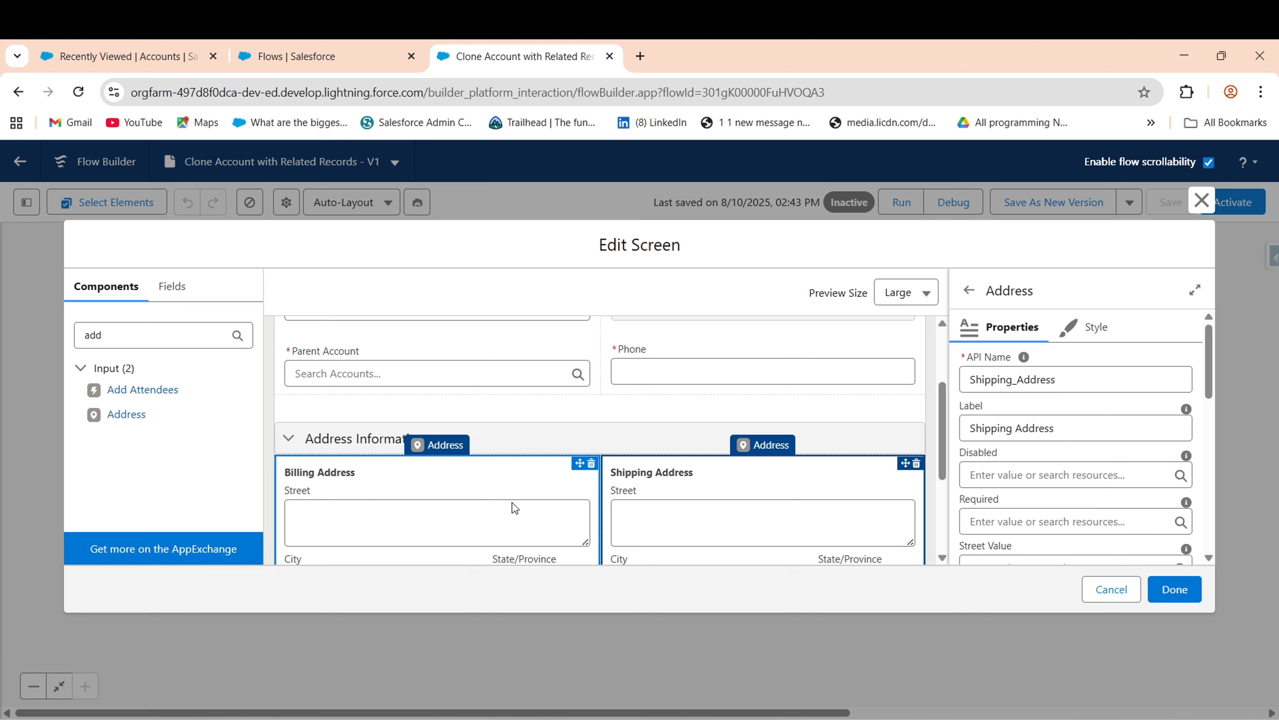
click(465, 480)
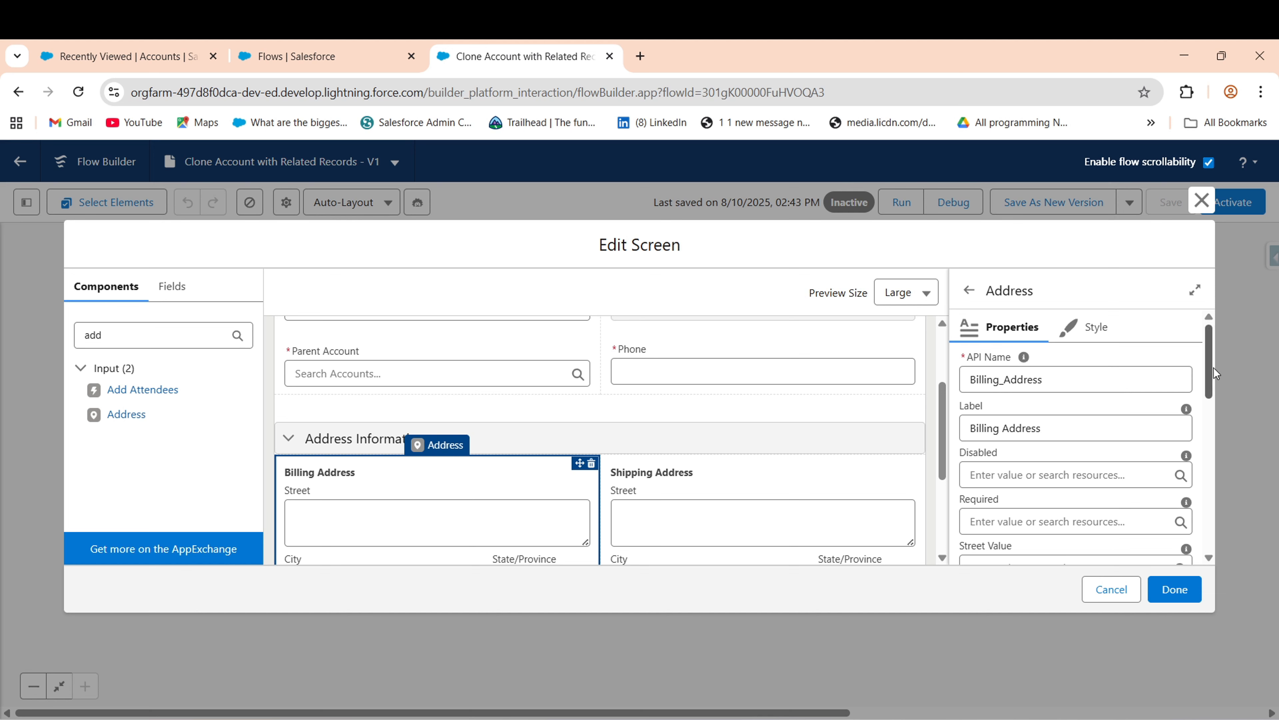
- Default the Billing Address Street to Get_Account_Record's ShippingStreet field
drag(1214, 368, 1215, 412)
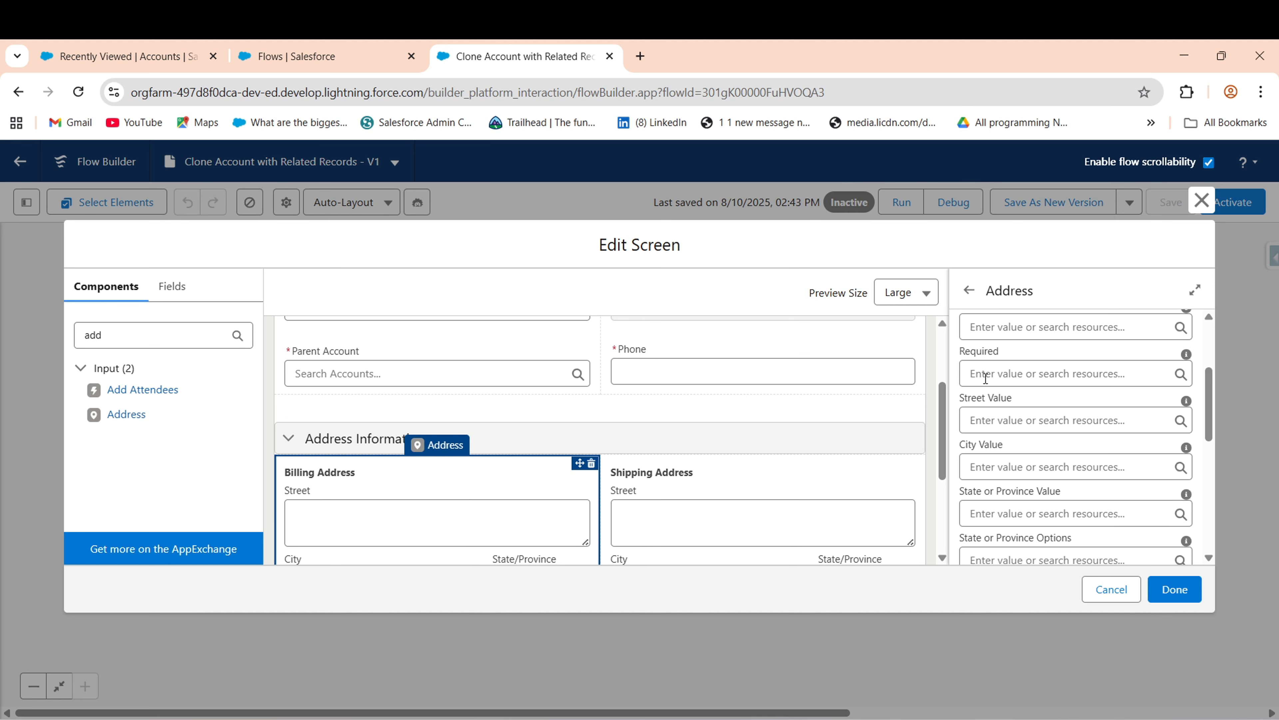
click(1008, 376)
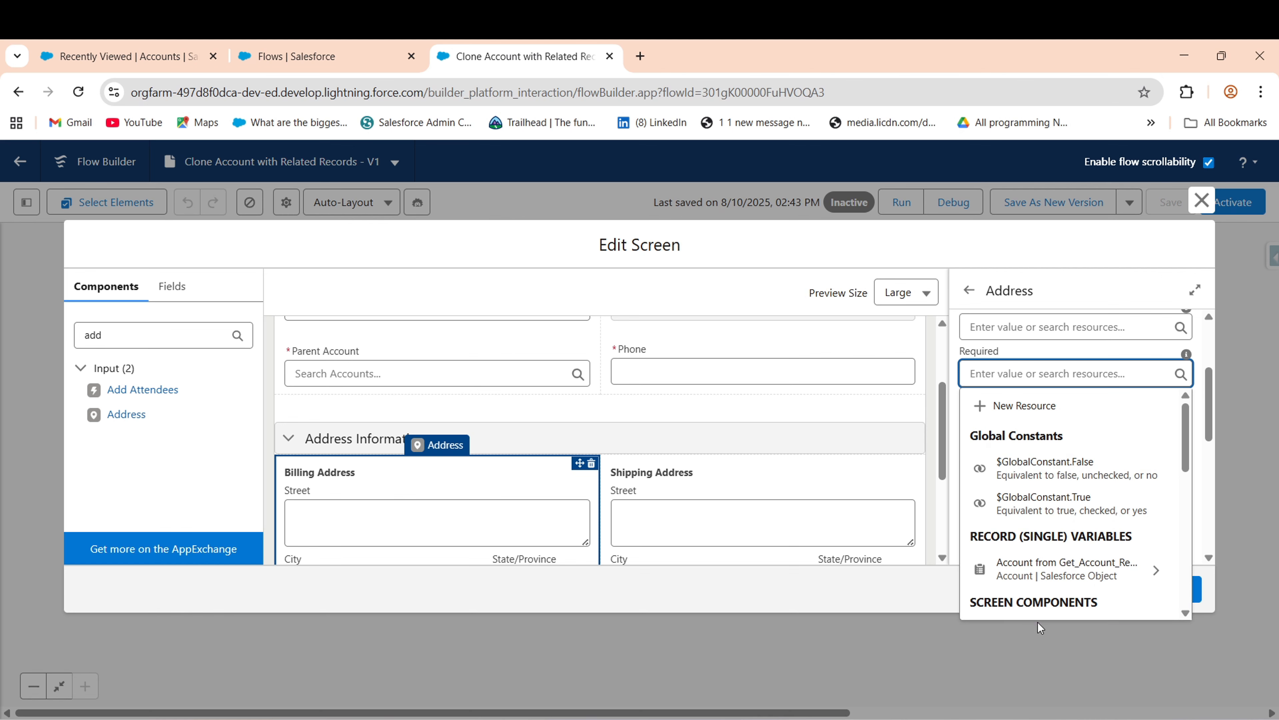
click(1041, 353)
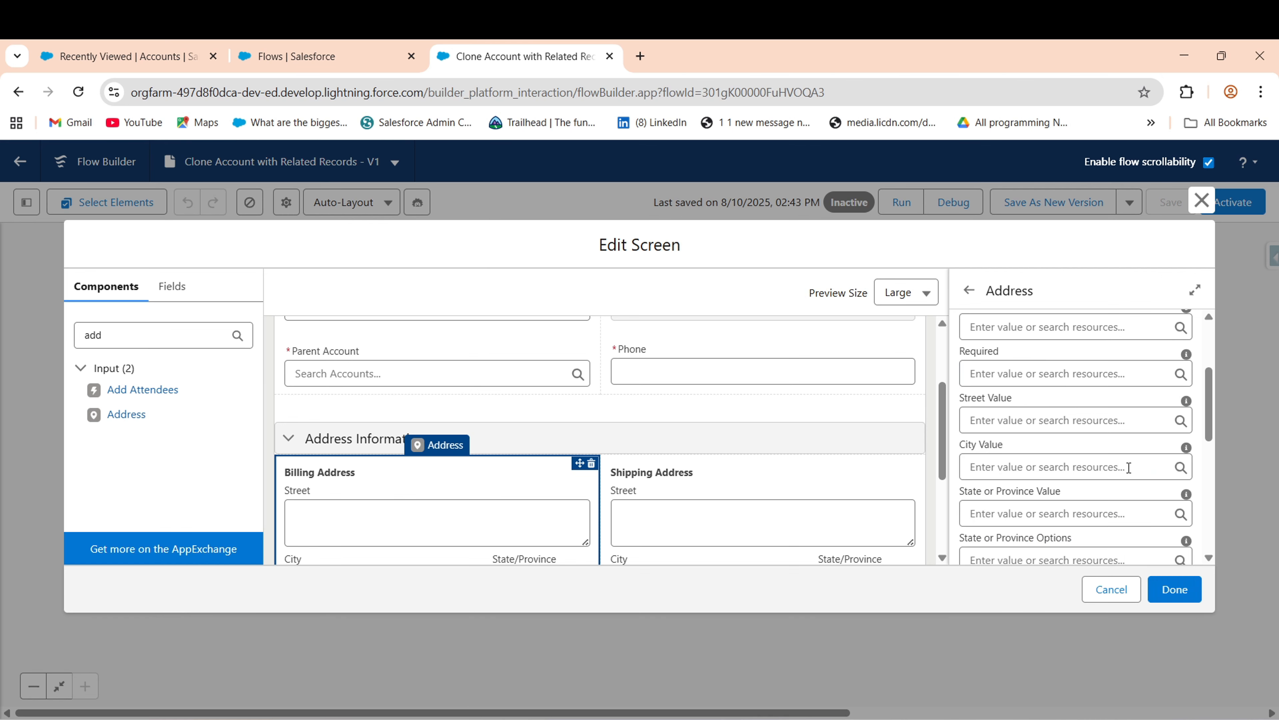
mouse_move(1210, 430)
mouse_down()
mouse_move(1211, 456)
mouse_move(1215, 410)
mouse_move(1214, 429)
mouse_up()
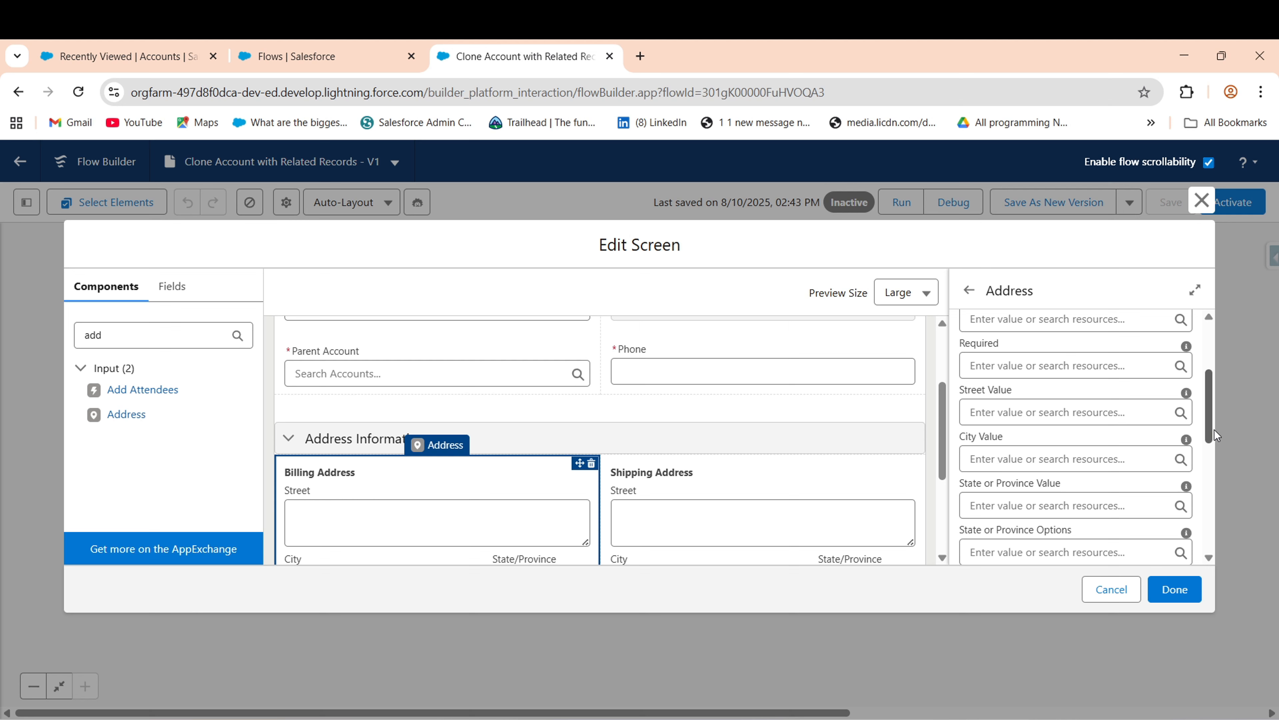
click(1006, 413)
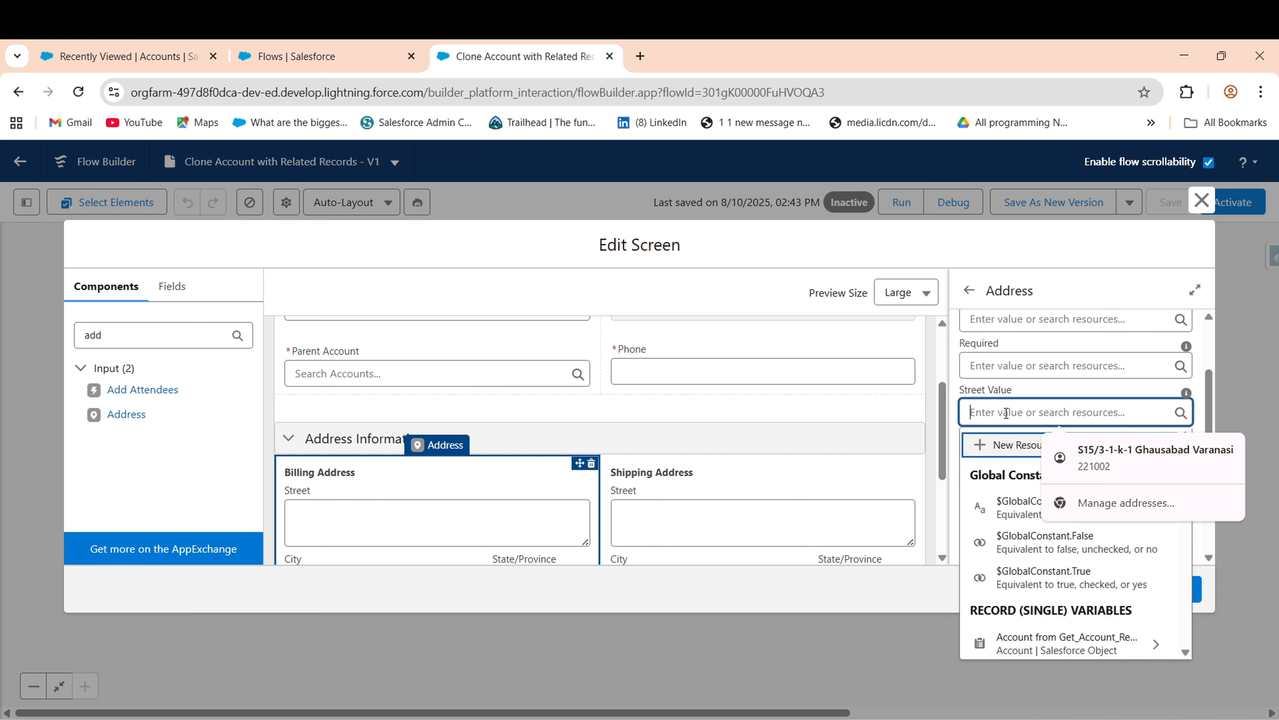
text(ge)
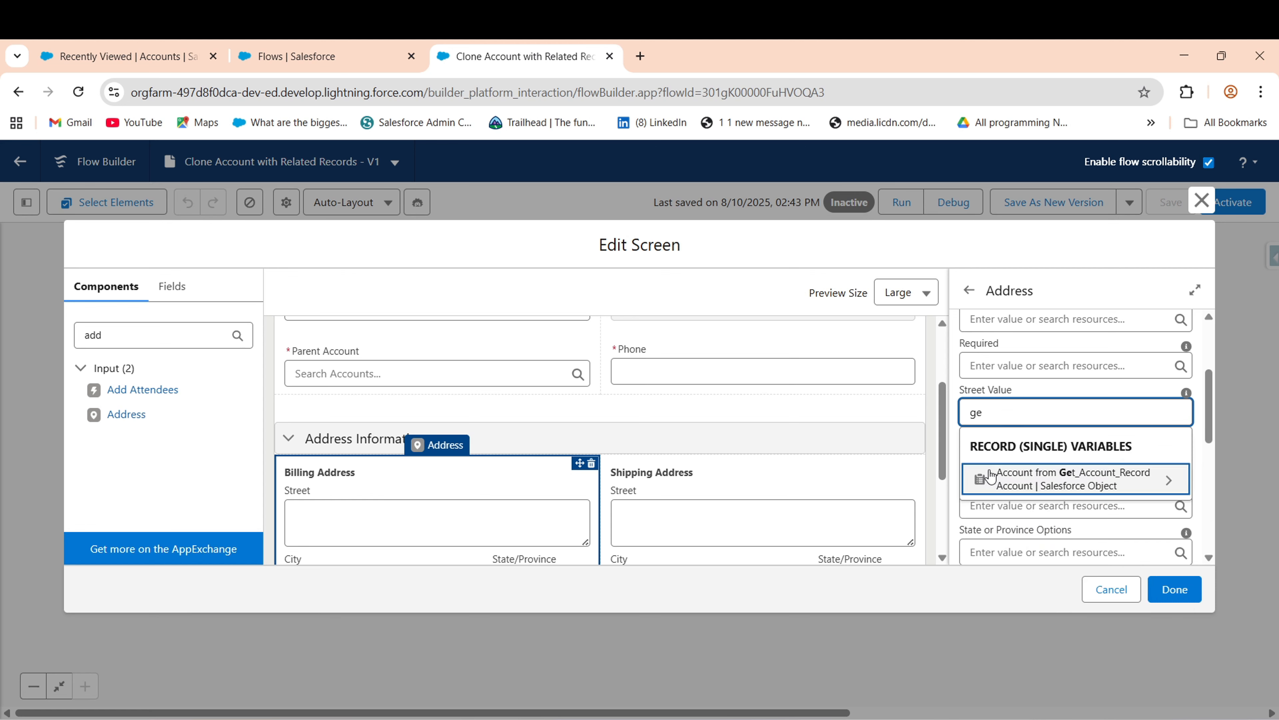
click(1088, 480)
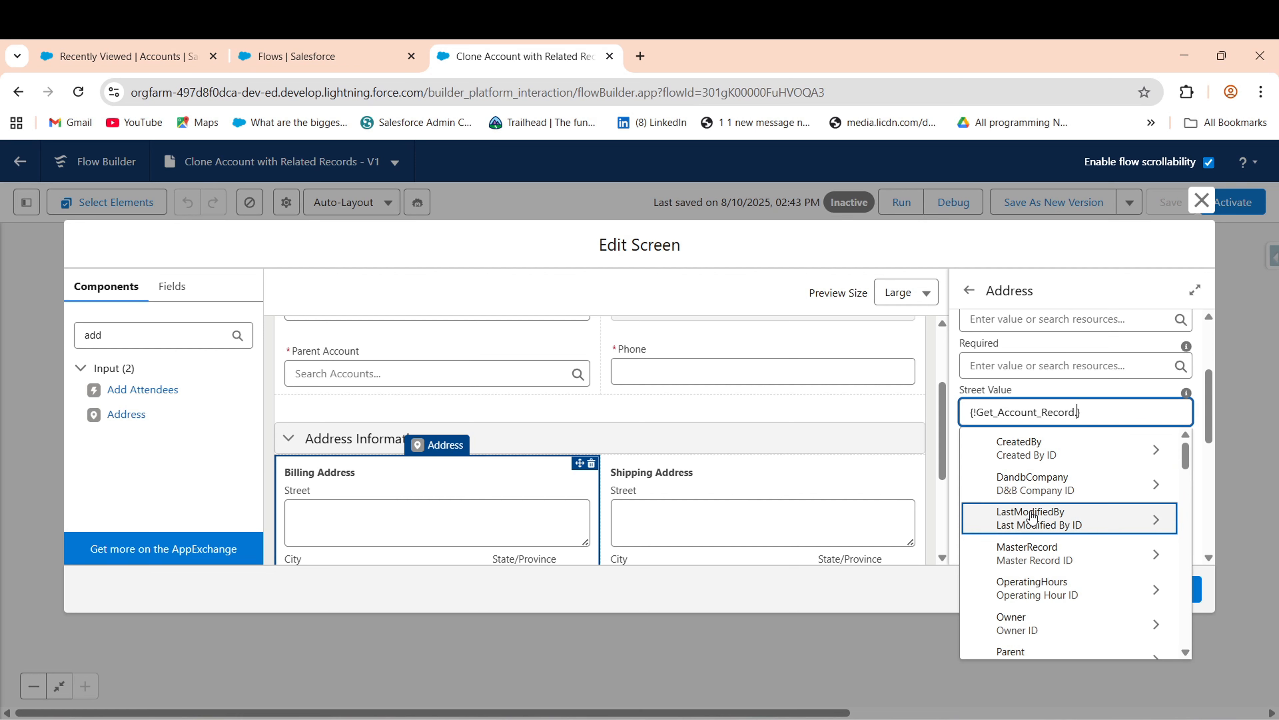
text(Stre)
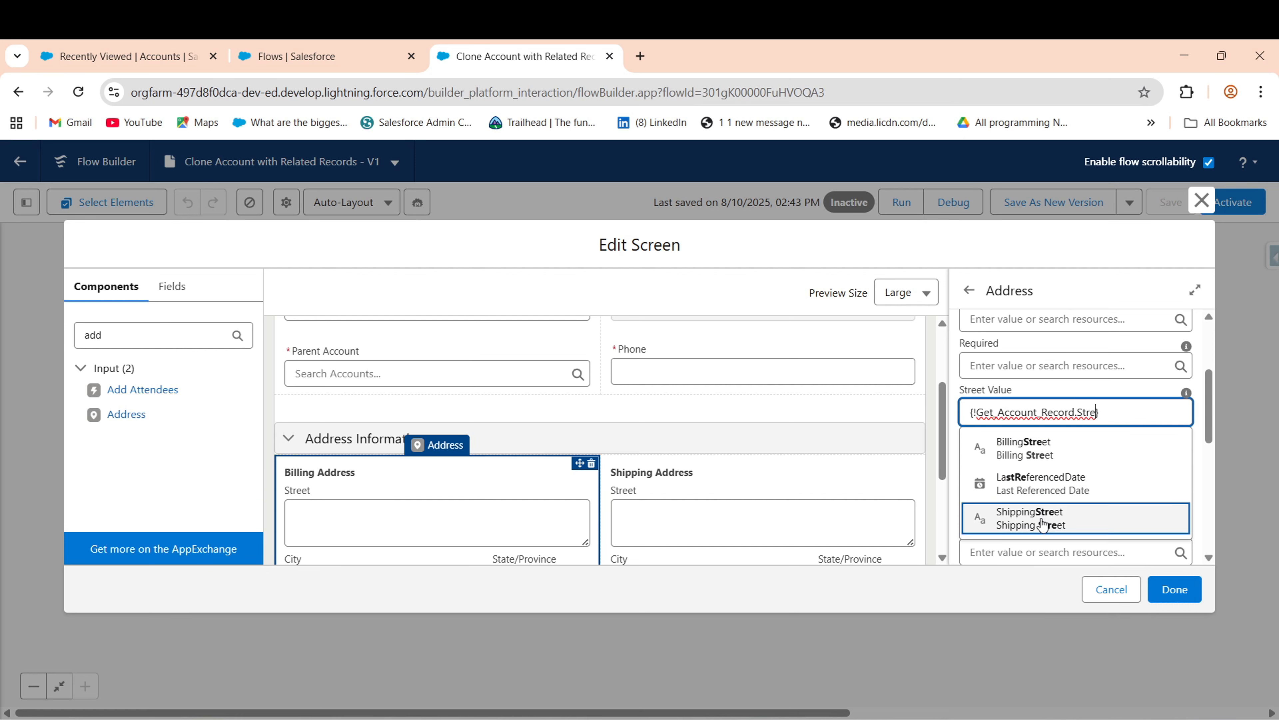
click(1042, 524)
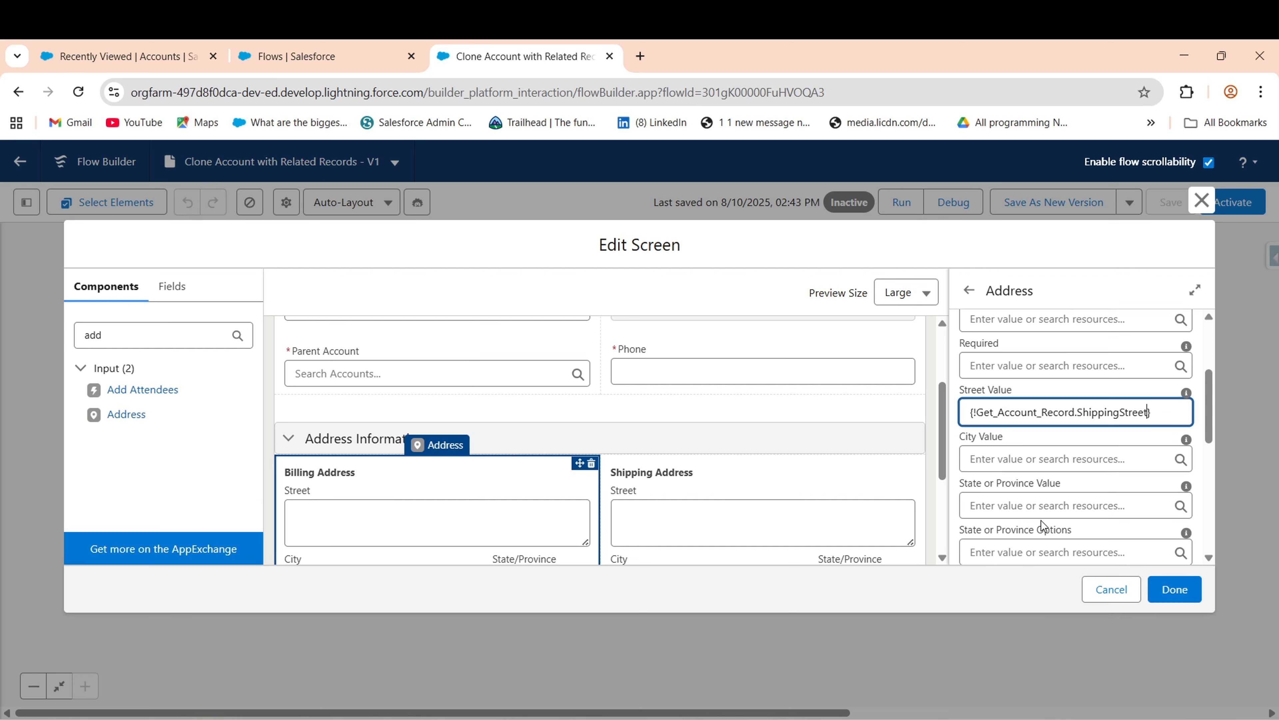
- Default the Billing Address City to Get_Account_Record's ShippingCity field
click(1040, 459)
text(get)
click(1068, 516)
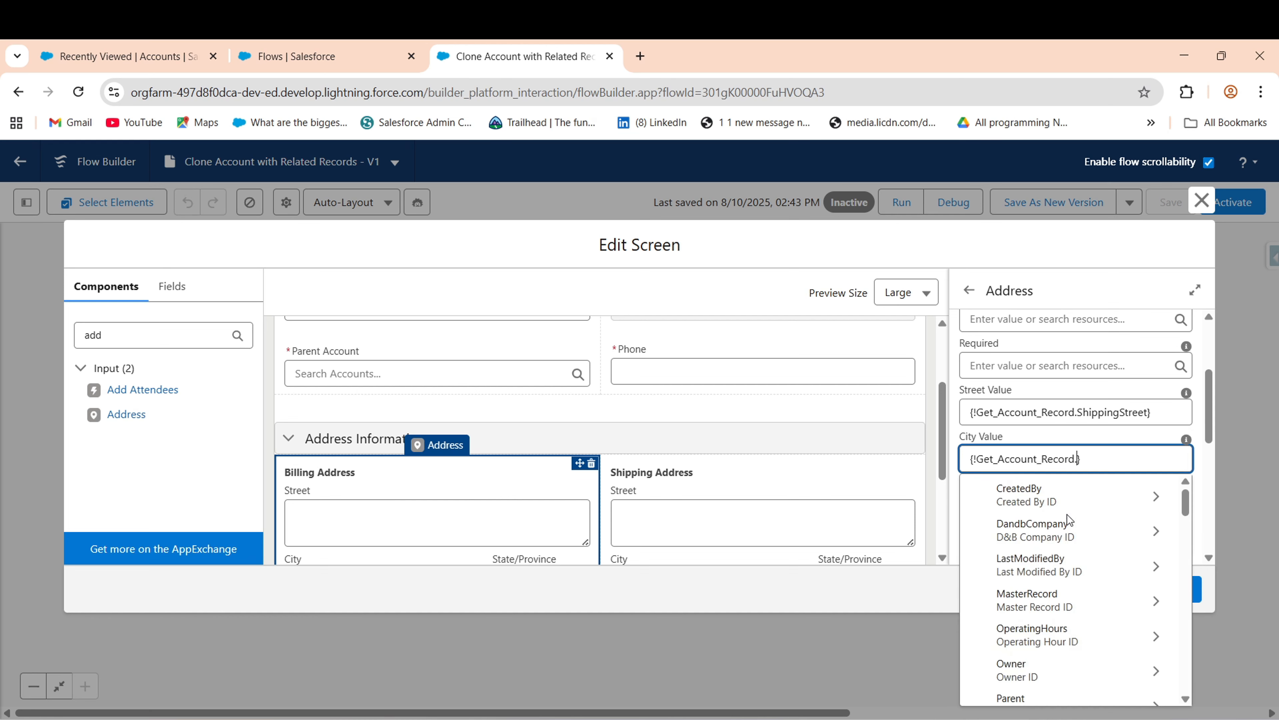
text(City)
click(1027, 527)
- Default the Billing Address State to Get_Account_Record's BillingState
click(999, 516)
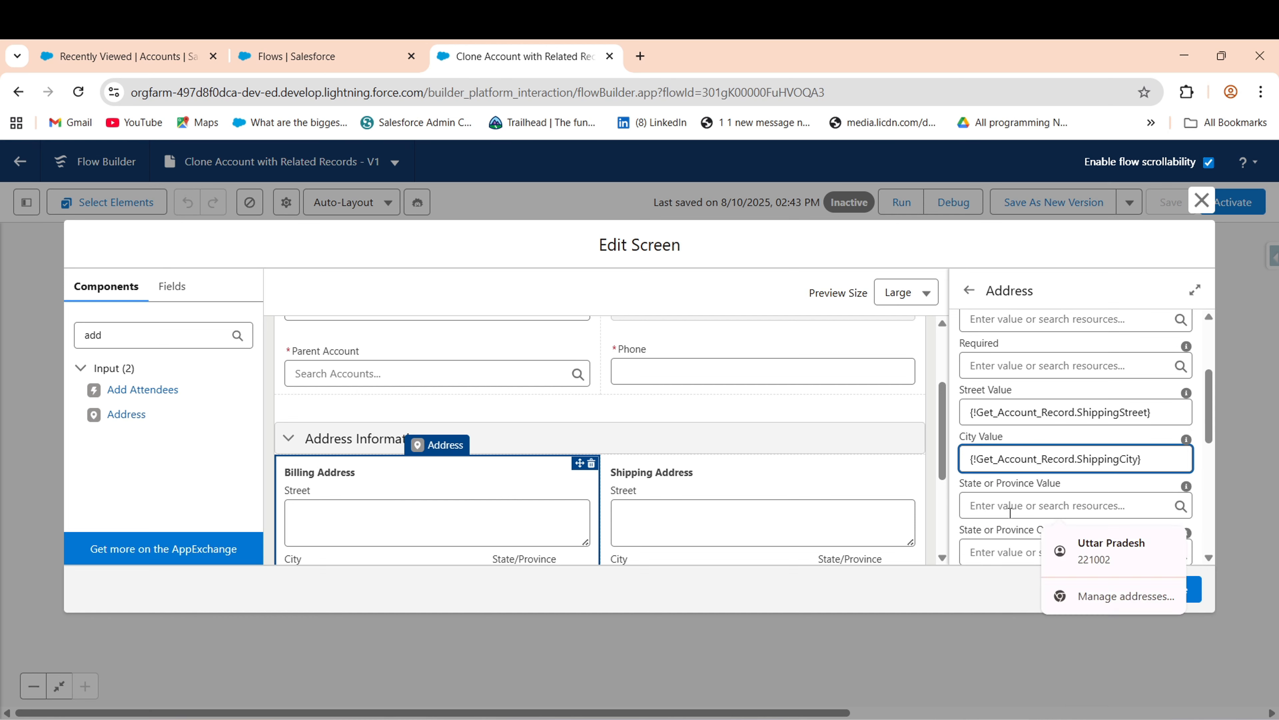
text(get)
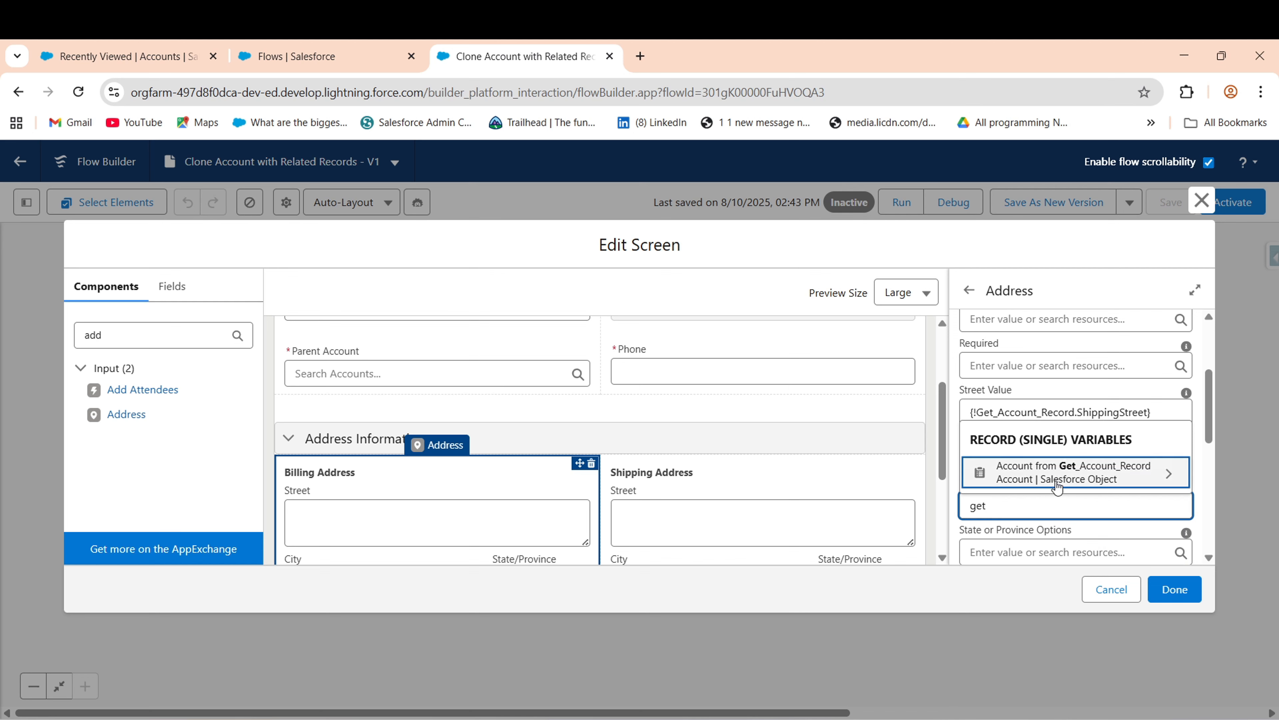
click(1050, 472)
text(bil)
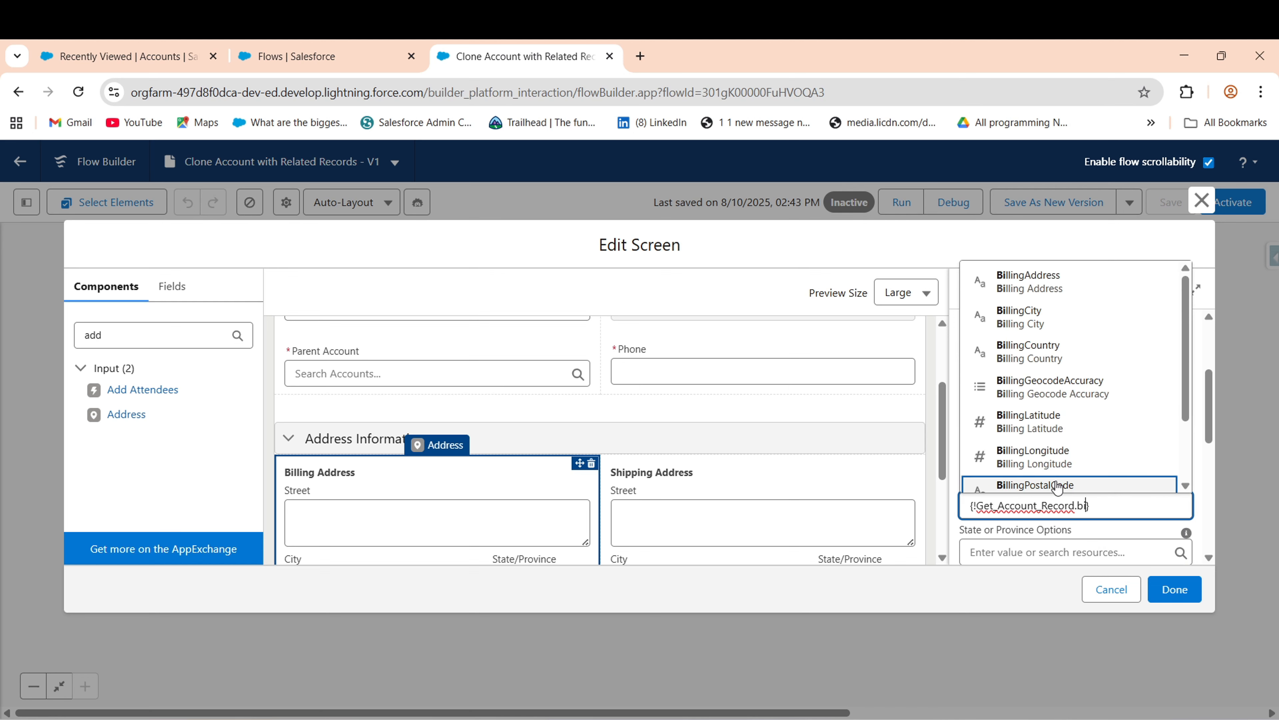
key(BackSpace)
key(BackSpace)
key(BackSpace)
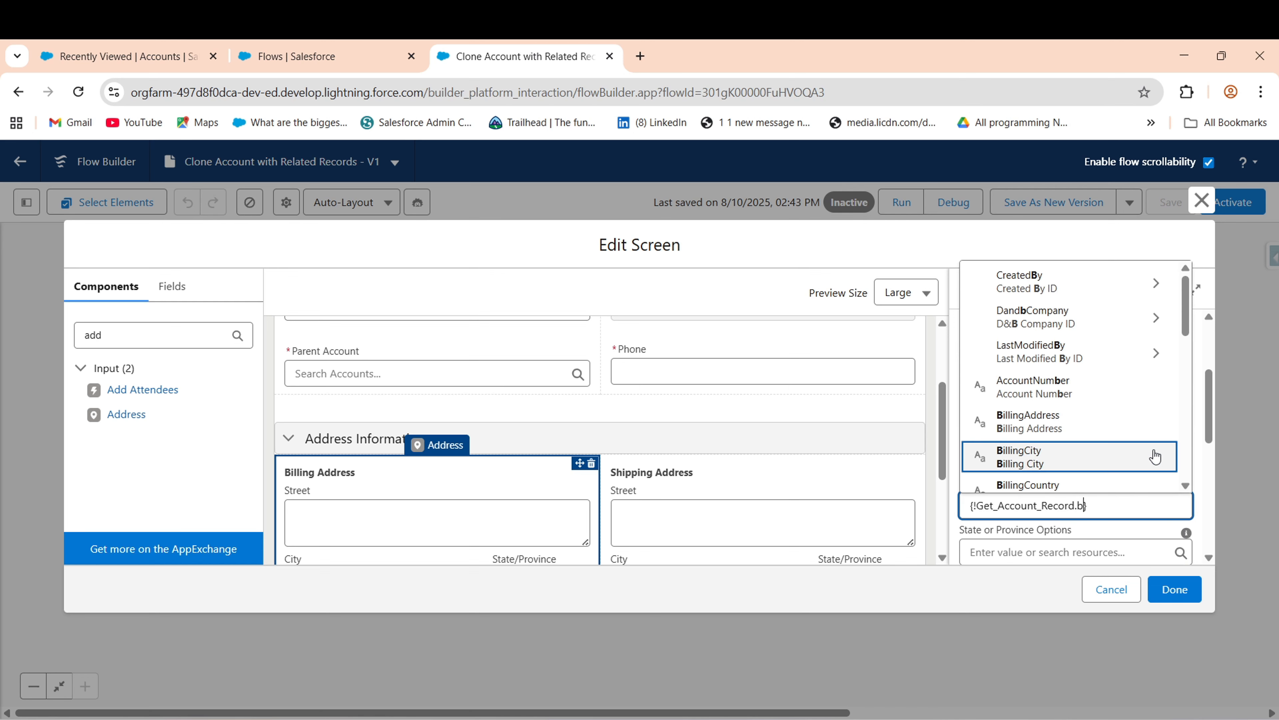
text(sta)
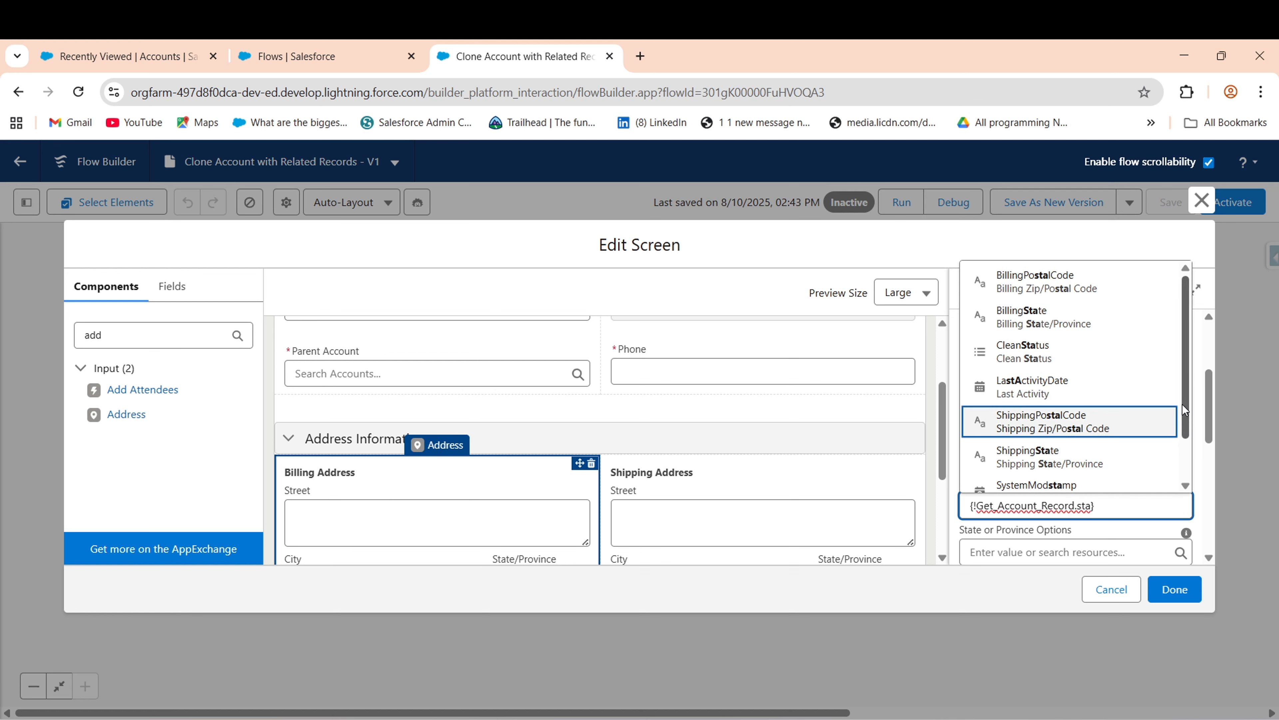
mouse_move(1183, 404)
mouse_down()
mouse_move(1185, 466)
mouse_move(1183, 420)
mouse_up()
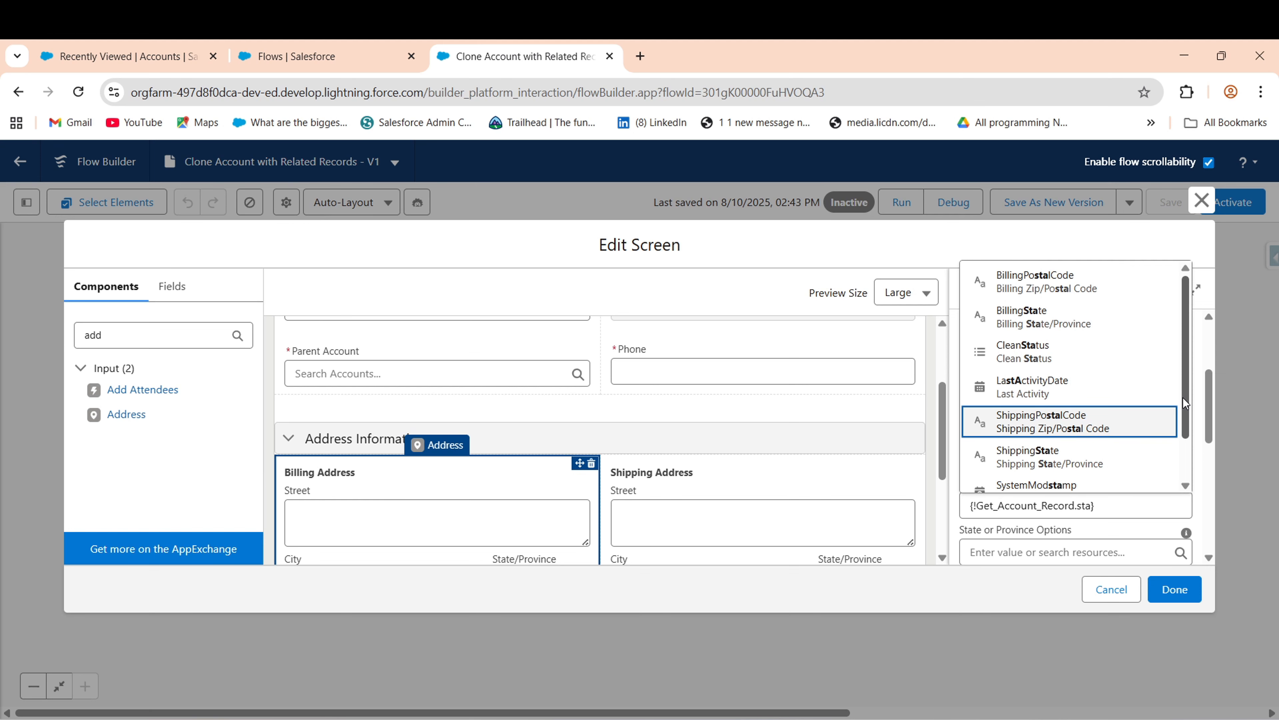
click(1066, 308)
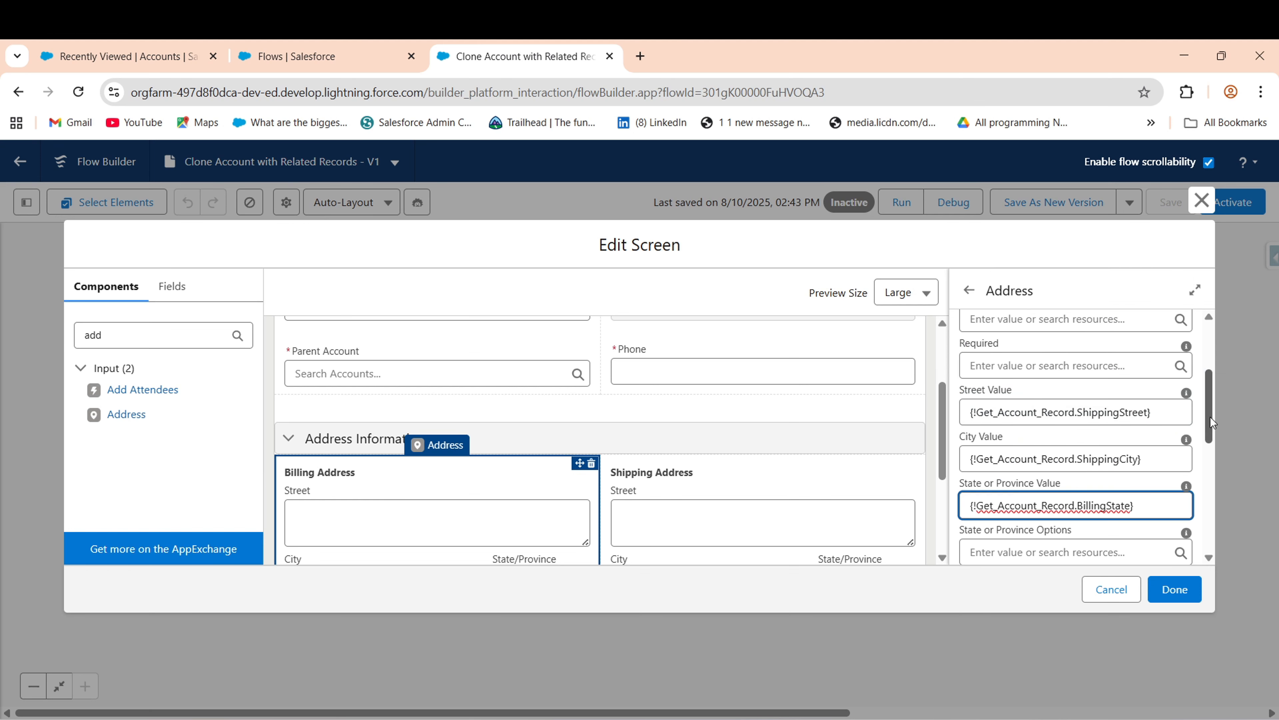
- Default the Billing Address Postal Code to Get_Account_Record's BillingPostalCode
drag(1211, 417, 1207, 474)
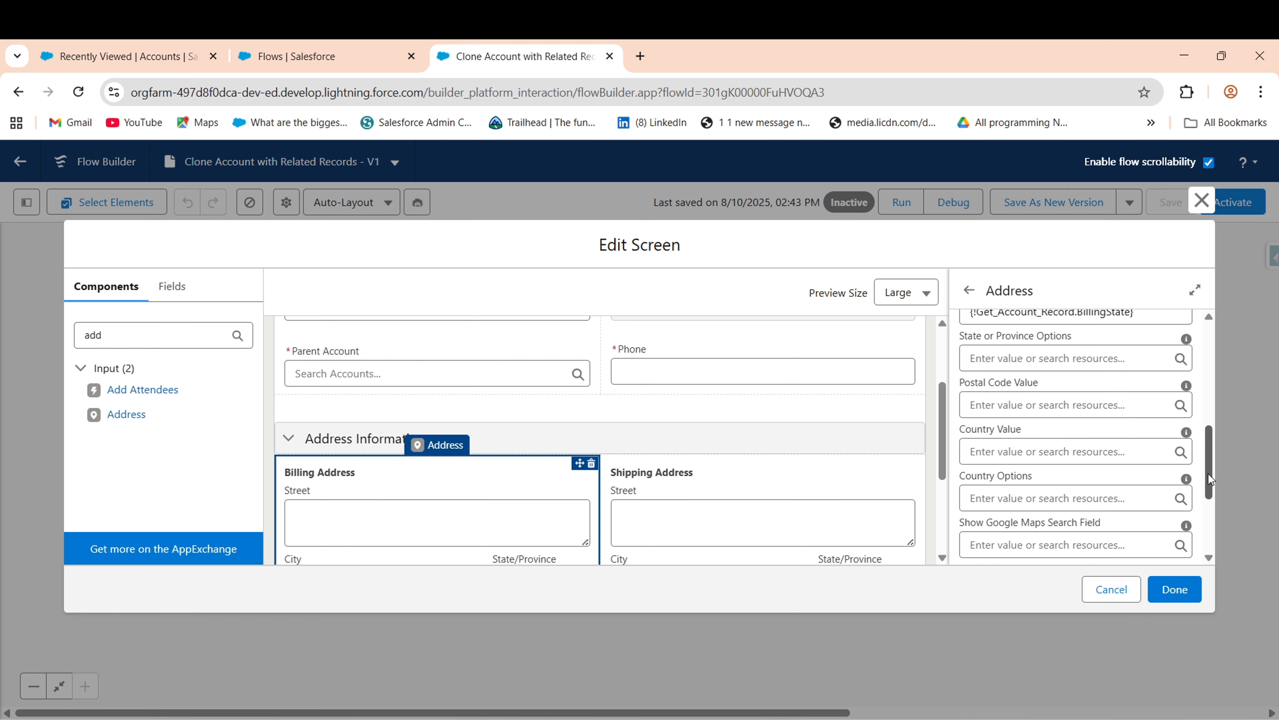
click(990, 406)
text(get)
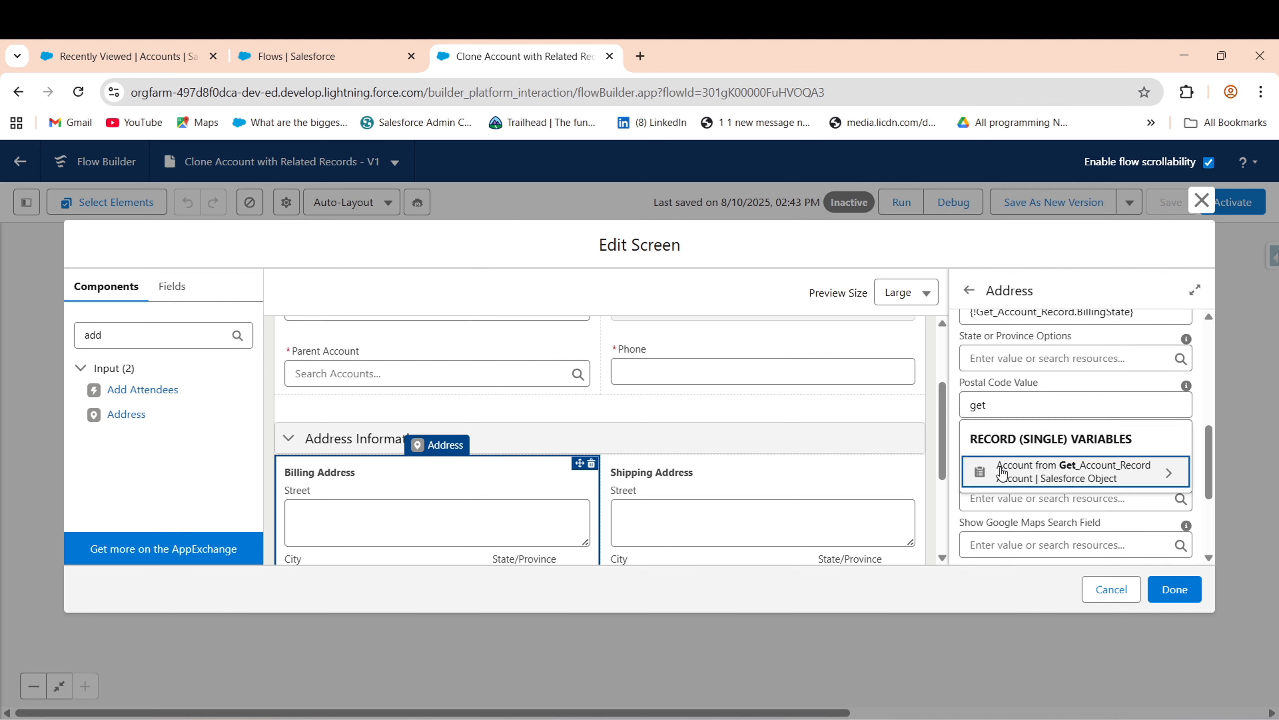
click(1002, 465)
text(pos)
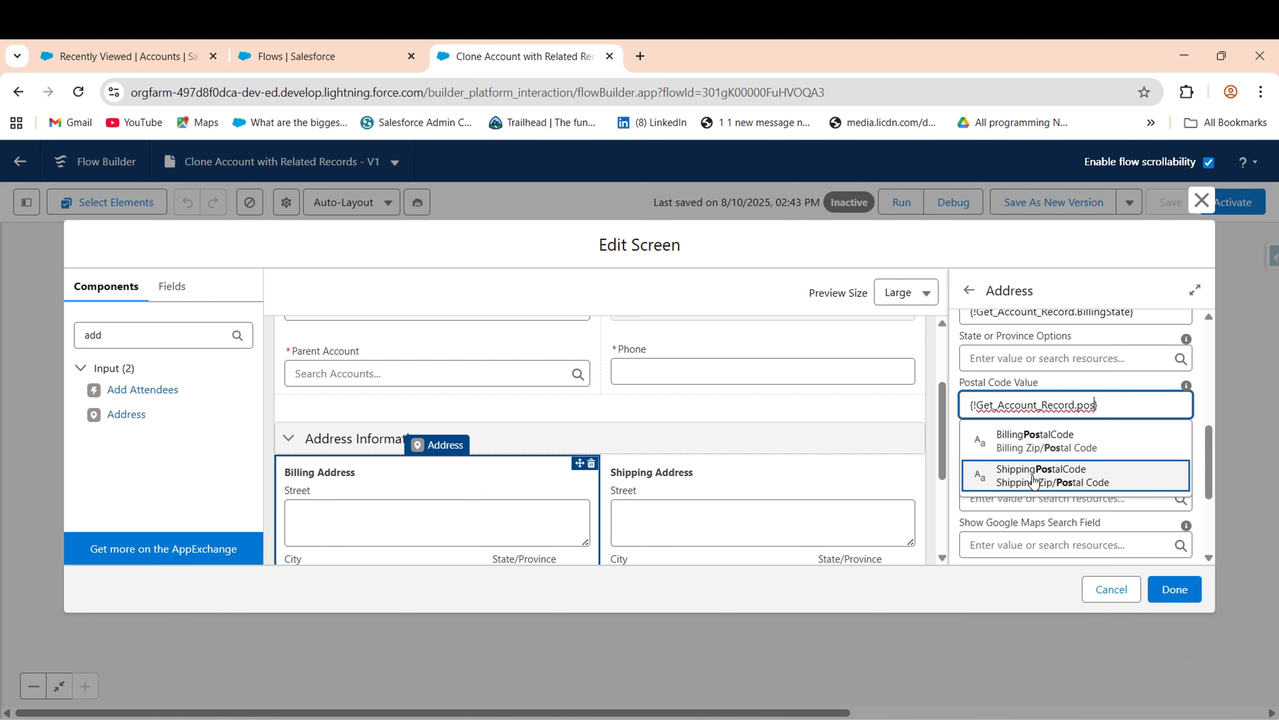
click(1062, 453)
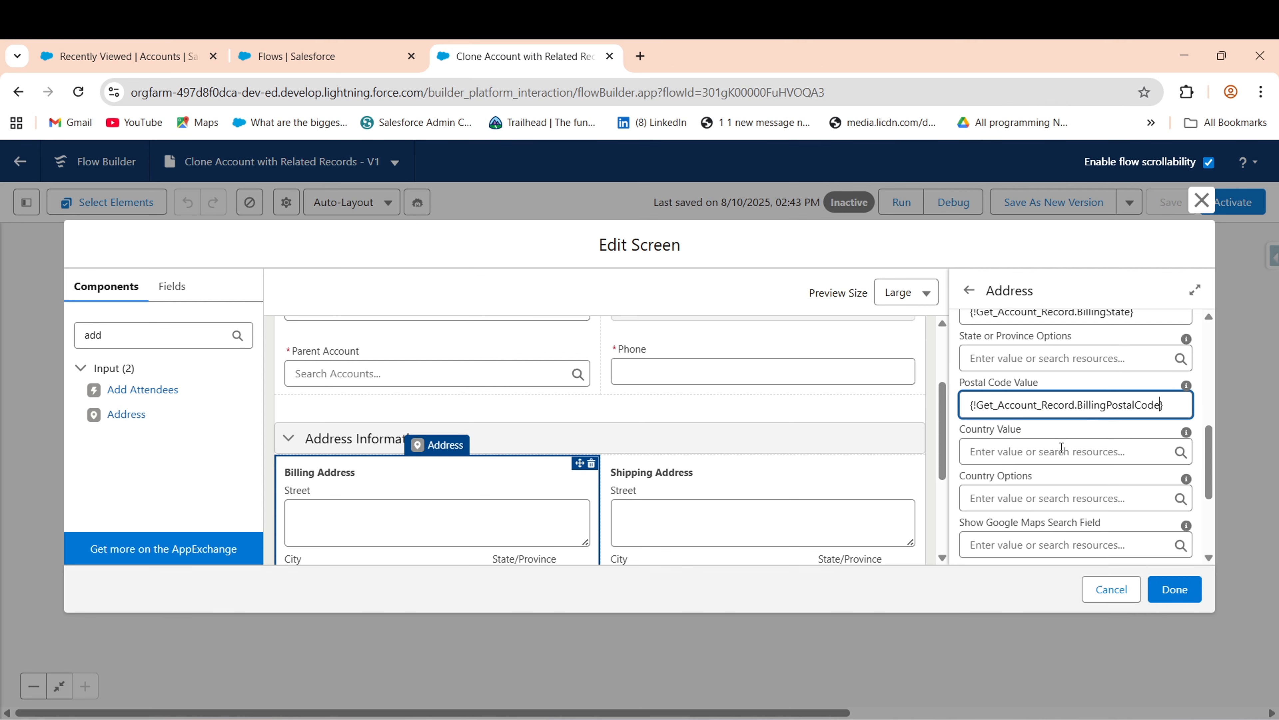
- Default the Billing Address Country to Get_Account_Record's BillingCountry, then select Shipping Address
click(1017, 454)
text(get)
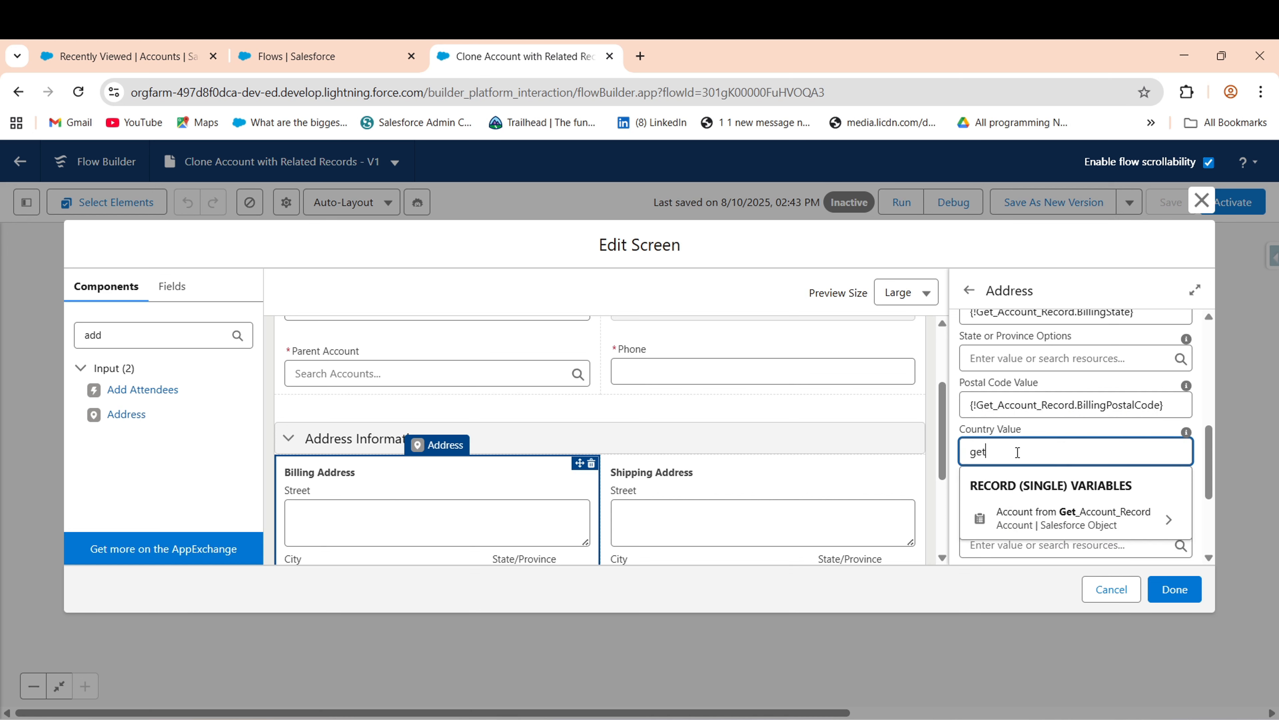
click(1065, 519)
text(billing})
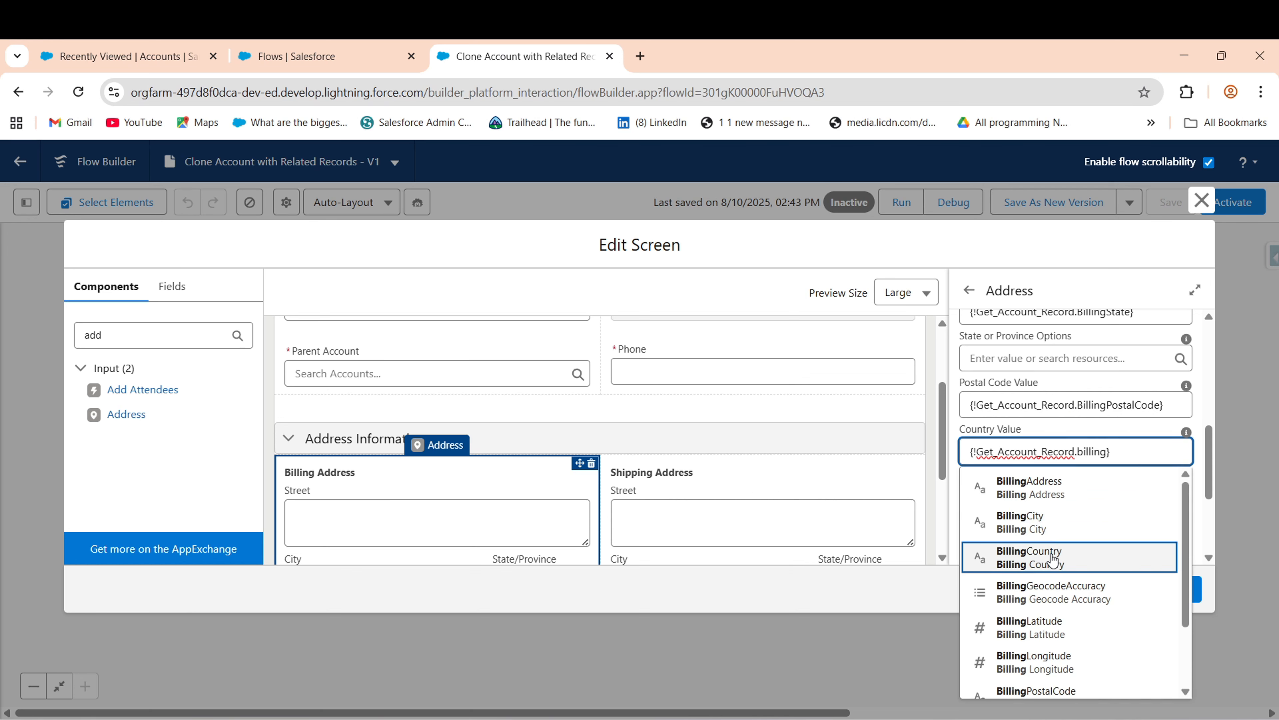
click(1065, 557)
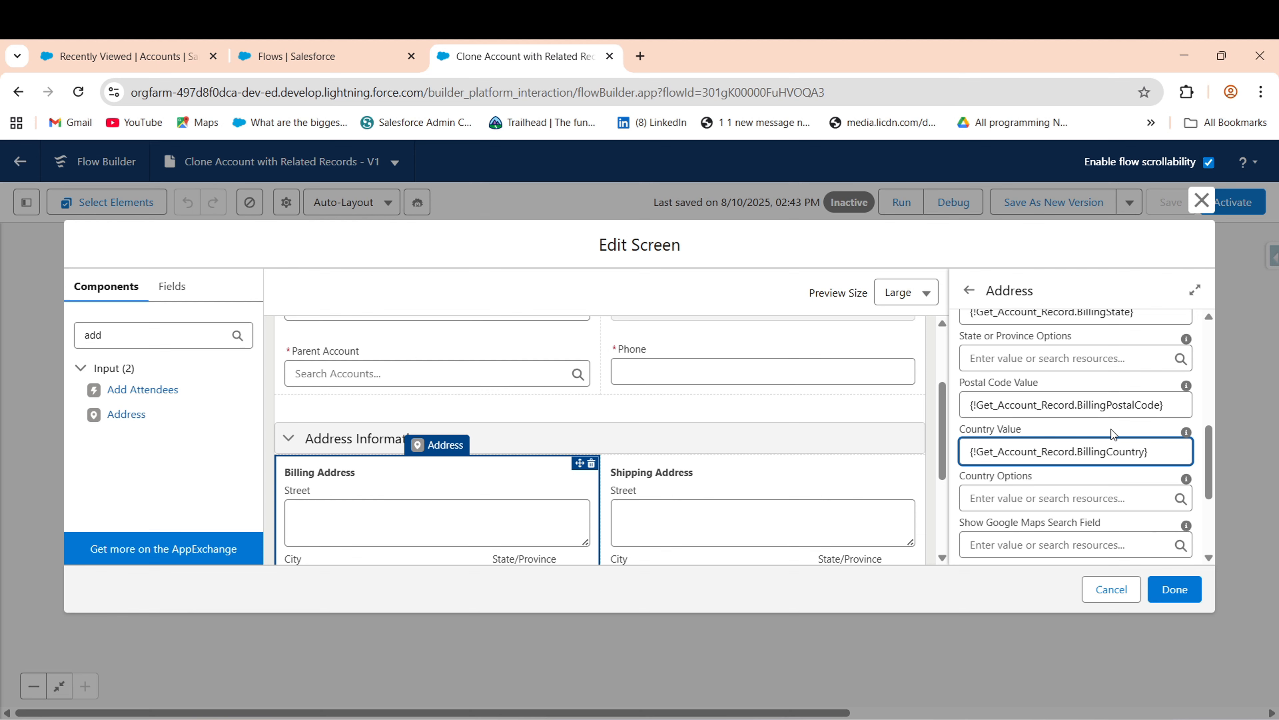
scroll(1208, 466, down, 4)
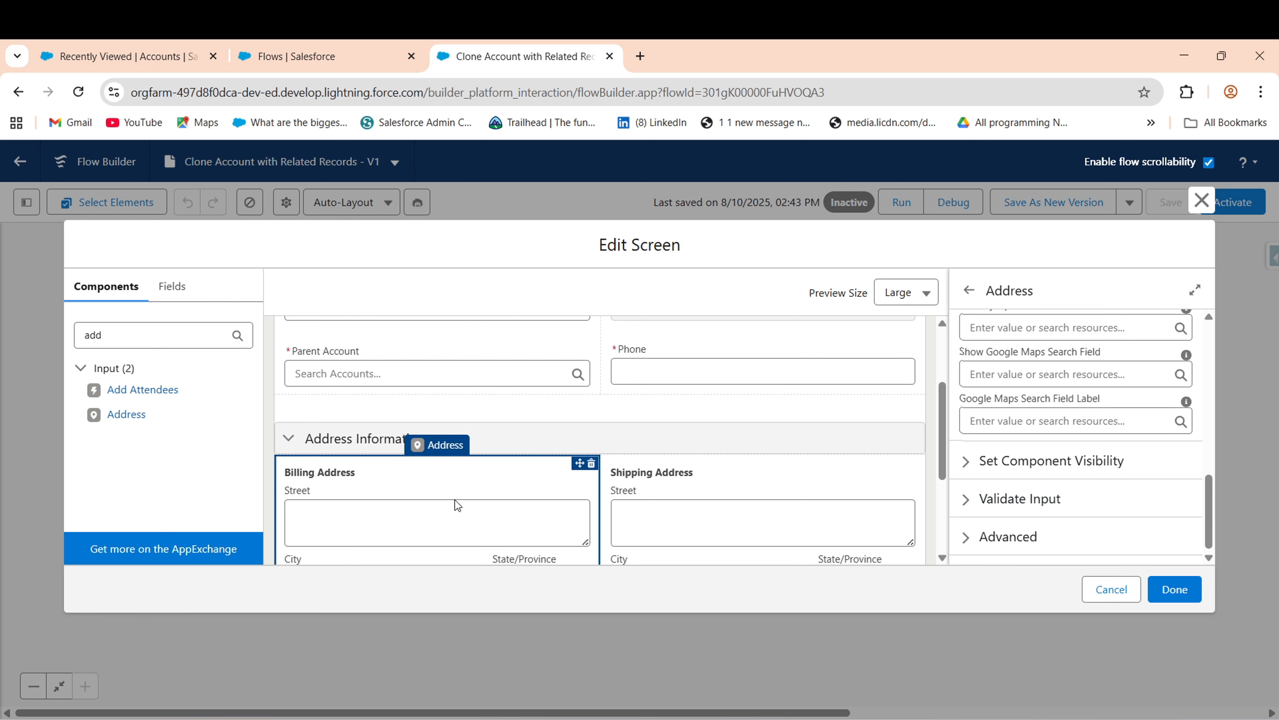
click(805, 492)
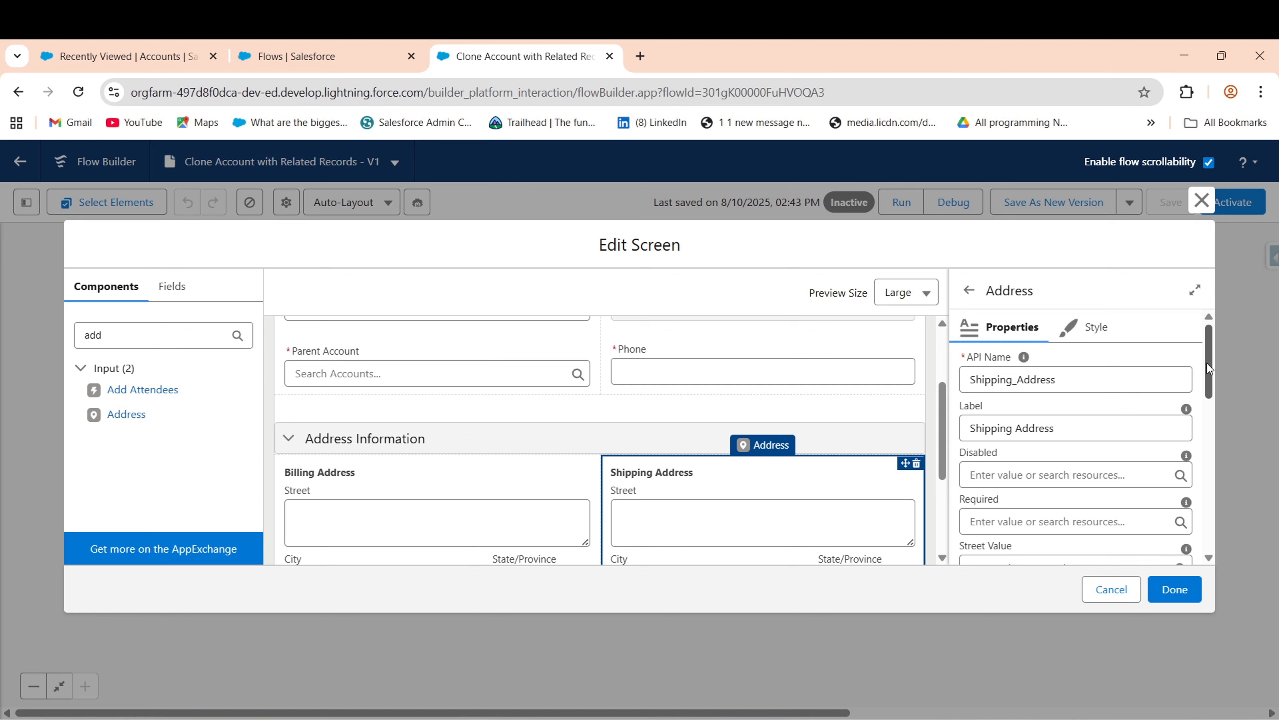
- Set the Shipping Address State default to Get_Account_Record's ShippingState
drag(1208, 362, 1204, 426)
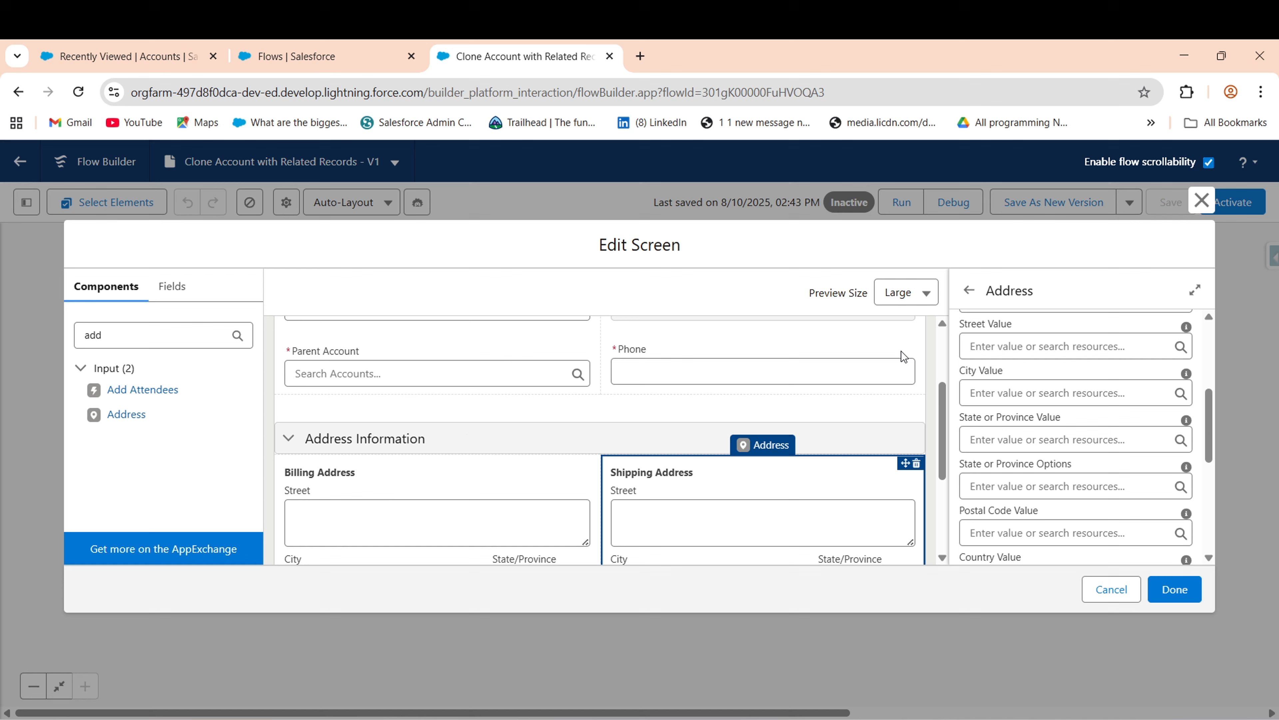
click(1006, 433)
text(get)
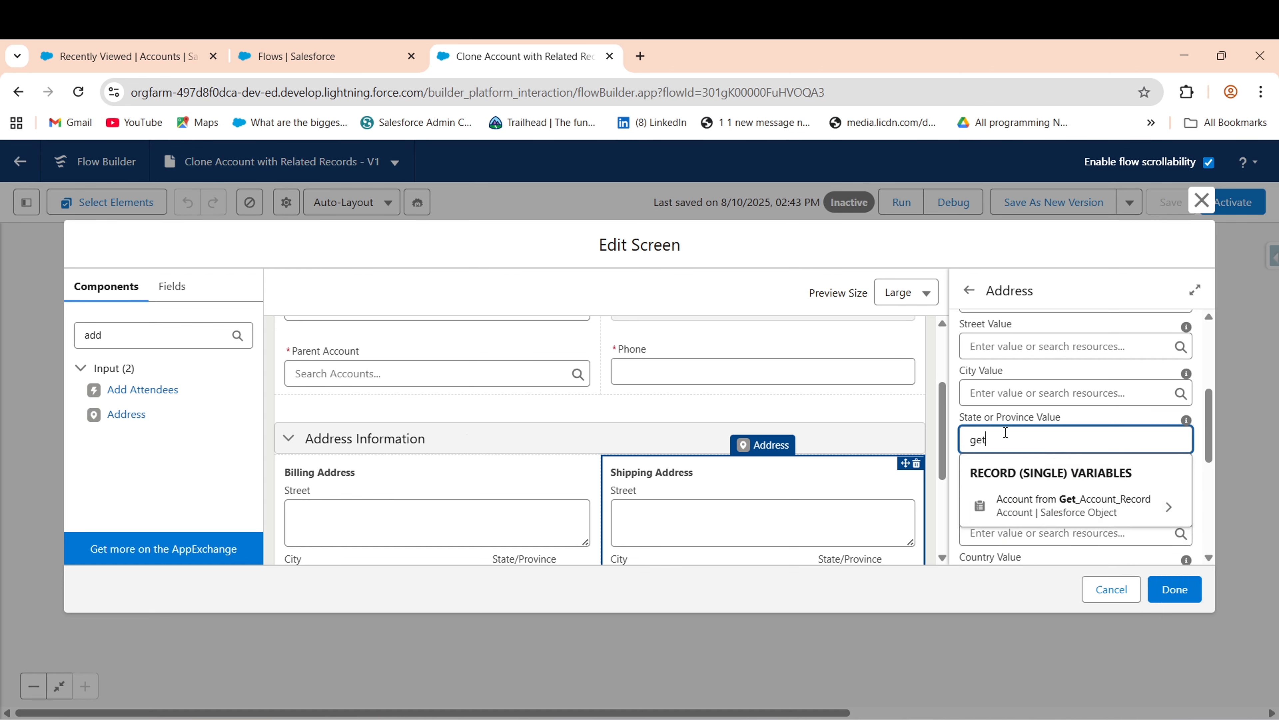
click(1032, 500)
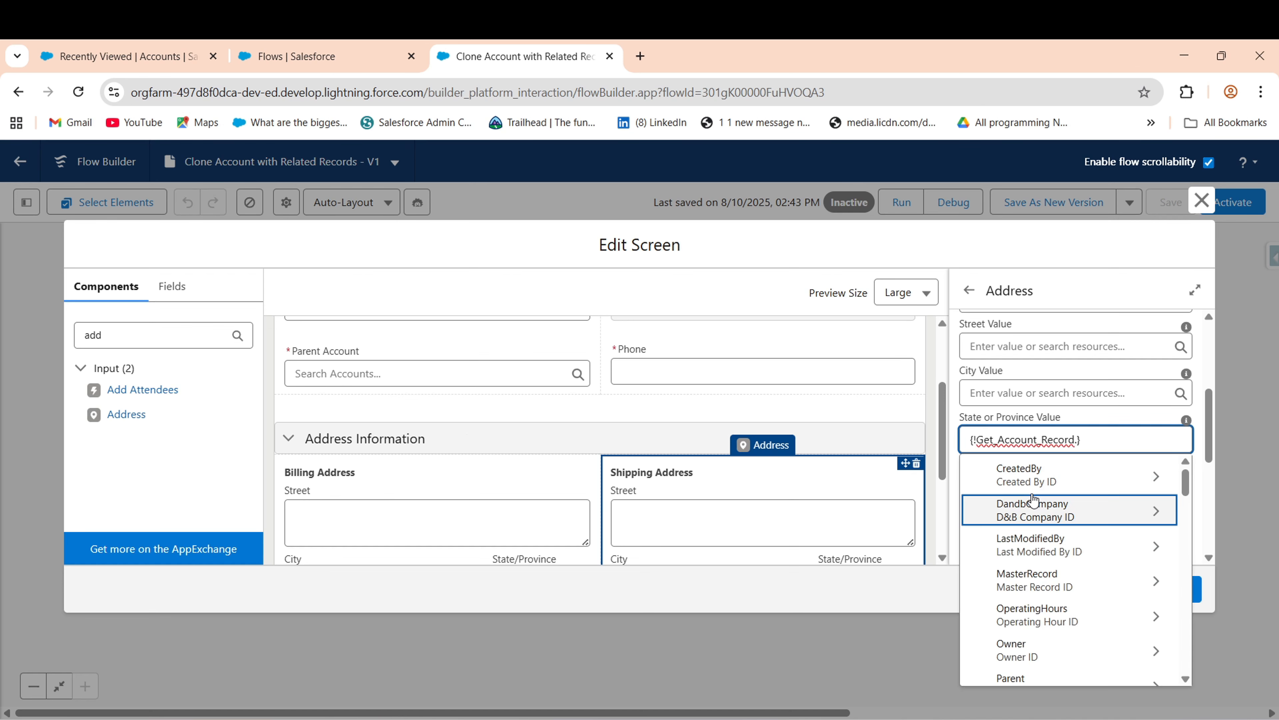
text(sta)
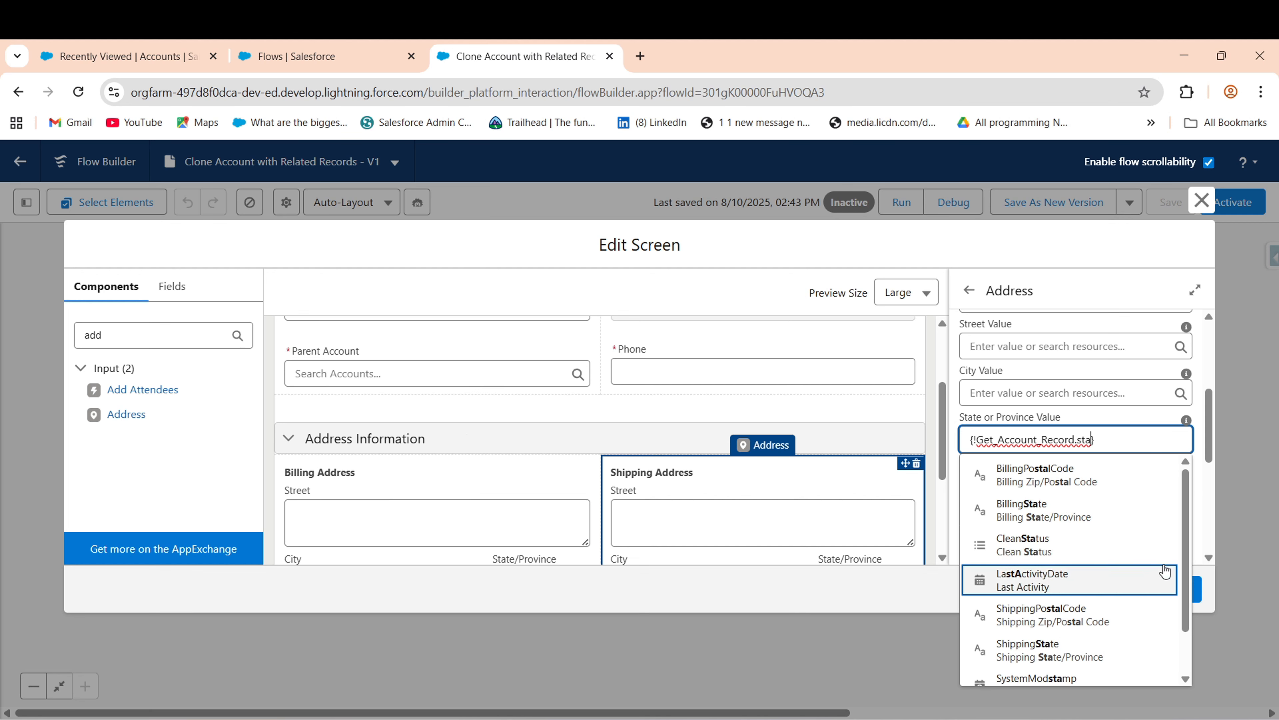
scroll(1182, 566, down, 1)
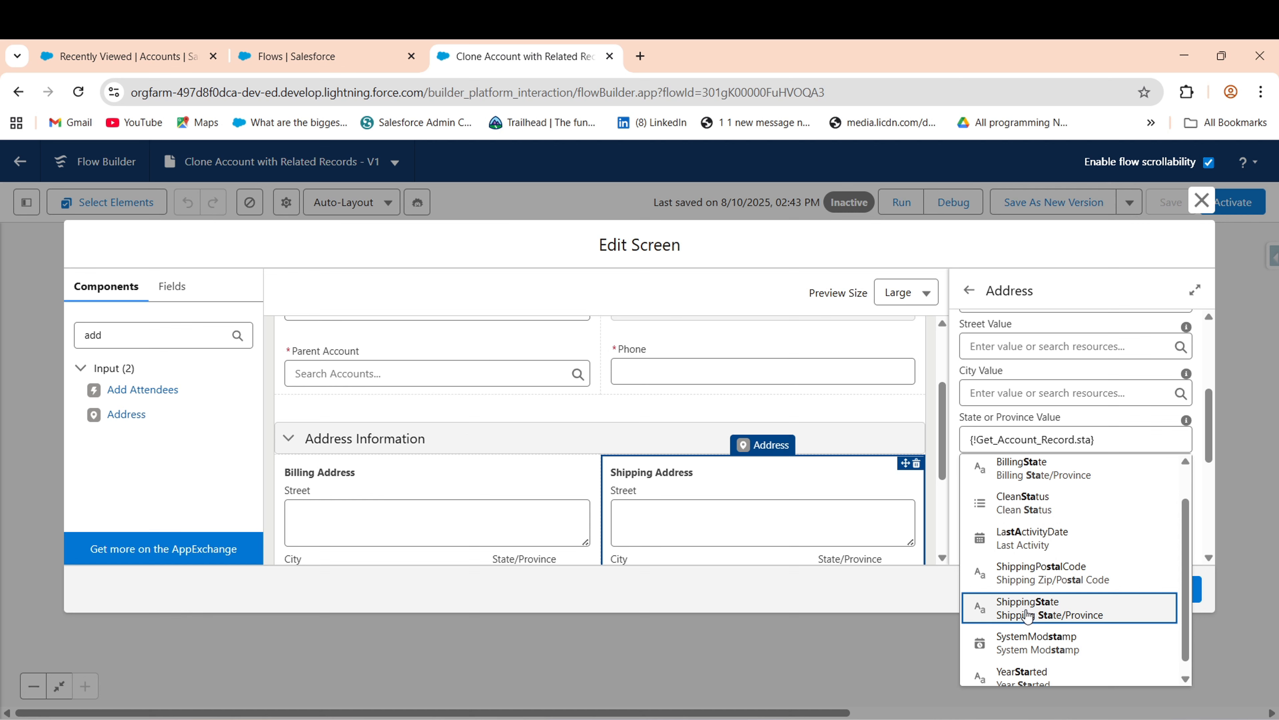
drag(1026, 611, 1106, 439)
click(1105, 438)
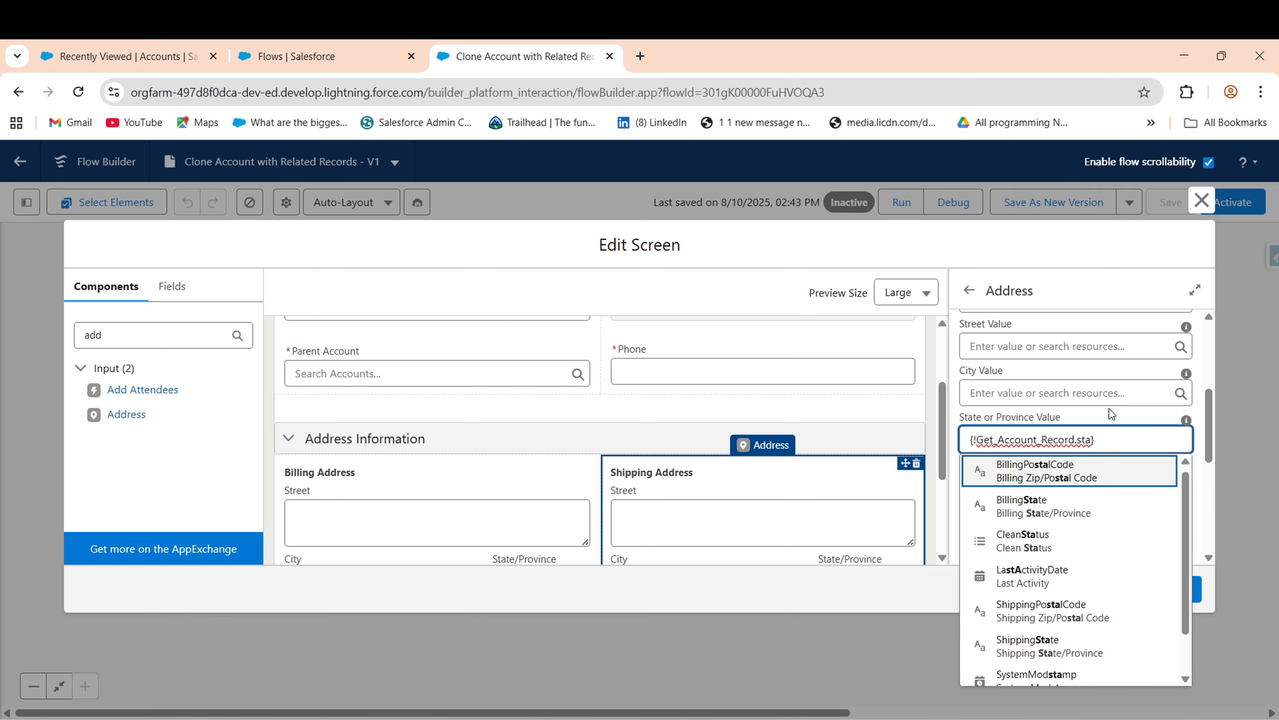
text(t)
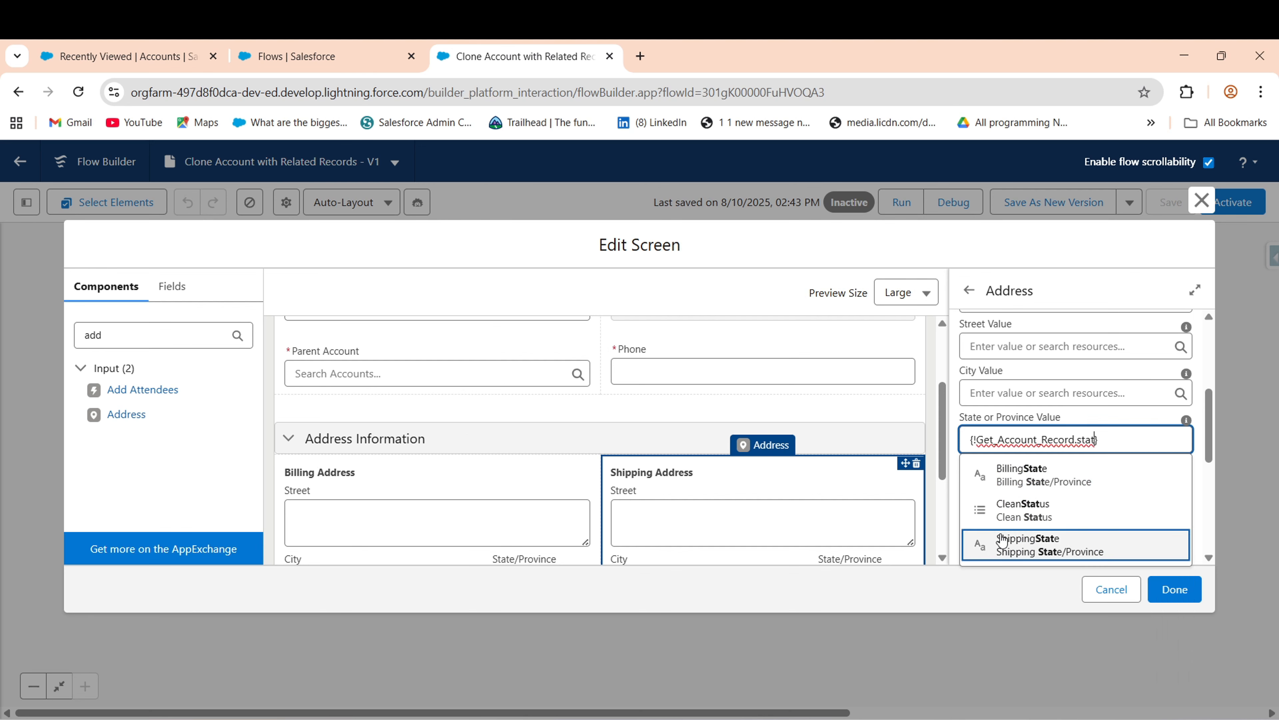
click(1016, 546)
- Set the Shipping Address Street and City defaults to ShippingStreet and ShippingCity from Get_Account_Record
click(1009, 395)
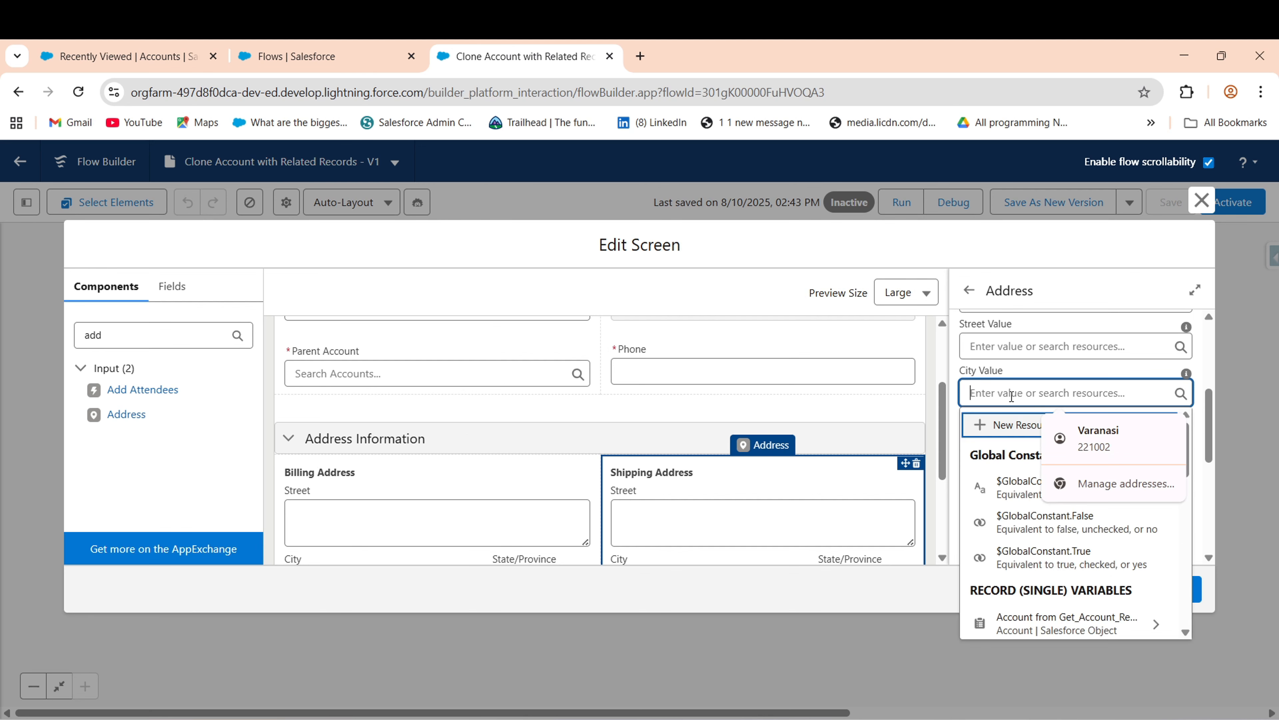
click(992, 346)
text(get)
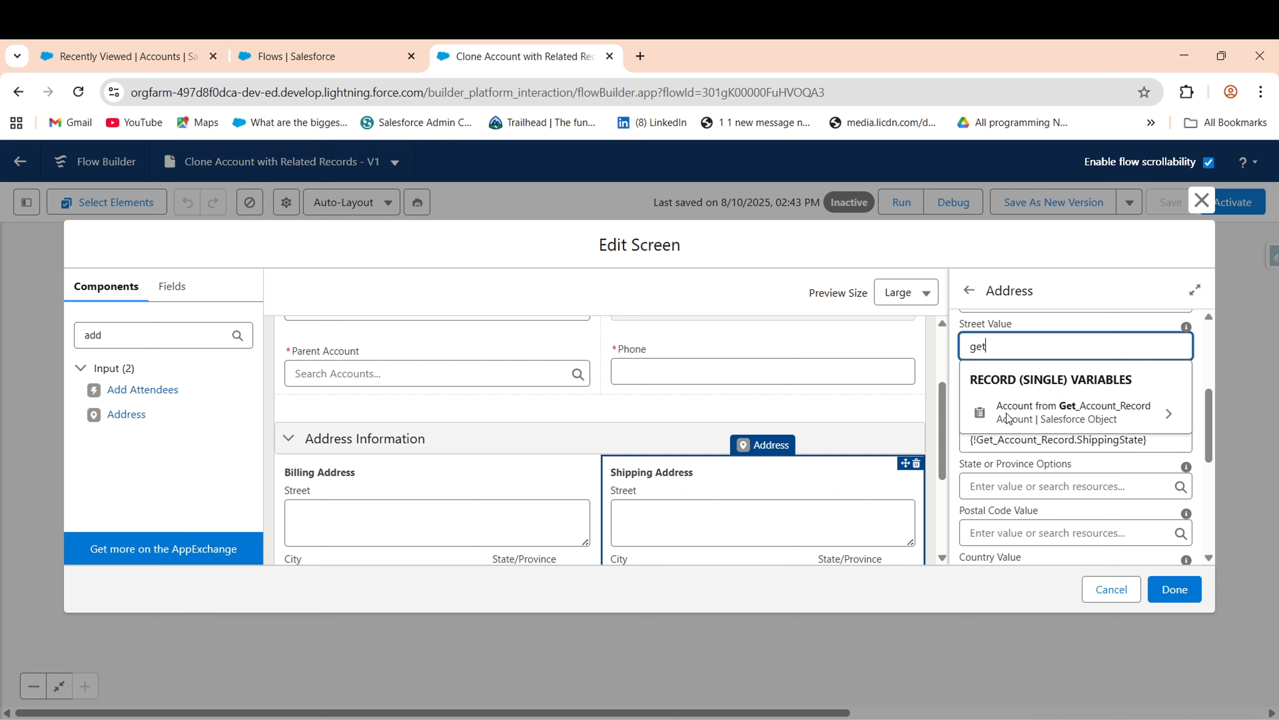
click(1073, 406)
text(str)
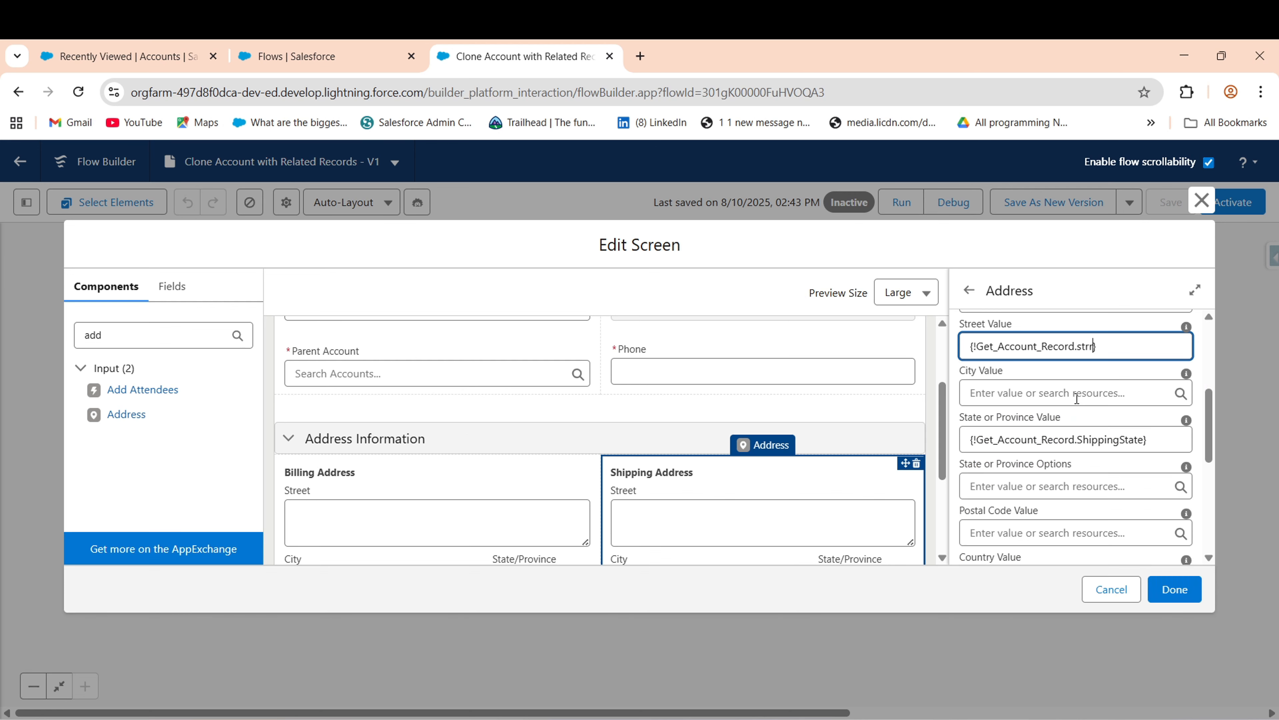
key(BackSpace)
click(1078, 486)
click(1054, 394)
text(get)
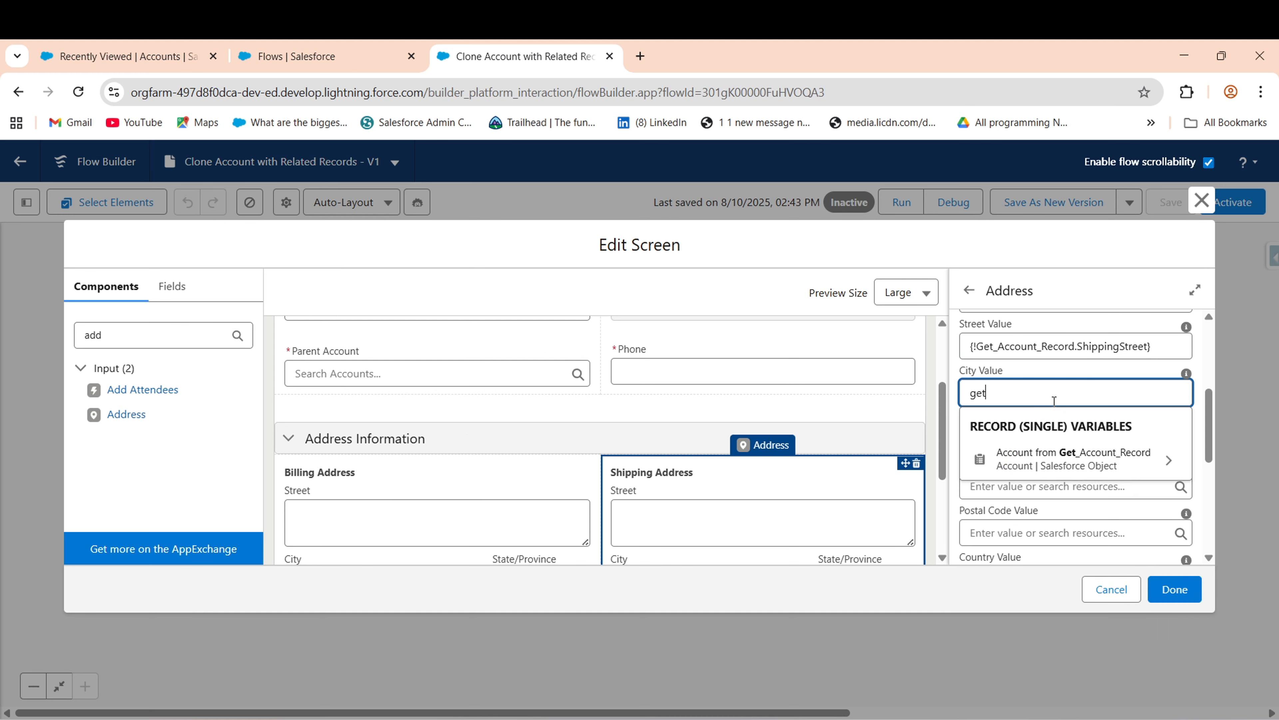
click(1062, 453)
text(city)
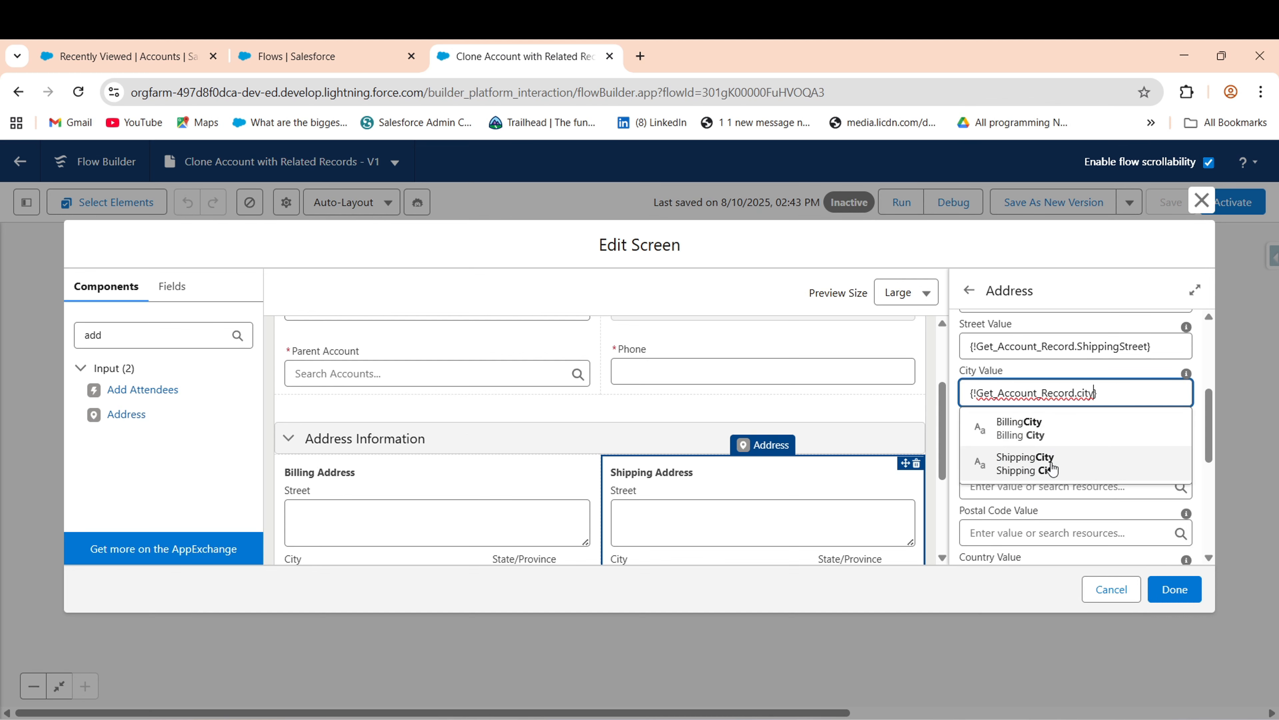
click(1060, 463)
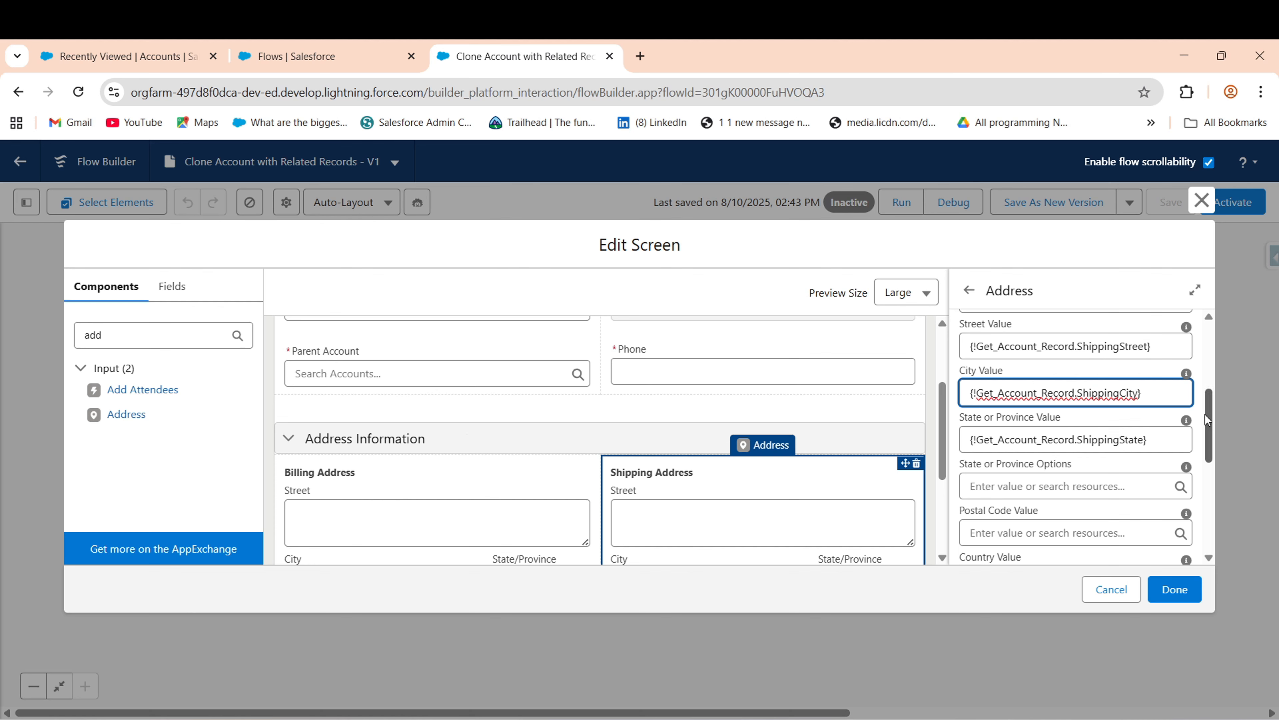
- Set the Shipping Address Postal Code default to Get_Account_Record's ShippingPostalCode
drag(1207, 414, 1212, 478)
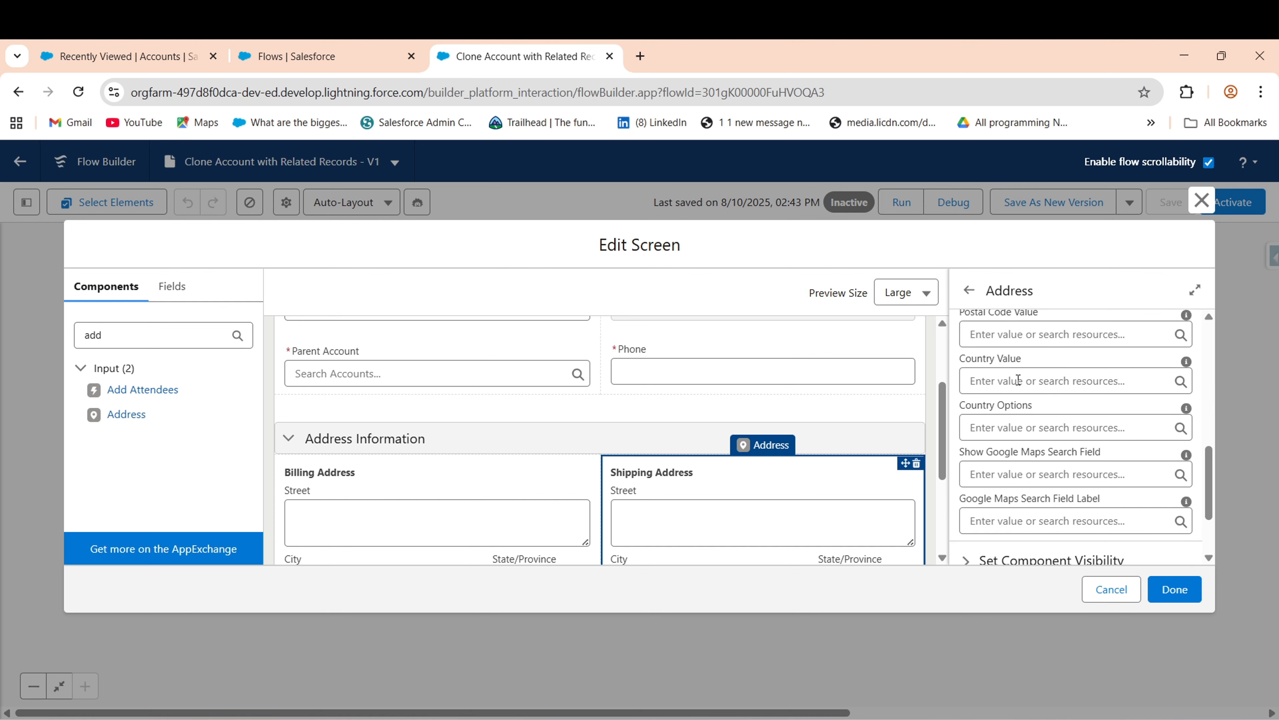
click(1011, 332)
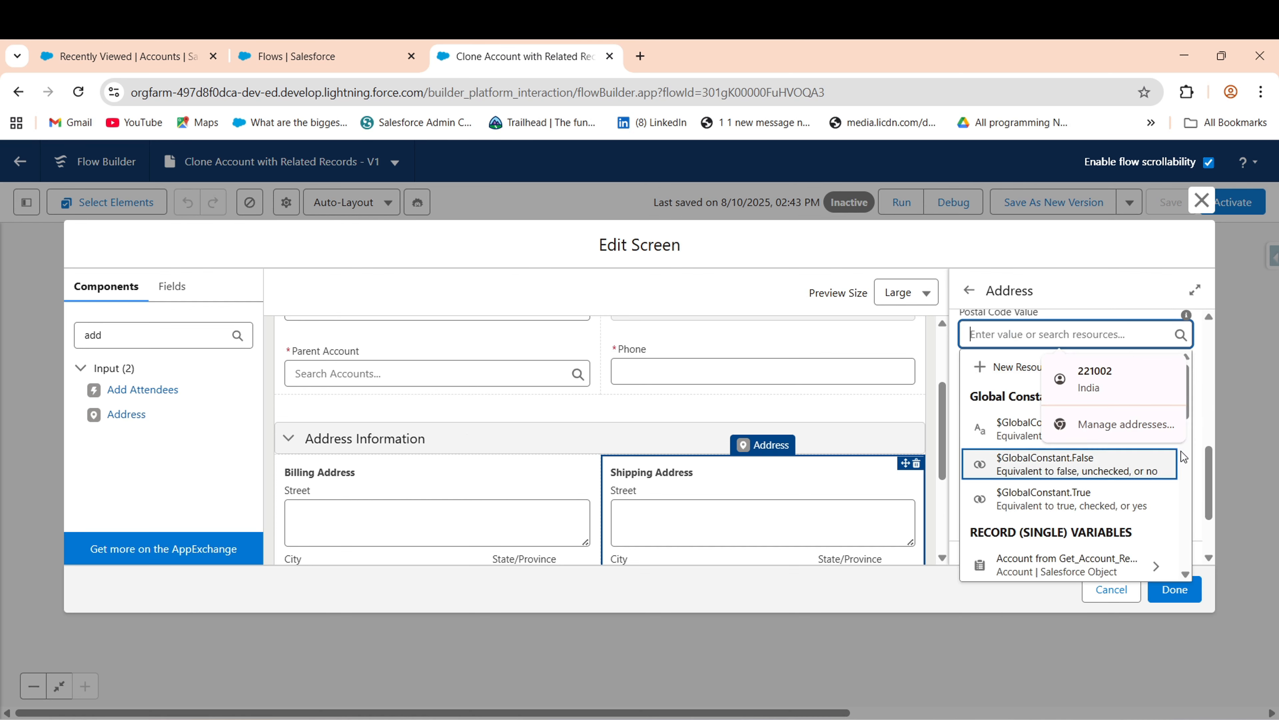
drag(1210, 481, 1216, 462)
click(1081, 395)
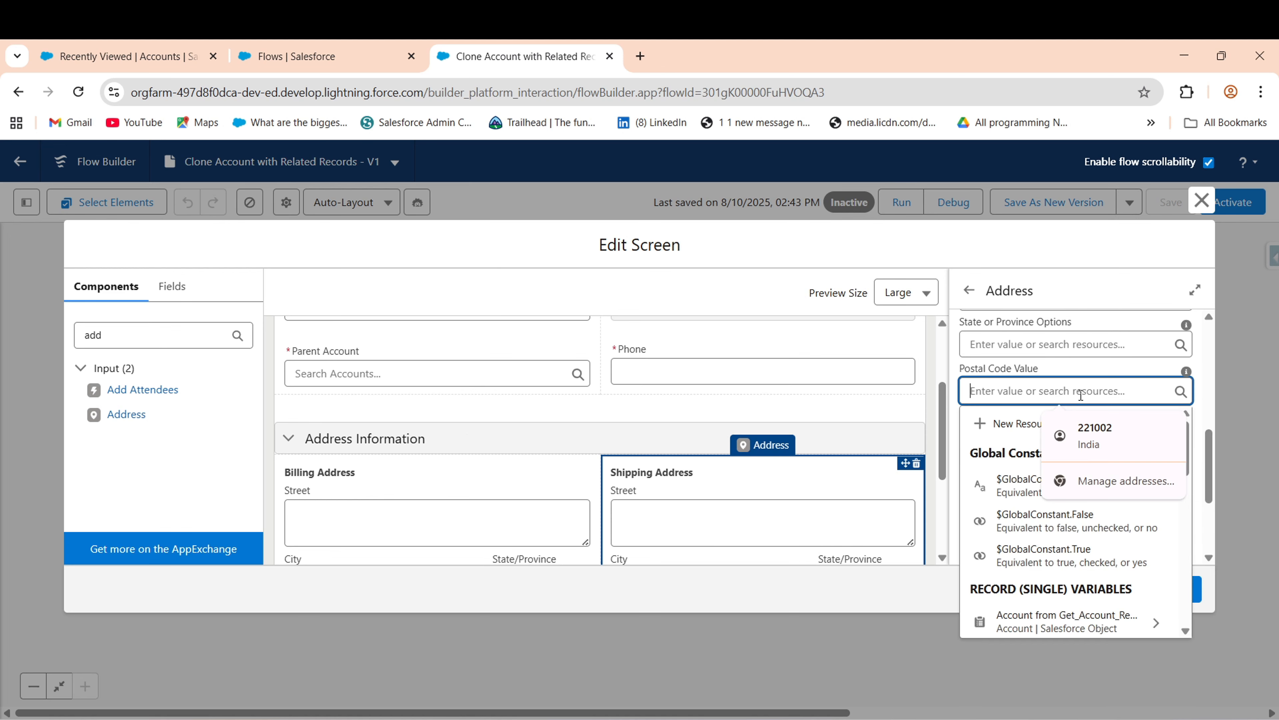
text(ge)
click(1089, 449)
text(pos)
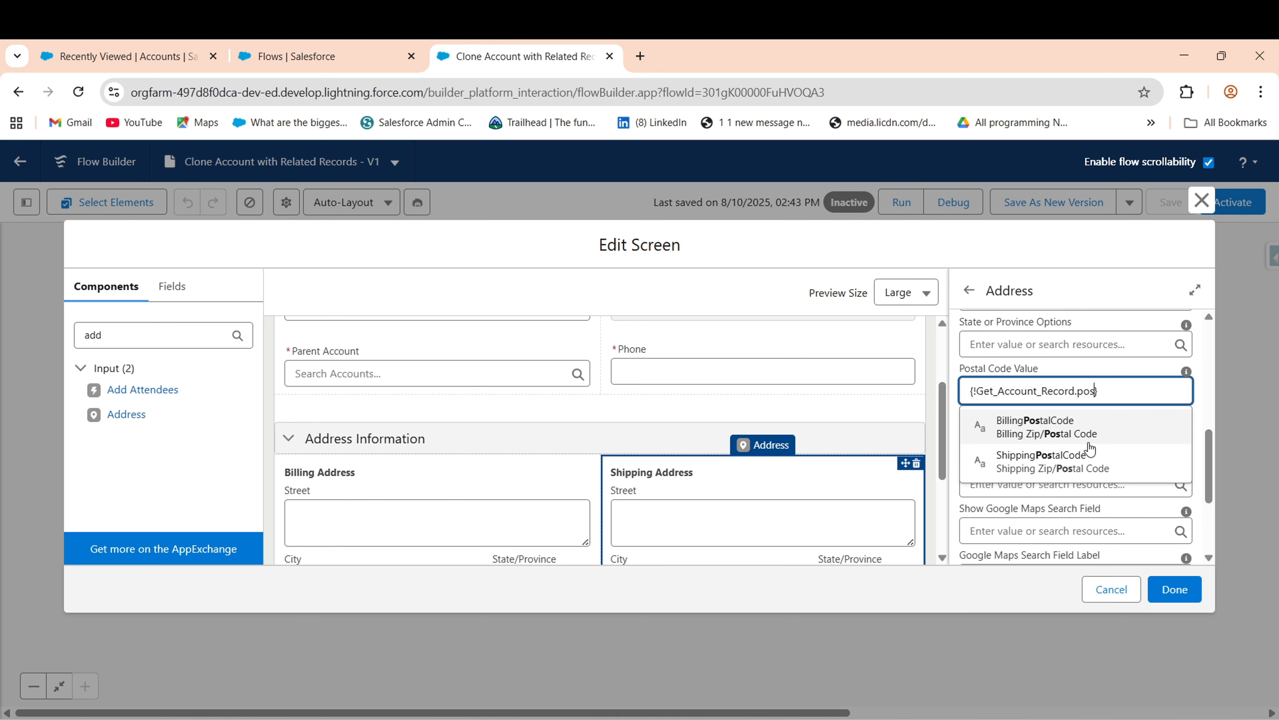
click(1036, 465)
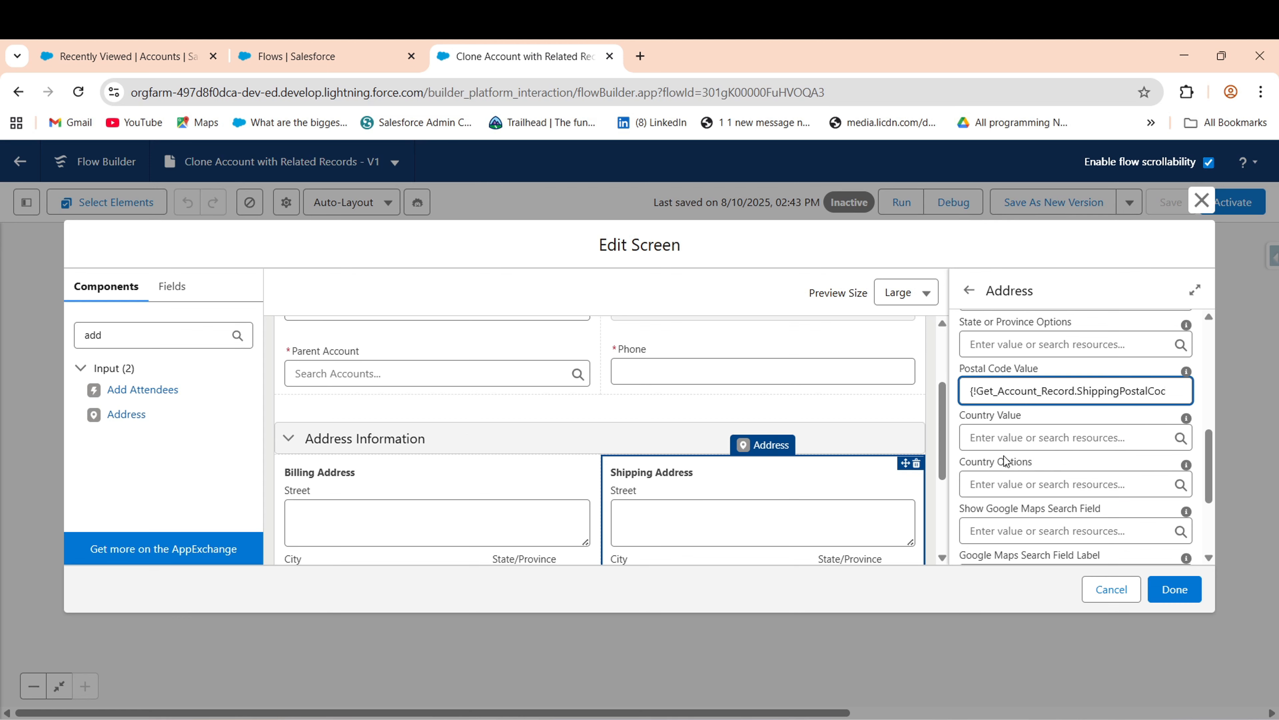
- Set the Shipping Address Country default to ShippingCountry and close the screen editor with Done
click(1027, 437)
text(get)
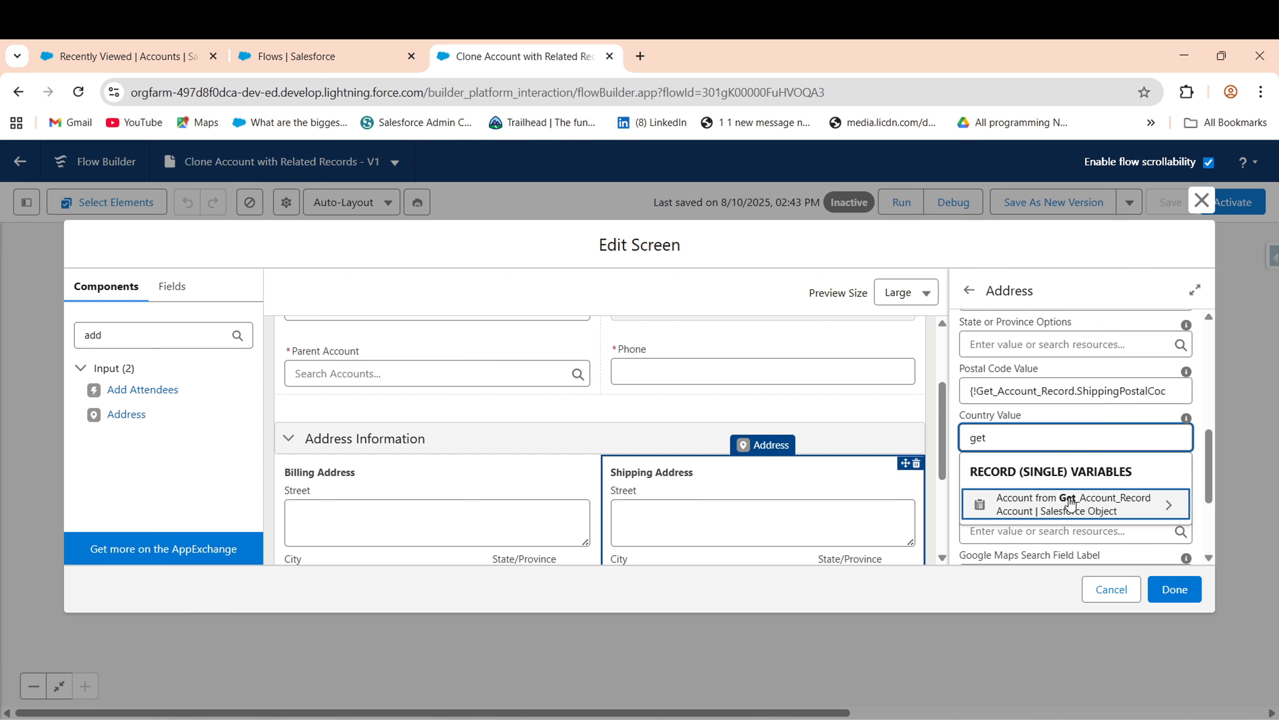
click(1070, 504)
text(count_Record.co)
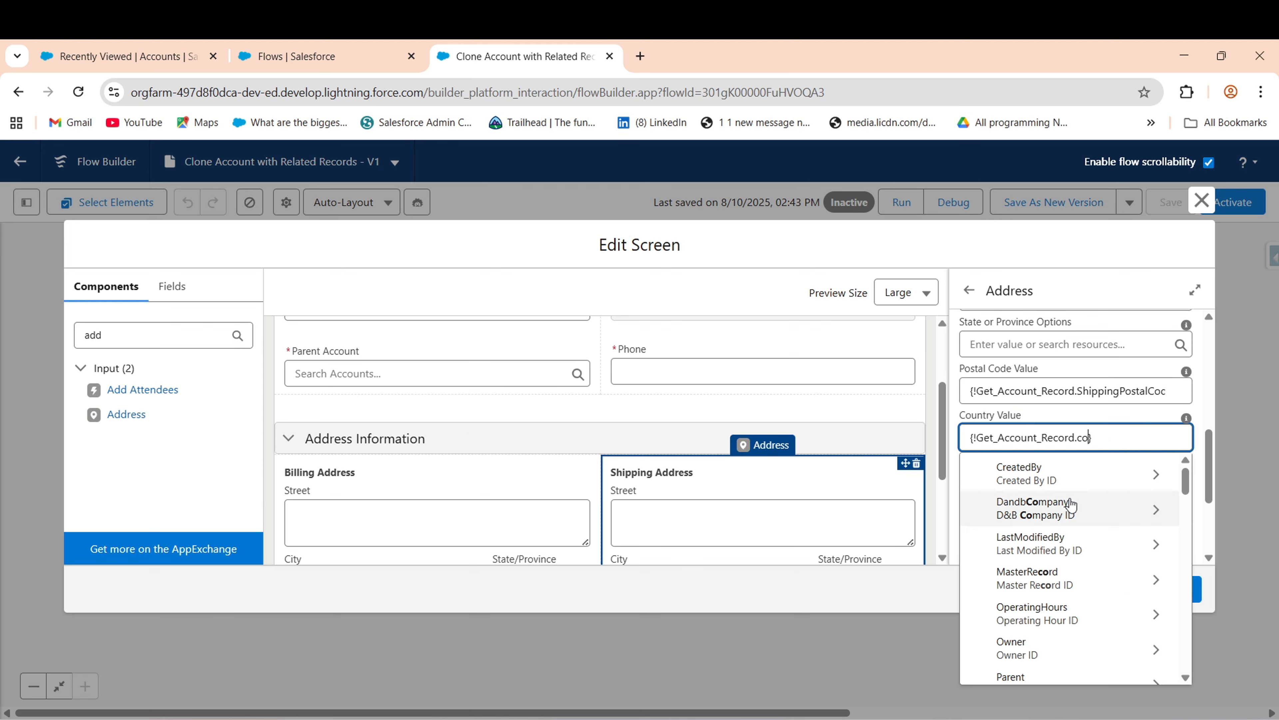
text(tr)
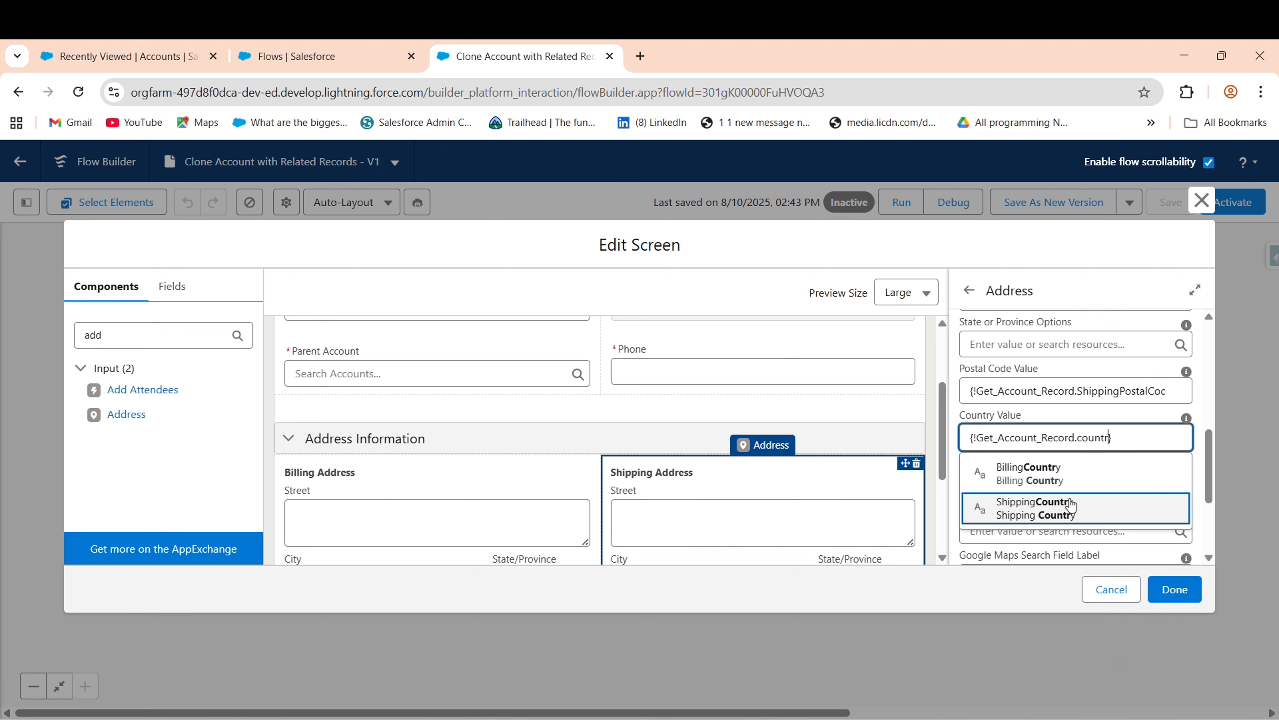
click(1060, 508)
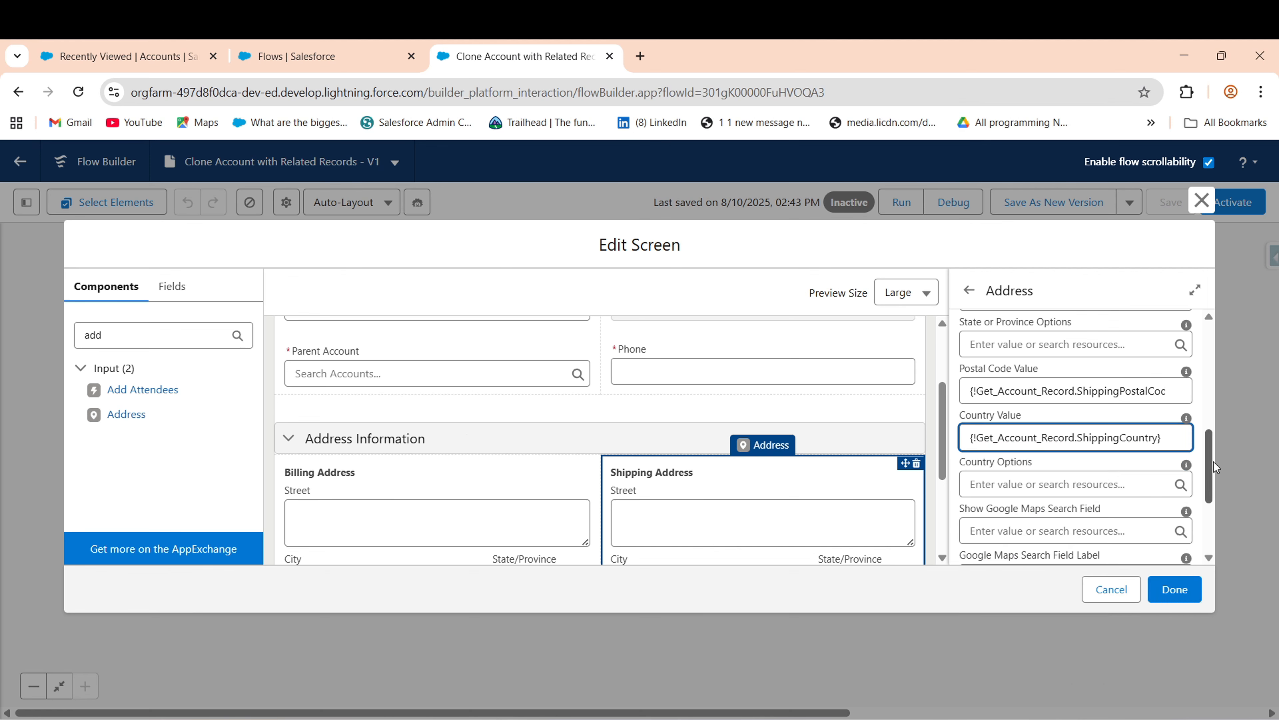
drag(1212, 473, 1230, 393)
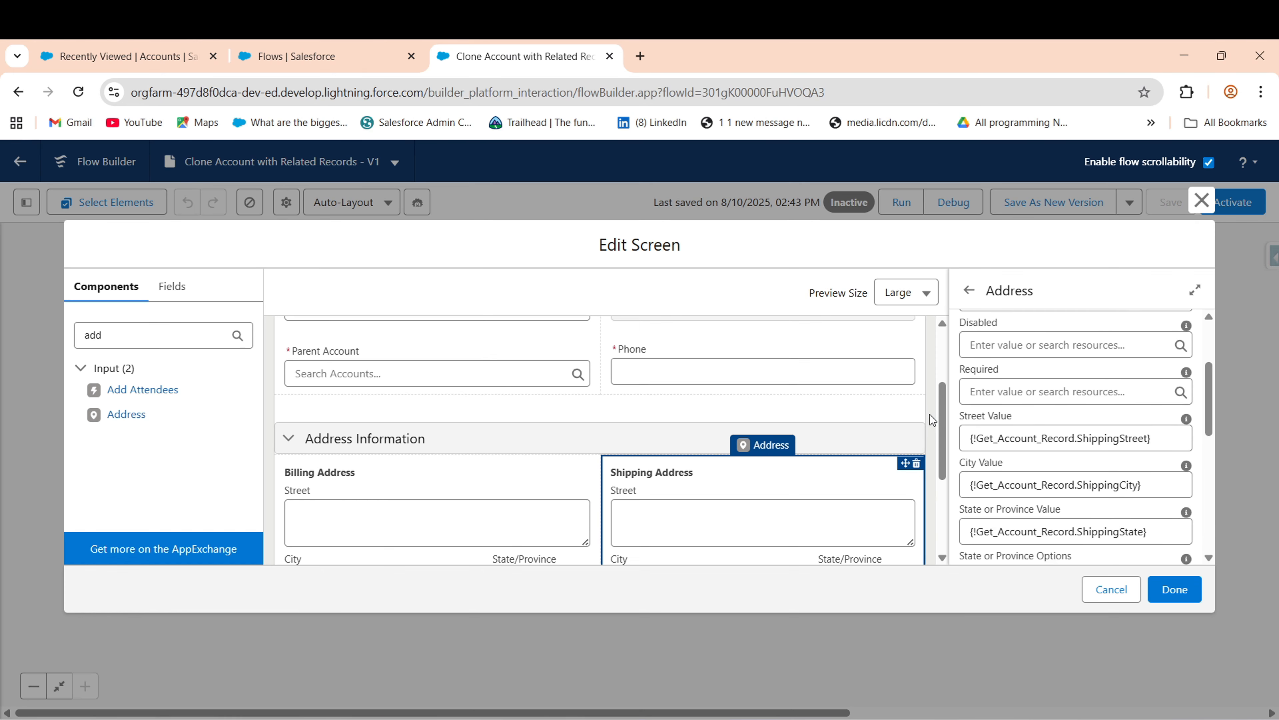
drag(942, 466, 954, 259)
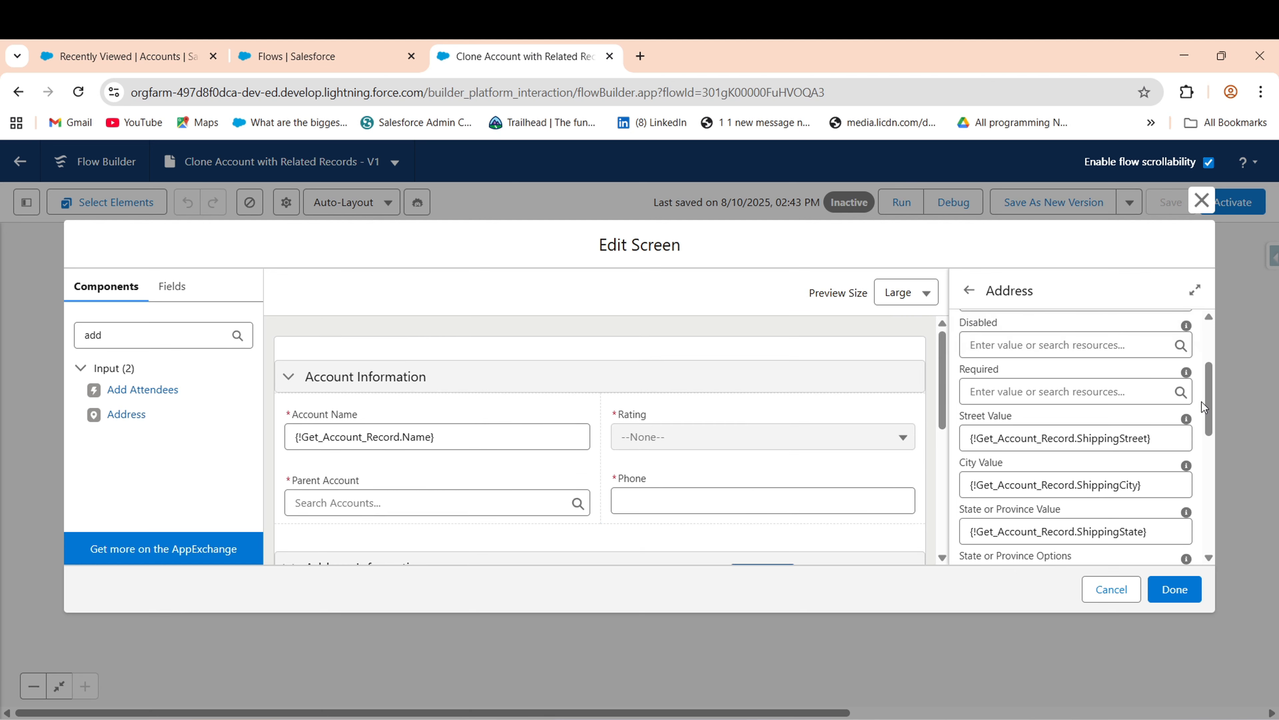
drag(1204, 407, 1207, 519)
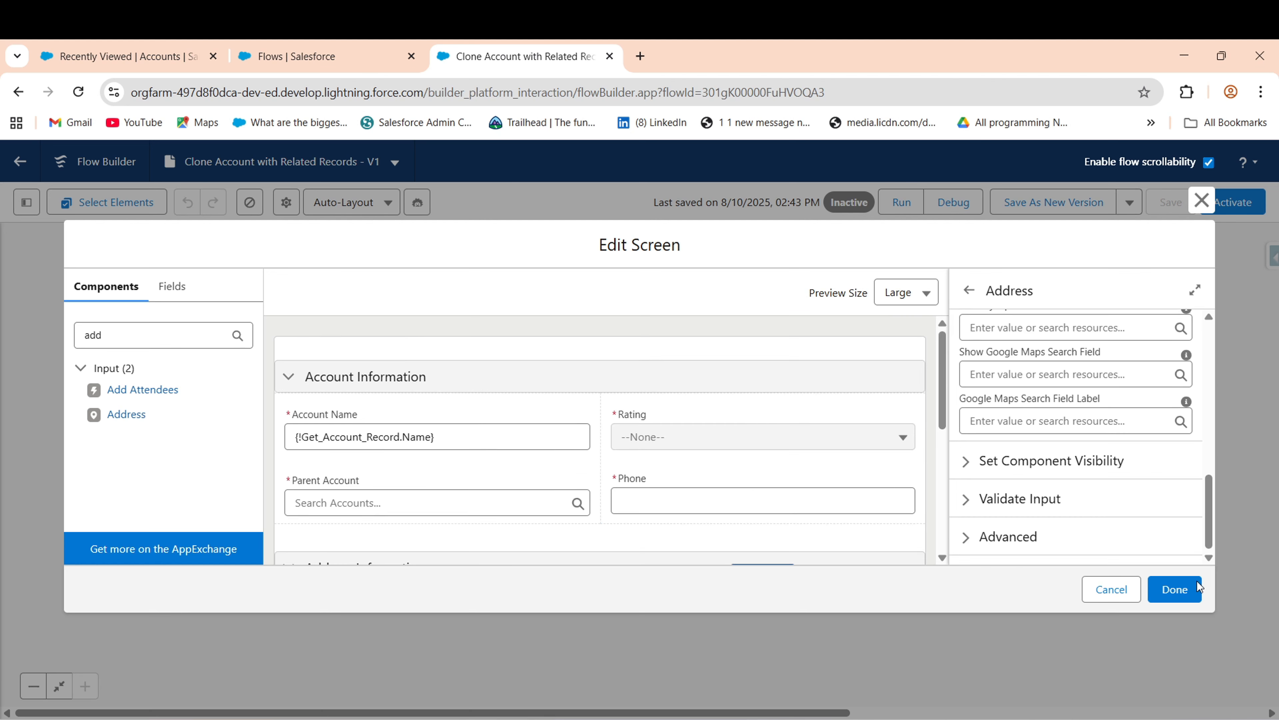
click(1185, 593)
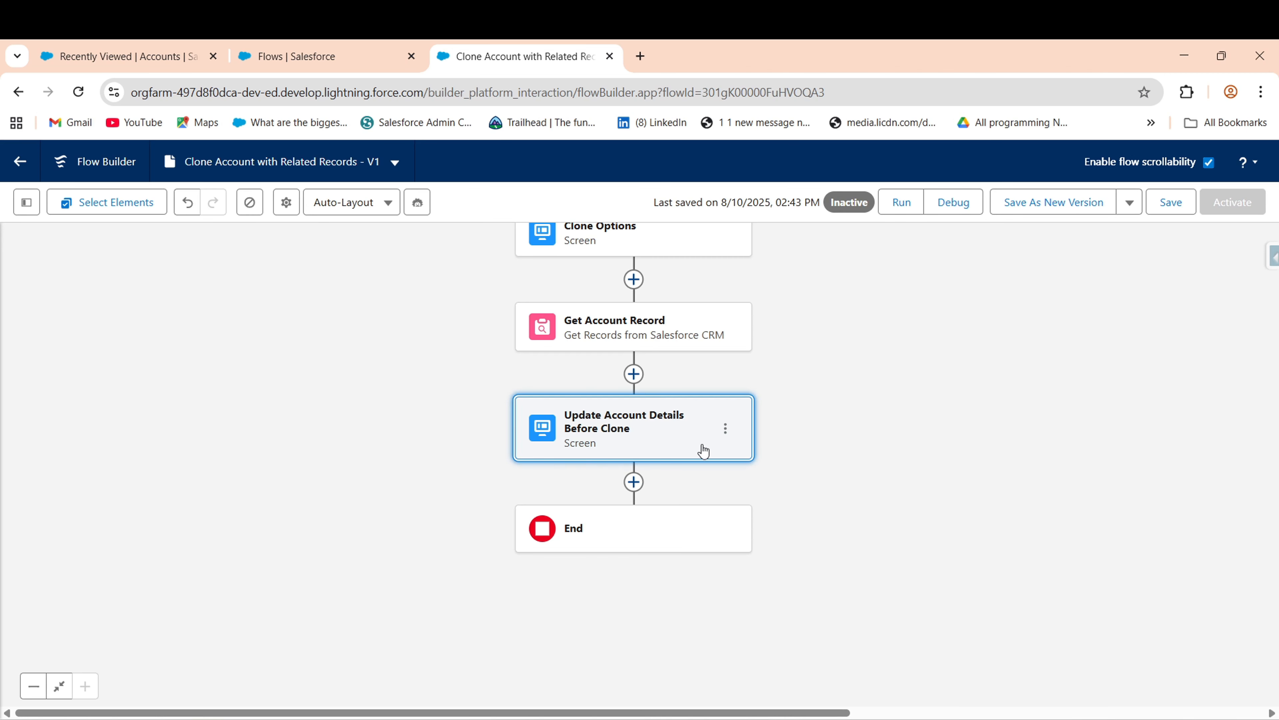
- Give the Update Account Details Before Clone screen's footer button the custom label 'Next' and save
double_click(564, 403)
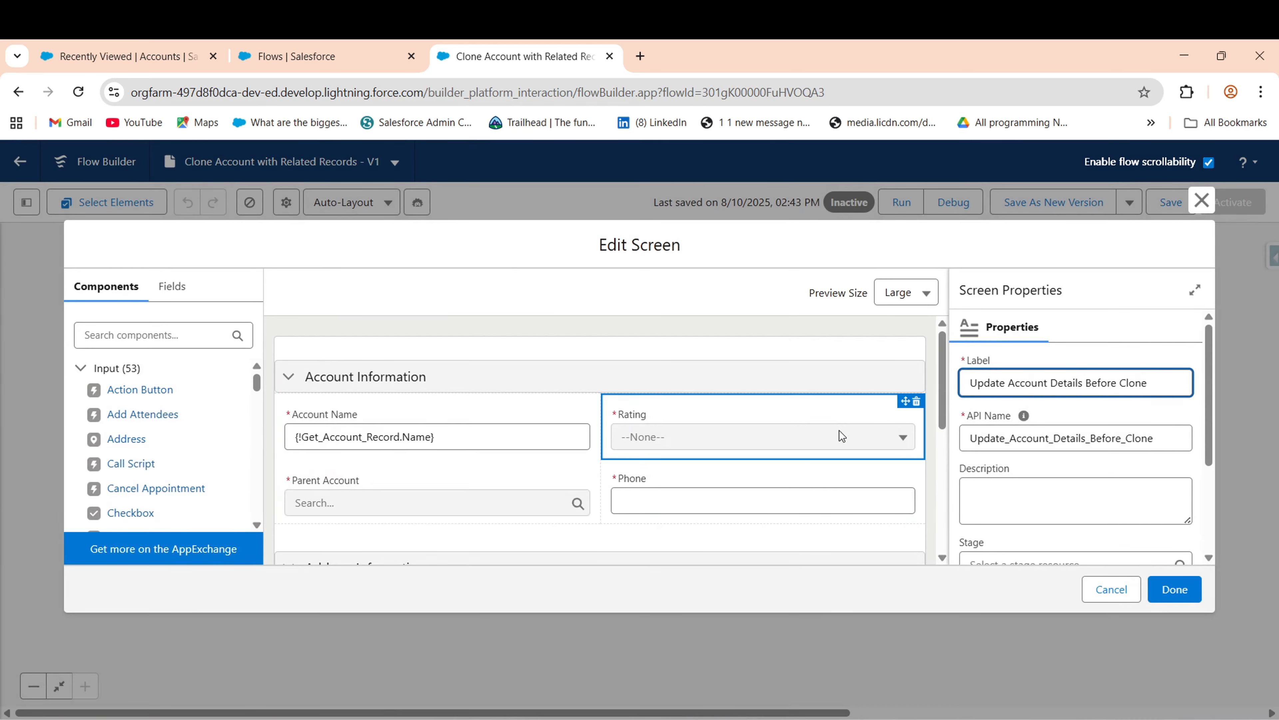
scroll(939, 480, down, 3)
scroll(876, 554, down, 3)
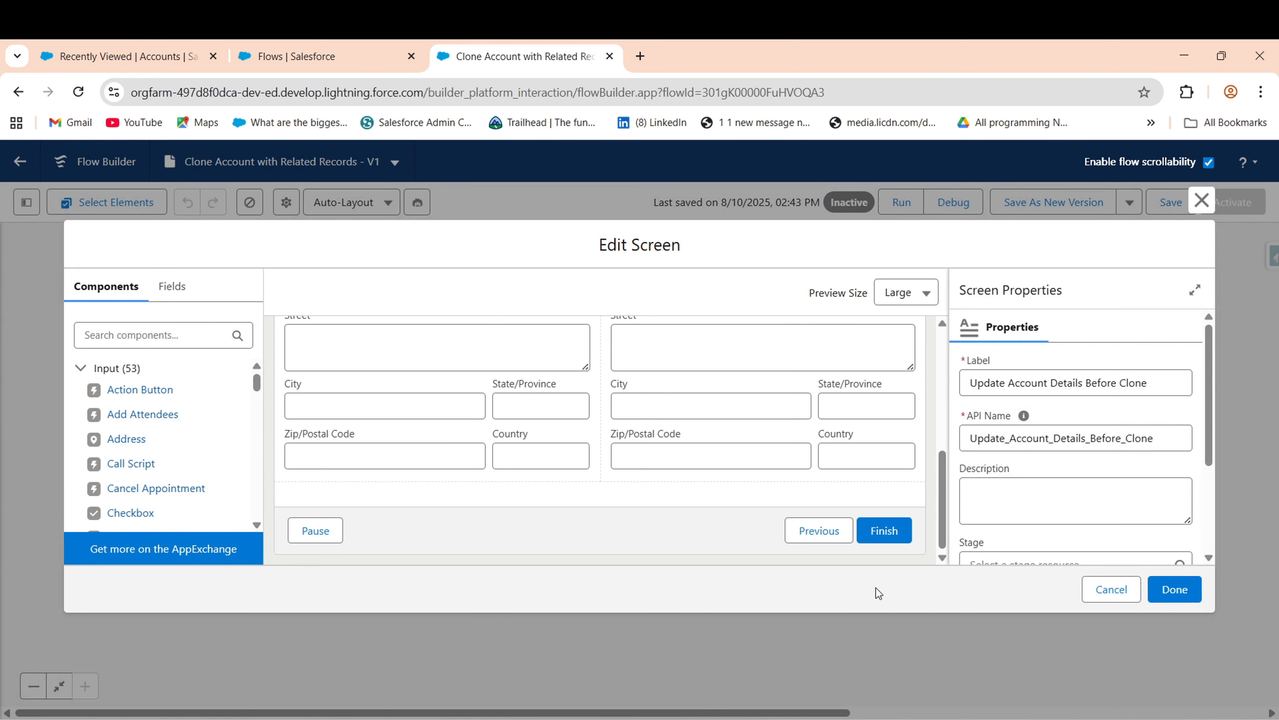
click(878, 534)
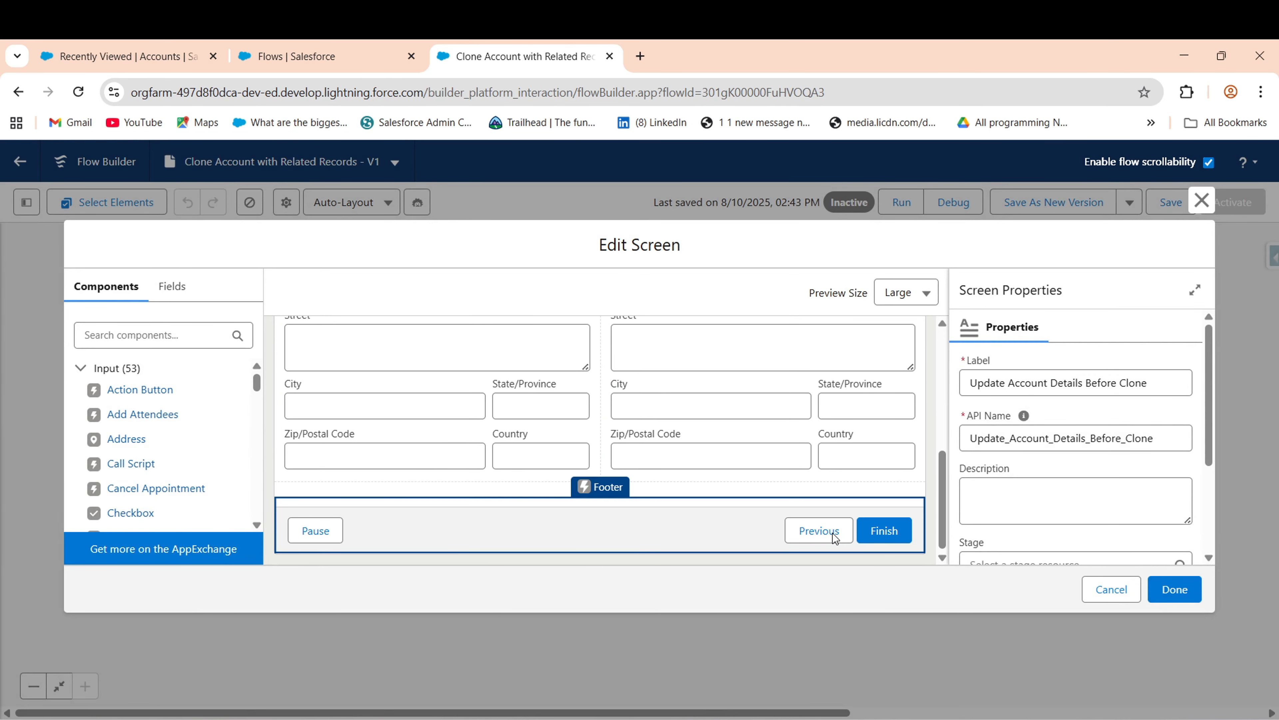
scroll(1209, 424, down, 3)
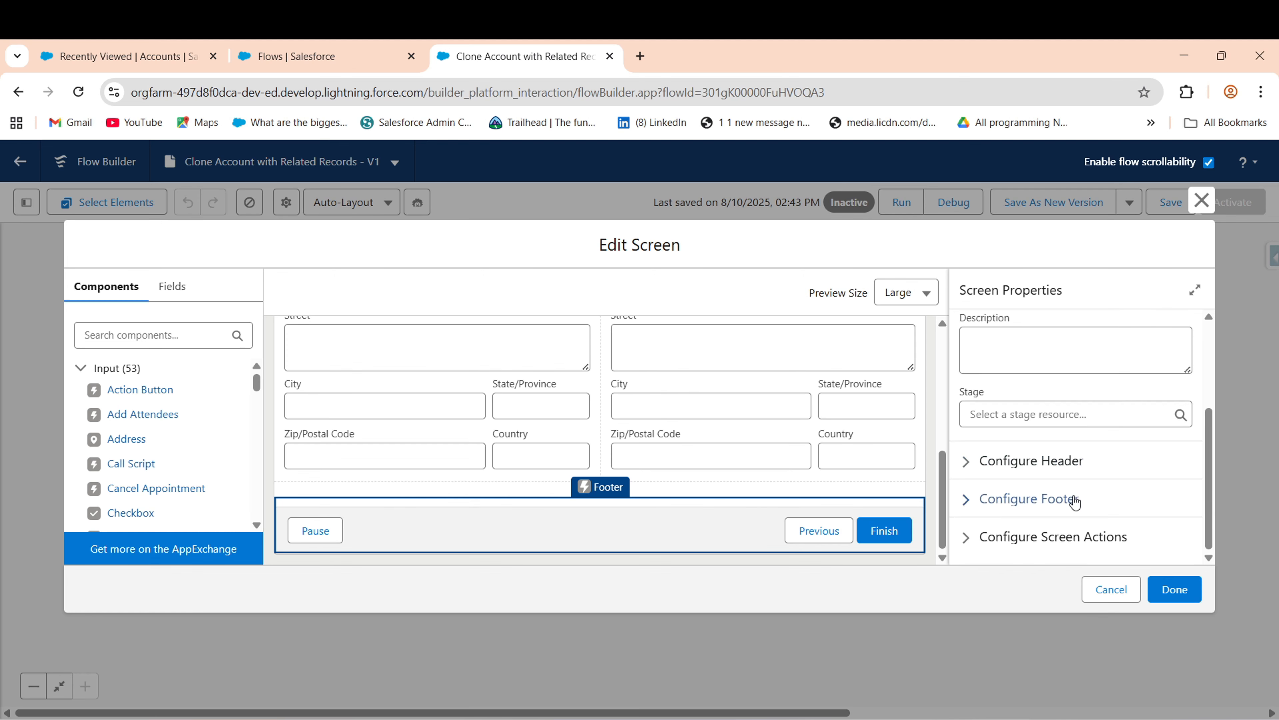
click(1058, 499)
drag(1210, 416, 1221, 453)
scroll(1047, 456, down, 1)
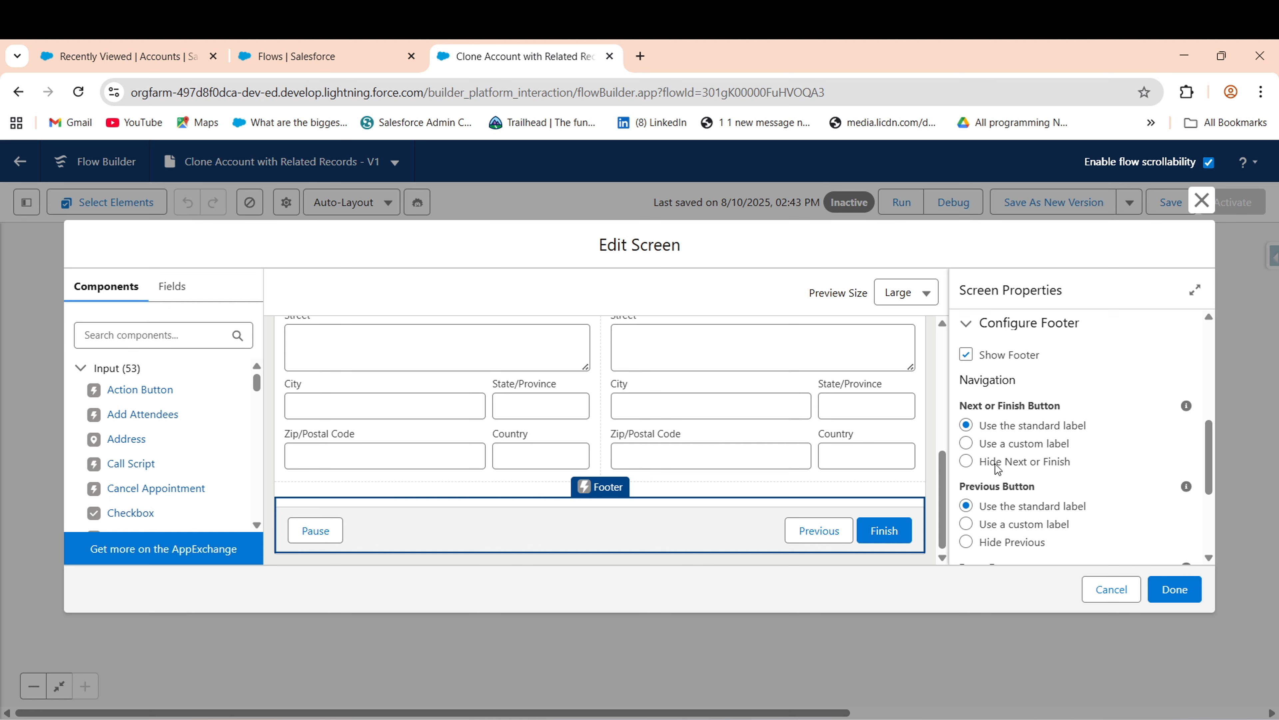
click(1020, 443)
click(1021, 503)
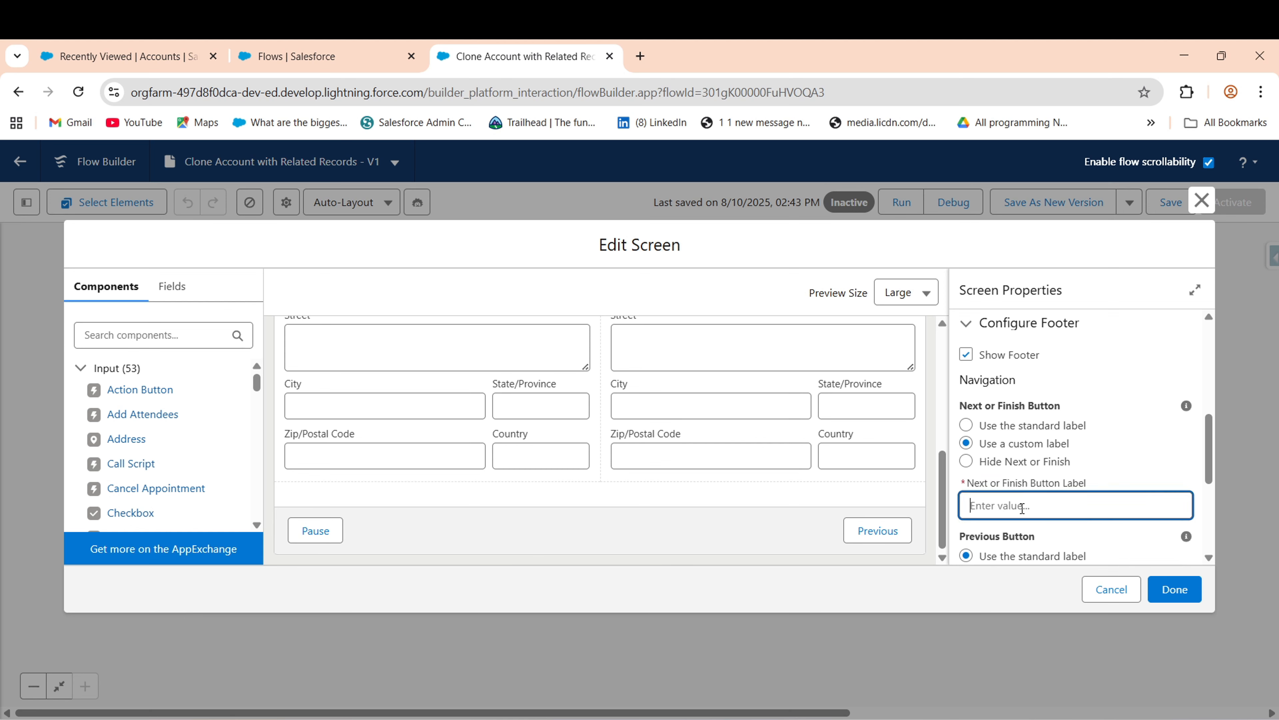
text(Next)
click(1132, 355)
click(1176, 590)
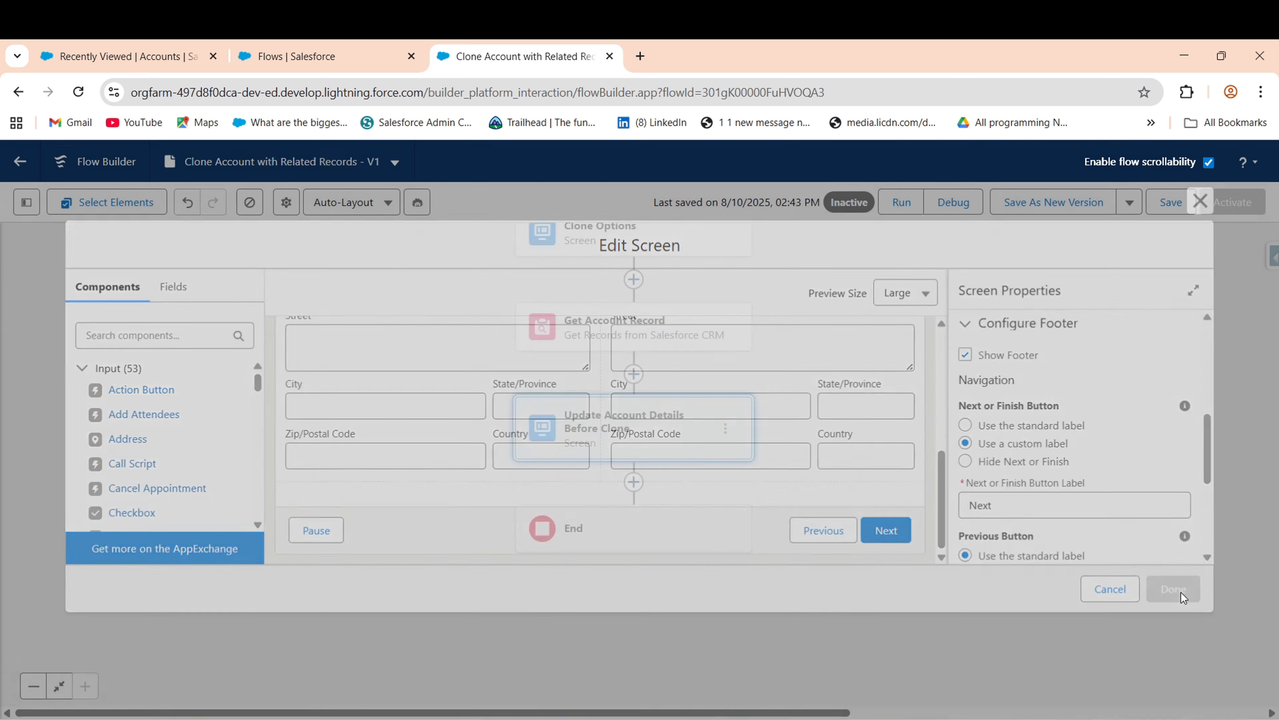
- Add a Create Records element labelled 'Create Record on Account' after the update screen
click(634, 481)
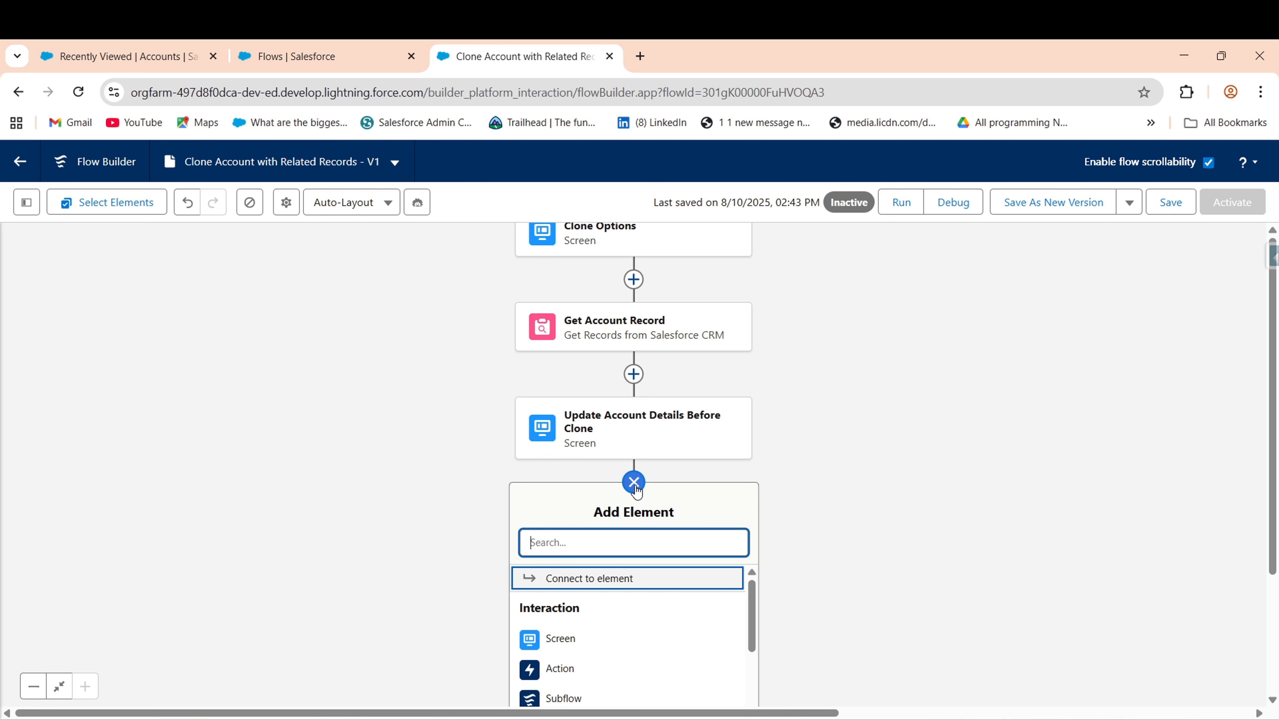
text(Crea)
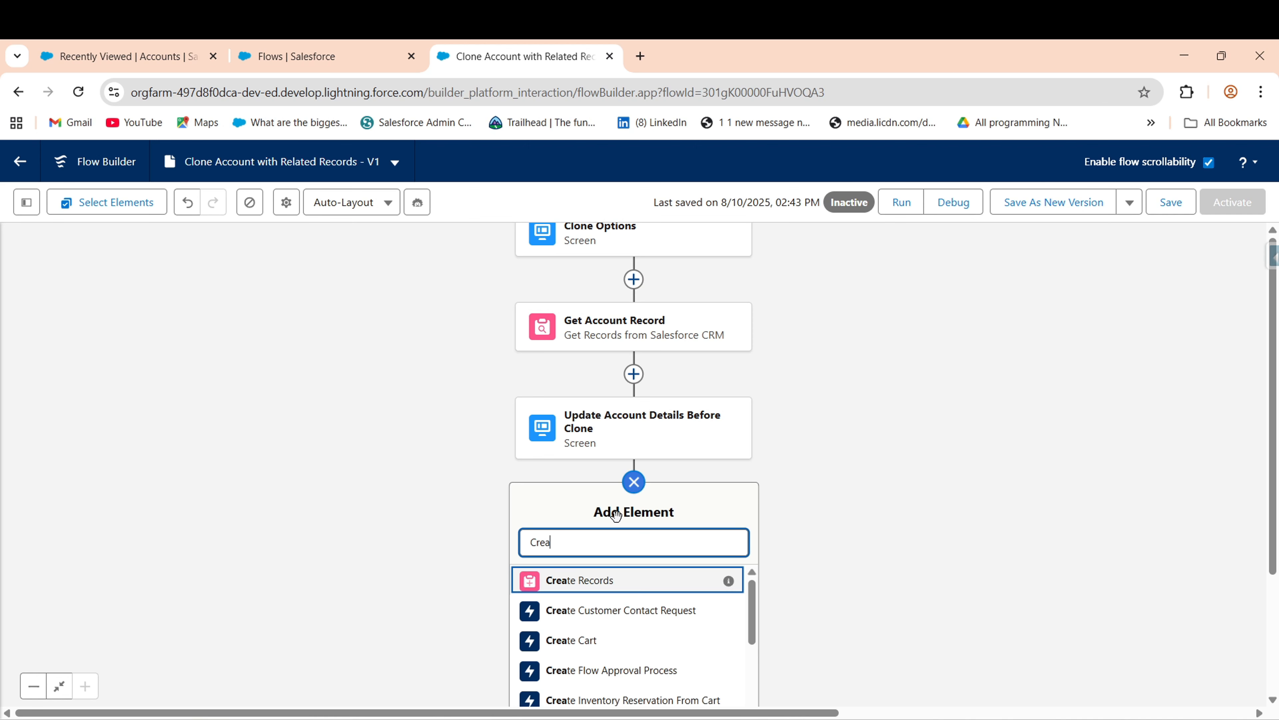
click(578, 579)
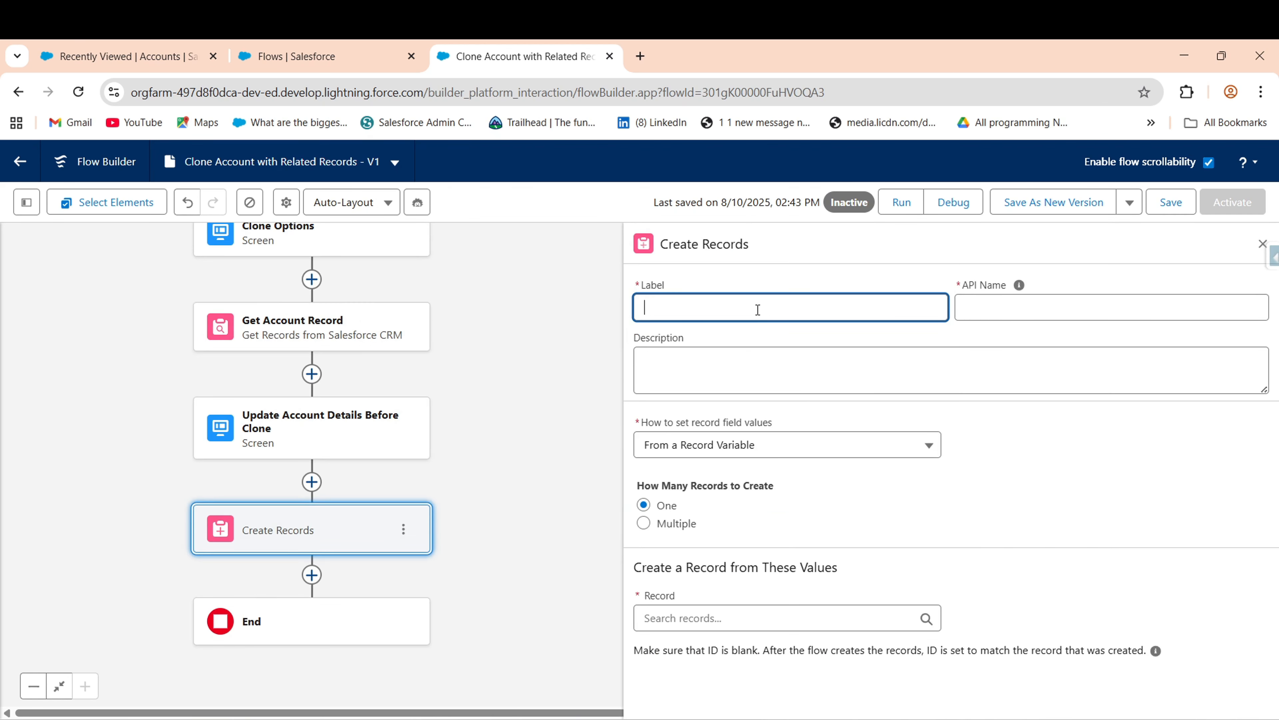
text(Create Record on Account)
click(737, 367)
- Set 'How to set record field values' to Manually
click(694, 444)
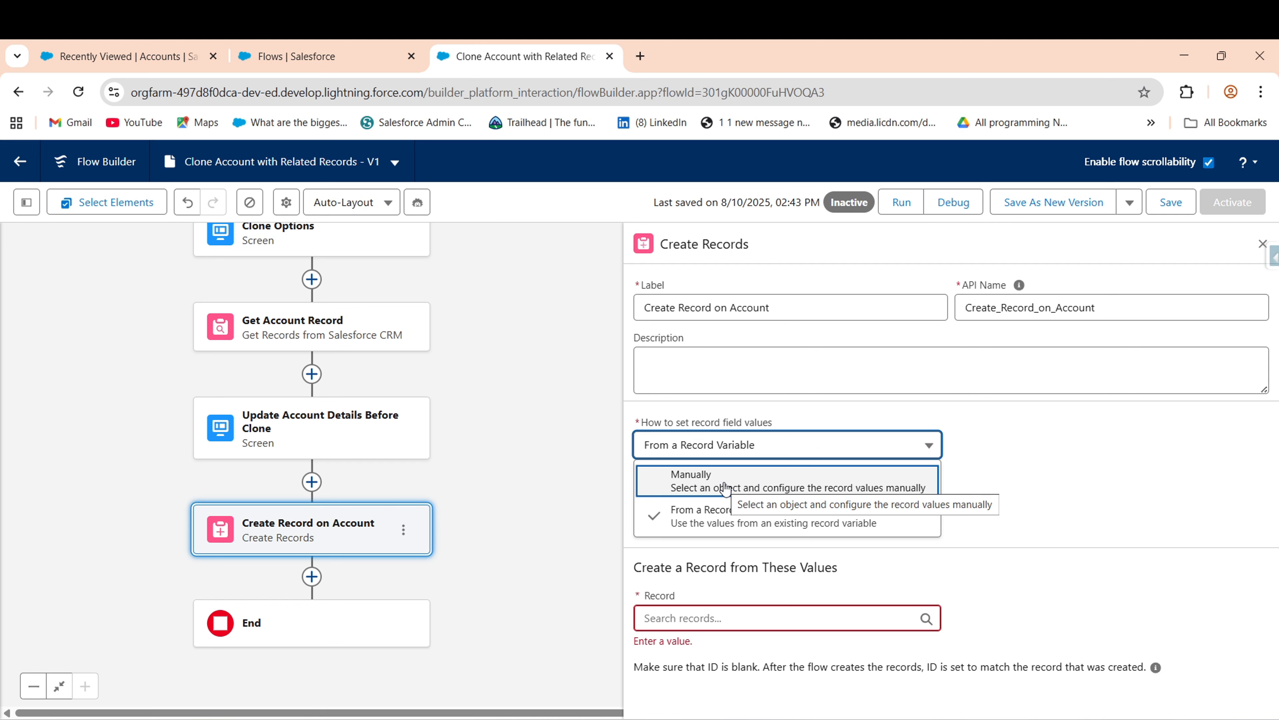
click(663, 620)
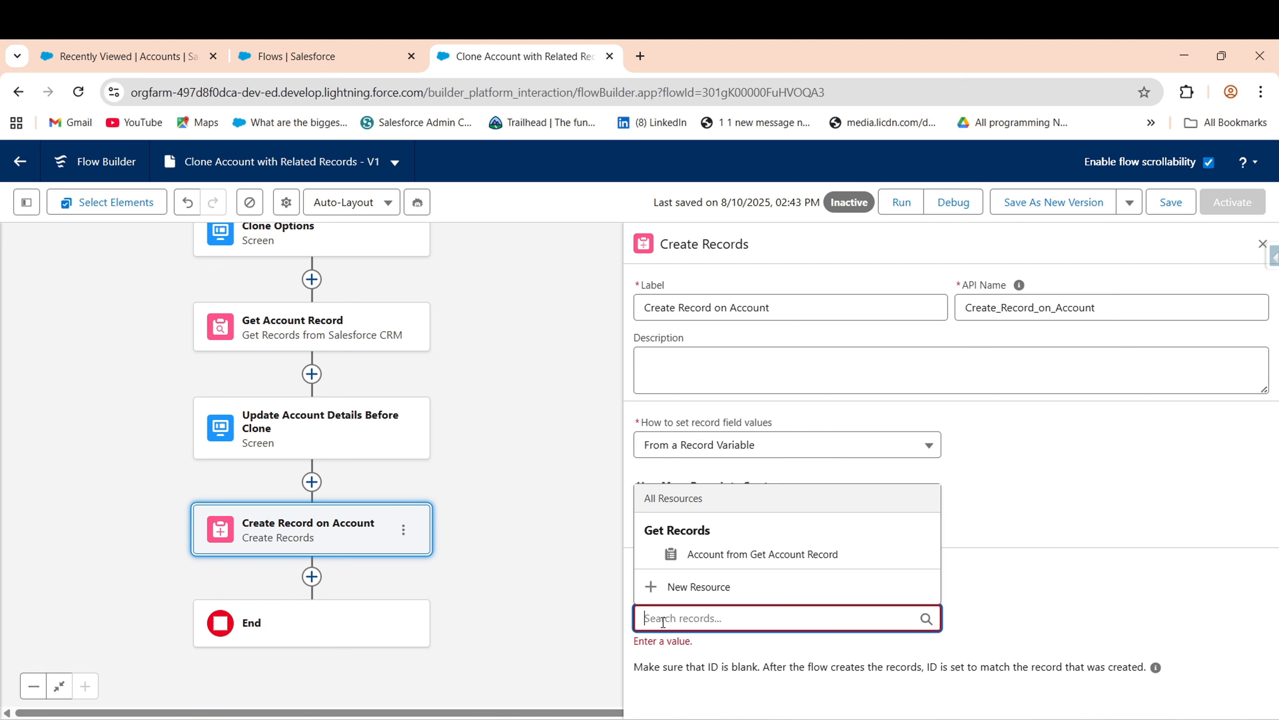
click(1152, 431)
click(721, 447)
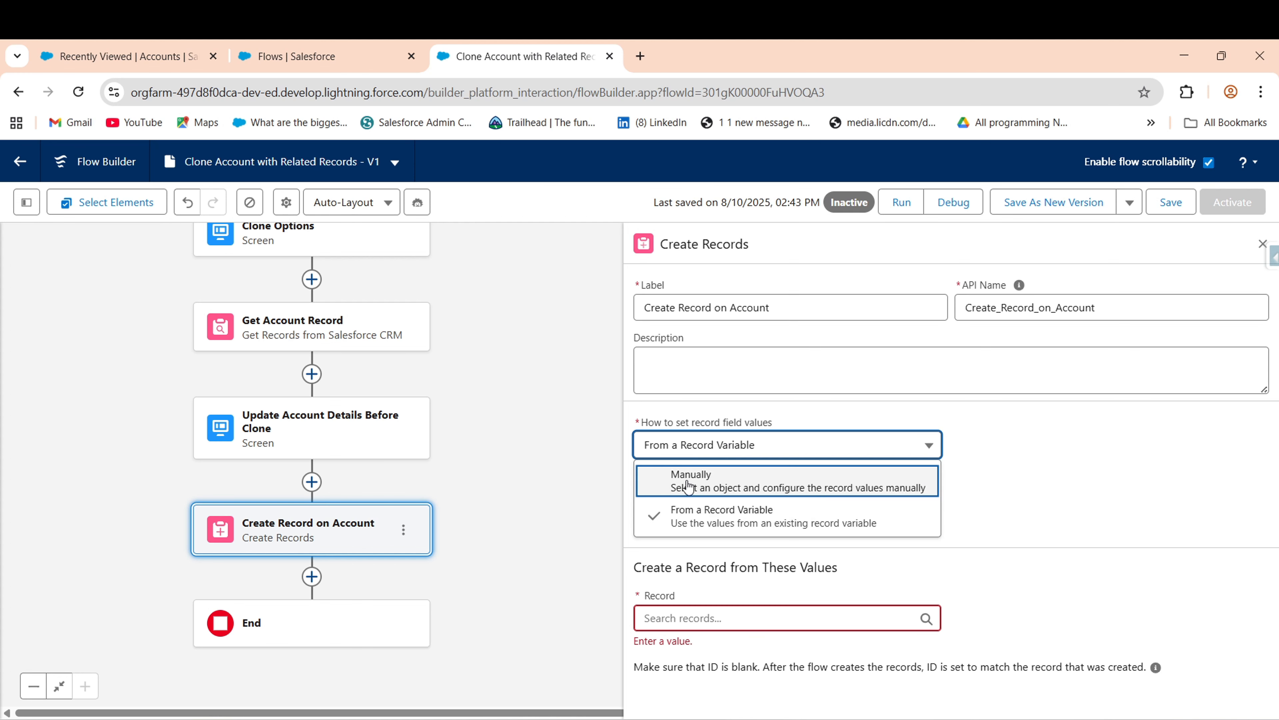
click(724, 488)
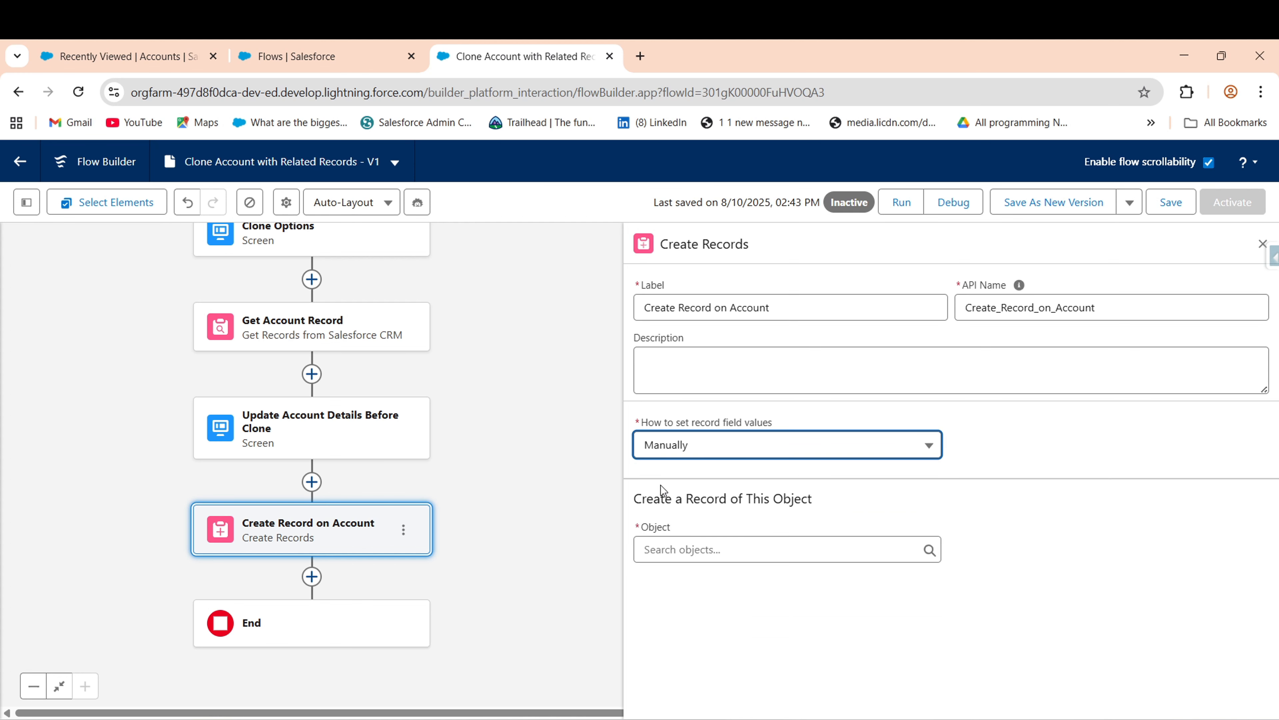
- Choose Account as the object to create and add four more empty field-value rows
drag(753, 502, 815, 500)
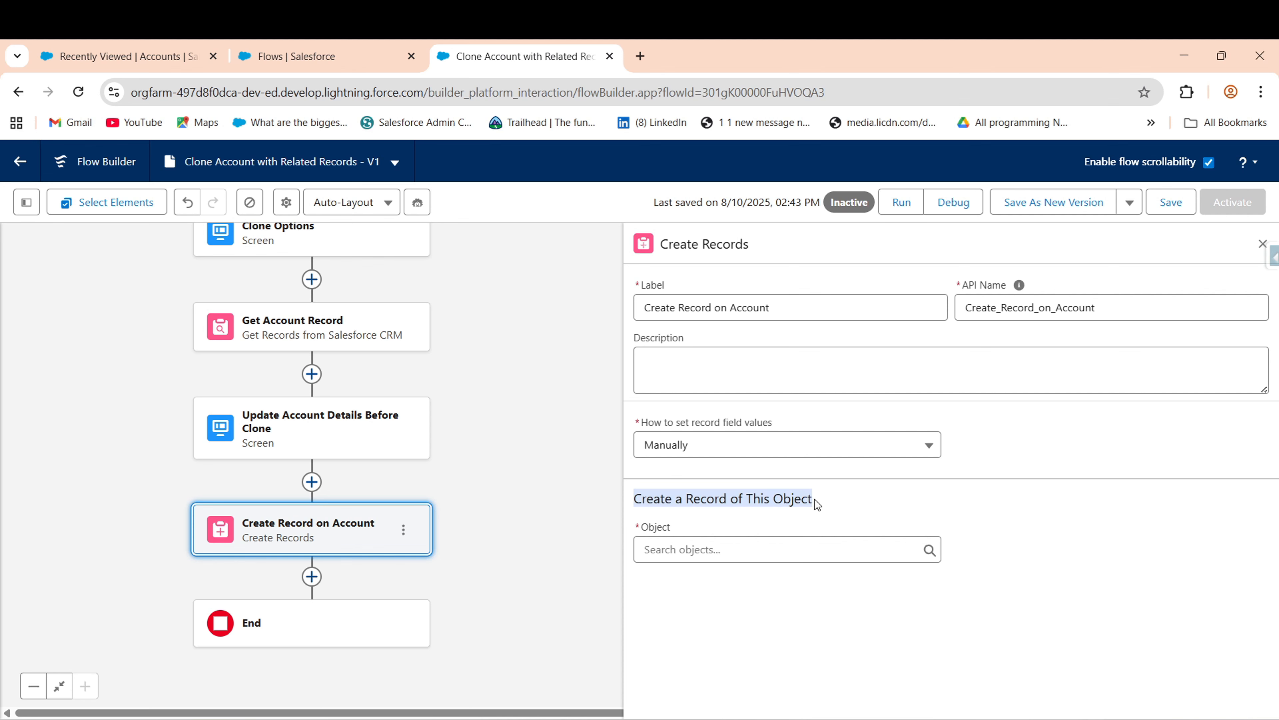
click(717, 550)
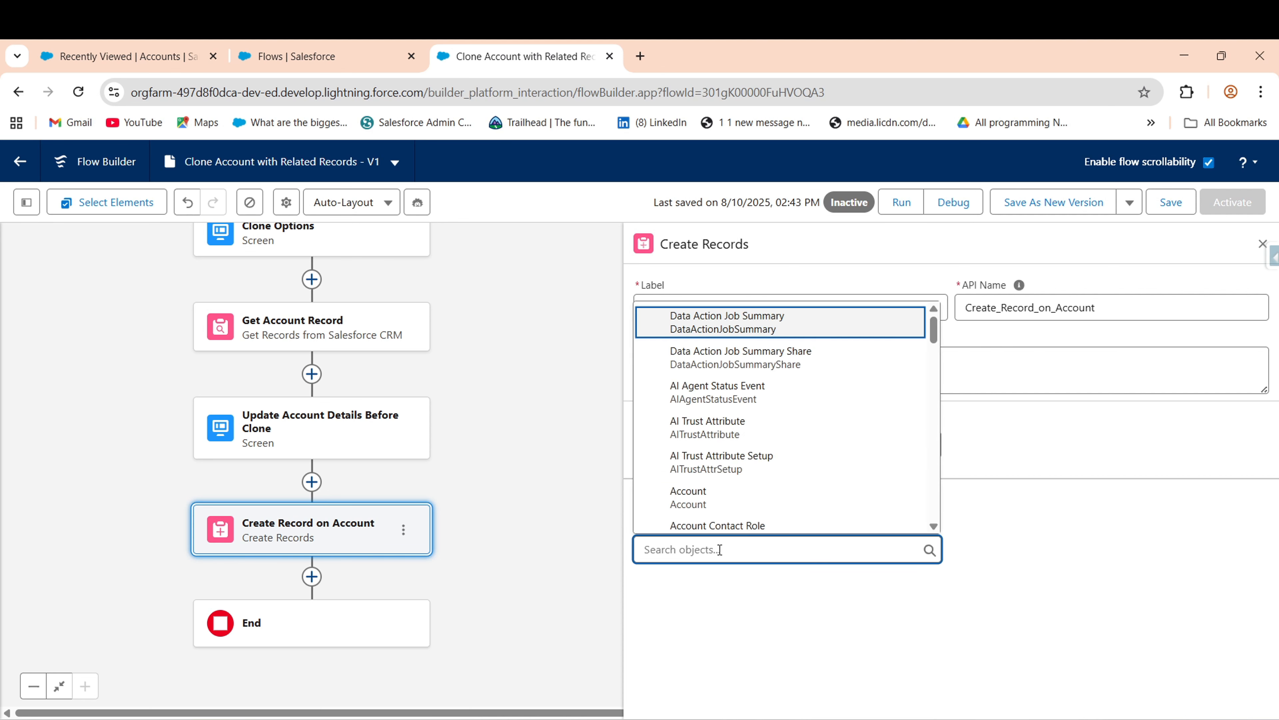
click(715, 496)
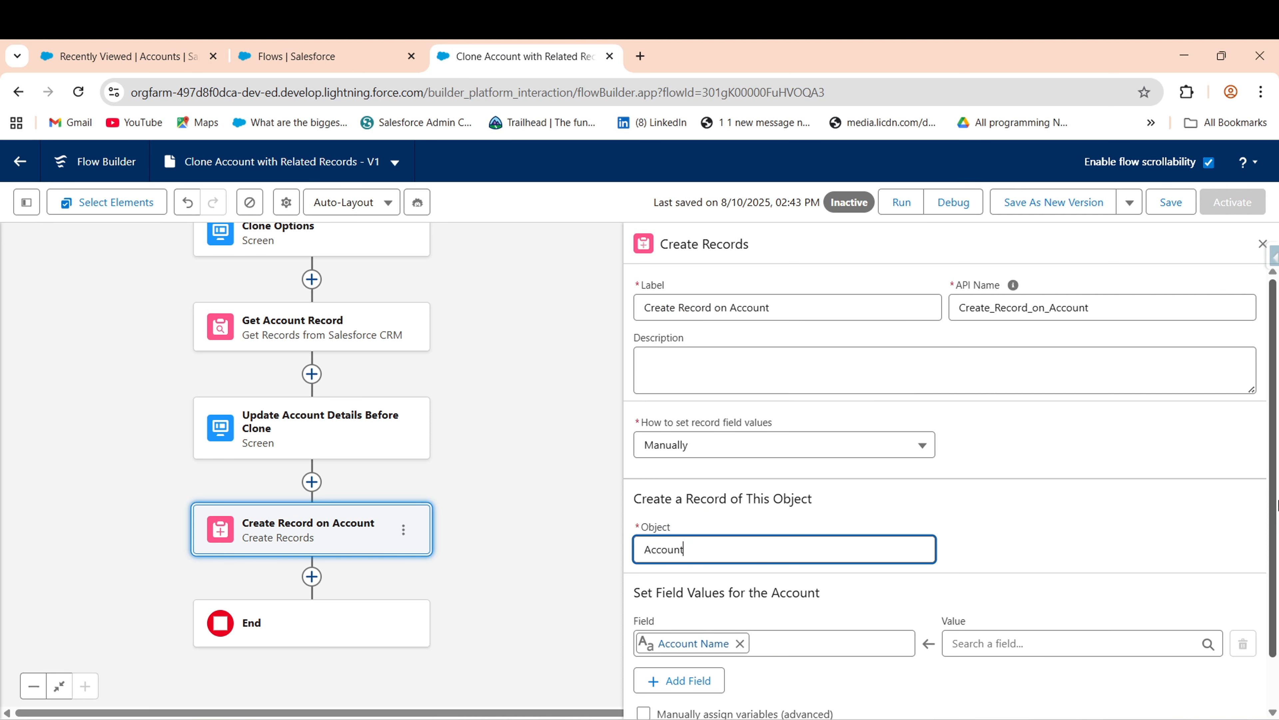
scroll(1276, 504, down, 1)
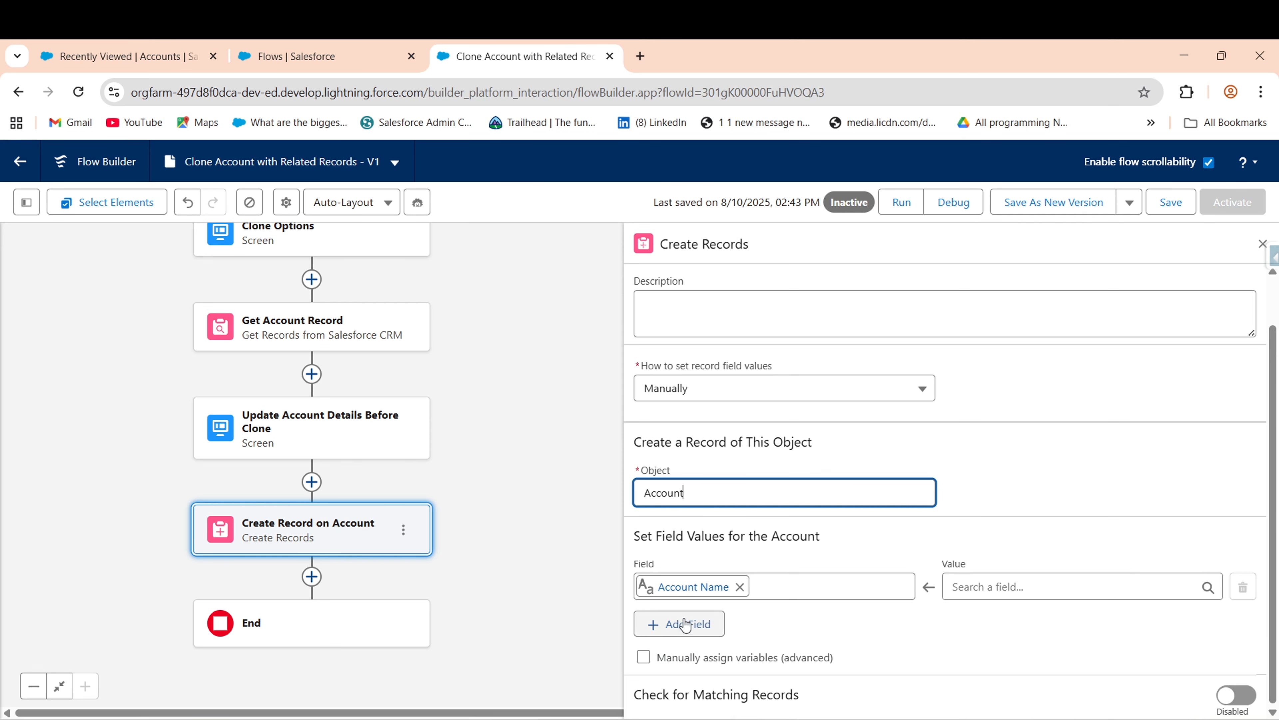
click(686, 625)
click(655, 676)
scroll(680, 625, down, 2)
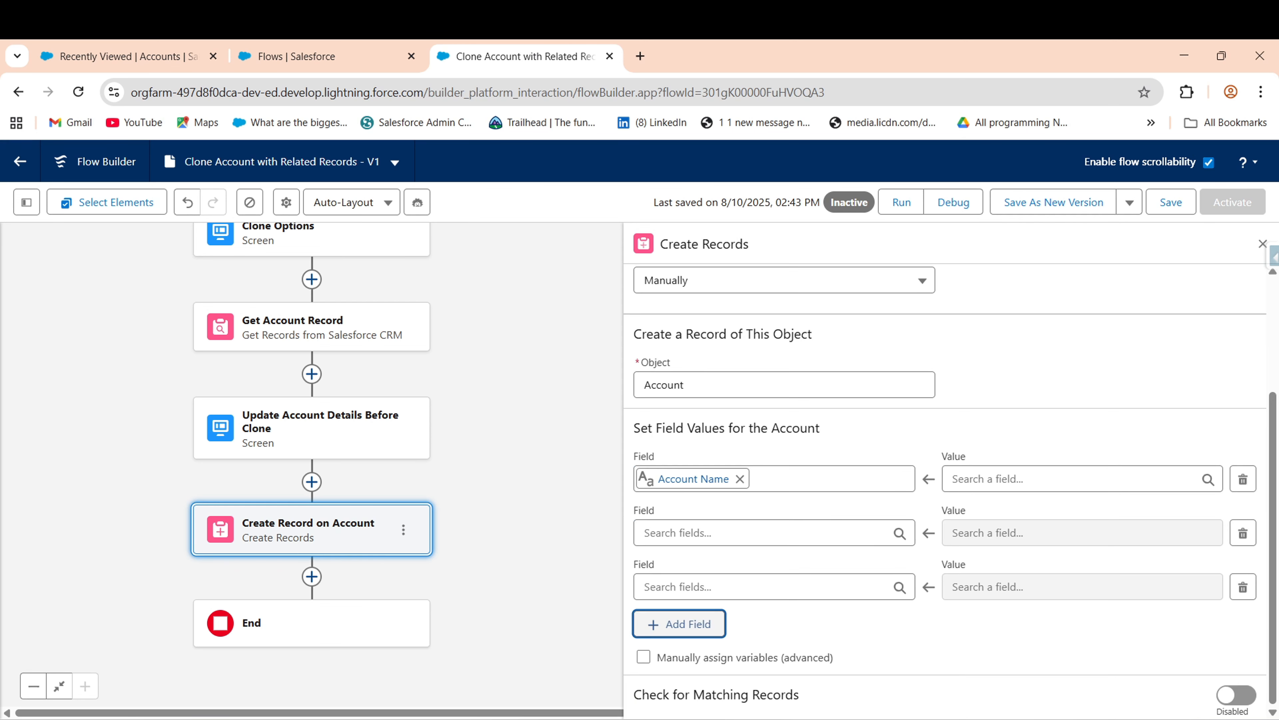
click(701, 625)
scroll(706, 630, down, 1)
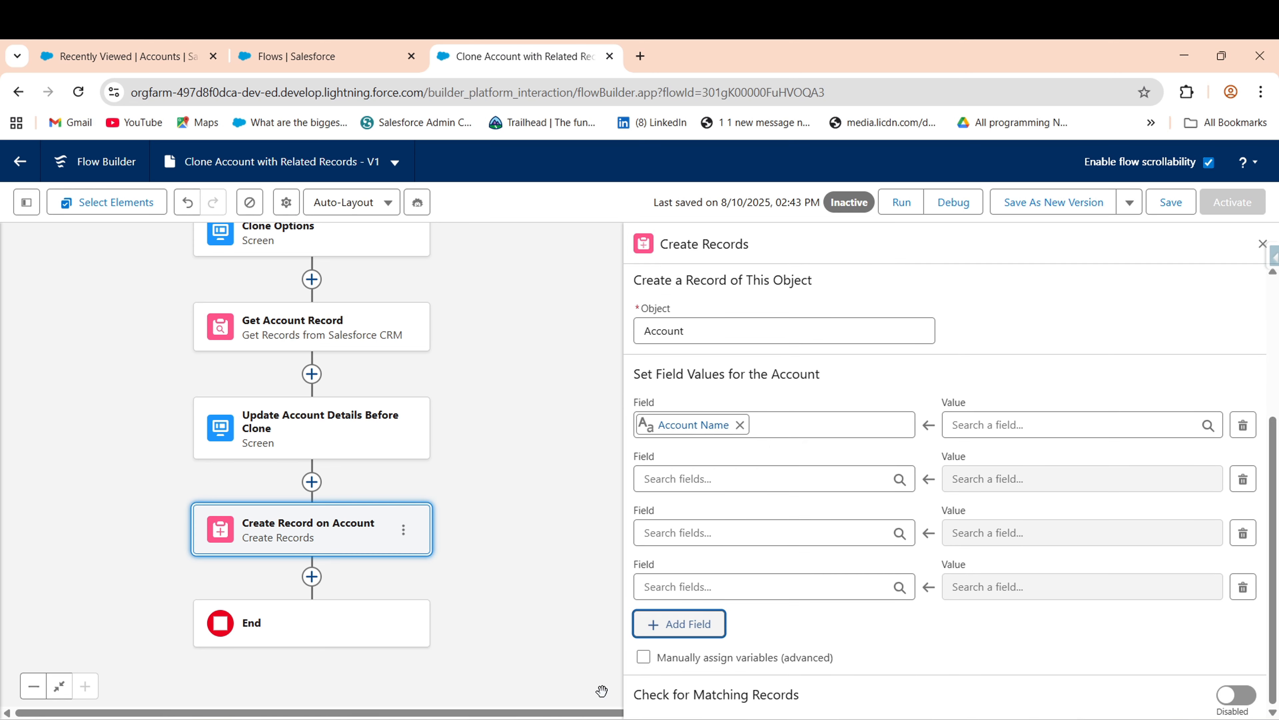
click(712, 634)
click(687, 471)
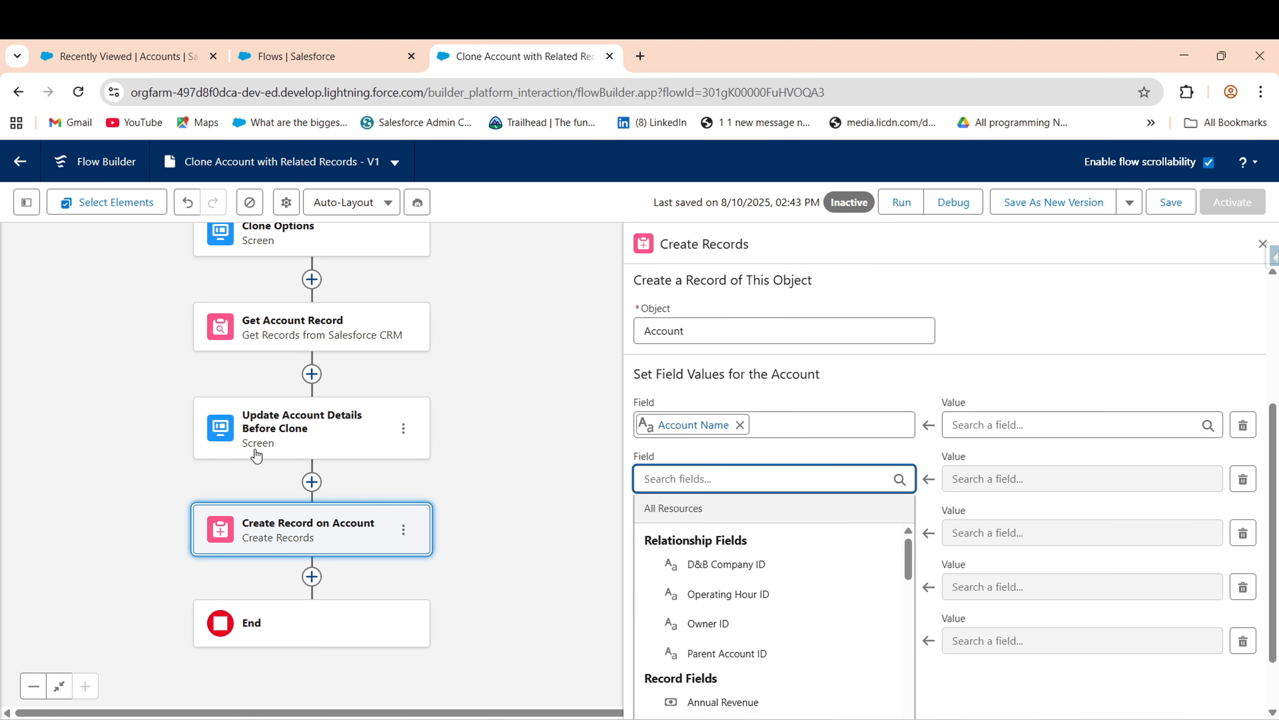
- Review the update screen's inputs without changes, then reopen Create Record on Account
double_click(350, 412)
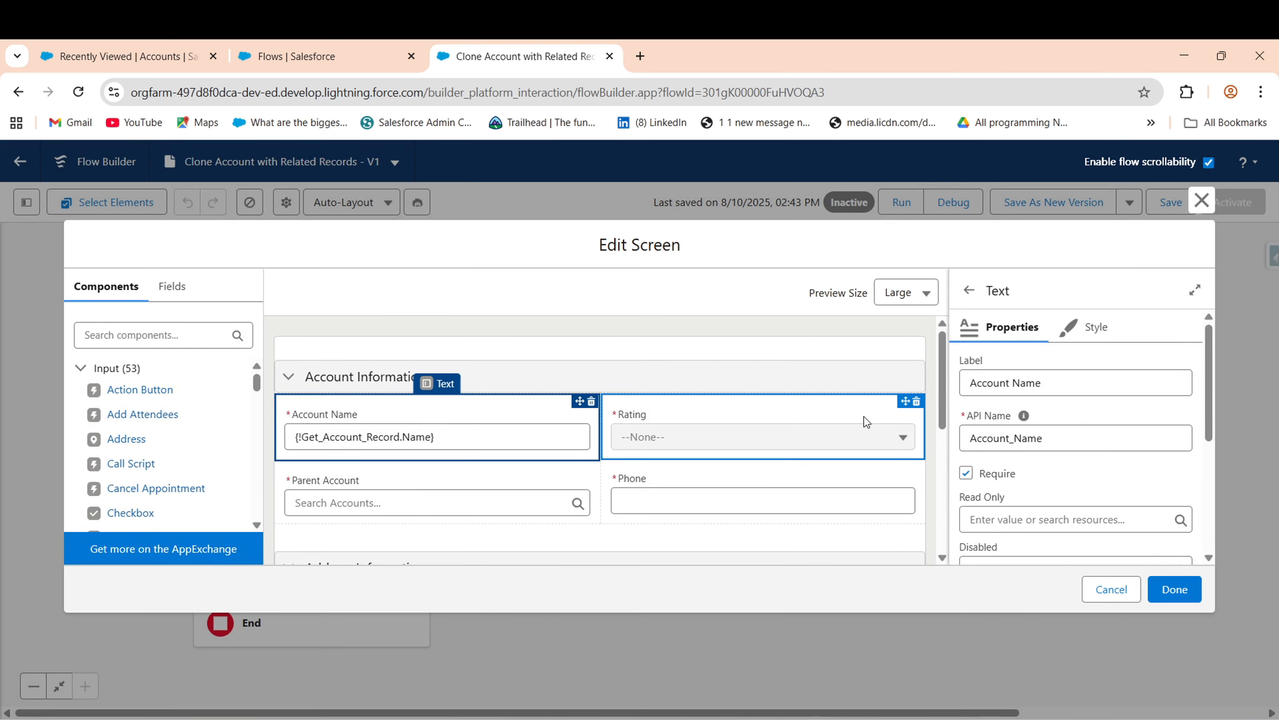
drag(939, 418, 942, 504)
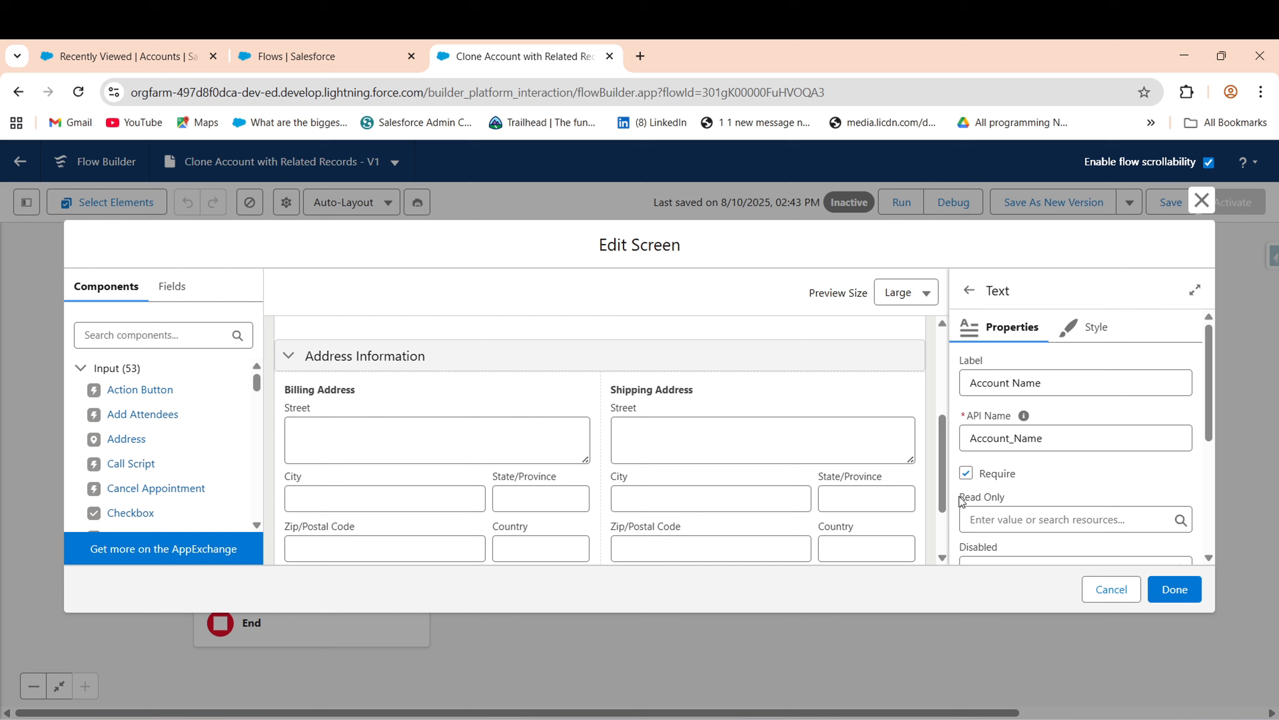
click(1111, 589)
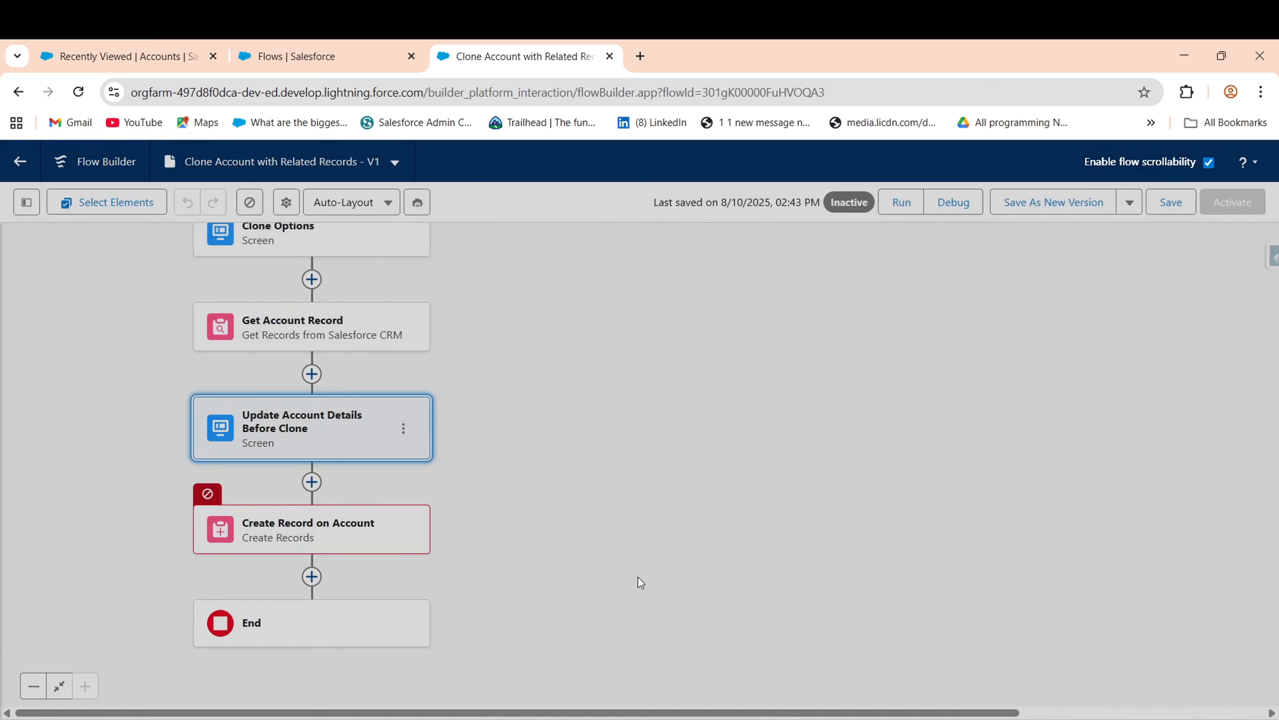
click(358, 544)
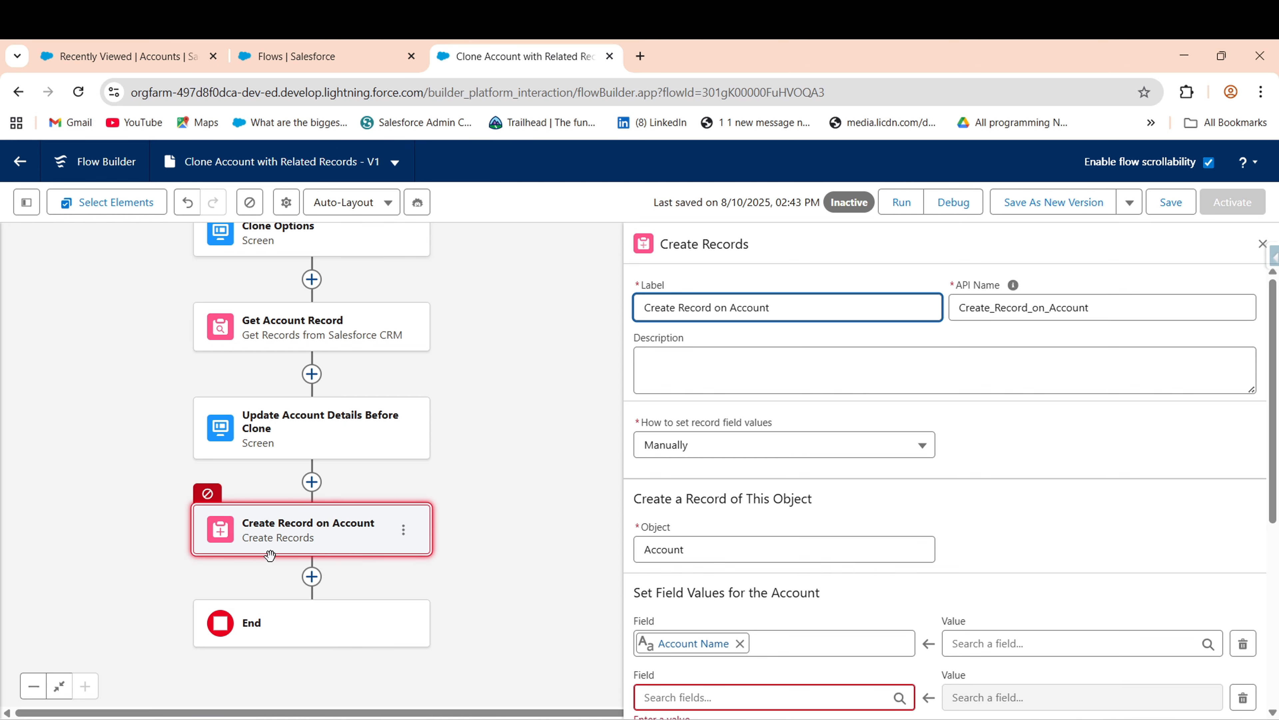
scroll(1276, 530, down, 2)
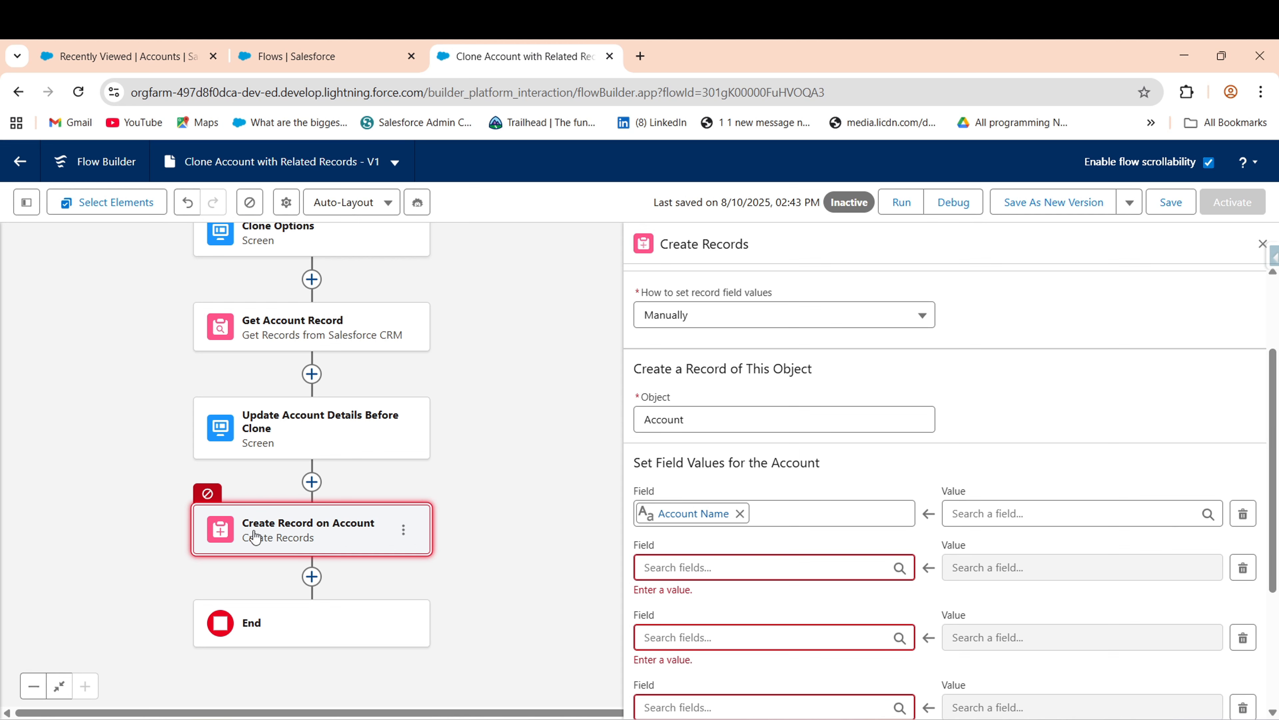
- Set rows two to four to Account Rating, Parent Account ID and Account Phone
click(674, 564)
text(ratin)
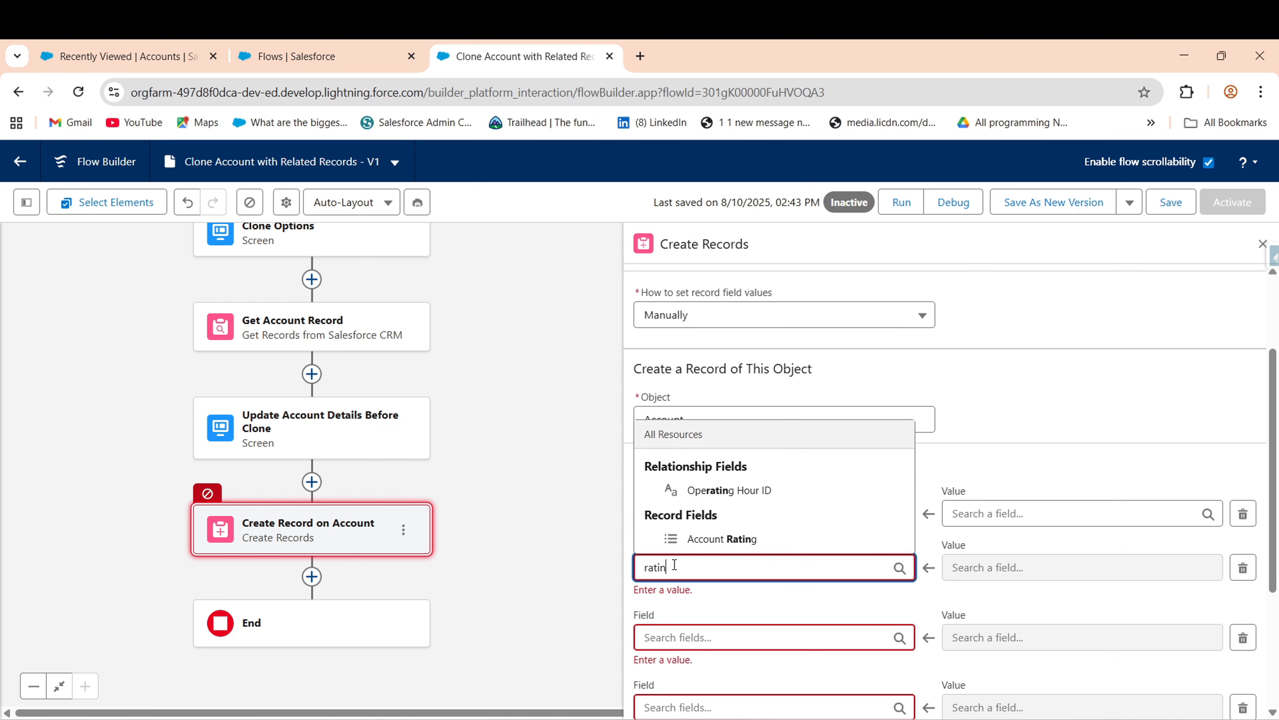
click(721, 538)
click(703, 623)
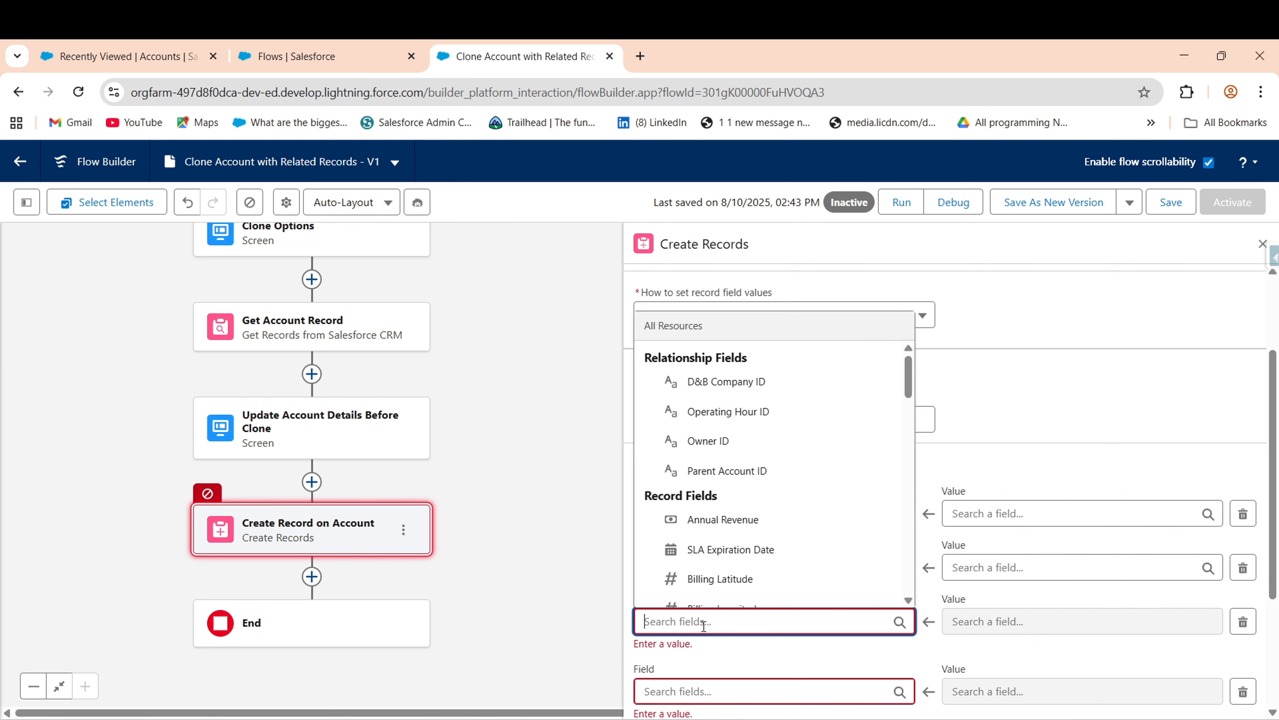
text(Pare)
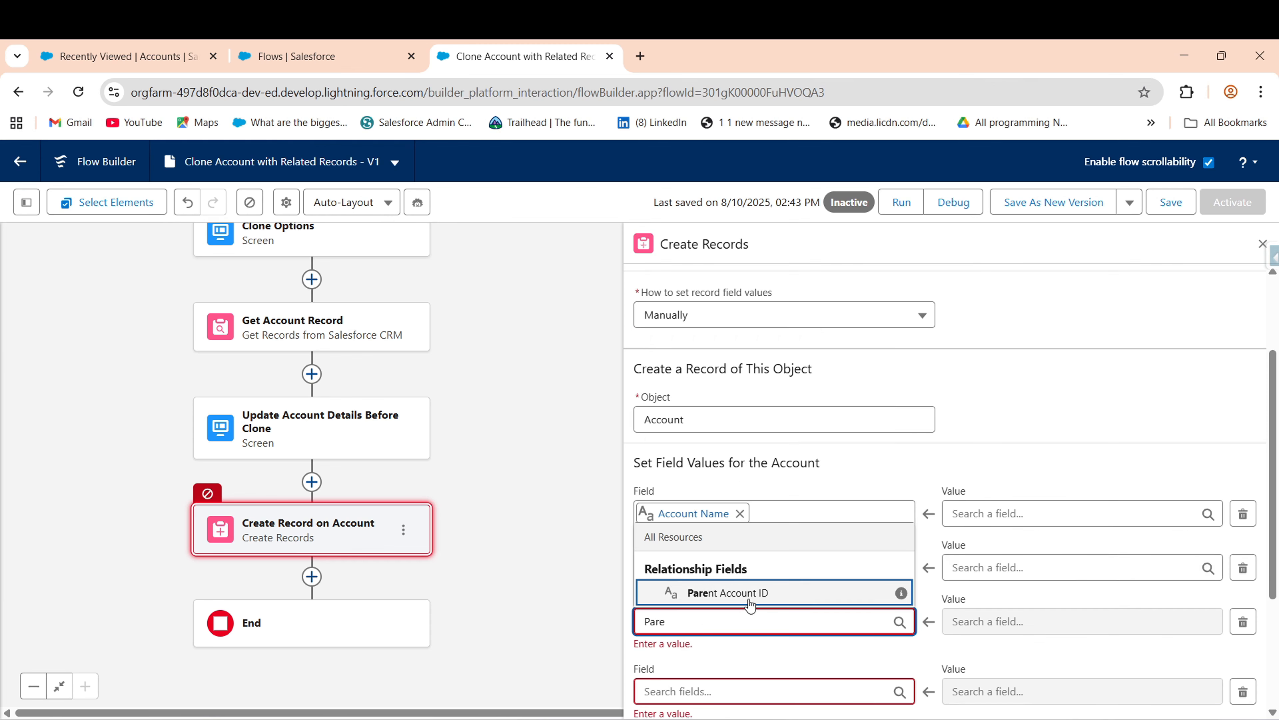
click(748, 600)
click(682, 678)
text(pho)
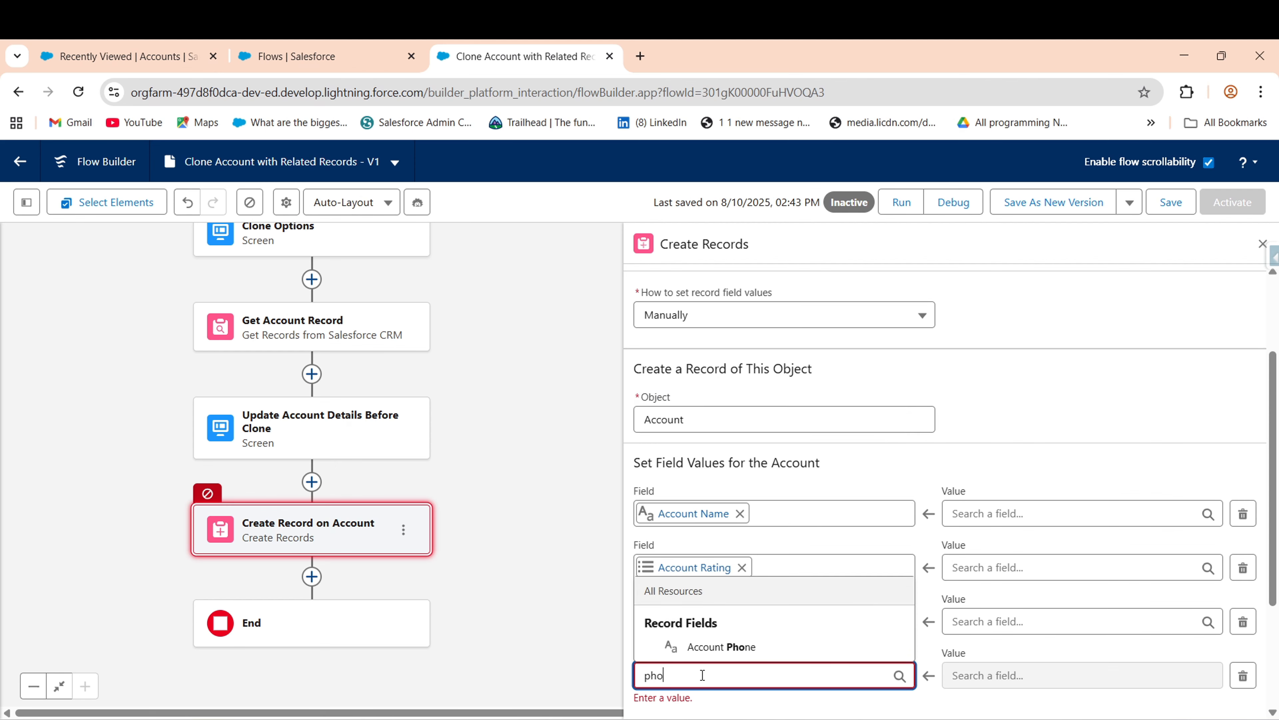
click(700, 654)
- Check the update screen's inputs unchanged, then return to the Create Record on Account settings
click(310, 440)
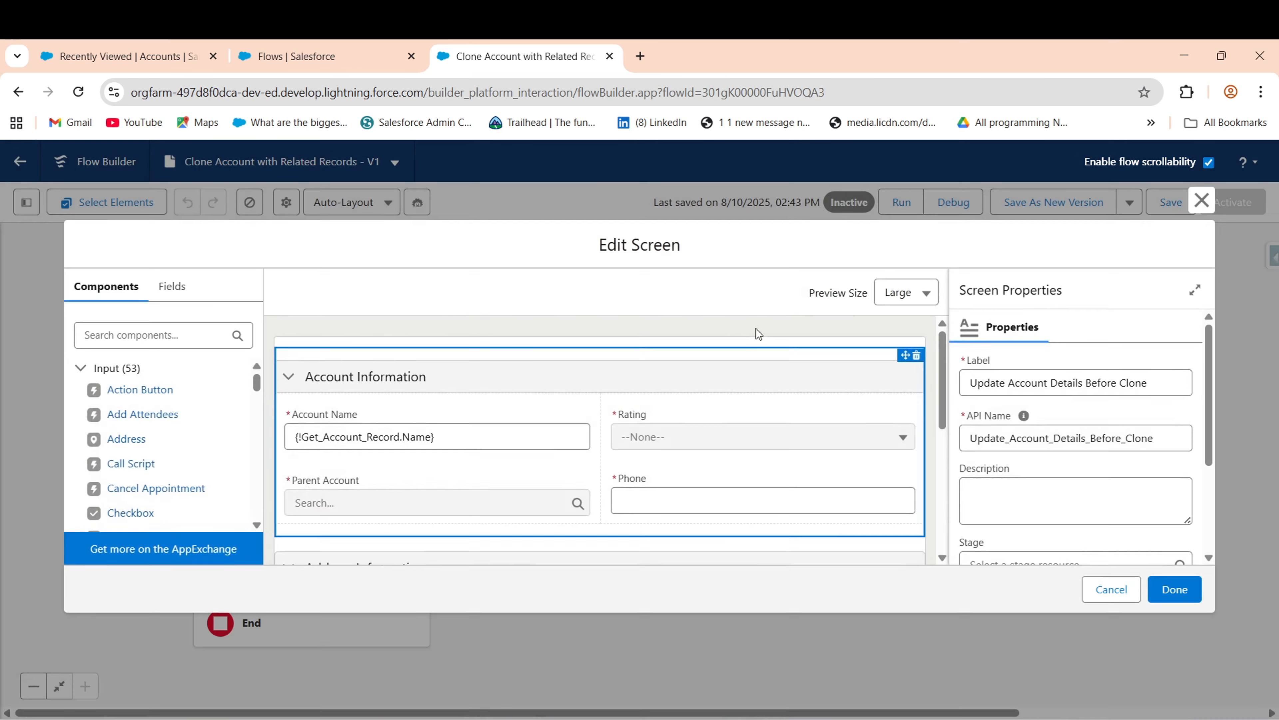
click(1121, 600)
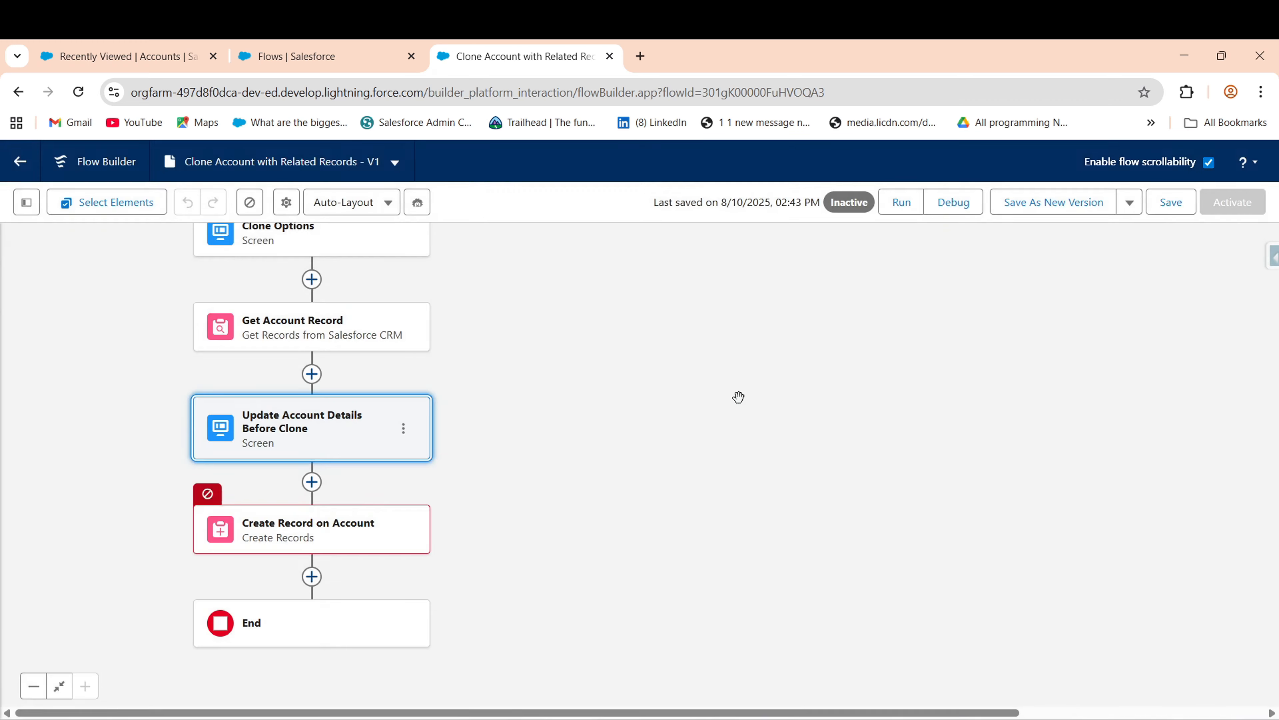
click(363, 508)
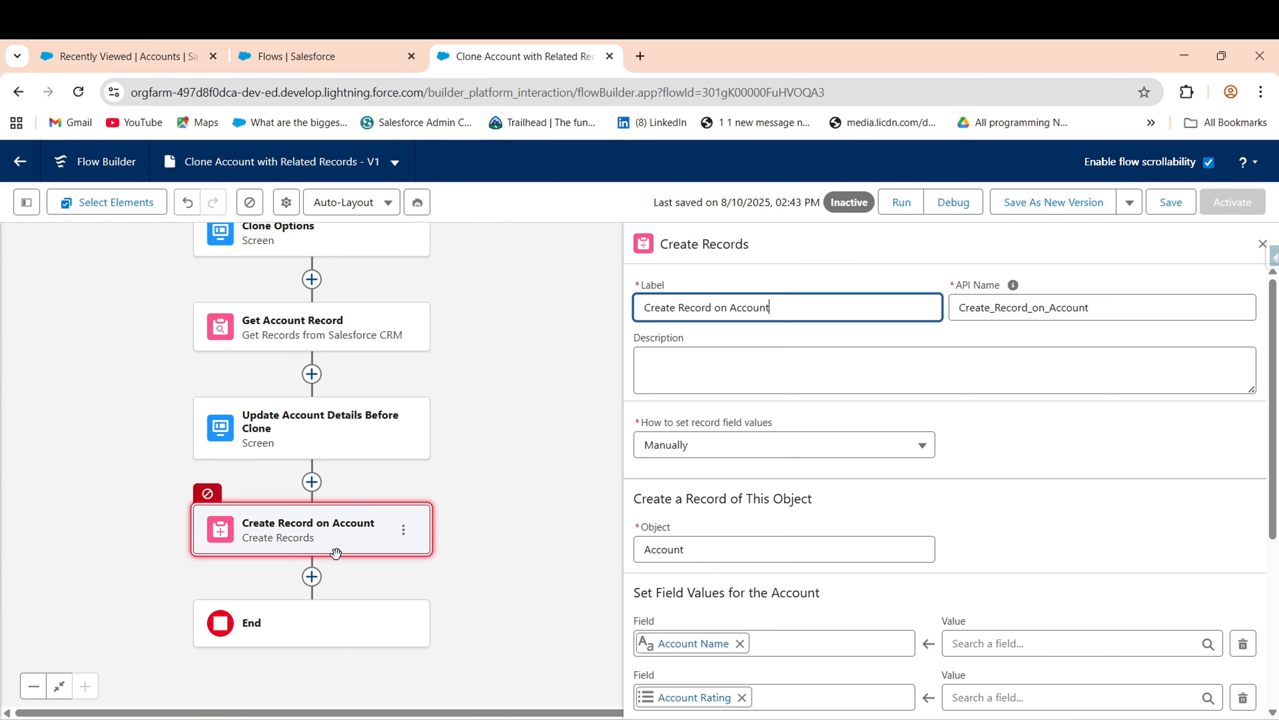
scroll(1018, 444, down, 3)
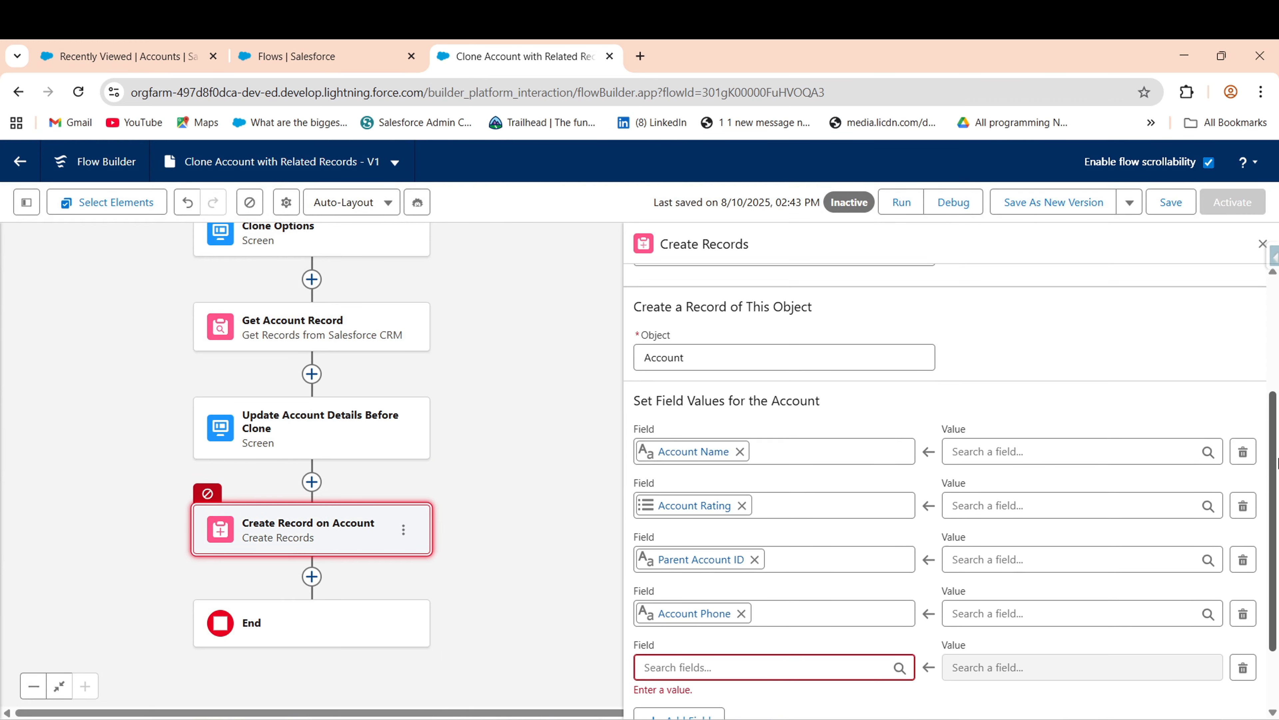
- Map Account Name and Account Rating to the screen's Account Name and Rating inputs
click(1021, 452)
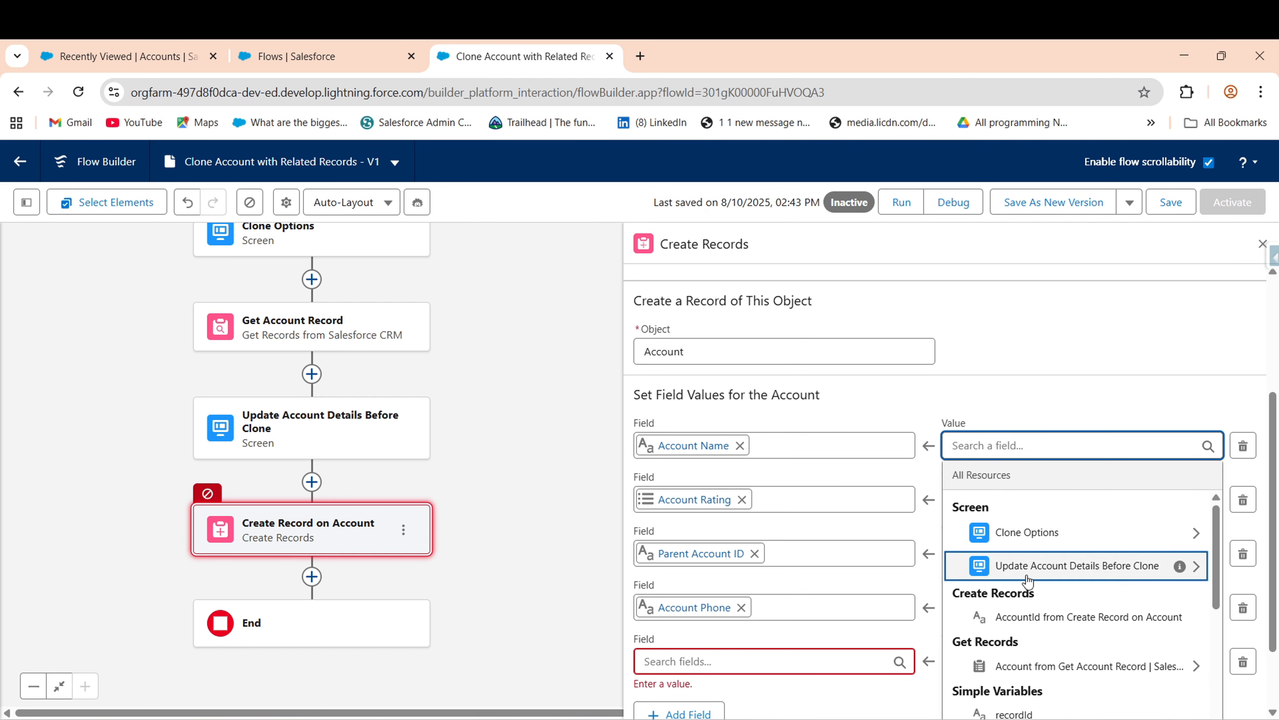
click(1047, 570)
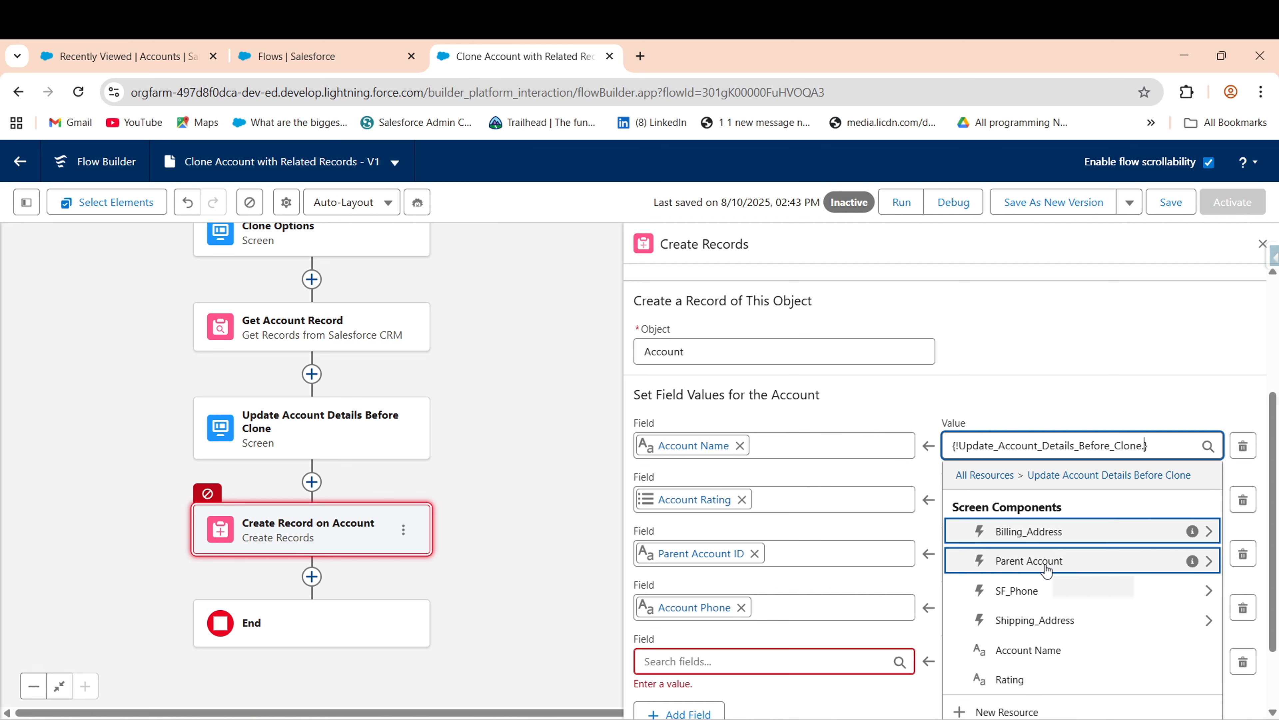
text(Acc)
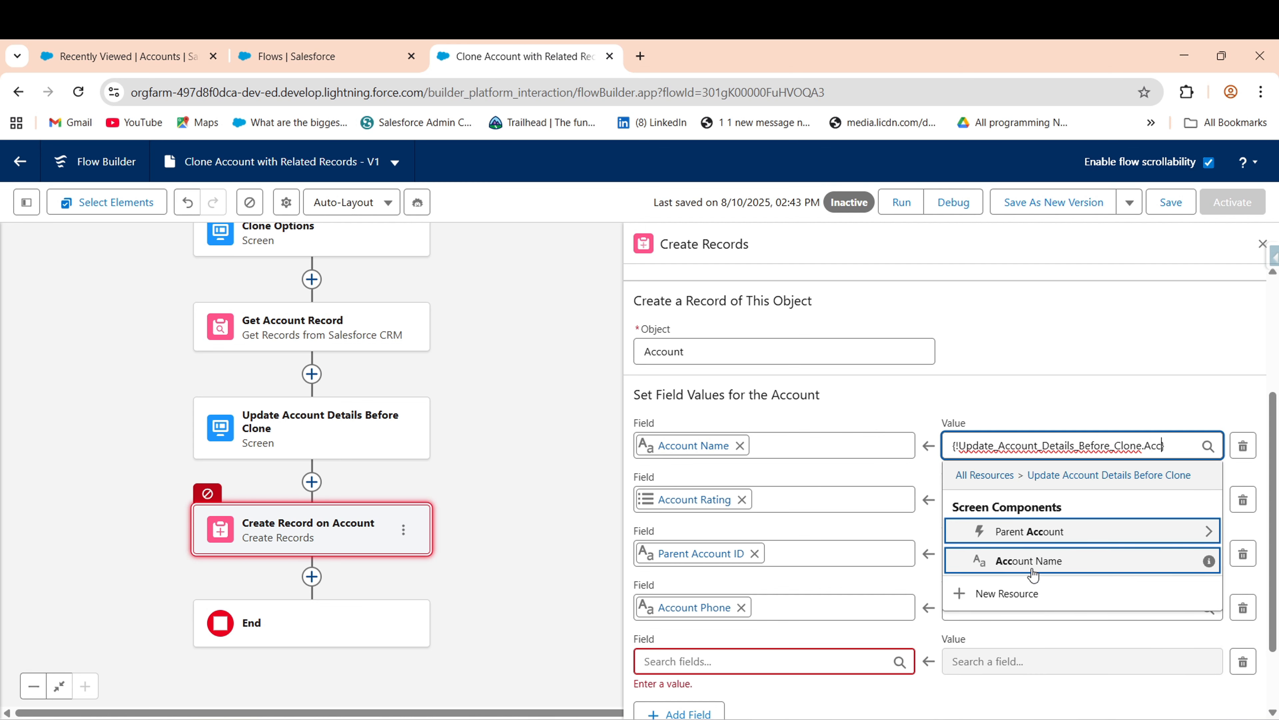
click(1047, 570)
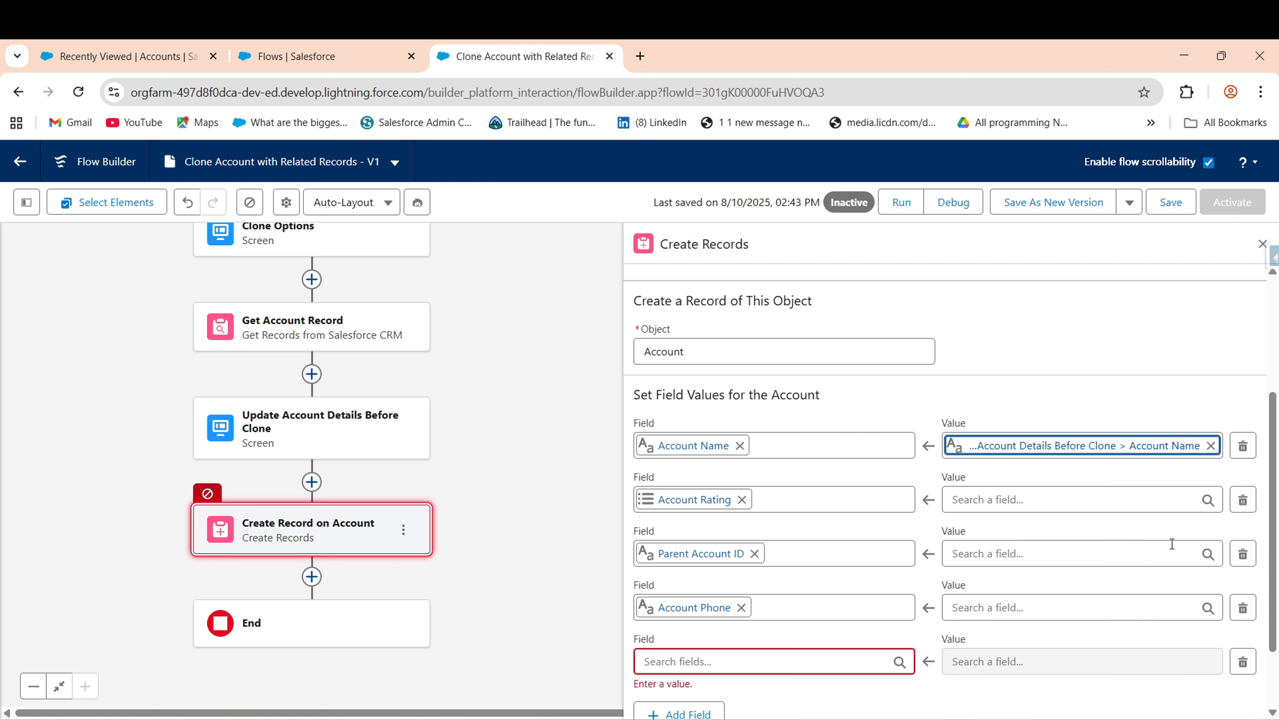
click(1034, 508)
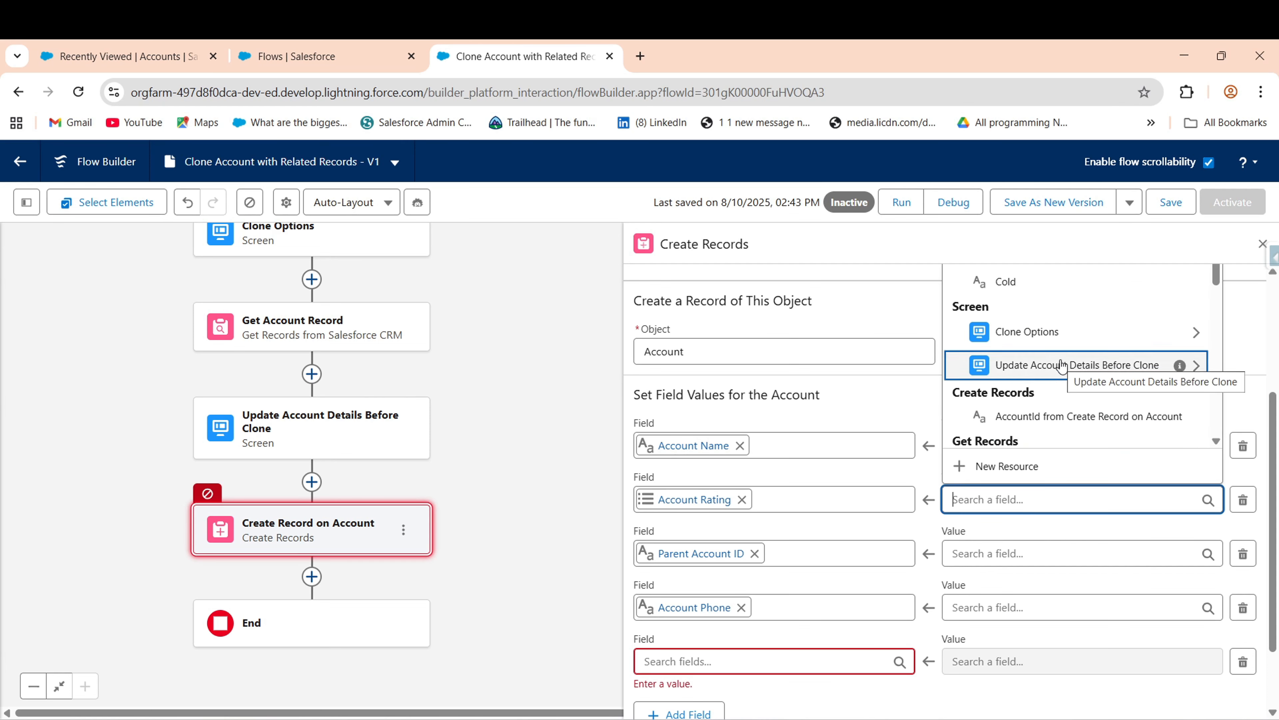
click(1025, 370)
text(rat})
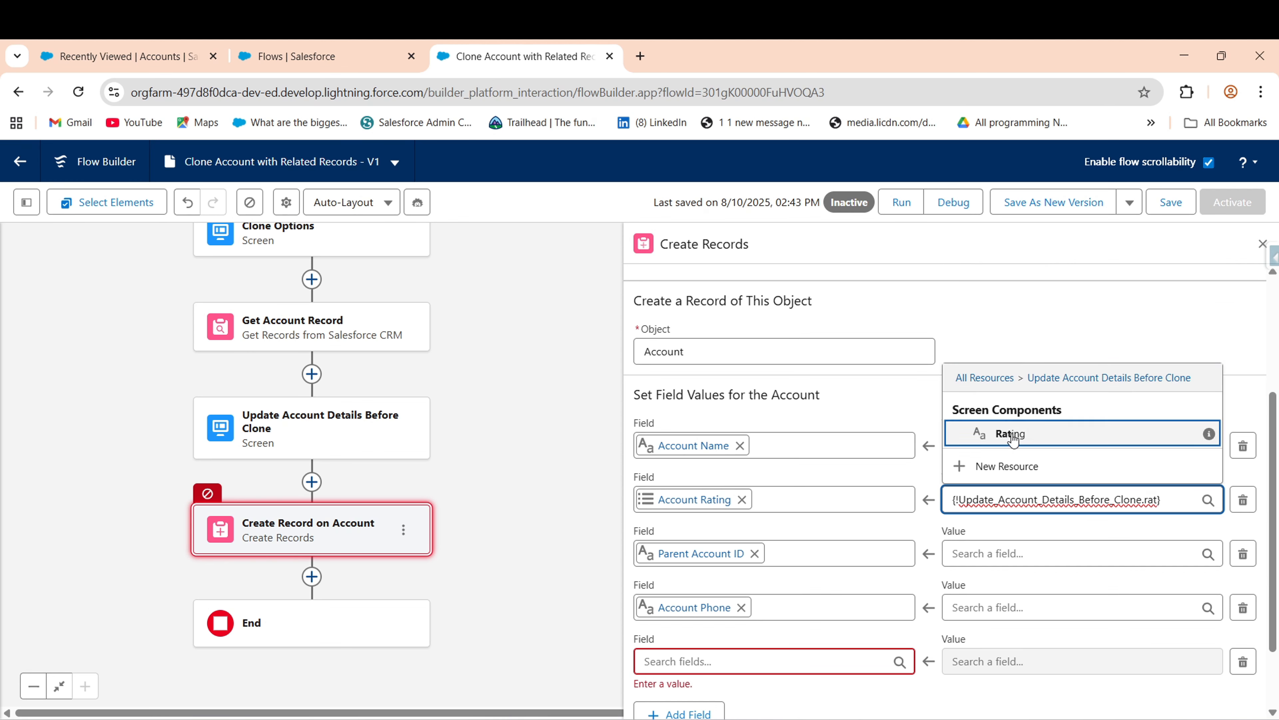
click(1012, 439)
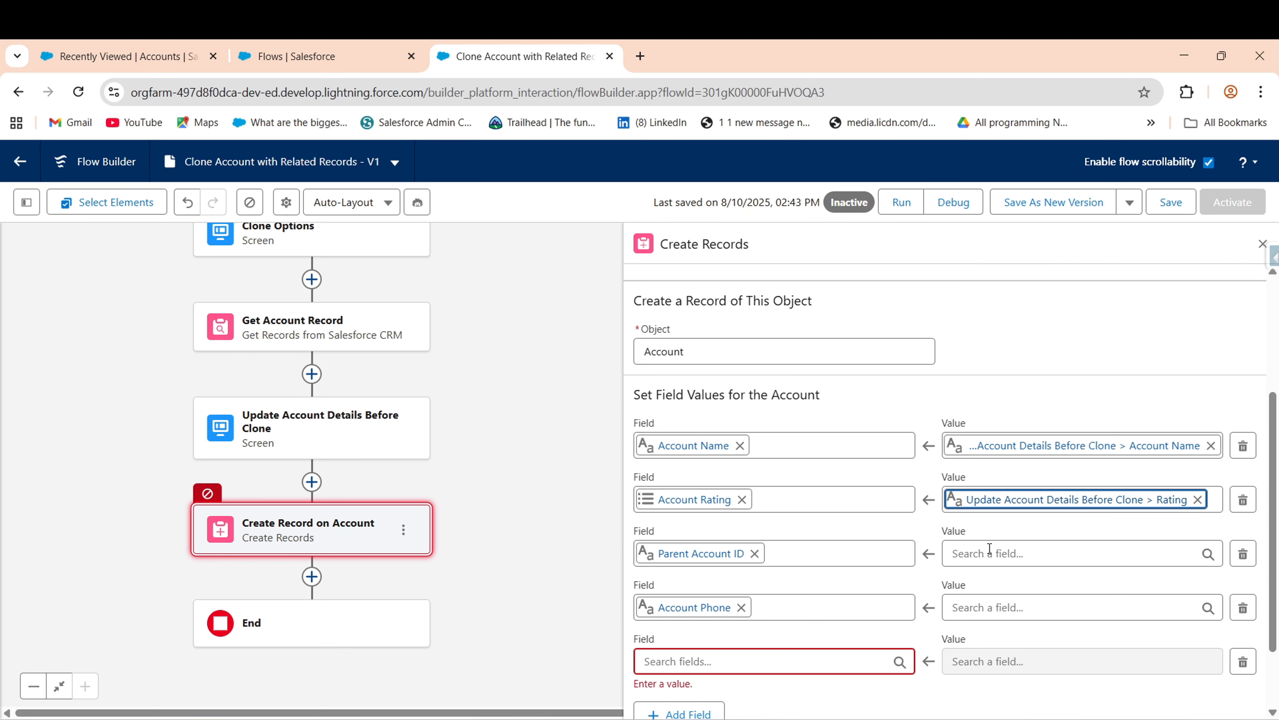
- Set Parent Account ID to Update Account Details Before Clone > Parent Account > Record ID
click(982, 554)
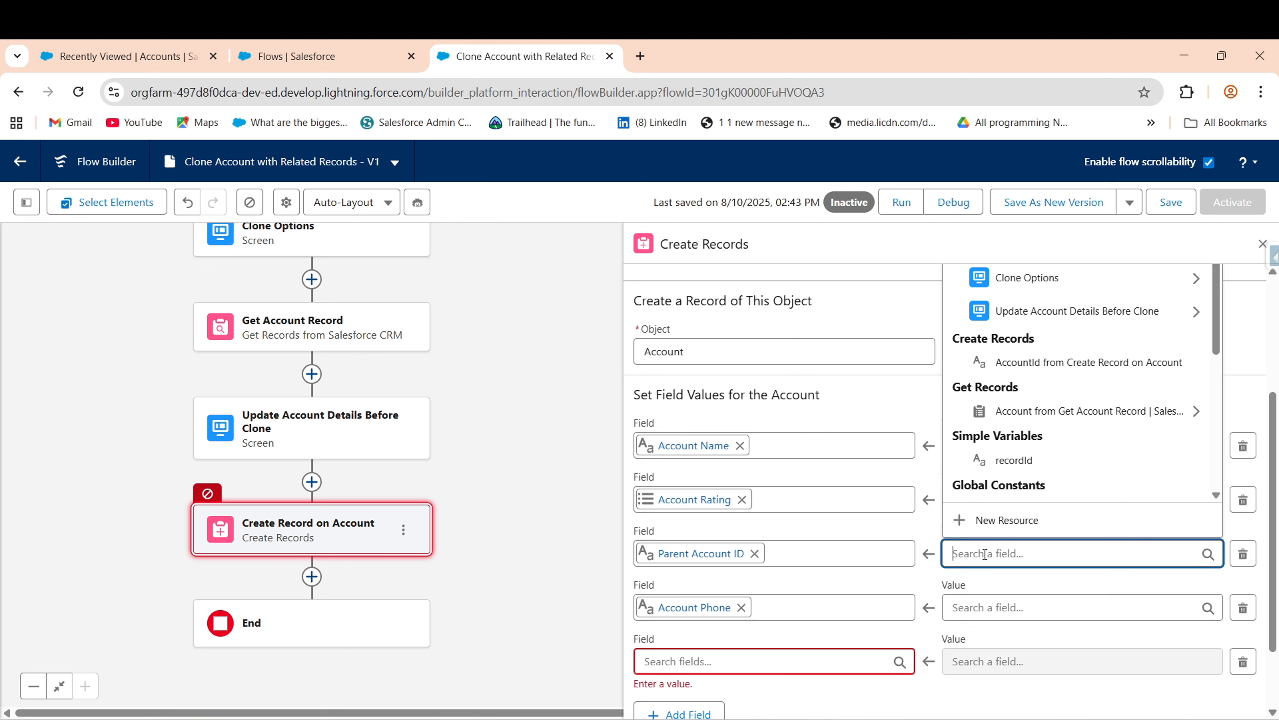
click(1050, 321)
text(pa)
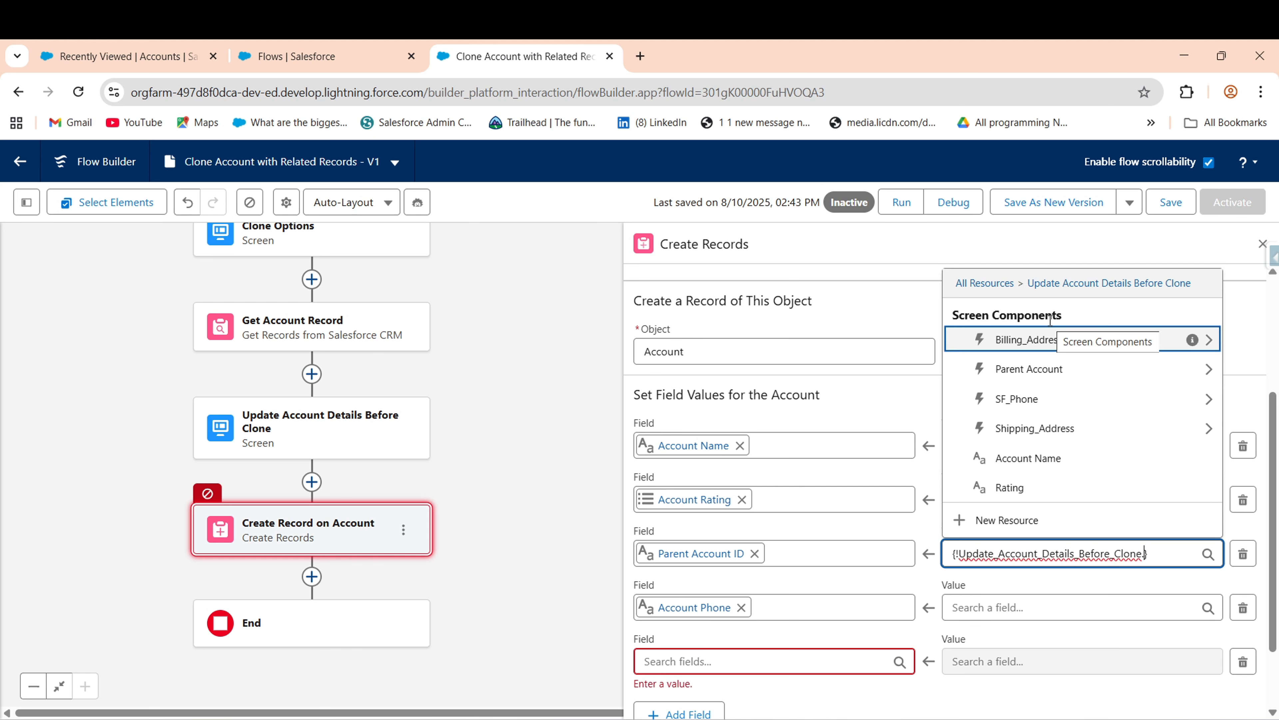
key(BackSpace)
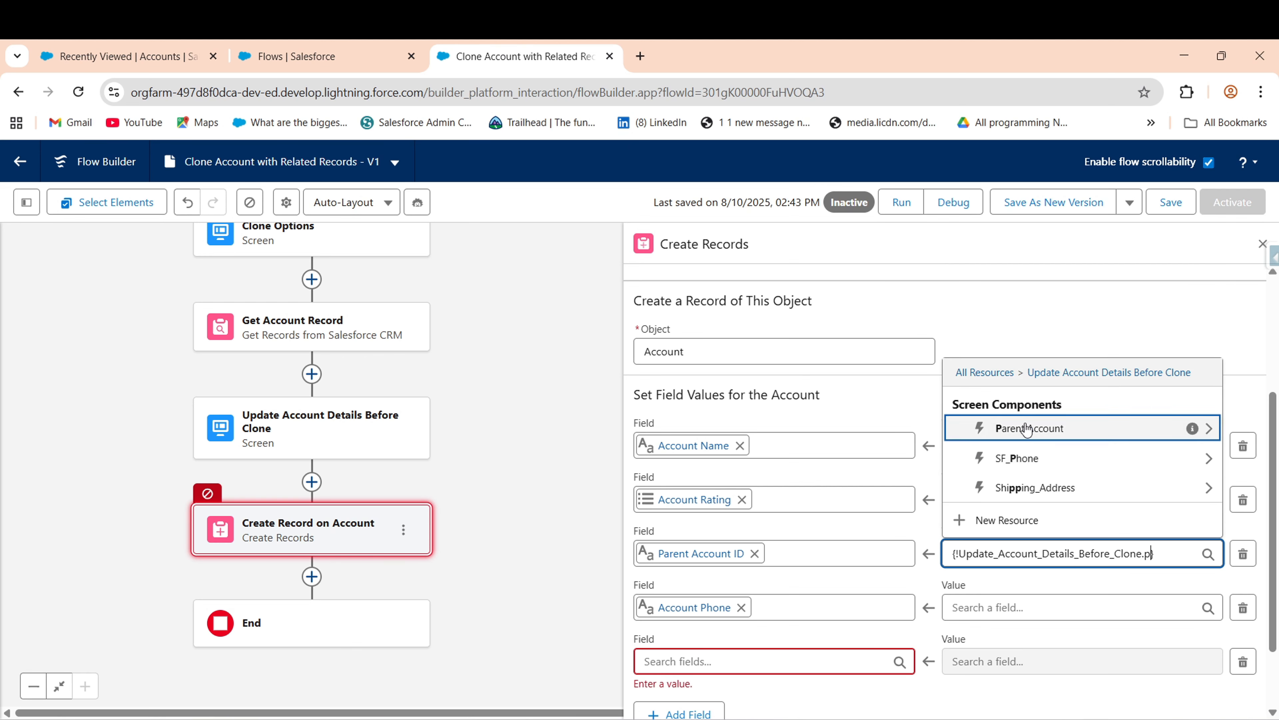
click(1048, 431)
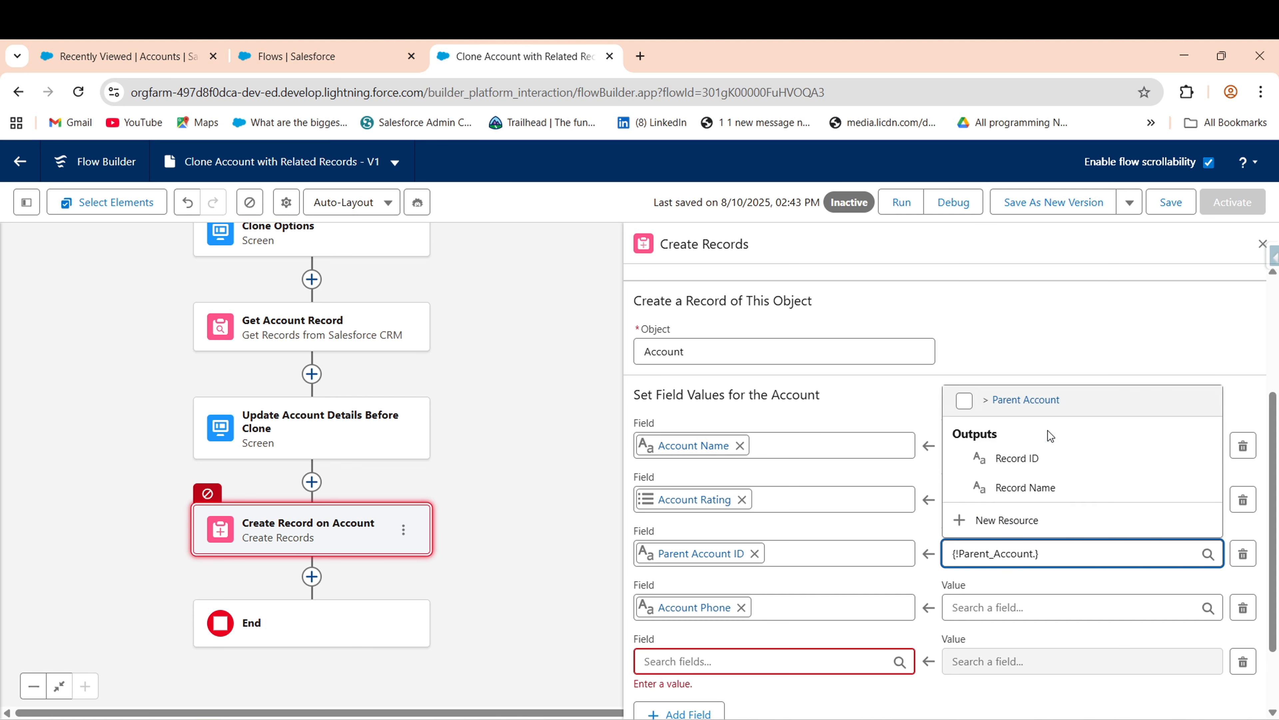
click(1018, 458)
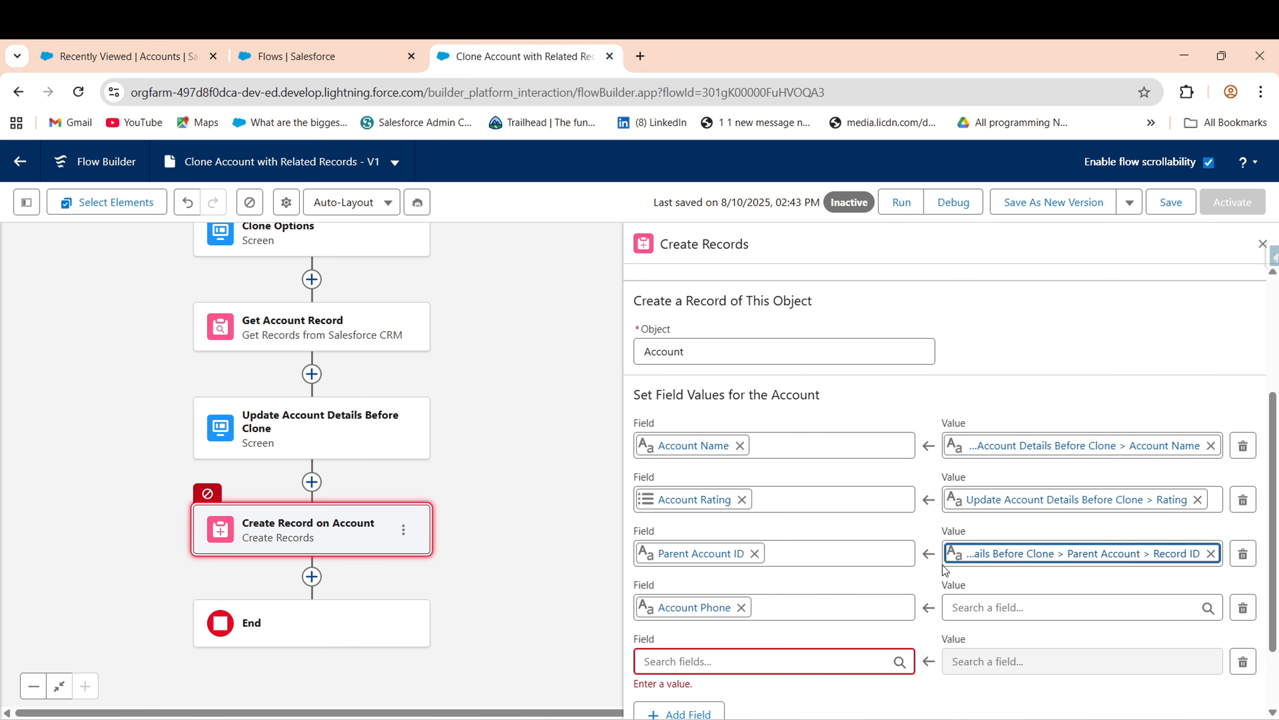
- Set Account Phone to the SF_Phone input's Value
click(971, 606)
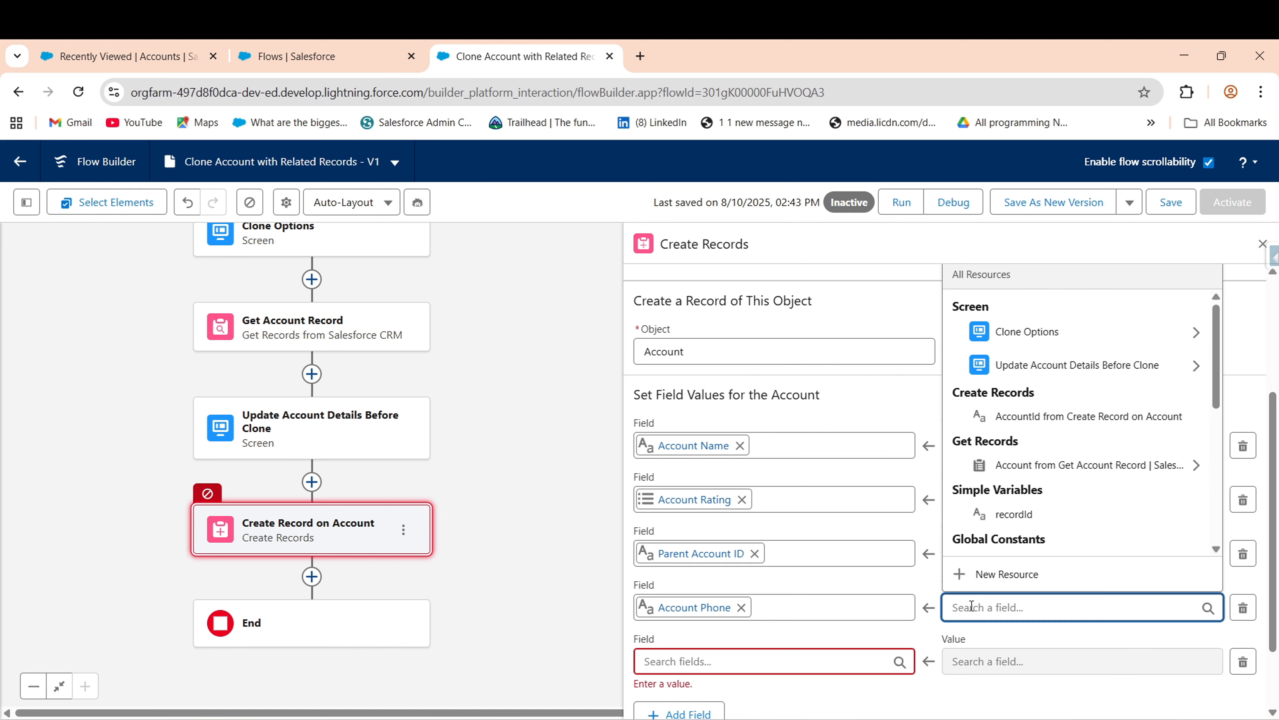
click(1046, 379)
text(pho)
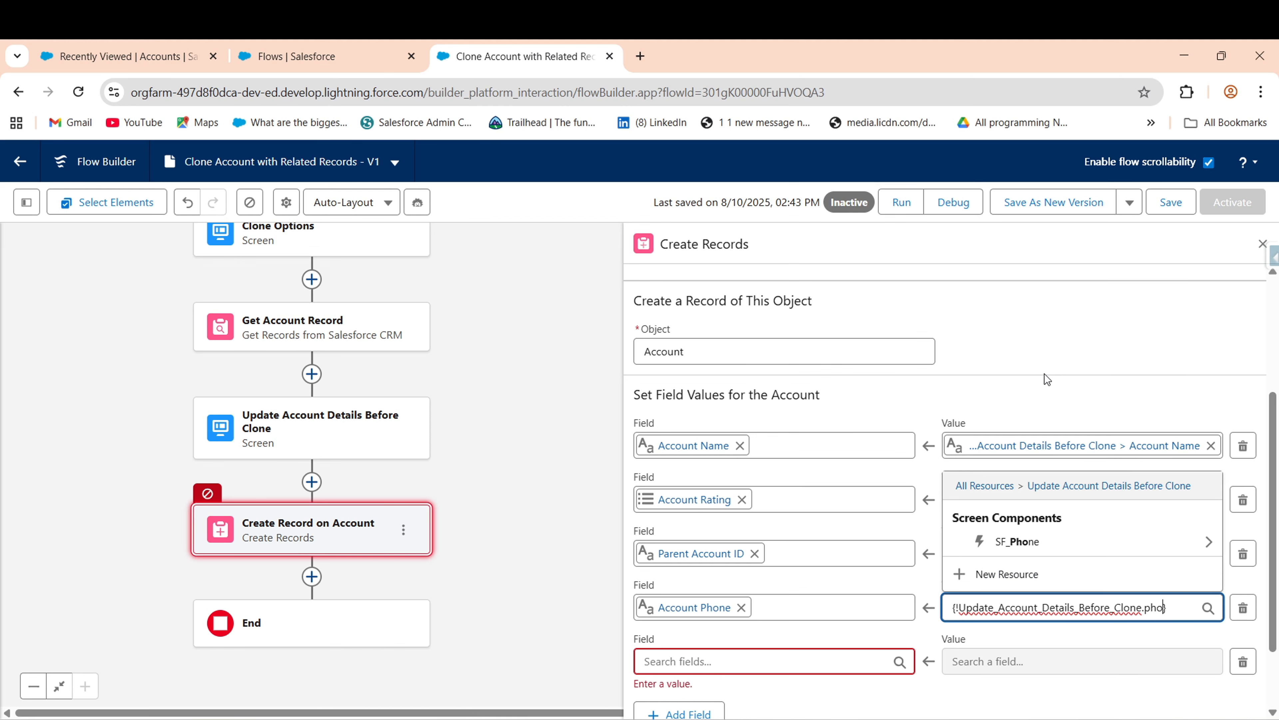
click(1014, 542)
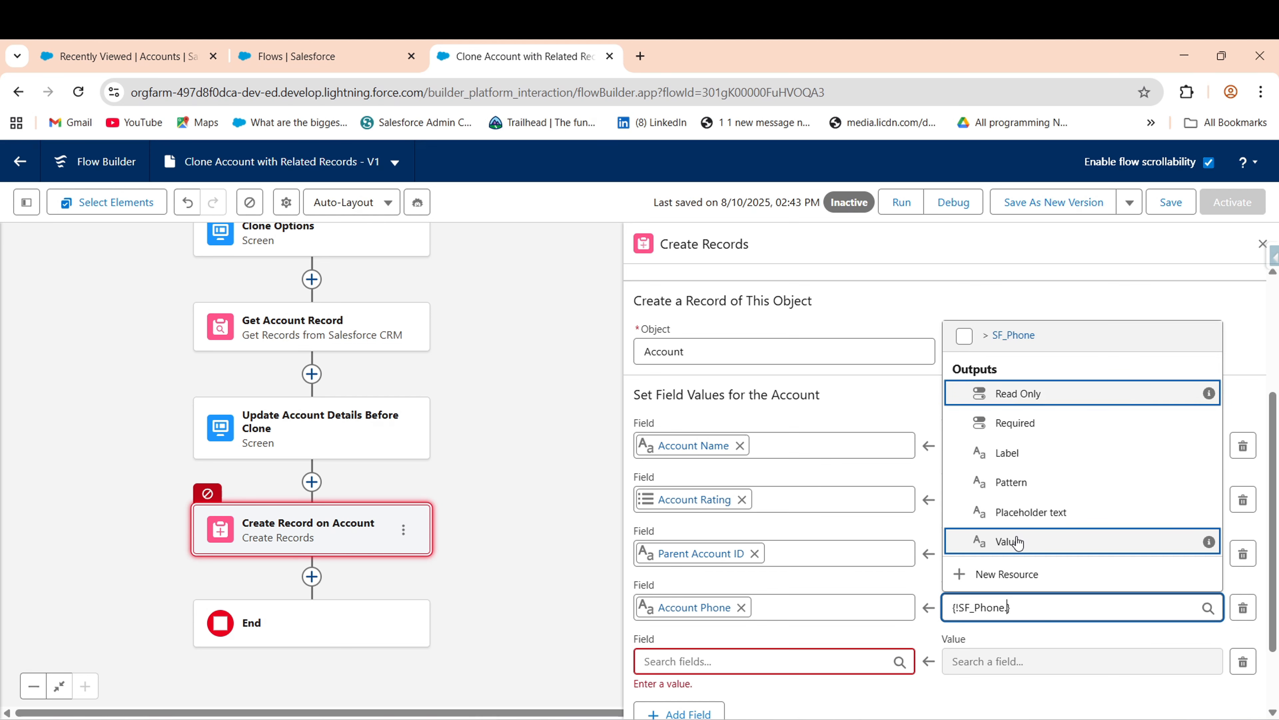
click(1000, 544)
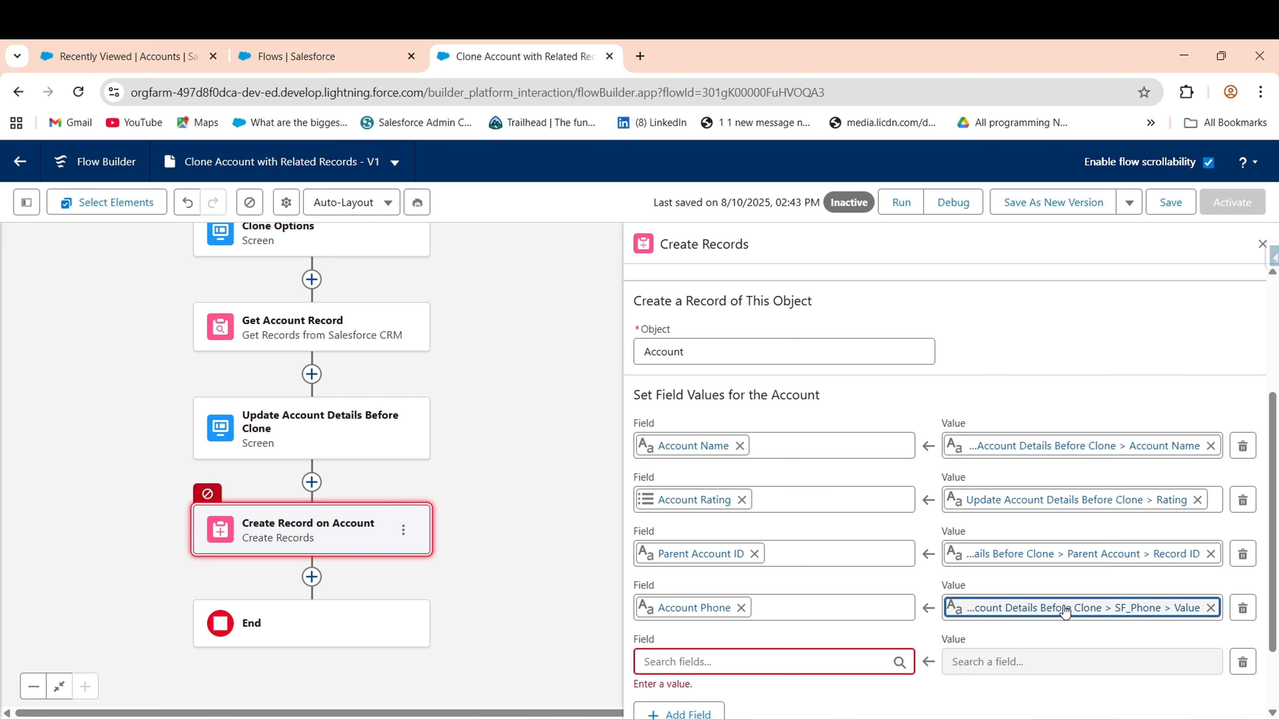
scroll(1182, 596, down, 2)
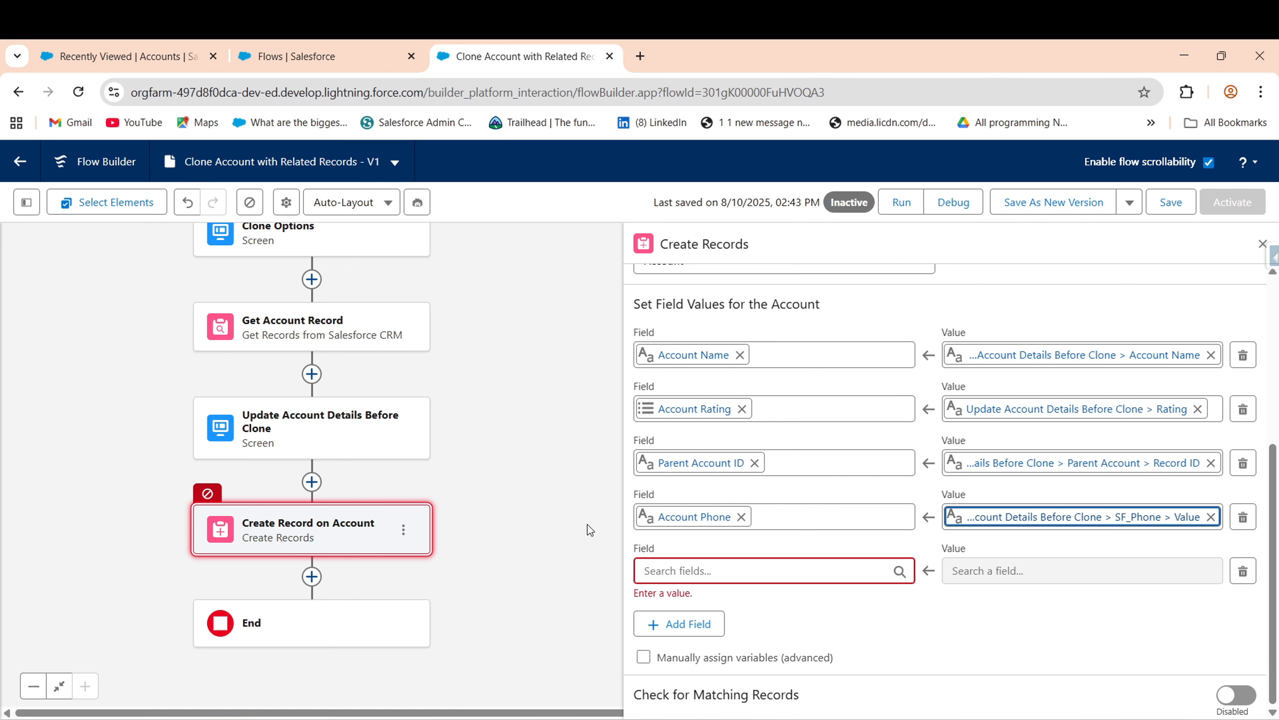
click(293, 531)
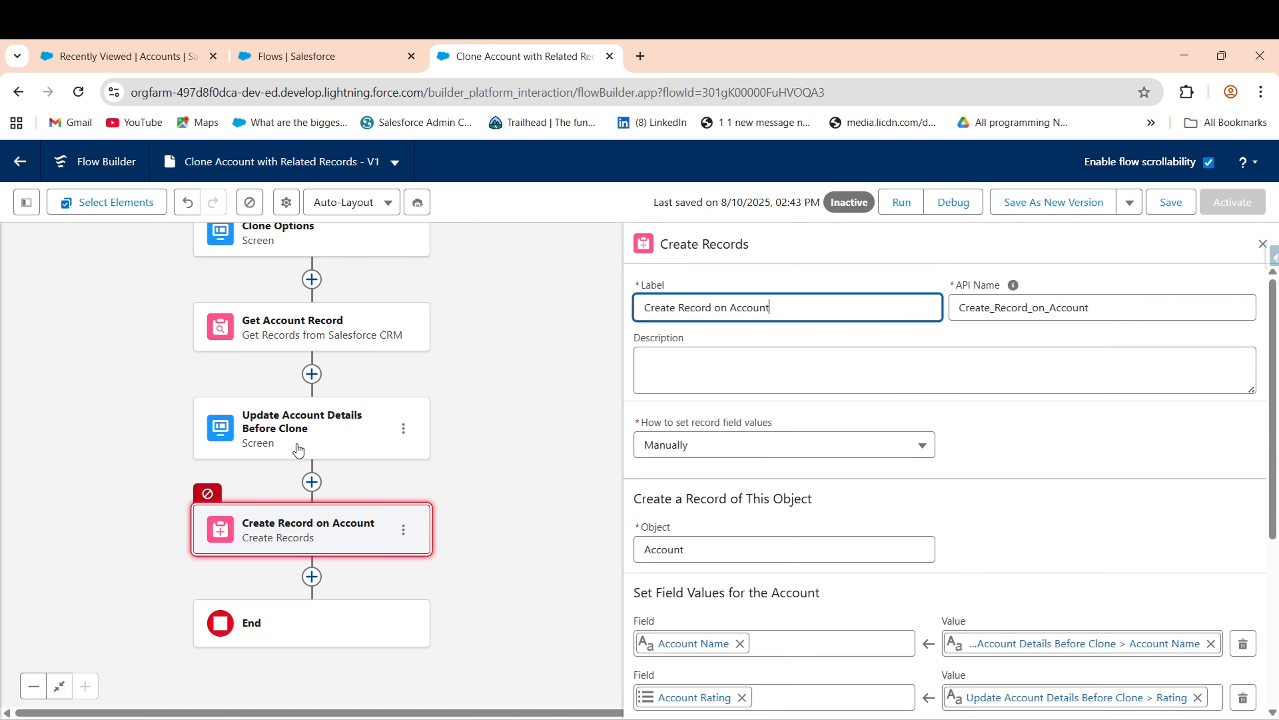
- Inspect Address Information on Update Account Details Before Clone, cancel, and reopen Create Record on Account
click(448, 414)
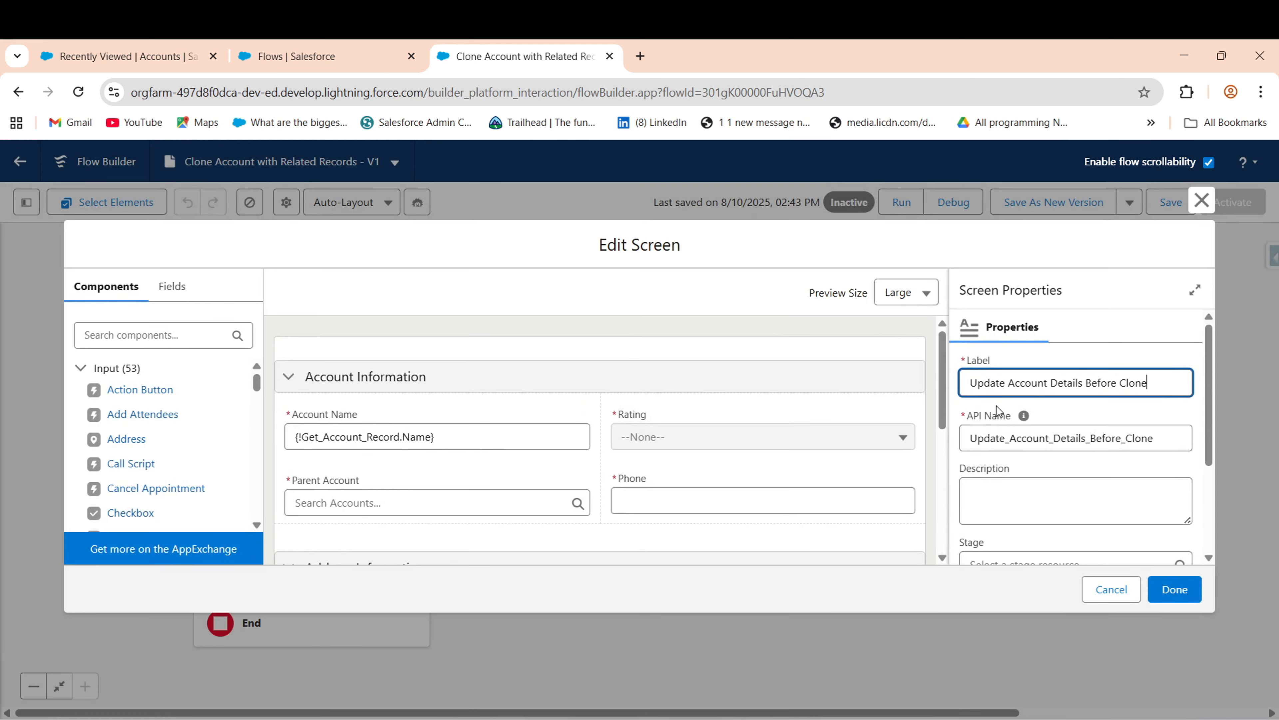
scroll(959, 479, down, 3)
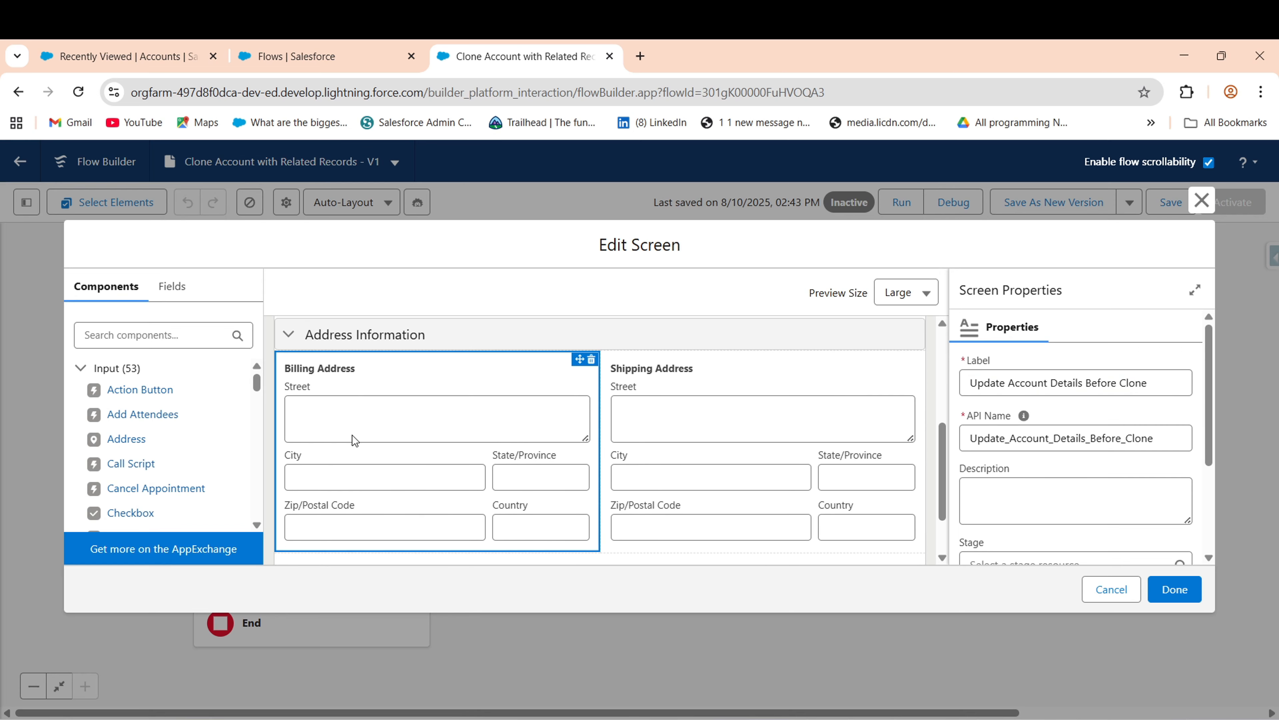
click(1111, 589)
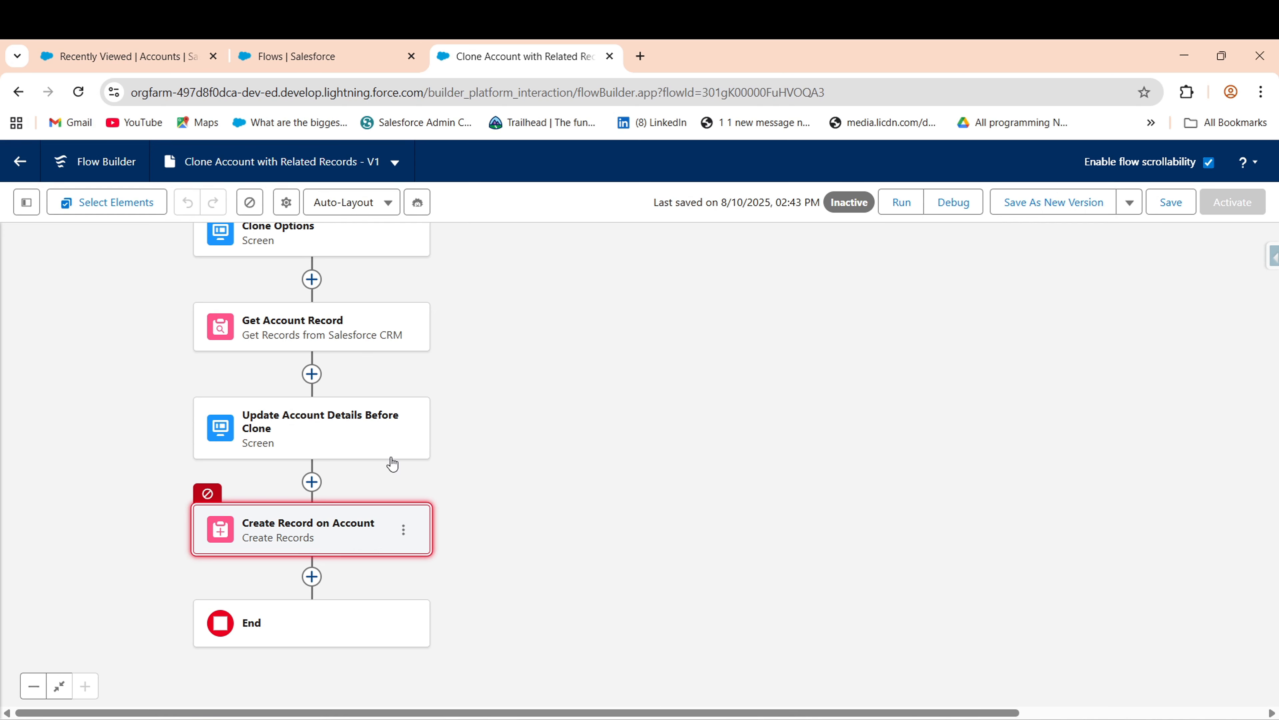
click(347, 525)
- Add three more empty field rows to the Create Record on Account element
drag(1273, 428, 1273, 595)
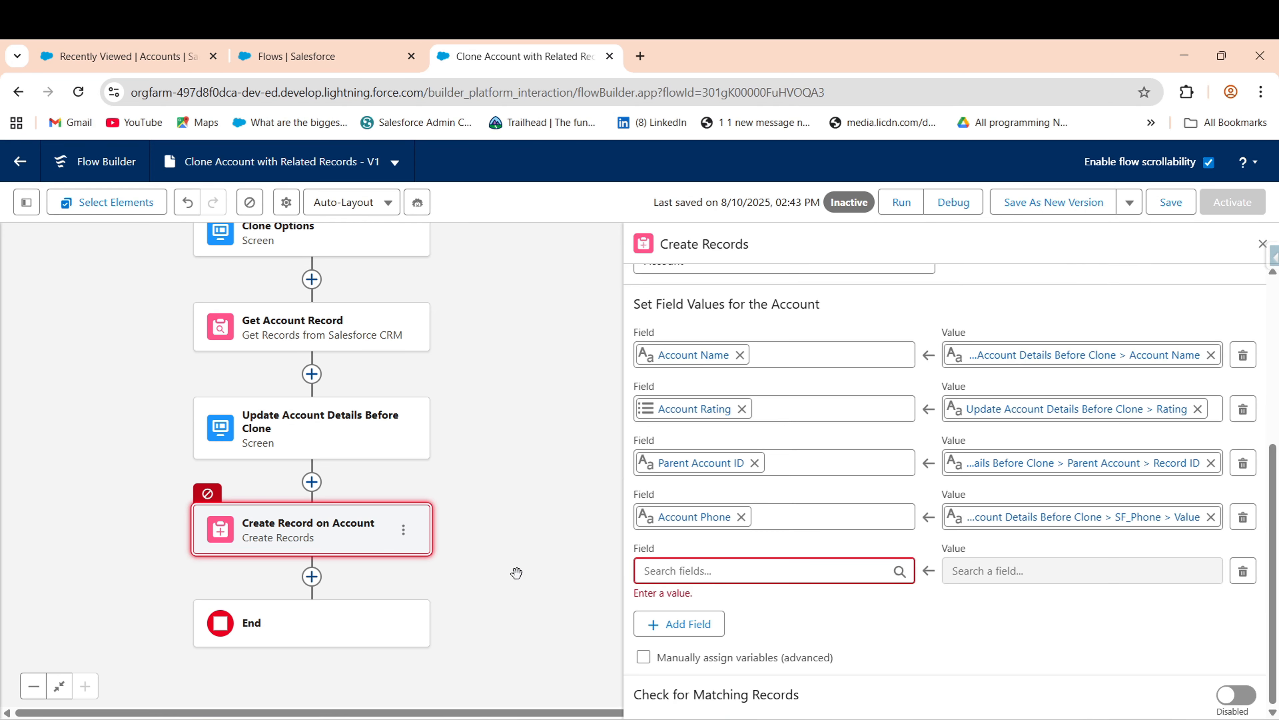
click(664, 624)
scroll(670, 655, down, 1)
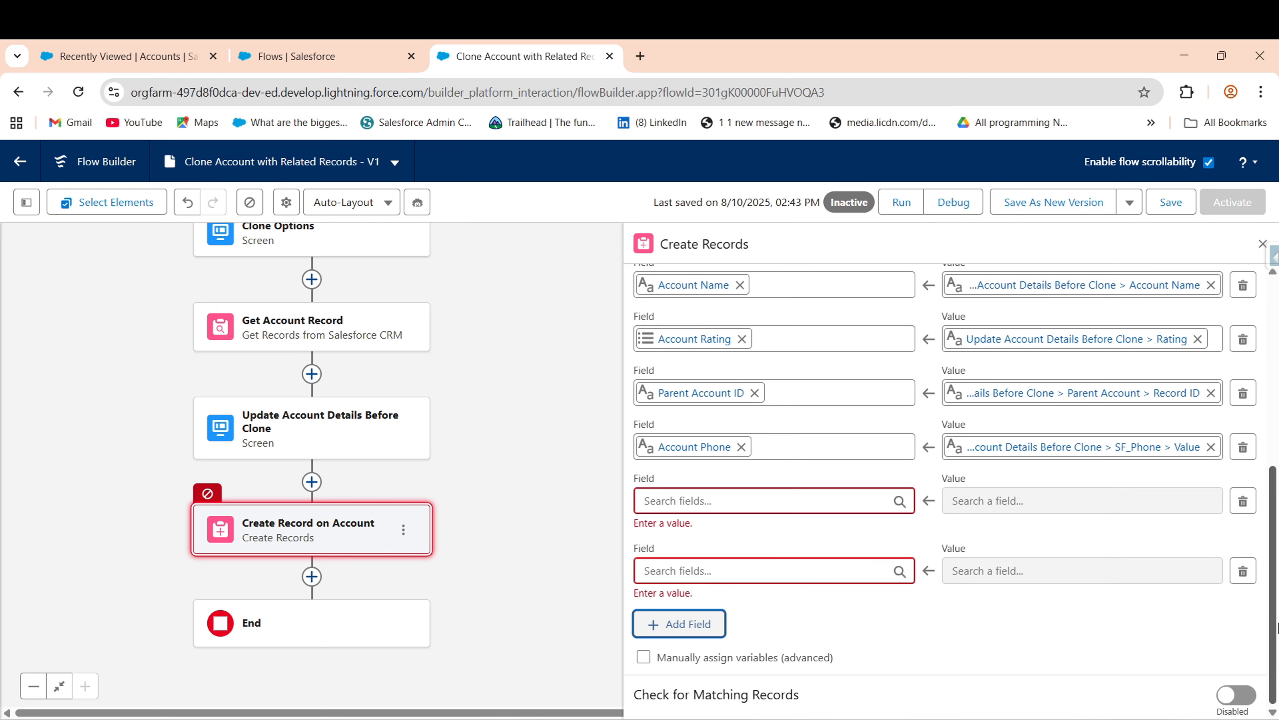
click(685, 624)
scroll(700, 695, down, 1)
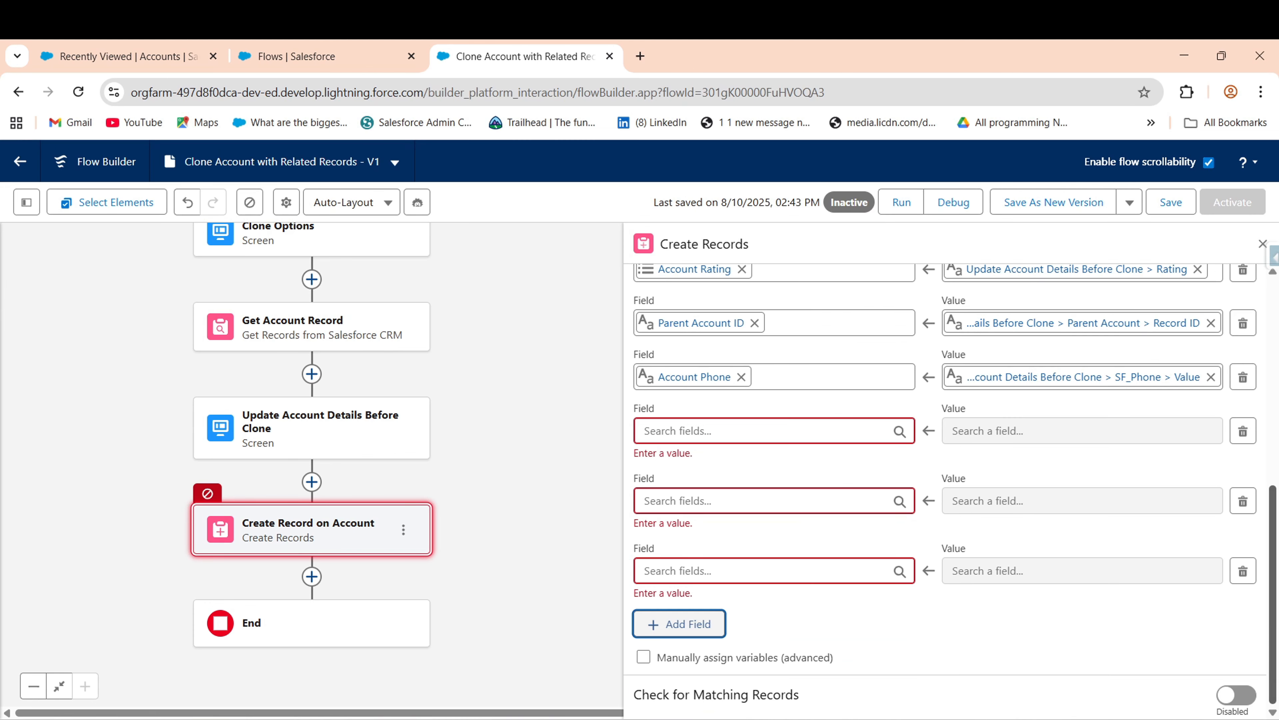
click(667, 623)
- Set the new rows to Billing Street, Billing City, Billing Country and Billing State/Province
click(715, 432)
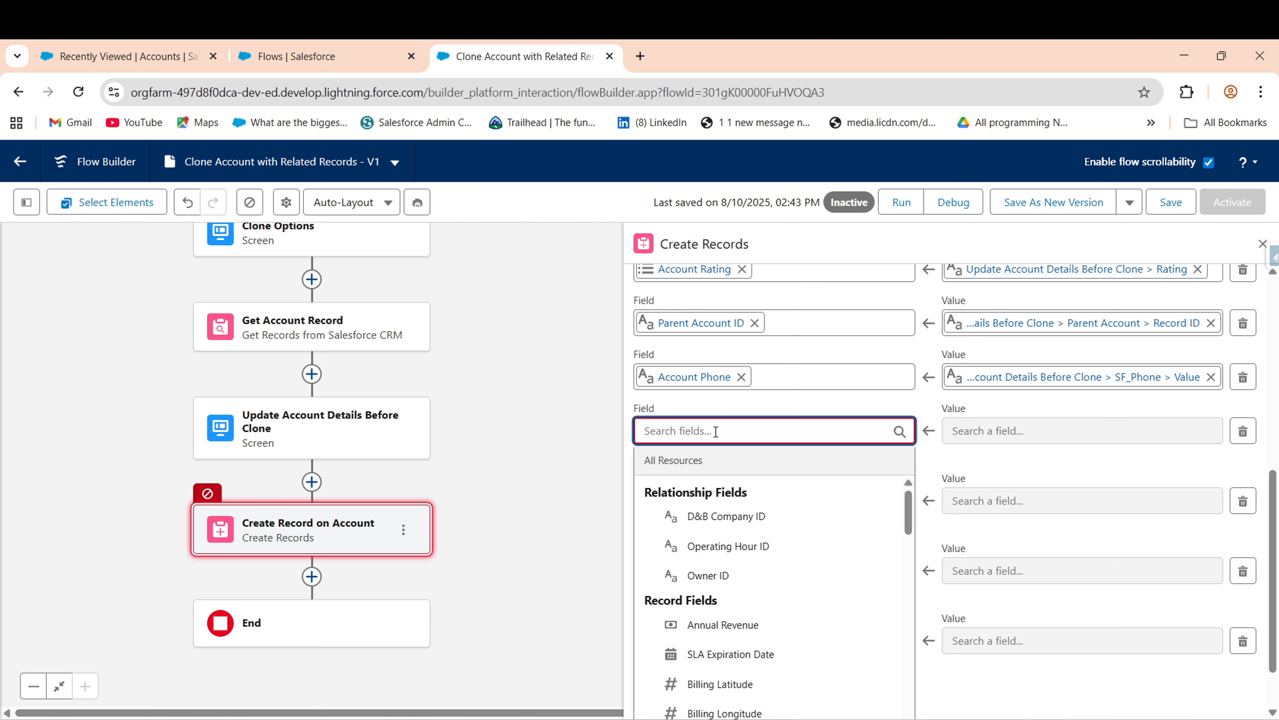
text(bi)
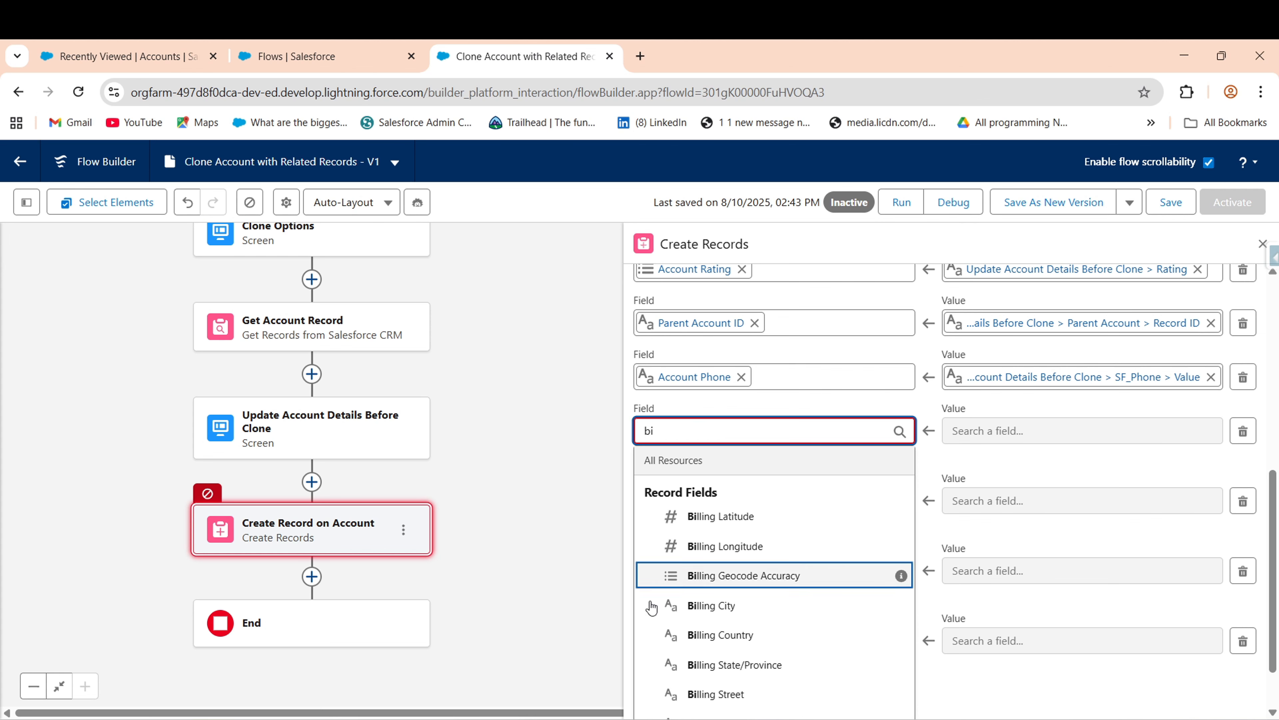
click(738, 693)
click(702, 485)
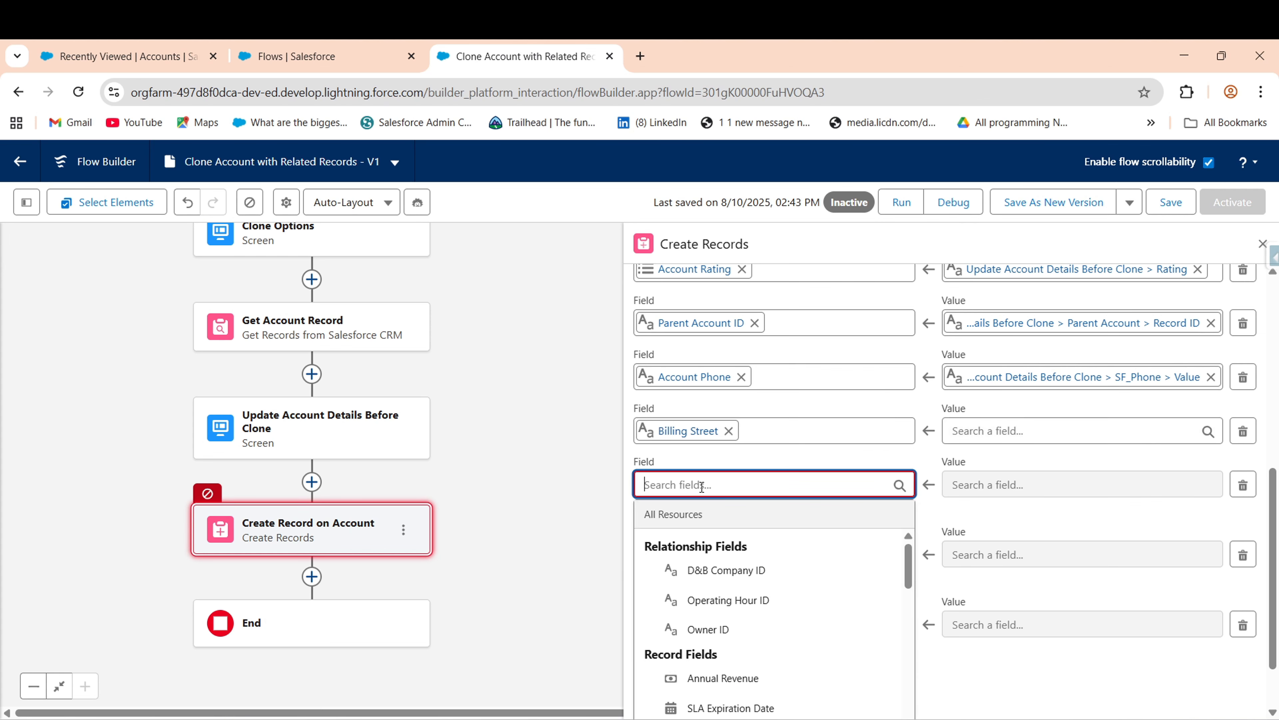
text(bi)
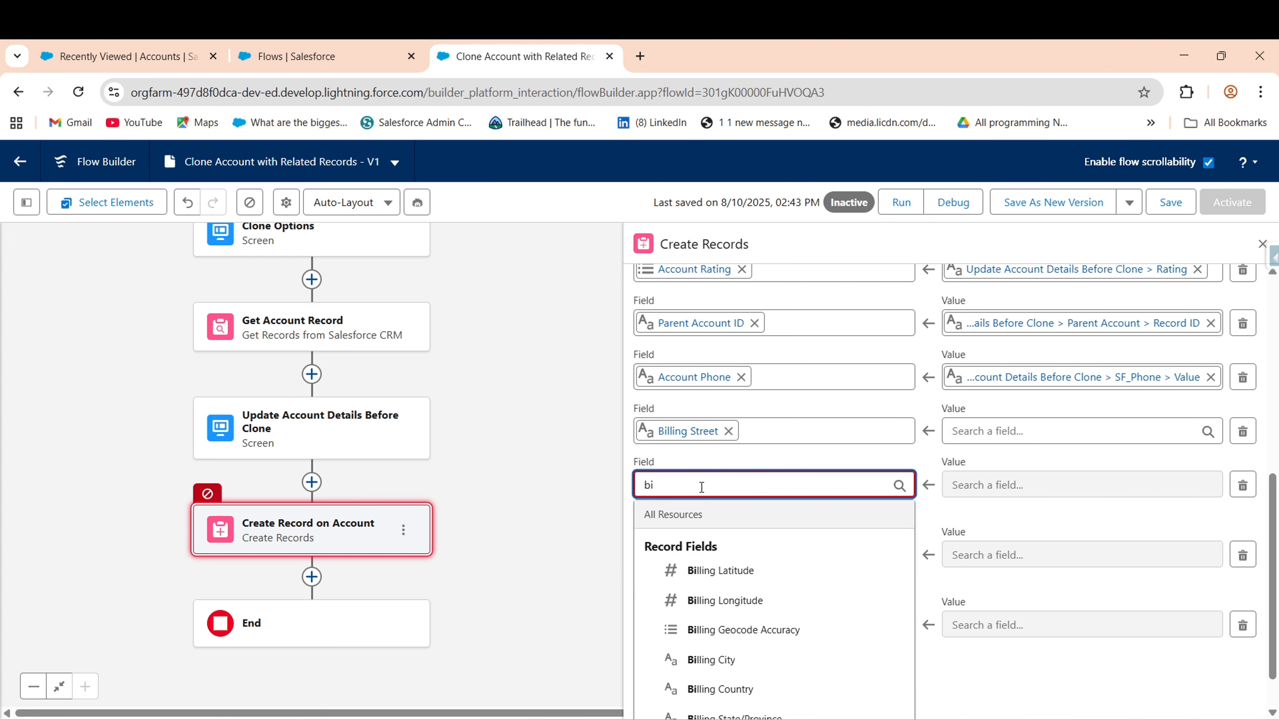
click(700, 665)
click(697, 548)
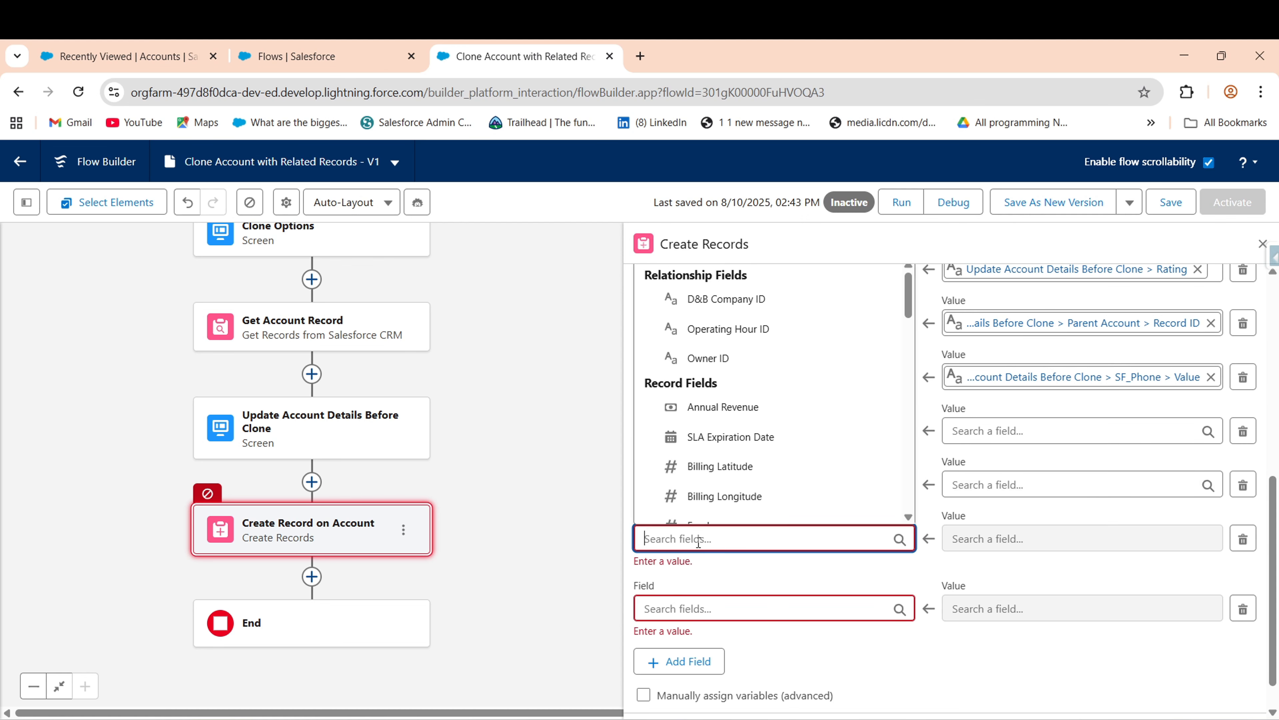
text(bill)
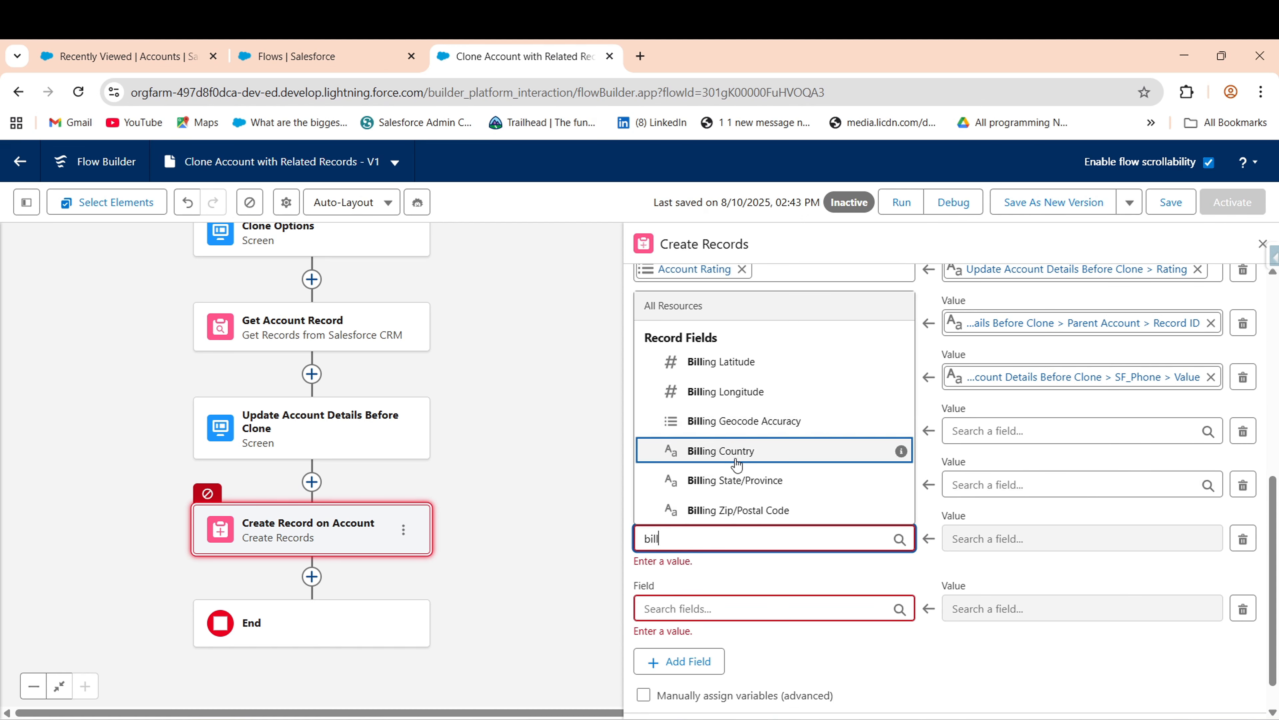
click(738, 451)
text(bi)
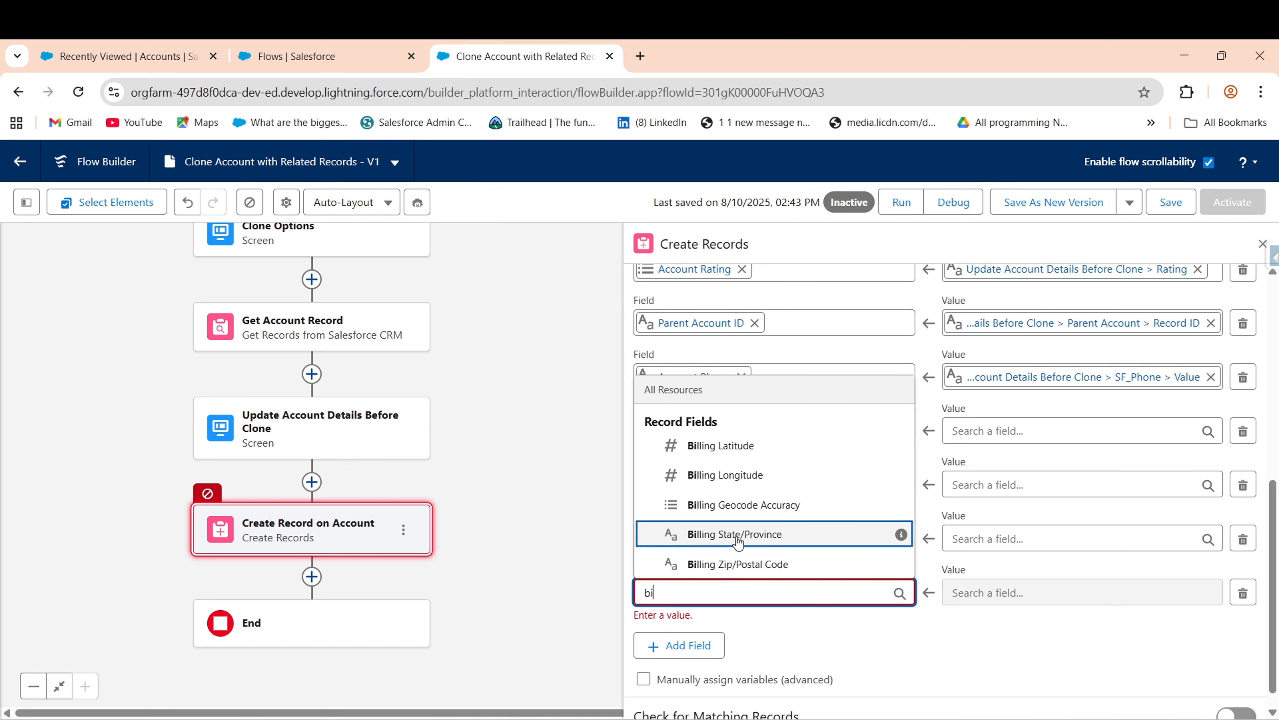
click(738, 542)
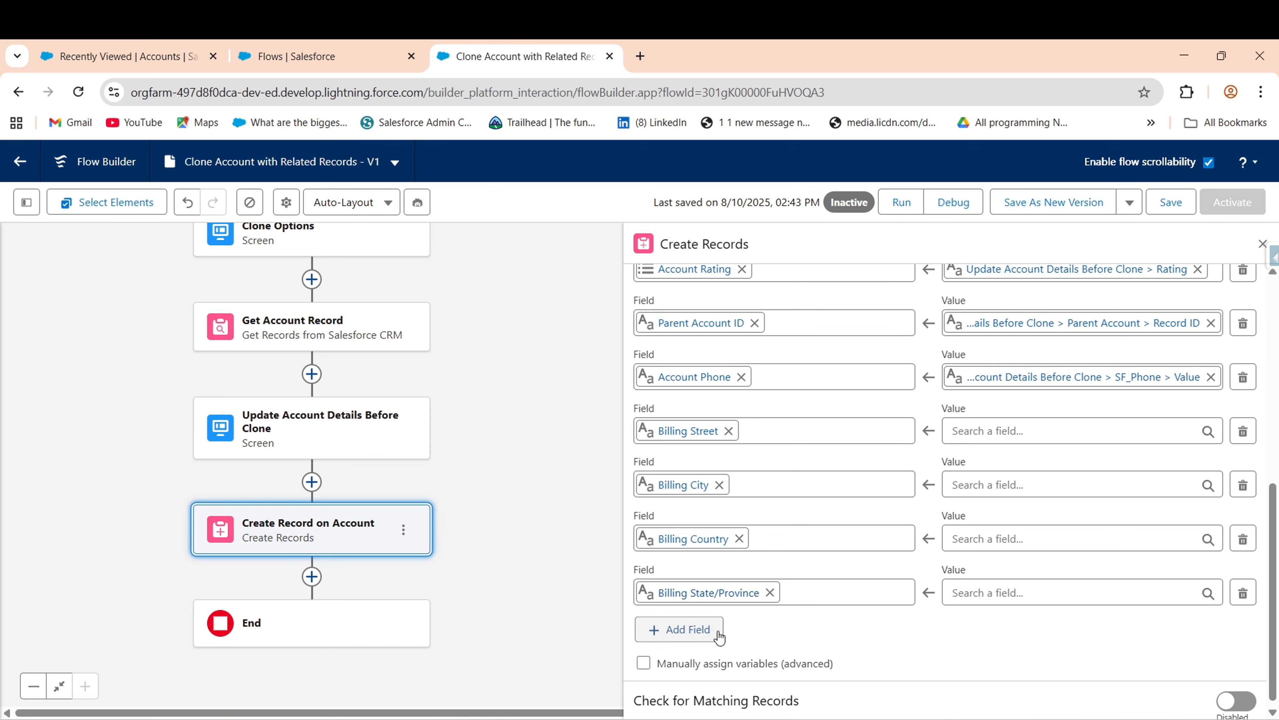
- Add one more row set to Billing Zip/Postal Code
click(692, 629)
click(741, 647)
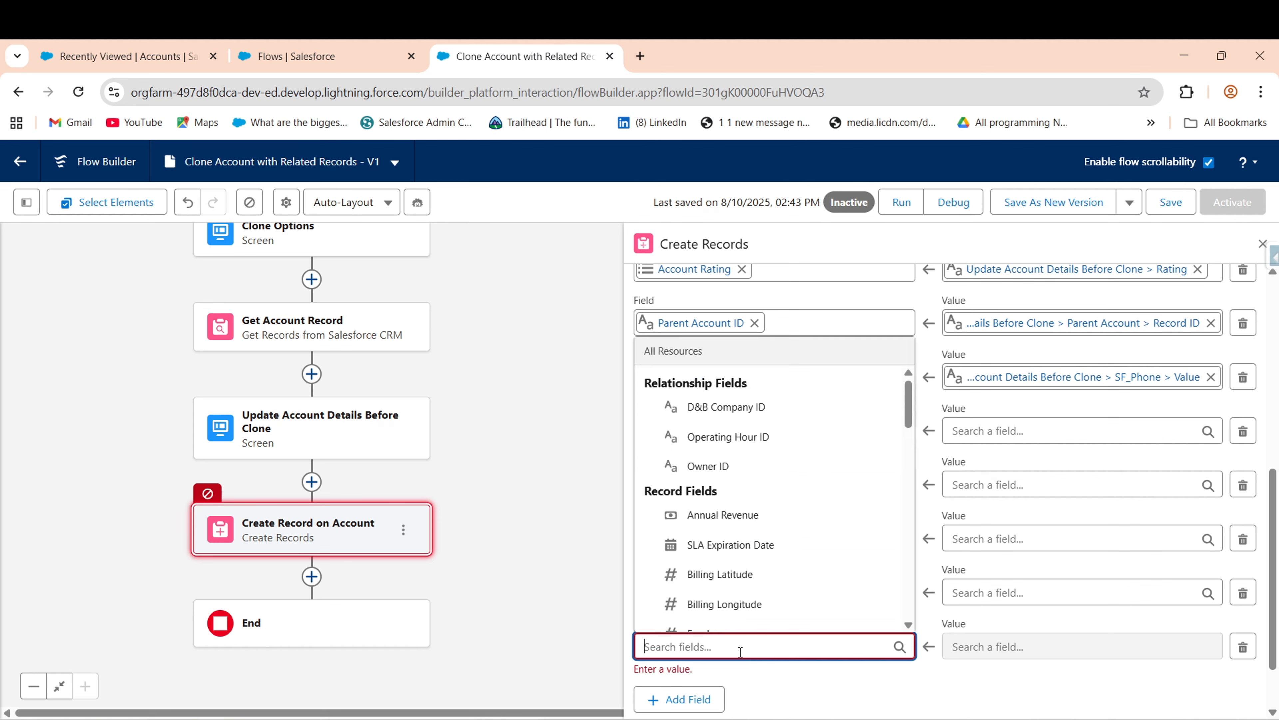
text(bi)
key(Return)
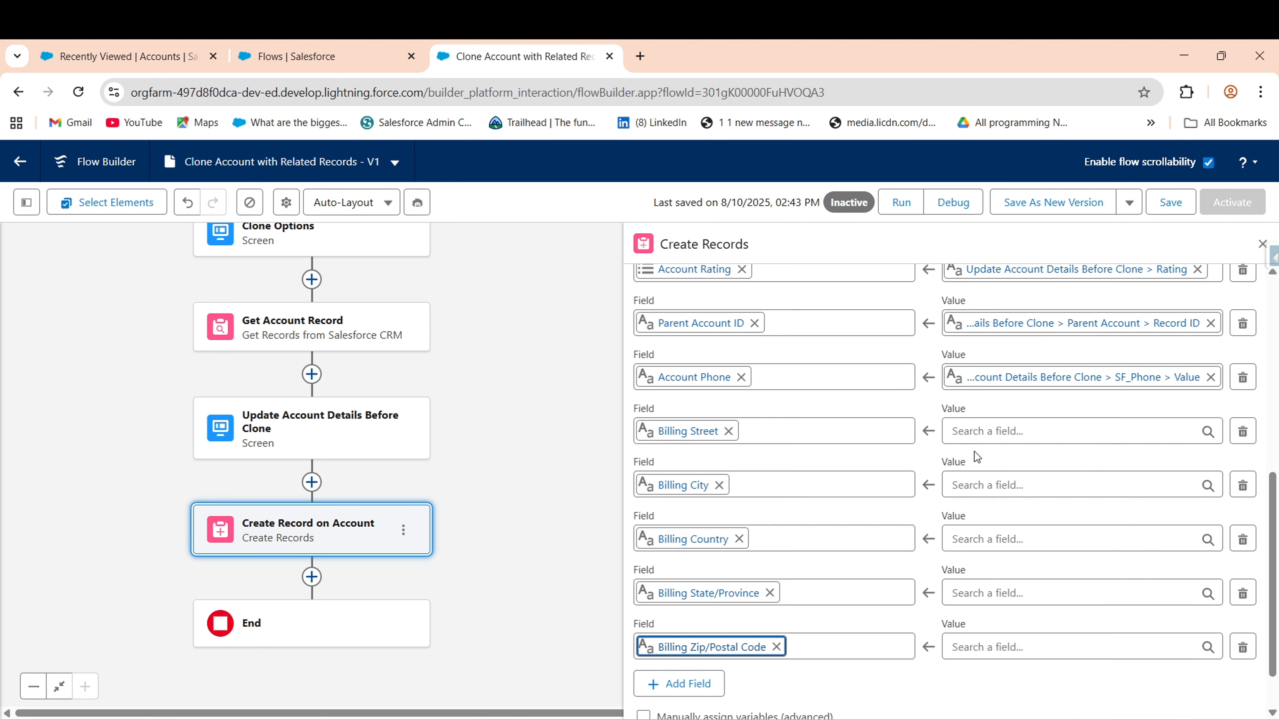
- Map Billing Street to Billing_Address Street Value, correcting an accidental City Value pick
click(1031, 429)
click(1062, 549)
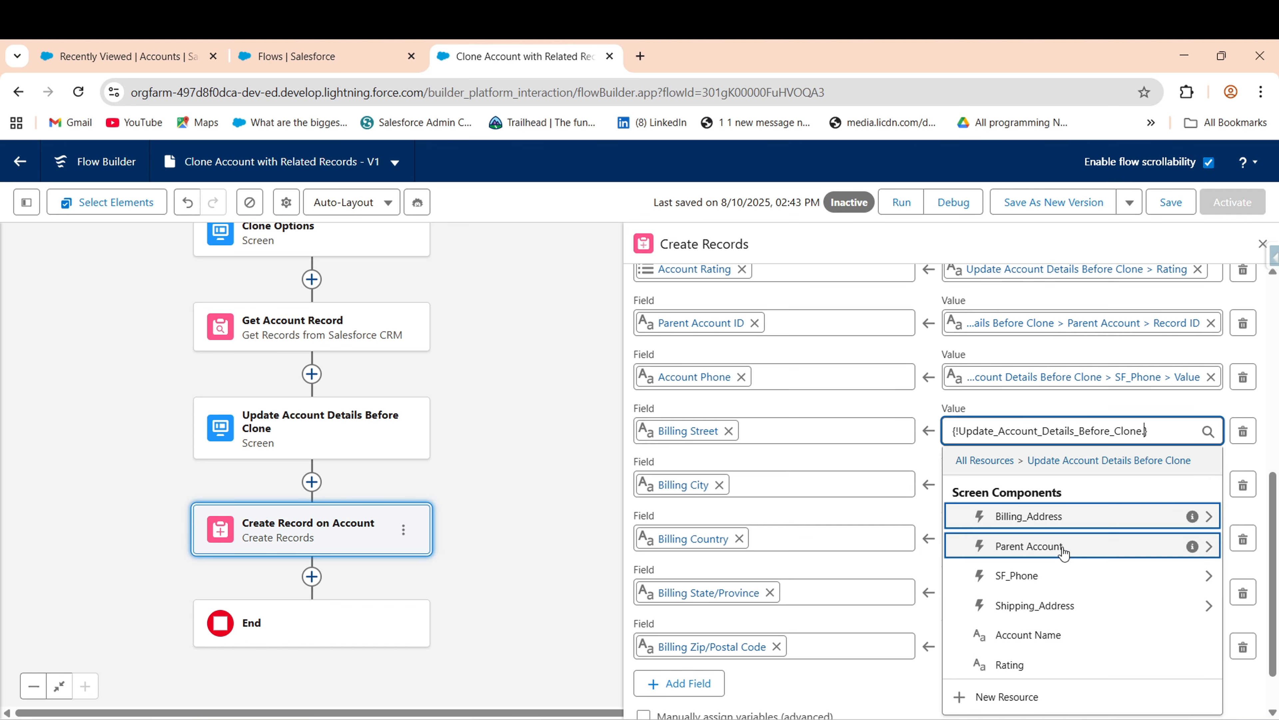
text(bi)
click(1025, 515)
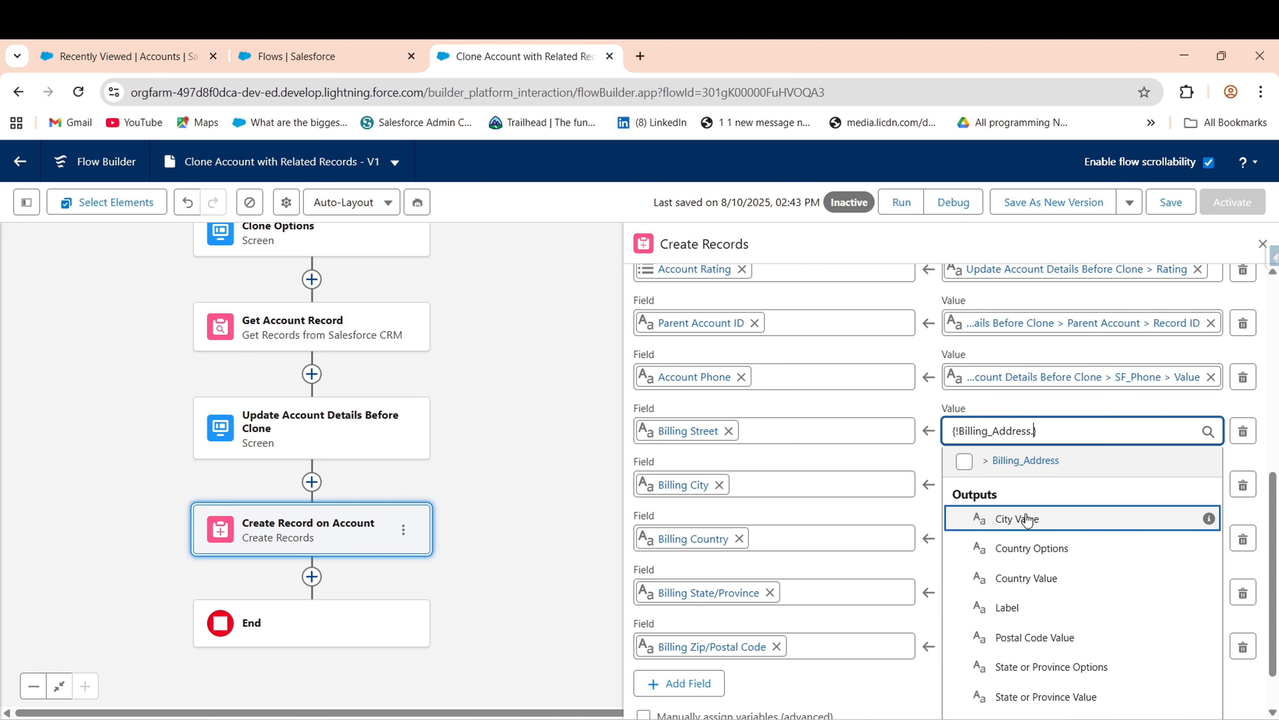
text(city)
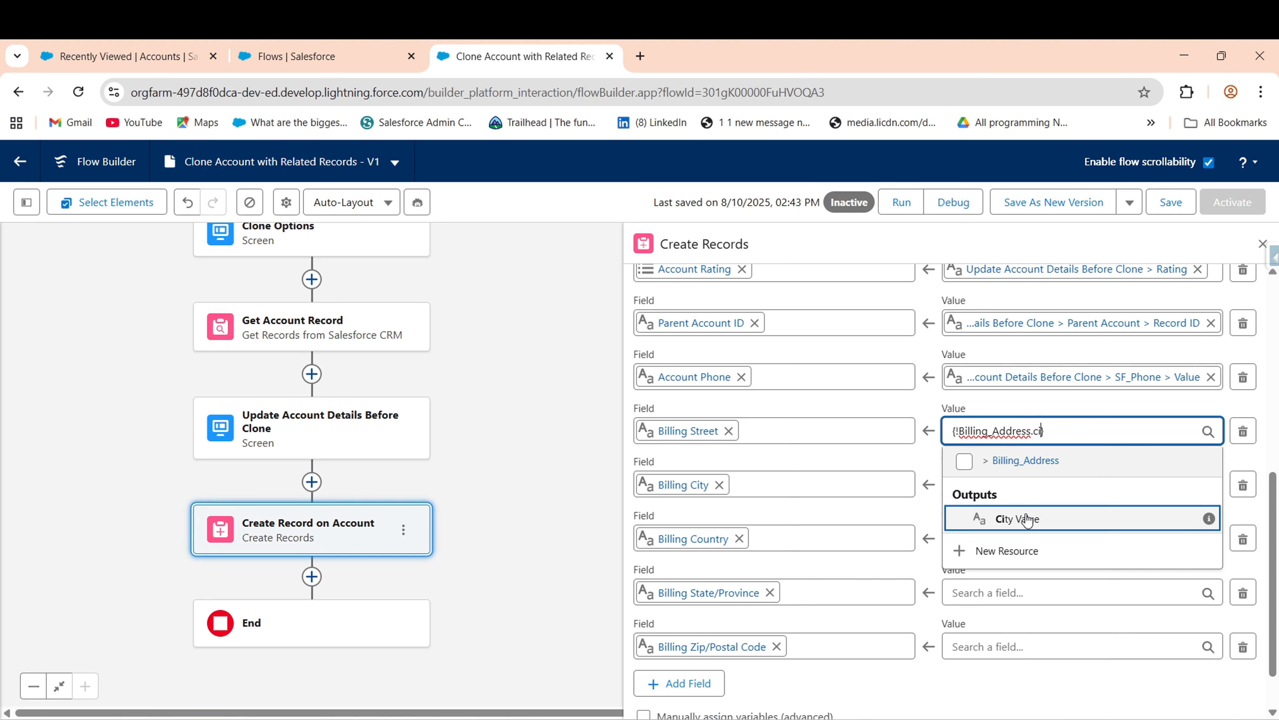
click(1025, 519)
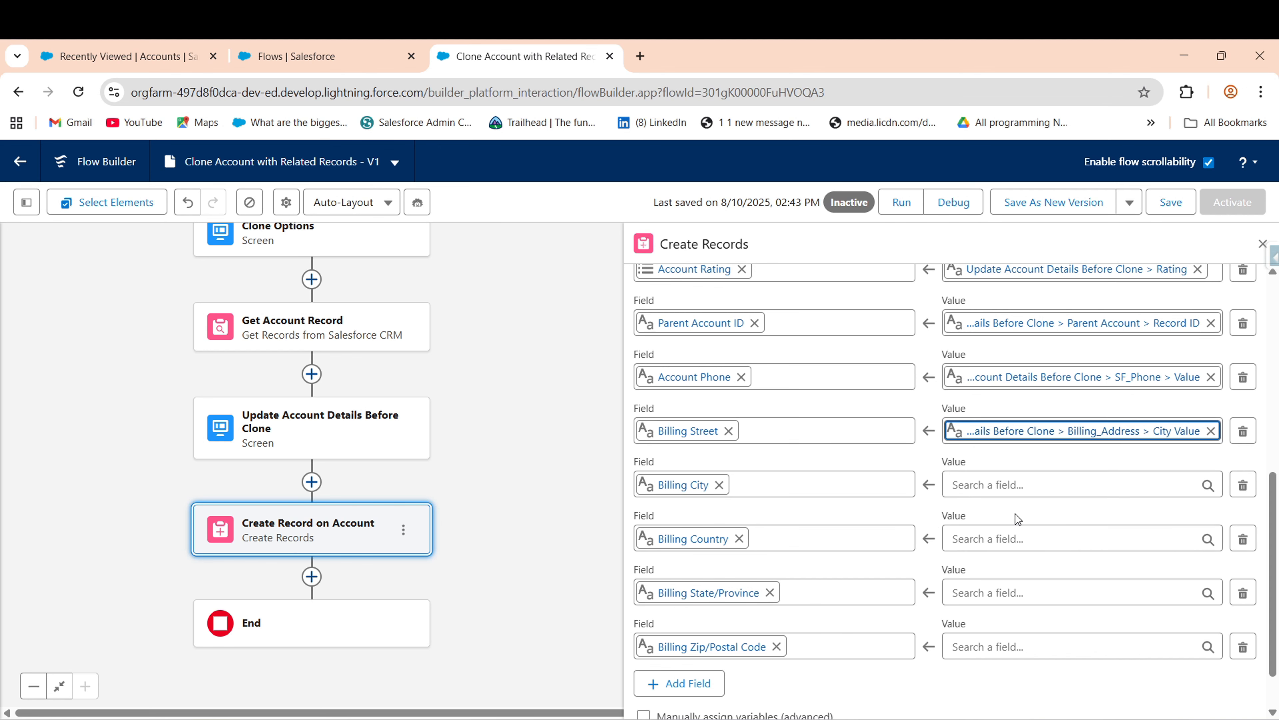
click(1009, 491)
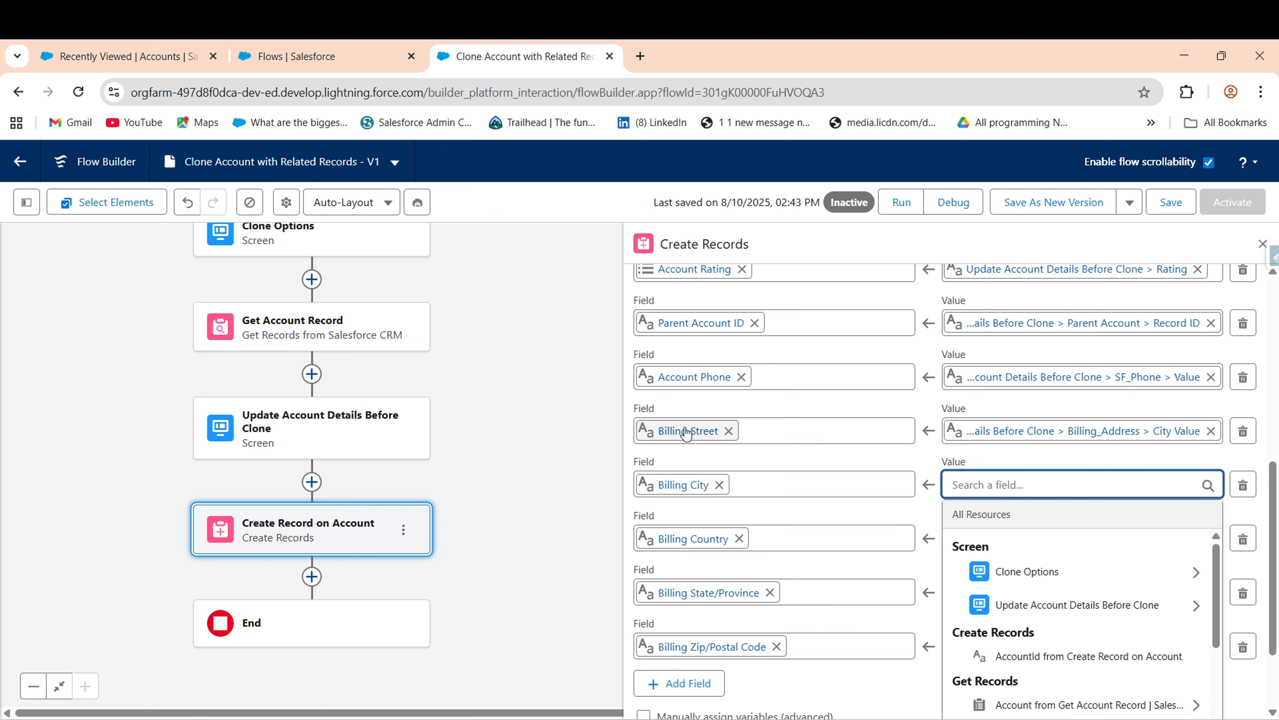
click(1050, 431)
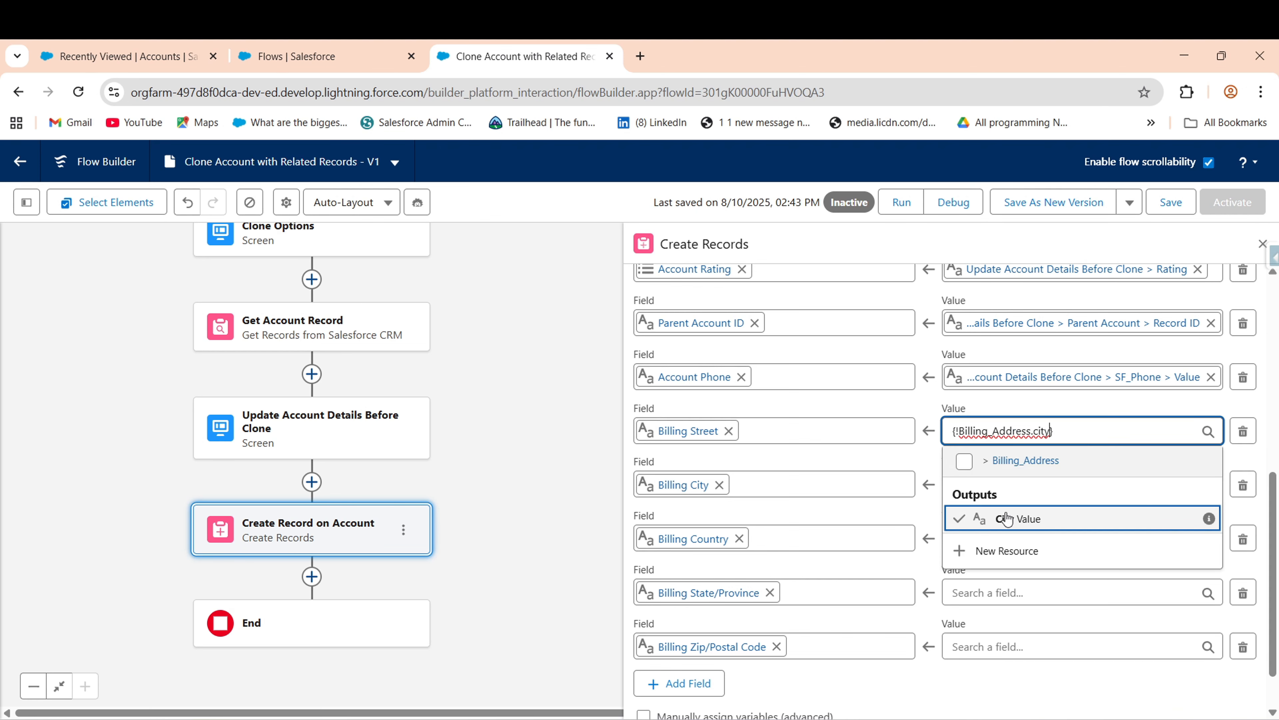
key(BackSpace)
key(BackSpace)
key(BackSpace)
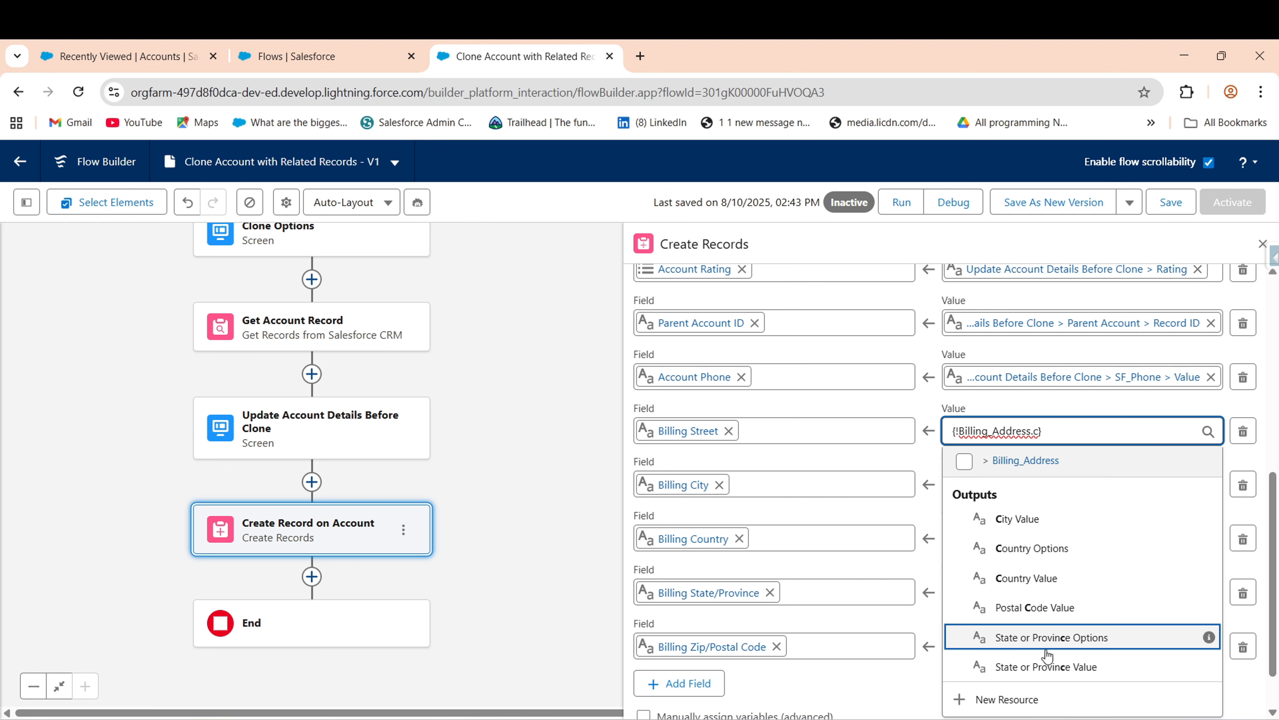
key(BackSpace)
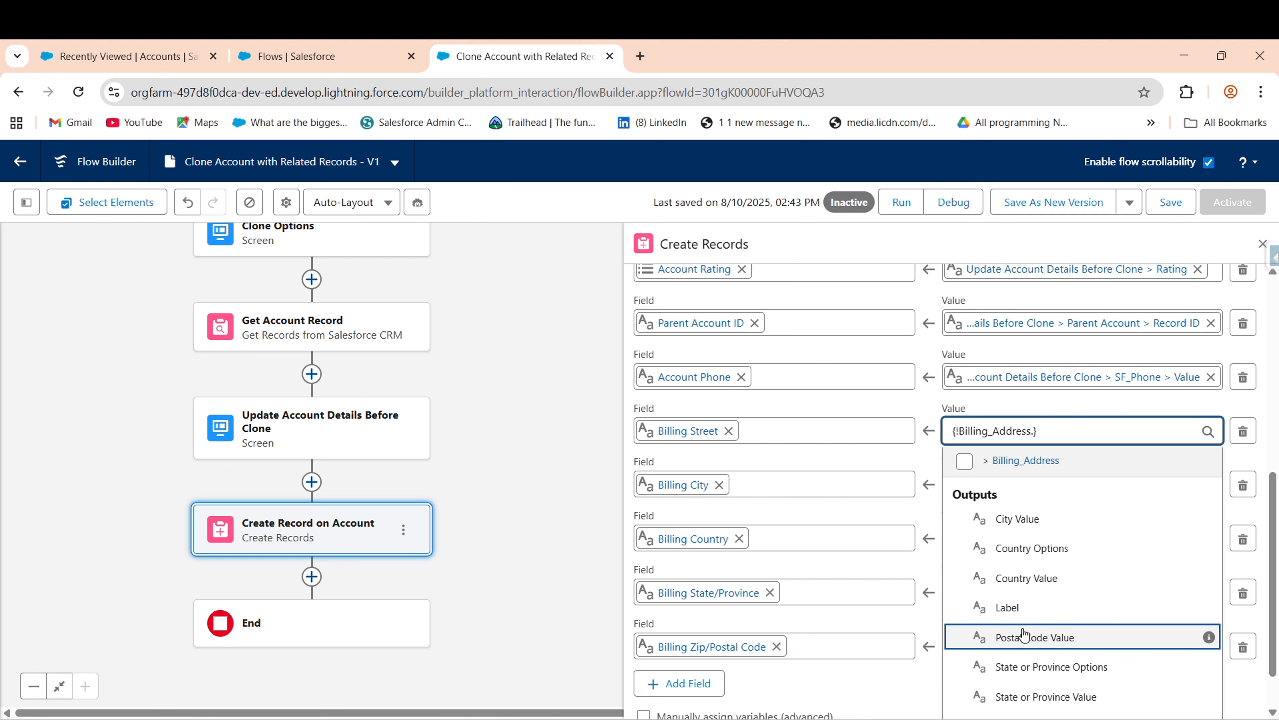
text(str)
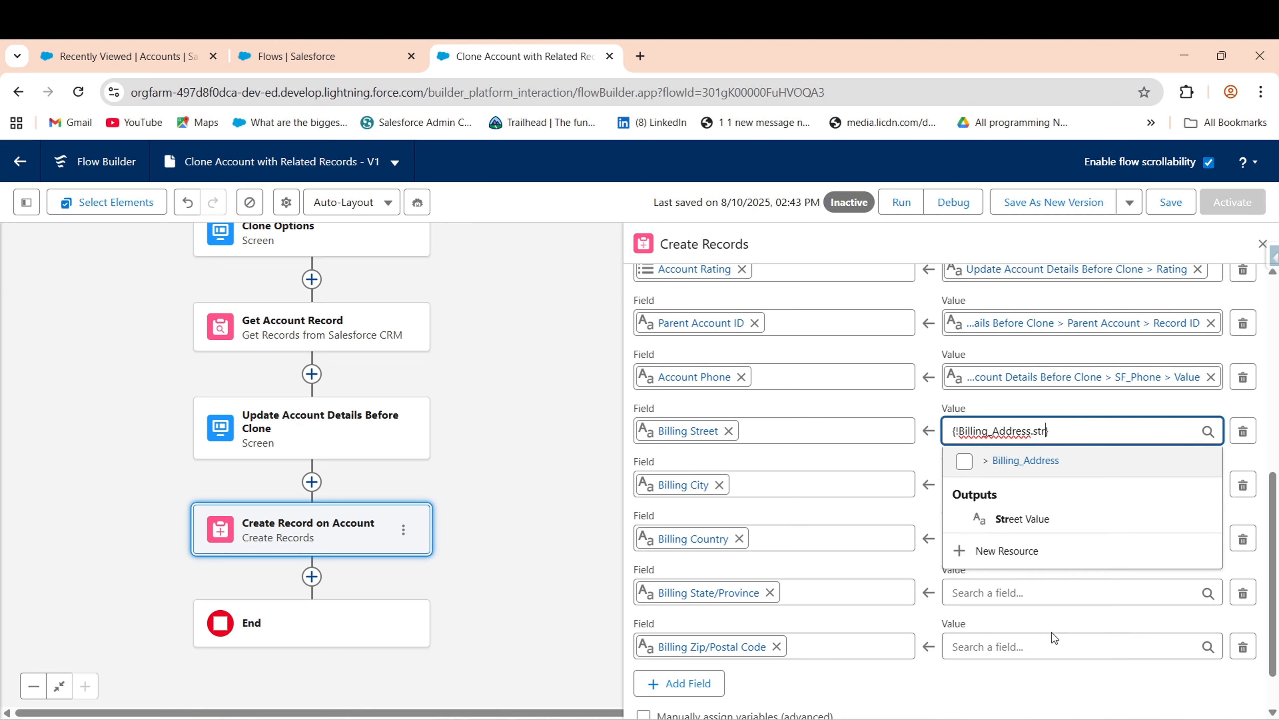
click(1011, 524)
- Map Billing City and Billing Country to Billing_Address City Value and Country Value
click(1026, 485)
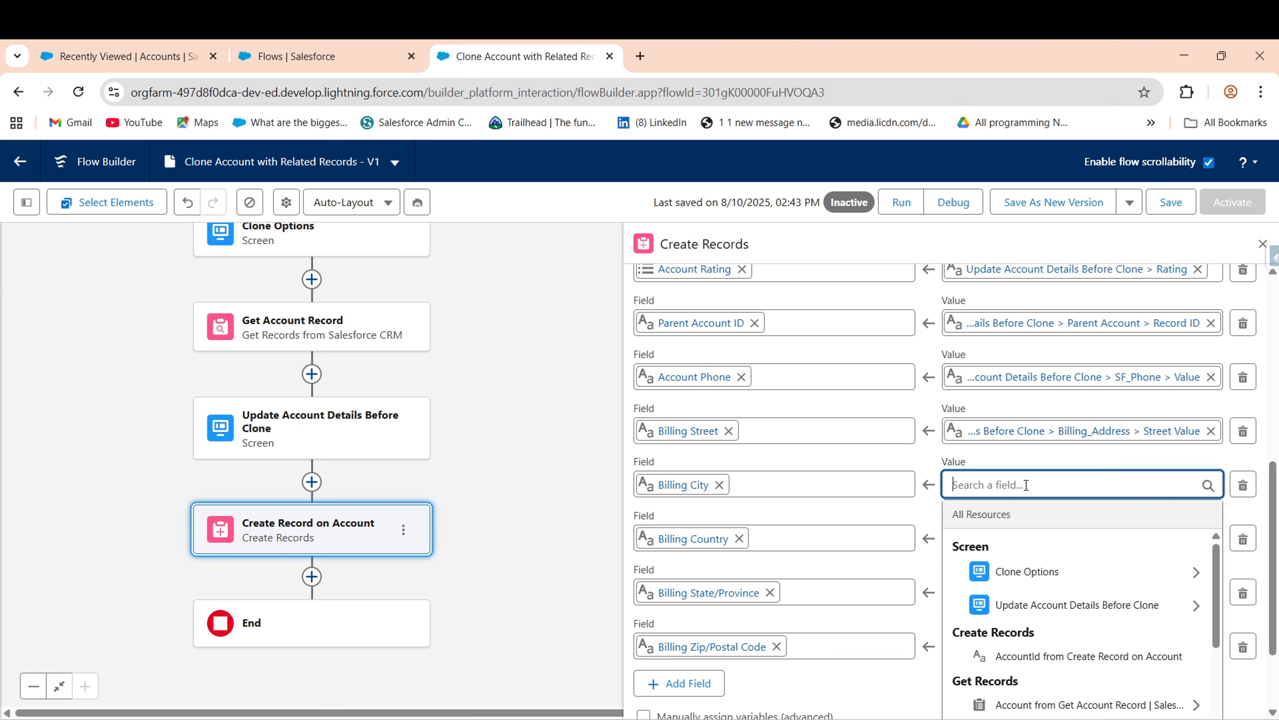
click(1016, 605)
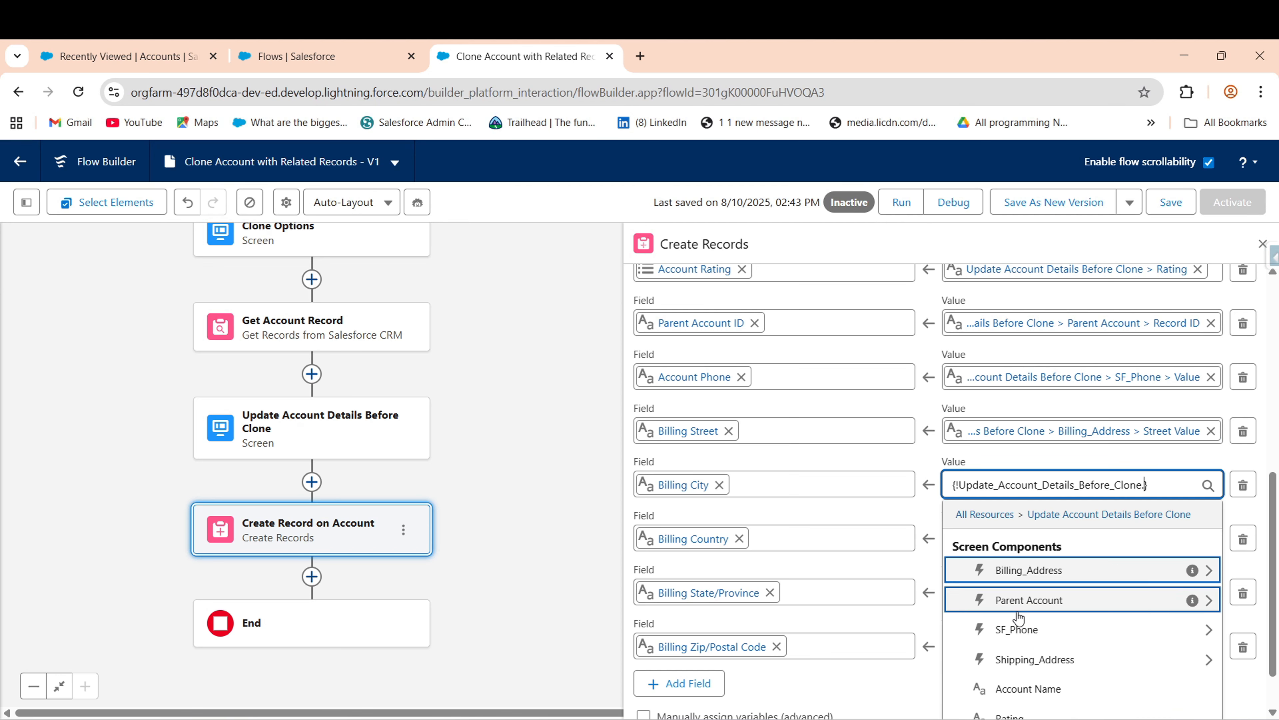
click(1023, 569)
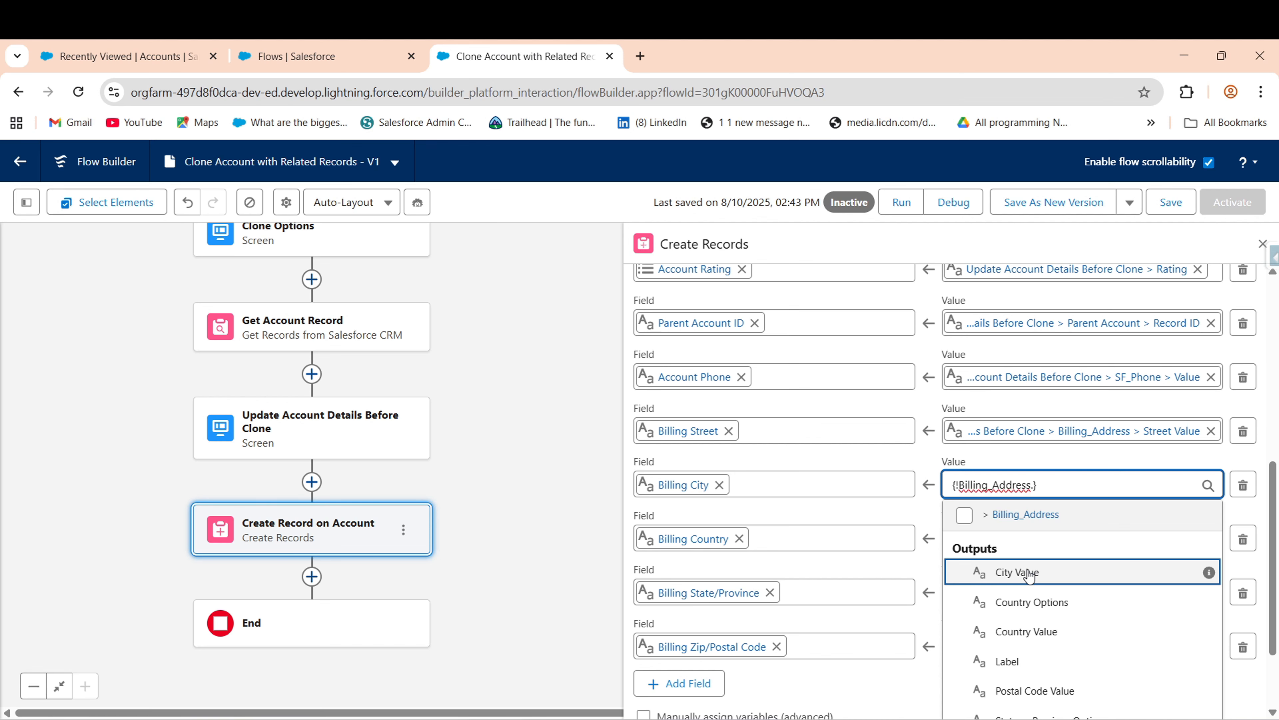
click(1027, 573)
click(1005, 538)
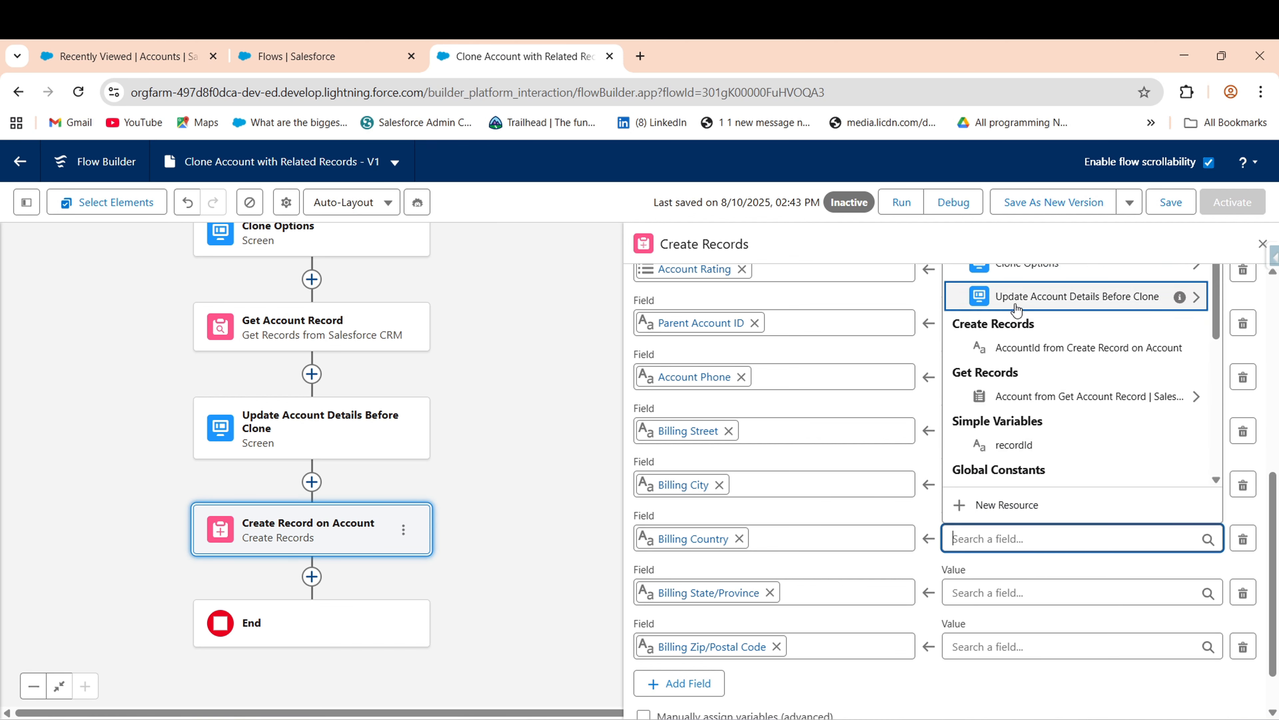
click(965, 296)
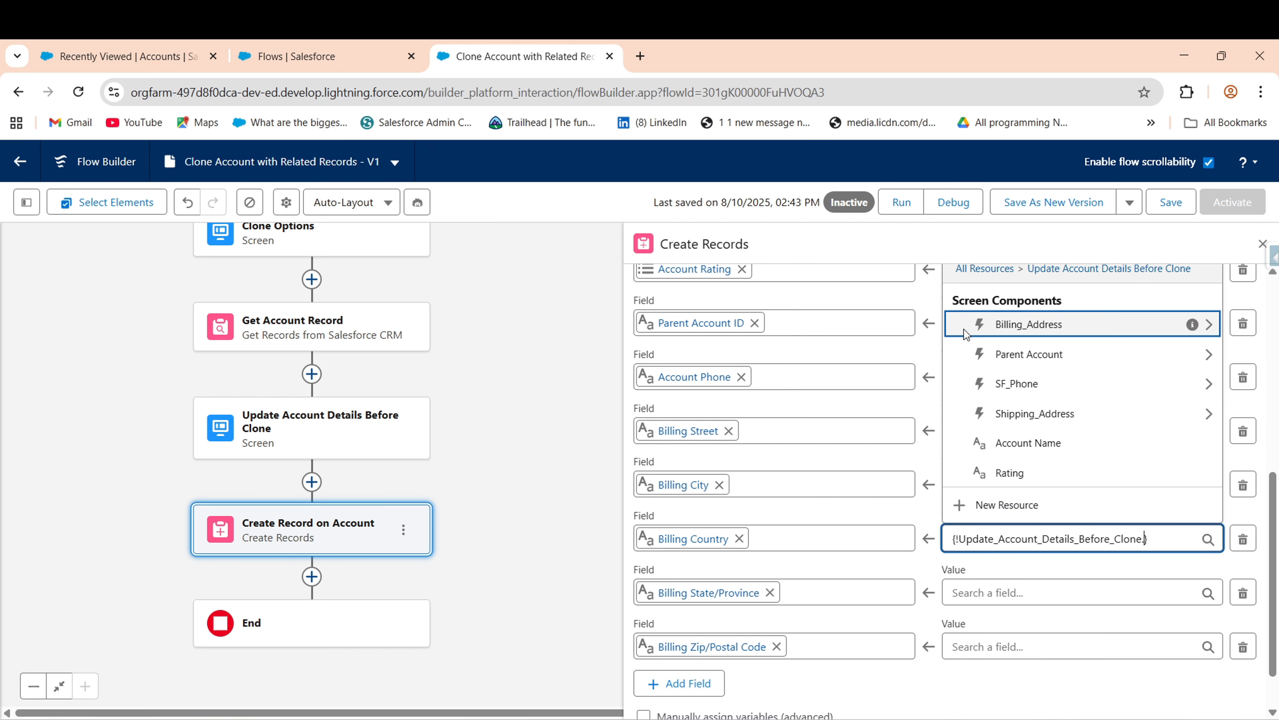
click(1026, 330)
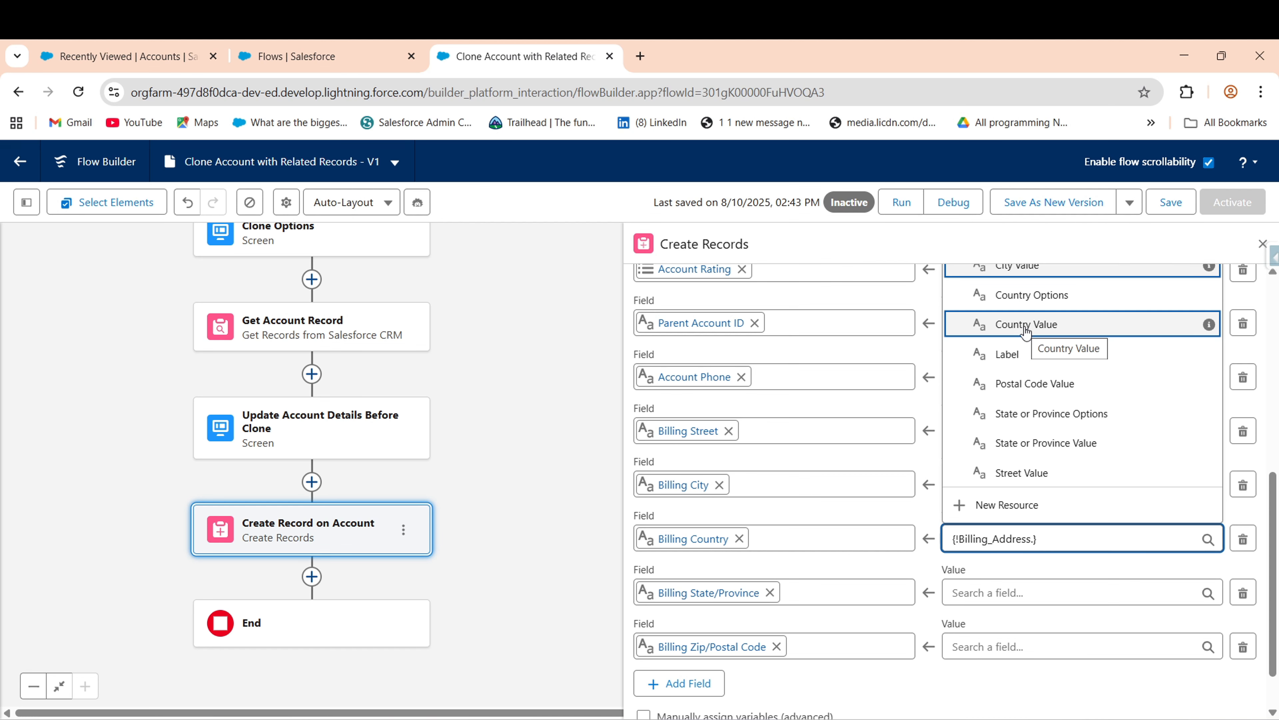
text(co)
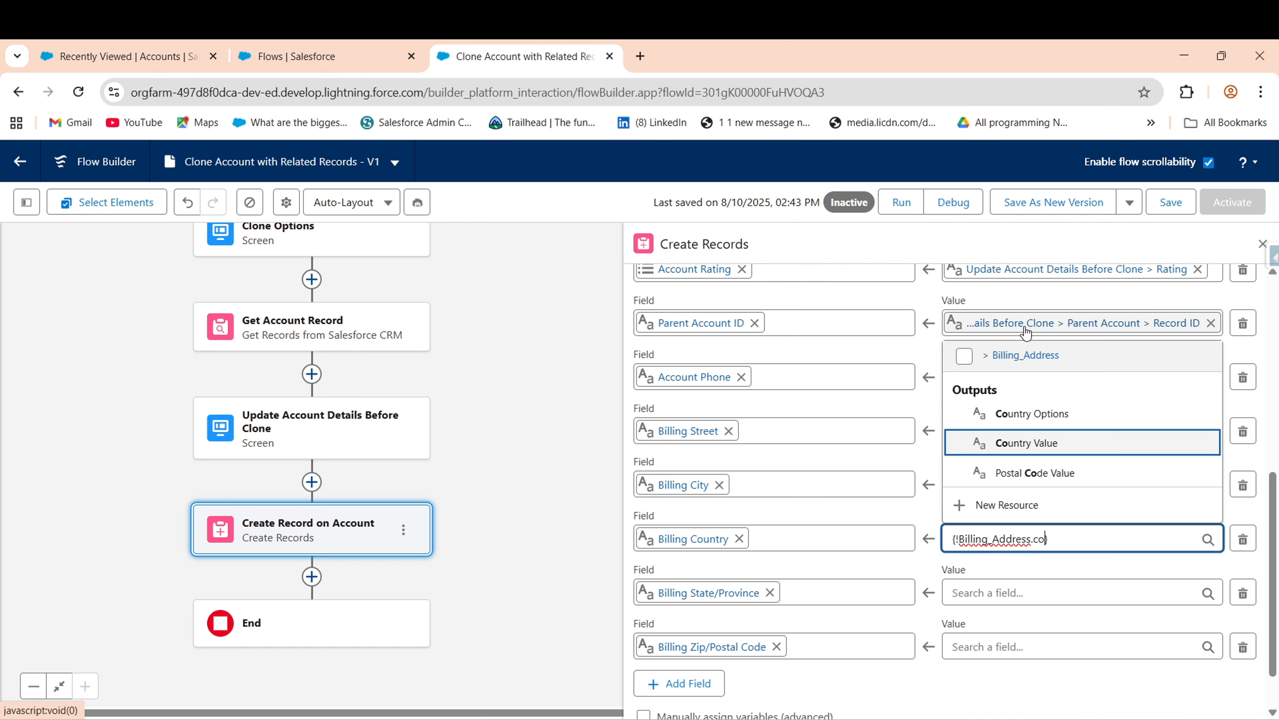
click(1024, 444)
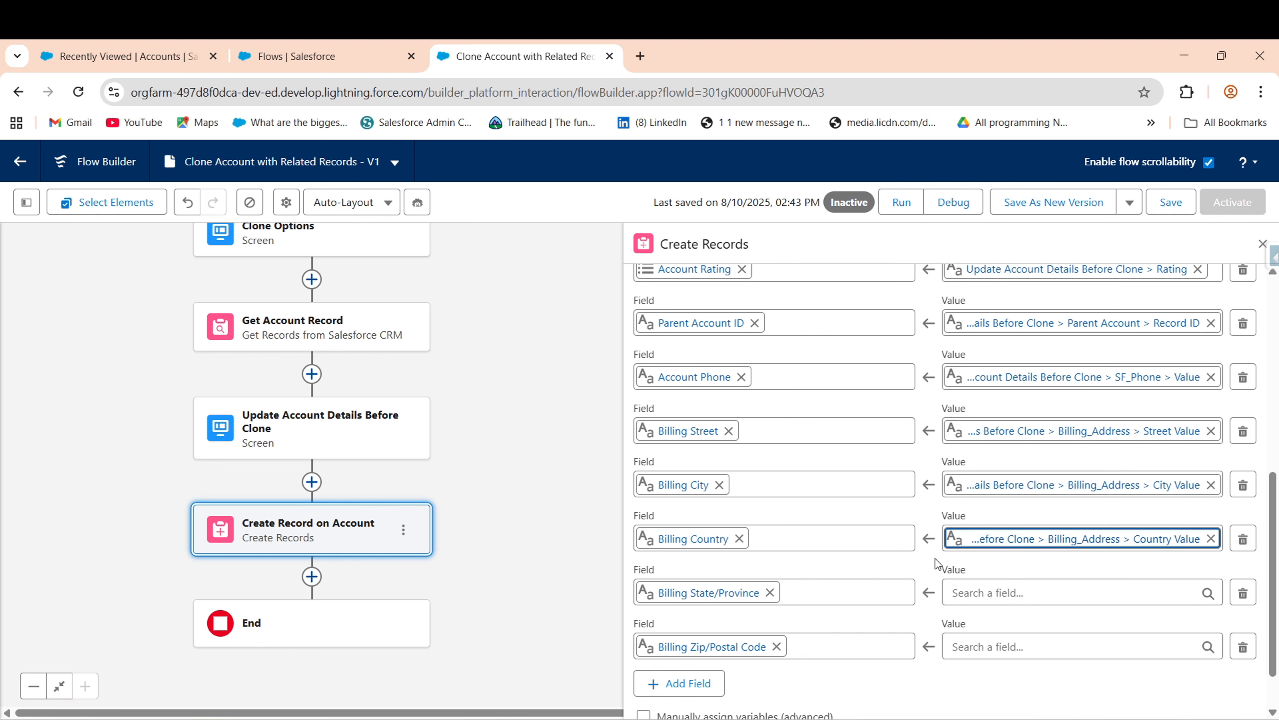
- Map Billing State/Province and Zip/Postal Code to State or Province Value and Postal Code Value
click(984, 591)
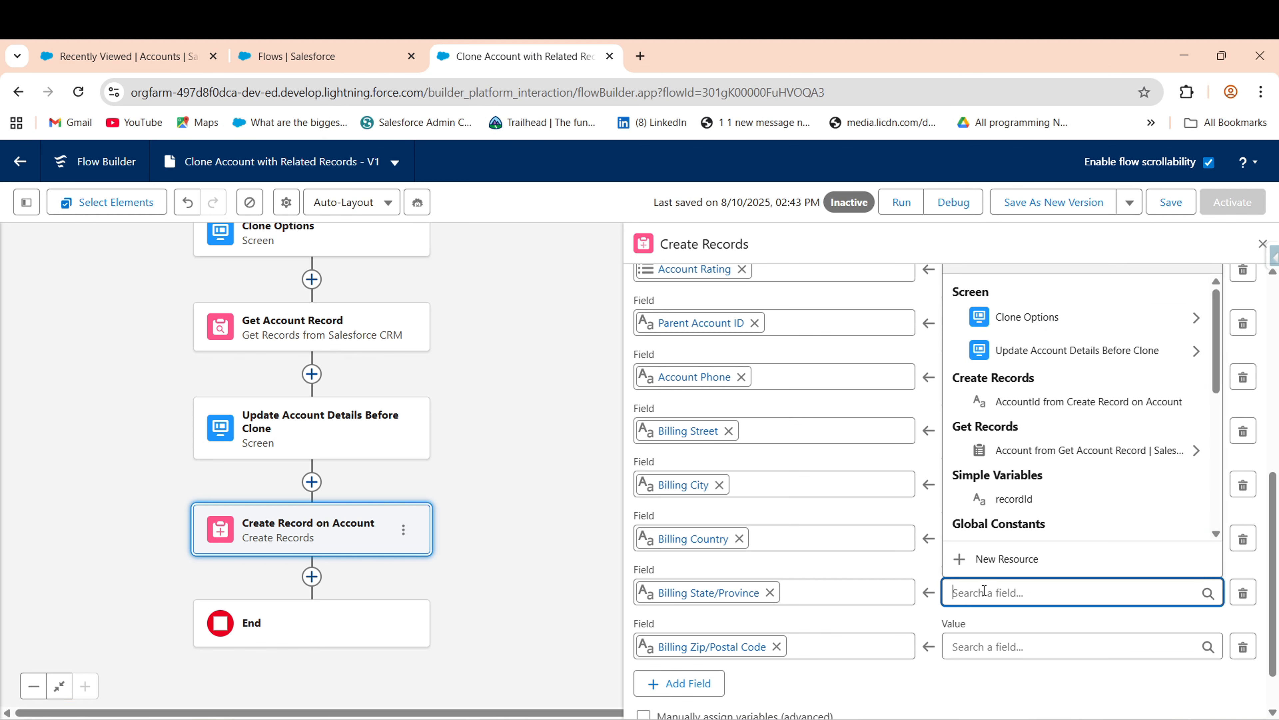
click(1060, 358)
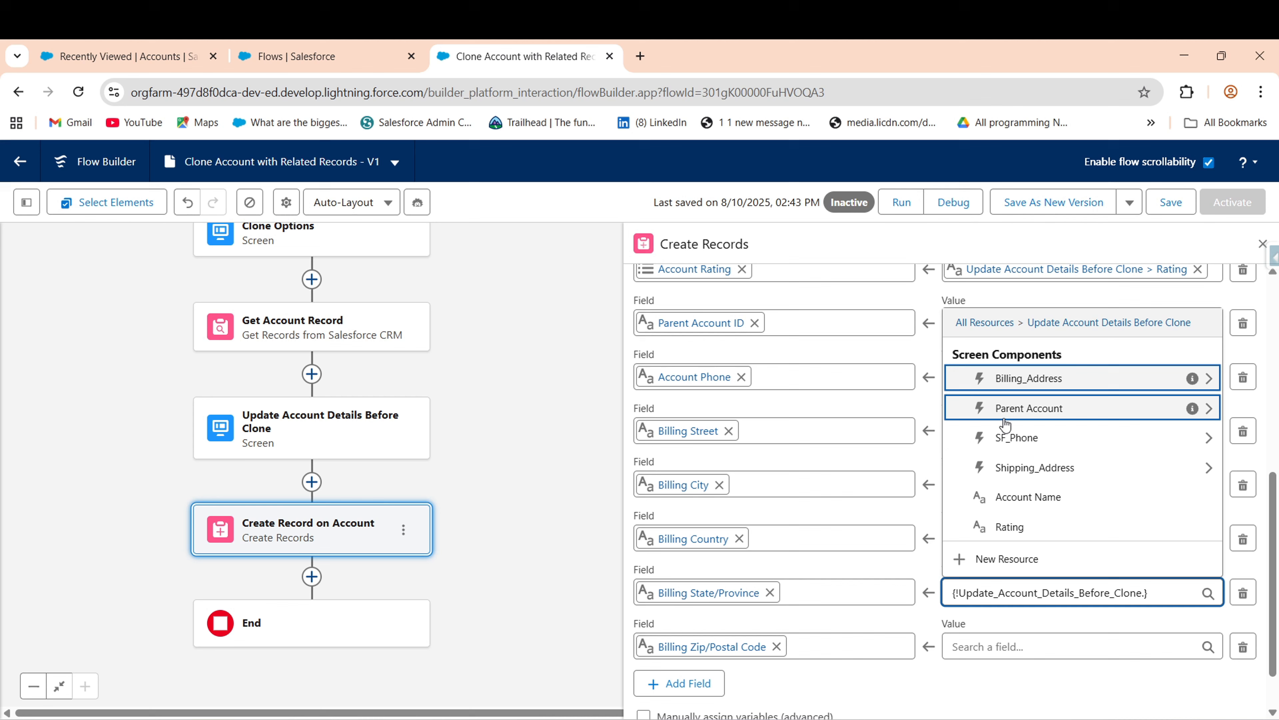
click(1026, 379)
text(st)
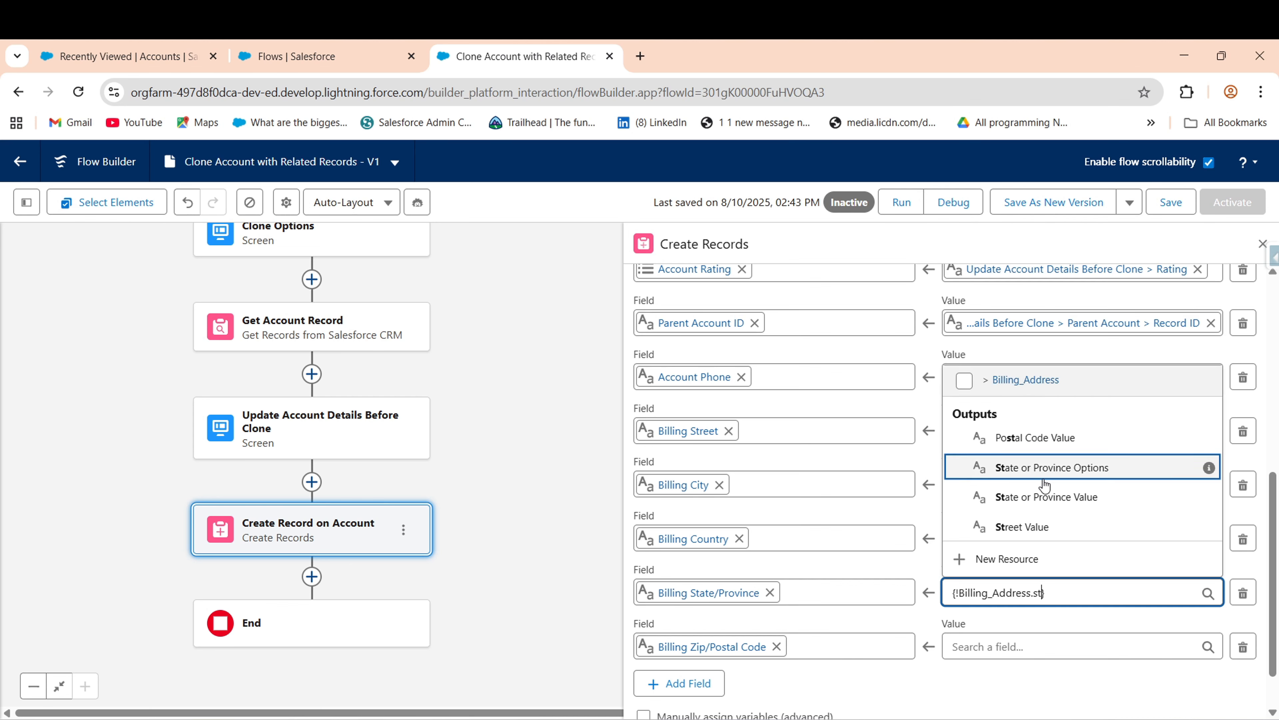
click(1041, 498)
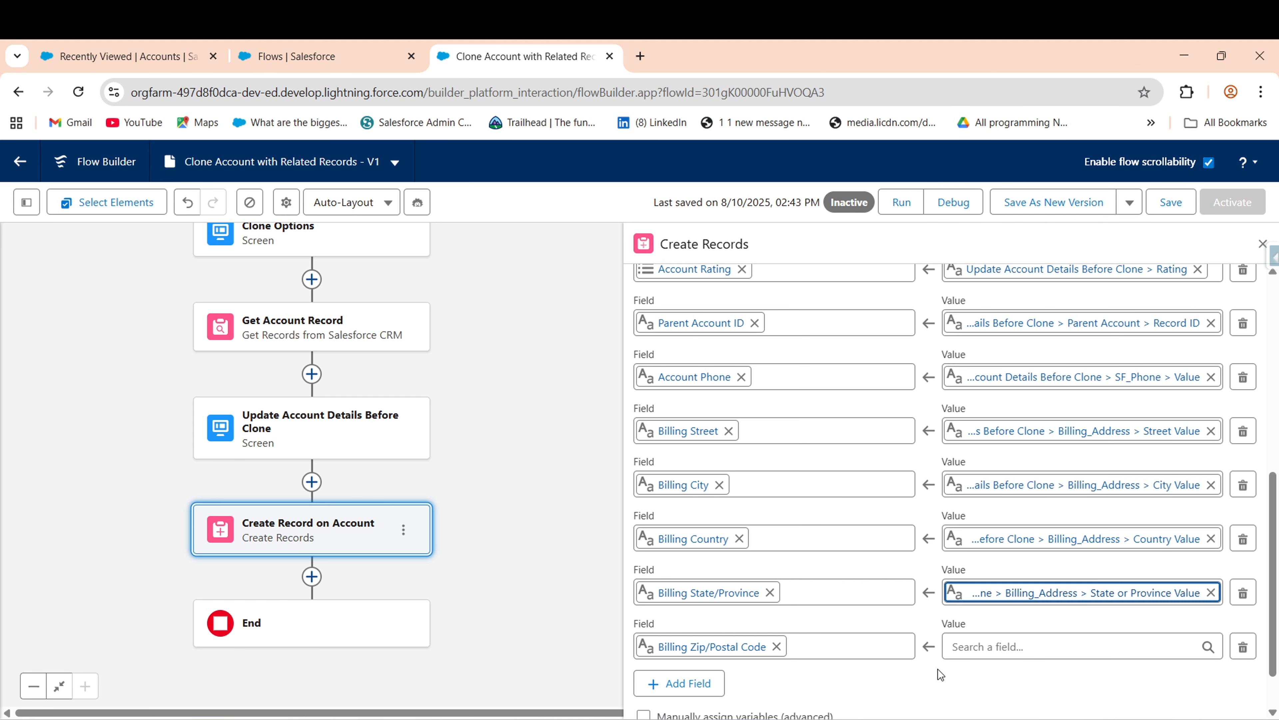
click(975, 646)
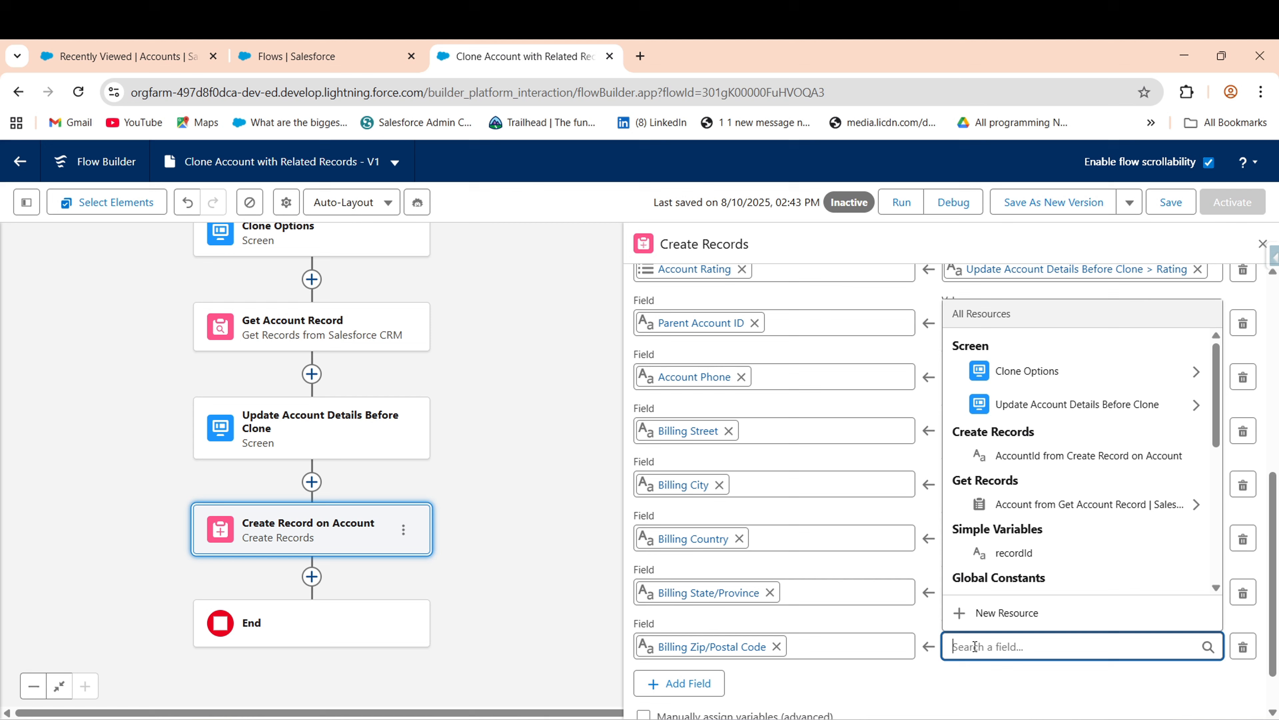
click(1073, 404)
click(1063, 434)
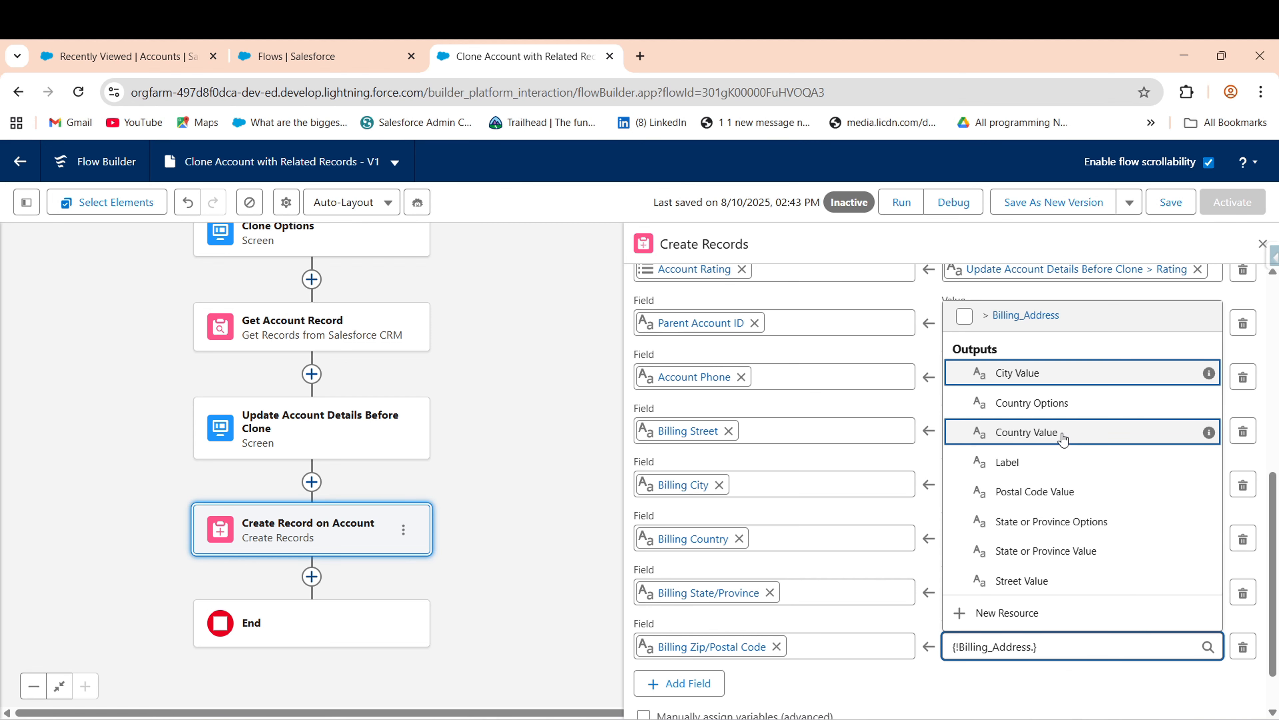
text(z)
key(BackSpace)
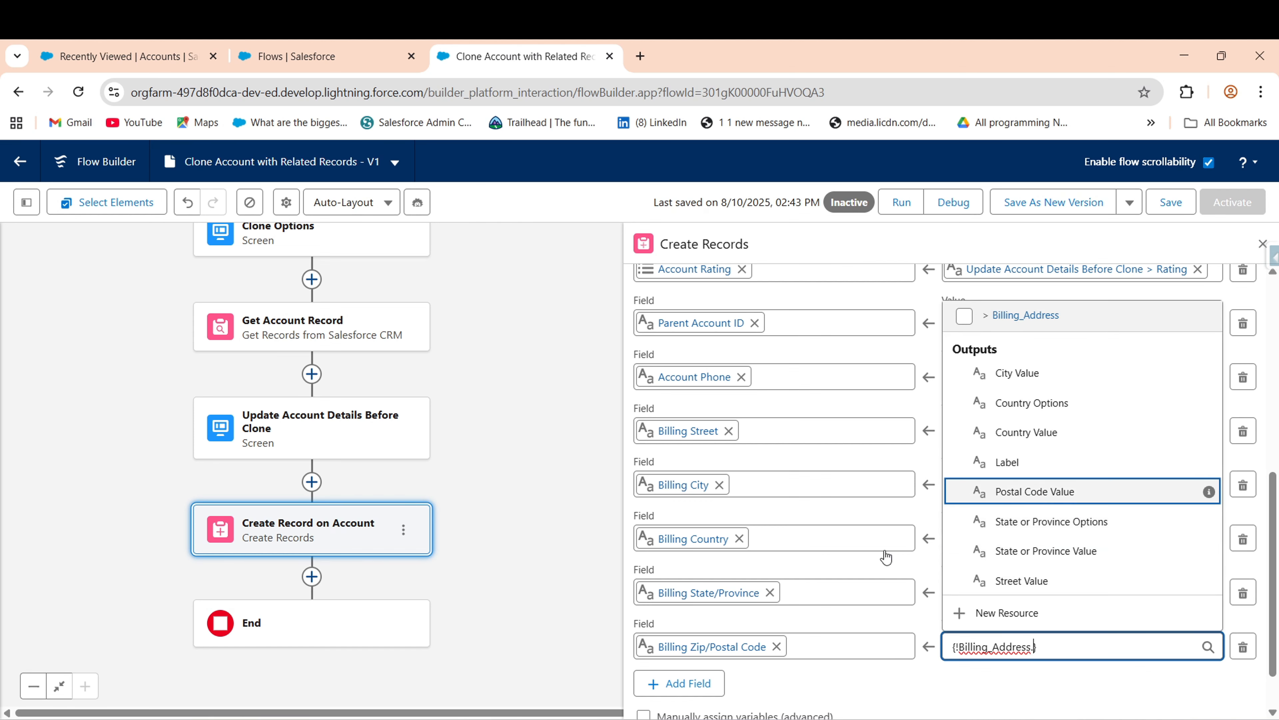
key(Return)
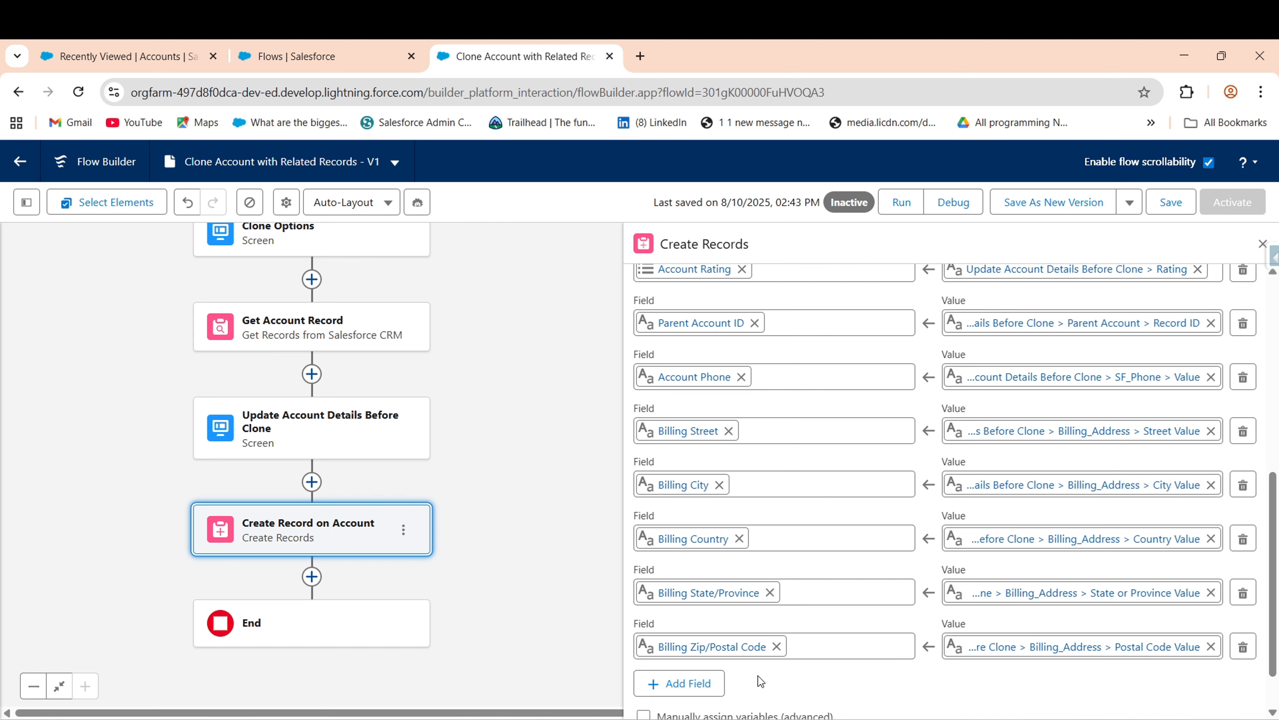
- Add four empty field rows to the Create Records element
click(660, 684)
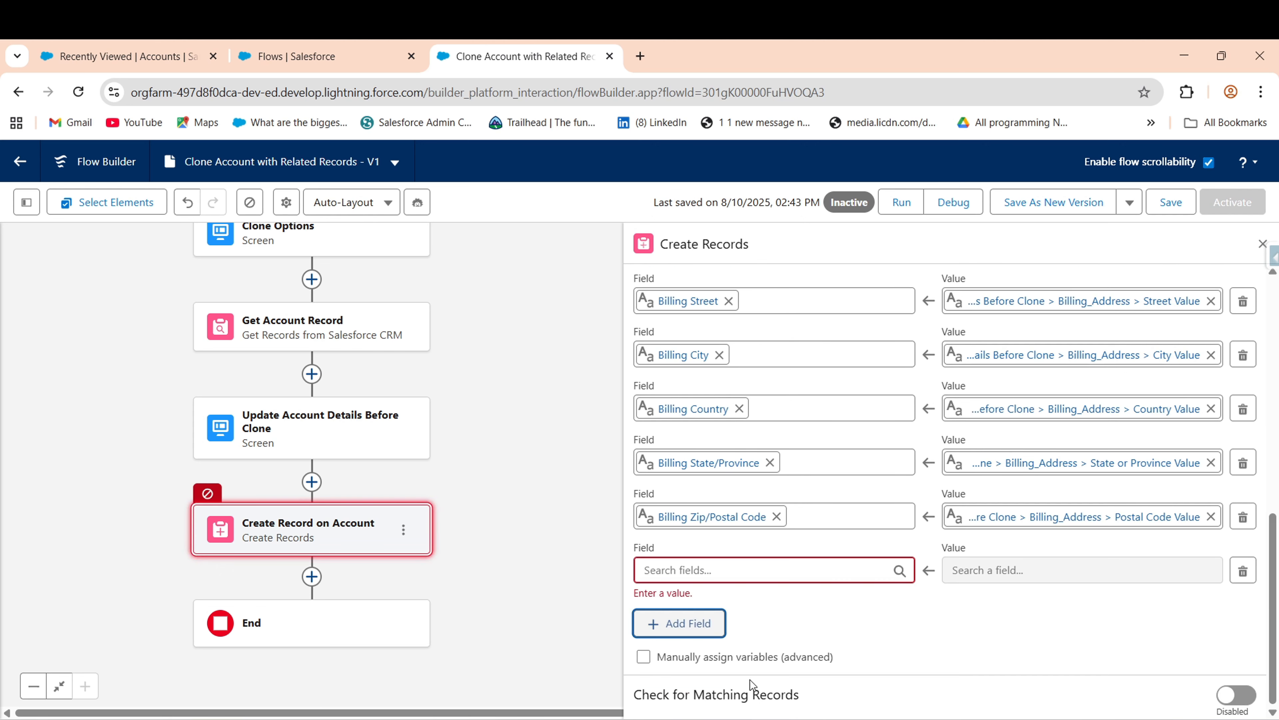
click(705, 627)
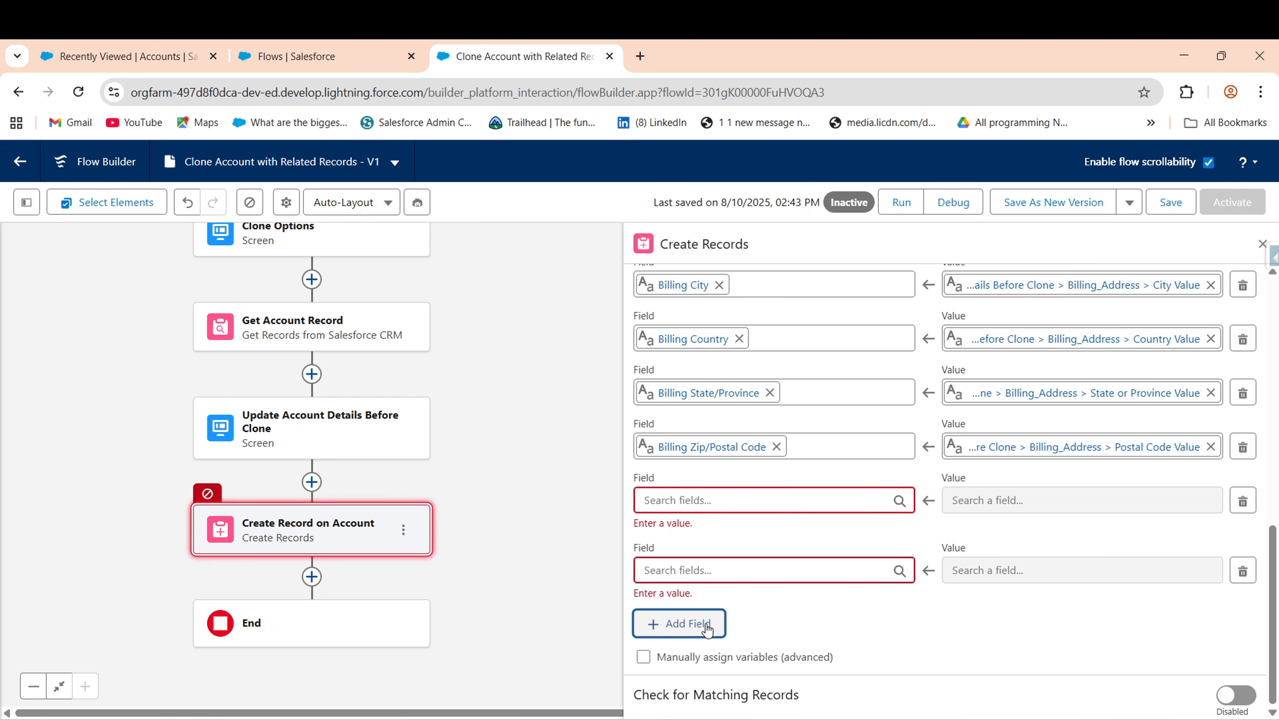
click(708, 629)
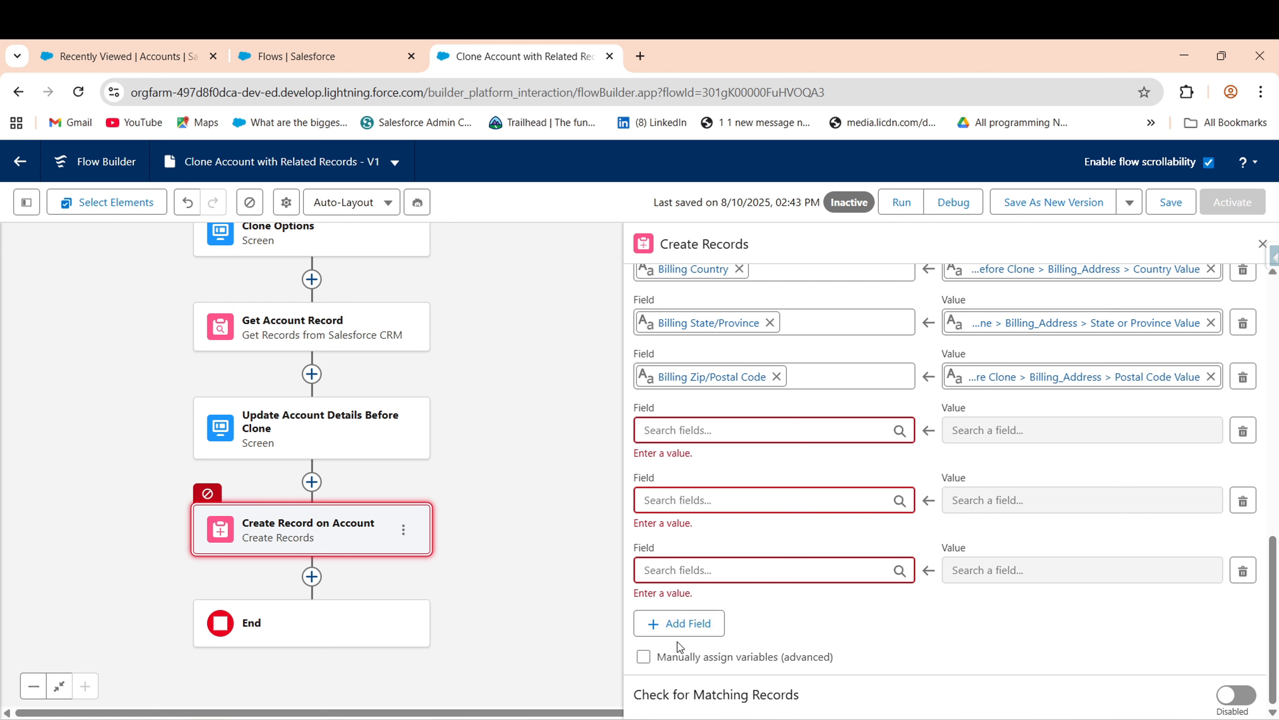
click(679, 623)
- Set the new rows to Shipping Street, City, Country and State/Province
click(683, 428)
text(s)
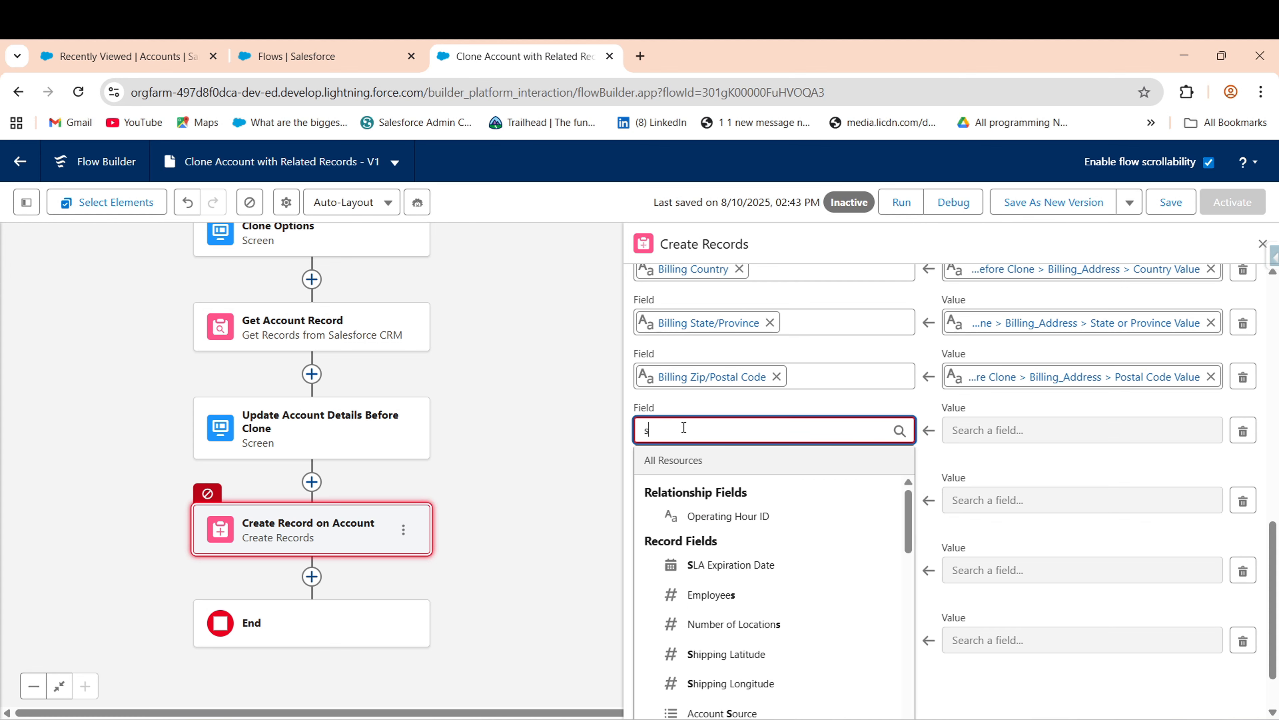
text(hipp)
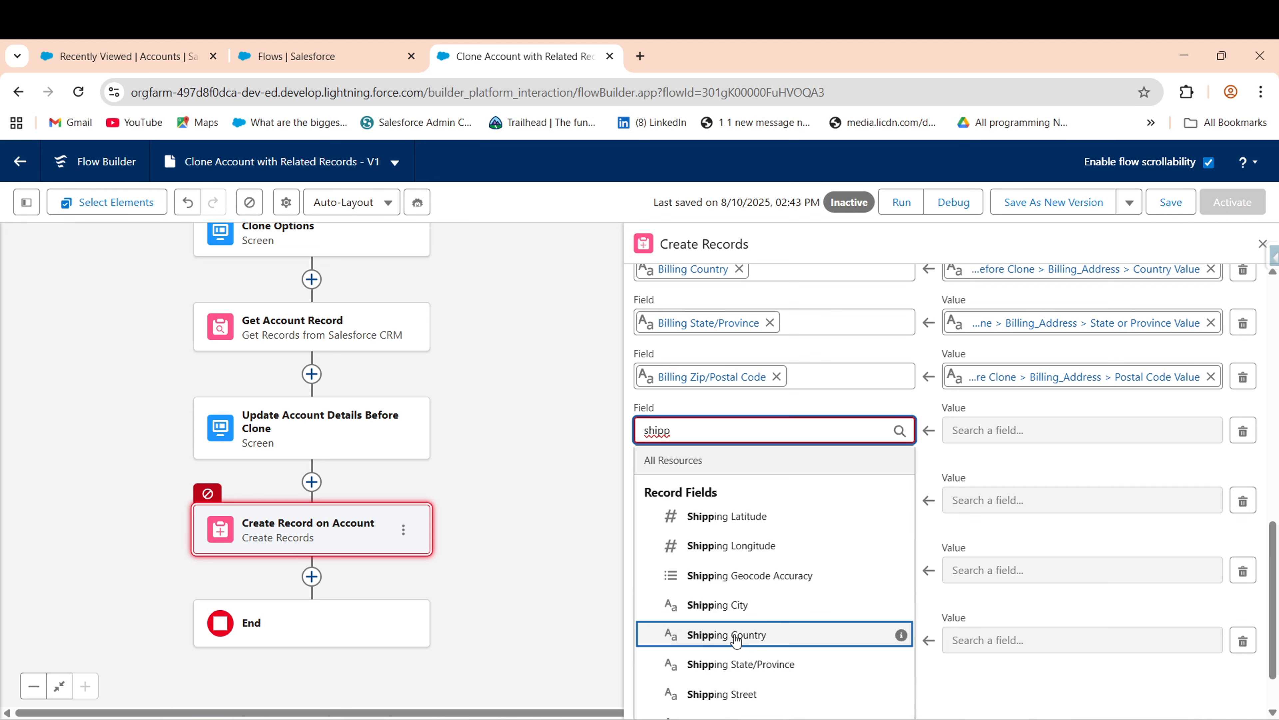
click(726, 695)
click(741, 485)
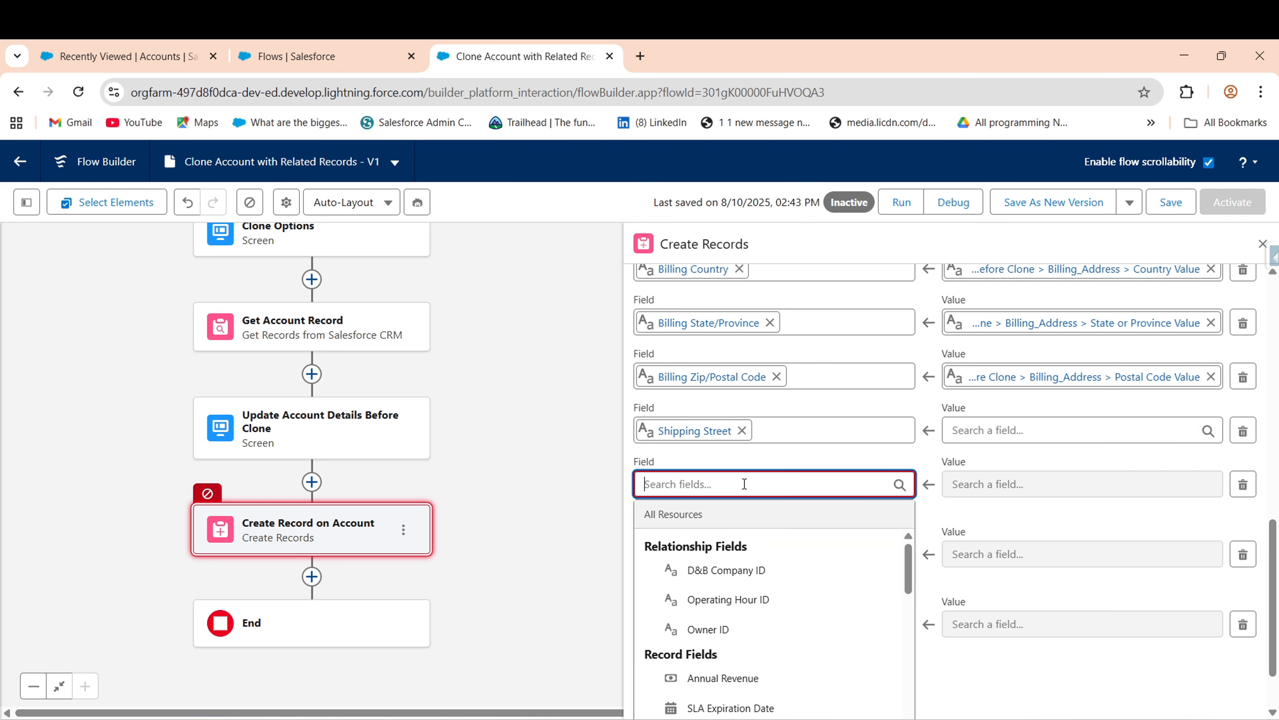
text(shi)
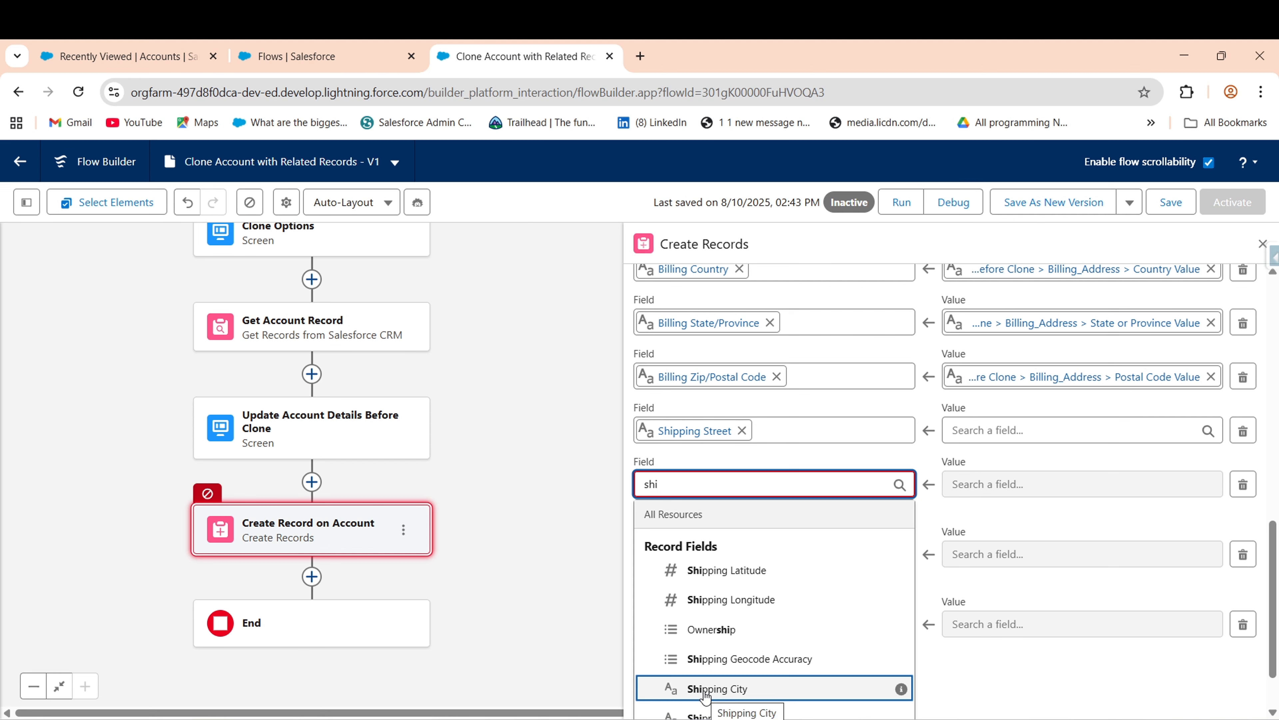
click(704, 695)
click(688, 543)
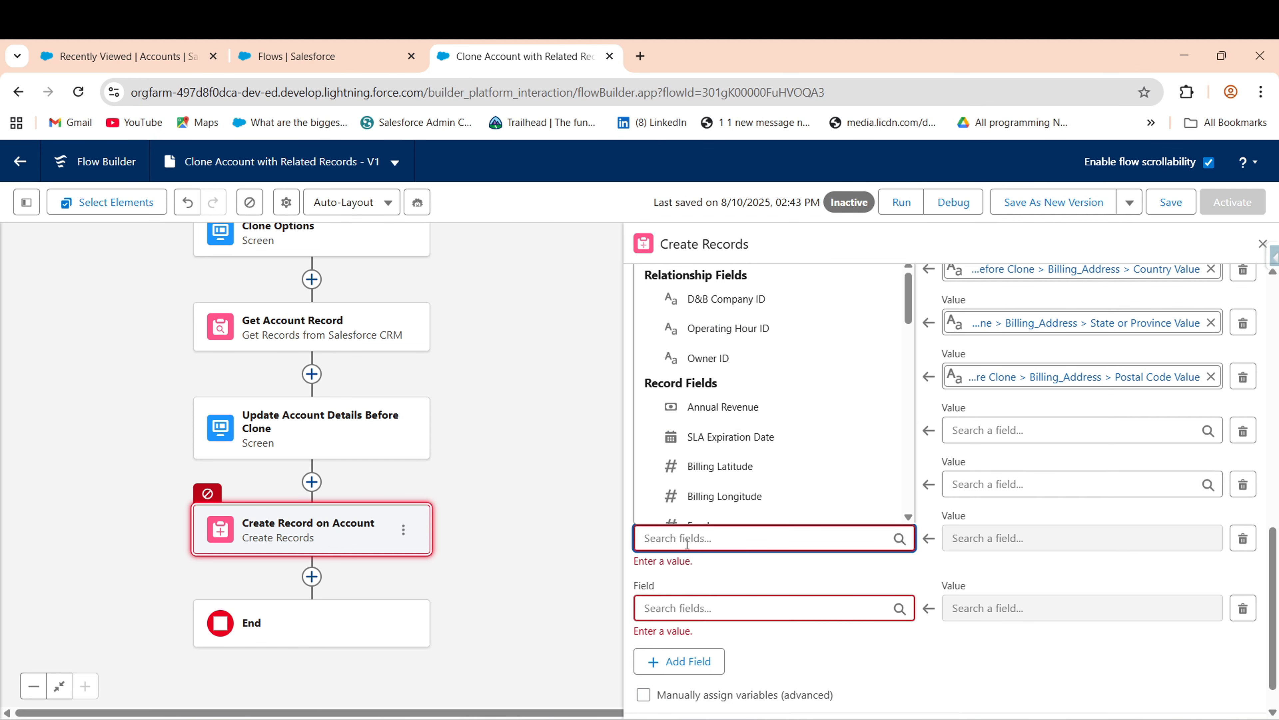
text(shi)
click(727, 450)
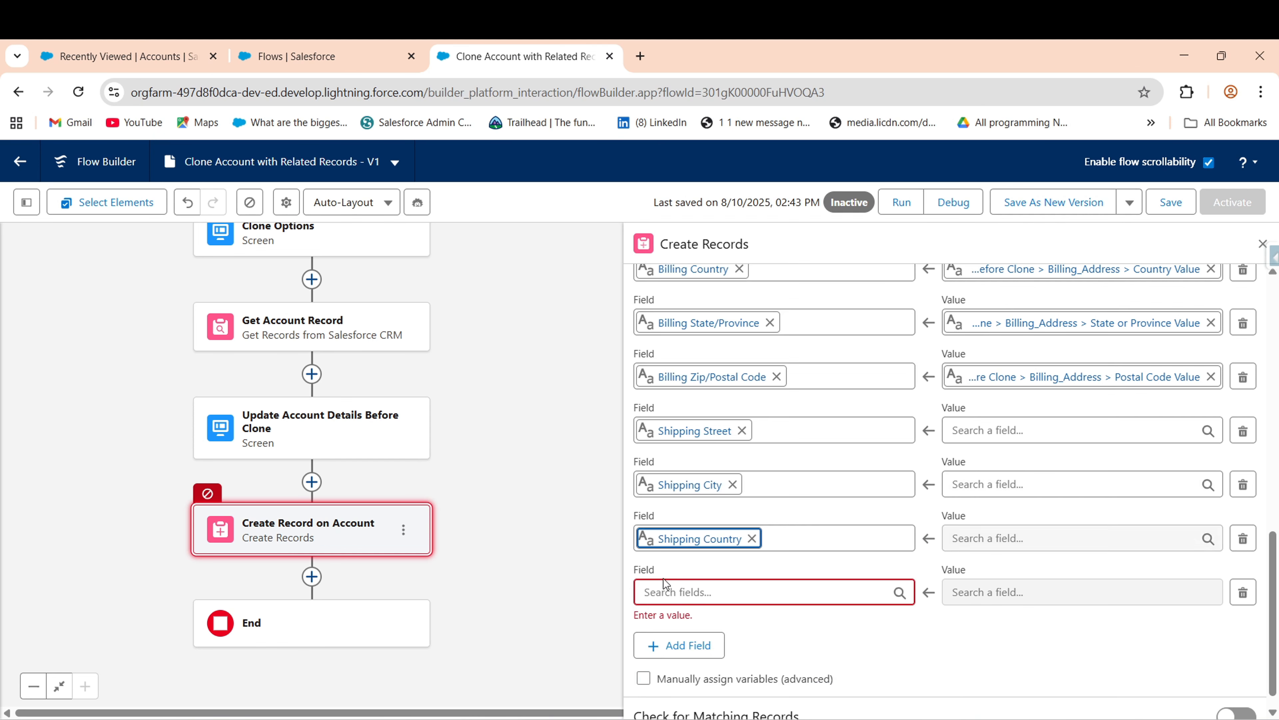
click(675, 593)
text(shi)
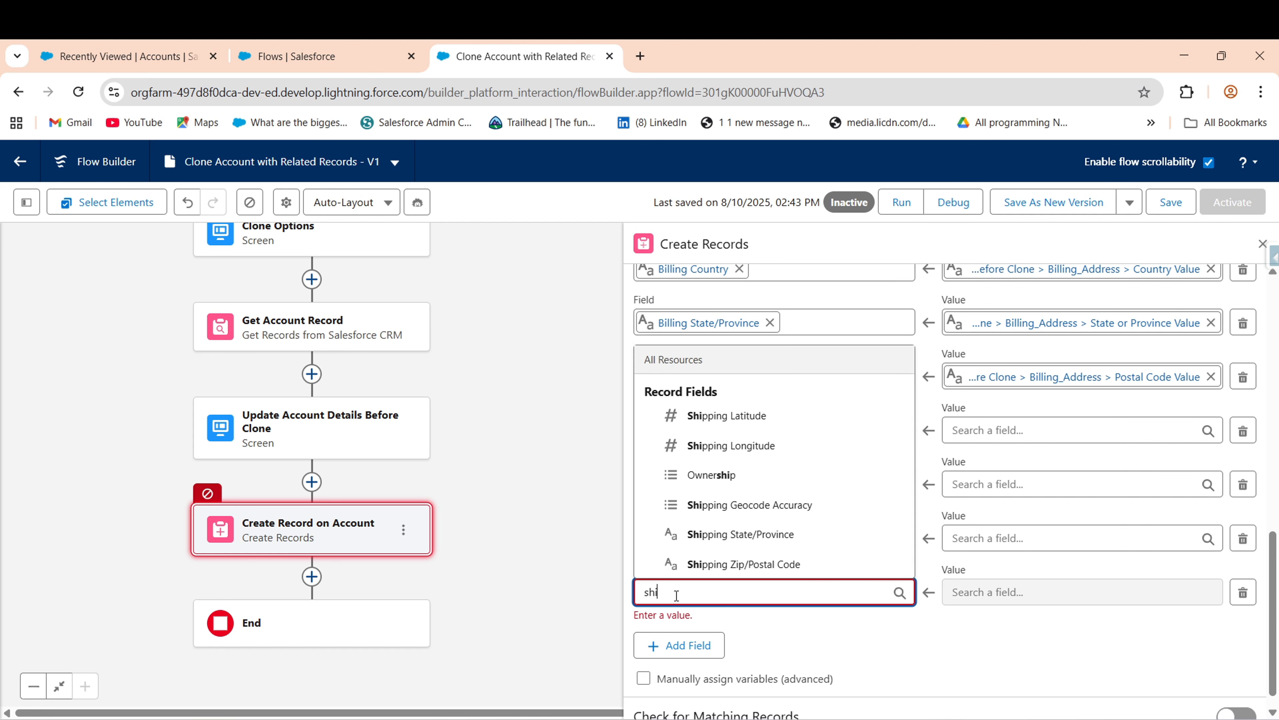
click(736, 534)
- Add one more row set to Shipping Zip/Postal Code
click(713, 629)
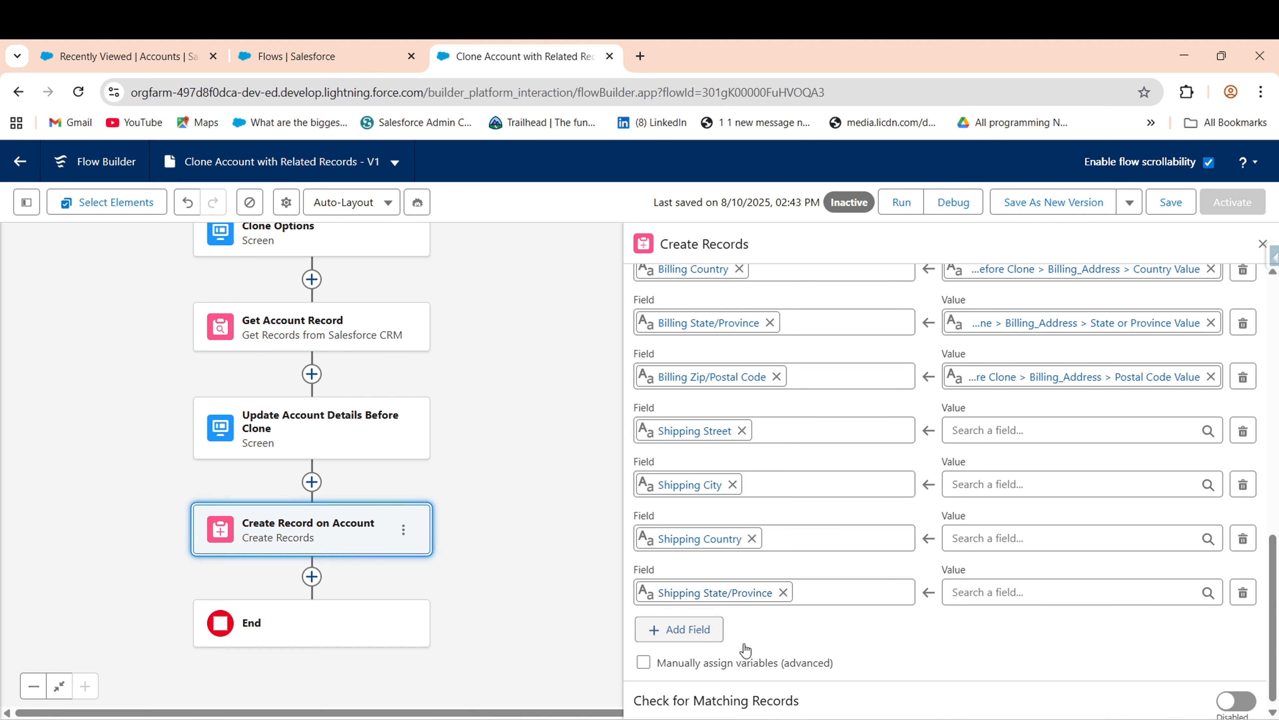
click(757, 645)
text(shi)
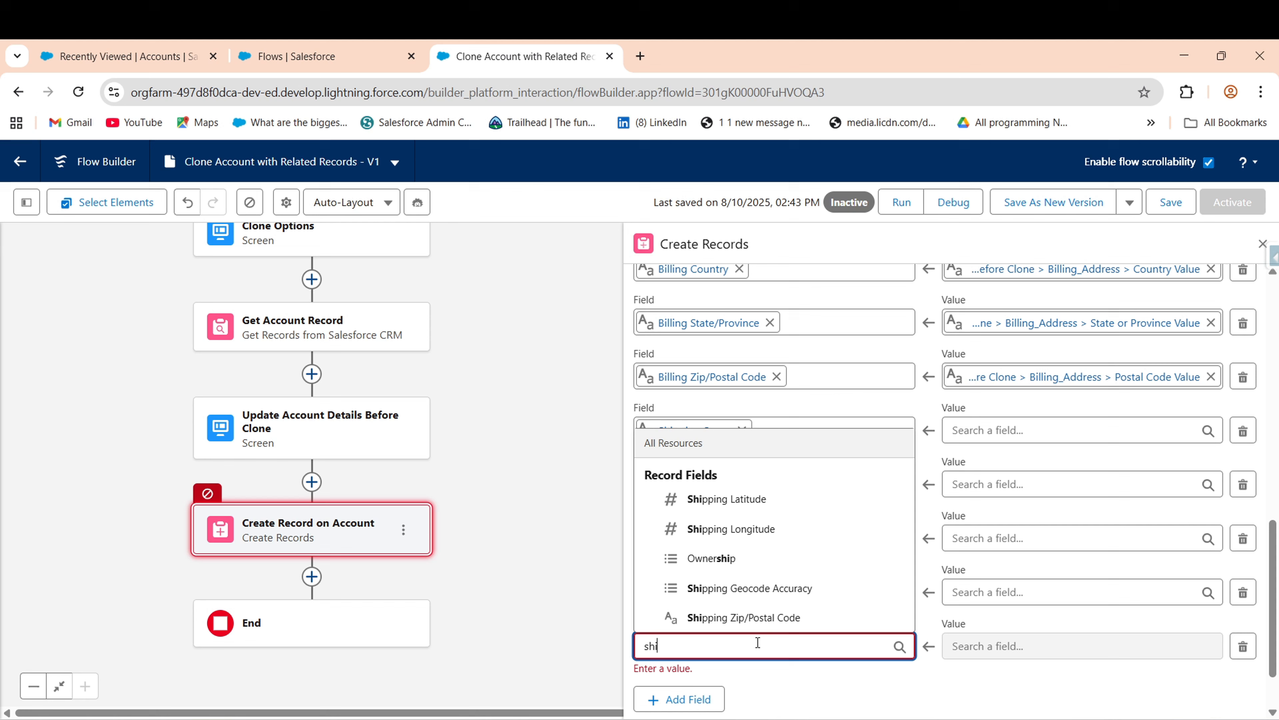
click(787, 621)
- Set Shipping Street's value to Shipping_Address Street Value
click(1038, 431)
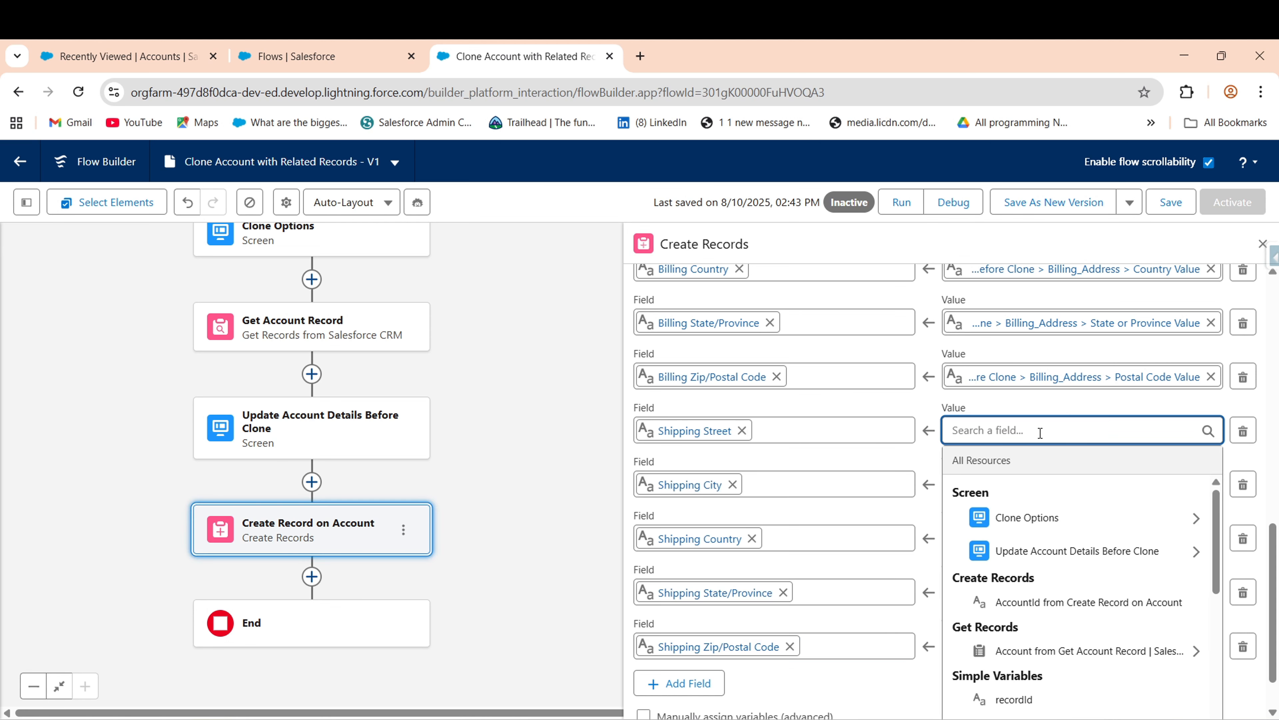
click(1062, 551)
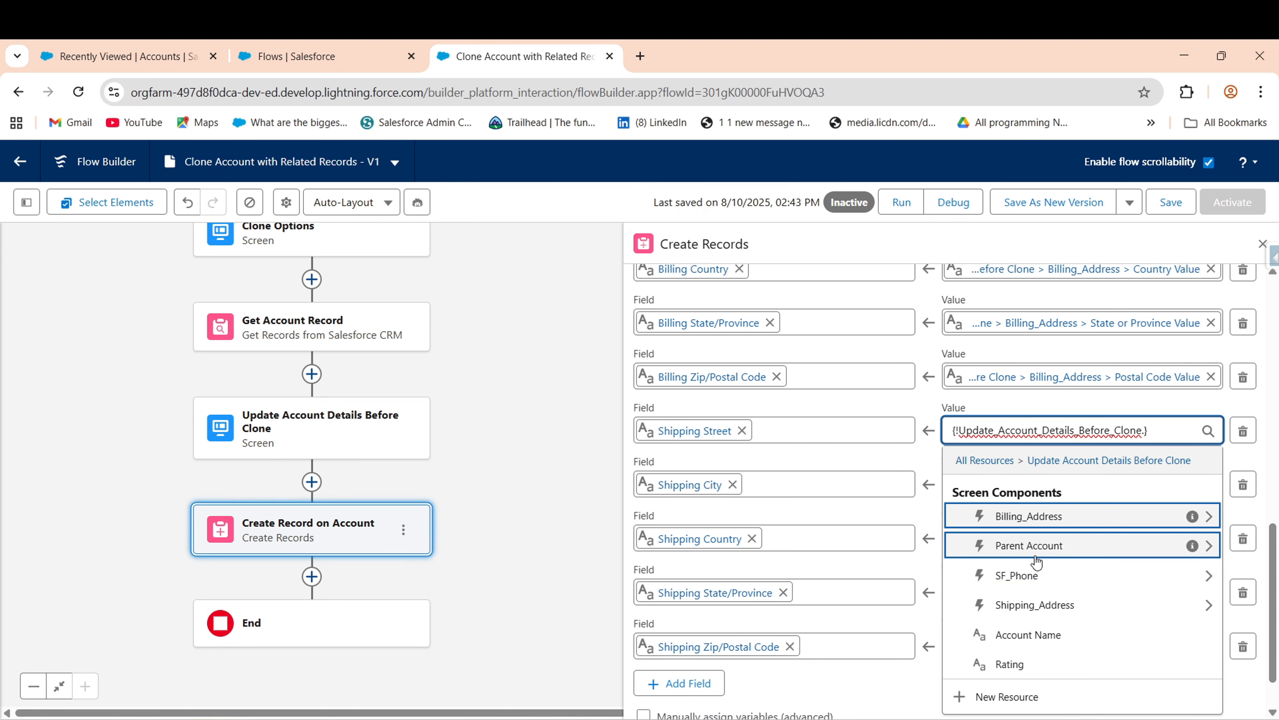
click(1049, 606)
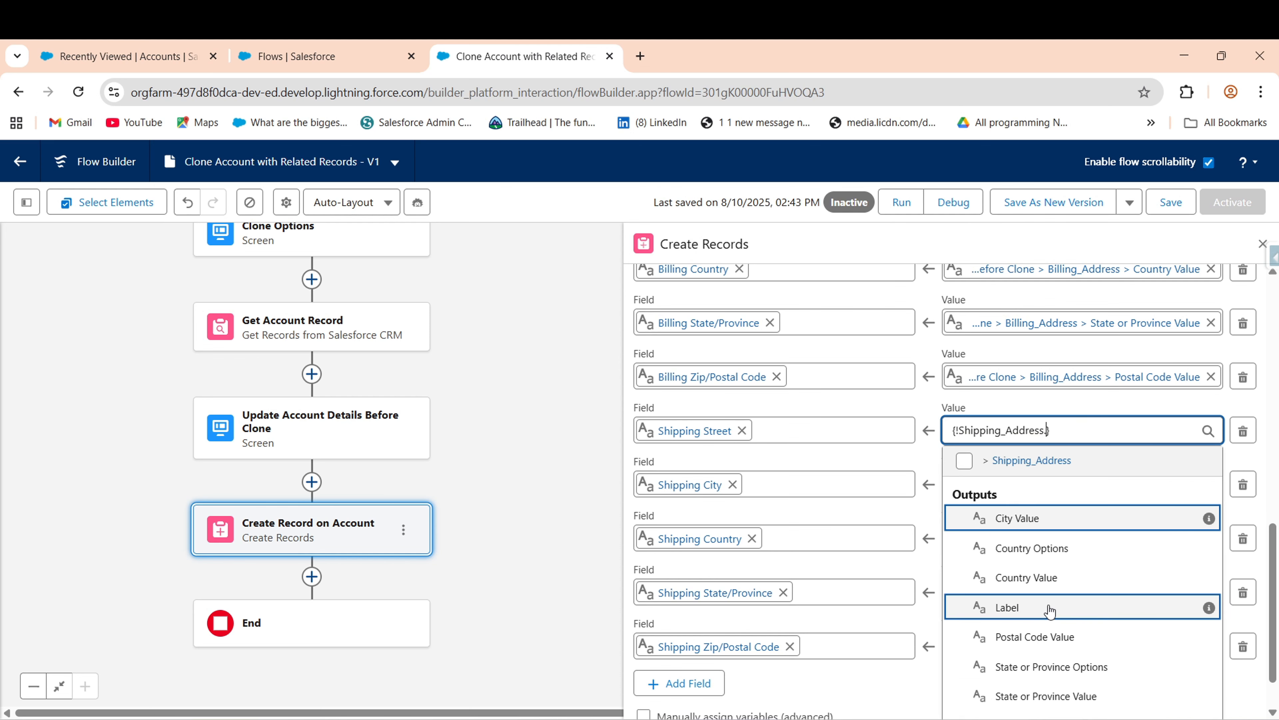
text(s)
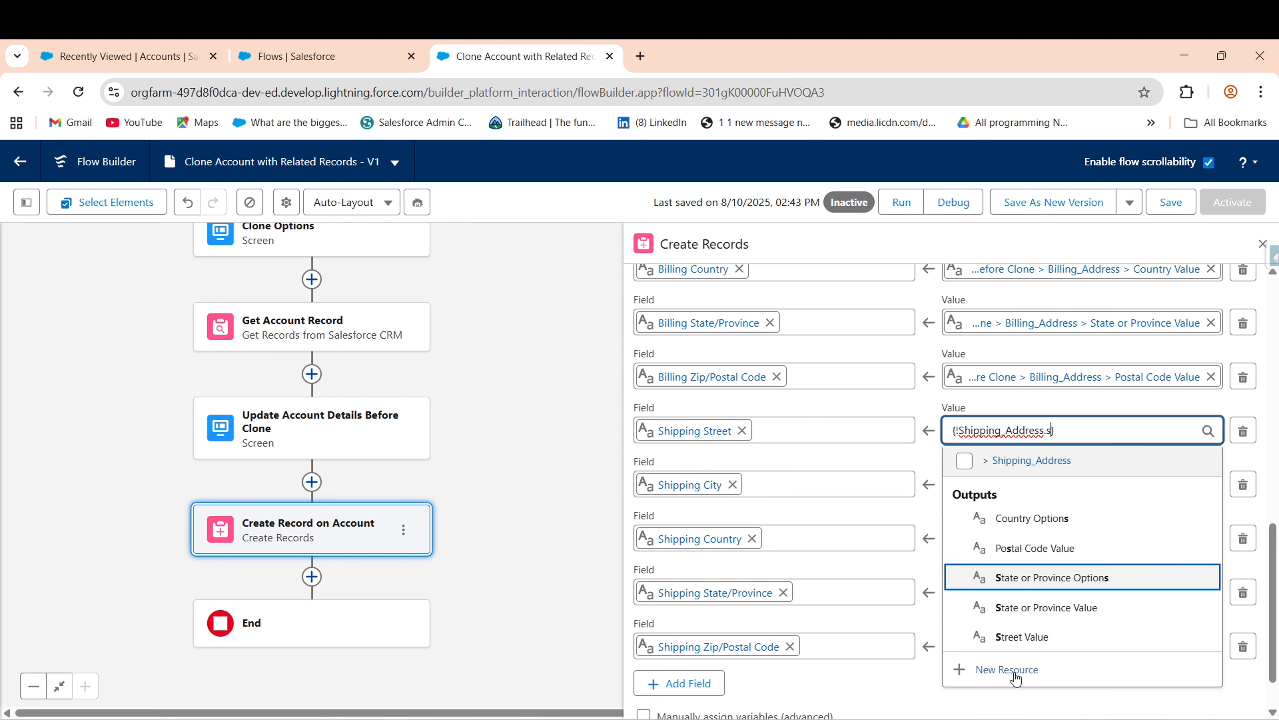
text(t)
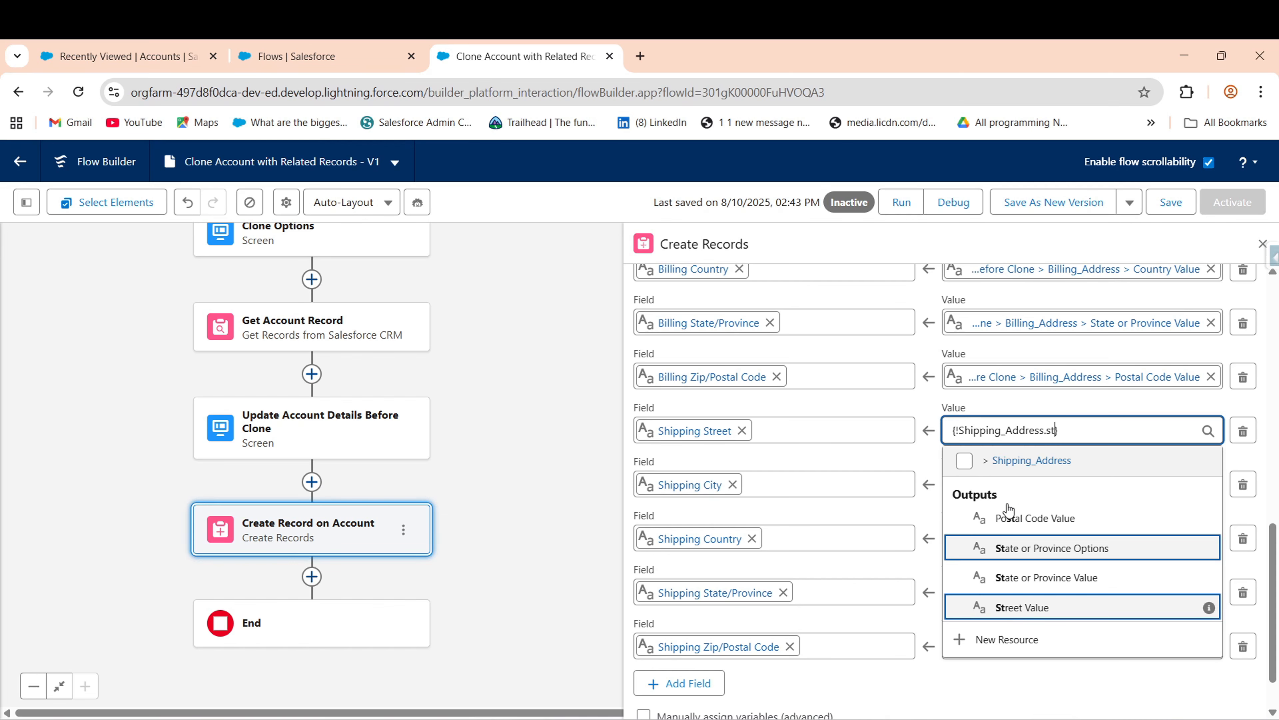
key(Return)
- Set Shipping City's value to Shipping_Address City Value, dismissing an accidental new-resource dialog
click(979, 483)
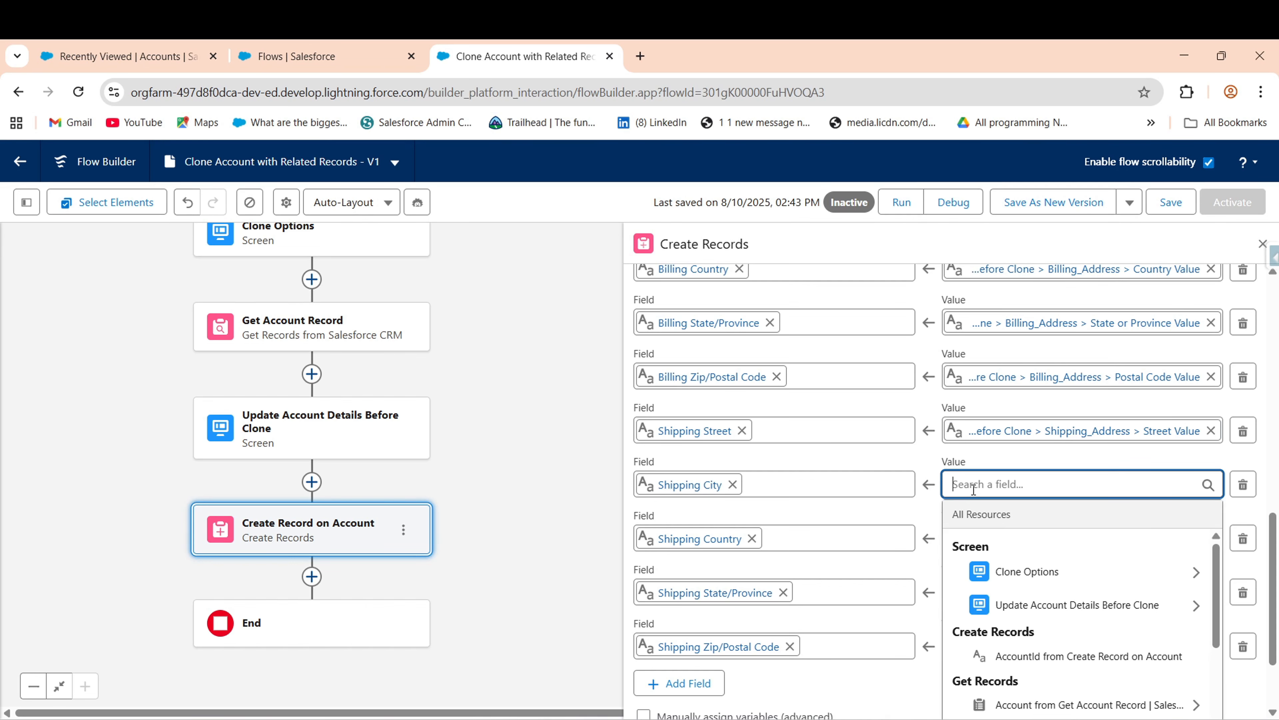
click(1005, 611)
click(1022, 658)
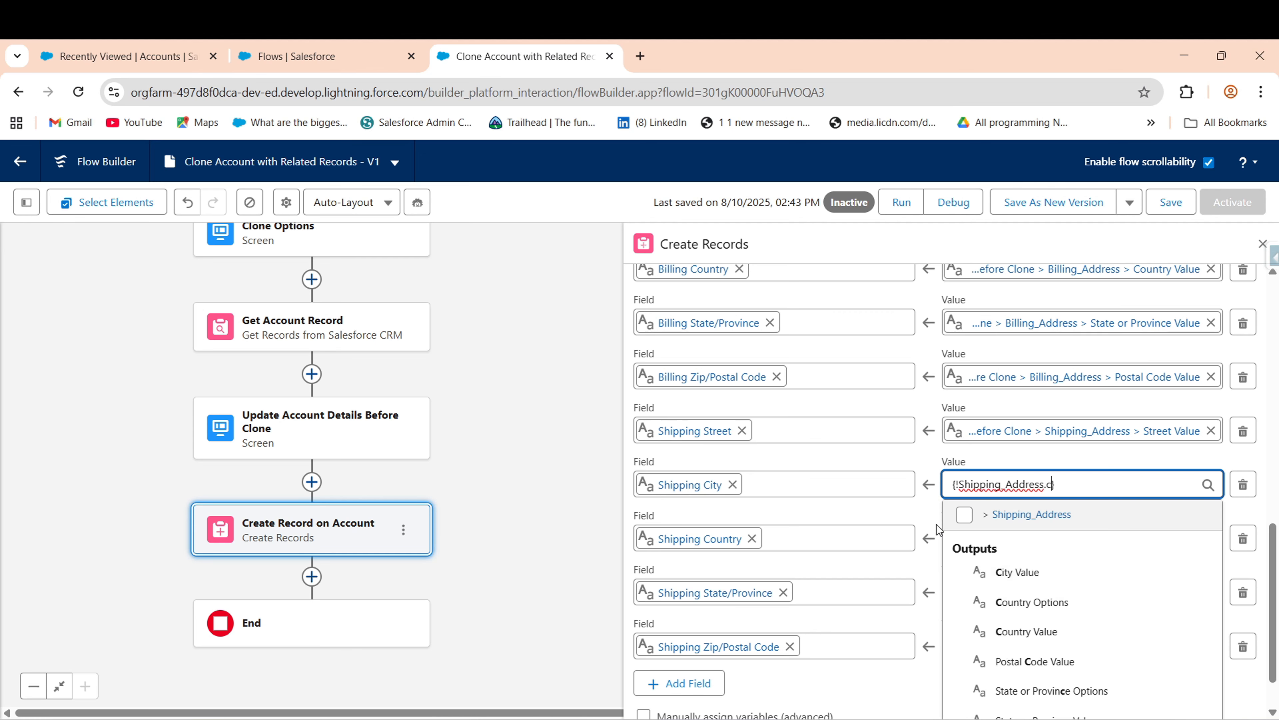
text(.ci)
click(1026, 596)
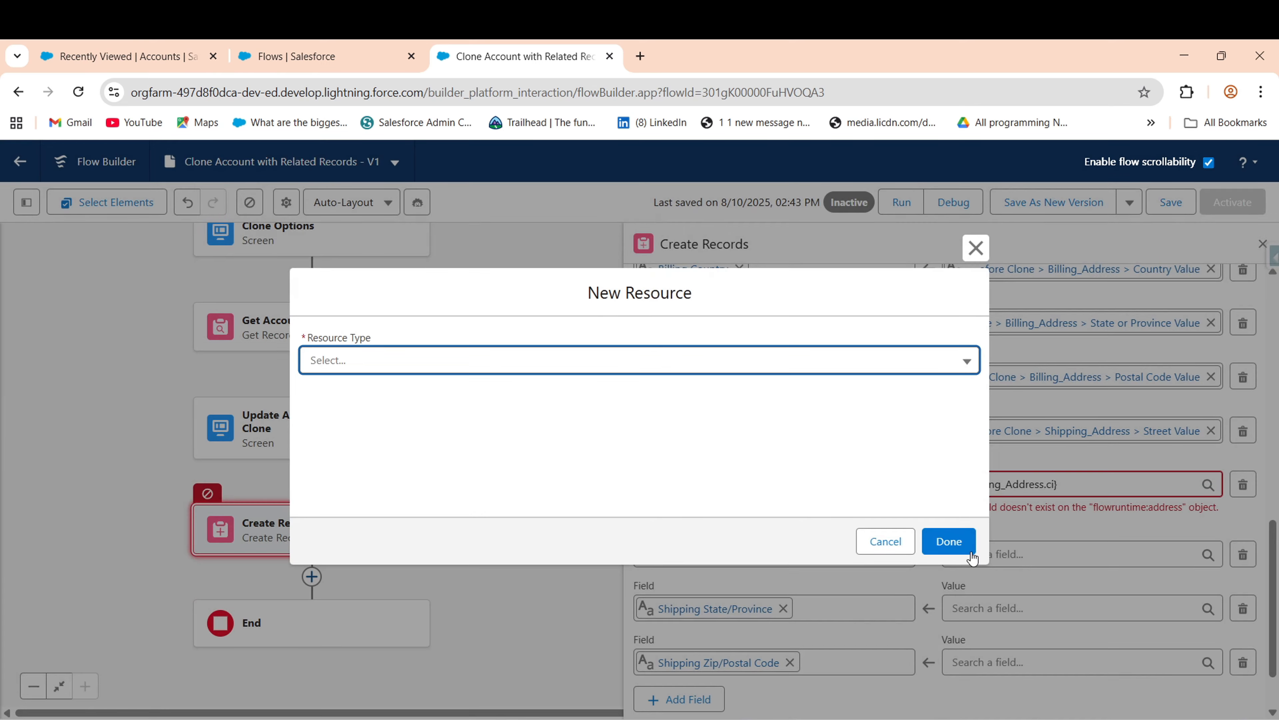
click(892, 538)
click(1061, 492)
key(BackSpace)
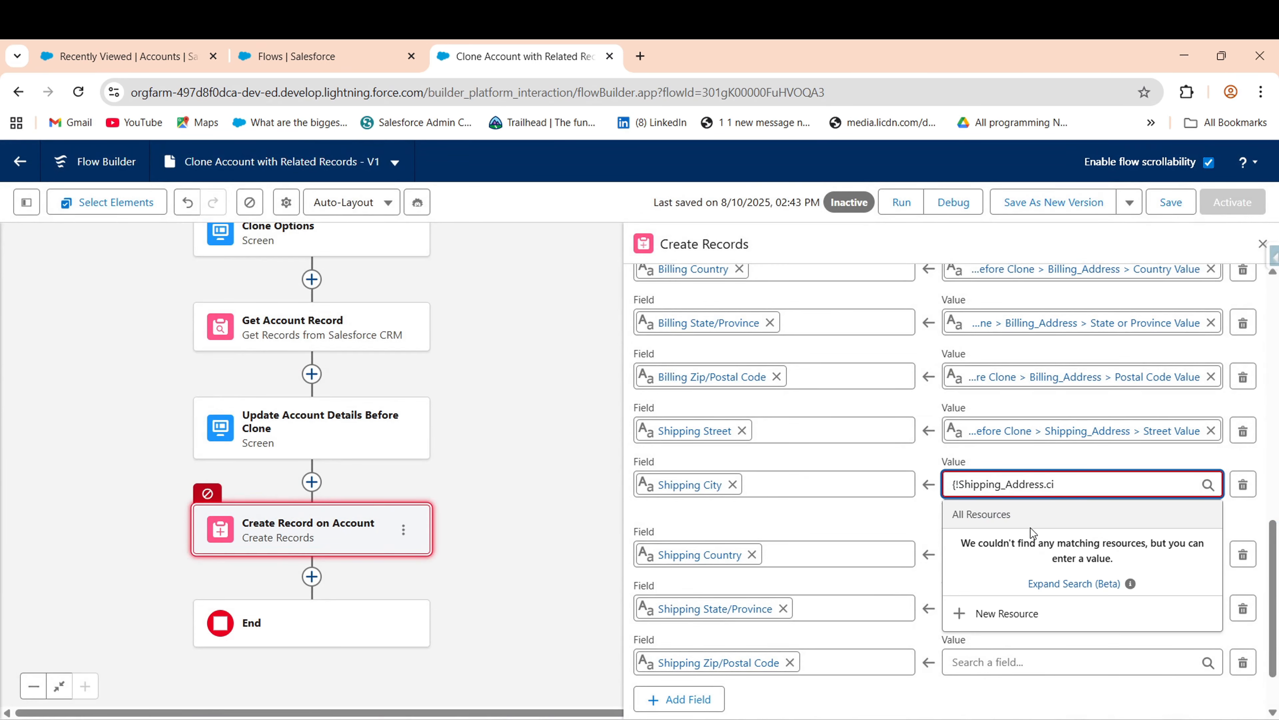
key(BackSpace)
key(BackSpace)
key(BackSpace)
key(BackSpace)
key(BackSpace)
key(BackSpace)
key(BackSpace)
key(BackSpace)
key(BackSpace)
key(BackSpace)
key(BackSpace)
key(BackSpace)
key(BackSpace)
key(BackSpace)
key(BackSpace)
key(BackSpace)
key(BackSpace)
key(BackSpace)
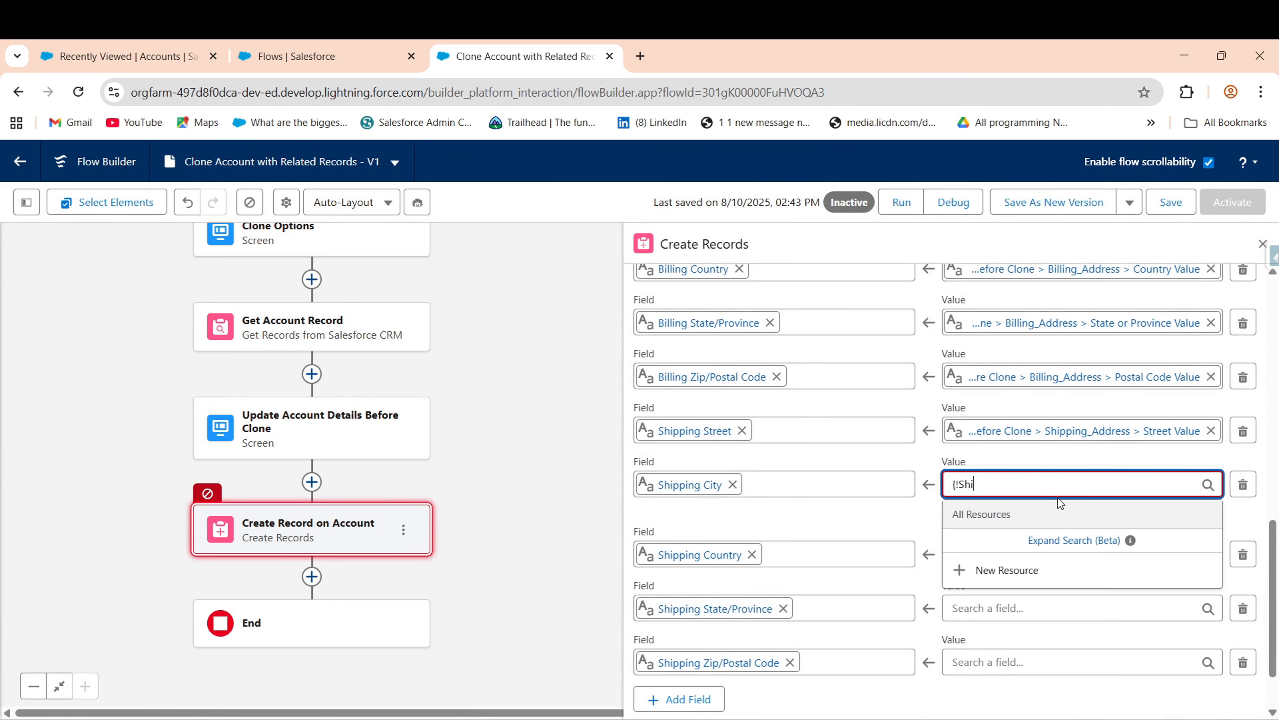
click(1042, 600)
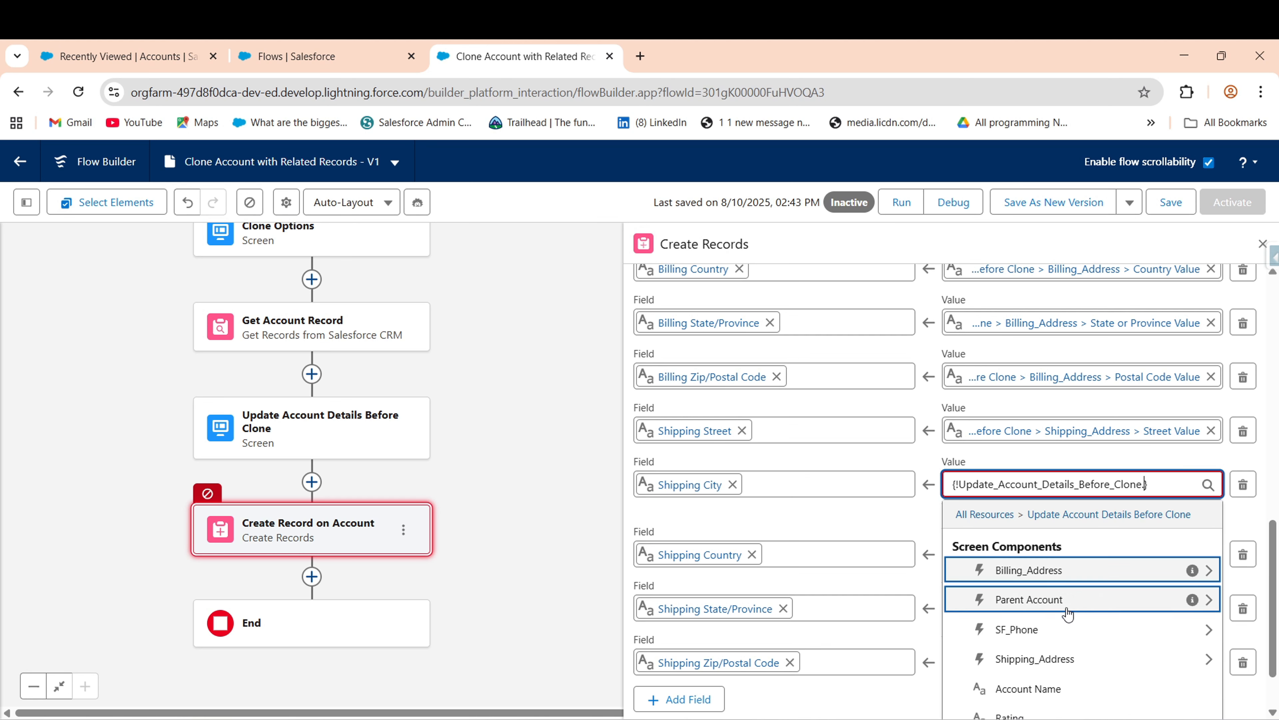
click(1033, 657)
text(city)
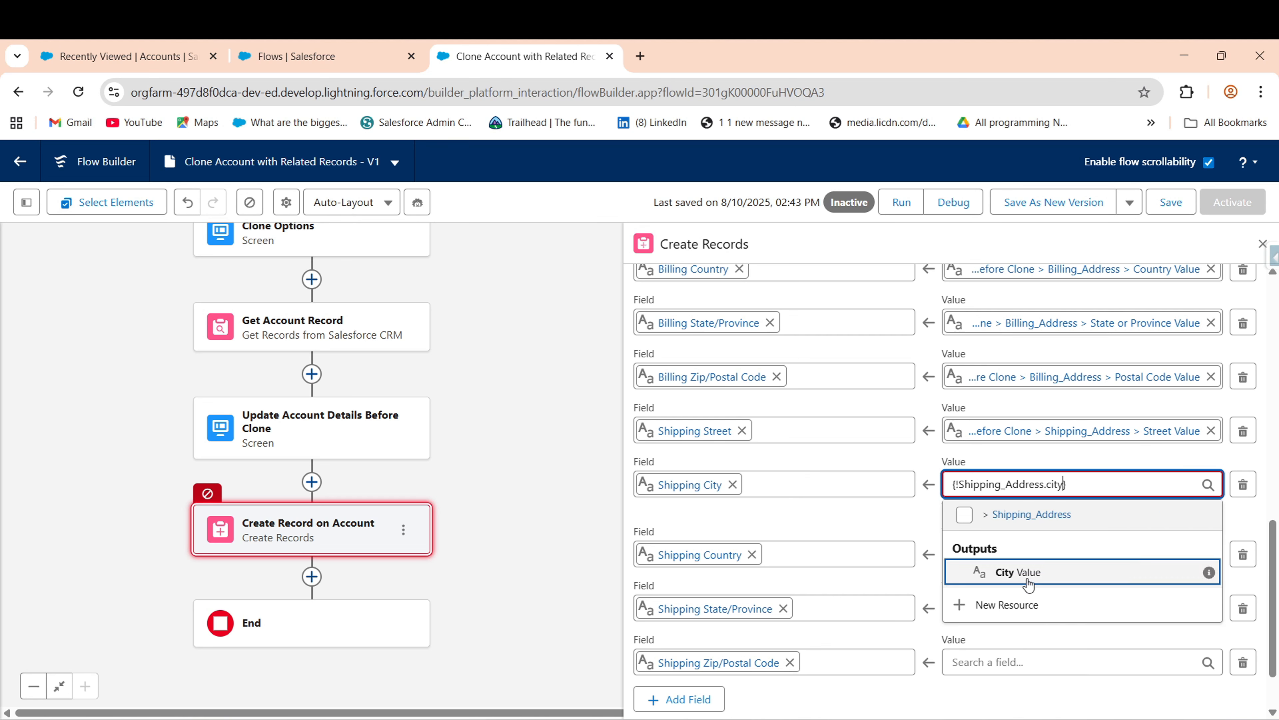
click(1002, 570)
- Map Shipping Country to the Update Account Details Before Clone screen's Shipping_Address Country Value
click(1003, 538)
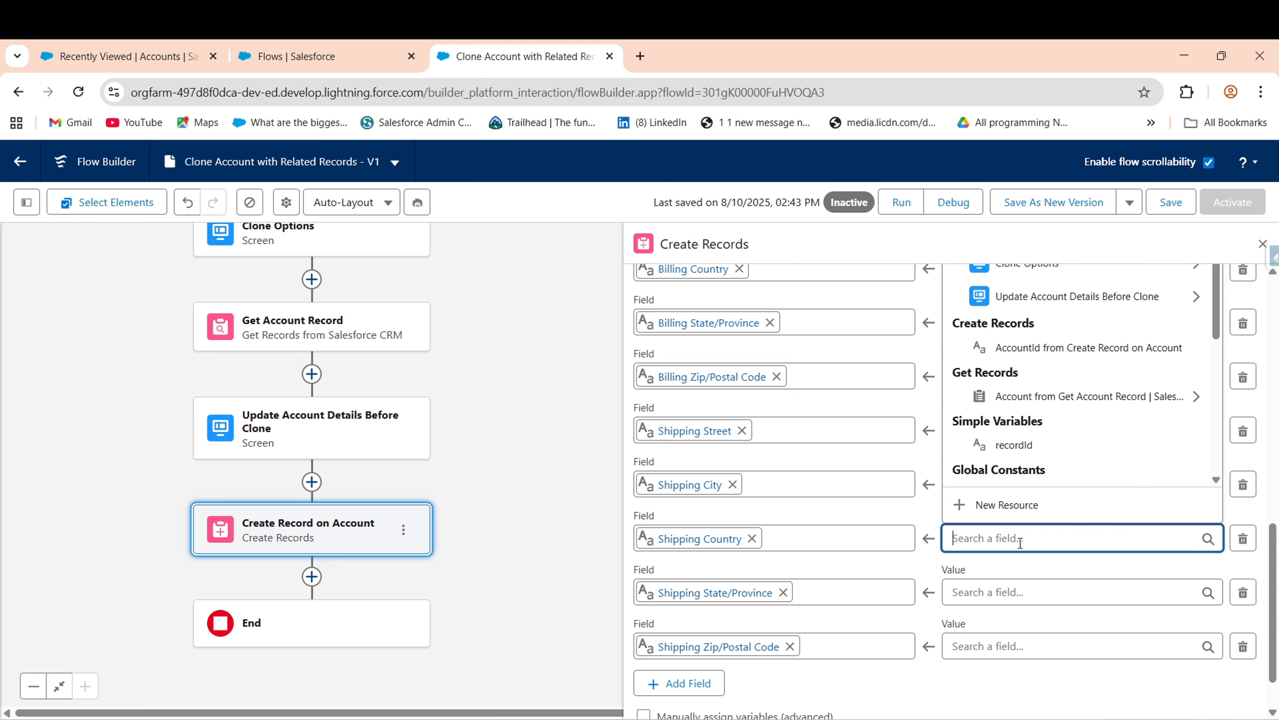
click(1033, 295)
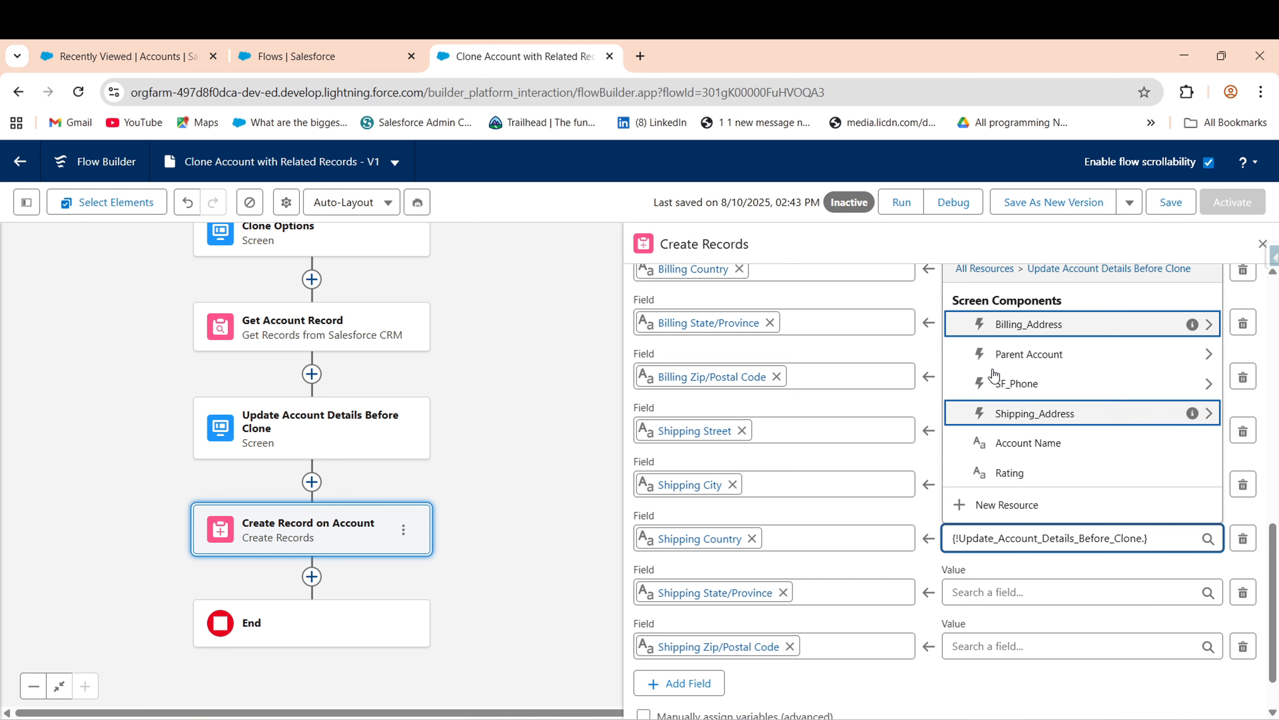
click(1030, 413)
text(shi)
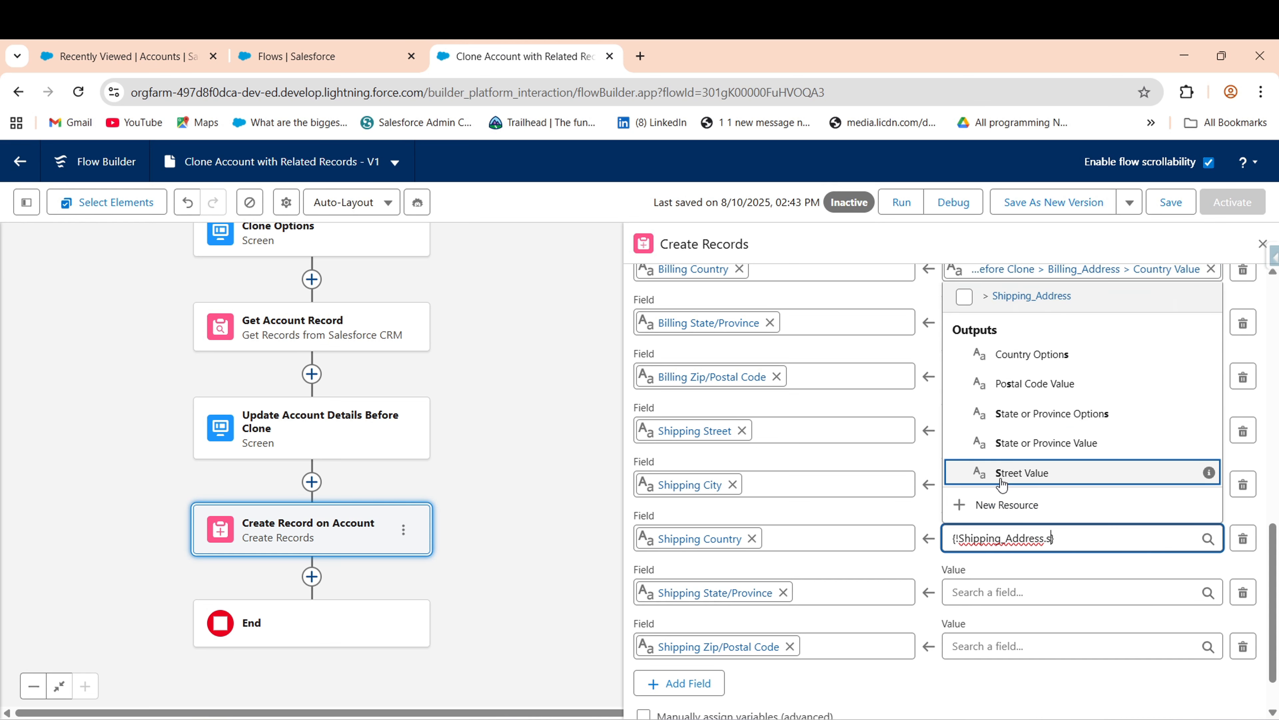
key(BackSpace)
key(BackSpace)
key(BackSpace)
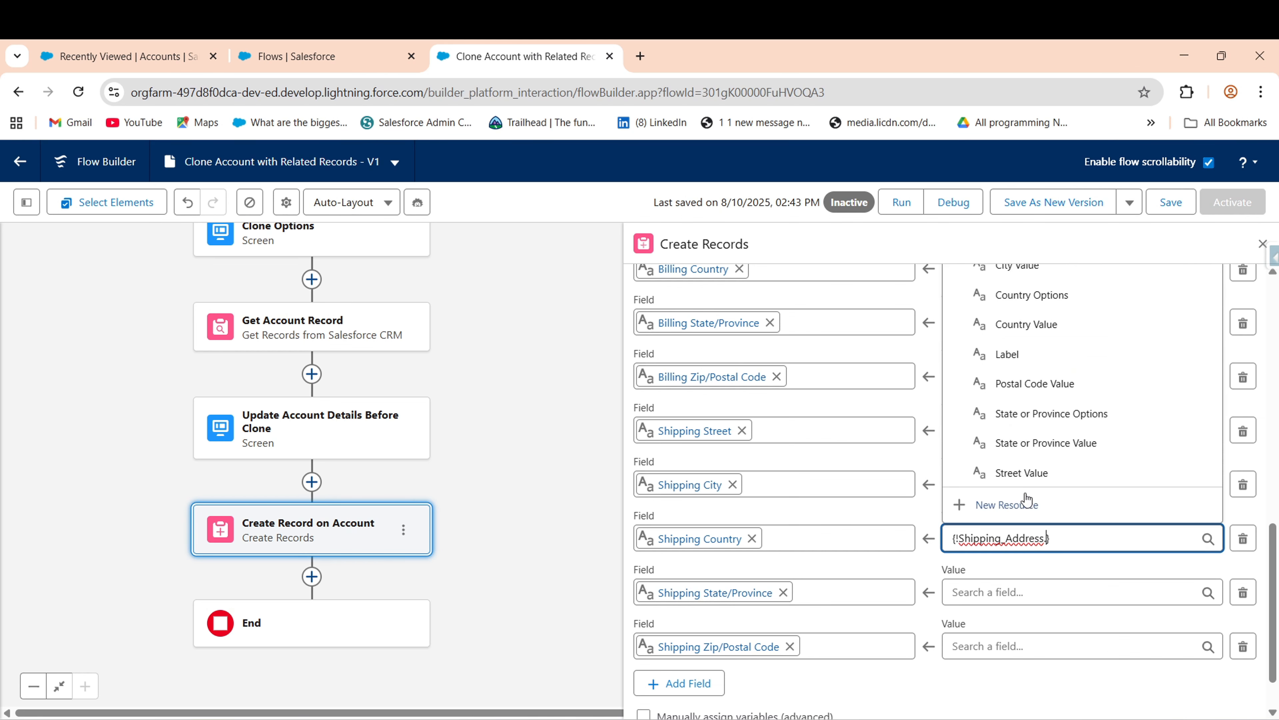
text(co)
click(1028, 443)
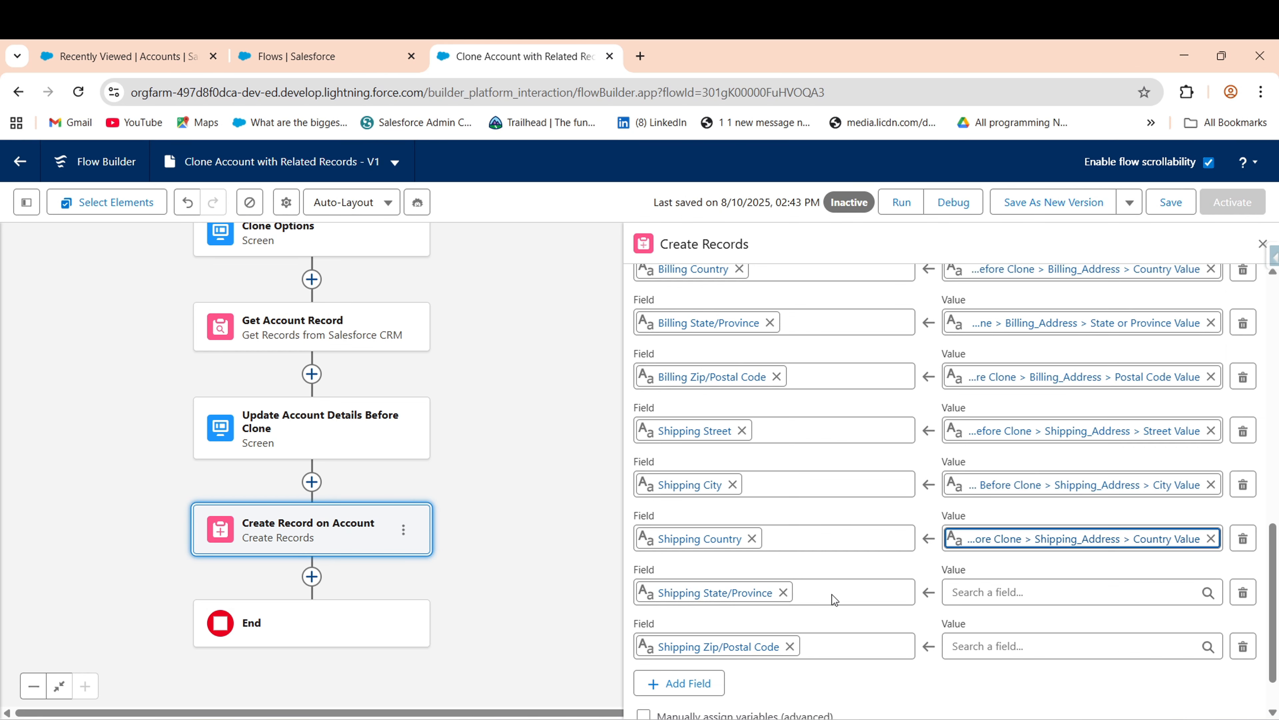
- Map Shipping State/Province to Shipping_Address State or Province Value from the same screen
click(968, 593)
click(1027, 350)
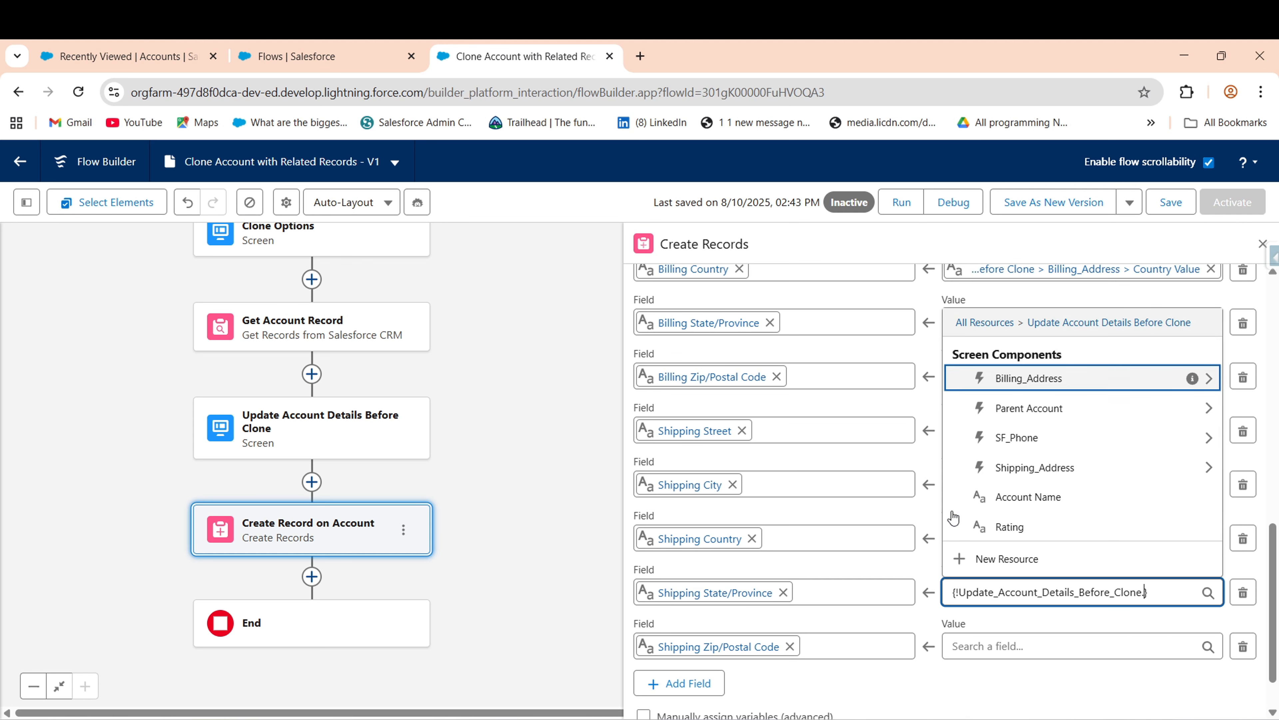
text(shi)
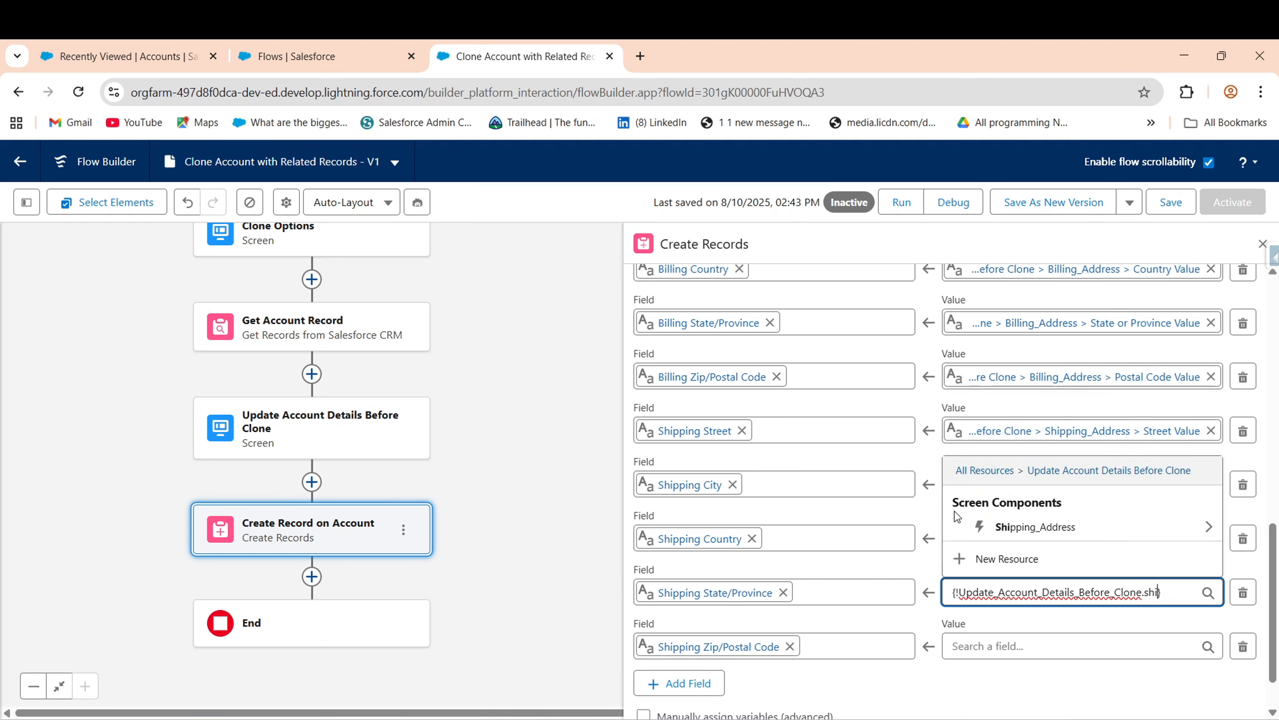
click(1023, 527)
text(ss.s)
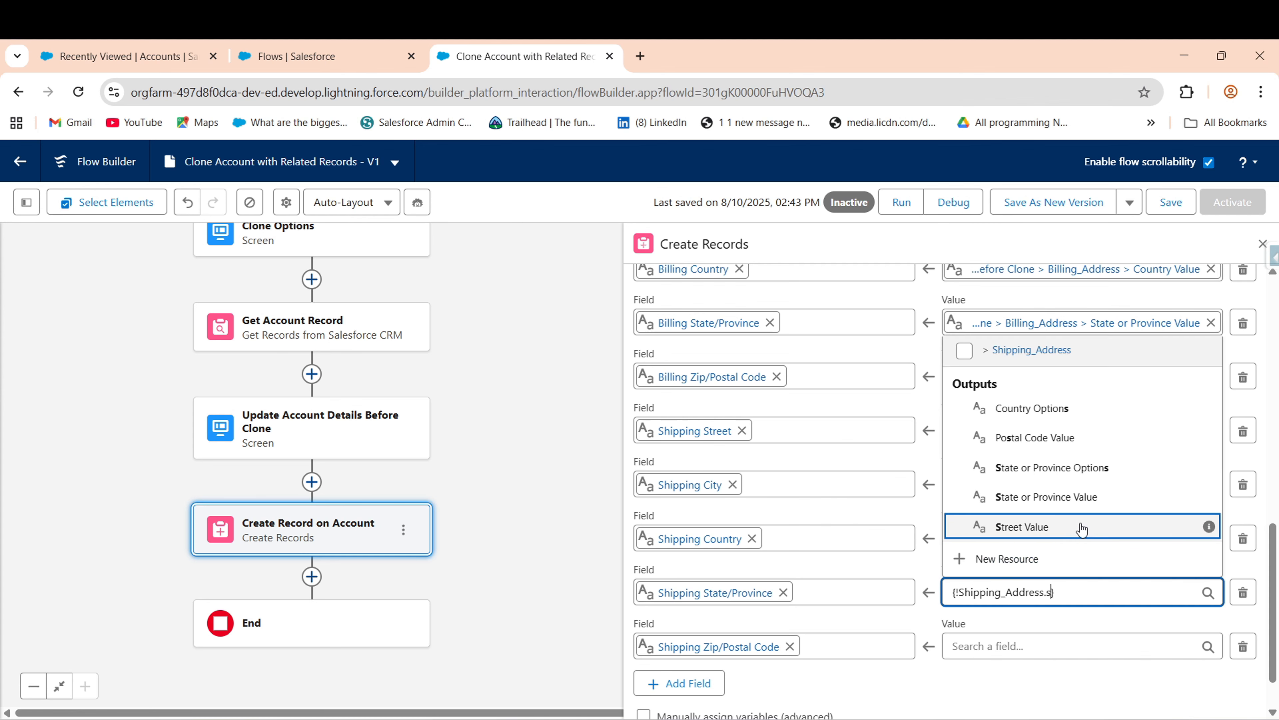
text(t)
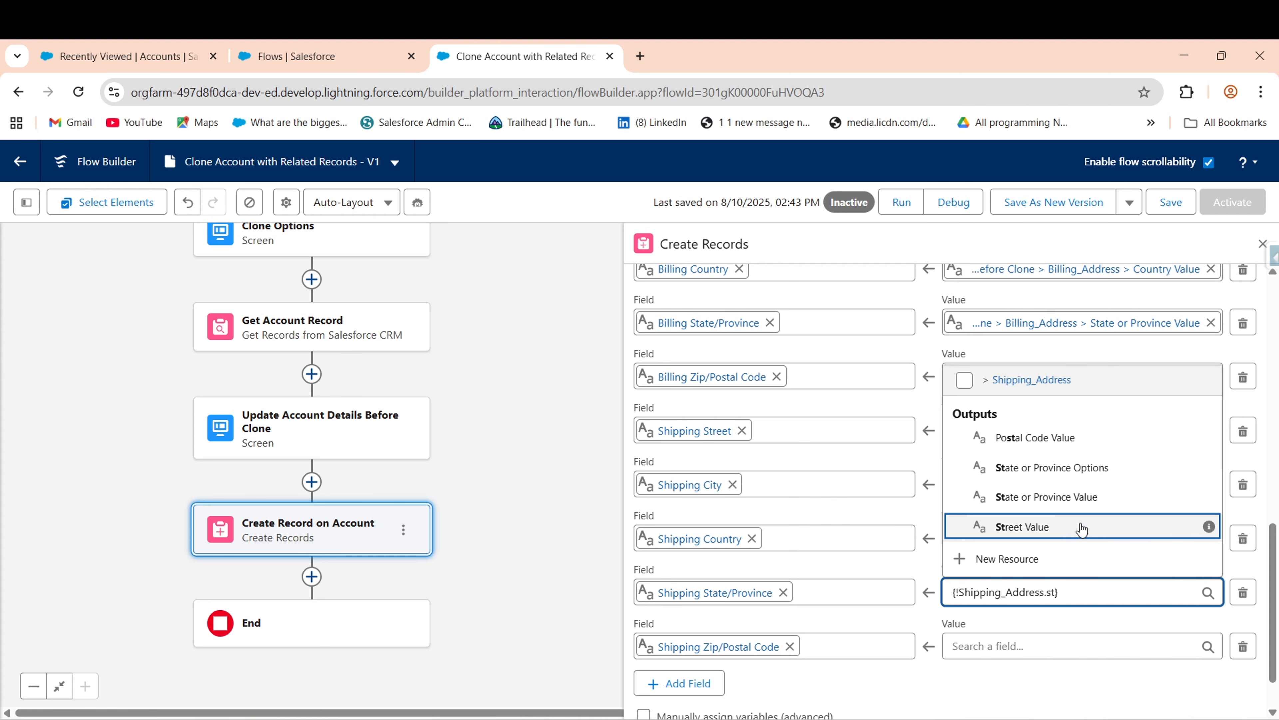
click(1050, 496)
- Map Shipping Zip/Postal Code to Shipping_Address Postal Code Value from the same screen
click(983, 644)
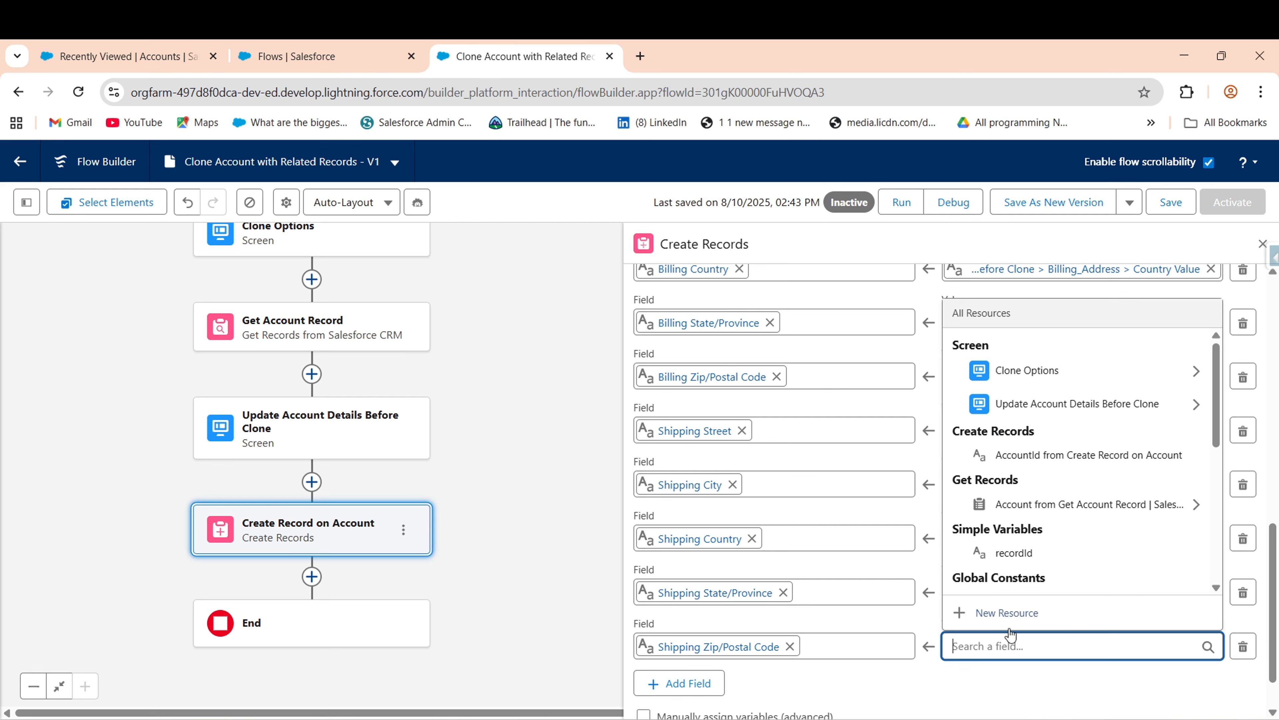
click(998, 403)
click(1015, 527)
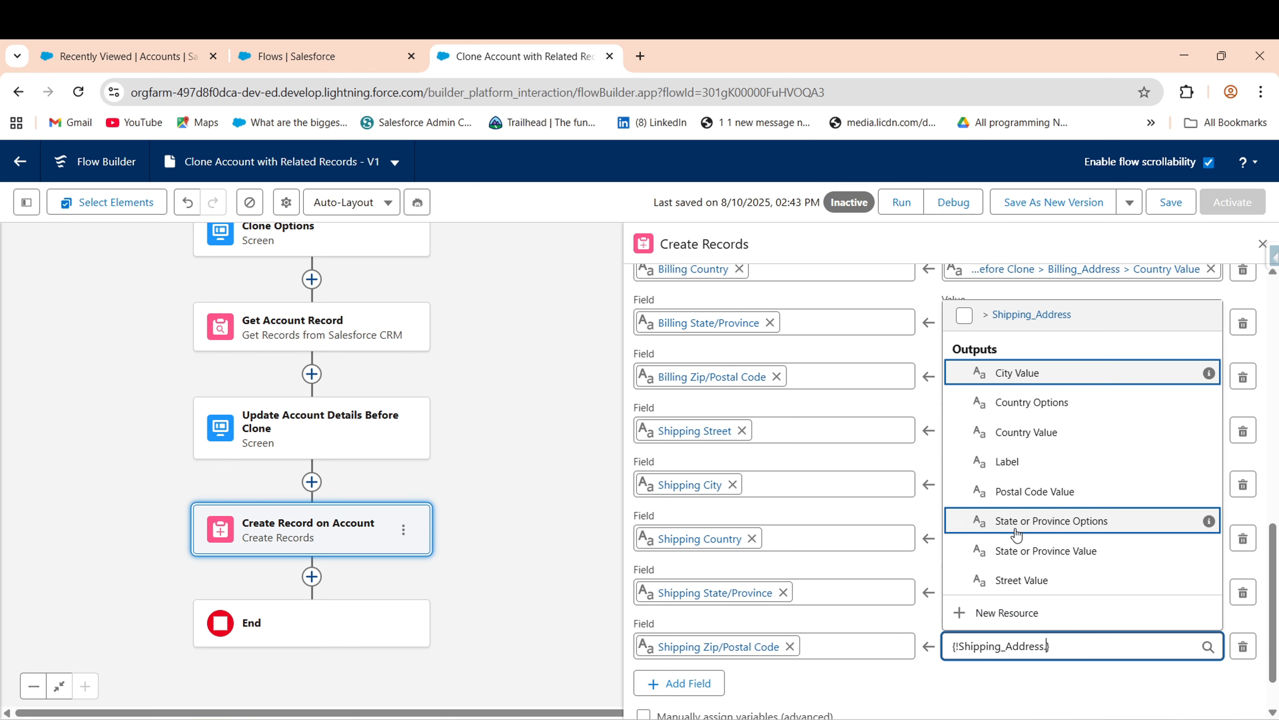
click(1063, 494)
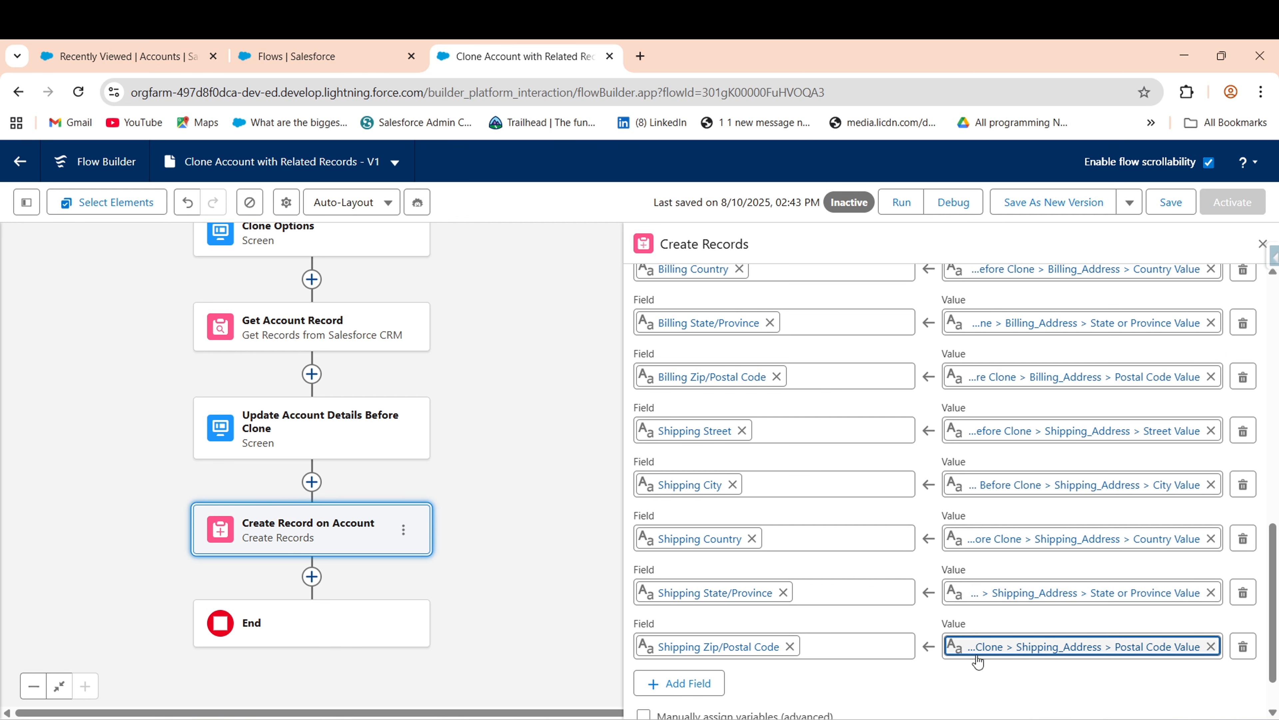
drag(1273, 531, 1272, 508)
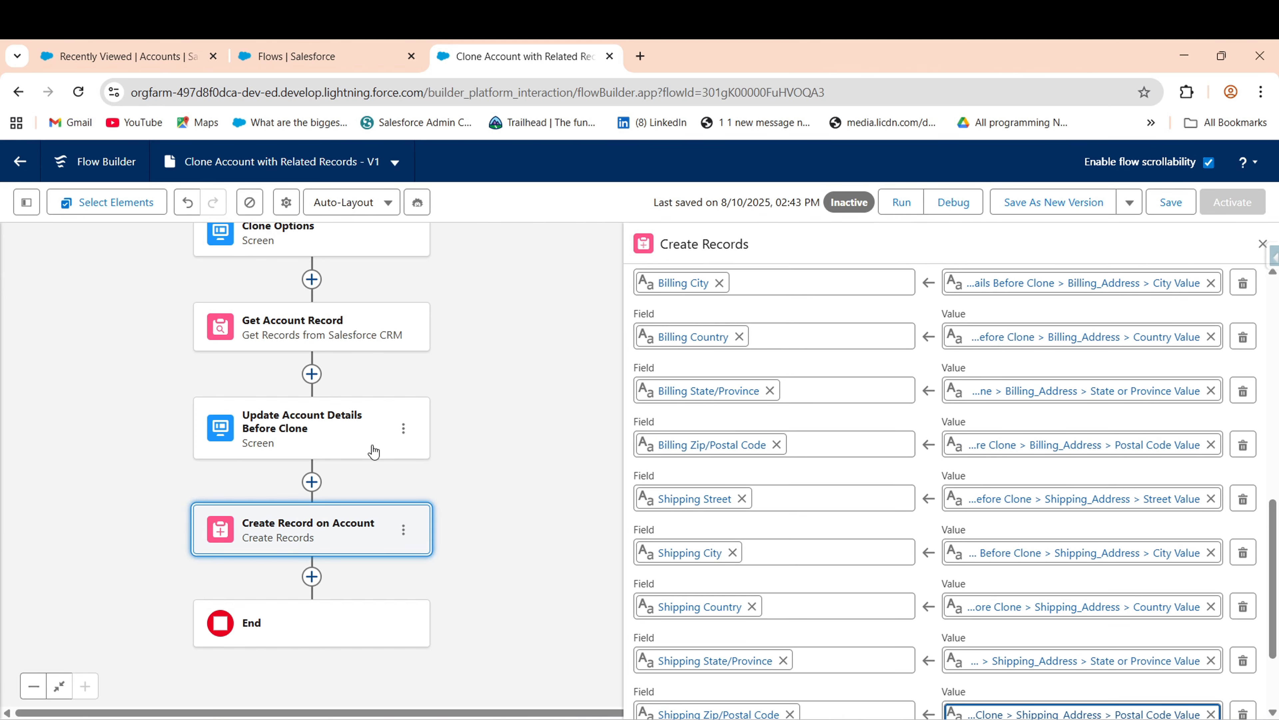
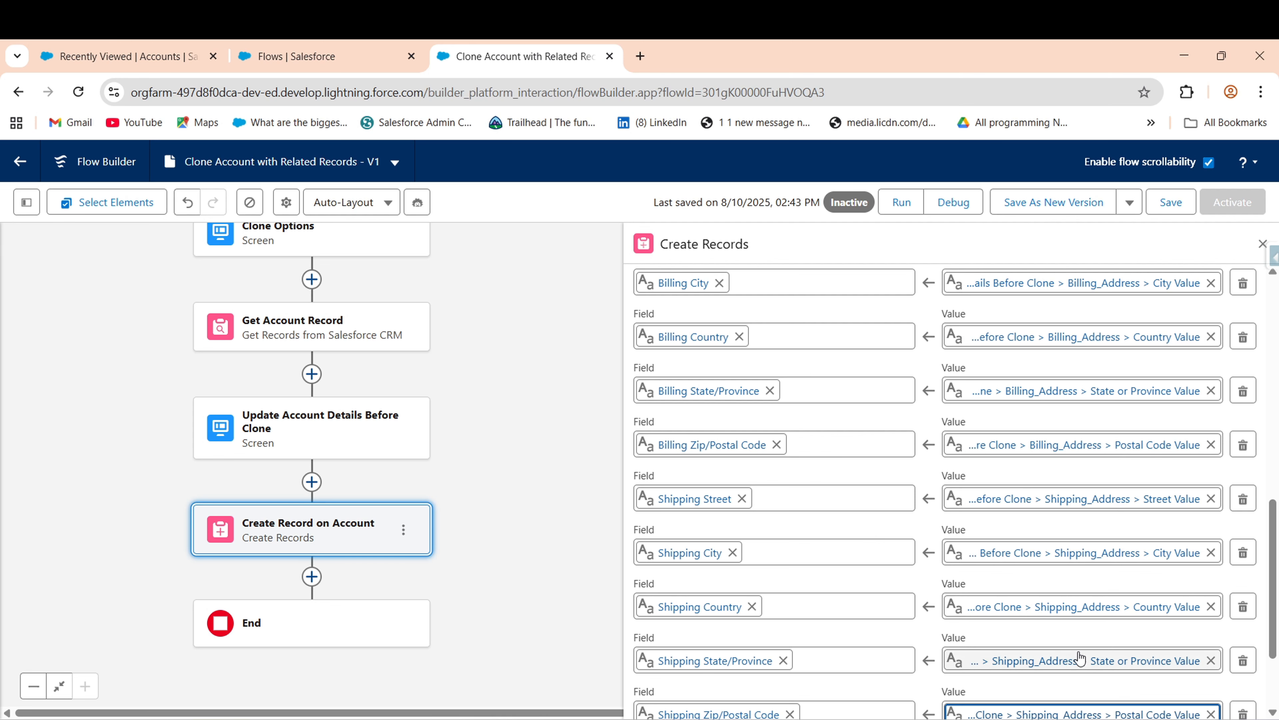
- Save the Clone Account with Related Records flow now that Create Record on Account is mapped
drag(1272, 507, 1271, 280)
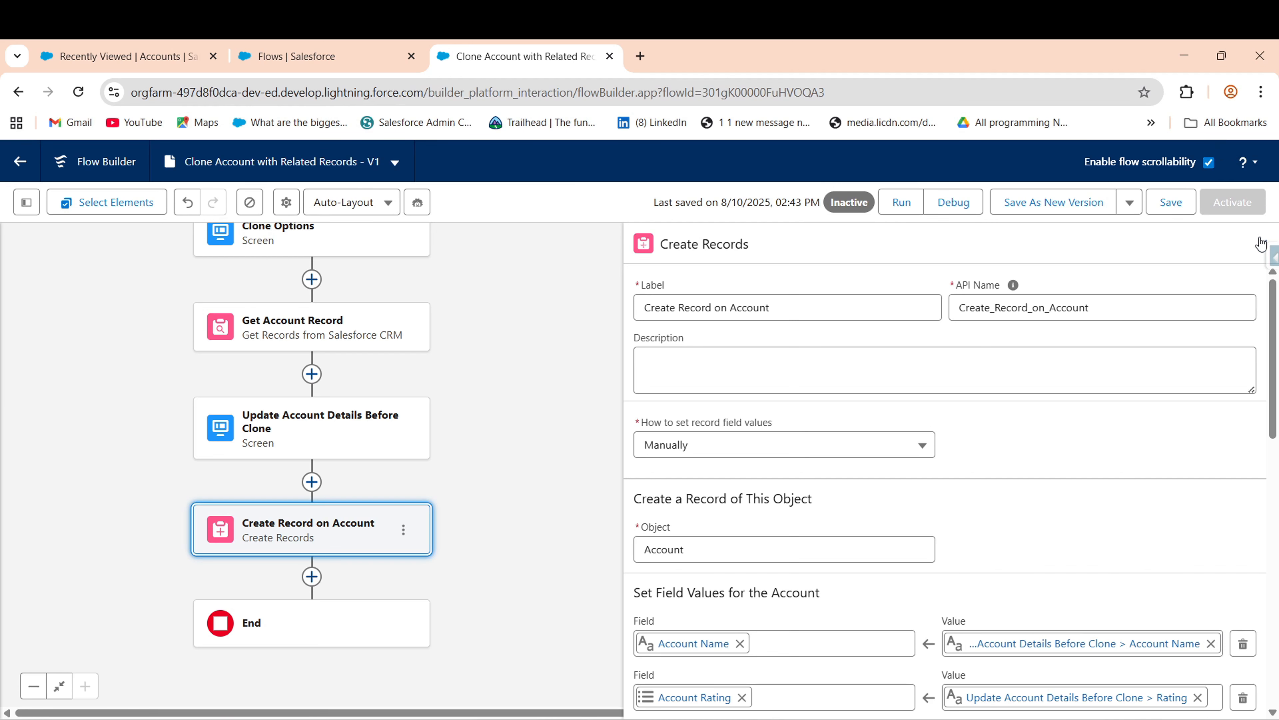
click(1172, 204)
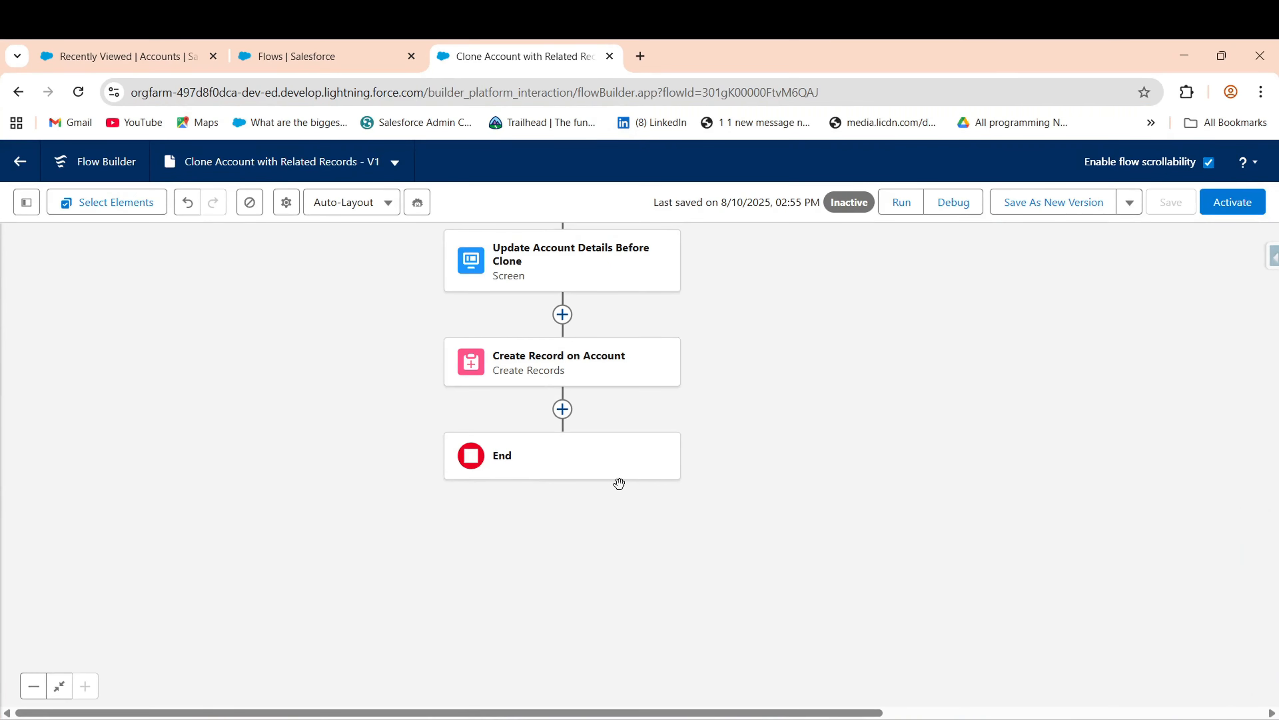
- Review the Clone Options screen without changes, then insert an element after Create Record on Account
drag(331, 402, 355, 403)
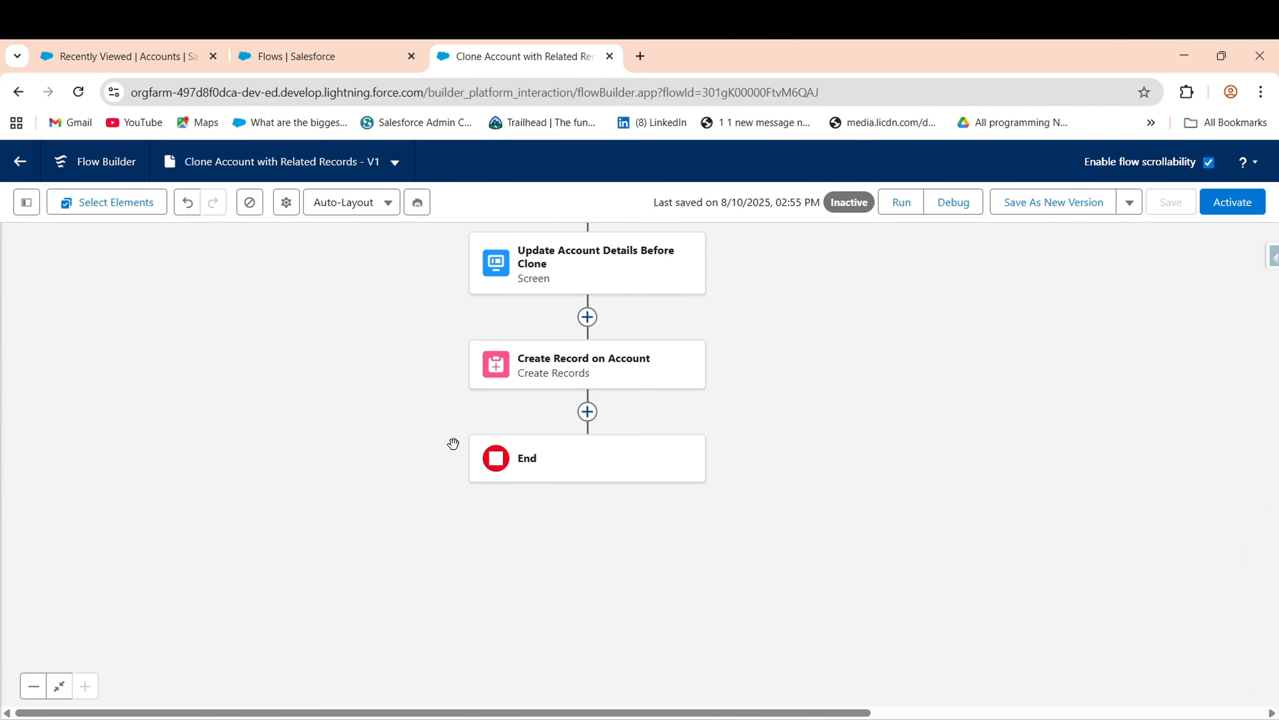
scroll(345, 440, up, 6)
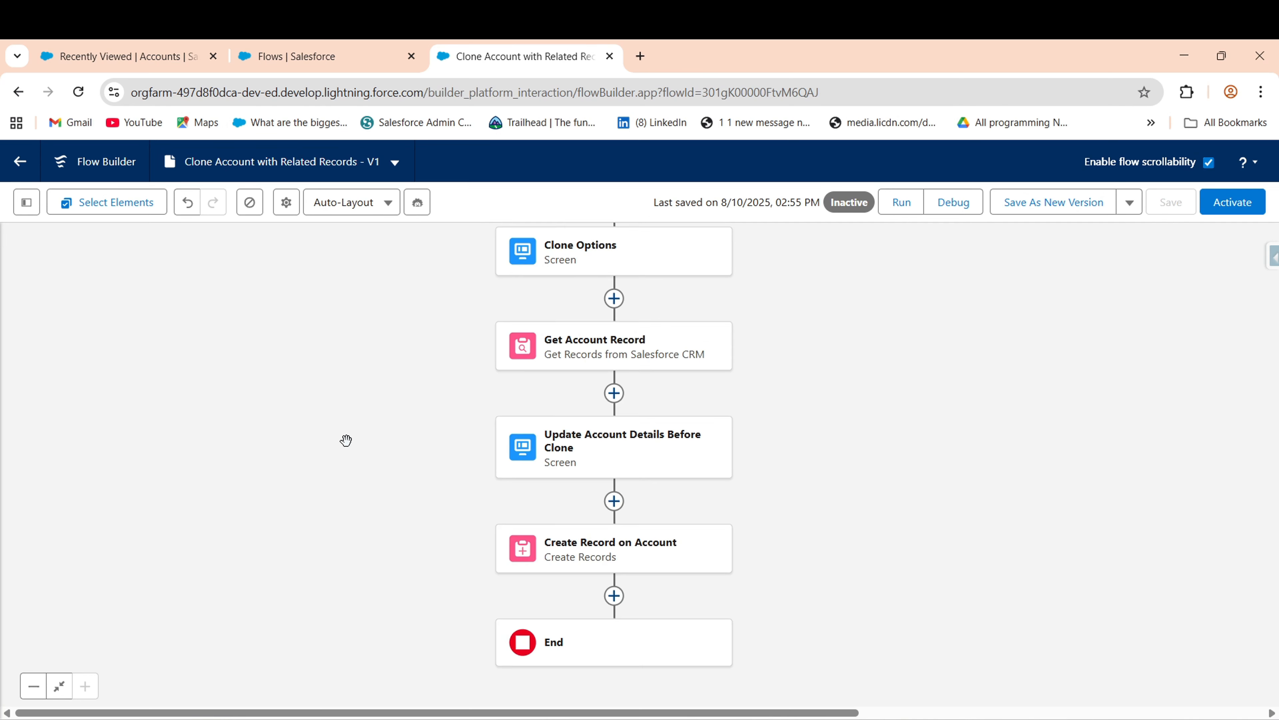
double_click(611, 401)
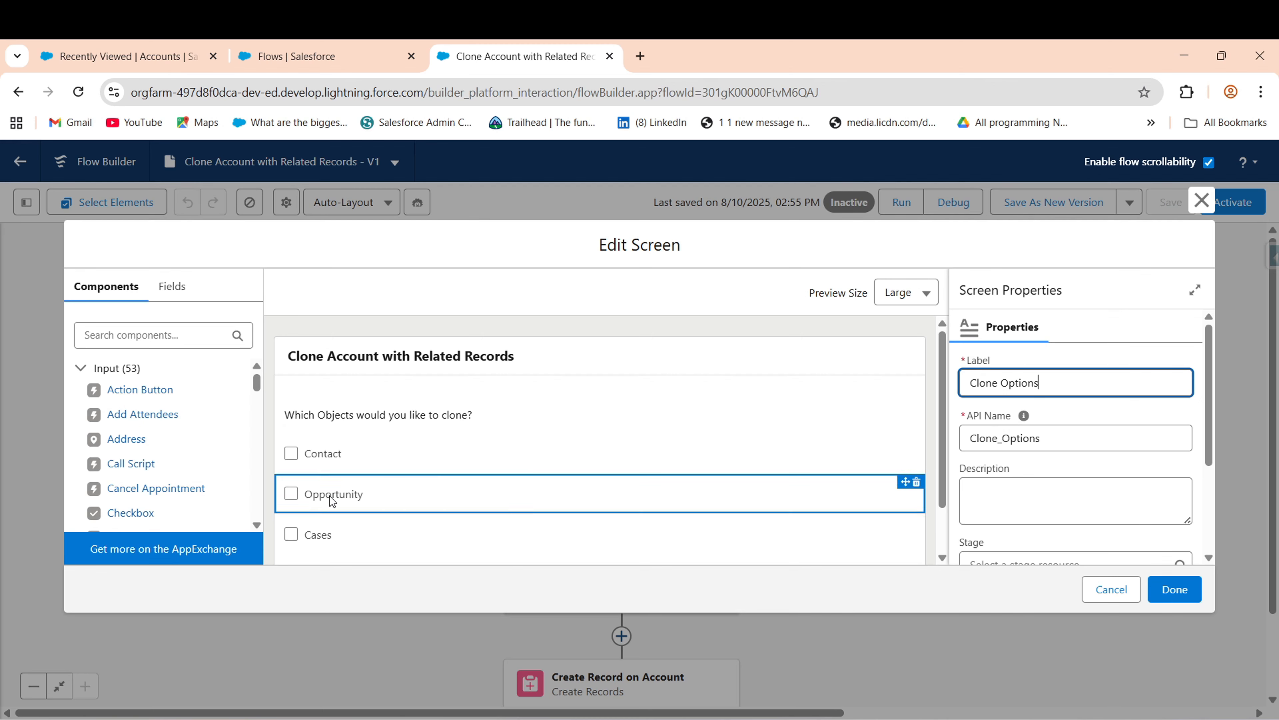
click(1106, 594)
drag(960, 595, 934, 380)
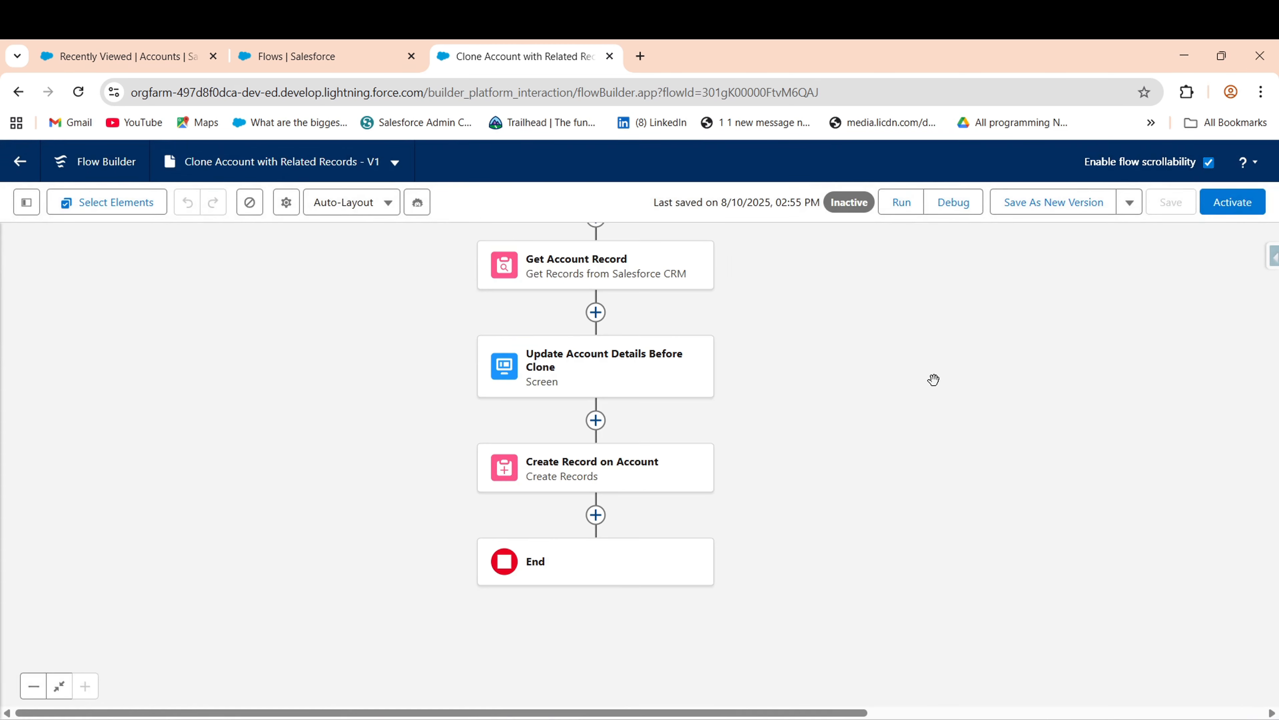
click(597, 509)
- Add a Decision labelled Clone Contact? with outcomes Yes and default No
text(dec)
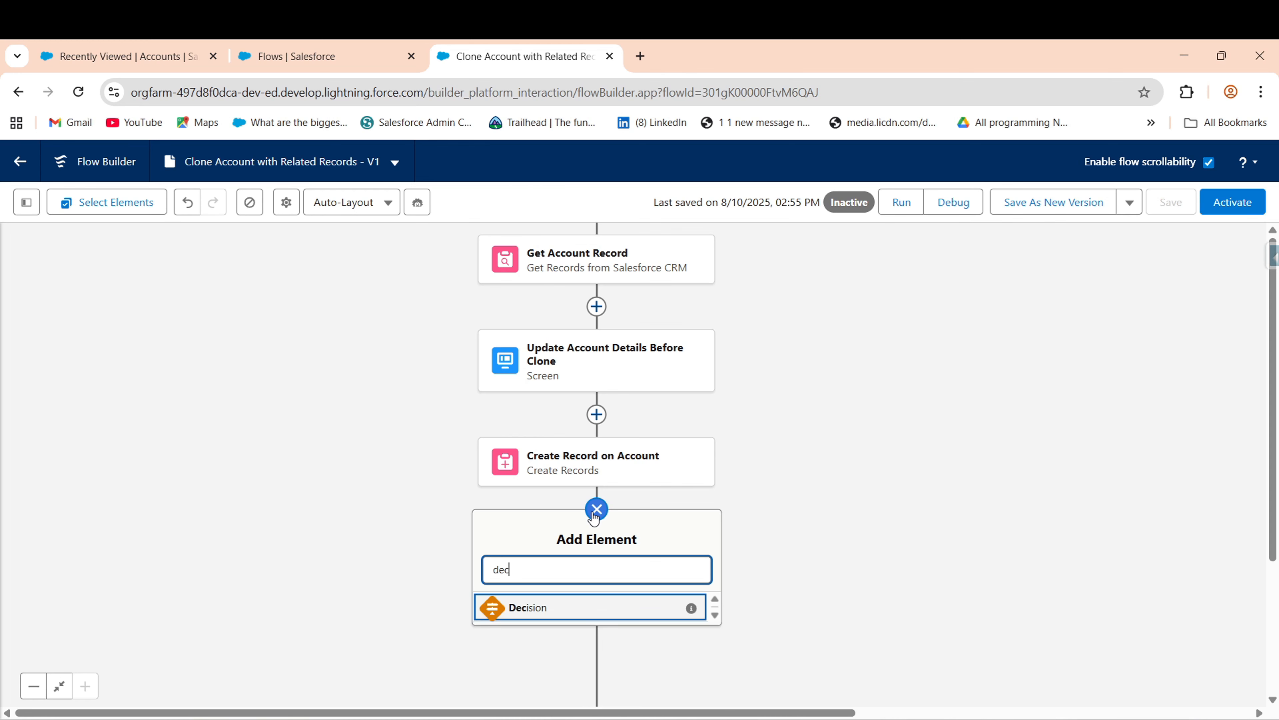
click(549, 620)
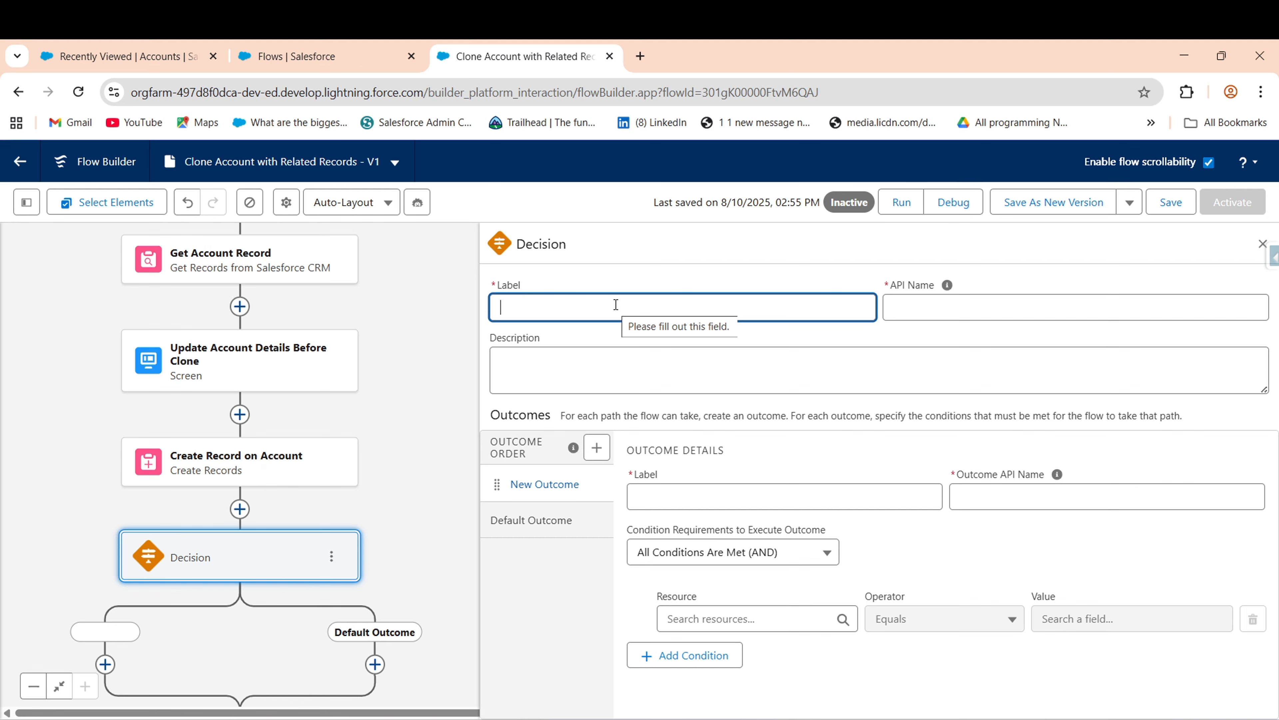
text(C)
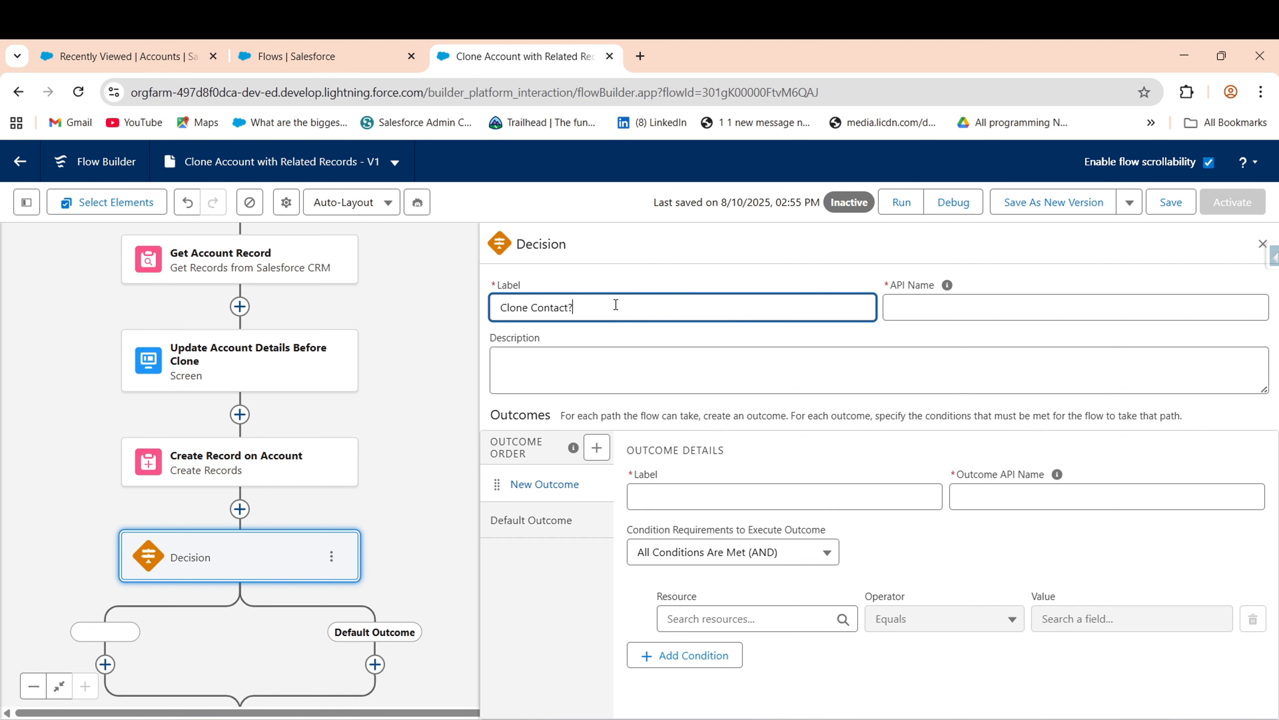
click(604, 366)
click(763, 495)
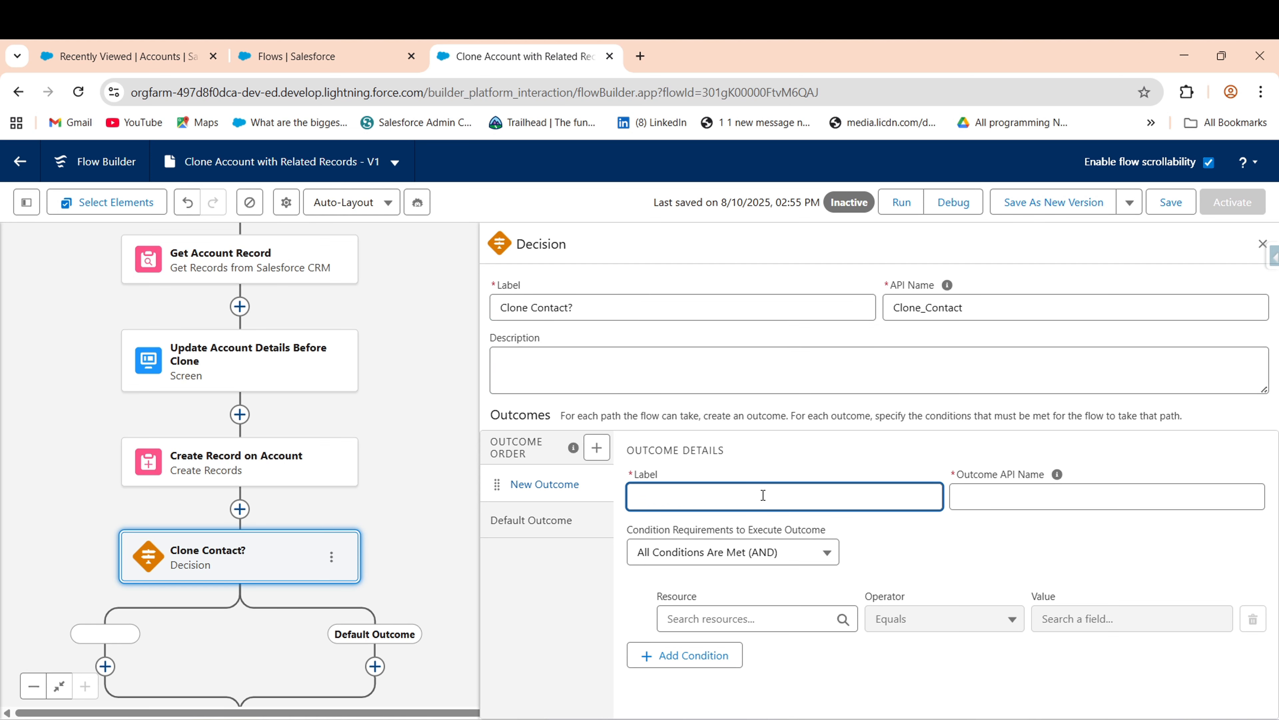
click(1071, 505)
click(526, 511)
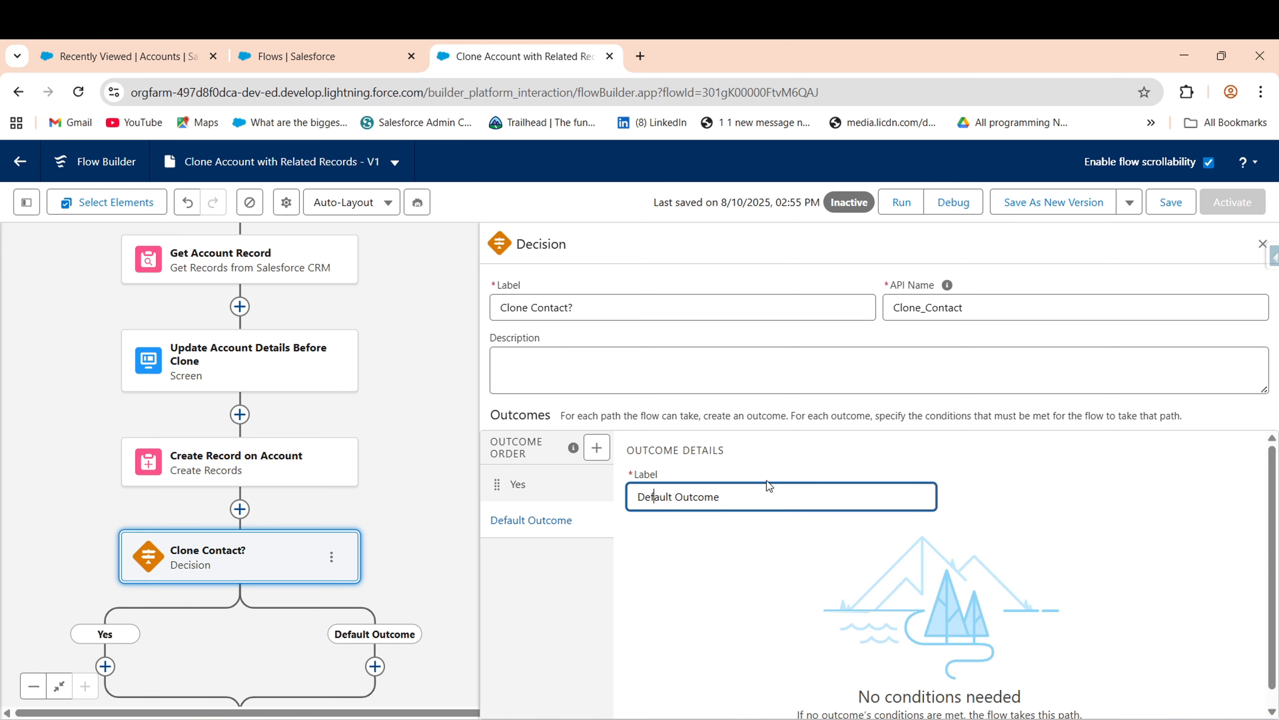
drag(766, 481, 594, 505)
drag(766, 502, 586, 502)
text(No)
- Give the Yes outcome the condition Clone Options > Contact Equals True and close the panel
click(568, 489)
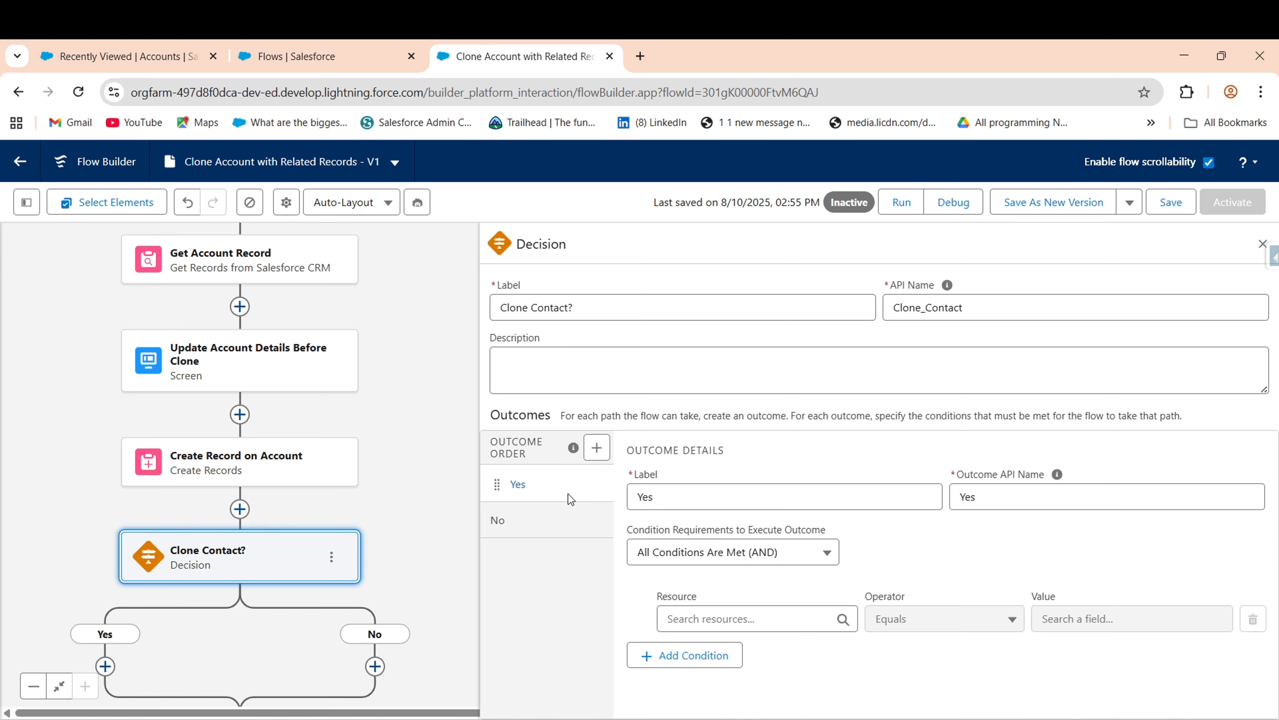
click(704, 616)
scroll(800, 618, down, 3)
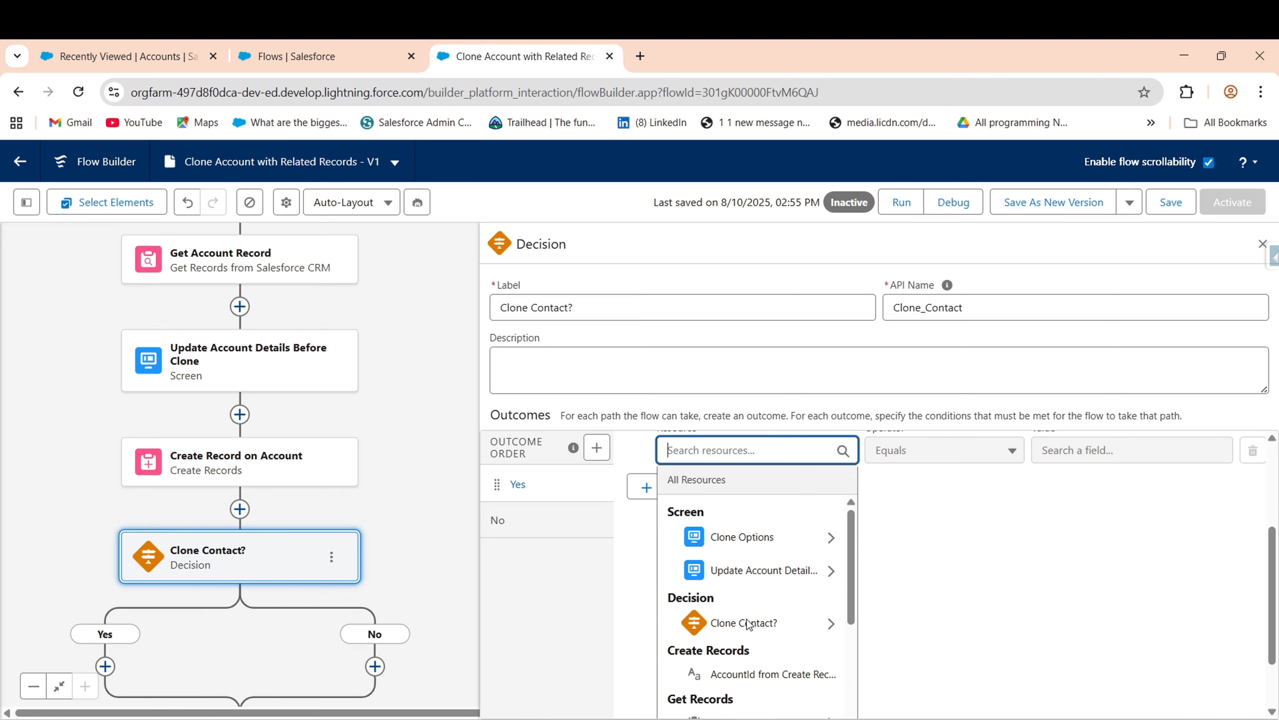
click(734, 538)
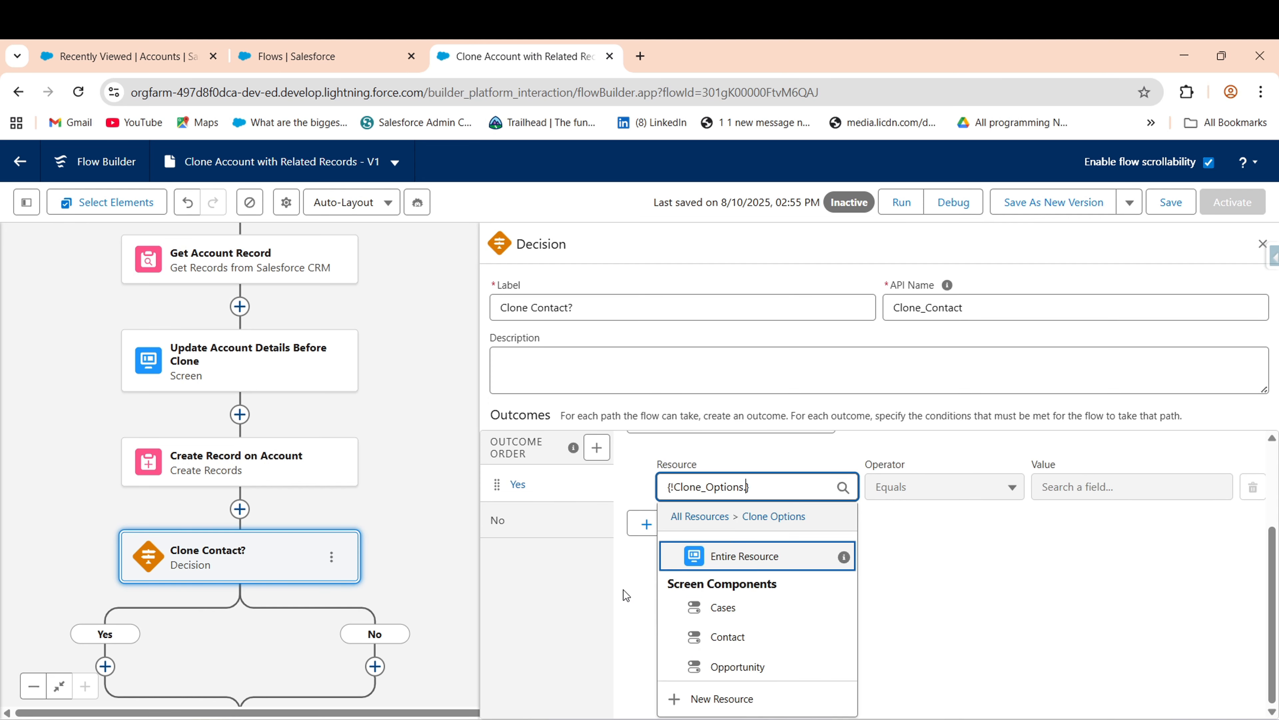
click(728, 635)
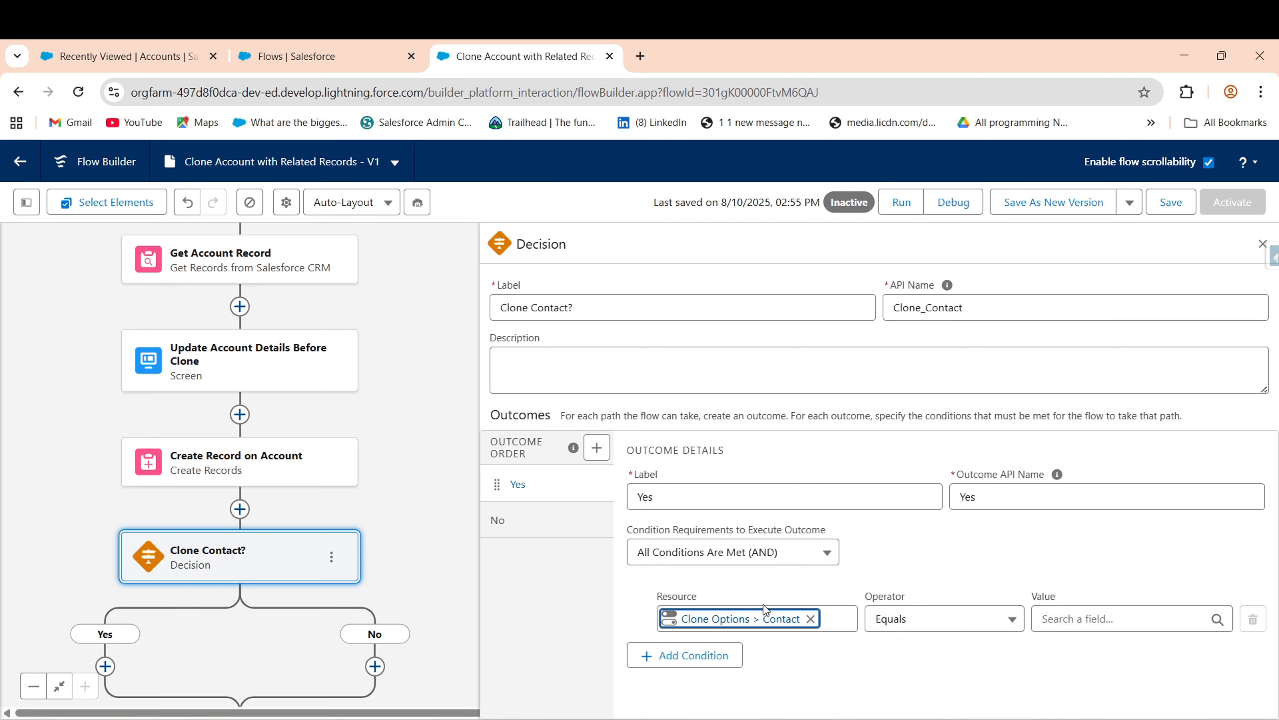
click(1067, 622)
text(tr)
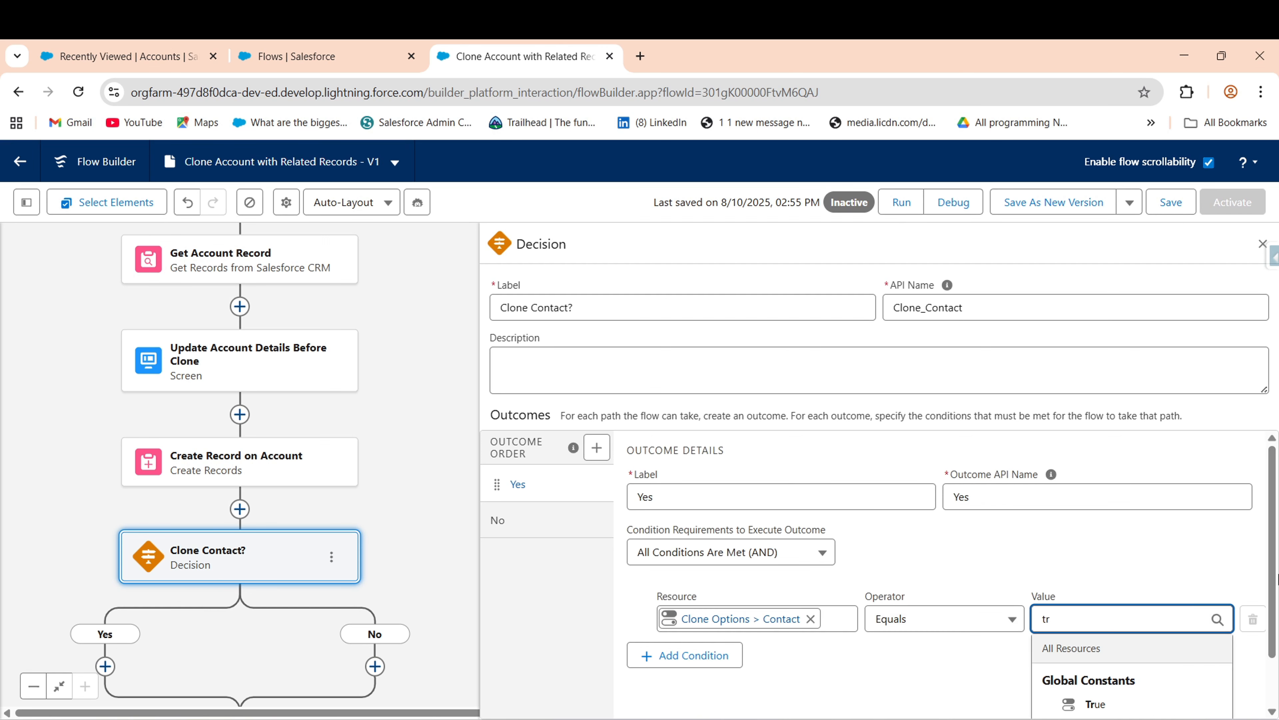
drag(1278, 579, 1277, 714)
click(1142, 621)
click(1103, 702)
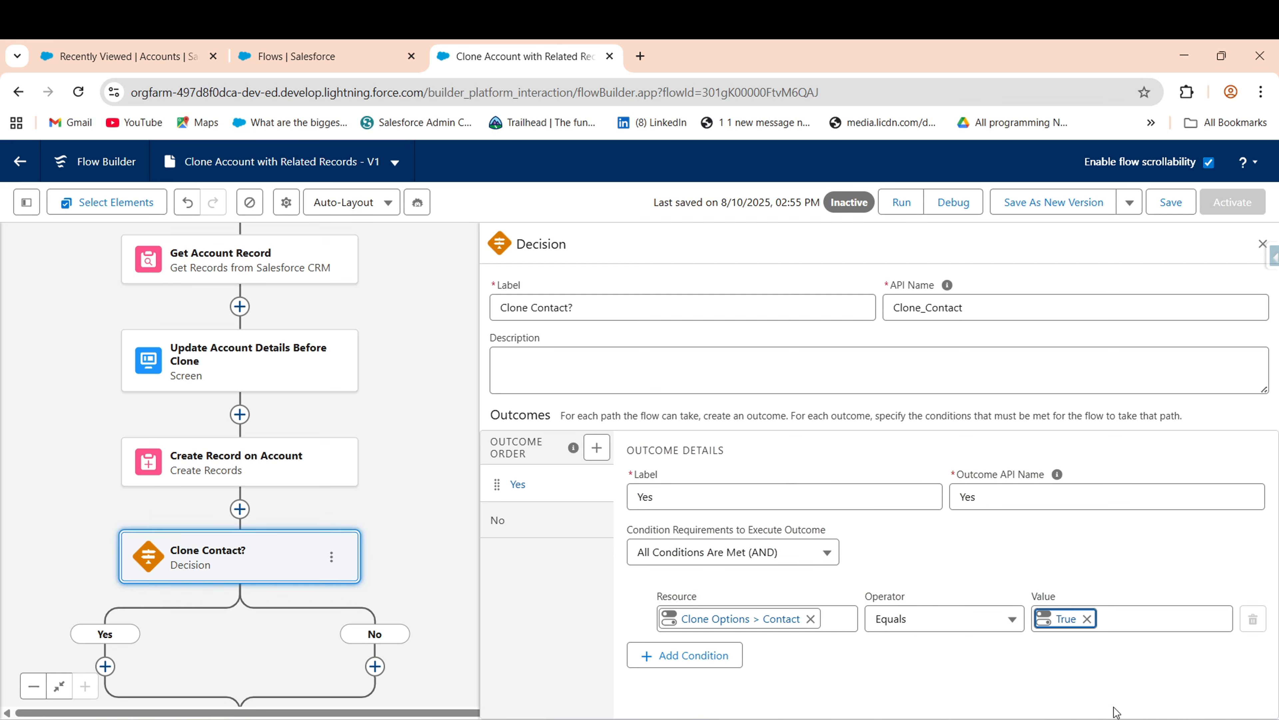
drag(415, 544, 442, 257)
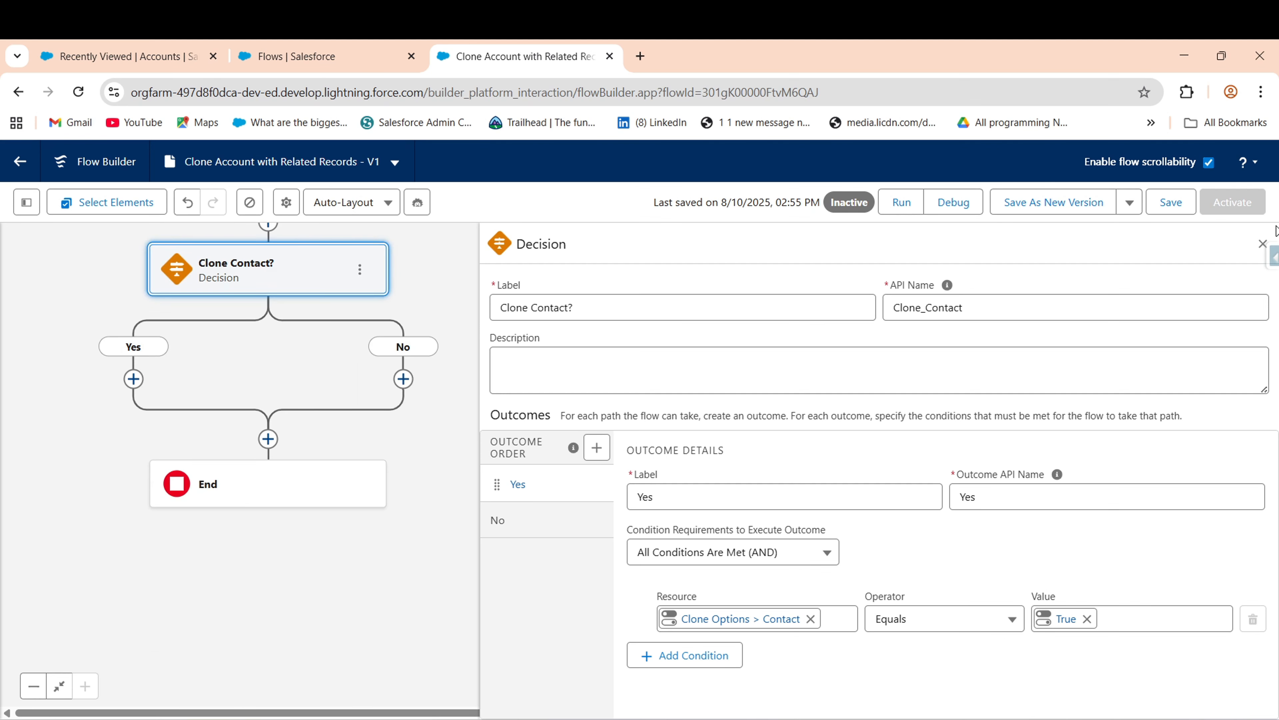
click(1263, 244)
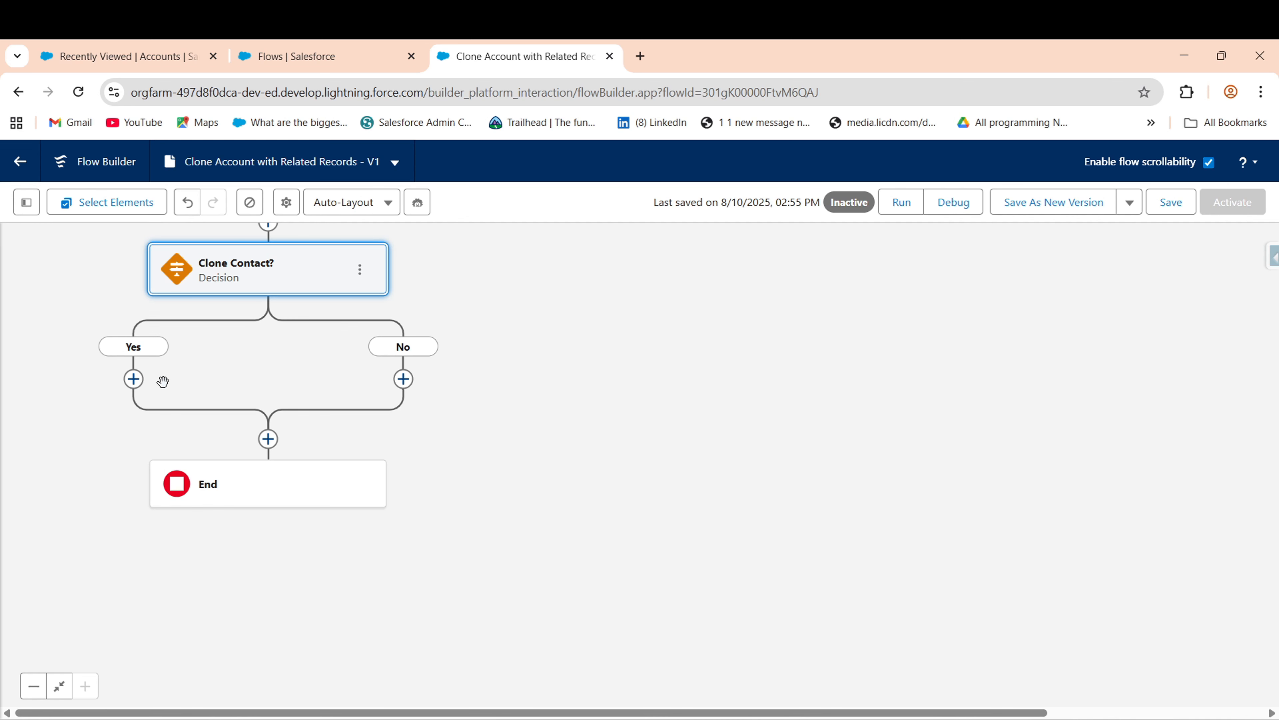
- Add a Get Records element named Get Contacts on the Yes branch, retrieving Contact records
drag(215, 371, 311, 331)
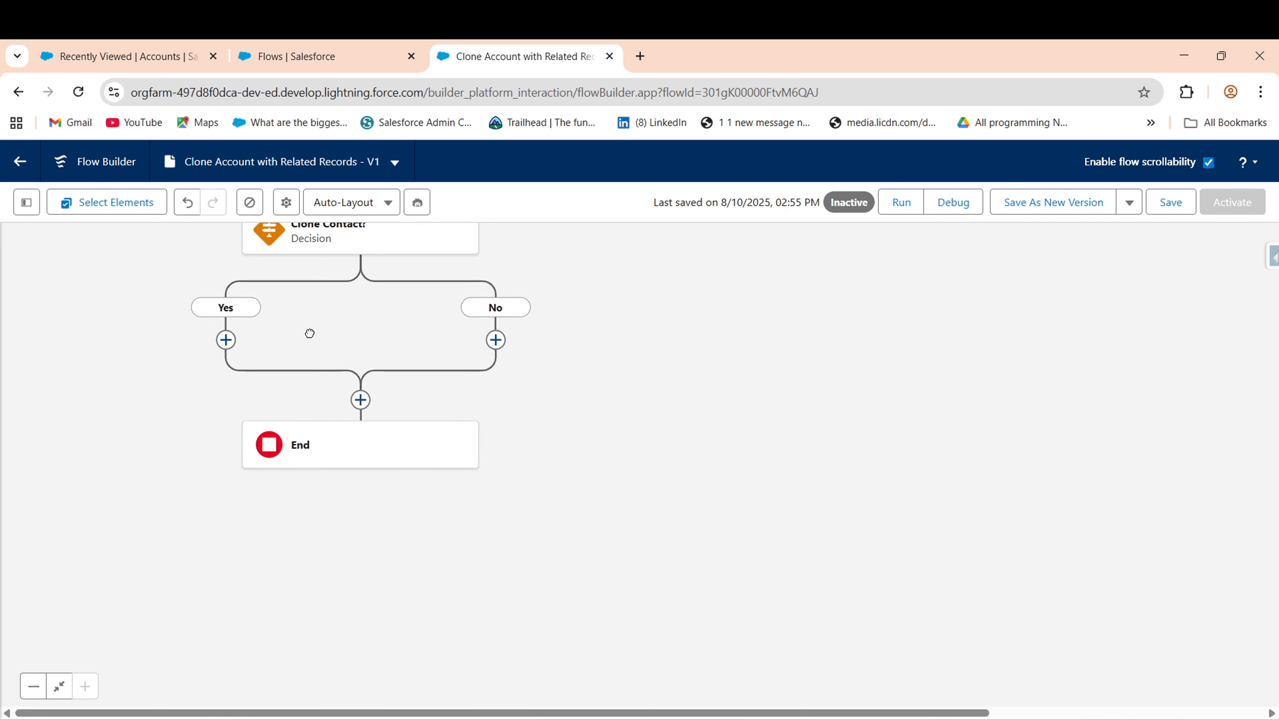
click(229, 338)
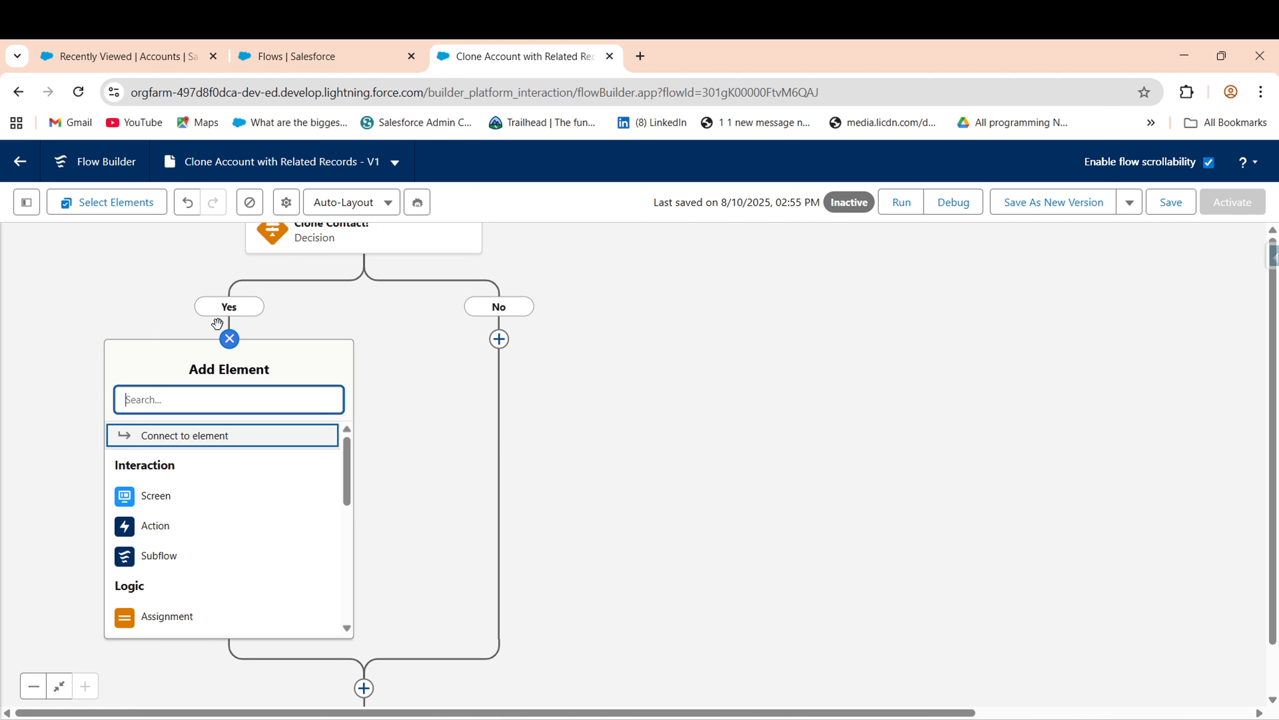
text(get)
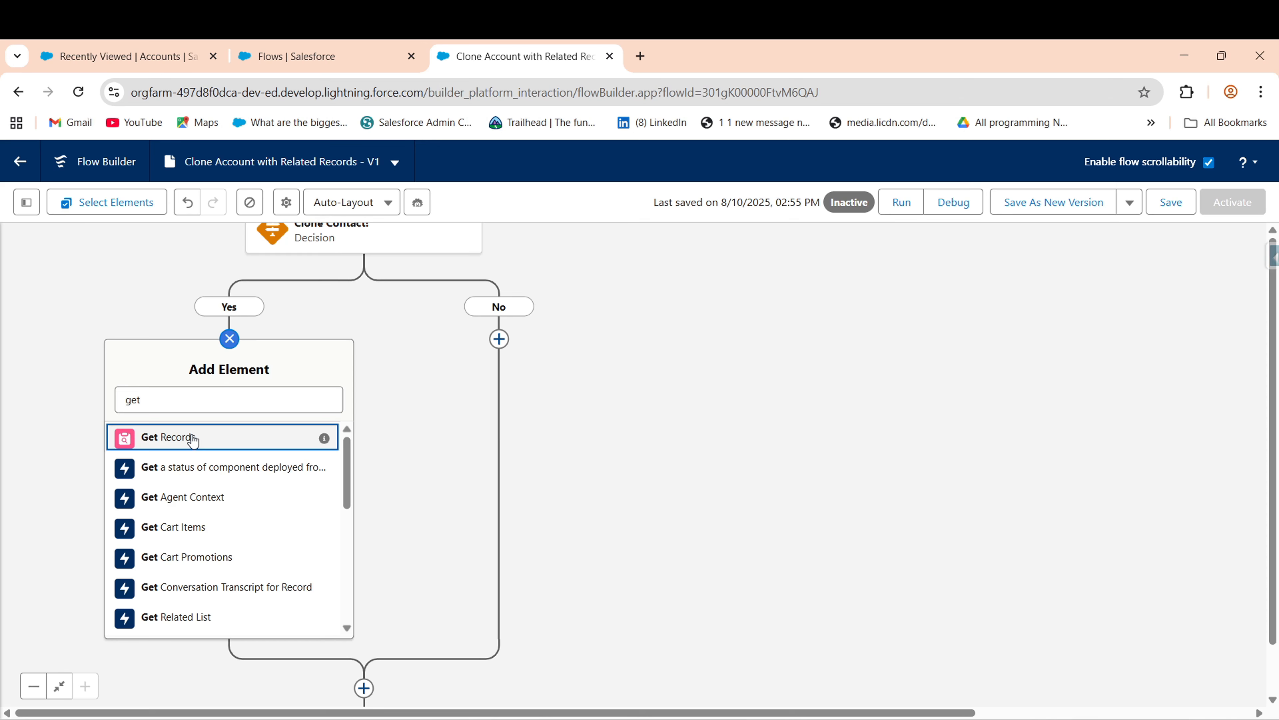
click(192, 438)
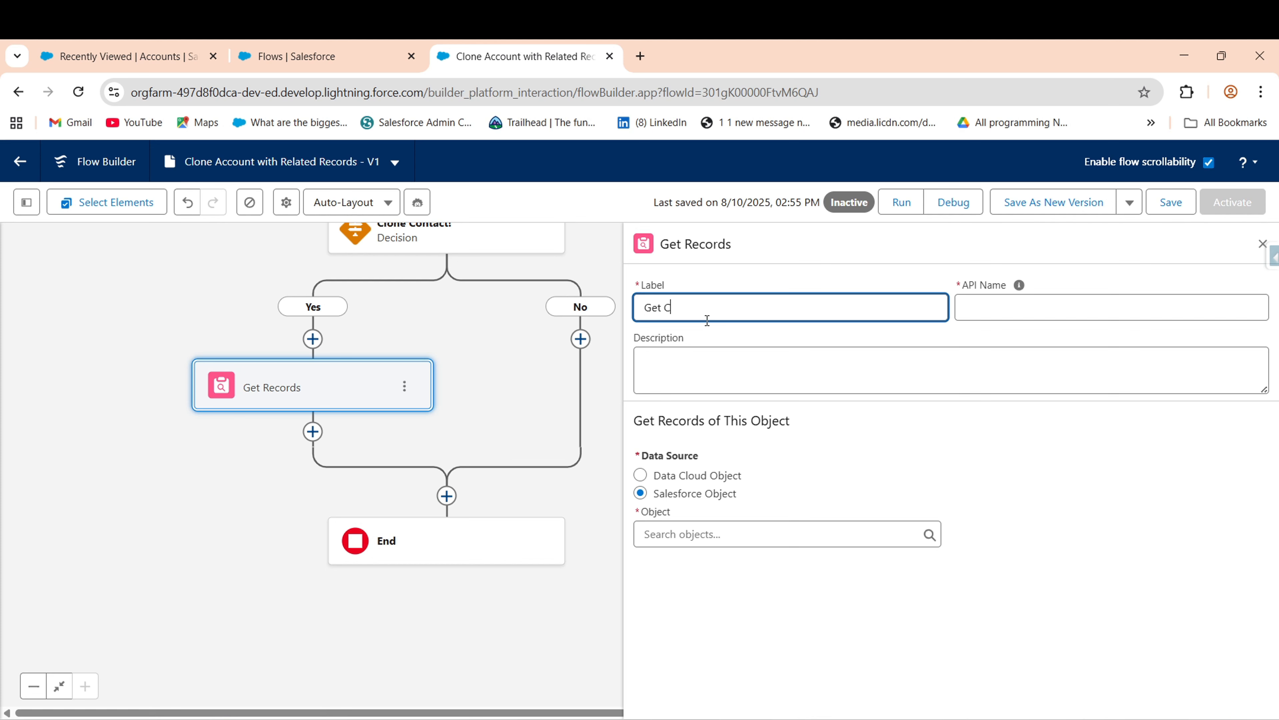
click(894, 335)
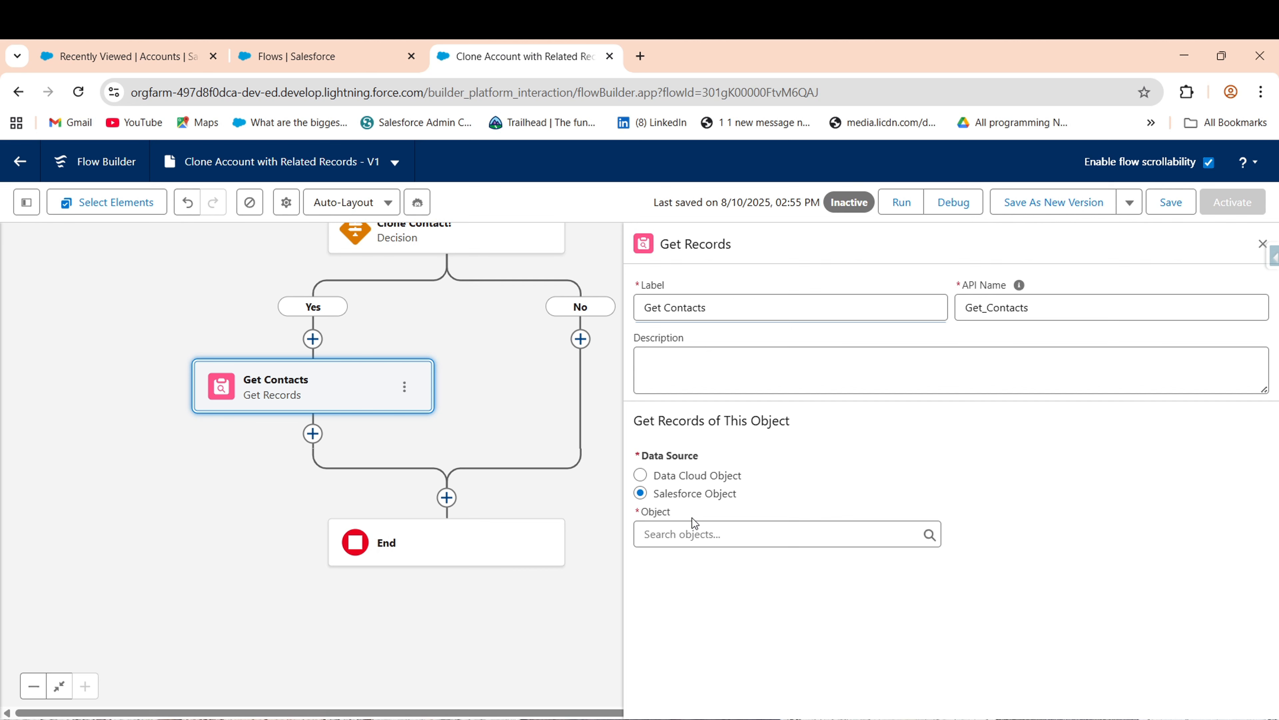
click(706, 533)
text(cont)
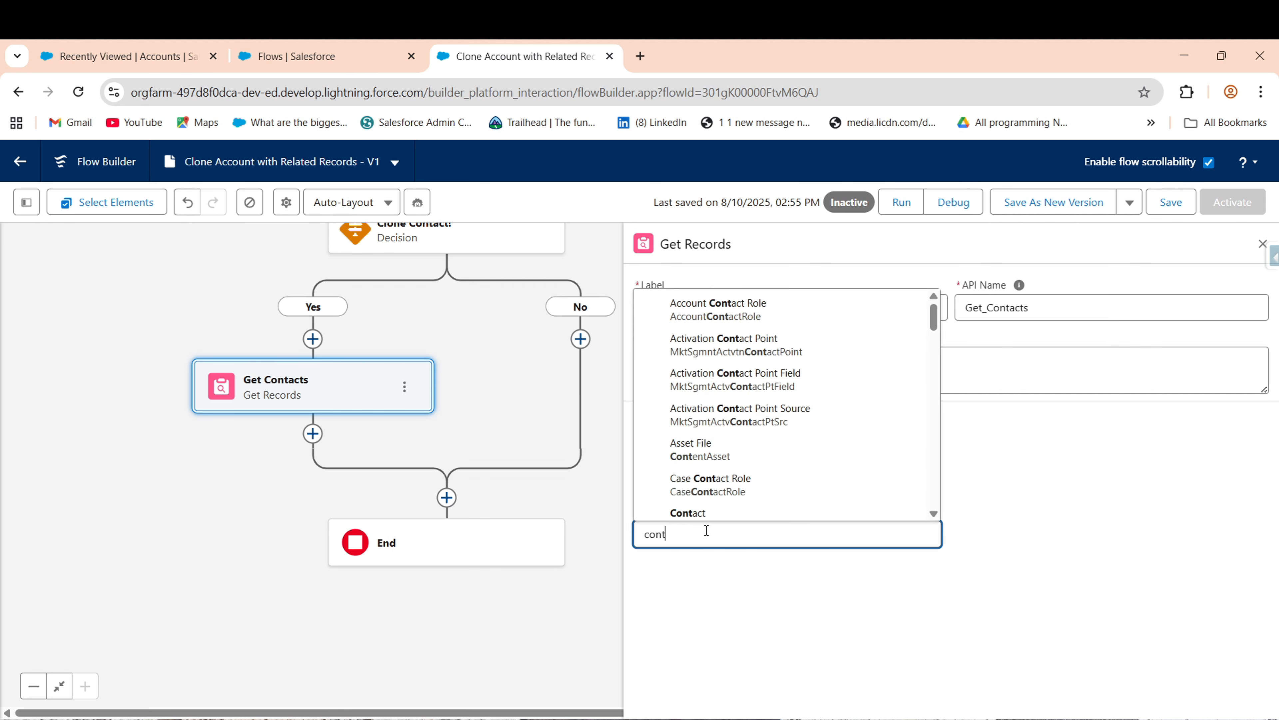
click(751, 514)
- Filter Get Contacts by the condition Account ID Equals recordId
scroll(1277, 524, down, 1)
scroll(705, 359, down, 3)
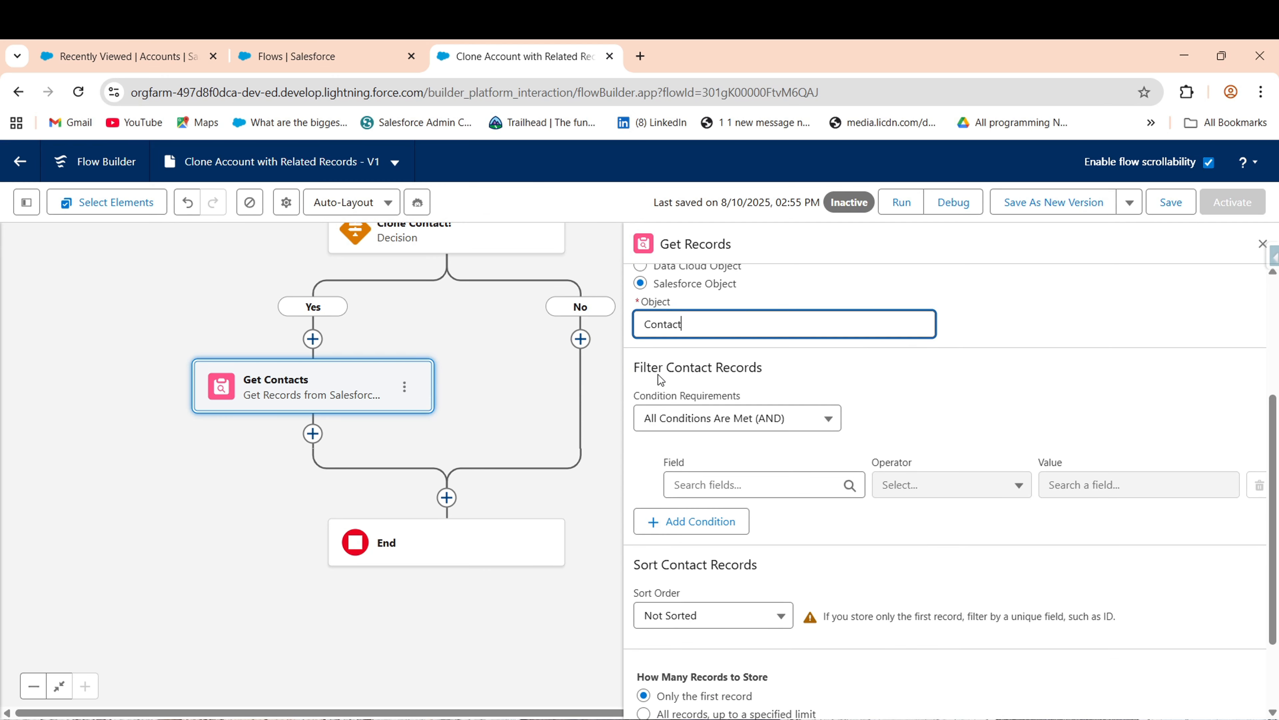
drag(632, 369, 789, 375)
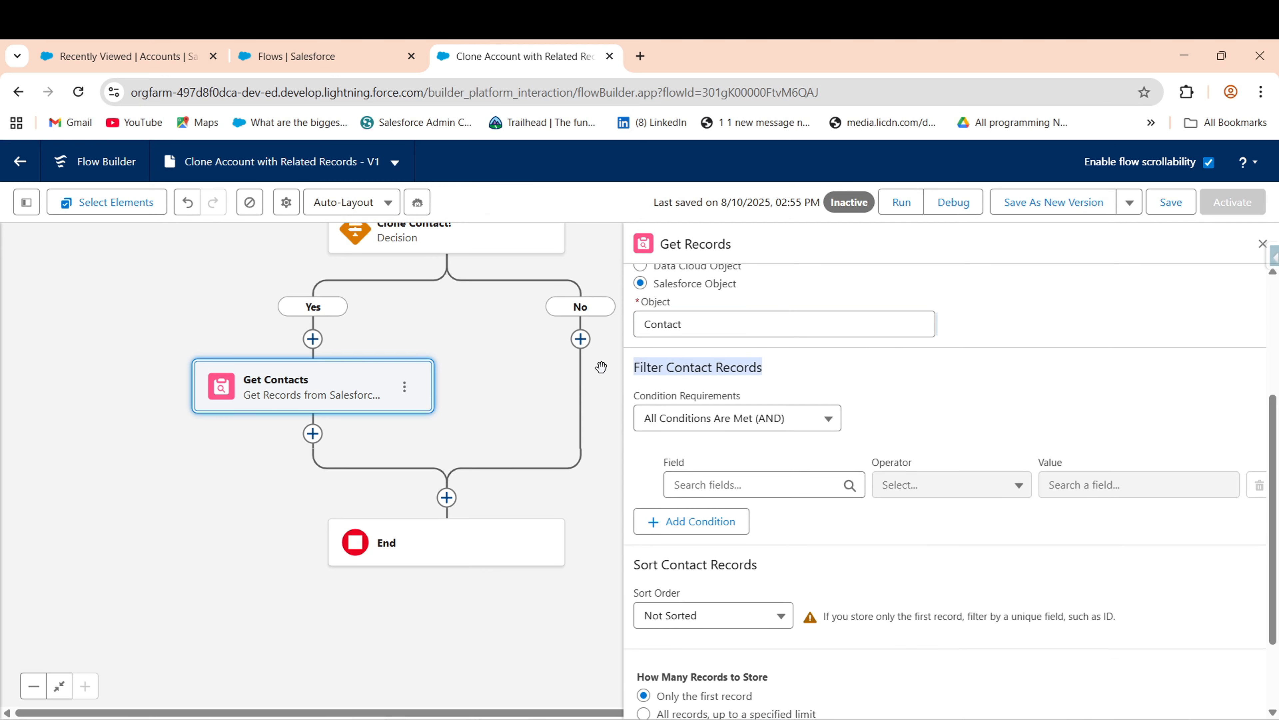
click(897, 406)
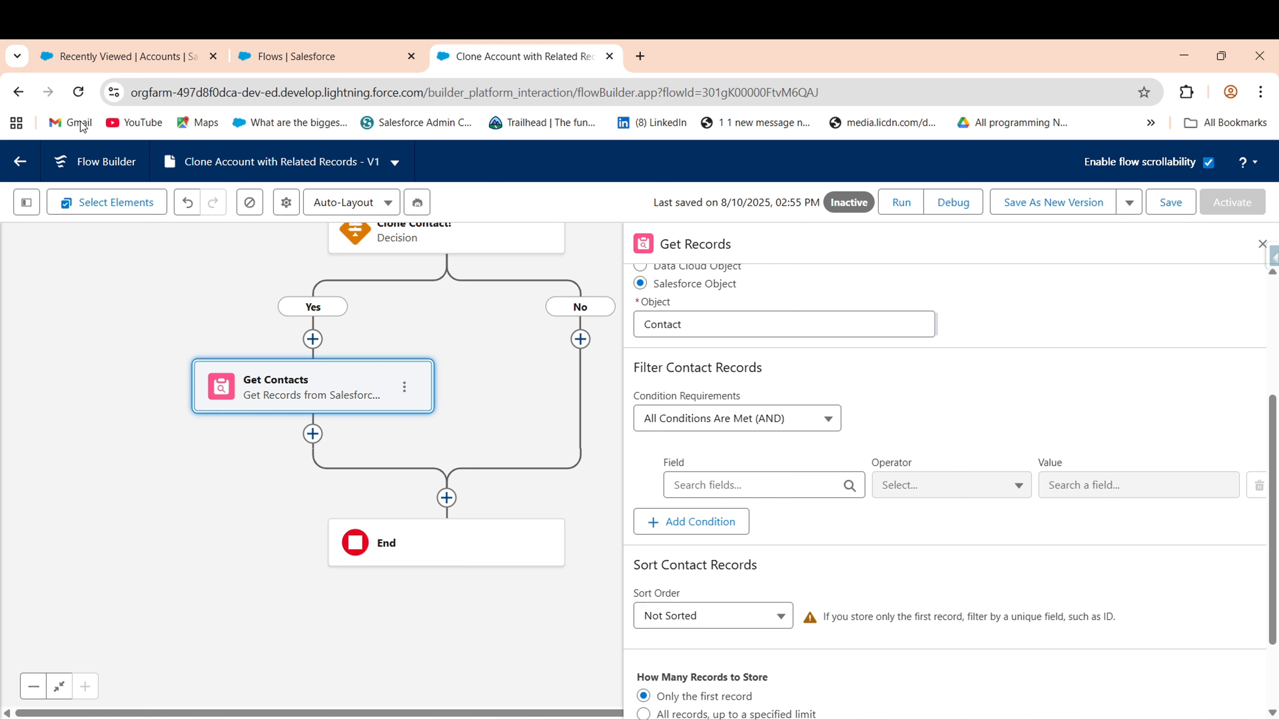
click(737, 485)
text(Acc)
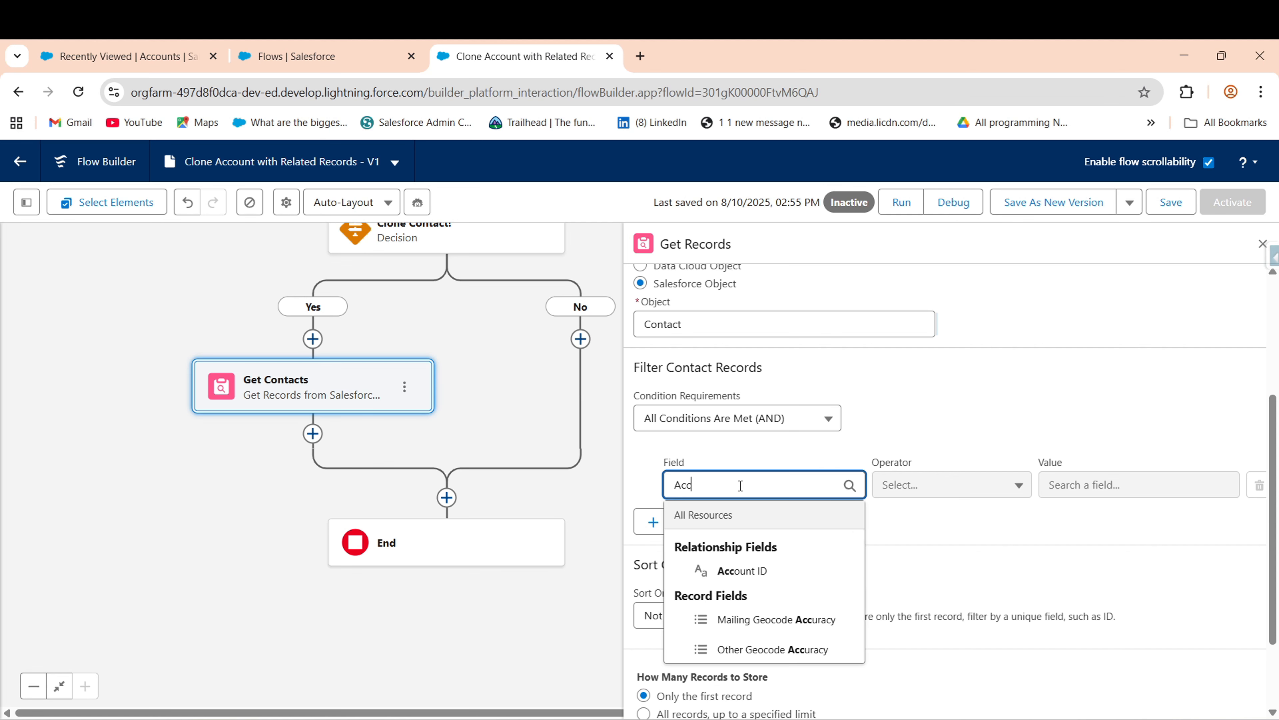
click(740, 572)
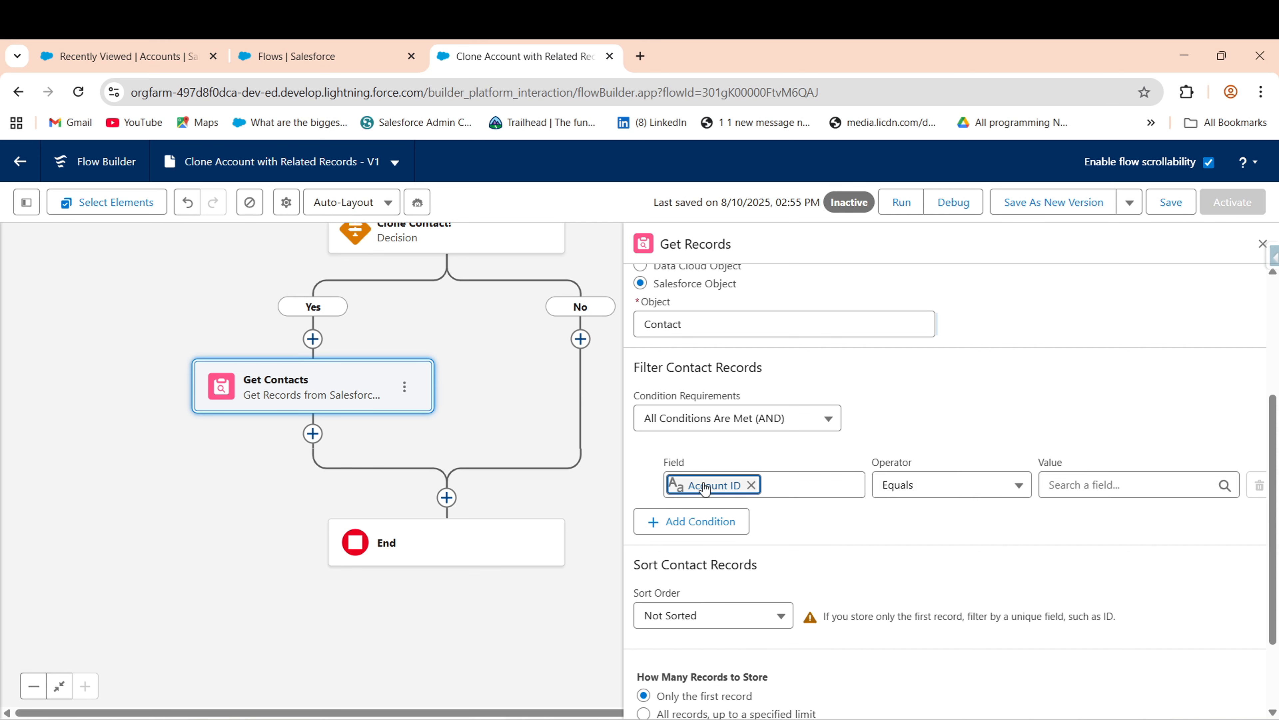
click(1174, 483)
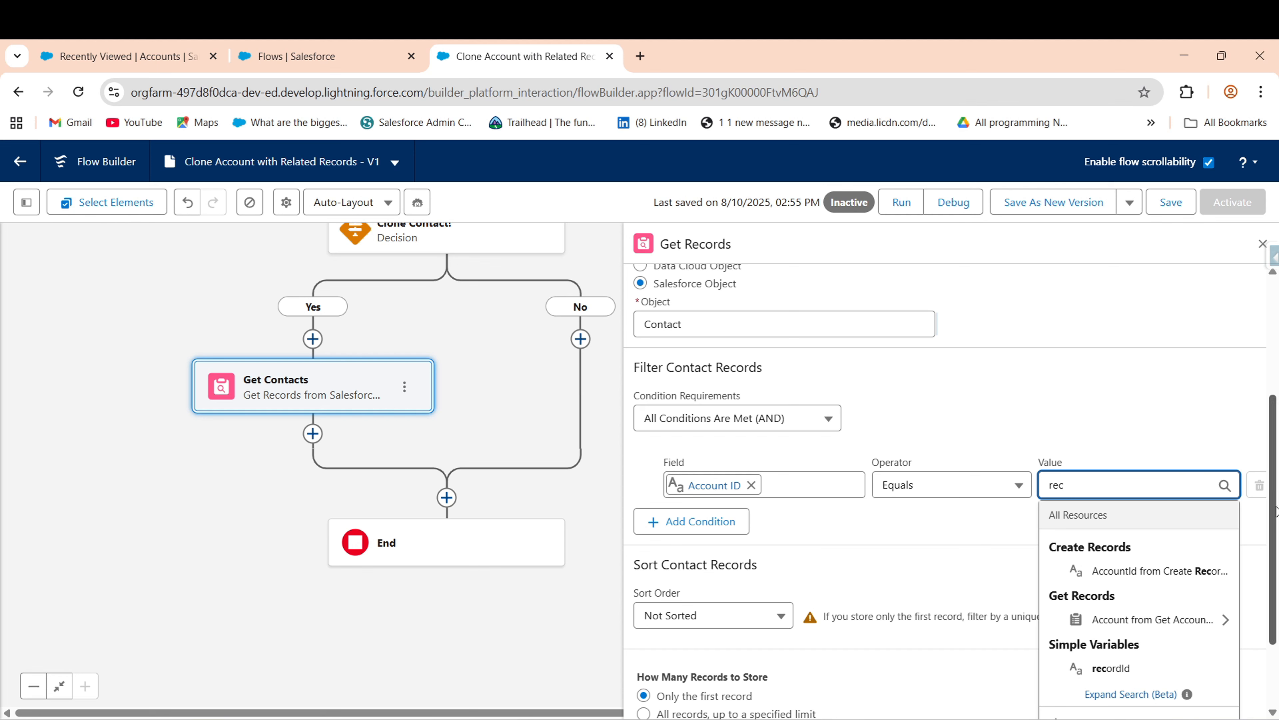
click(1129, 668)
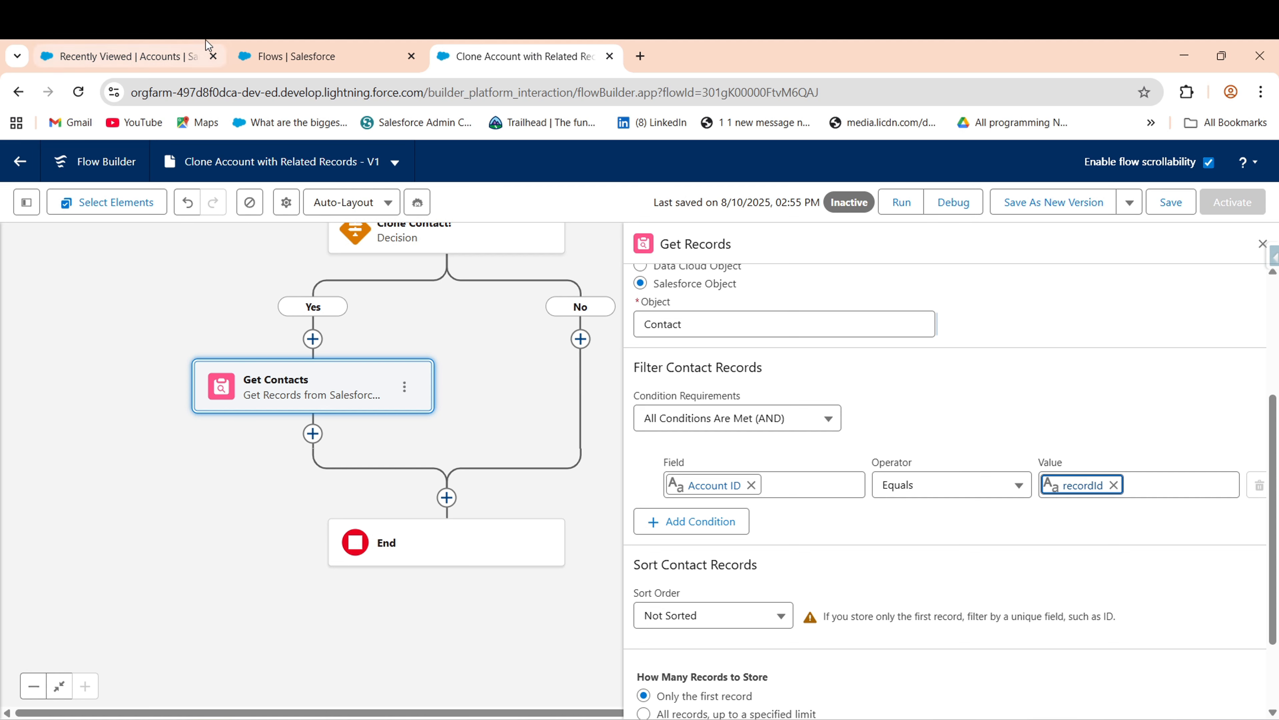
- Look up the account's record ID from the recently viewed accounts tab
click(114, 46)
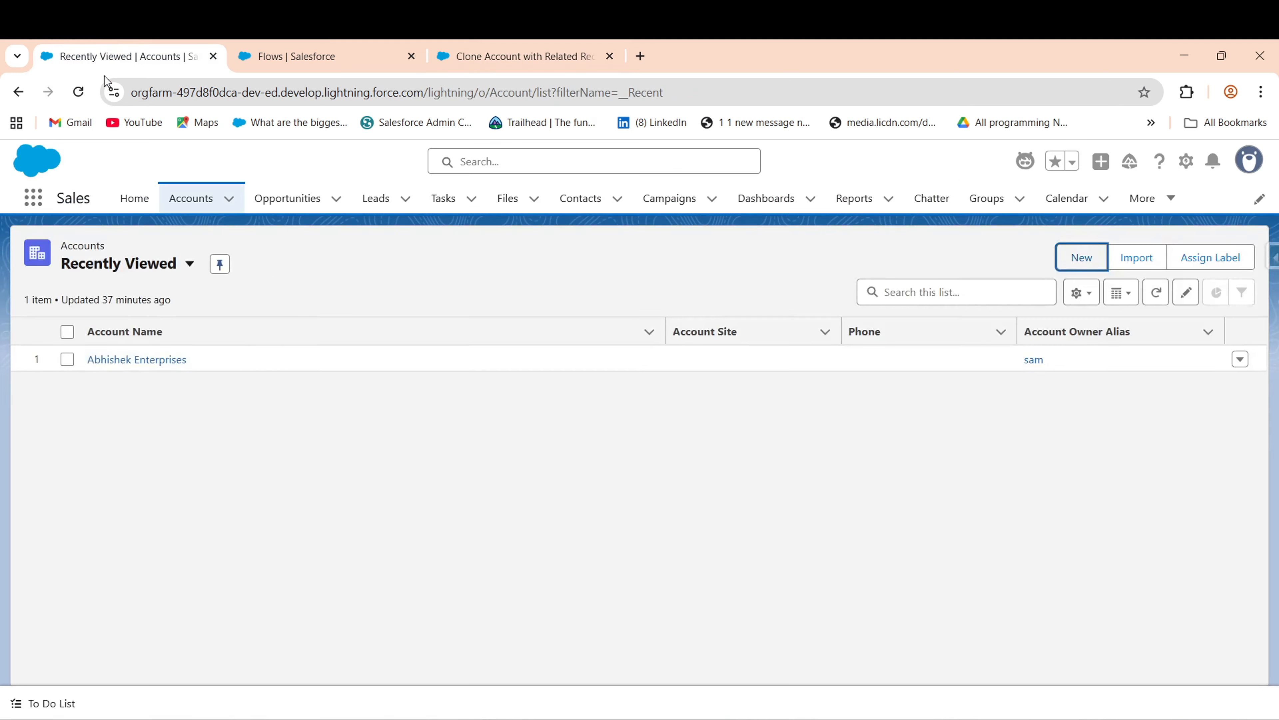
click(130, 362)
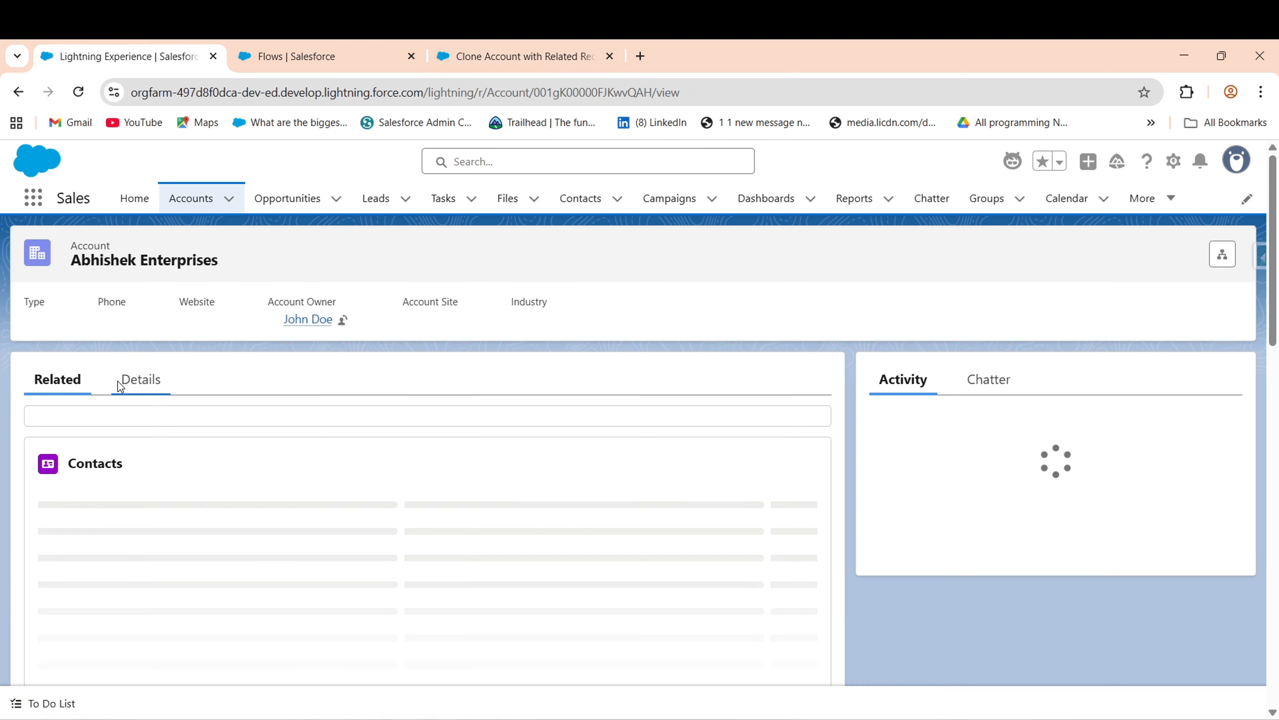
double_click(623, 93)
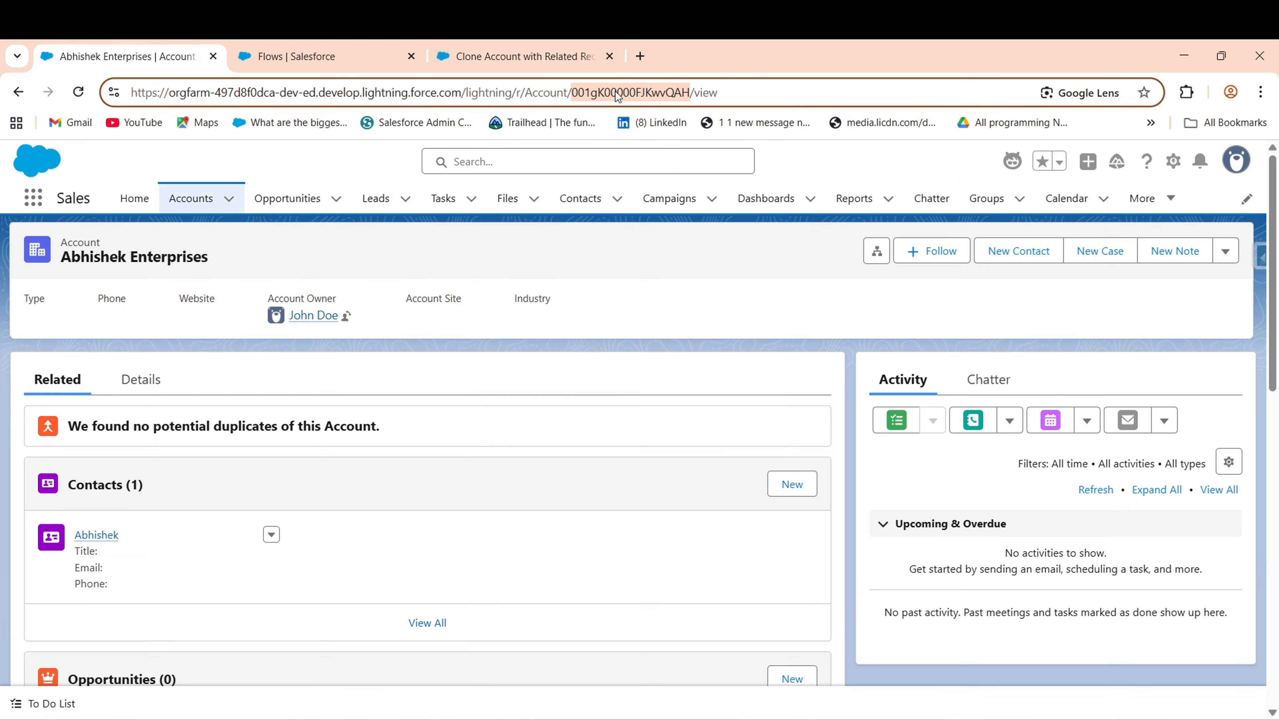
click(506, 58)
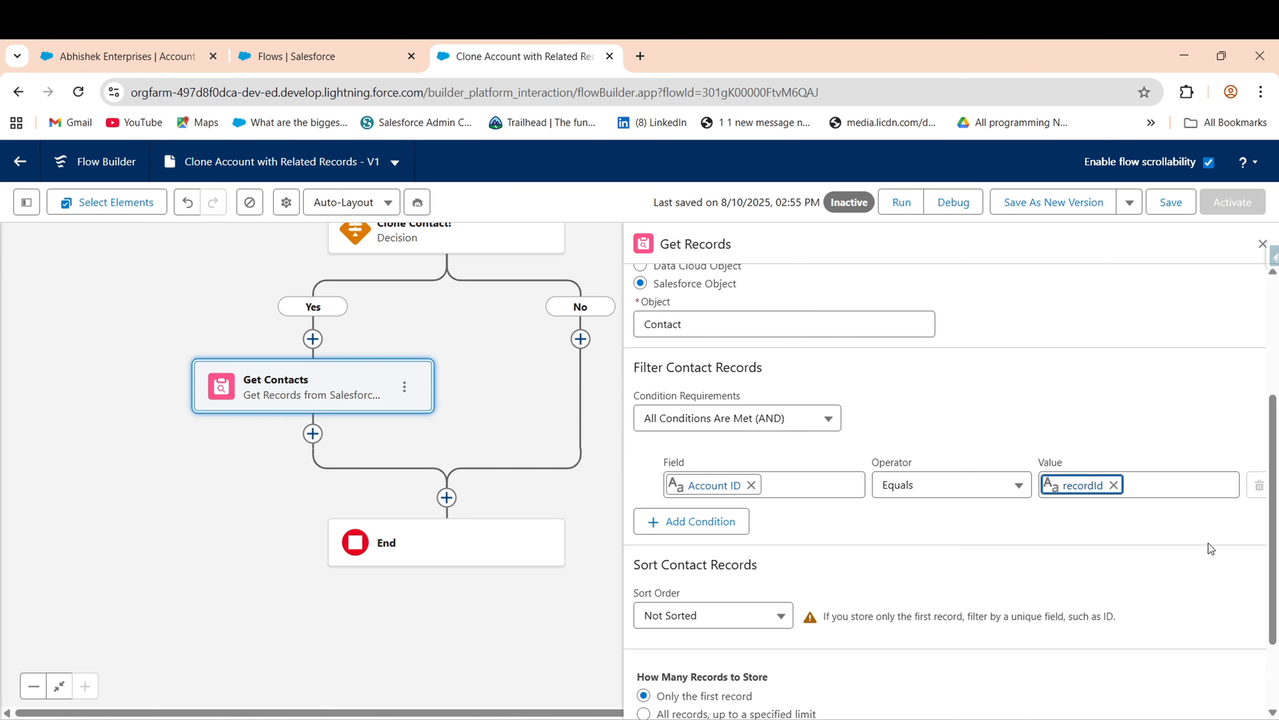
- Set Get Contacts' How Many Records to Store to All records
scroll(856, 502, down, 2)
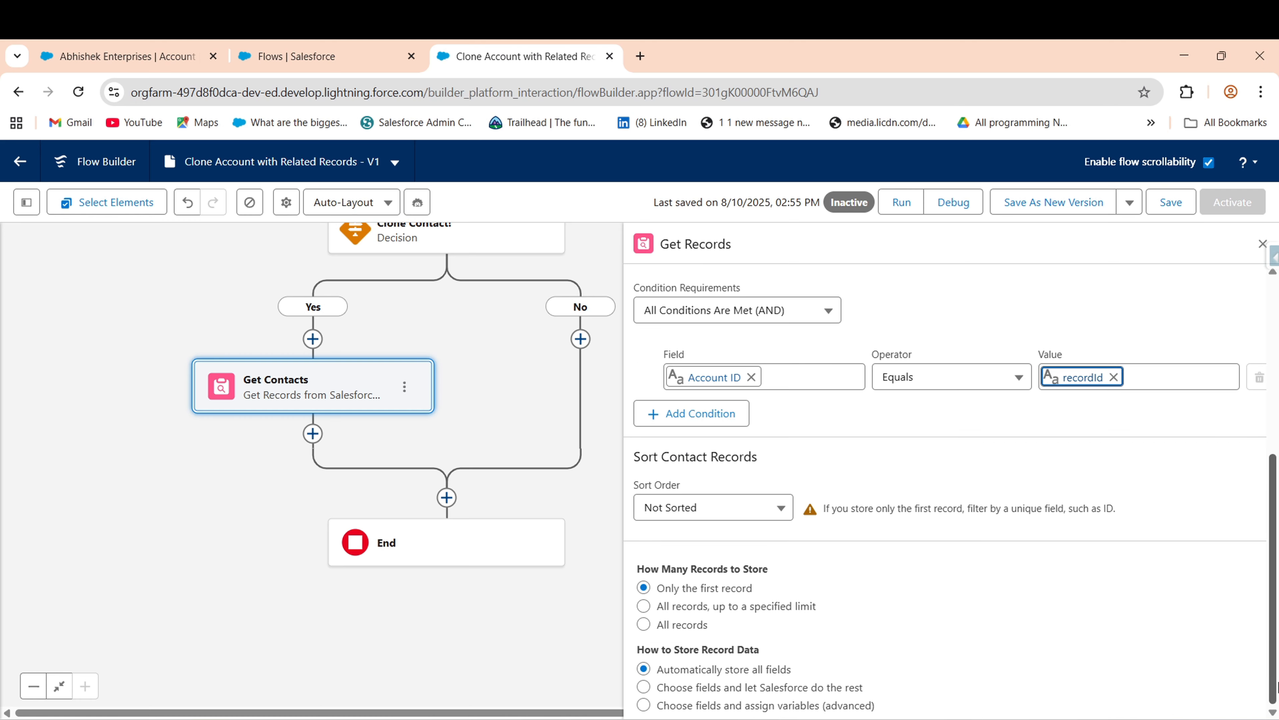
click(667, 628)
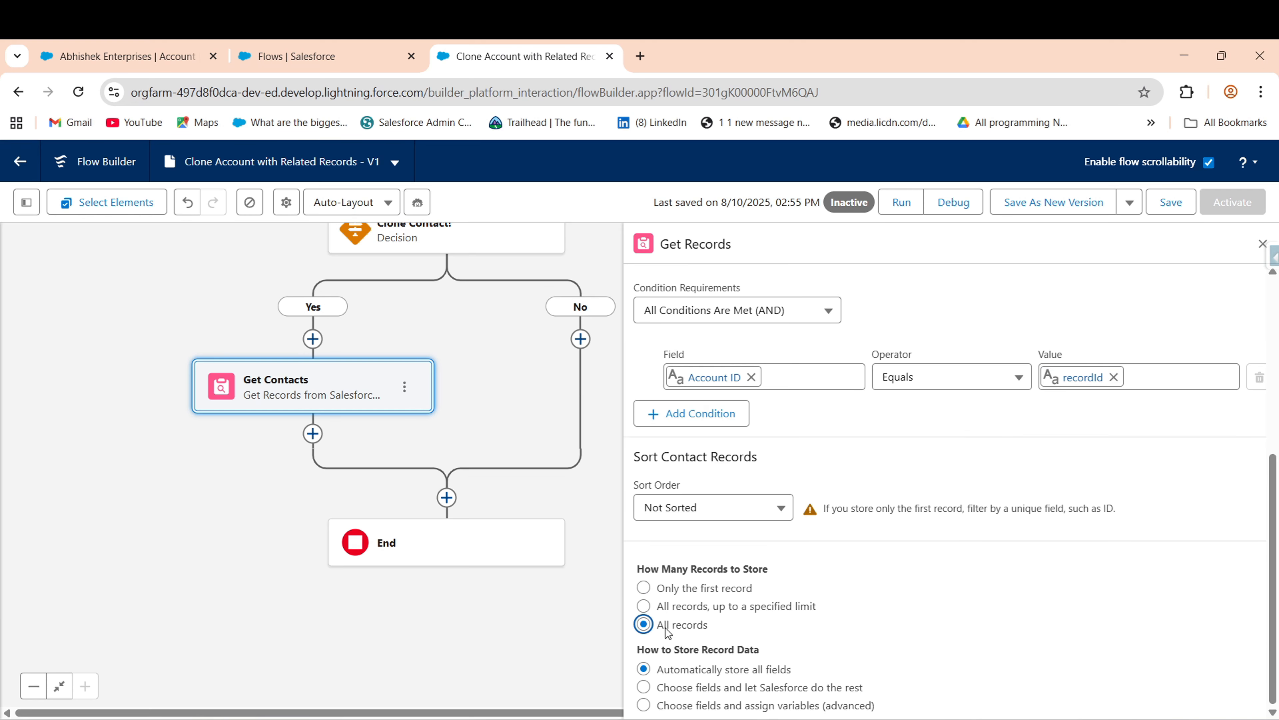
click(901, 624)
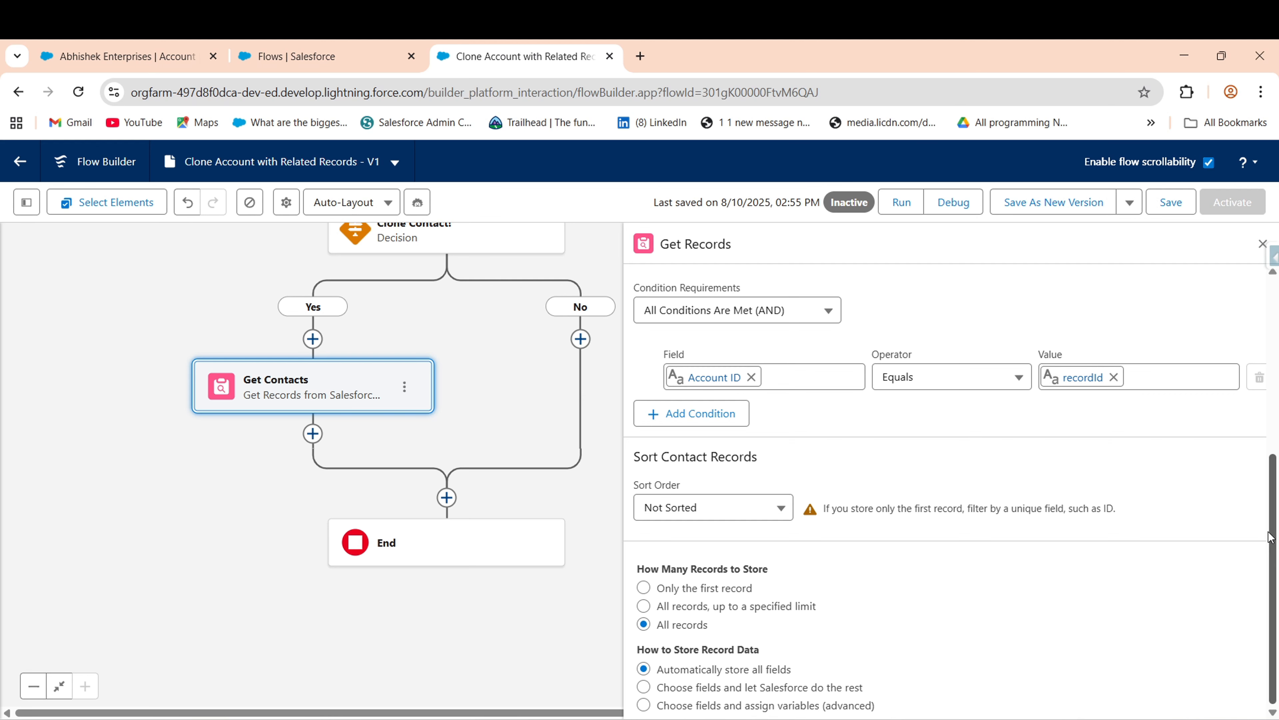
scroll(1270, 537, up, 3)
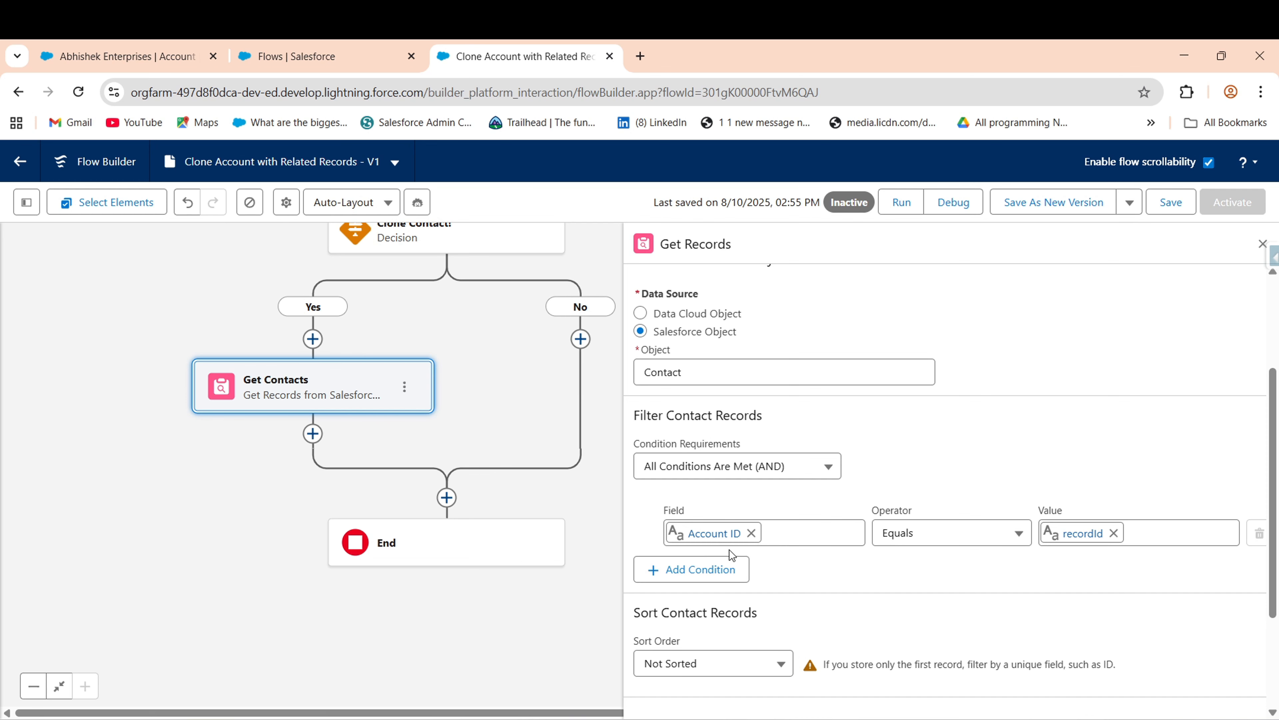
- Recheck the account record page, then return to the flow canvas below Get Contacts
click(61, 53)
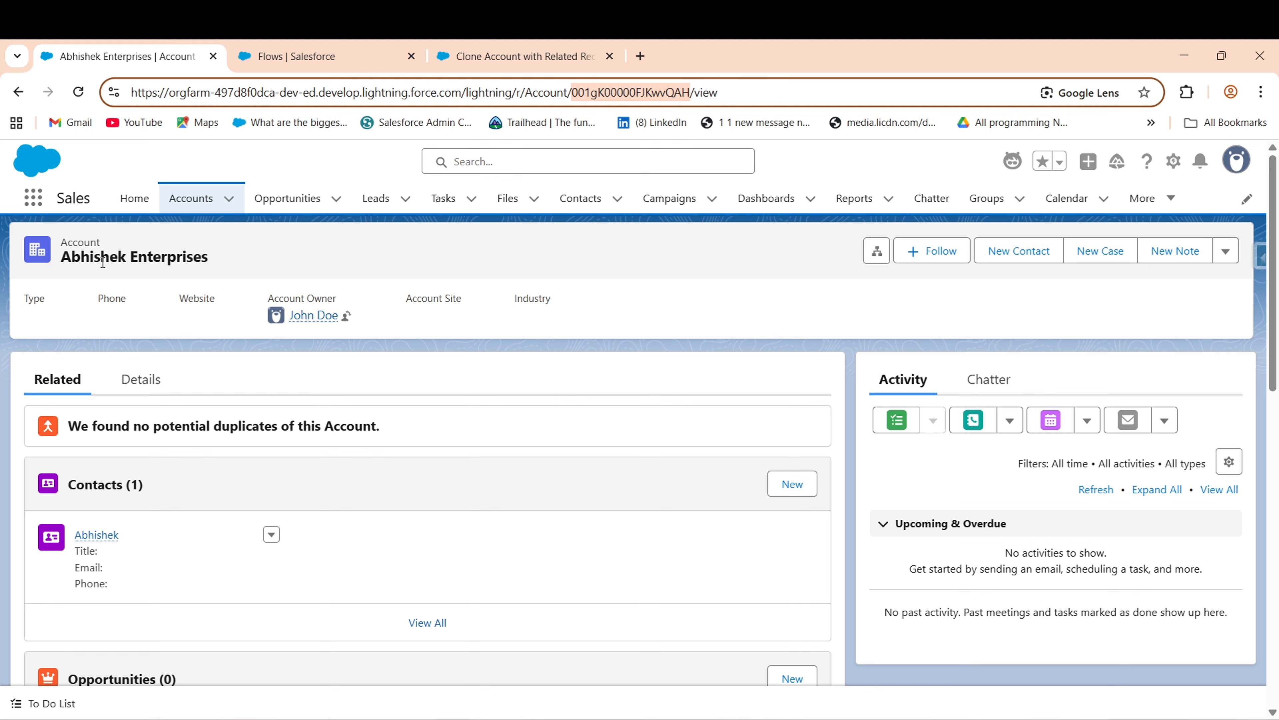
click(468, 70)
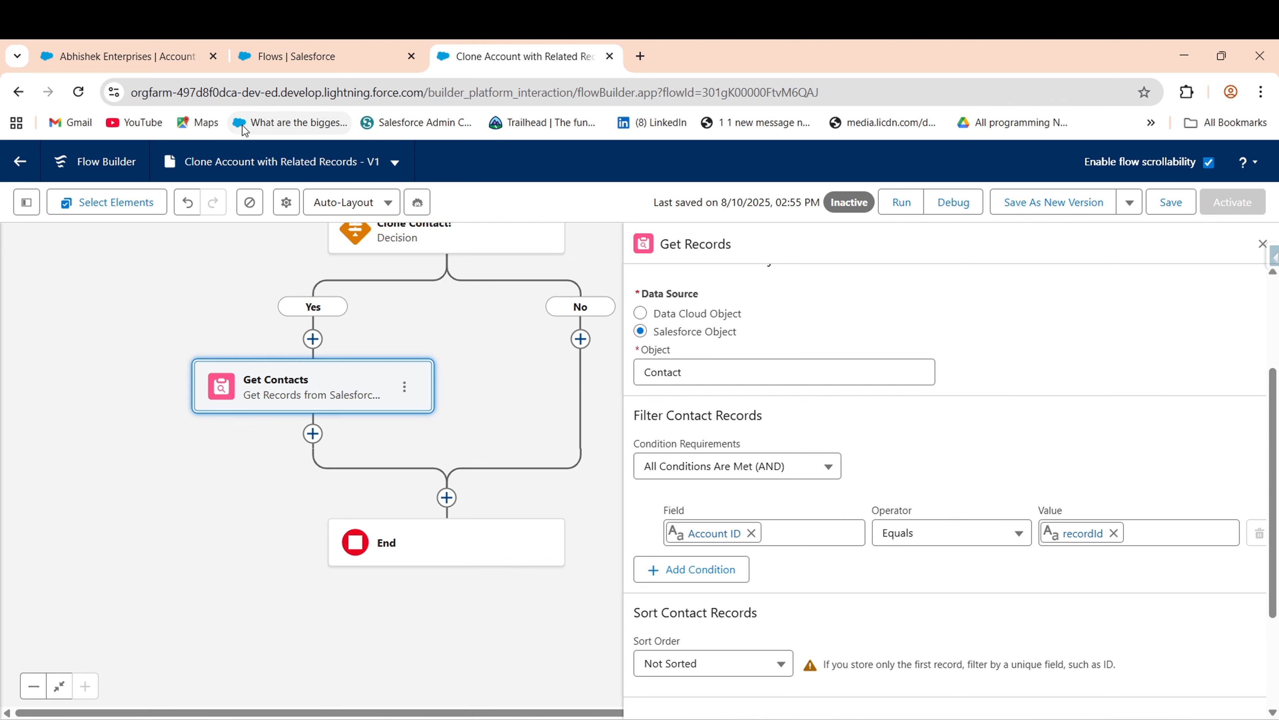
click(160, 63)
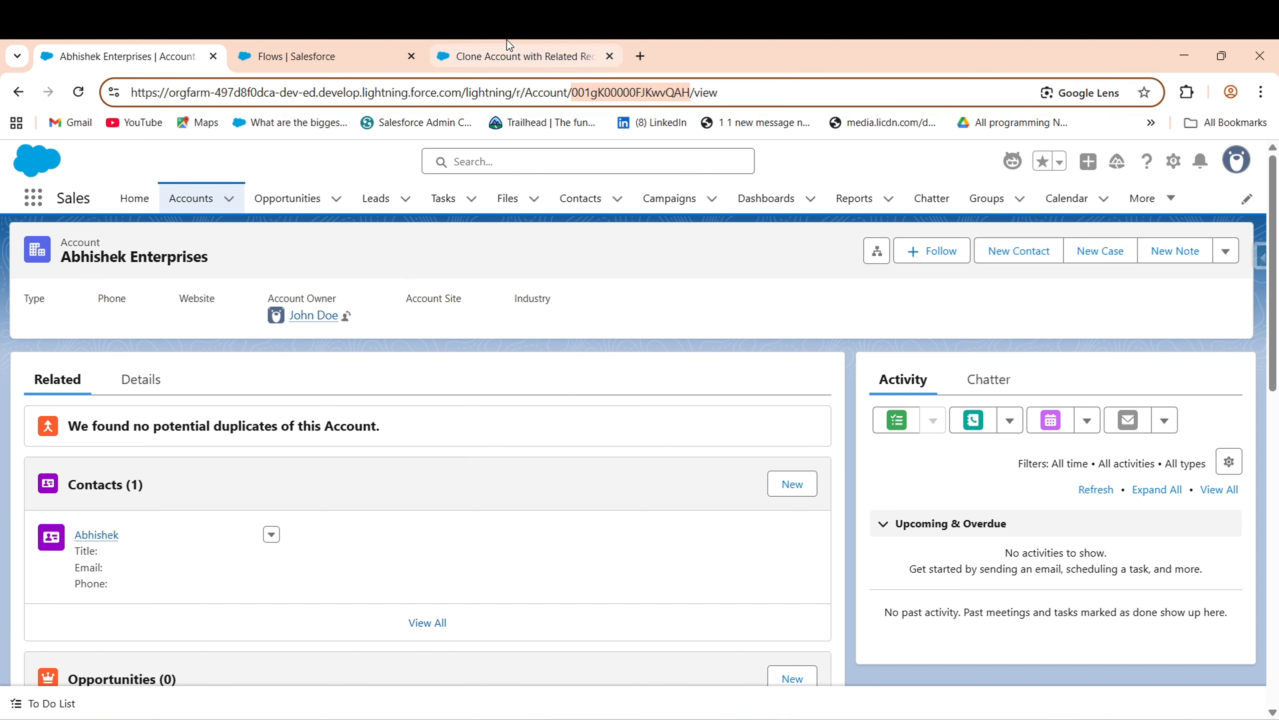
click(500, 51)
scroll(1274, 595, down, 3)
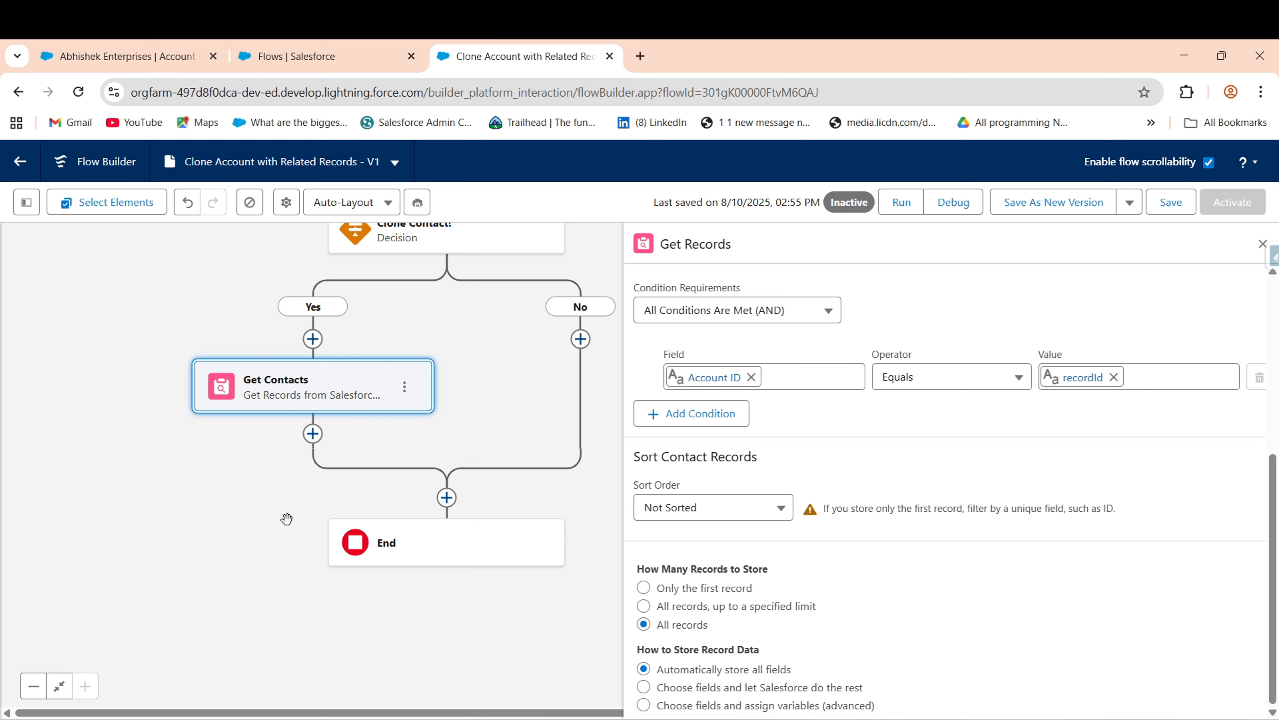
drag(286, 519, 291, 437)
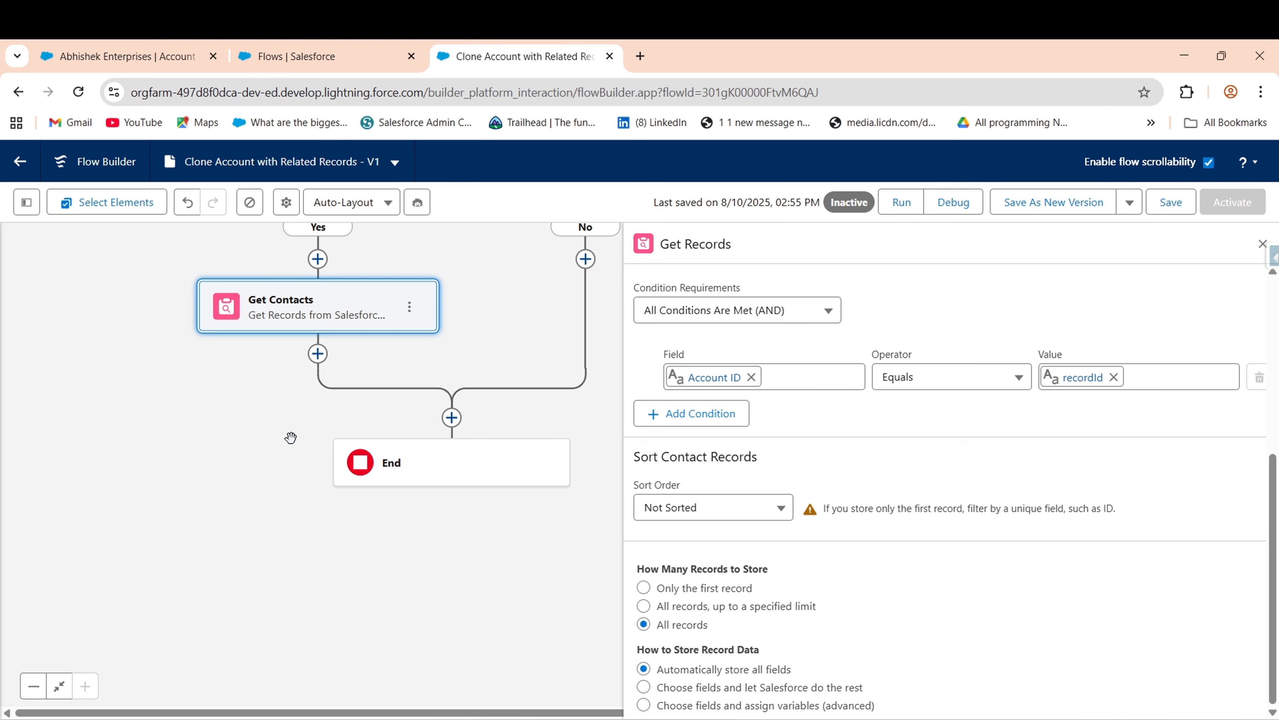
- Add a Loop after Get Contacts labelled Loop through Contacts, regenerating its API name
click(318, 353)
text(loo)
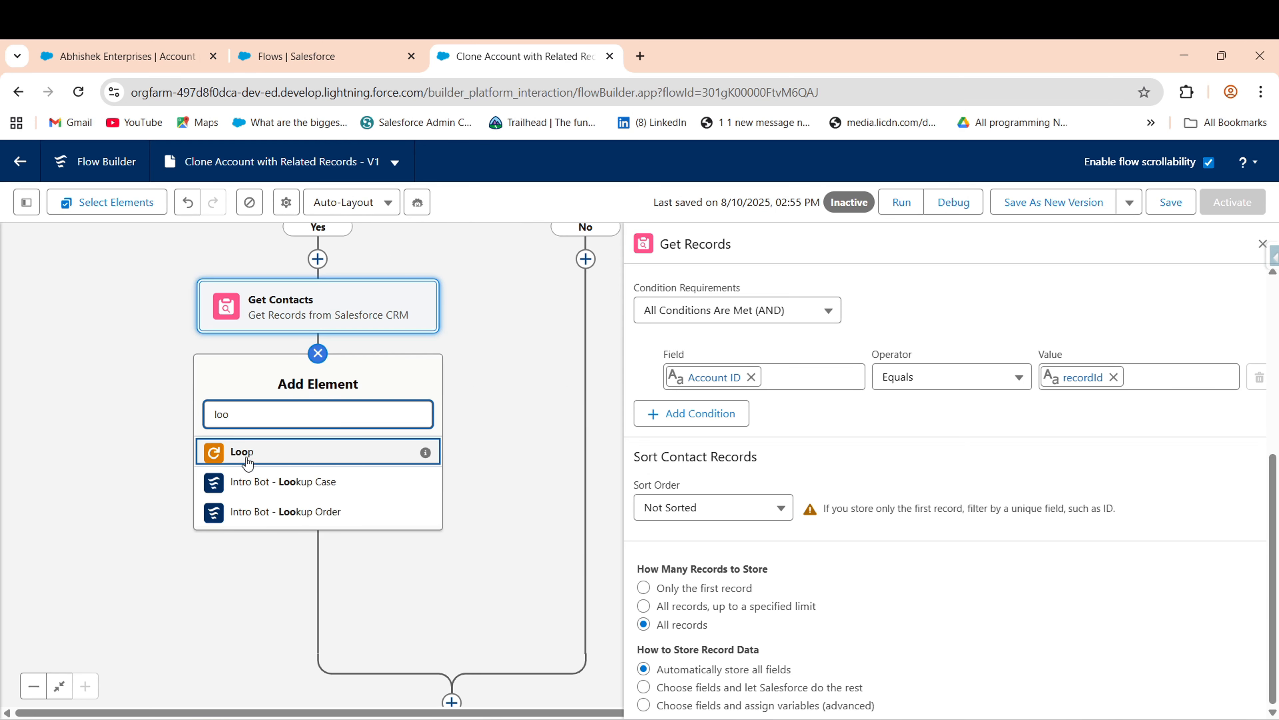
click(198, 351)
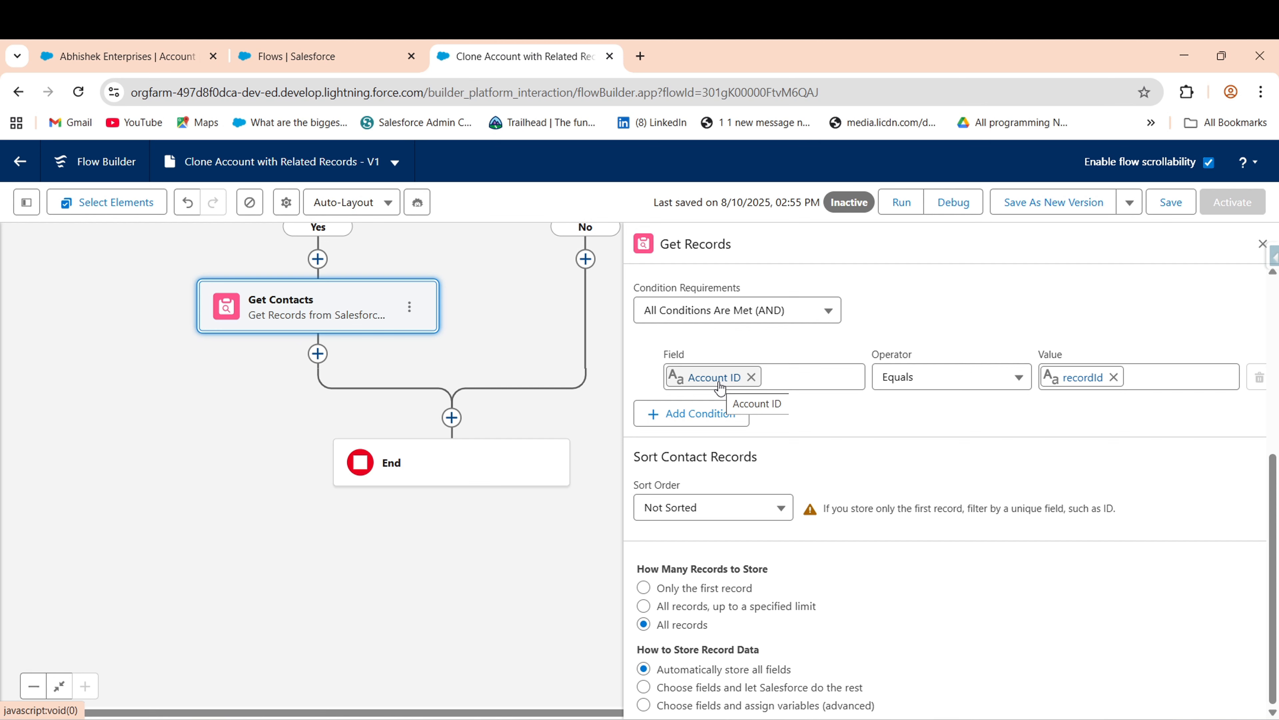
click(318, 353)
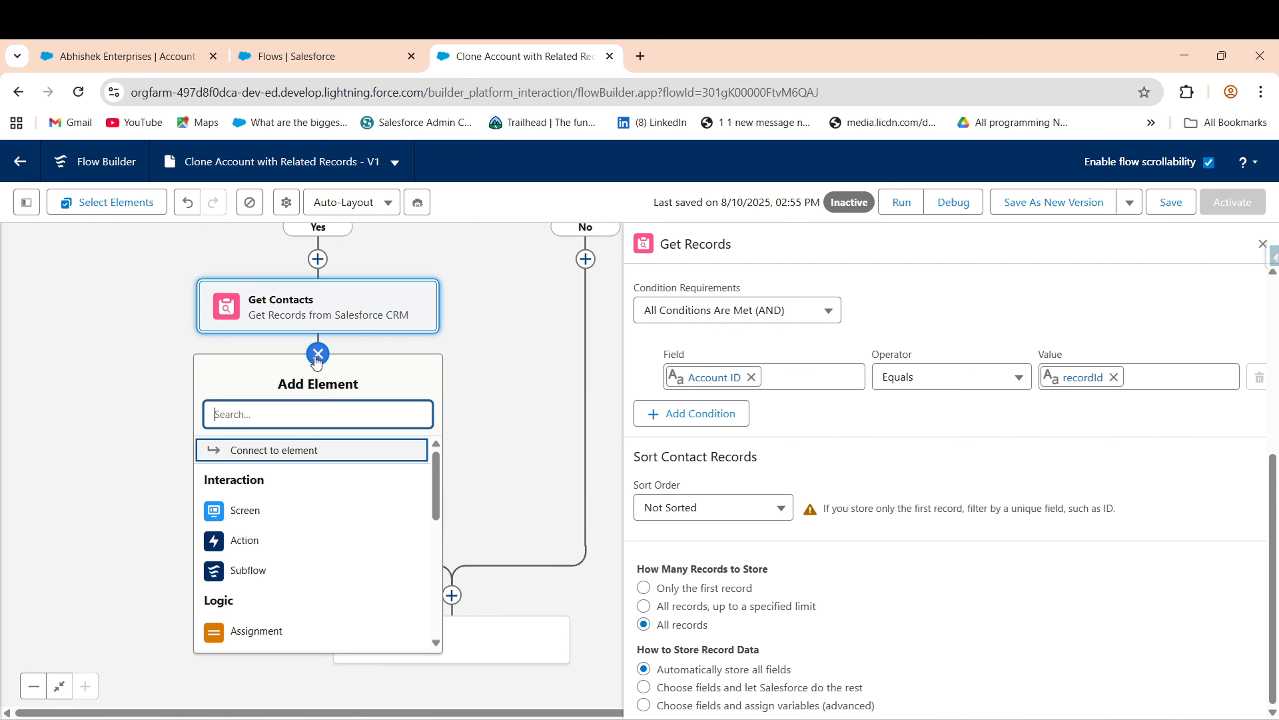
text(lo)
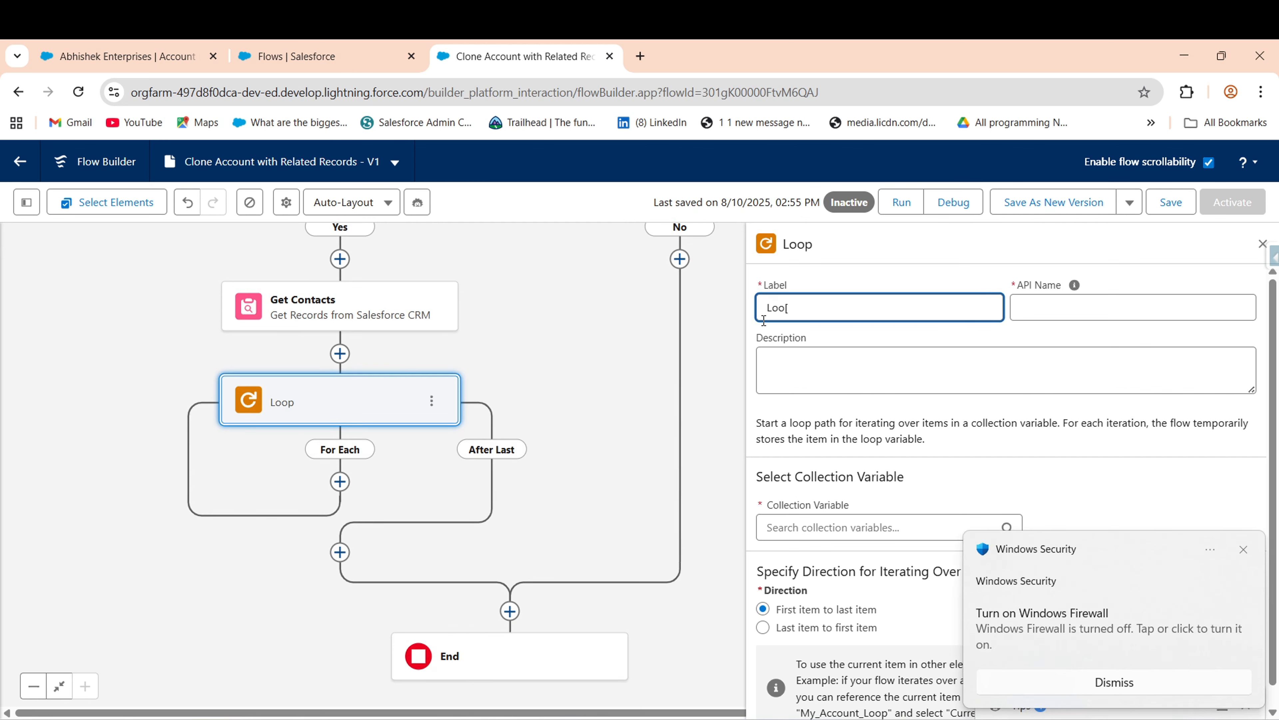
click(1249, 550)
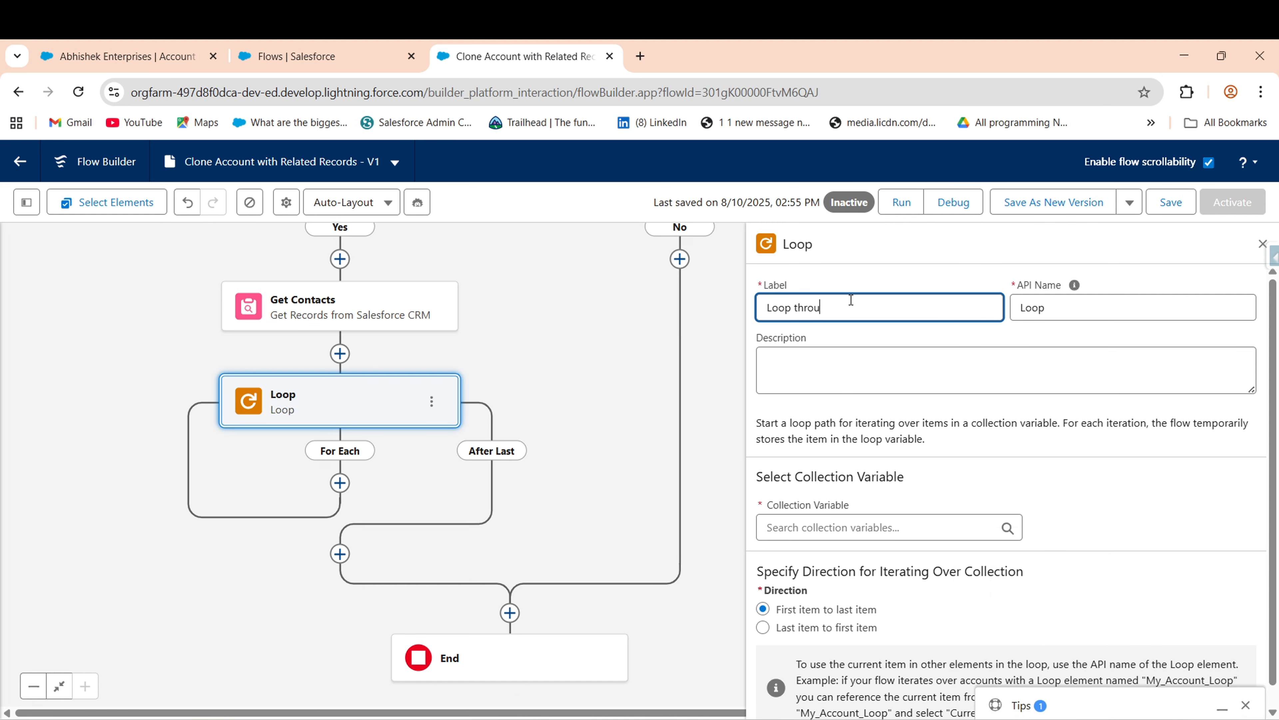
text(ontacts)
double_click(1015, 309)
key(BackSpace)
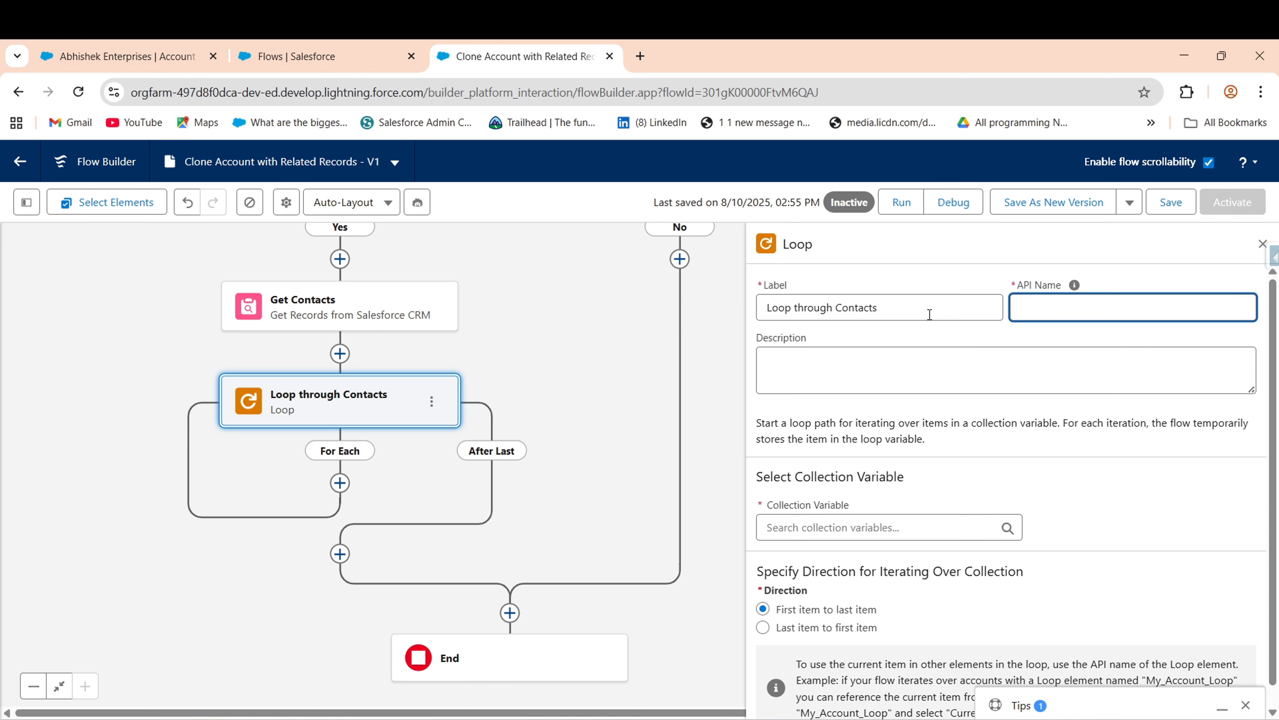
key(shift+Tab)
click(1064, 305)
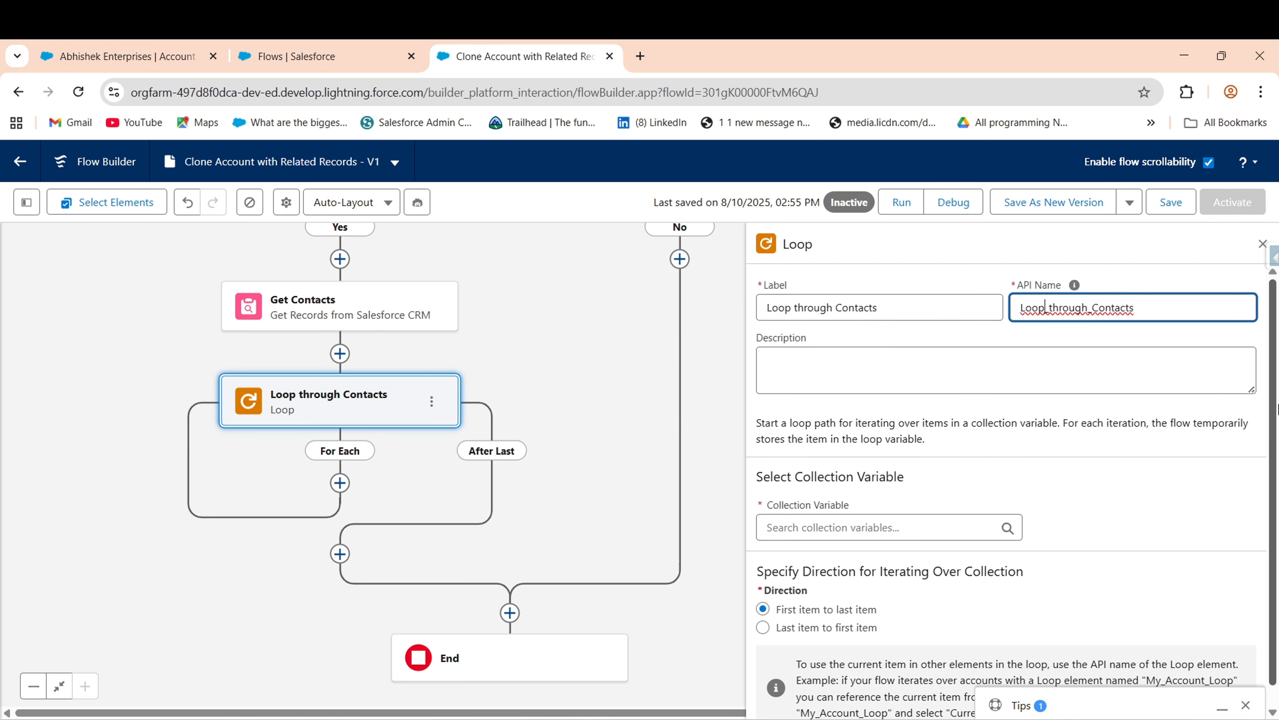
- Set the loop's Collection Variable to Contacts from Get Contacts
scroll(798, 507, down, 1)
drag(765, 485, 860, 488)
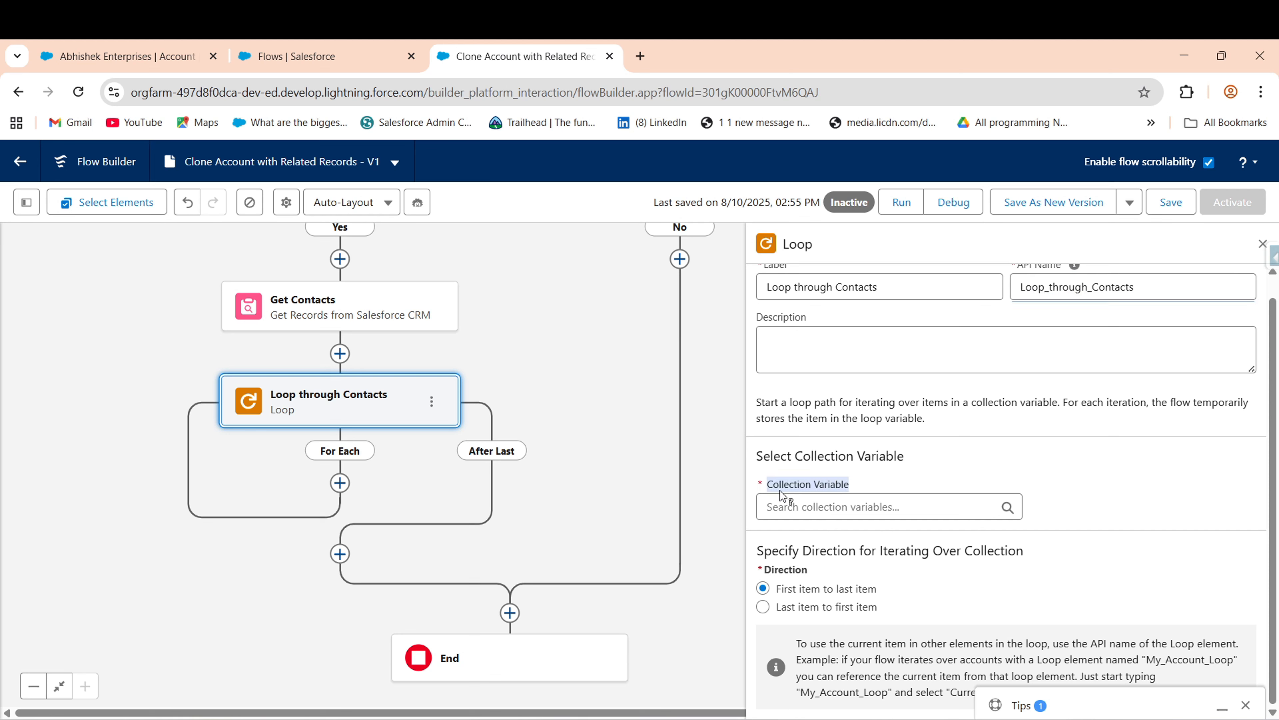
click(850, 515)
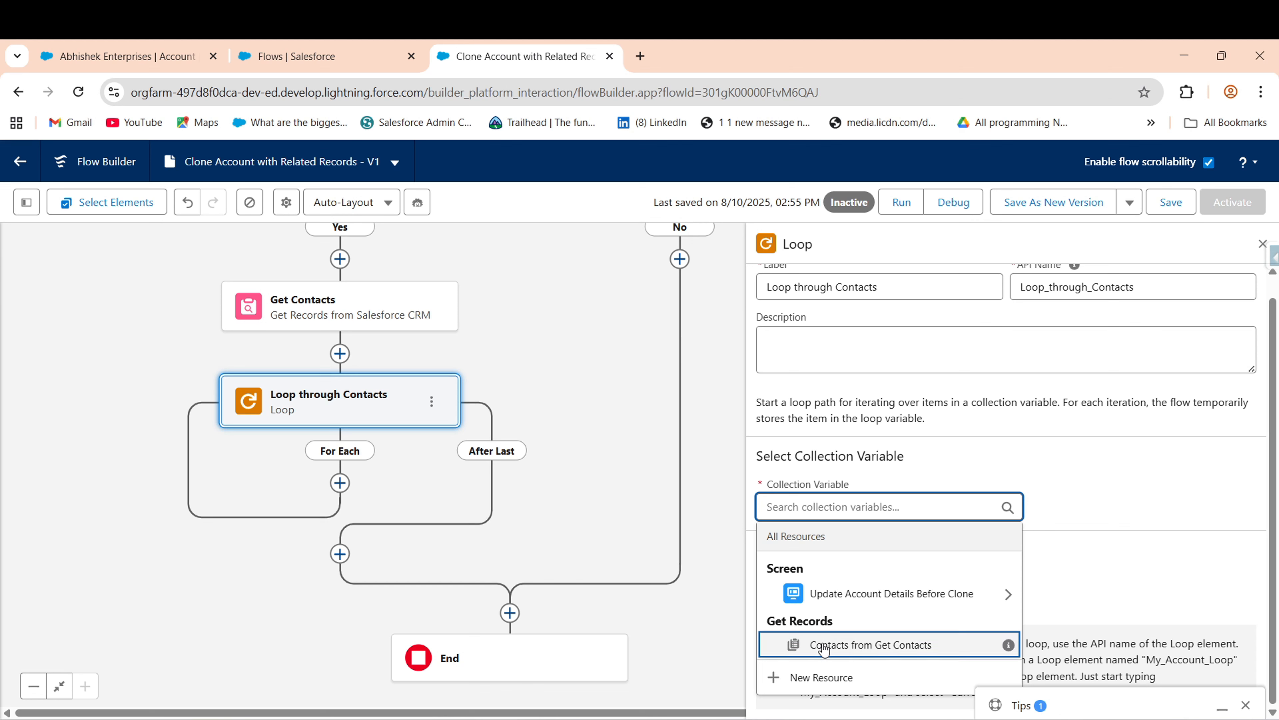
click(840, 652)
scroll(433, 363, down, 1)
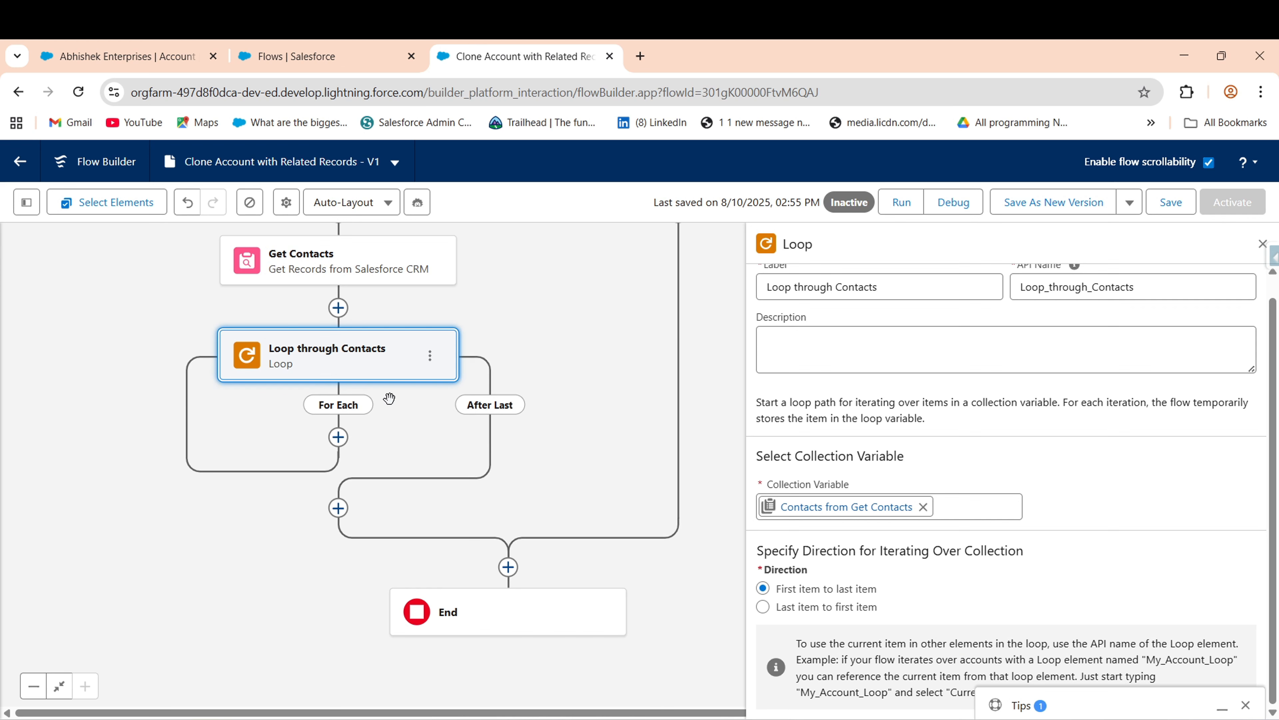
- Add an Assignment named Assign Single New Contact on the loop's For Each path
click(339, 437)
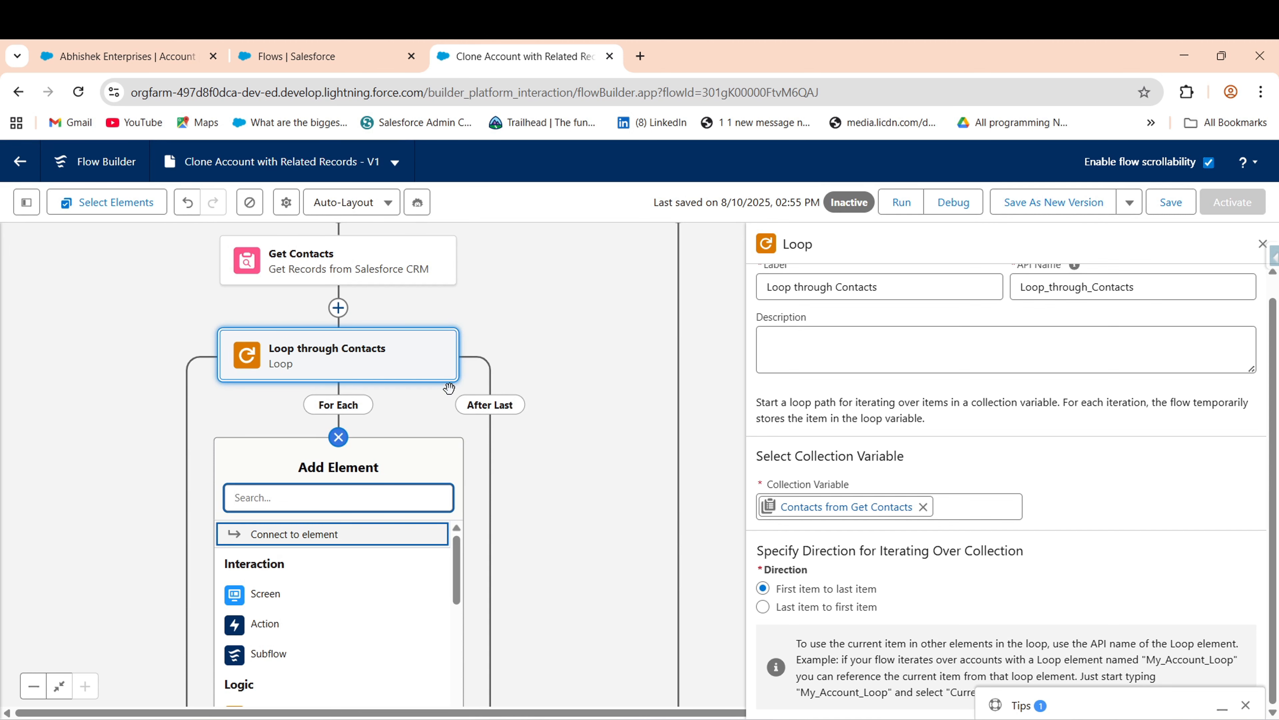
text(As)
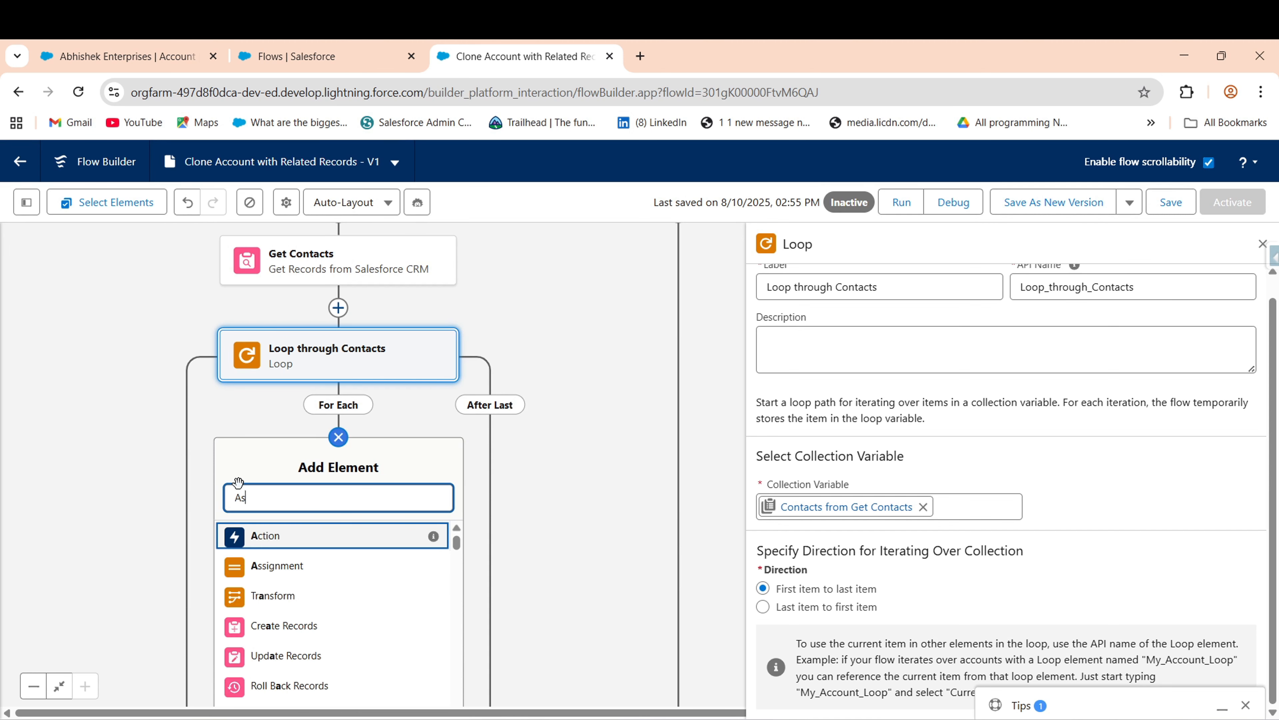
text(s)
click(302, 536)
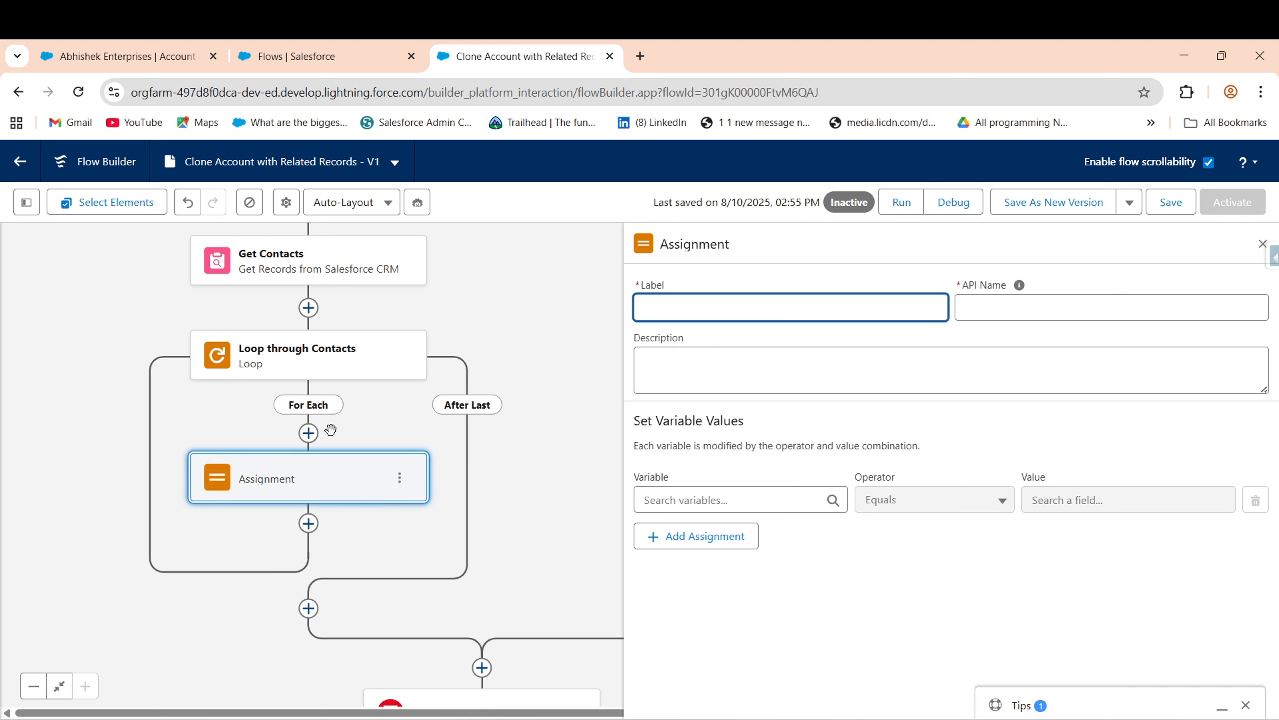
text(Assign Single New Contact)
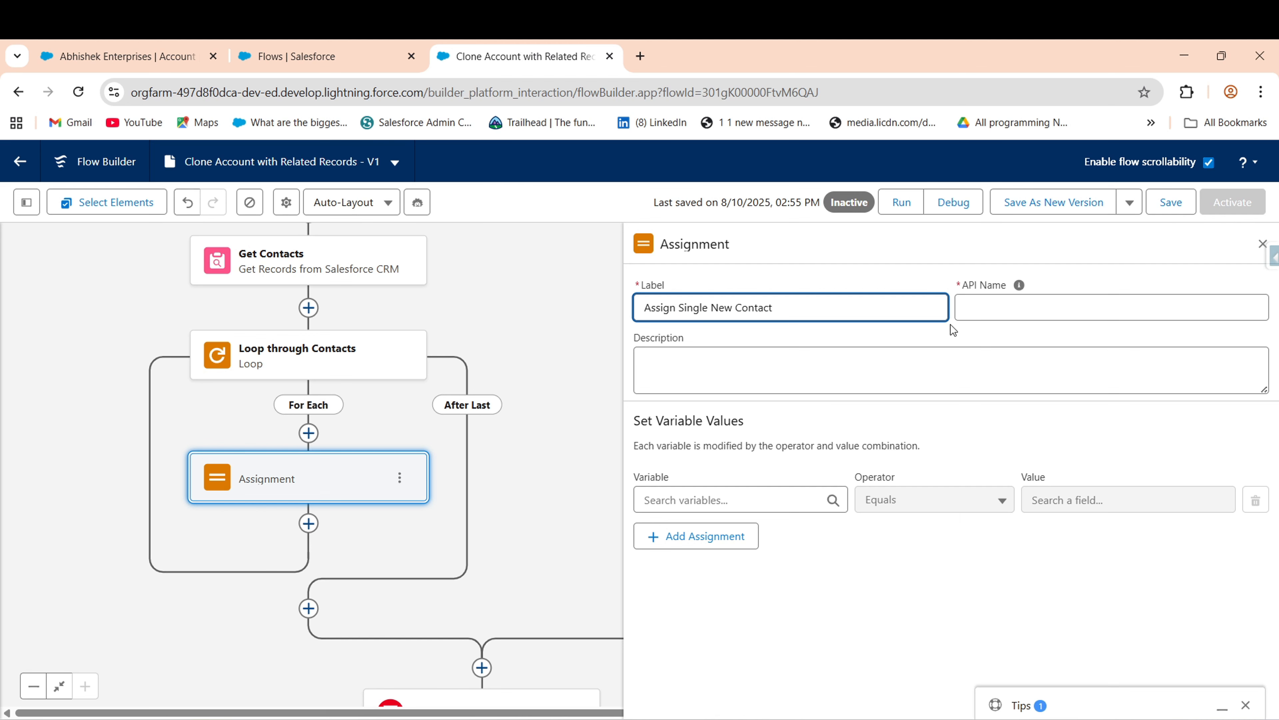
click(965, 307)
- Delete the stray Create Records element from the loop and reopen Assign Single New Contact
click(309, 433)
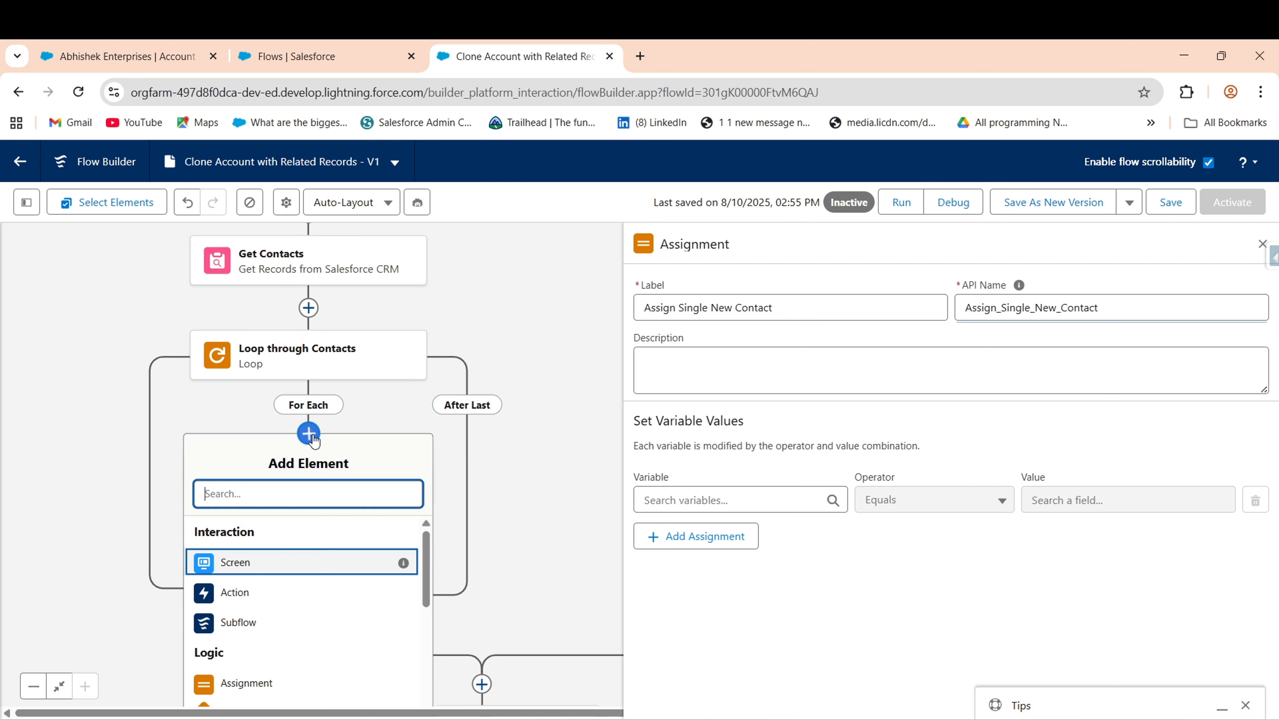
text(cre)
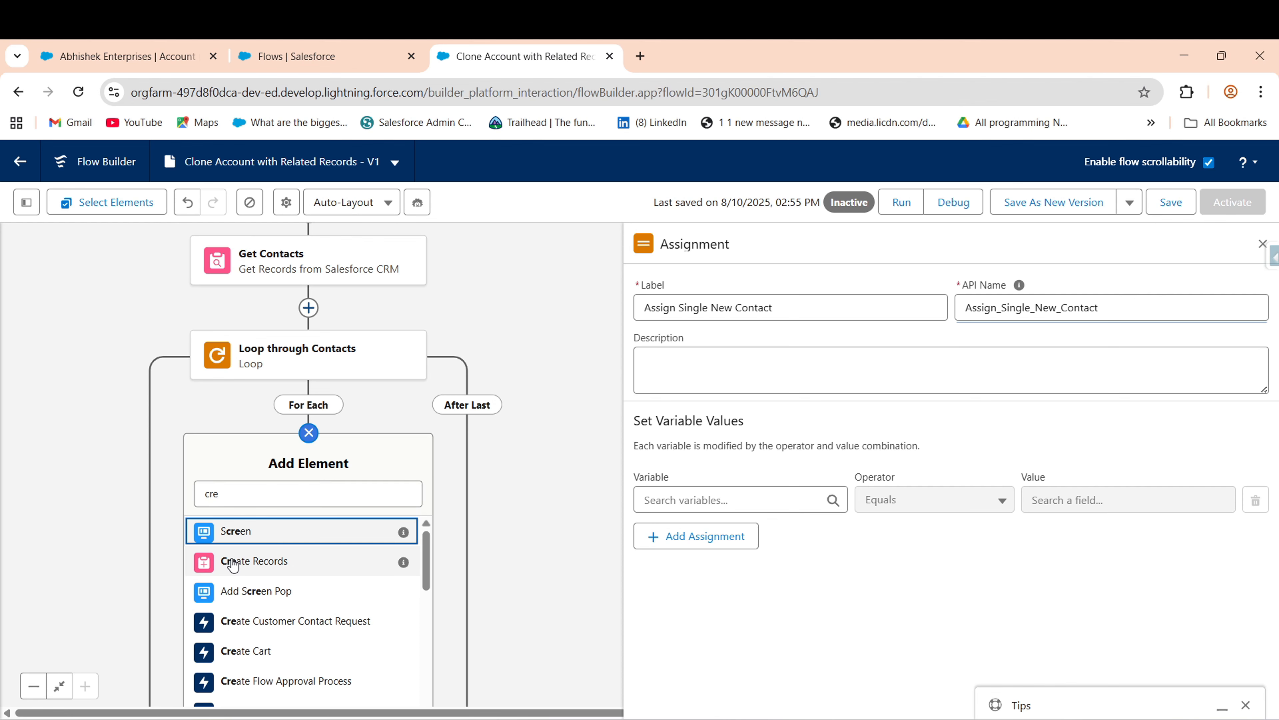
click(232, 565)
click(1052, 713)
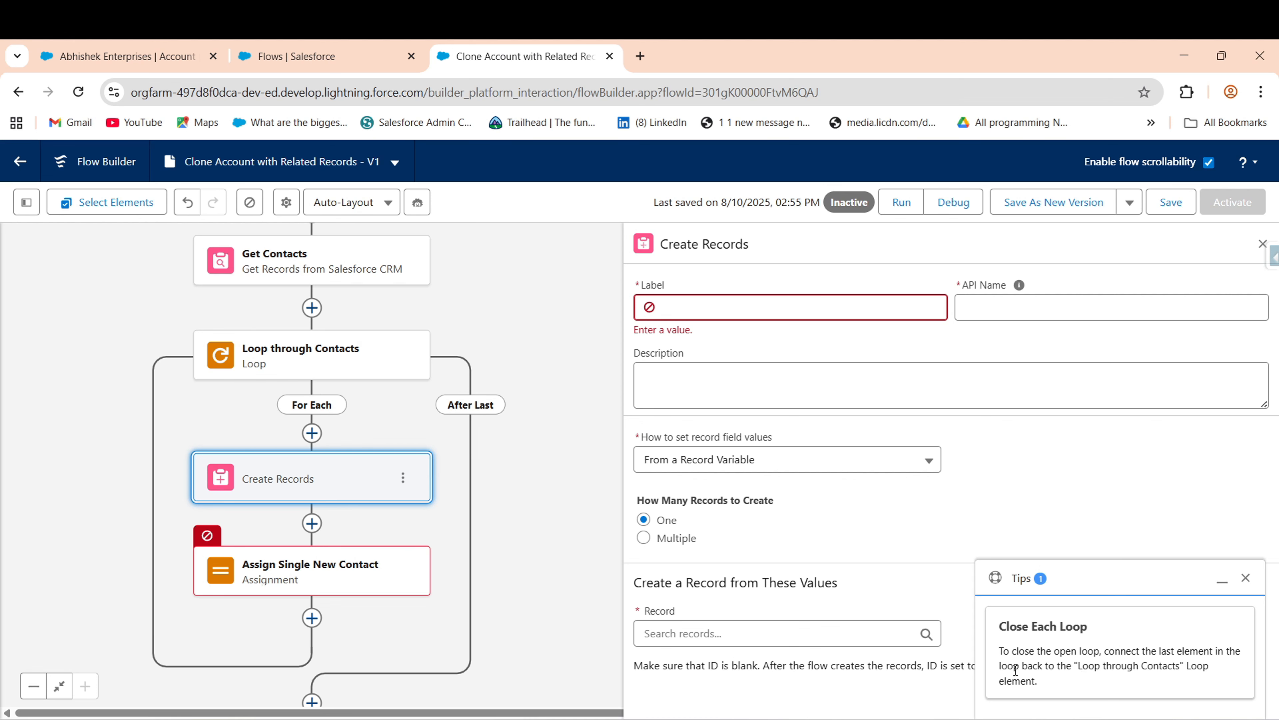
click(1246, 578)
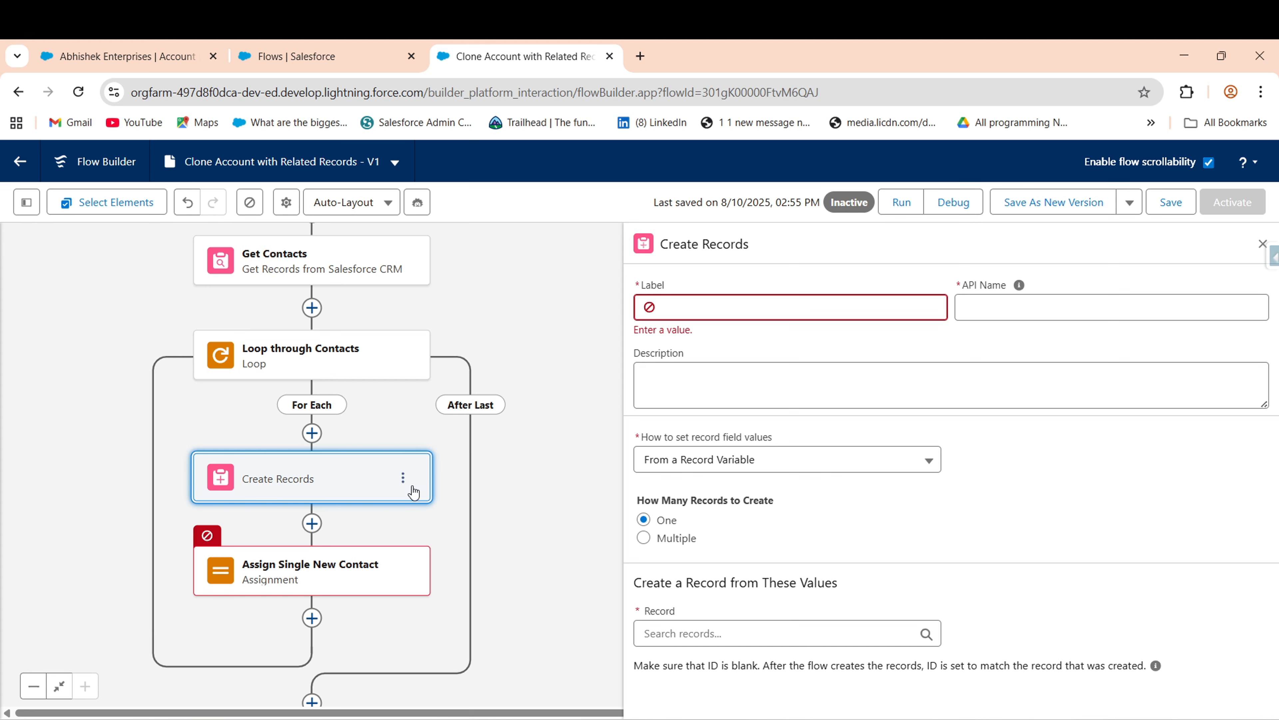
click(403, 477)
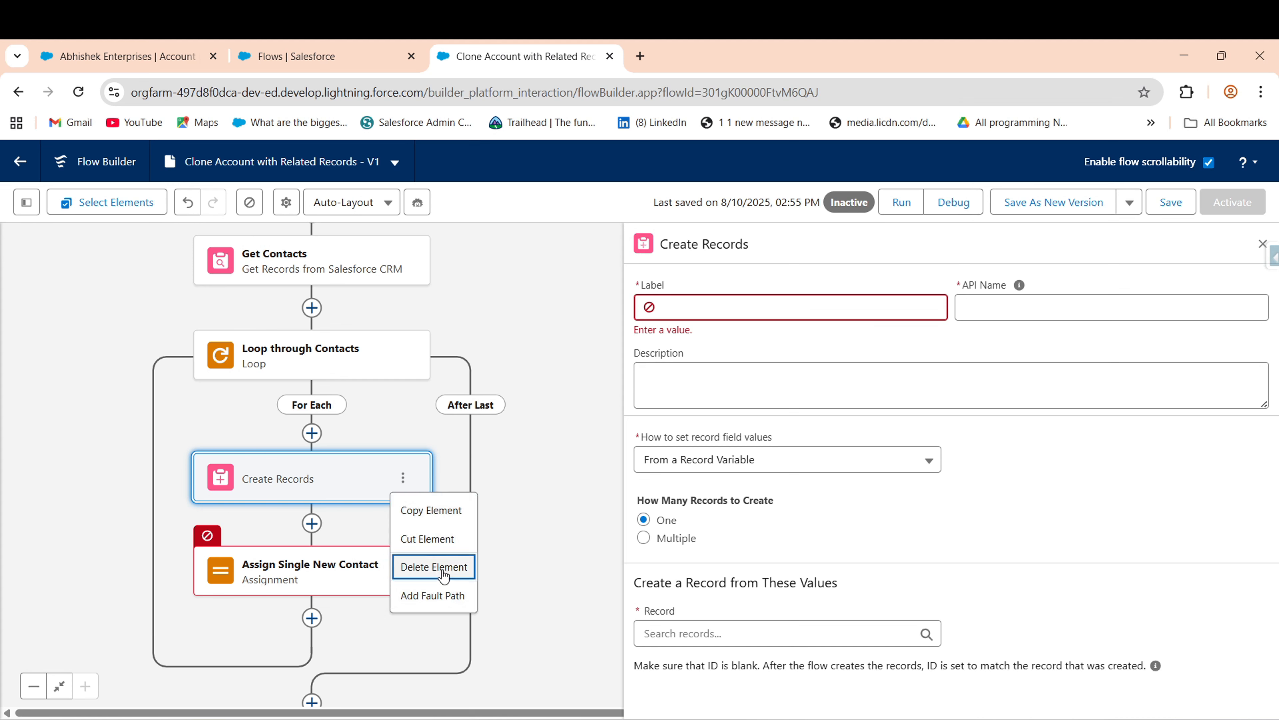
click(428, 566)
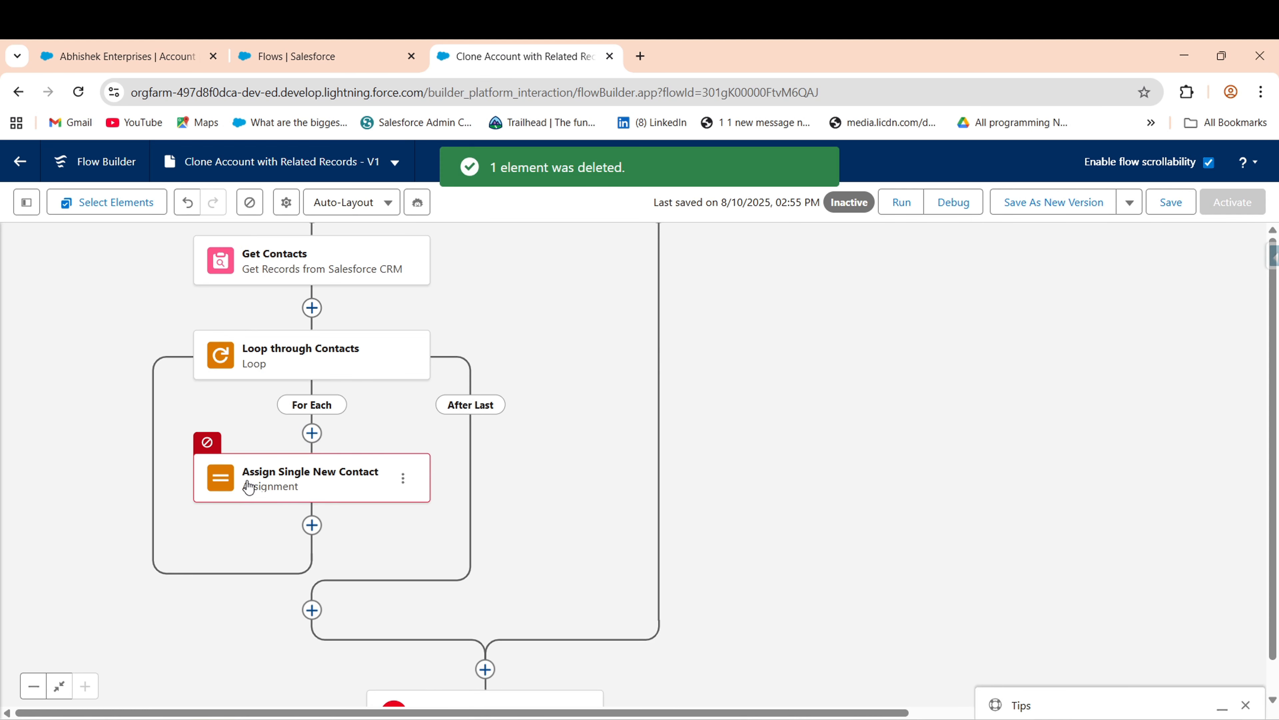
click(340, 497)
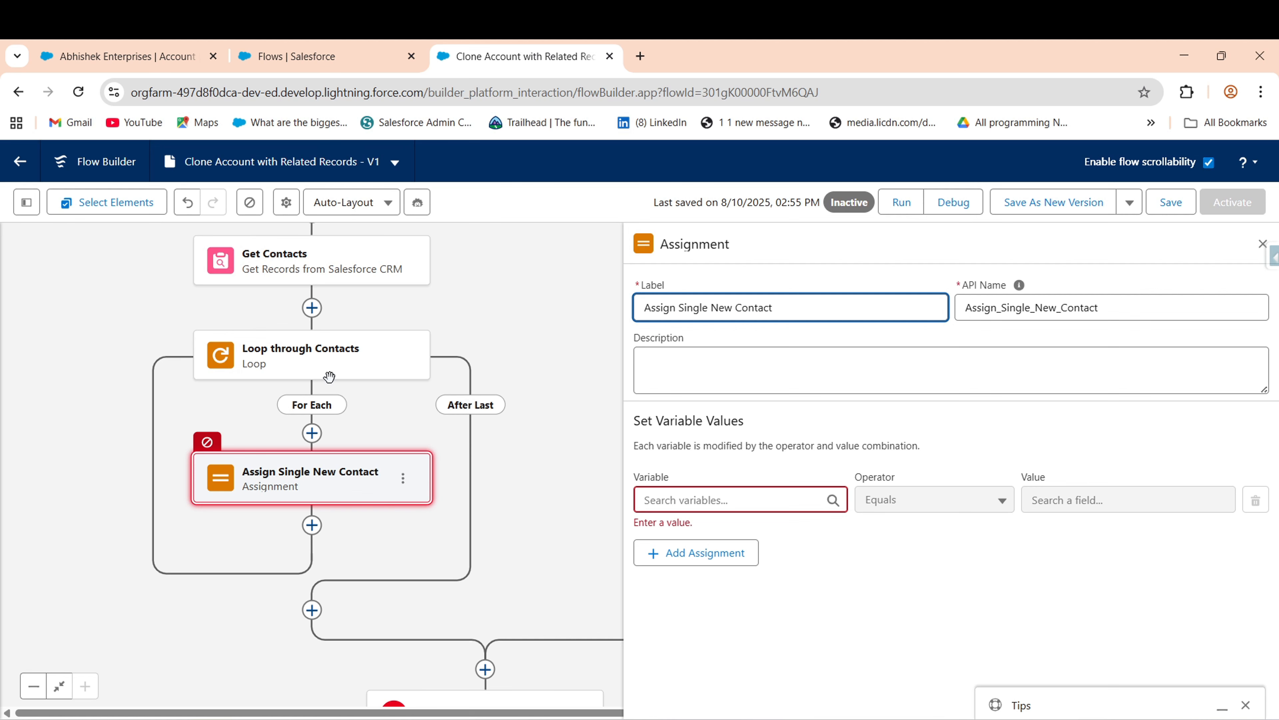
- Start a new resource of type Variable from the assignment's Variable field
drag(531, 501, 548, 414)
click(691, 487)
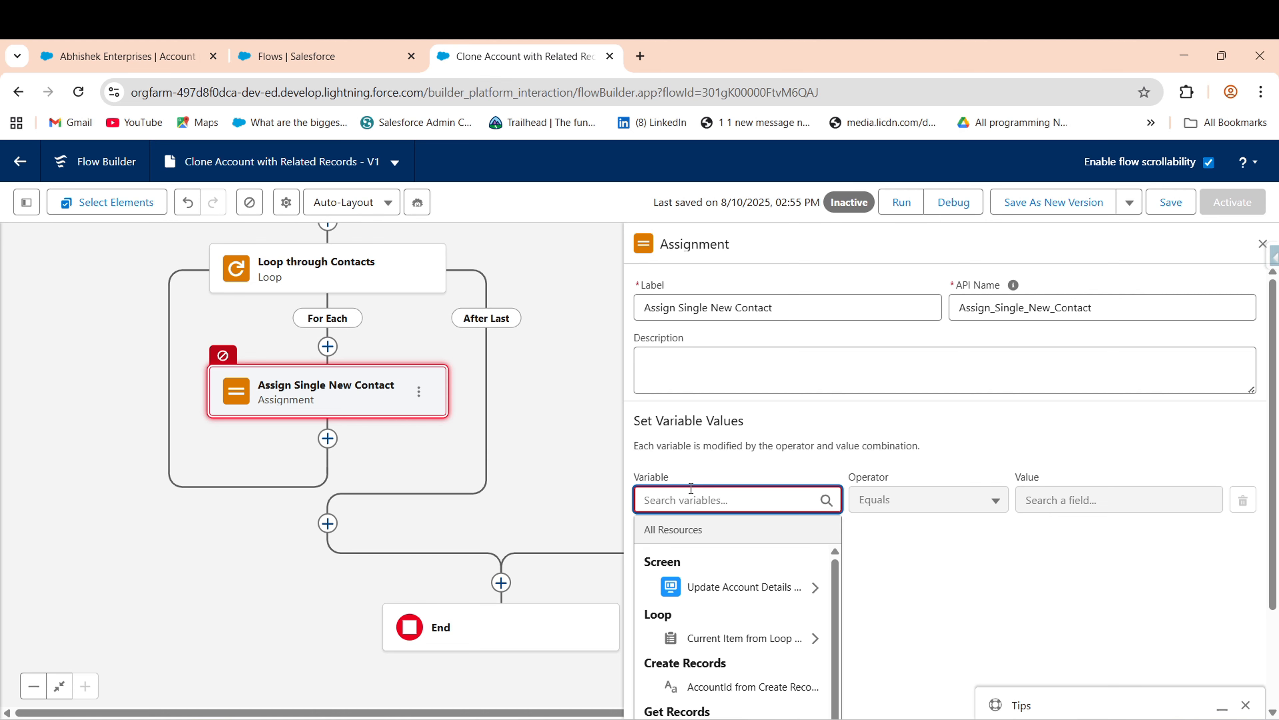
click(1262, 497)
click(710, 507)
text(new)
click(705, 614)
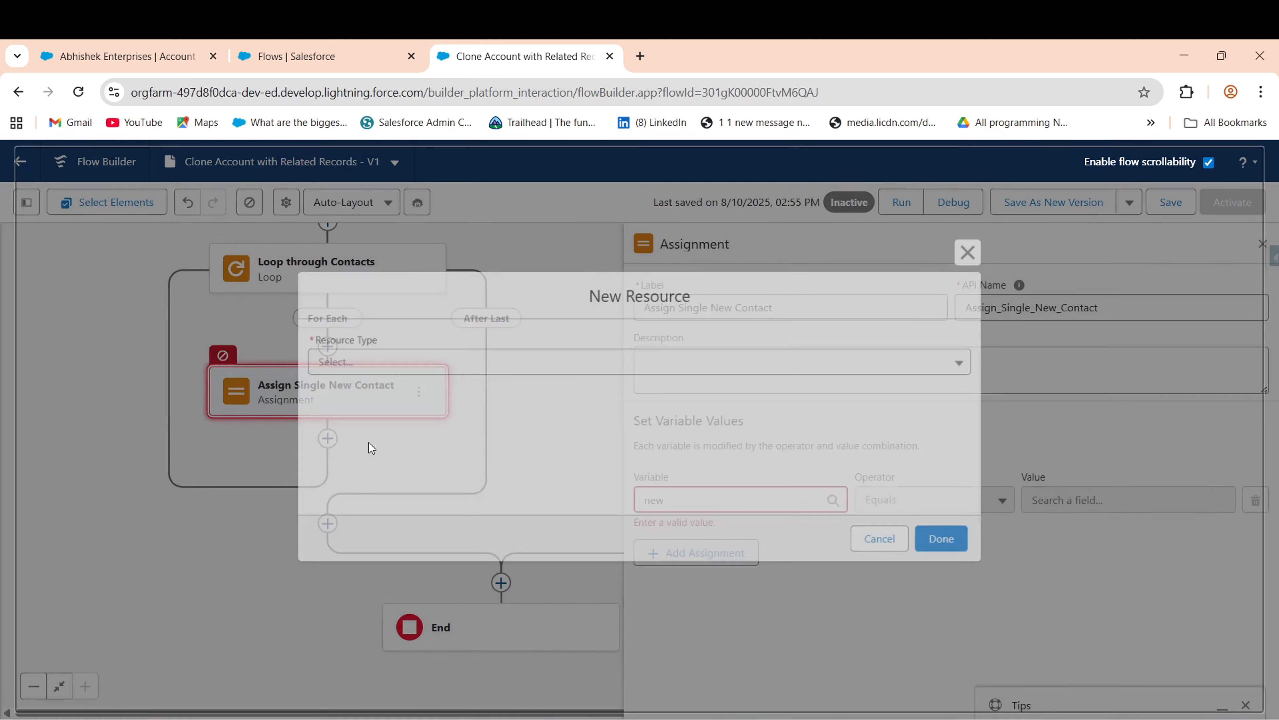
click(346, 360)
click(340, 387)
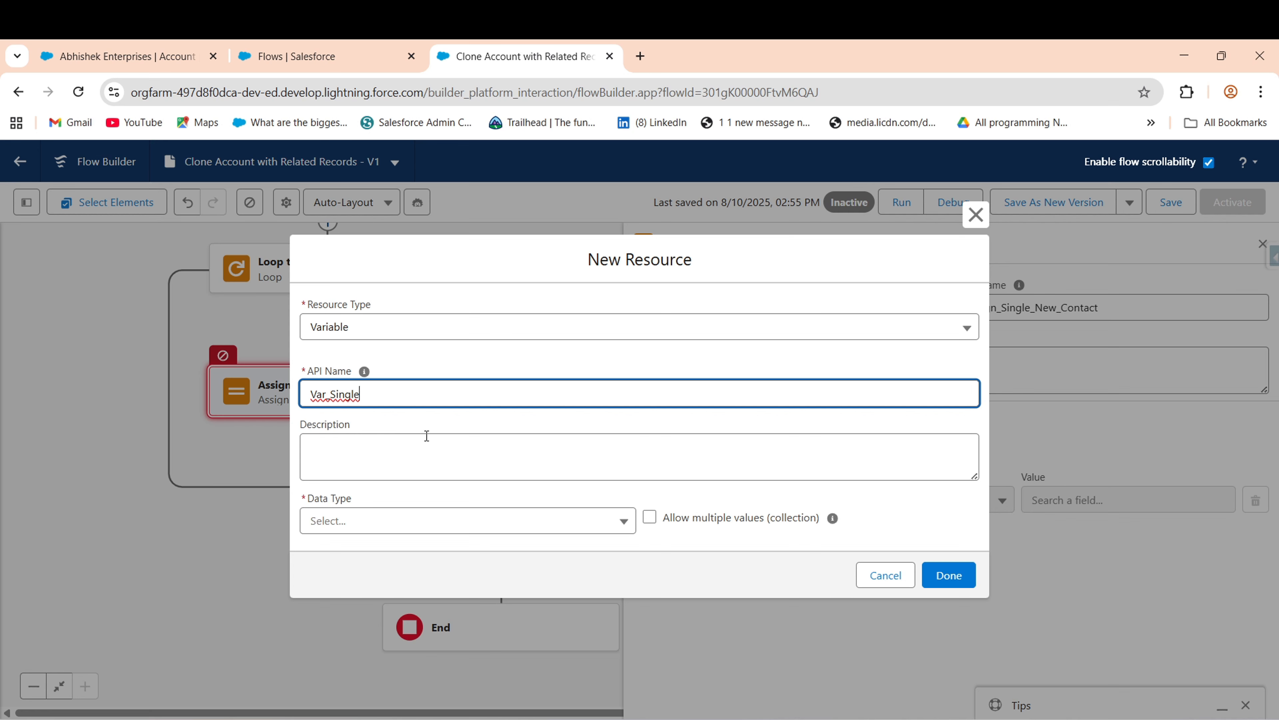
- Define it as Var_Single_Contact, a Record variable of object Contact, and save it
text(_Contact)
click(375, 522)
click(395, 330)
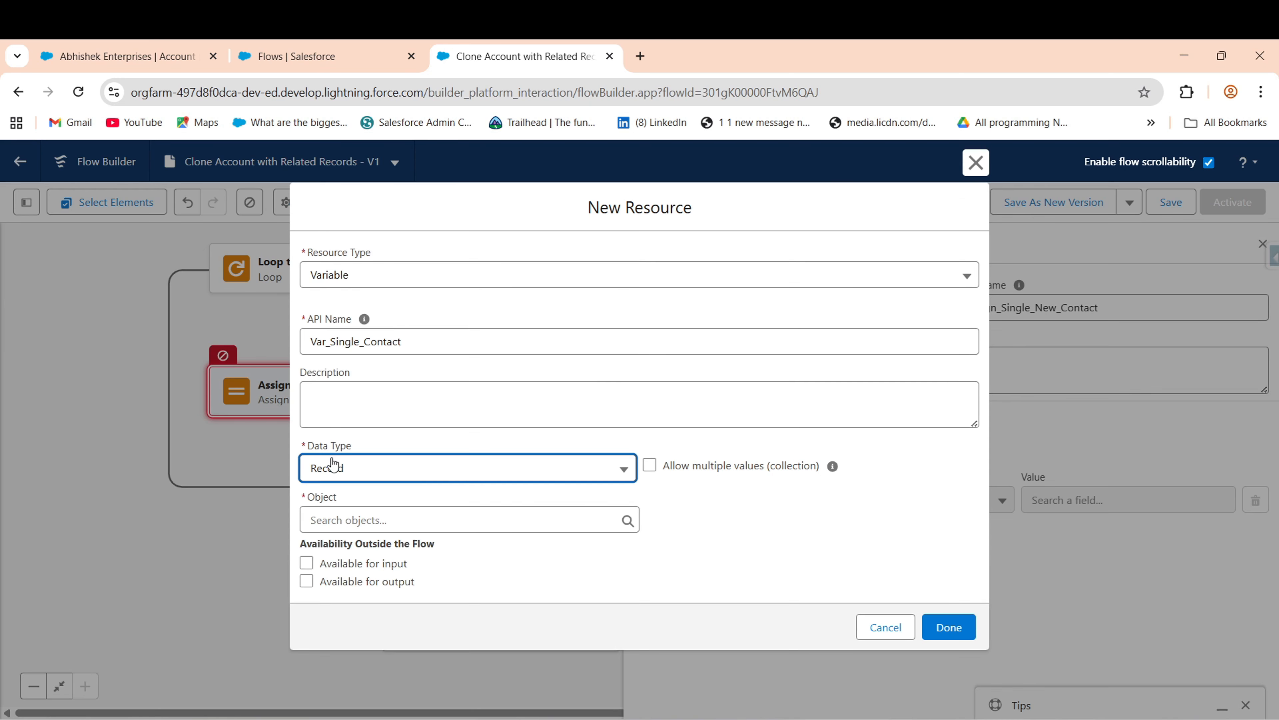
click(347, 519)
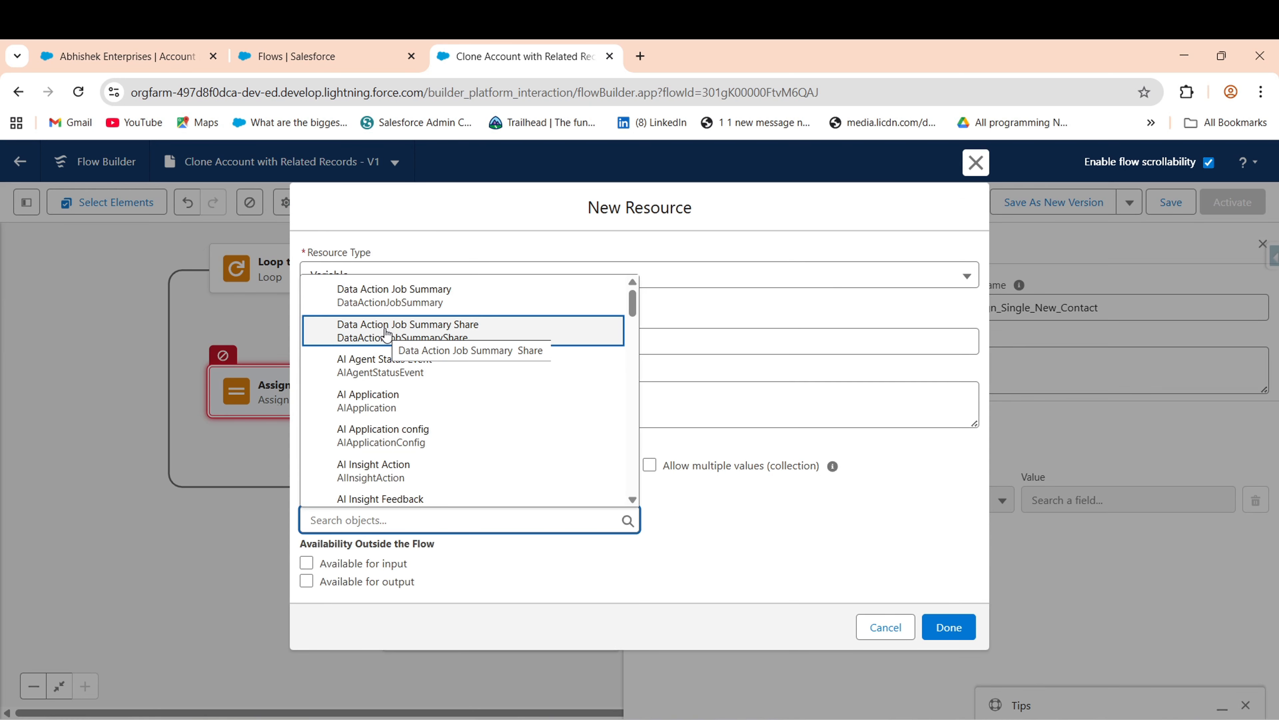
text(contt)
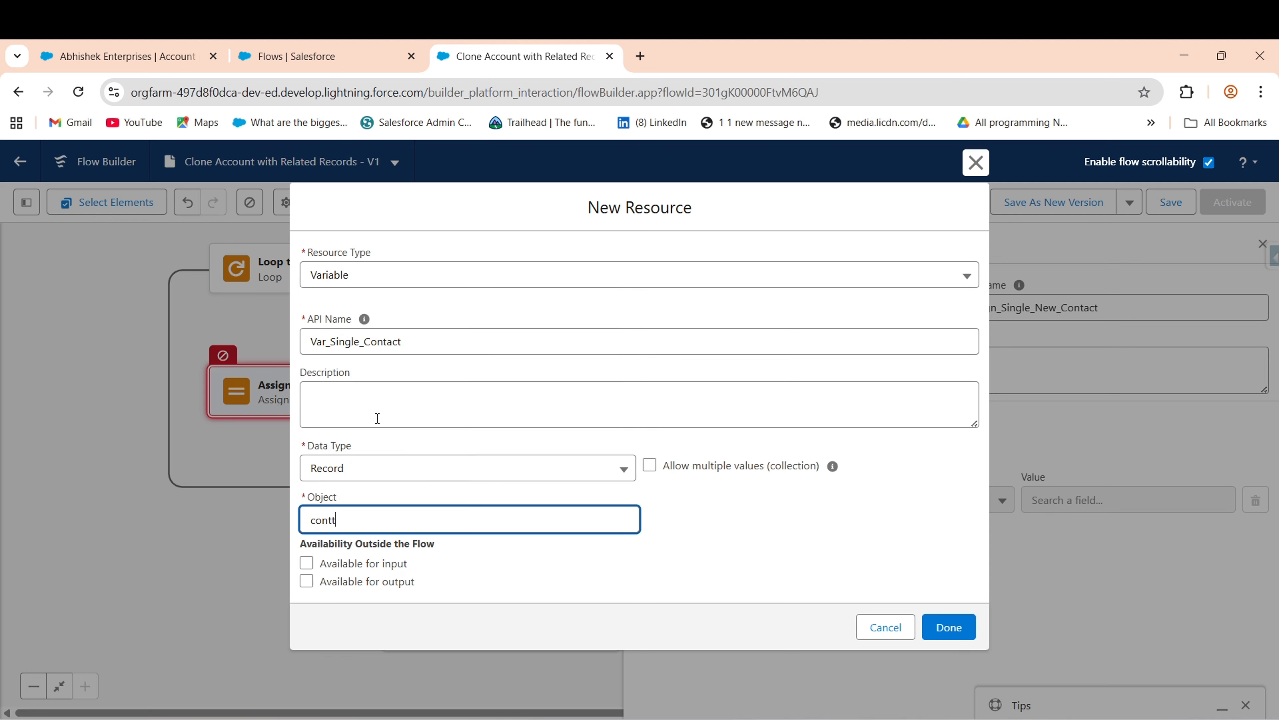
key(BackSpace)
text(ac)
click(363, 491)
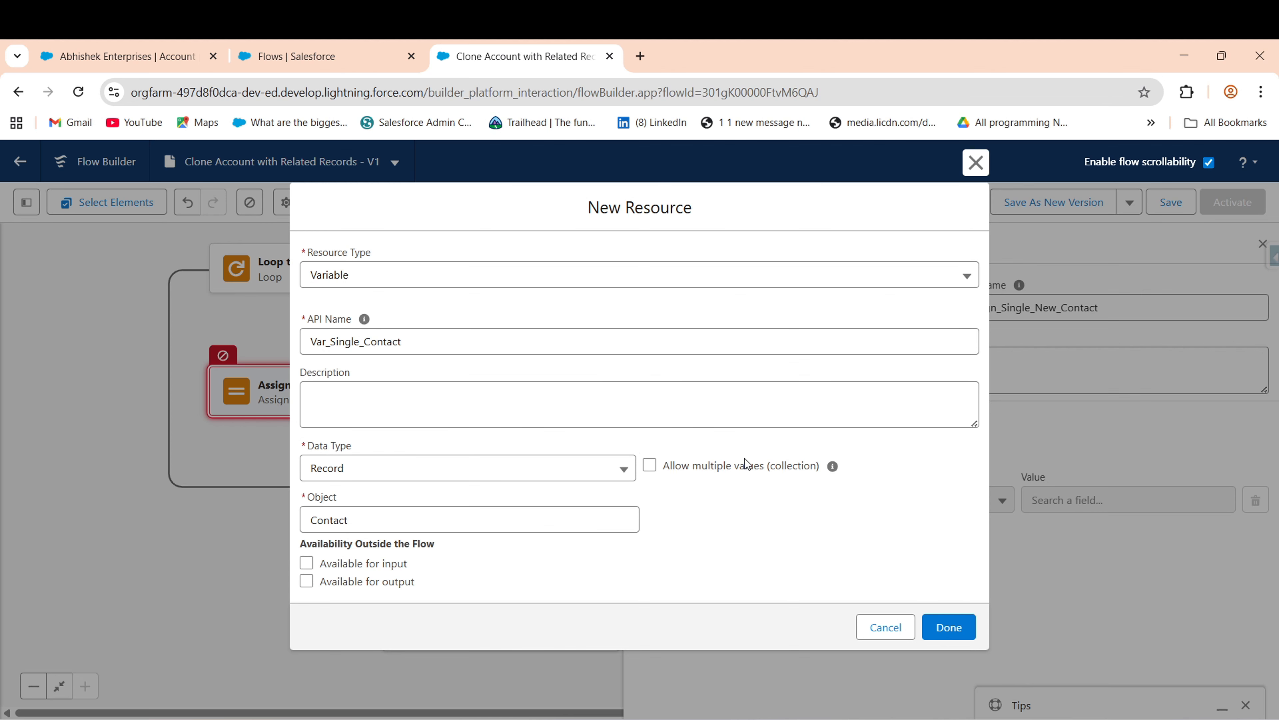
click(950, 630)
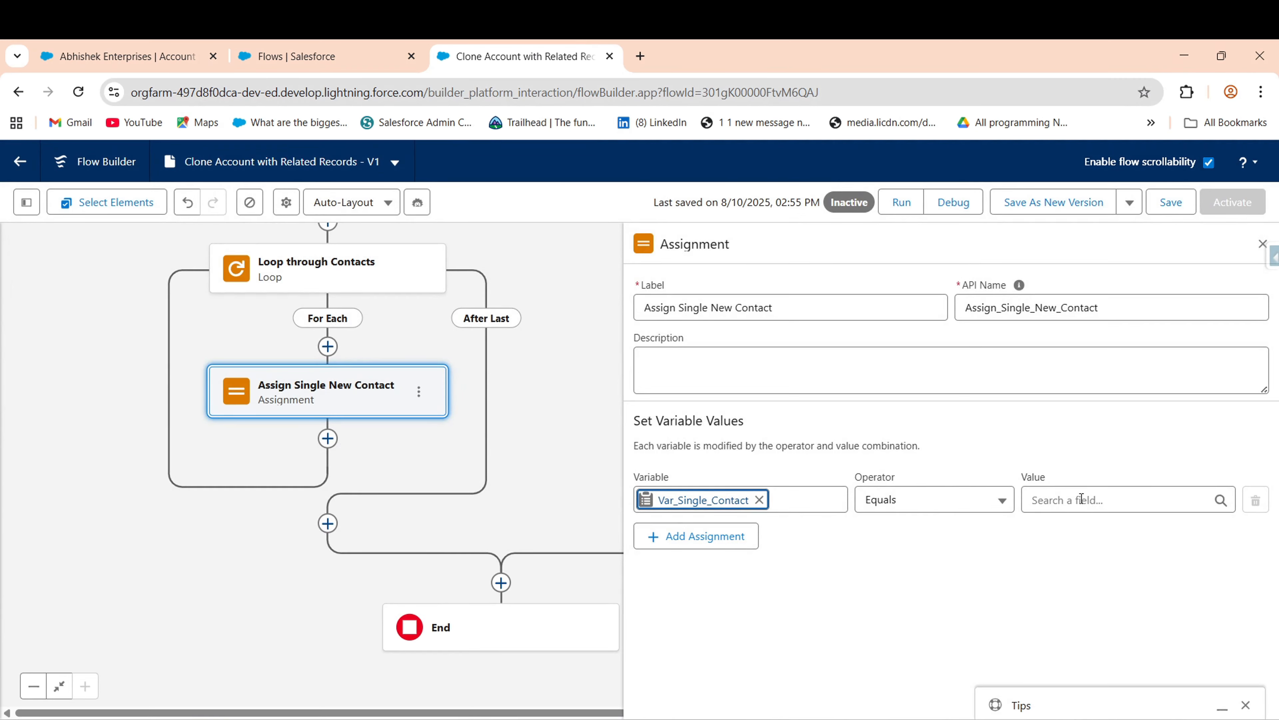
- Search the assignment Value's resources, browsing the retrieved account record's fields
click(1109, 493)
text(loo)
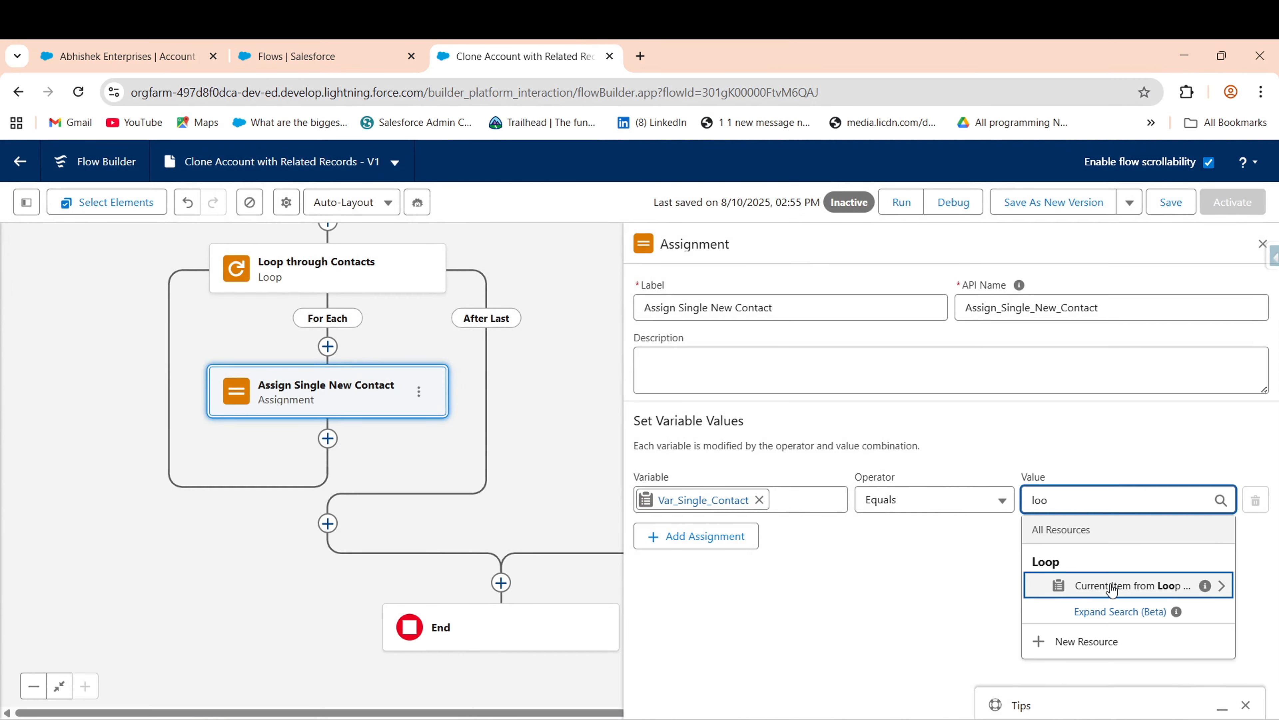
click(879, 576)
key(BackSpace)
key(BackSpace)
key(BackSpace)
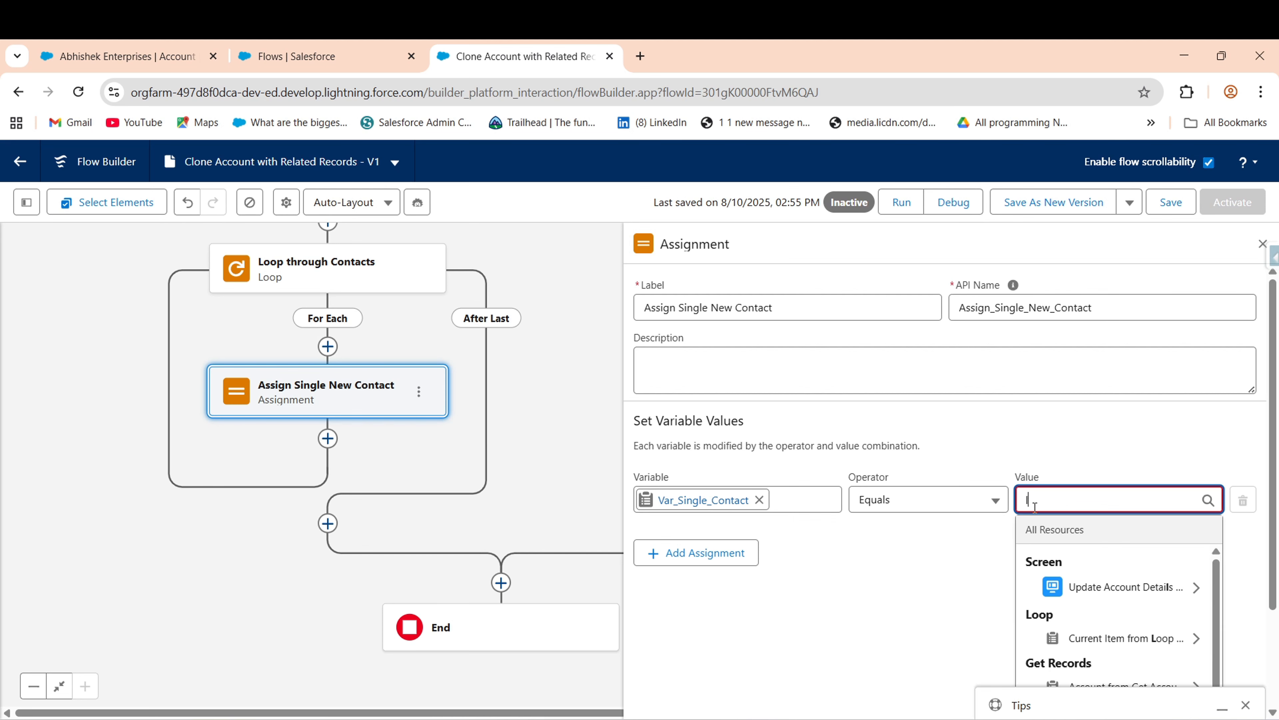
scroll(1083, 504, down, 3)
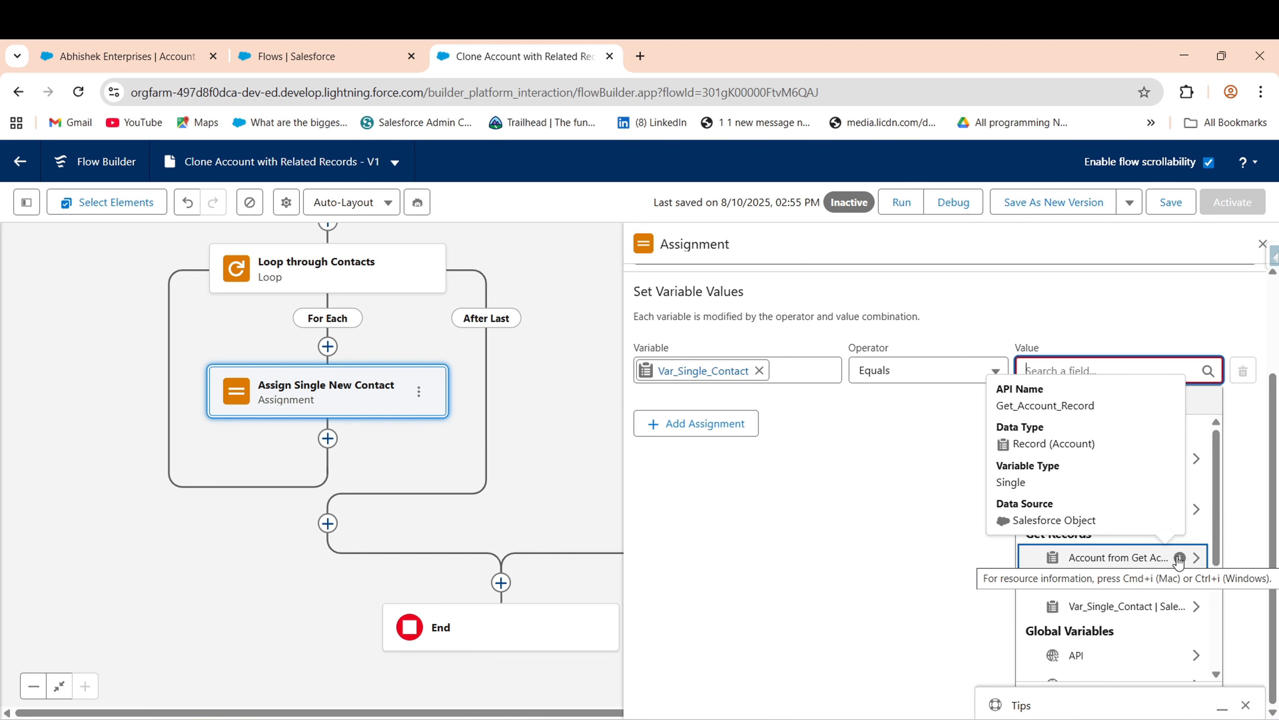
scroll(1218, 587, down, 2)
drag(1218, 582, 1226, 526)
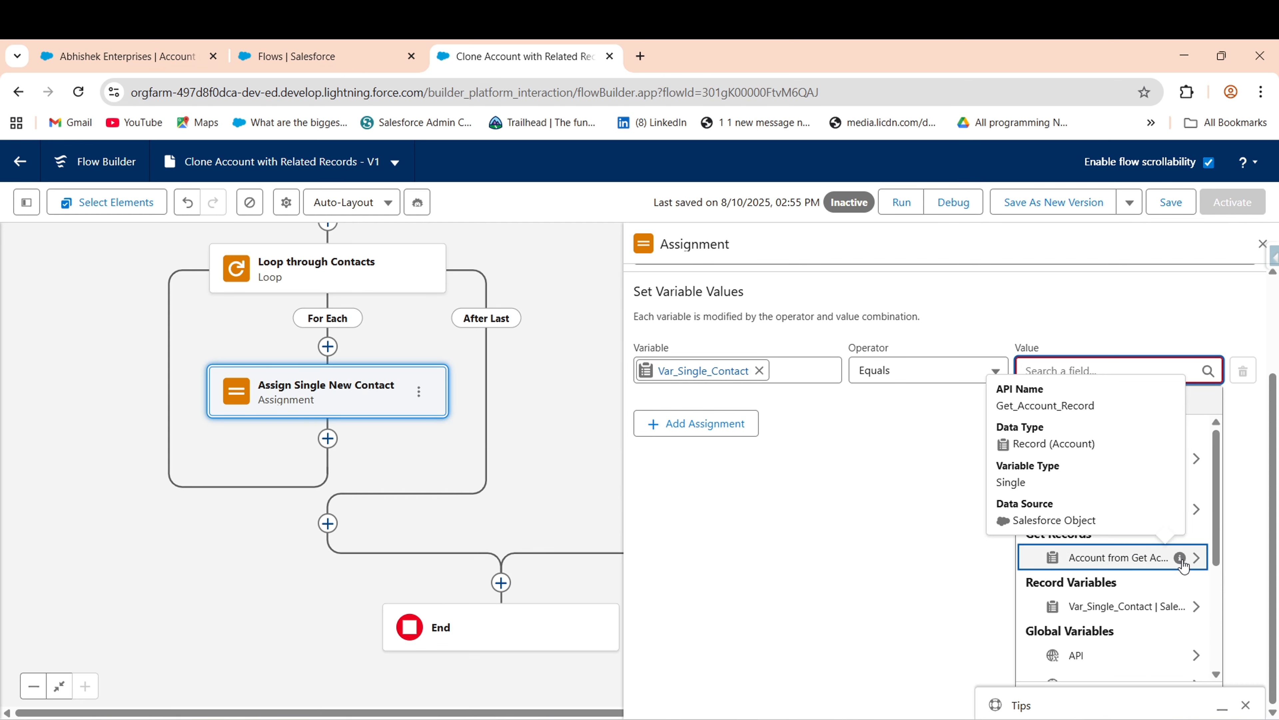
click(1121, 560)
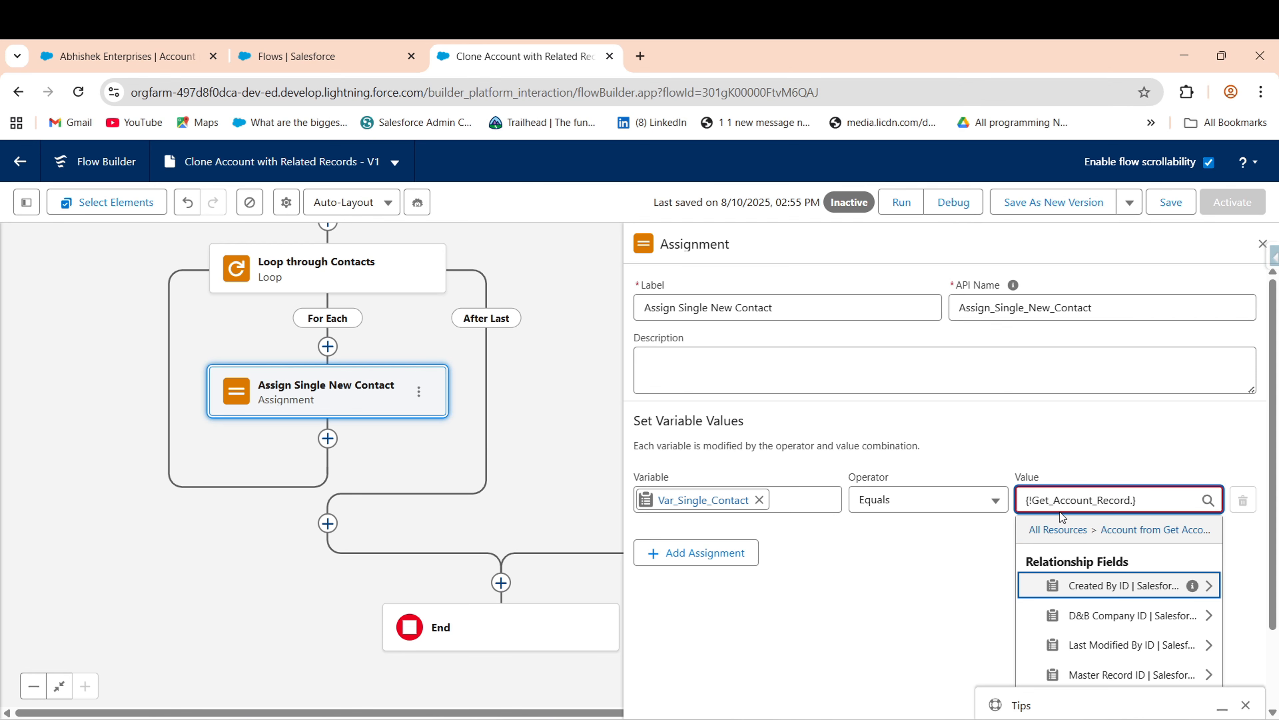
click(1041, 521)
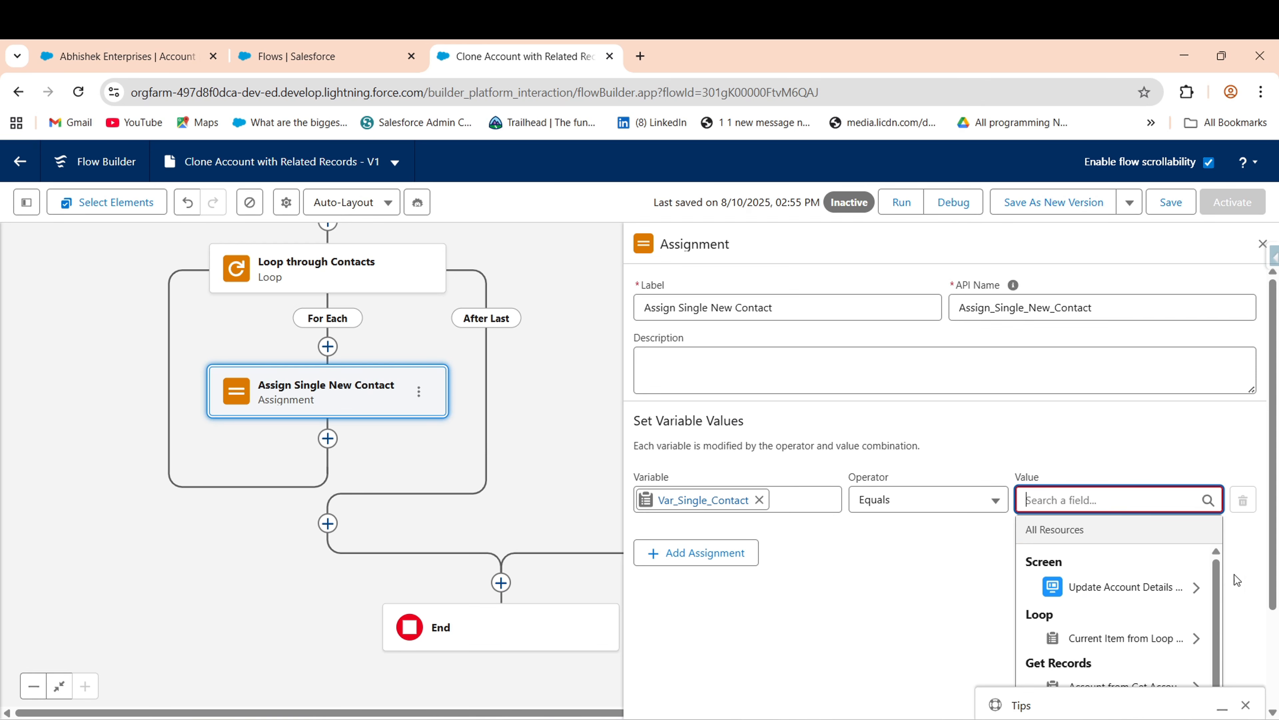
scroll(1235, 574, down, 3)
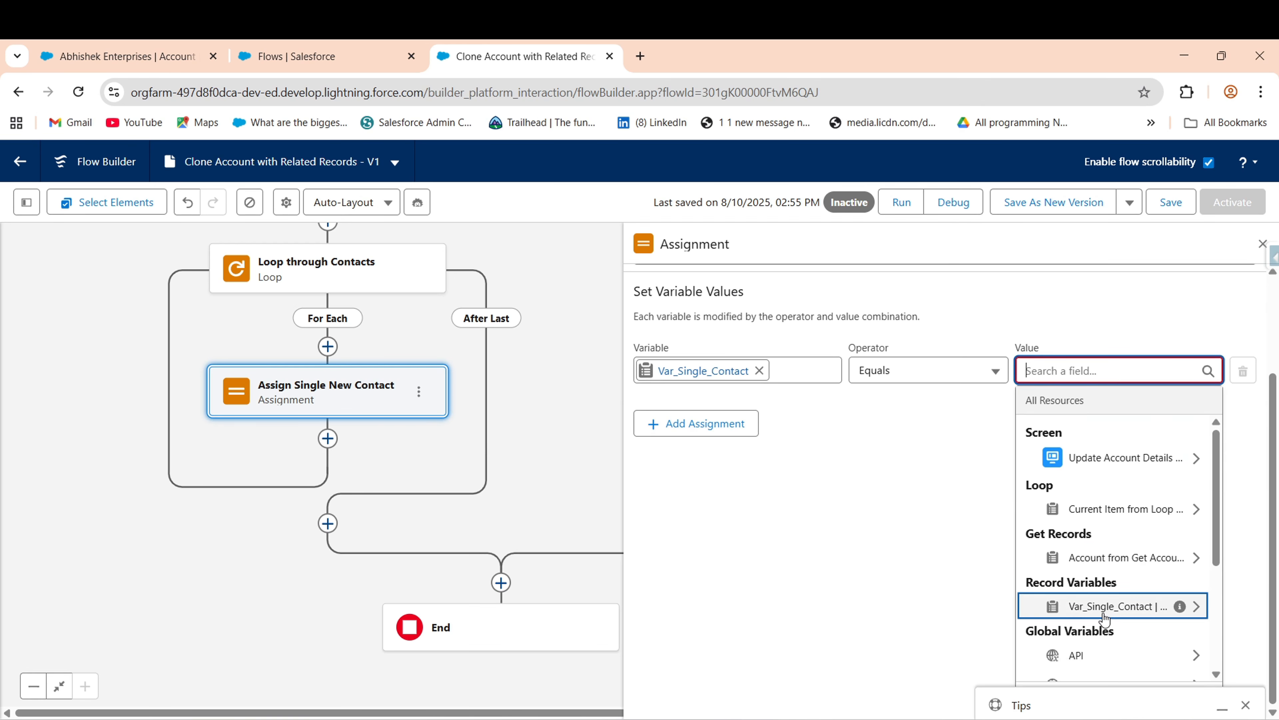
drag(1219, 522, 1210, 482)
click(813, 507)
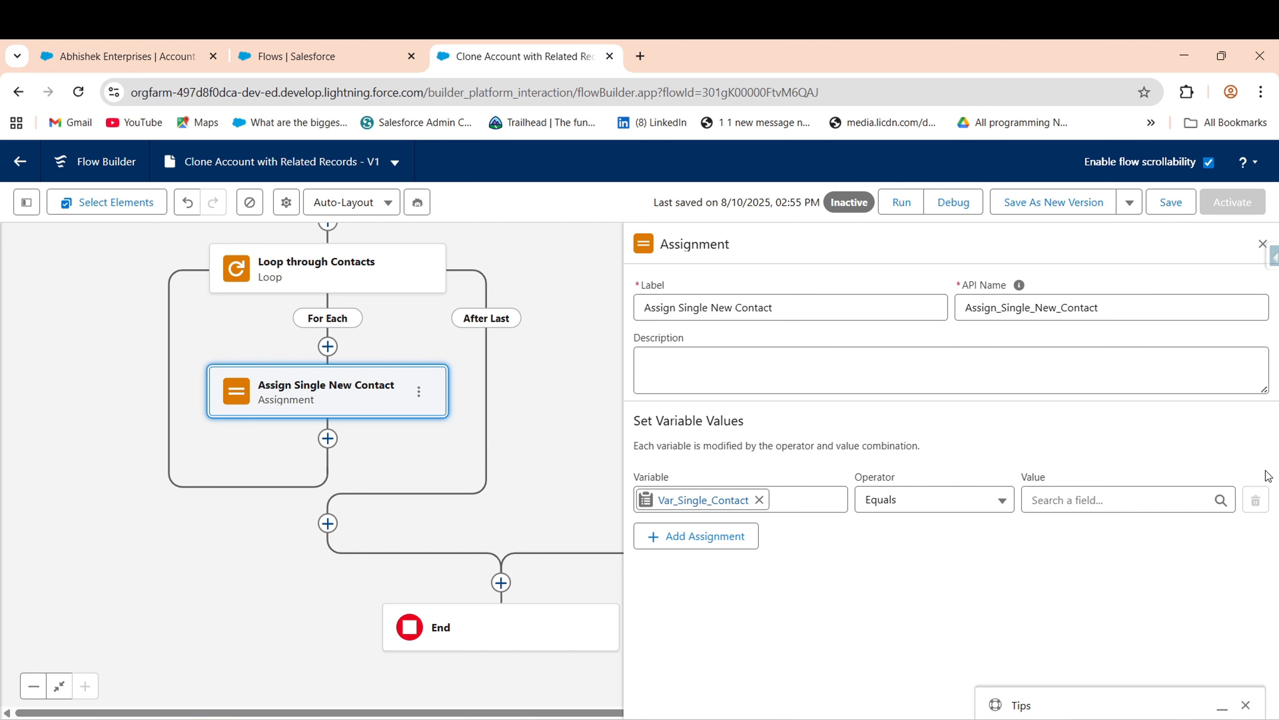
- Reopen and scroll the Value resource list without choosing anything
scroll(583, 291, up, 10)
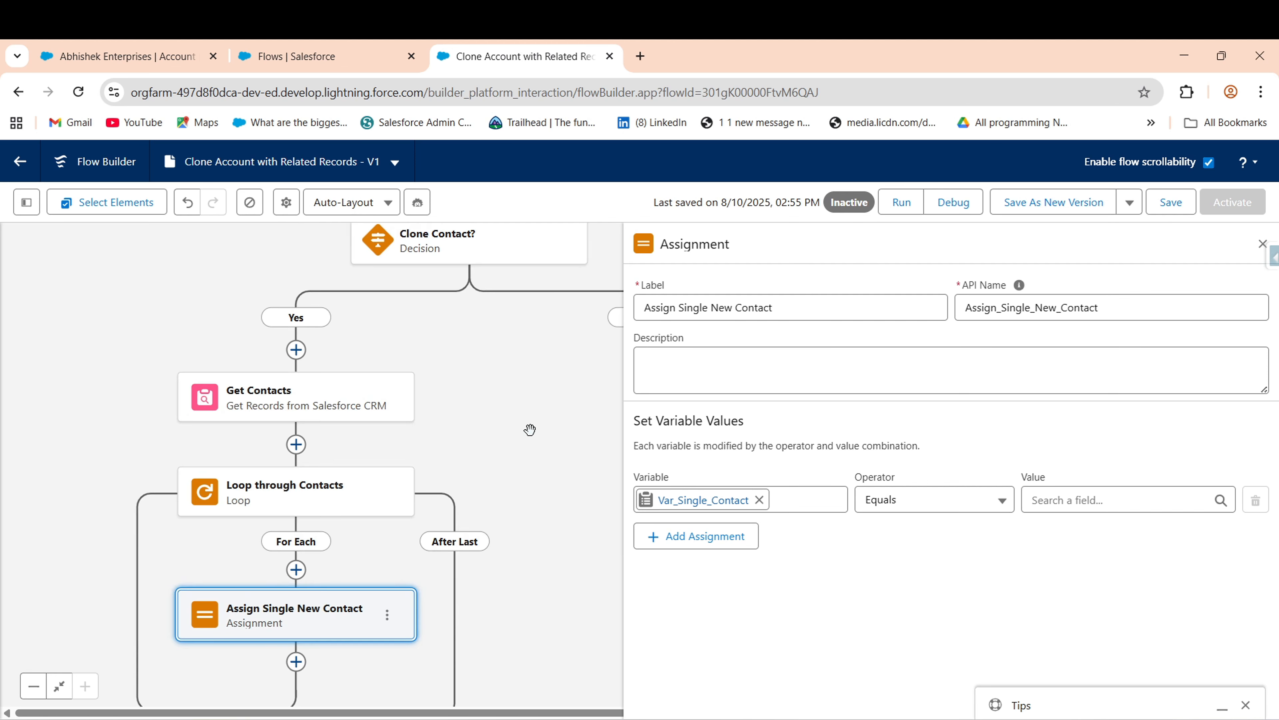
scroll(242, 458, down, 6)
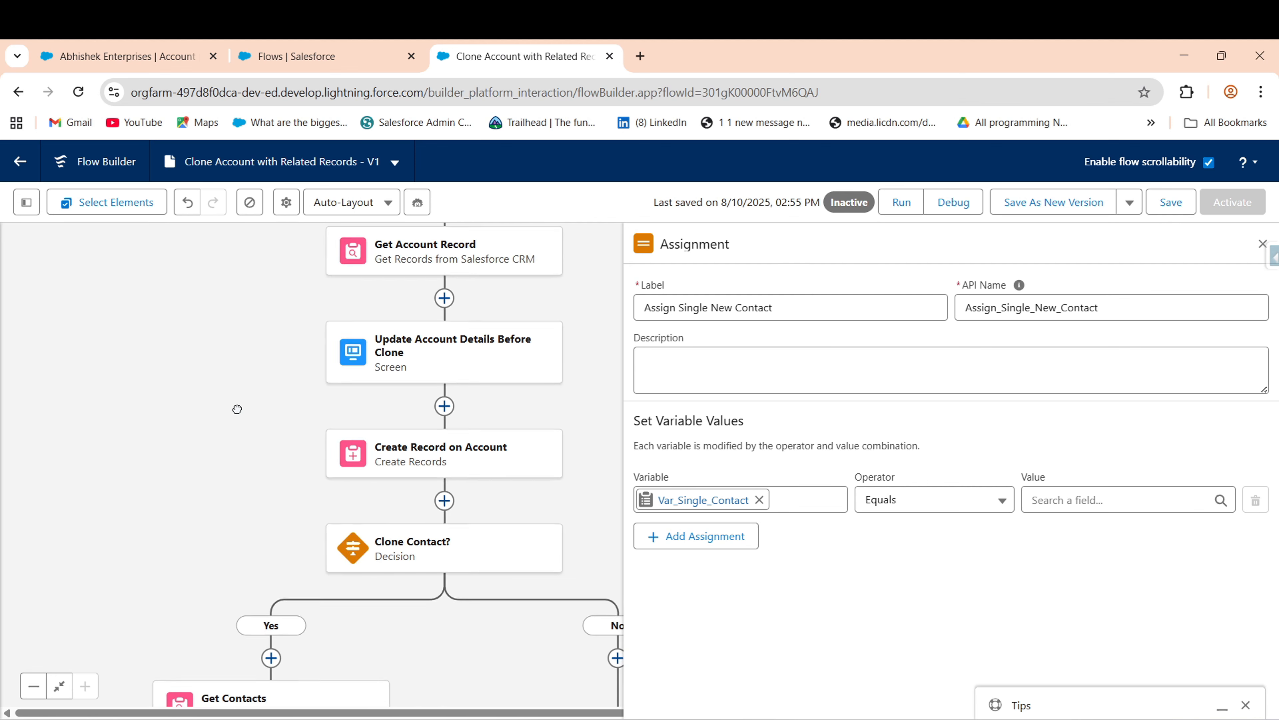
scroll(154, 255, down, 2)
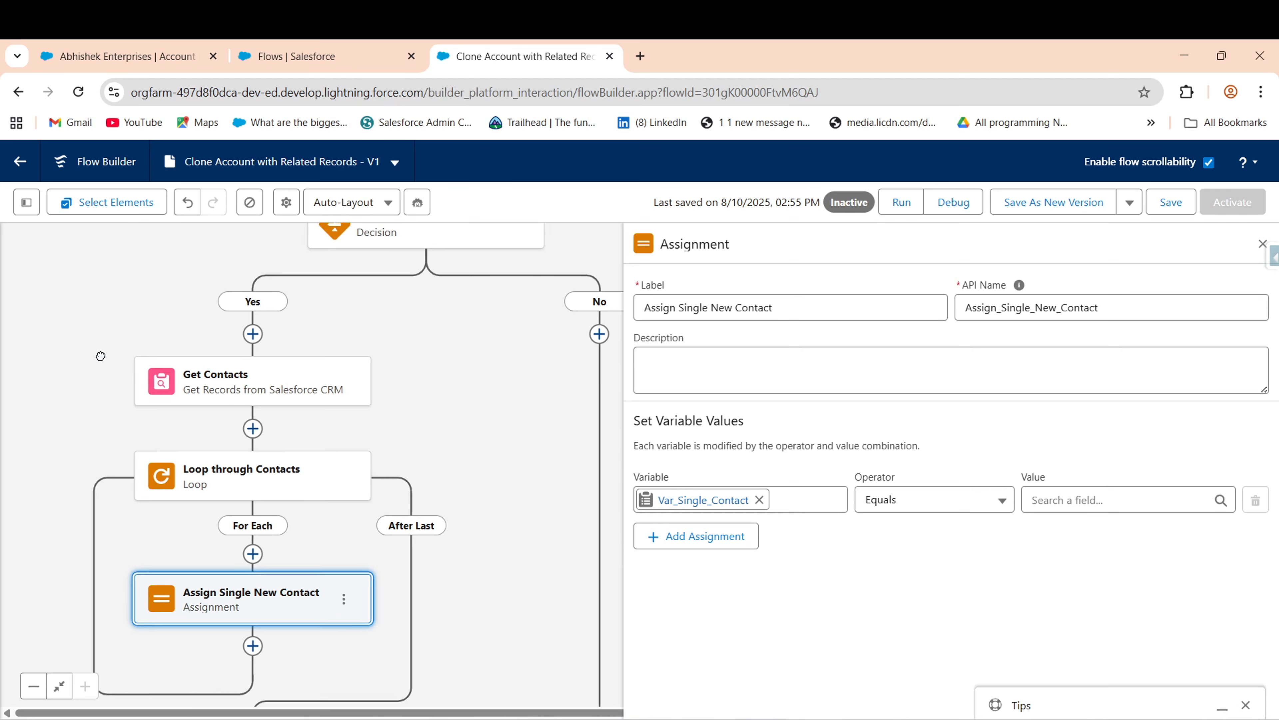
click(1133, 501)
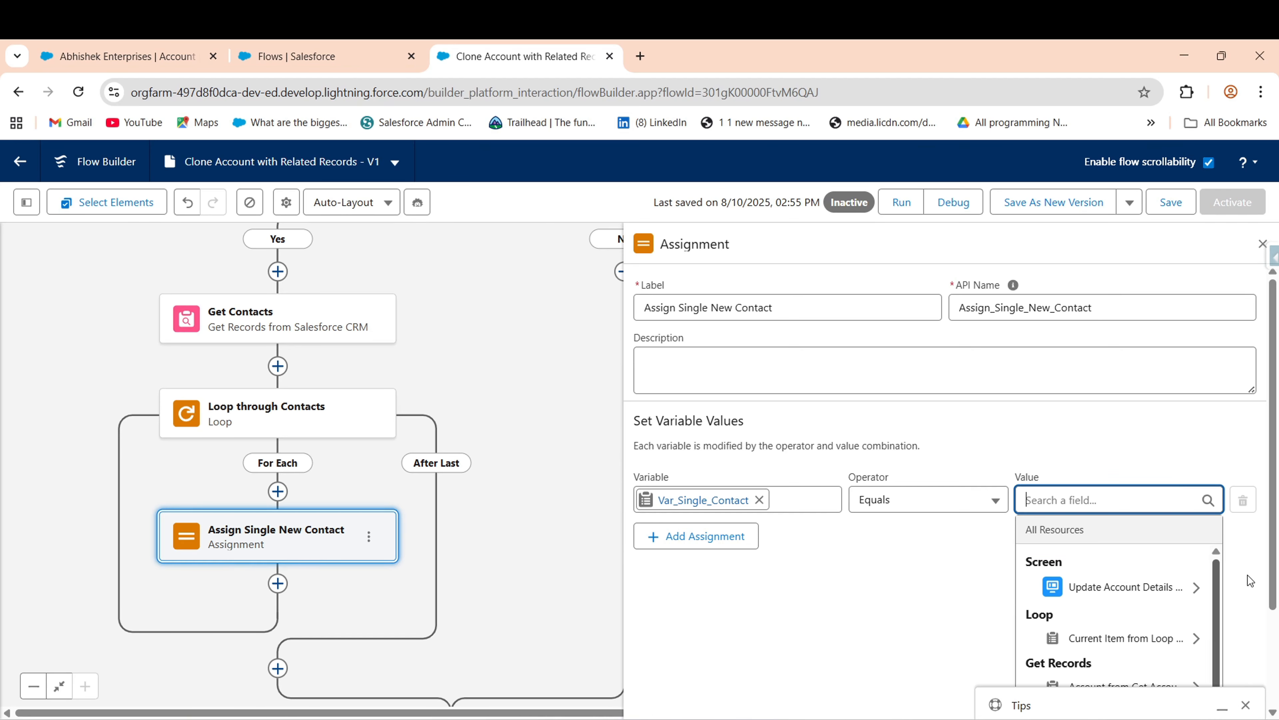
scroll(1247, 575, down, 3)
mouse_move(1181, 567)
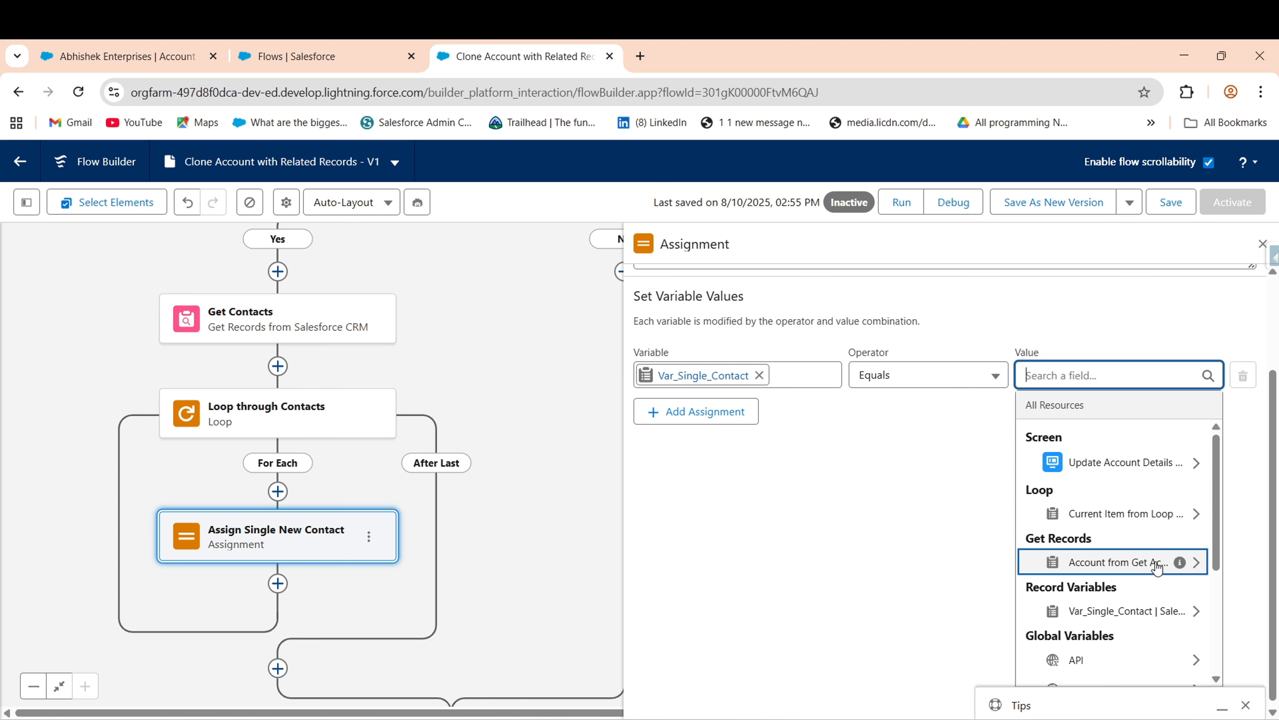
drag(1215, 575, 1219, 546)
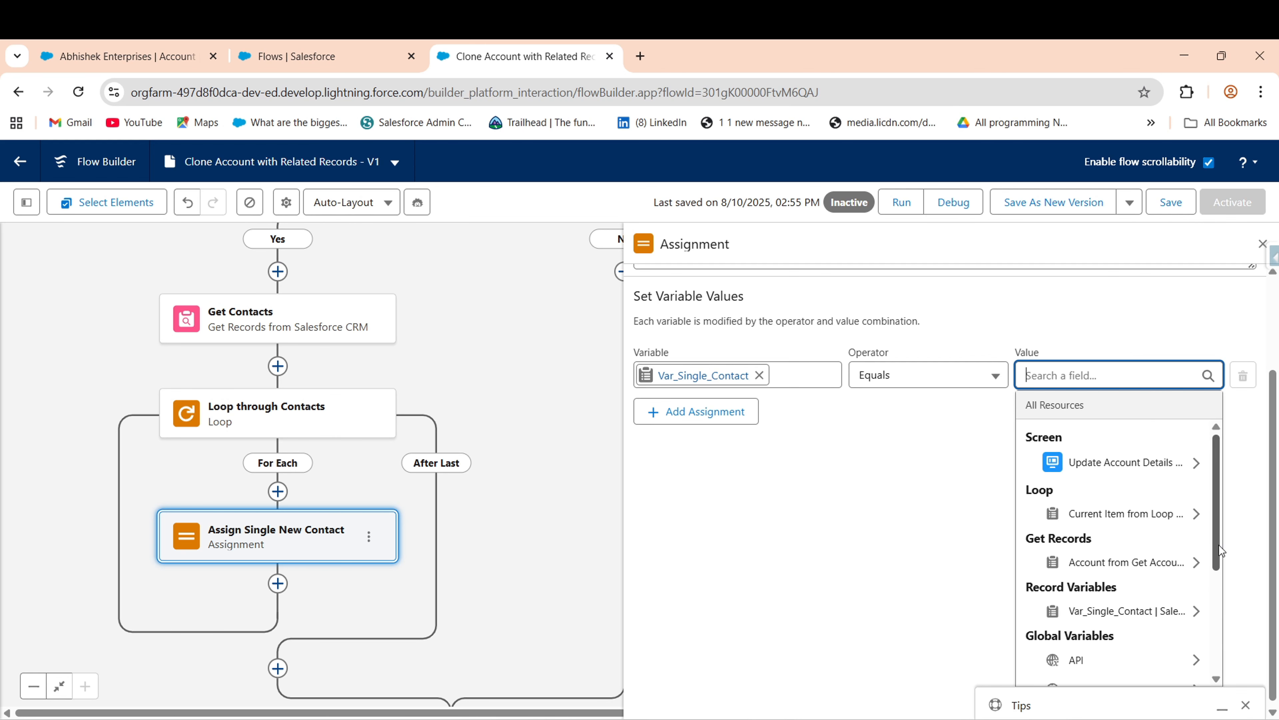
click(833, 527)
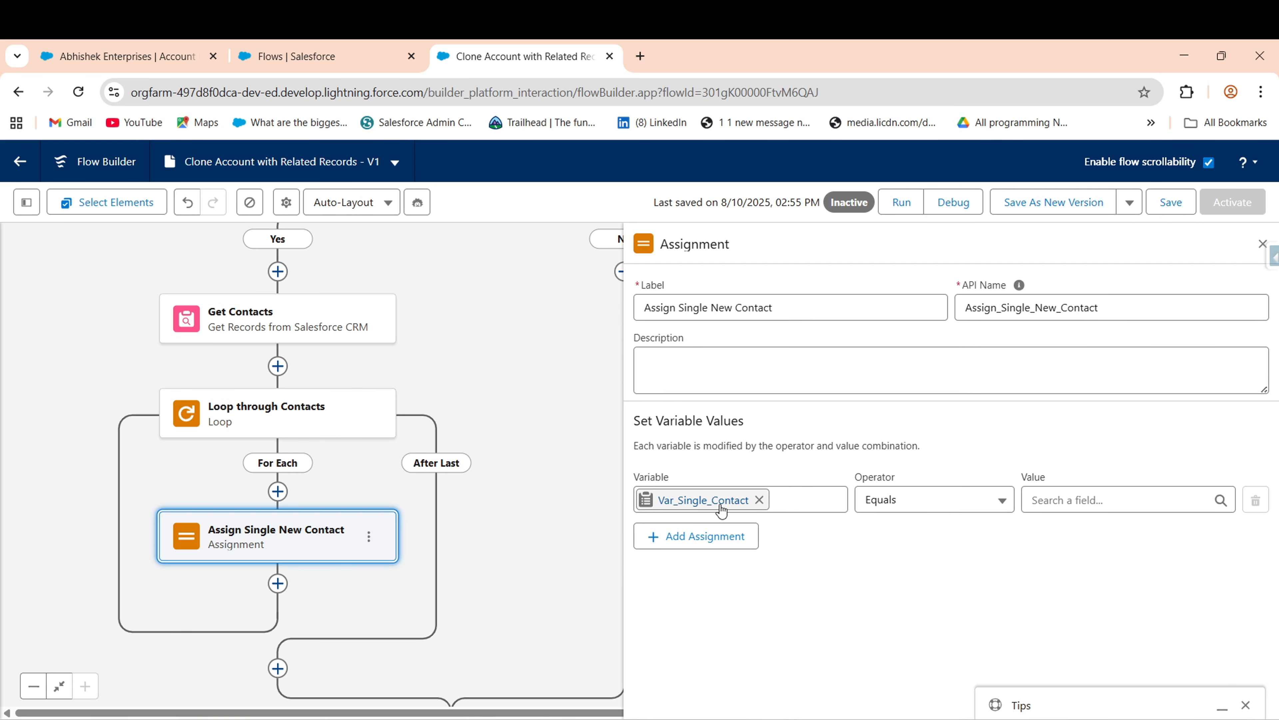
- Change the assignment Variable to {!Var_Single_Contact.AccountId}
click(735, 503)
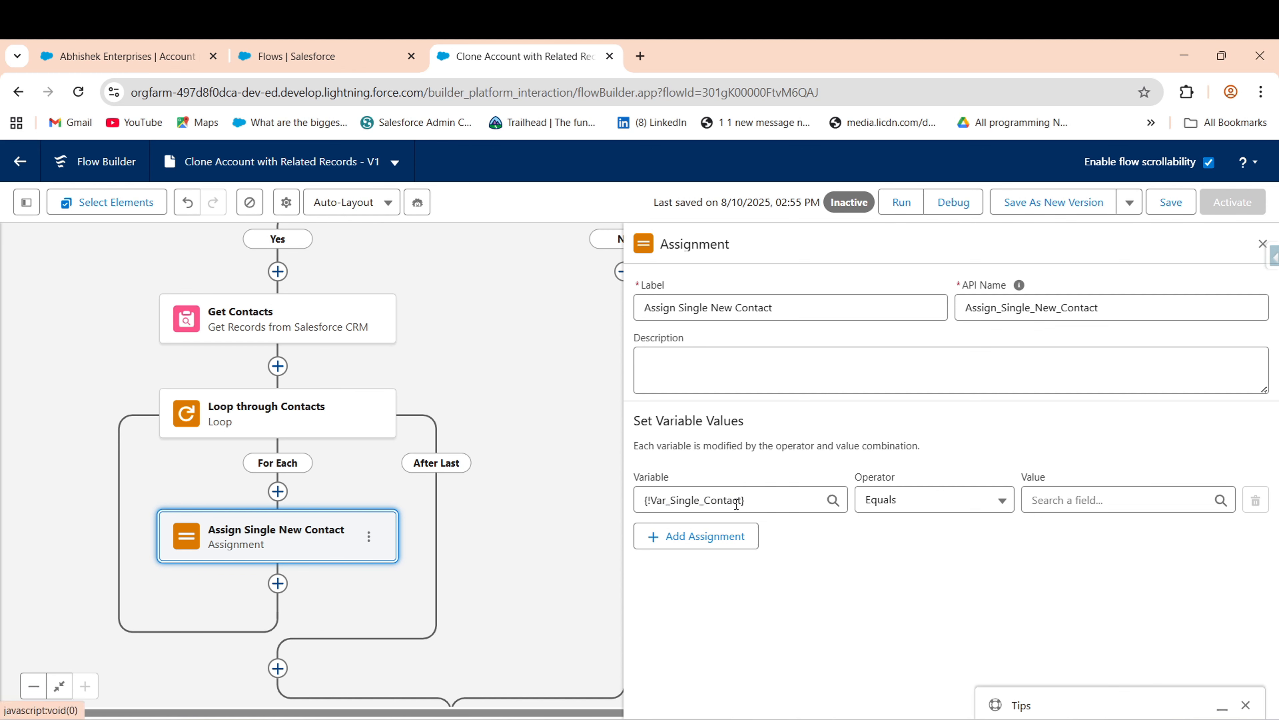
click(732, 589)
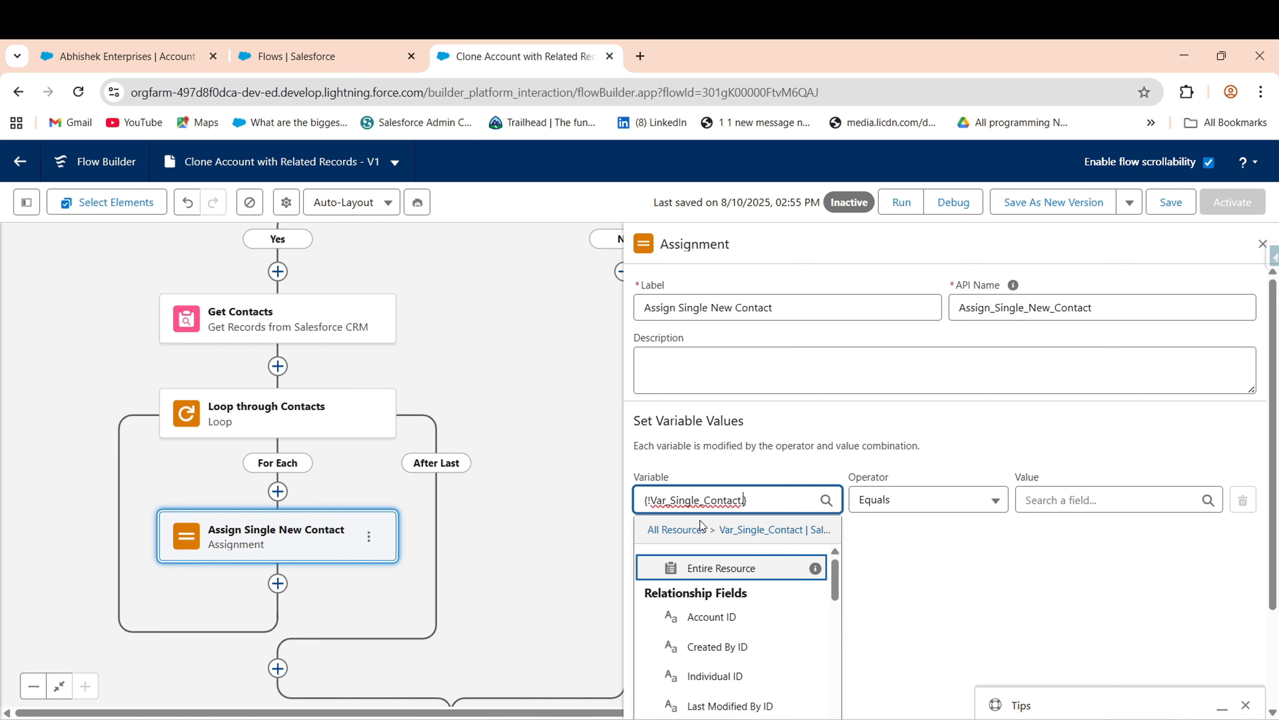
text(.Acc)
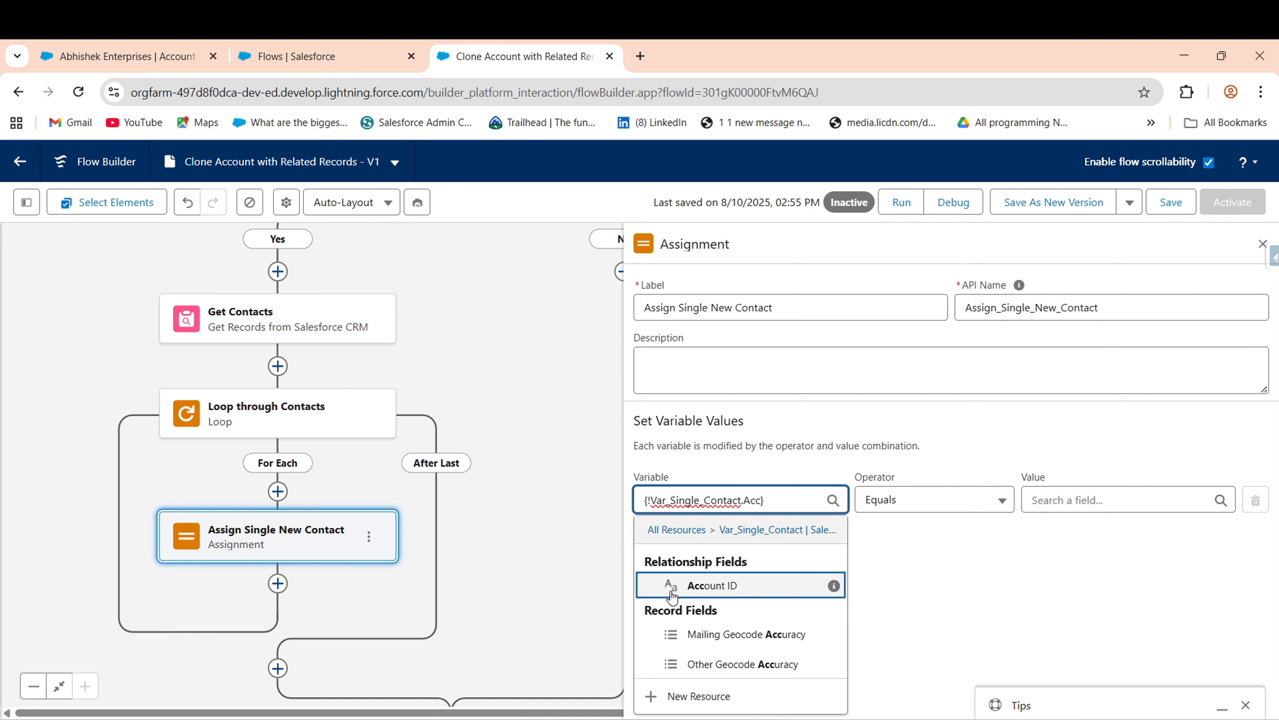
click(714, 586)
- Set the Value to AccountId from Create Record on Account
click(1063, 500)
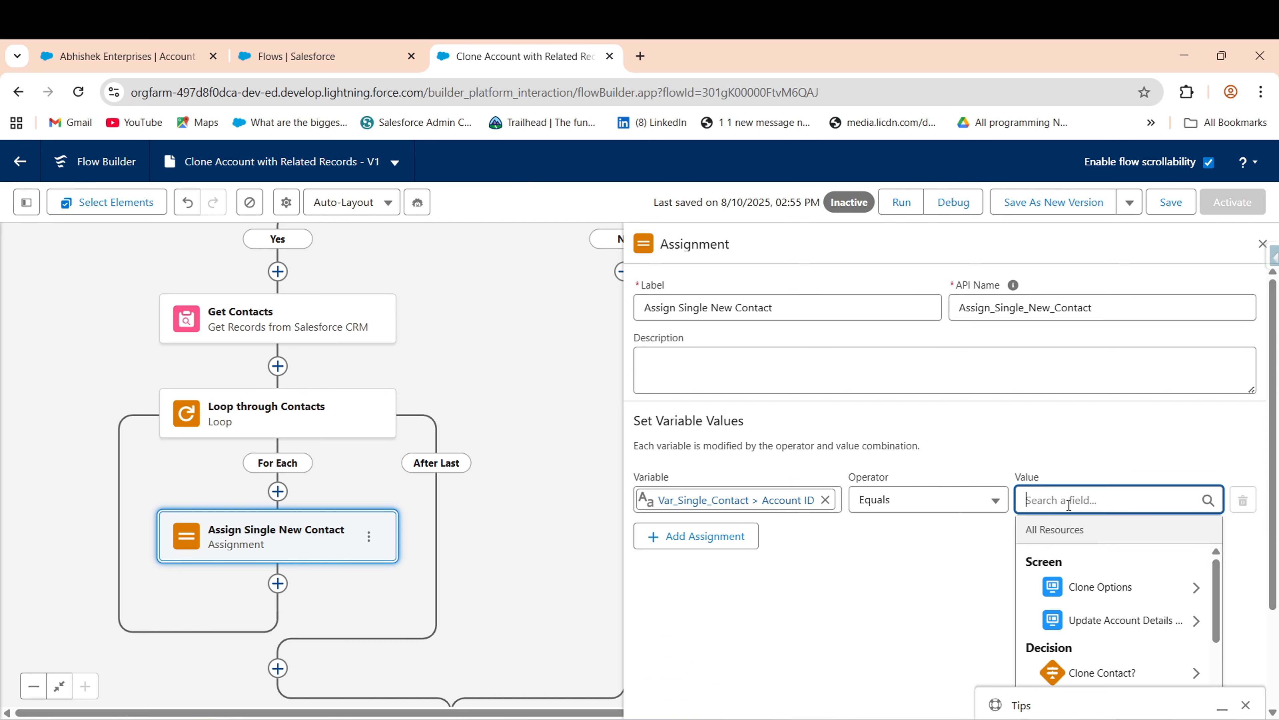
scroll(1098, 580, down, 2)
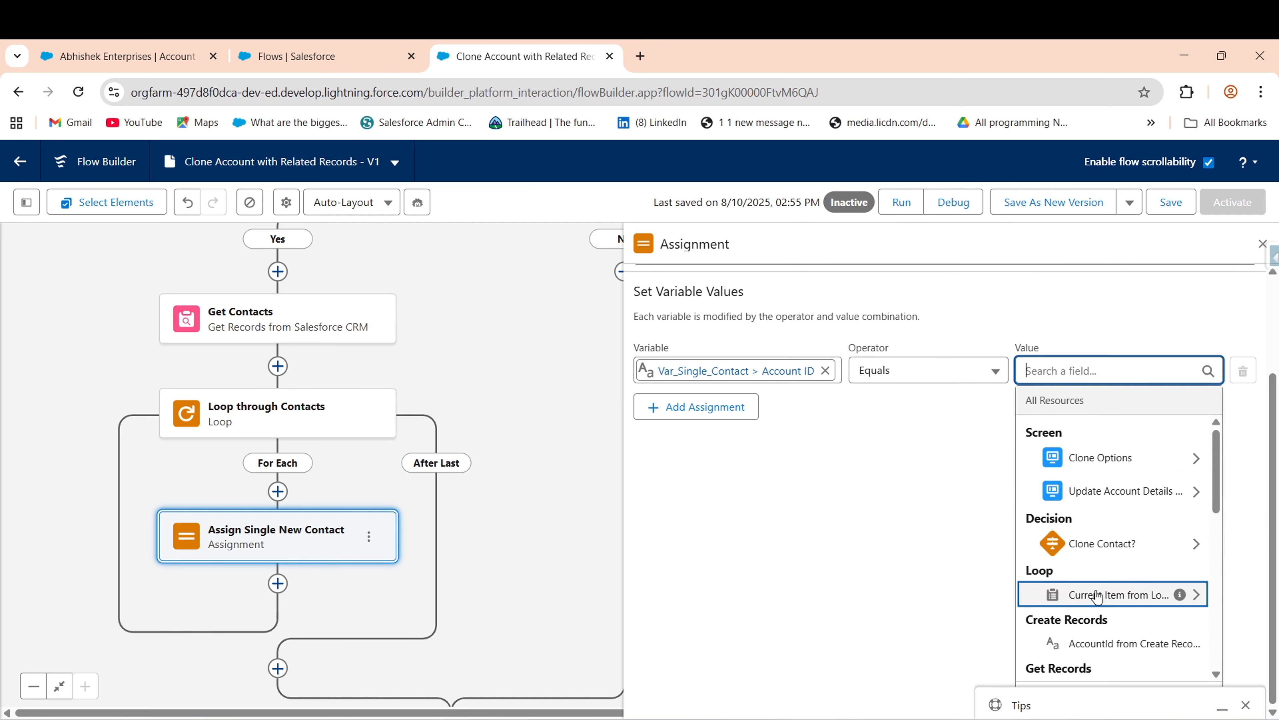
click(1163, 645)
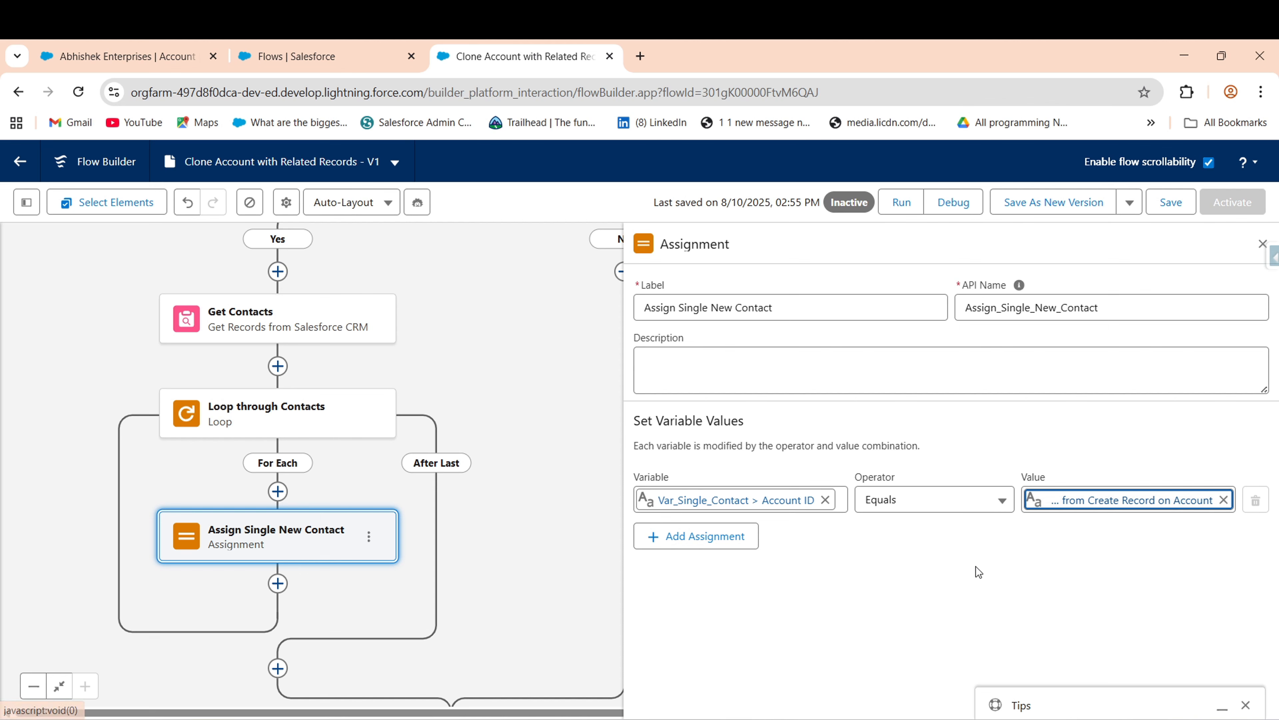
- Add a row setting Var_Single_Contact First Name to Loop_through_Contacts First Name
click(672, 535)
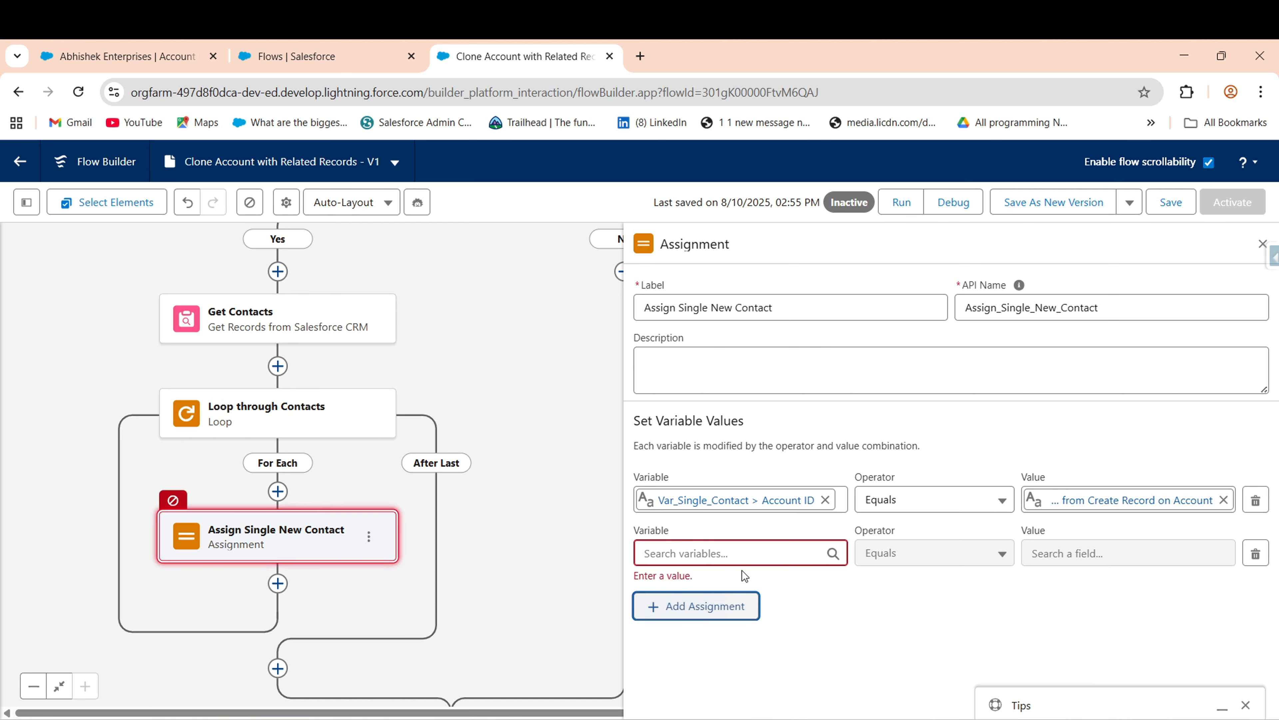
click(751, 553)
text(var)
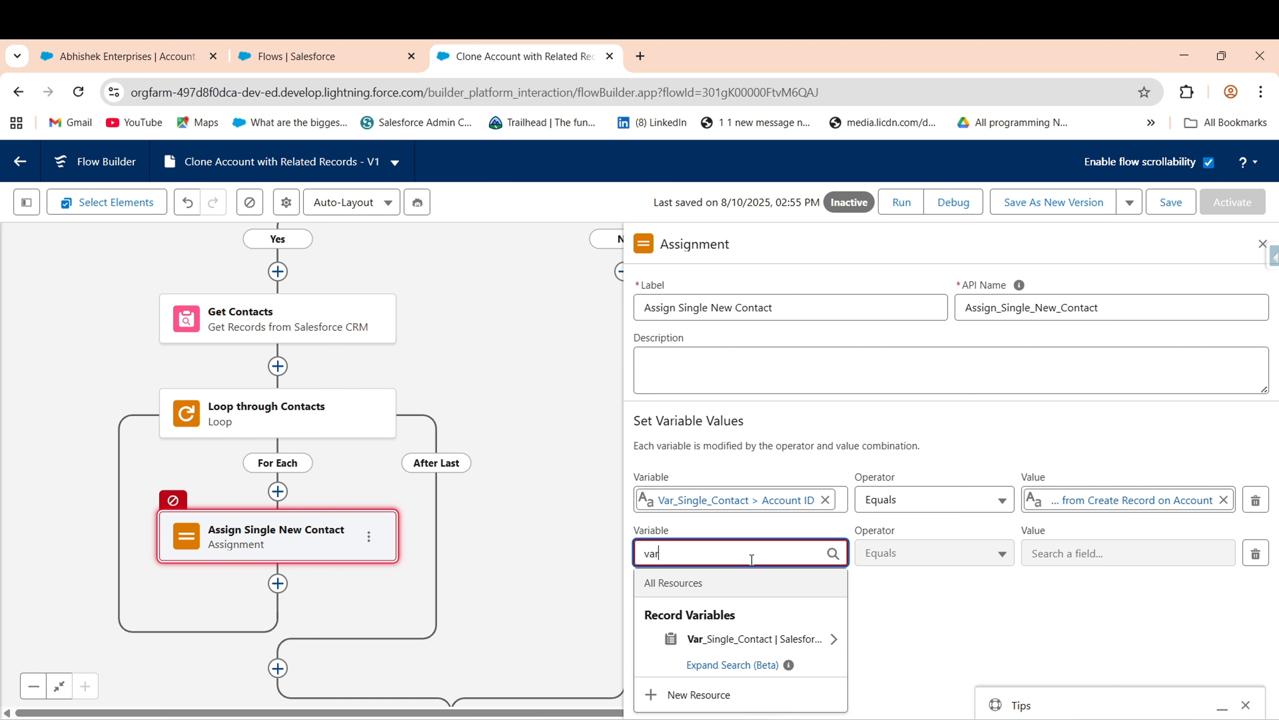
click(739, 639)
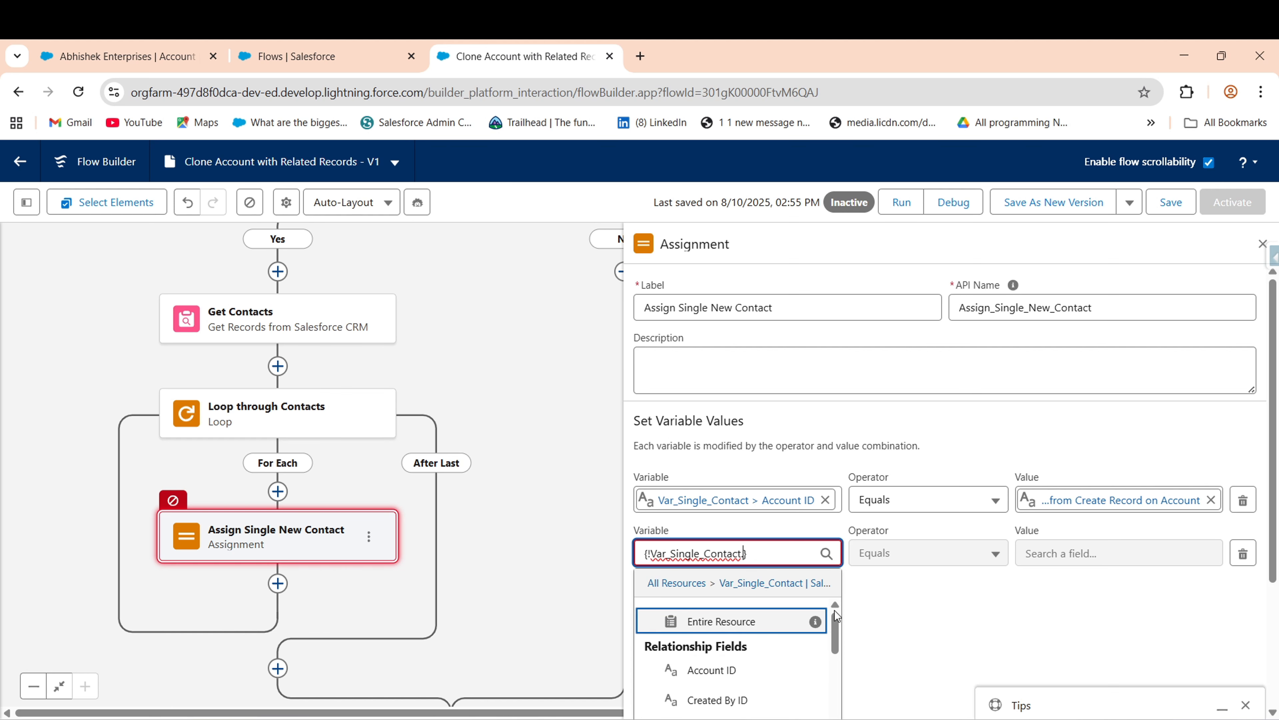
text(fir)
click(743, 636)
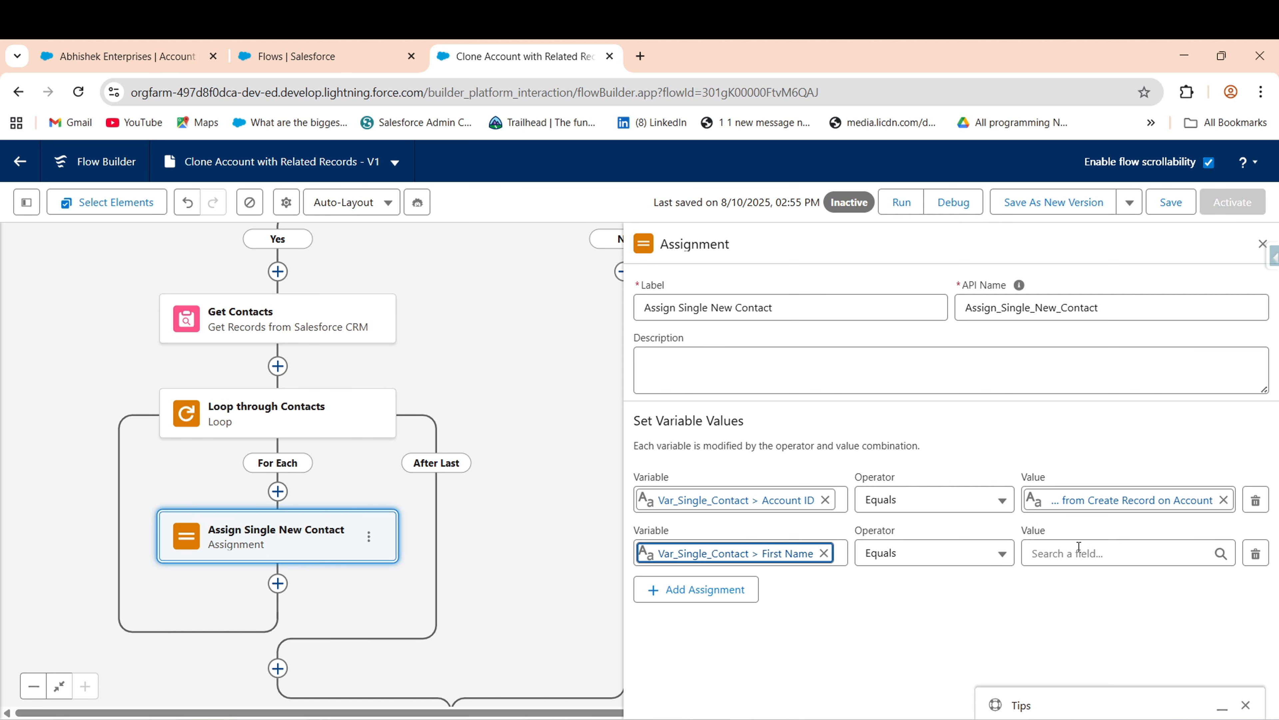
click(1103, 556)
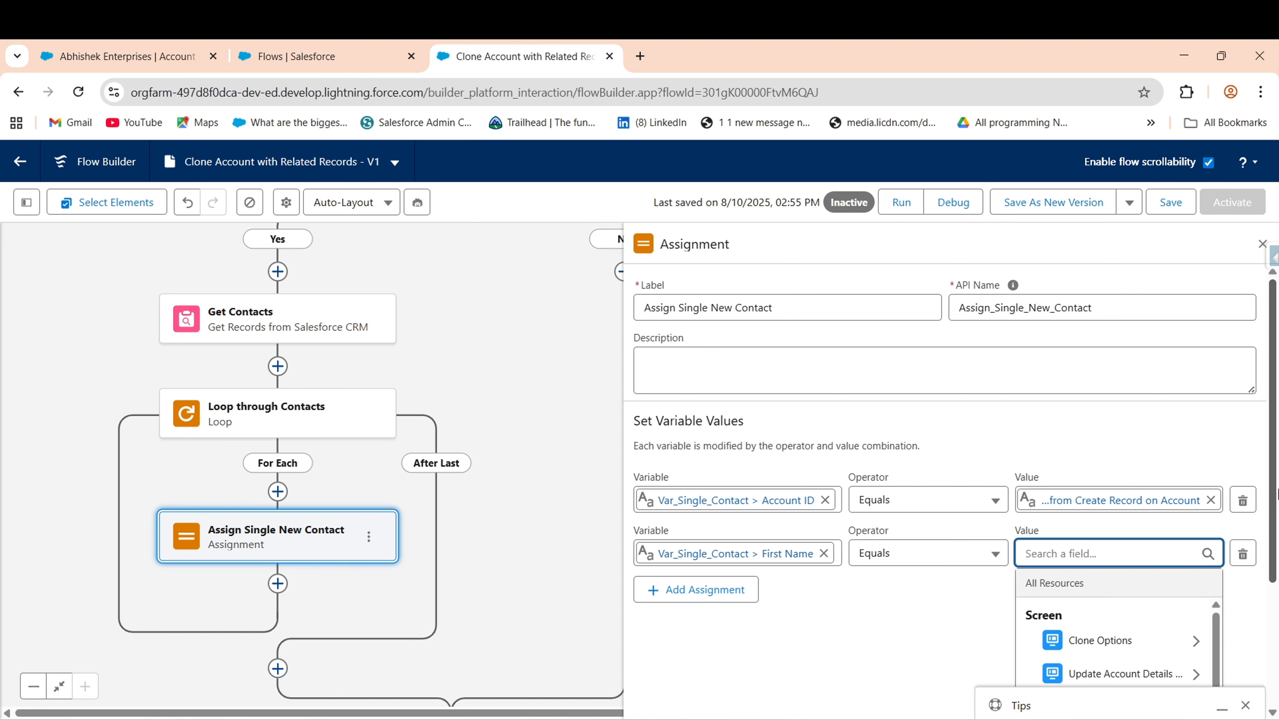
scroll(1106, 559, down, 3)
click(1114, 610)
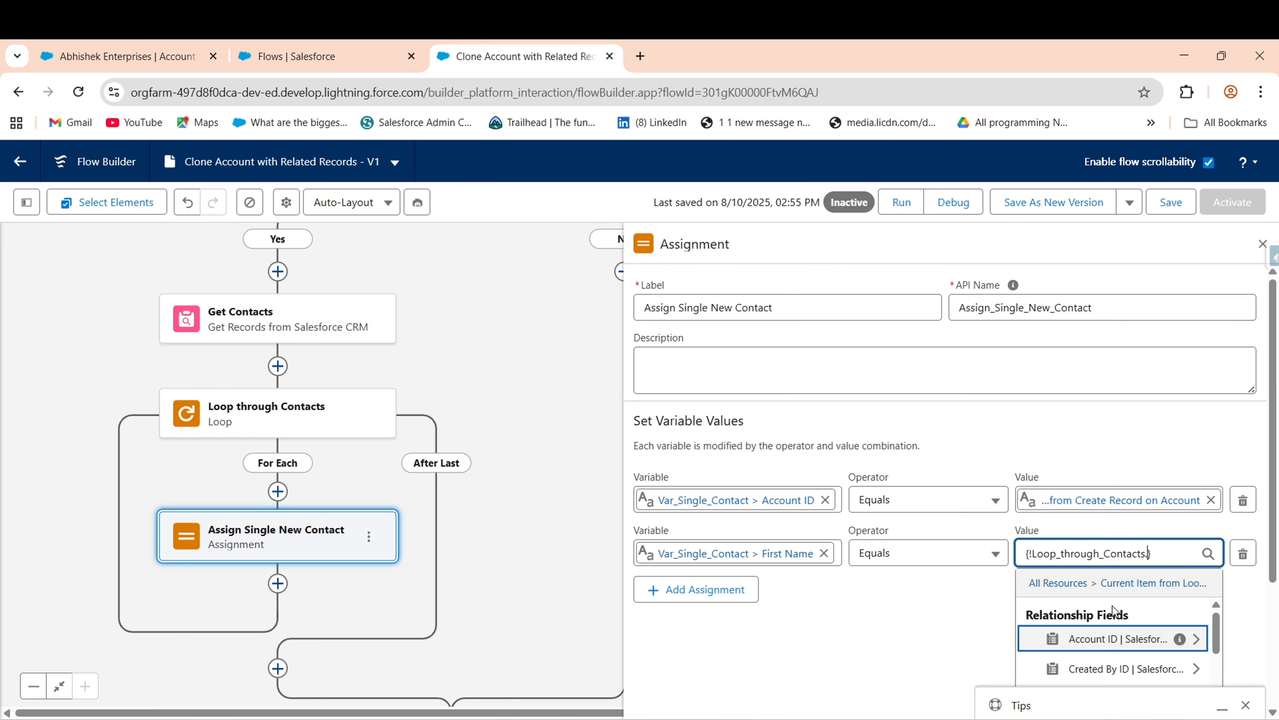
text(firs)
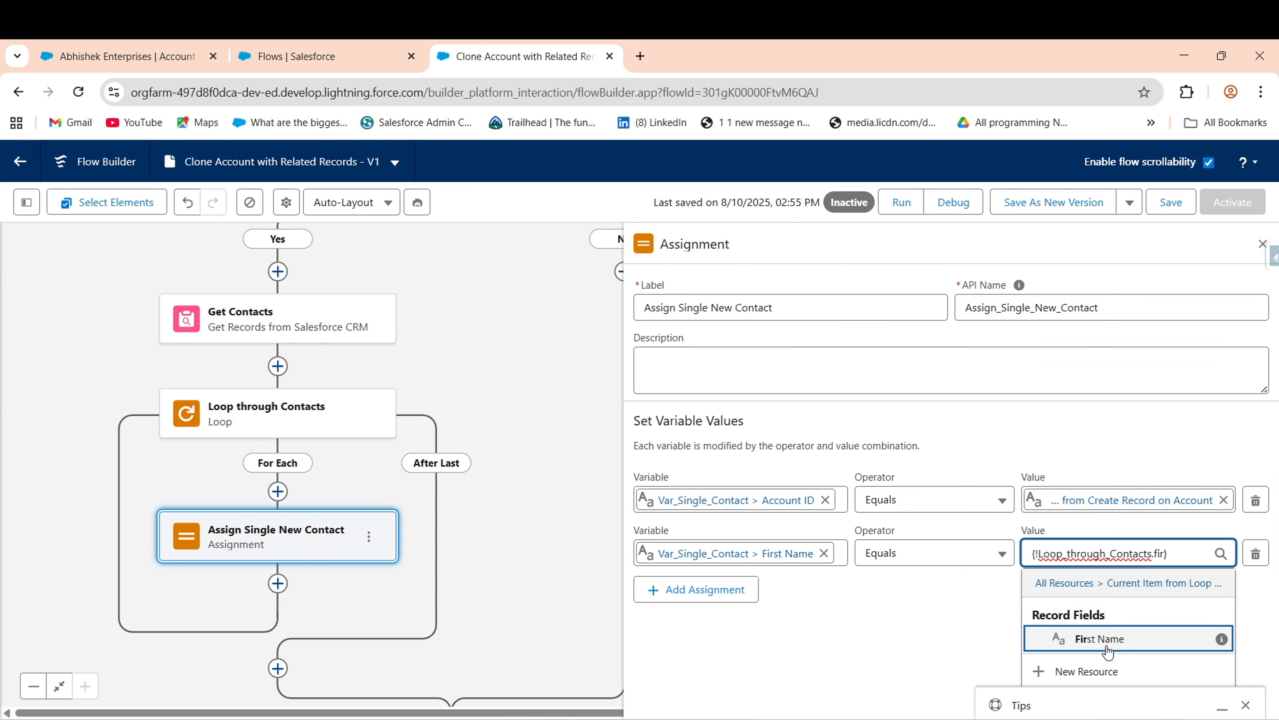
click(1105, 645)
- Add a row setting Var_Single_Contact Last Name to Loop_through_Contacts Last Name
click(736, 592)
click(703, 607)
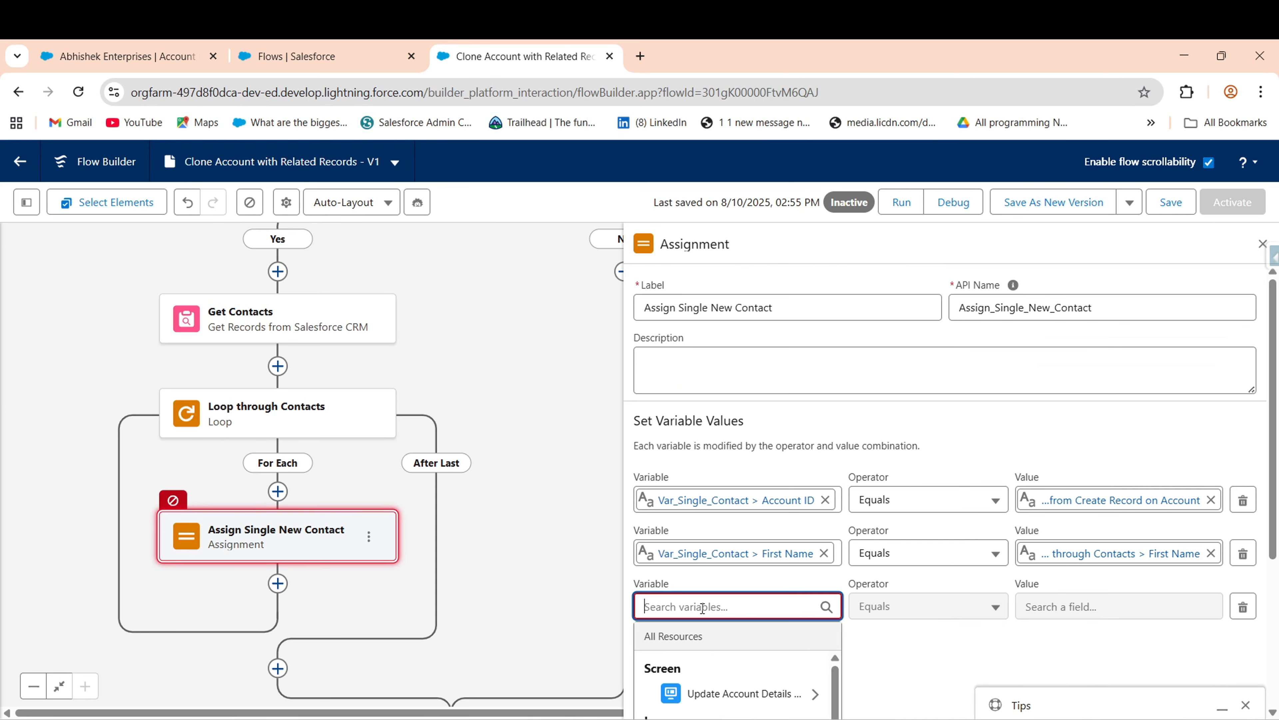
text(var)
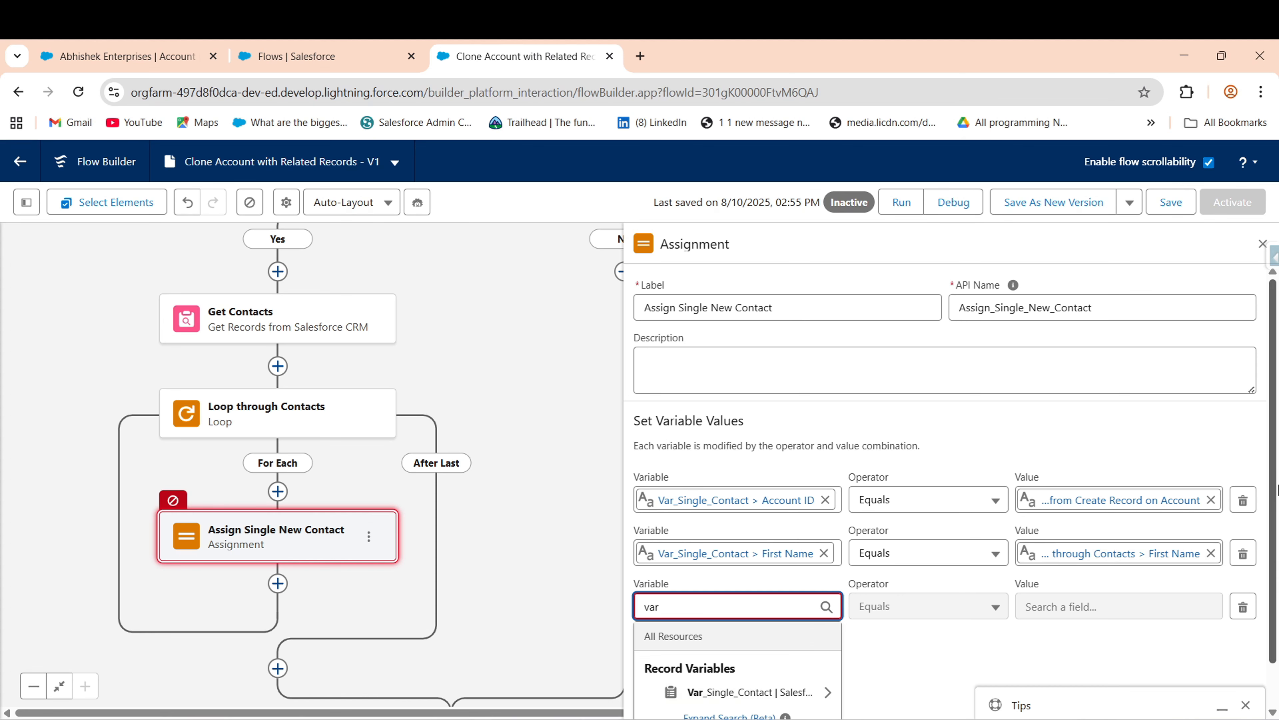
scroll(1277, 607, down, 1)
click(782, 644)
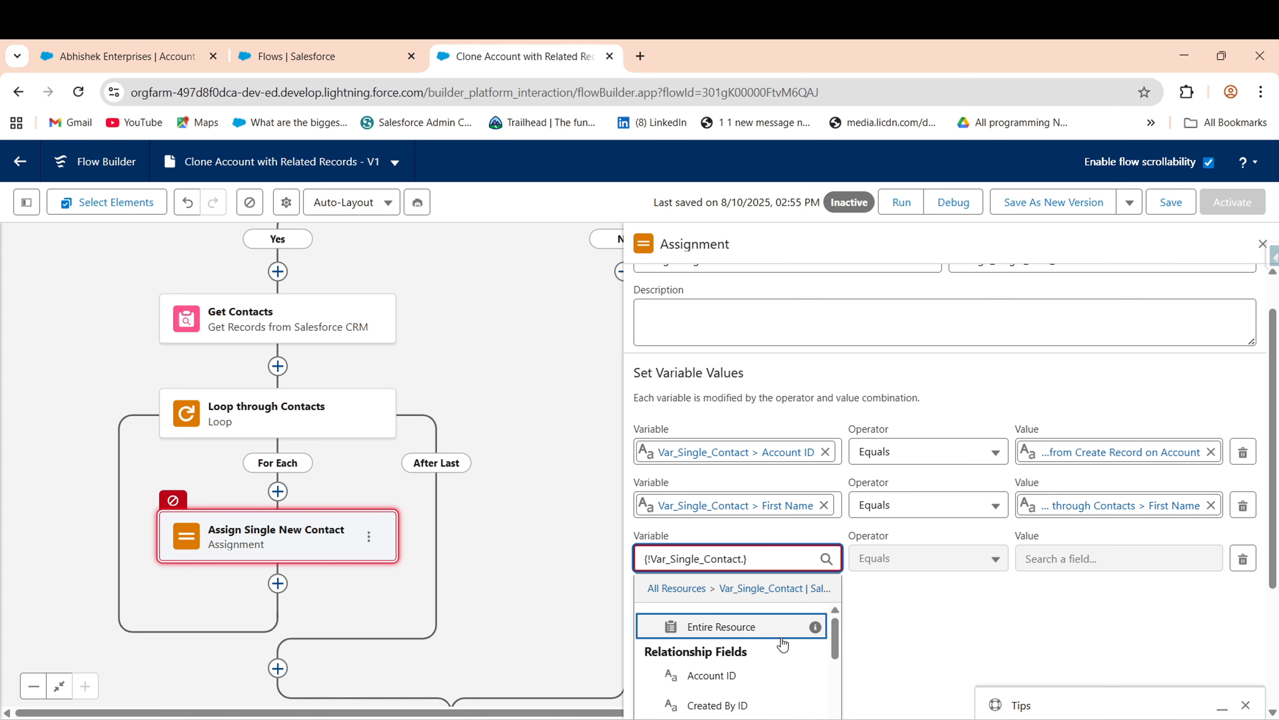
text(last)
mouse_move(816, 643)
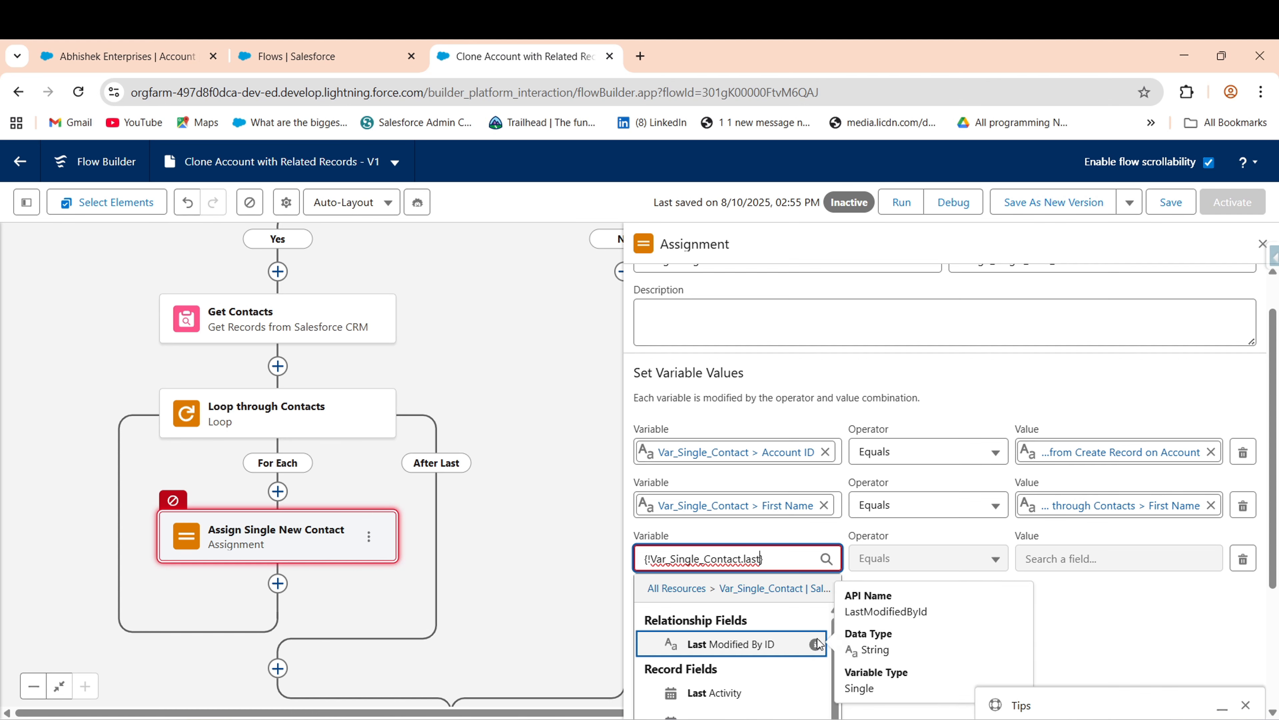
text(nam)
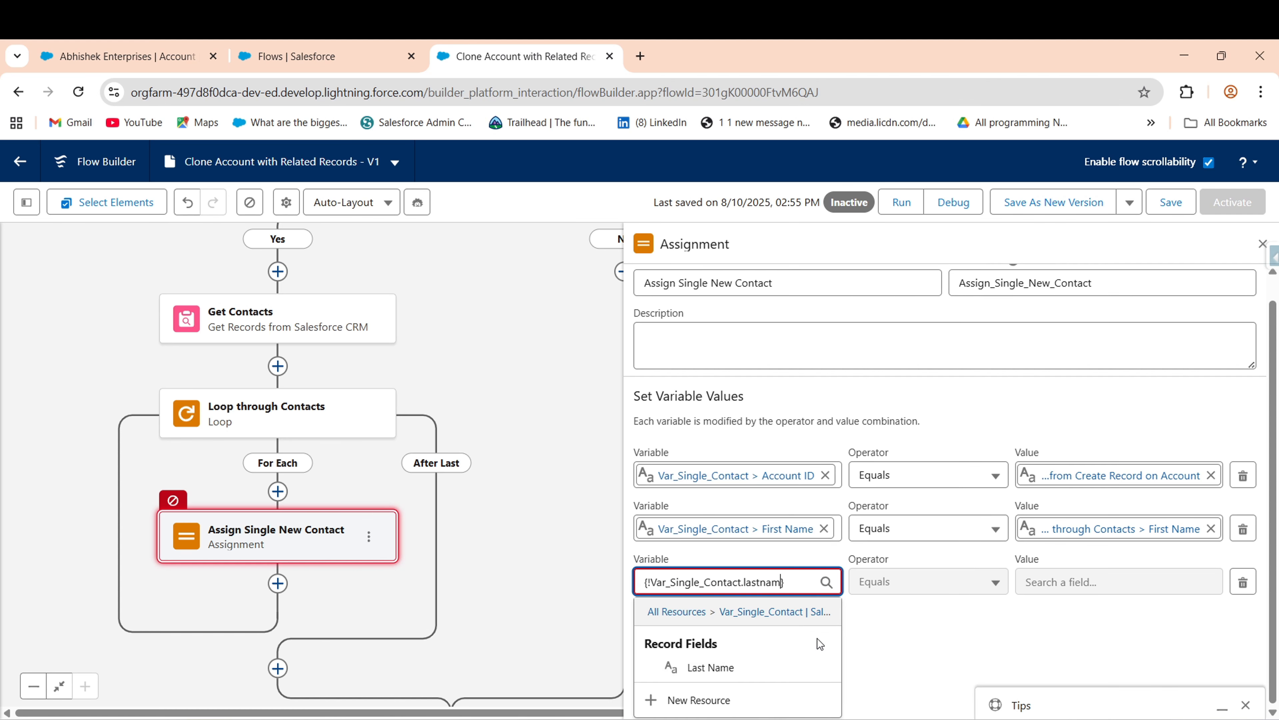
click(722, 665)
click(1053, 609)
text(loo)
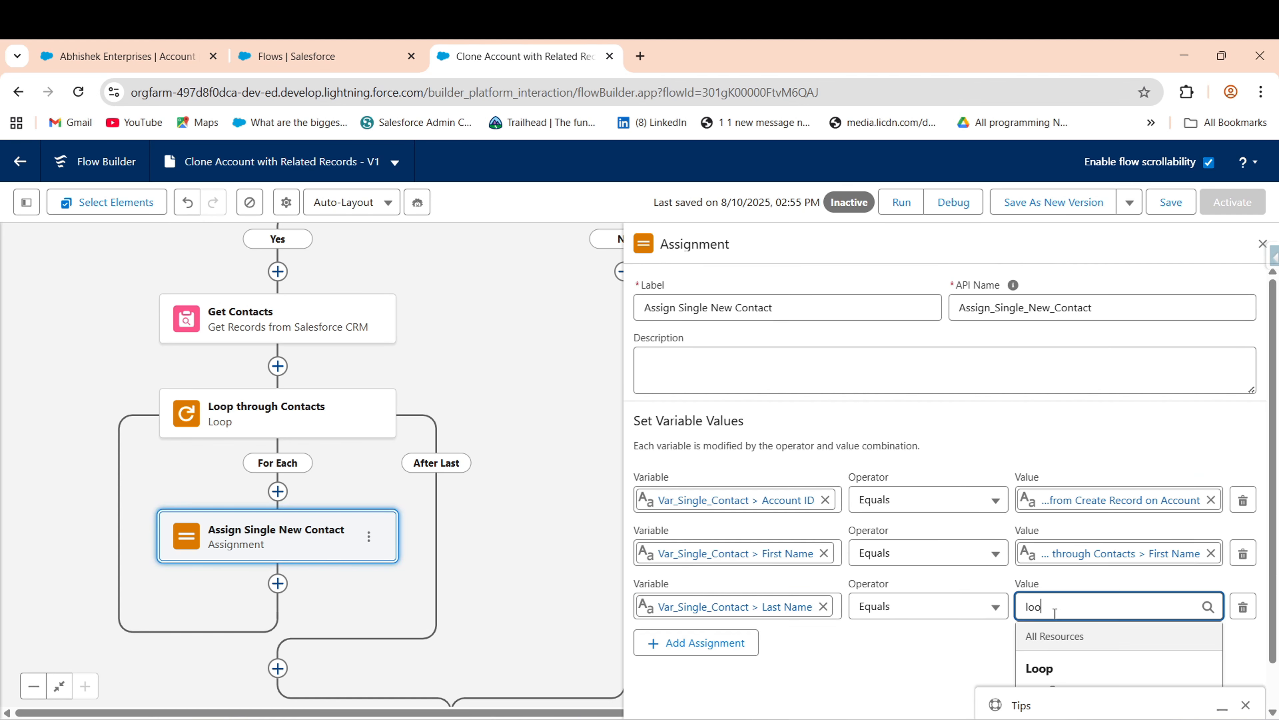
click(1103, 644)
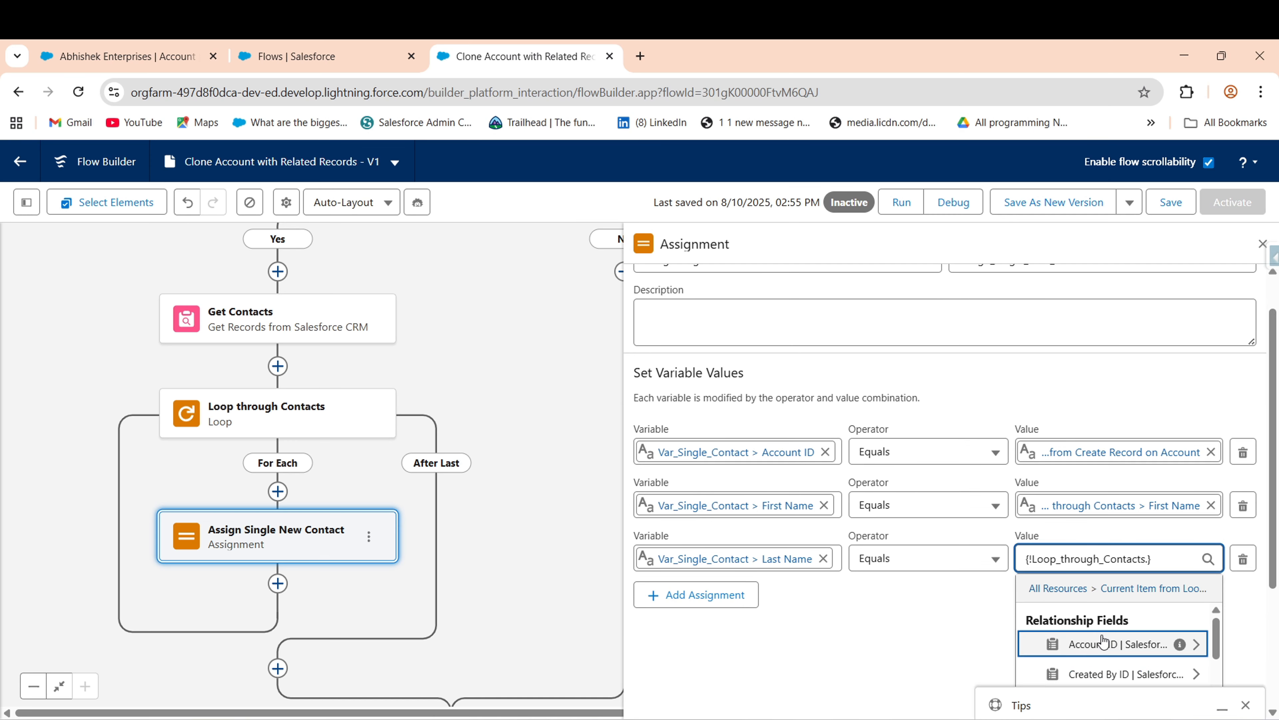
text(last)
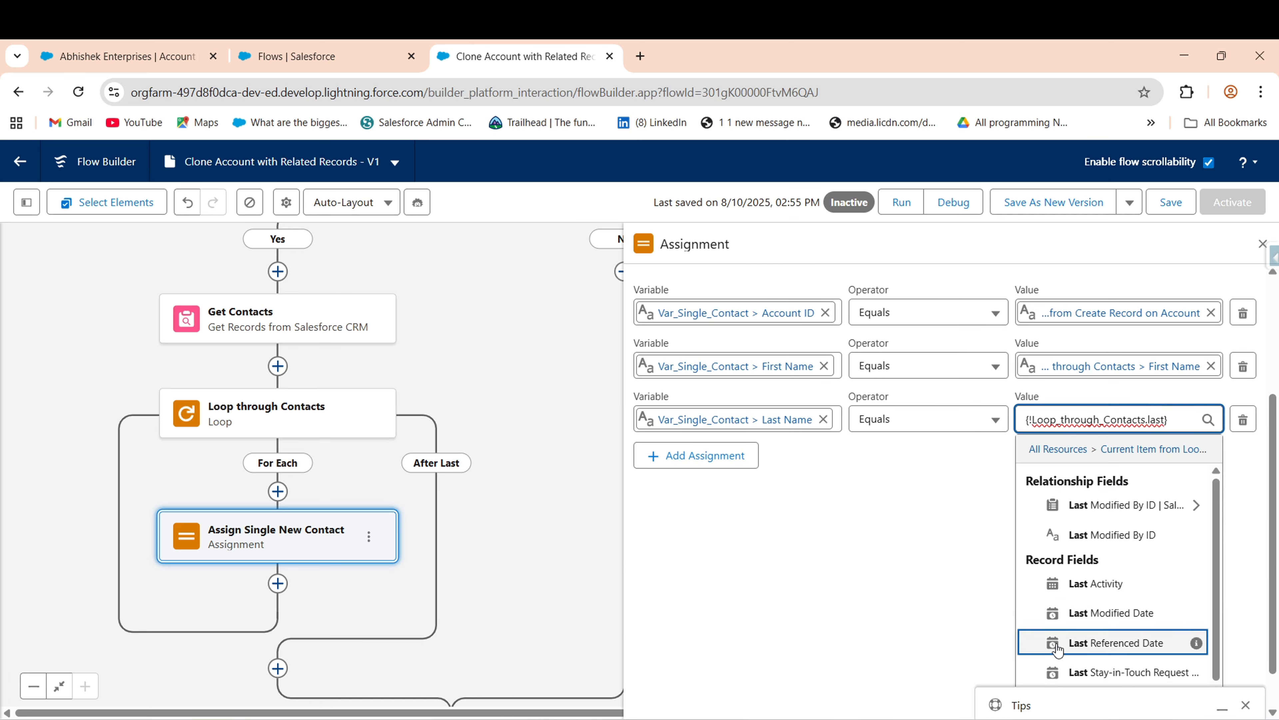
text(name)
click(1099, 663)
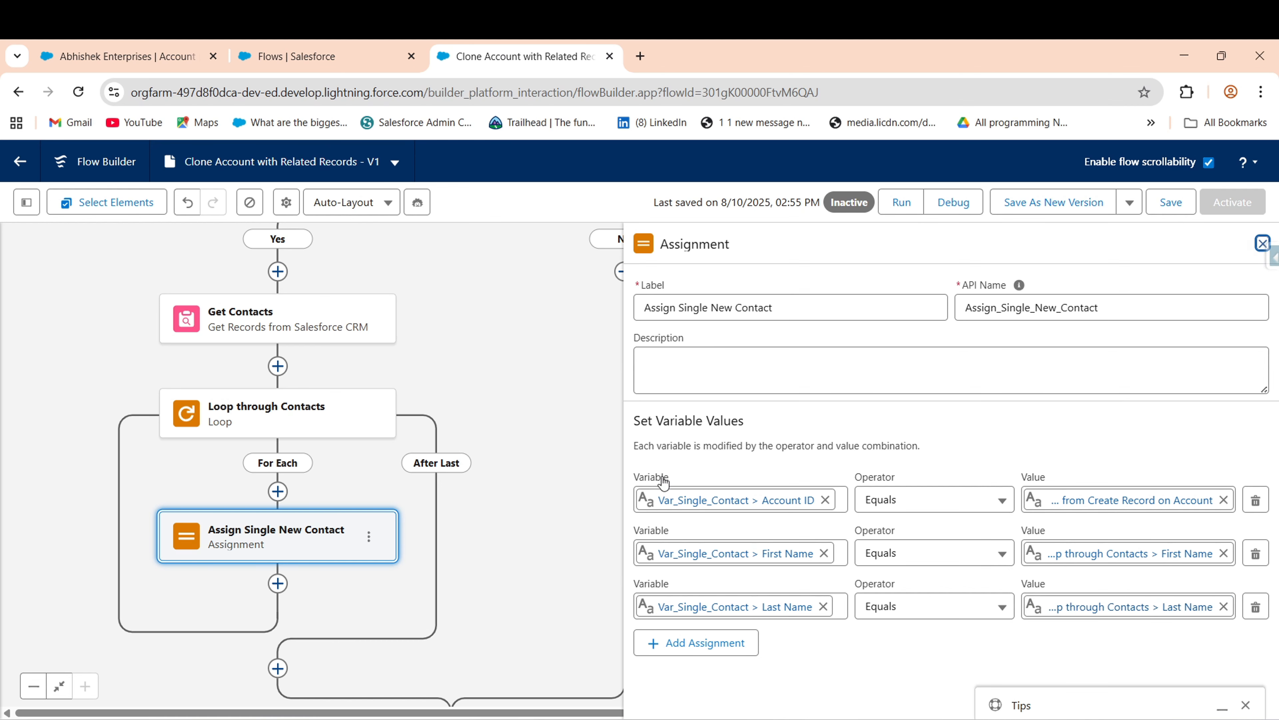
click(1262, 247)
- Insert an Assignment labelled 'Assign Contacts Multiple' right after Assign Single New Contact
scroll(662, 477, down, 4)
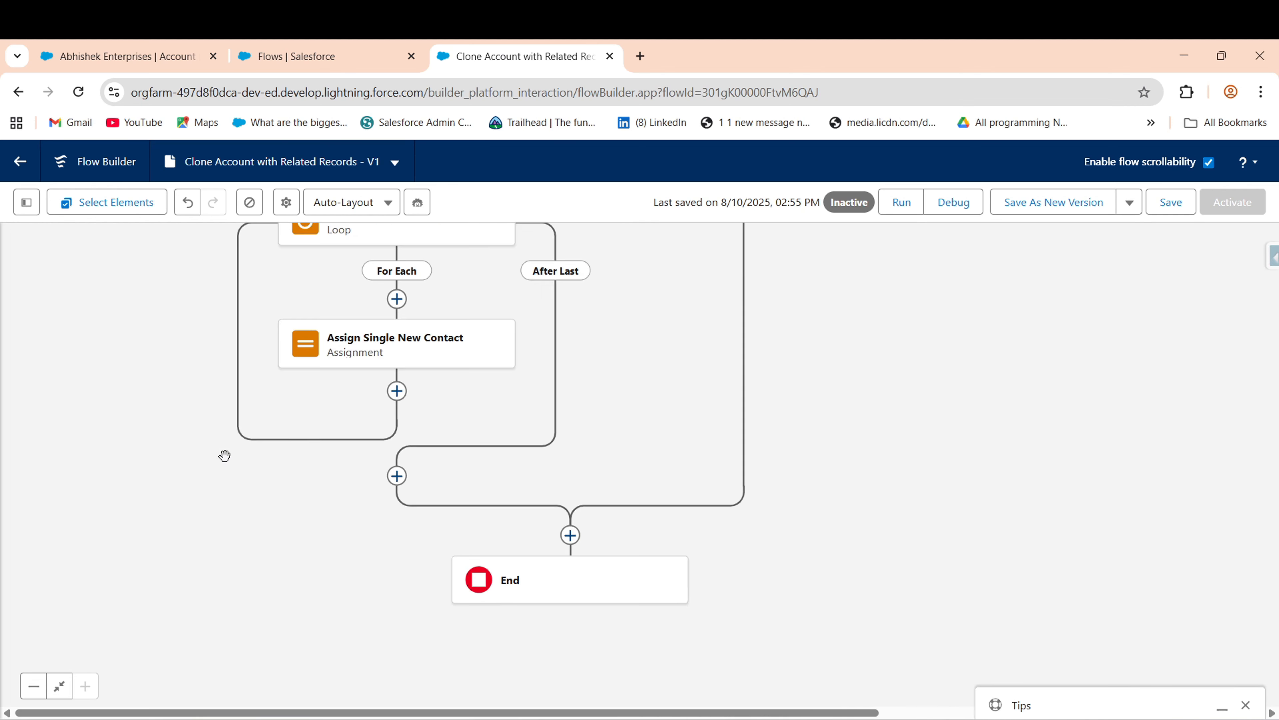
click(397, 390)
text(Add)
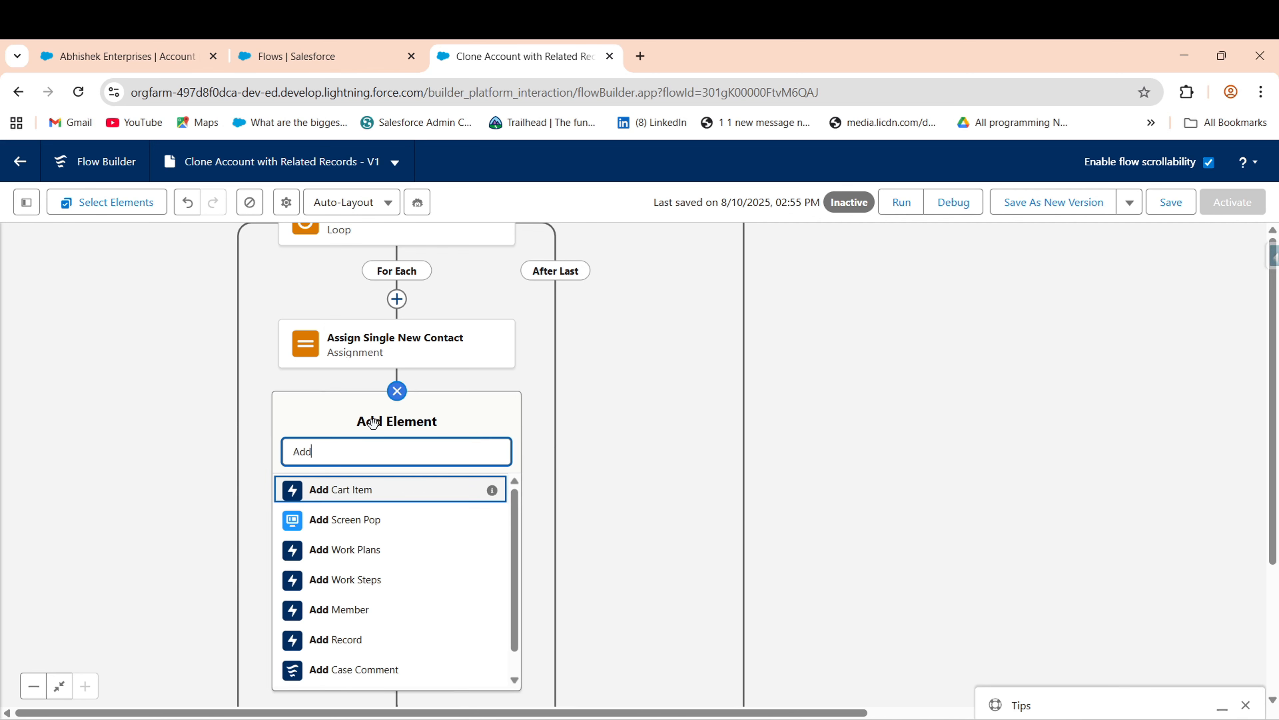
key(BackSpace)
text(ss)
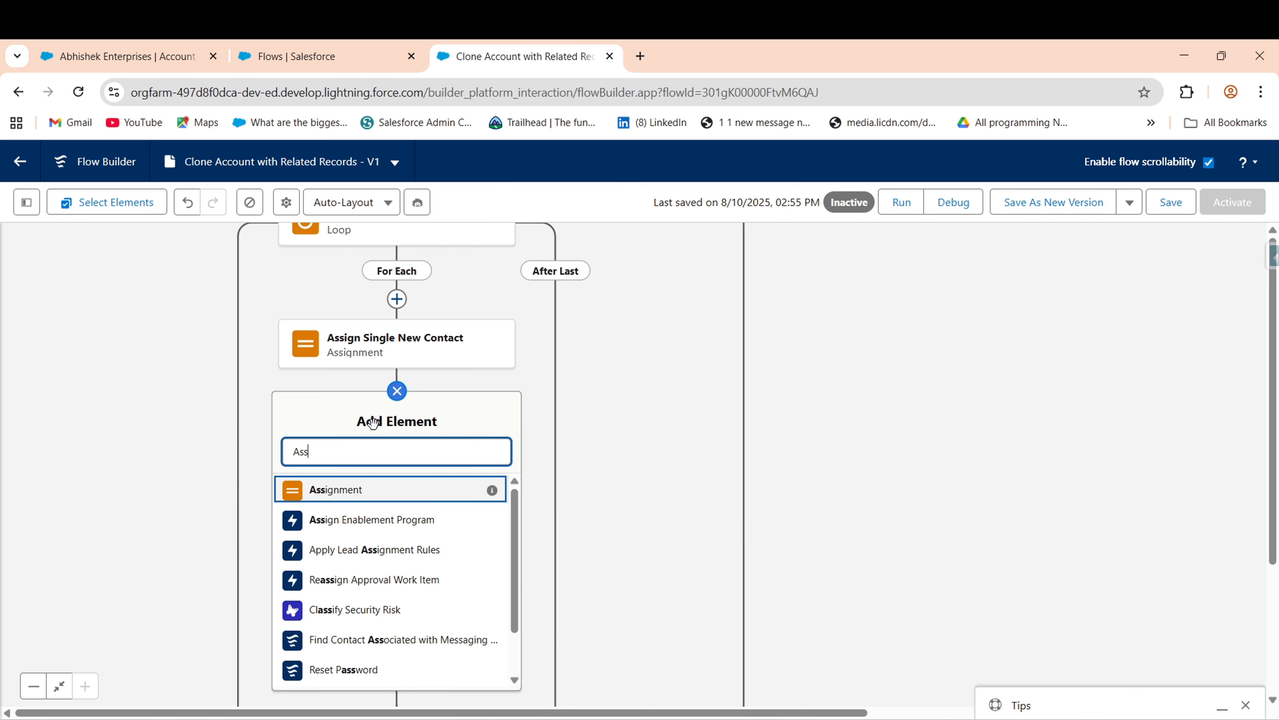
click(334, 491)
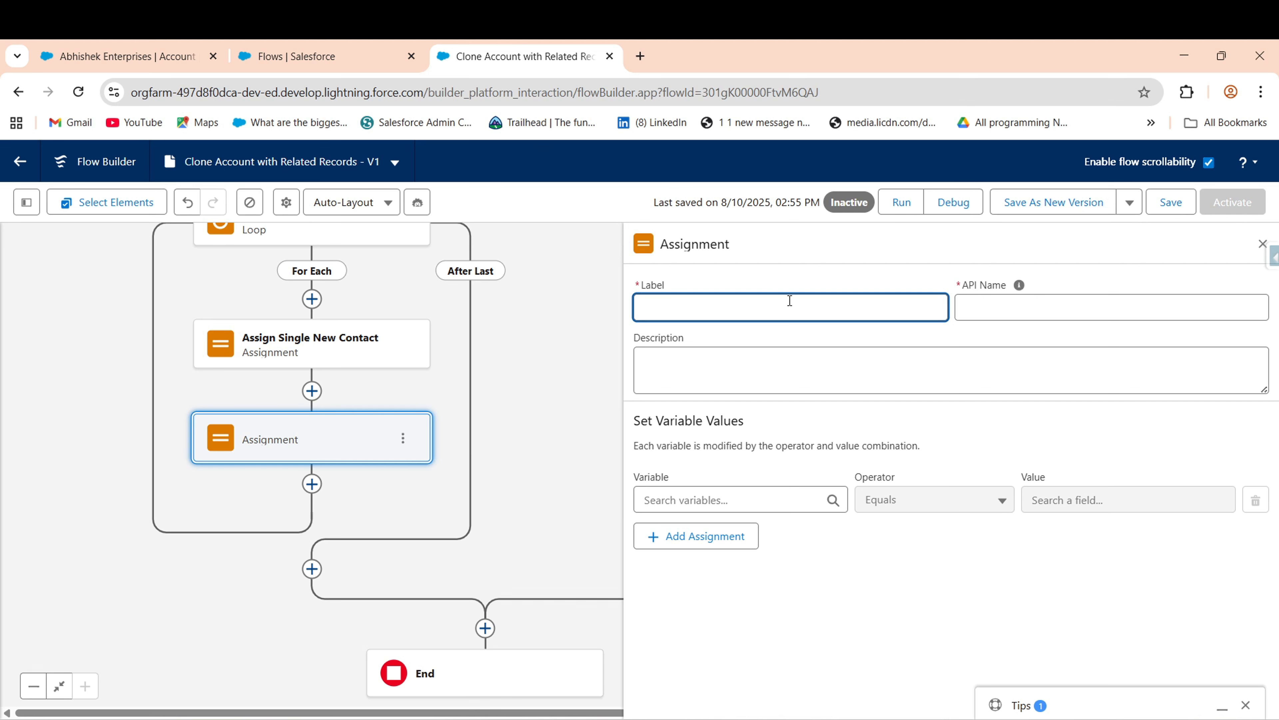
text(Assign Contacts Multiple)
click(962, 295)
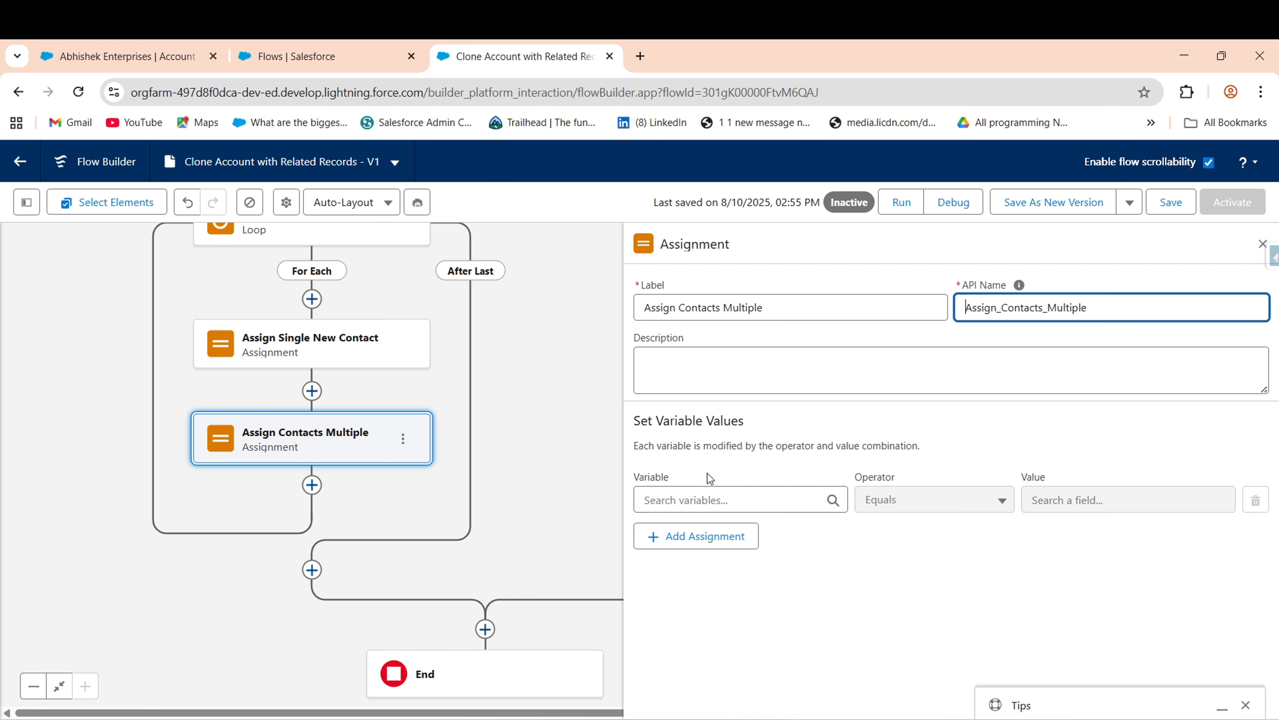
- Search the Variable list for 'new' to begin creating a new resource
click(728, 493)
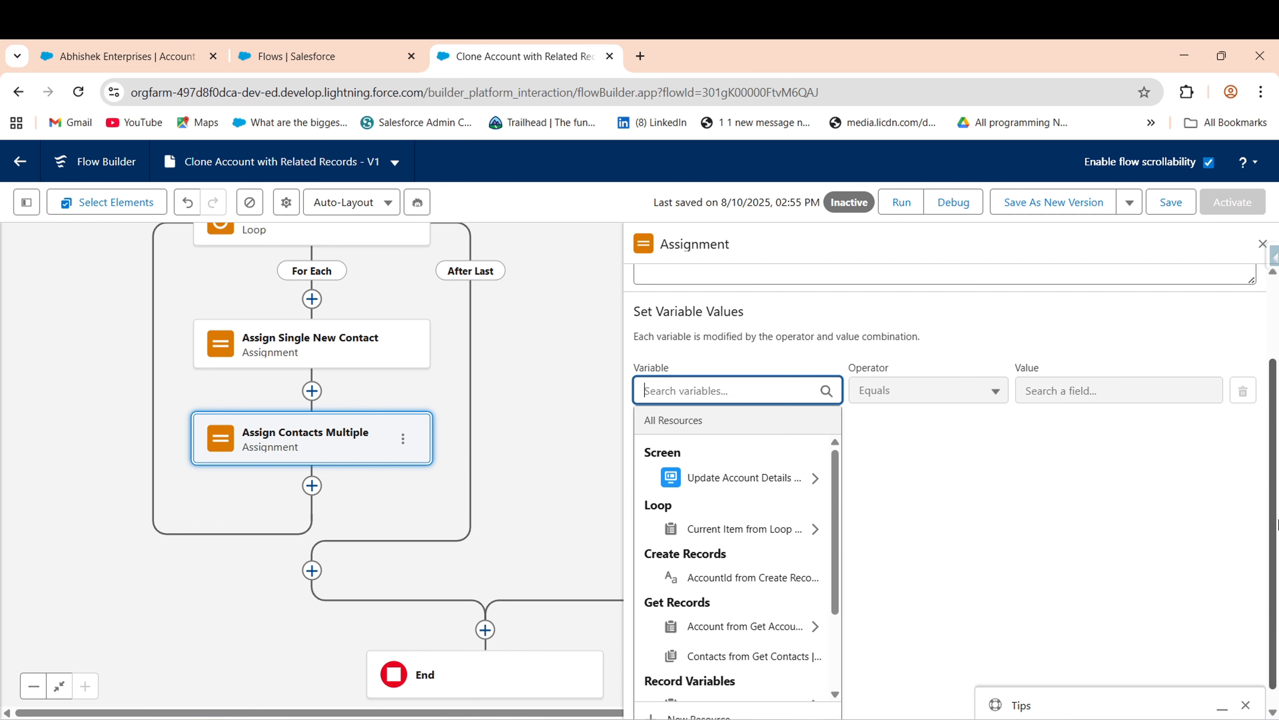
text(new)
click(686, 614)
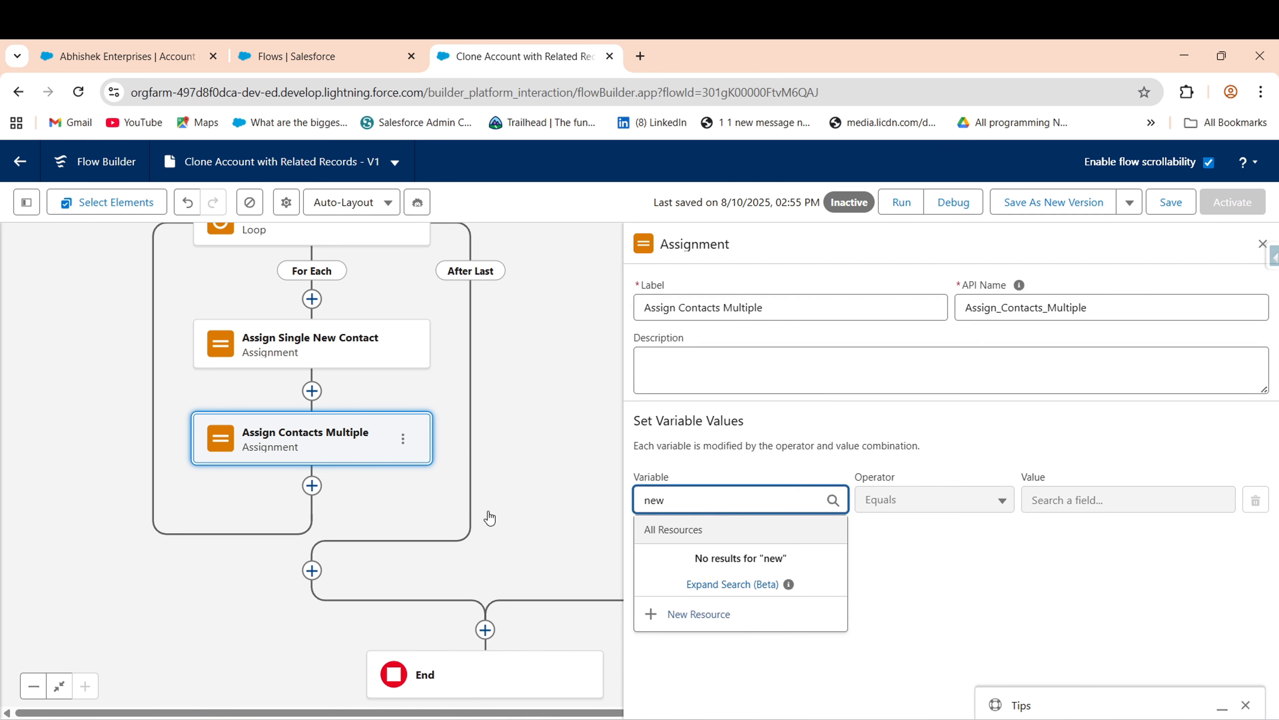
- Create variable Update_Contact of Data Type Record, Object Contact, allowing multiple values
click(402, 360)
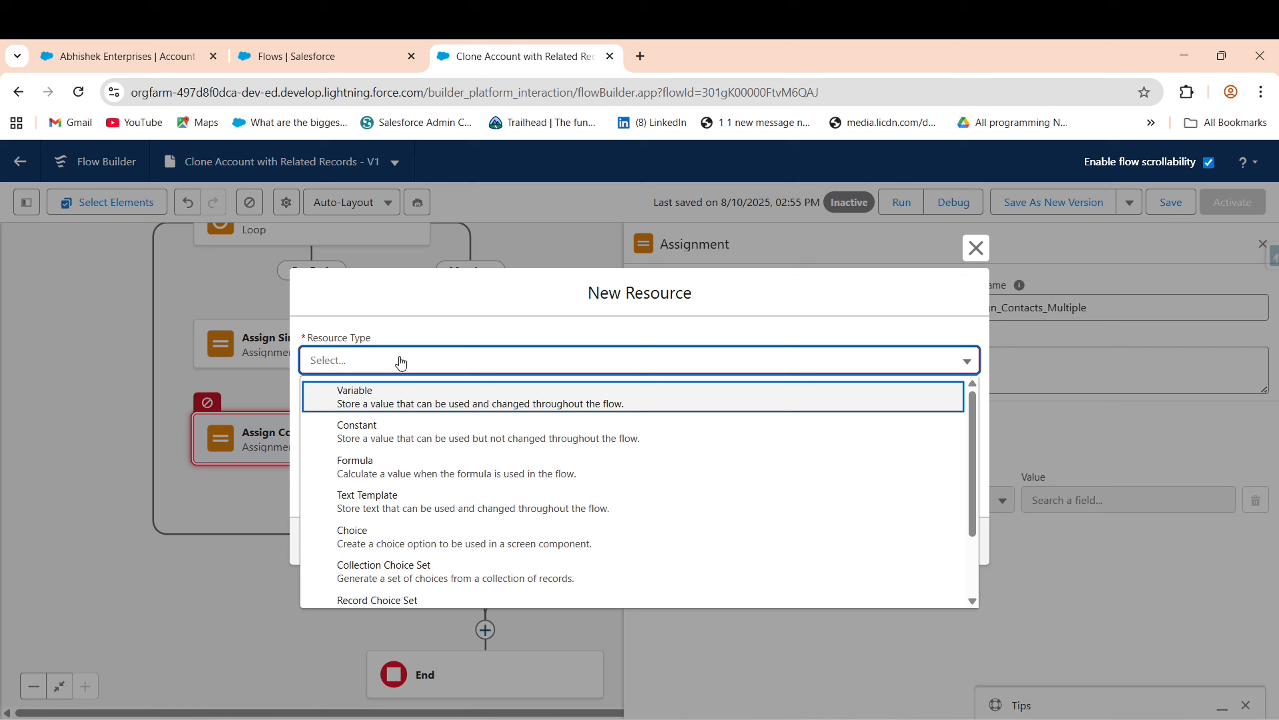
click(389, 402)
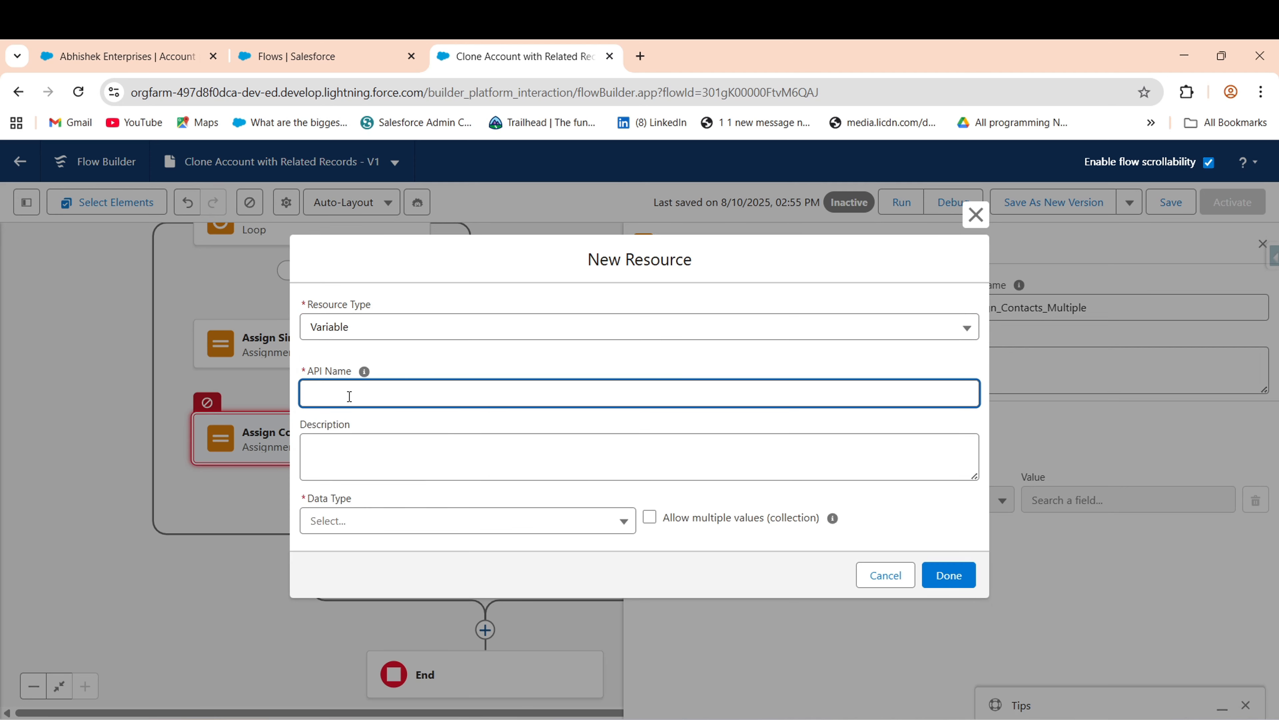
click(350, 396)
text(Udate)
key(BackSpace)
key(BackSpace)
key(BackSpace)
key(BackSpace)
click(418, 523)
click(434, 325)
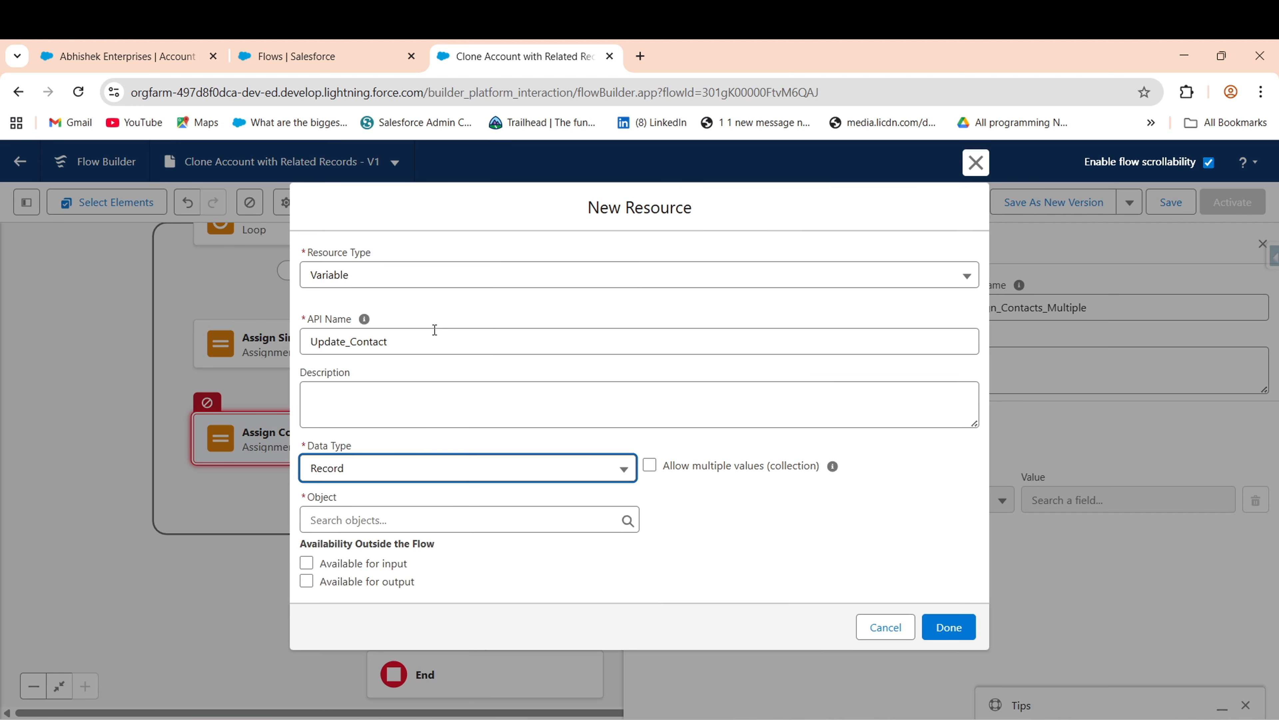
click(417, 519)
text(contact)
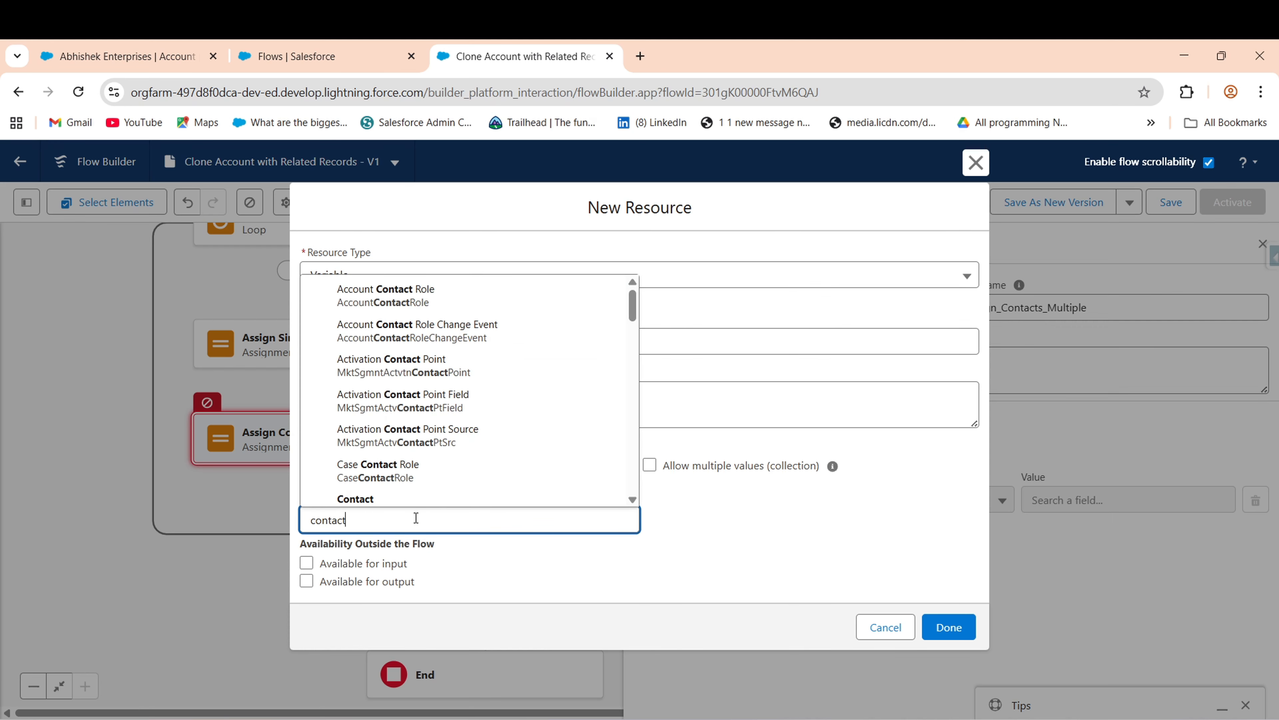
click(366, 497)
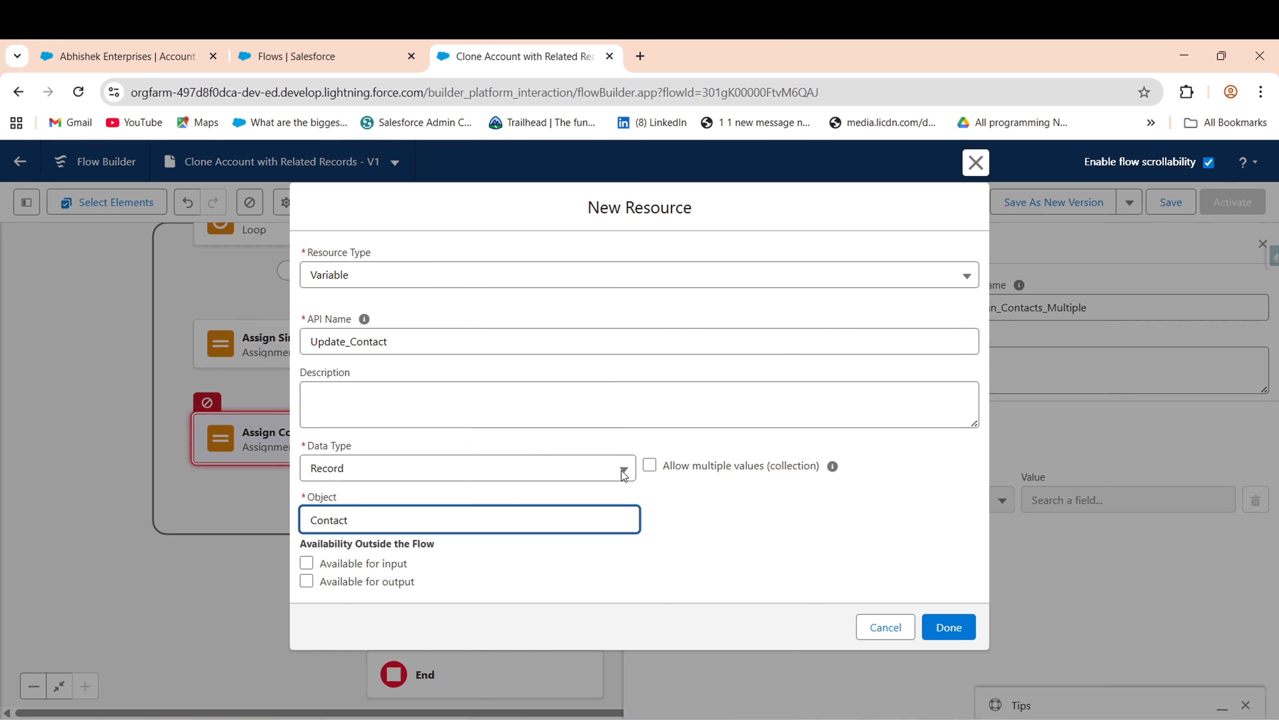
click(654, 469)
click(949, 627)
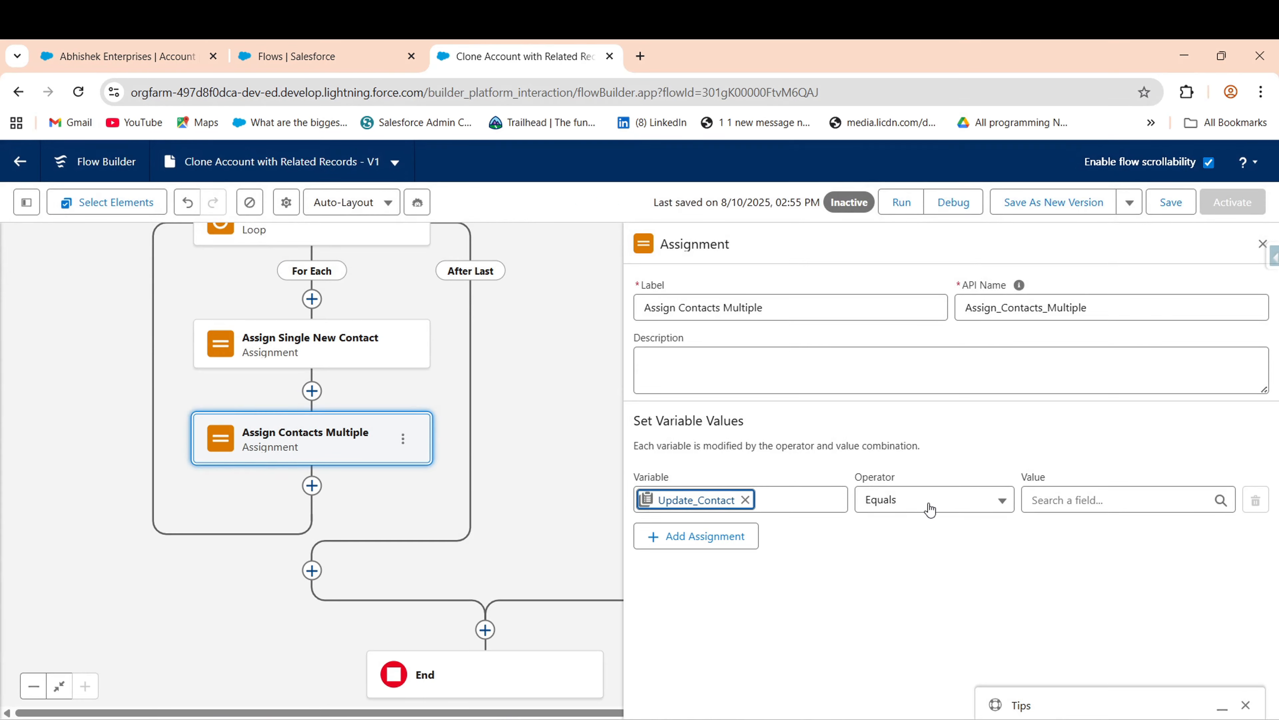
- Set the Update_Contact row's operator to Add with Var_Single_Contact as the value
click(932, 501)
click(923, 537)
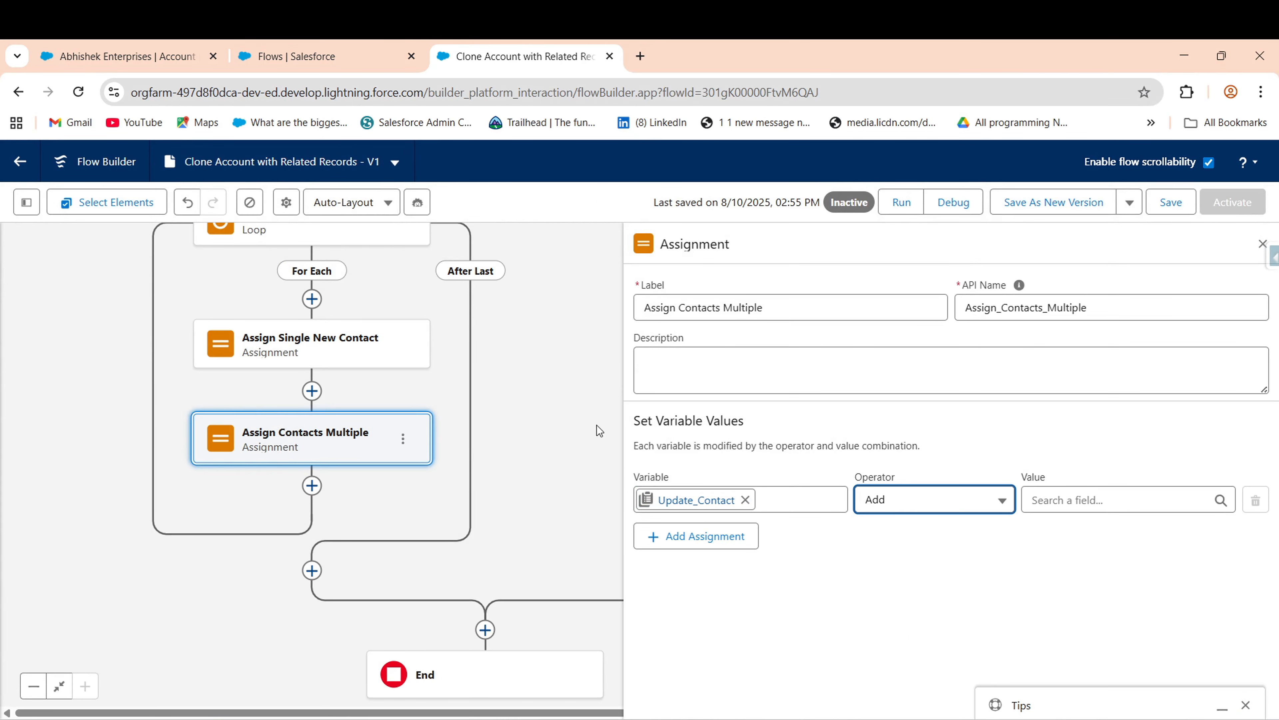
click(1089, 499)
scroll(1239, 534, down, 1)
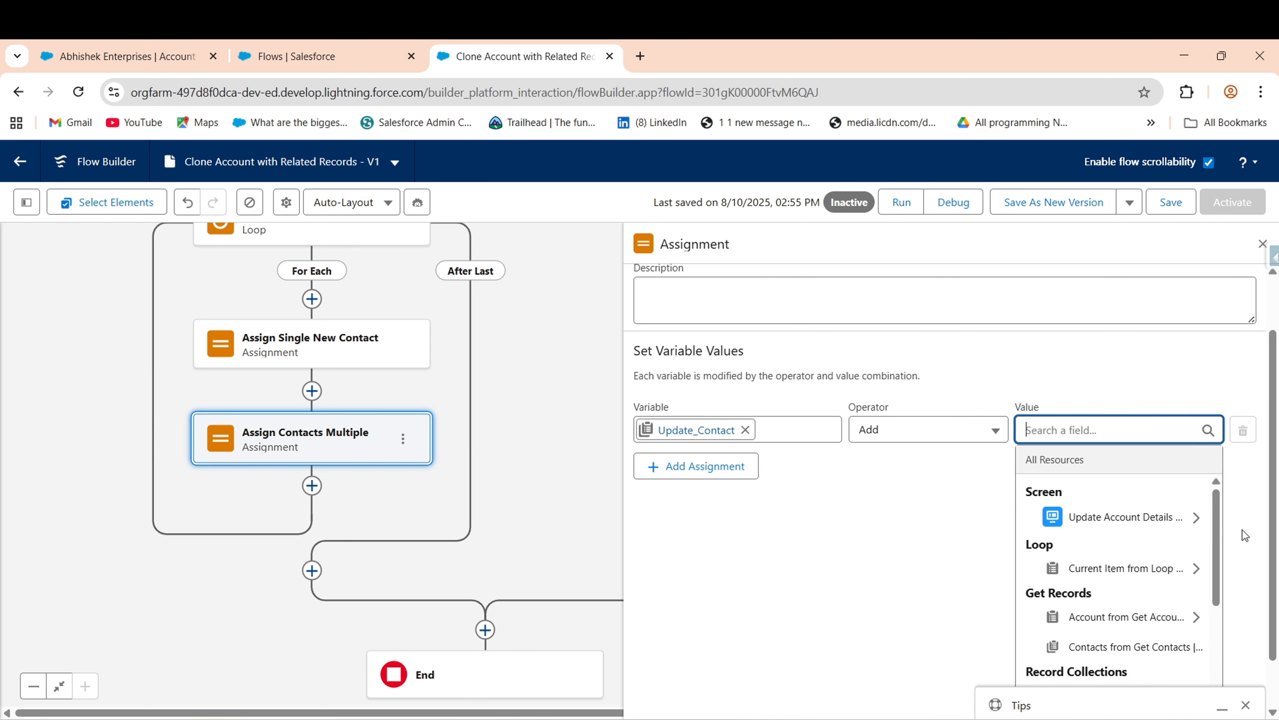
scroll(1220, 641, down, 2)
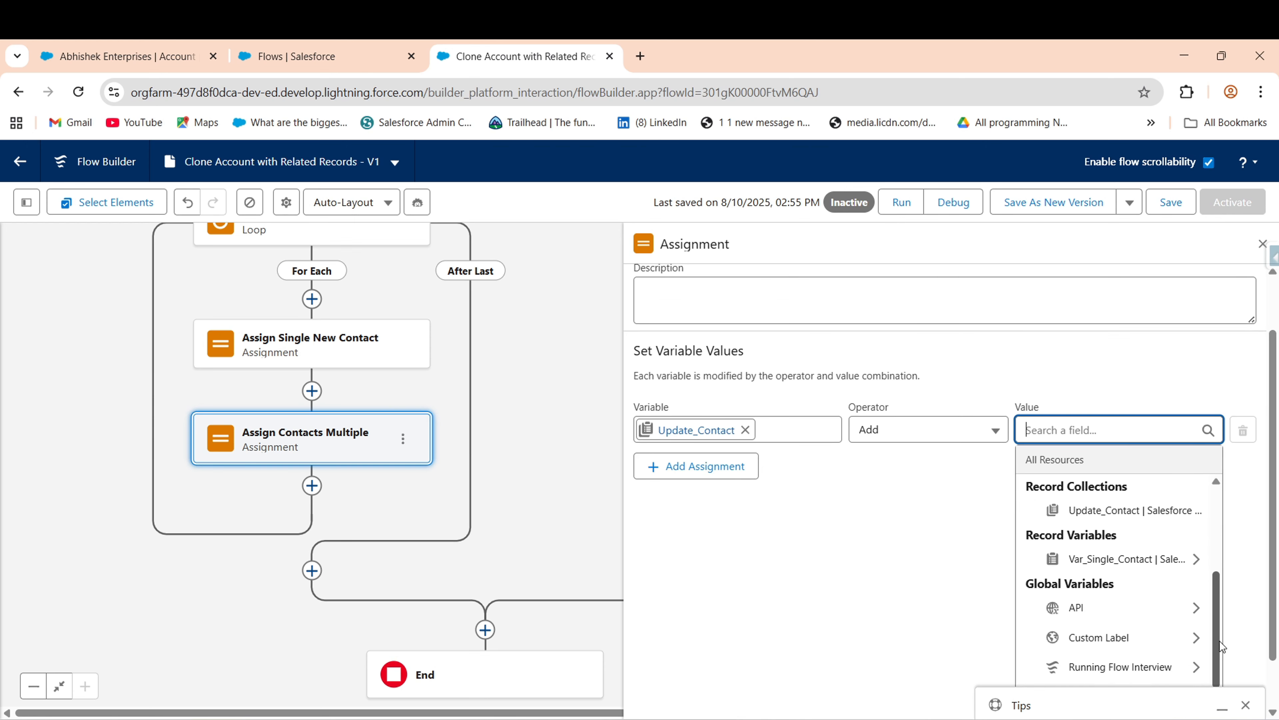
click(1130, 552)
click(814, 599)
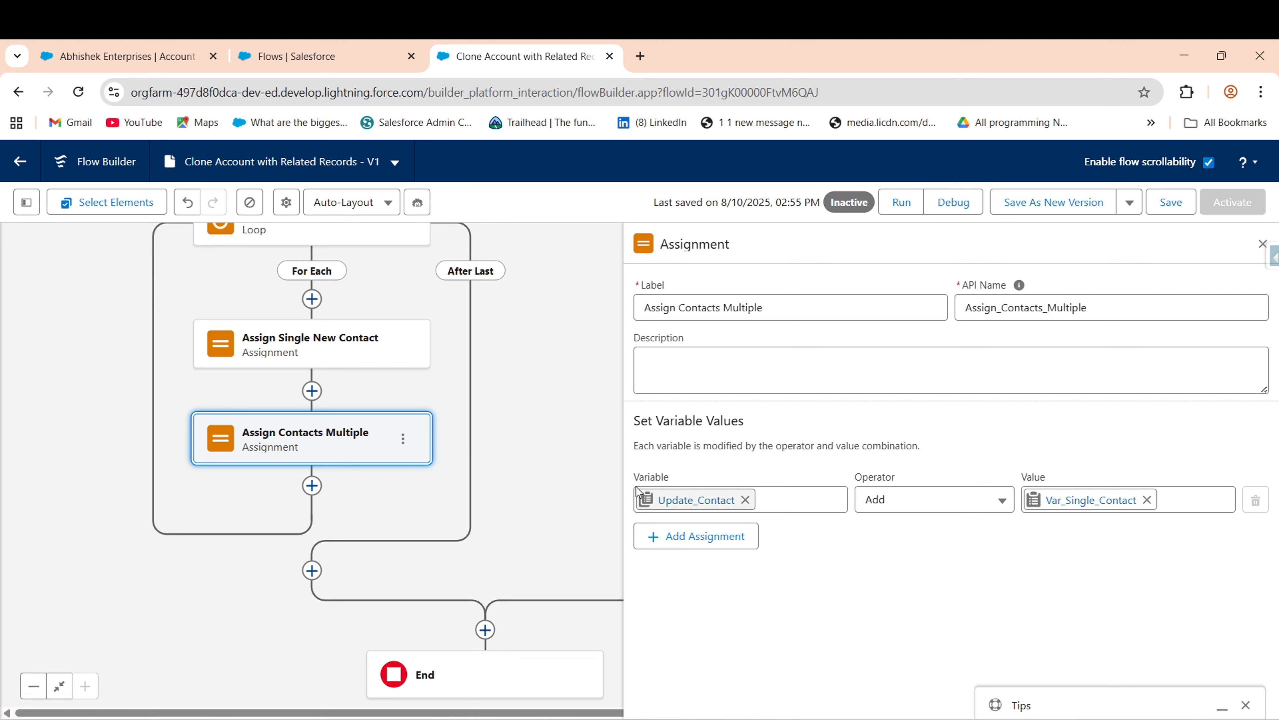
drag(537, 482, 549, 399)
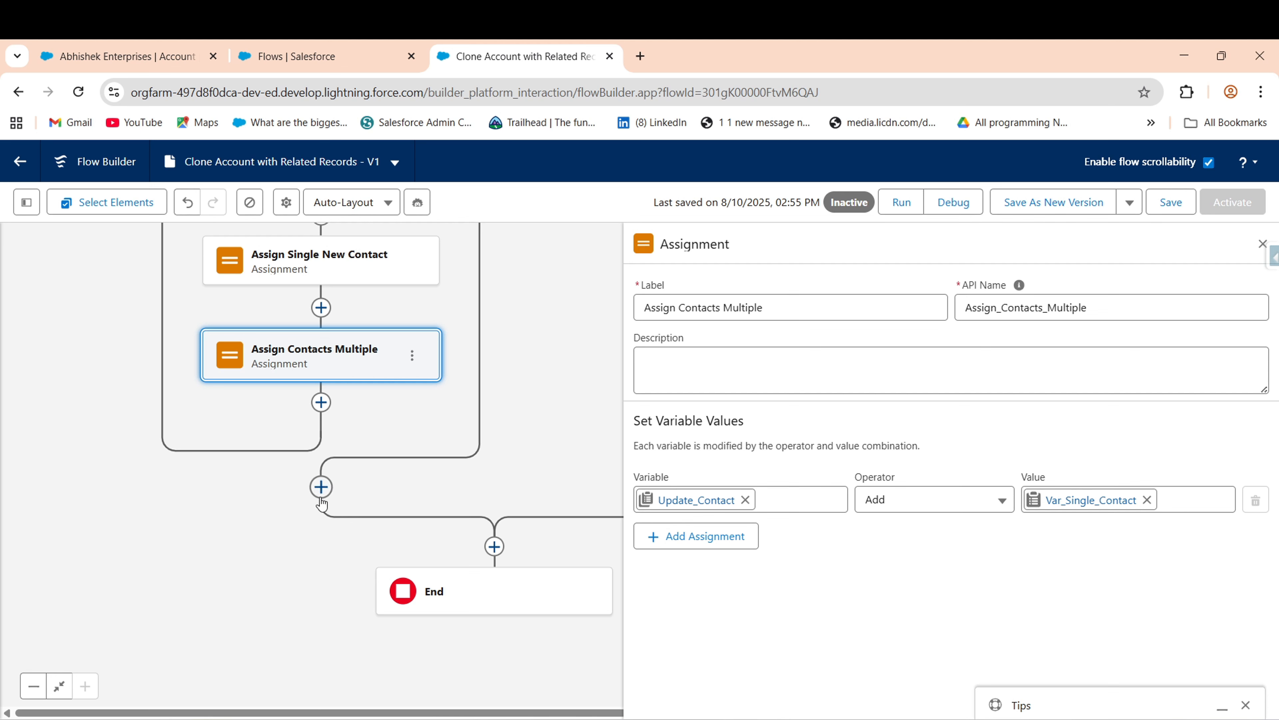
- Add Create Records 'Create Newly Clone Contact' after the loop, creating multiple records from Update_Contact
click(321, 487)
text(Cre)
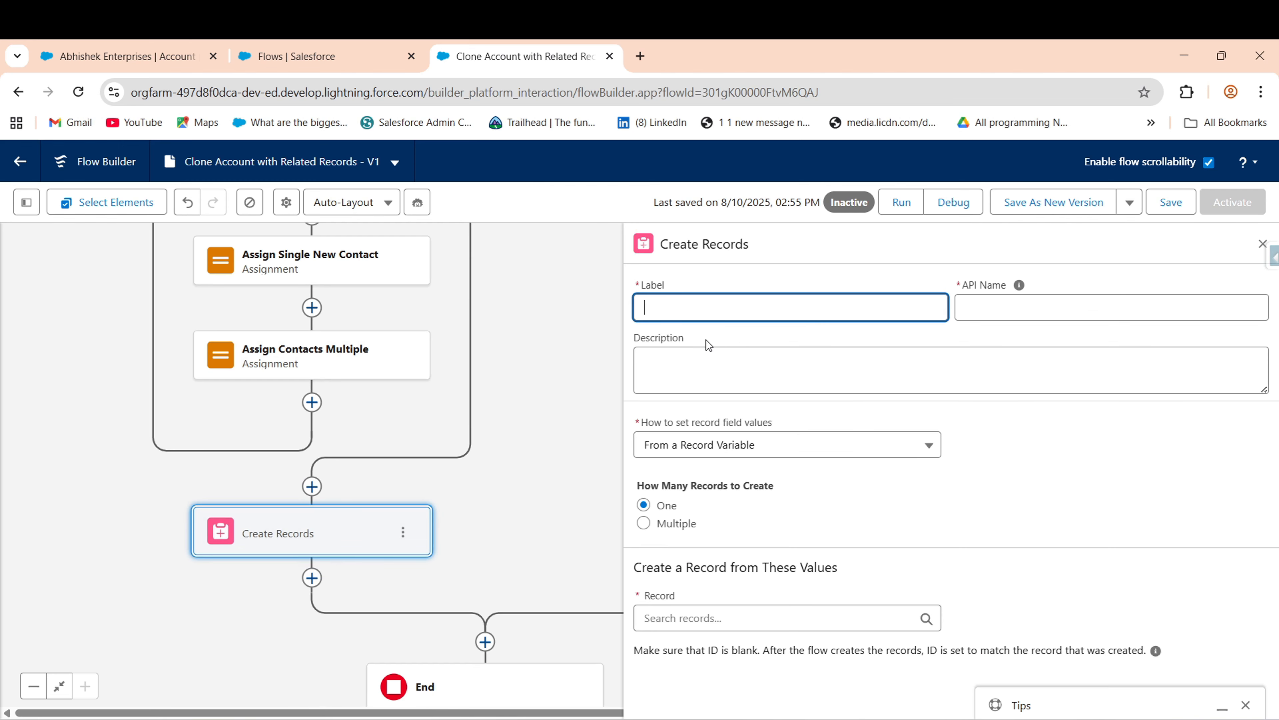
text(Create Newly Contact)
click(711, 308)
text(Clone Contact)
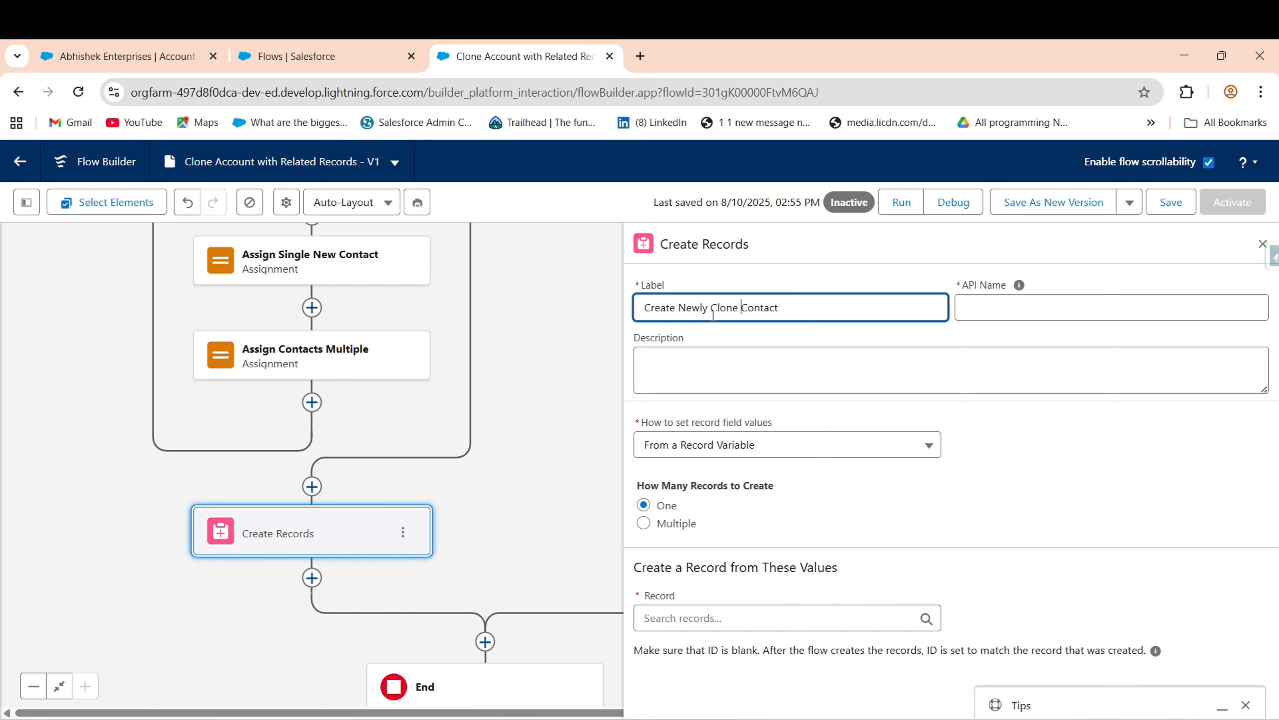
click(792, 351)
click(644, 523)
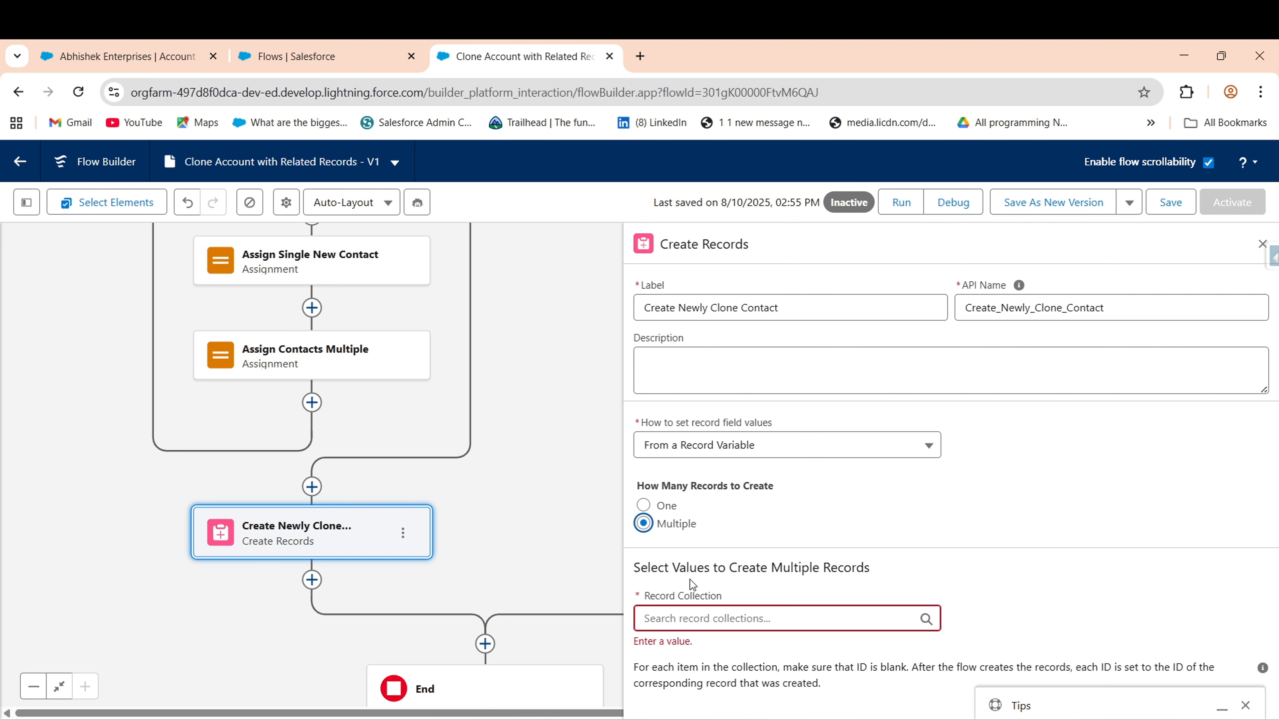
click(713, 617)
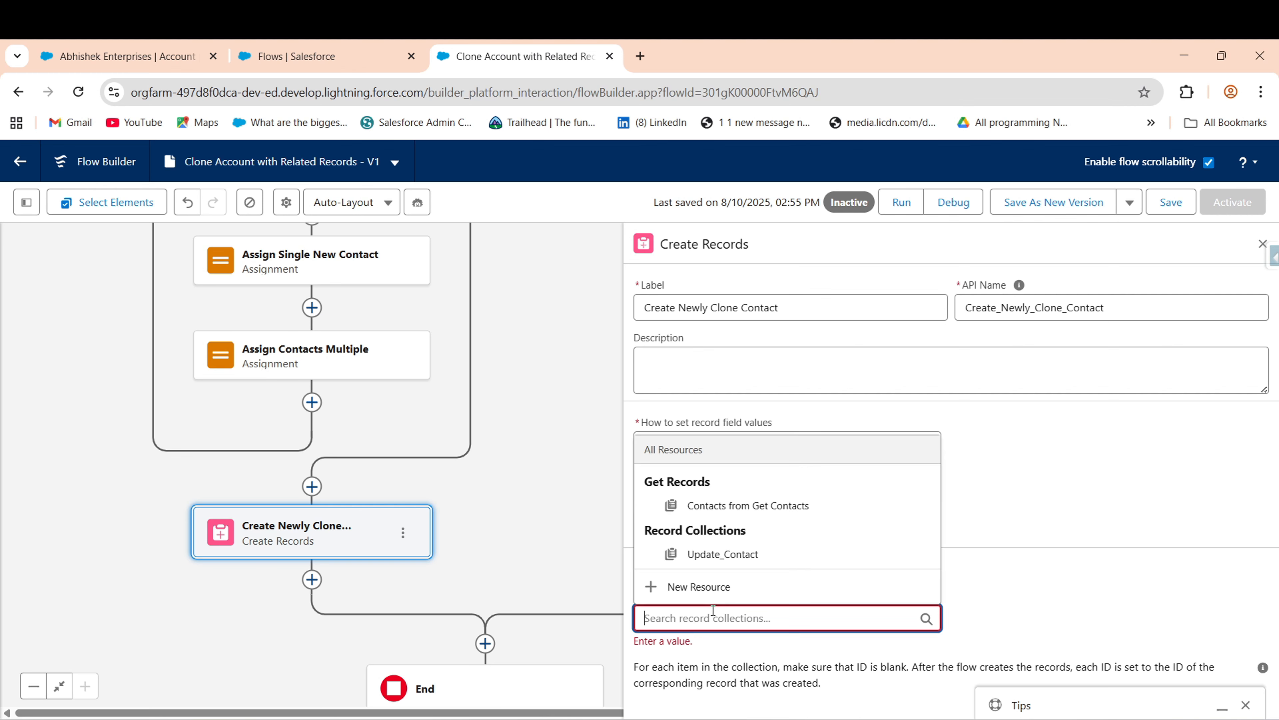
click(711, 555)
drag(499, 478, 586, 217)
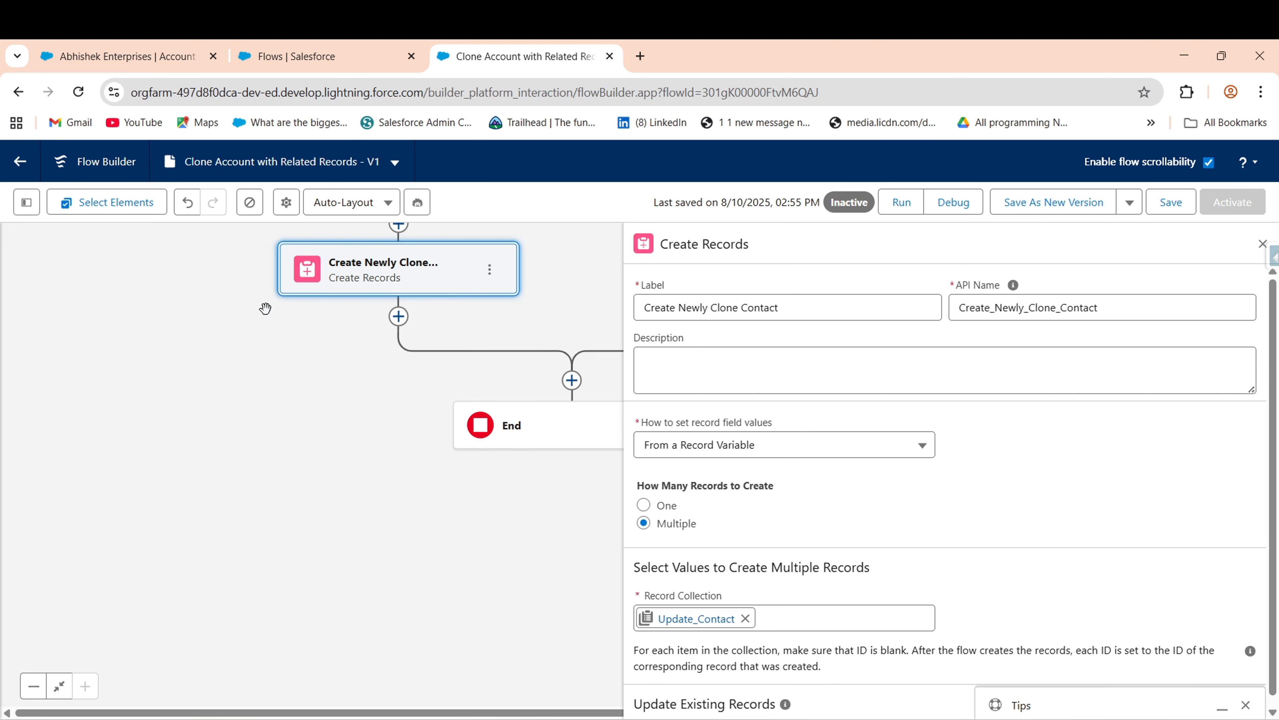
click(1263, 247)
drag(286, 477, 315, 416)
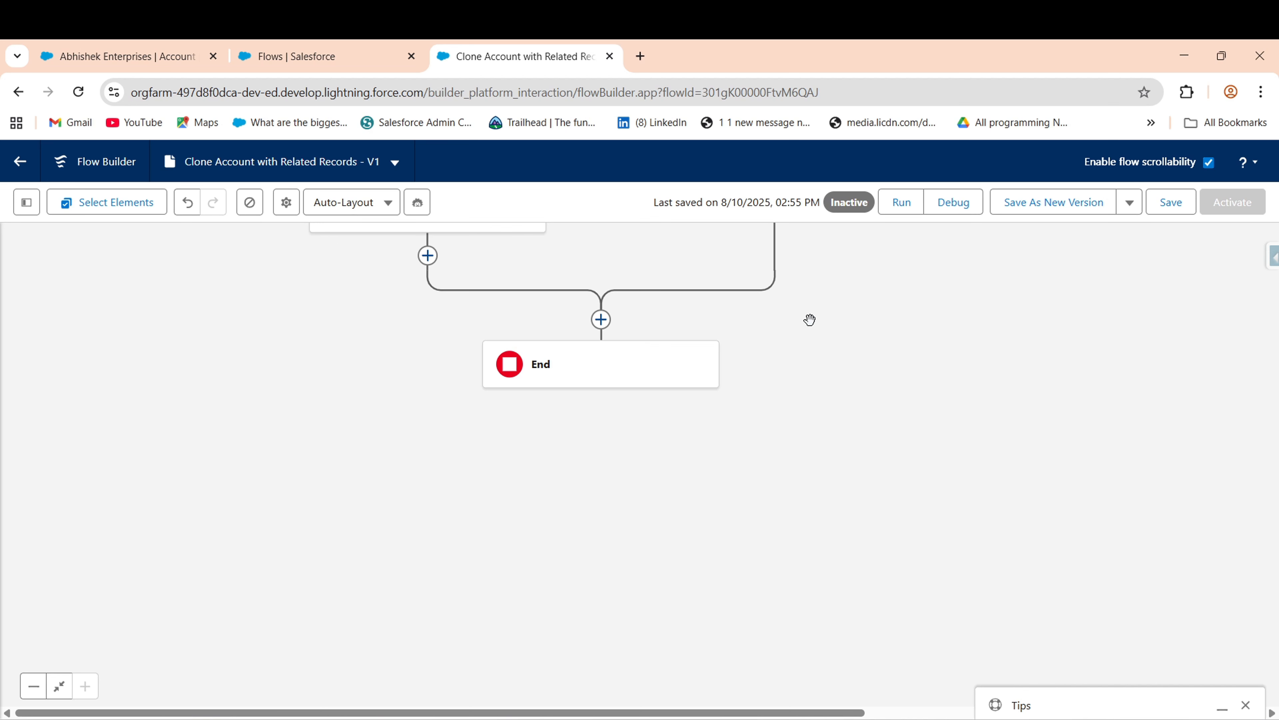
- Insert a Decision element directly above End using the 'de' element search
click(601, 319)
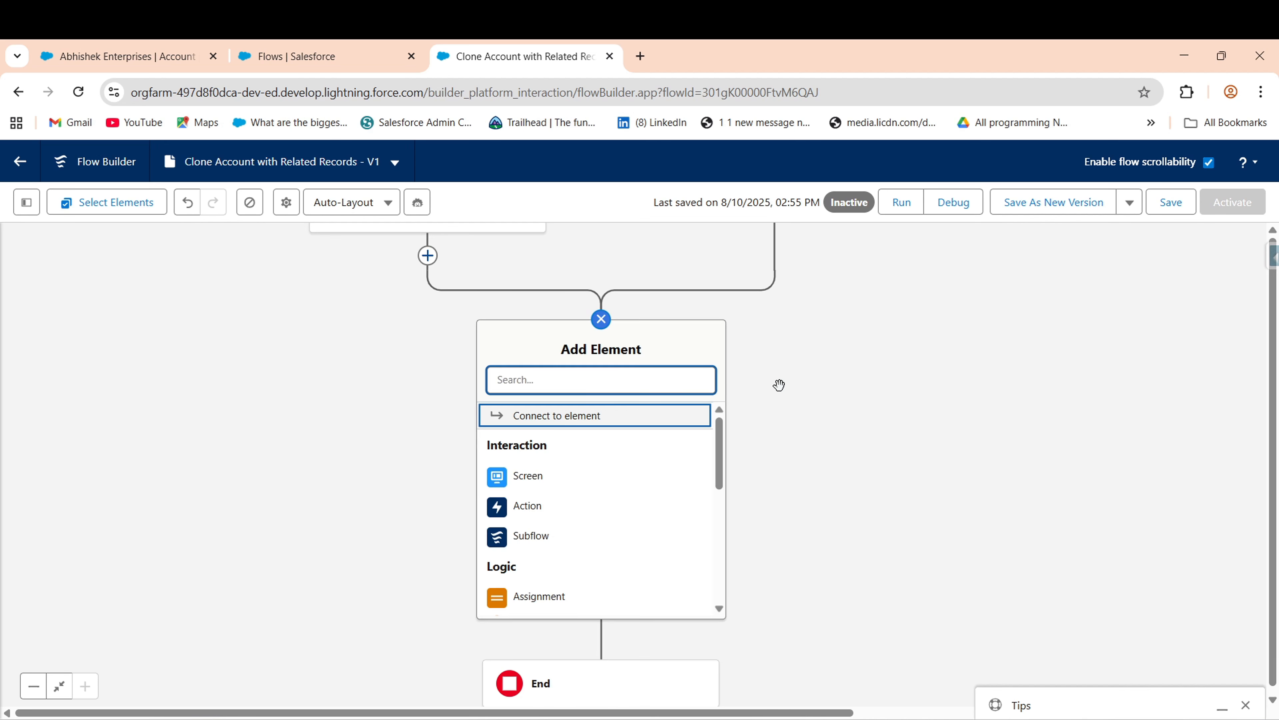
text(de)
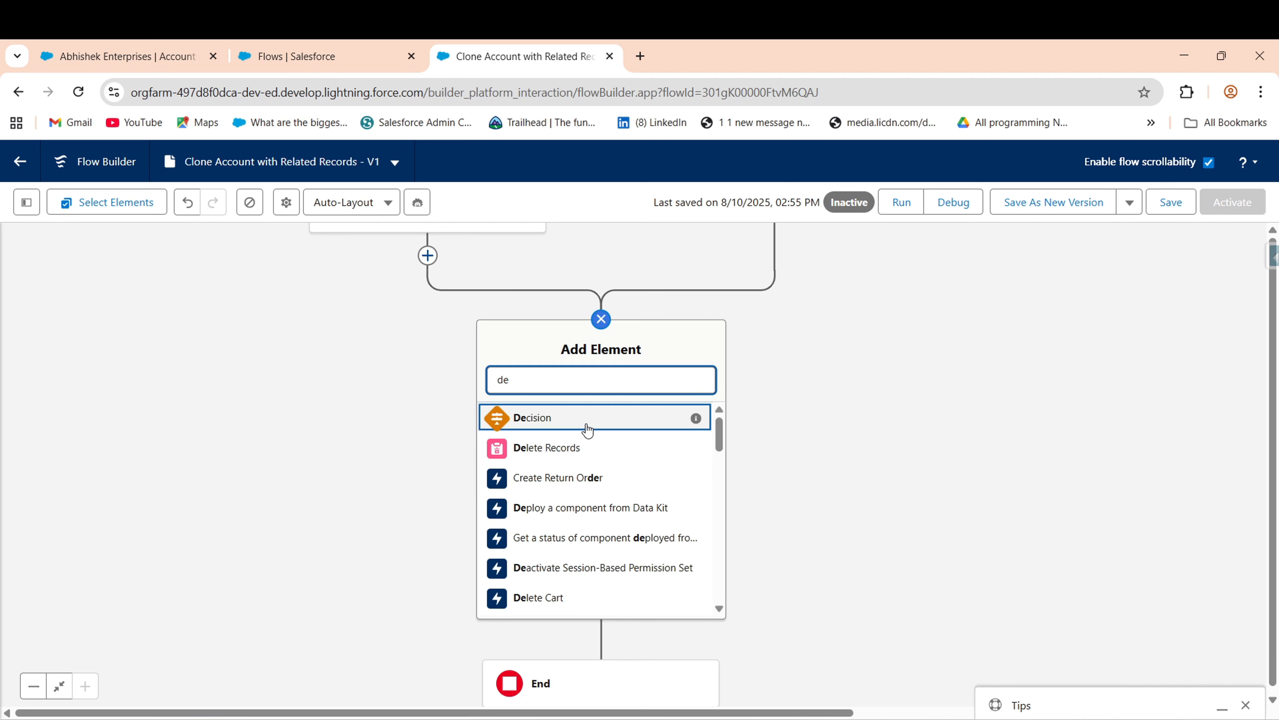
click(584, 418)
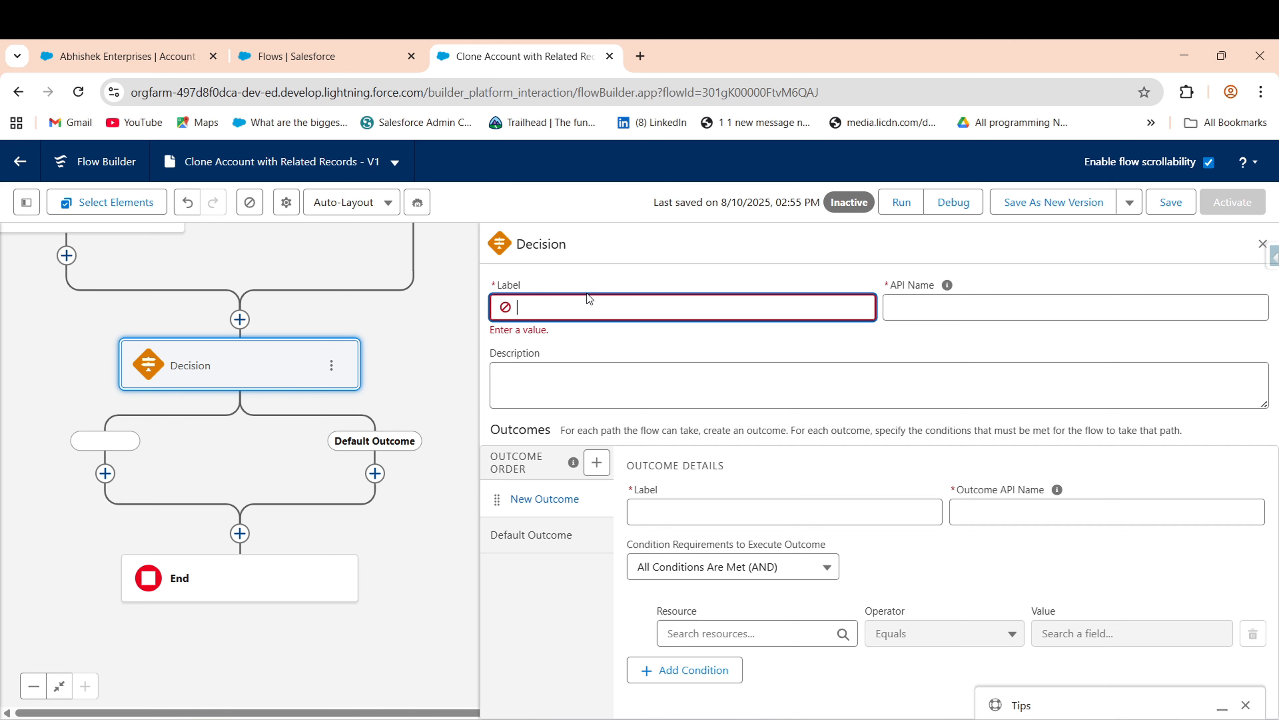
- Label the decision 'Clone Opportunity?' and name its first outcome 'Opportunity Clone?'
text(Clone Opportunity)
click(673, 393)
click(722, 496)
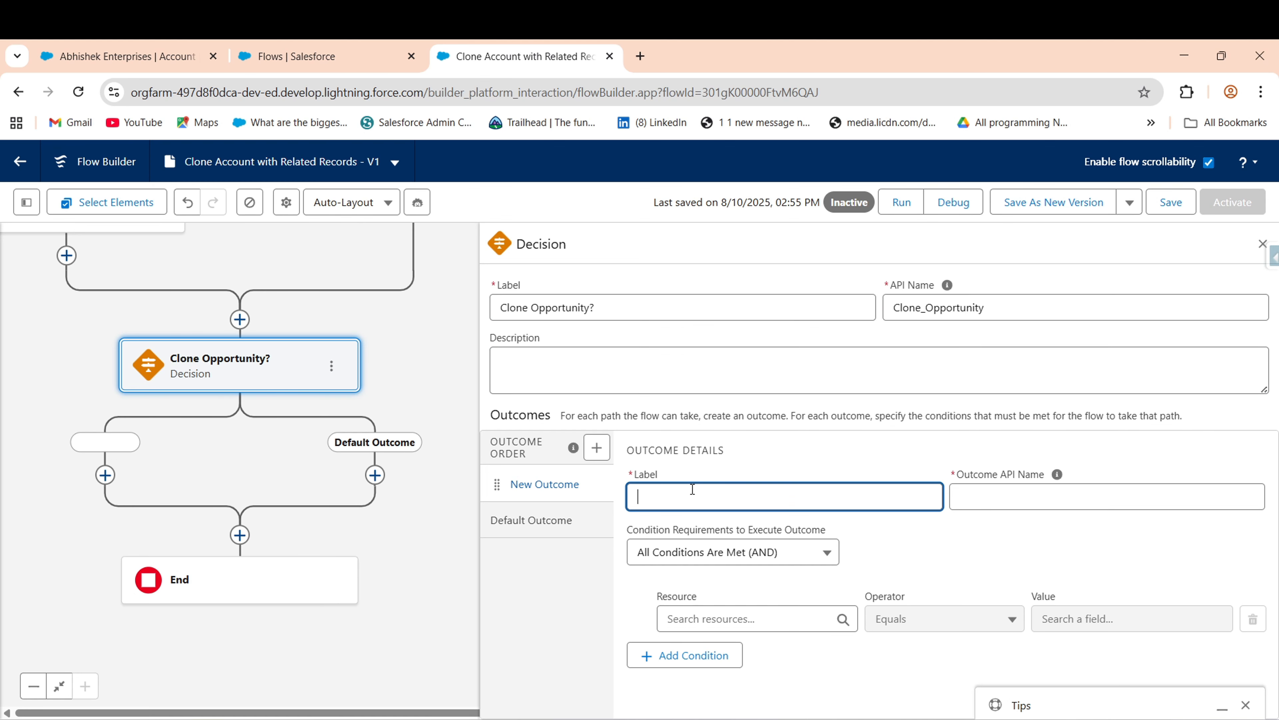
text(Clone)
key(BackSpace)
key(BackSpace)
key(BackSpace)
key(BackSpace)
key(BackSpace)
key(BackSpace)
text(Opportunity Clone?)
- Rename the Default Outcome to 'No'
click(534, 535)
triple_click(740, 494)
text(N)
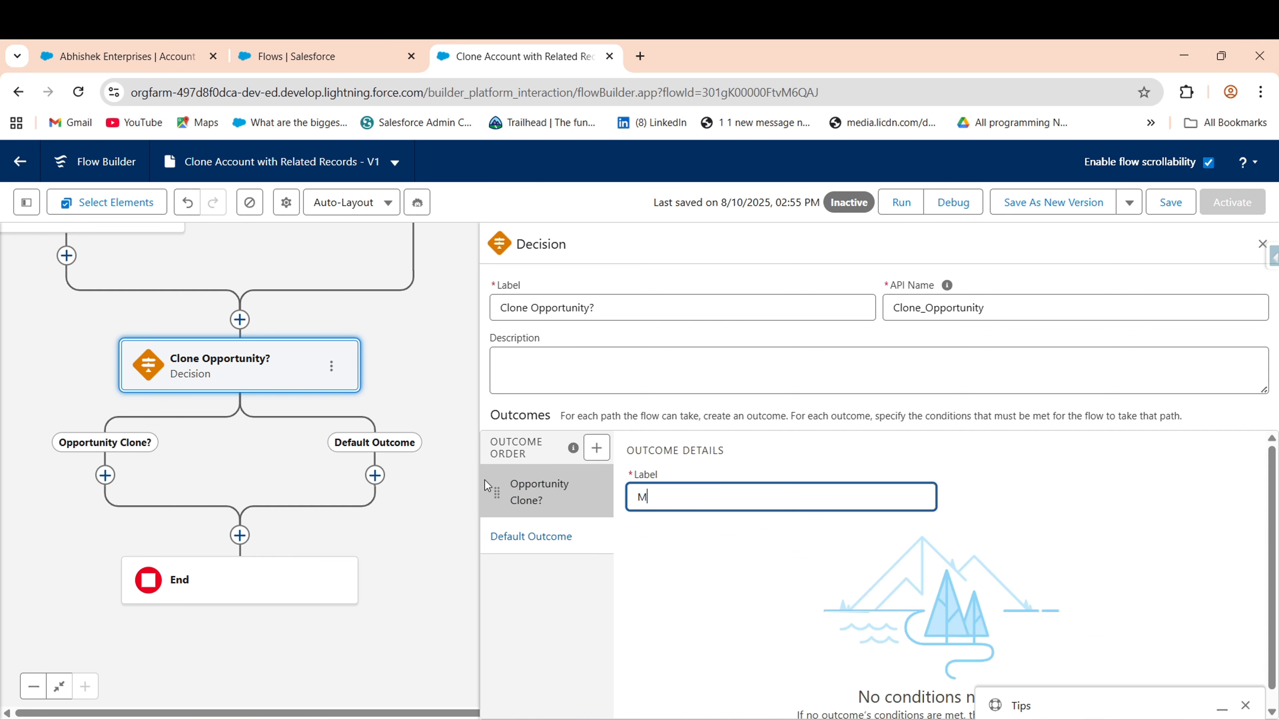
key(BackSpace)
text(No)
- Set the Opportunity Clone? condition's resource to Clone Options > Opportunity
click(520, 496)
click(985, 576)
click(807, 616)
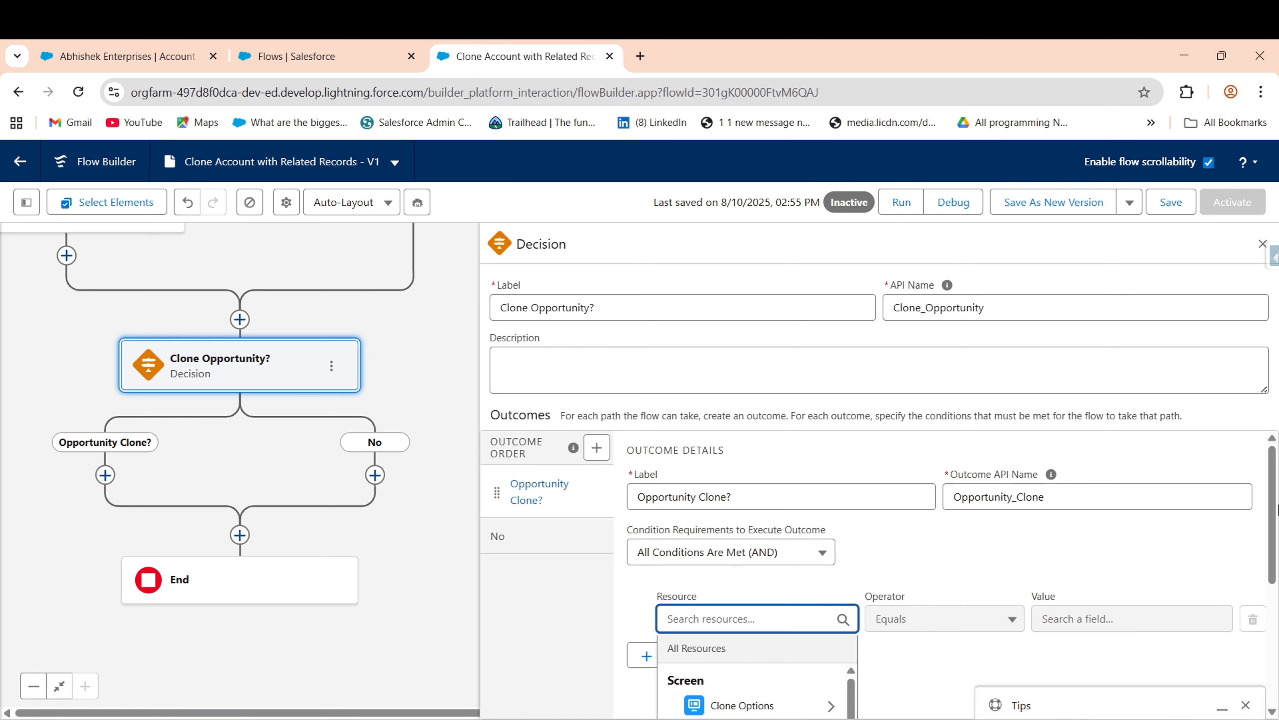
drag(1018, 539, 1234, 513)
click(749, 635)
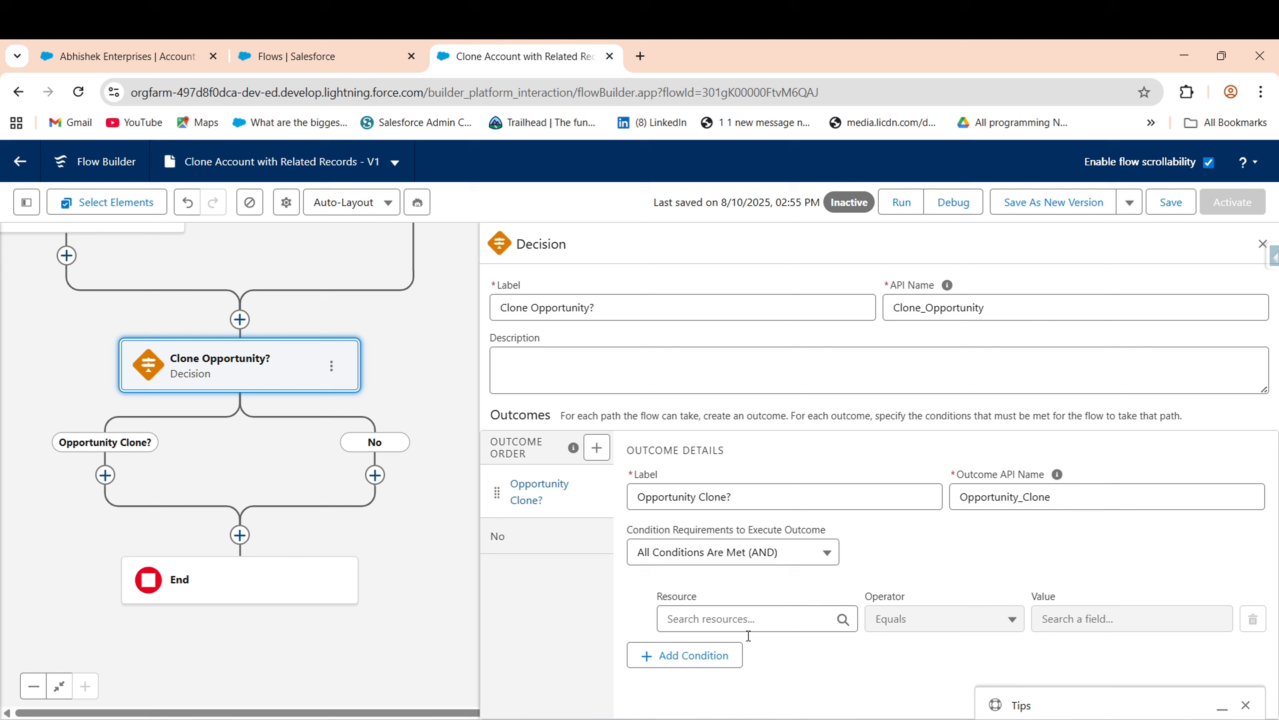
click(780, 619)
click(1277, 587)
click(777, 612)
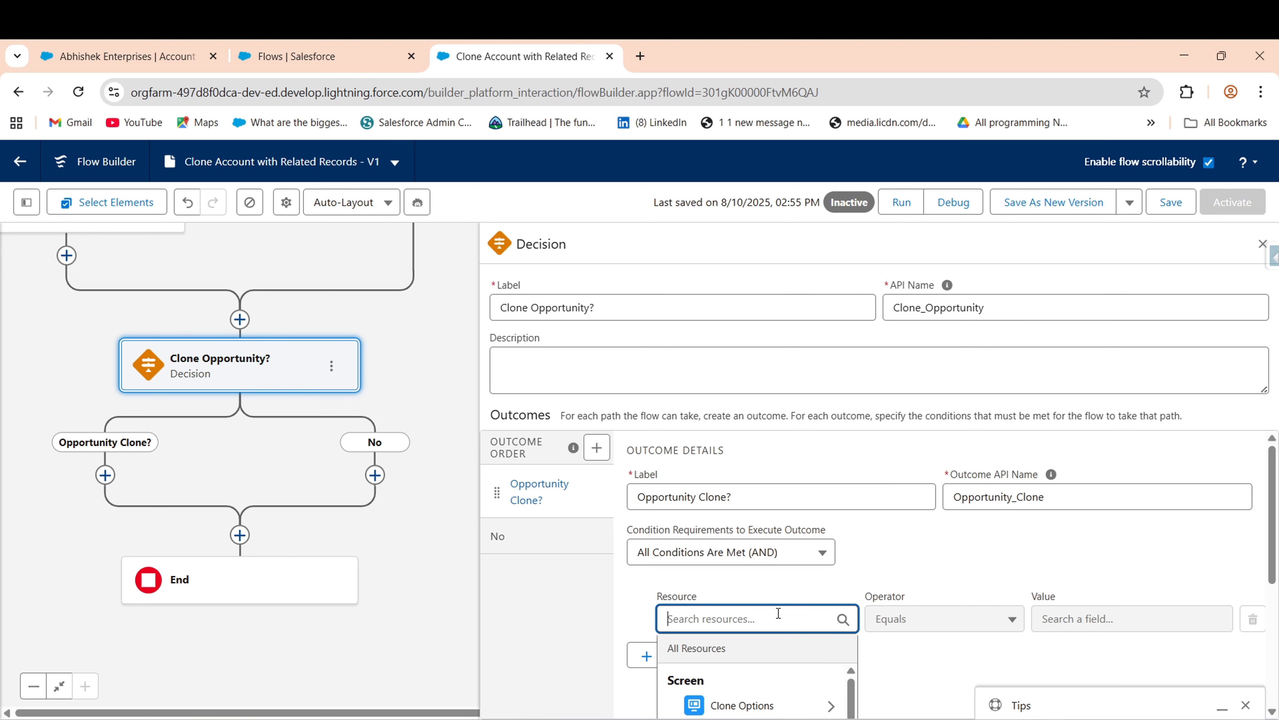
scroll(725, 590, down, 3)
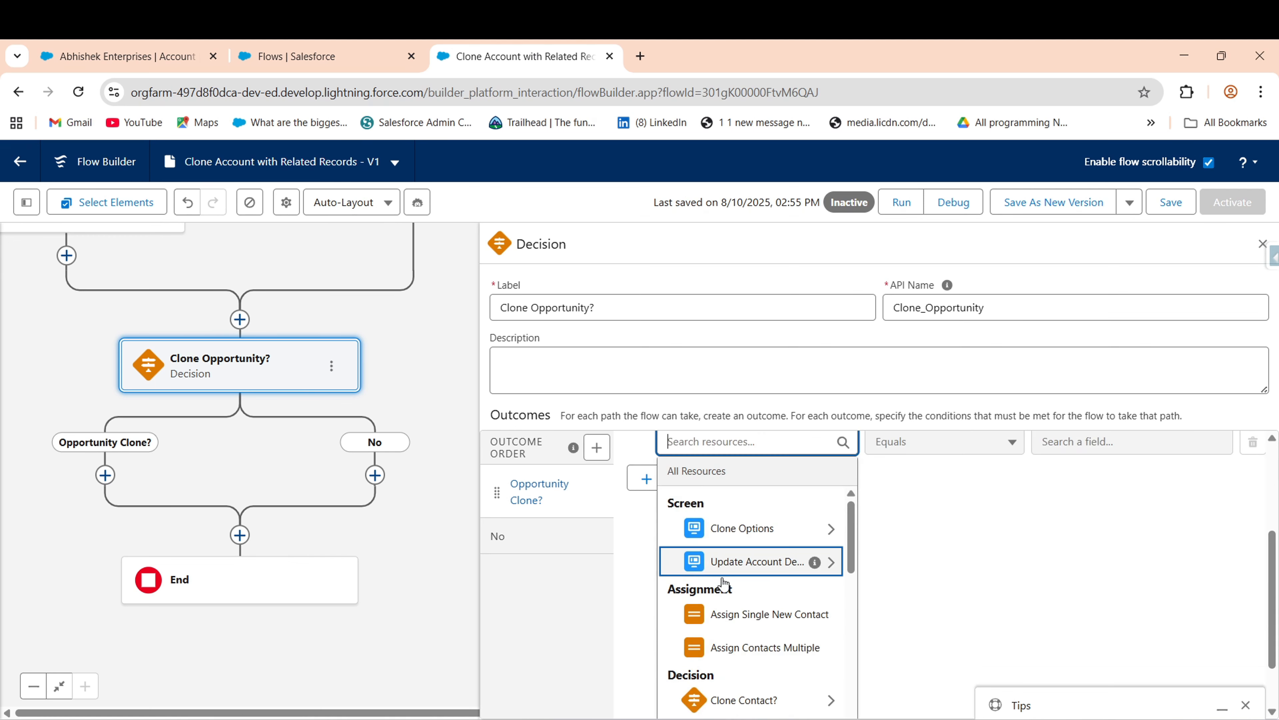
click(740, 529)
click(735, 666)
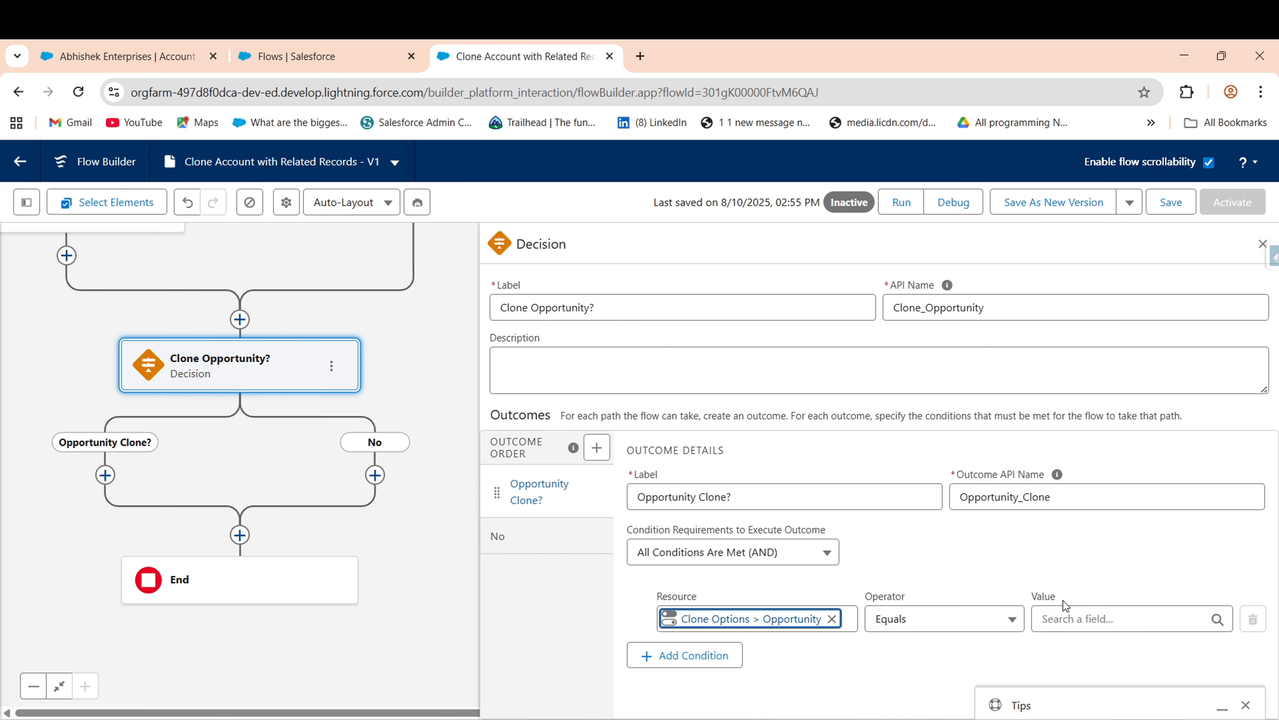
- Make the condition require the resource to equal the True constant
click(1074, 617)
text(tr)
scroll(1276, 584, down, 1)
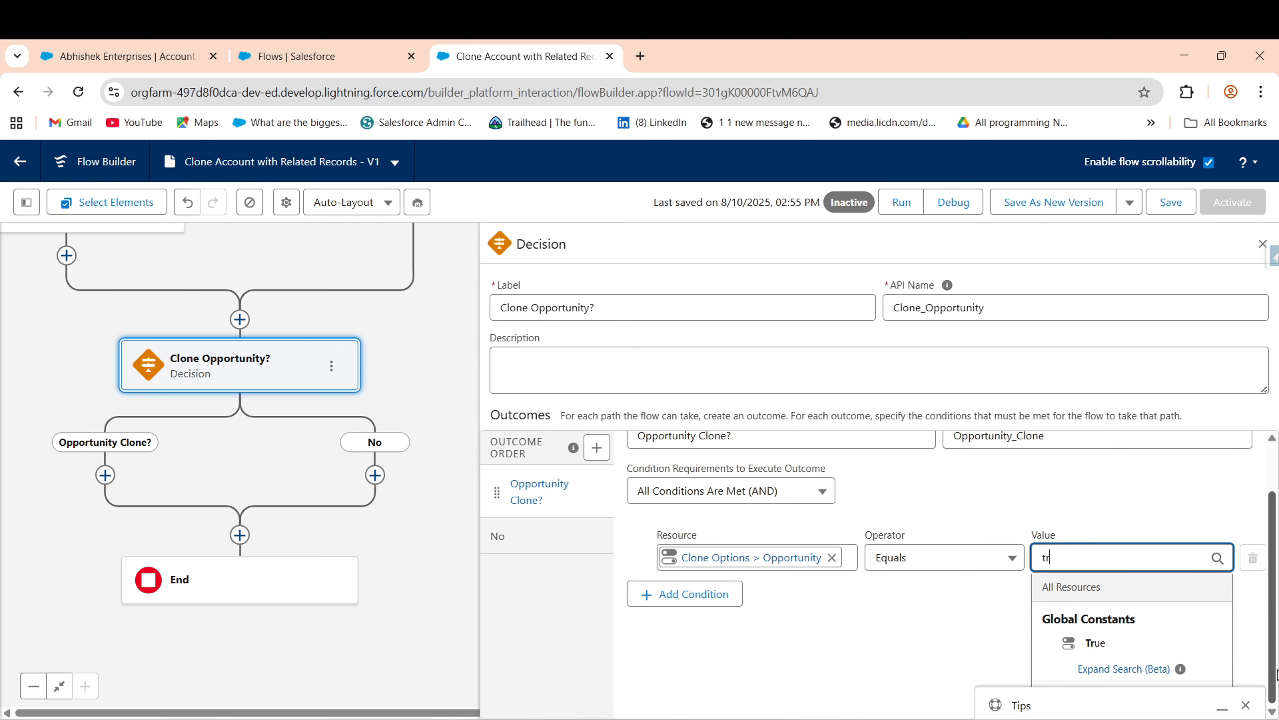
click(1090, 643)
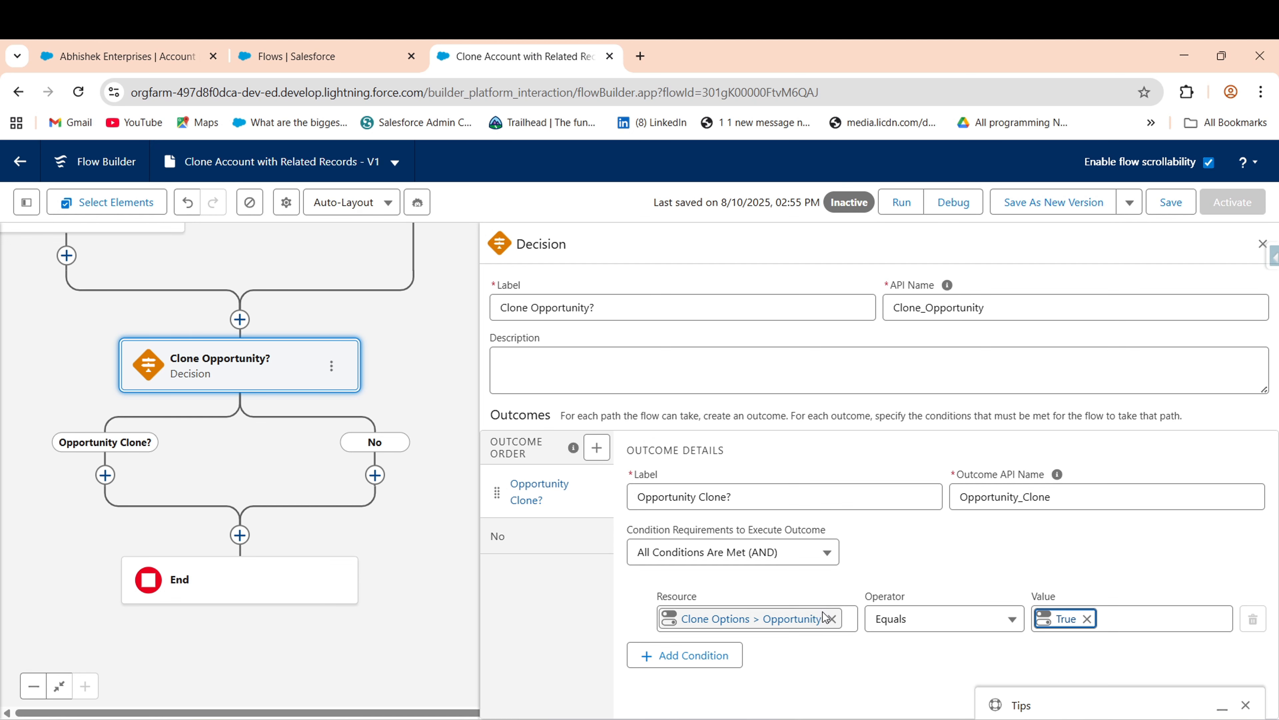
scroll(202, 479, down, 1)
drag(241, 389, 304, 348)
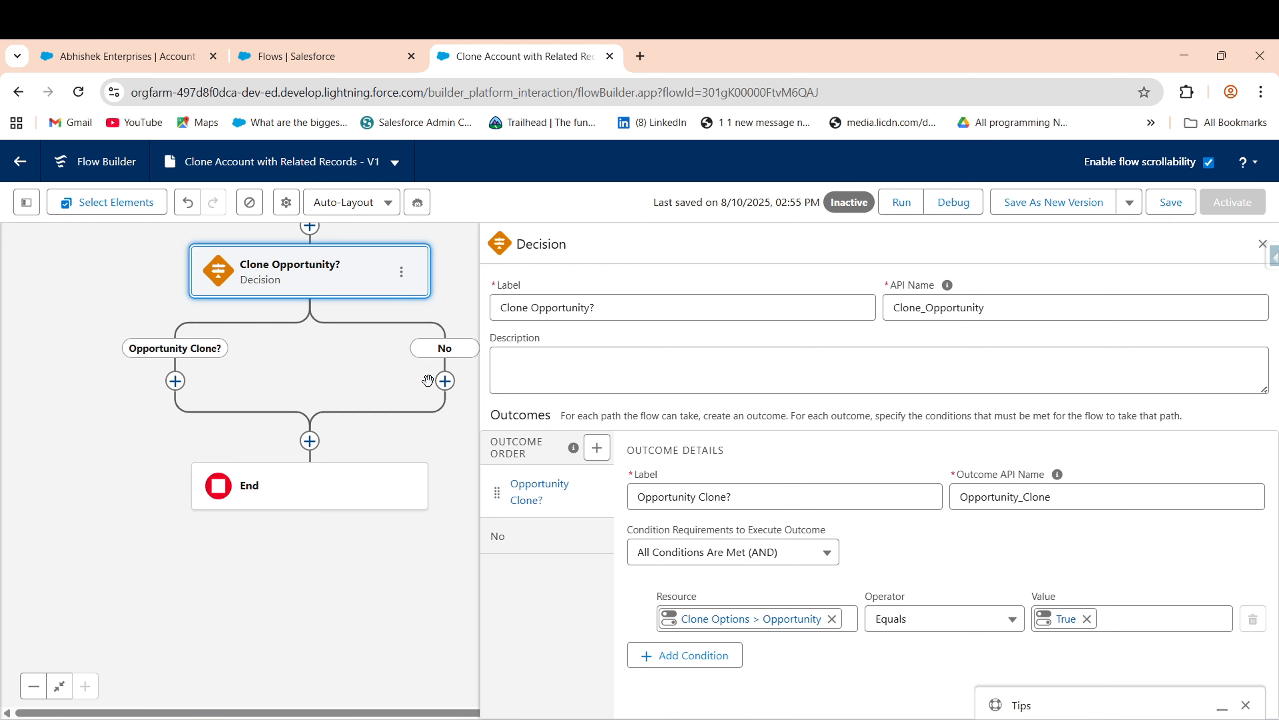
click(1262, 243)
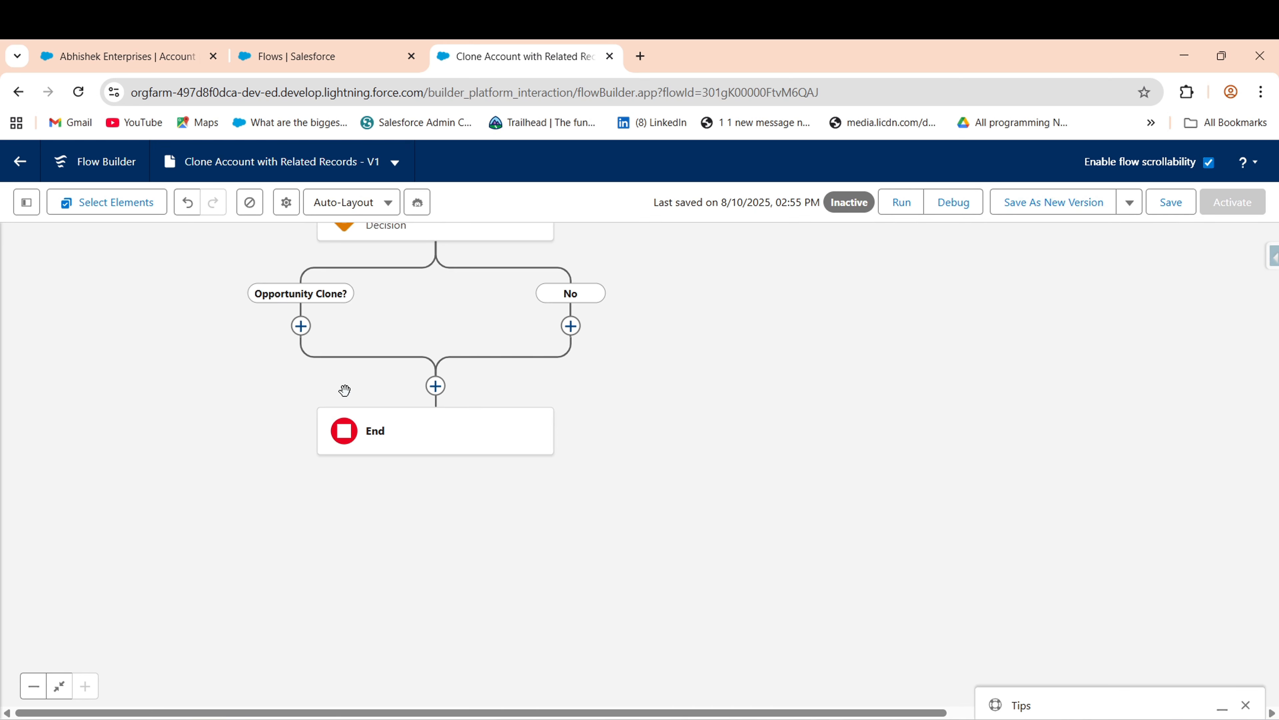
- Add Get Records 'Get Opportunity Records' on the Opportunity Clone? branch, querying the Opportunity object
click(301, 326)
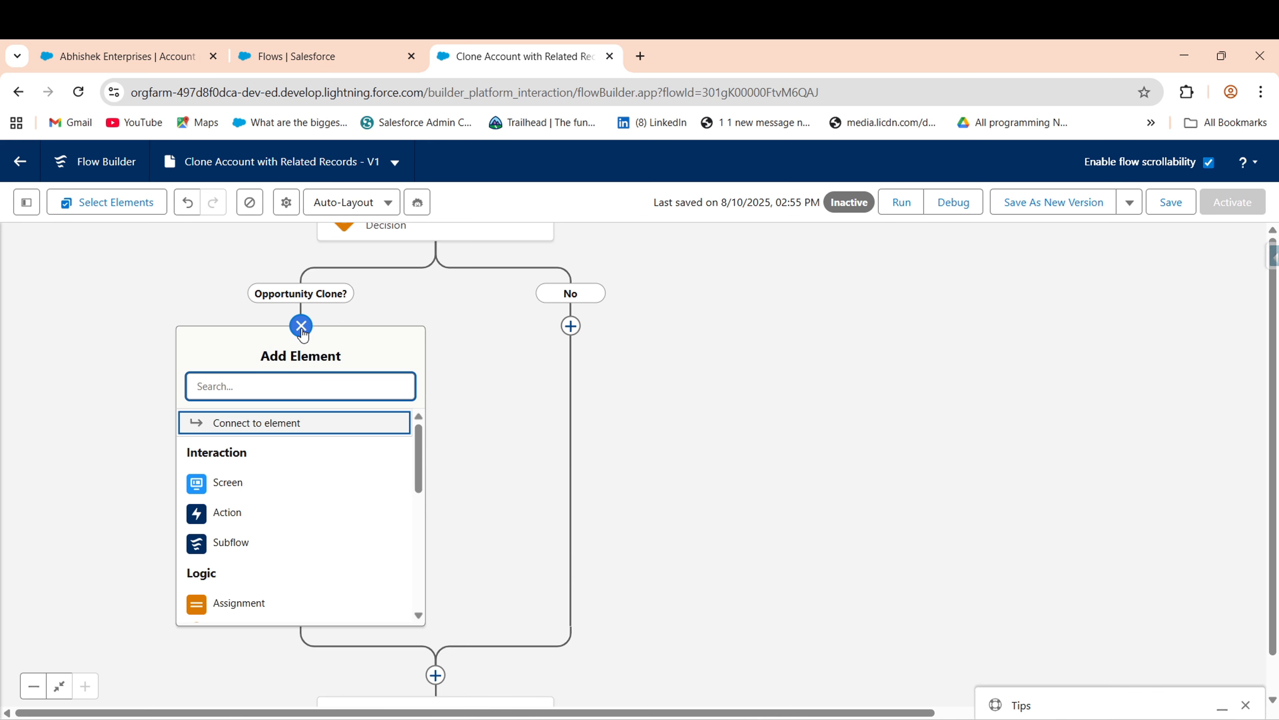
text(get)
click(306, 425)
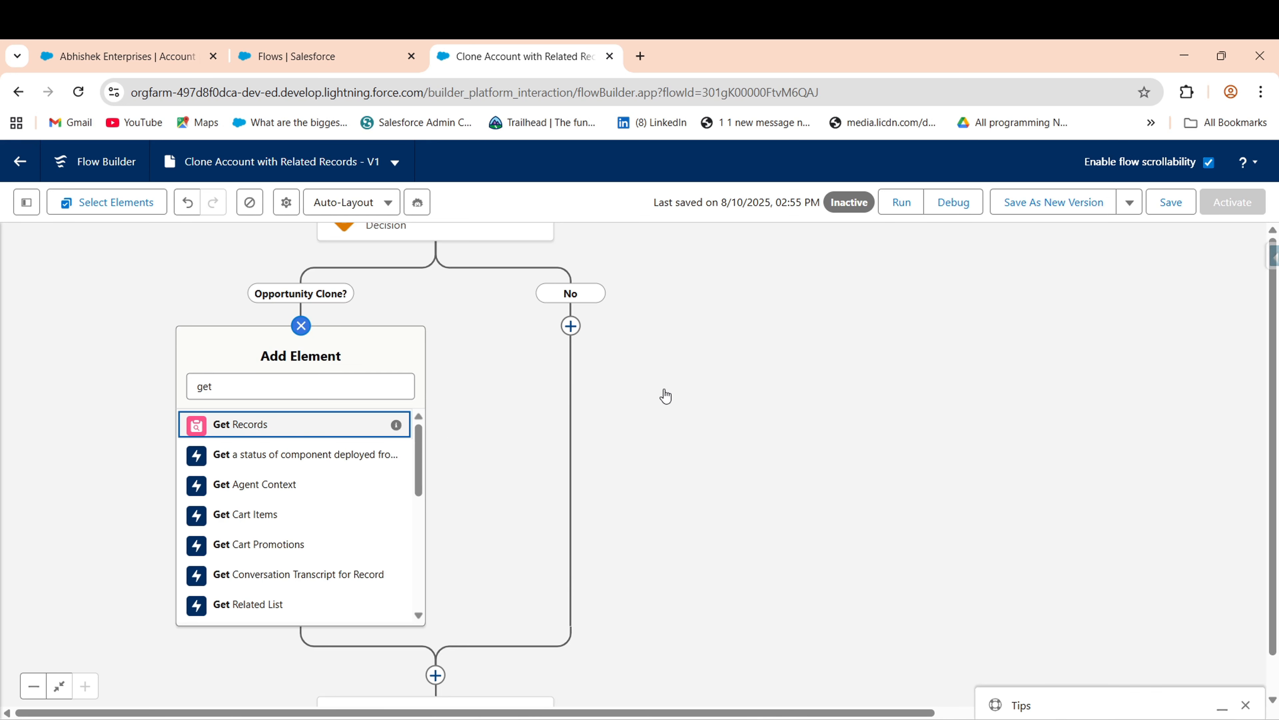
text(Get O)
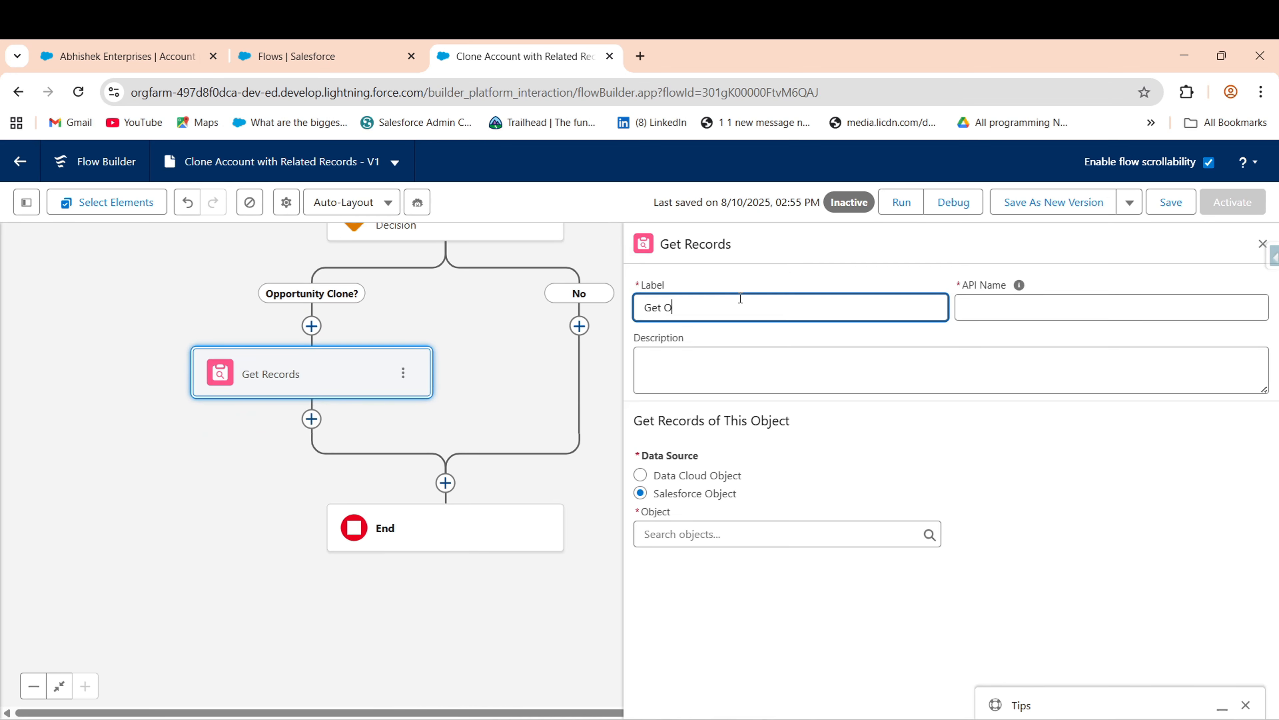
text(pportunity Records)
key(Tab)
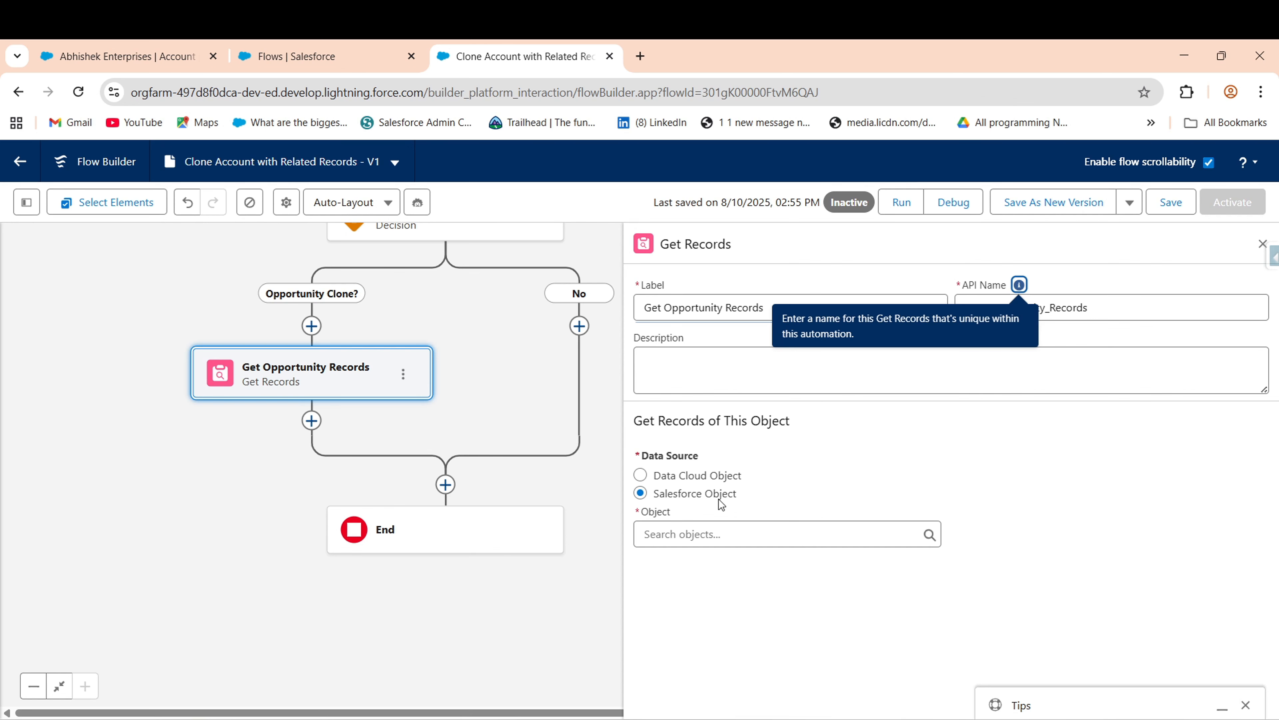
click(719, 534)
text(opp)
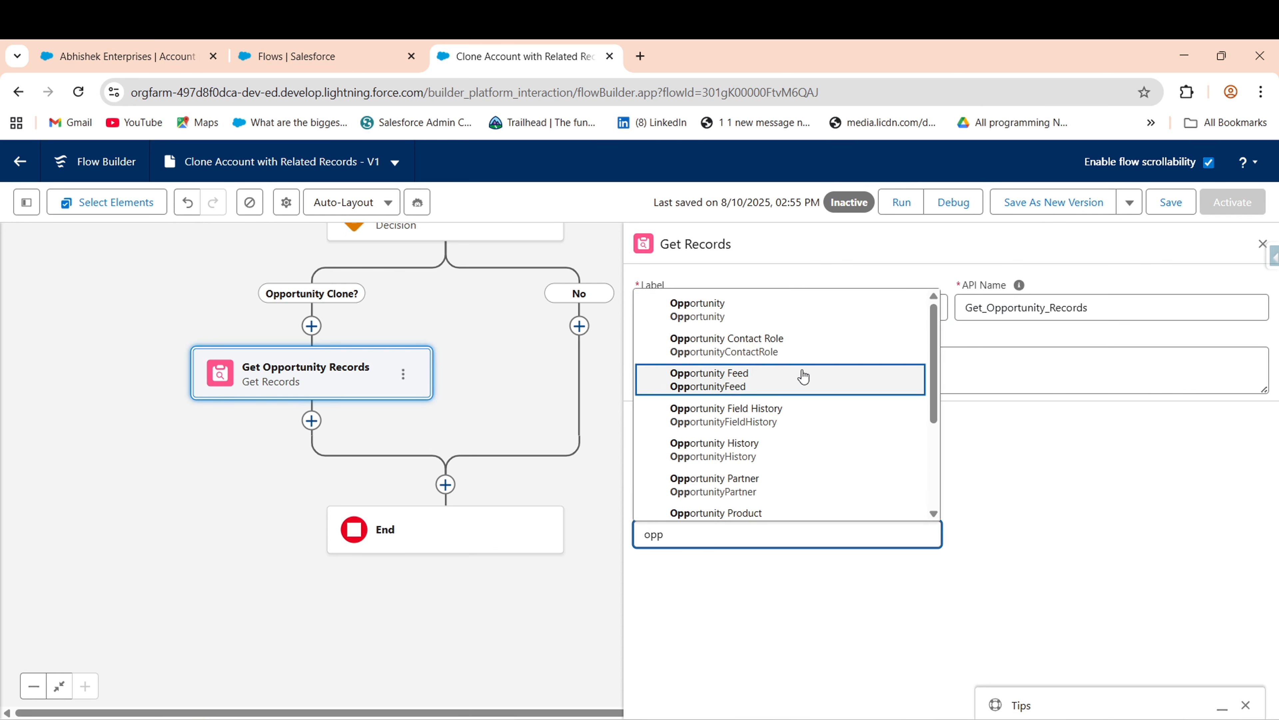
click(725, 304)
- Filter on Account ID Equals recordId and store all matching records
scroll(751, 539, down, 3)
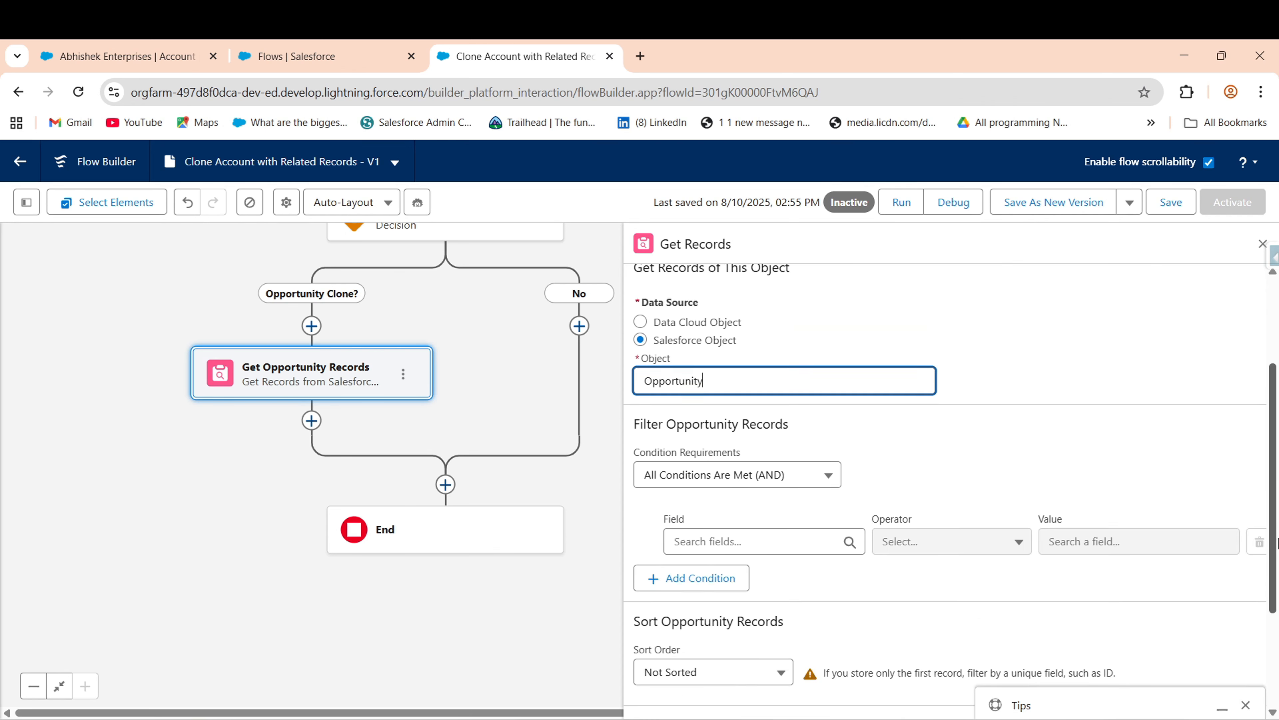
click(761, 523)
text(Acc)
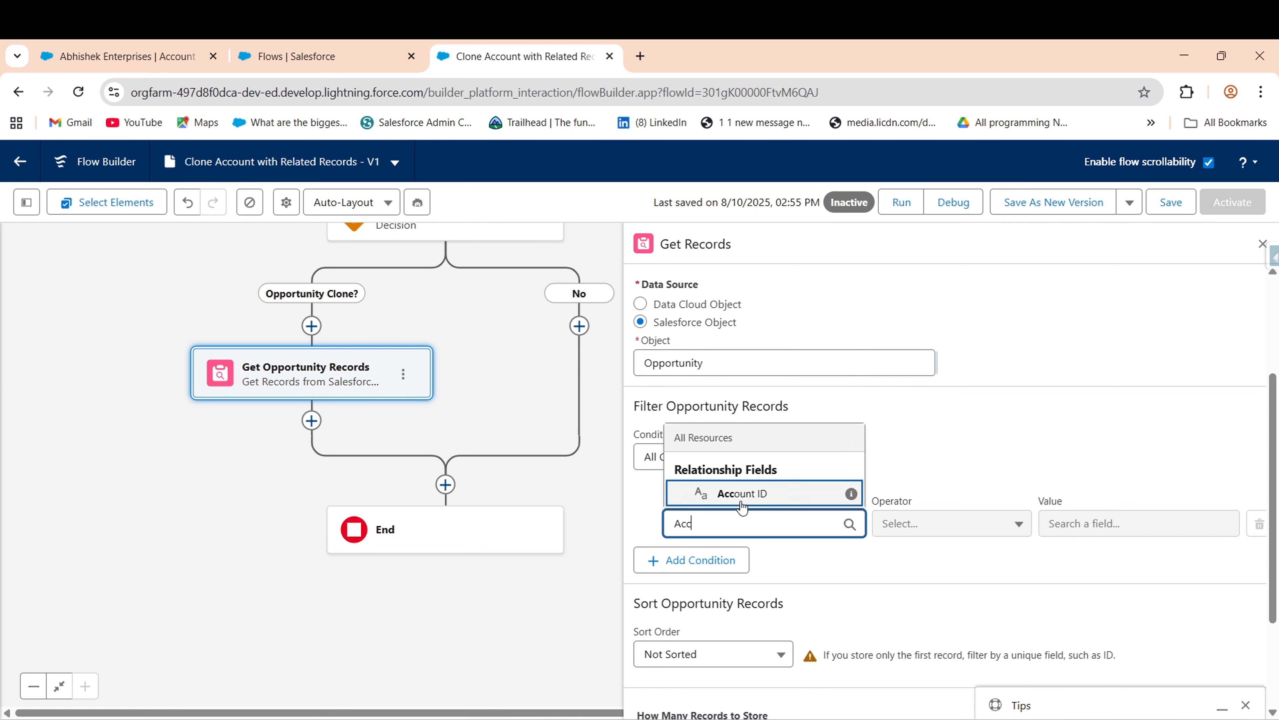
click(759, 481)
click(1123, 523)
text(rec)
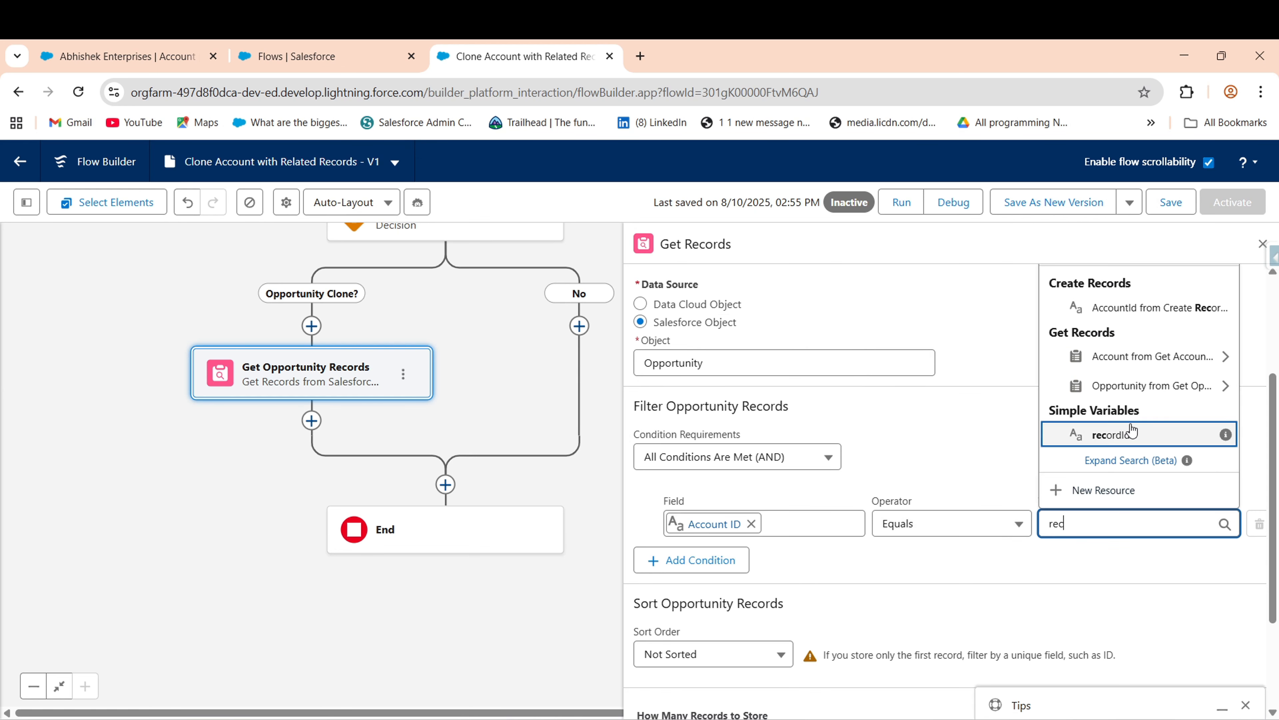
click(1132, 431)
scroll(686, 639, down, 3)
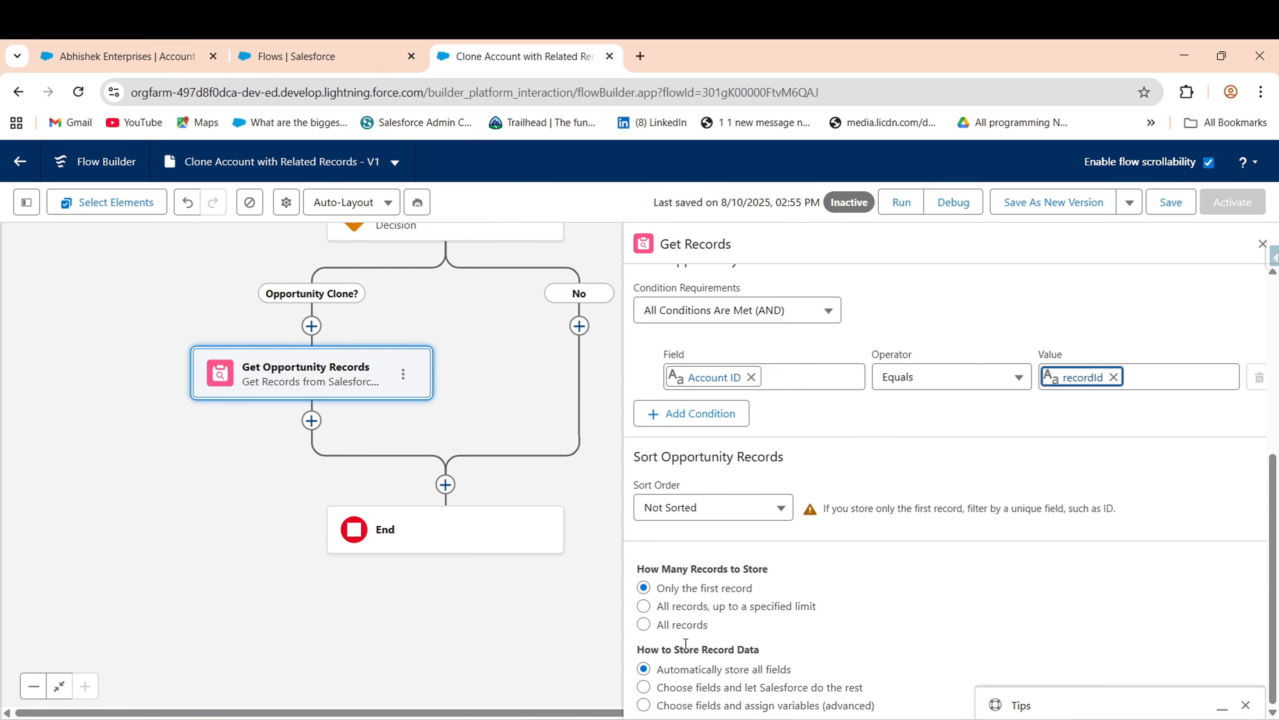
click(684, 629)
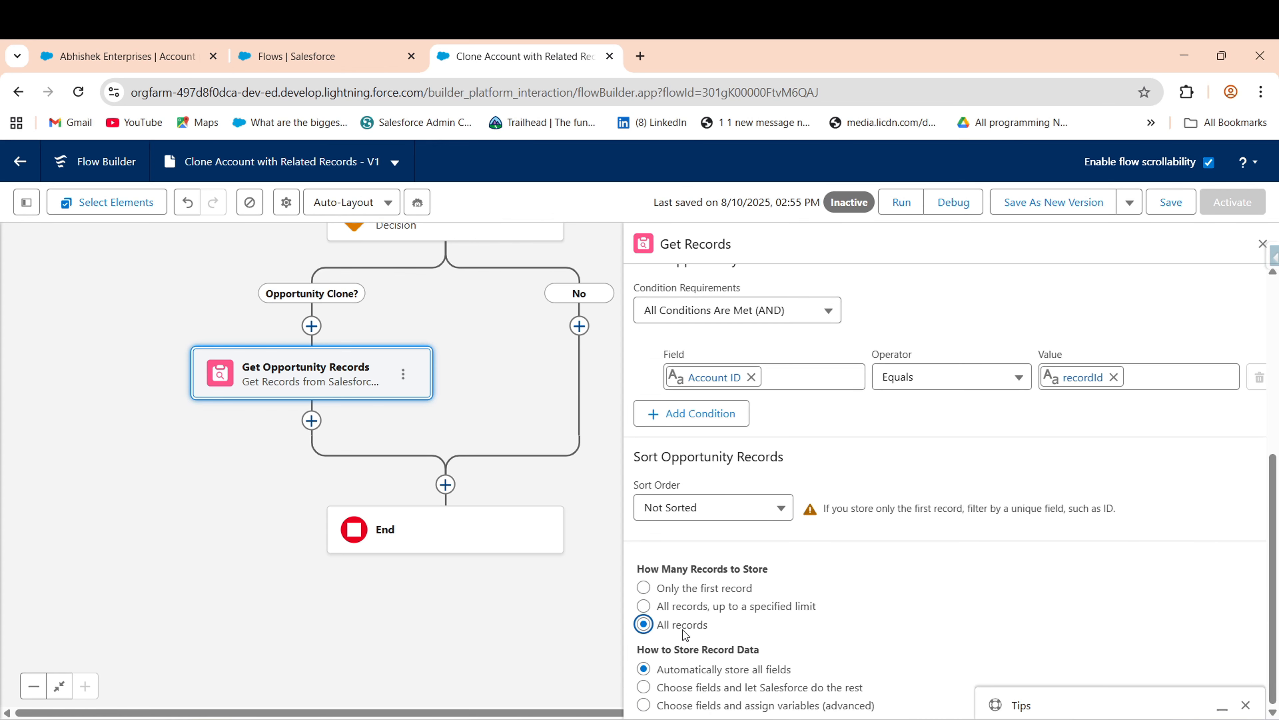
click(311, 421)
text(loo)
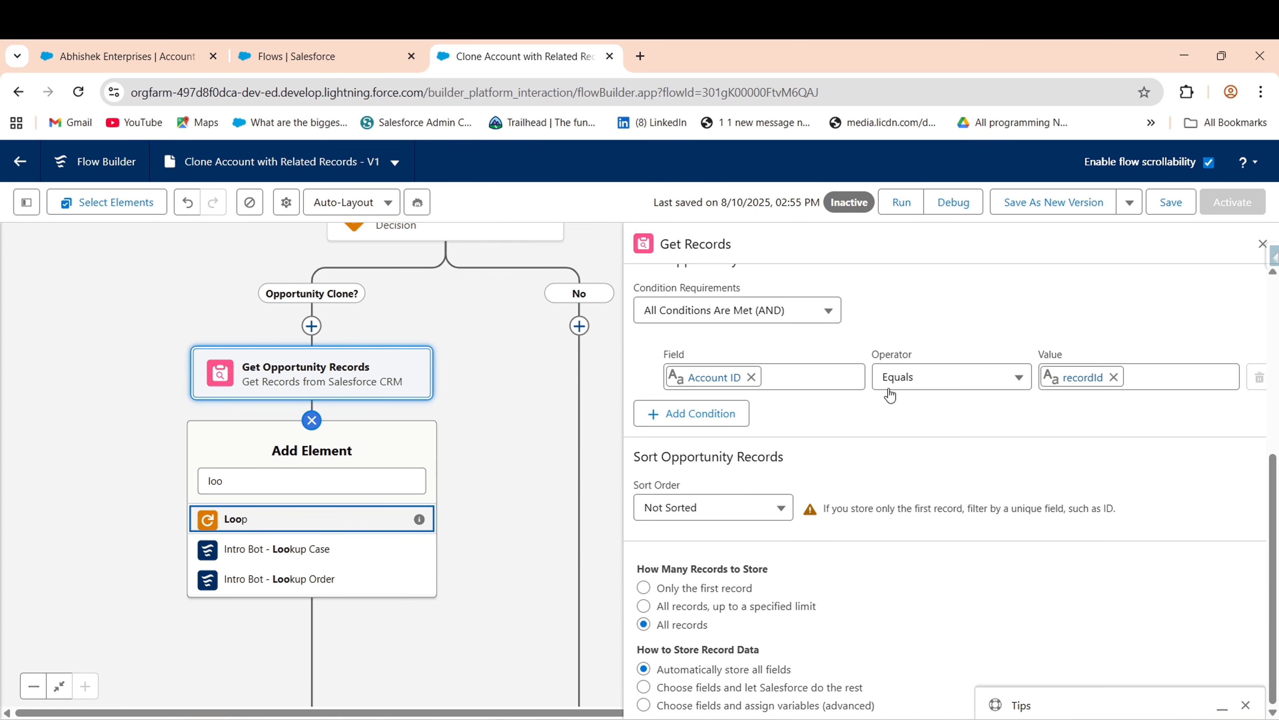
- Add loop 'Loop through Opportunity' over Opportunities from Get Opportunity Records
key(Return)
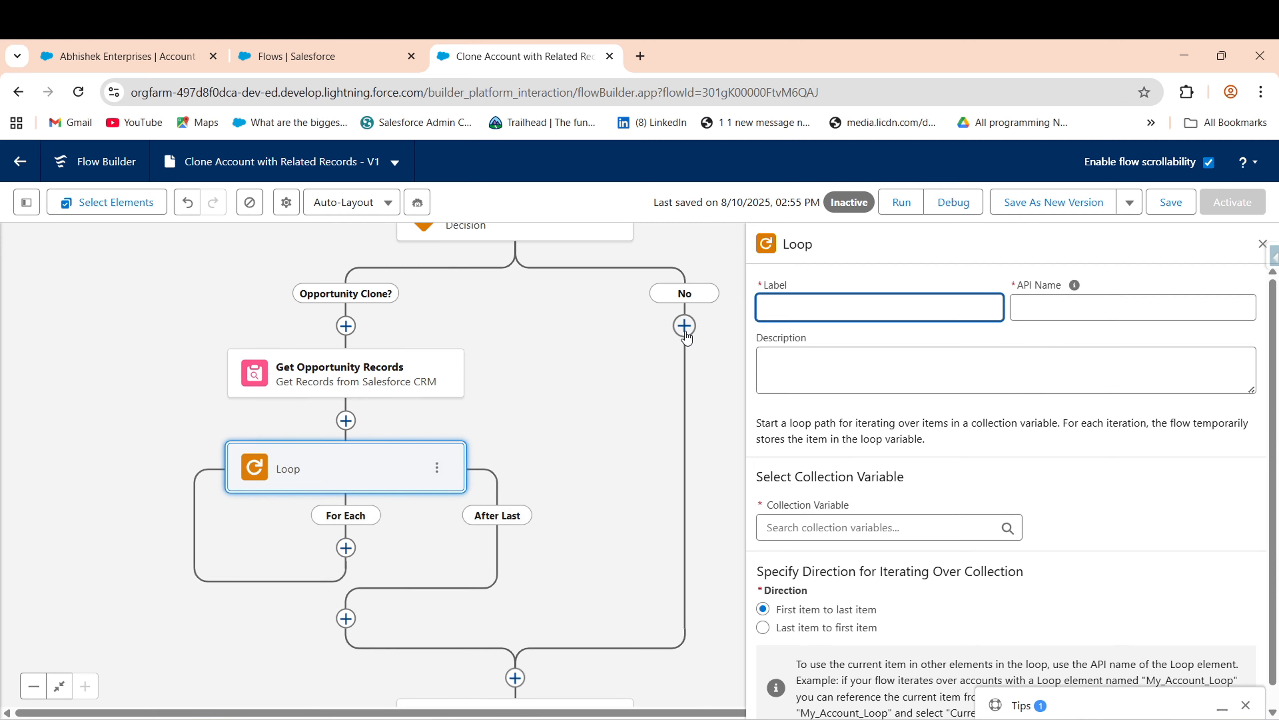
text(Loop throuh)
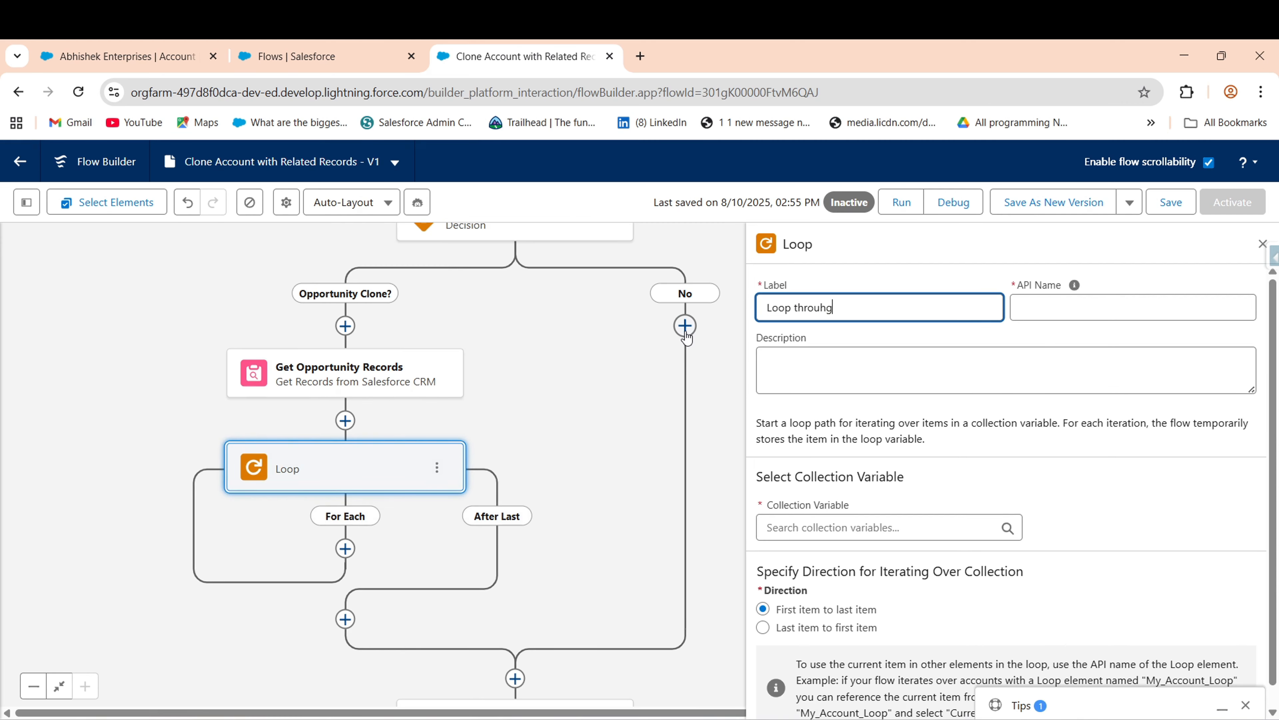
key(BackSpace)
text(gh Opportunity)
key(Tab)
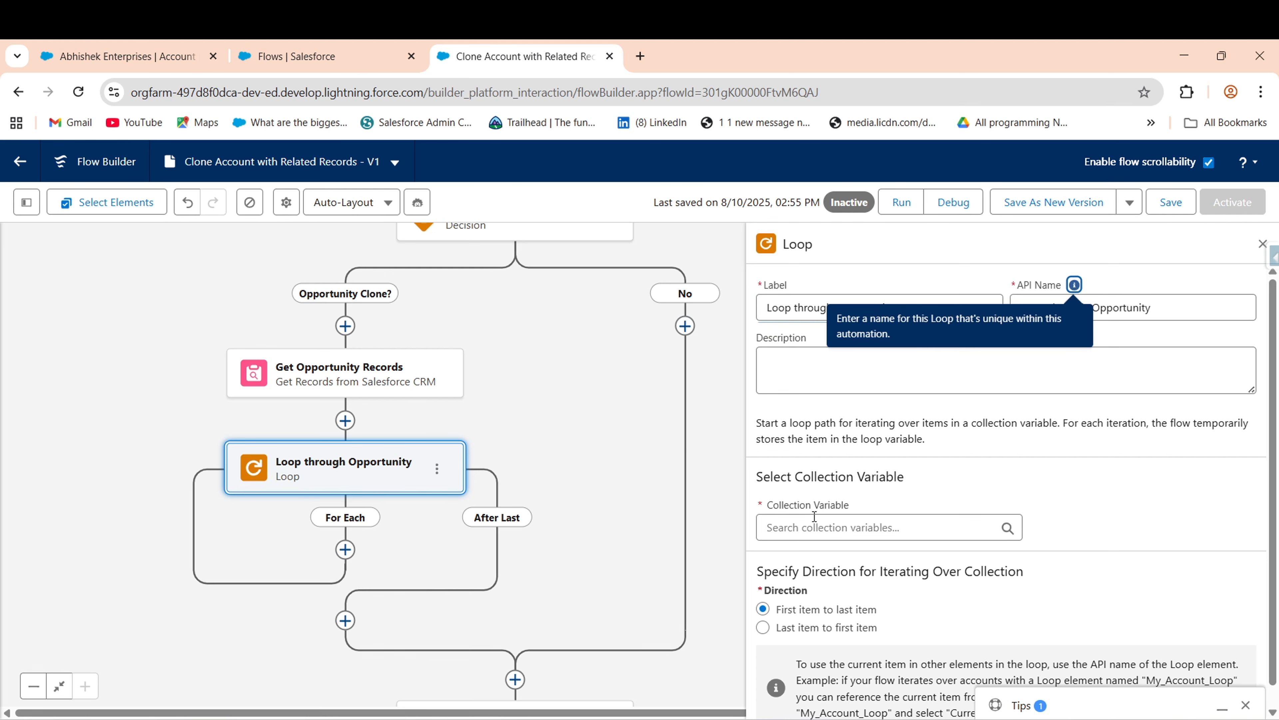
click(861, 527)
scroll(968, 672, down, 1)
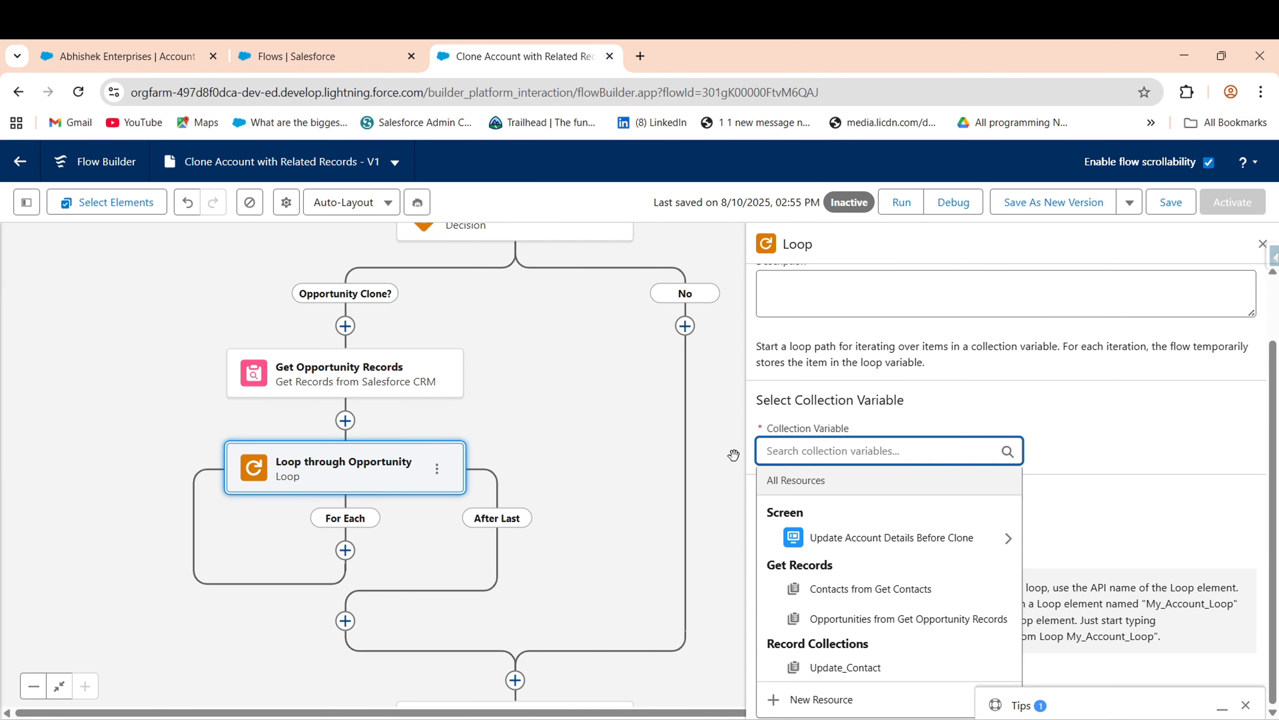
click(866, 617)
scroll(684, 518, down, 3)
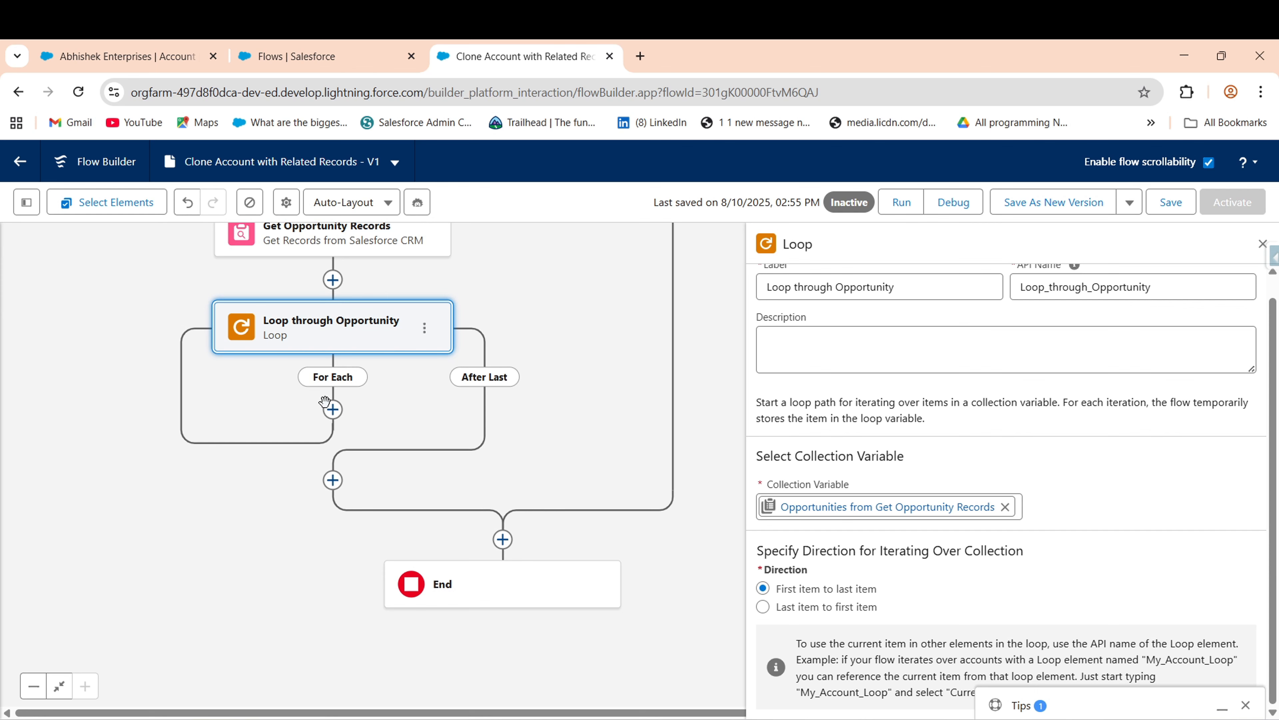
- Add an Assignment labelled 'Assign Single New Opportunity' inside the For Each path
click(332, 410)
text(Ass)
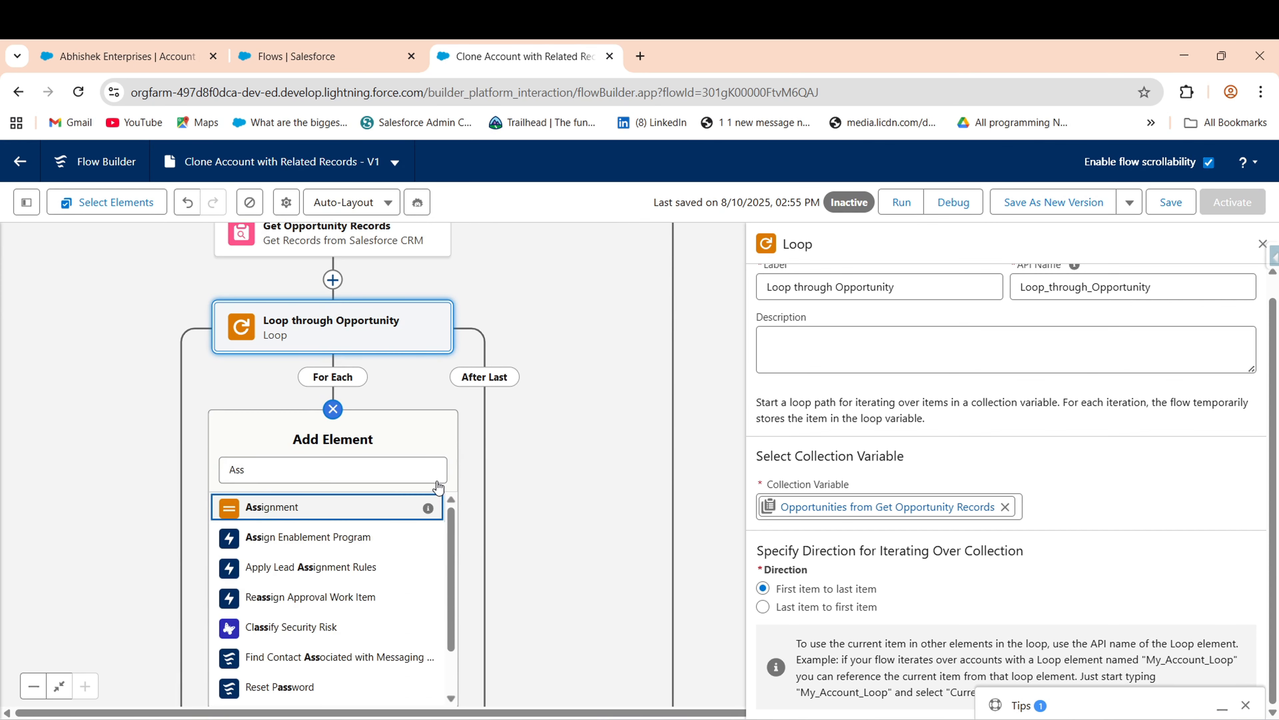
key(Return)
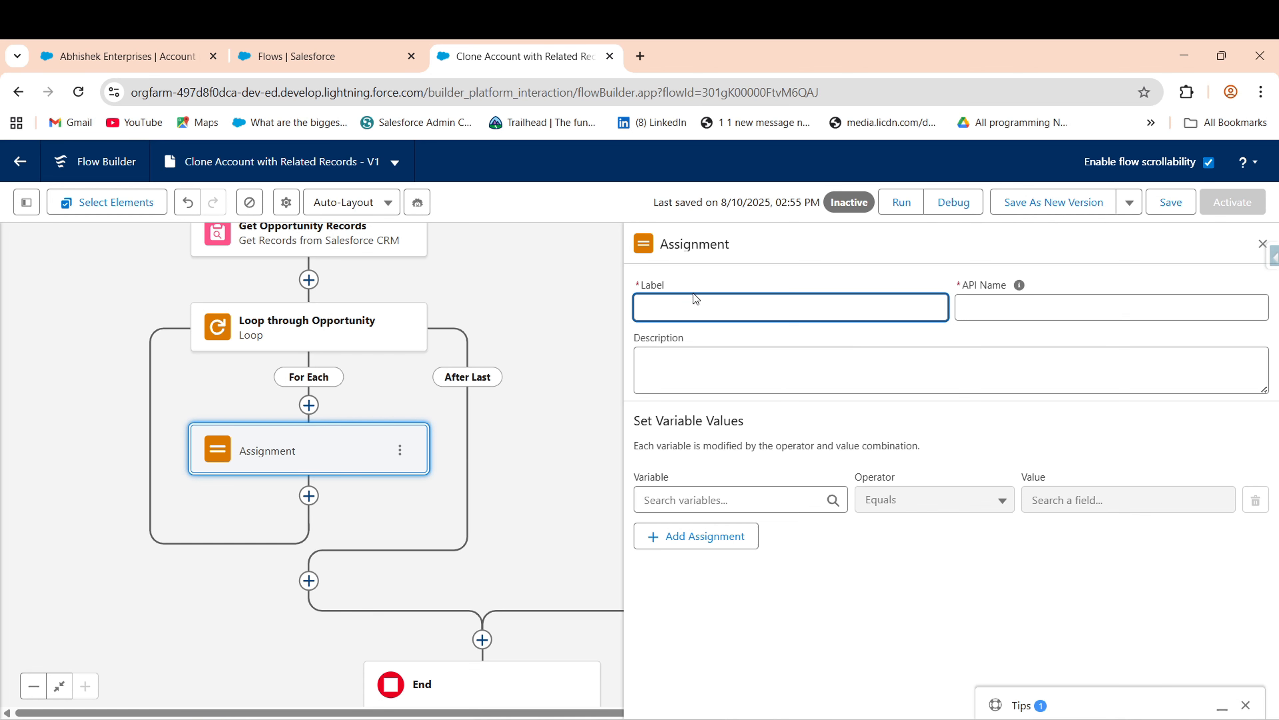
text(Assign Single New Opportunity)
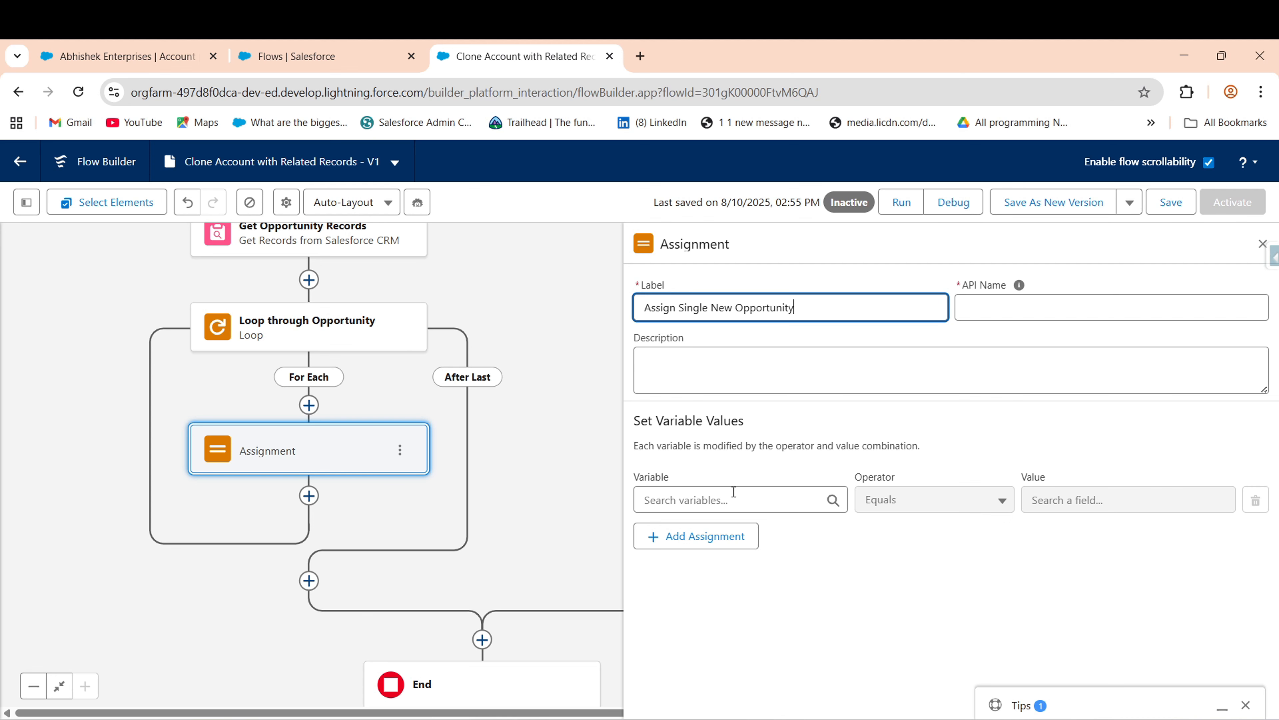
- Start creating a new resource from the assignment's Variable list
click(785, 500)
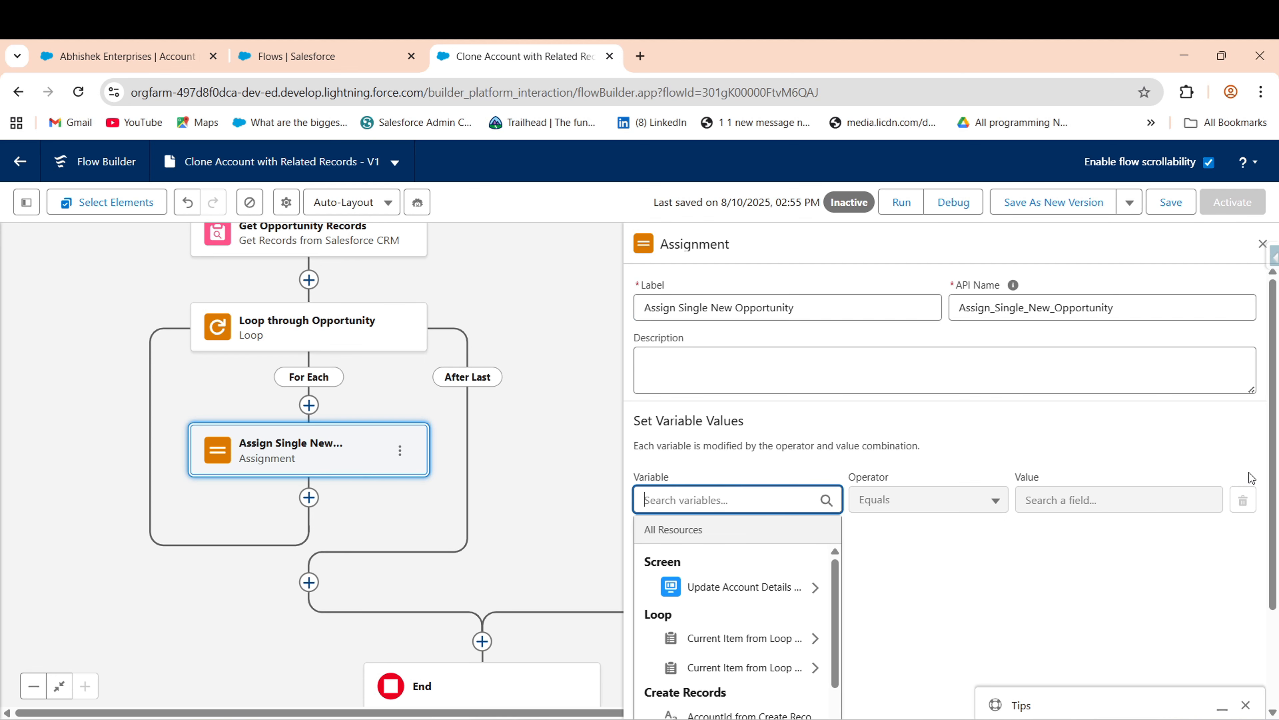
scroll(1277, 476, down, 3)
scroll(839, 630, down, 5)
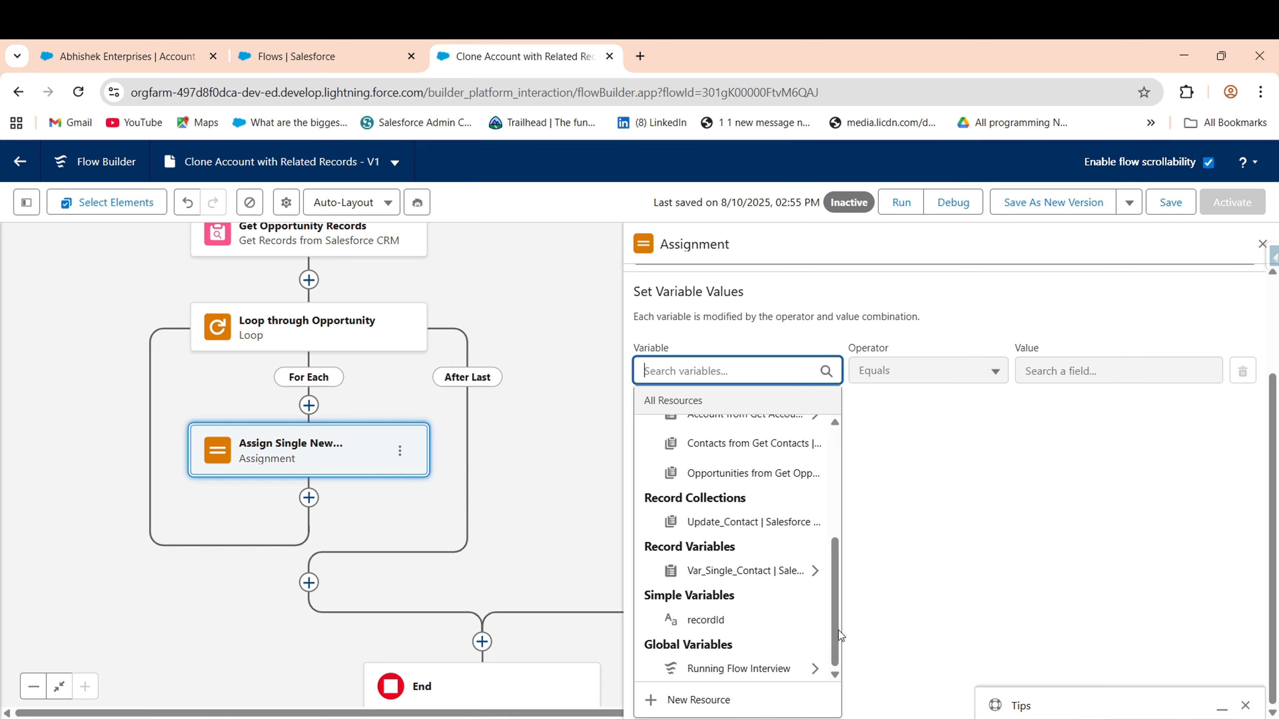
click(698, 700)
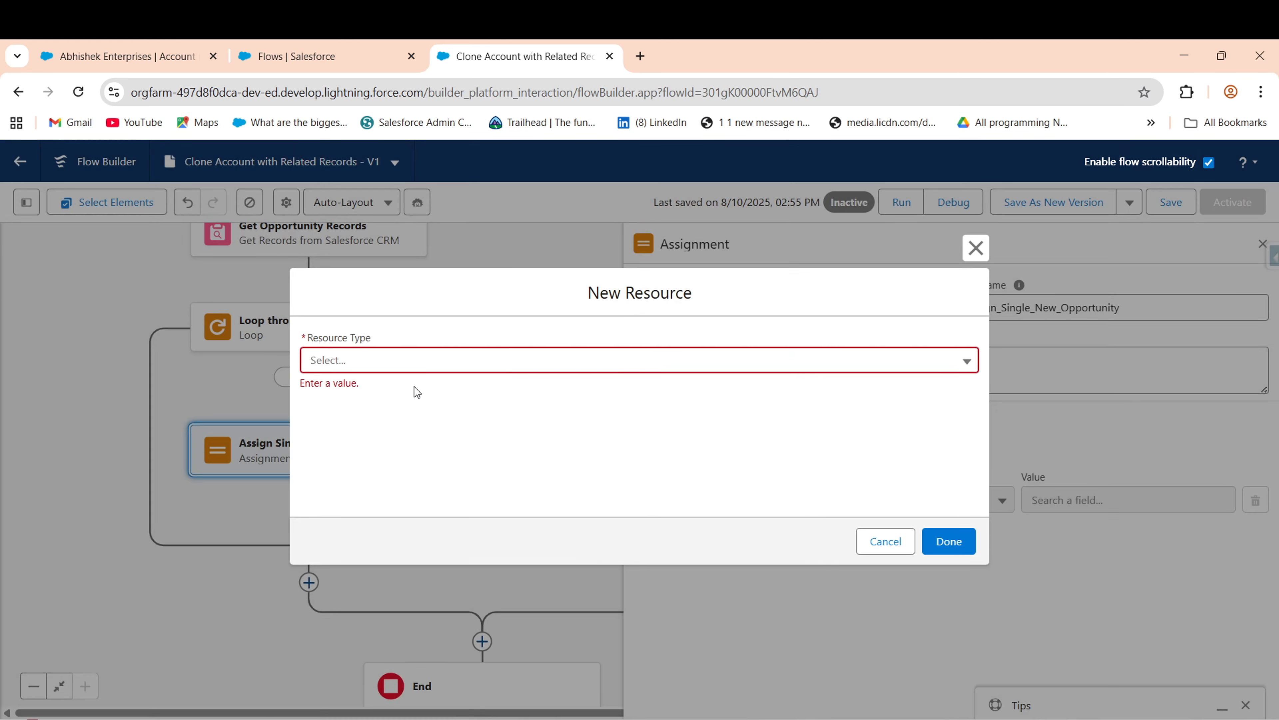
- Create Single_New_Opportunity, a Record variable of object Opportunity, as the assignment's variable
click(414, 363)
click(306, 401)
click(344, 400)
text(Single_New)
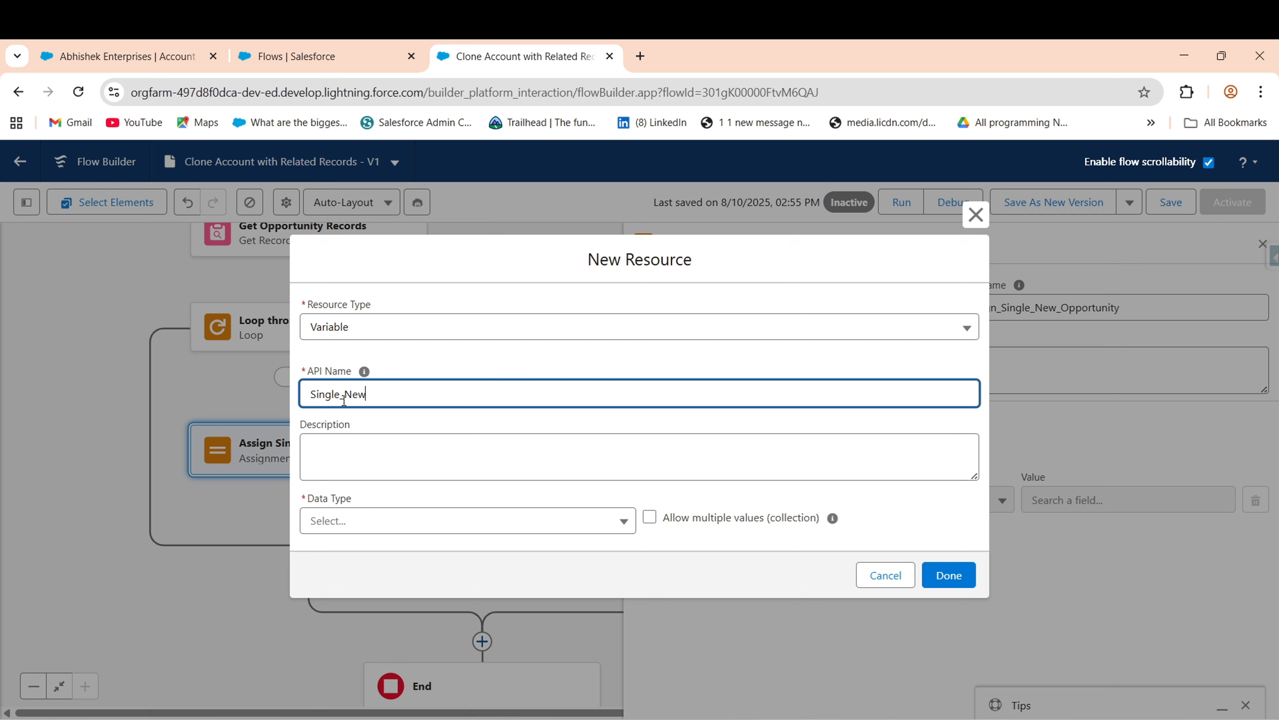
text(_Opportunity)
click(388, 521)
click(345, 323)
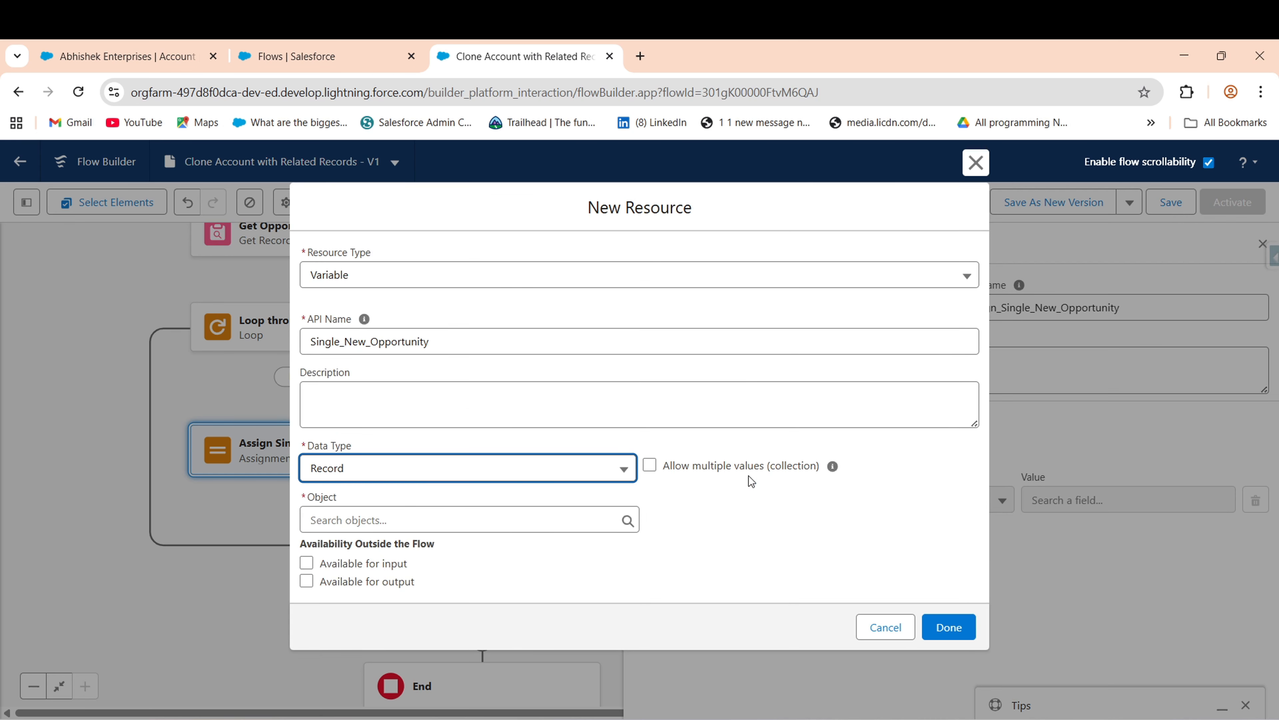
click(938, 629)
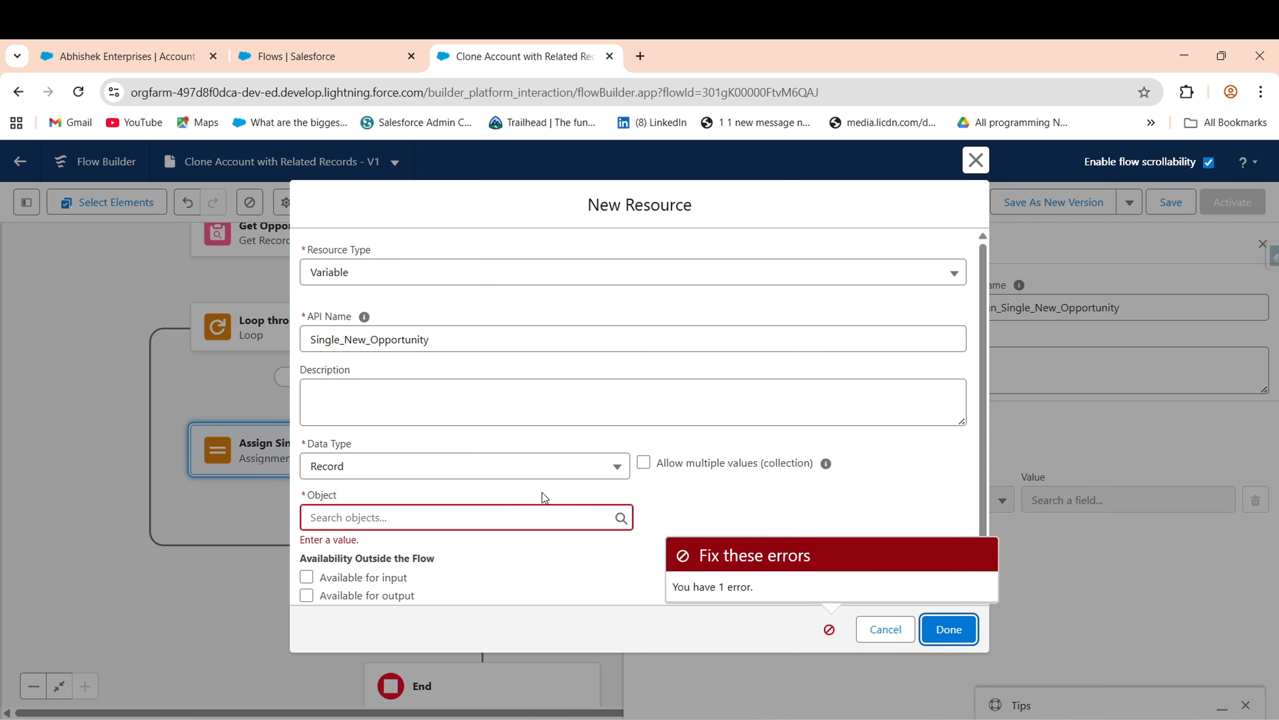
click(447, 518)
text(o)
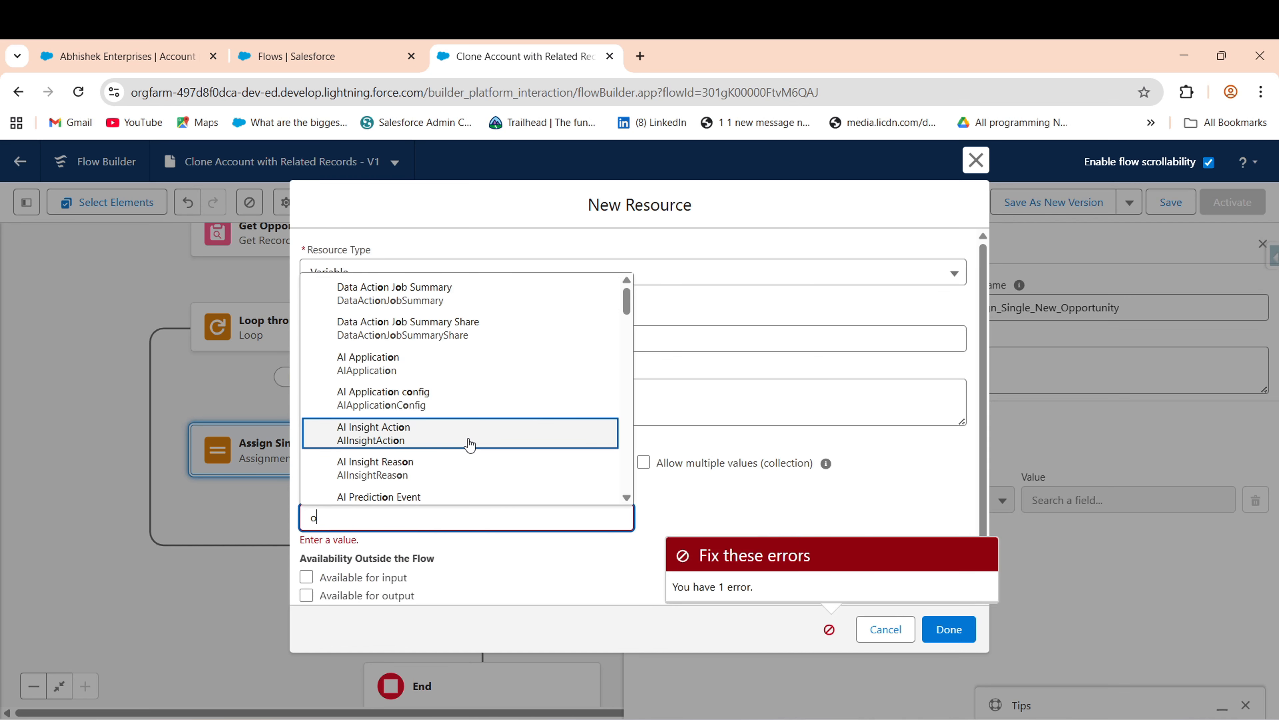
text(pp)
click(453, 292)
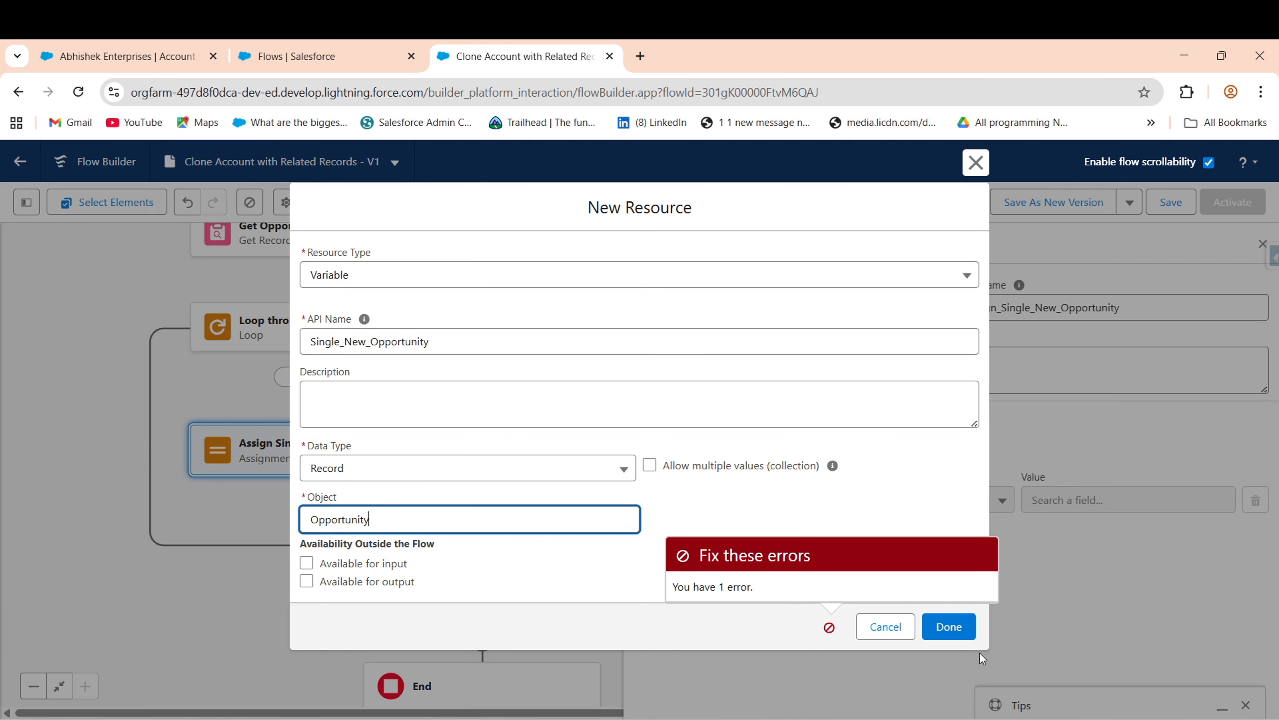
click(948, 627)
- Set Single_New_Opportunity's Account ID from the account created by Create Record on Account
double_click(745, 501)
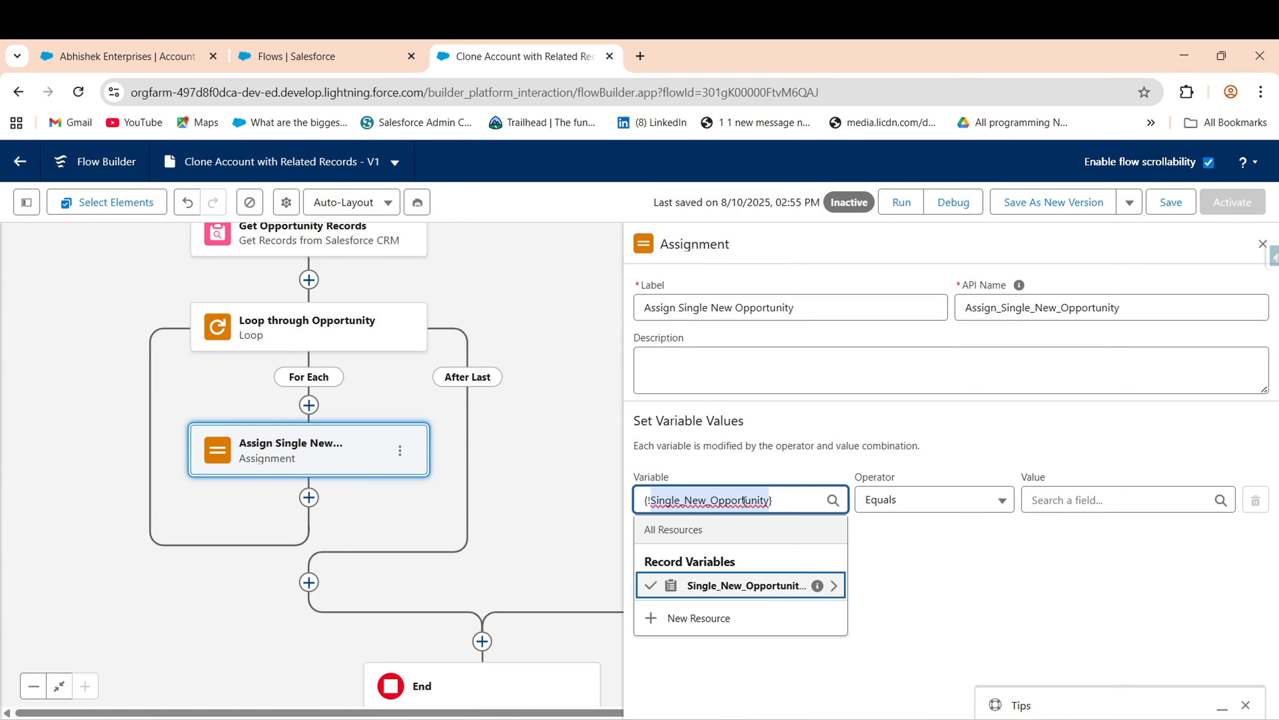
click(761, 583)
text(Acc)
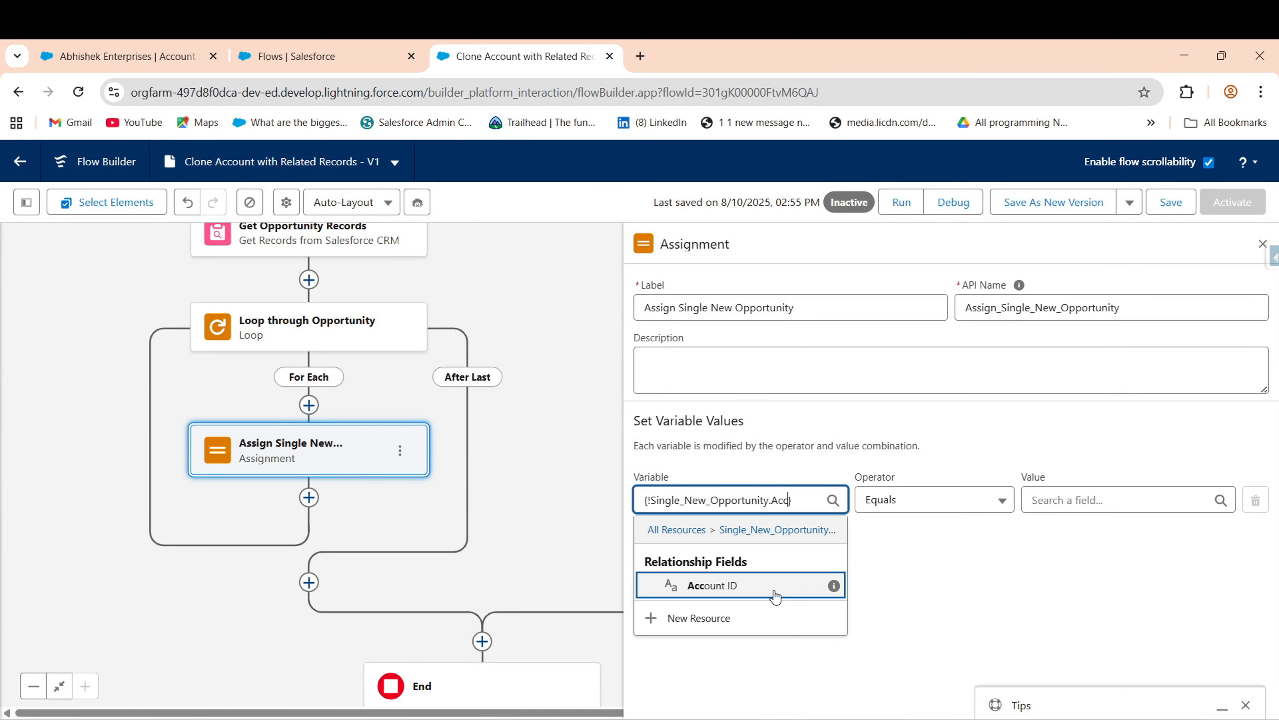
click(810, 616)
click(881, 551)
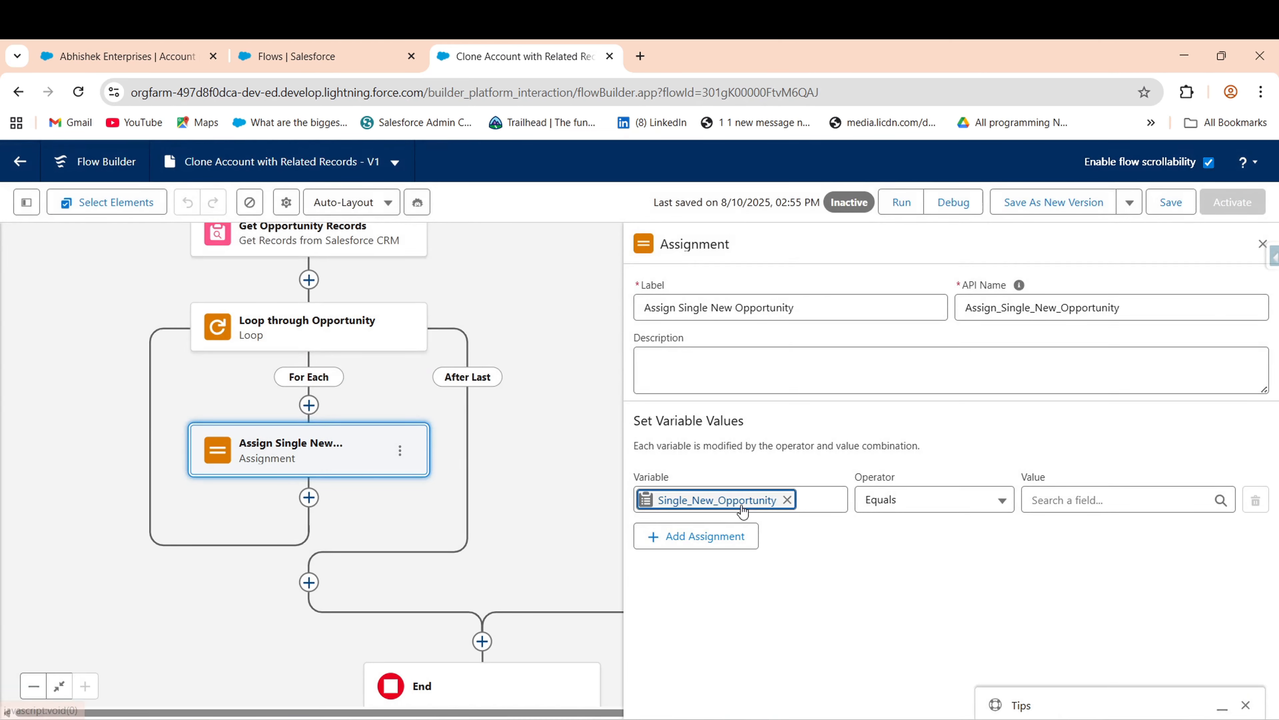
click(742, 507)
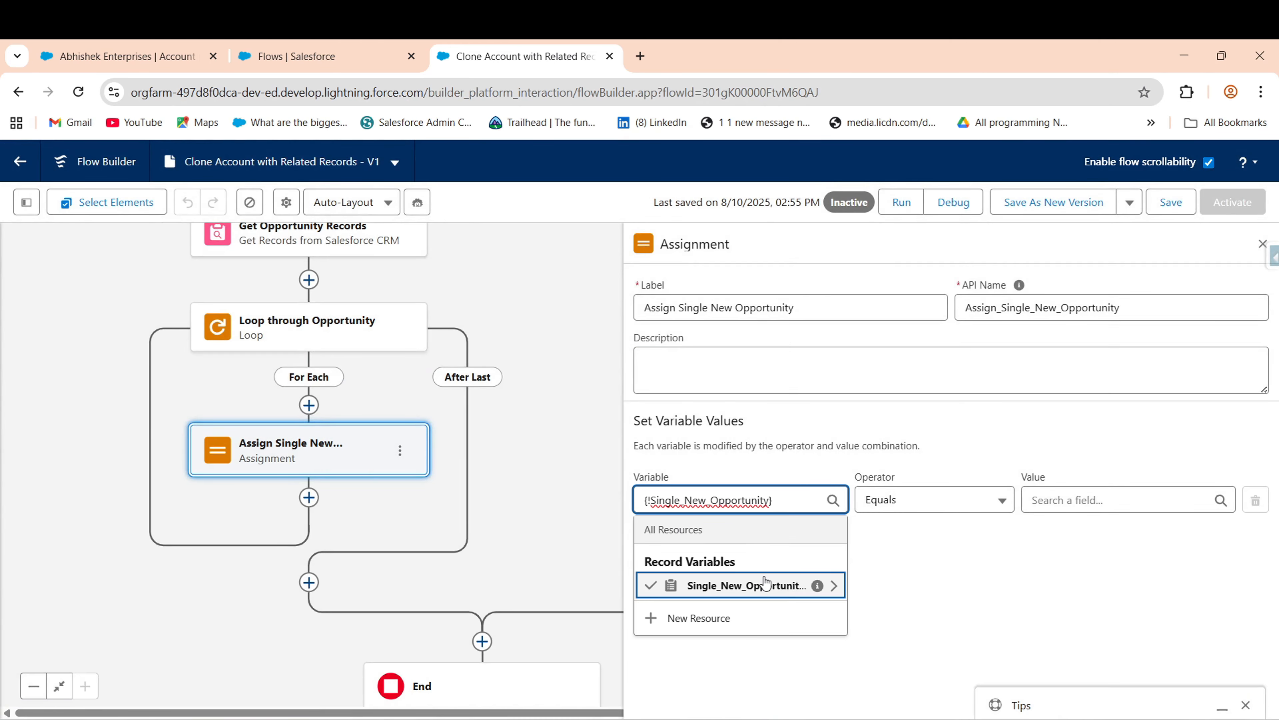
click(764, 582)
scroll(704, 570, down, 1)
text(Acc)
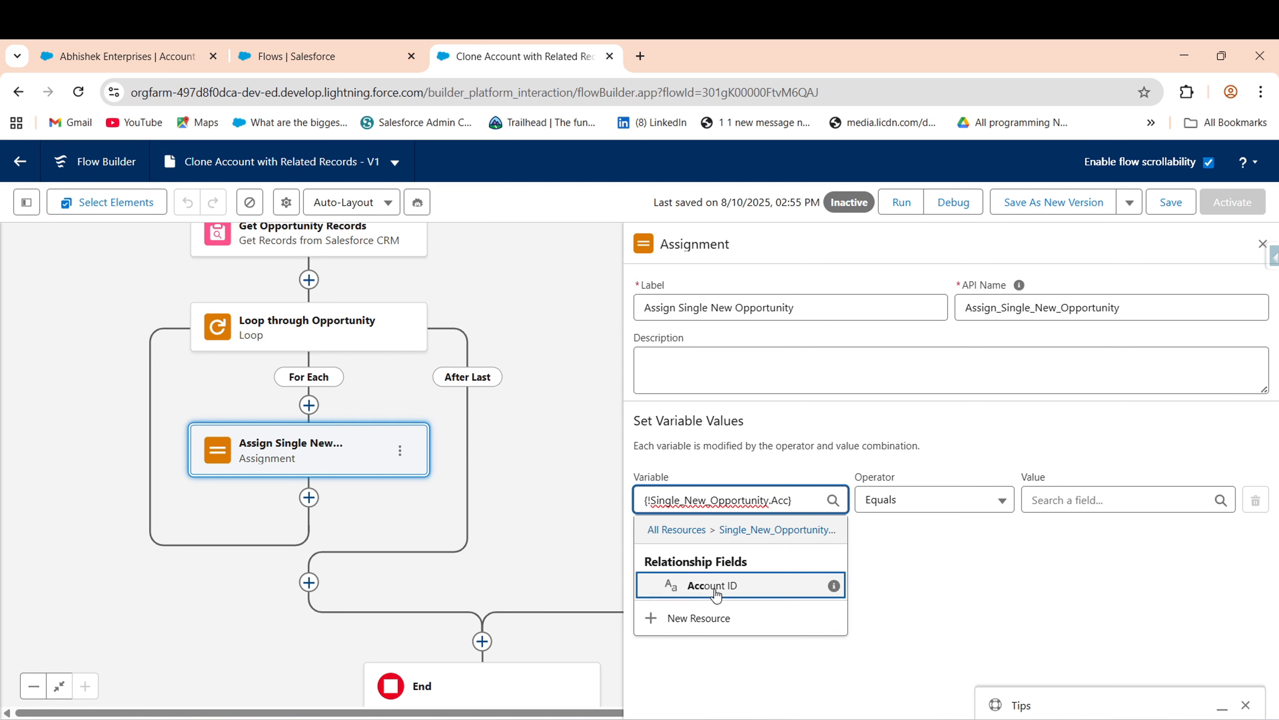
click(708, 584)
click(1090, 502)
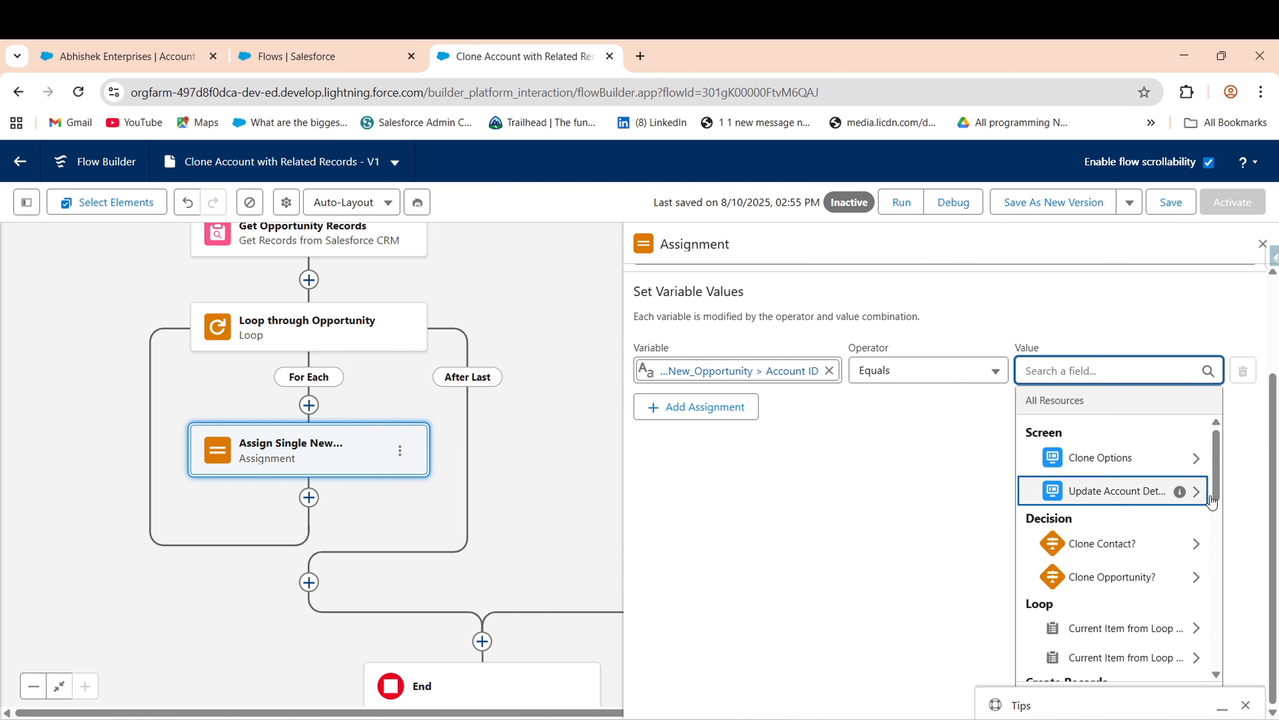
scroll(1159, 554, down, 10)
drag(1211, 650, 1214, 562)
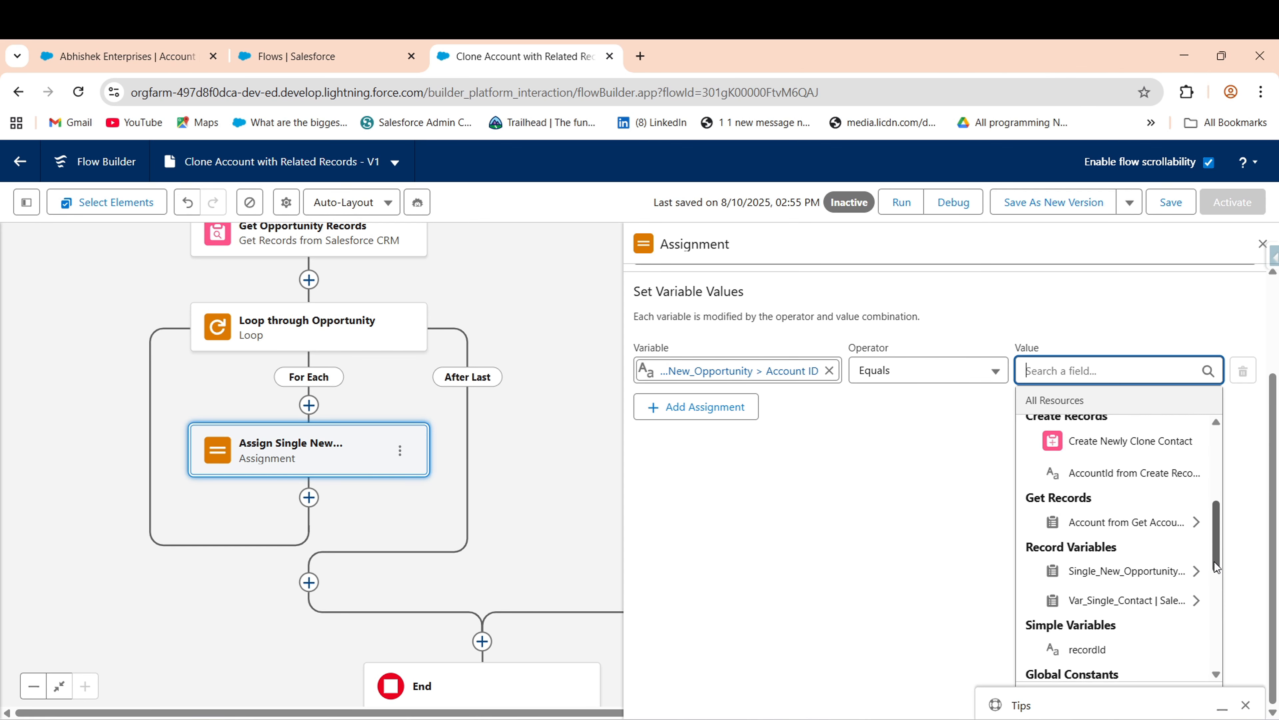
mouse_move(1180, 526)
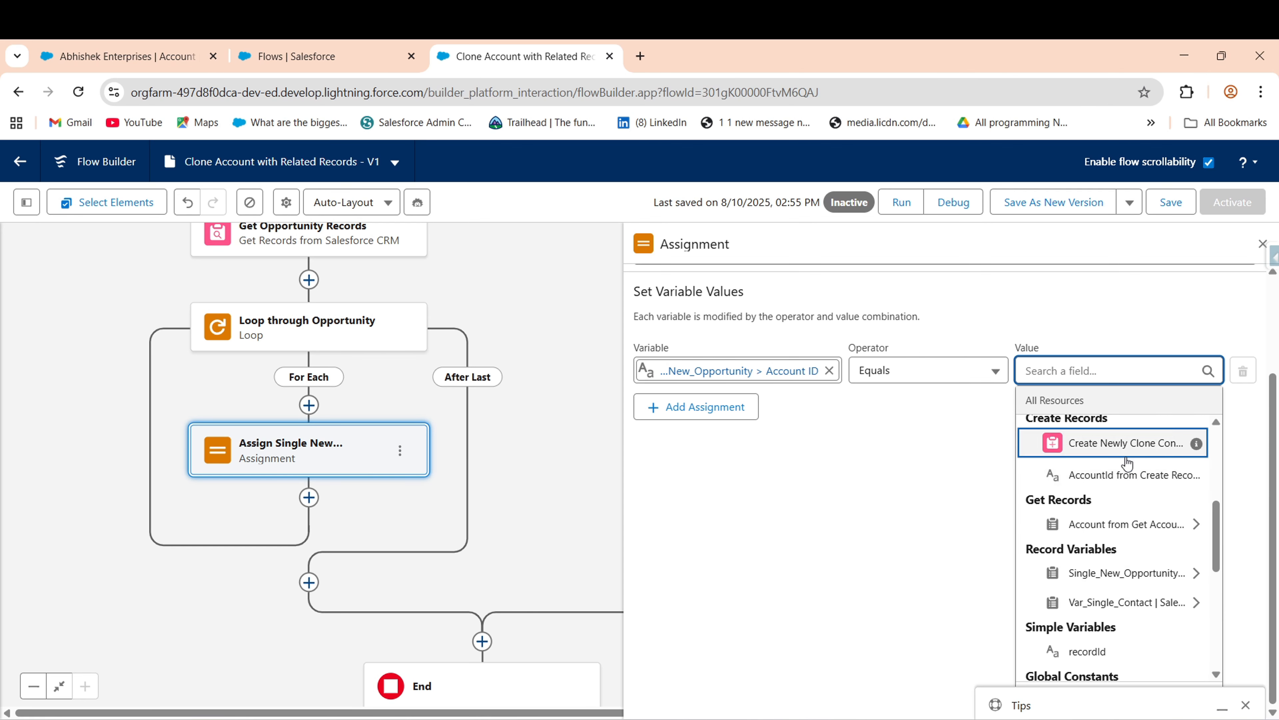
click(1155, 479)
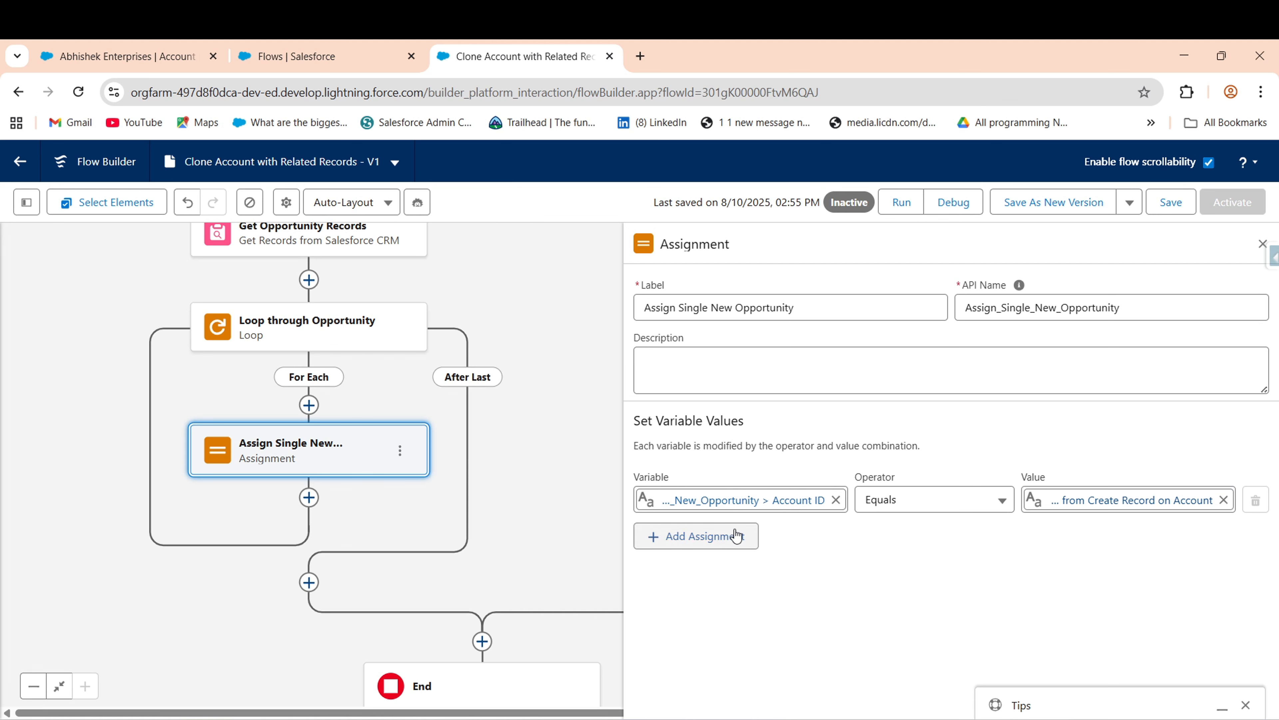
- Add a row setting Single_New_Opportunity > Name equal to the loop opportunity's Name
click(725, 535)
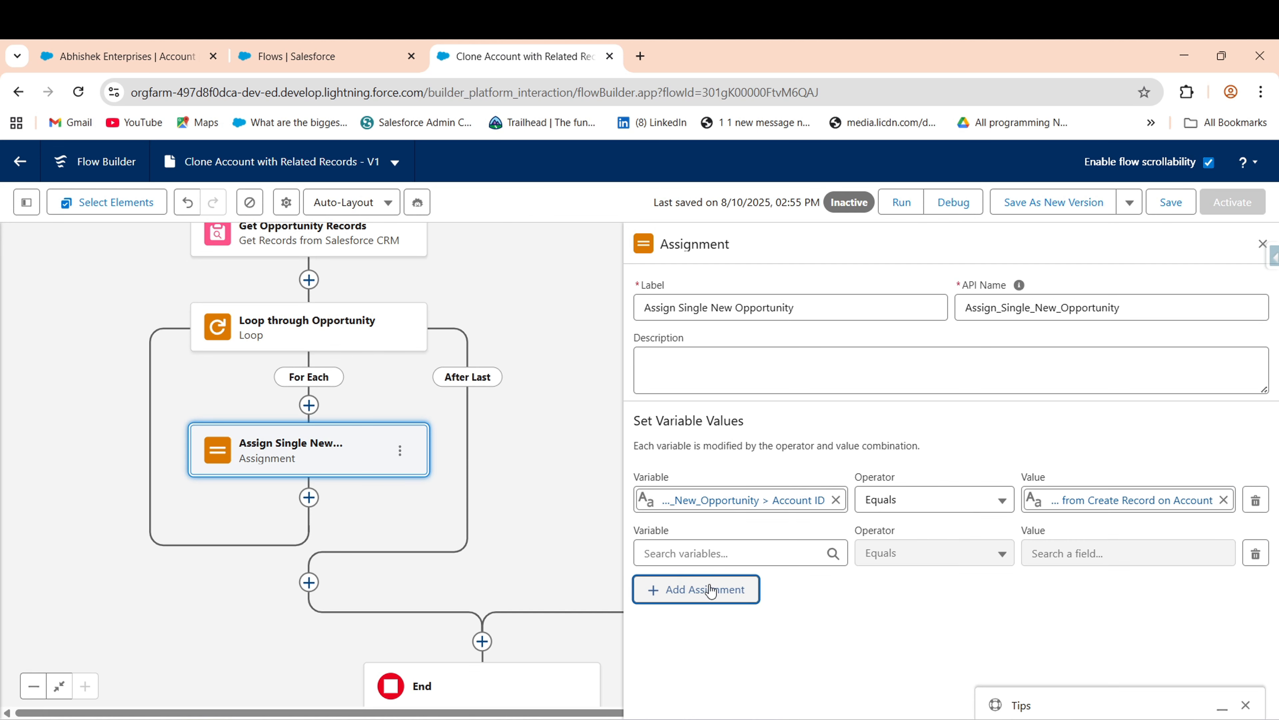
click(699, 553)
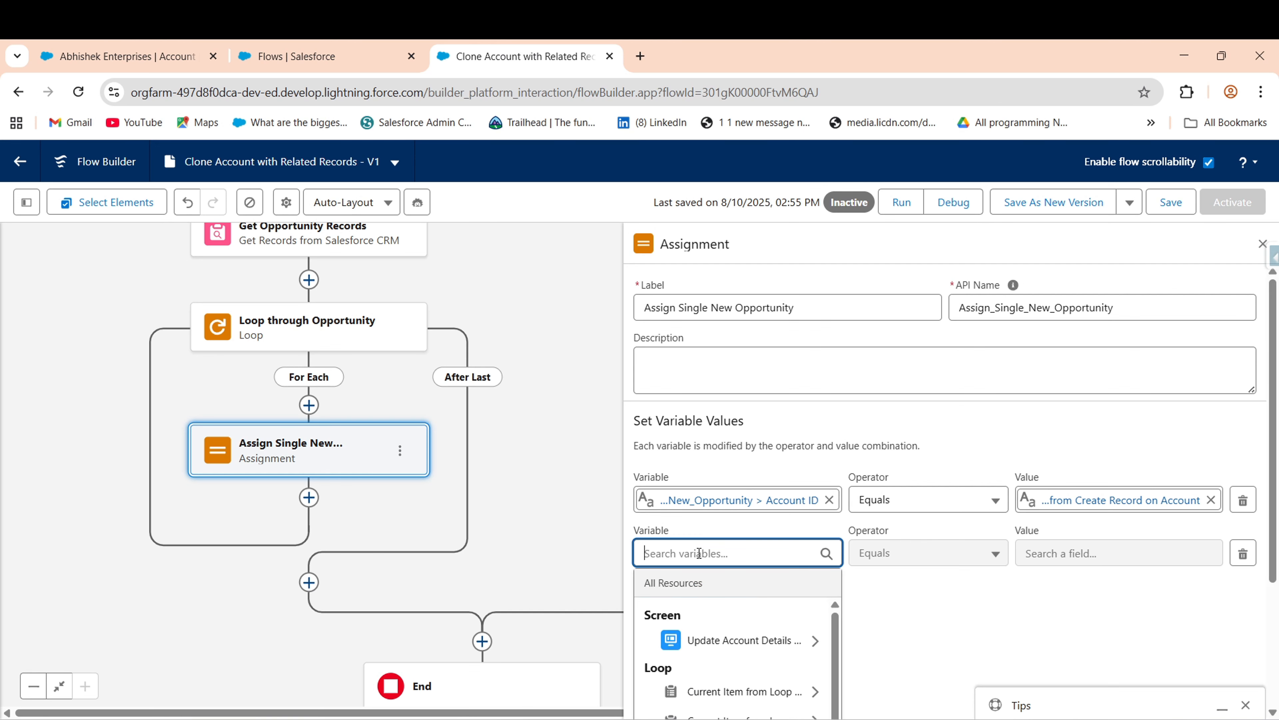
text(va)
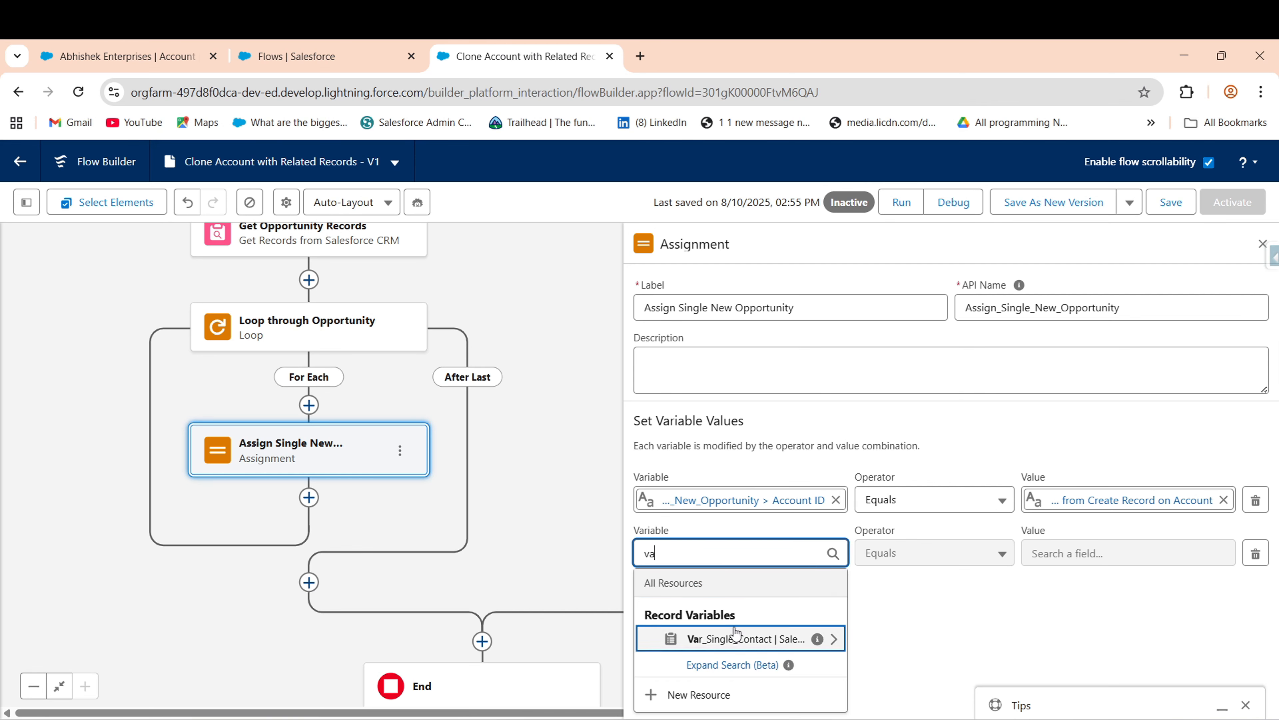
key(BackSpace)
key(BackSpace)
text(new)
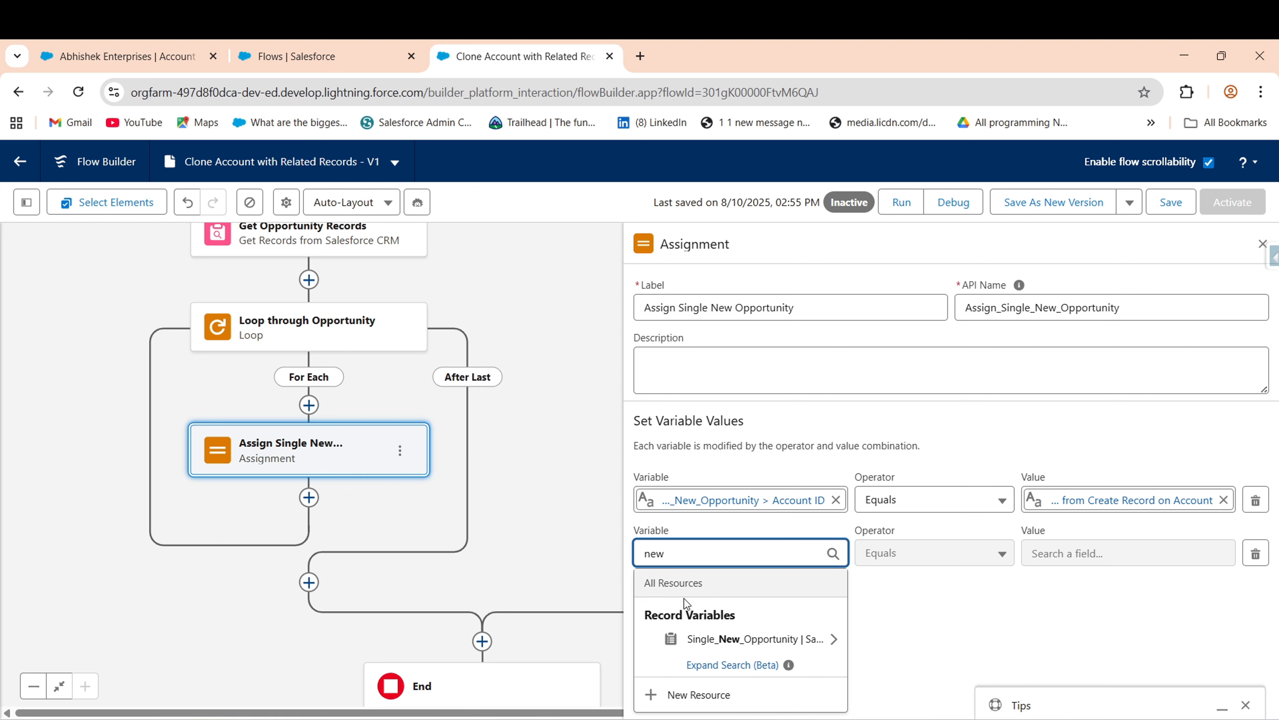
click(756, 643)
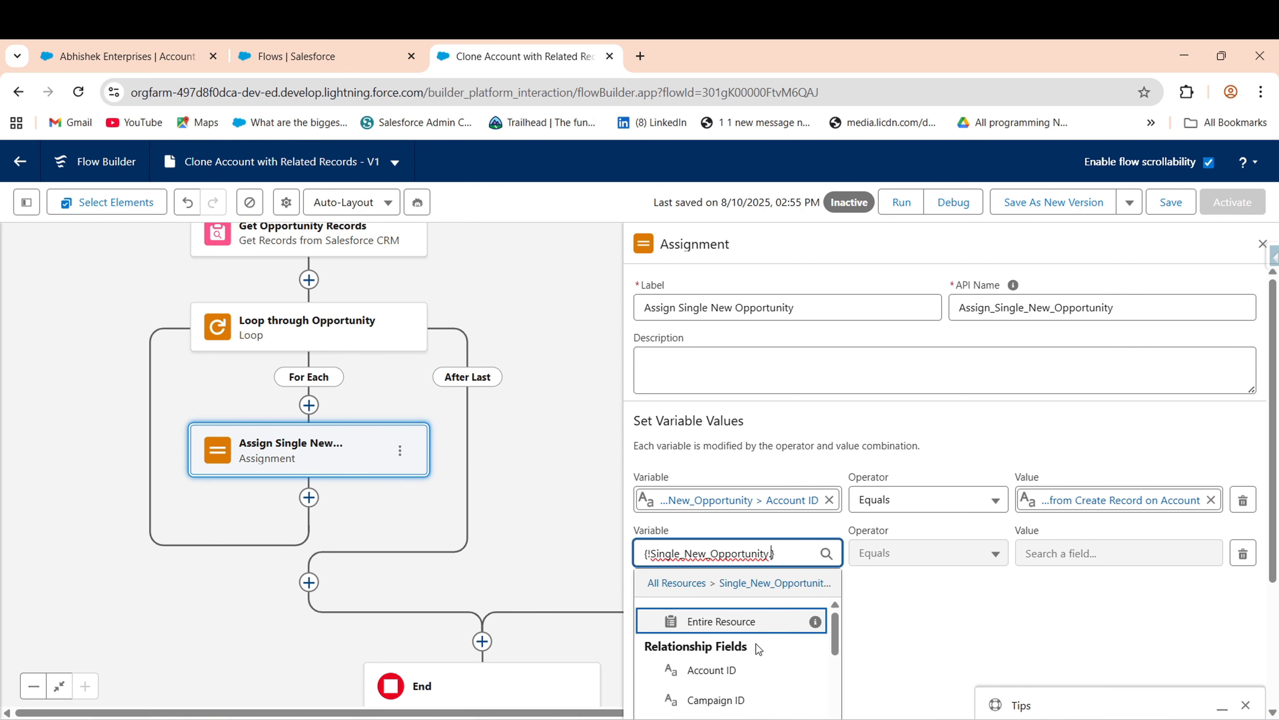
text(nak)
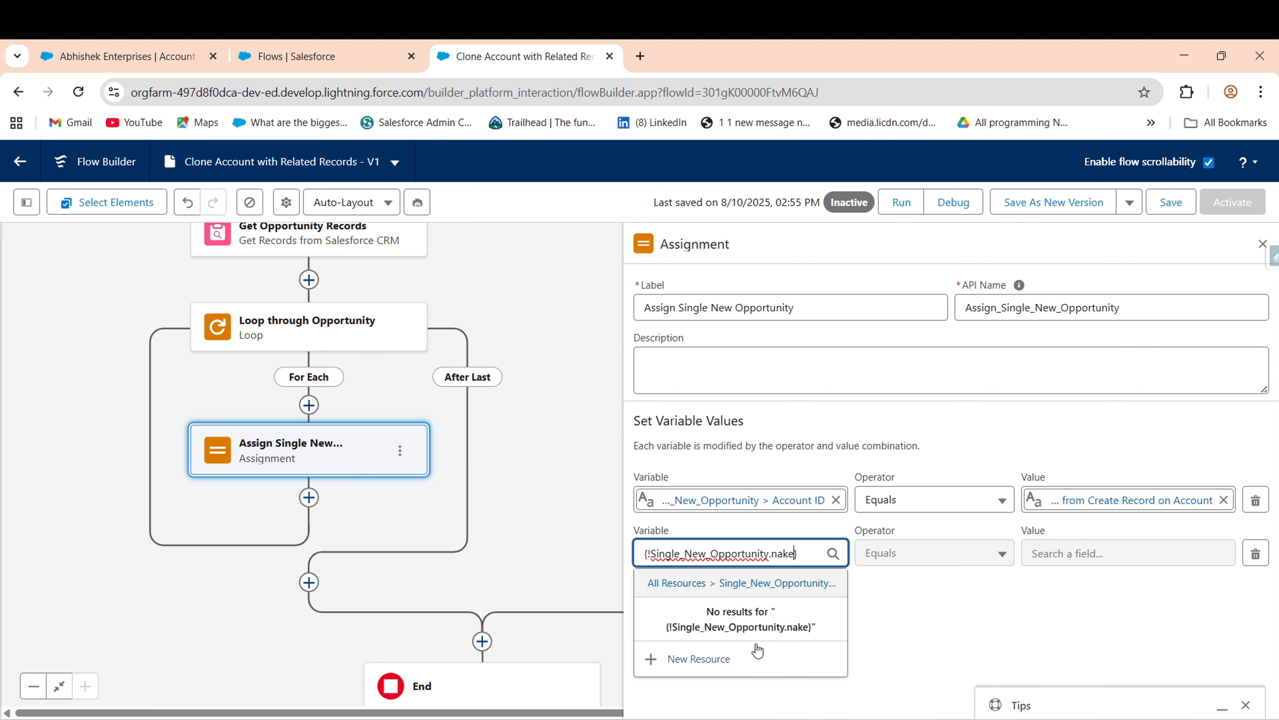
key(BackSpace)
click(728, 640)
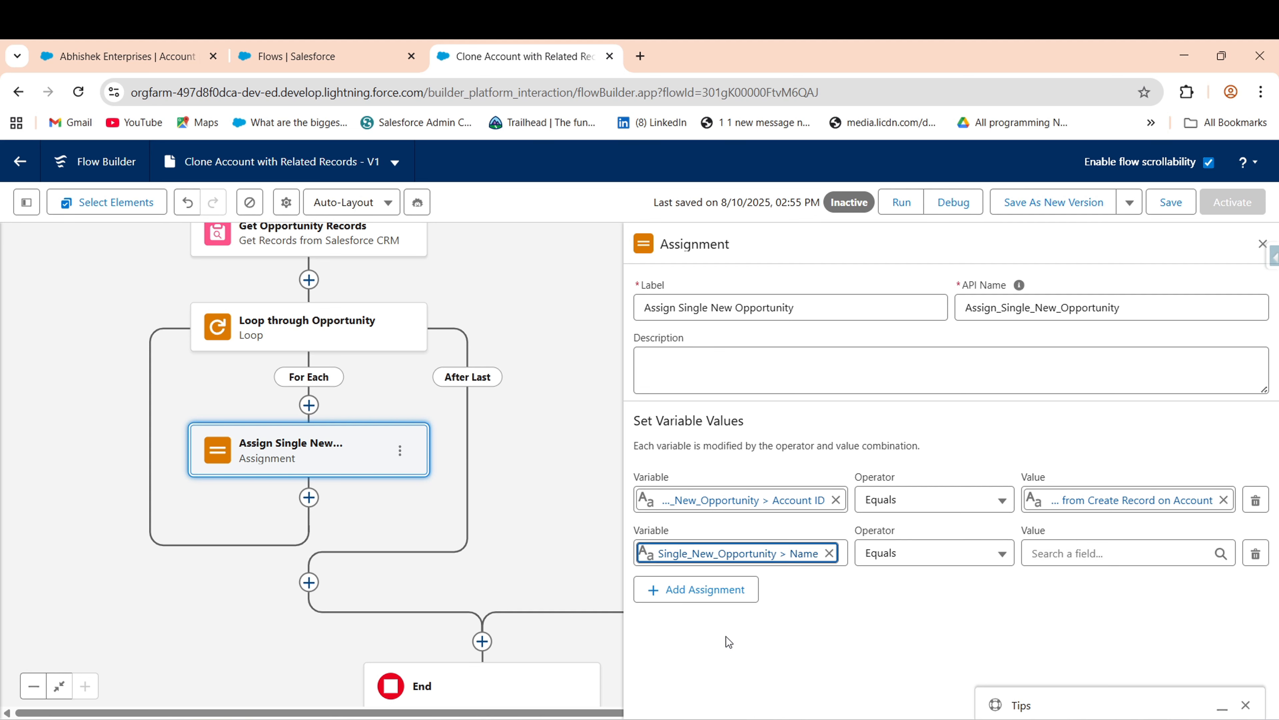
click(1093, 550)
text(loo)
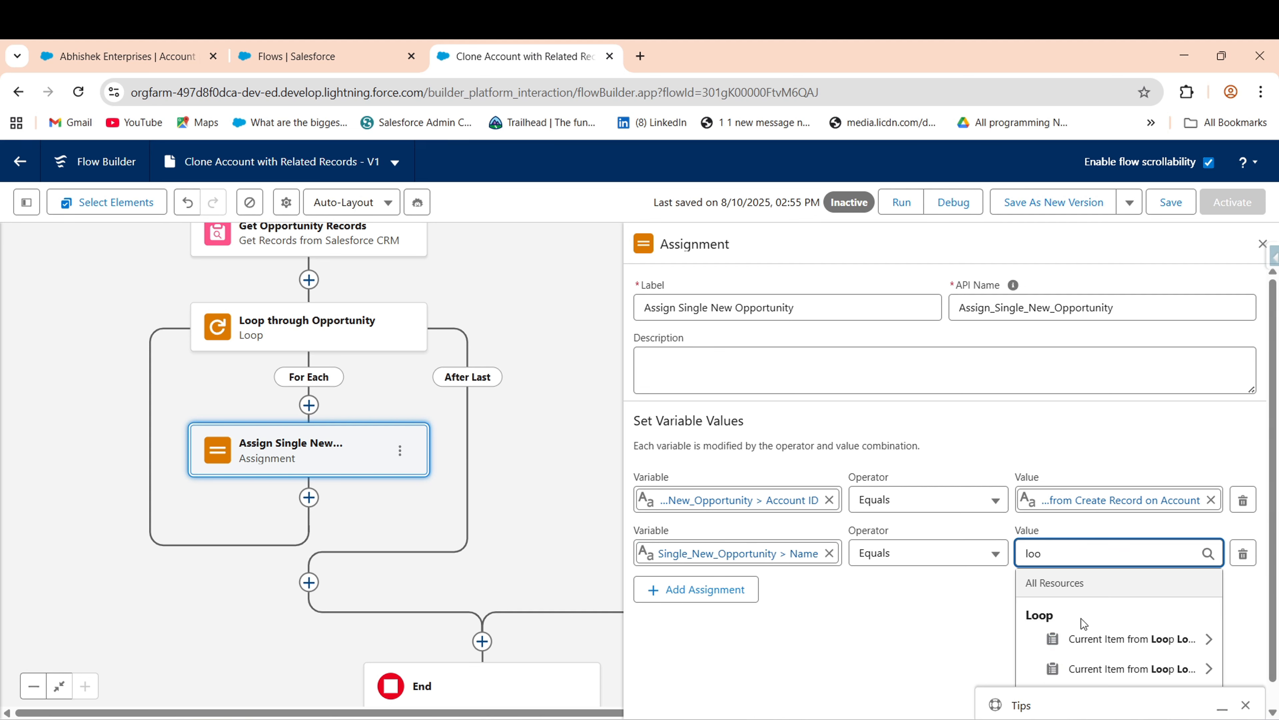
click(1131, 665)
text(name})
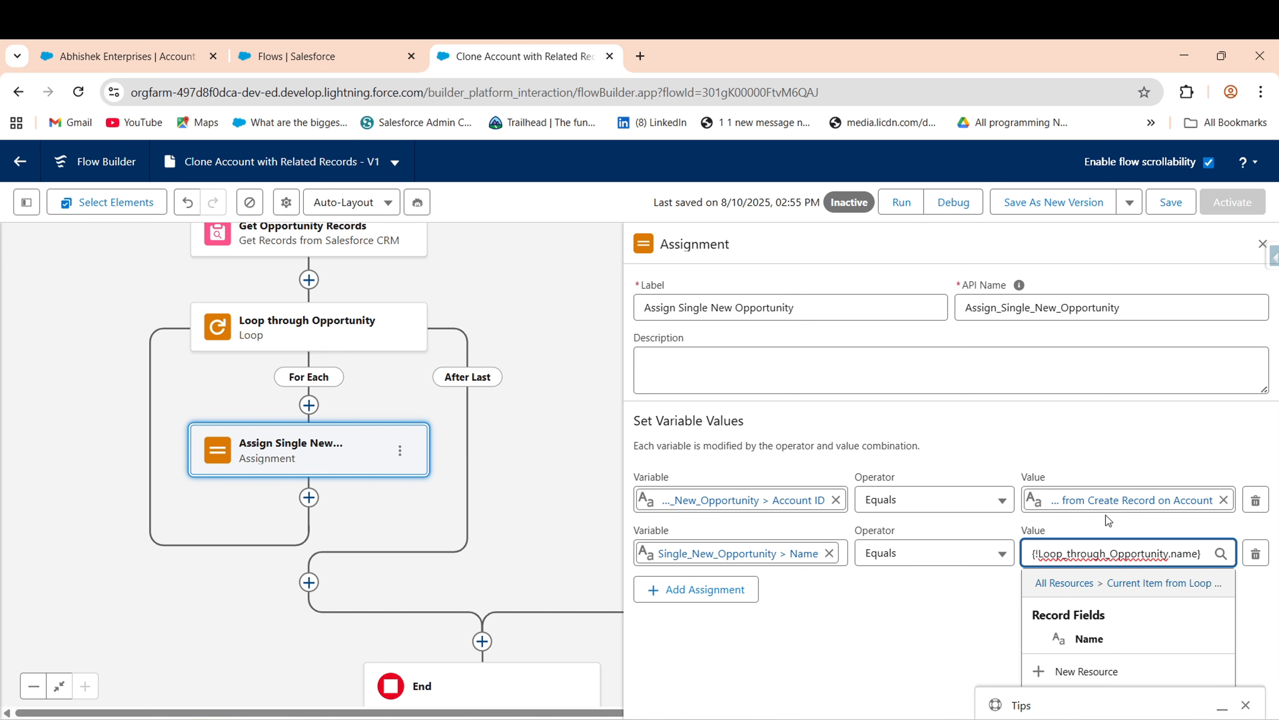
click(1089, 638)
- Add a row setting Single_New_Opportunity > Close Date to the loop opportunity's Close Date
click(670, 590)
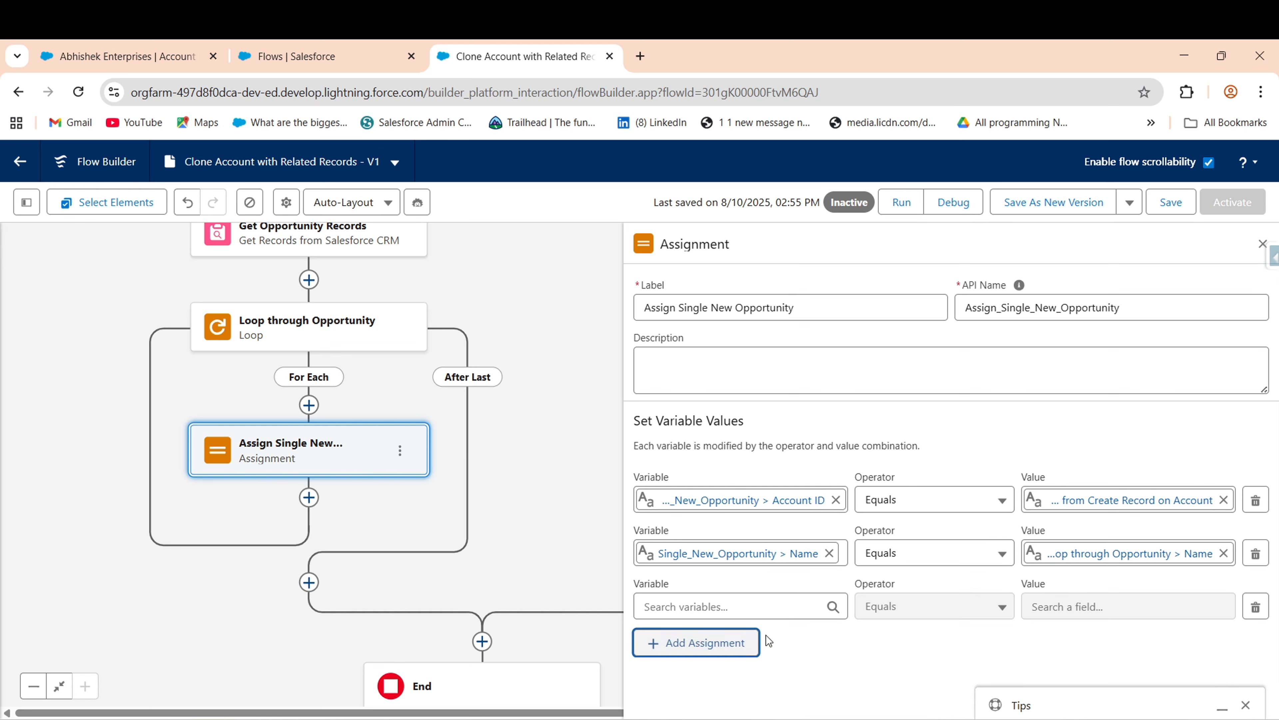
click(715, 610)
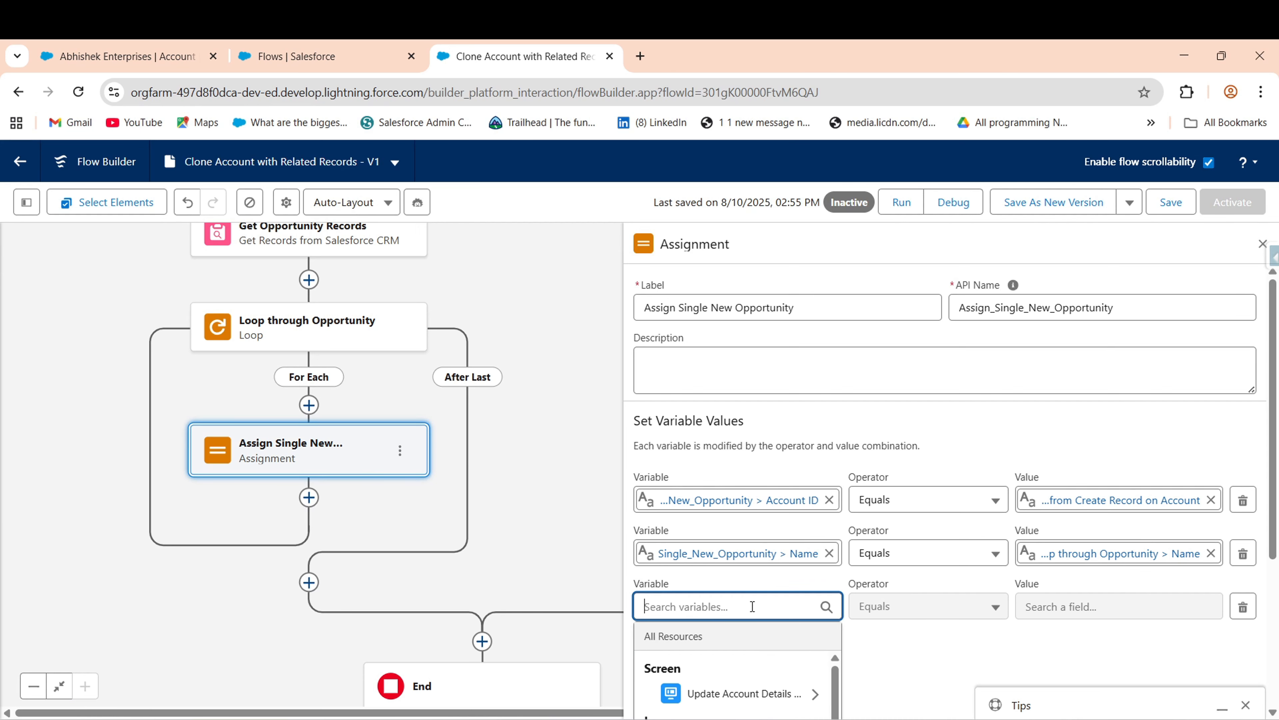
text(sing)
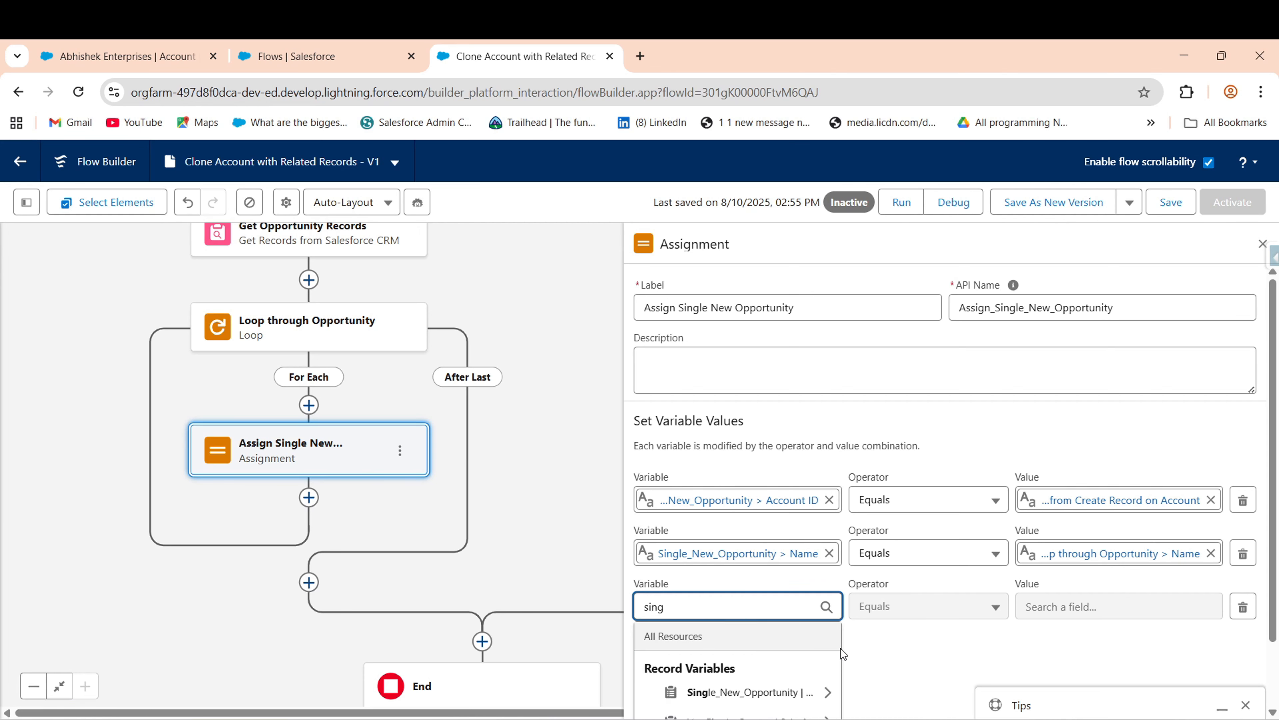
click(771, 693)
text(clo)
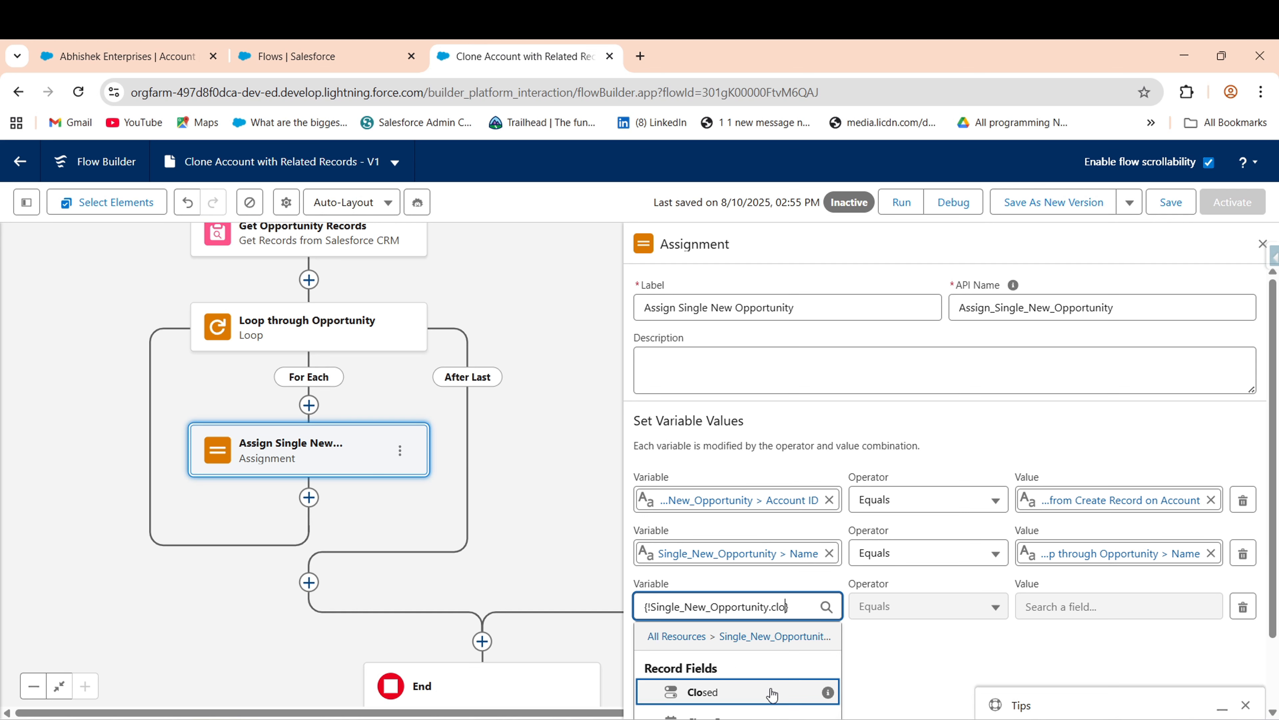
scroll(1198, 596, down, 2)
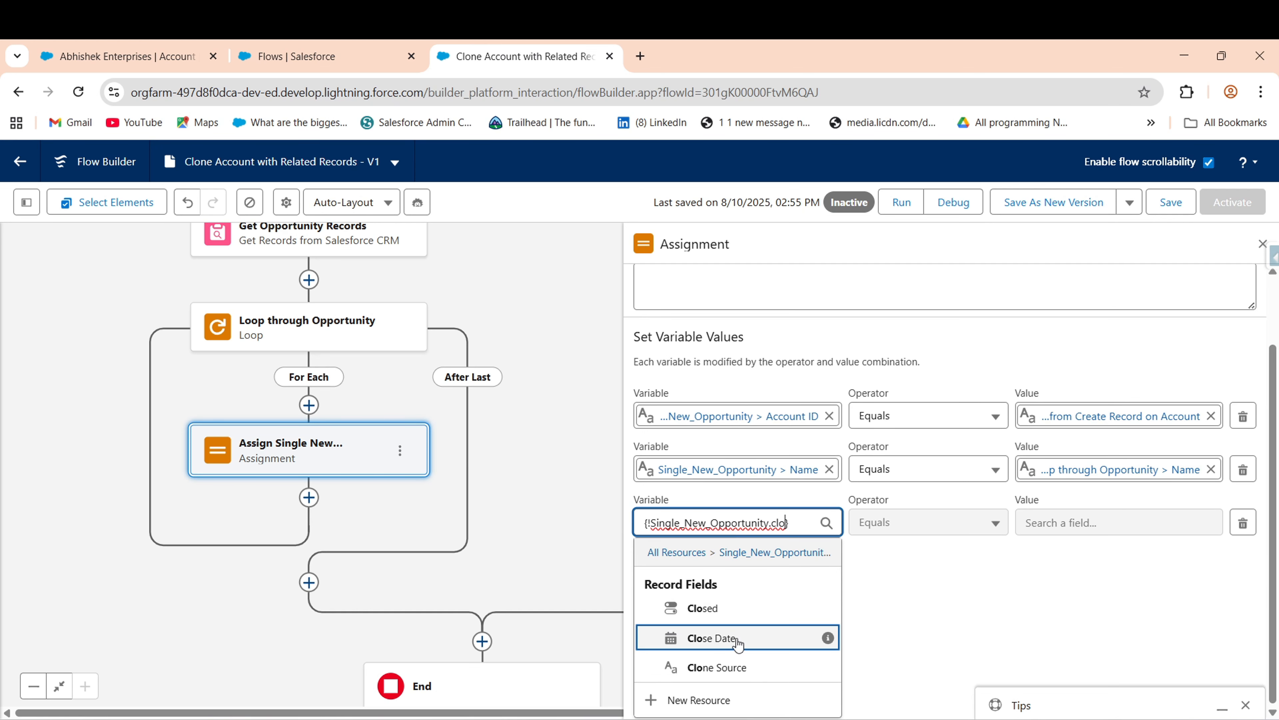
click(706, 637)
click(1105, 607)
text(loo)
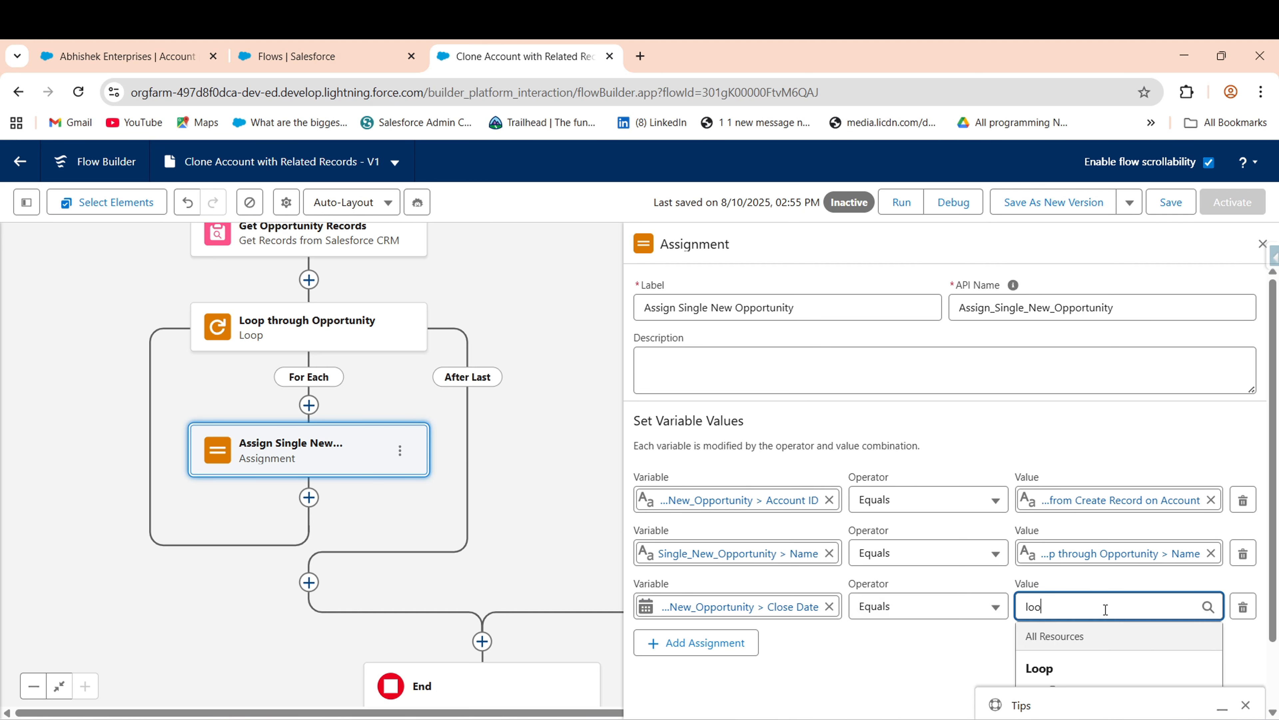
scroll(1189, 650, down, 2)
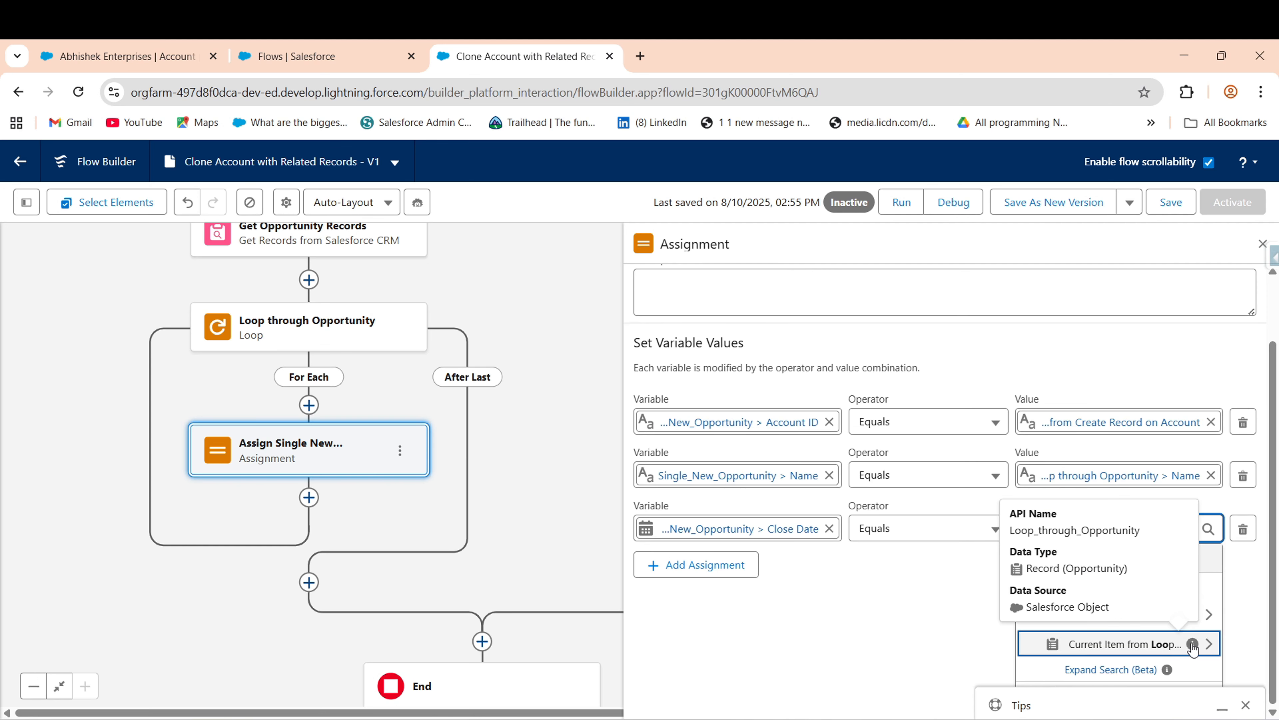
click(1178, 644)
text(clon)
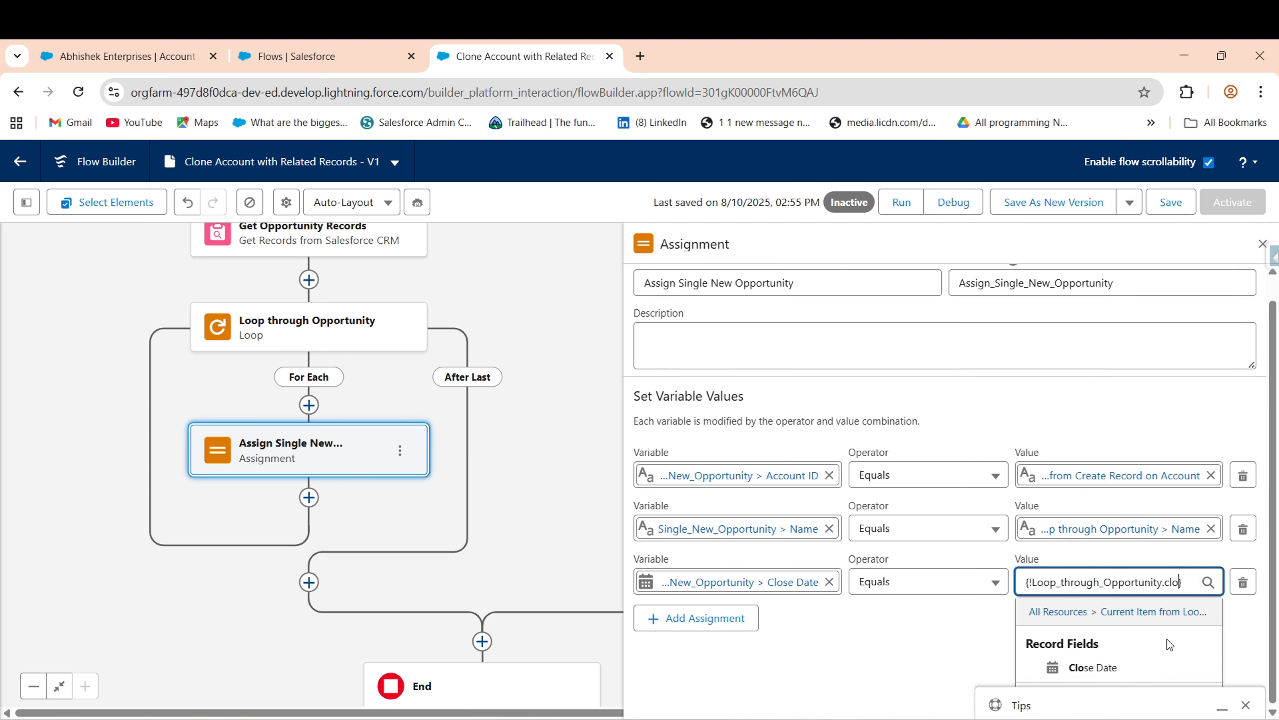
key(BackSpace)
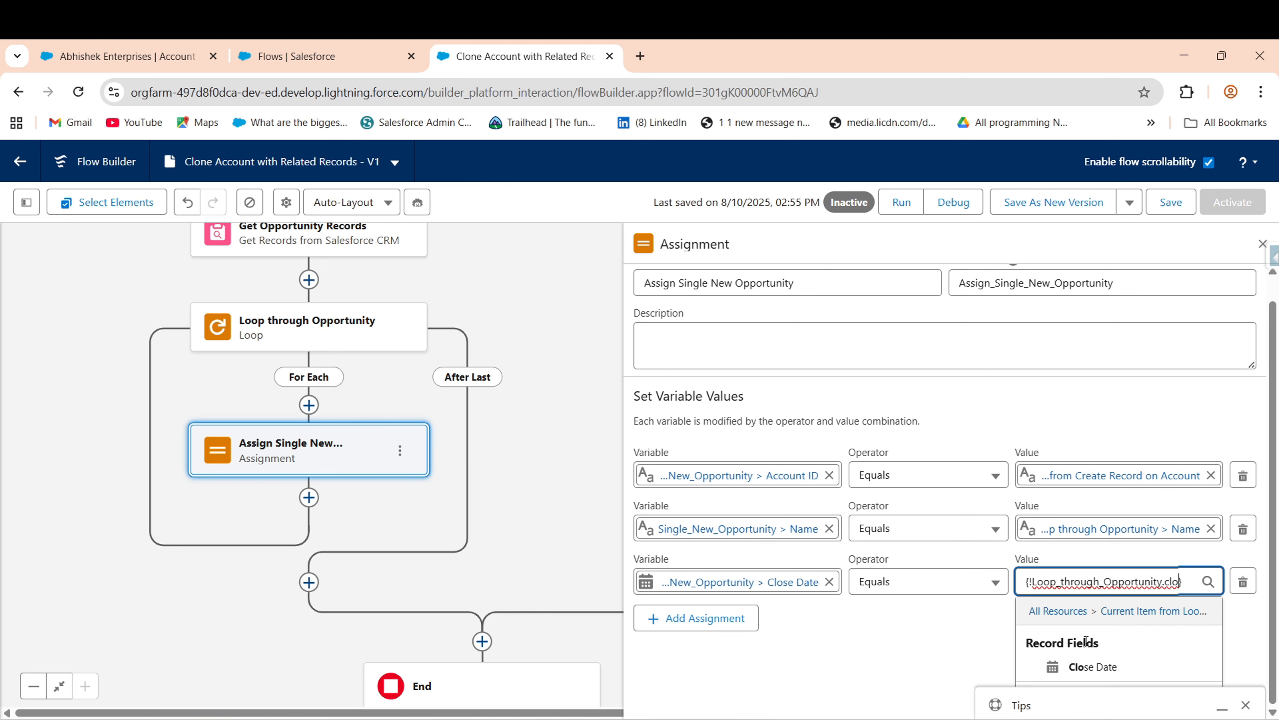
click(1074, 666)
- Add a row setting Single_New_Opportunity > Stage to the loop opportunity's Stage
click(744, 650)
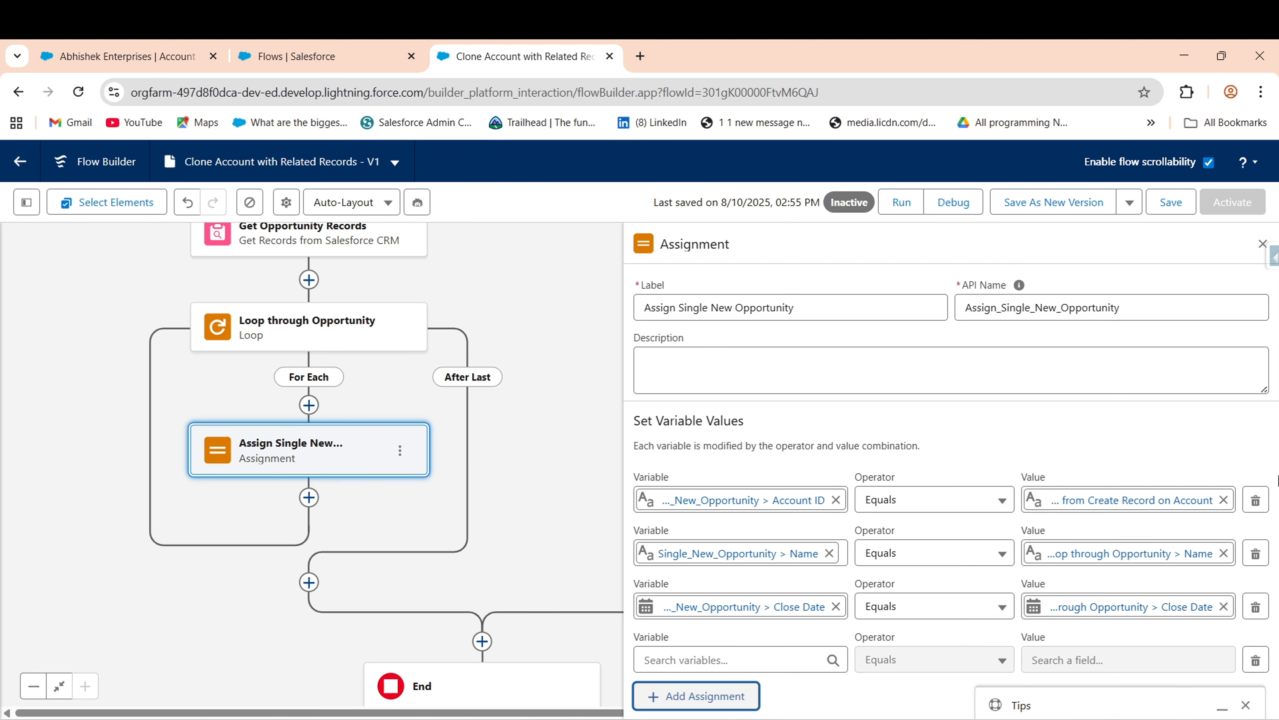
click(739, 660)
text(sing)
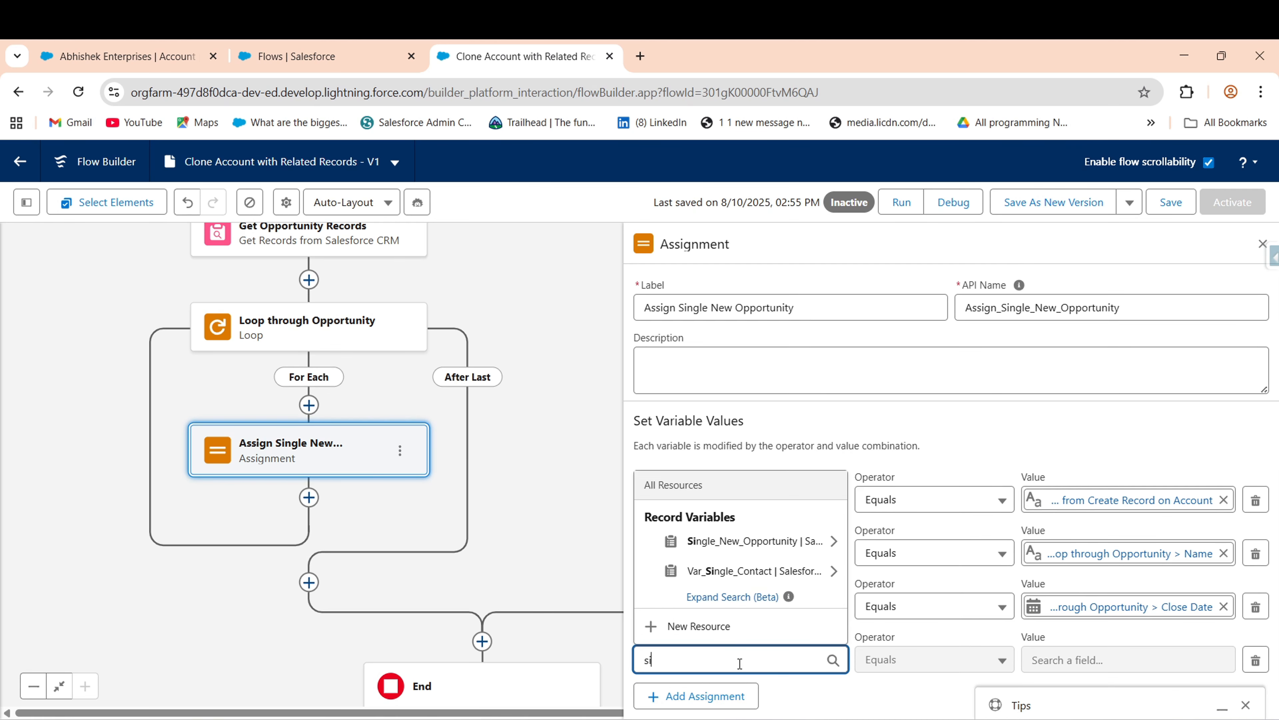
double_click(751, 542)
click(823, 658)
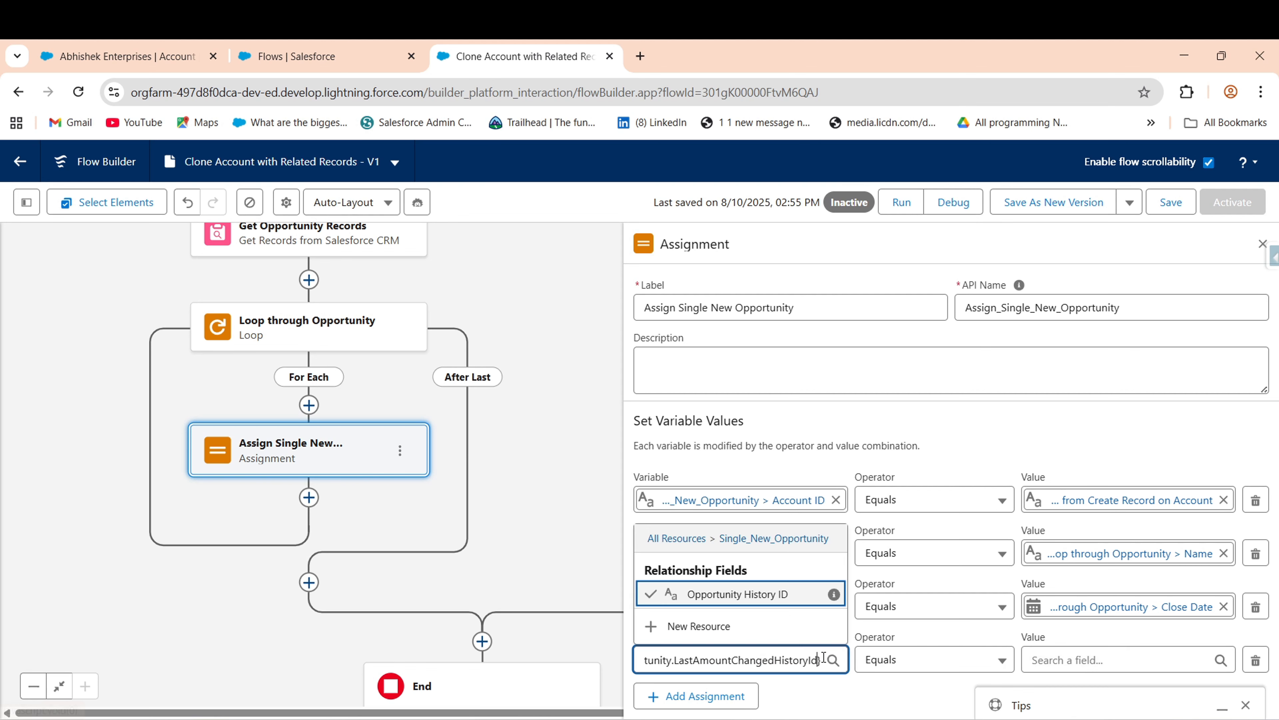
key(BackSpace)
key(BackSpace)
key(BackSpace)
key(BackSpace)
key(BackSpace)
key(BackSpace)
key(BackSpace)
key(BackSpace)
key(BackSpace)
key(BackSpace)
key(BackSpace)
key(BackSpace)
key(BackSpace)
key(BackSpace)
key(BackSpace)
key(BackSpace)
key(BackSpace)
key(BackSpace)
key(BackSpace)
key(BackSpace)
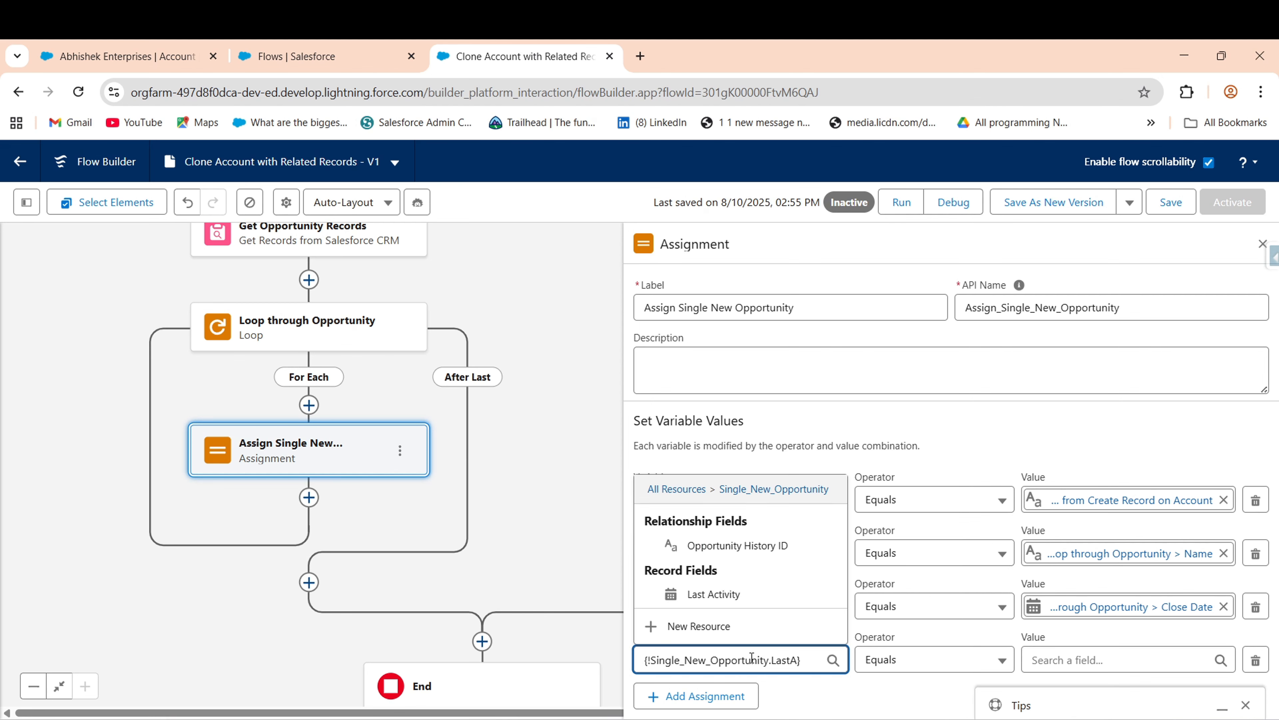
key(BackSpace)
key(BackSpace)
key(BackSpace)
key(BackSpace)
key(BackSpace)
key(BackSpace)
key(BackSpace)
key(BackSpace)
key(BackSpace)
key(BackSpace)
key(BackSpace)
key(BackSpace)
key(BackSpace)
key(BackSpace)
key(BackSpace)
key(BackSpace)
key(BackSpace)
key(BackSpace)
key(BackSpace)
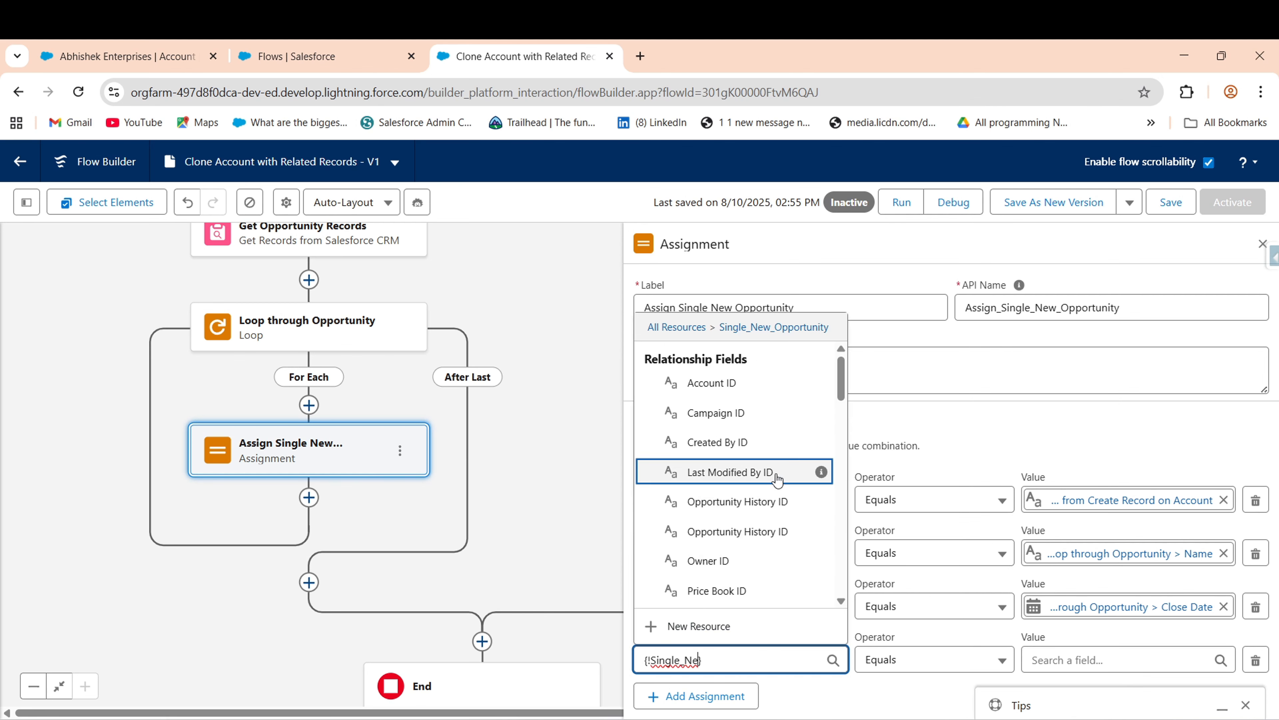
key(BackSpace)
key(BackSpace)
key(BackSpace)
key(BackSpace)
key(BackSpace)
key(BackSpace)
key(BackSpace)
key(BackSpace)
key(BackSpace)
key(BackSpace)
key(BackSpace)
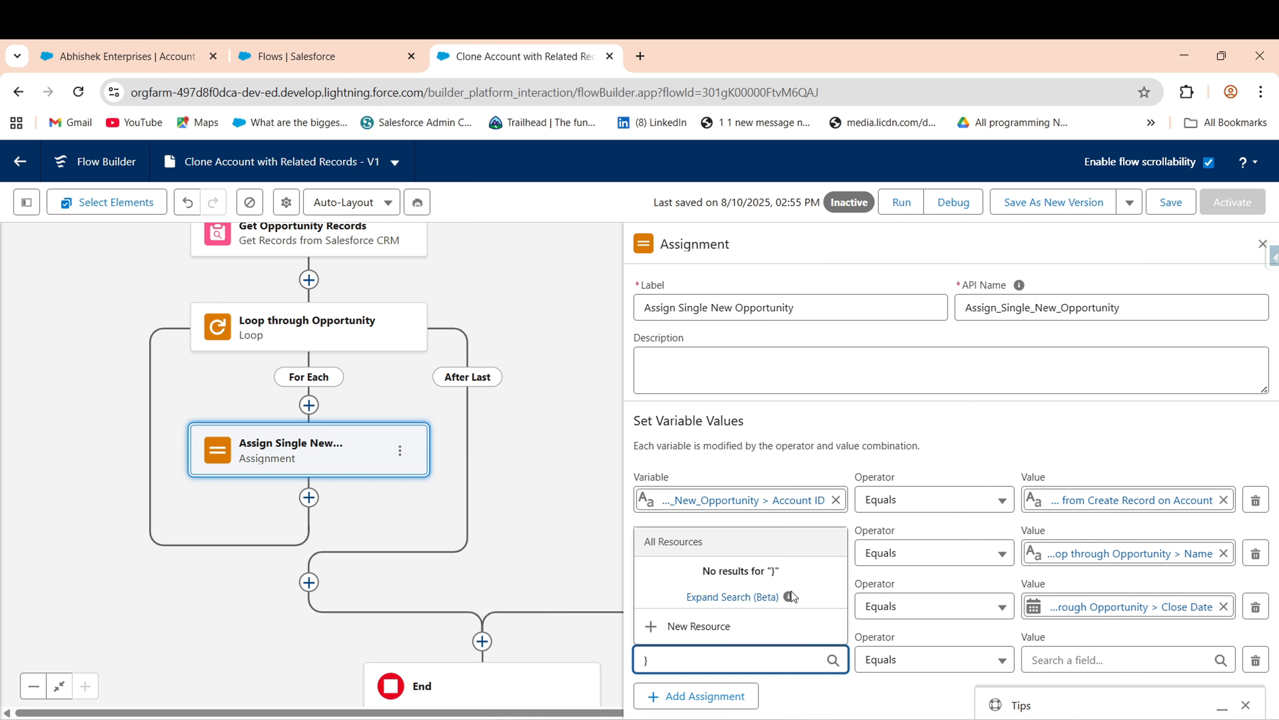
key(Delete)
text(si)
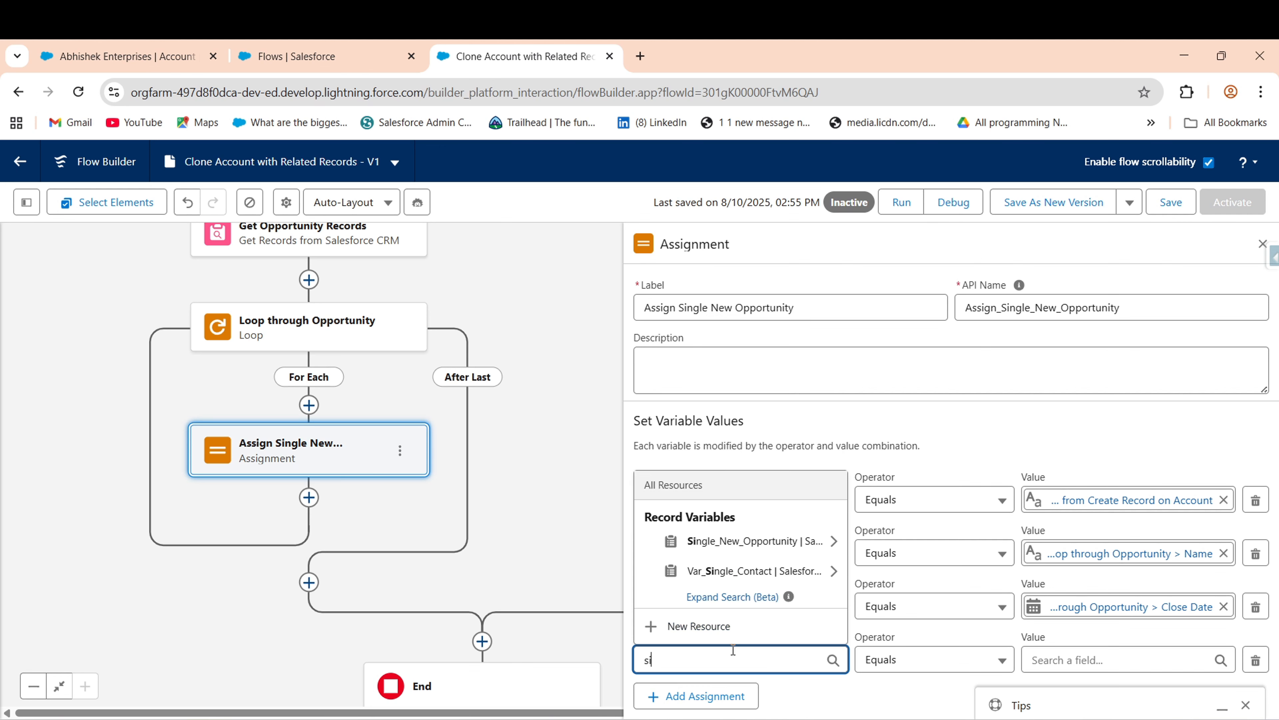
click(769, 550)
scroll(769, 551, down, 10)
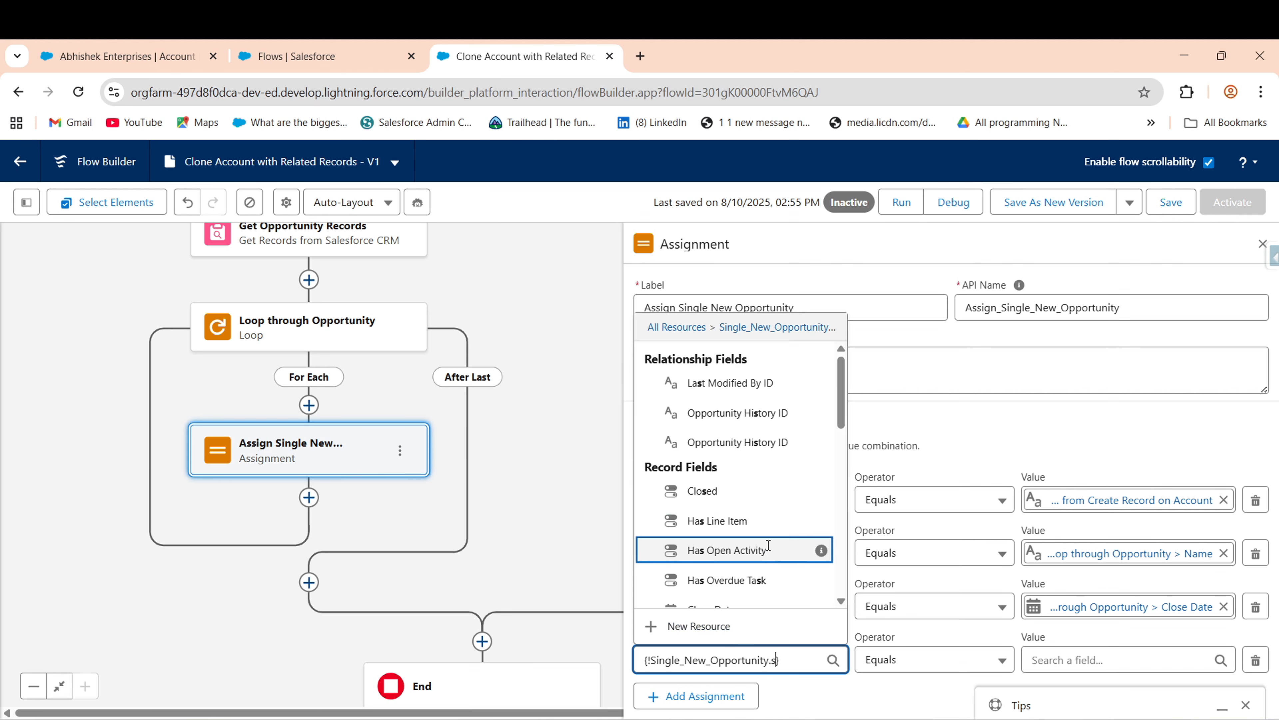
click(705, 595)
click(1056, 666)
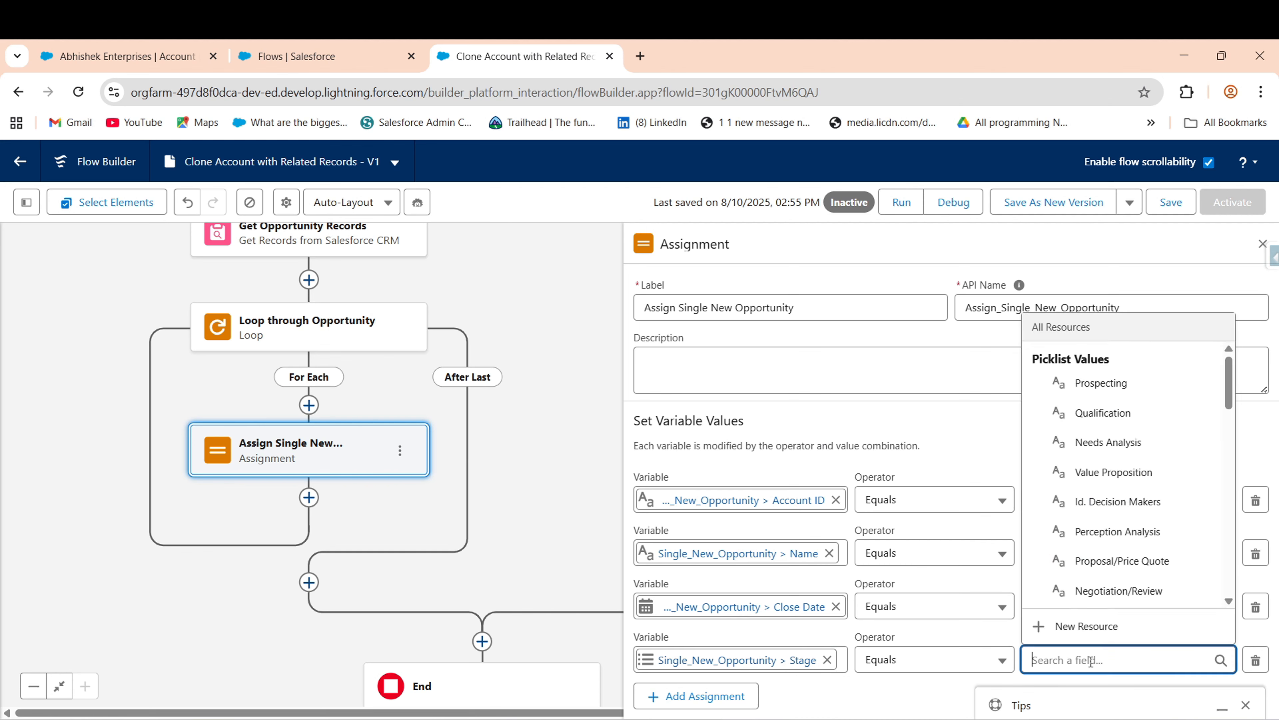
text(loo)
mouse_move(1207, 571)
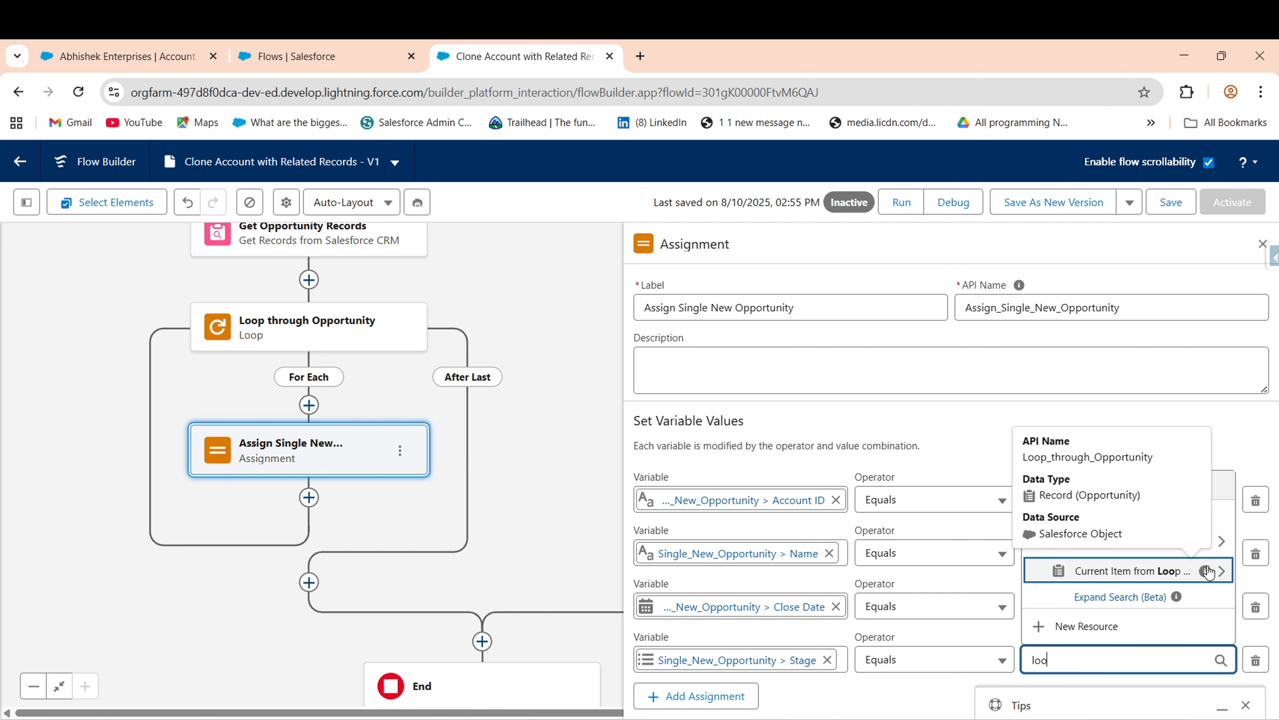
click(1159, 571)
text(stag)
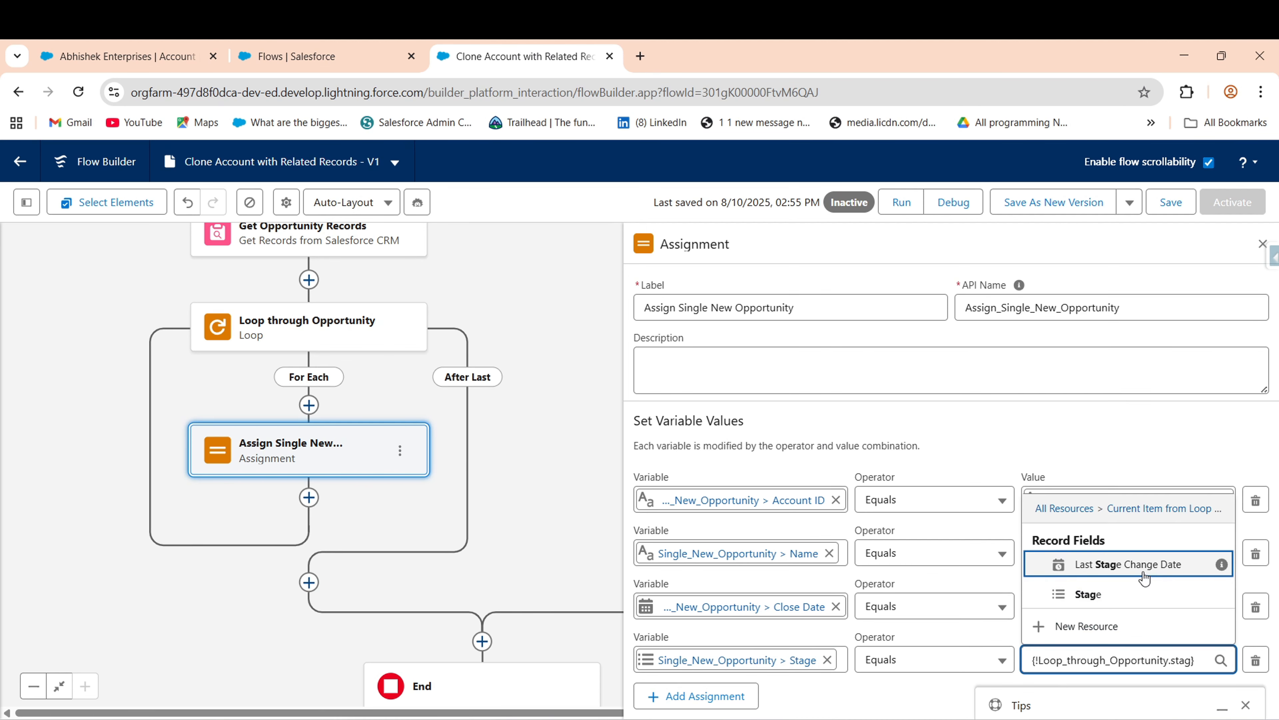
click(1108, 594)
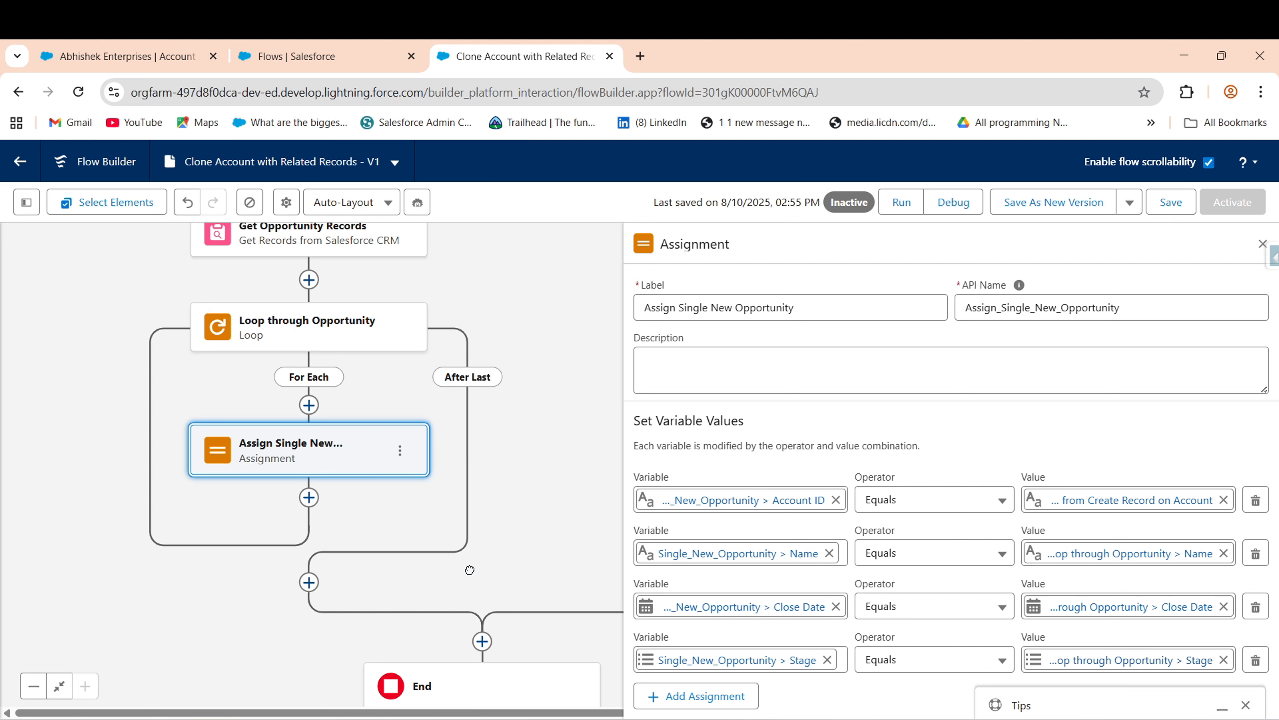
drag(470, 568, 487, 414)
- Insert a second Assignment step, Assign, right after Assign Single New Opportunity in the loop
click(327, 344)
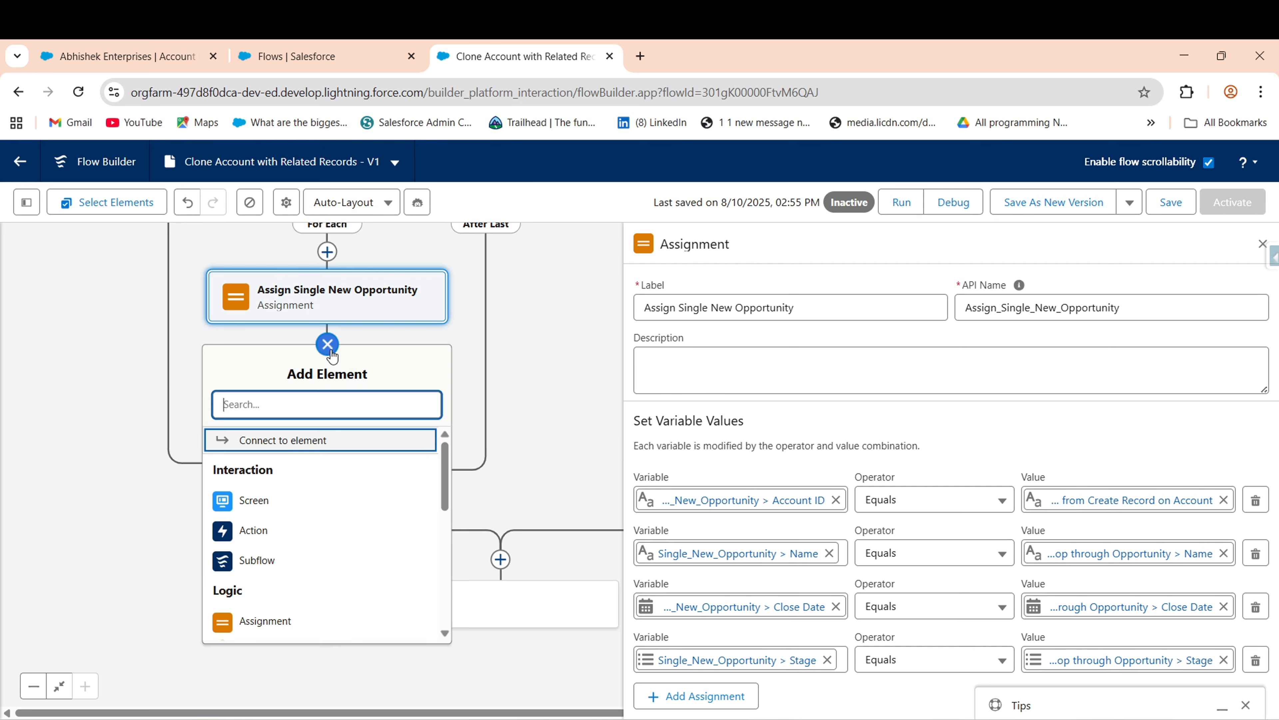
text(Ass)
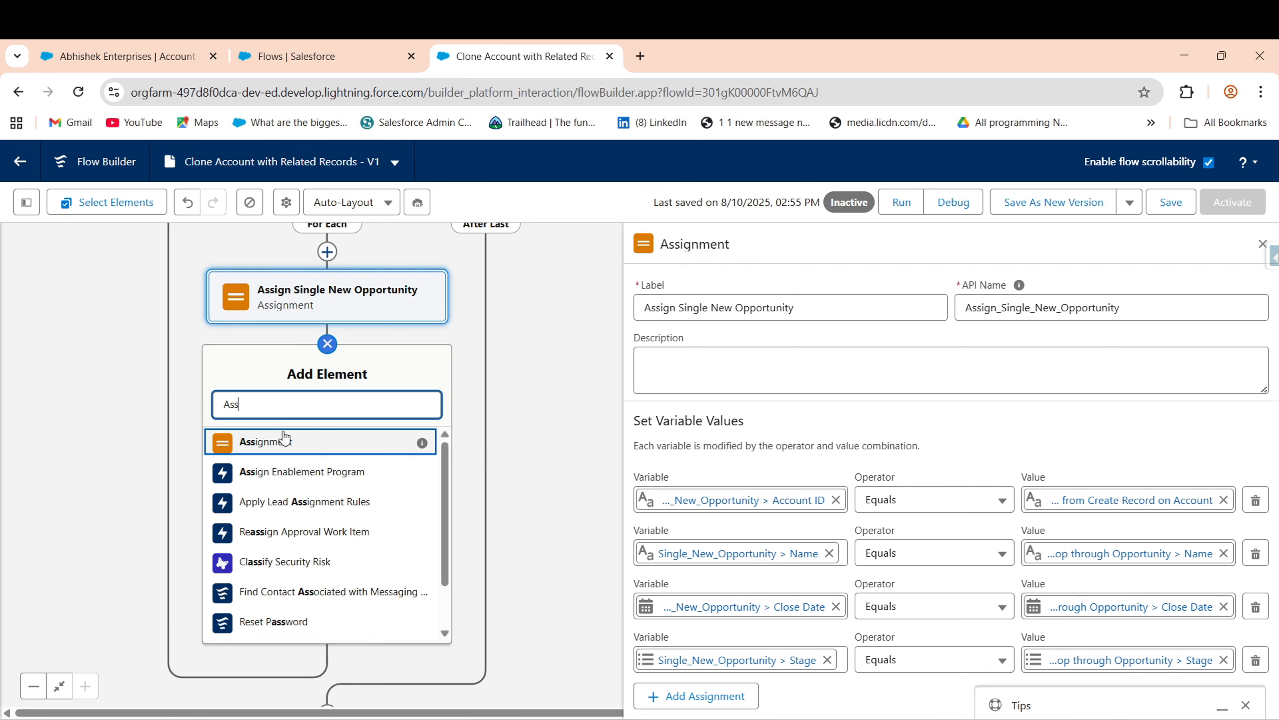
key(Return)
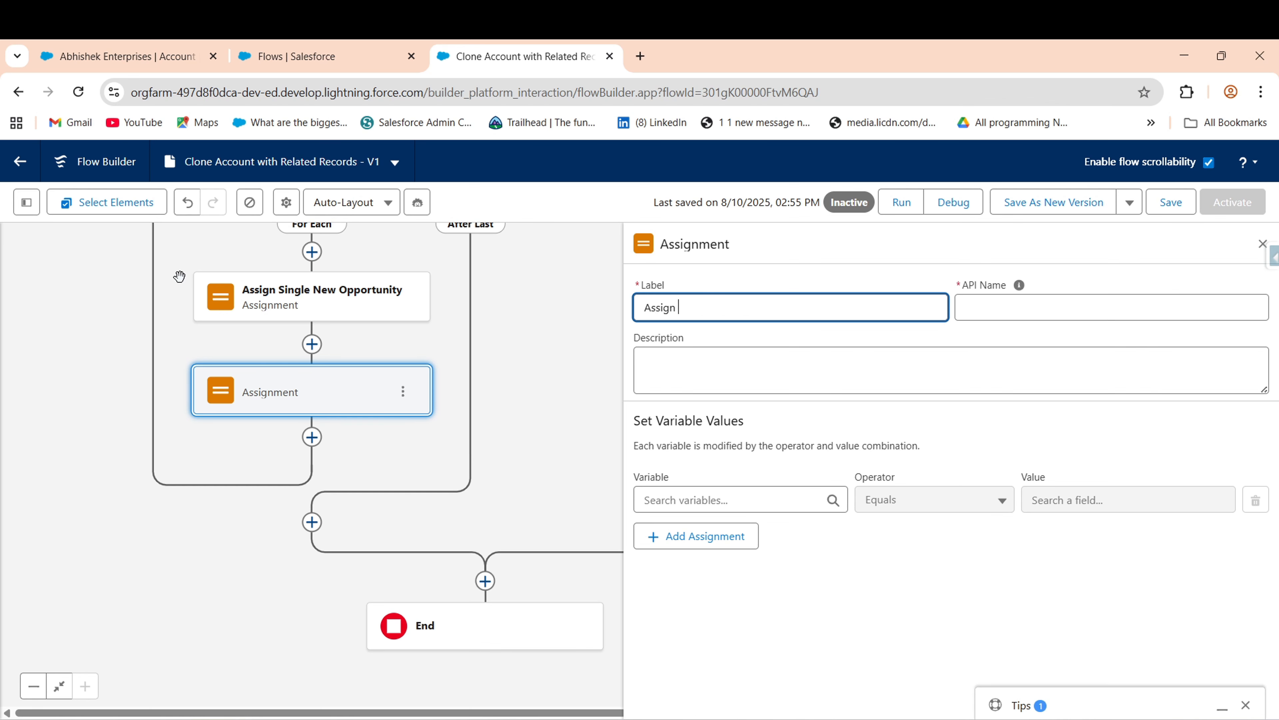
drag(279, 278, 299, 343)
drag(123, 363, 158, 442)
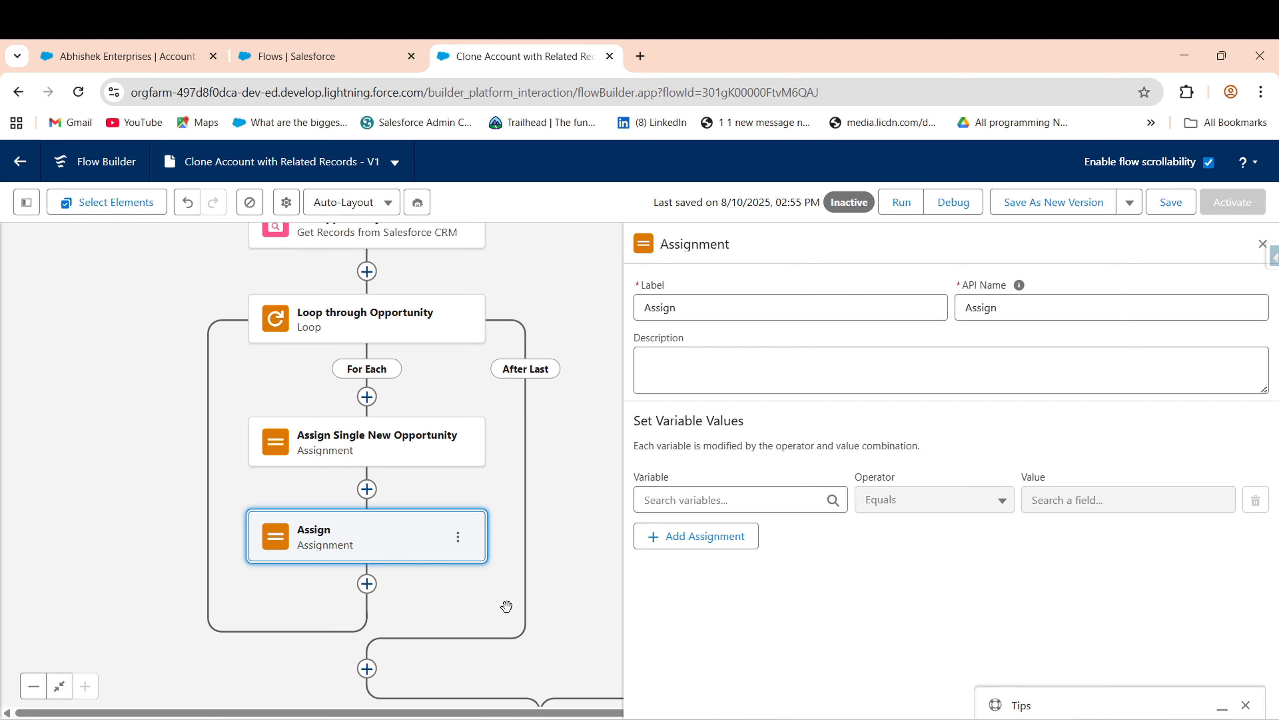
drag(509, 569, 517, 505)
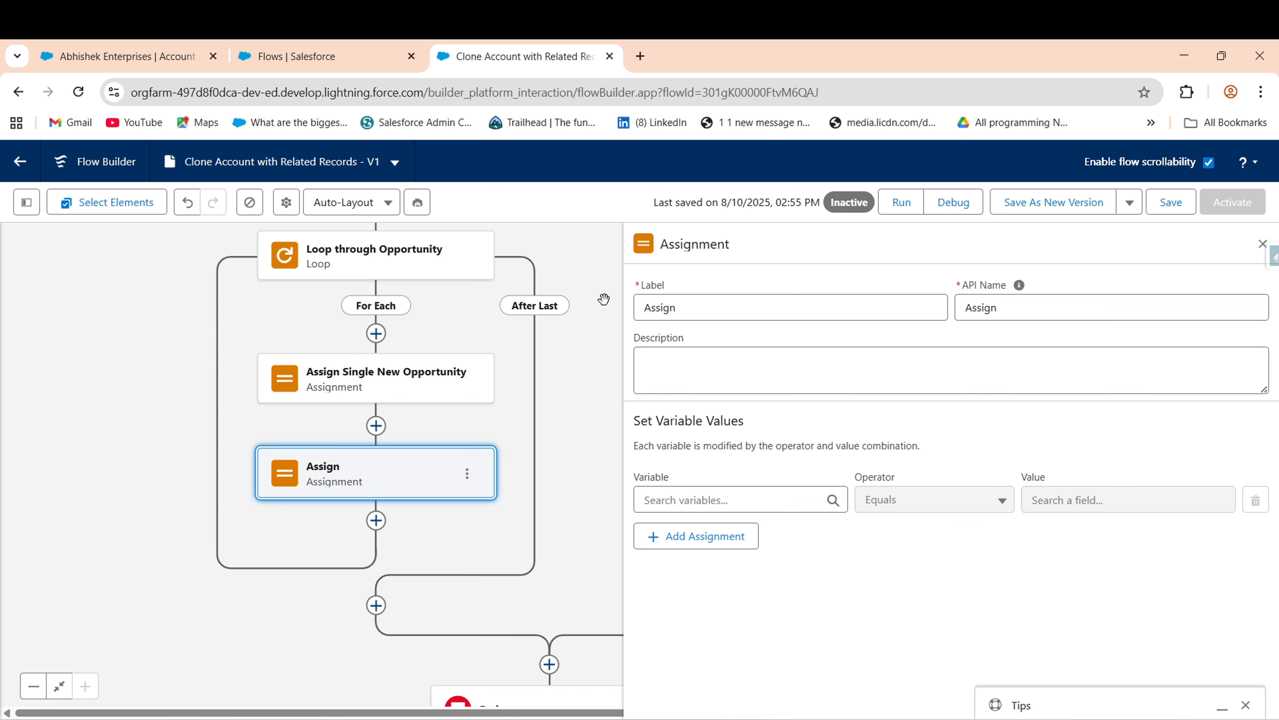
- Relabel the second assignment 'Assign Opportunity Multiple' and fill its API name from the label
click(712, 313)
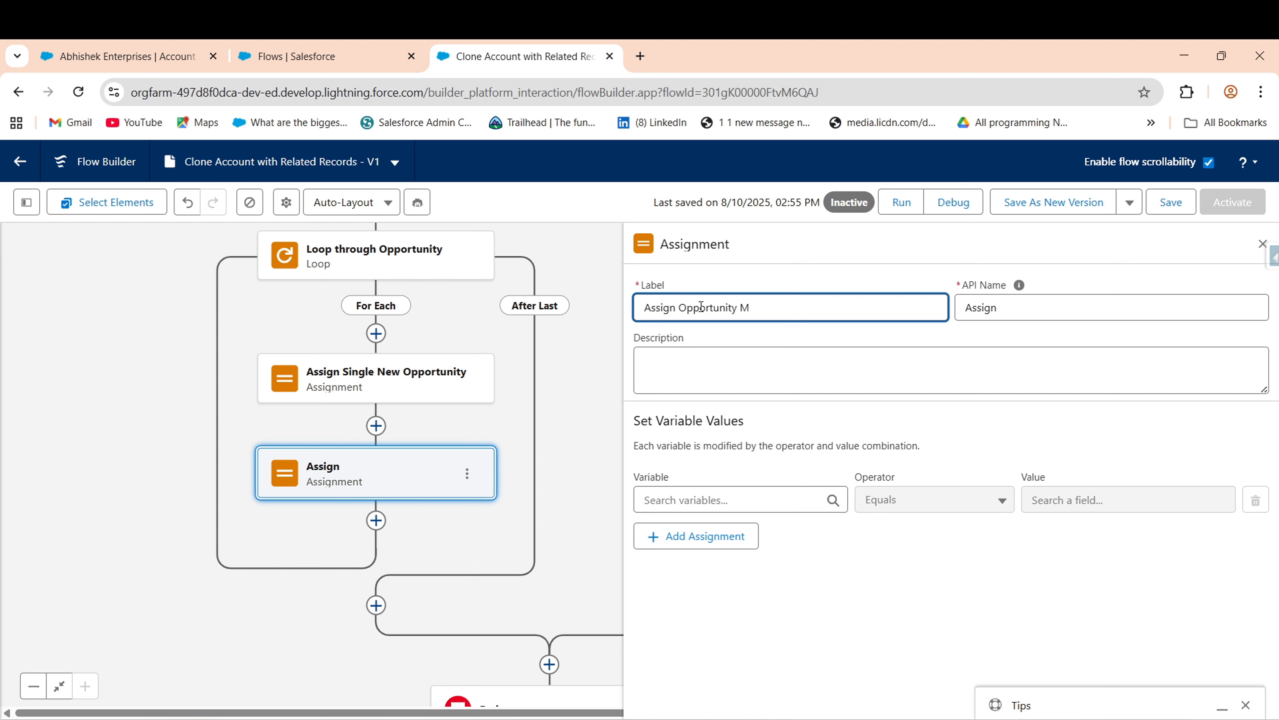
key(Tab)
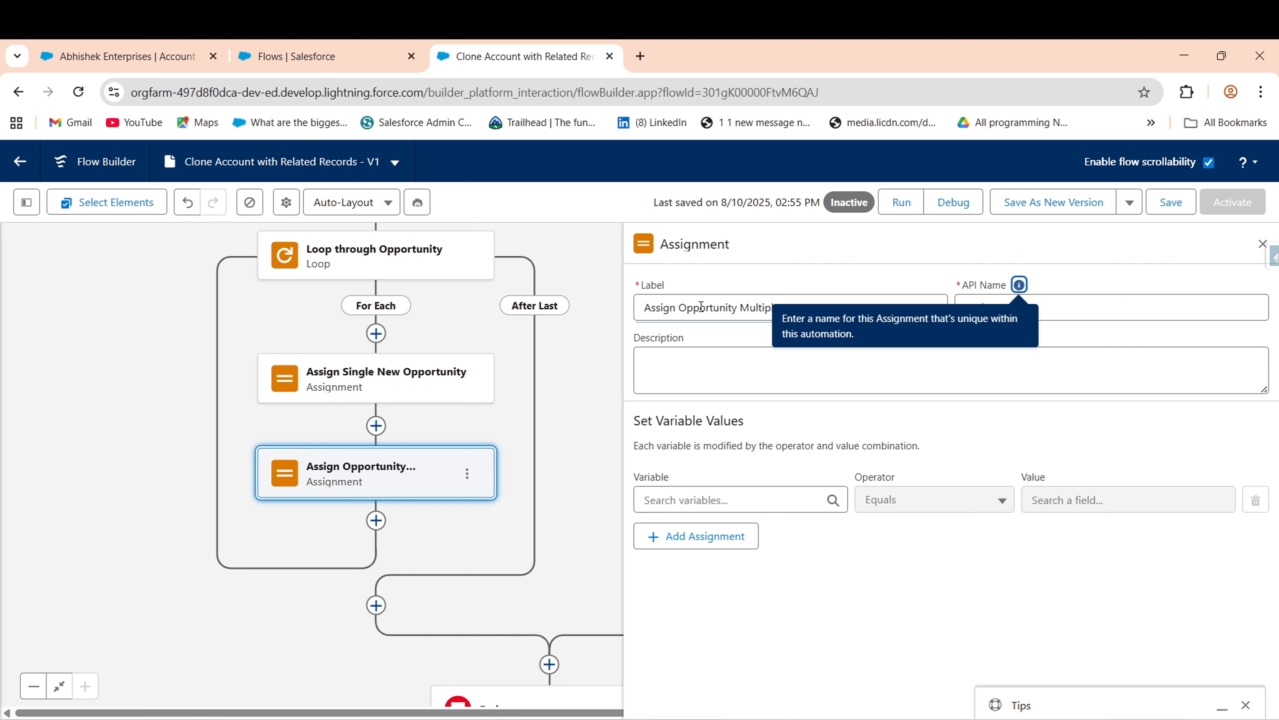
click(1084, 318)
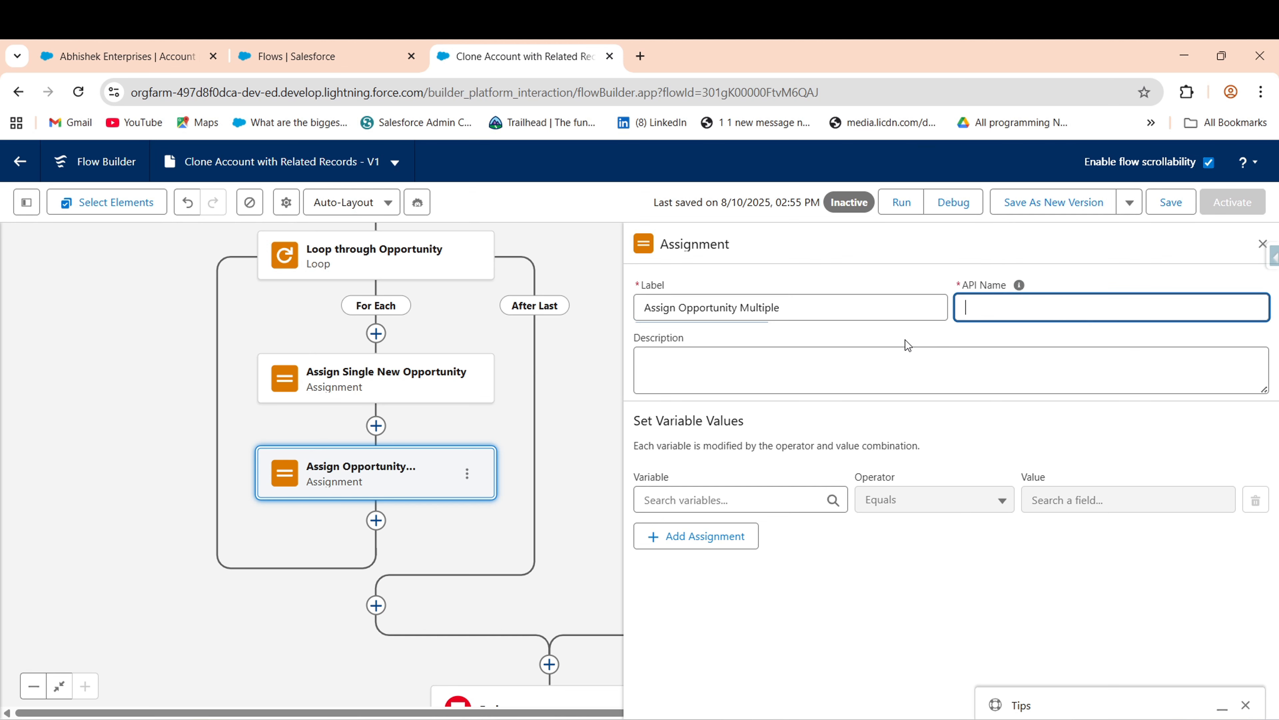
triple_click(810, 318)
click(994, 307)
- Search the assignment's variable list for 'new' and start a New Resource
click(769, 497)
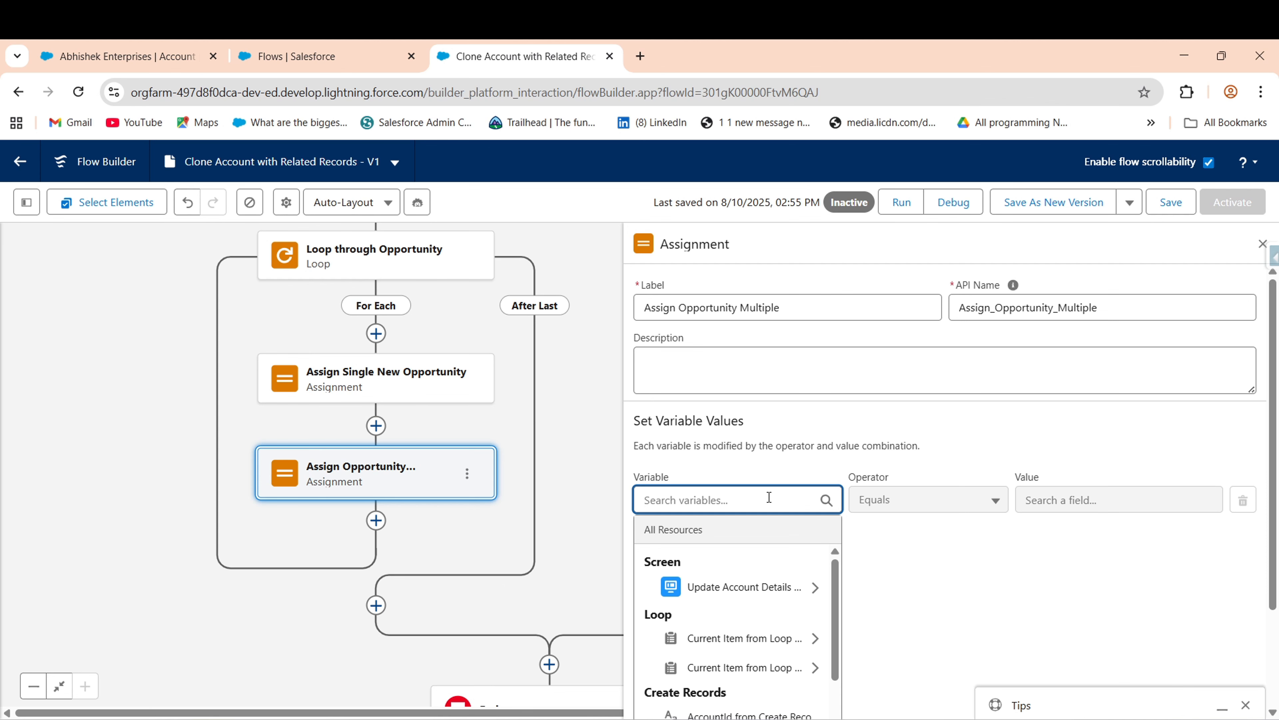
text(new)
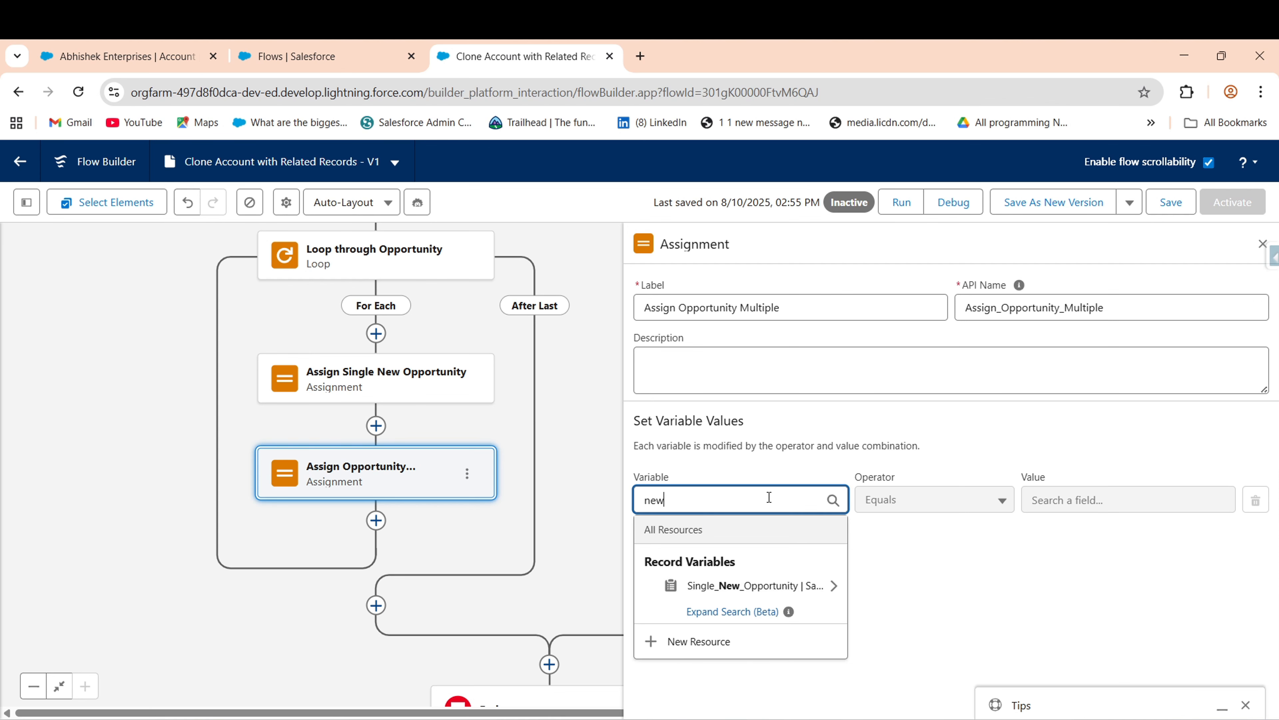
click(655, 639)
- Create the variable Var_Multiple_opp as an Opportunity record collection allowing multiple values
click(337, 362)
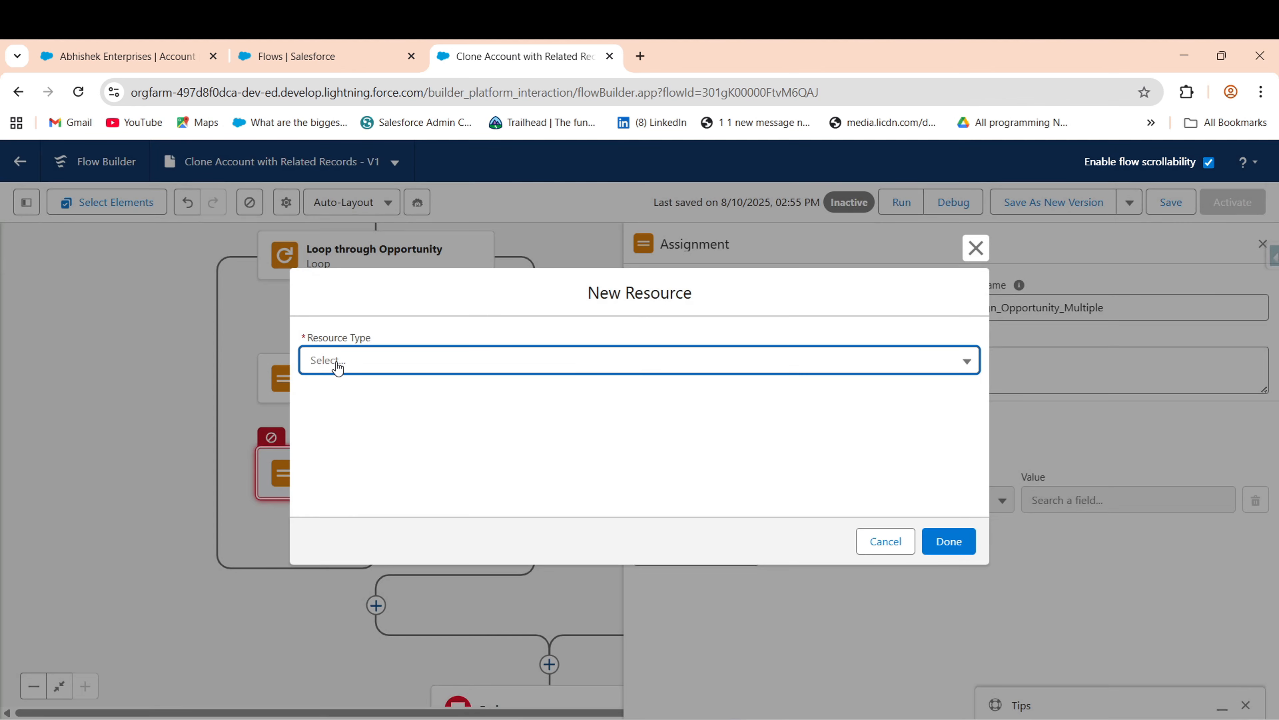
click(401, 404)
click(369, 404)
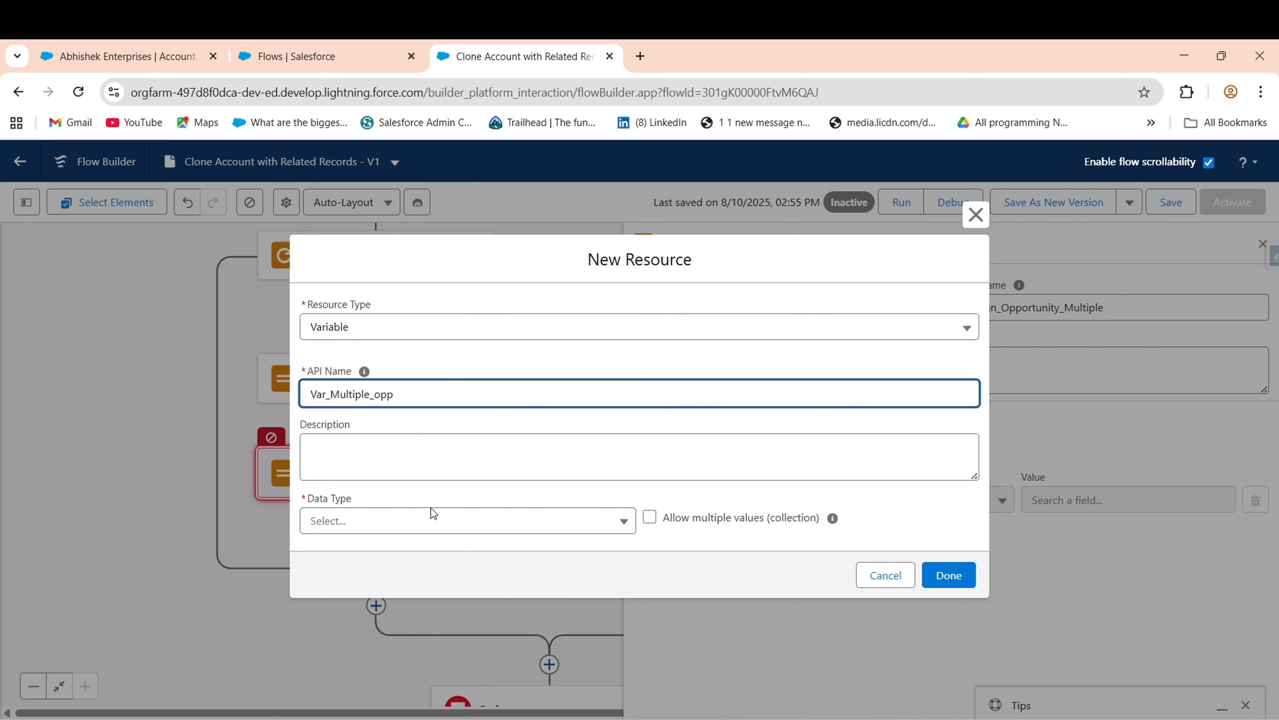
click(433, 519)
click(492, 322)
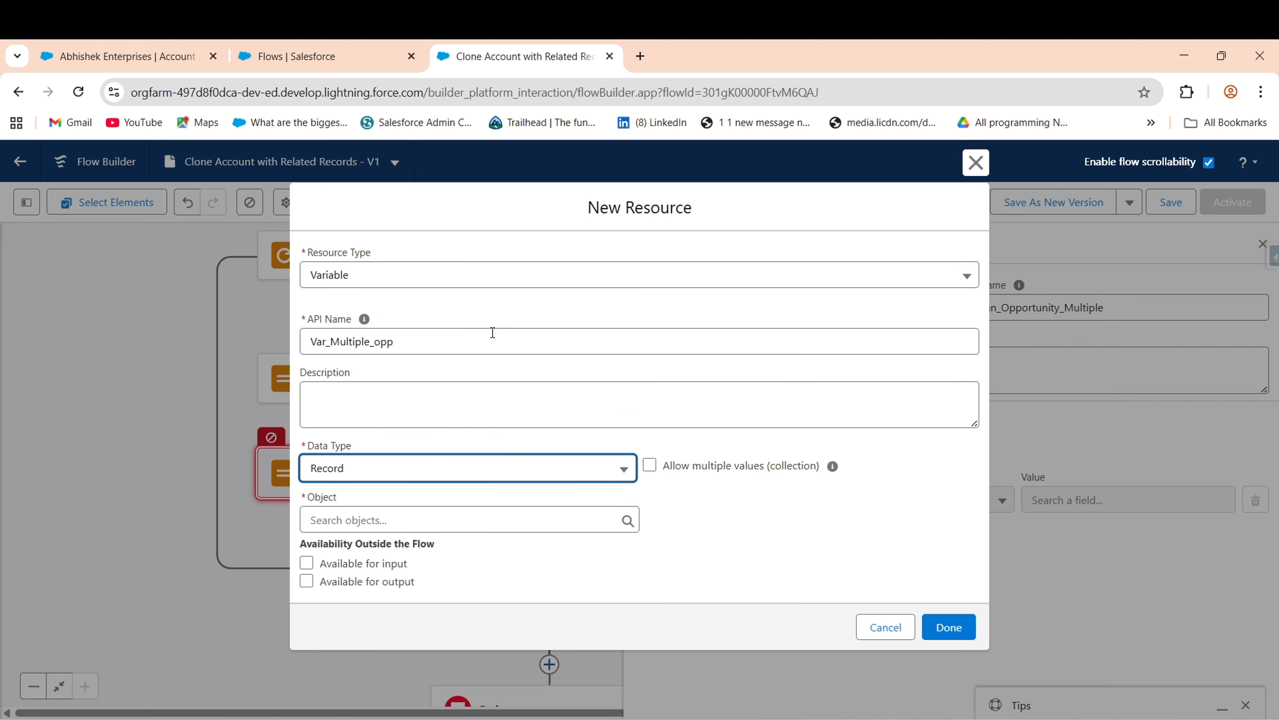
click(403, 526)
text(opp)
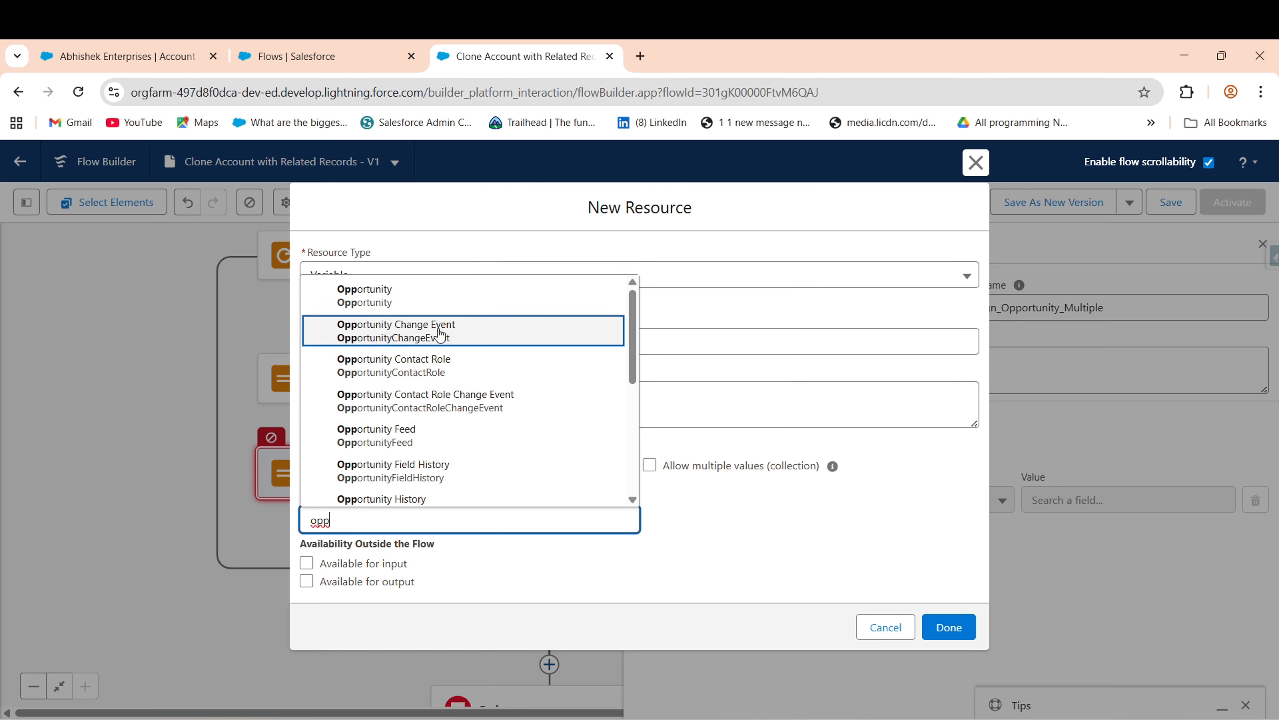
click(397, 297)
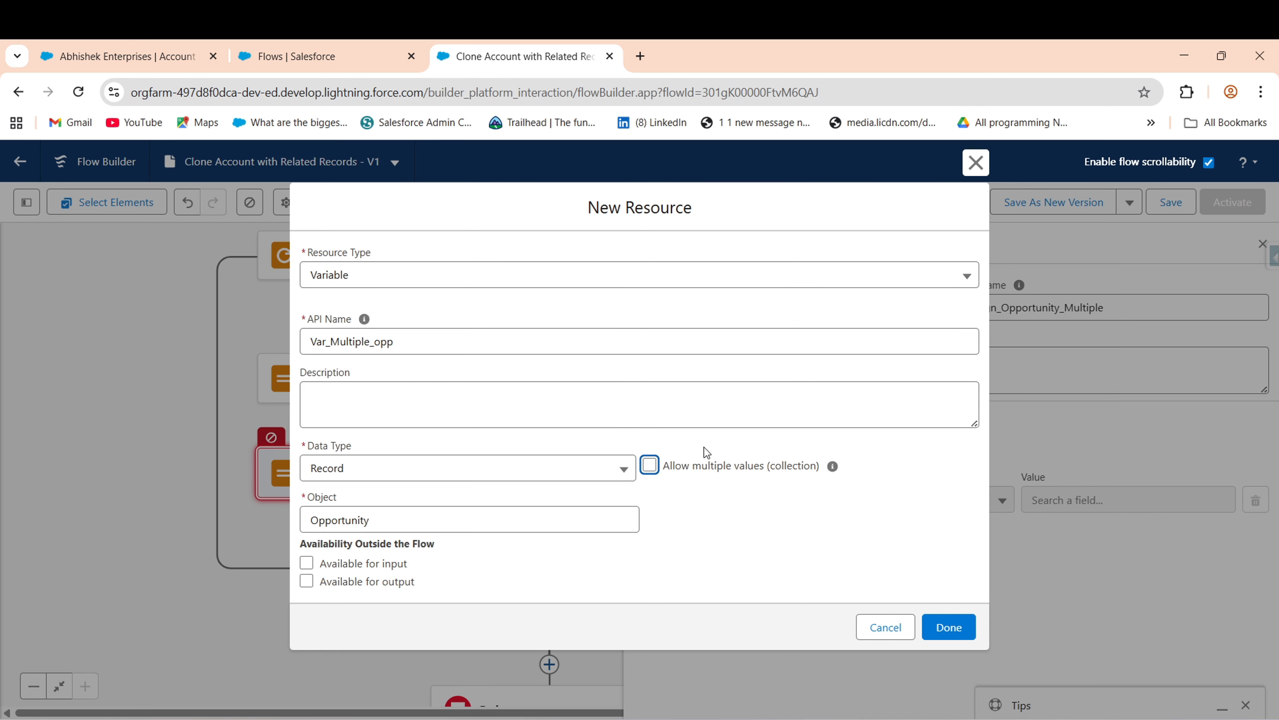
click(949, 627)
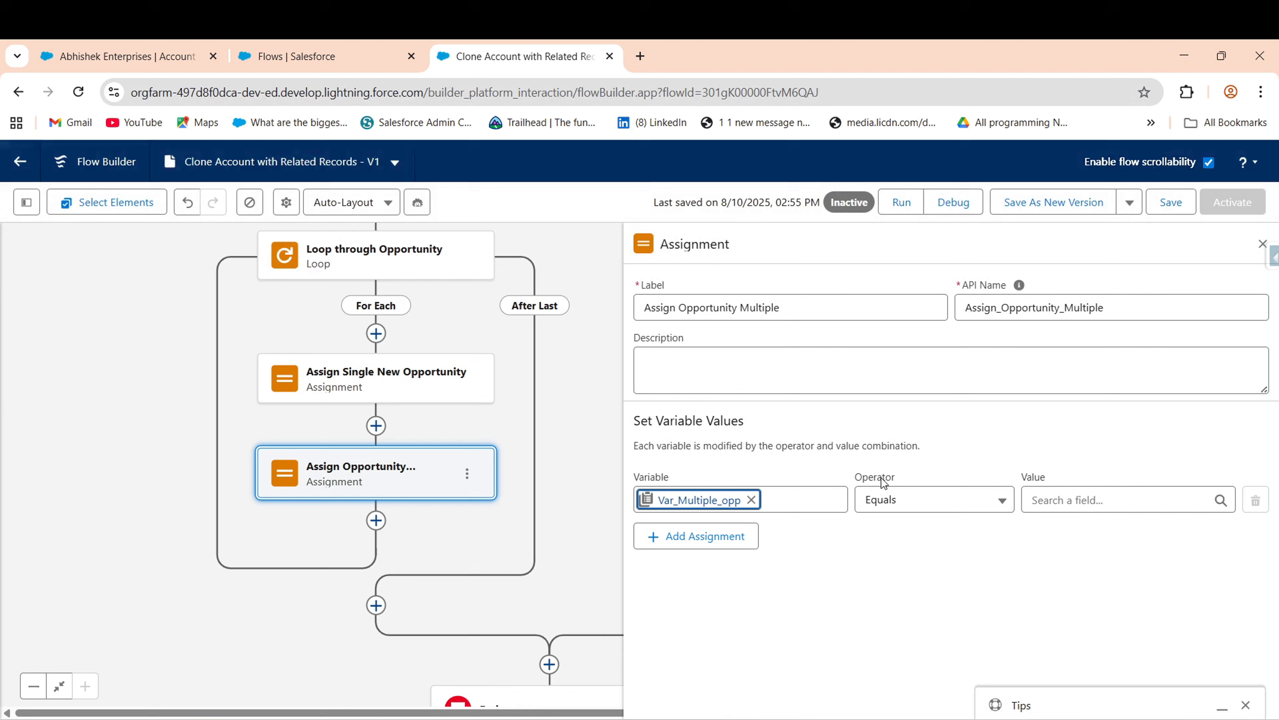
- Set the assignment operator to Add and the value to Single_New_Opportunity
click(937, 504)
click(916, 529)
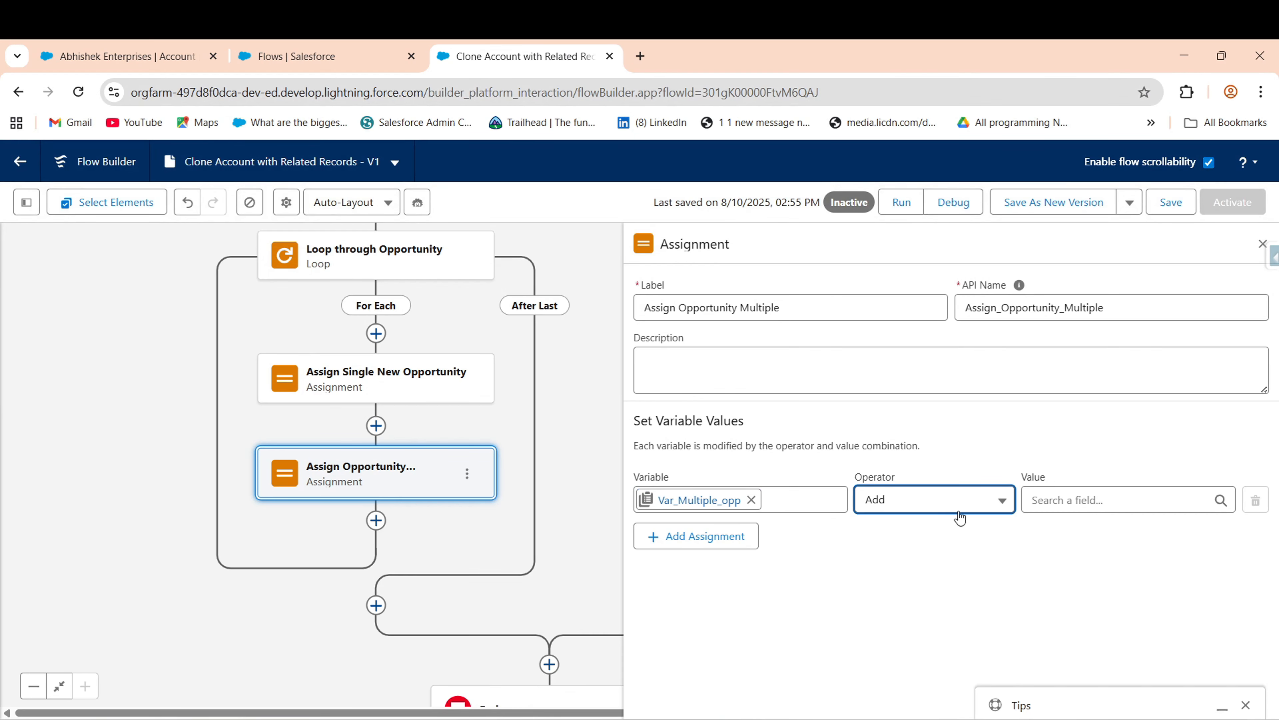
click(1113, 500)
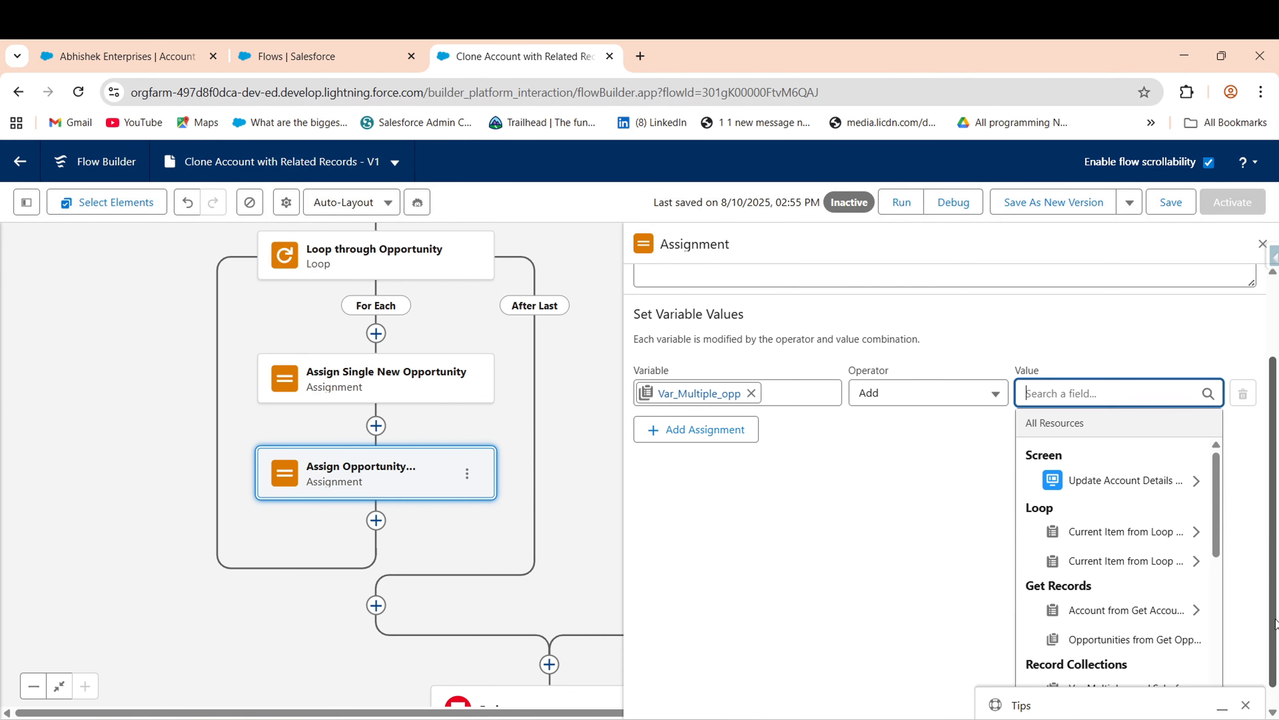
scroll(1204, 492, down, 3)
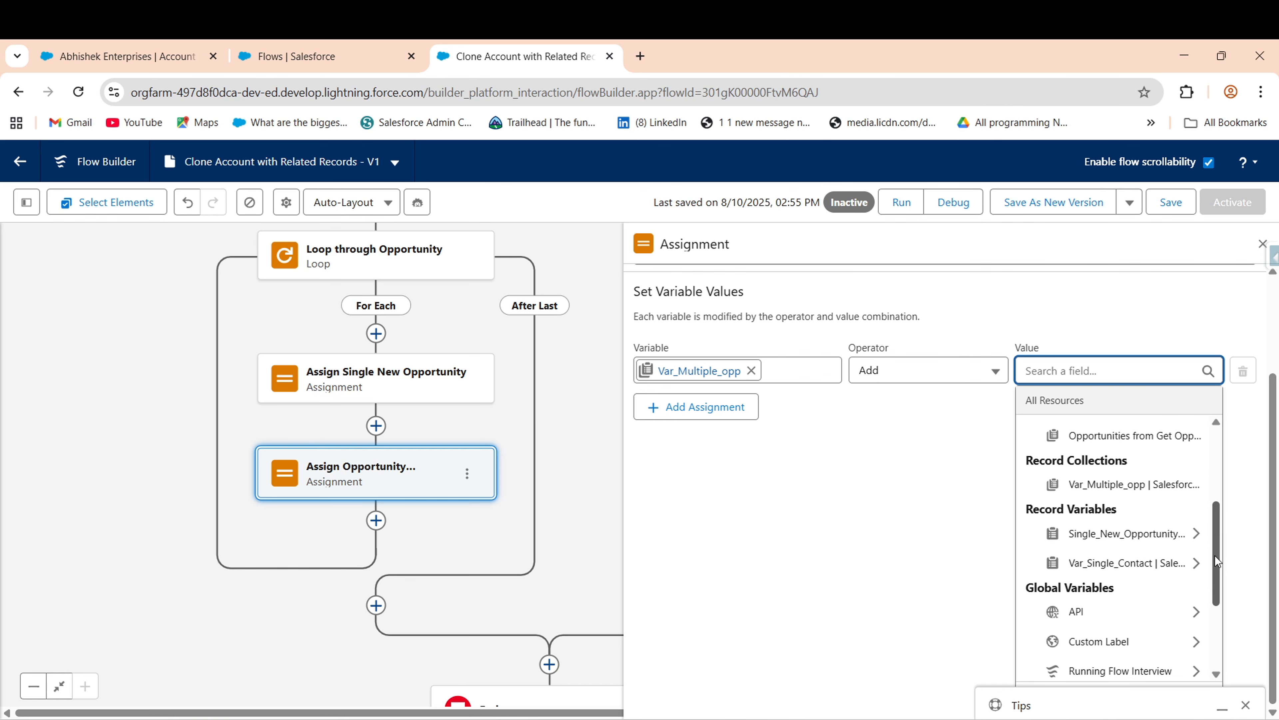
drag(1214, 556, 1215, 523)
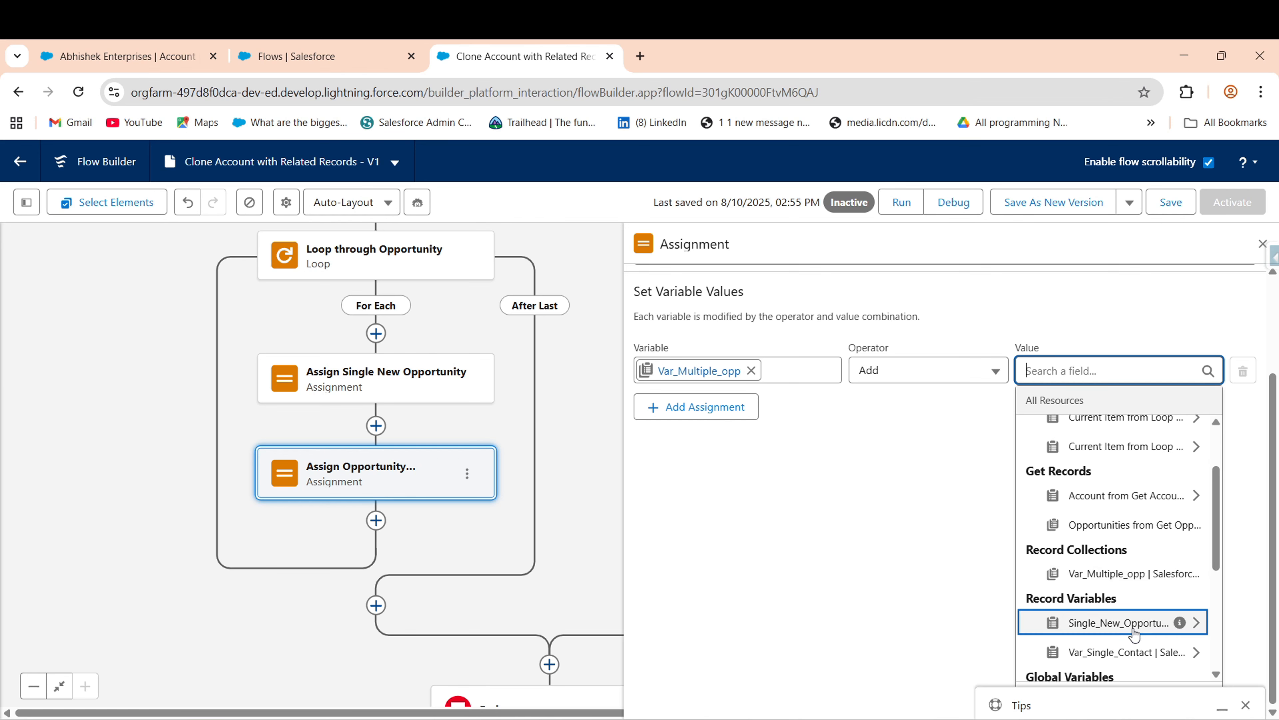
click(1128, 620)
click(879, 581)
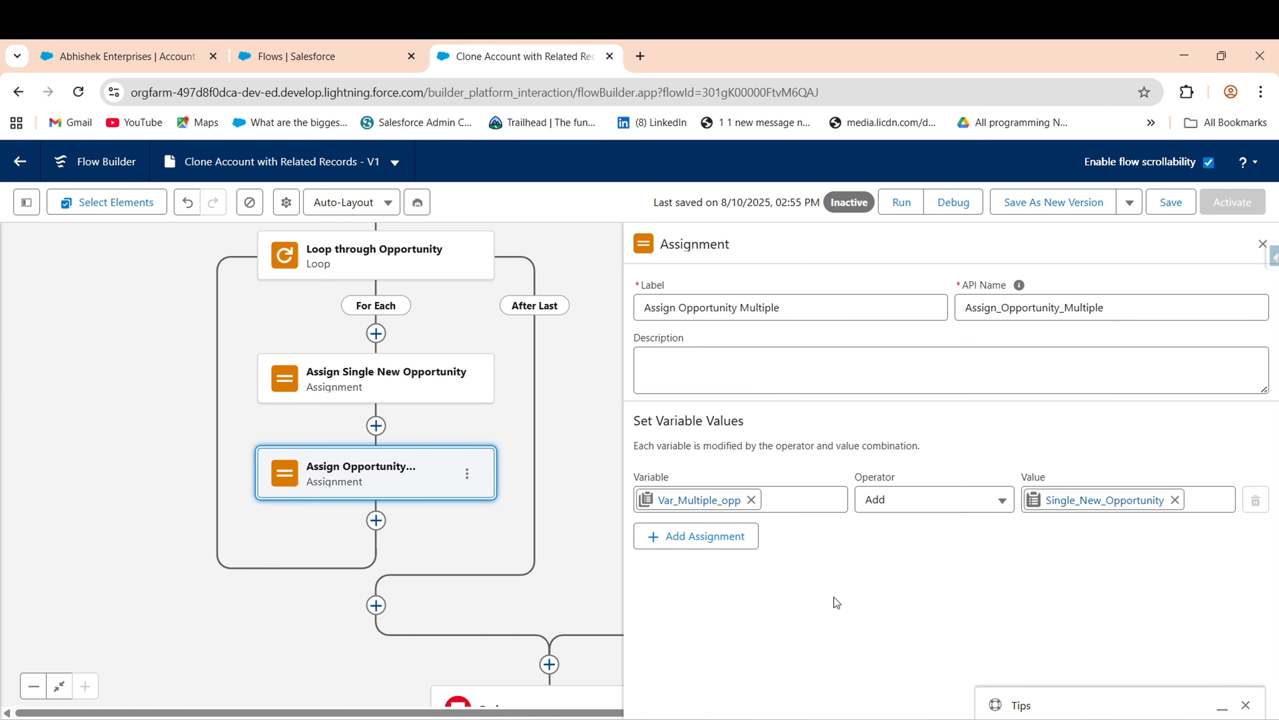
scroll(552, 588, down, 3)
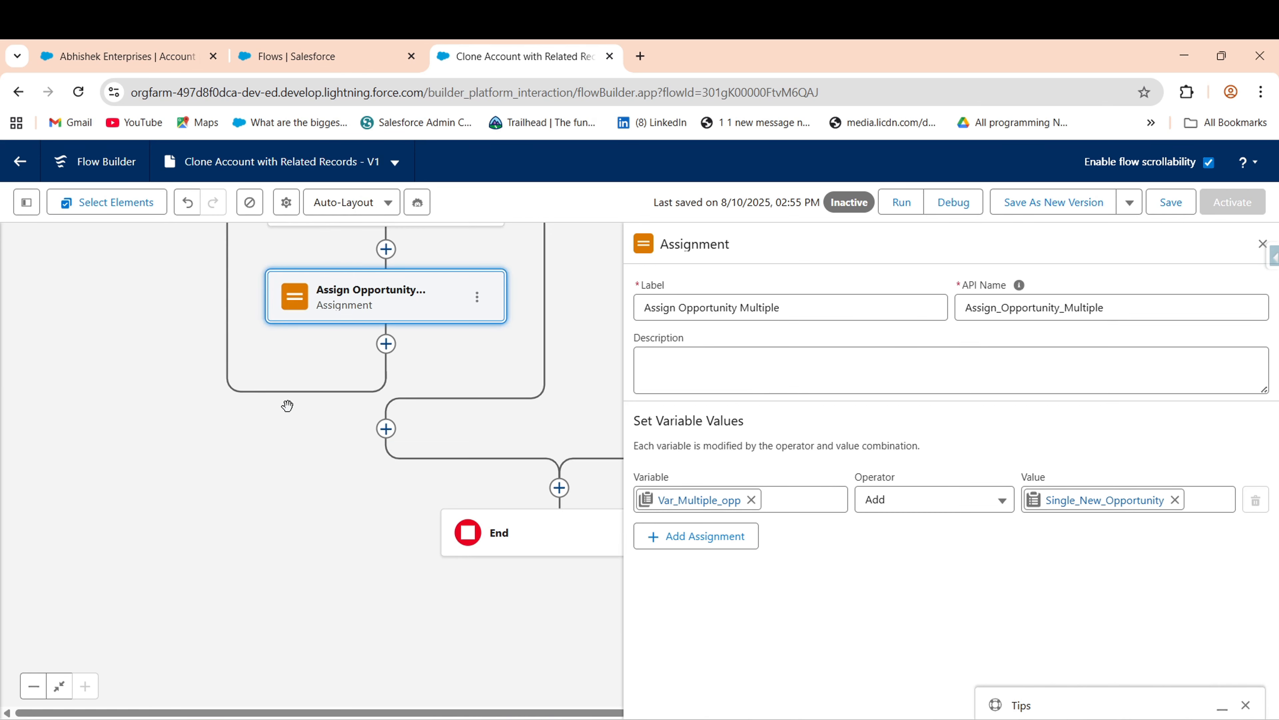
- Add a Create Records element after the loop labelled 'Create opportunity Multiple'
click(386, 428)
text(cre)
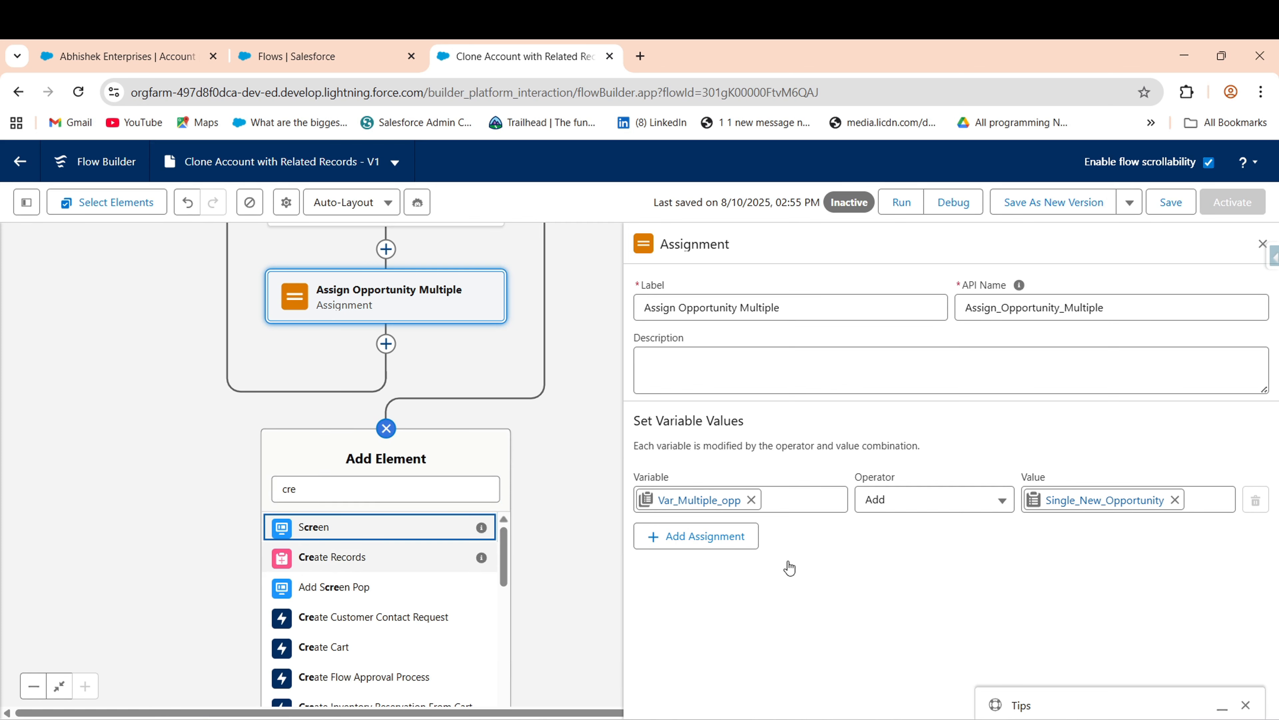
text(c)
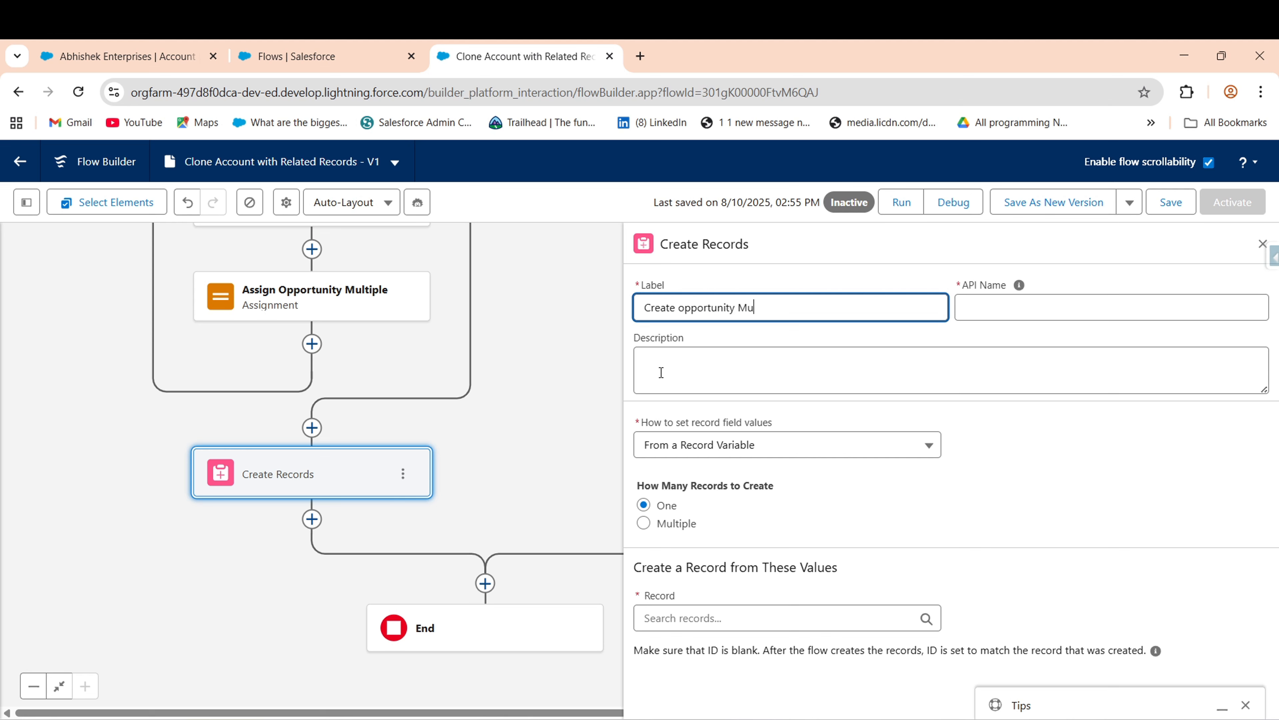
key(BackSpace)
- Have it create multiple records from the Var_Multiple_opp record collection, then close the panel
click(681, 524)
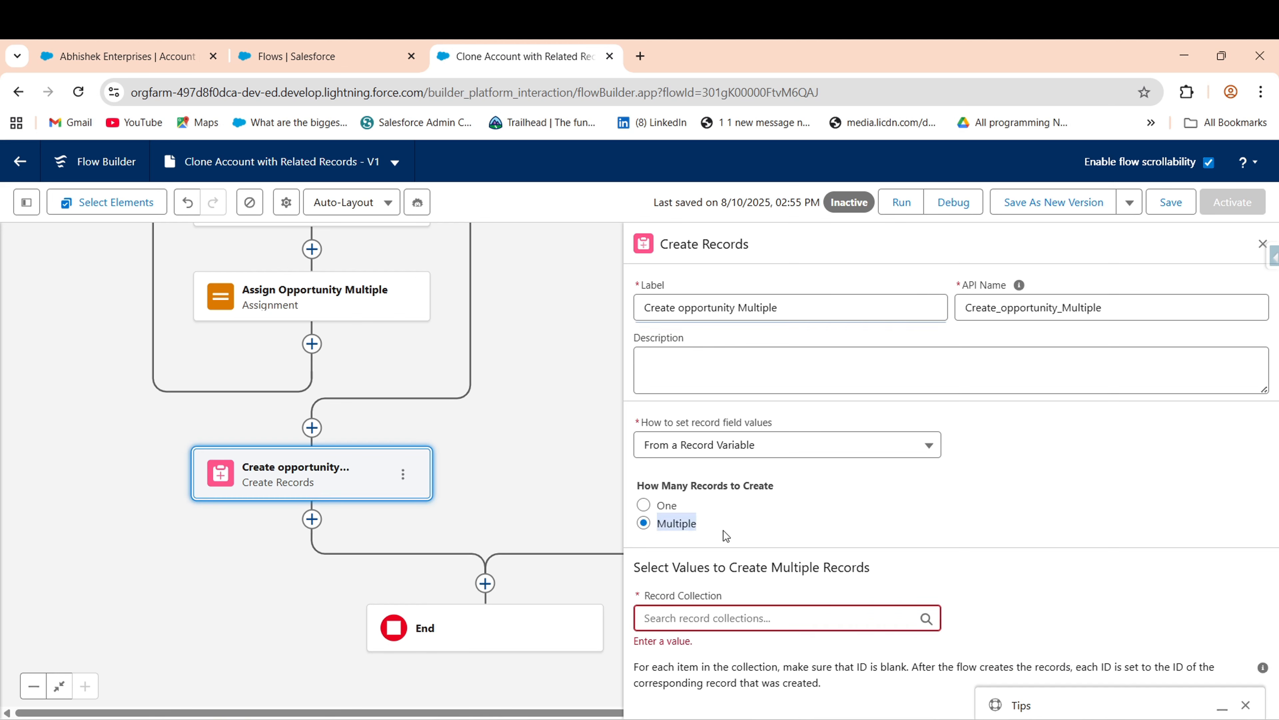
click(711, 613)
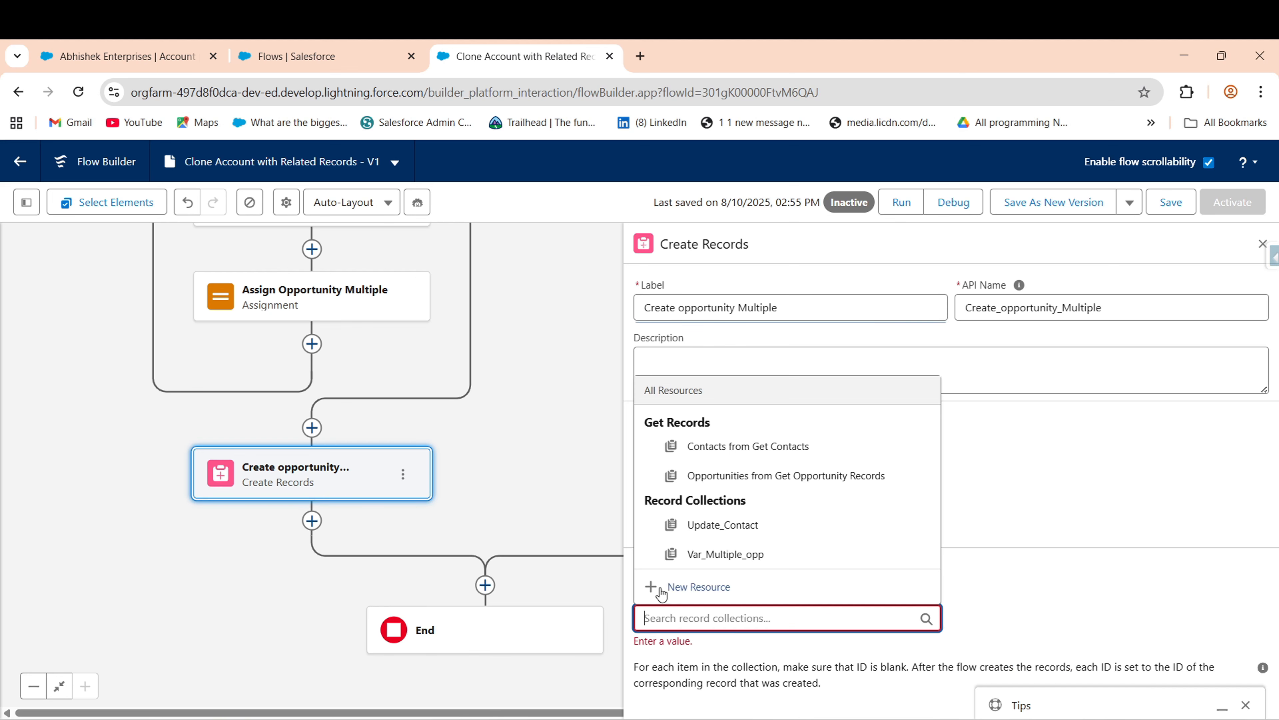
click(718, 556)
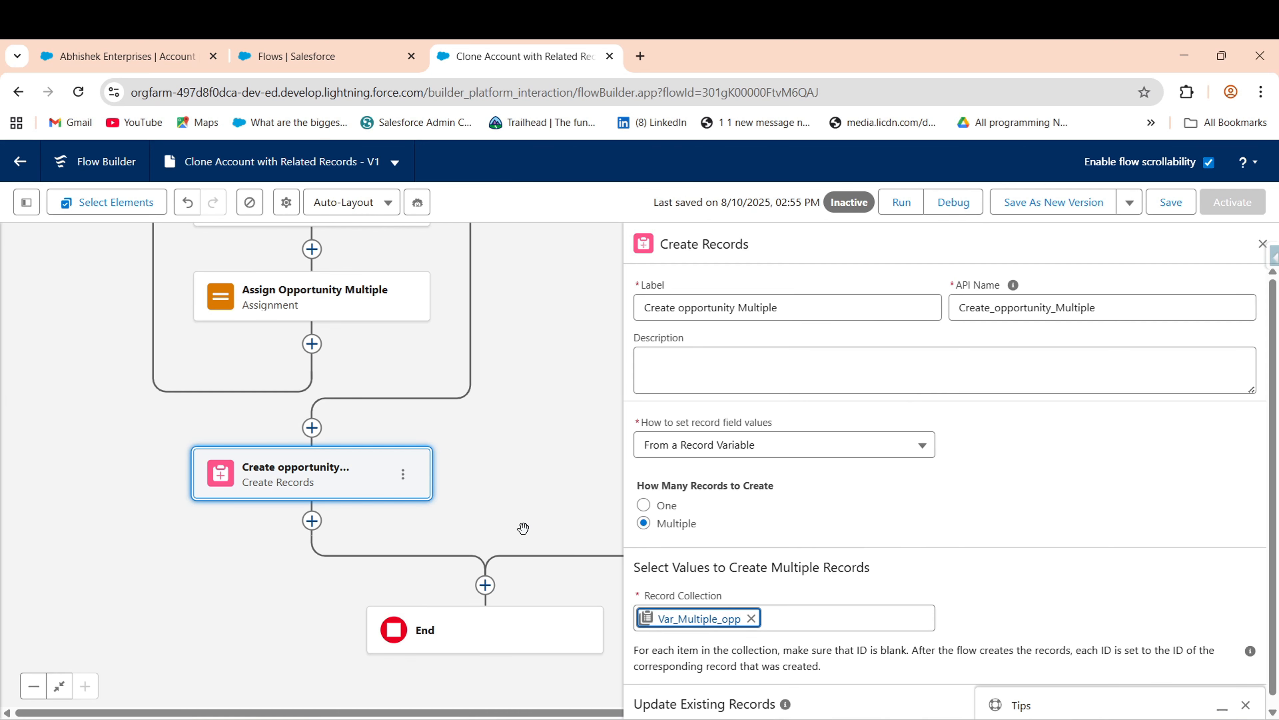
scroll(523, 529, down, 1)
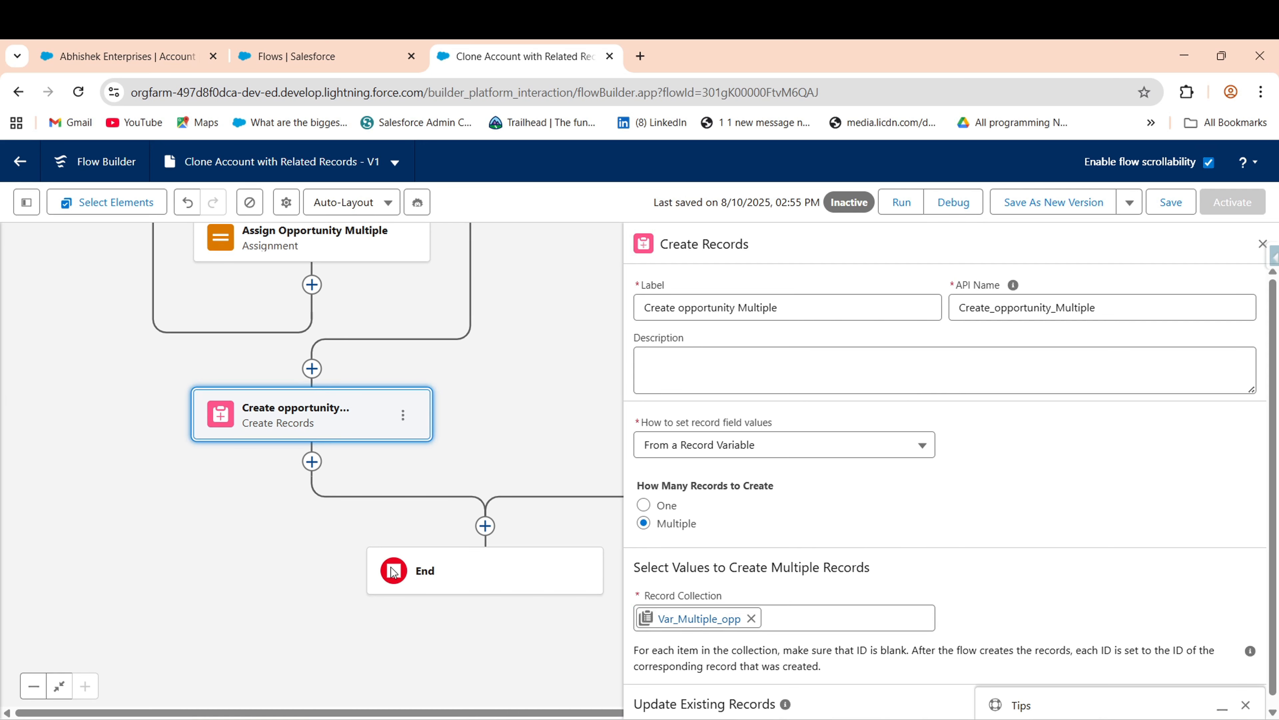
scroll(275, 529, down, 1)
scroll(353, 590, down, 1)
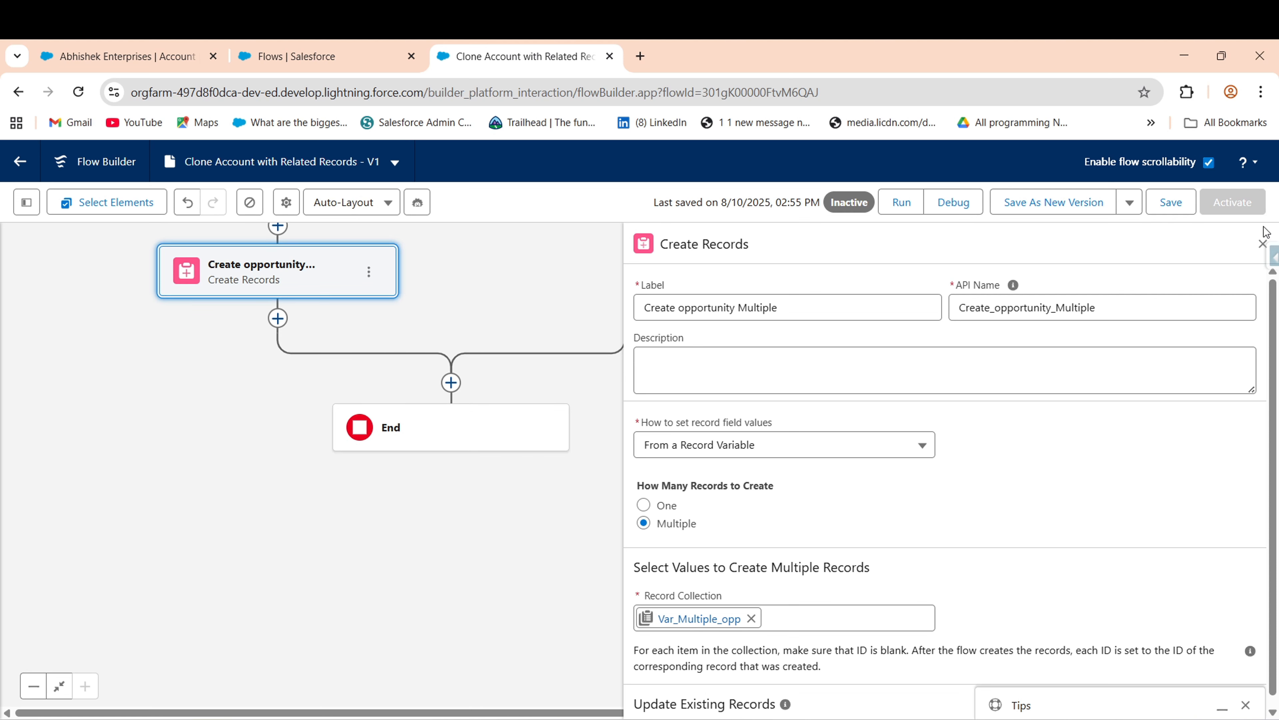
click(1262, 244)
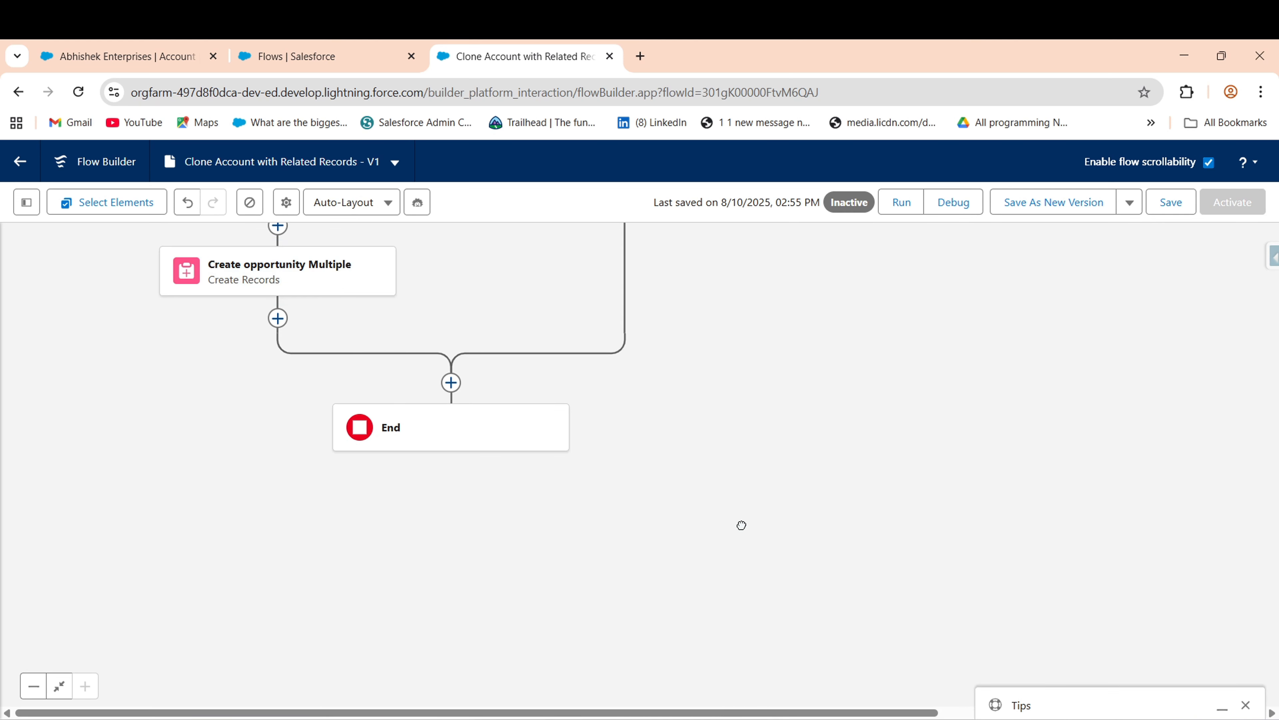
scroll(655, 479, down, 1)
- Add a Decision element labelled 'Clone Cases?' just before End
click(479, 321)
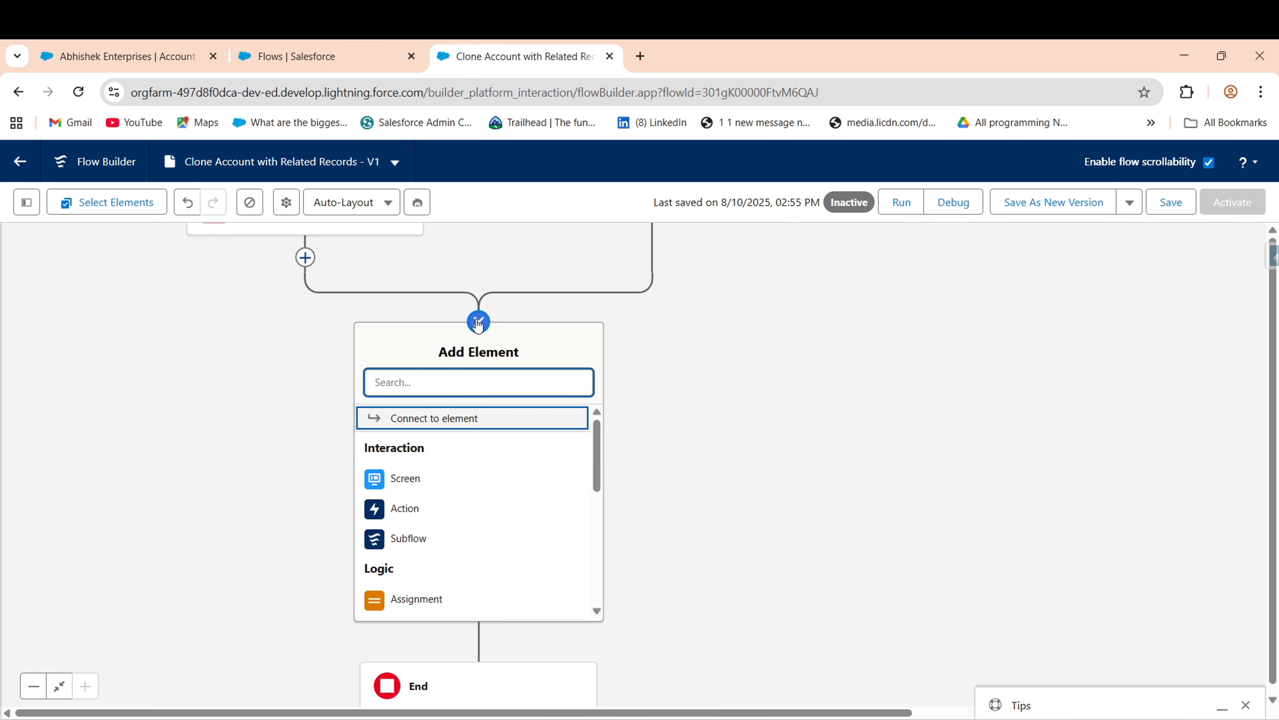
drag(601, 477, 591, 514)
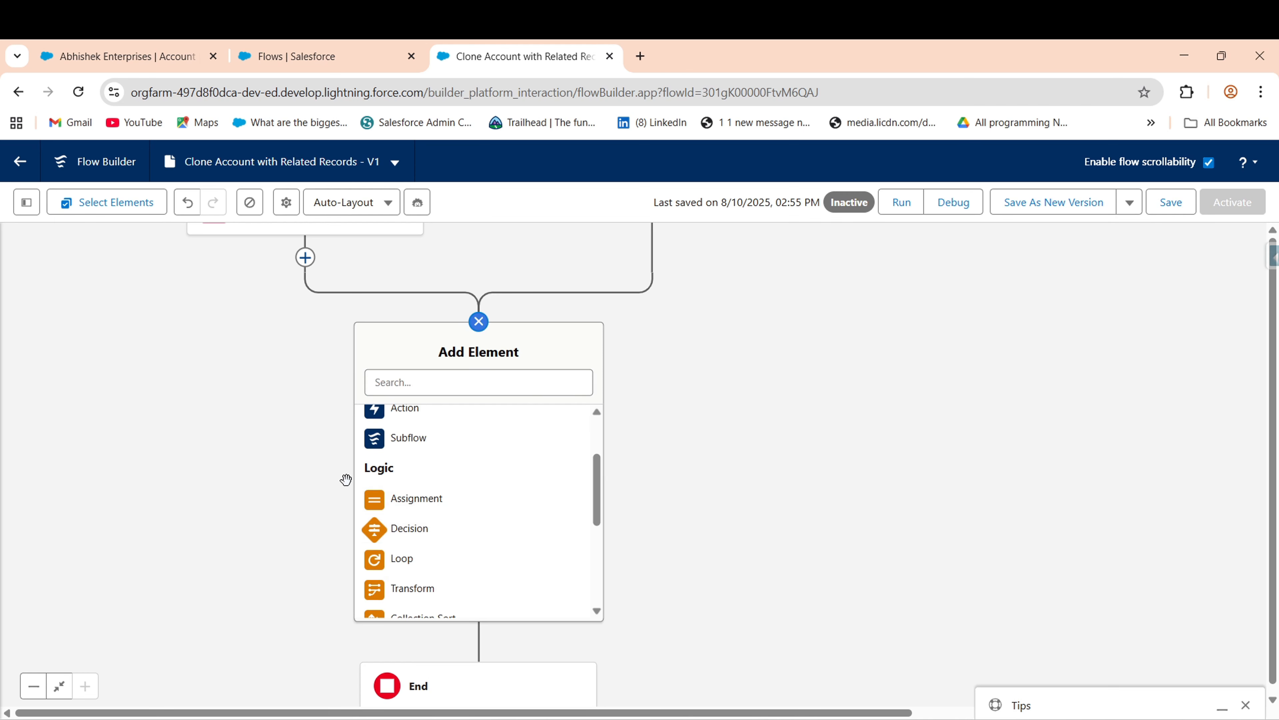
click(509, 526)
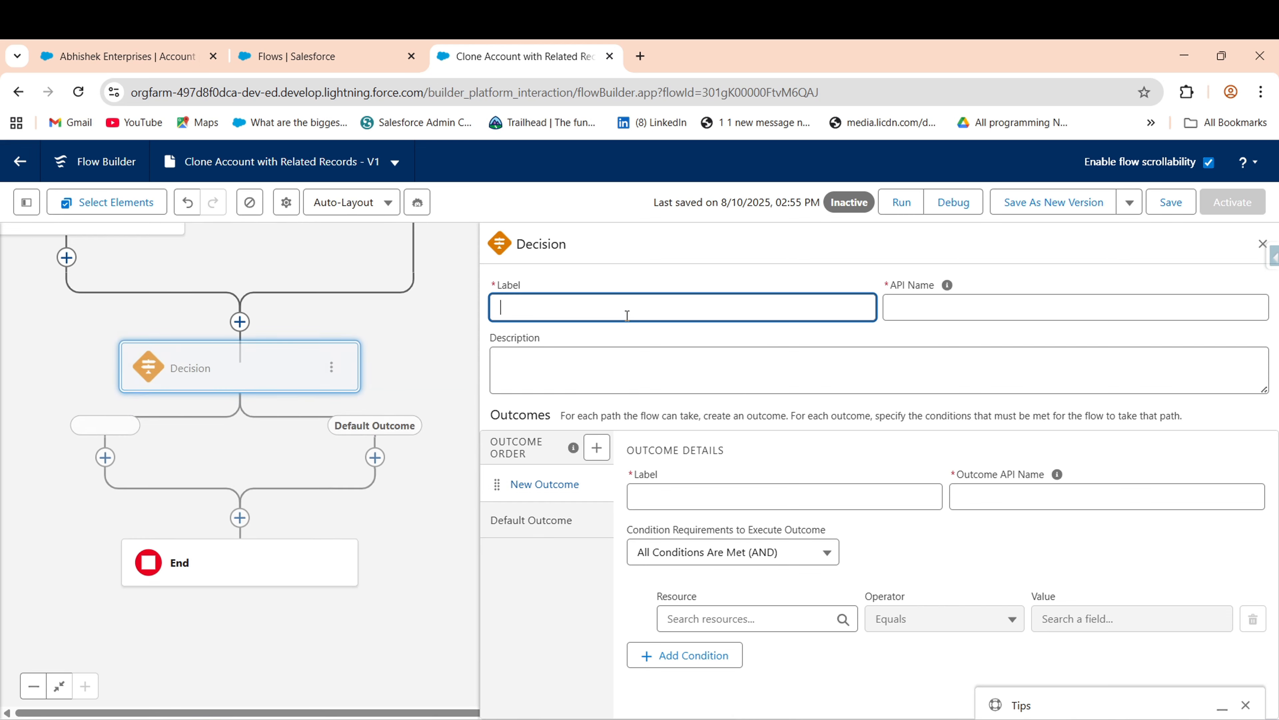
text(Cl)
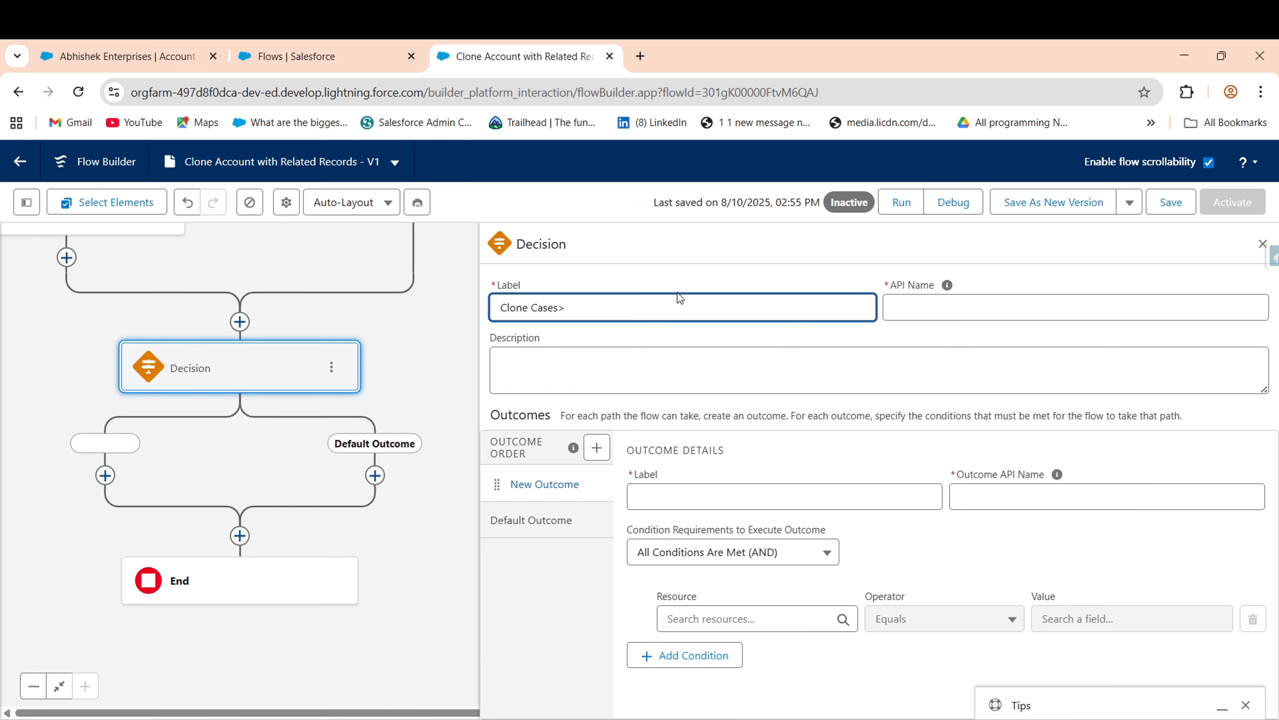
text(one Cases?)
key(Tab)
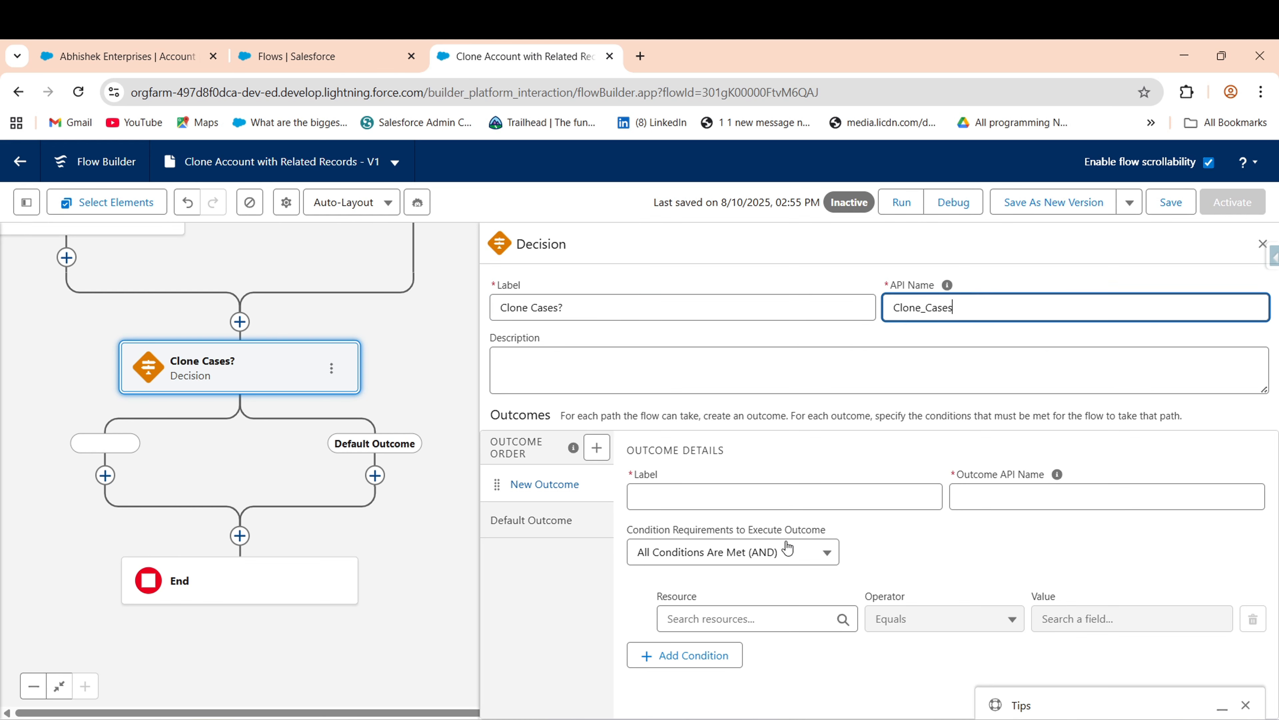
- Name the decision's outcome 'If yes' and rename the default outcome to 'No'
click(693, 496)
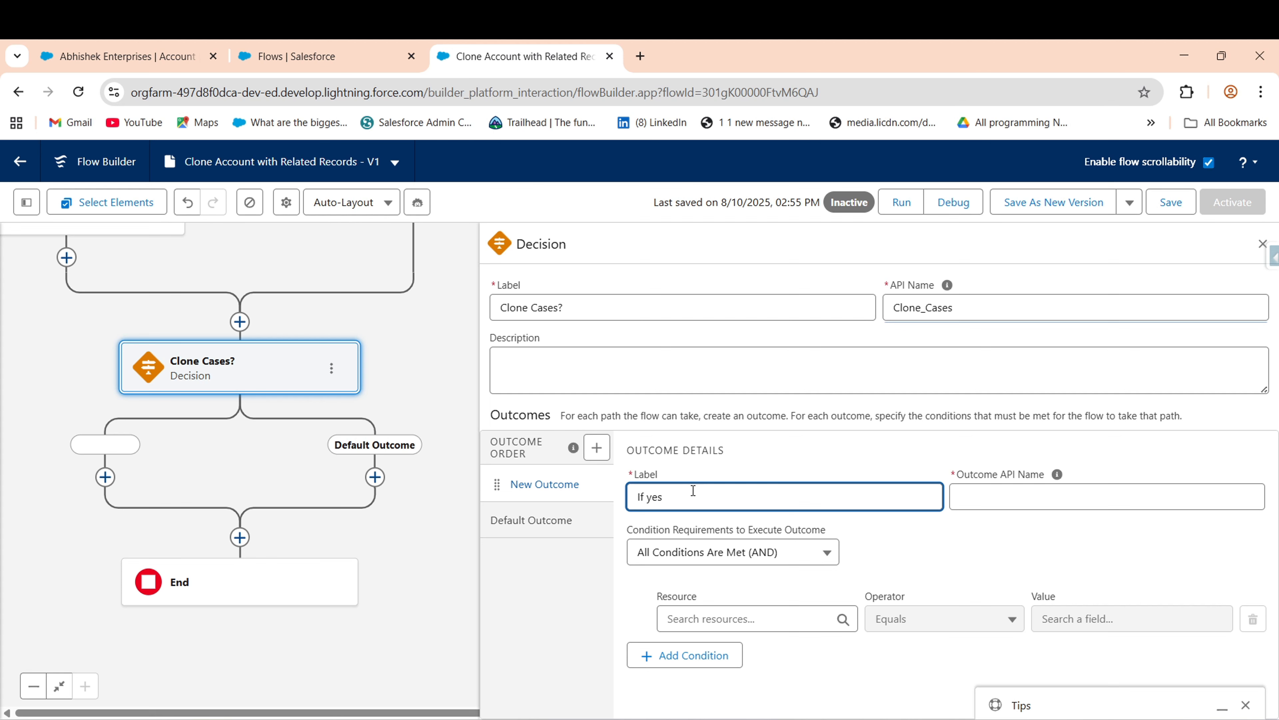
key(Tab)
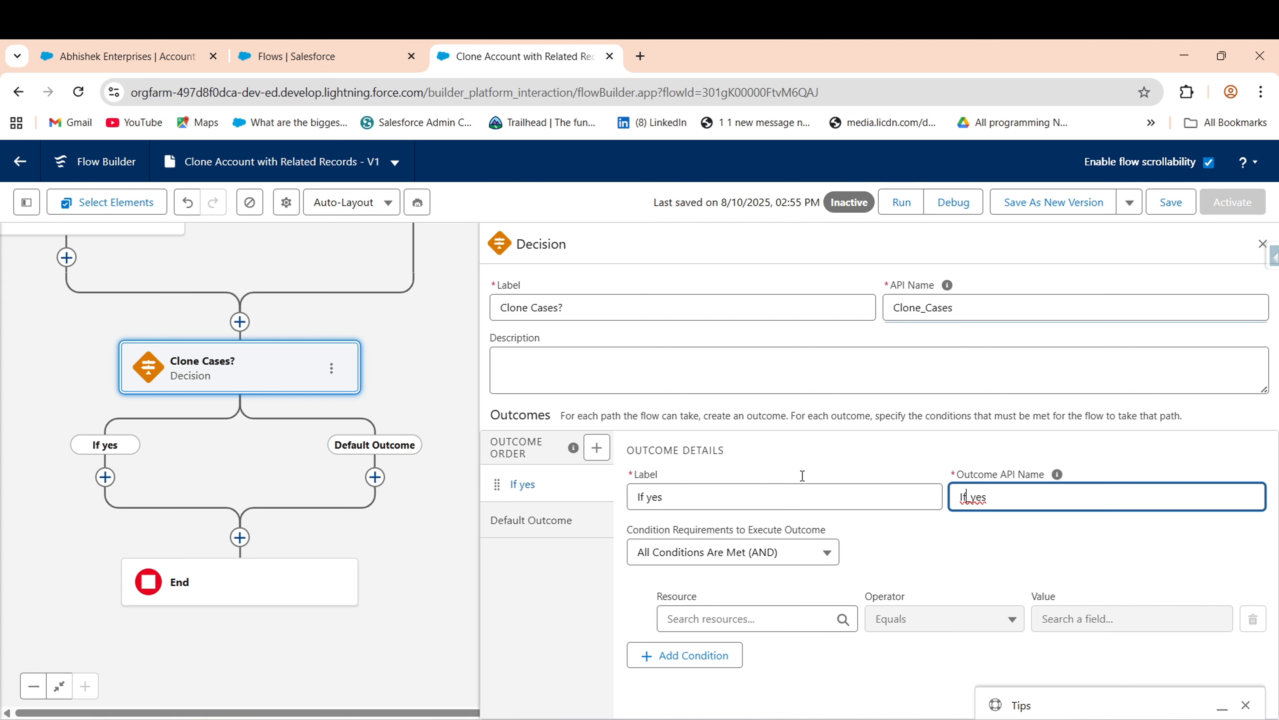
click(508, 513)
text(No)
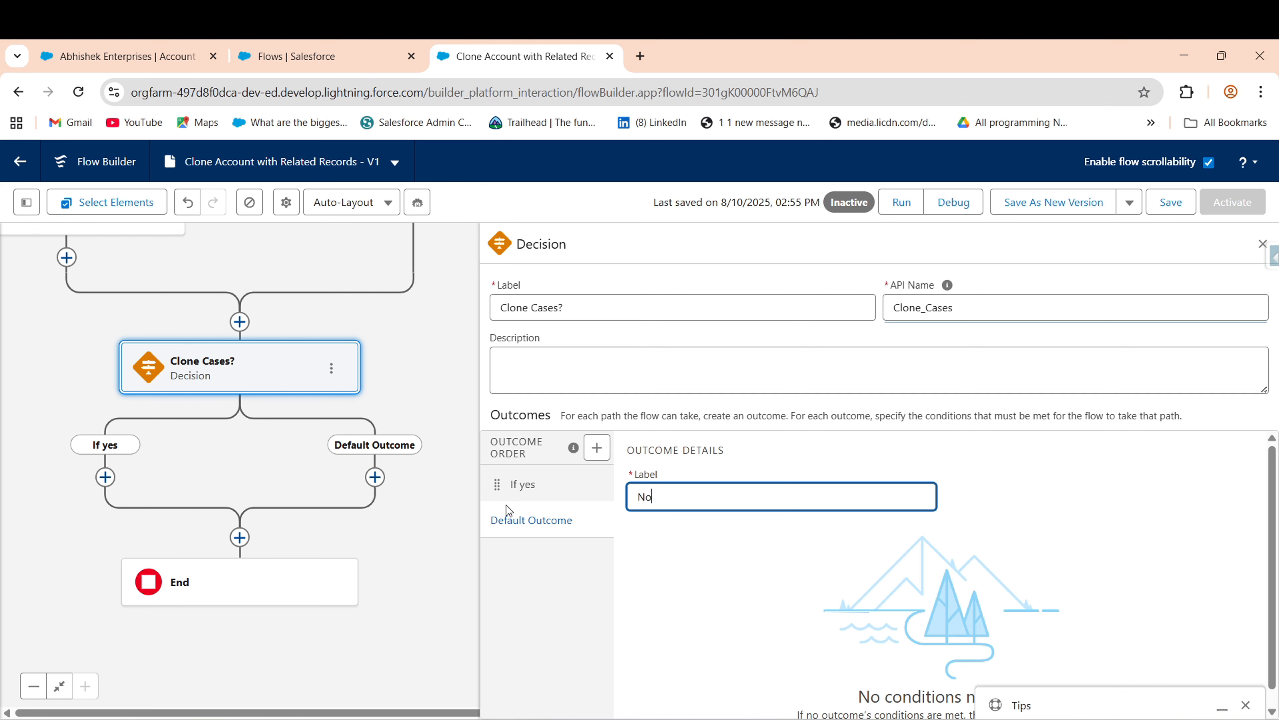
- Give 'If yes' the condition {!Clone_Options.Cases} Equals {!$GlobalConstant.True}
click(535, 489)
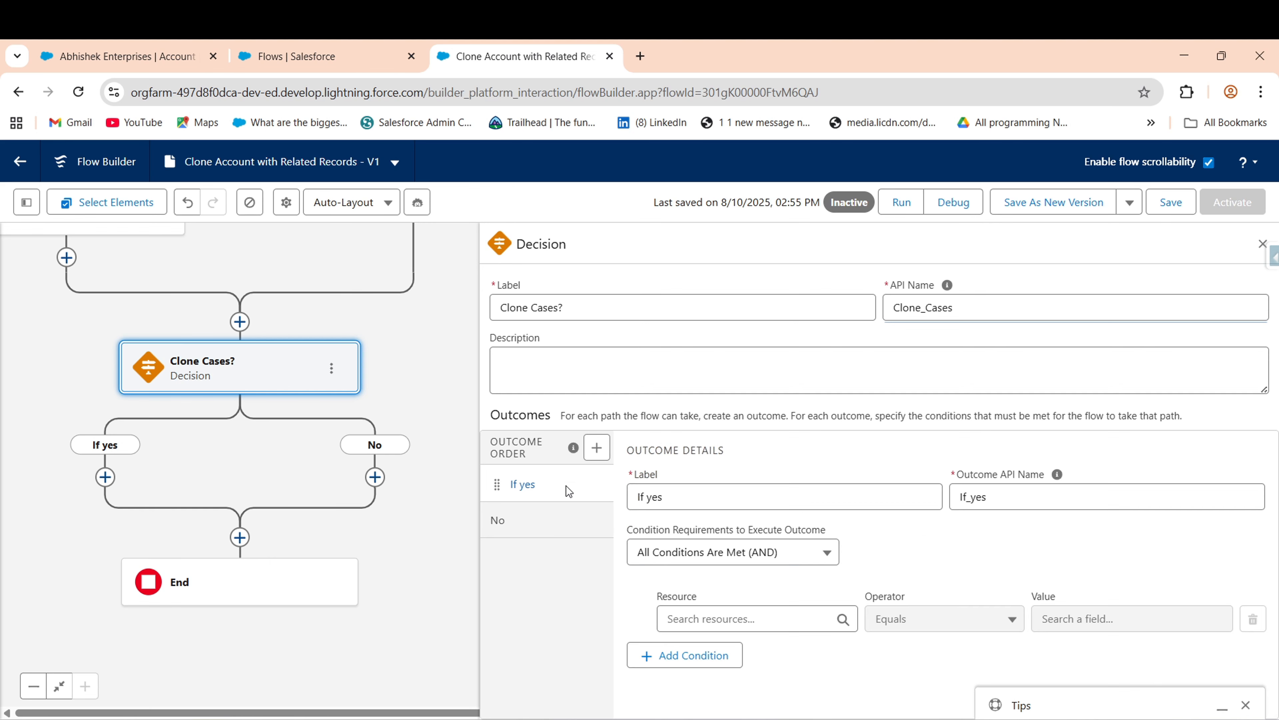
click(730, 612)
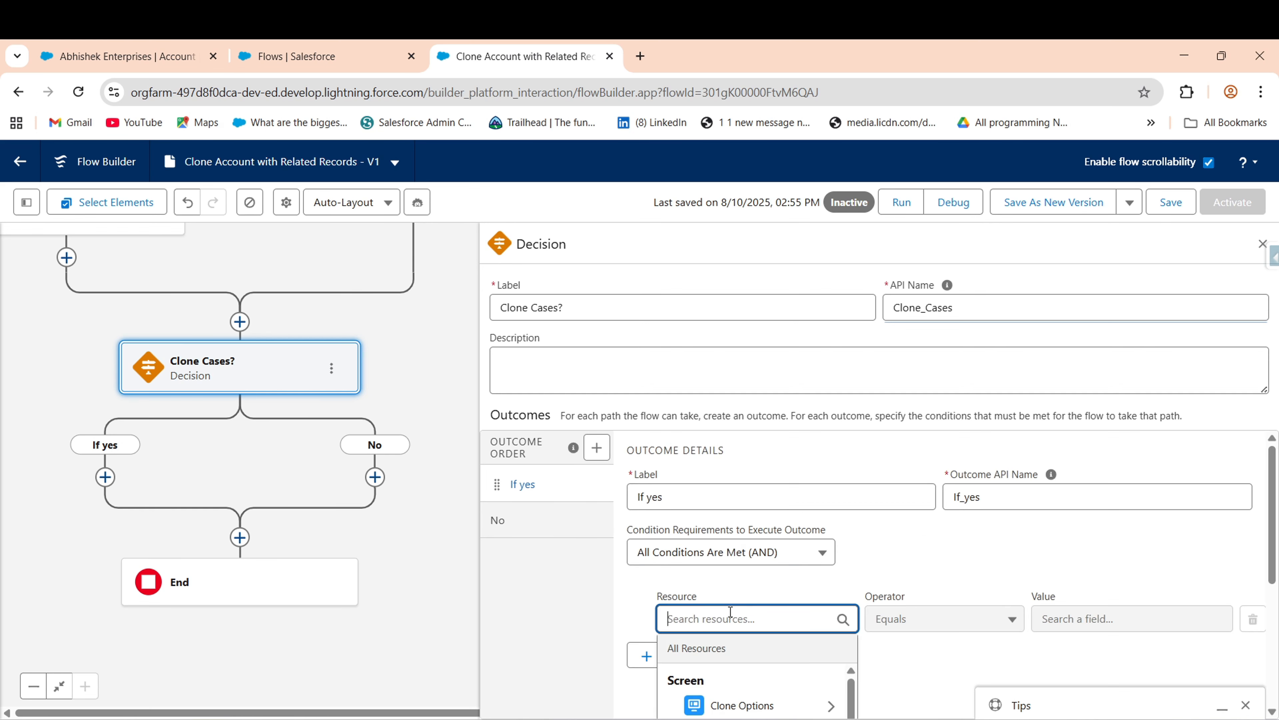
click(736, 705)
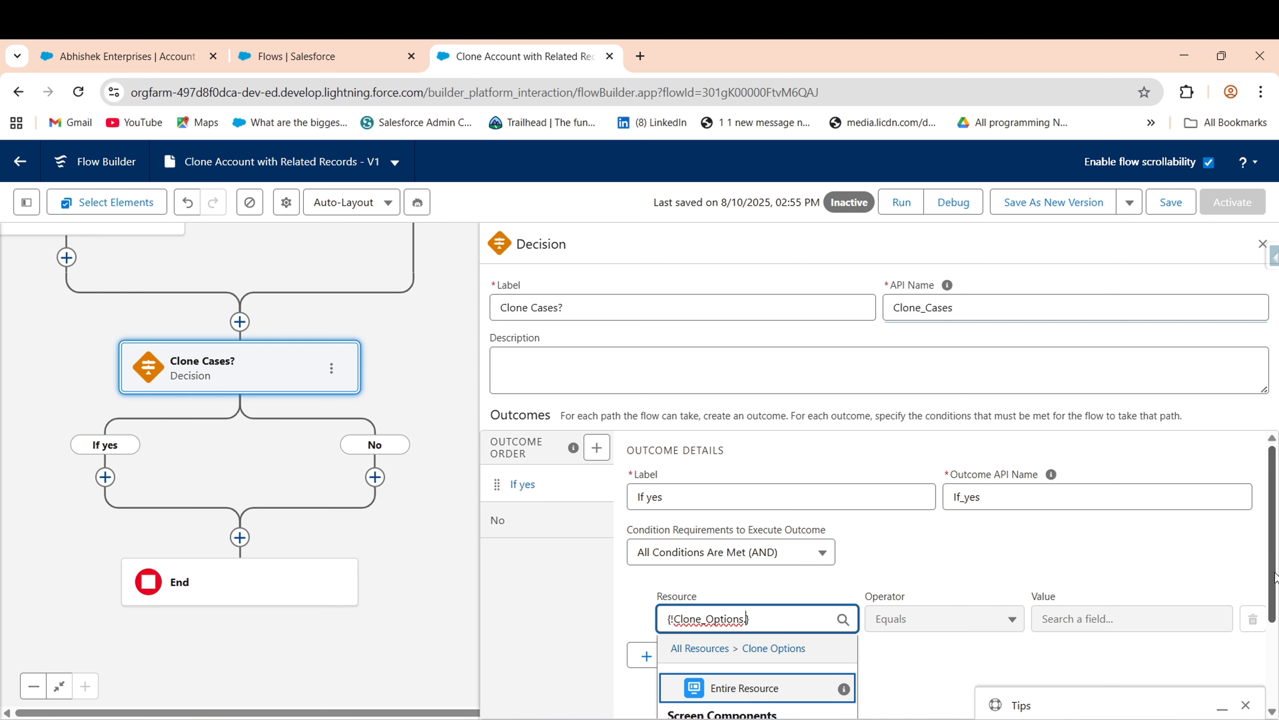
drag(1274, 573, 1275, 658)
click(759, 621)
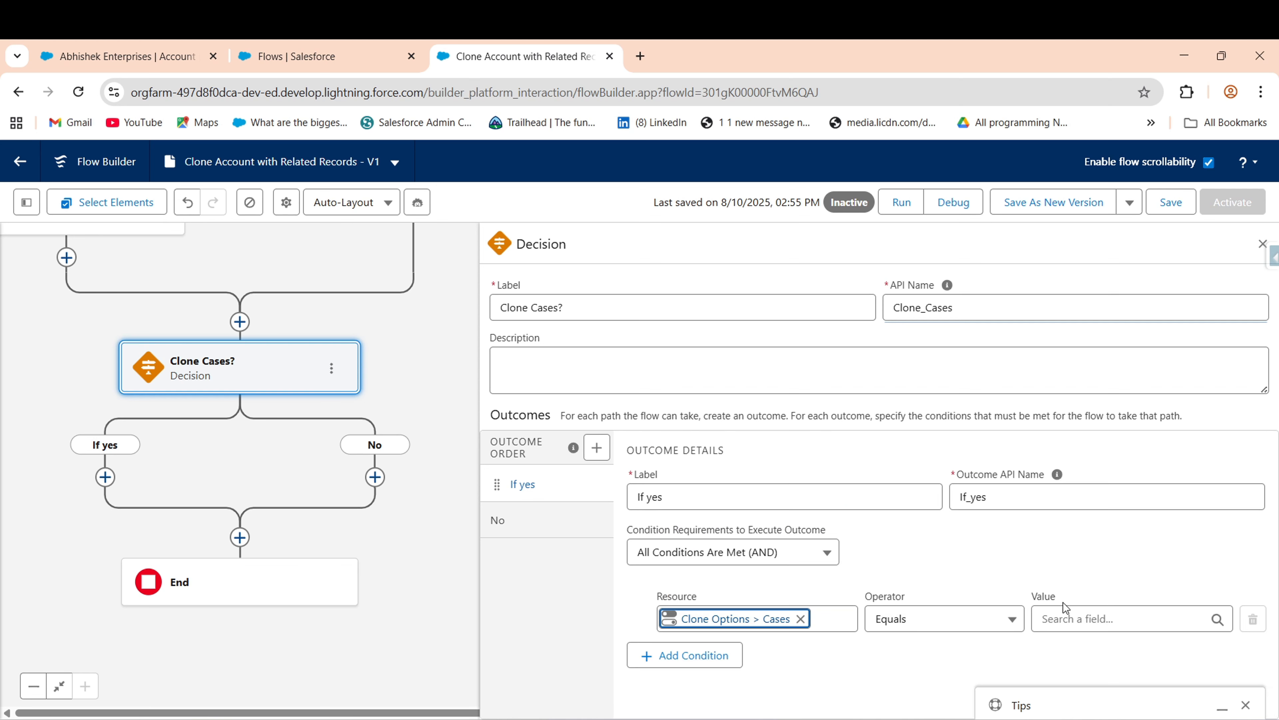
click(1067, 614)
text(tru)
drag(1278, 566, 1277, 655)
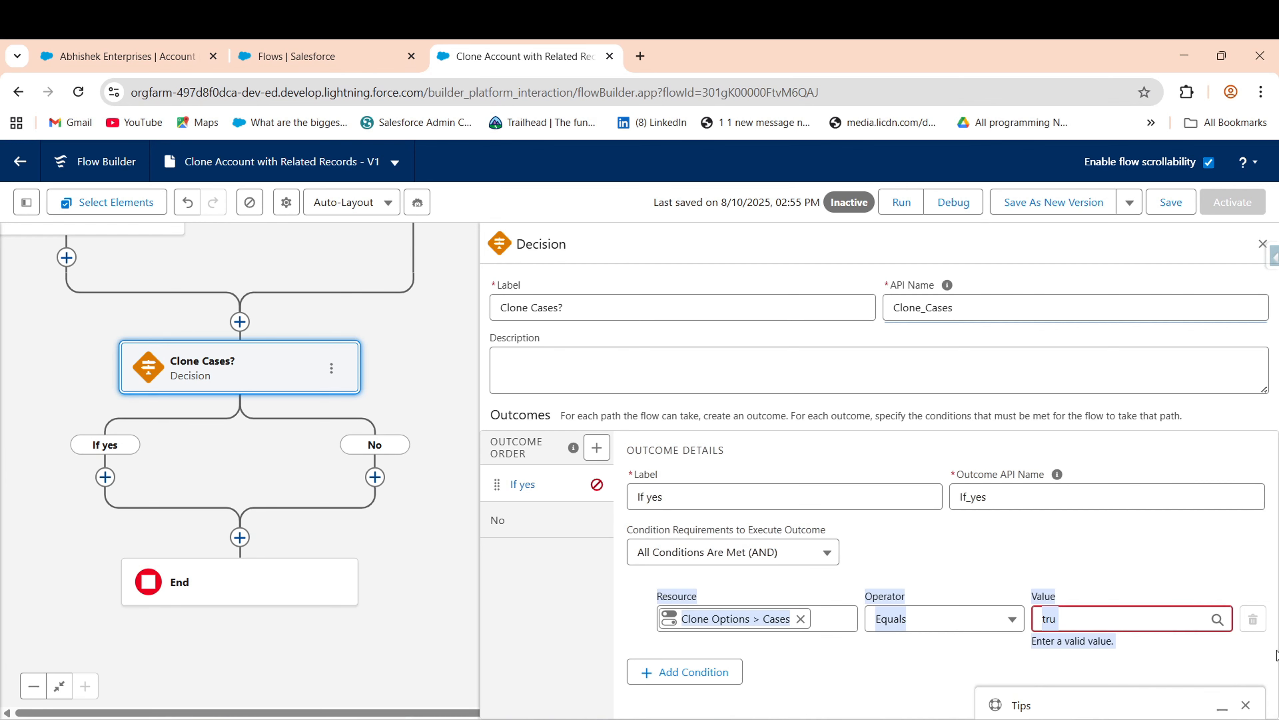
click(1149, 616)
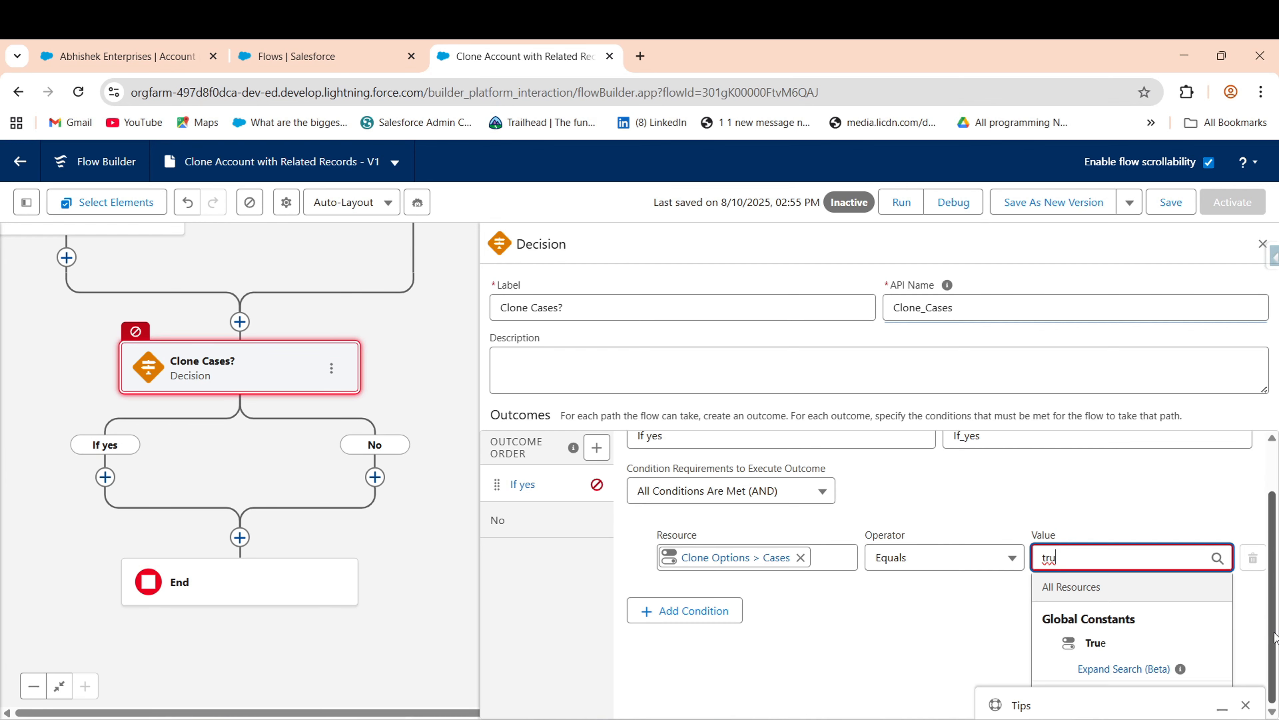
click(1065, 644)
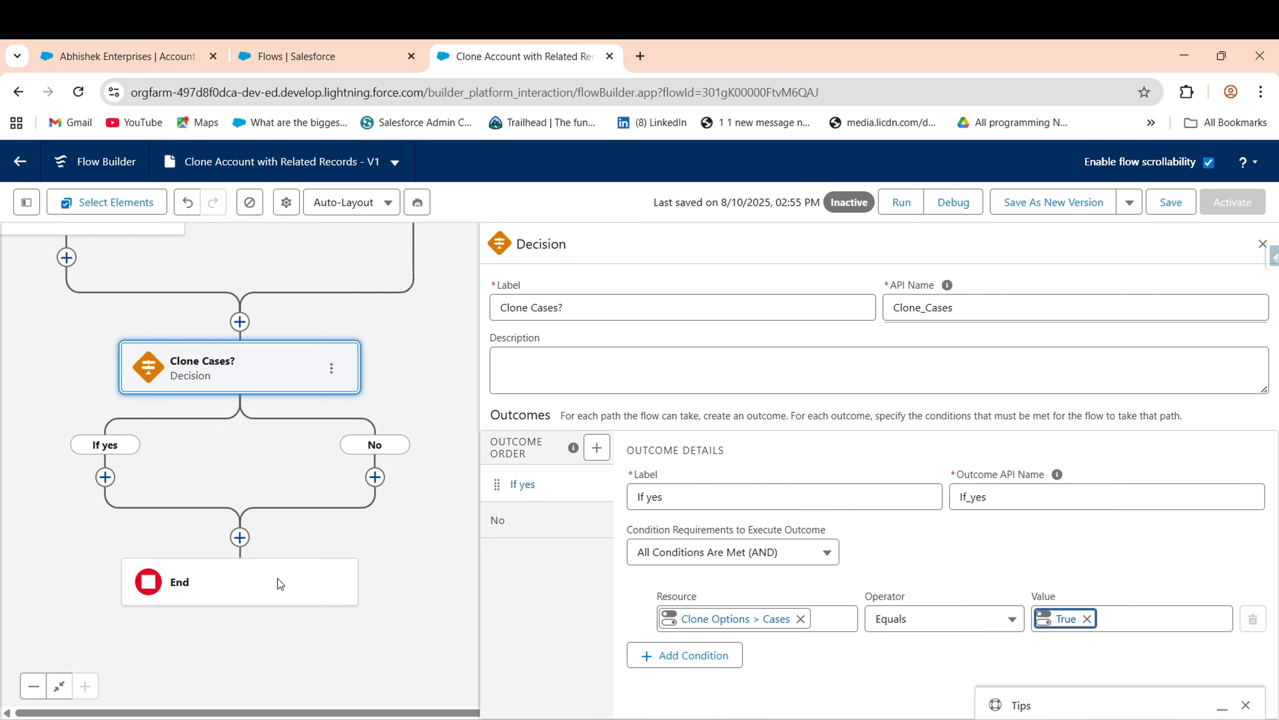
drag(281, 583, 328, 490)
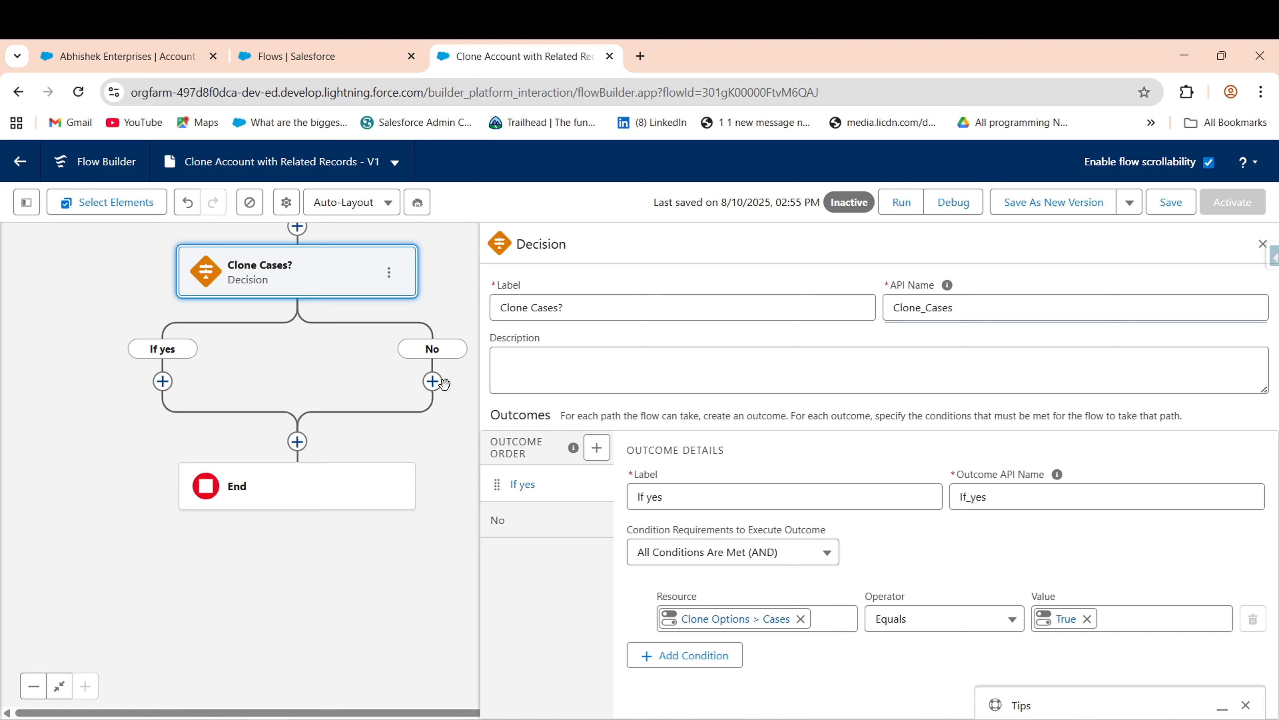
- Add a Get Records element 'Get Cases record' on the If yes branch for the Case object
click(163, 381)
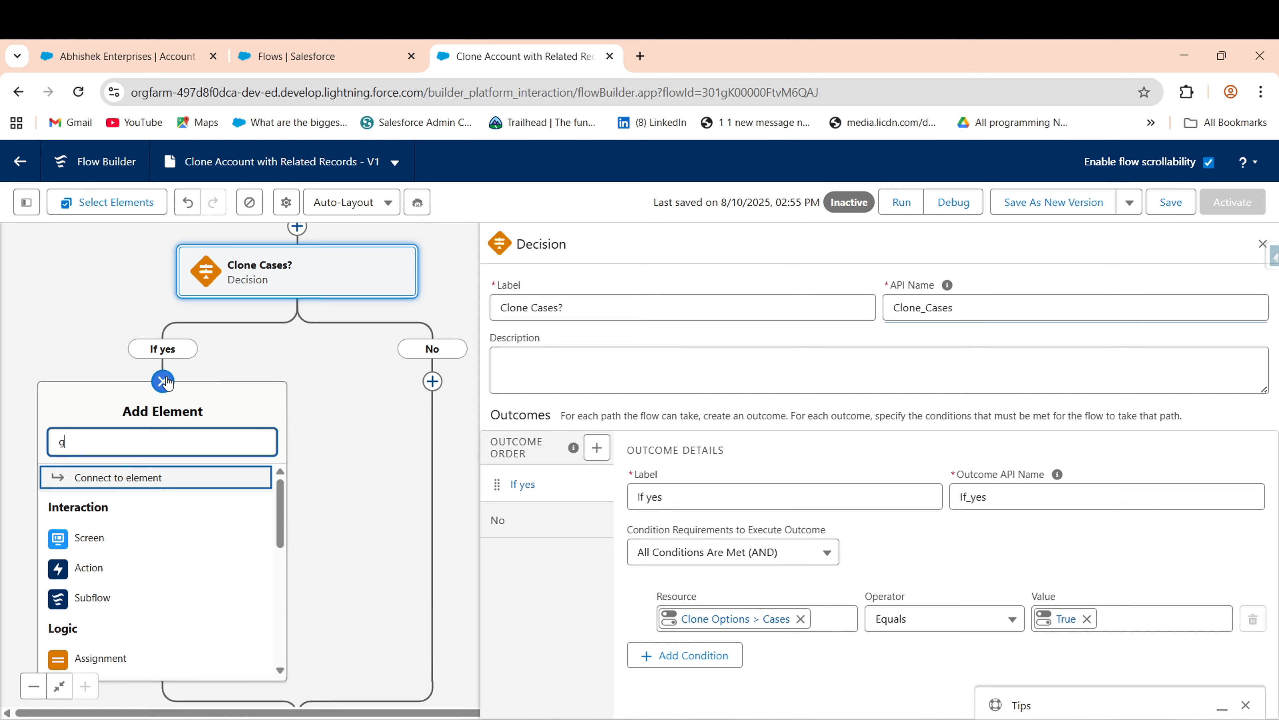
text(get)
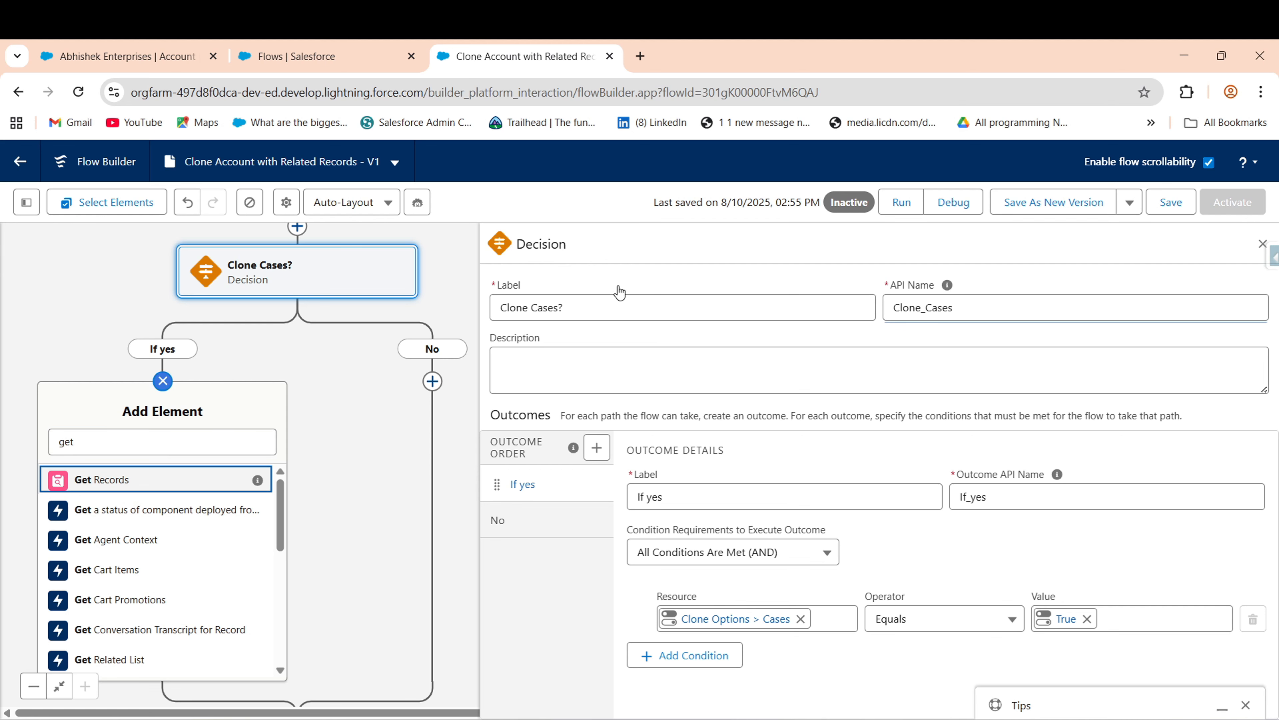
key(Return)
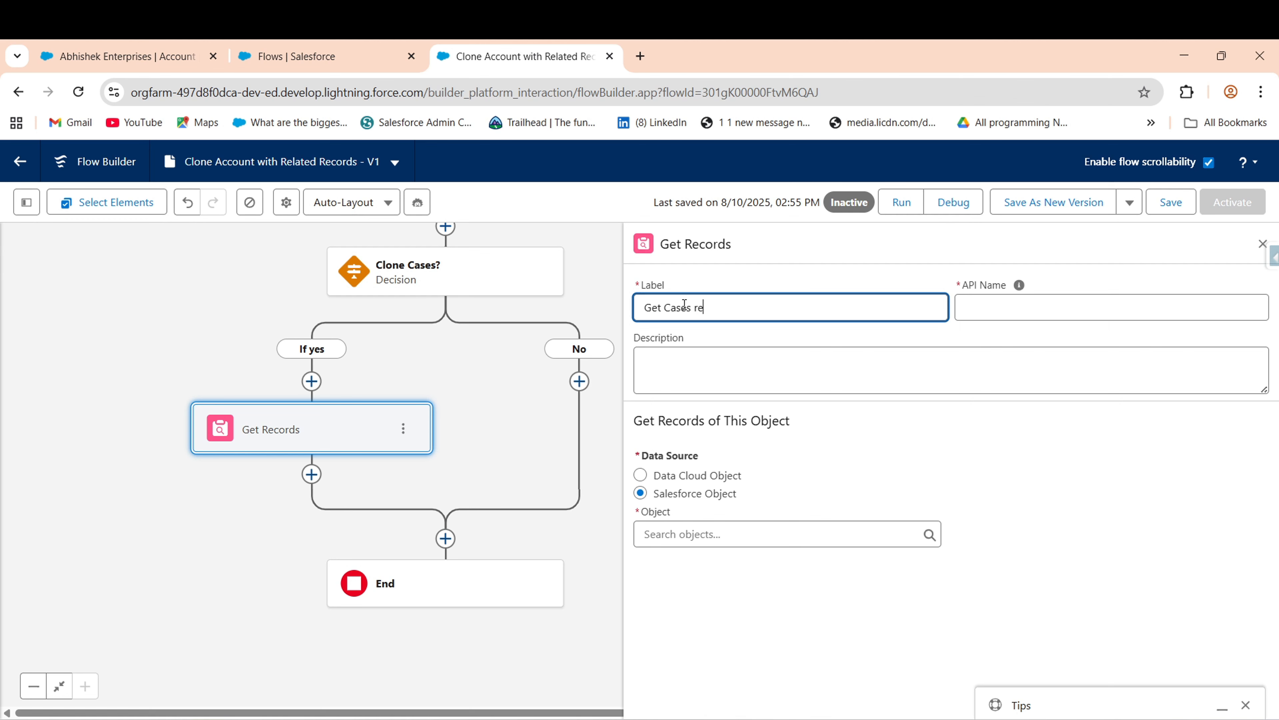
click(762, 531)
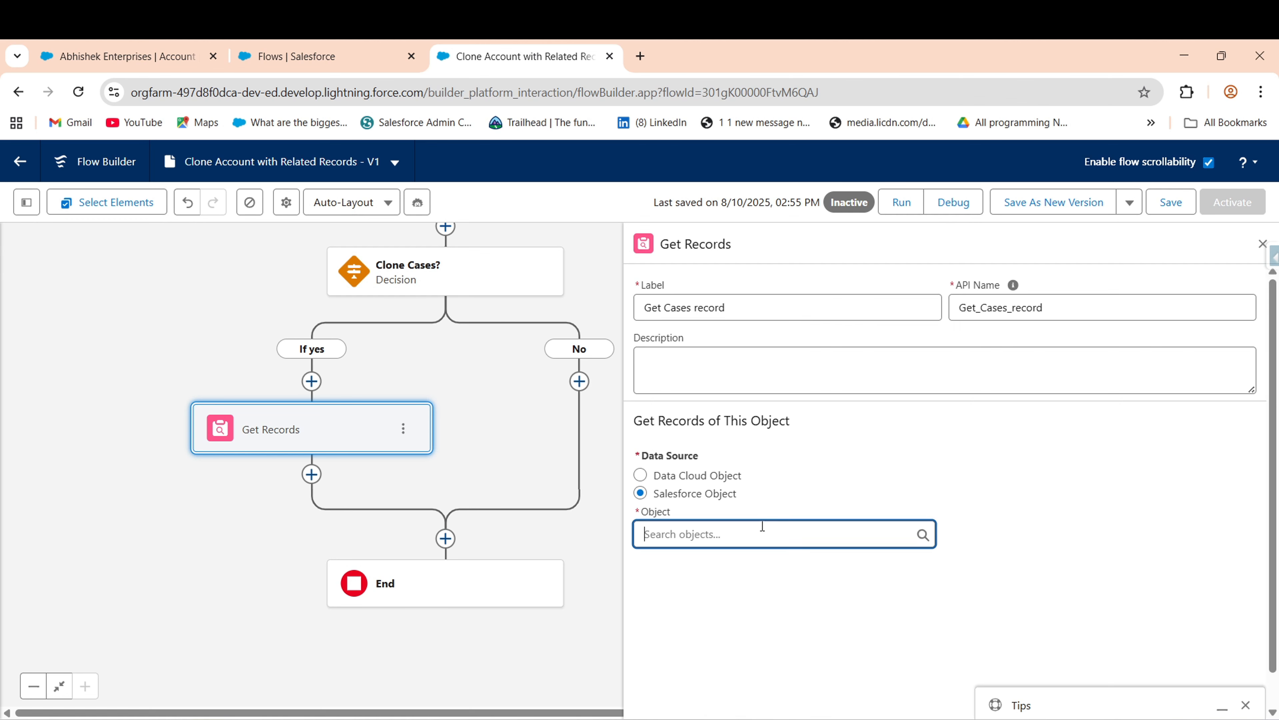
text(cases)
key(BackSpace)
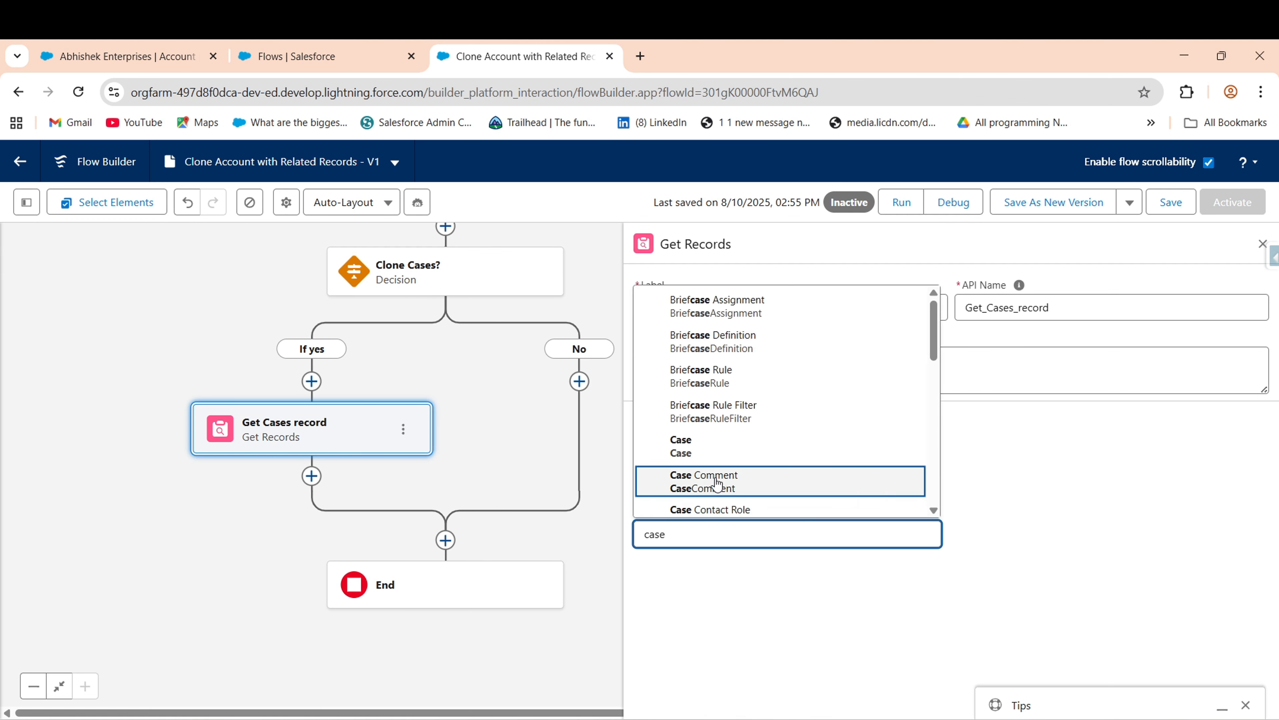
click(717, 445)
- Filter cases where Account ID equals recordId and store all matching records
scroll(783, 635, down, 5)
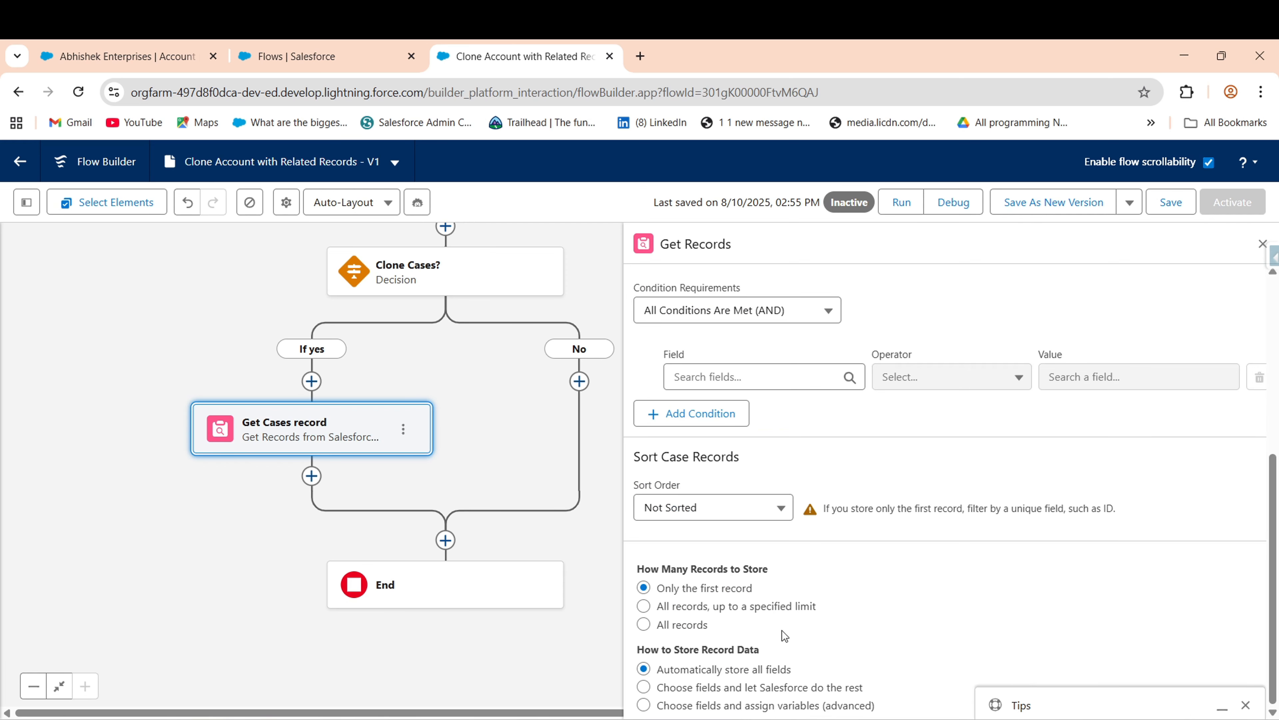
click(716, 387)
text(Ac)
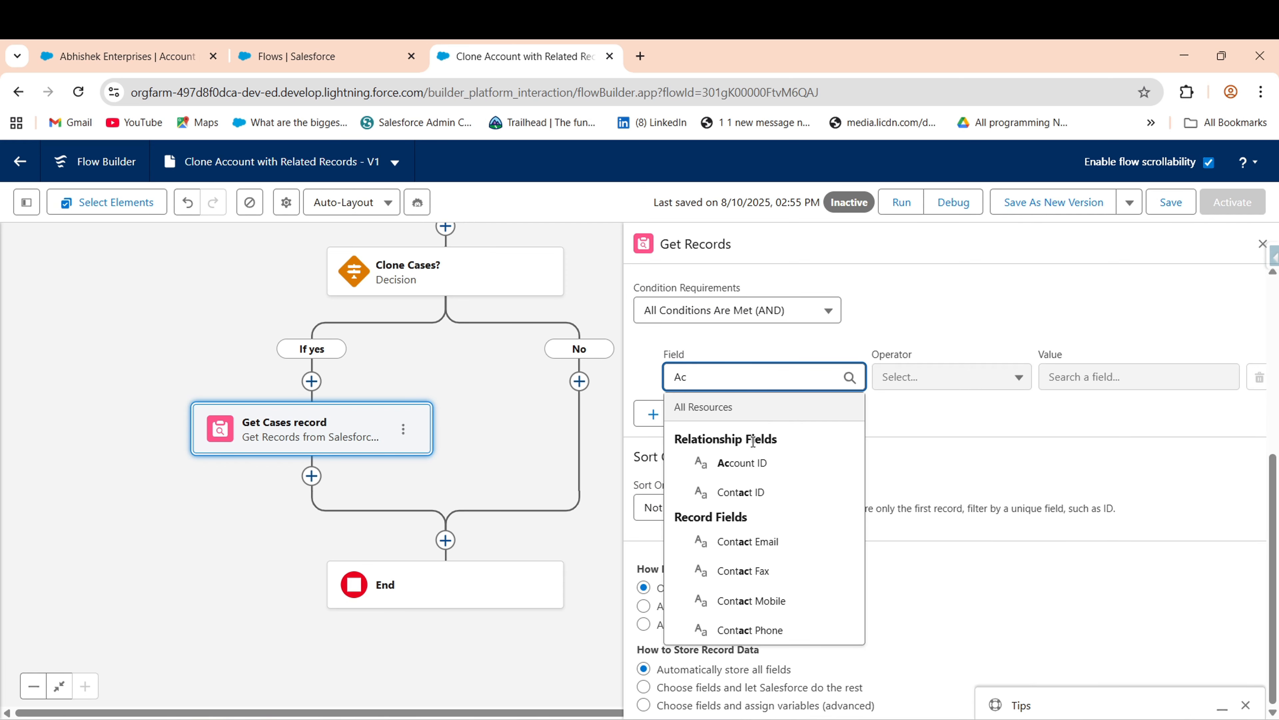
click(770, 463)
click(1078, 378)
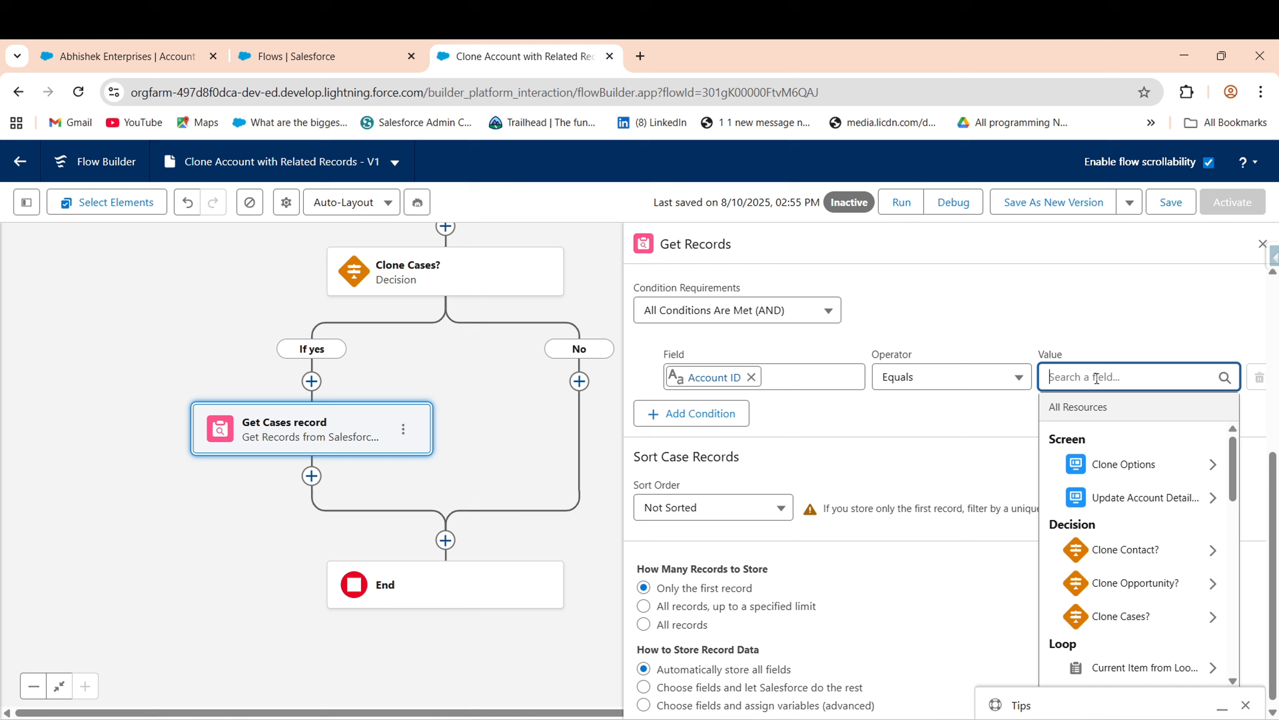
text(rec)
click(1115, 599)
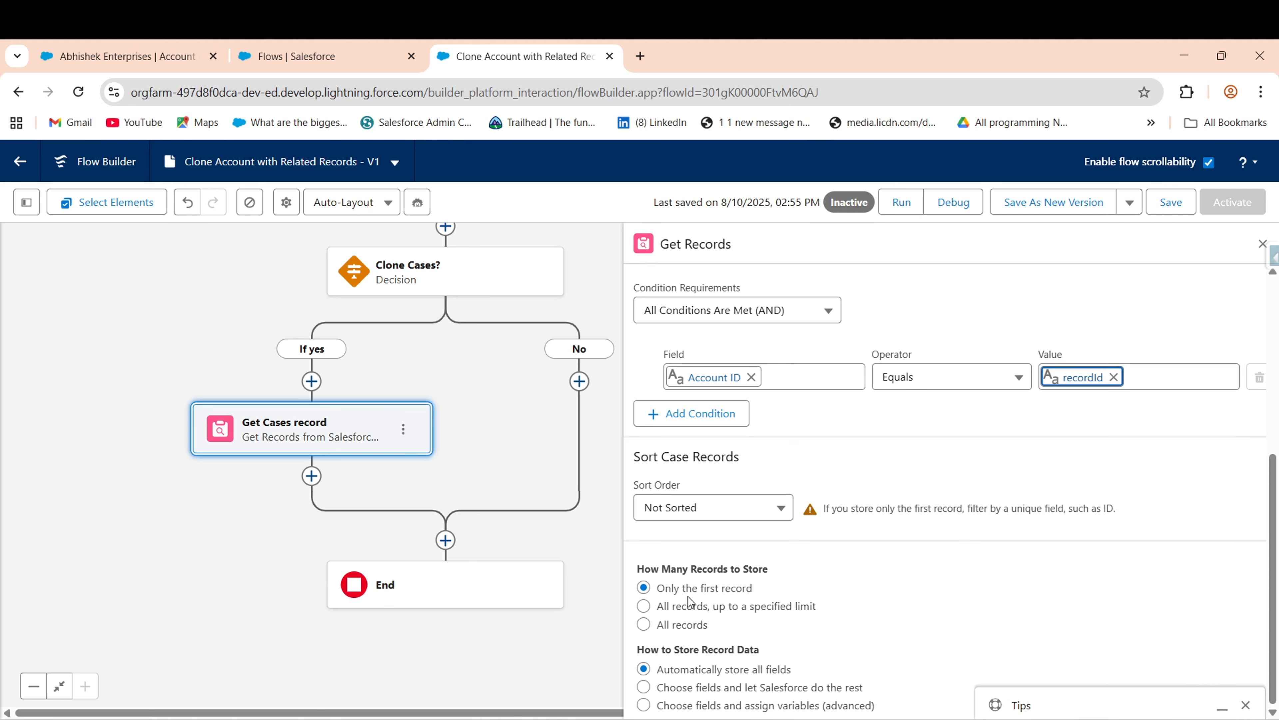
click(695, 625)
scroll(156, 614, down, 3)
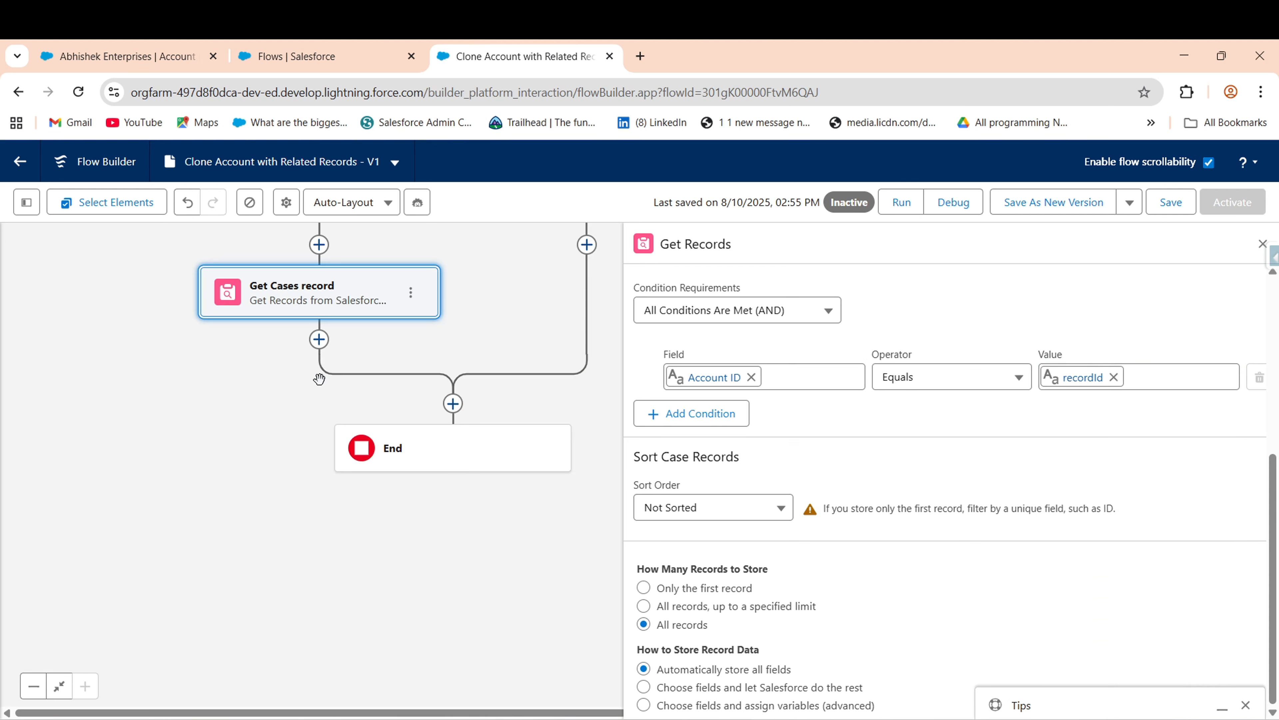
click(319, 339)
- Add a Loop 'Loop through records' over Cases from Get Cases record
text(loo)
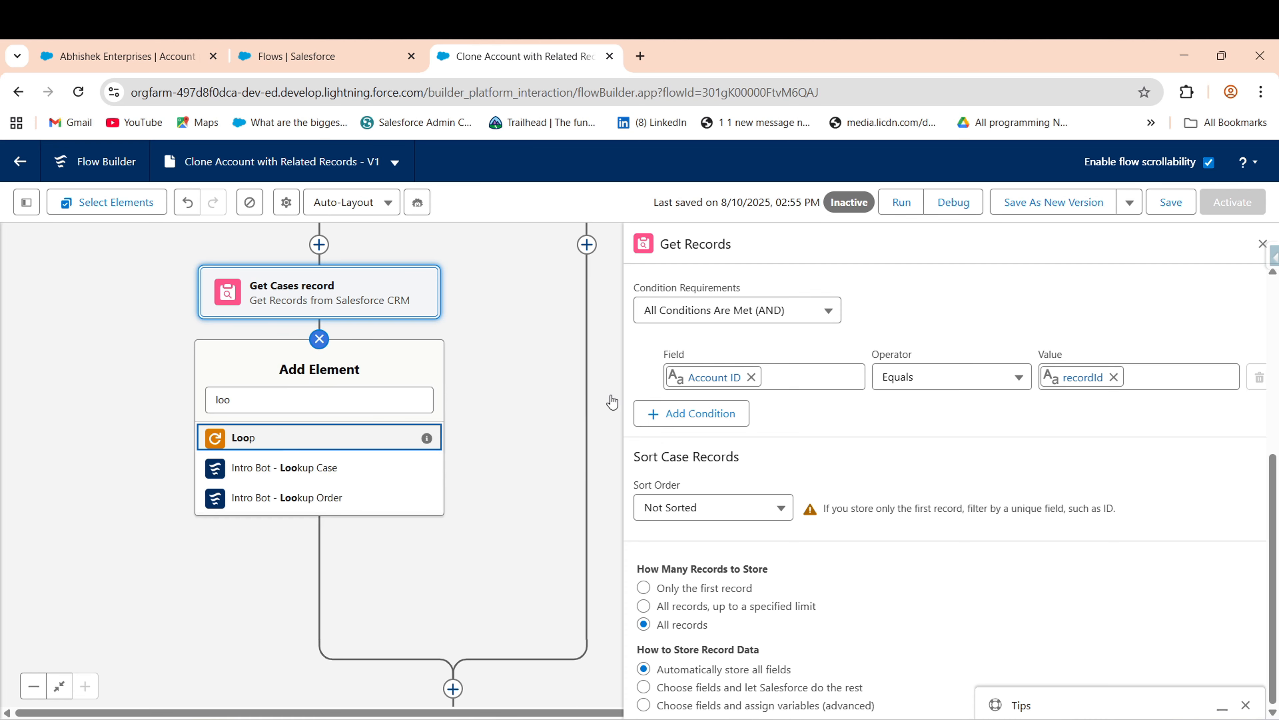
key(Return)
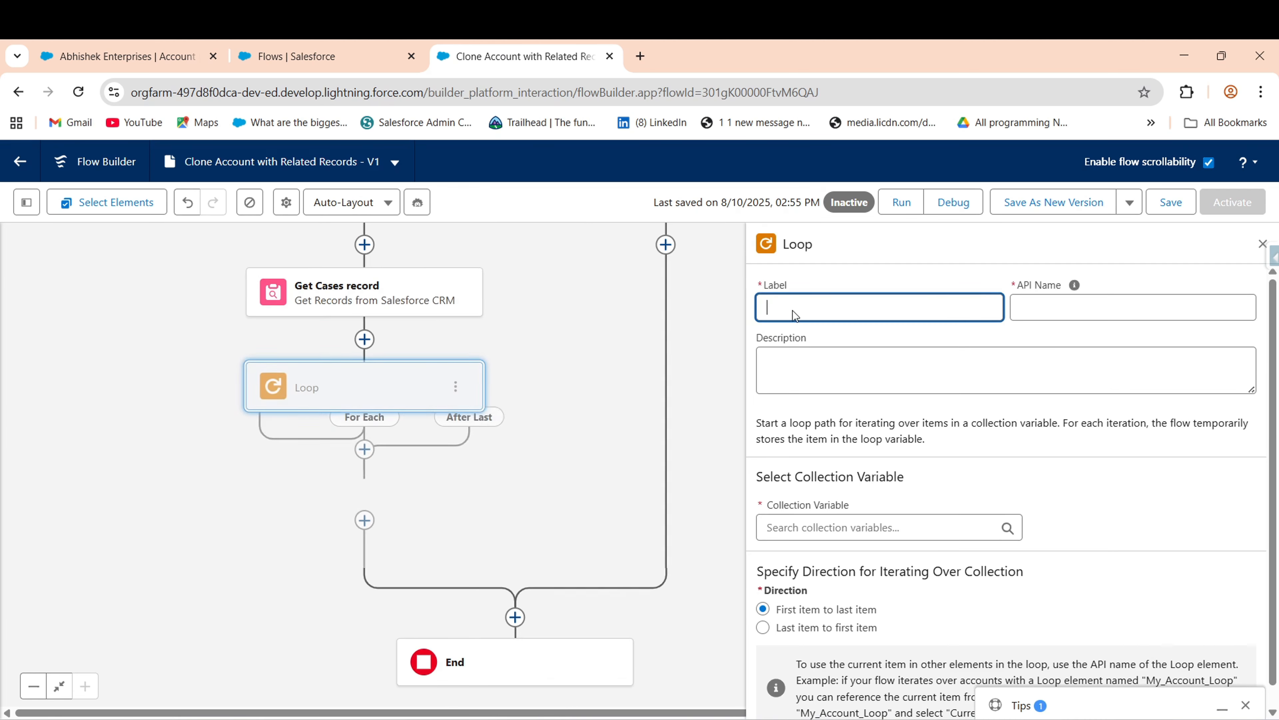
text(Loop through records)
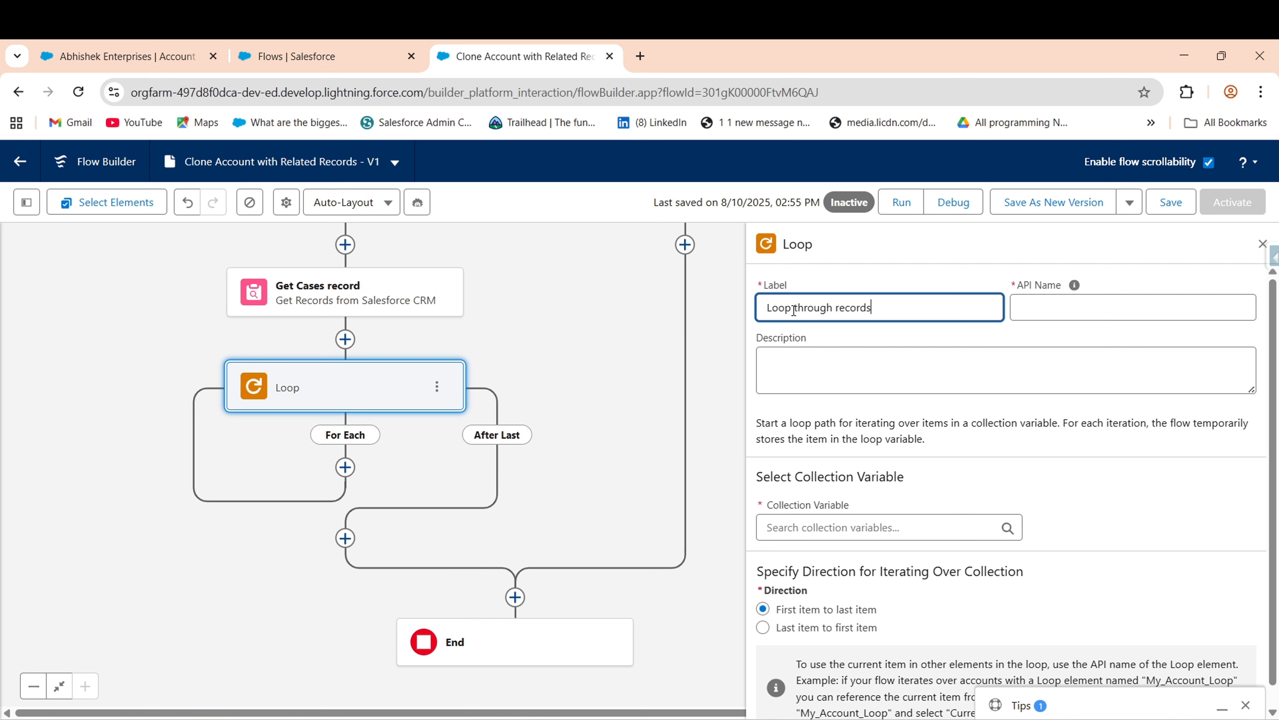
click(865, 519)
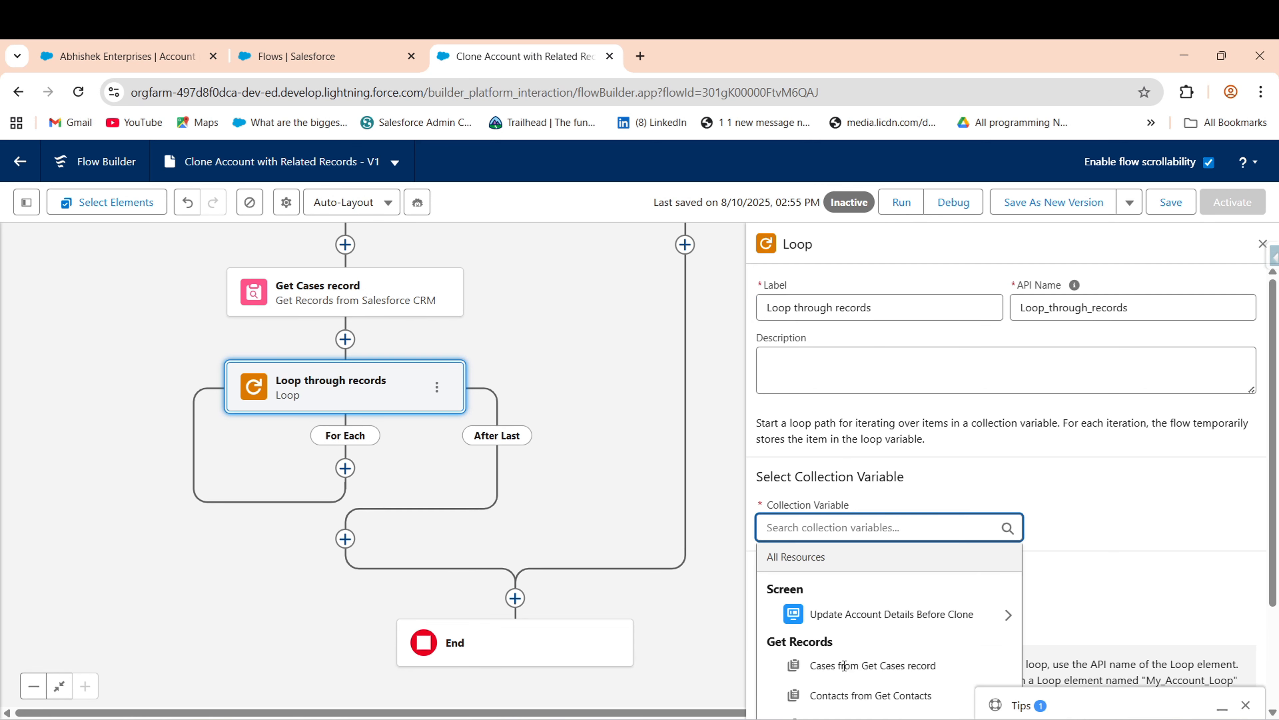
scroll(1276, 533, down, 1)
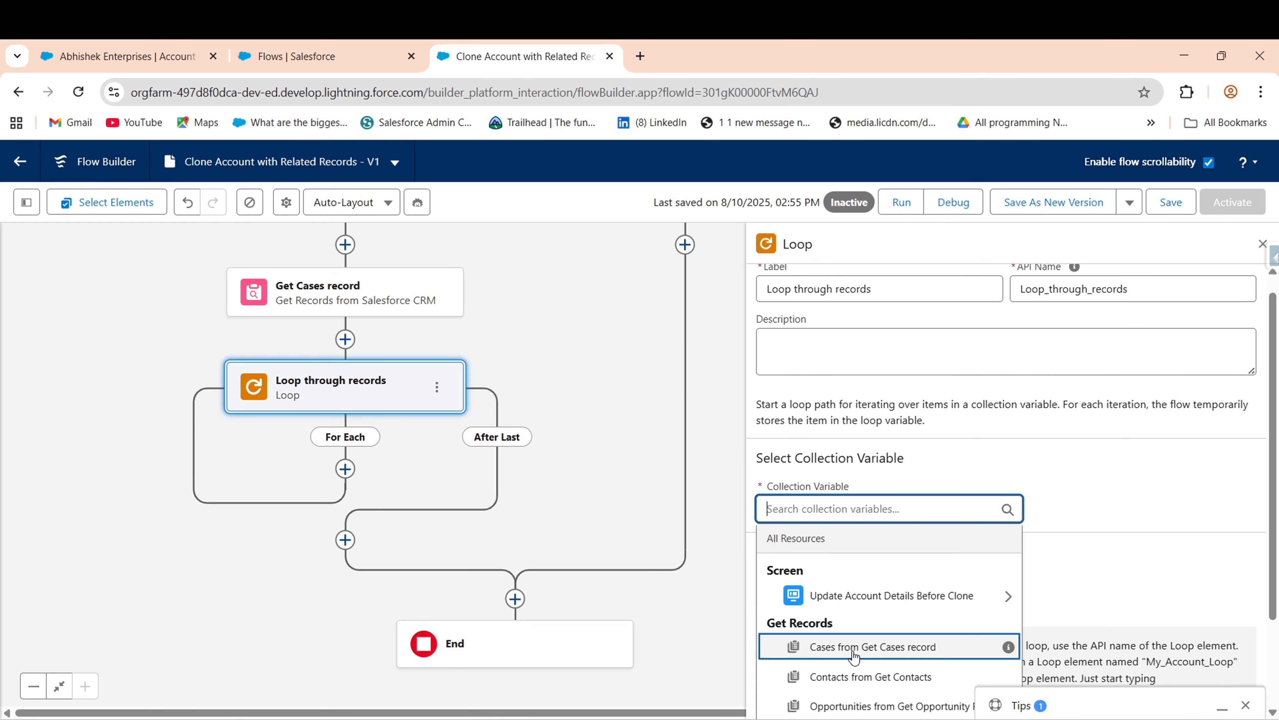
click(854, 655)
scroll(317, 252, down, 2)
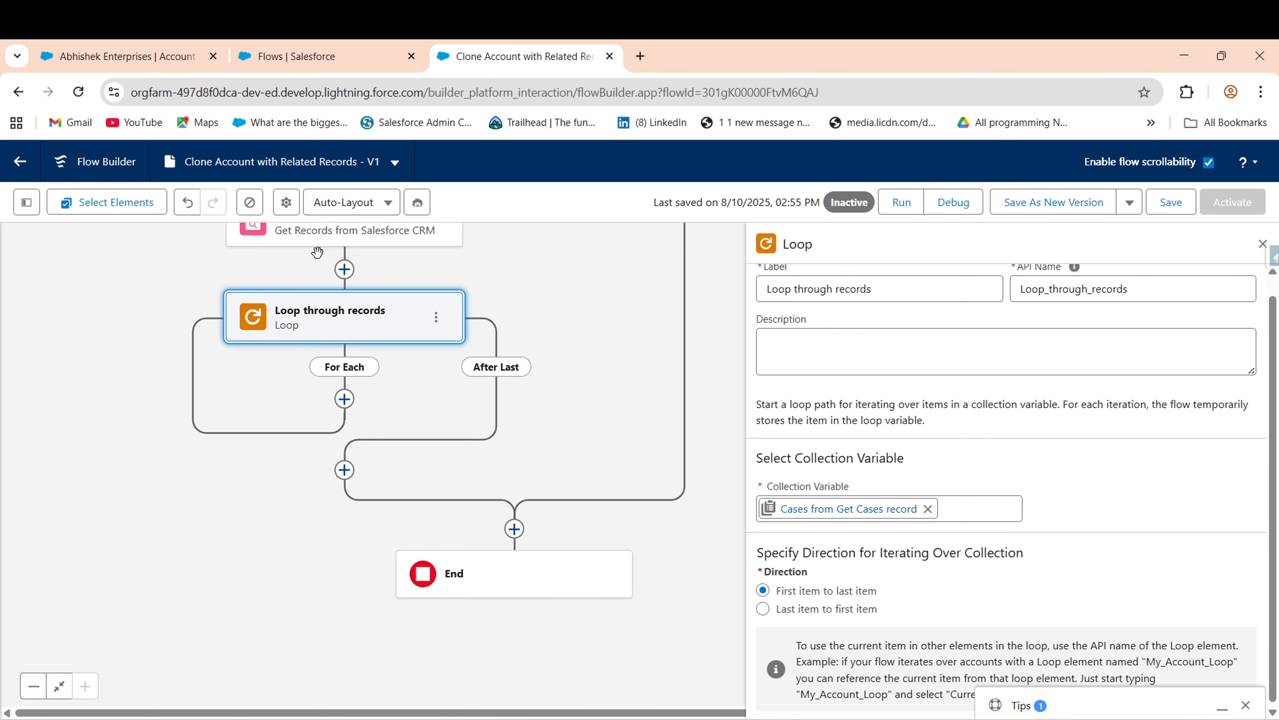
scroll(290, 411, down, 1)
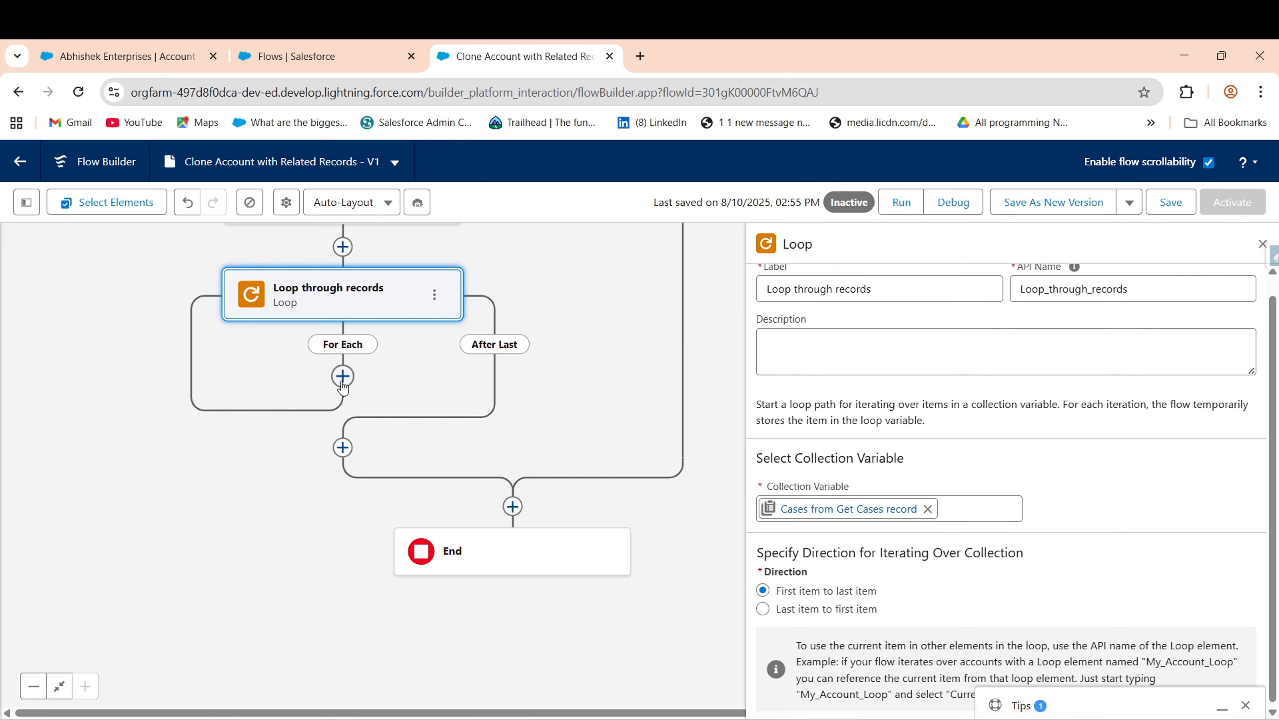
click(343, 386)
text(Ass)
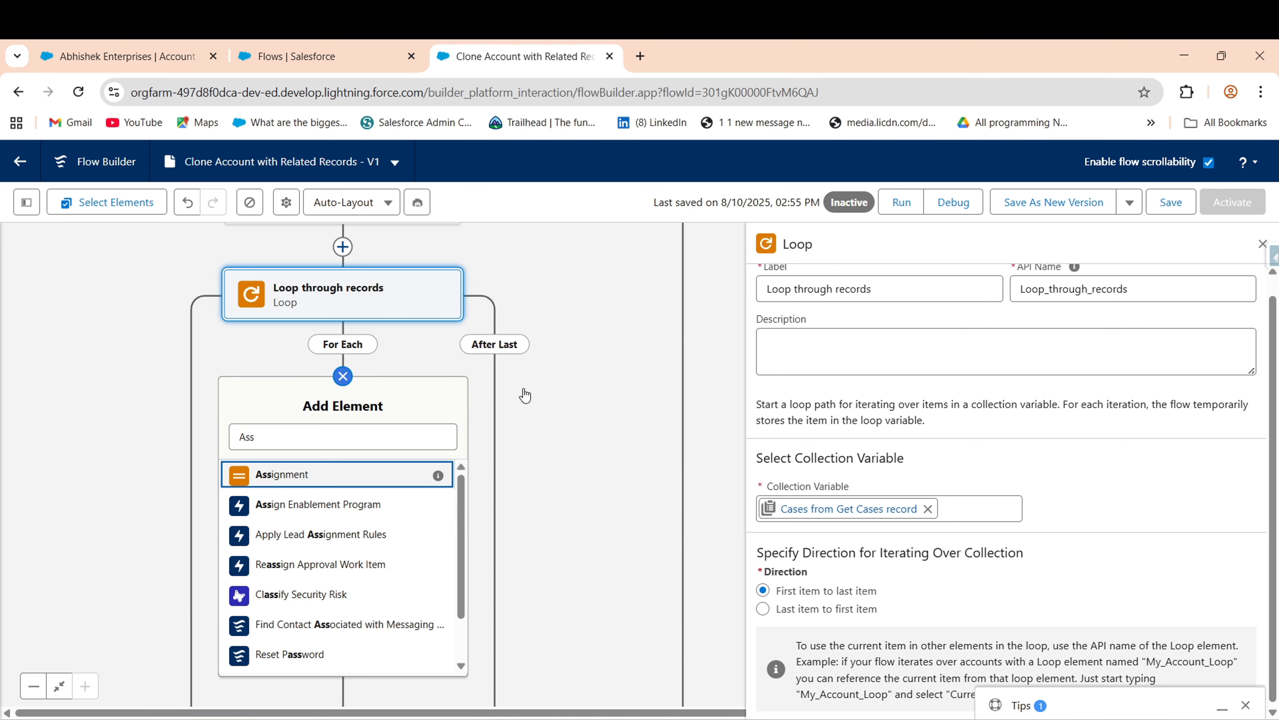
- Add an Assignment 'Assign Single Cases' in the For Each path and begin a new variable resource
key(Return)
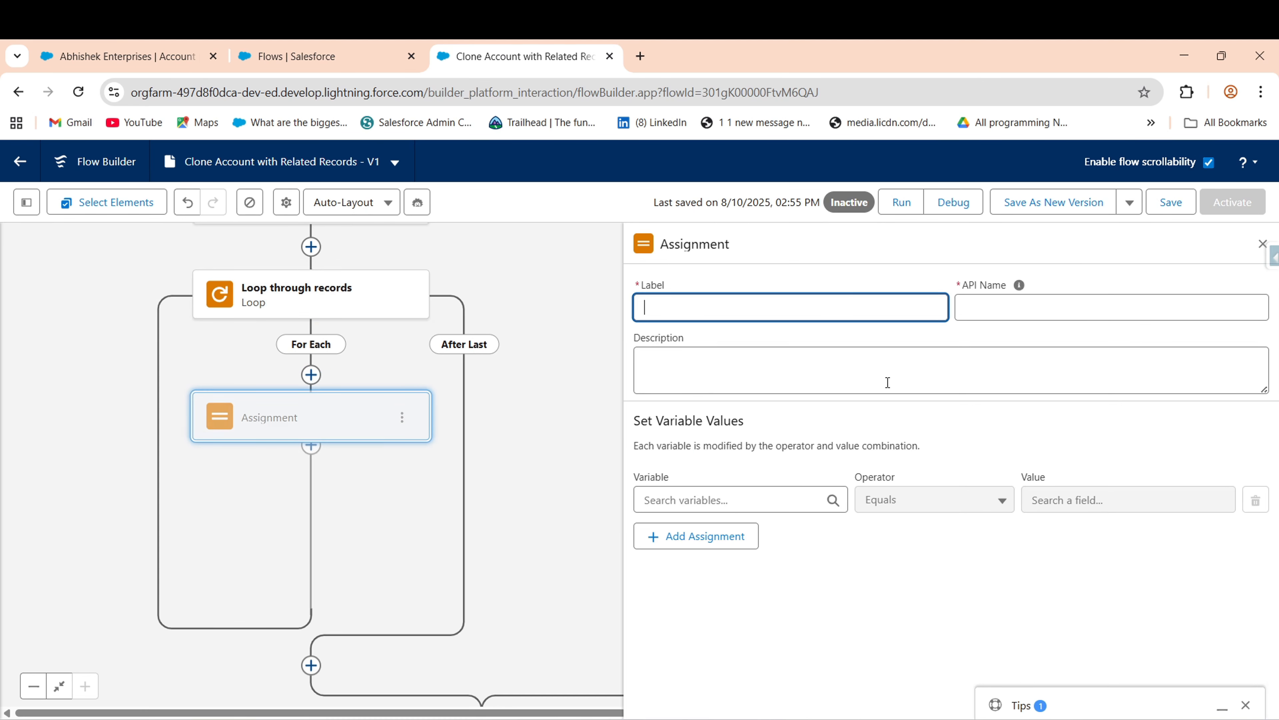
text(Assing)
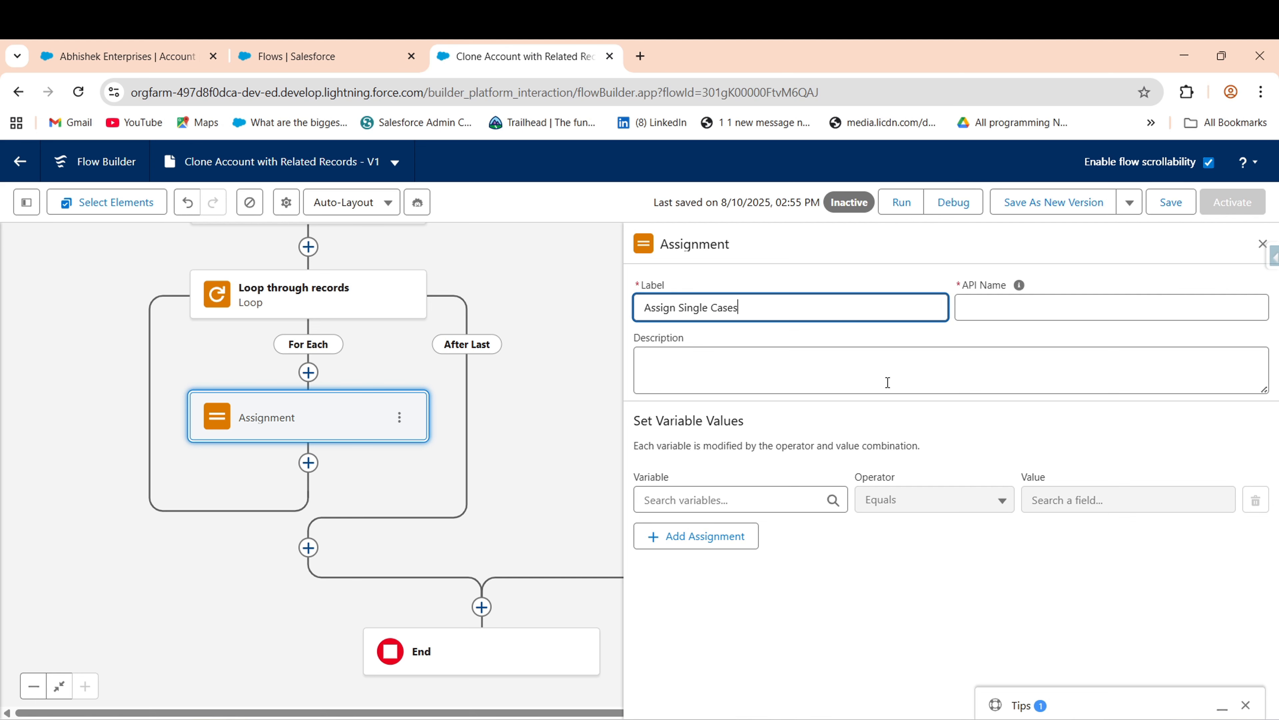
click(781, 509)
scroll(1273, 504, down, 3)
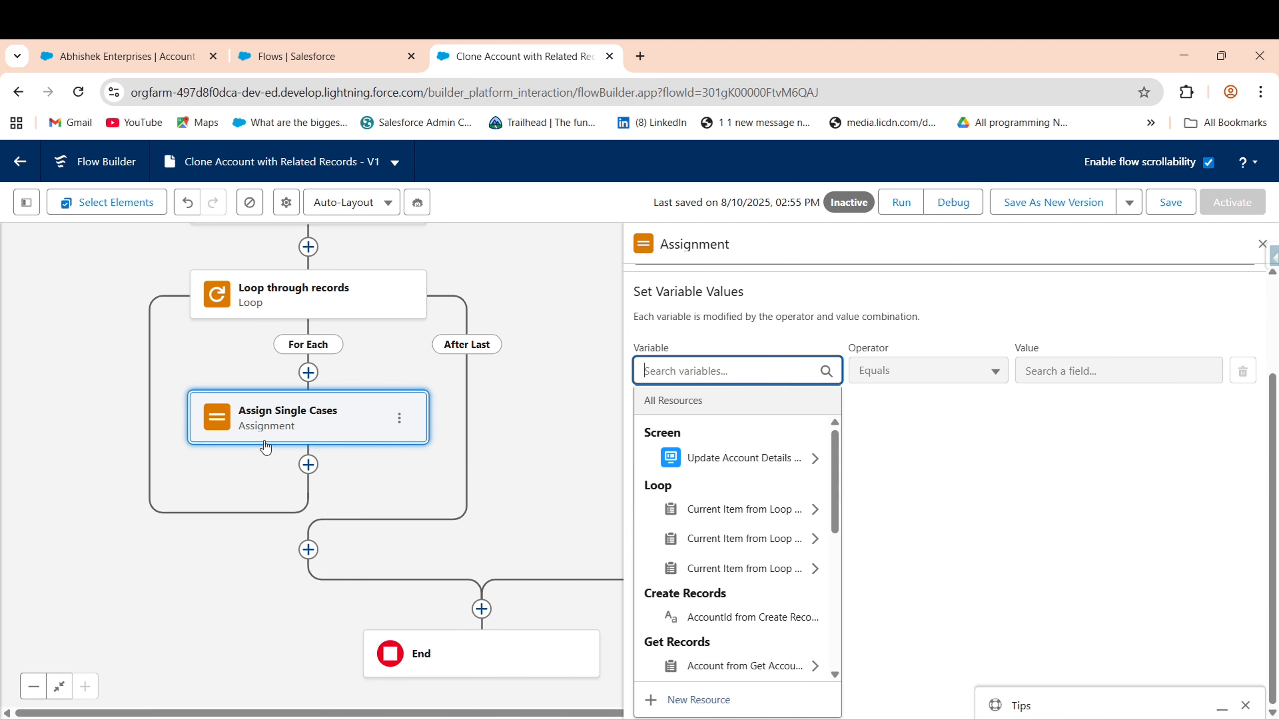
click(725, 699)
click(401, 367)
- Create the single-record Case variable Var_Single_Cases as the assignment's first-row variable
click(343, 390)
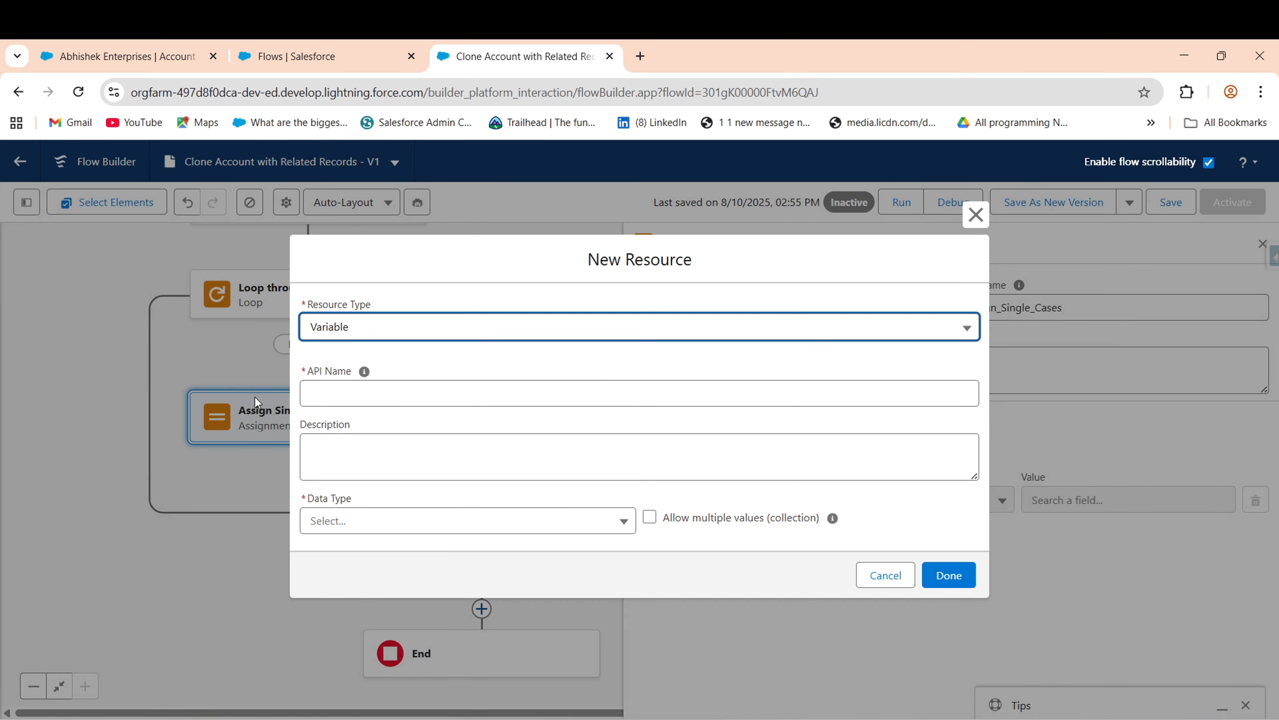
click(400, 387)
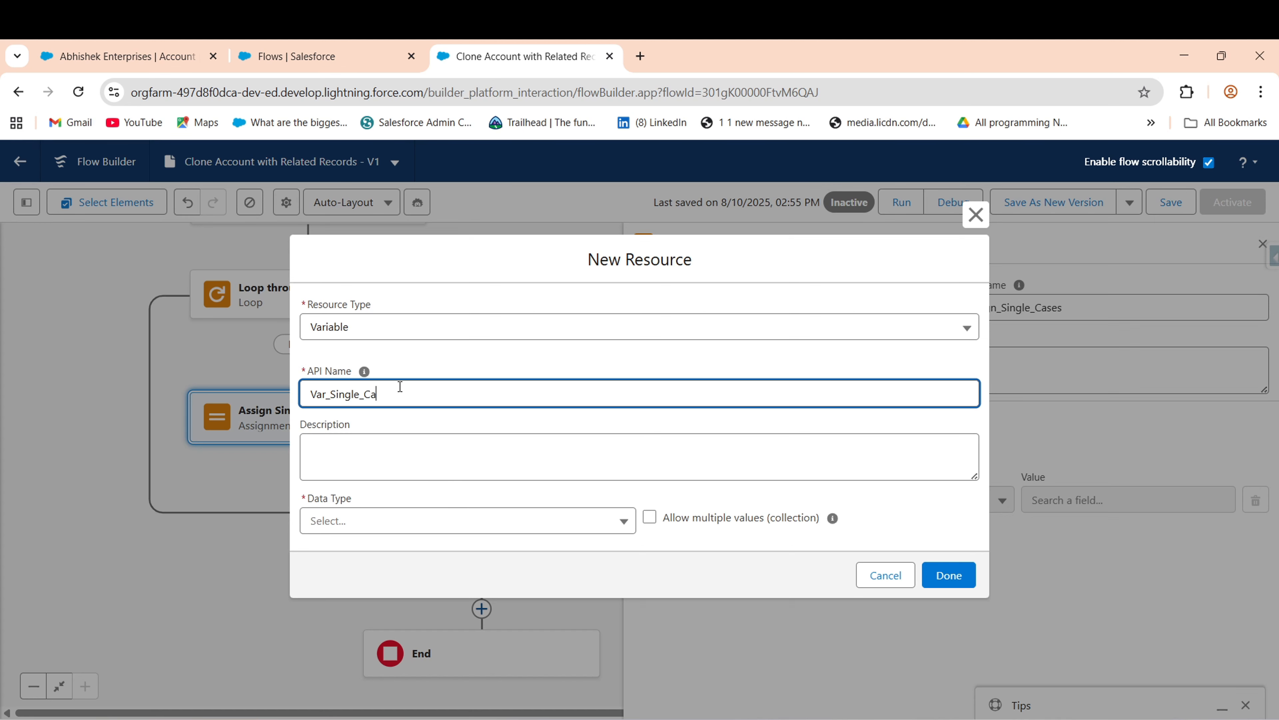
click(414, 520)
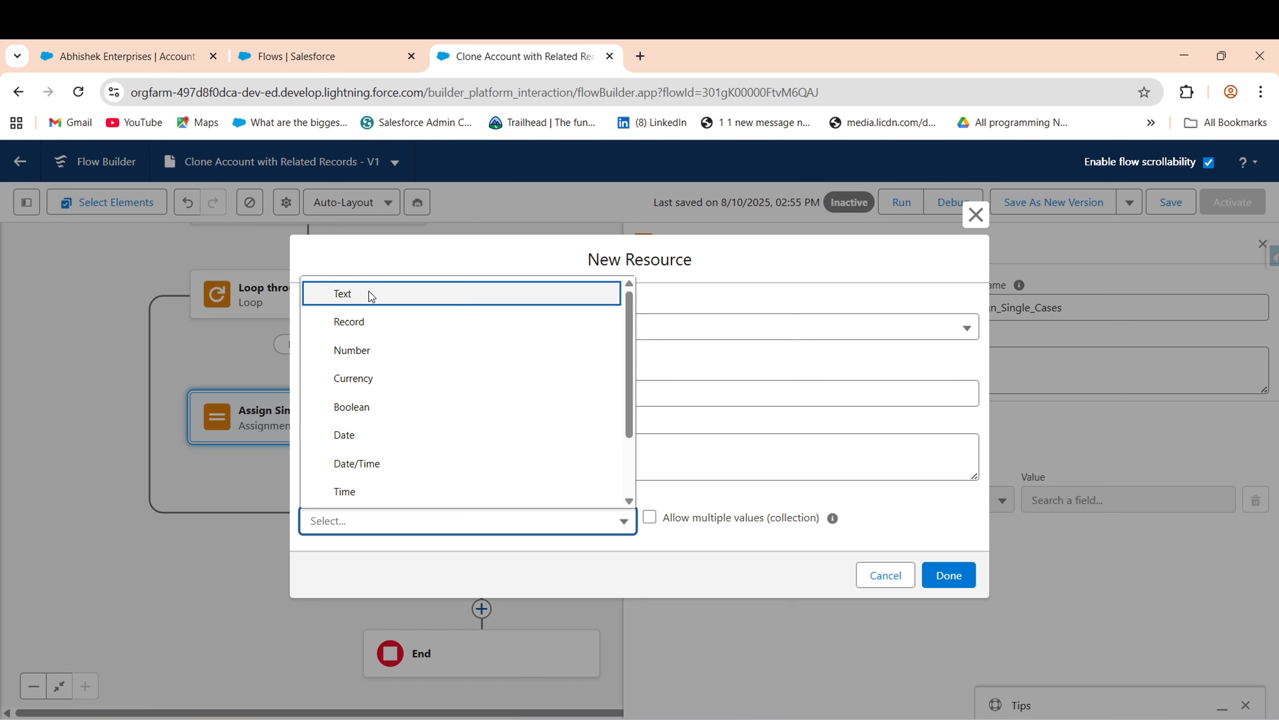
click(373, 321)
click(353, 521)
text(case)
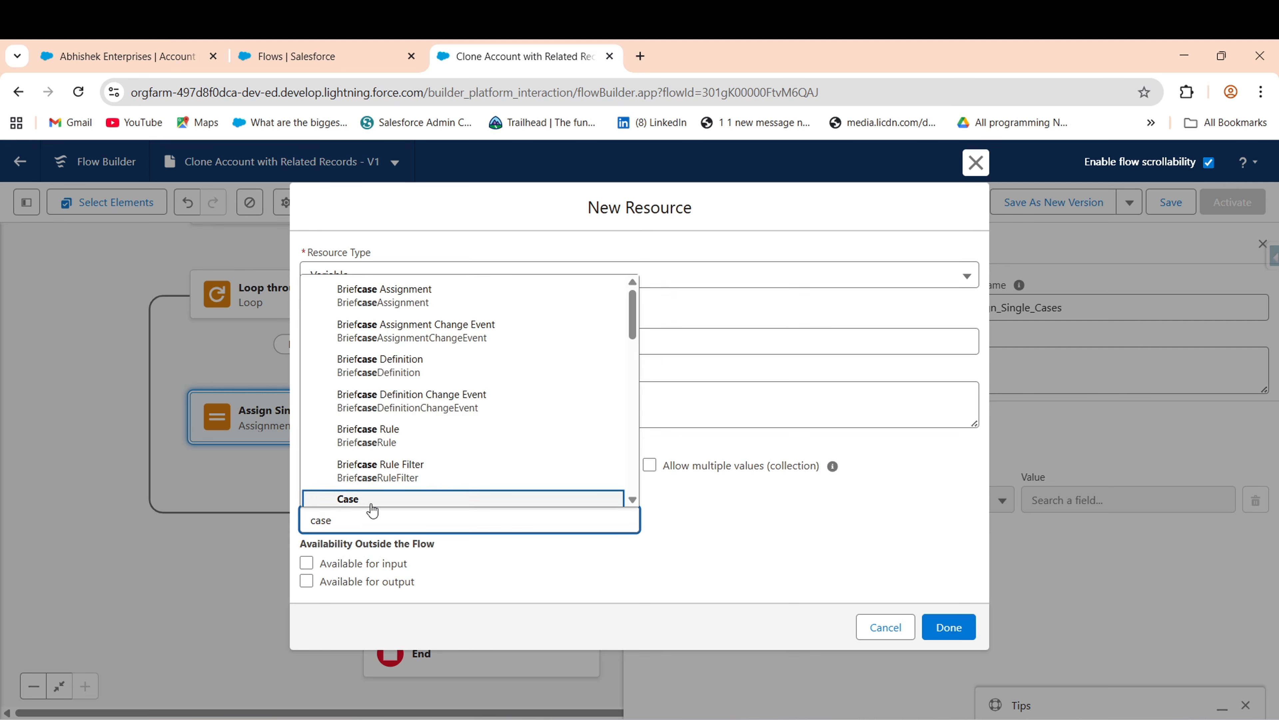
click(373, 499)
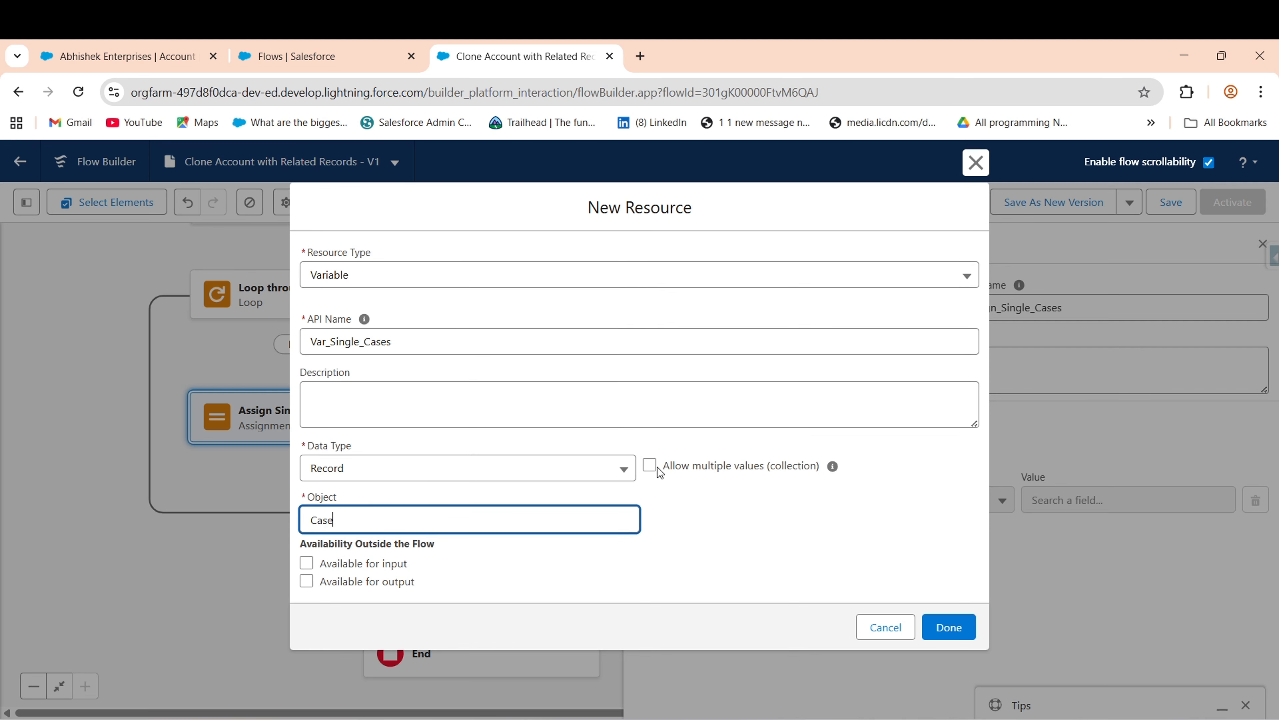
click(950, 626)
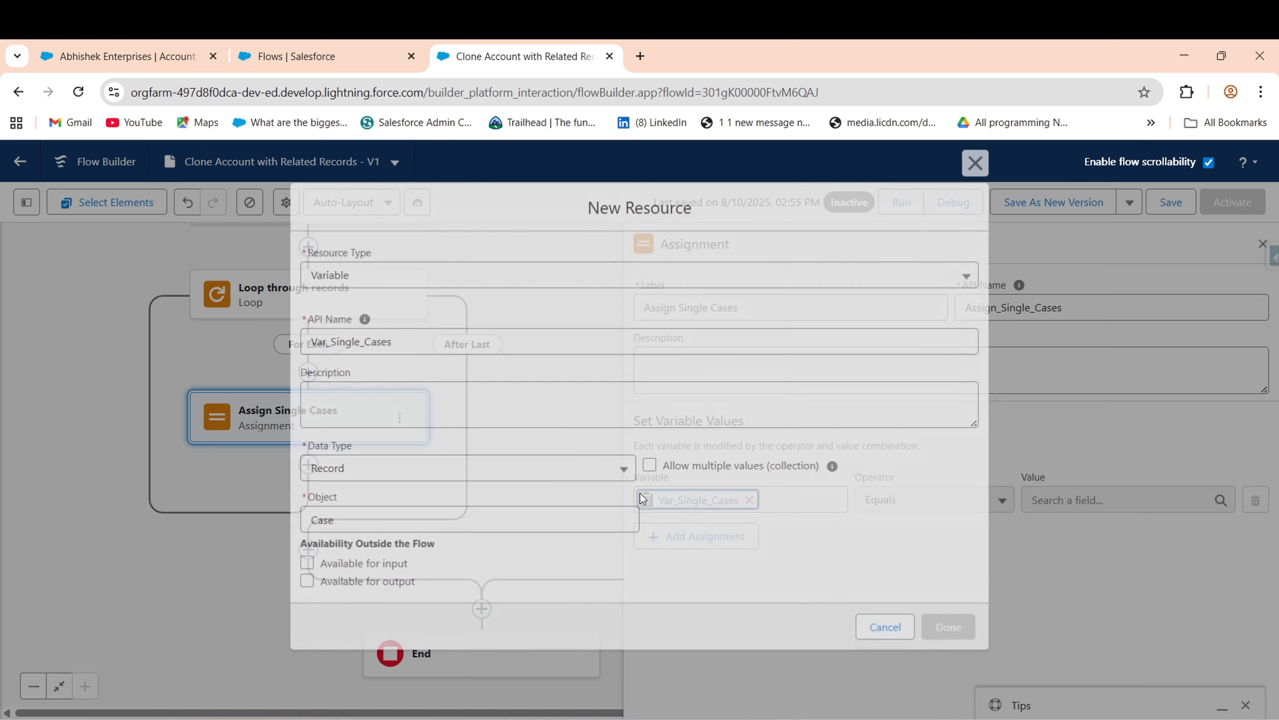
- Map the Var_Single_Cases Account ID field to the new account's AccountId
click(720, 499)
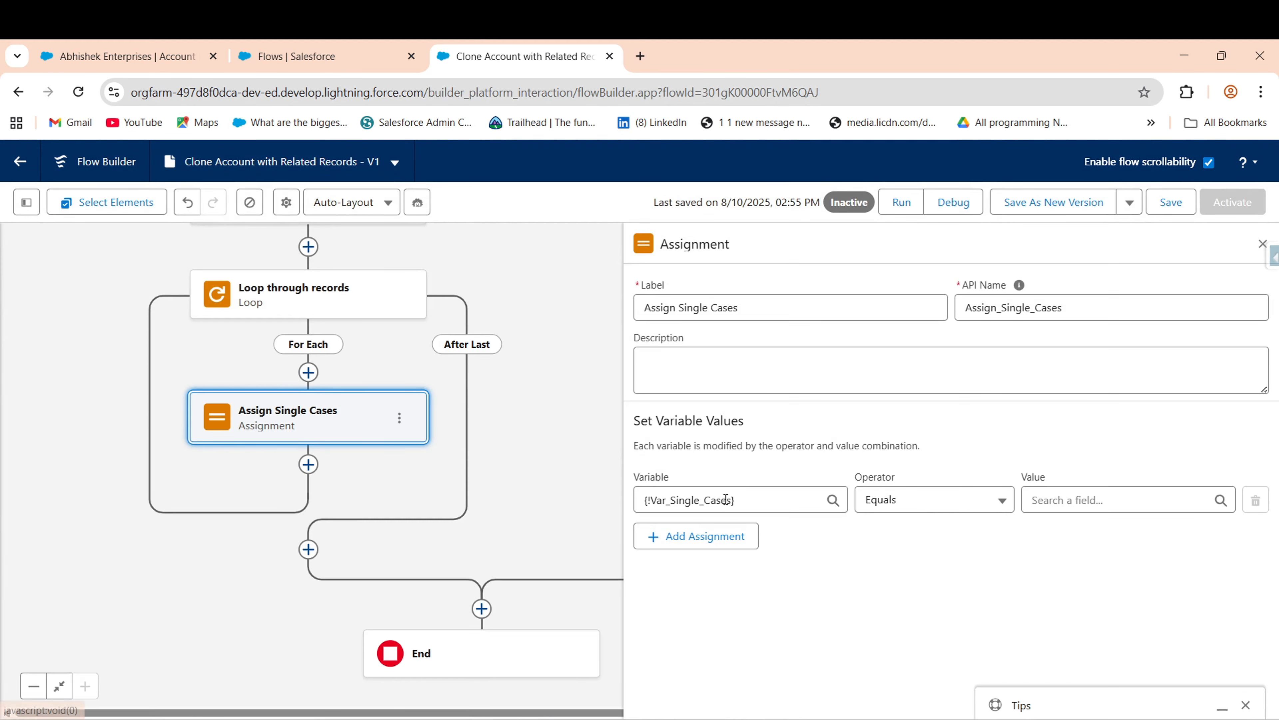
click(738, 587)
text(Acc)
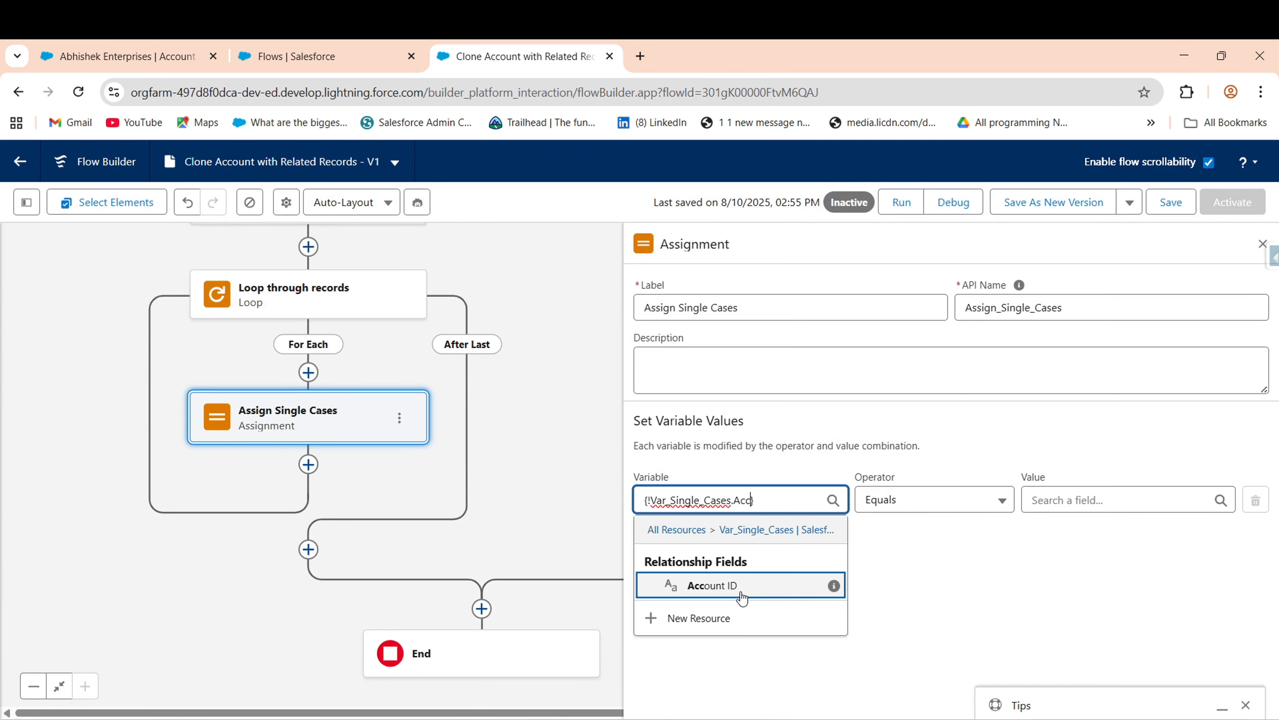
click(792, 596)
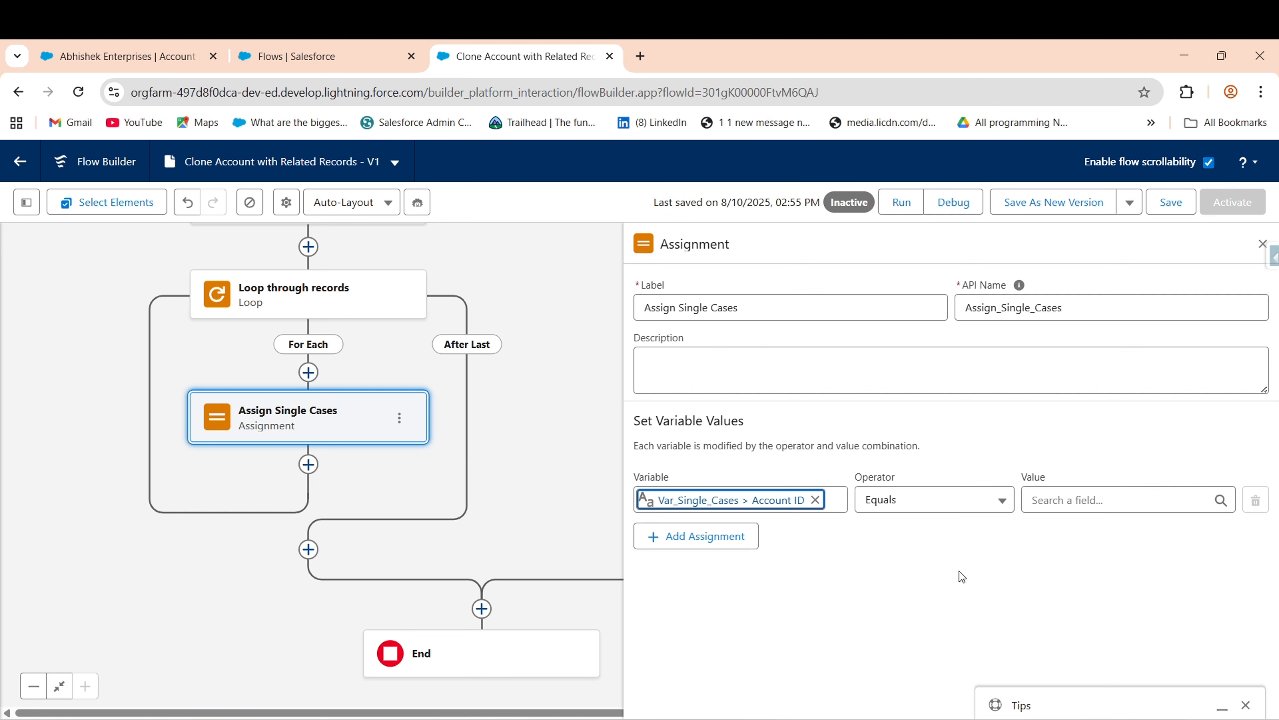
click(1122, 493)
scroll(1122, 499, down, 3)
drag(1219, 493, 1218, 550)
click(1108, 557)
- Add a row setting Var_Single_Cases Case Origin from the looped case's Case Origin
click(687, 538)
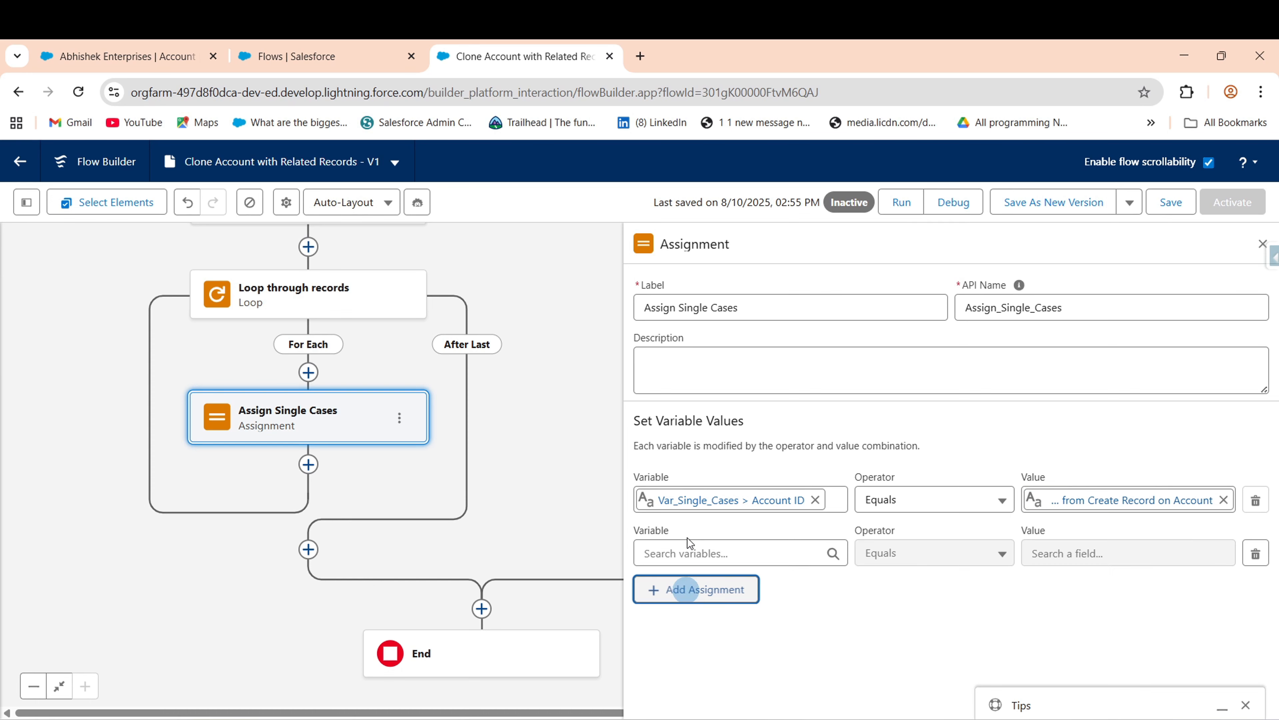
click(713, 556)
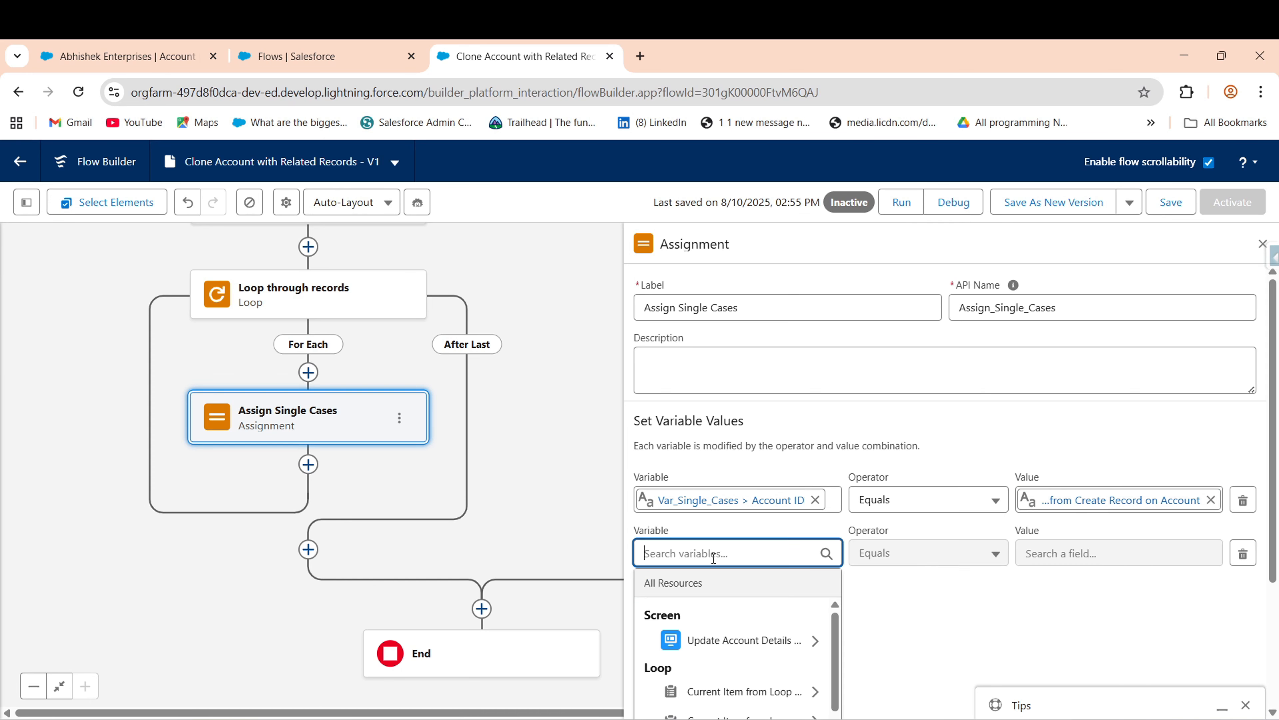
text(va)
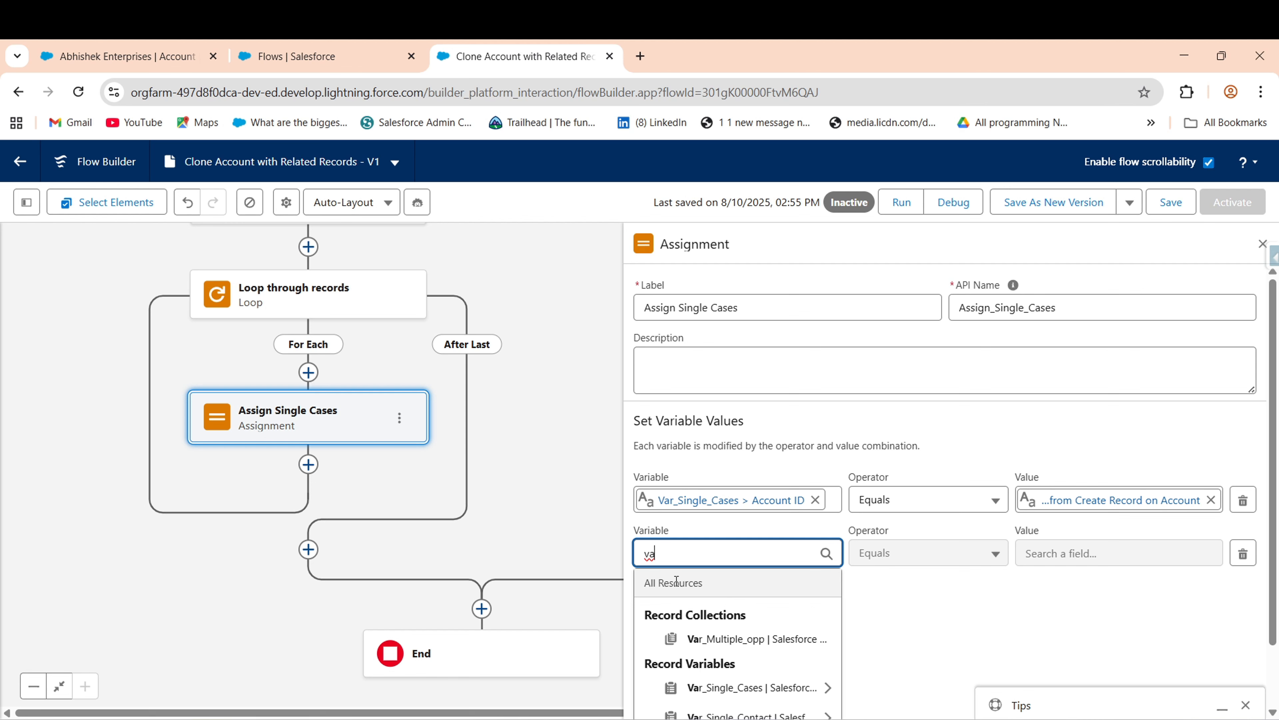
text(rsin)
key(BackSpace)
key(BackSpace)
key(BackSpace)
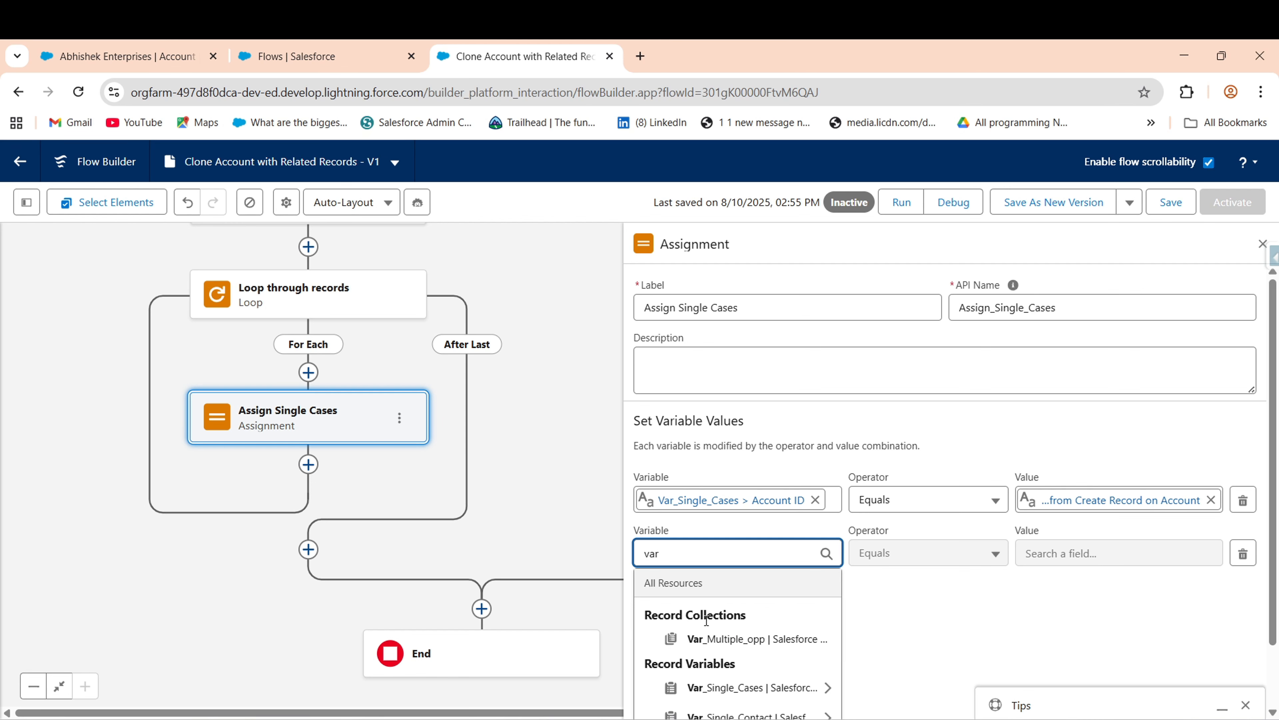
click(725, 688)
text(case)
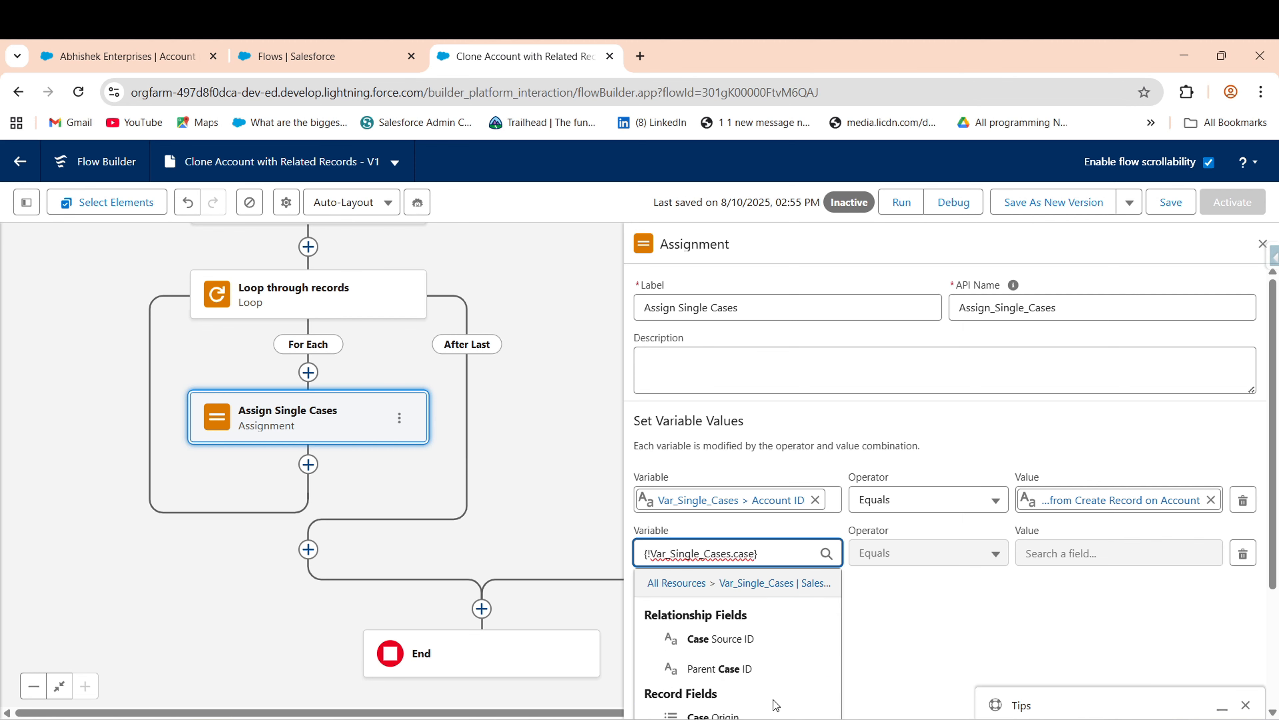
click(759, 711)
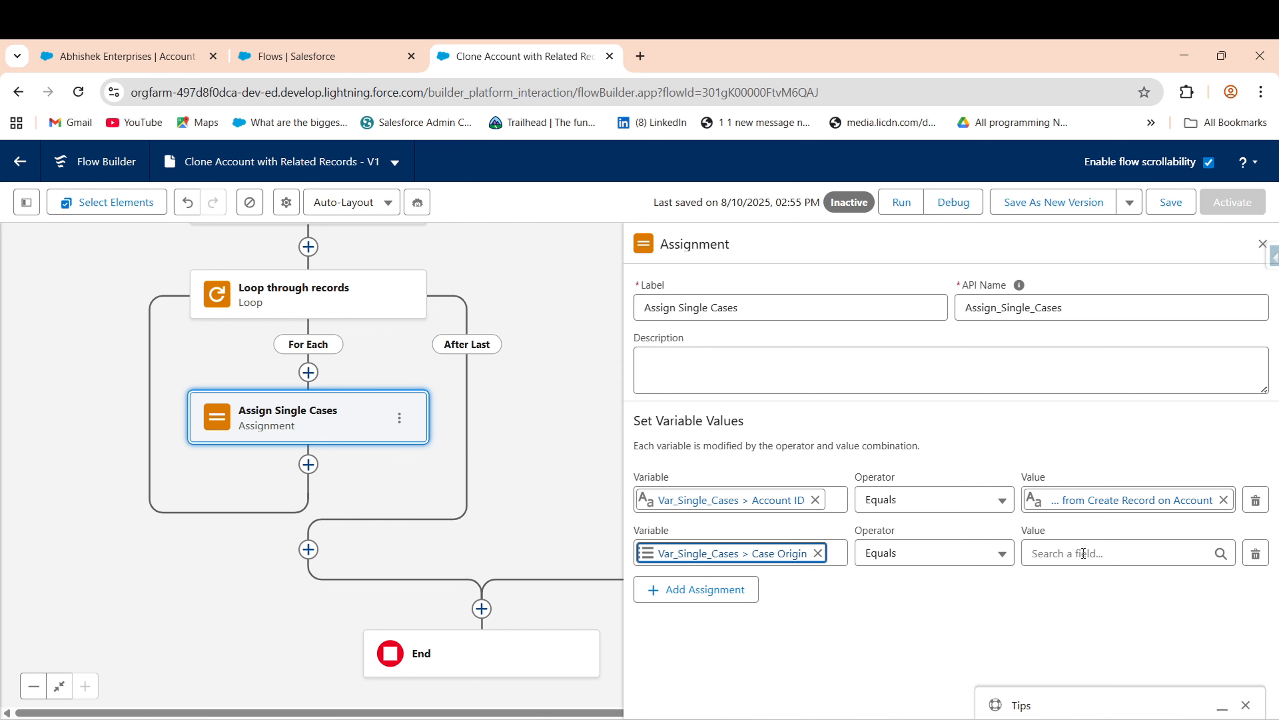
click(1084, 553)
text(loo)
mouse_move(1193, 640)
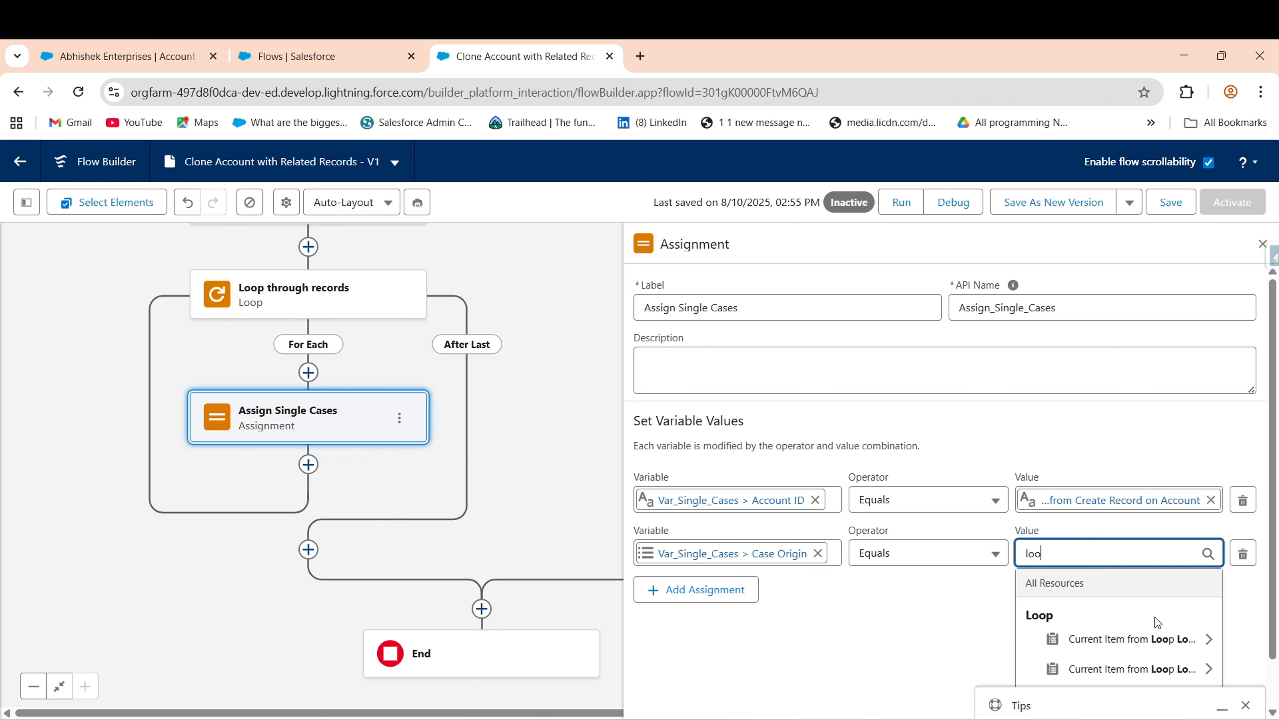
key(BackSpace)
scroll(1276, 660, down, 3)
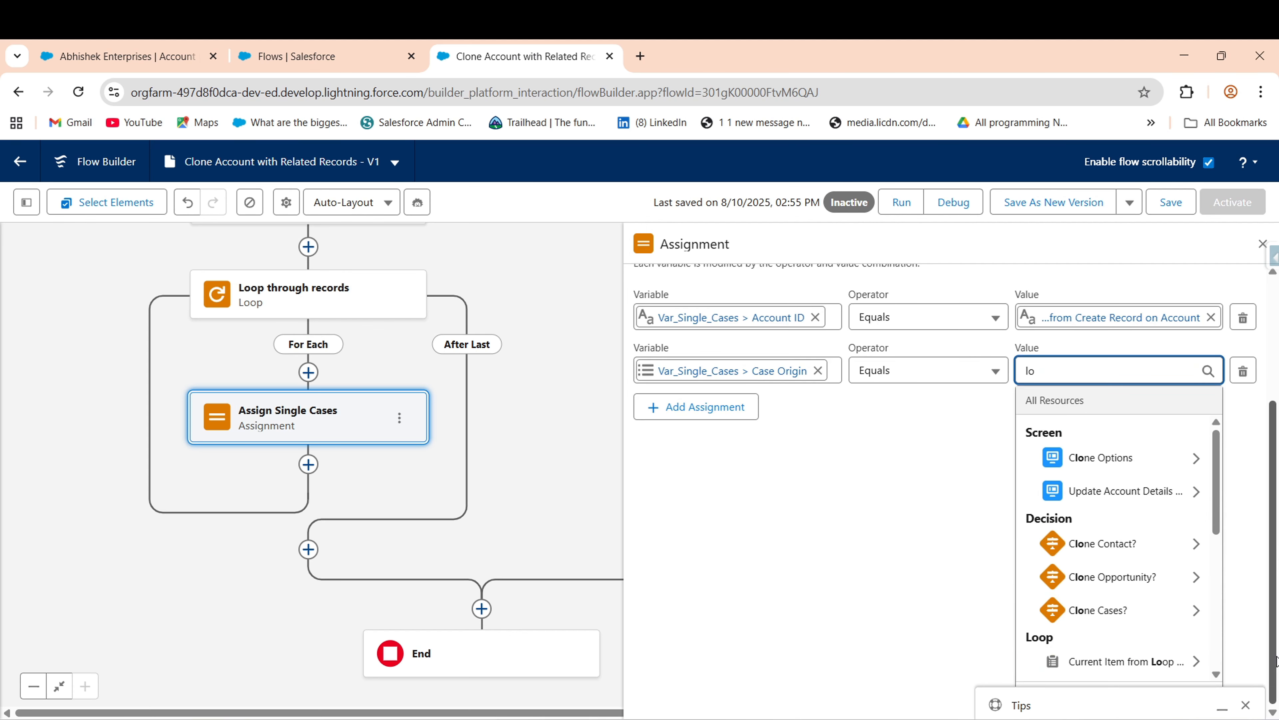
scroll(1217, 498, down, 4)
mouse_move(1183, 538)
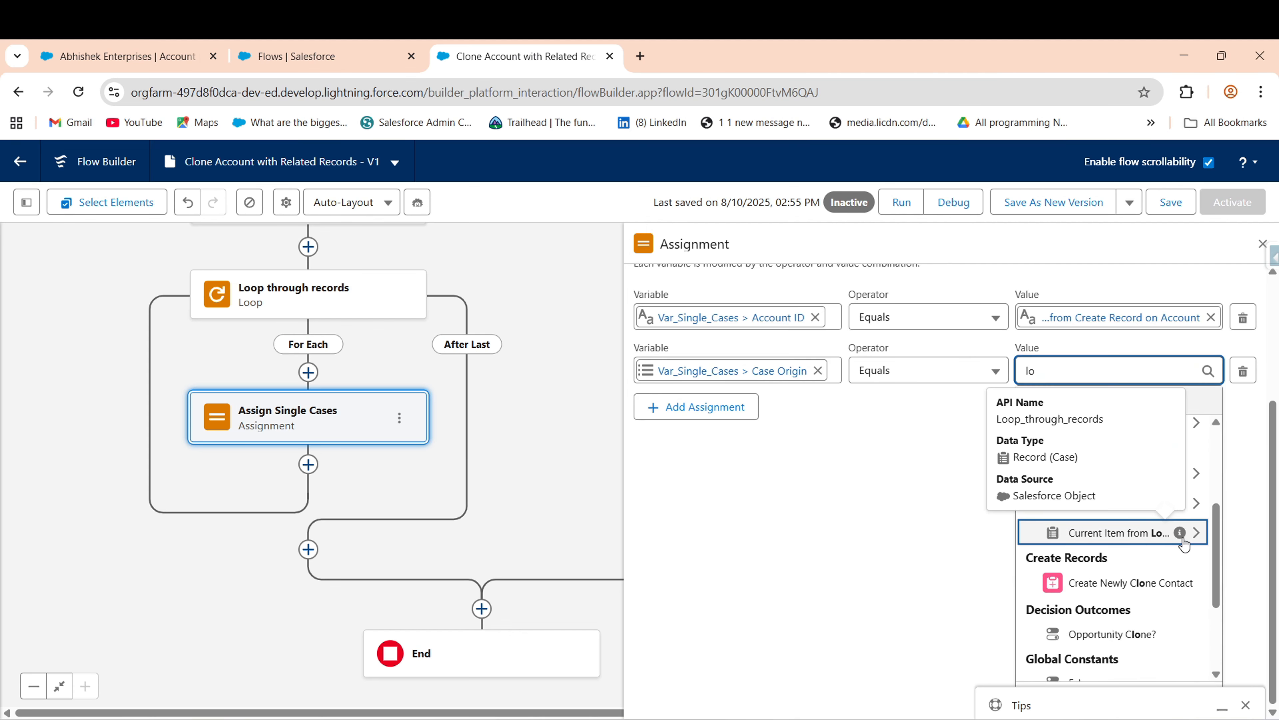
click(1144, 532)
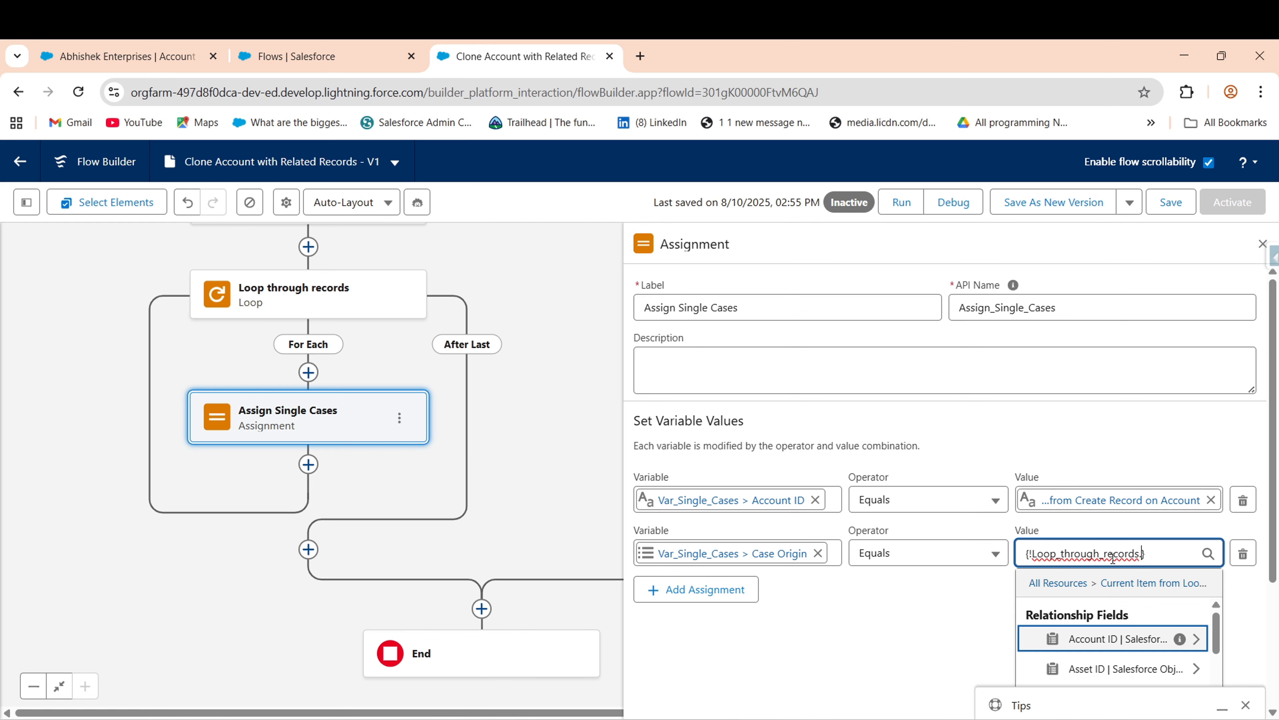
text(case)
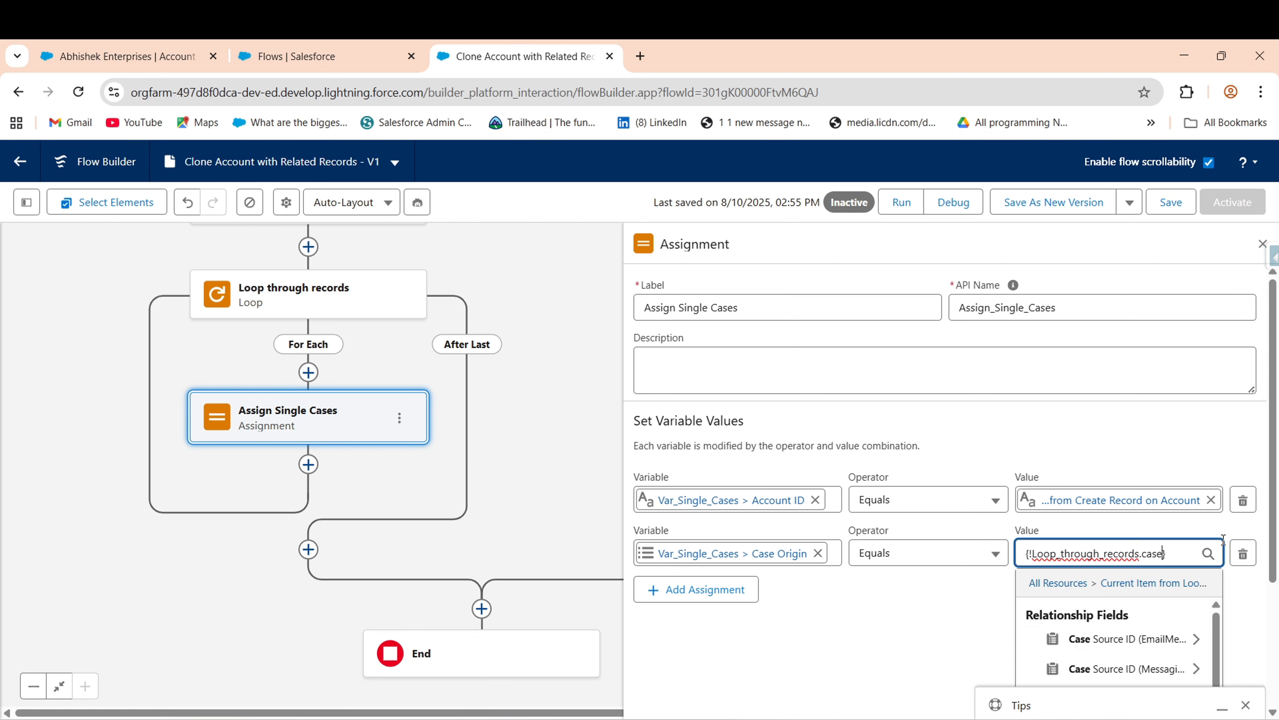
click(1163, 672)
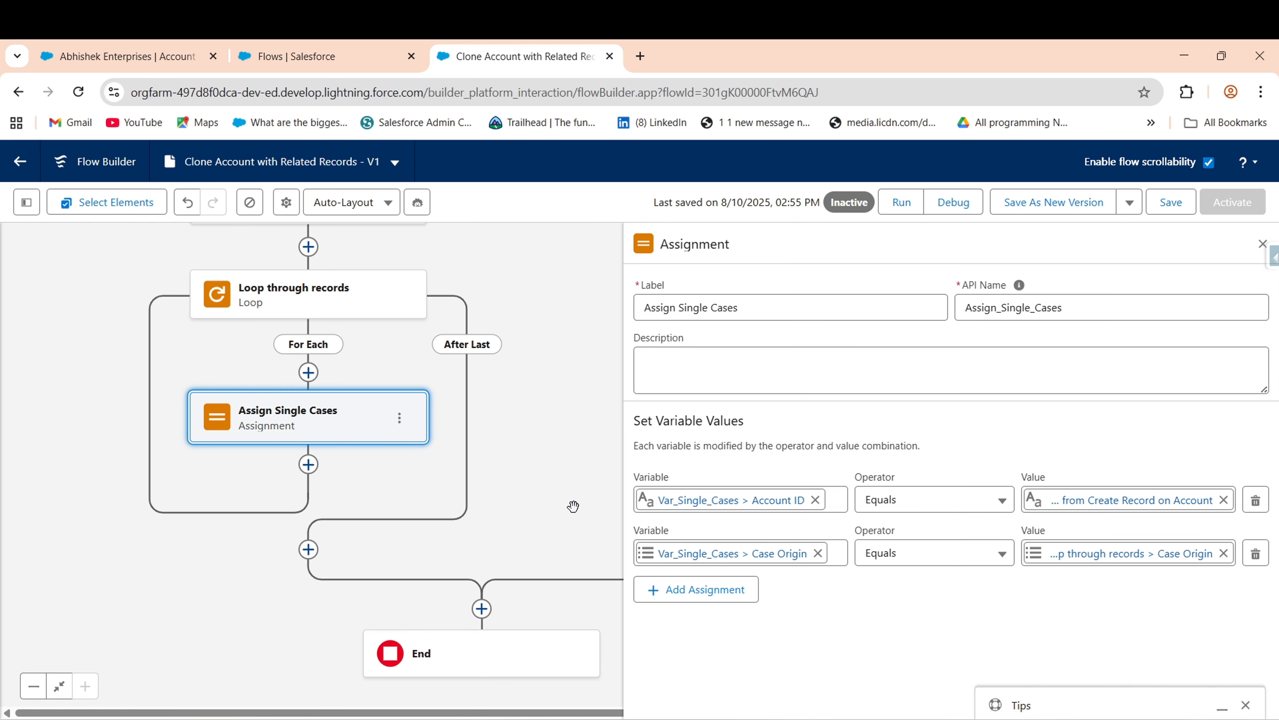
- Add a row setting Var_Single_Cases Subject from the looped case's Subject
click(720, 589)
click(769, 609)
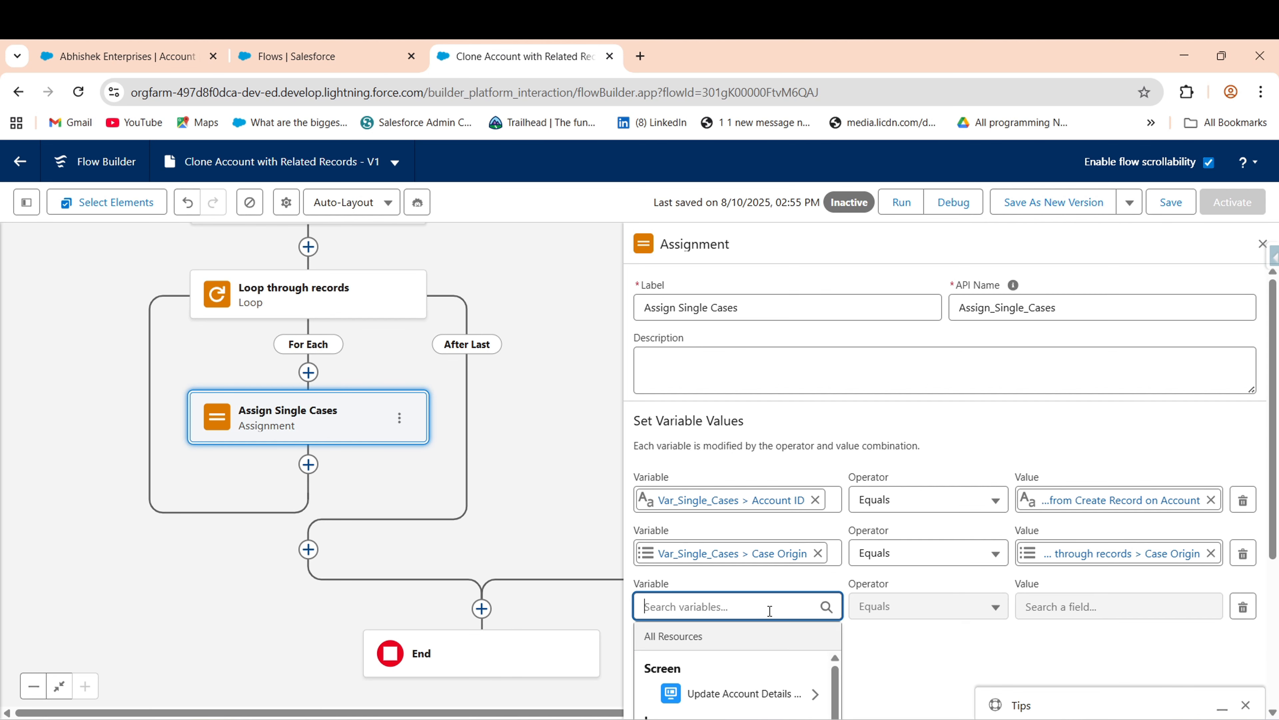
text(va)
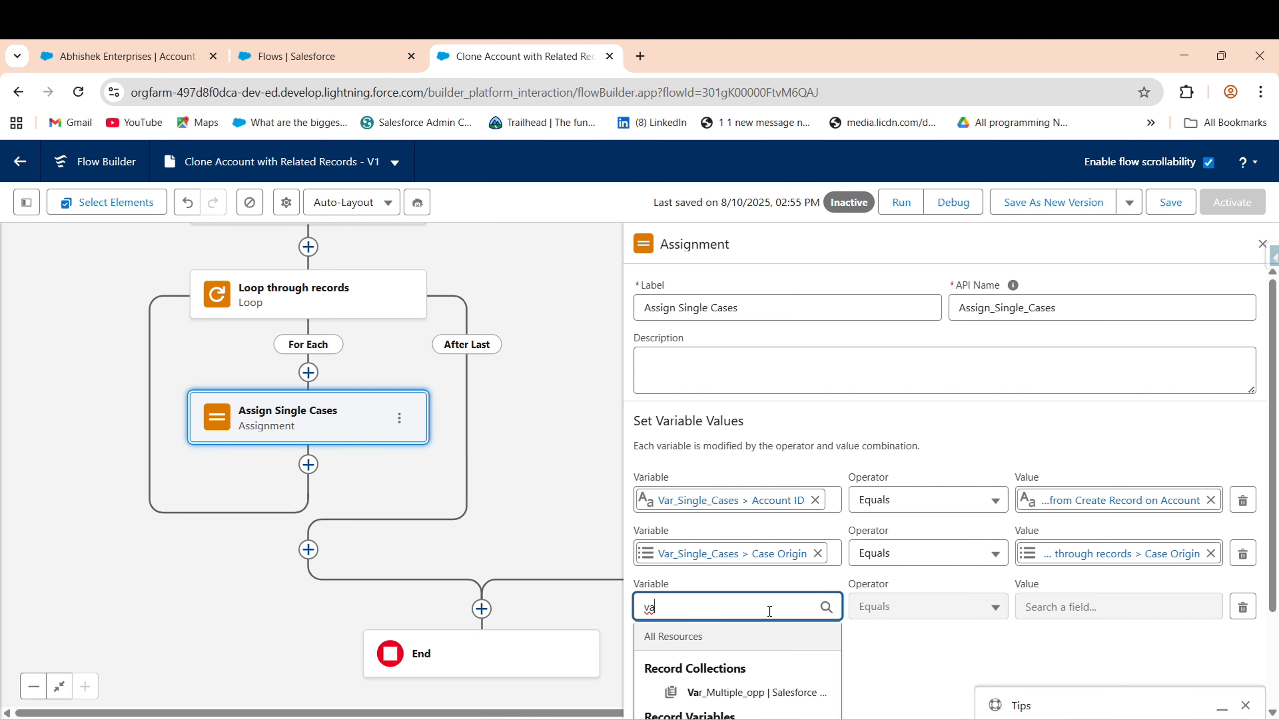
text(r_sin)
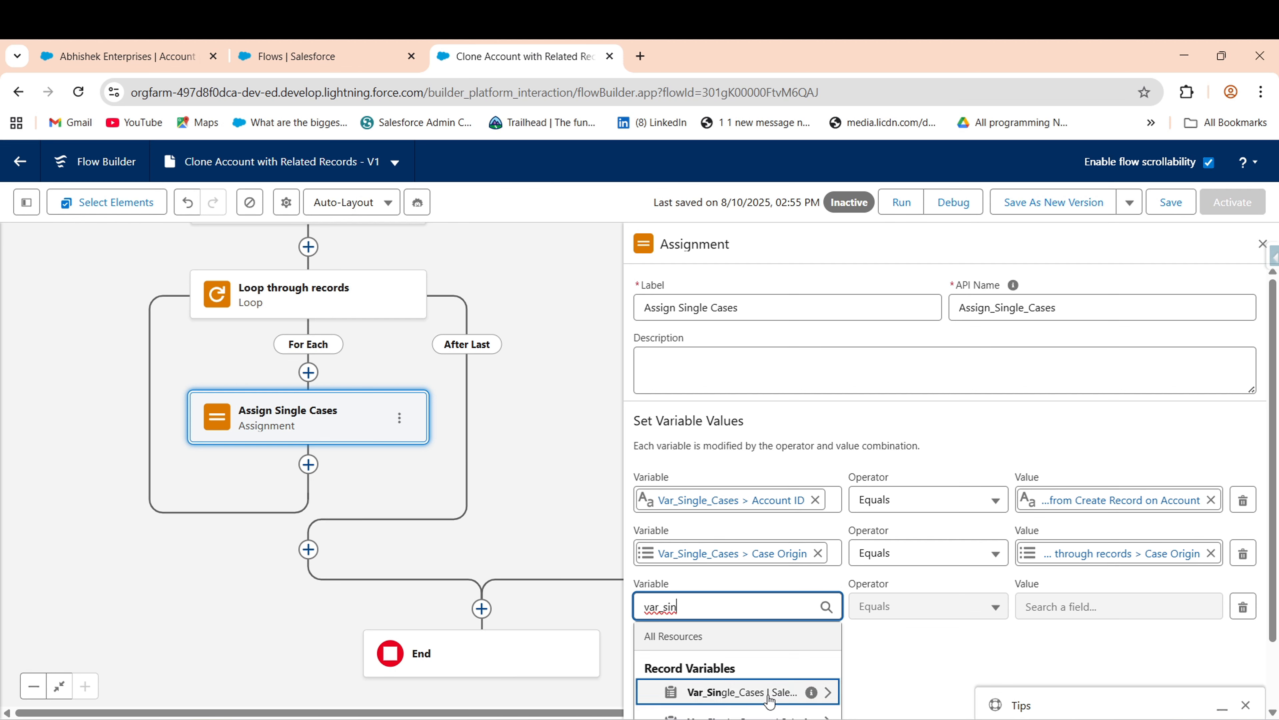
click(715, 692)
text(sub)
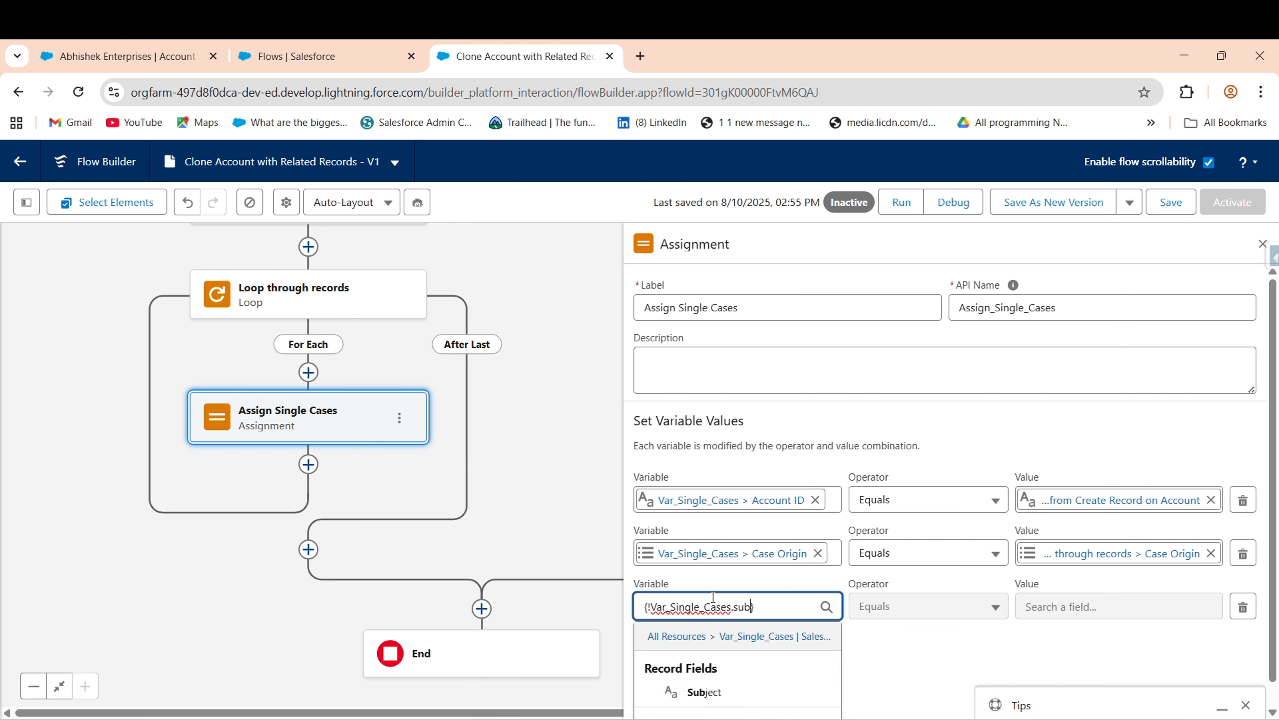
click(717, 693)
click(1119, 607)
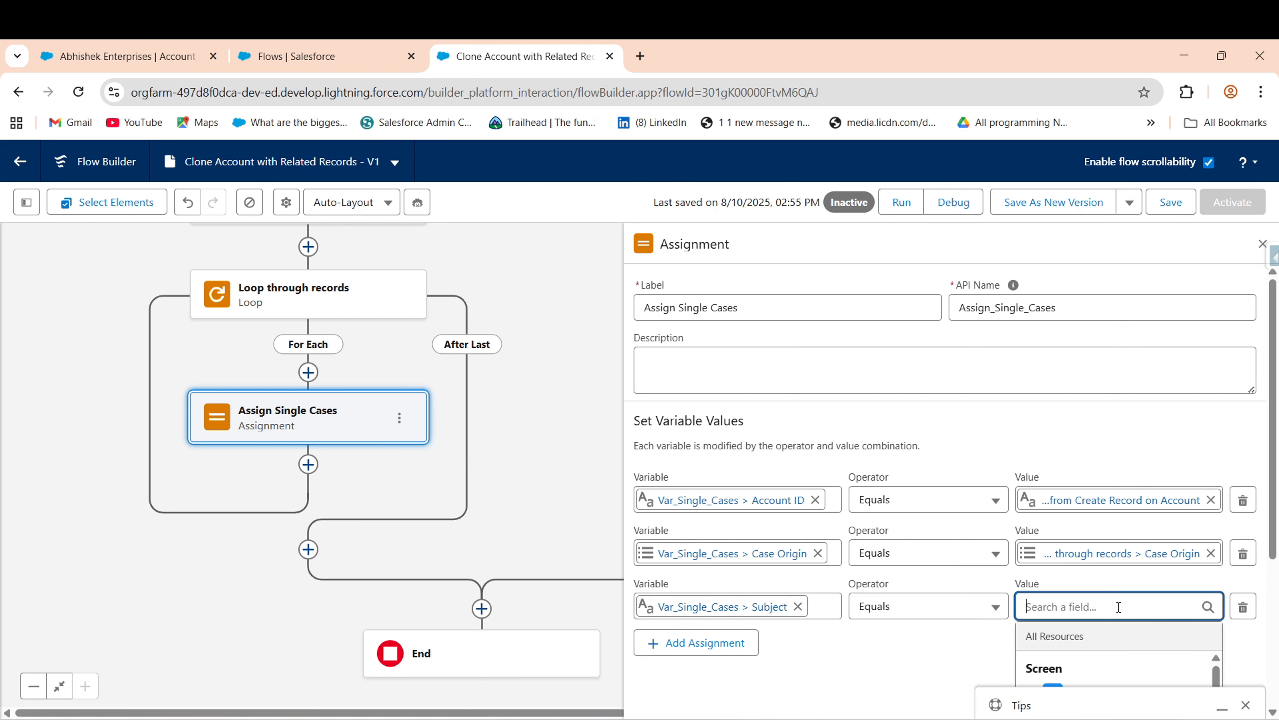
text(loo)
scroll(1118, 630, down, 2)
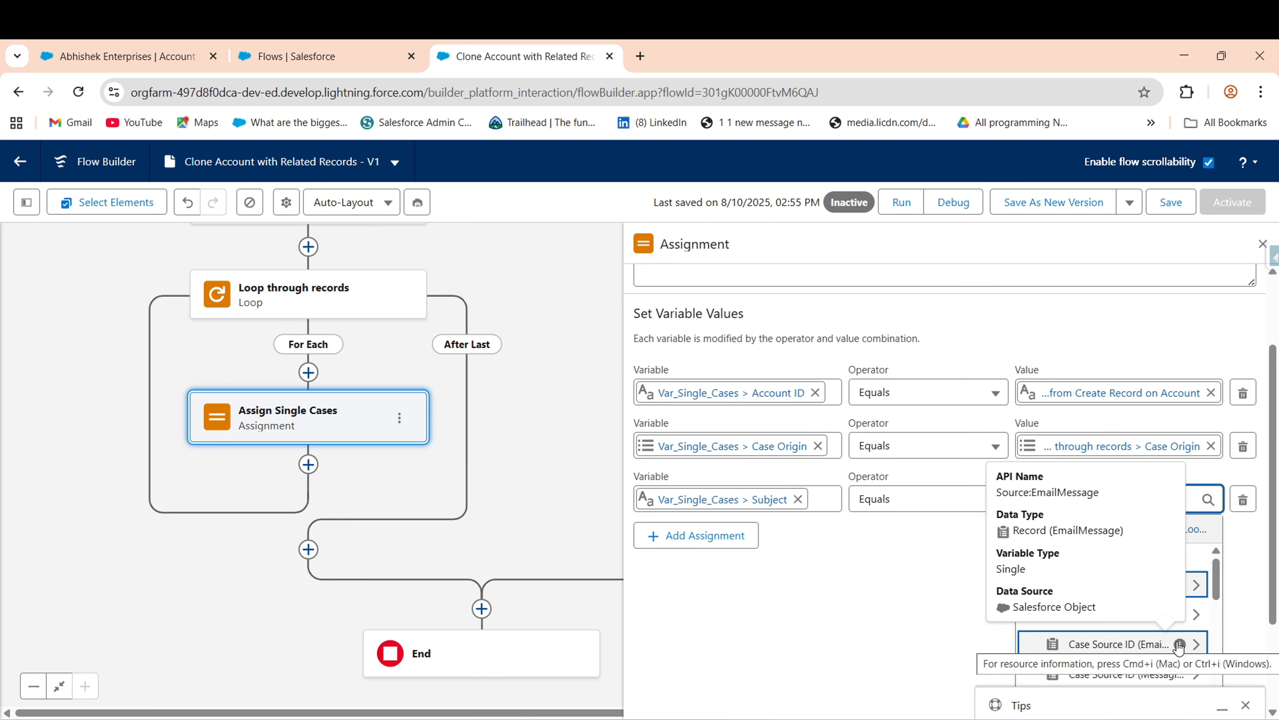
click(1134, 644)
text(subj)
click(1098, 667)
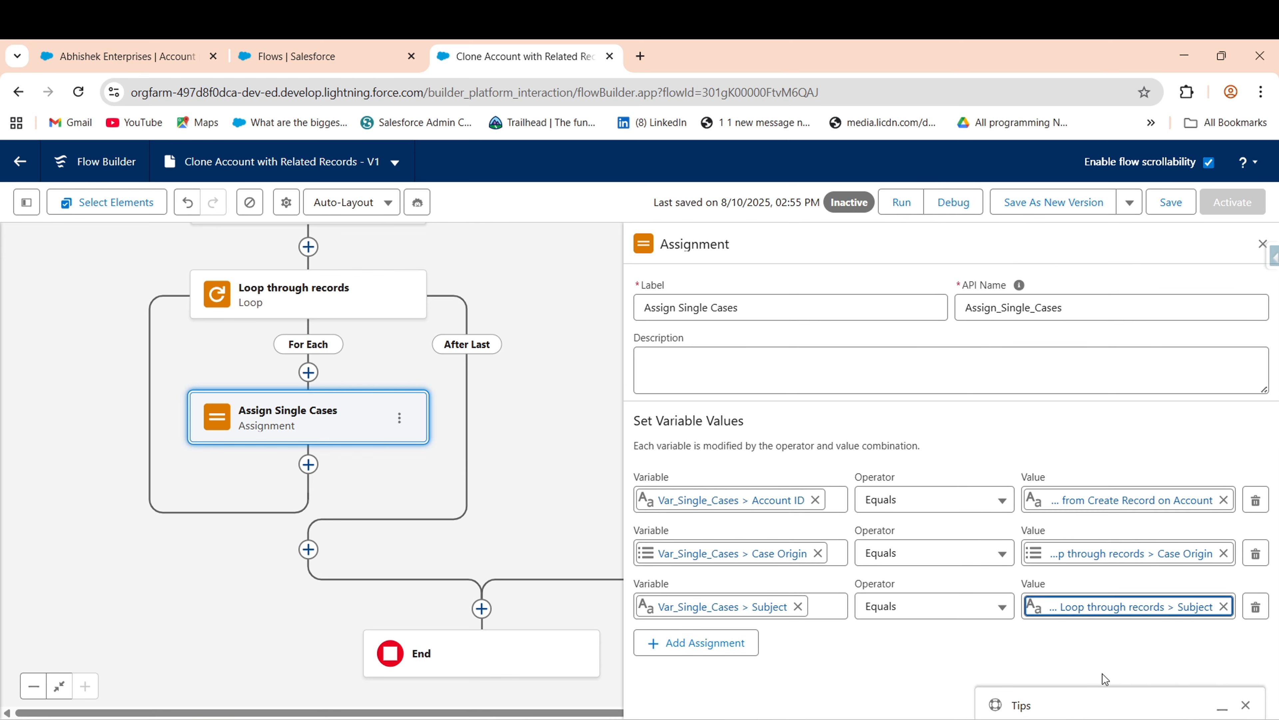
- Add a row setting Var_Single_Cases Status from the looped case's Status
click(690, 641)
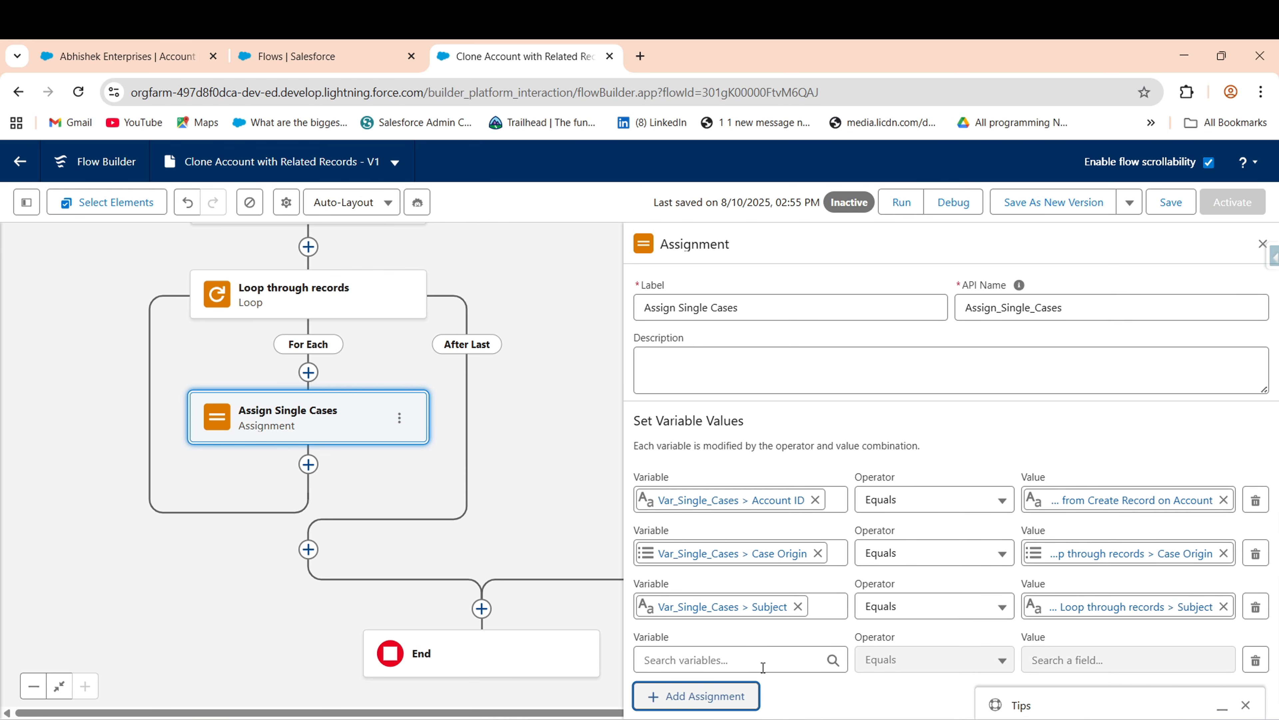
click(684, 669)
text(vars)
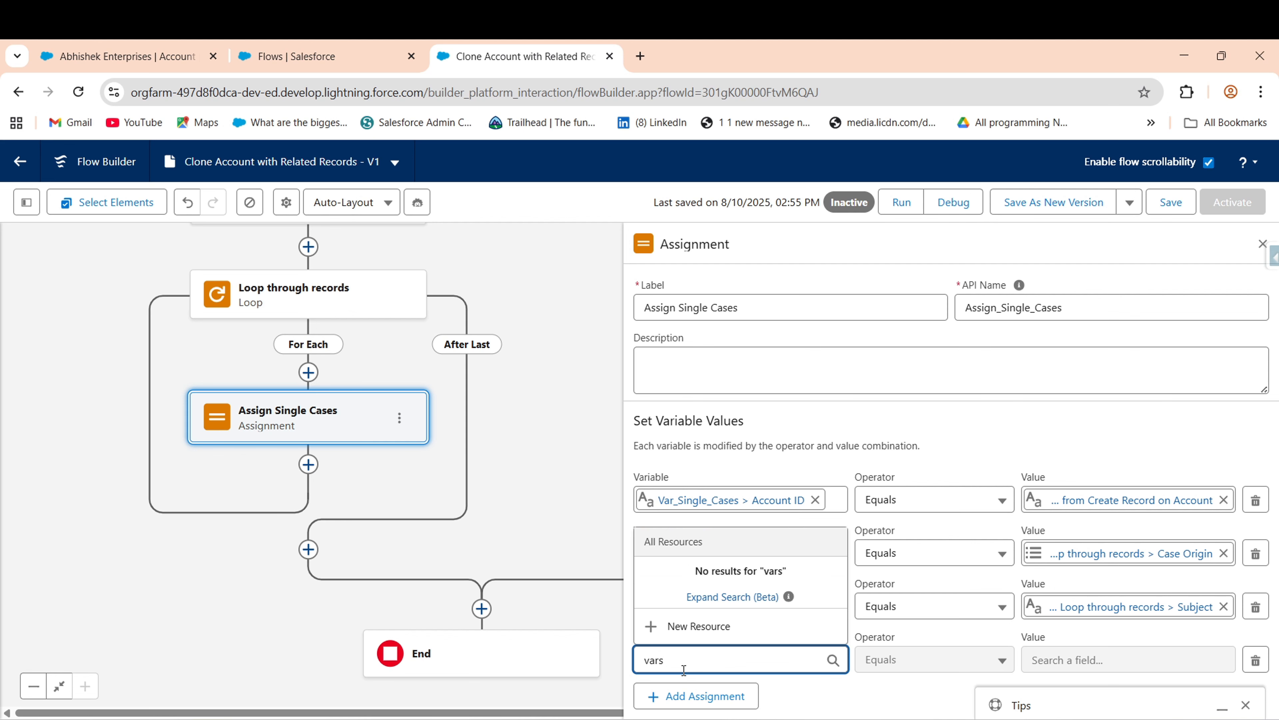
key(BackSpace)
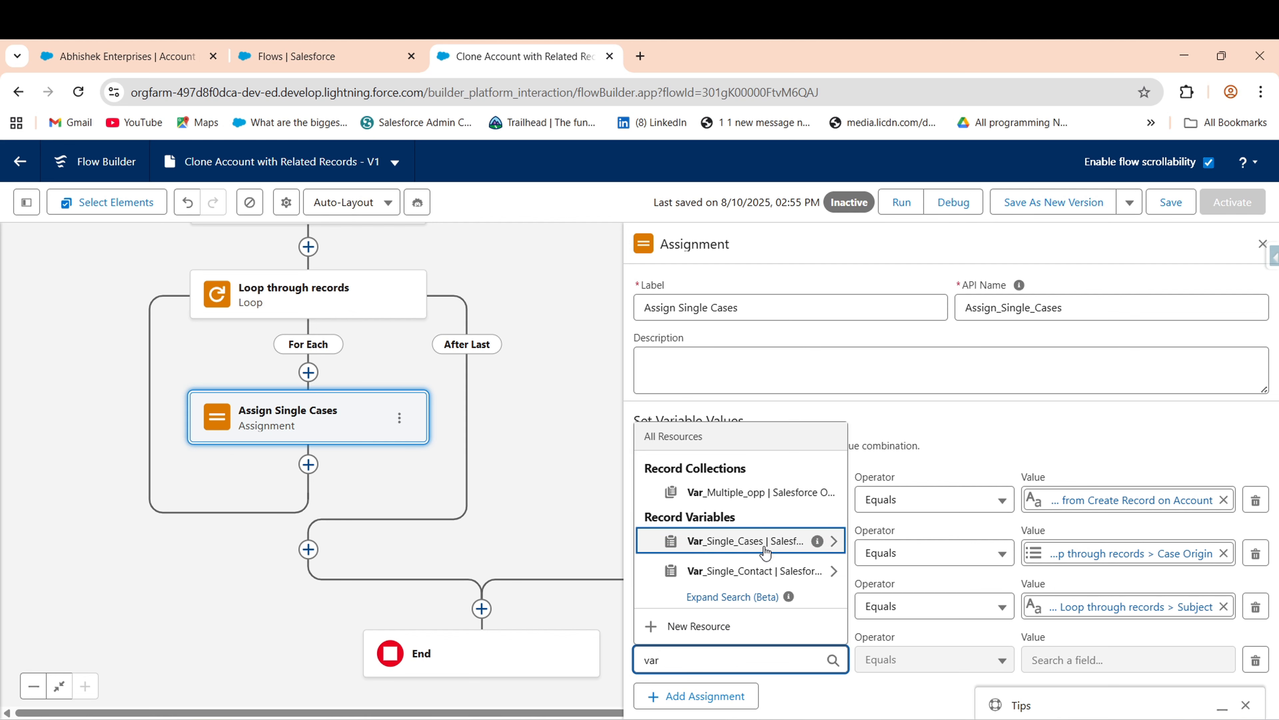
click(746, 537)
text(s > St)
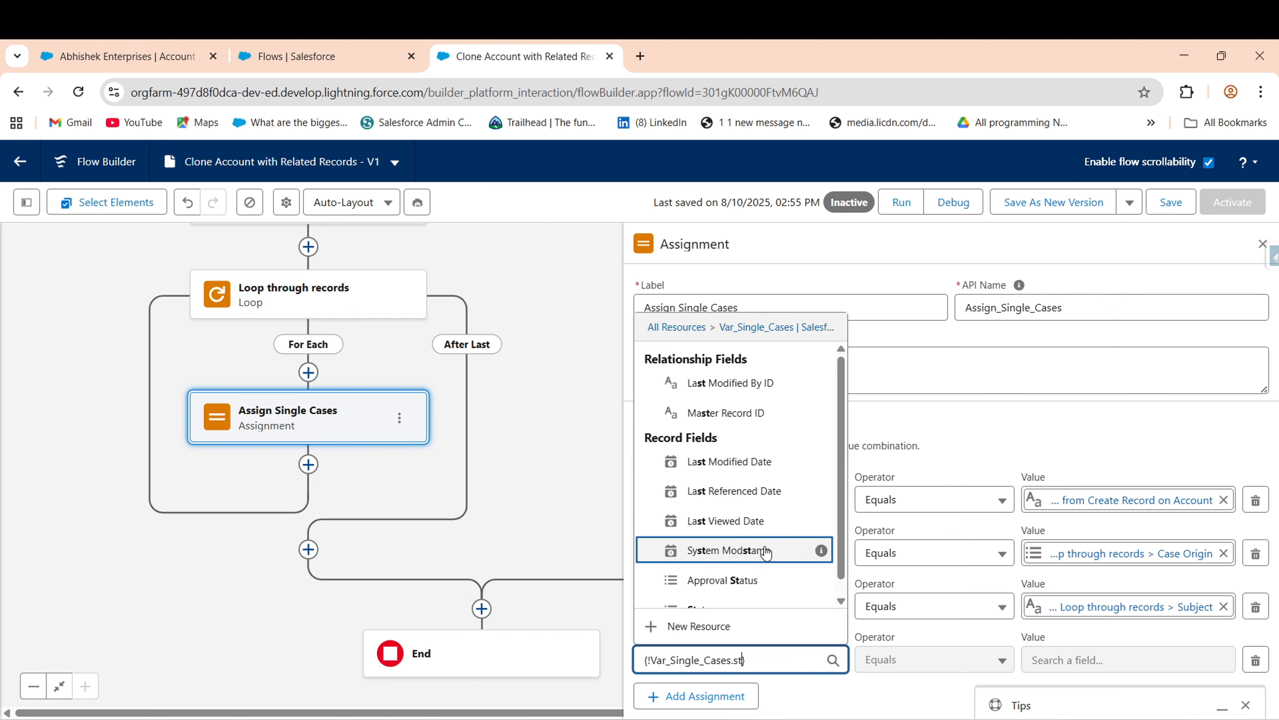
text(atu)
click(711, 594)
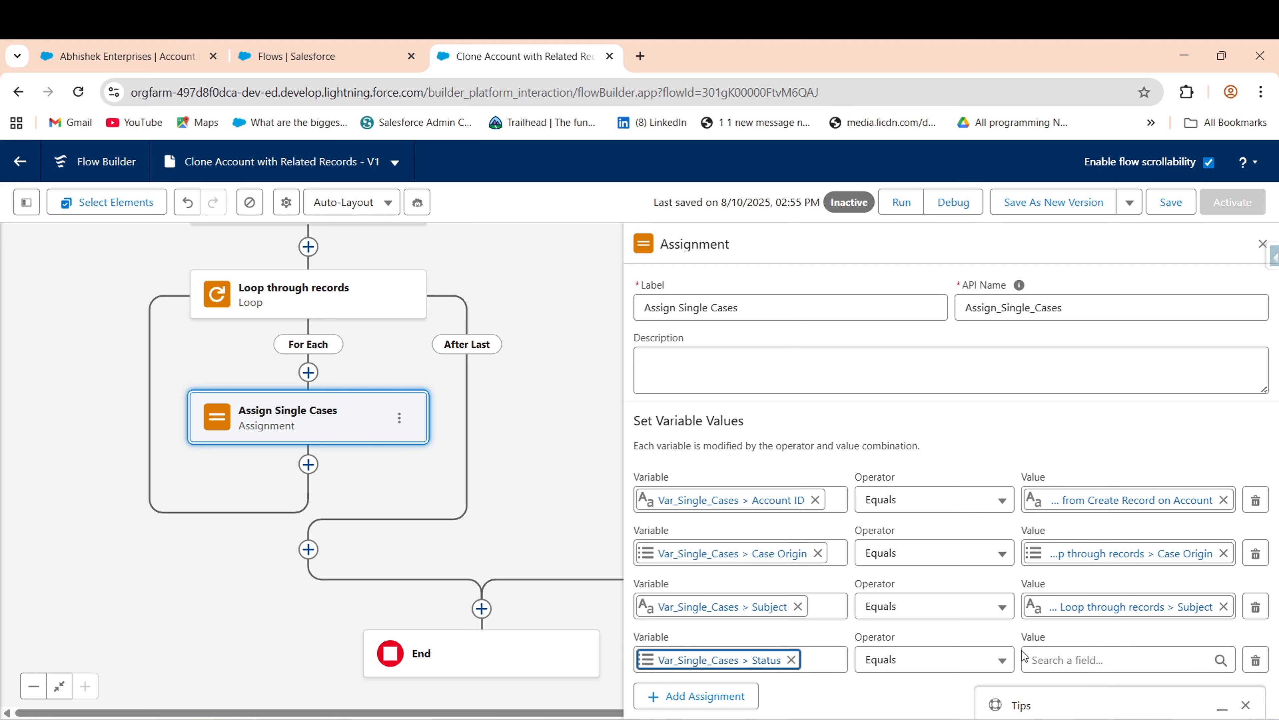
click(1058, 655)
text(lo)
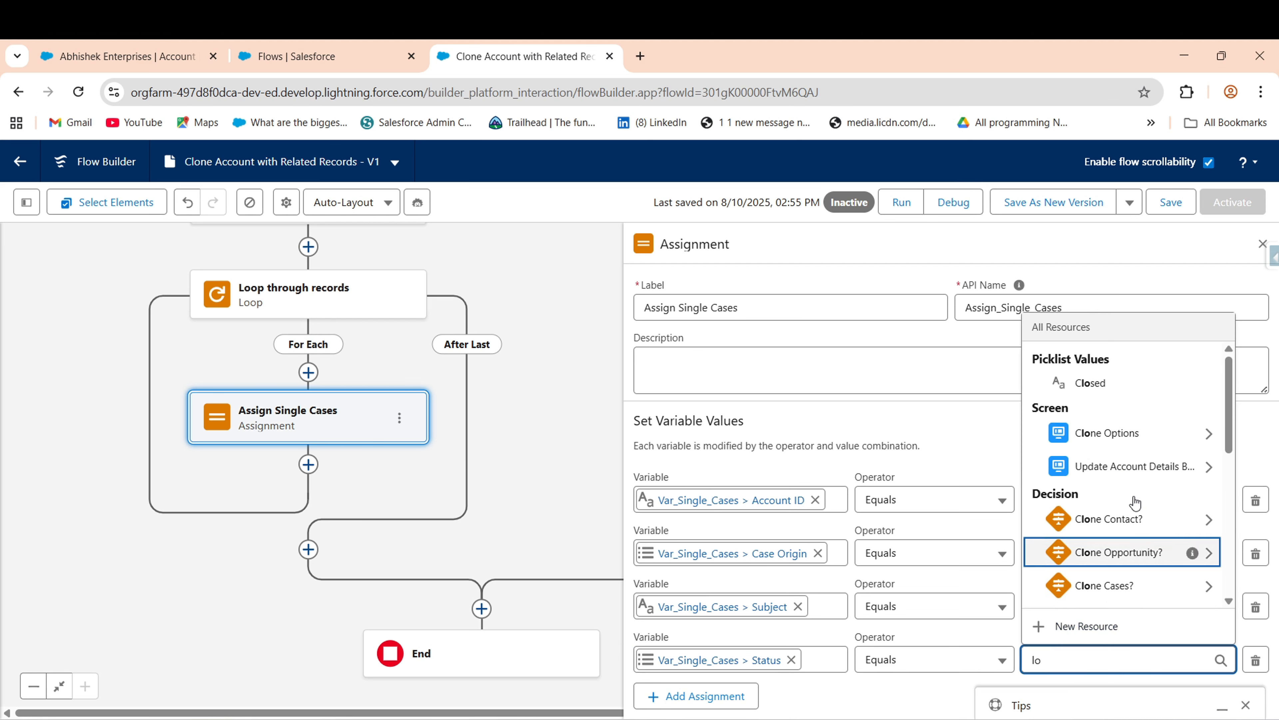
text(op)
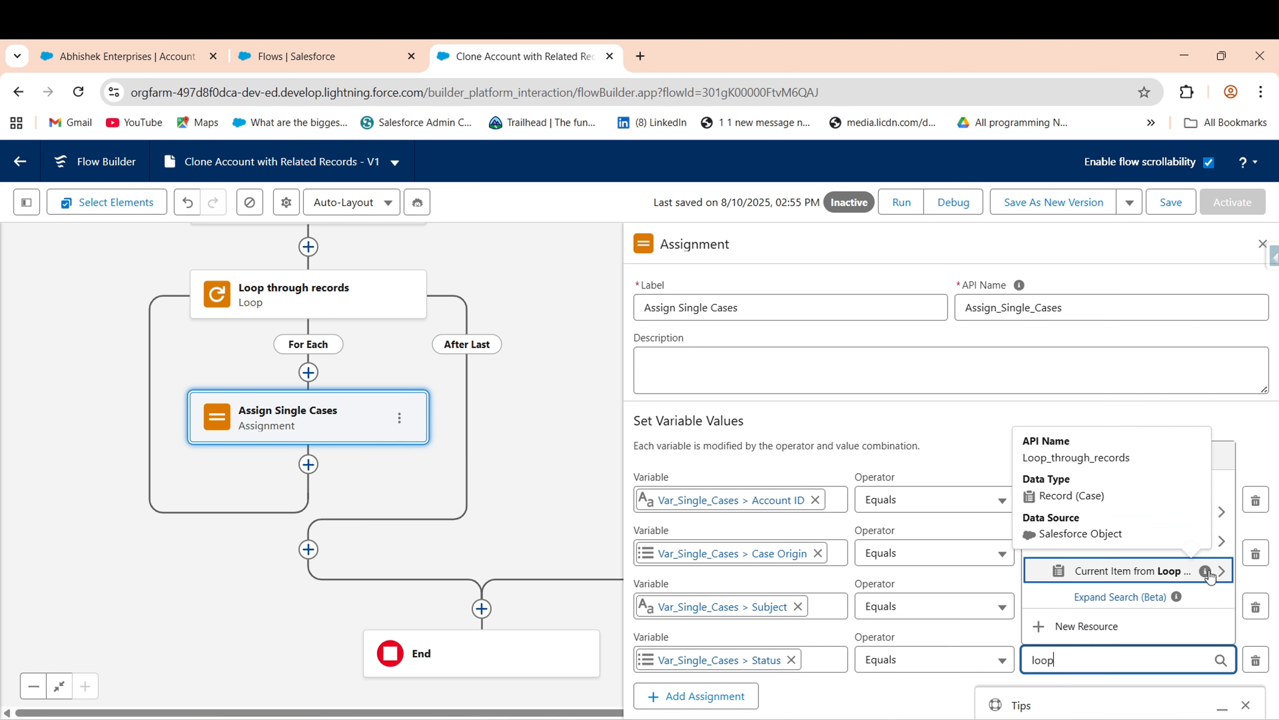
click(1202, 572)
text(stat)
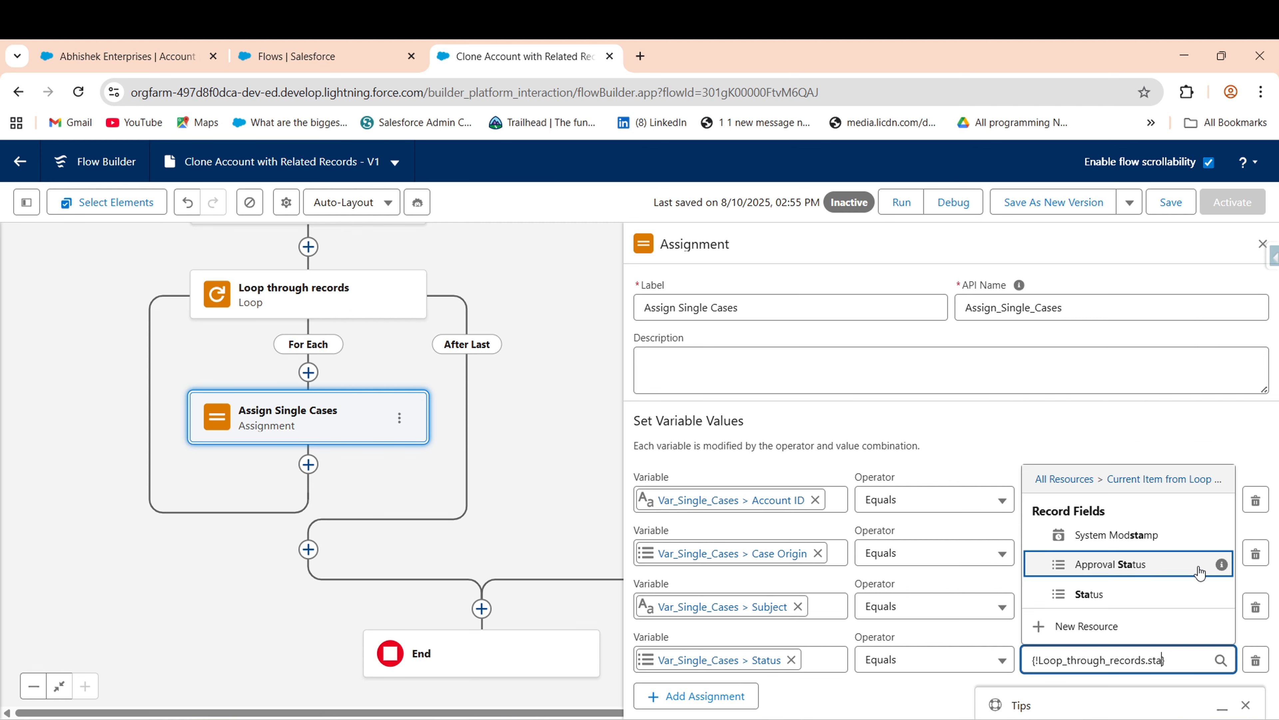
click(1093, 594)
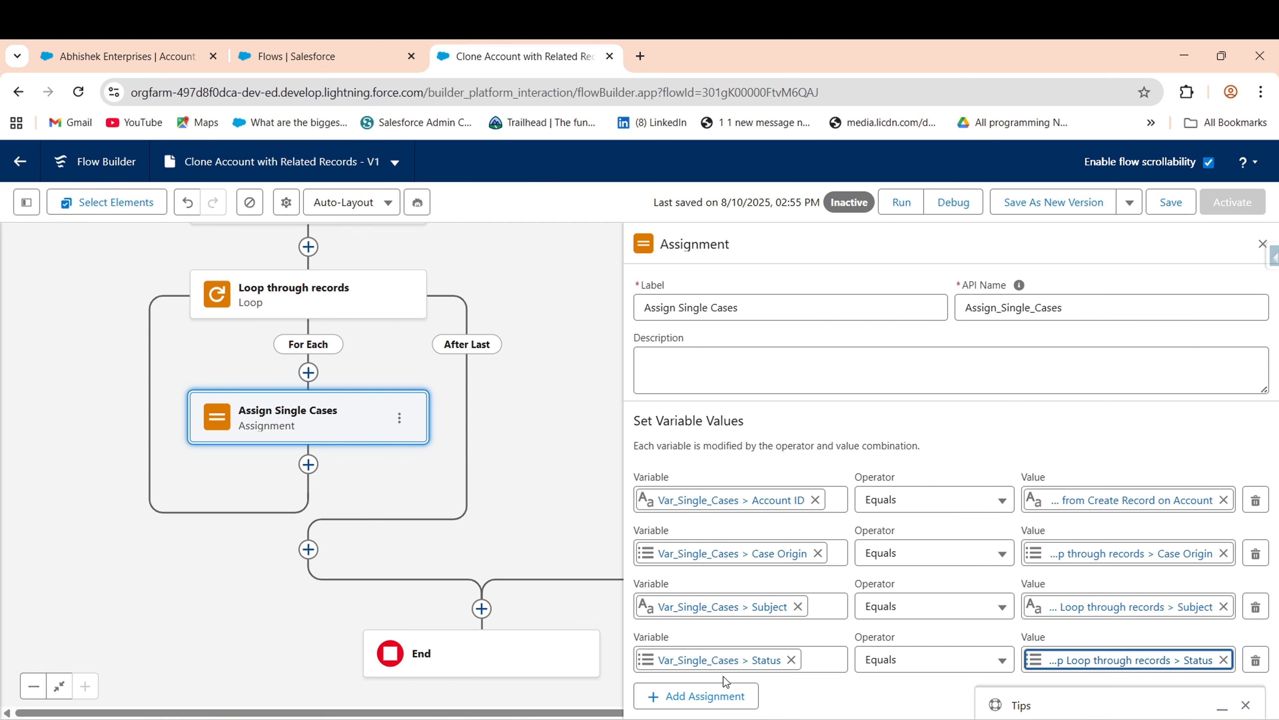
- Add a row setting Var_Single_Cases Contact ID from the looped case's Contact ID, then close the panel
click(722, 695)
scroll(757, 666, down, 1)
click(757, 659)
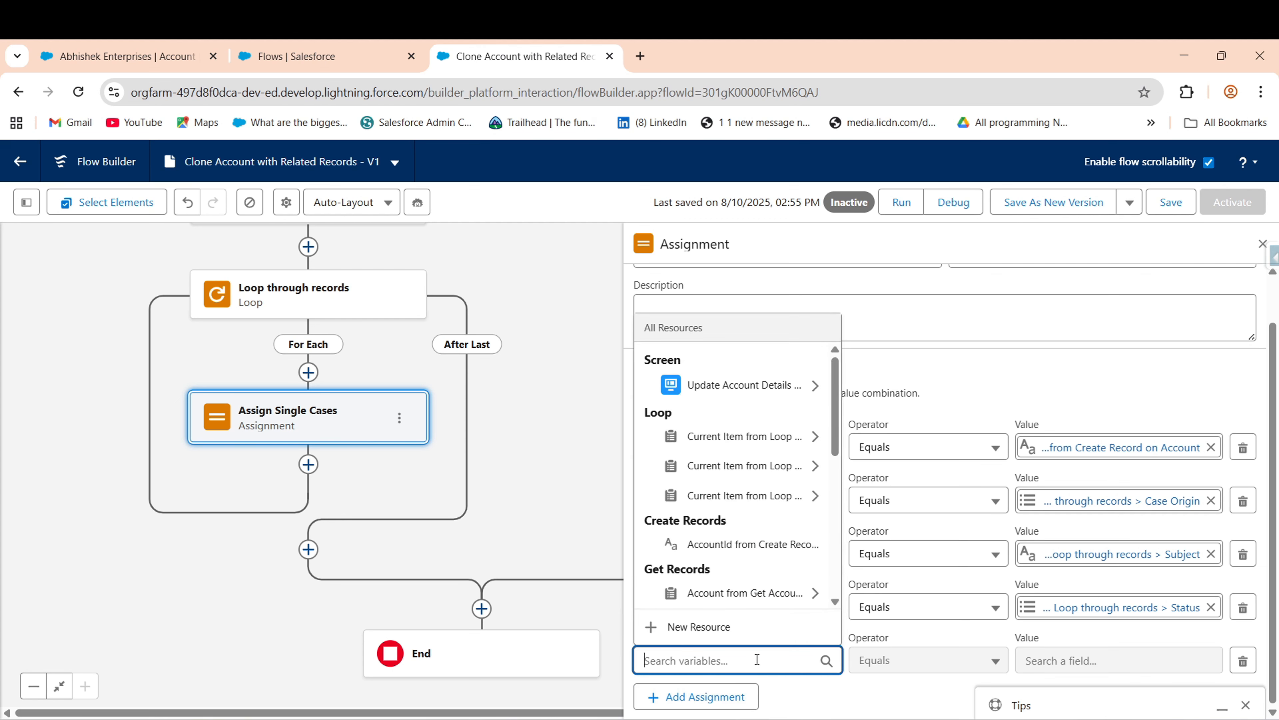
text(var)
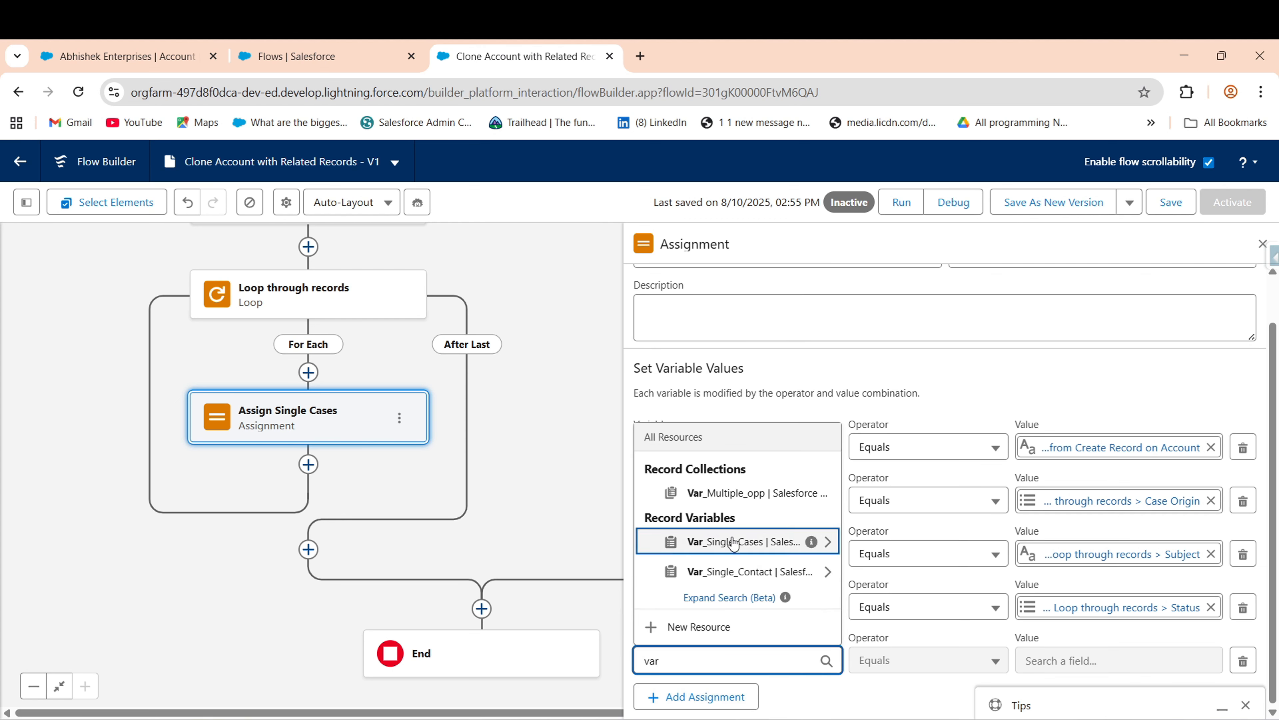
click(774, 542)
text(cont)
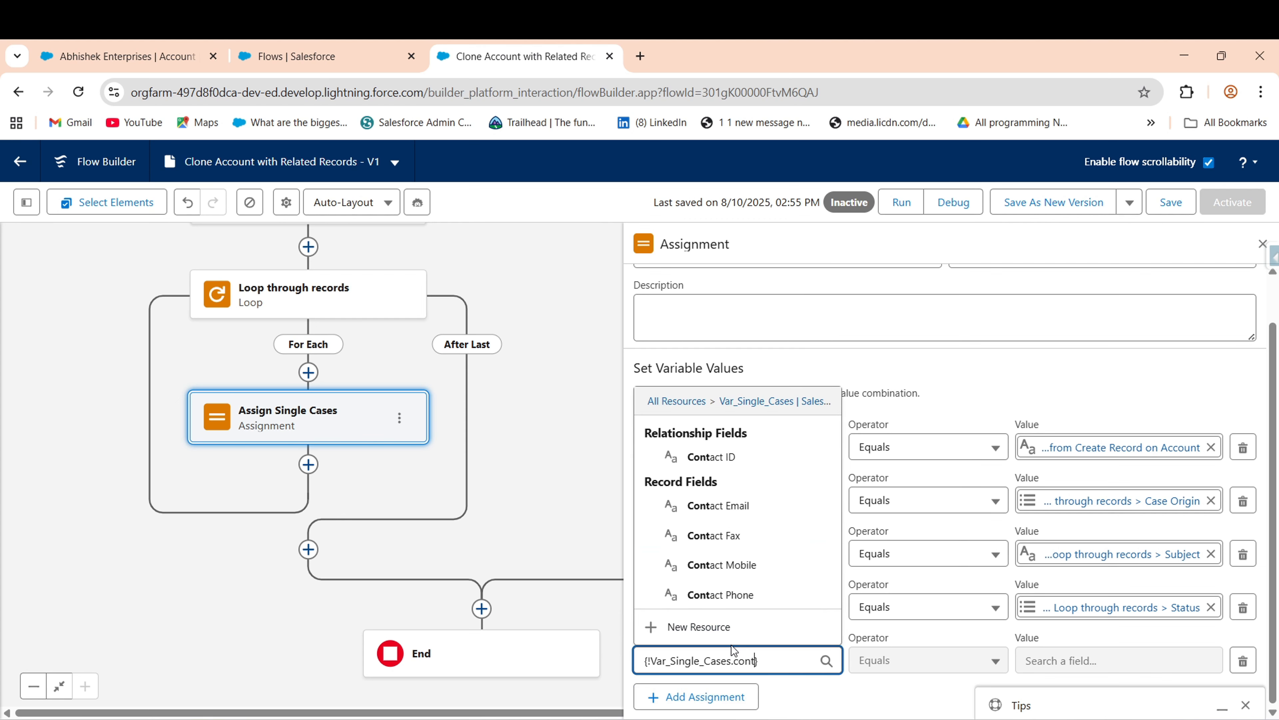
click(710, 457)
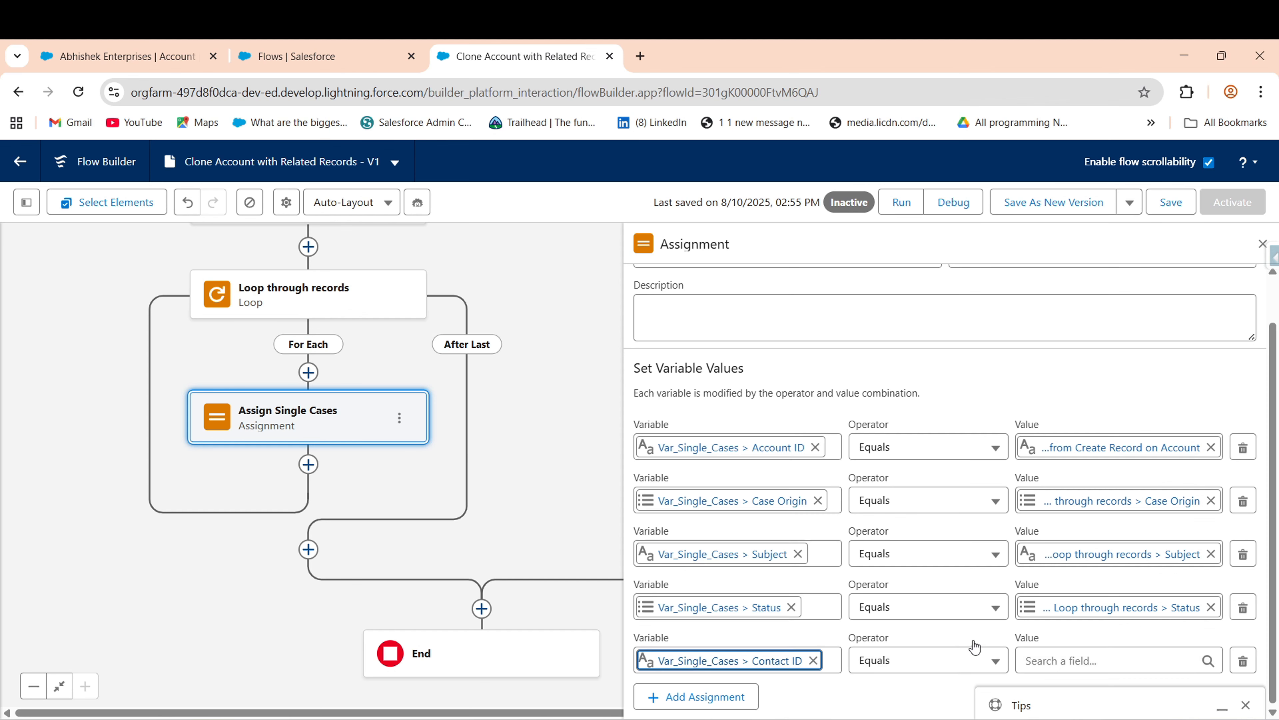
click(1033, 660)
text(lp)
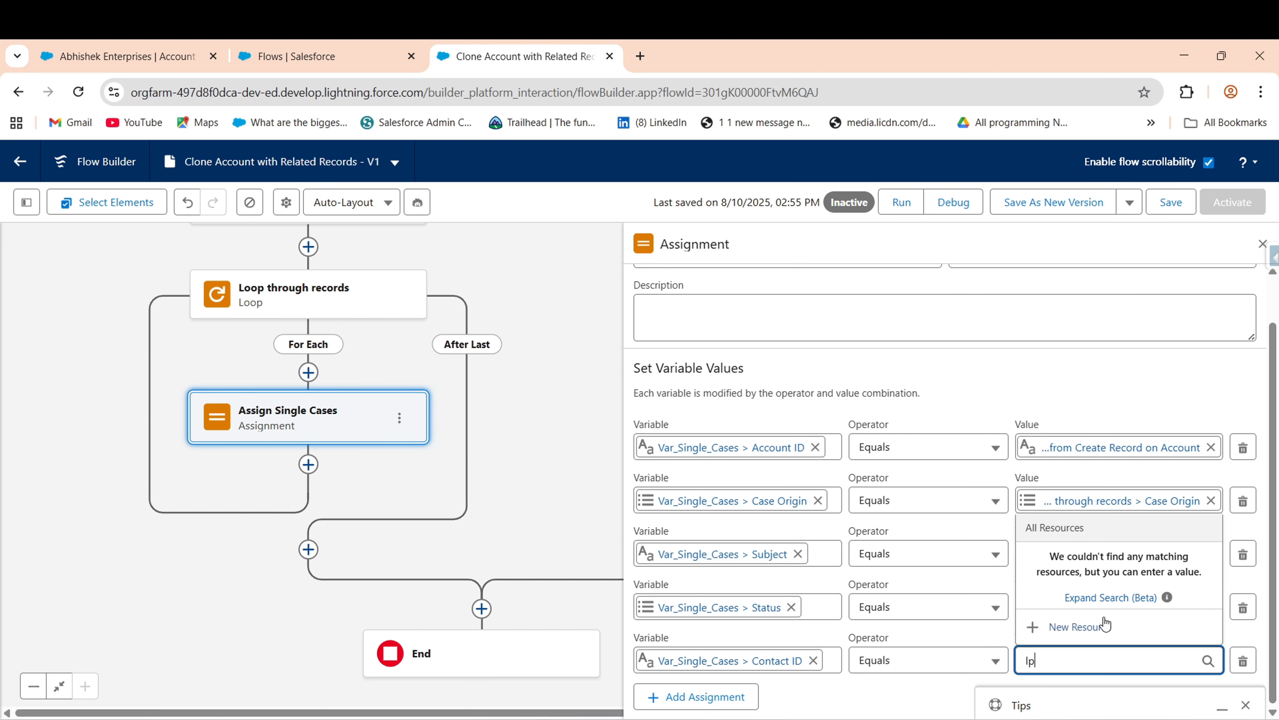
key(BackSpace)
key(BackSpace)
text(;)
key(BackSpace)
text(;)
key(BackSpace)
text(loo)
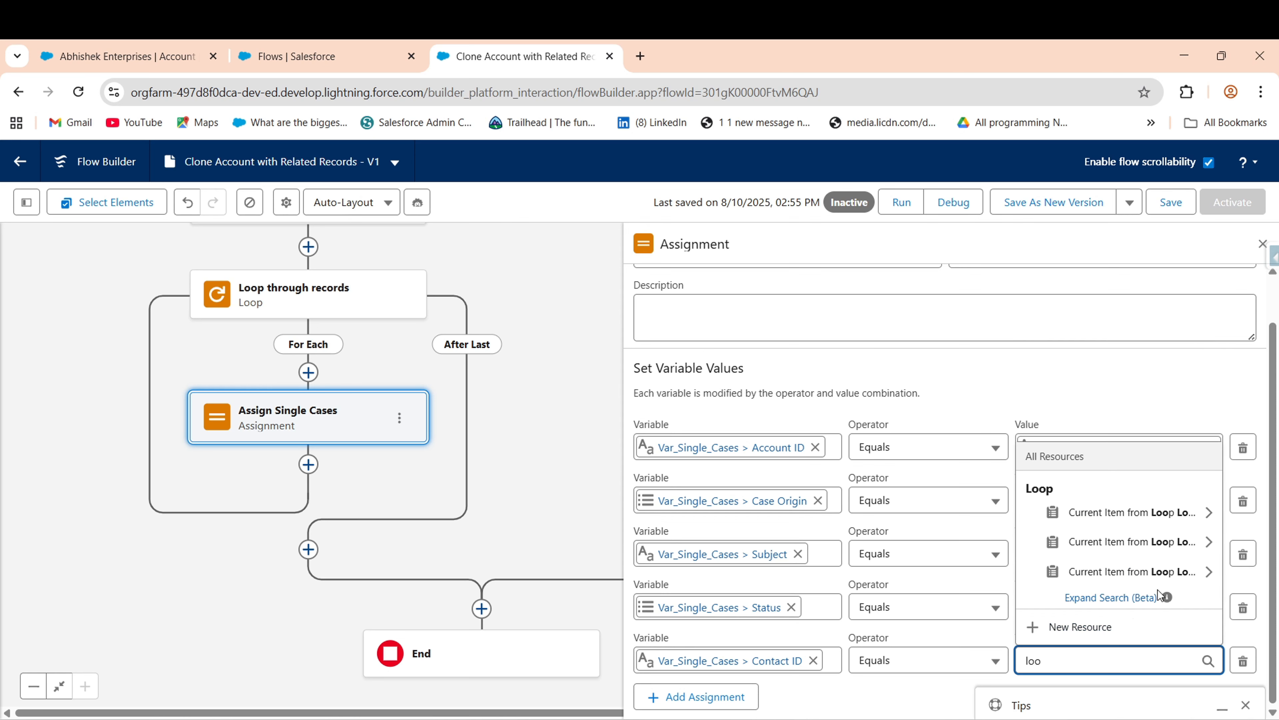
click(1167, 575)
text(cont)
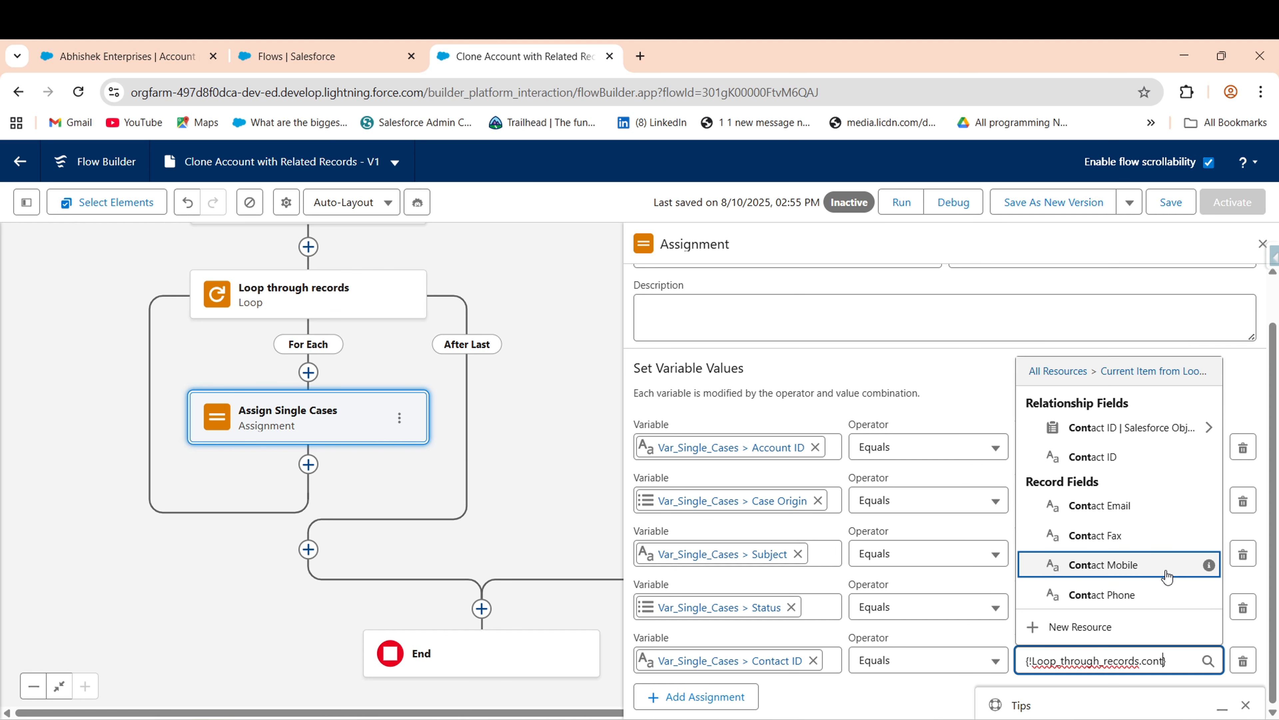
click(1144, 456)
click(1261, 243)
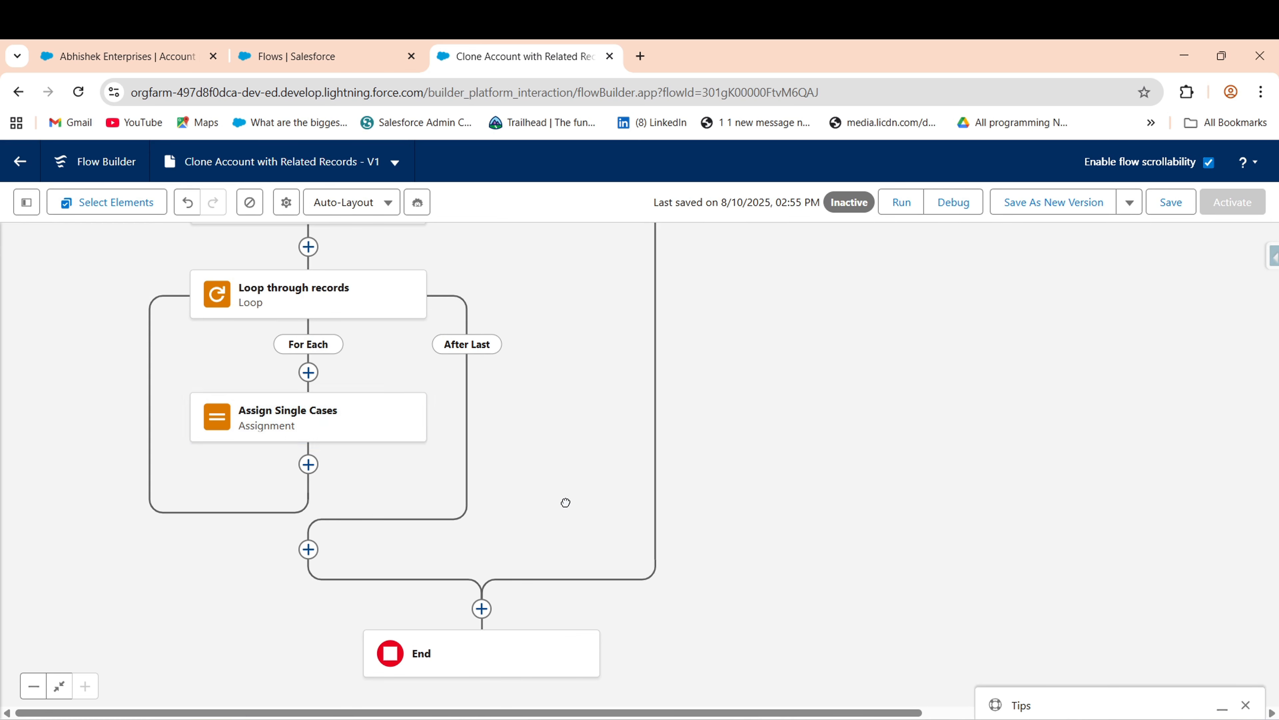
- Insert an Assignment labelled Assign Multiple Cases below Assign Single Cases
drag(566, 502, 664, 332)
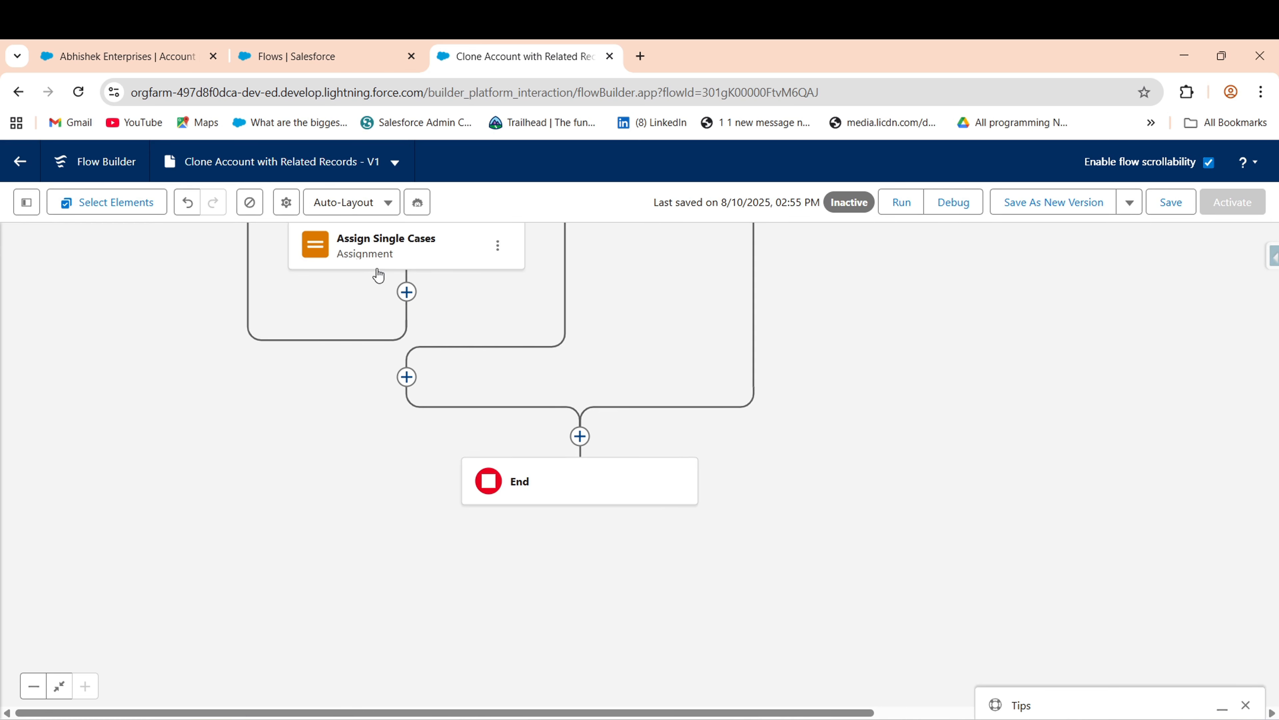
click(407, 291)
text(Ass)
click(352, 391)
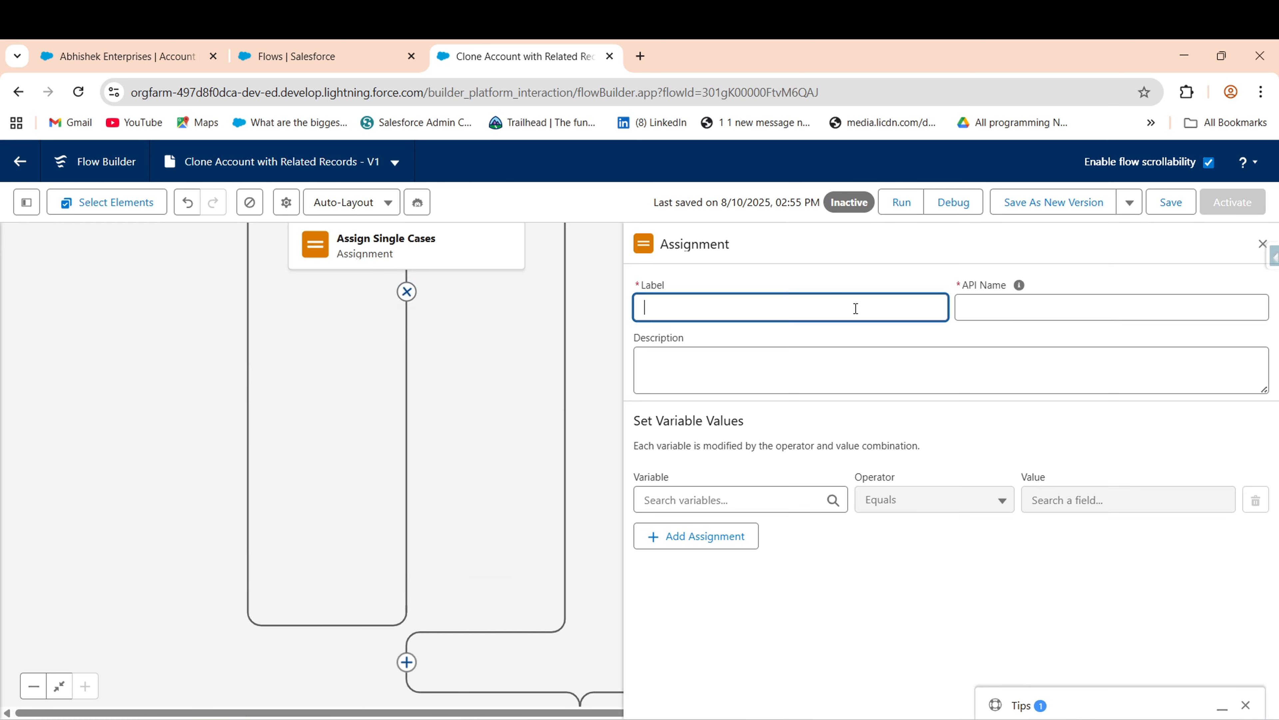
text(Assign Multiple Cases)
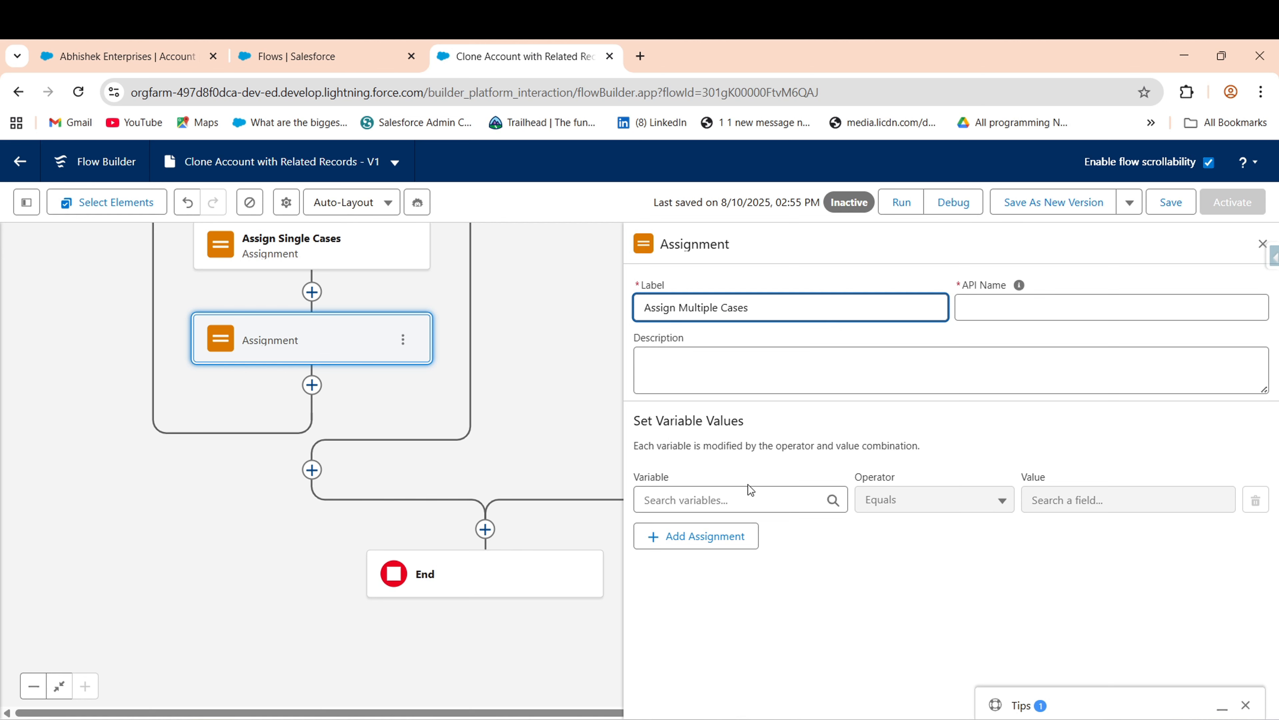
click(750, 492)
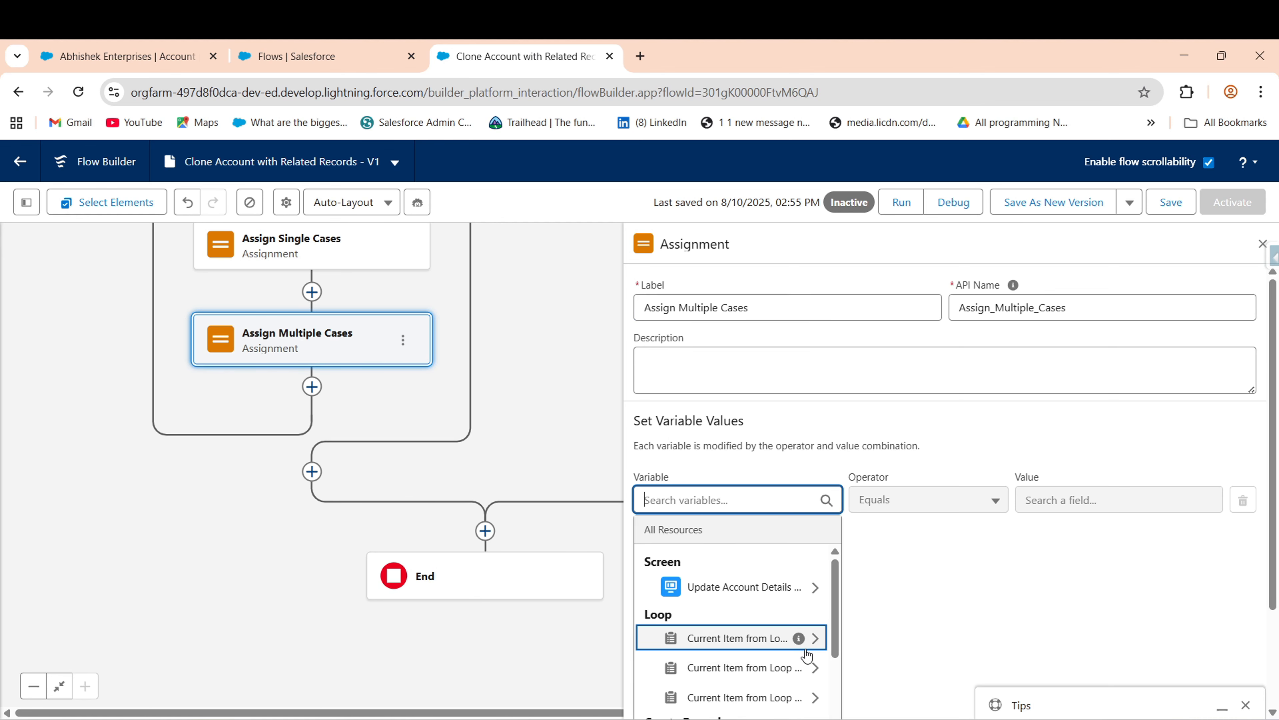
- Create Var_Multiple_Cases, a Case record variable allowing multiple values, as the assignment target
text(new)
click(731, 643)
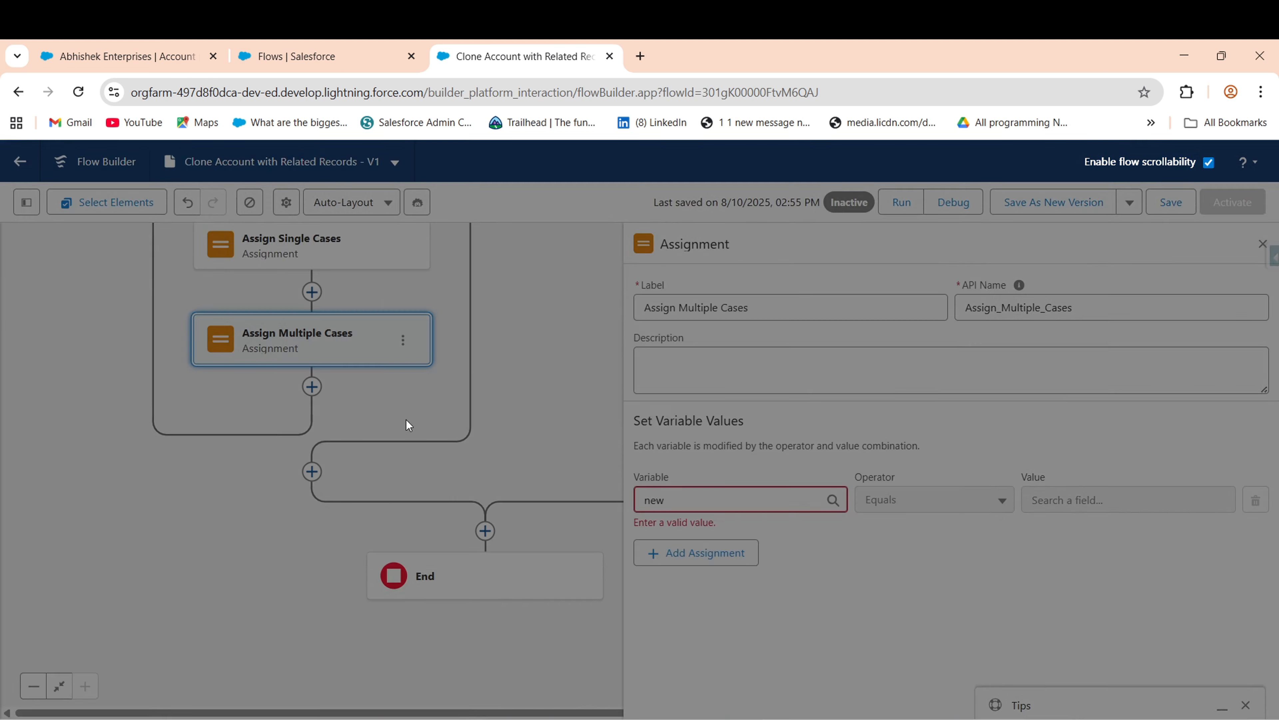
click(386, 361)
click(350, 412)
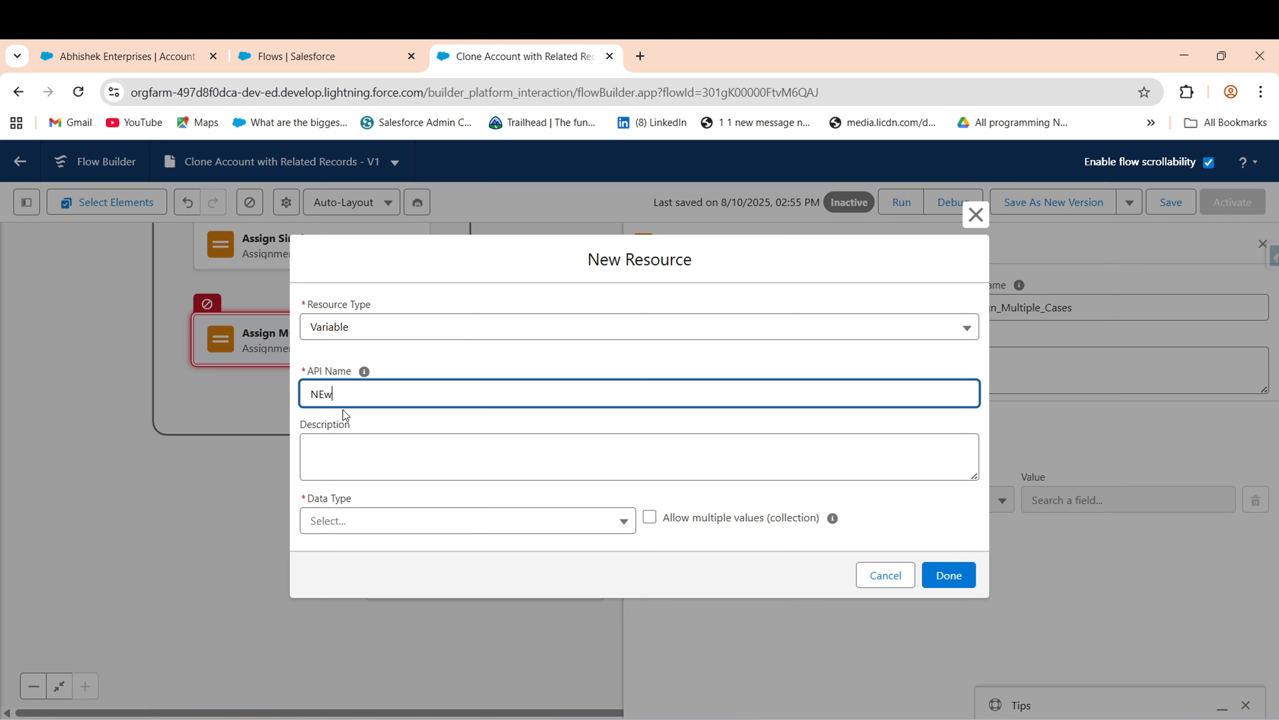
key(BackSpace)
key(BackSpace)
key(BackSpace)
text(Var_Multiple_Cases)
click(387, 527)
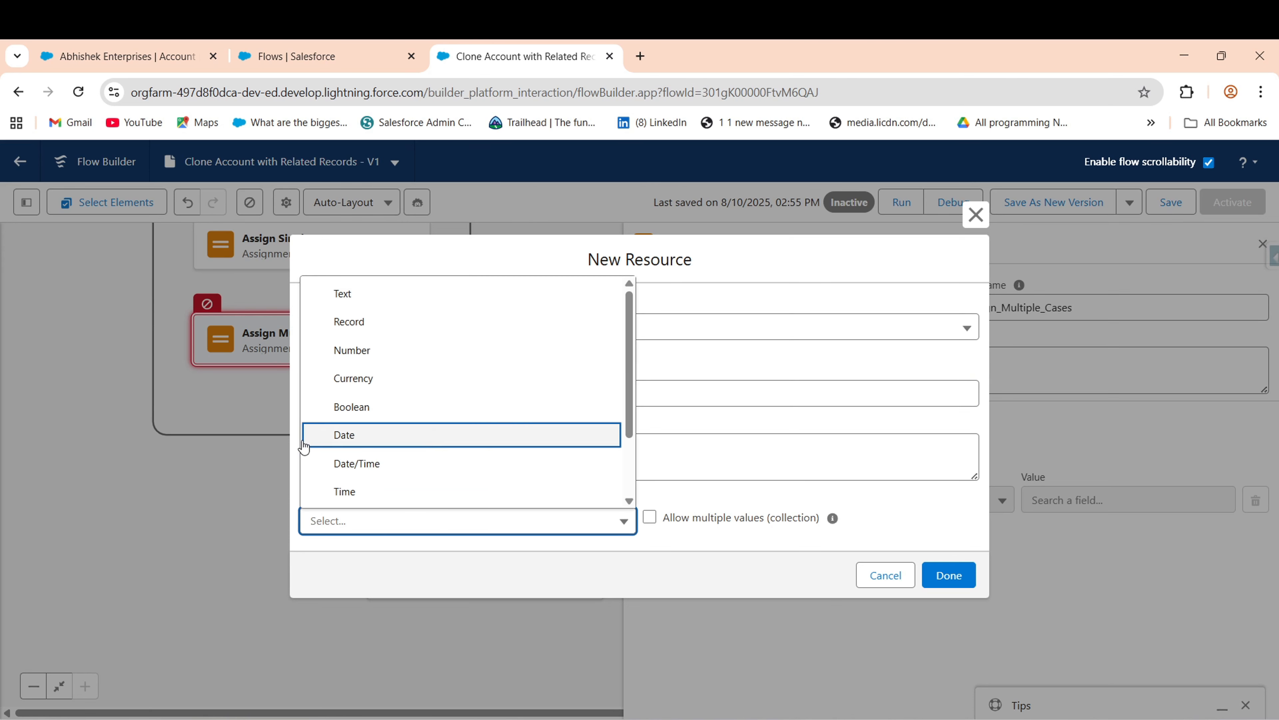
click(353, 322)
click(355, 519)
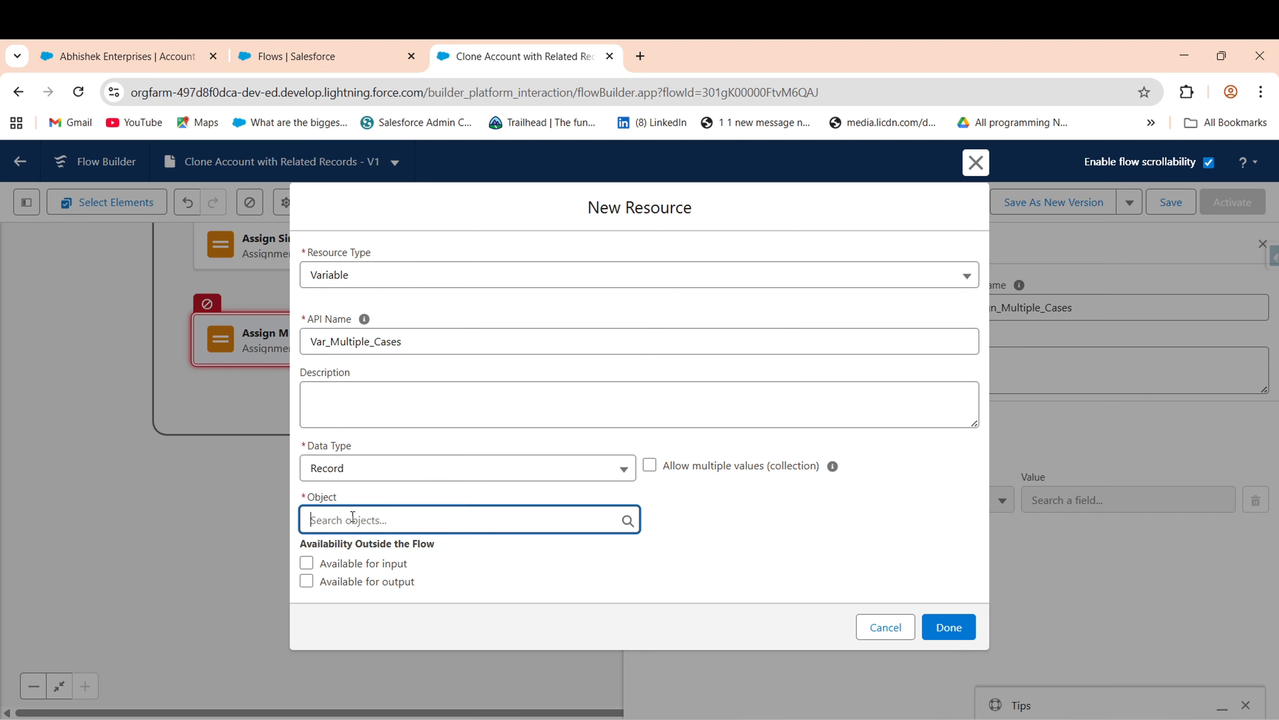
text(case)
click(377, 500)
click(650, 466)
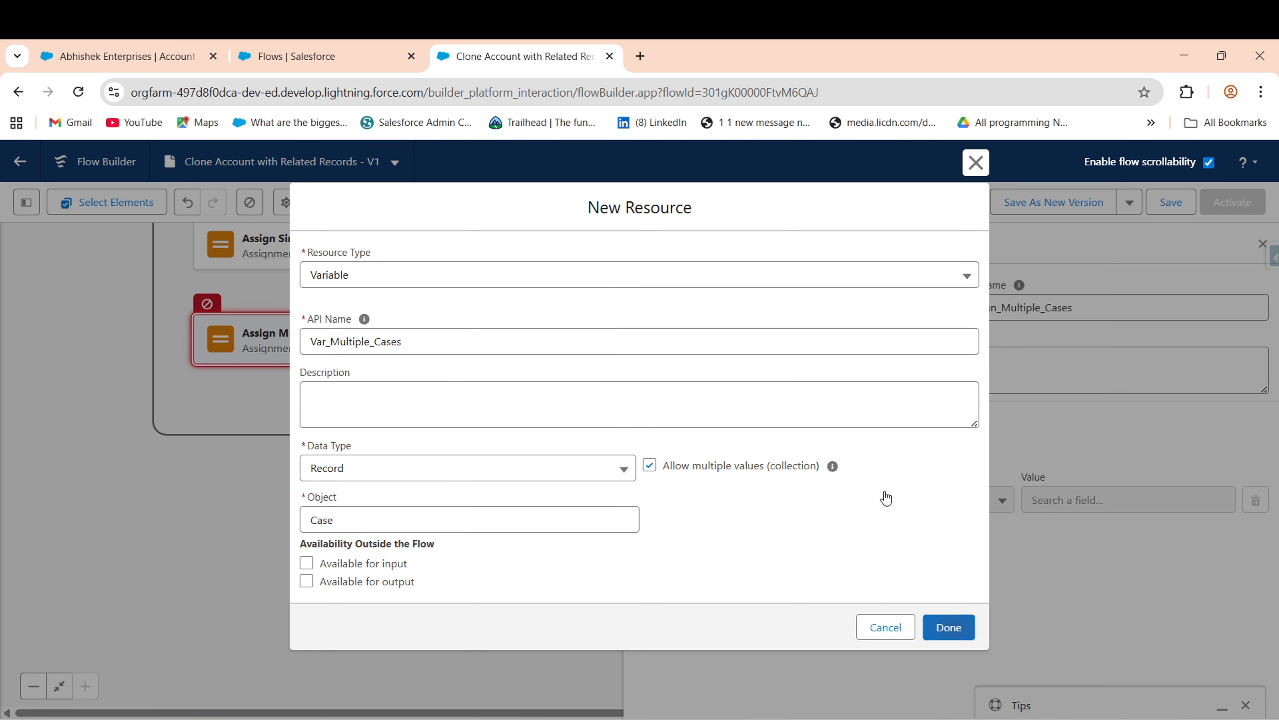
click(944, 615)
- Set the operator to Add with Var_Single_Cases as the value
click(931, 499)
click(901, 526)
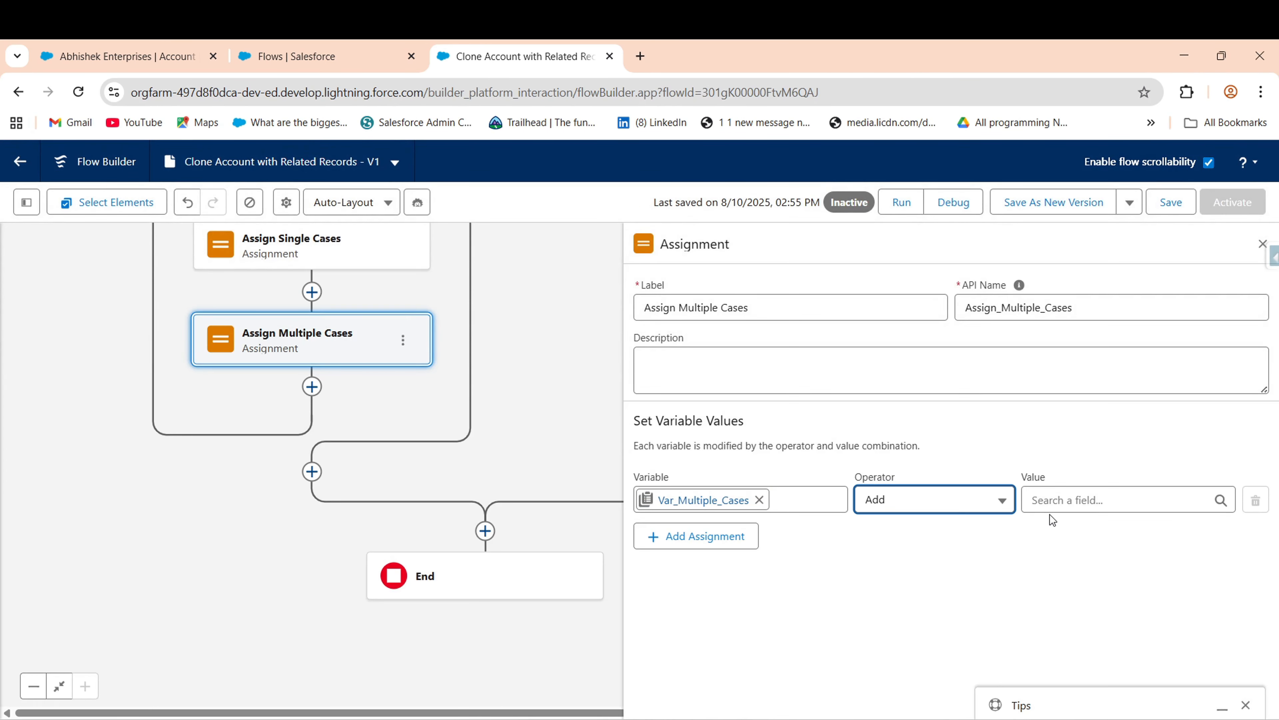
click(1052, 504)
text(sing)
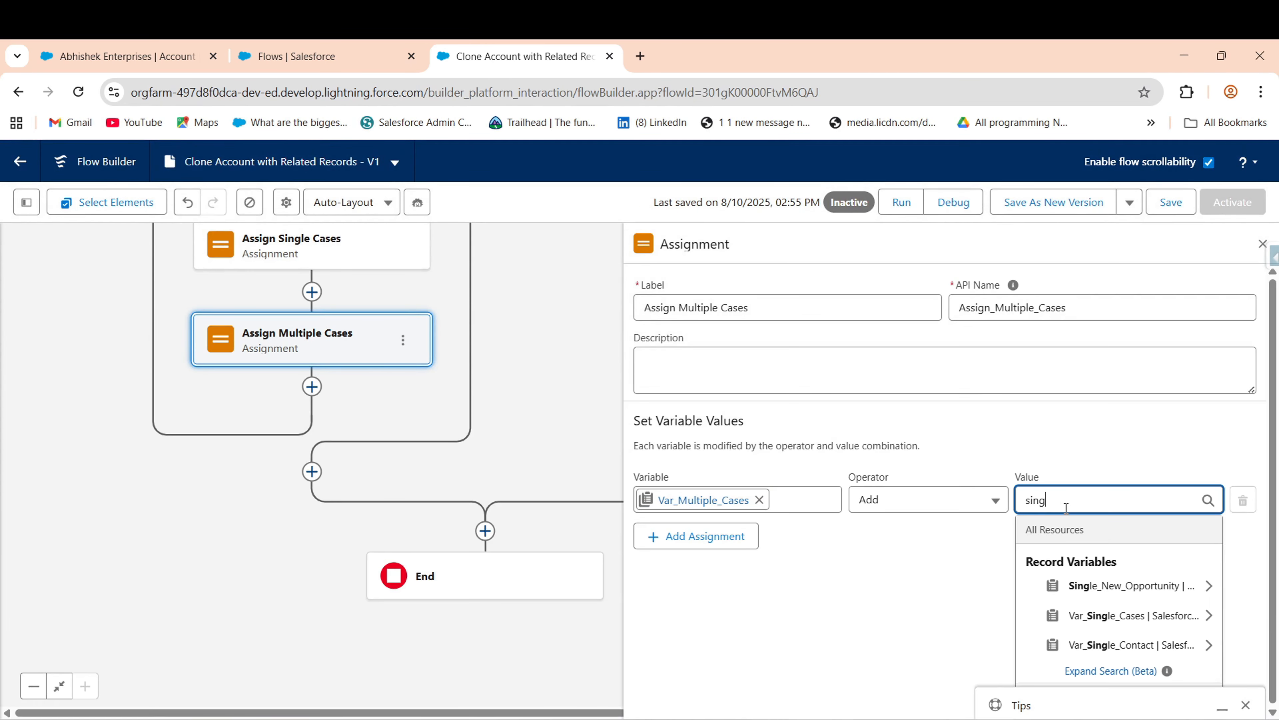
click(1128, 614)
click(866, 647)
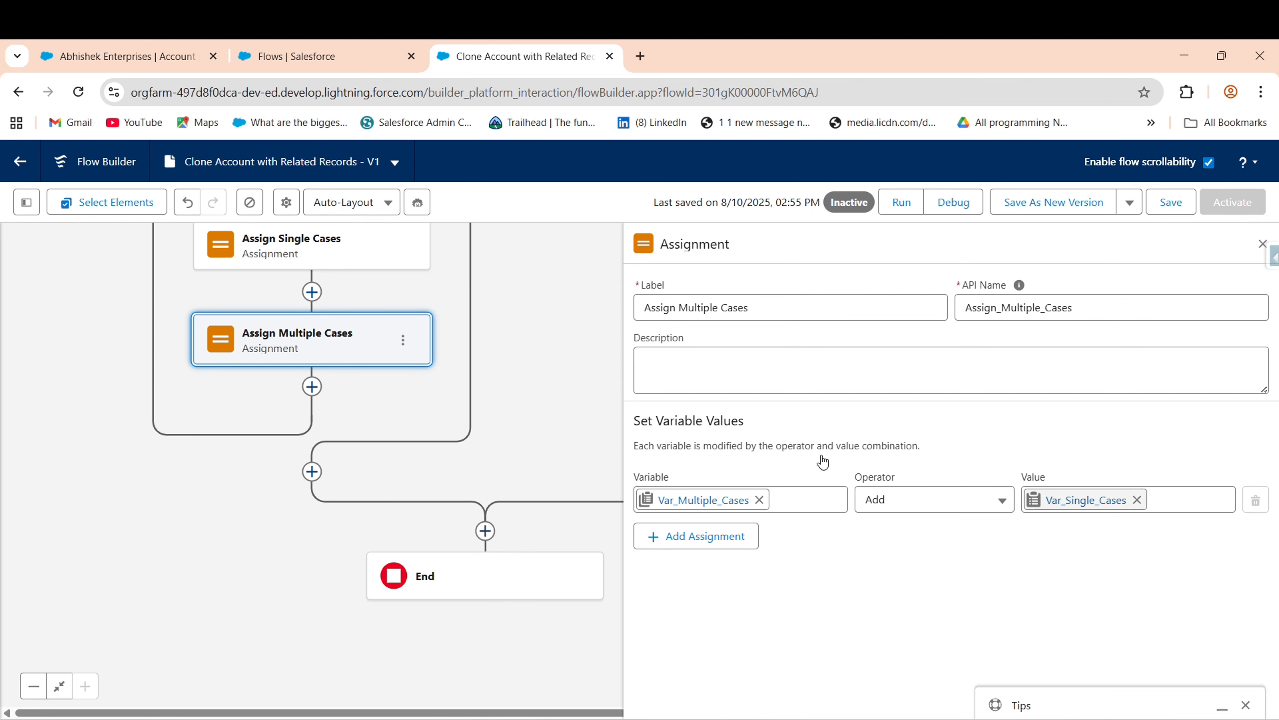
drag(534, 459, 543, 380)
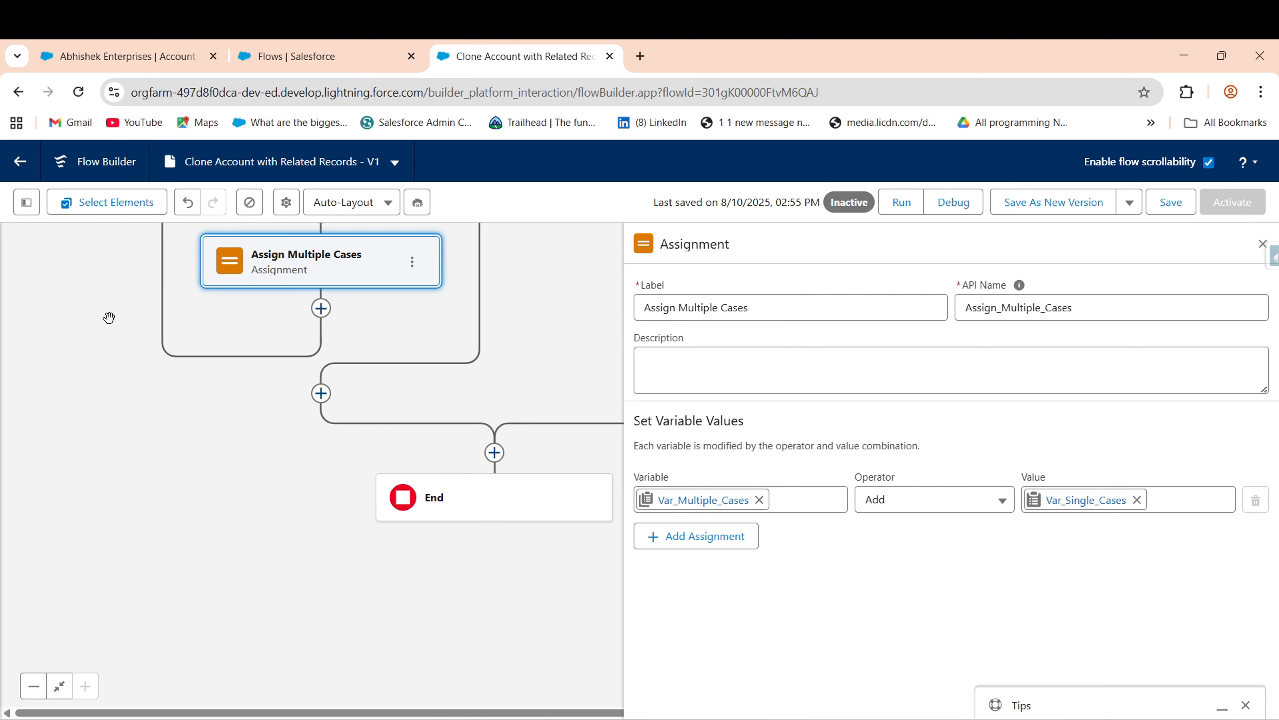
- Insert a Create Records element labelled Create a Case Clone Record after the cases loop
click(315, 390)
text(Crea)
click(277, 499)
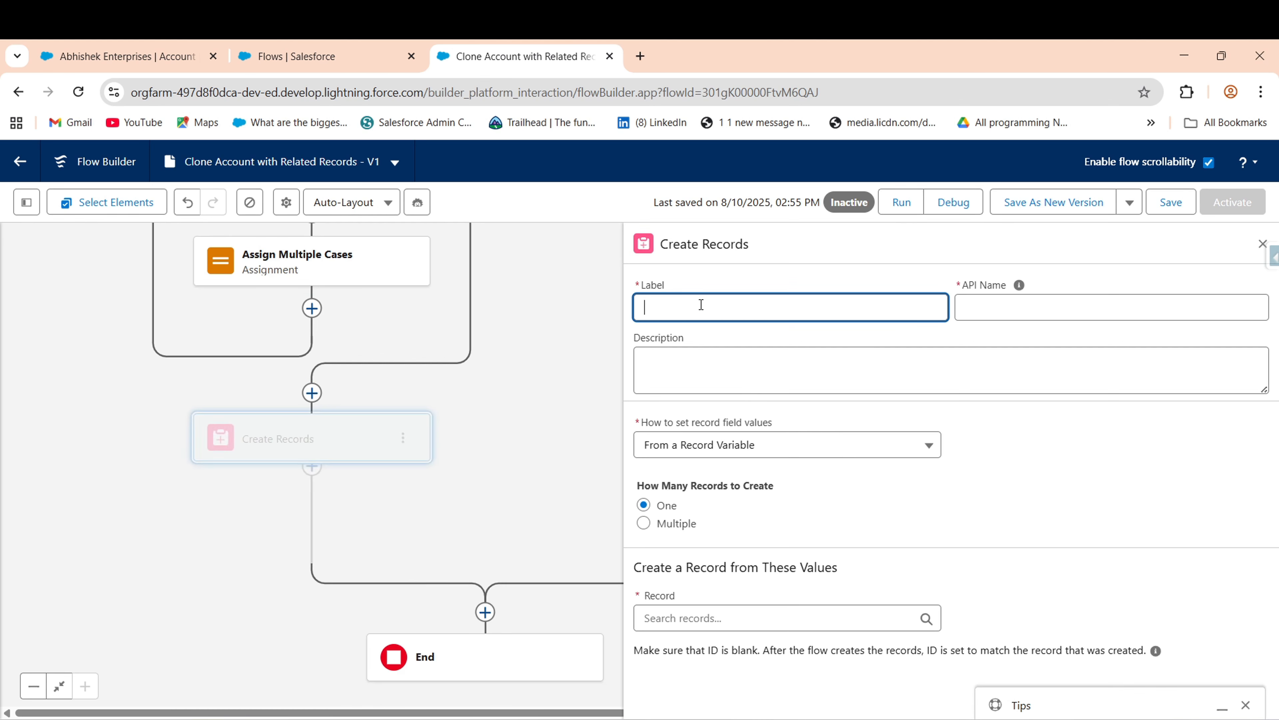
text(Create a Case Clone Record)
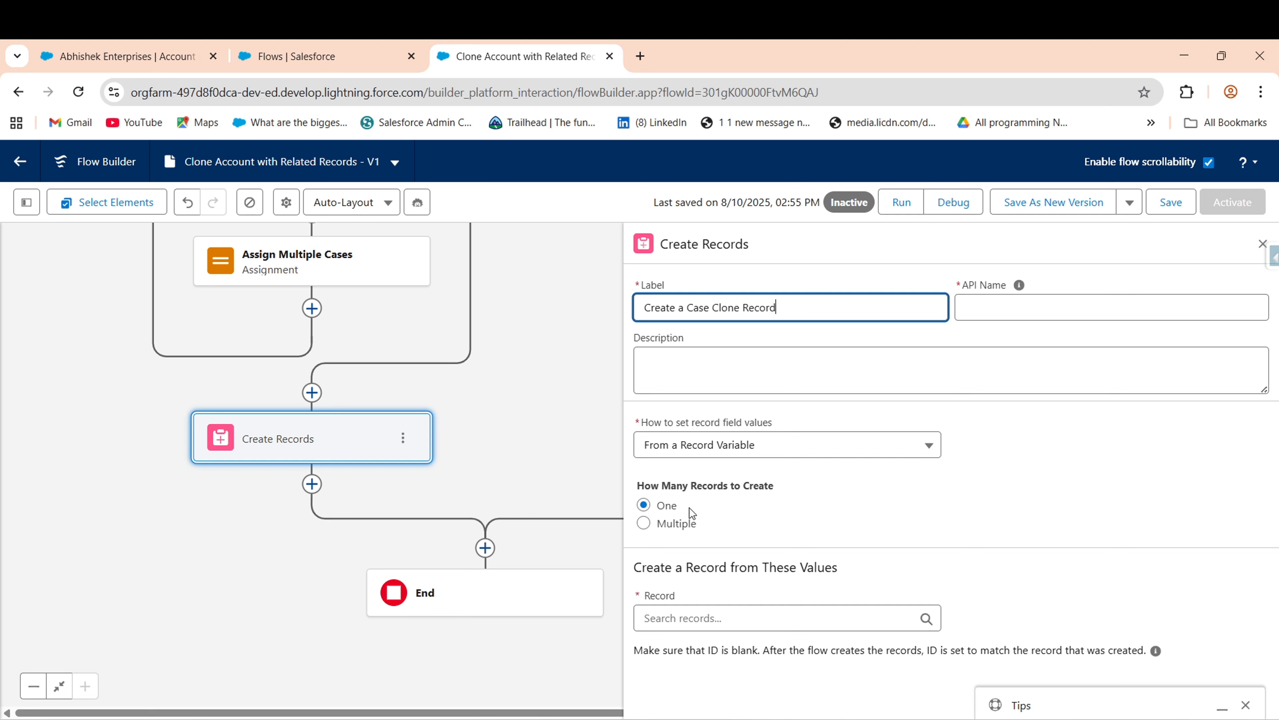
- Make it create multiple records from the Var_Multiple_Cases collection
click(680, 523)
click(770, 620)
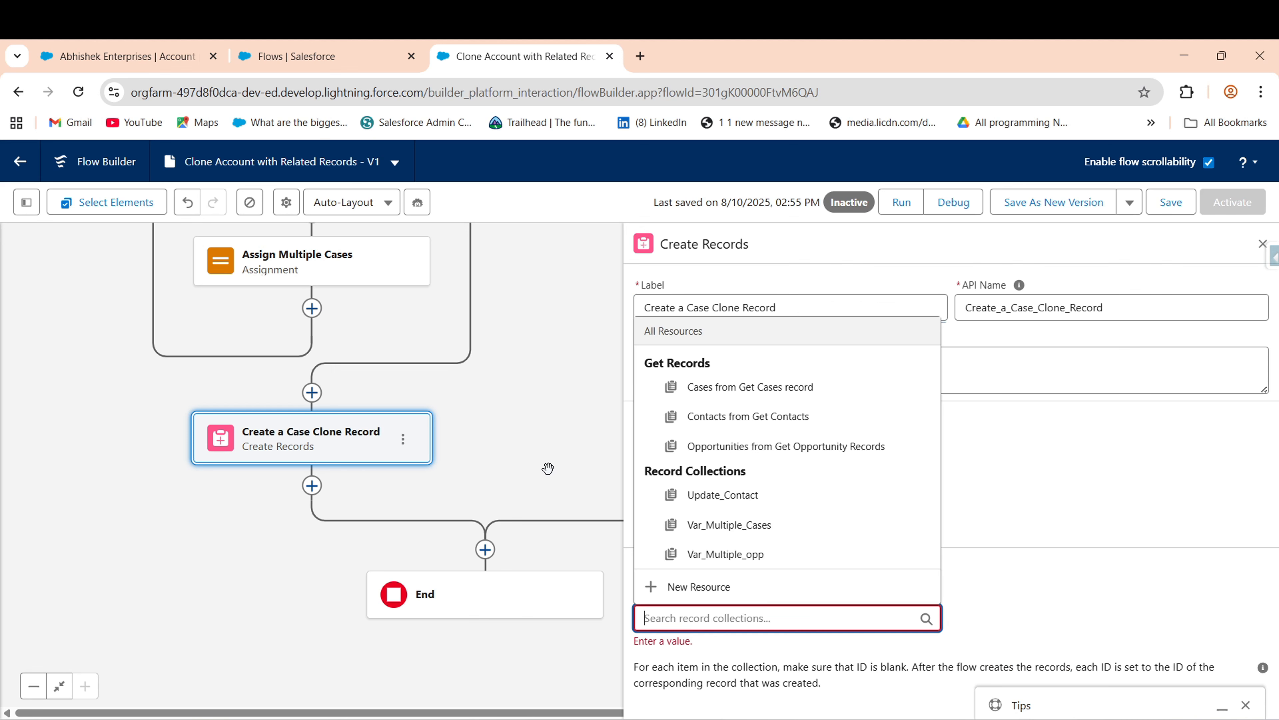
click(548, 468)
click(738, 625)
click(771, 527)
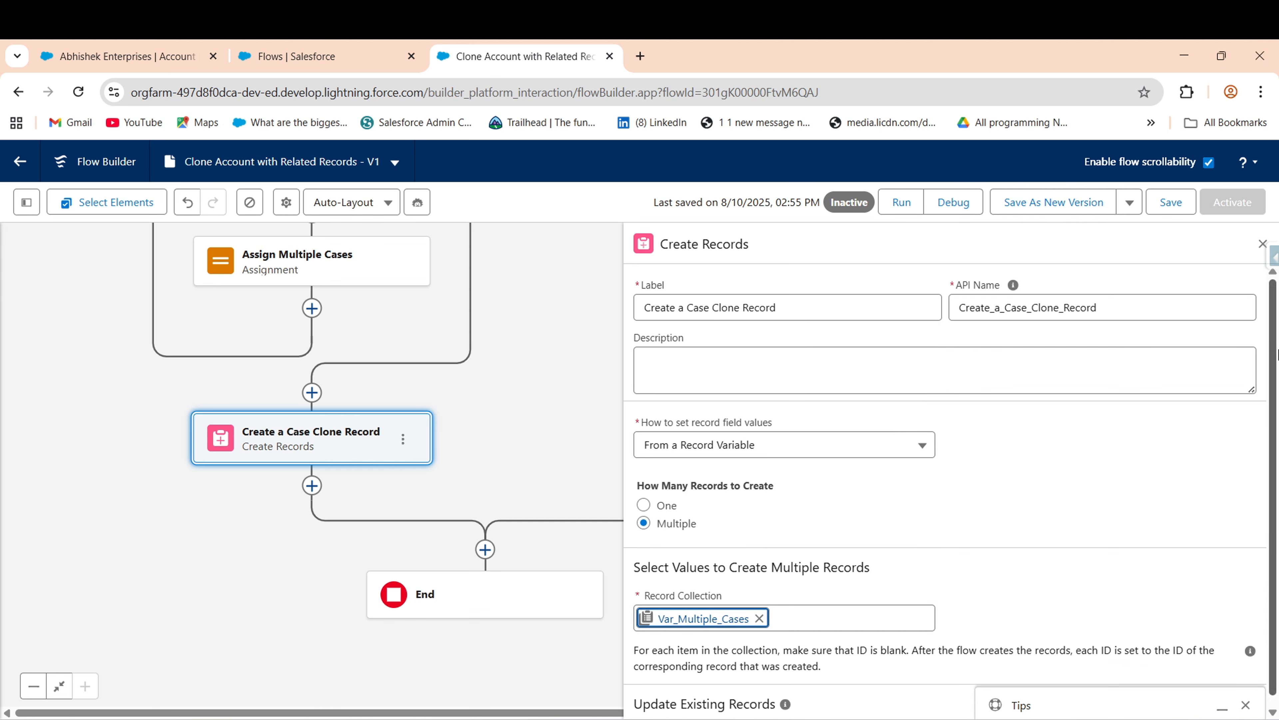
click(1263, 244)
scroll(710, 484, up, 8)
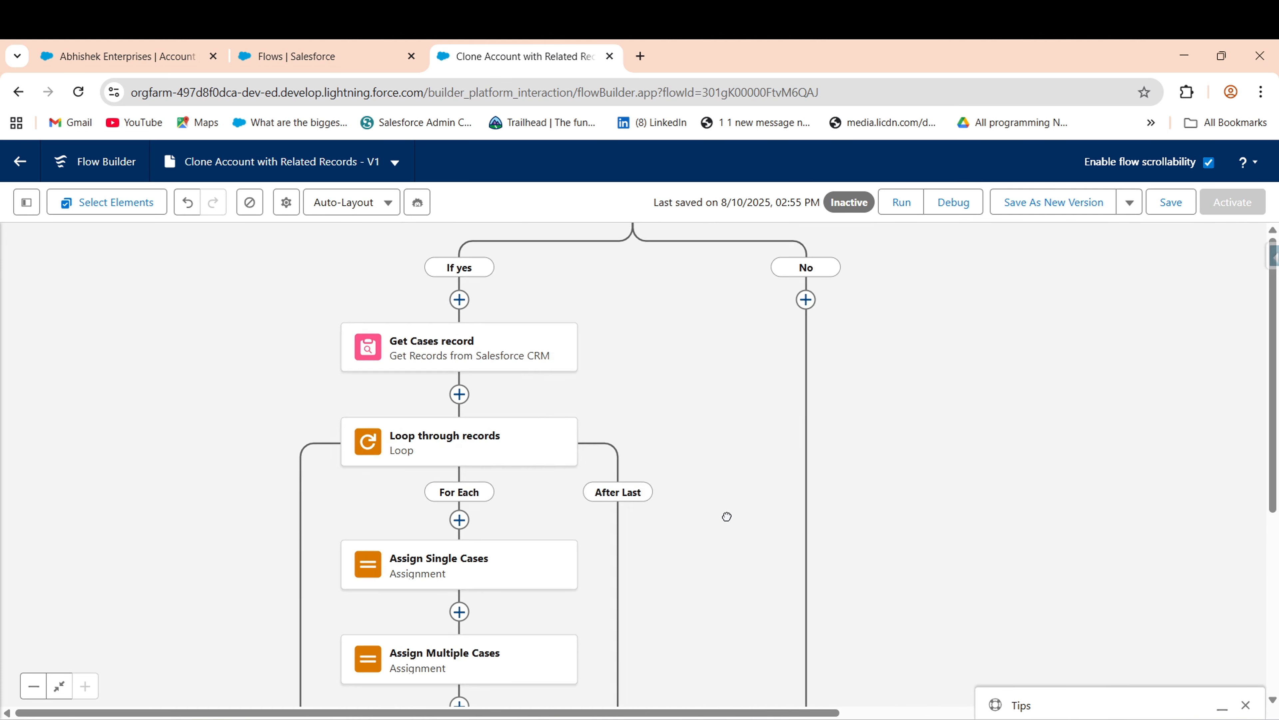
- Relabel Create opportunity Multiple to Create opportunity Clone Records and regenerate its API name
scroll(727, 516, up, 7)
scroll(727, 516, left, 2)
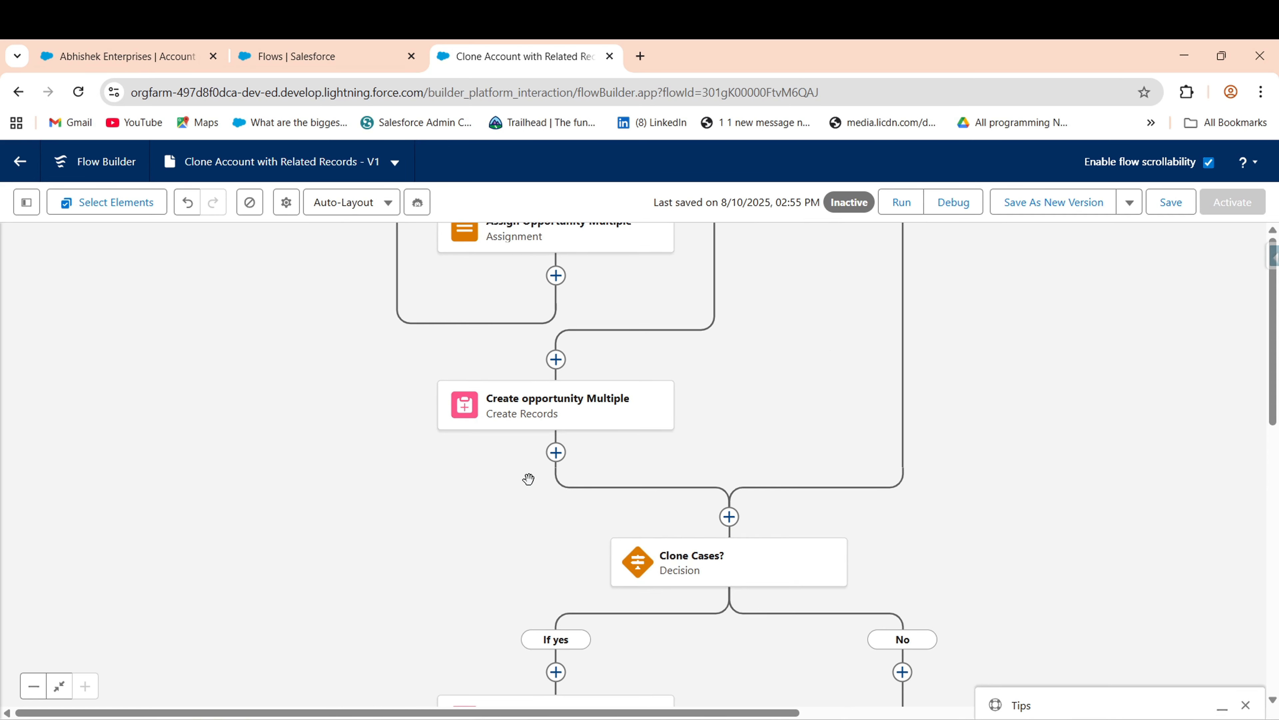
click(593, 414)
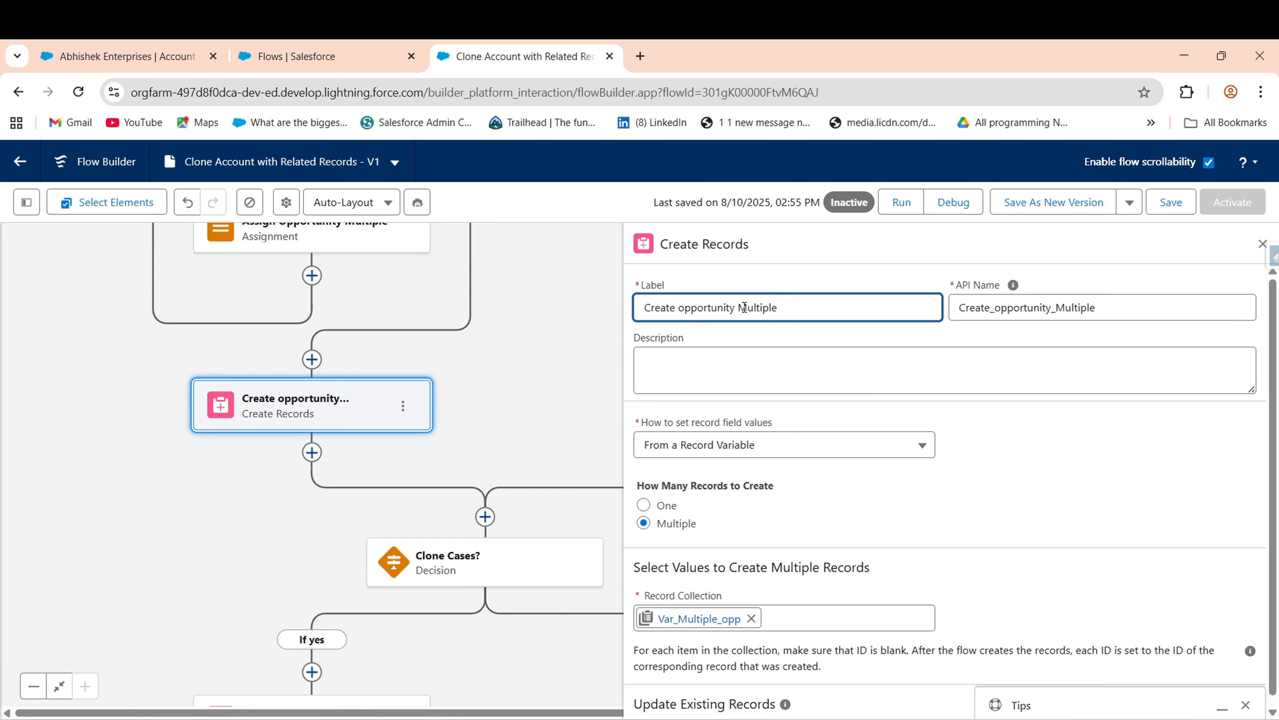
double_click(765, 309)
text(Clone Records)
double_click(1101, 300)
key(BackSpace)
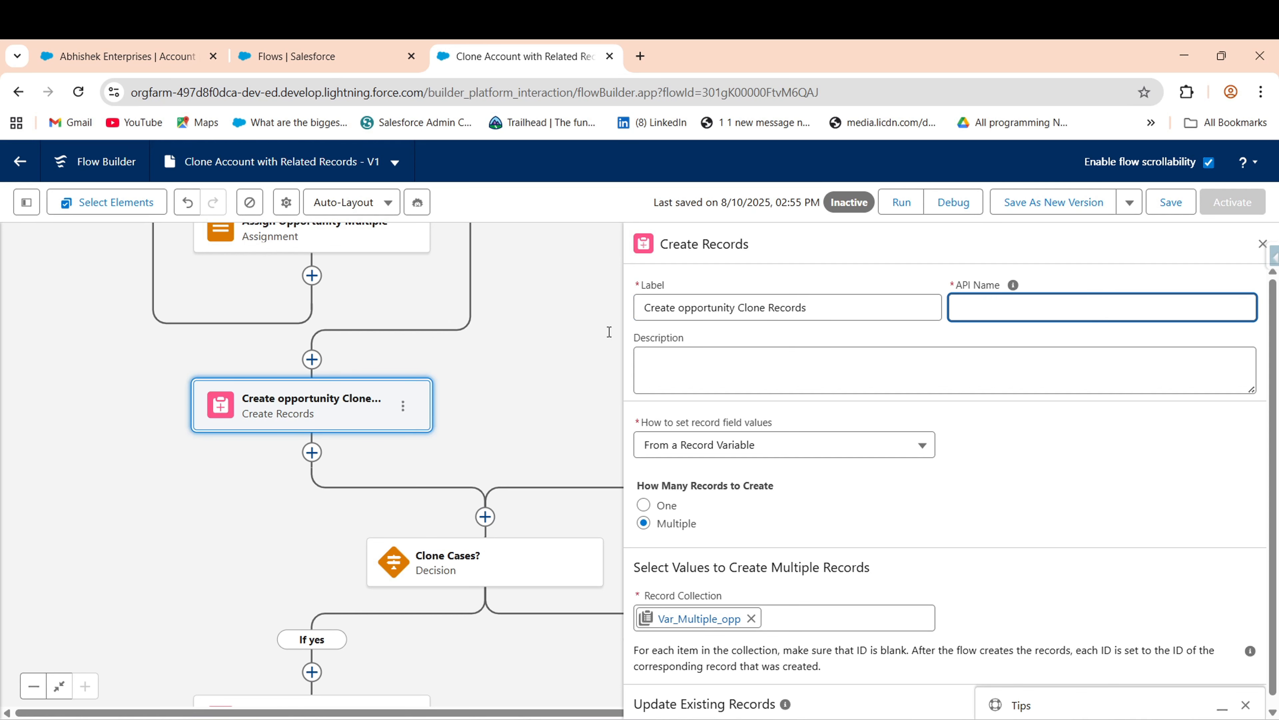
key(shift+Tab)
click(974, 304)
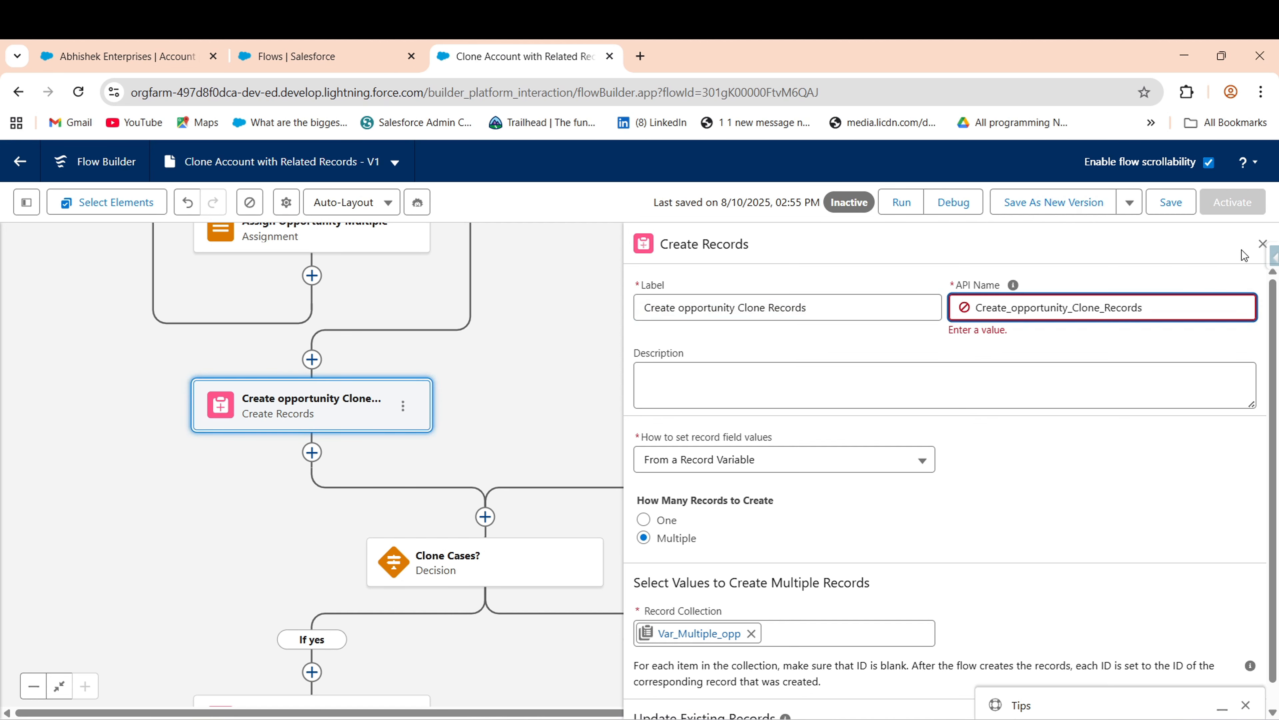
click(1262, 243)
- Pan across the opportunity and contacts branches back up to the start of the flow
drag(814, 297, 856, 413)
drag(771, 359, 827, 530)
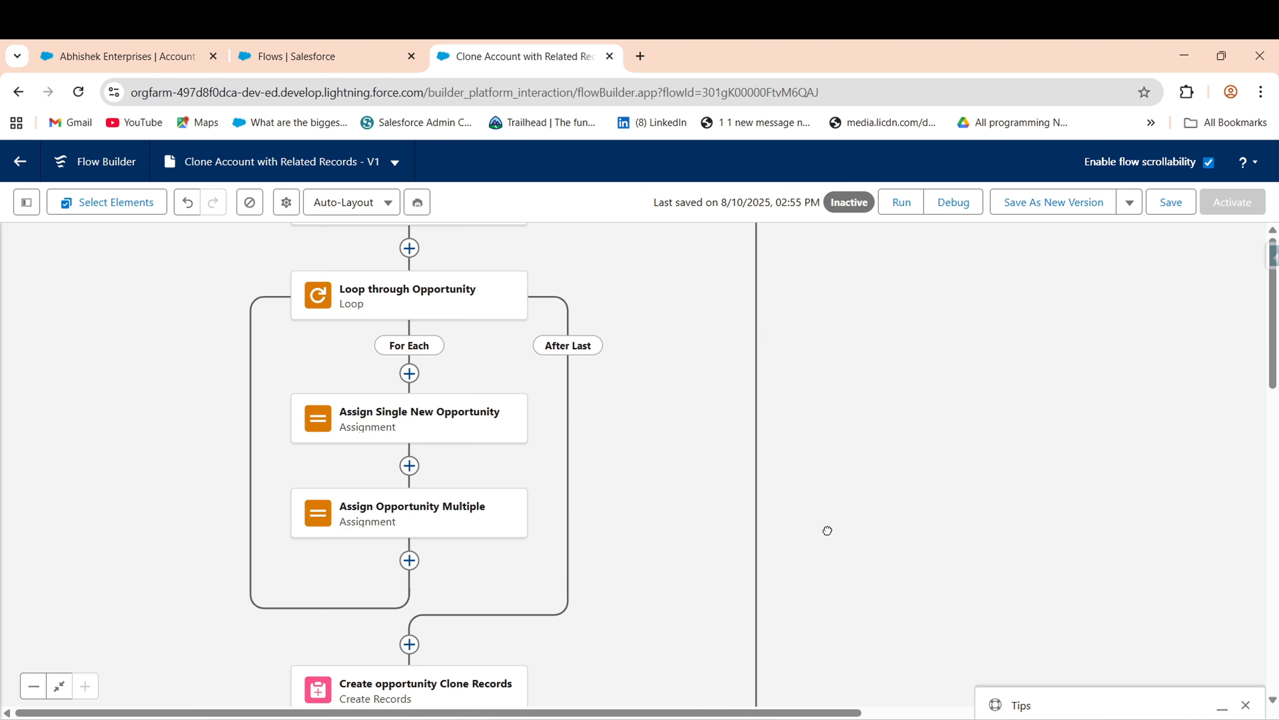
drag(792, 451, 886, 659)
drag(888, 462, 903, 550)
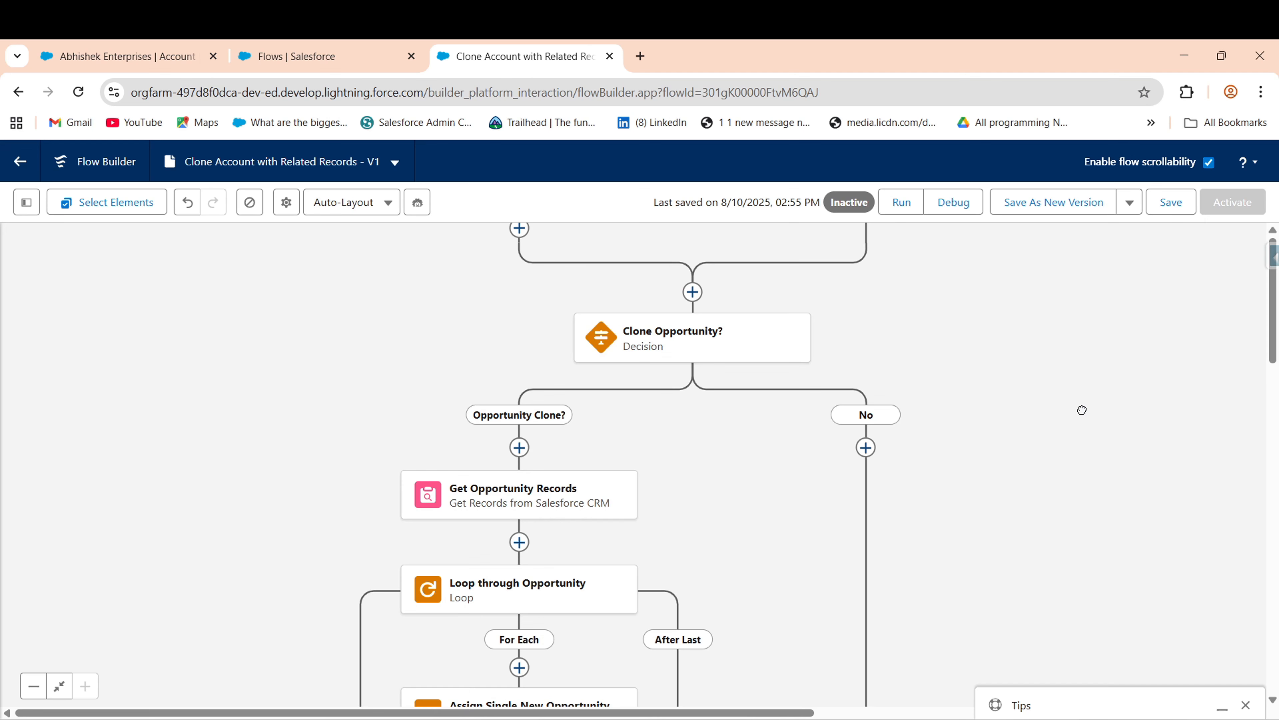
right_click(935, 403)
drag(449, 344, 482, 526)
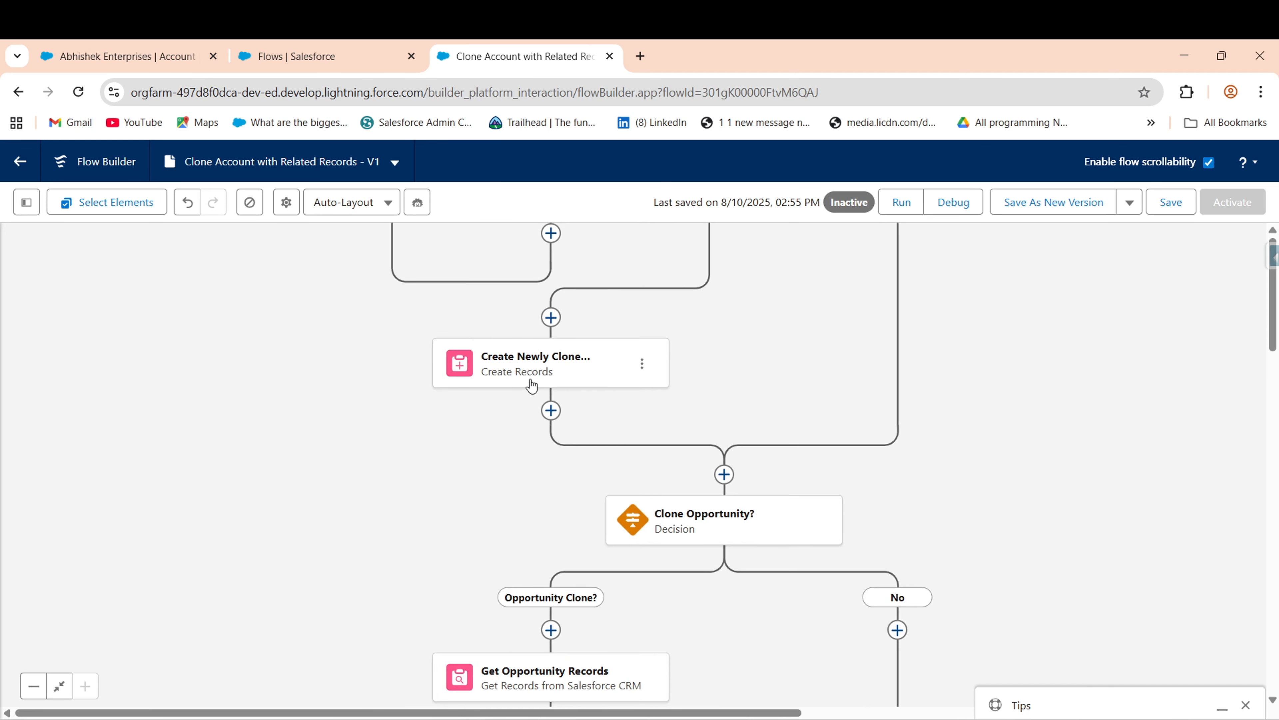
drag(214, 474, 189, 617)
drag(372, 282, 373, 509)
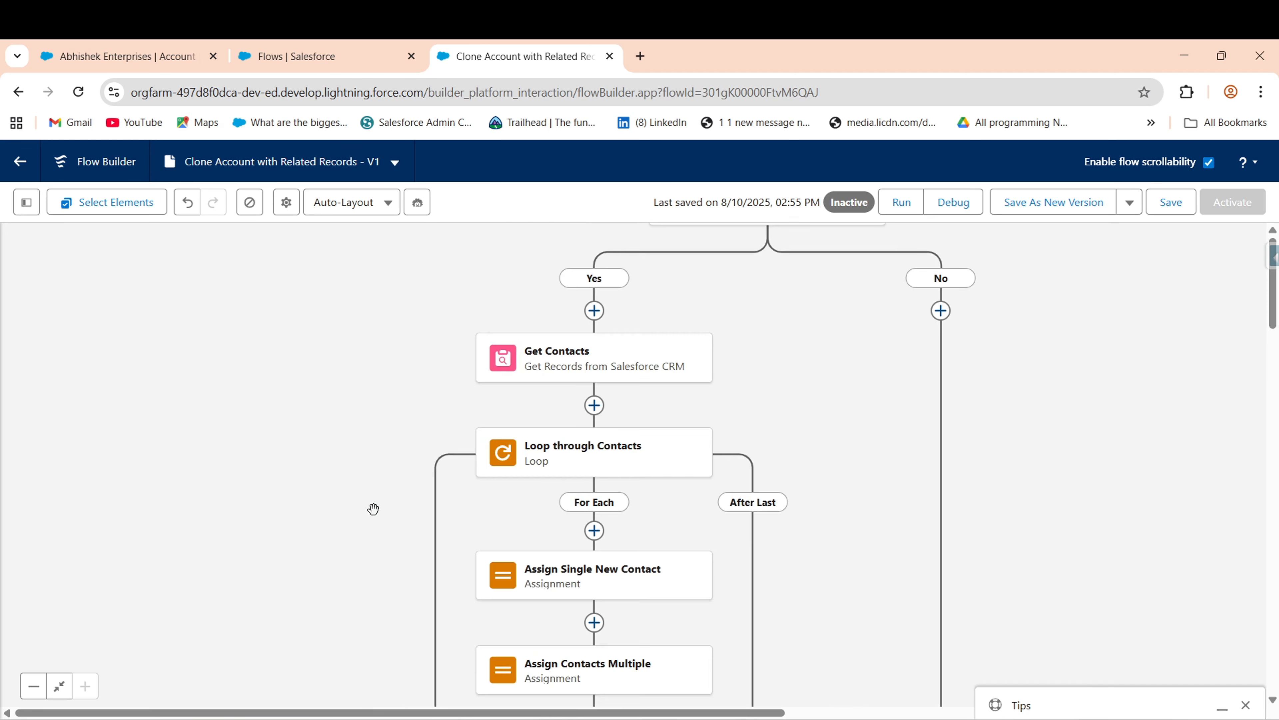
drag(397, 395, 405, 626)
drag(422, 462, 423, 580)
drag(925, 398, 932, 604)
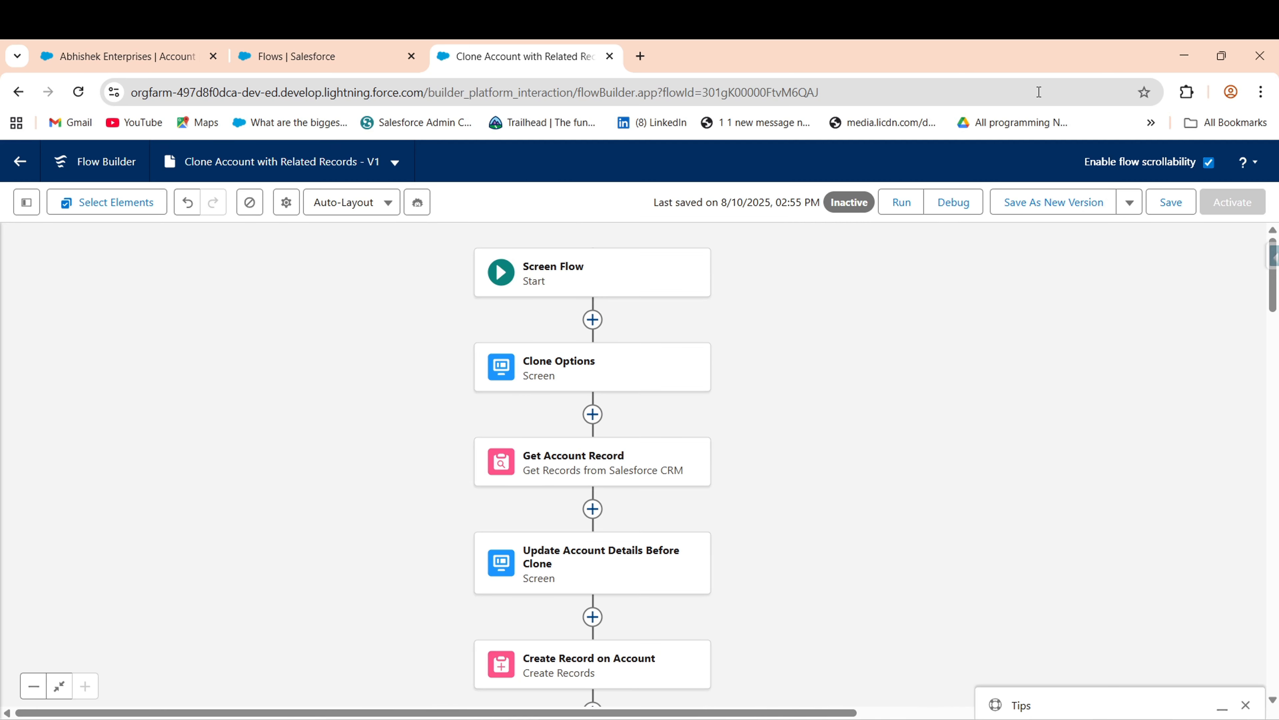
- Save and activate the Clone Account with Related Records flow, then select its start element
click(1171, 201)
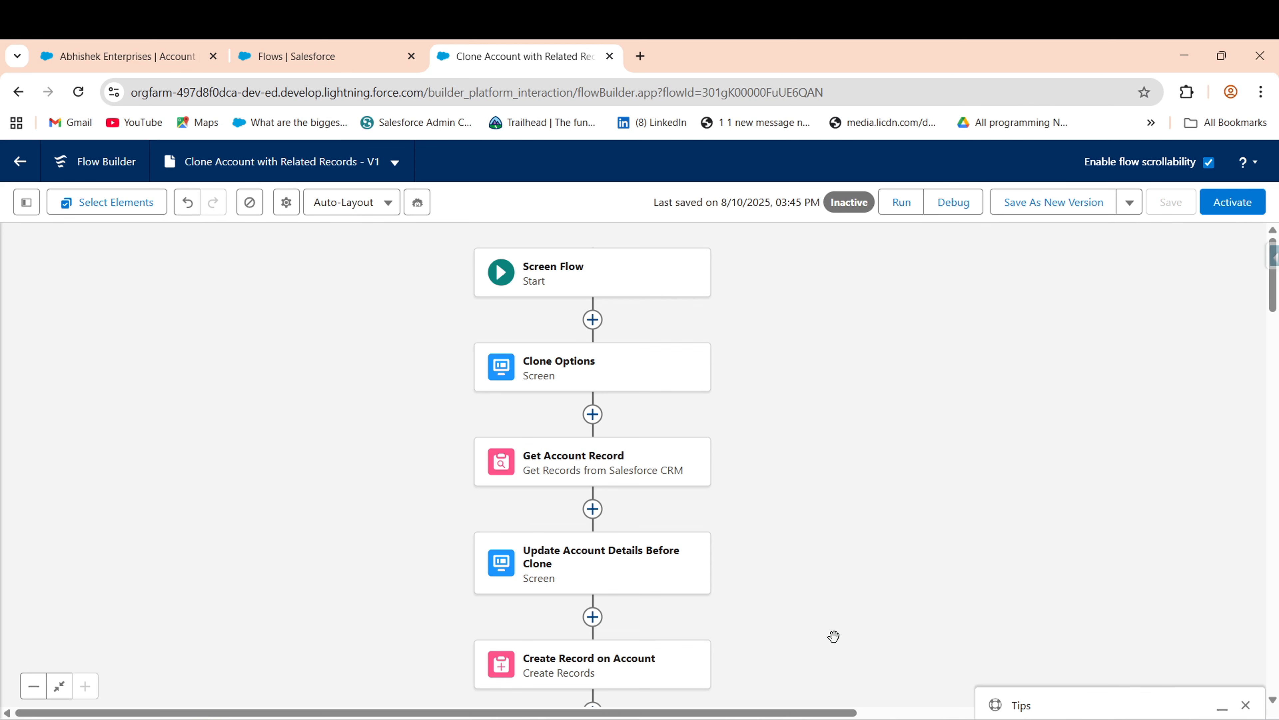
click(1233, 211)
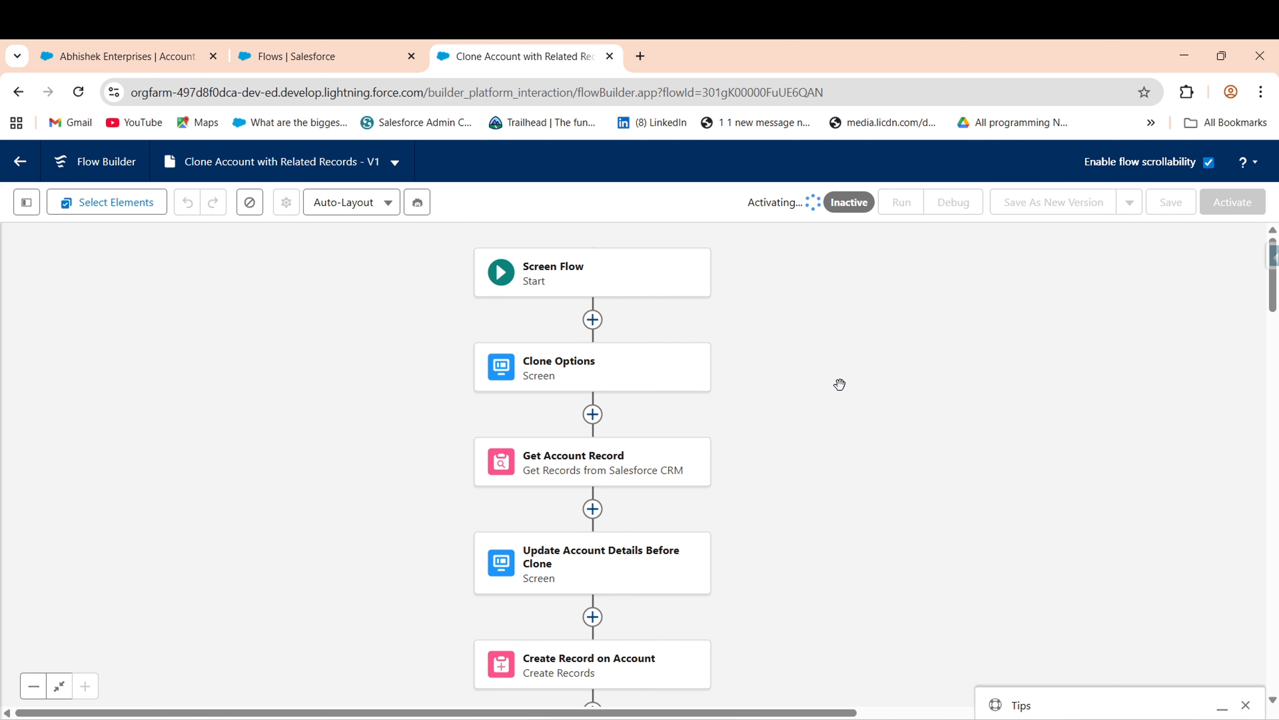
scroll(840, 381, down, 5)
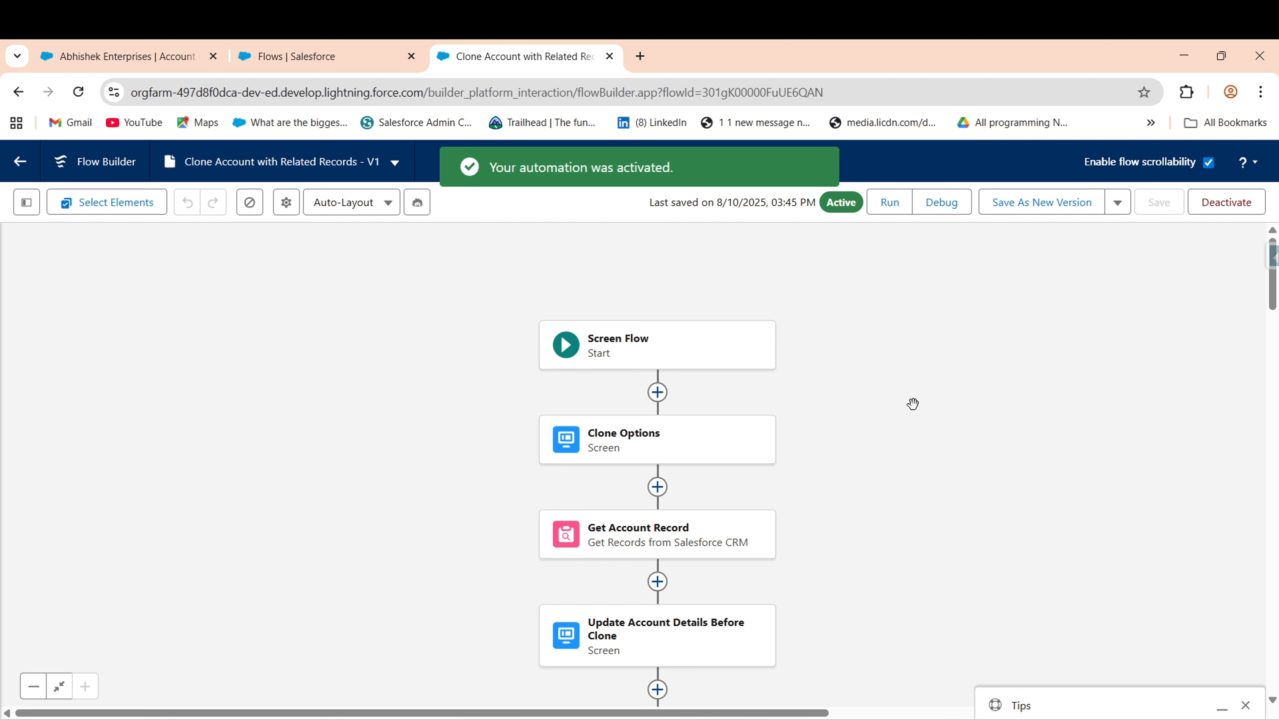
drag(913, 404, 900, 374)
click(632, 323)
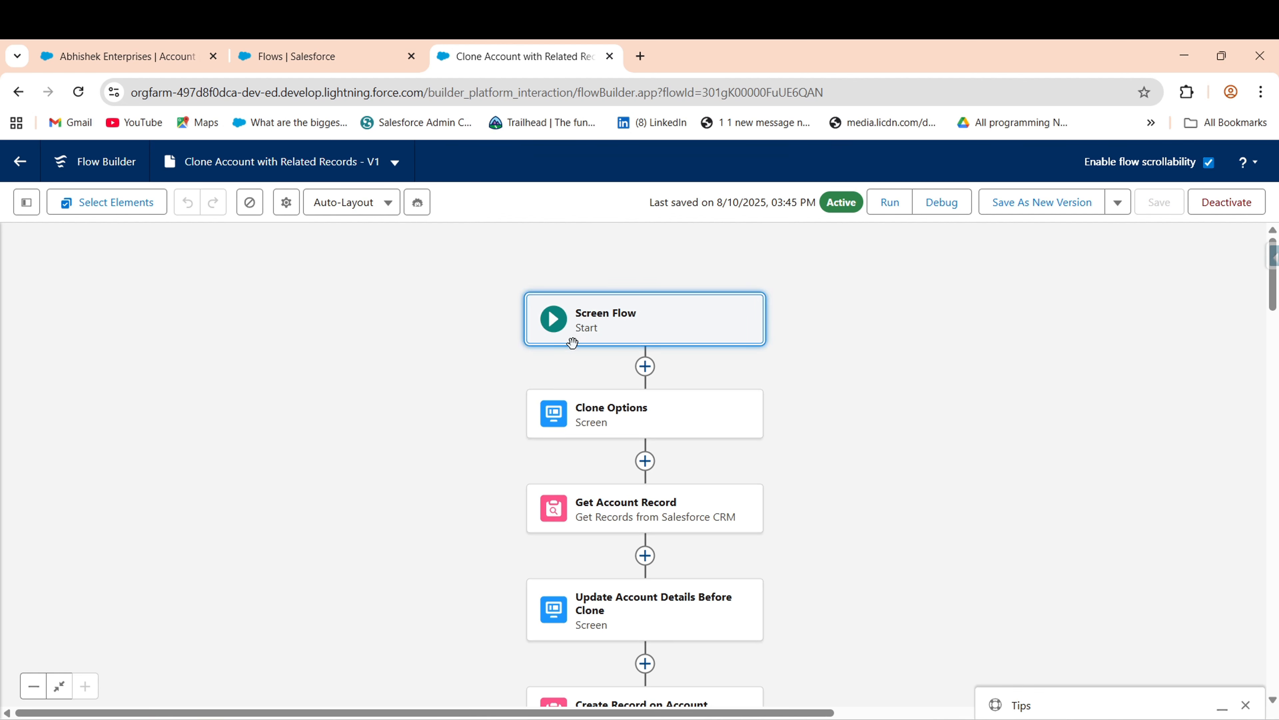
- Review the Clone Options and Update Account Details Before Clone screens without changing them
click(638, 423)
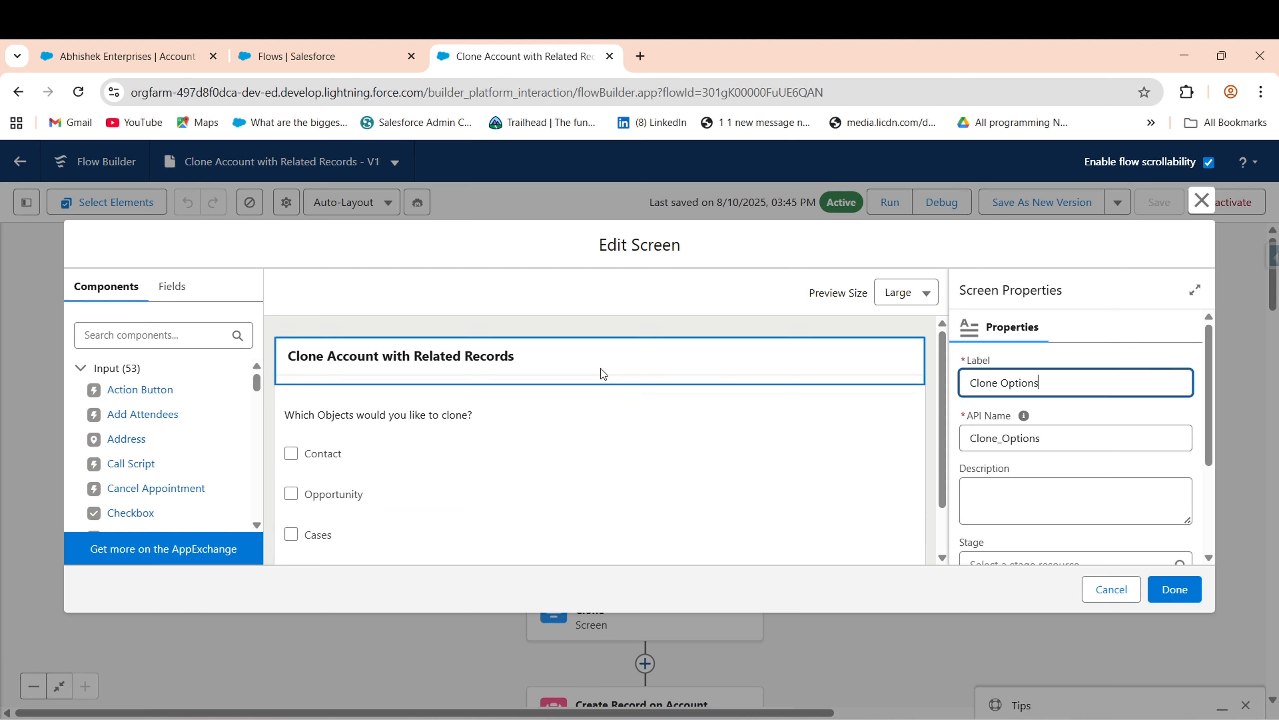
click(1095, 591)
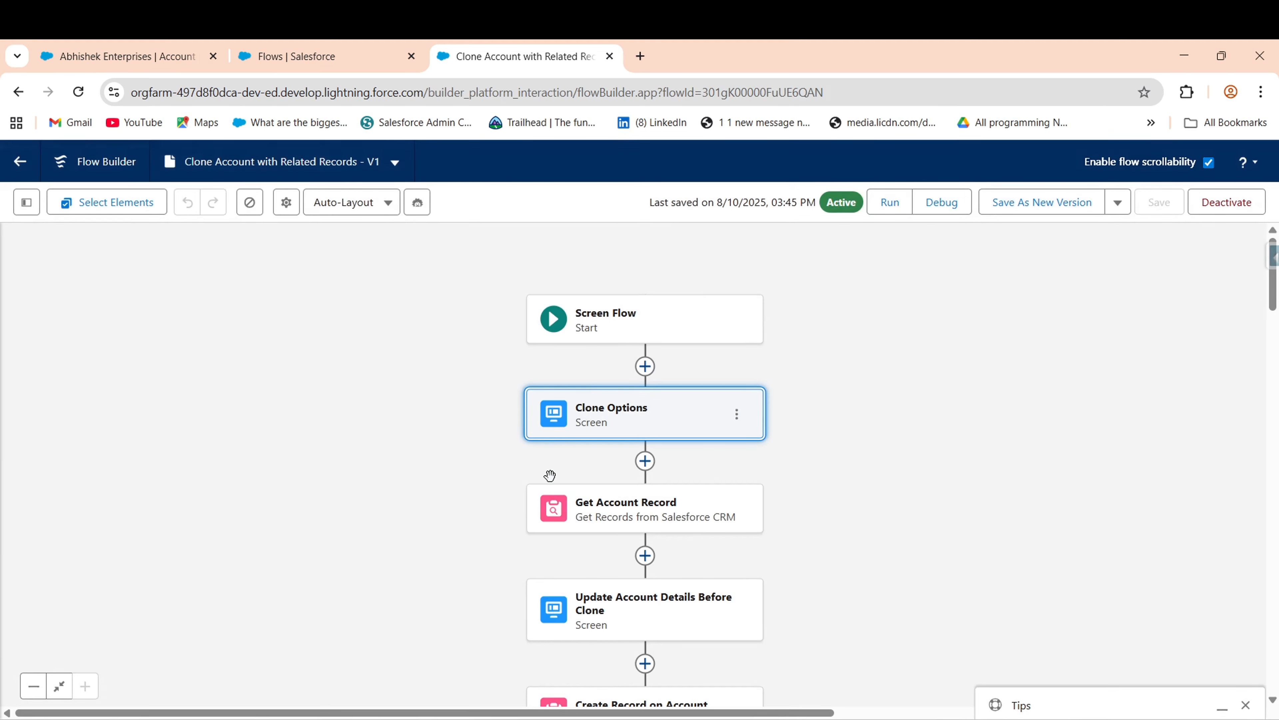
drag(397, 435, 412, 353)
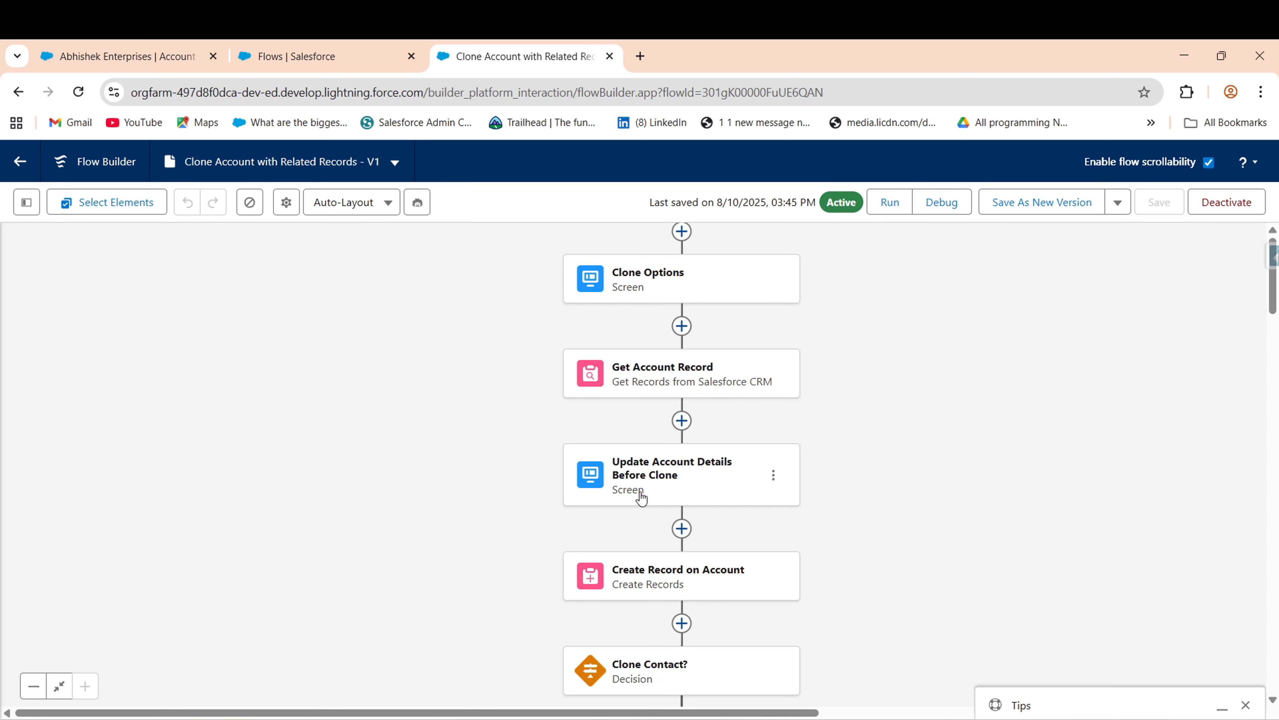
scroll(478, 461, down, 1)
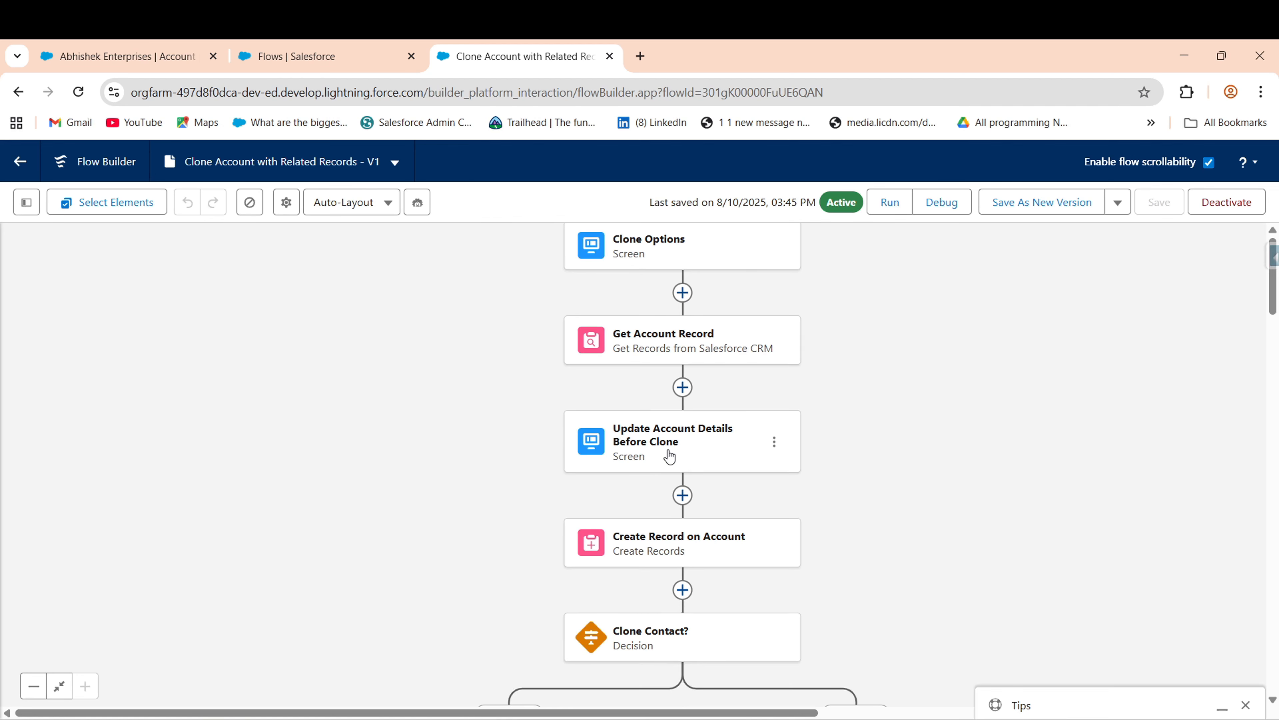
double_click(659, 456)
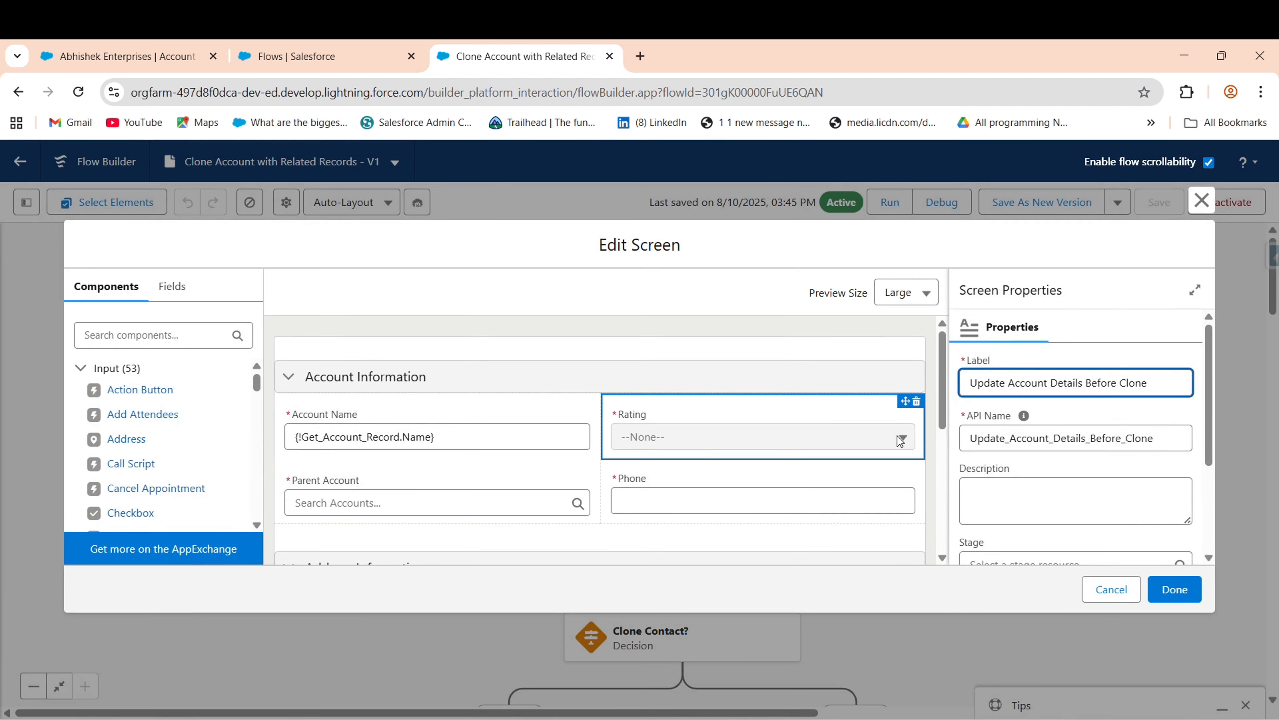
drag(939, 414, 949, 535)
click(1114, 589)
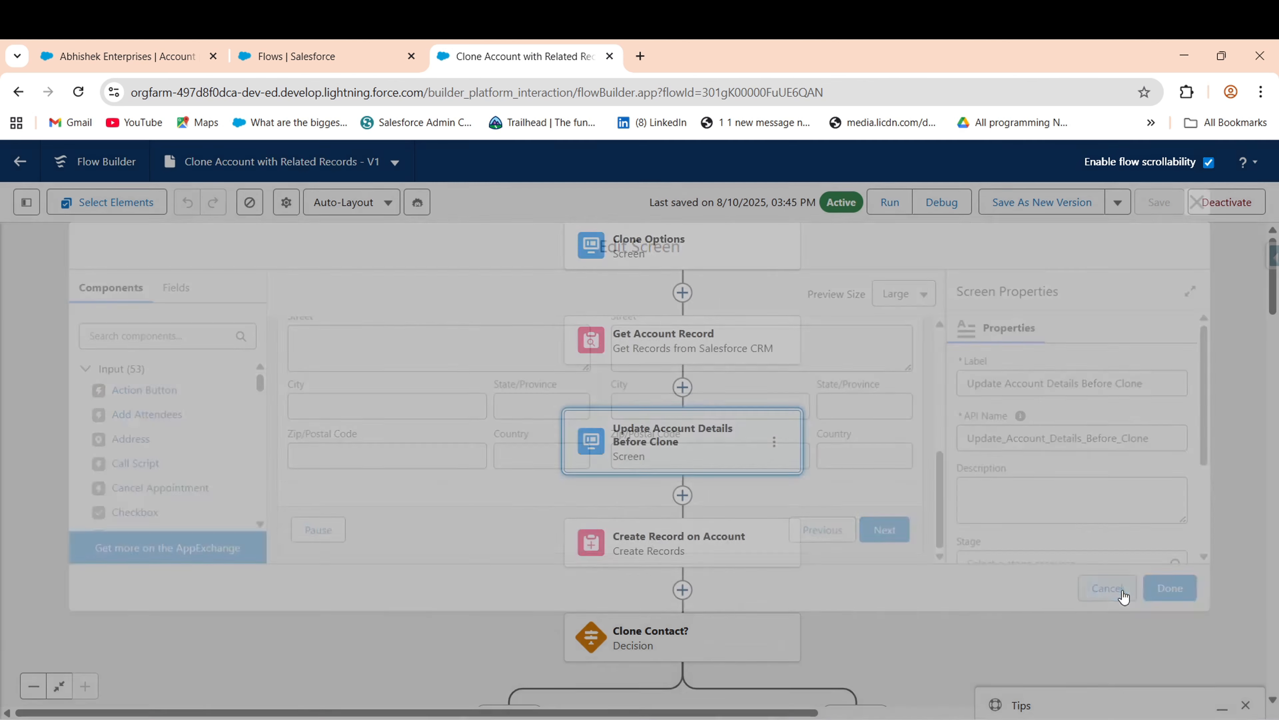
- Check the Create Record on Account field mappings, then pan down to the Clone Contact? decision
right_click(297, 433)
click(489, 498)
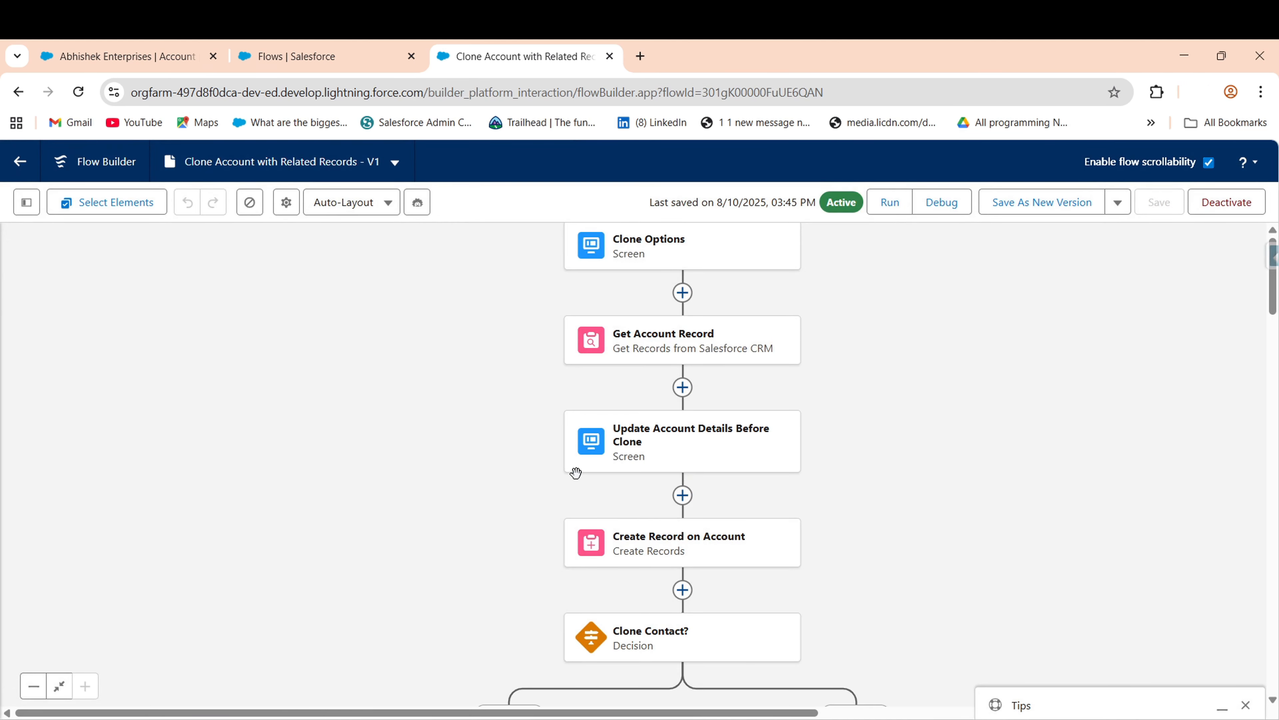
click(1261, 153)
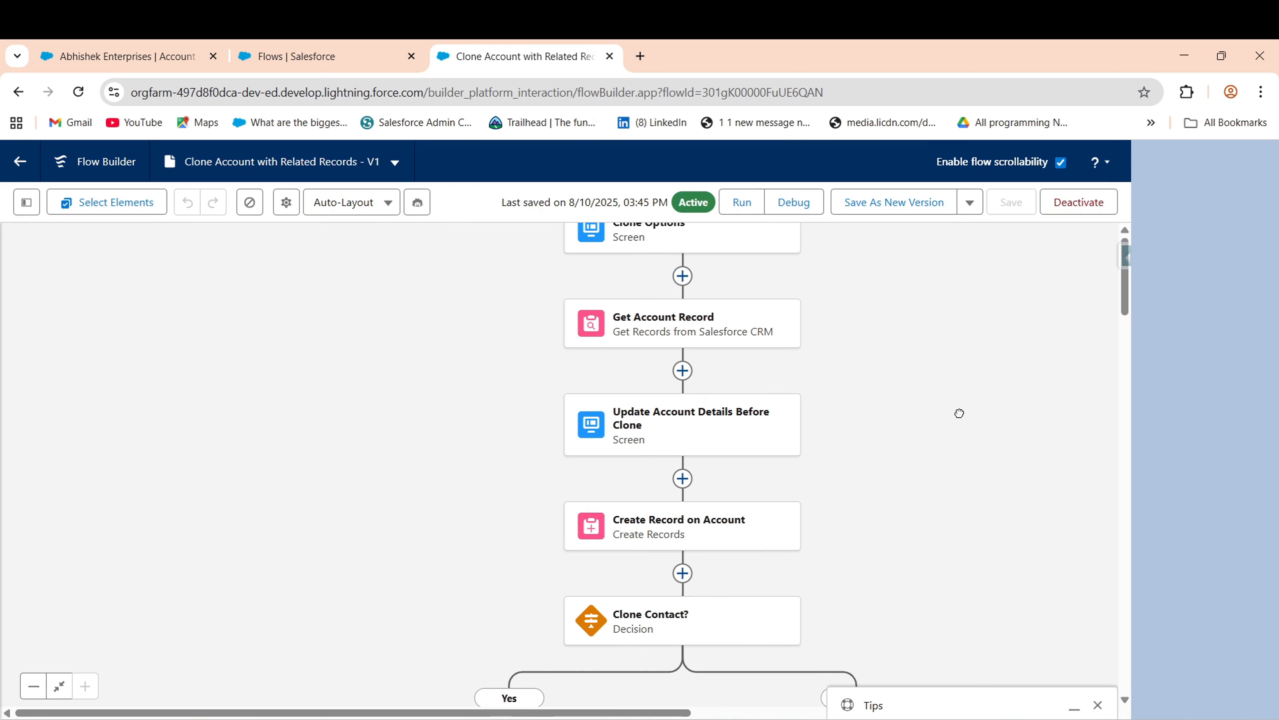
scroll(957, 444, down, 3)
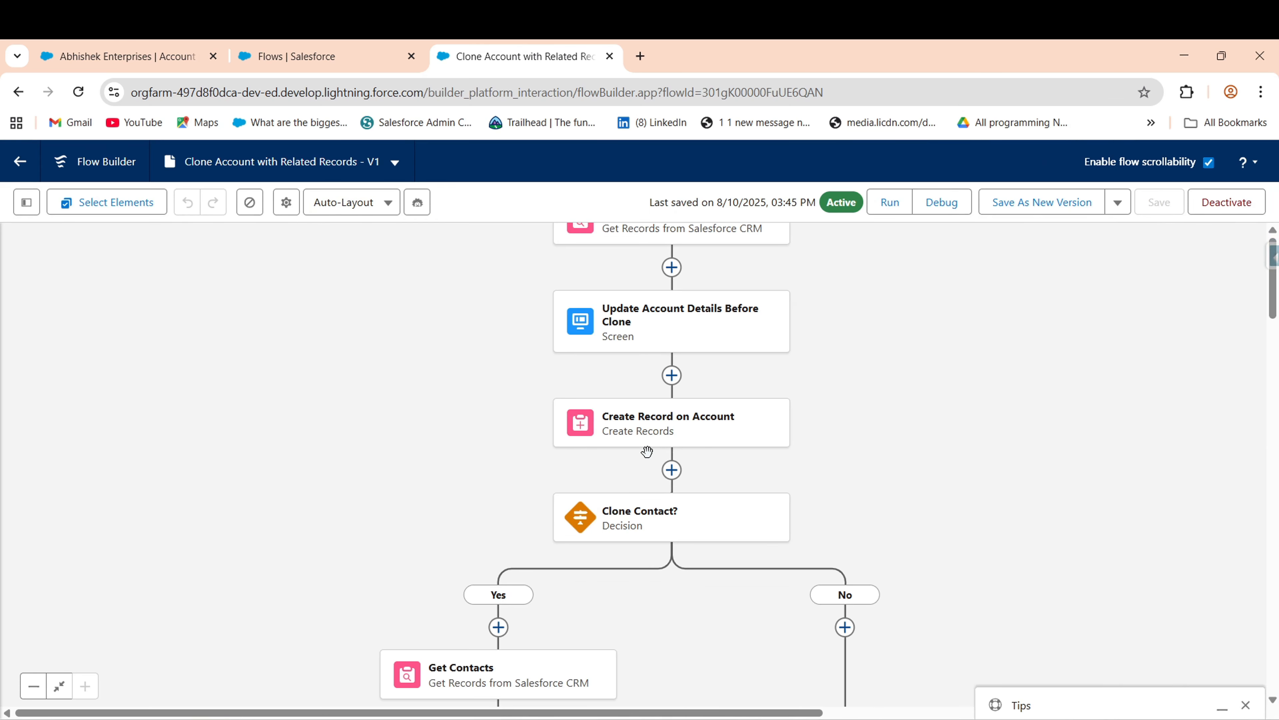
click(661, 428)
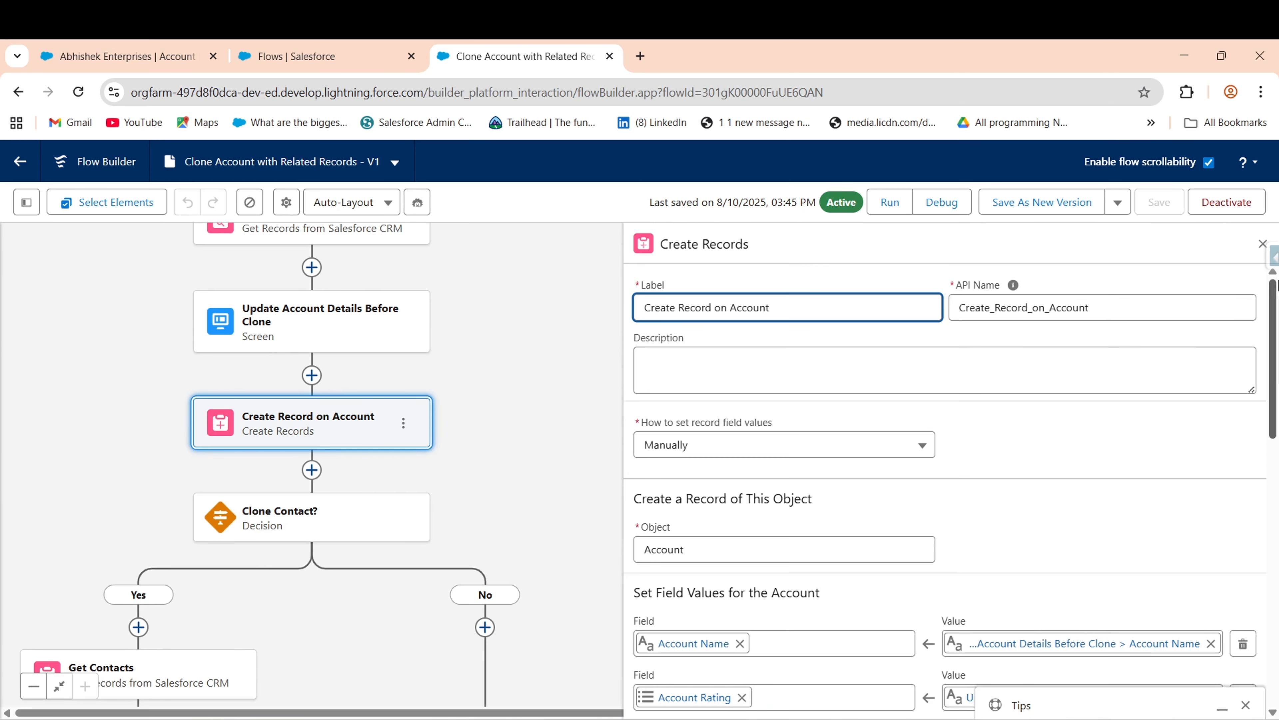
scroll(1275, 290, down, 10)
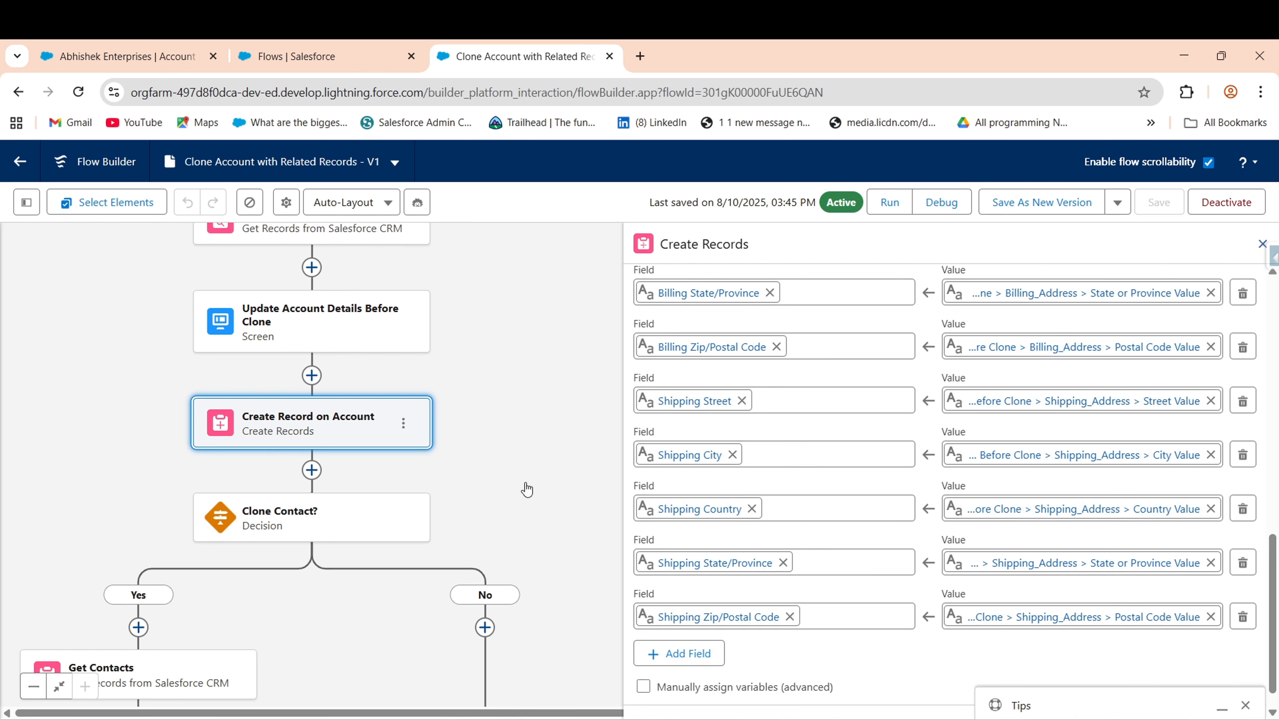
drag(508, 508, 567, 385)
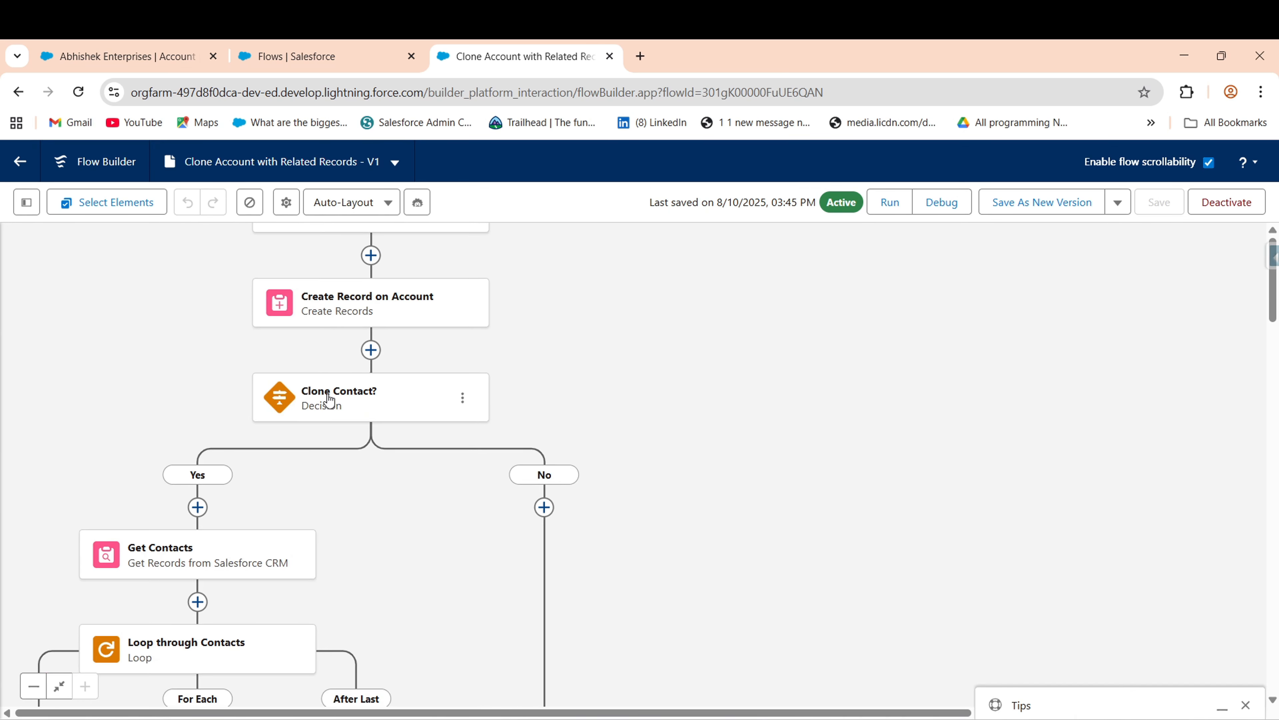
scroll(814, 497, up, 5)
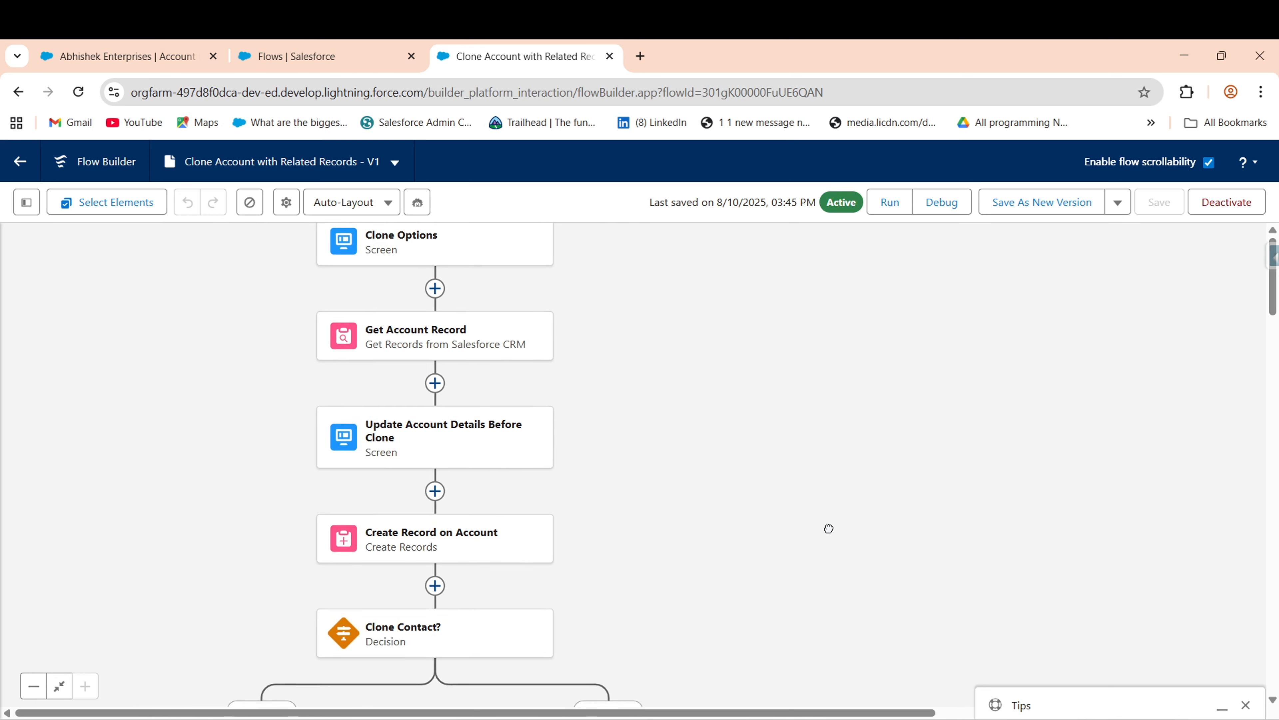
scroll(828, 526, down, 3)
click(378, 474)
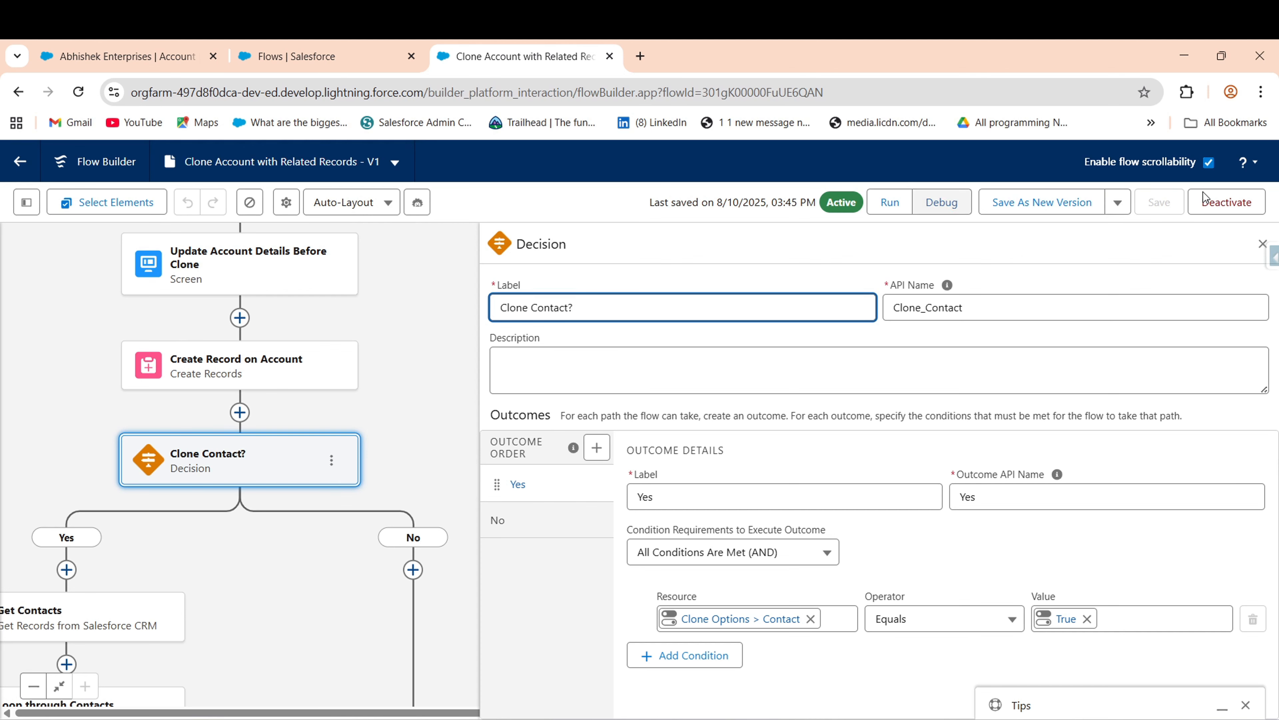
click(1261, 240)
drag(585, 563, 607, 504)
drag(758, 582, 992, 420)
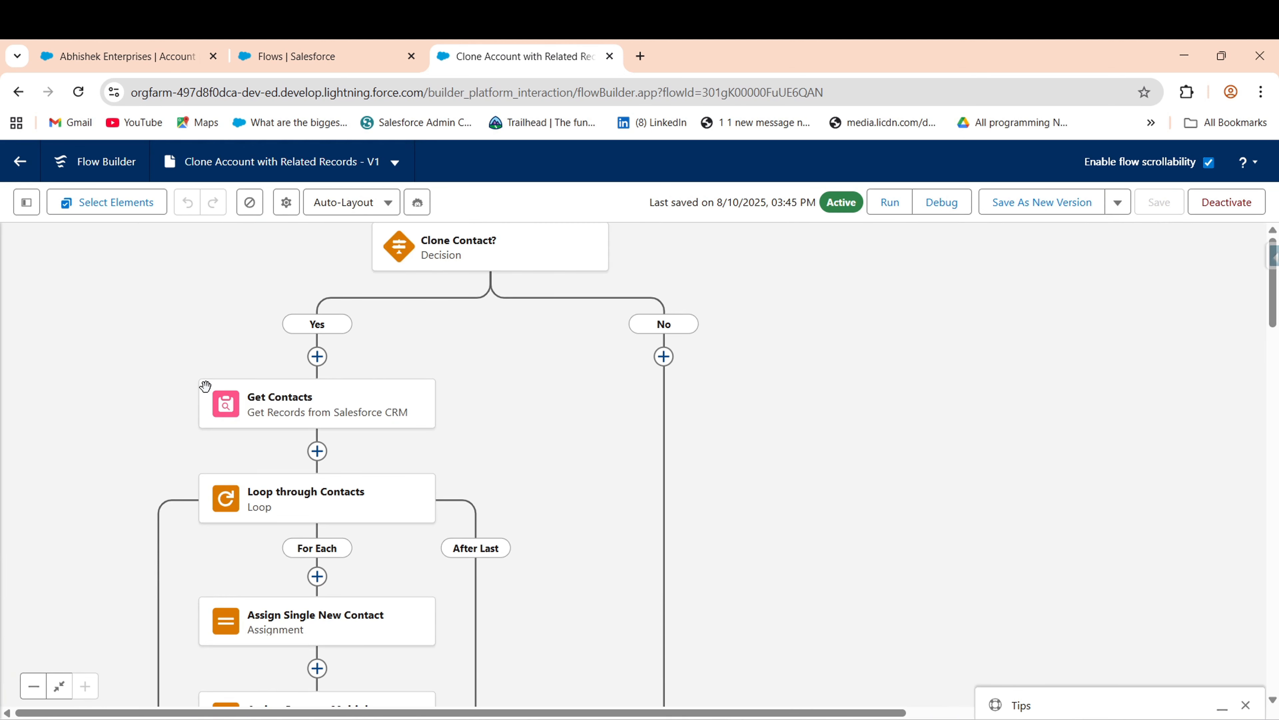
mouse_move(272, 401)
drag(514, 431, 519, 359)
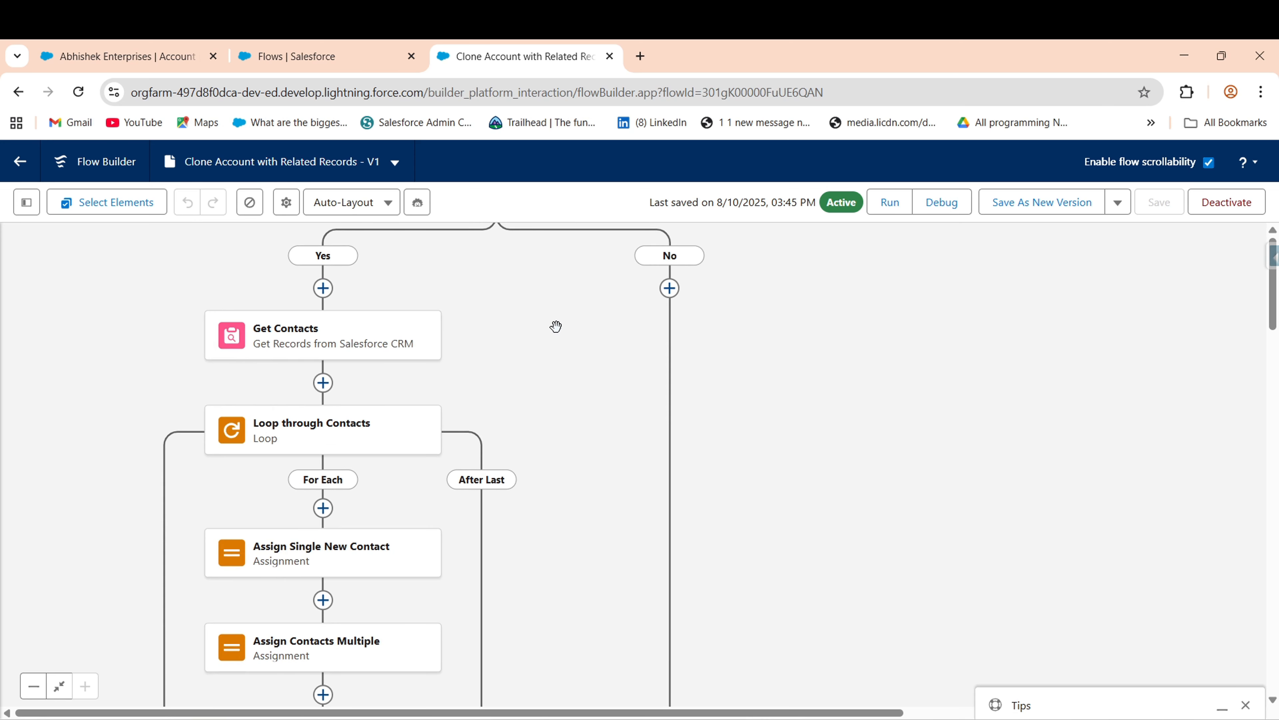
scroll(557, 329, down, 2)
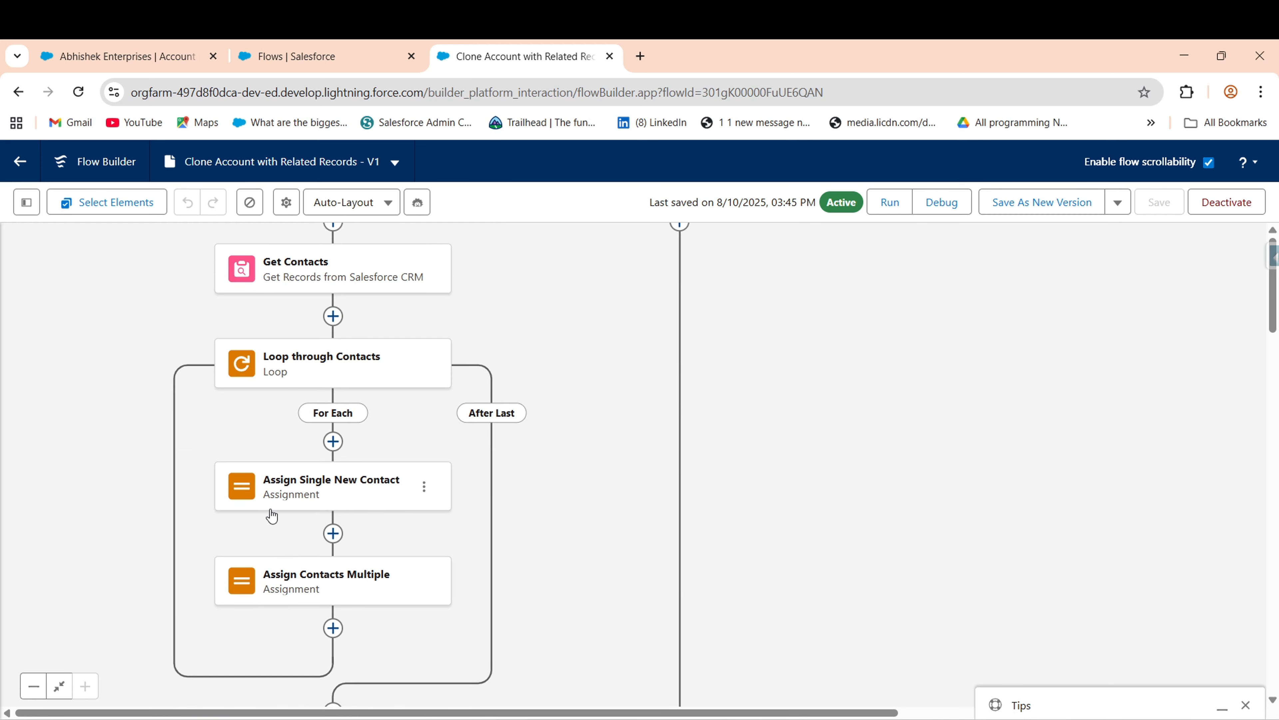
scroll(584, 504, down, 2)
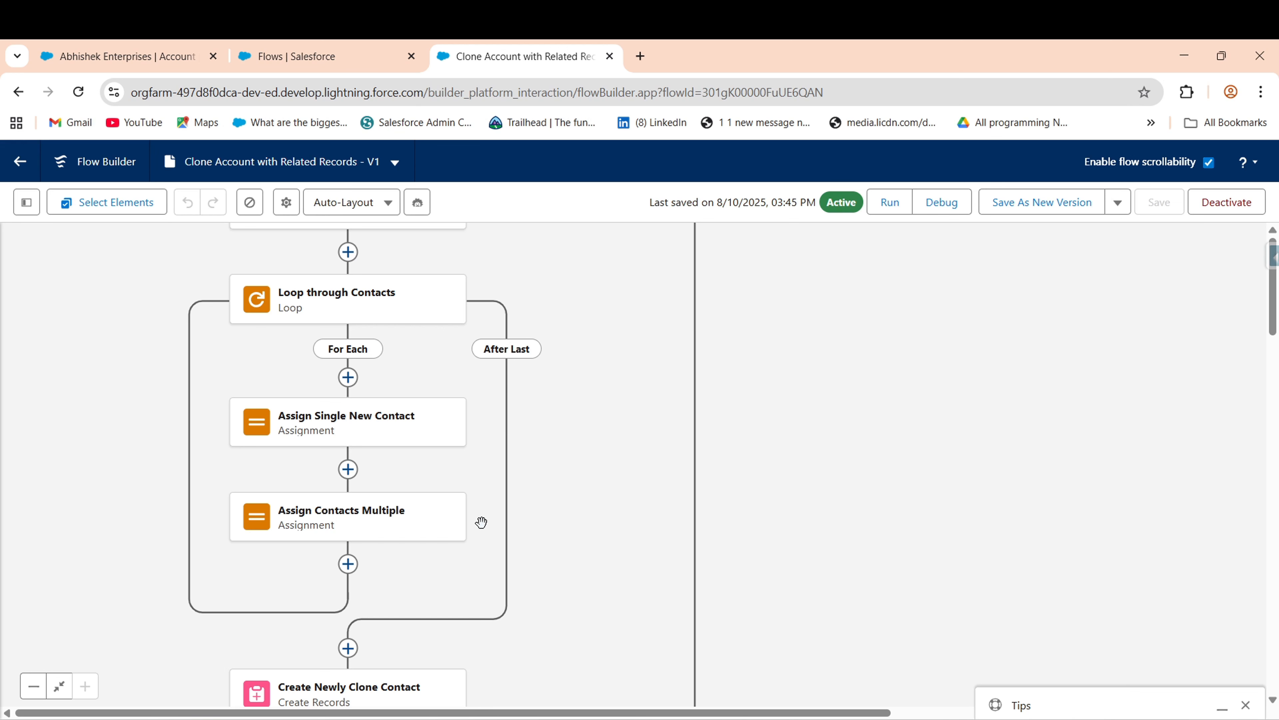
scroll(594, 529, down, 2)
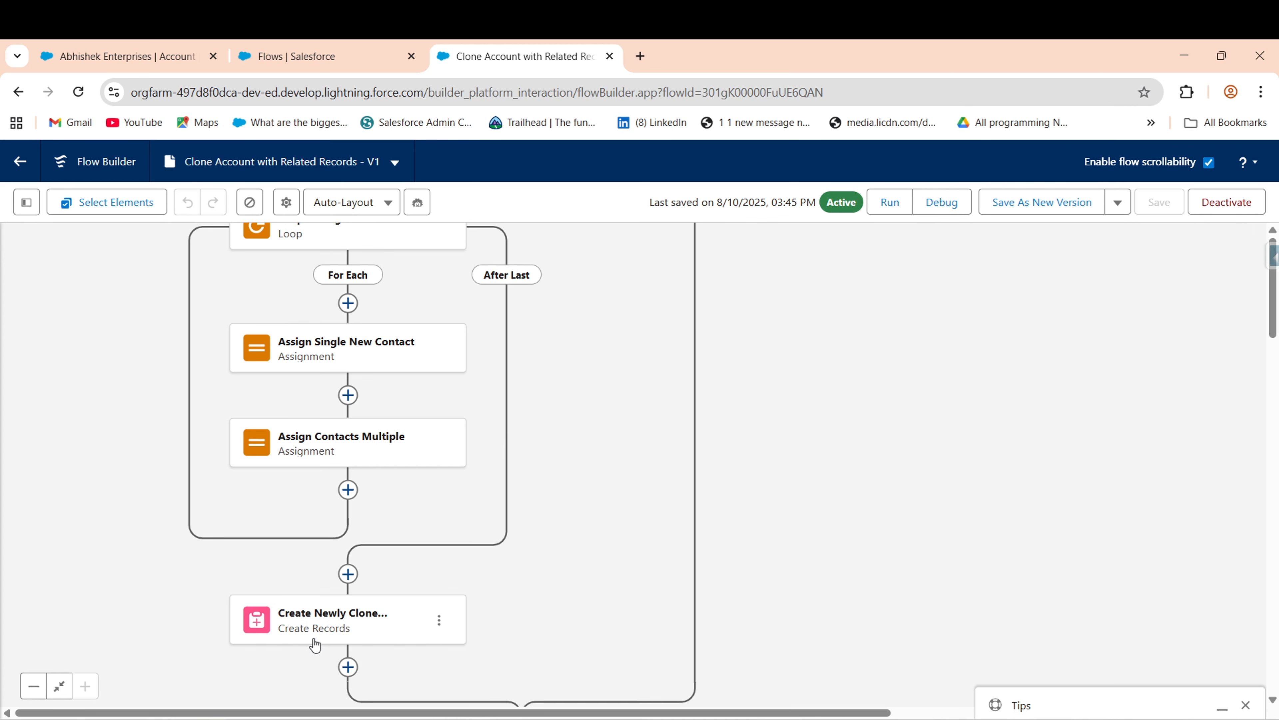
scroll(639, 500, down, 5)
drag(636, 453, 649, 381)
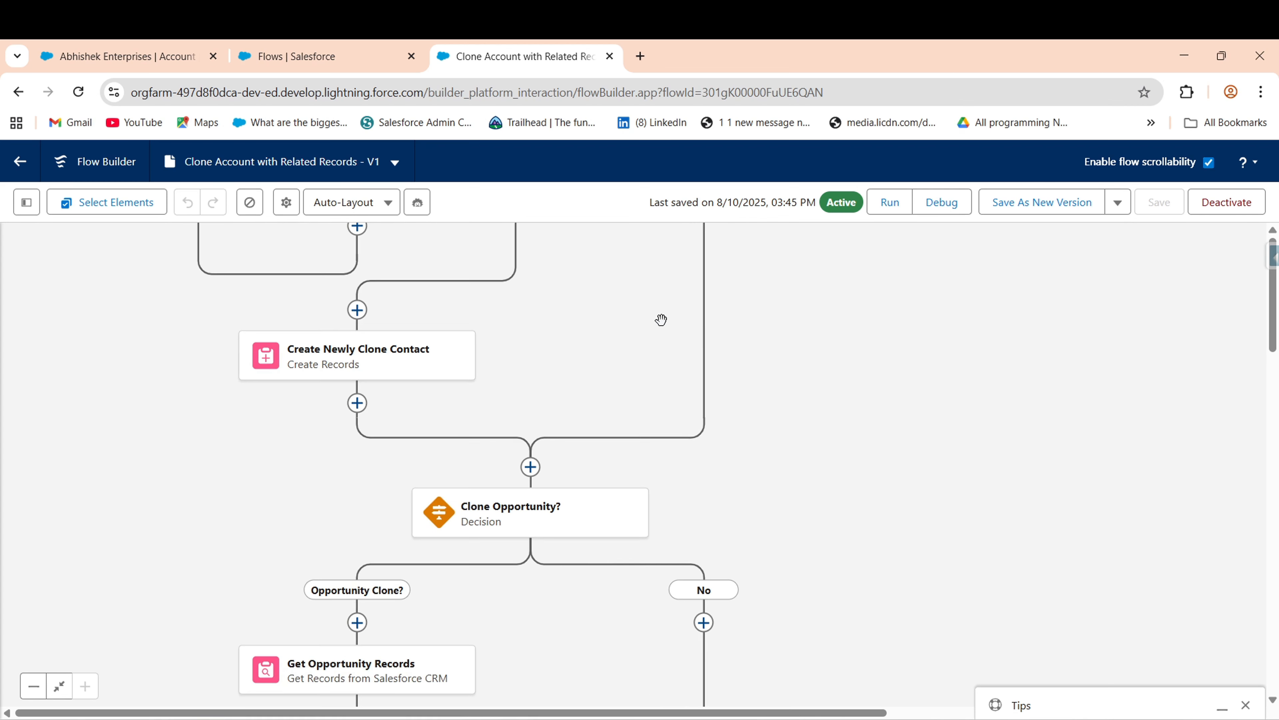
drag(691, 520, 701, 315)
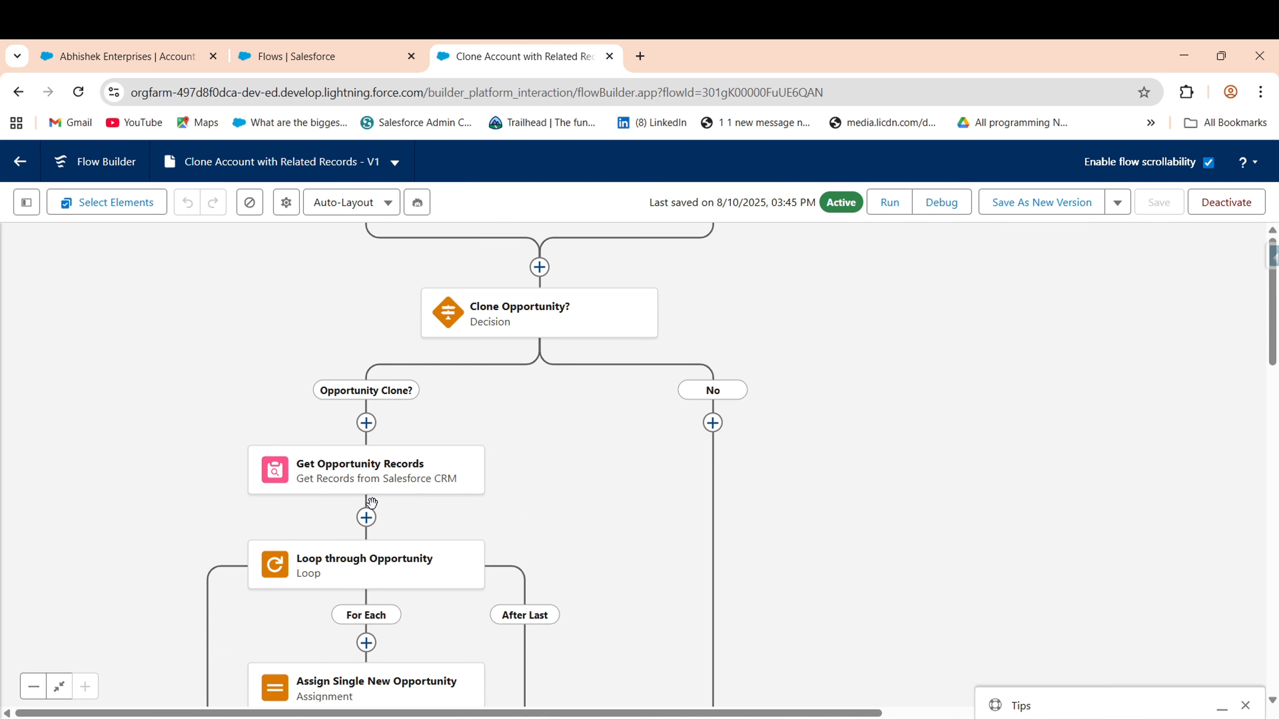
scroll(857, 573, down, 10)
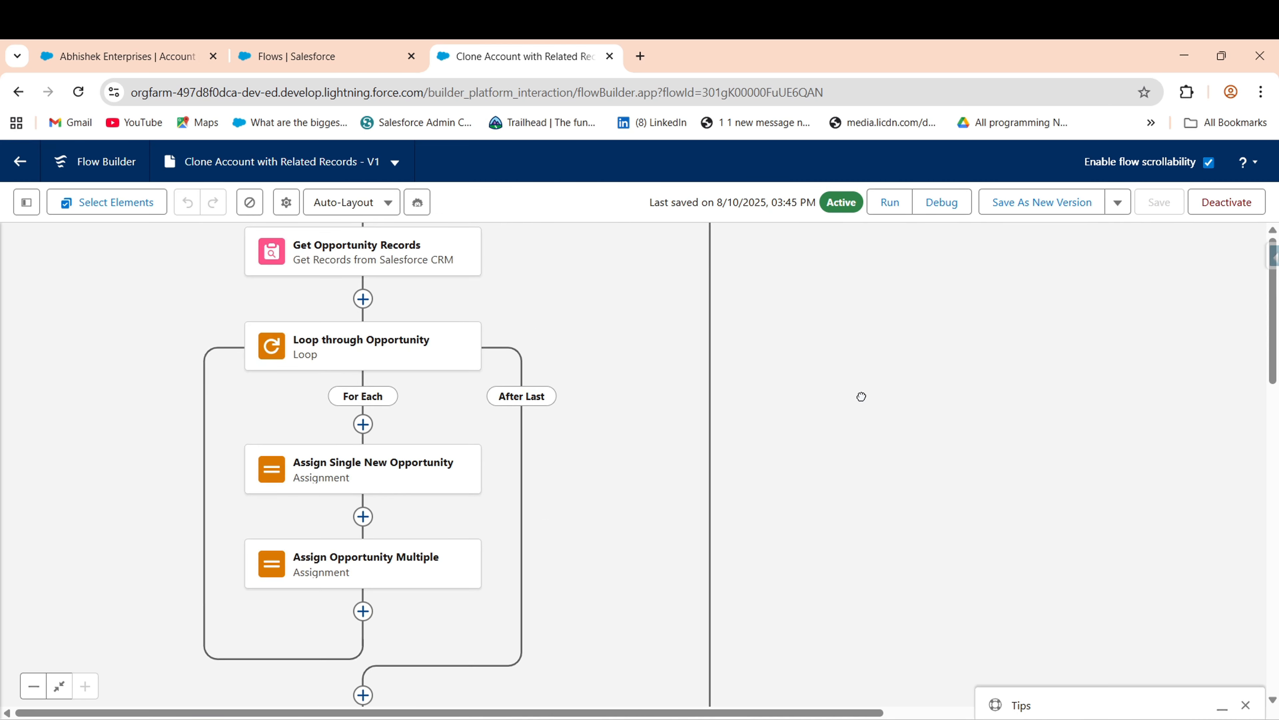
drag(849, 506, 833, 409)
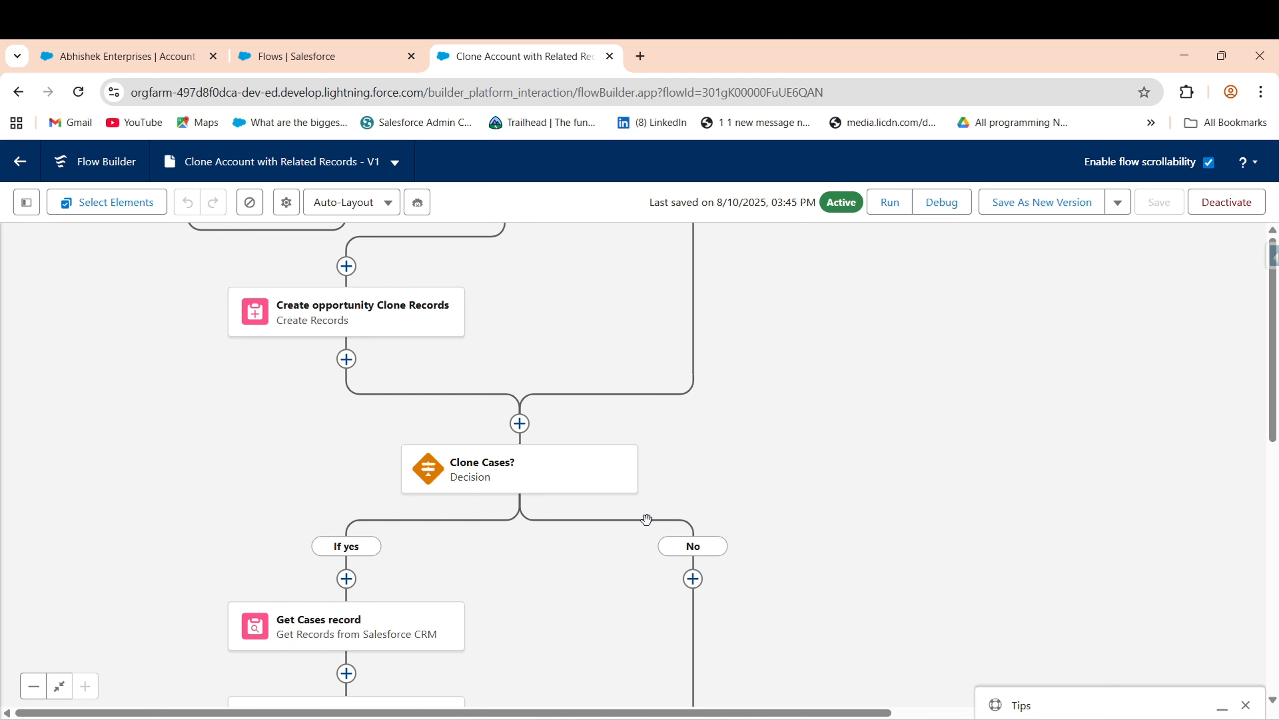
scroll(825, 400, down, 15)
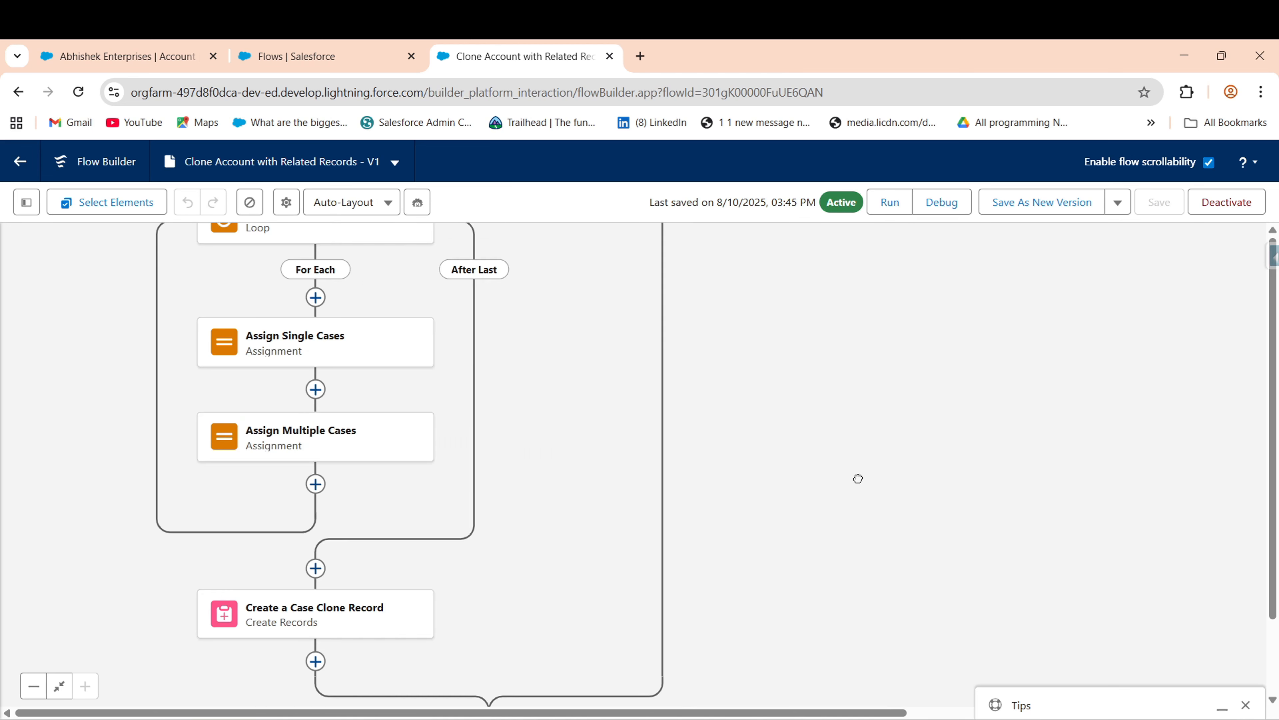
scroll(675, 352, up, 8)
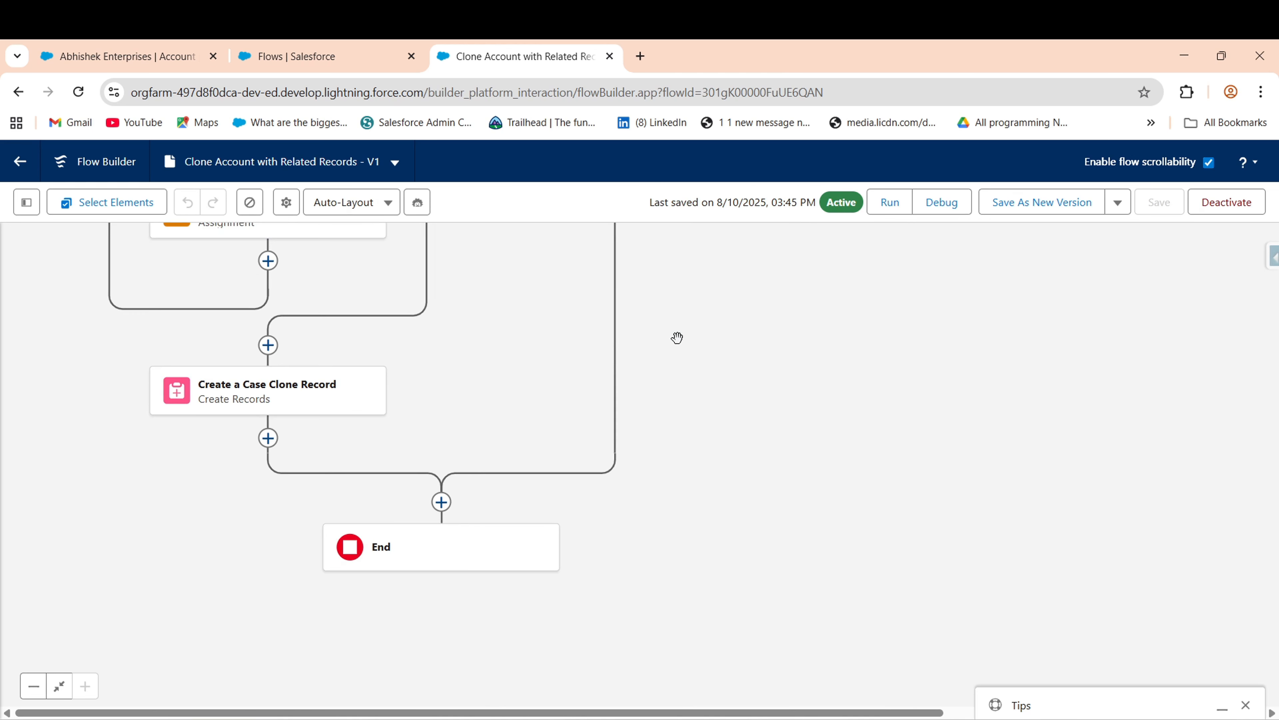
scroll(672, 358, up, 8)
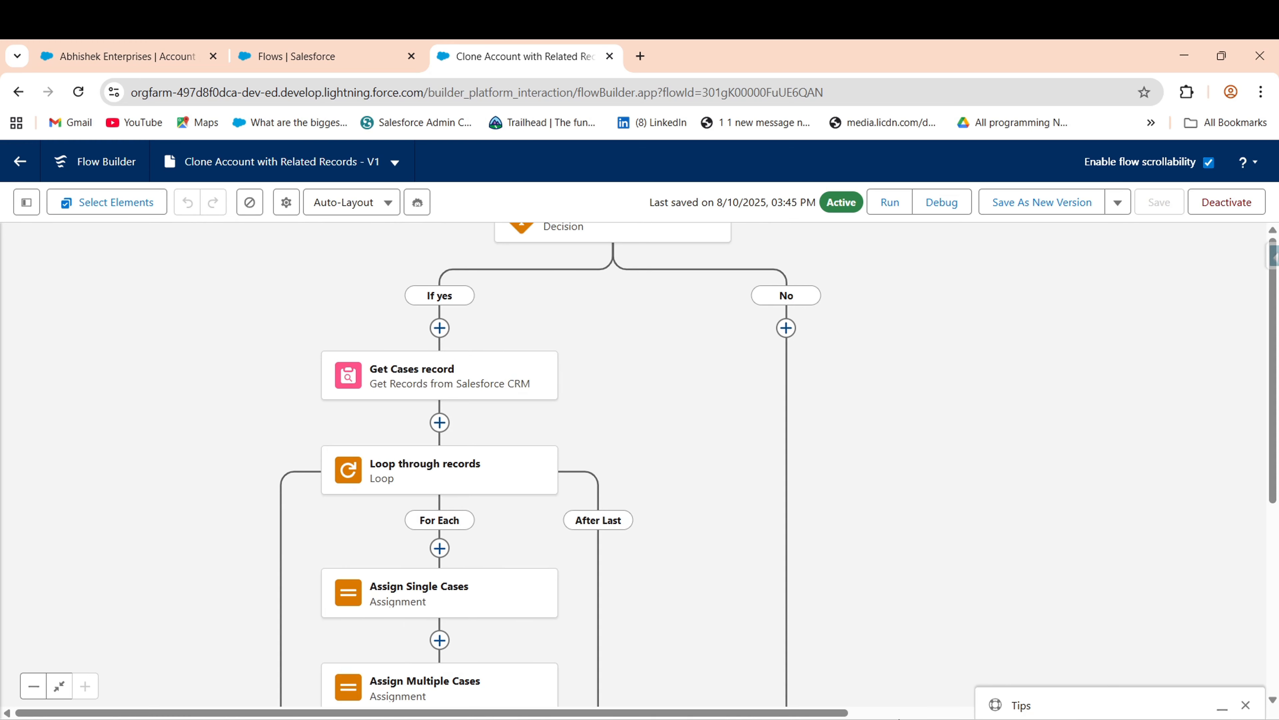
scroll(827, 568, up, 10)
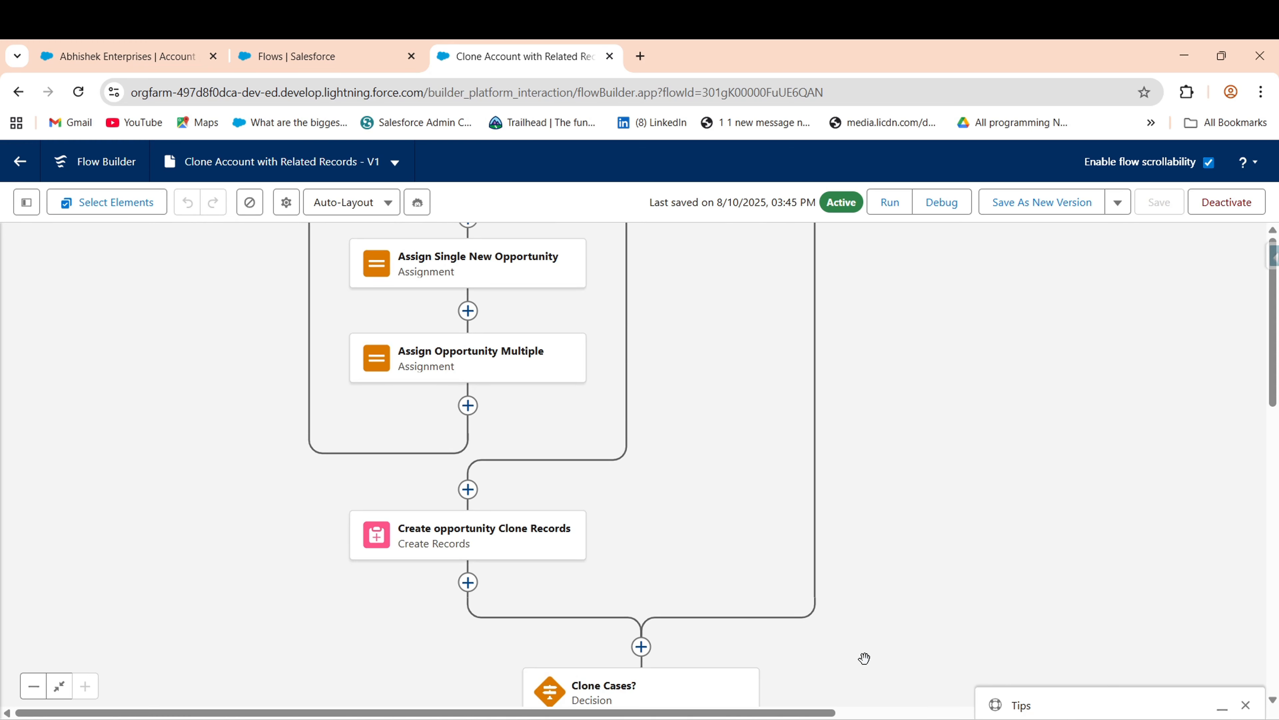
scroll(814, 569, up, 3)
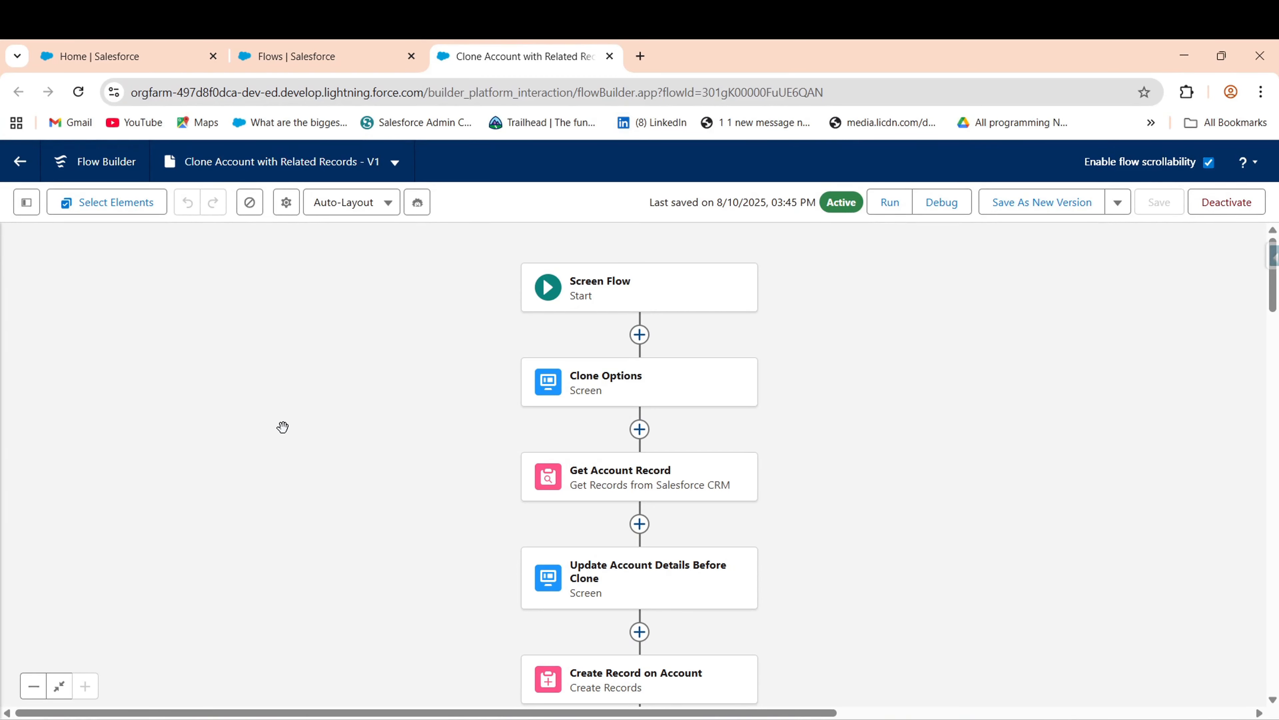
- Go from Home's Accounts list to the Account object's Buttons, Links, and Actions page
drag(283, 428, 313, 379)
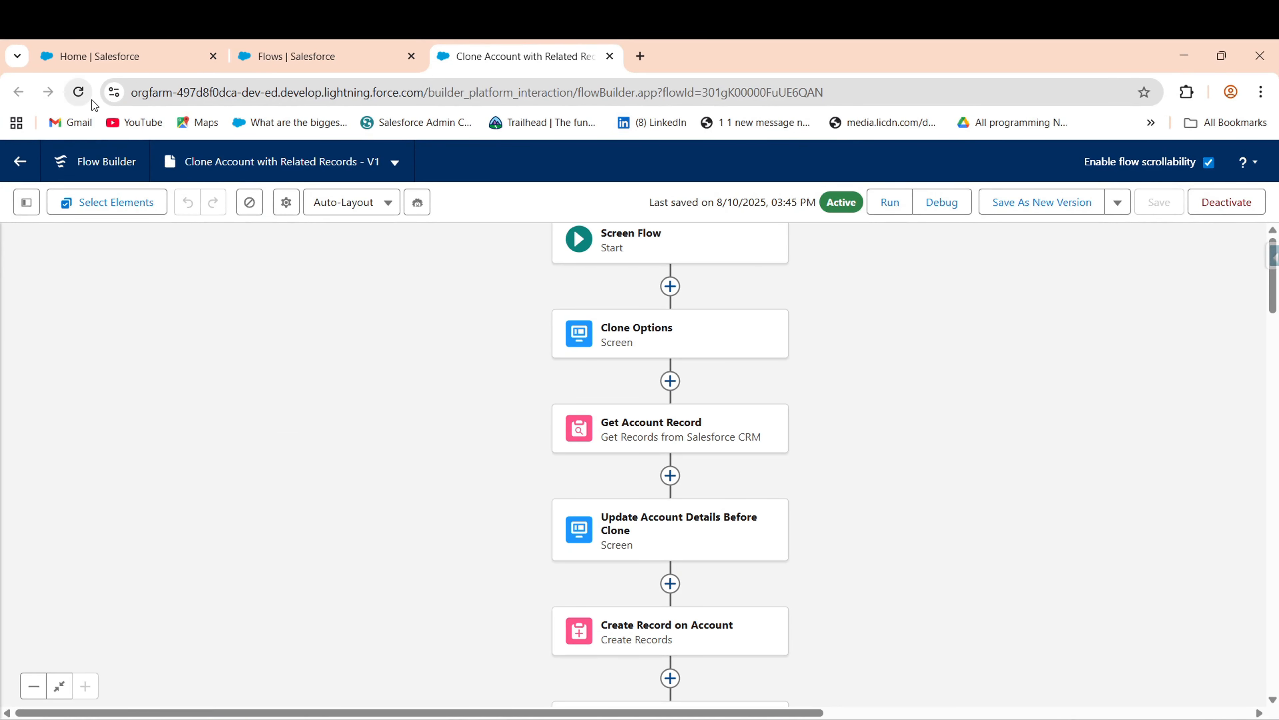
click(108, 63)
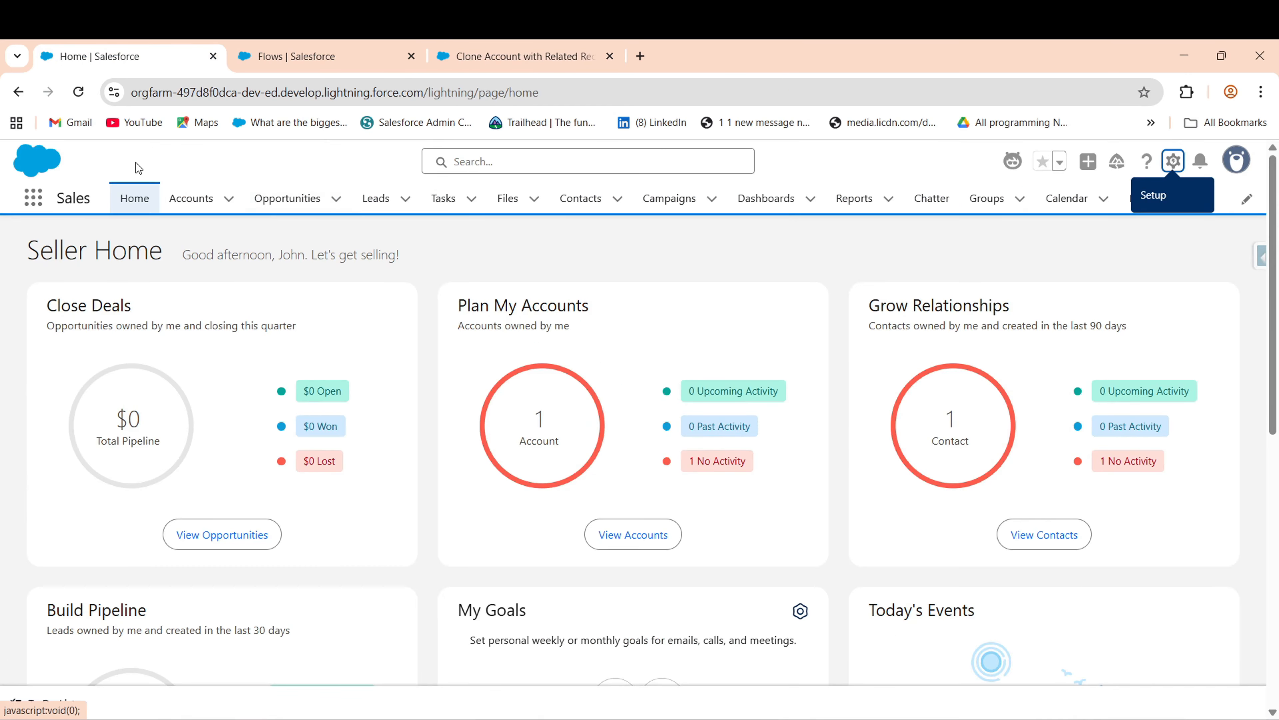
click(191, 207)
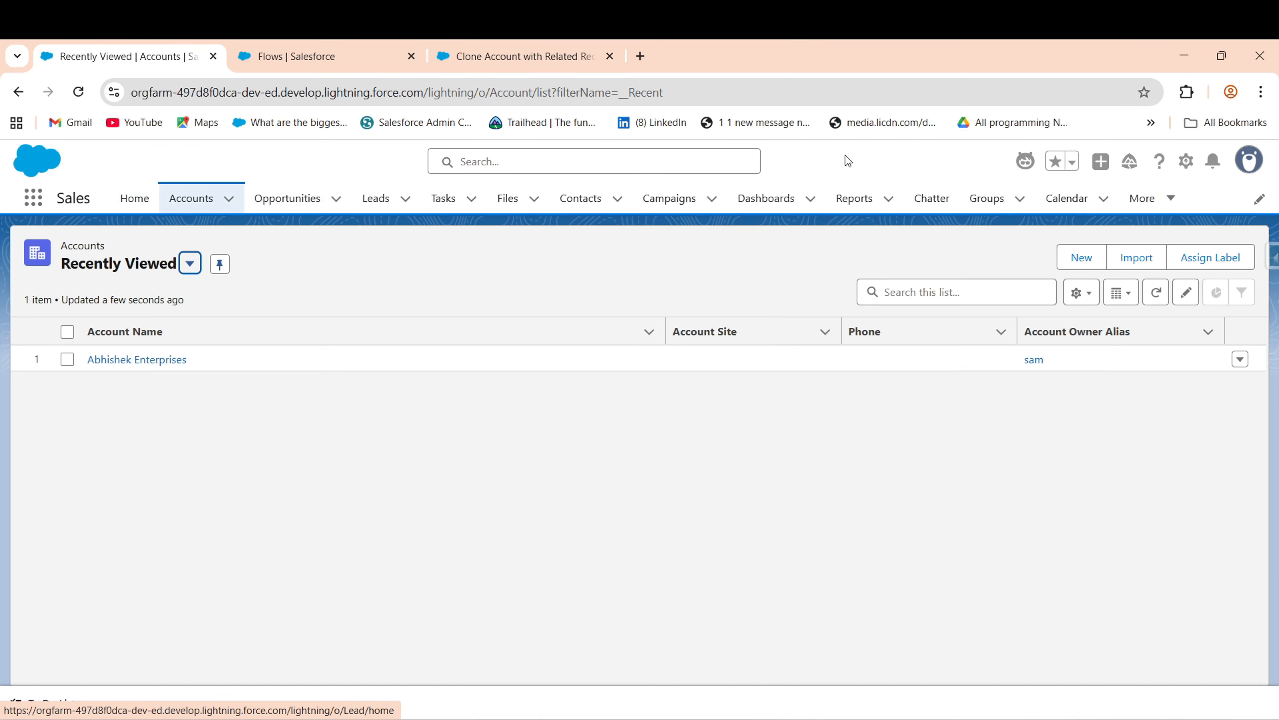
click(1082, 451)
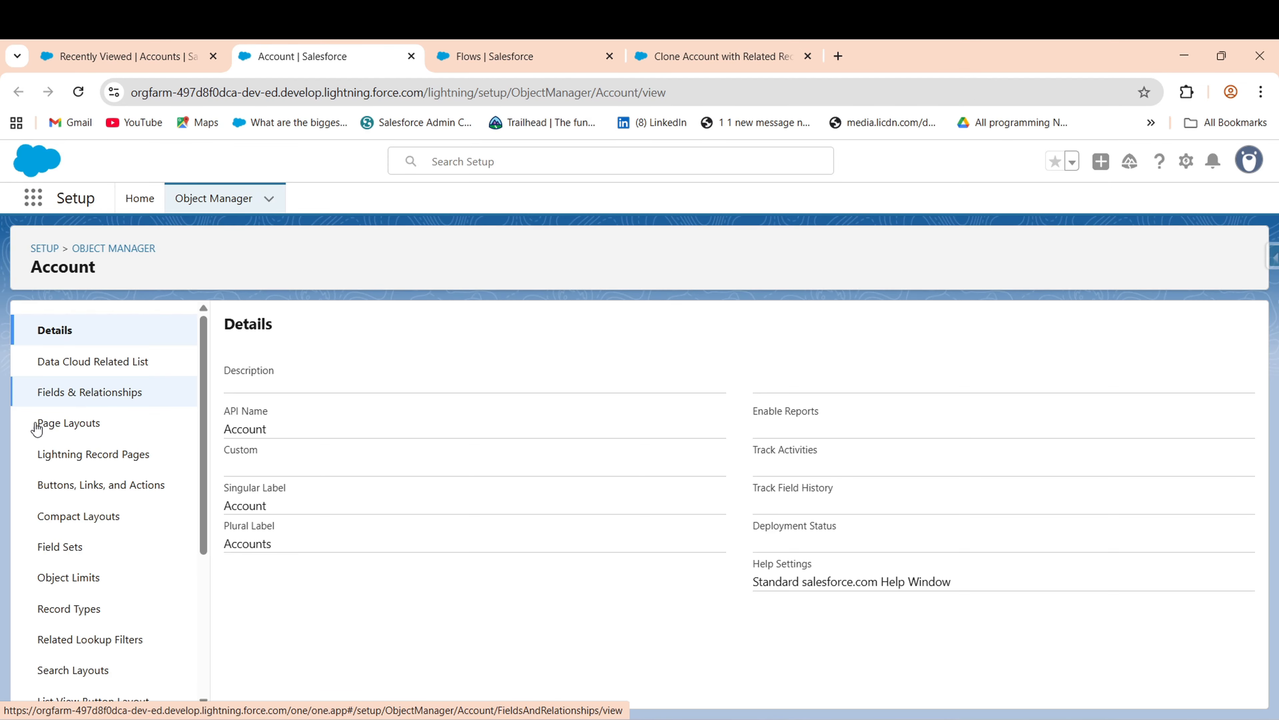
click(76, 487)
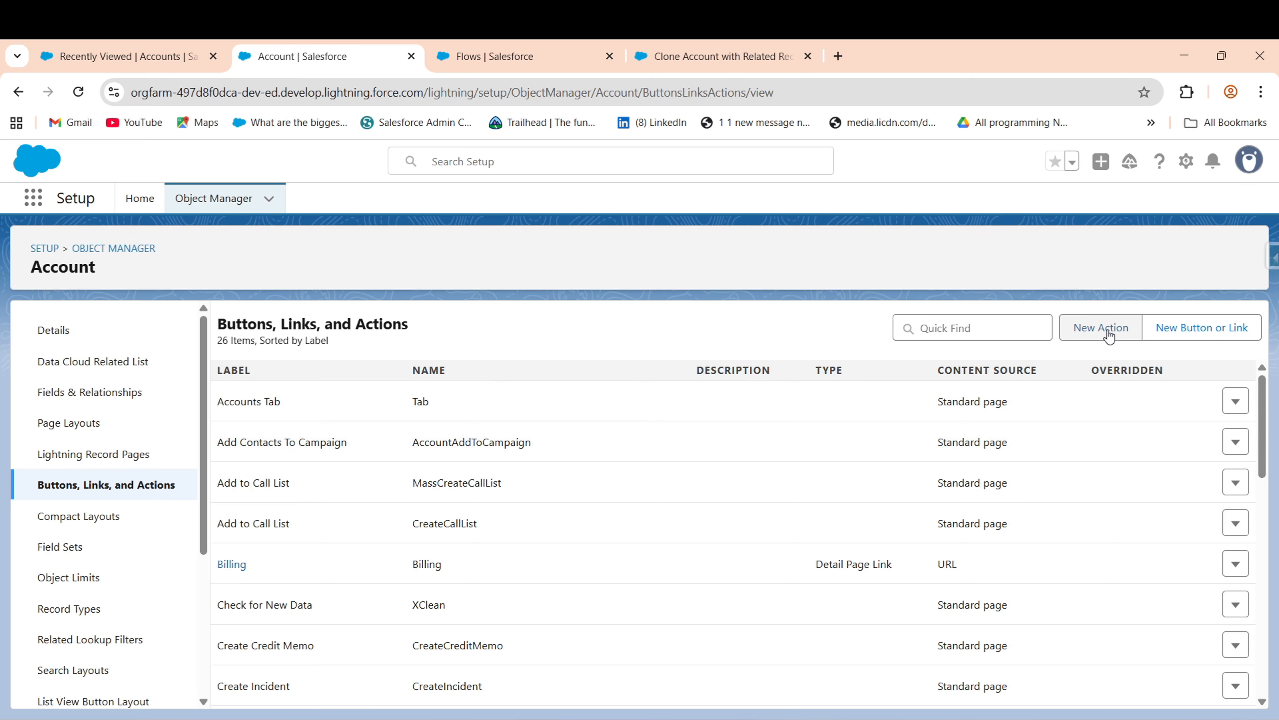
- Start a new Flow action launching Clone Account with Related Records, standard label None
click(1101, 329)
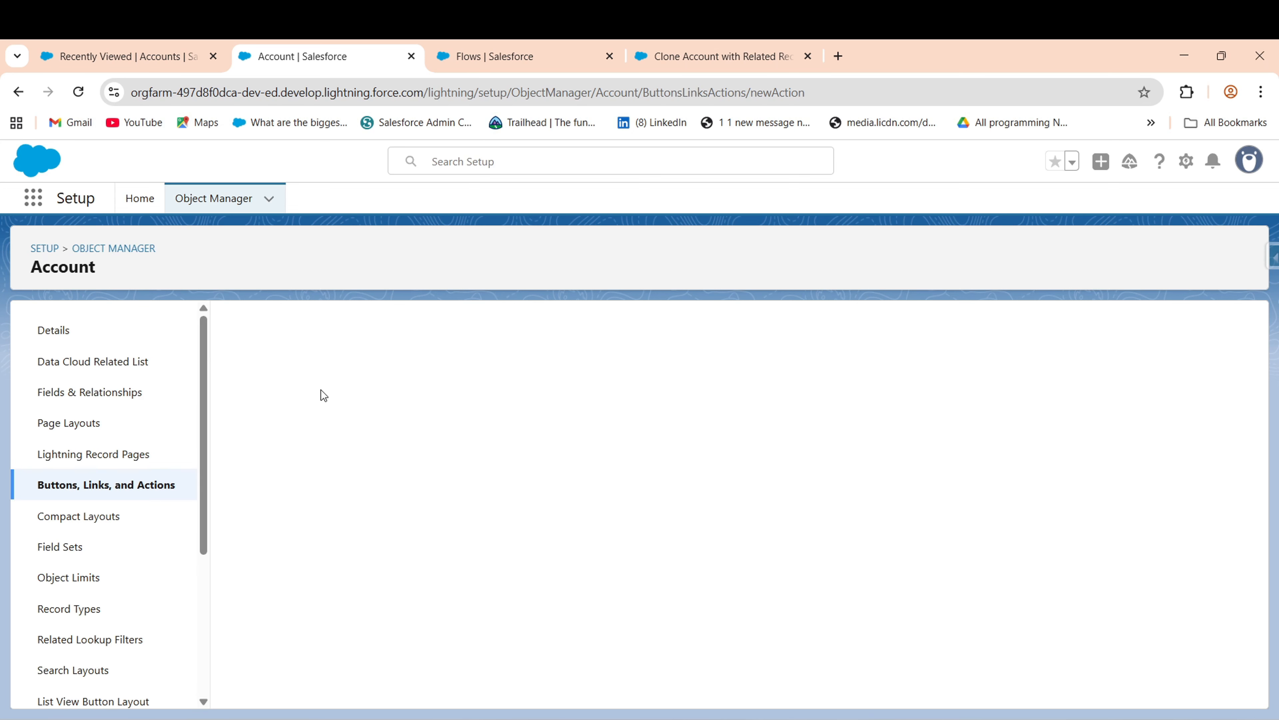
click(459, 424)
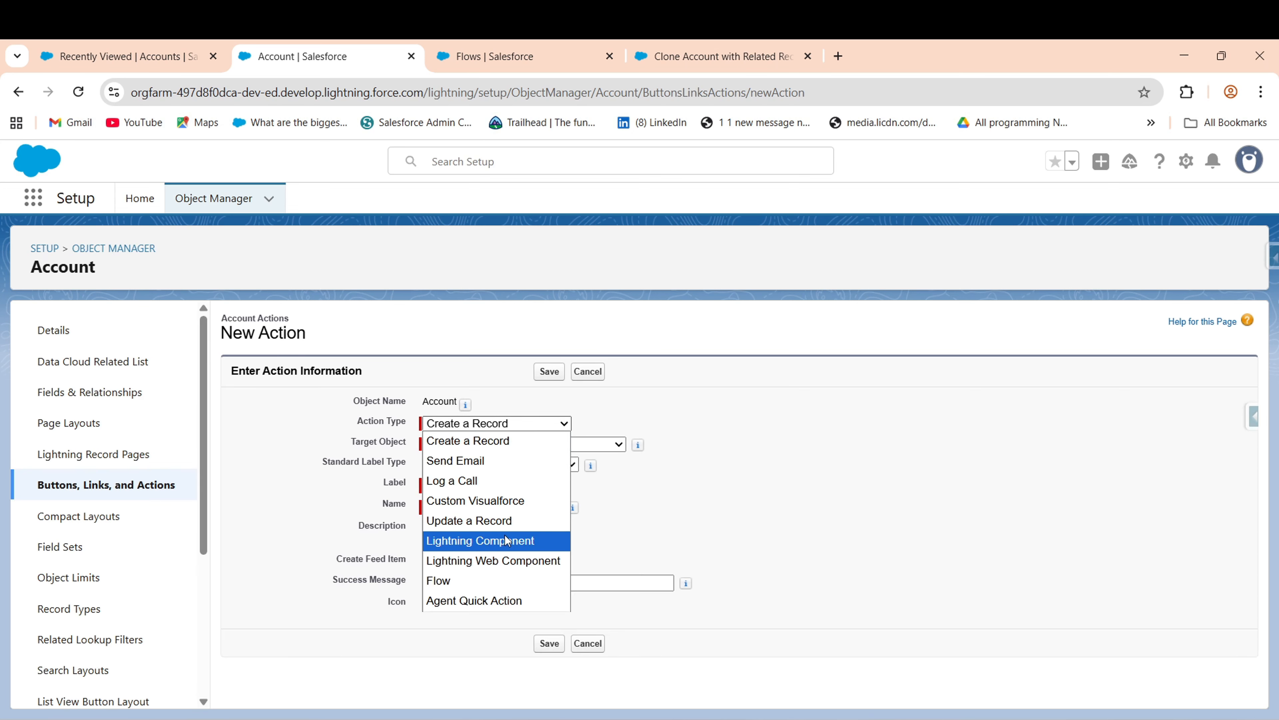
click(457, 582)
click(501, 447)
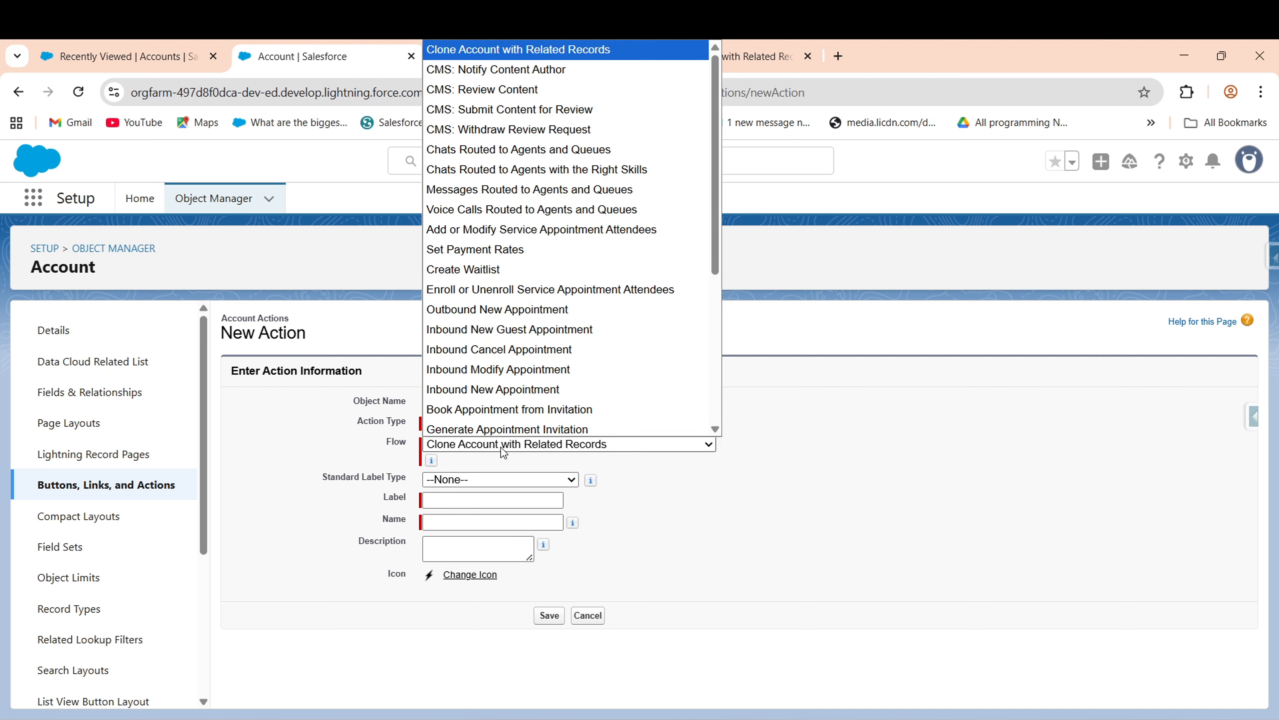
click(479, 447)
click(478, 446)
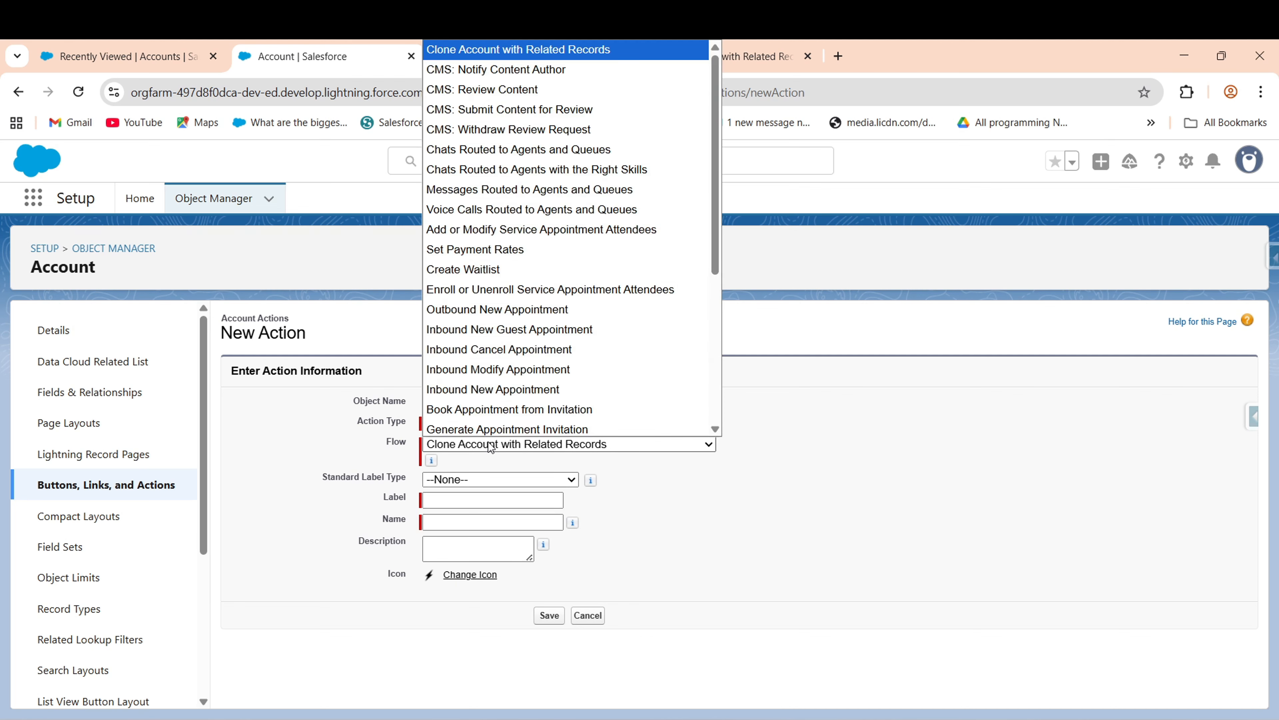
click(460, 53)
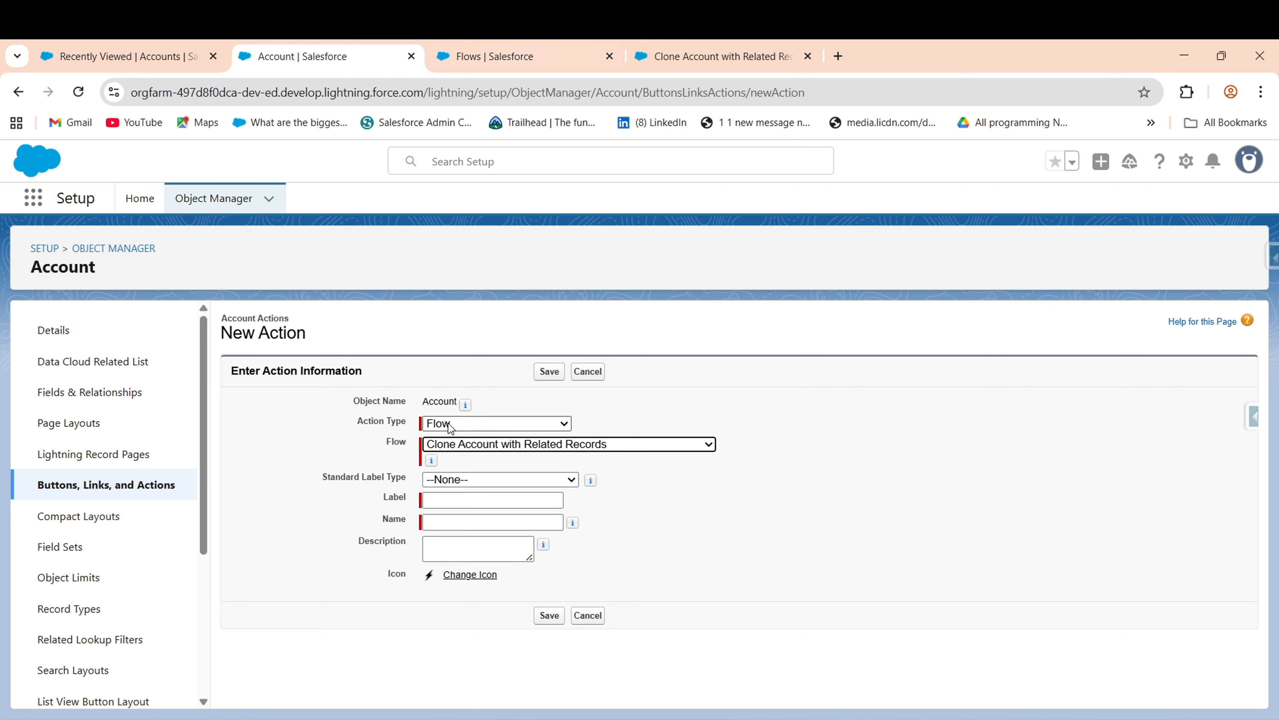
click(471, 480)
click(691, 490)
- Label the action 'Clone with Related', save it, and dismiss the Java update notice
click(484, 499)
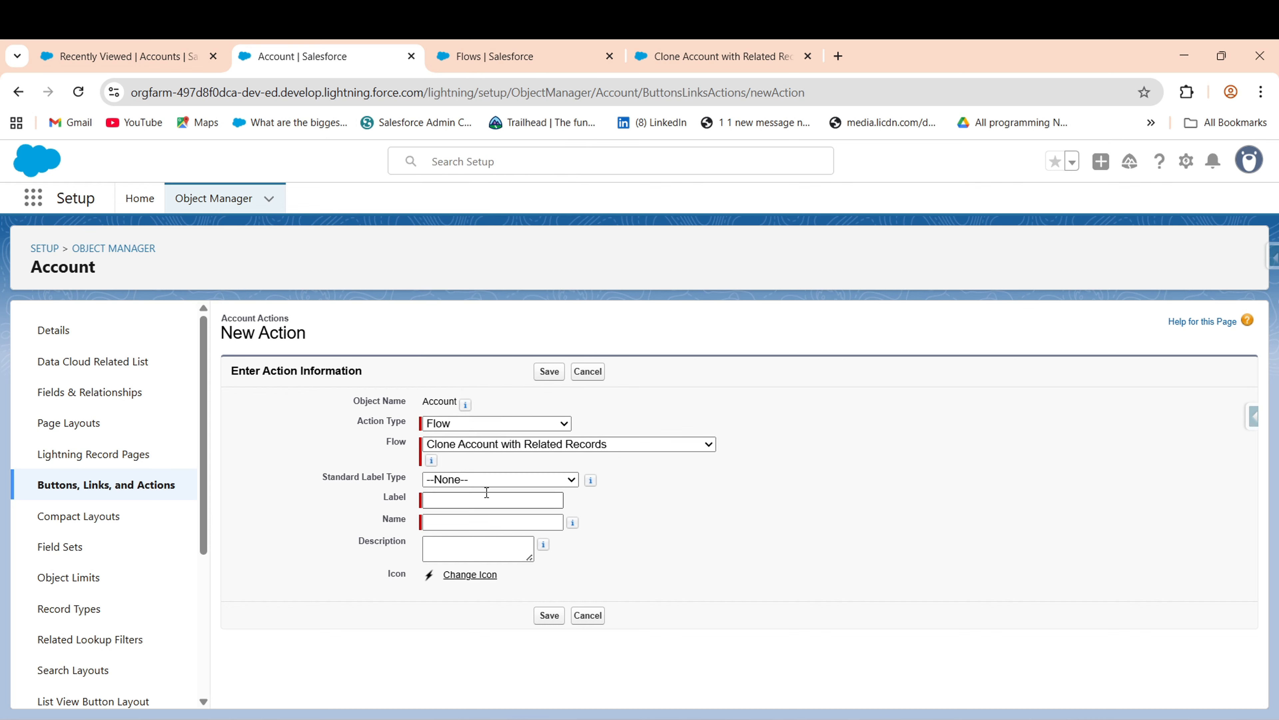
click(512, 501)
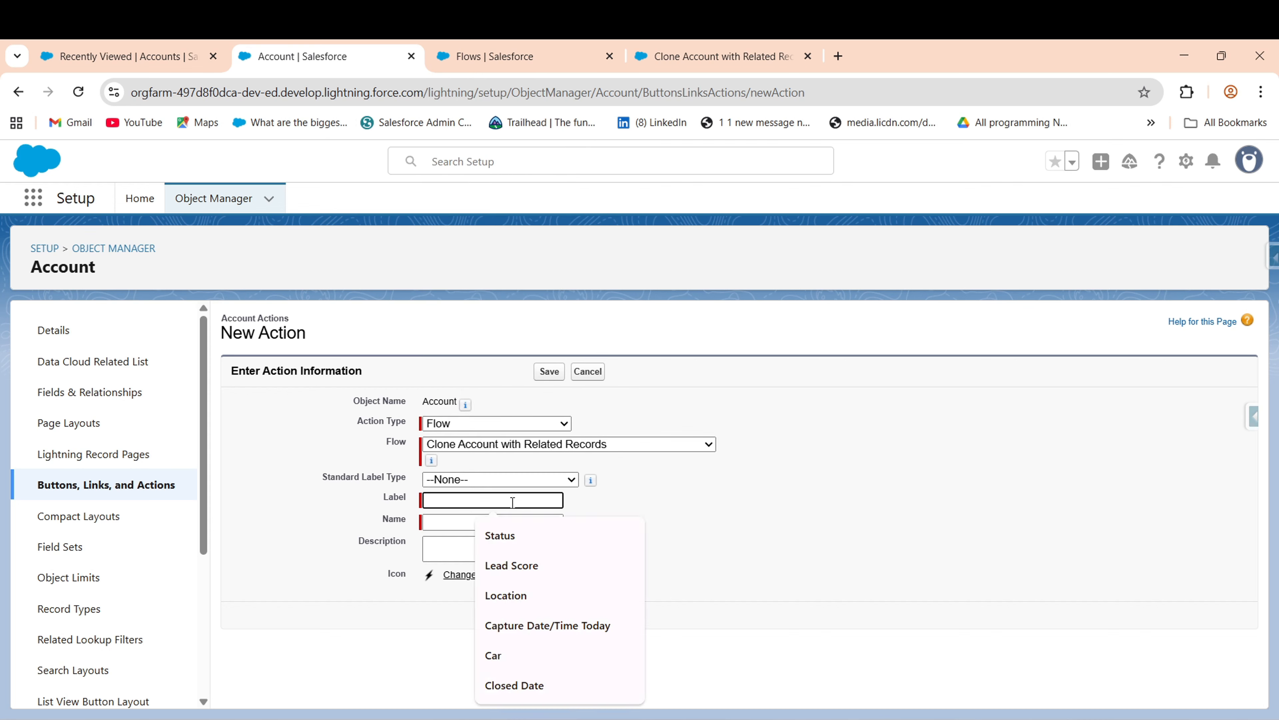
text(Clone with Related)
click(531, 565)
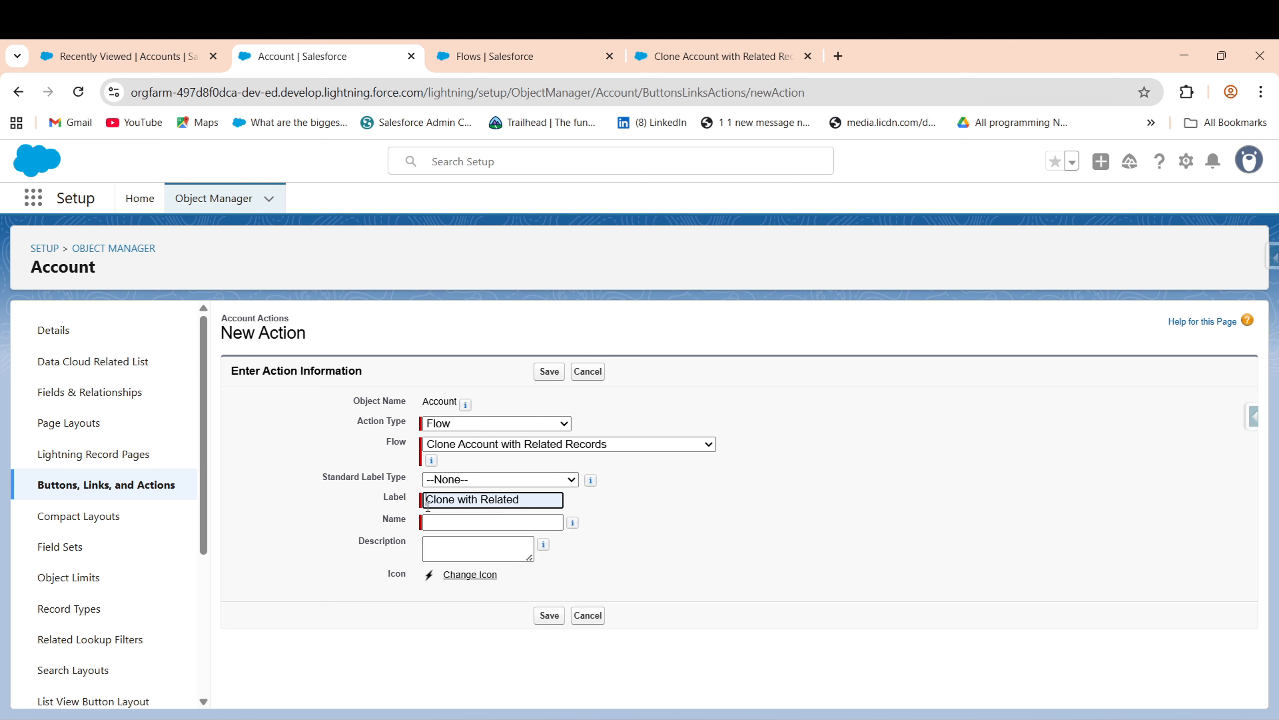
click(438, 511)
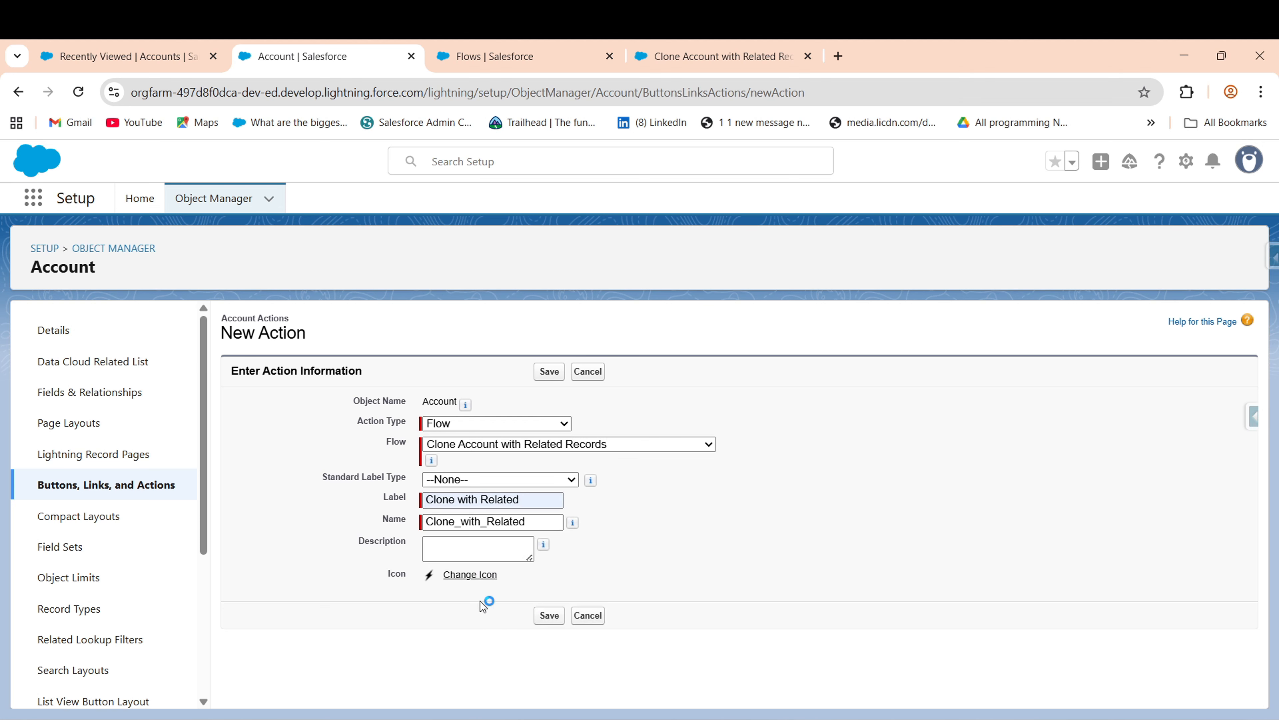
click(549, 616)
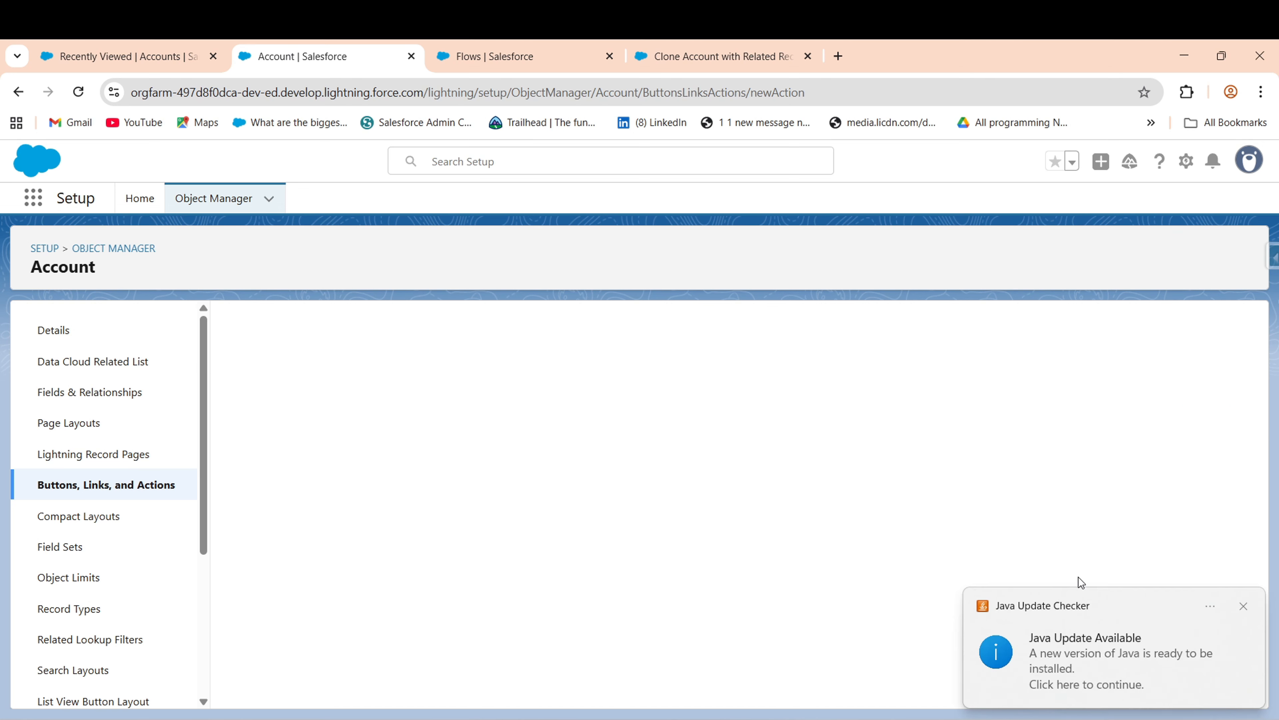
click(1243, 606)
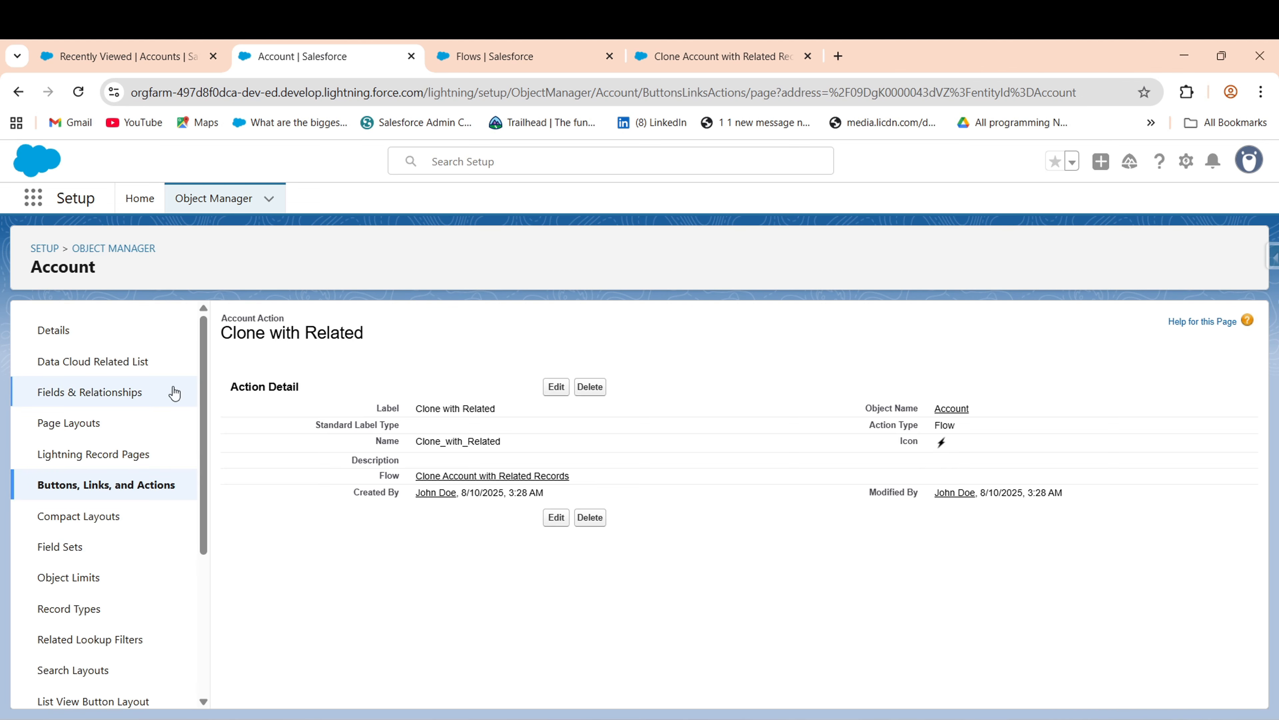
- Put Clone with Related into the Account Layout's Mobile & Lightning Actions and save
click(86, 430)
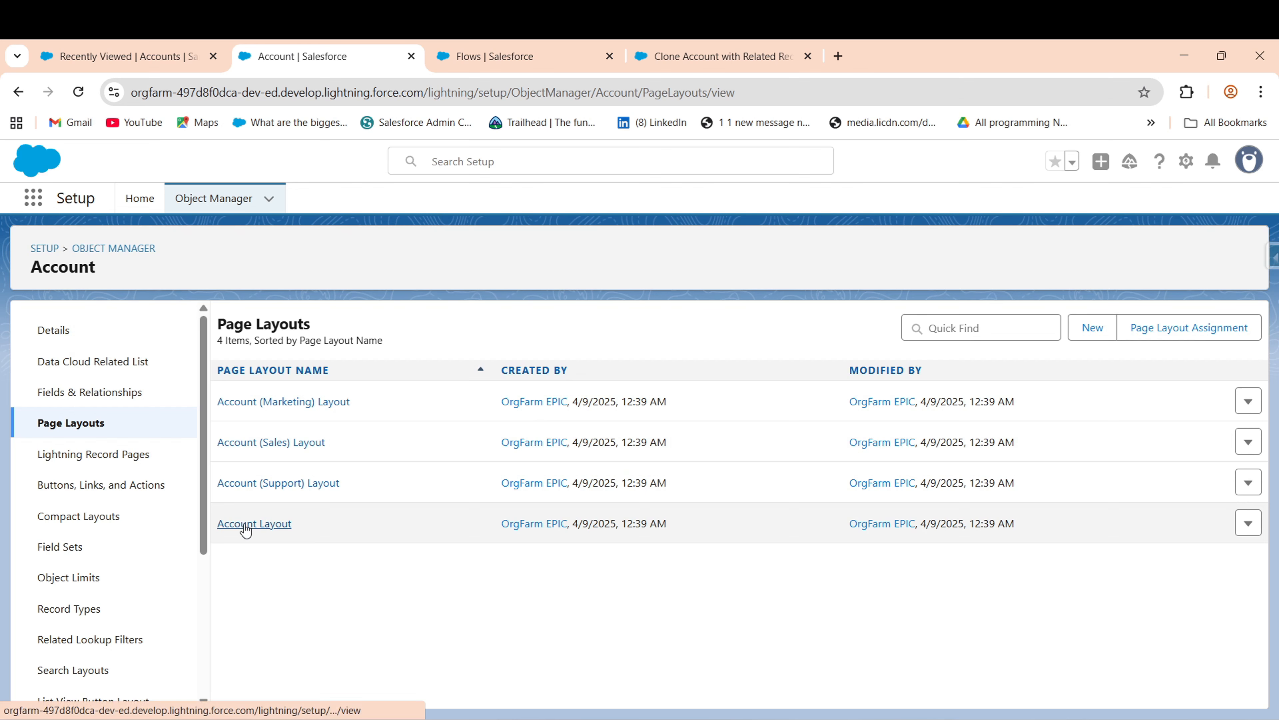
click(262, 524)
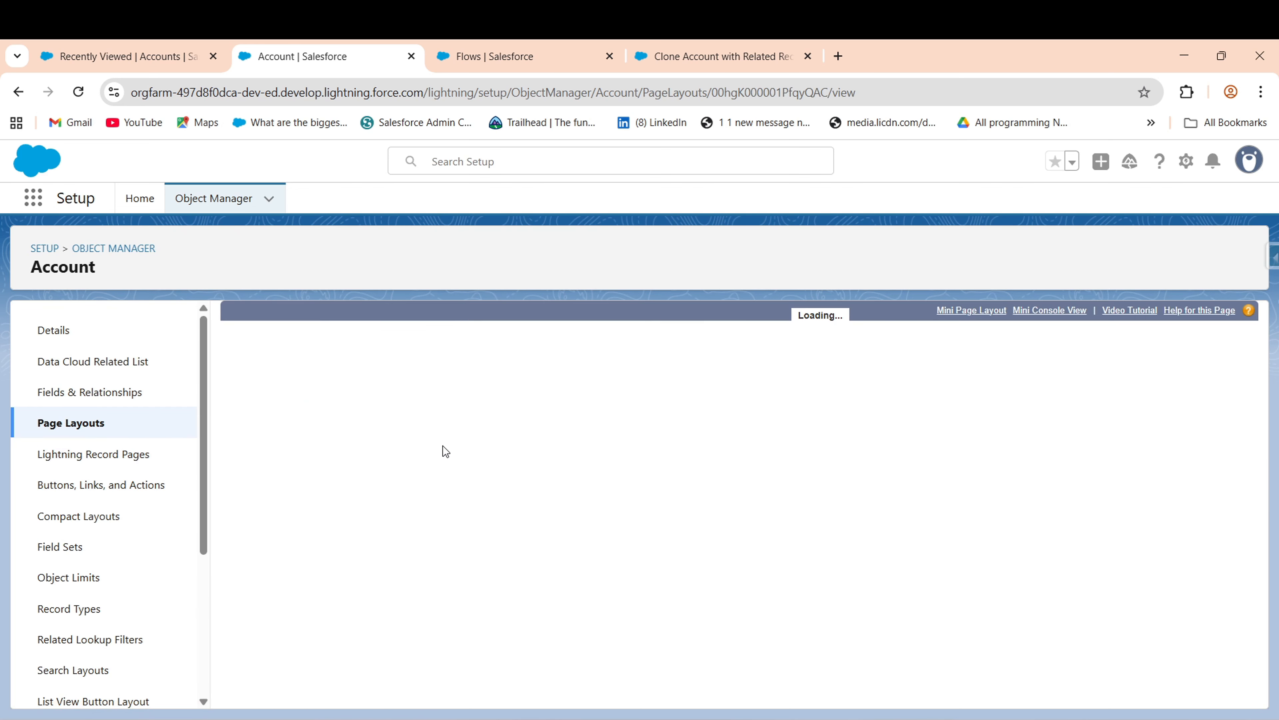
click(253, 429)
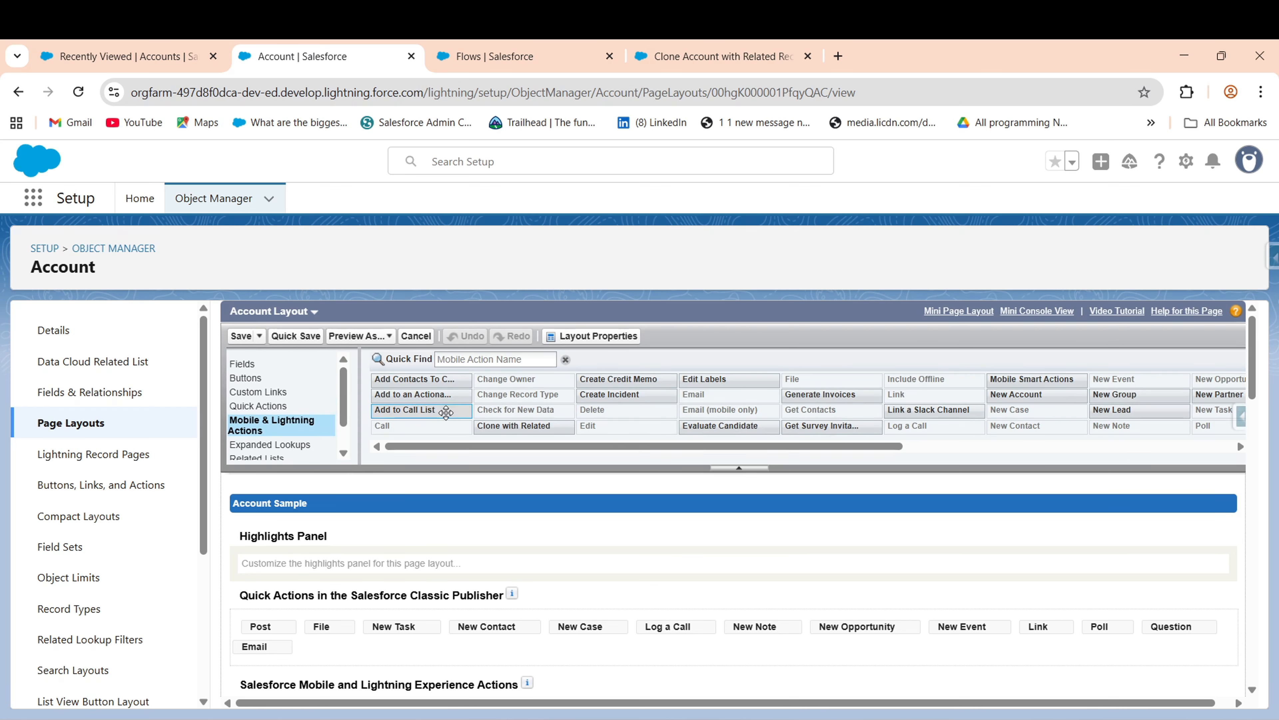
mouse_move(516, 422)
mouse_down()
mouse_move(456, 580)
mouse_move(365, 708)
mouse_move(297, 674)
mouse_move(250, 591)
mouse_up()
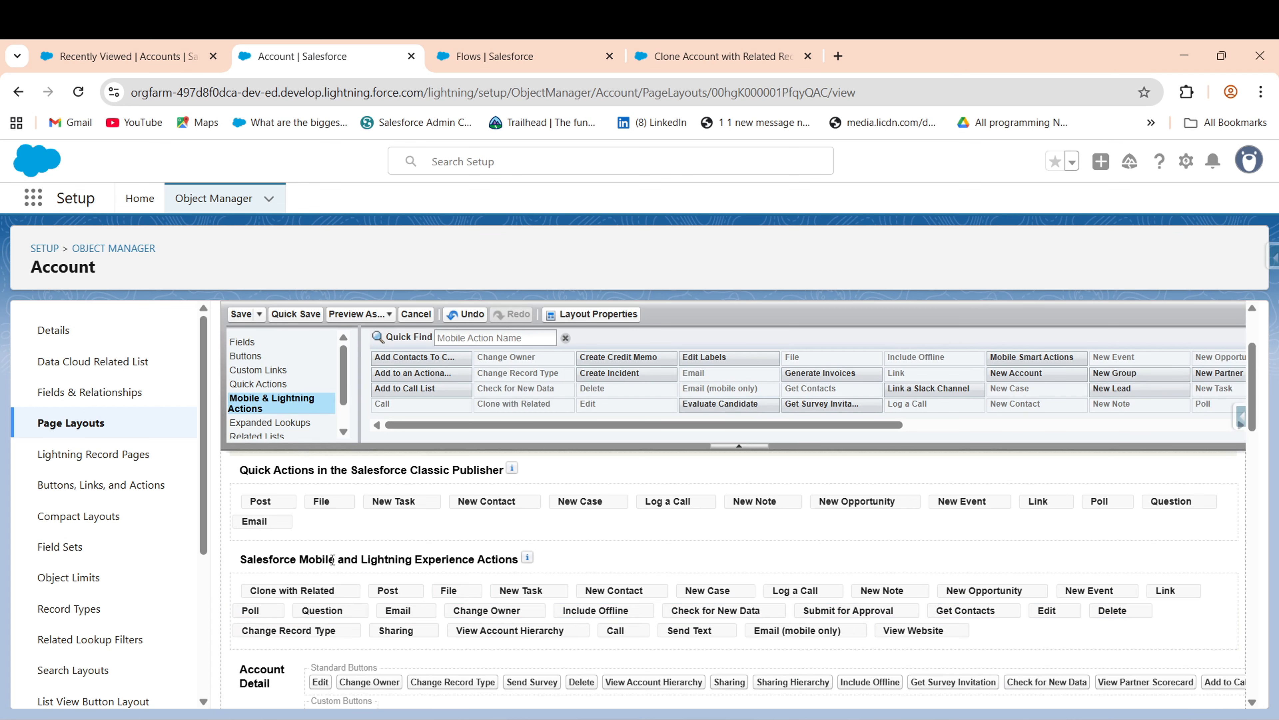
click(241, 313)
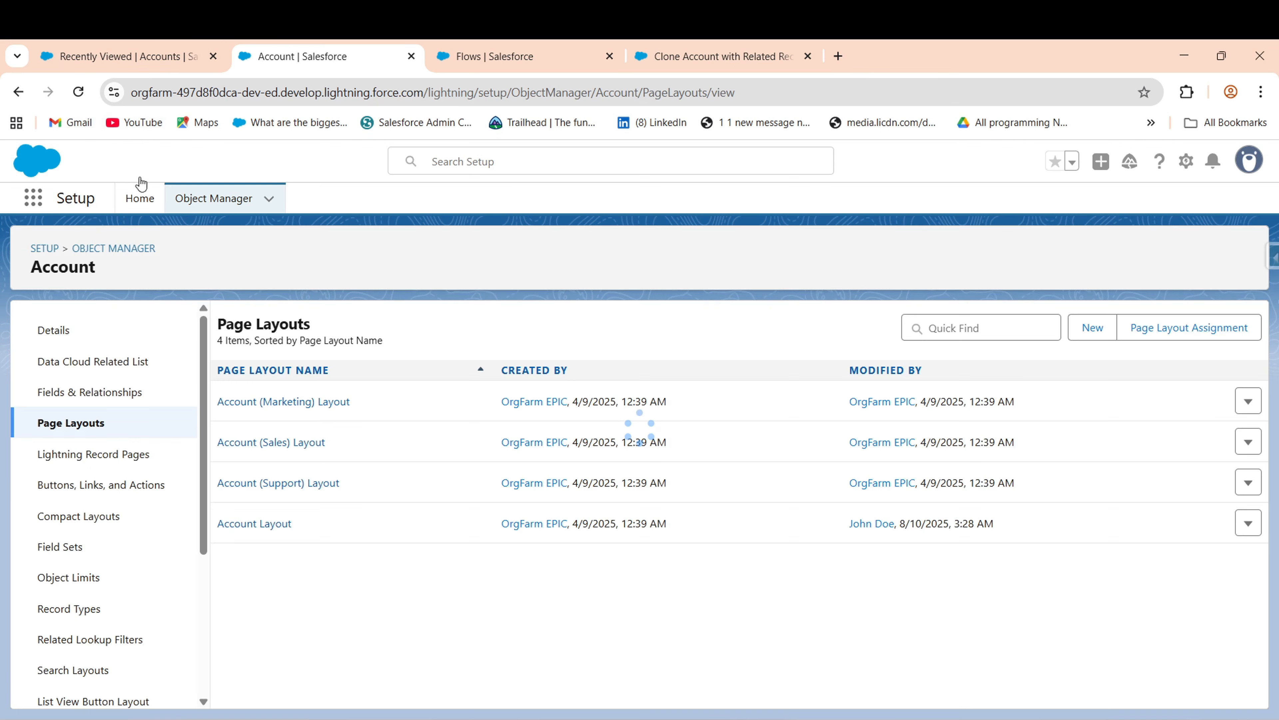
- Reload the account page so the new Clone with Related action appears
click(166, 67)
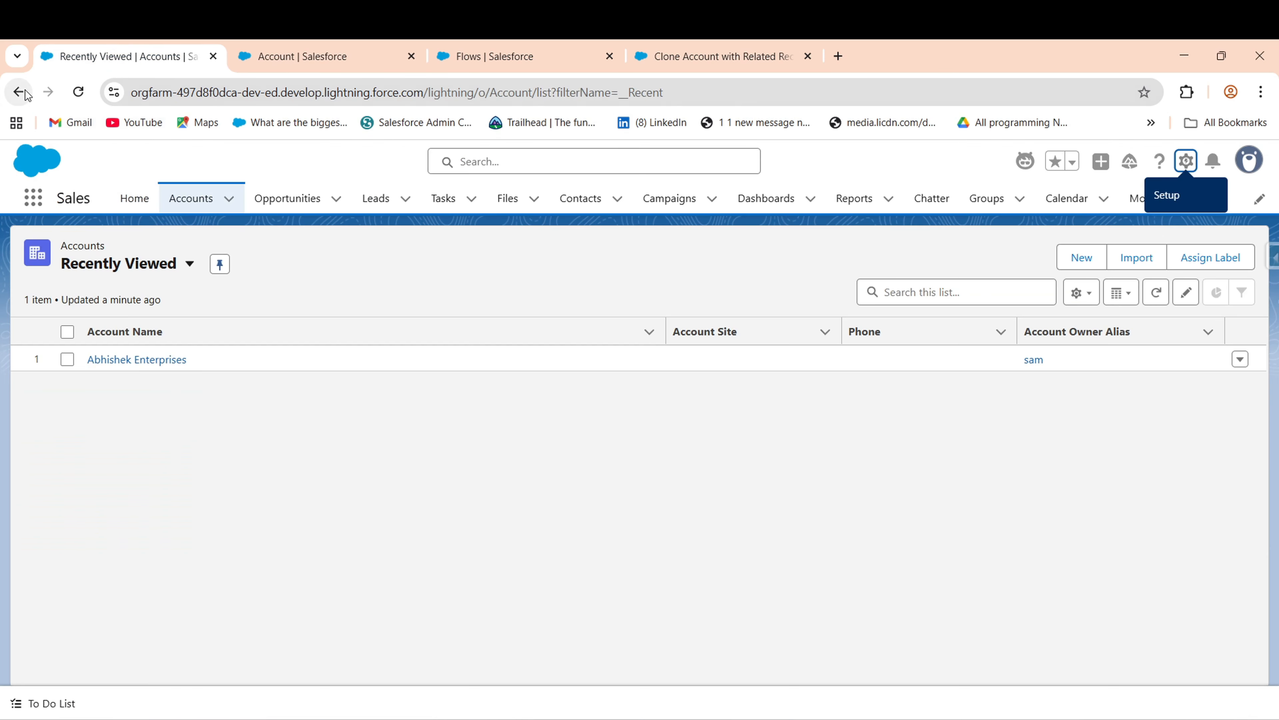
click(78, 92)
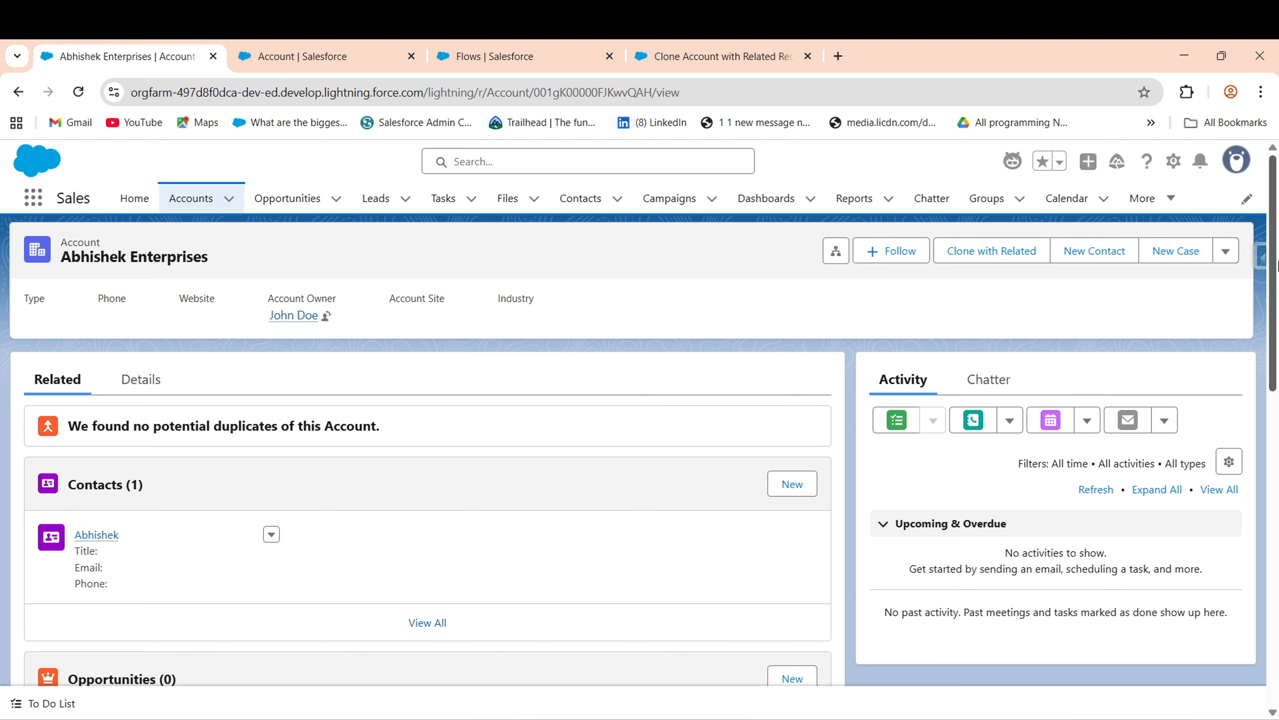
mouse_move(1273, 323)
mouse_down()
mouse_move(1274, 369)
mouse_move(1273, 323)
mouse_up()
- Create a new contact on the account with the contact's last name and phone number
click(793, 492)
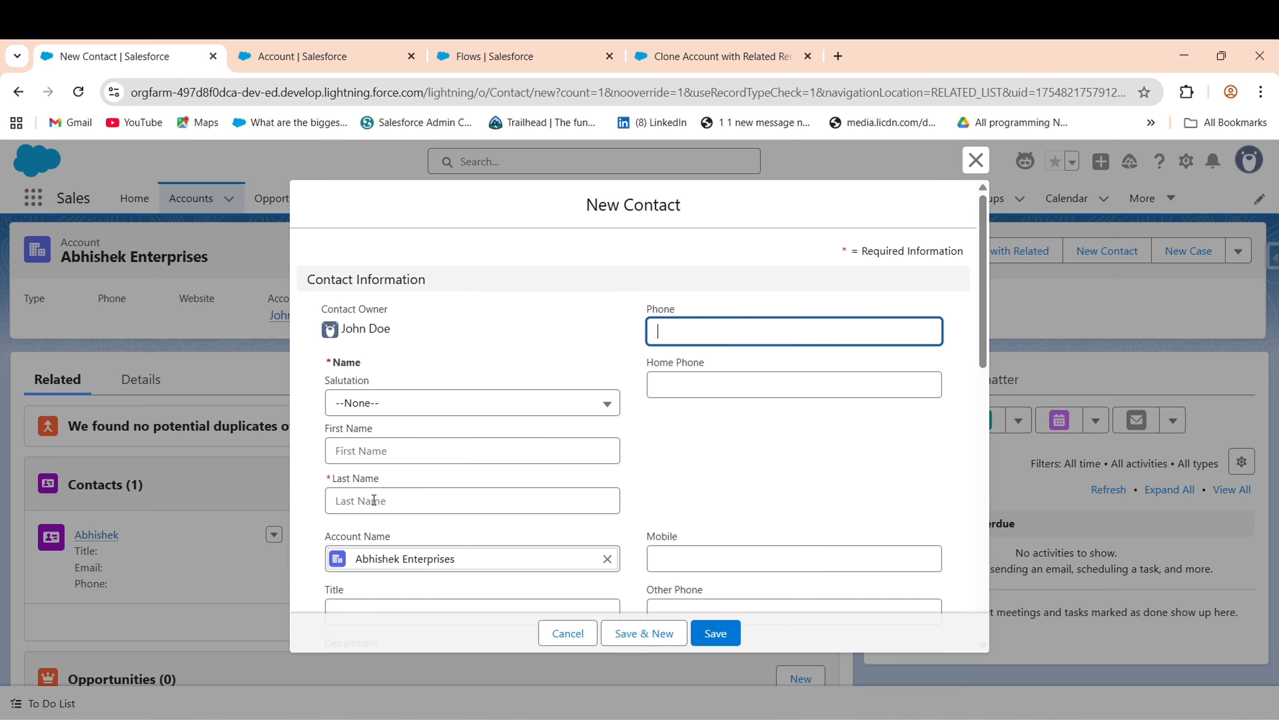
click(375, 501)
text(Abh)
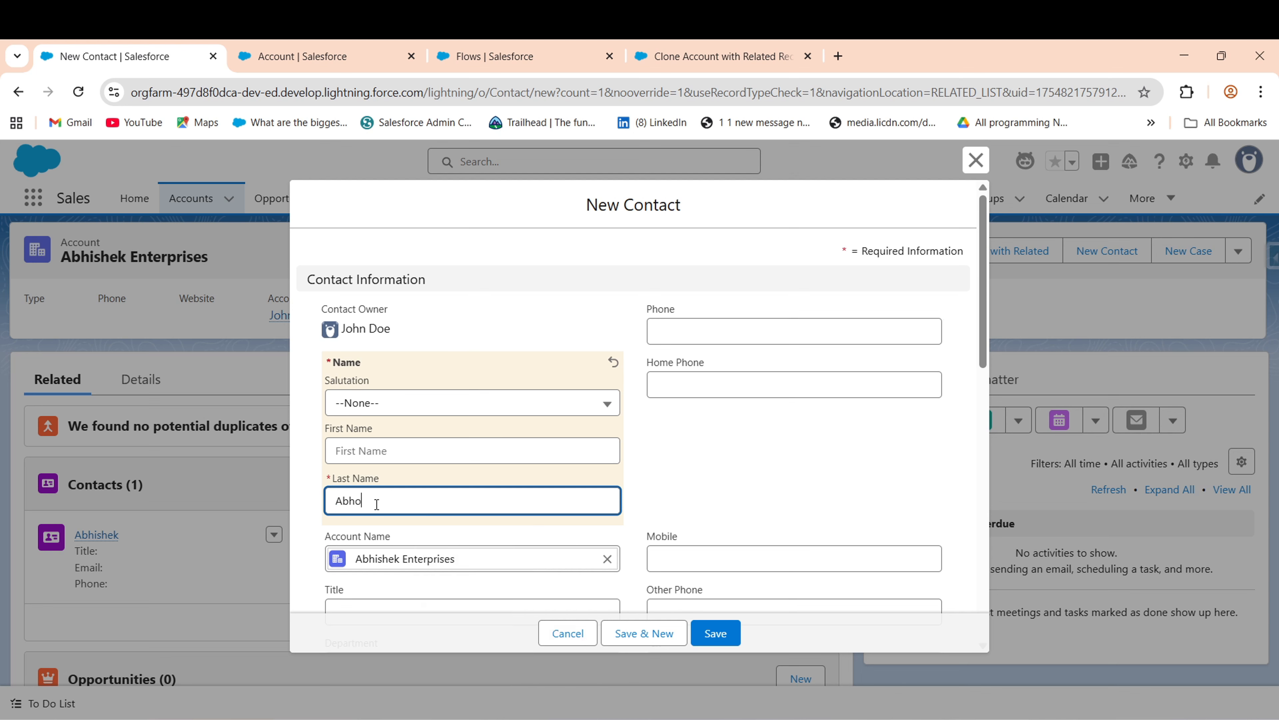
text(ishe)
text(ke)
click(735, 332)
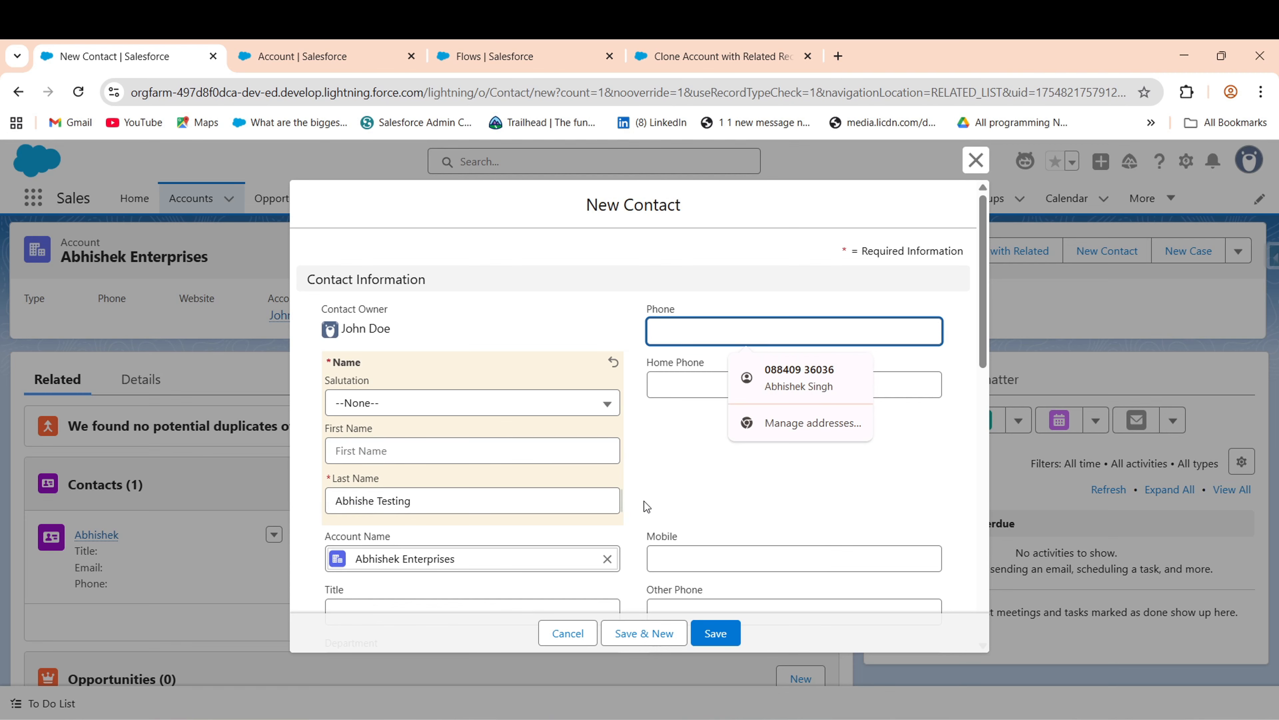
click(654, 557)
click(714, 333)
text(7878787878)
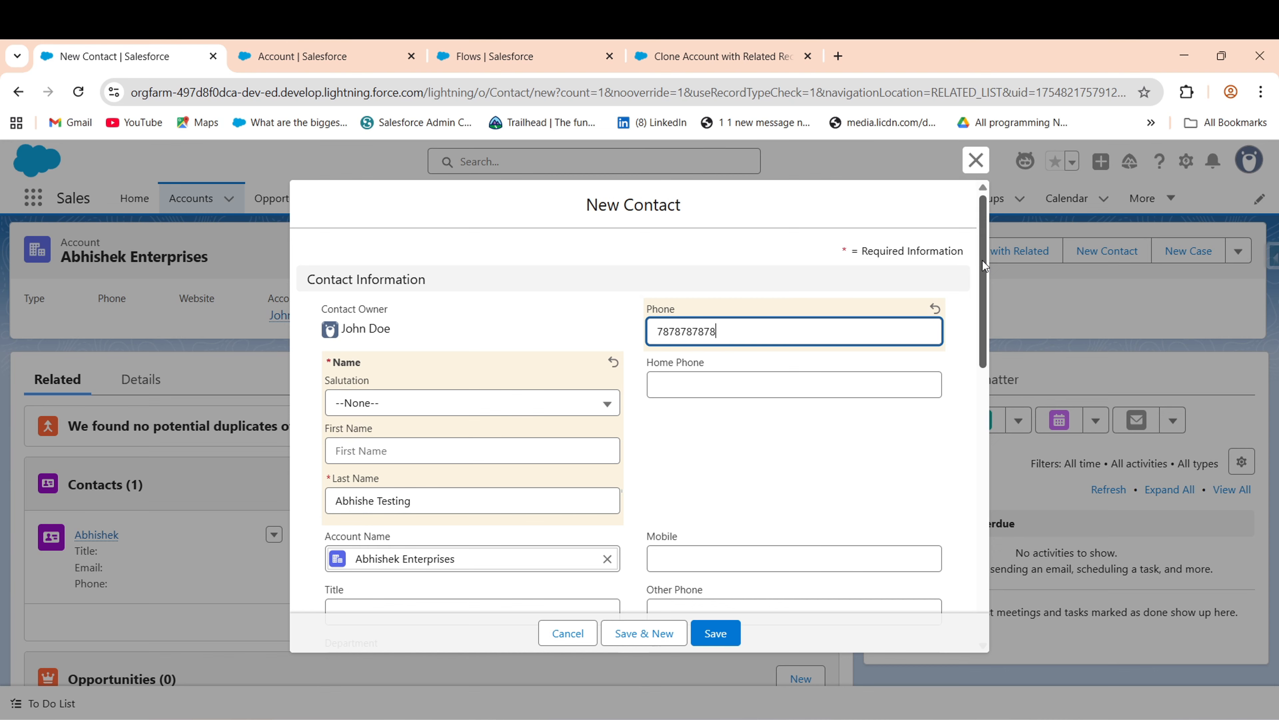
drag(983, 260, 986, 498)
click(716, 643)
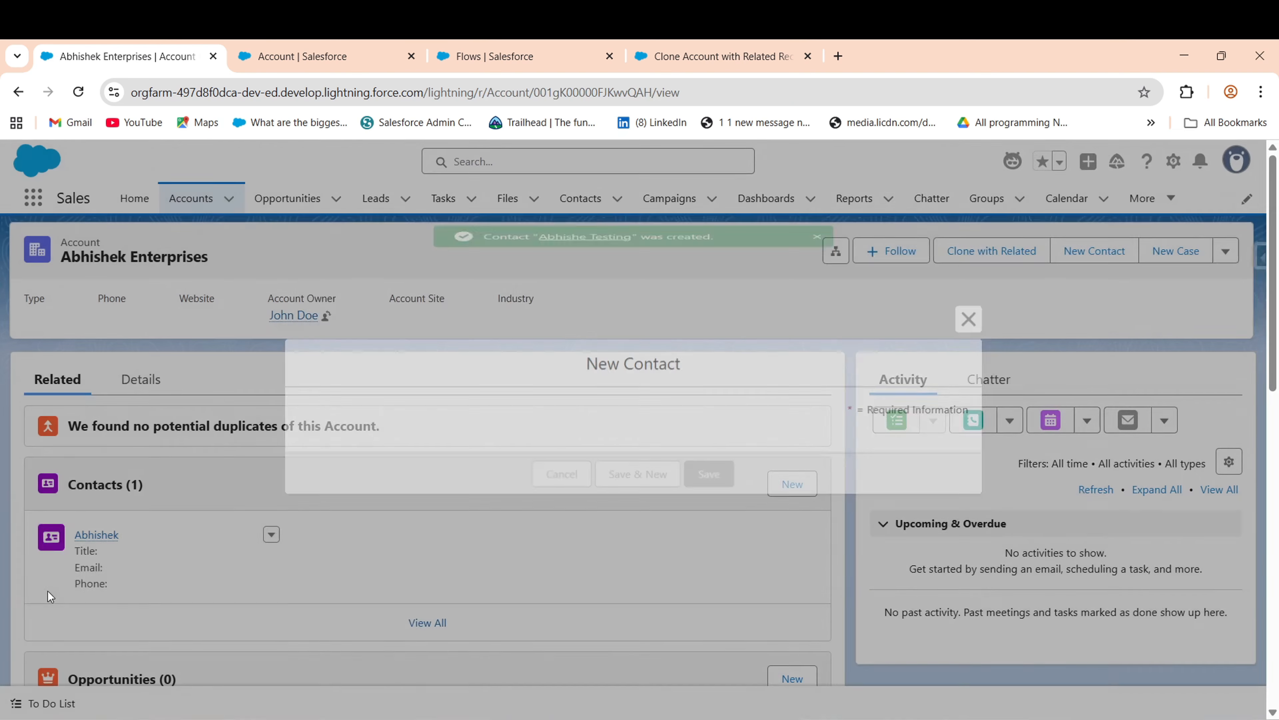
scroll(645, 417, down, 5)
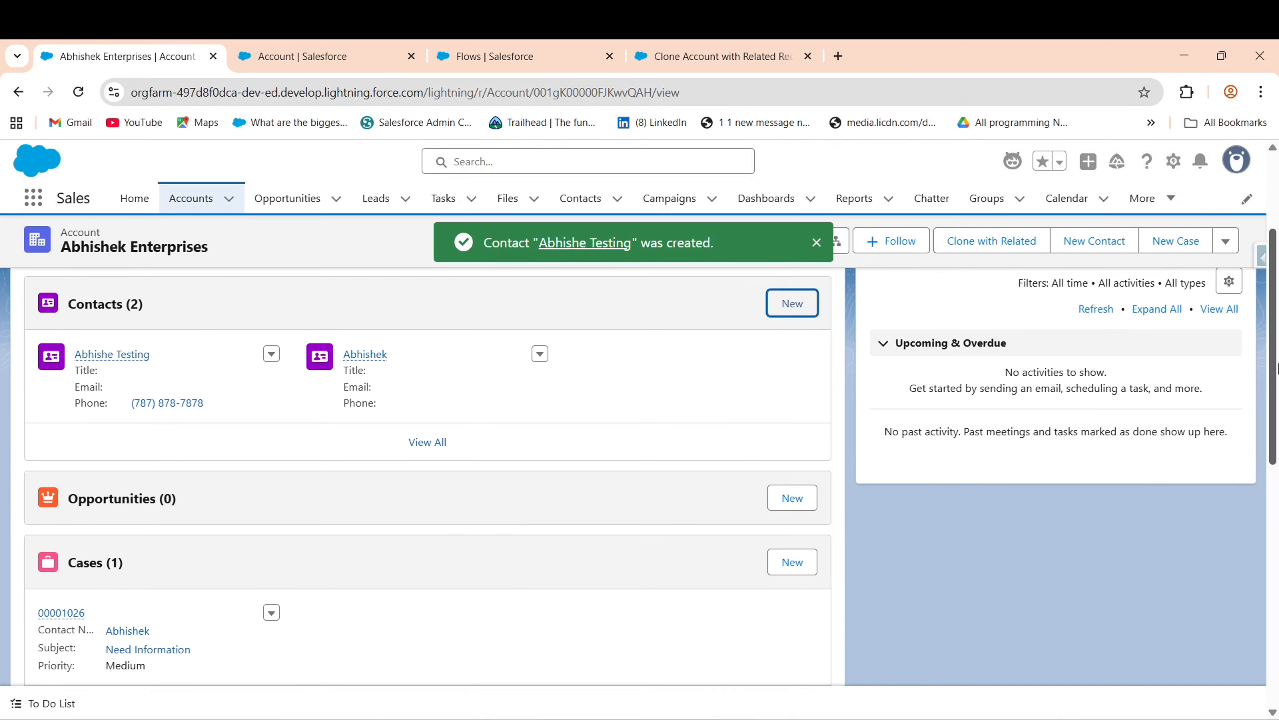
- Create 'Testing Opportunity' closing today (8/10/2025) at stage Id. Decision Makers
click(801, 435)
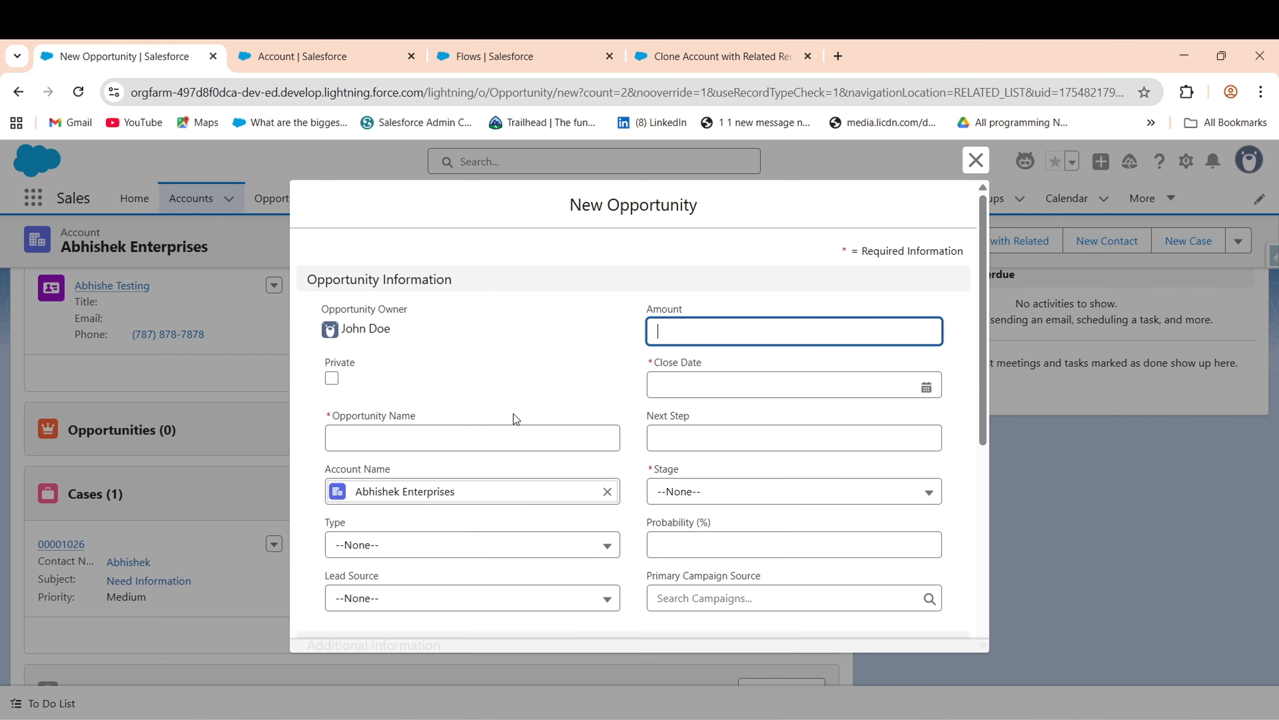
click(415, 441)
text(Testing Opportunity)
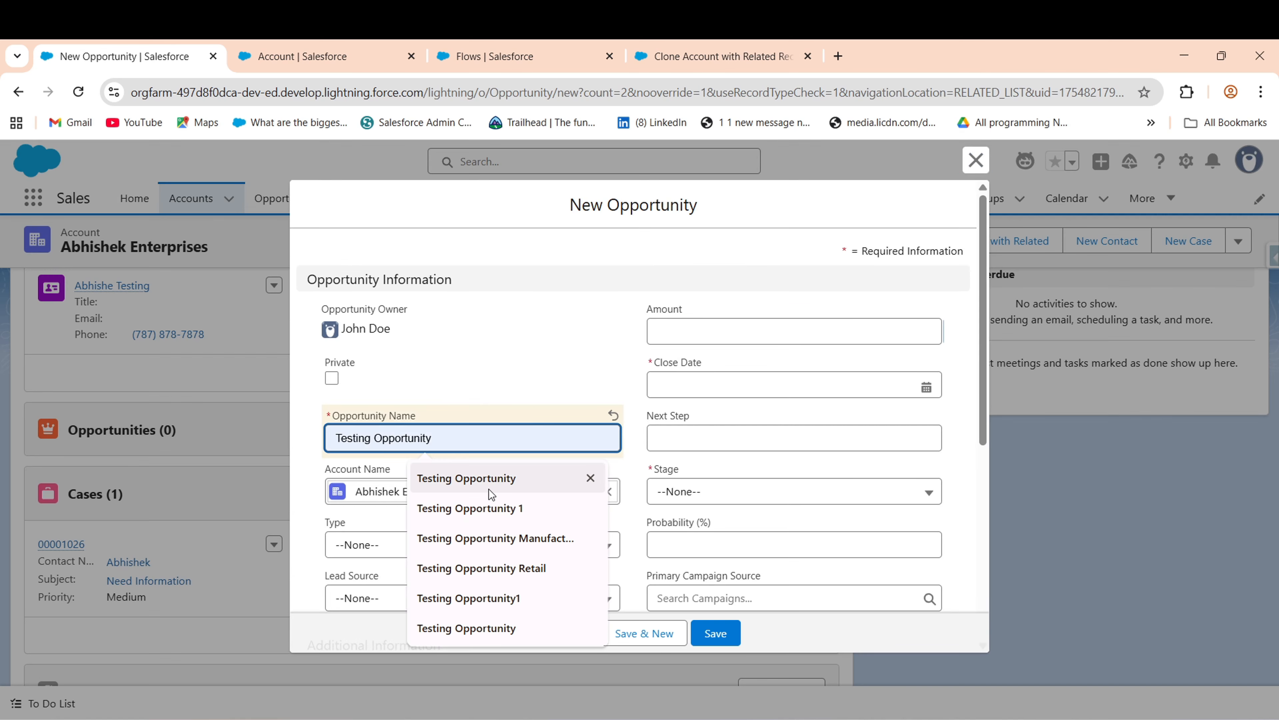
click(491, 491)
click(748, 384)
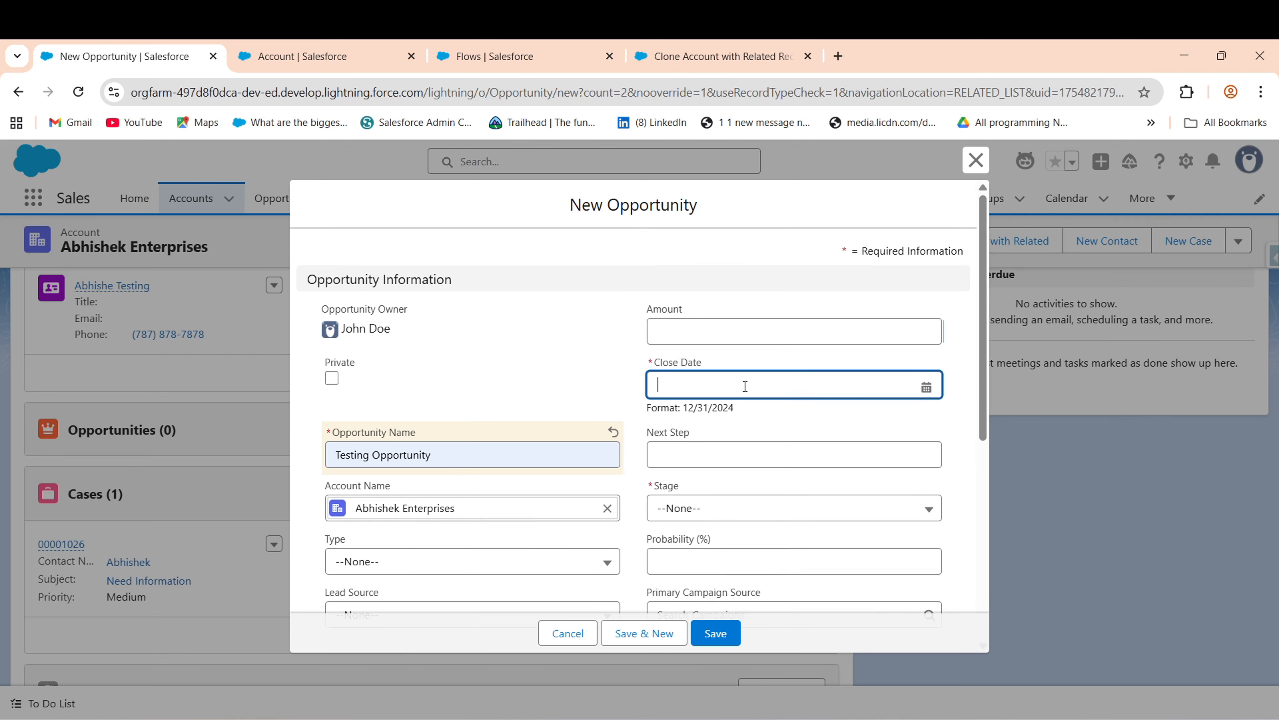
click(824, 674)
click(665, 508)
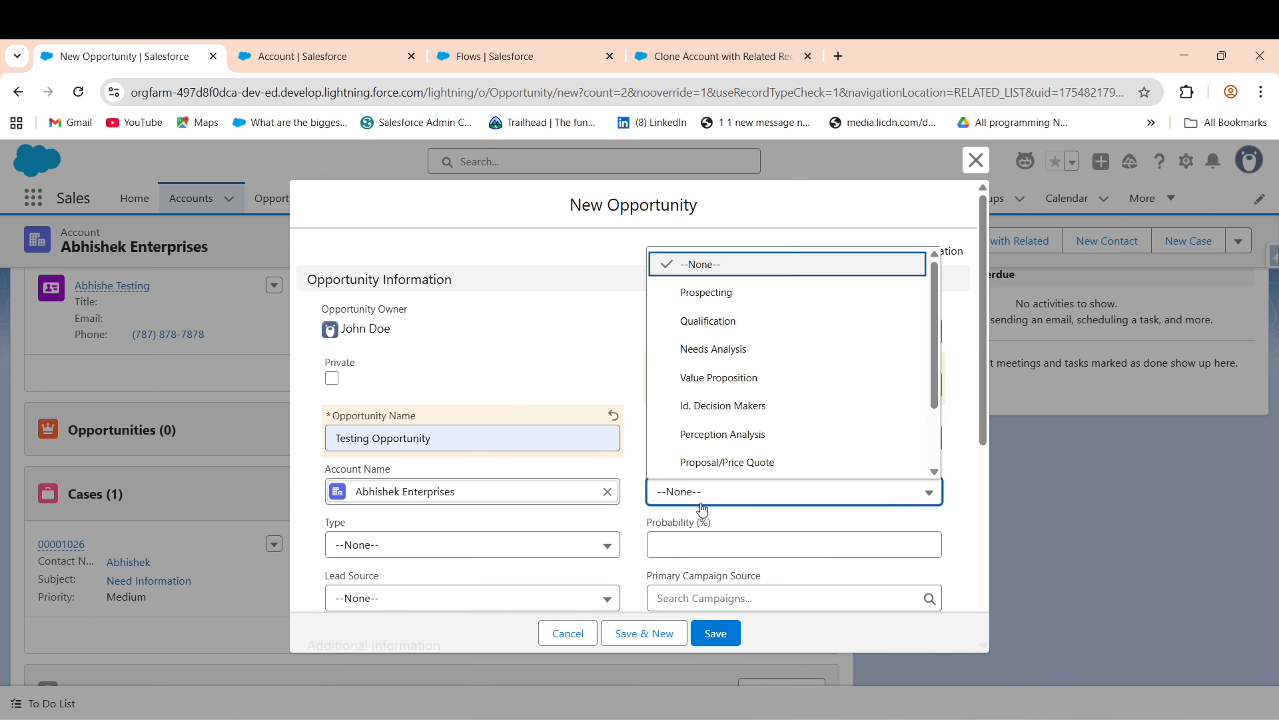
click(705, 479)
click(715, 633)
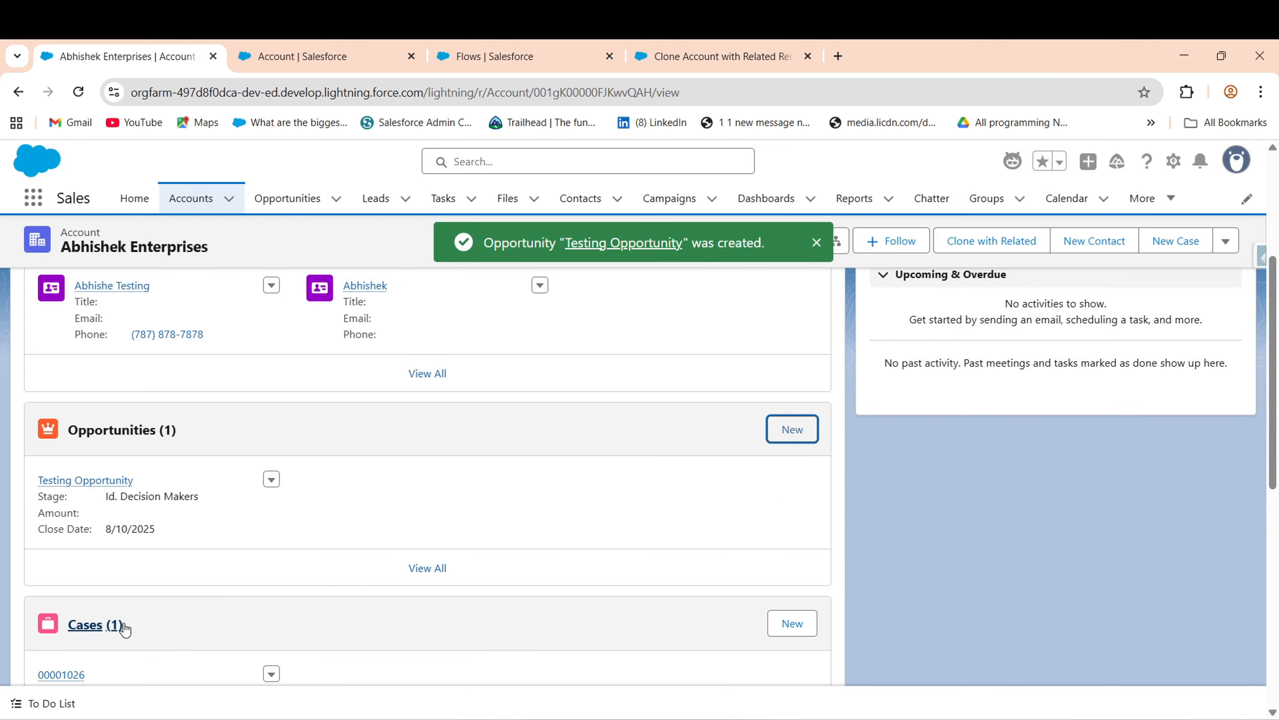
drag(1277, 432, 1277, 328)
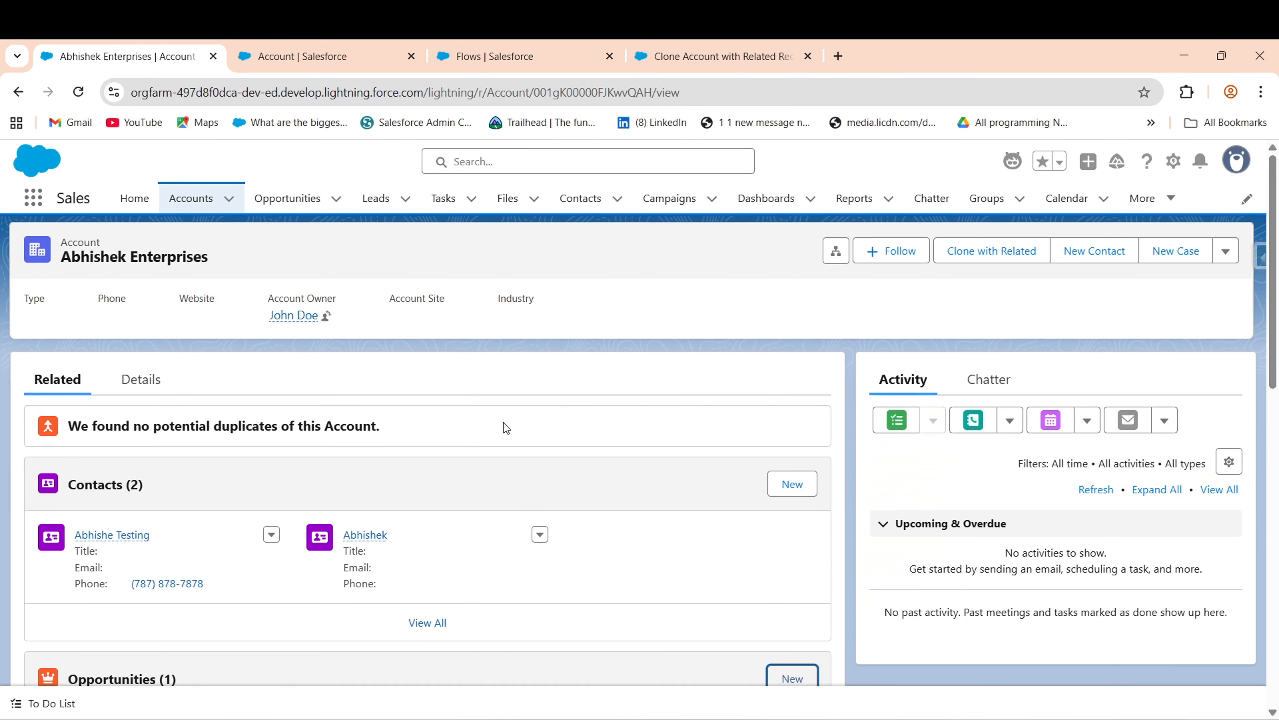
- Reload, open and close the Clone with Related dialog, then view the account's Details tab
click(78, 91)
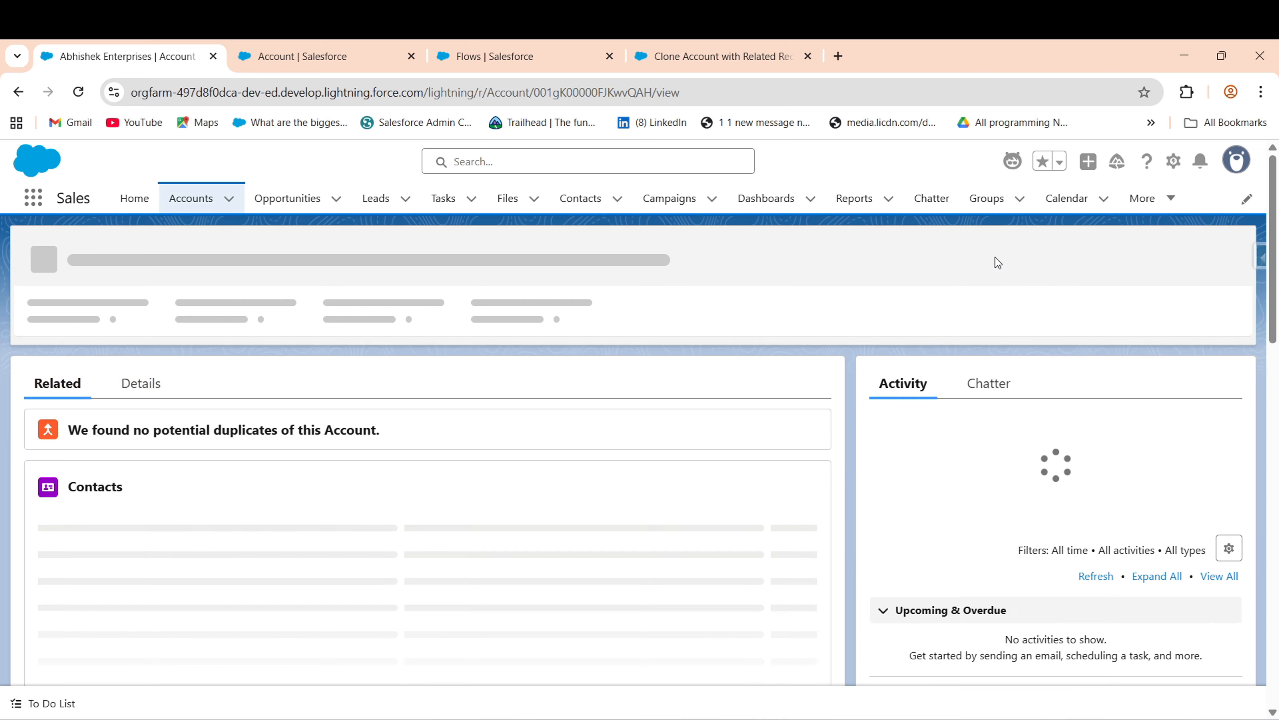
click(994, 257)
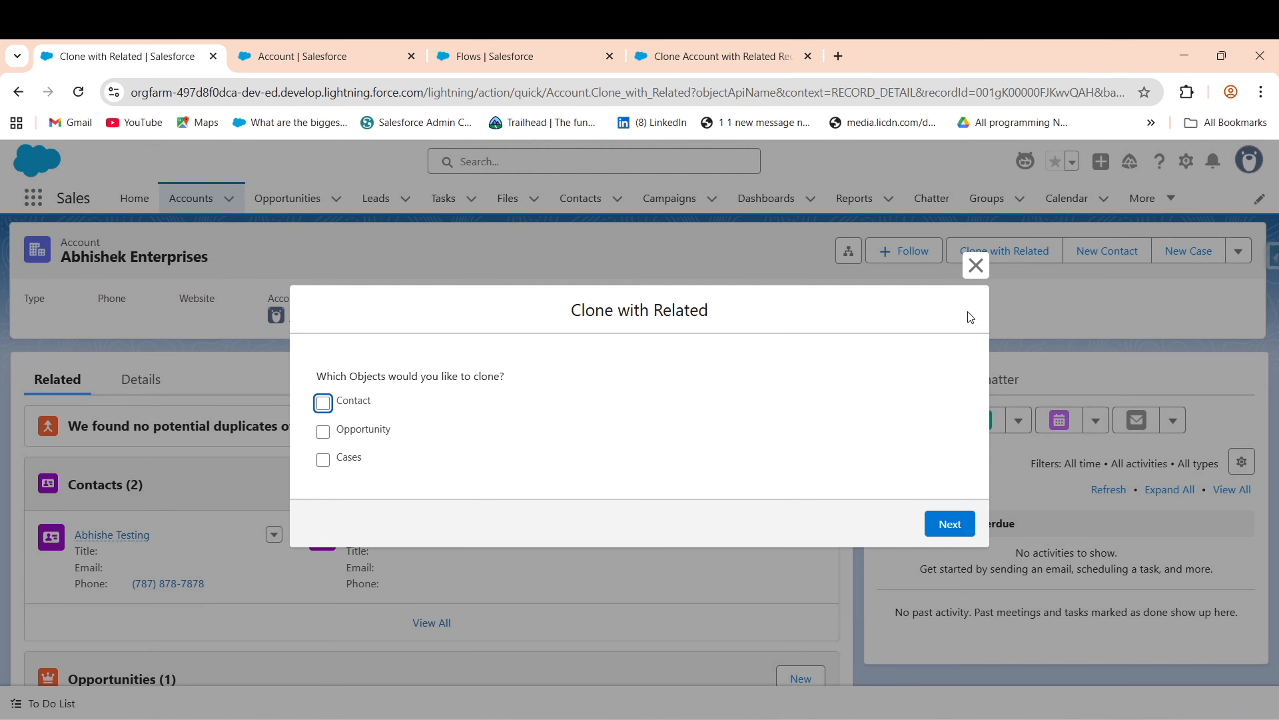
click(975, 265)
click(153, 383)
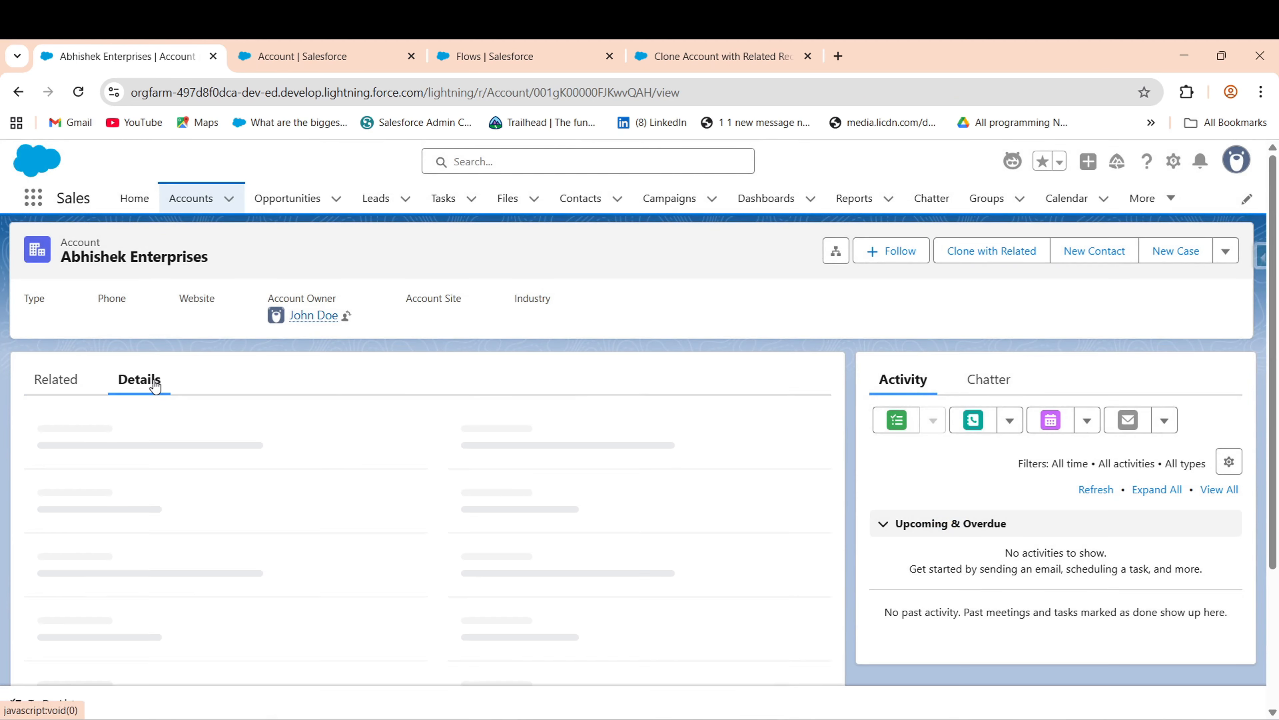
scroll(815, 414, down, 1)
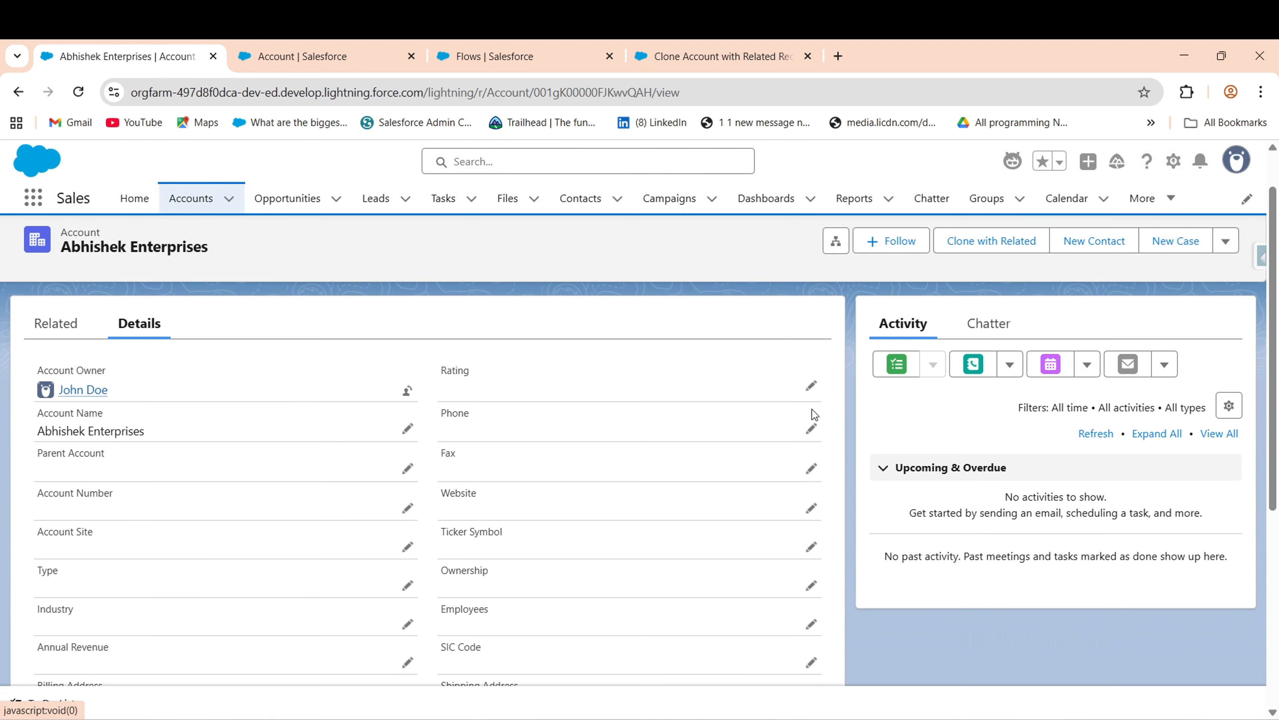
- Set the account's Rating to Hot and enter a phone number
click(806, 386)
click(597, 430)
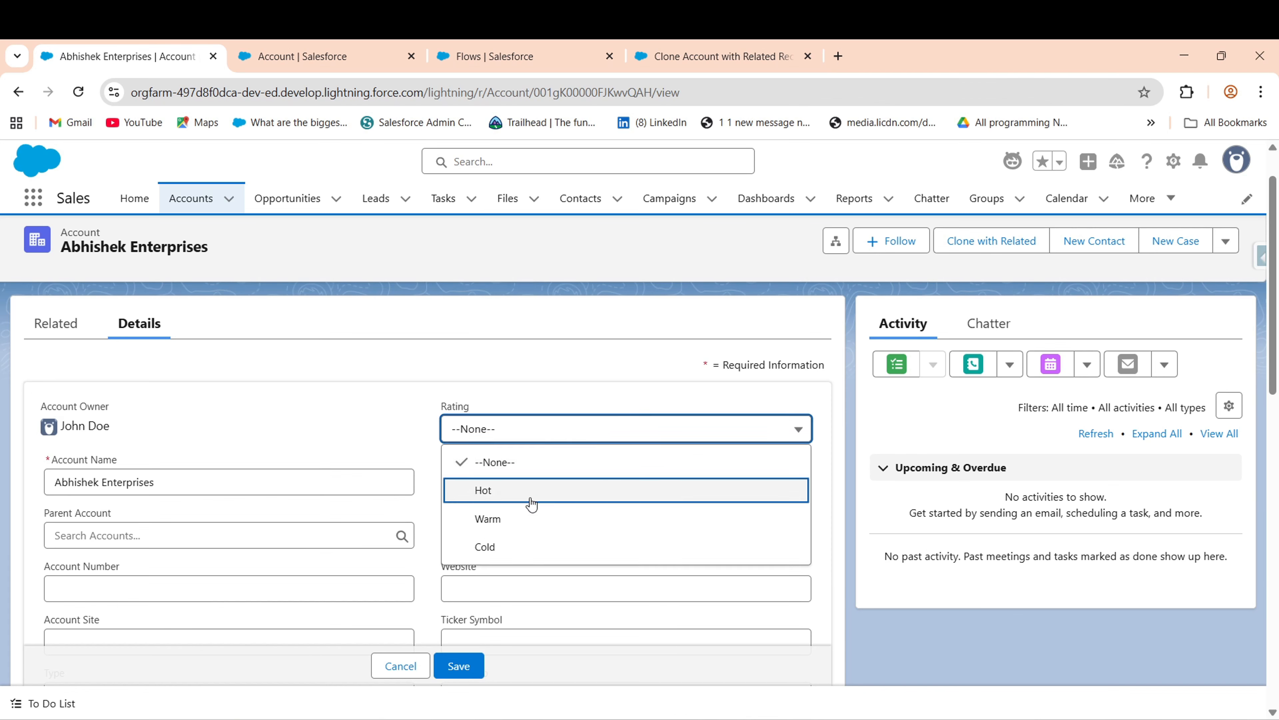
click(526, 491)
click(450, 487)
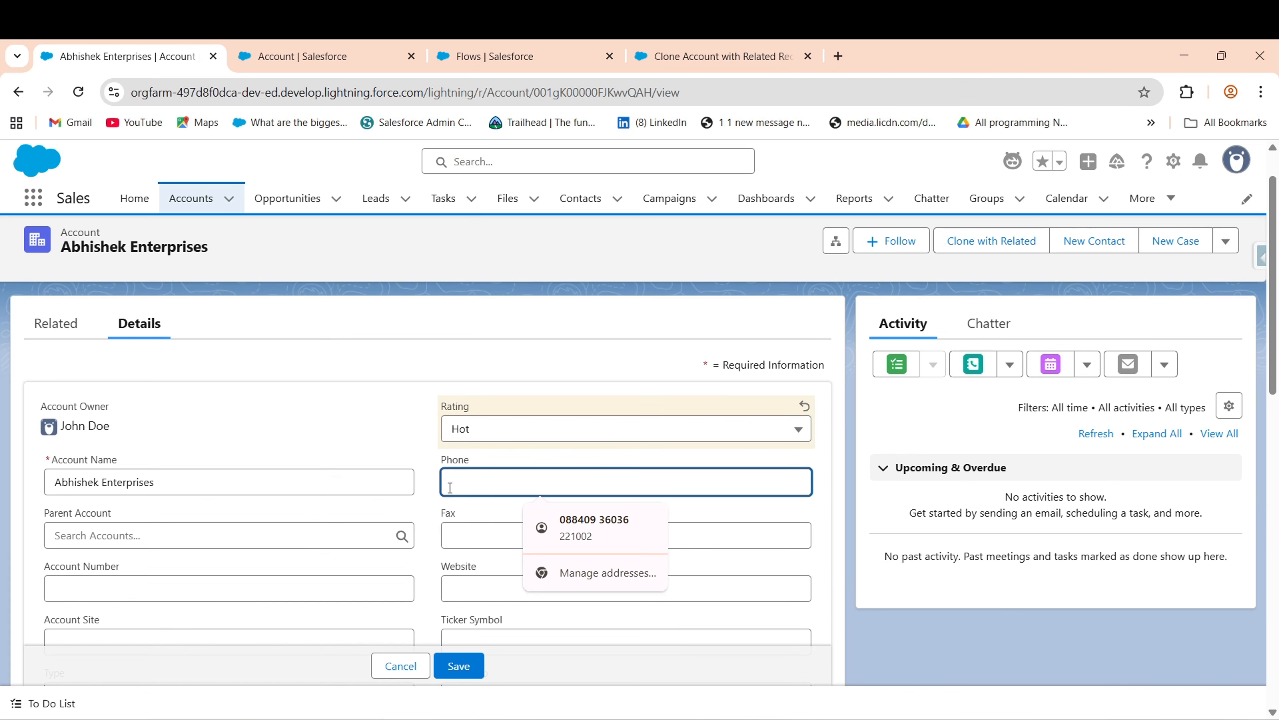
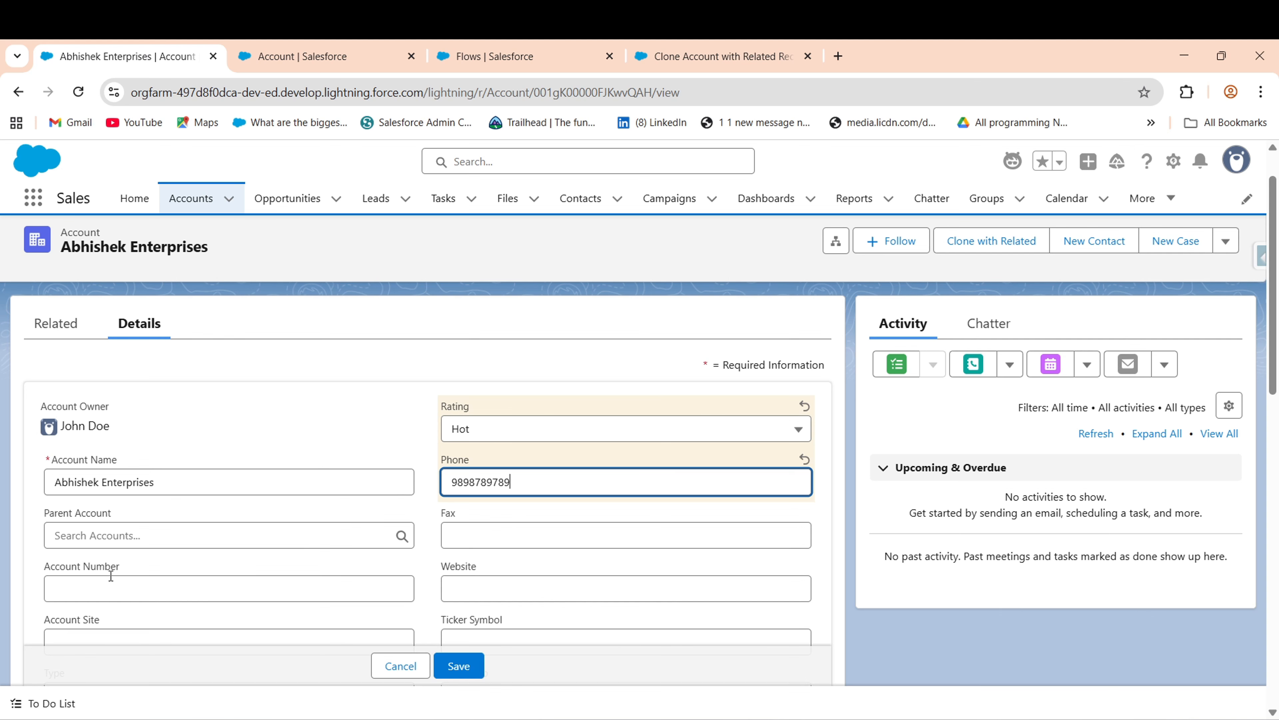
- Create 'Abhishek Account' from the Parent Account lookup, fixing the capital K, and save it
click(159, 536)
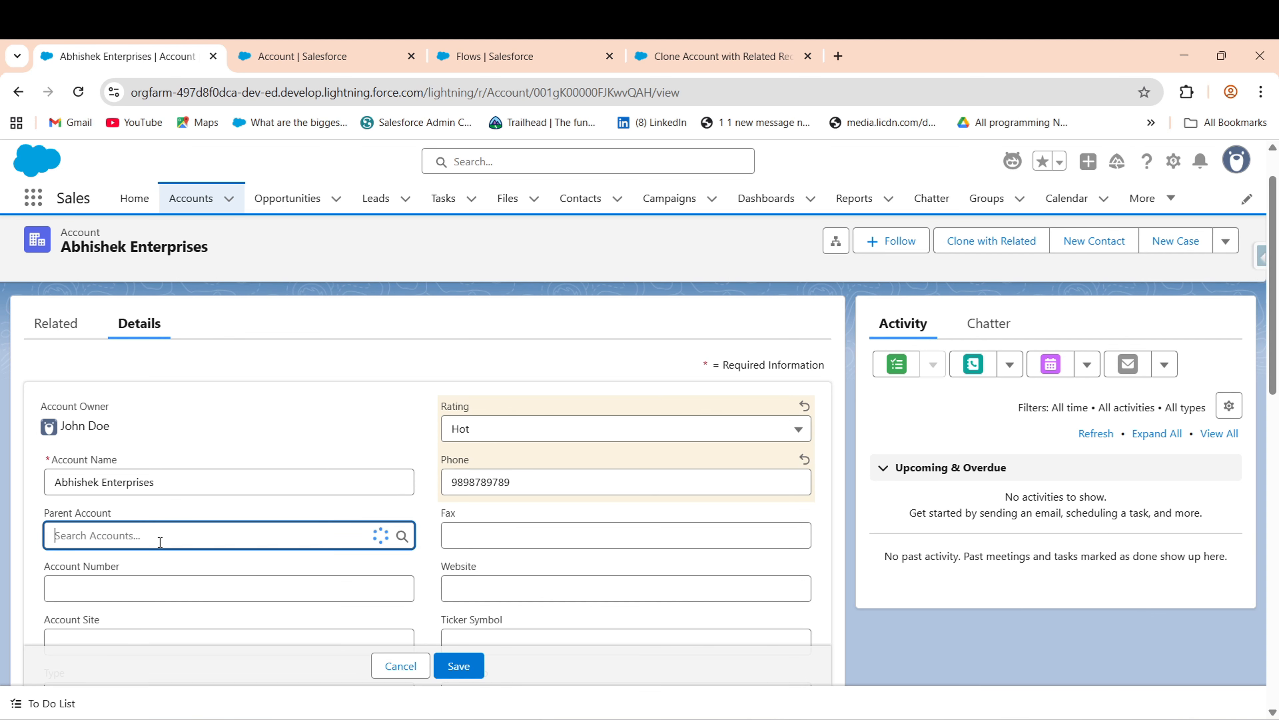
click(116, 617)
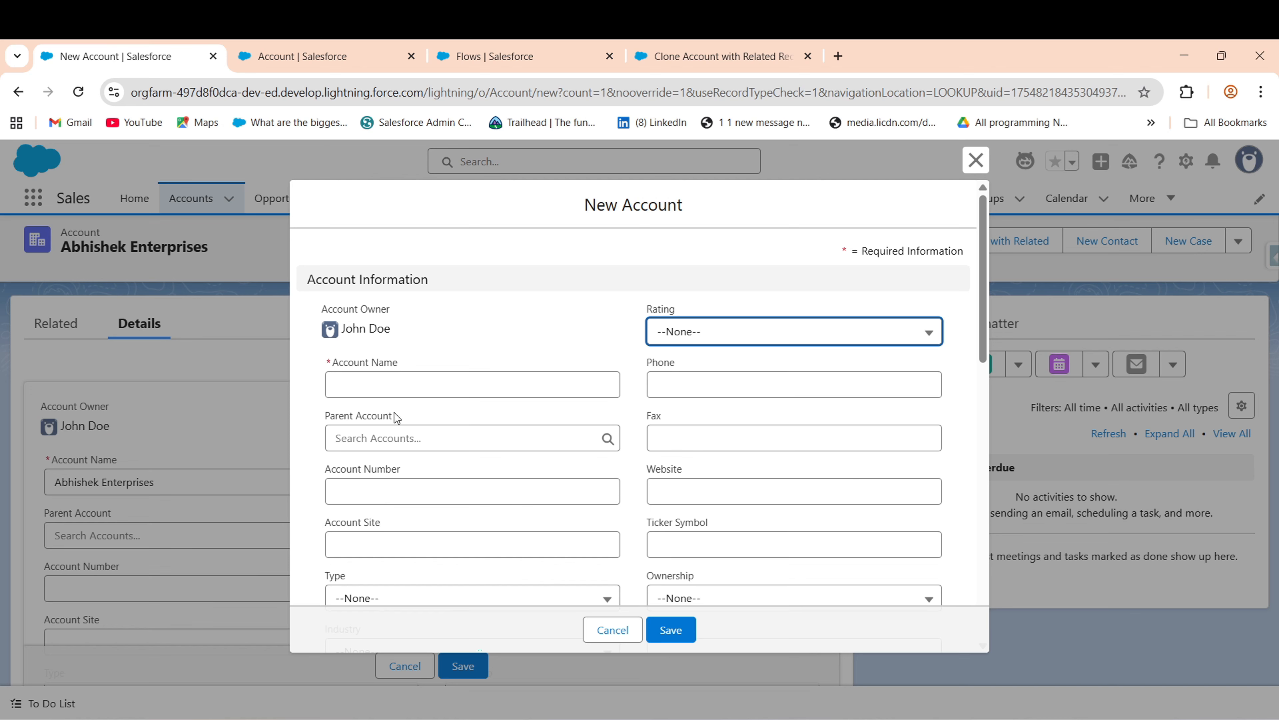
click(419, 381)
text(Ab)
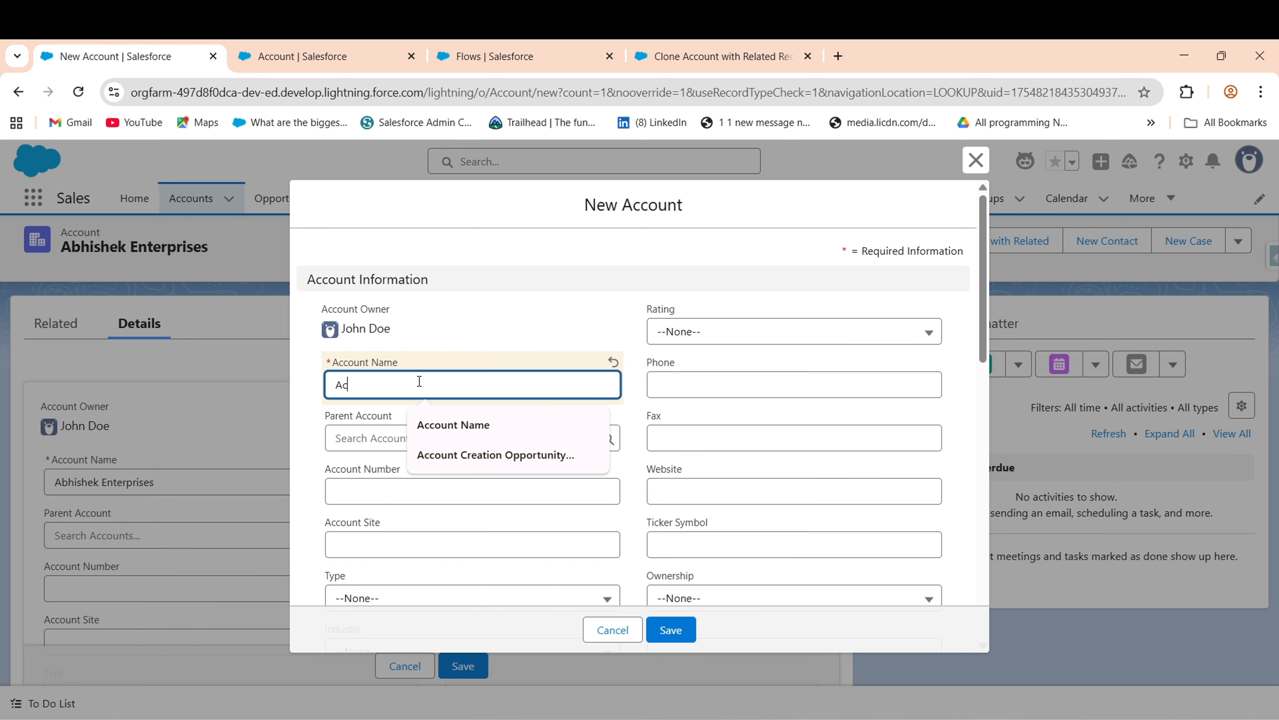
text(hisheK)
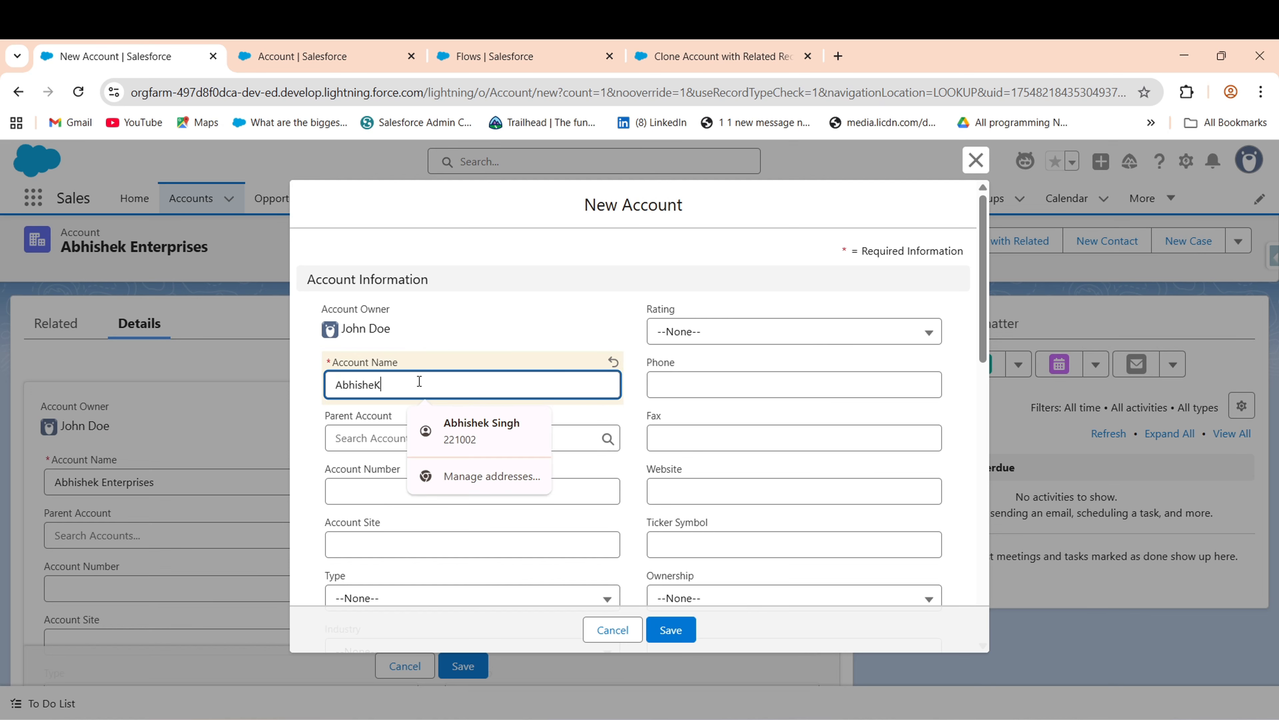
text( Account)
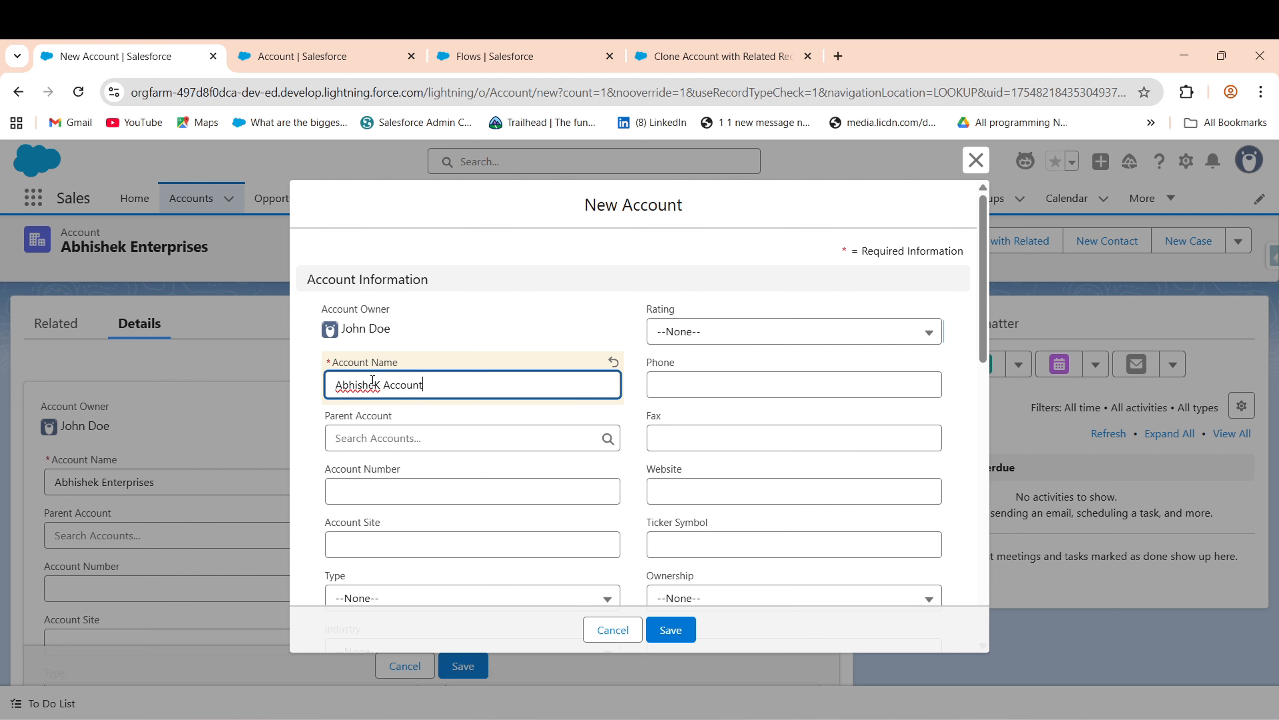
click(382, 383)
key(BackSpace)
text(k)
click(675, 633)
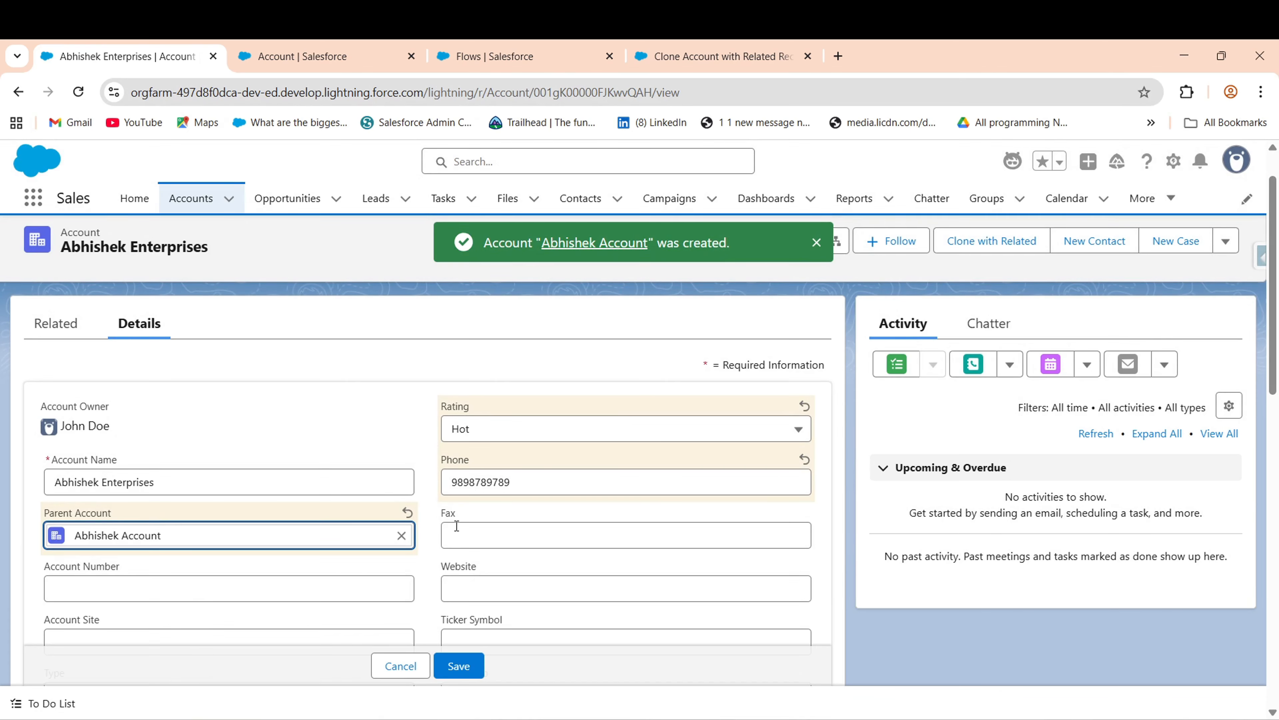
- Autofill matching billing and shipping addresses, trim the street text, and save the account
scroll(876, 405, down, 10)
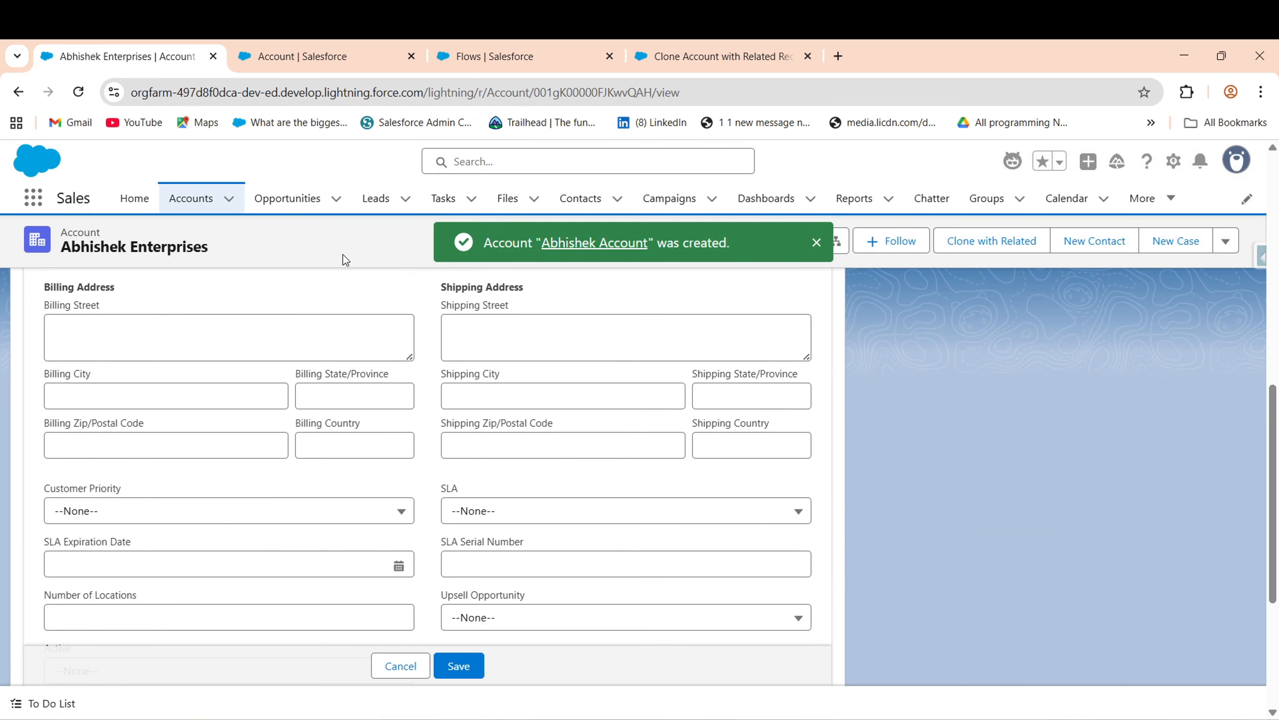
click(351, 339)
click(222, 401)
click(568, 340)
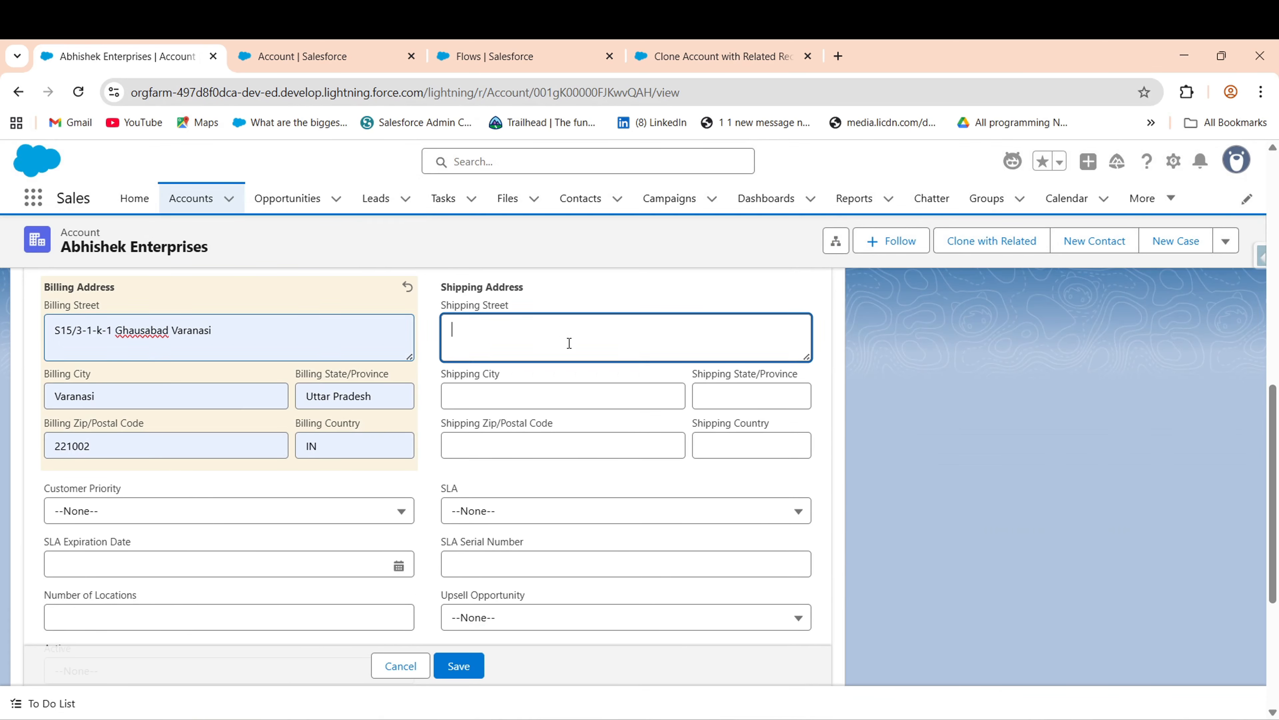
click(613, 388)
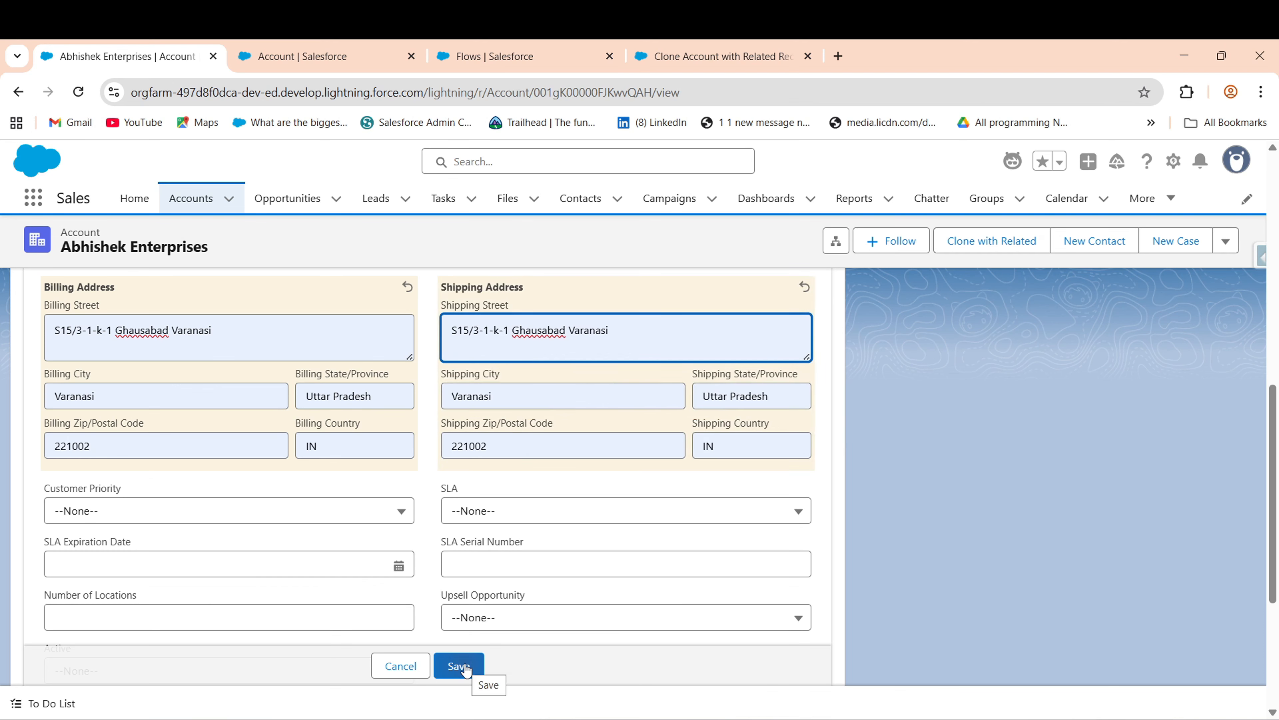
click(501, 330)
key(BackSpace)
key(BackSpace)
key(BackSpace)
key(BackSpace)
key(BackSpace)
key(BackSpace)
key(BackSpace)
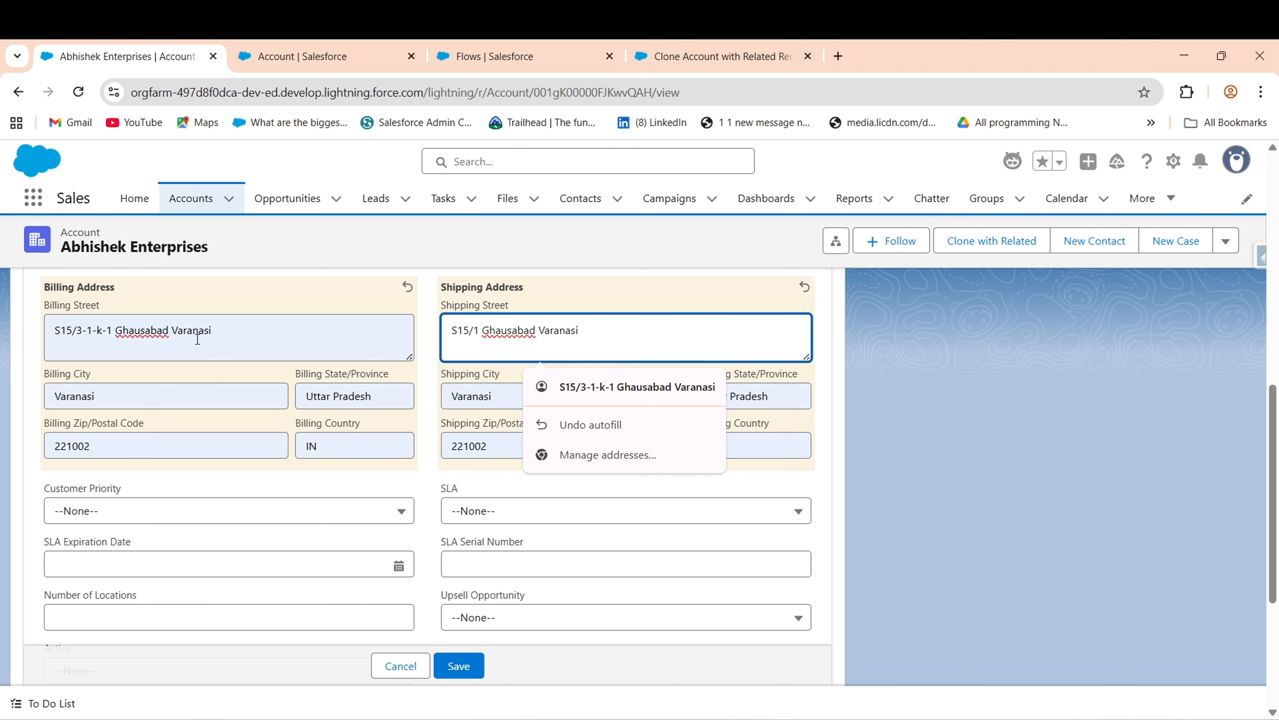
click(93, 334)
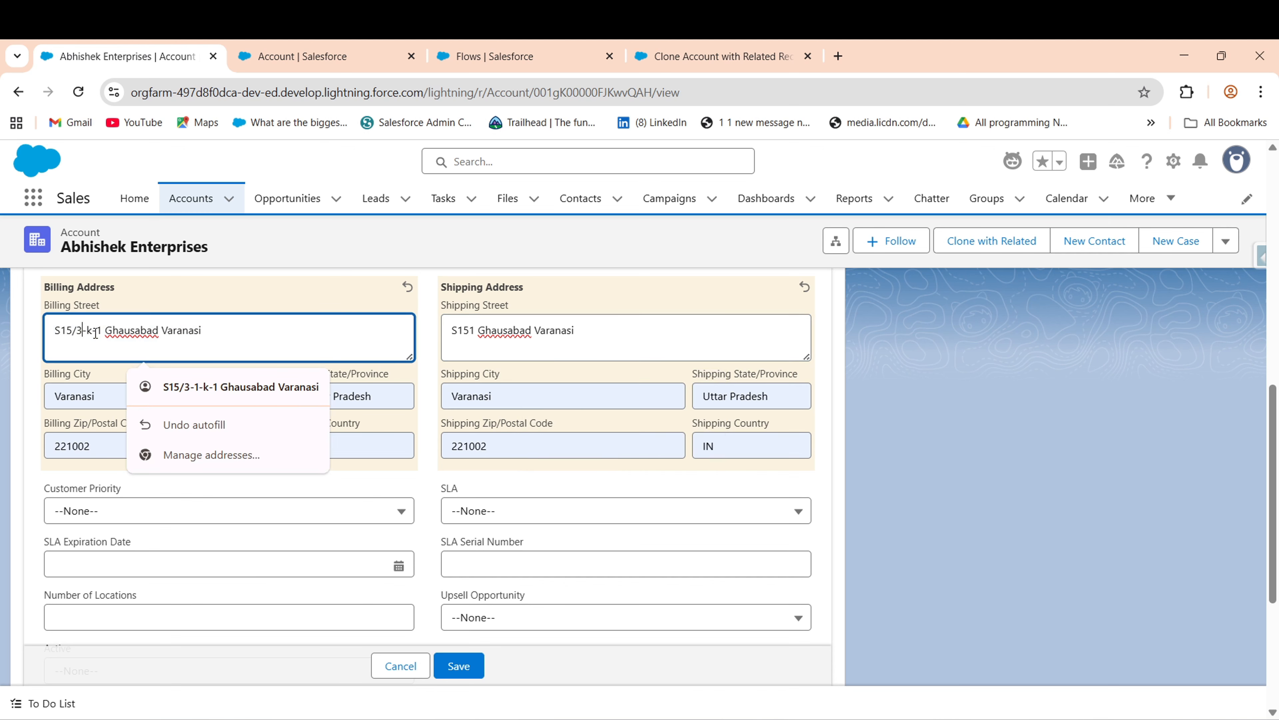
key(BackSpace)
key(BackSpace)
key(BackSpace)
key(BackSpace)
click(340, 310)
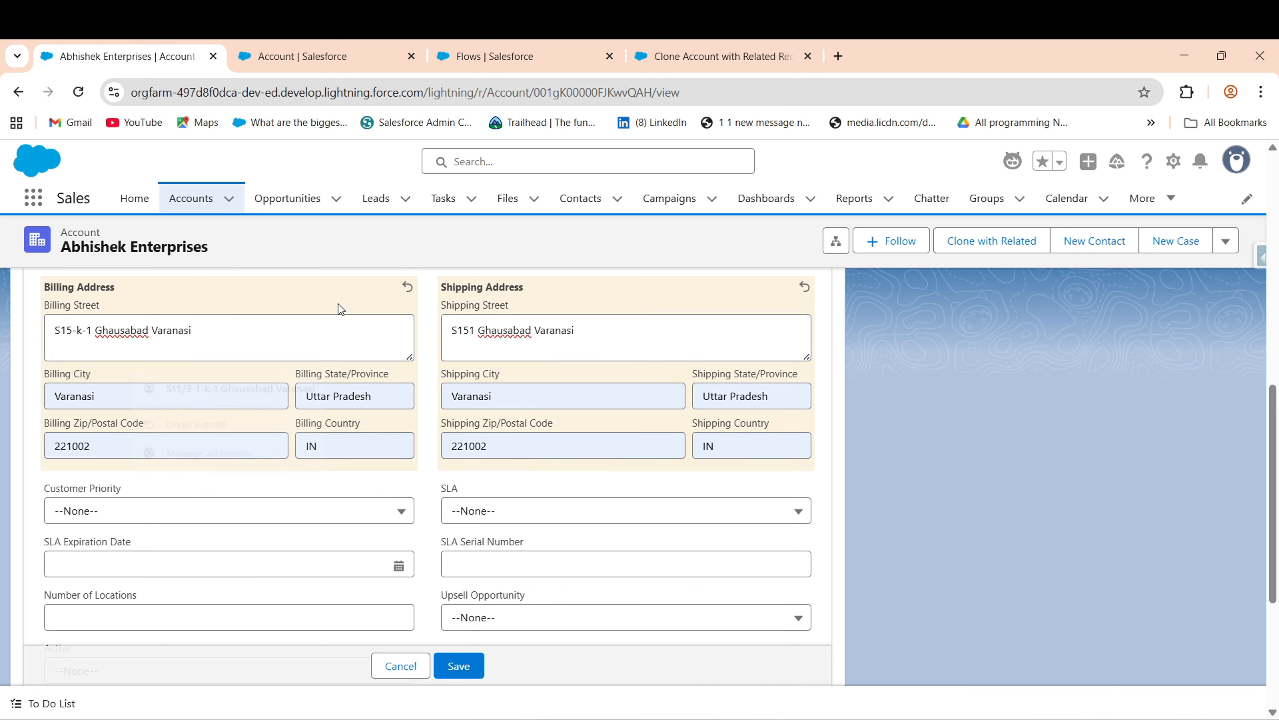
click(90, 331)
key(BackSpace)
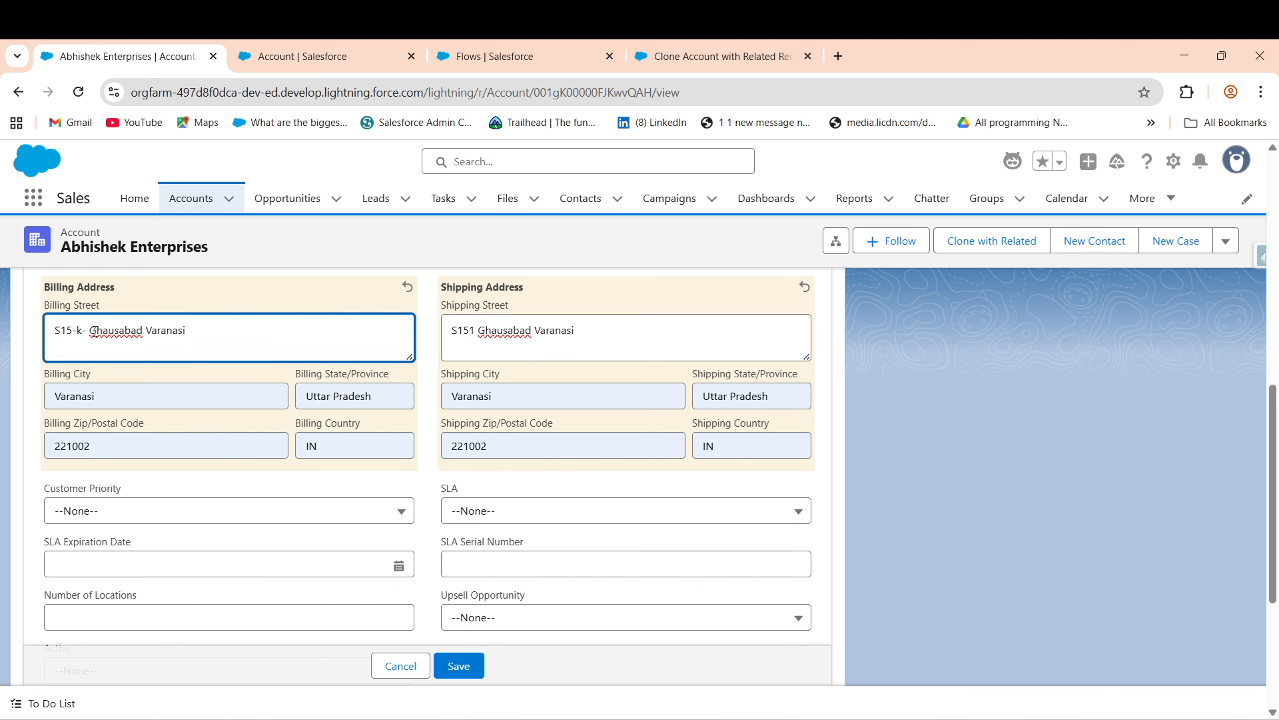
key(BackSpace)
key(BackSpace)
key(BackSpace)
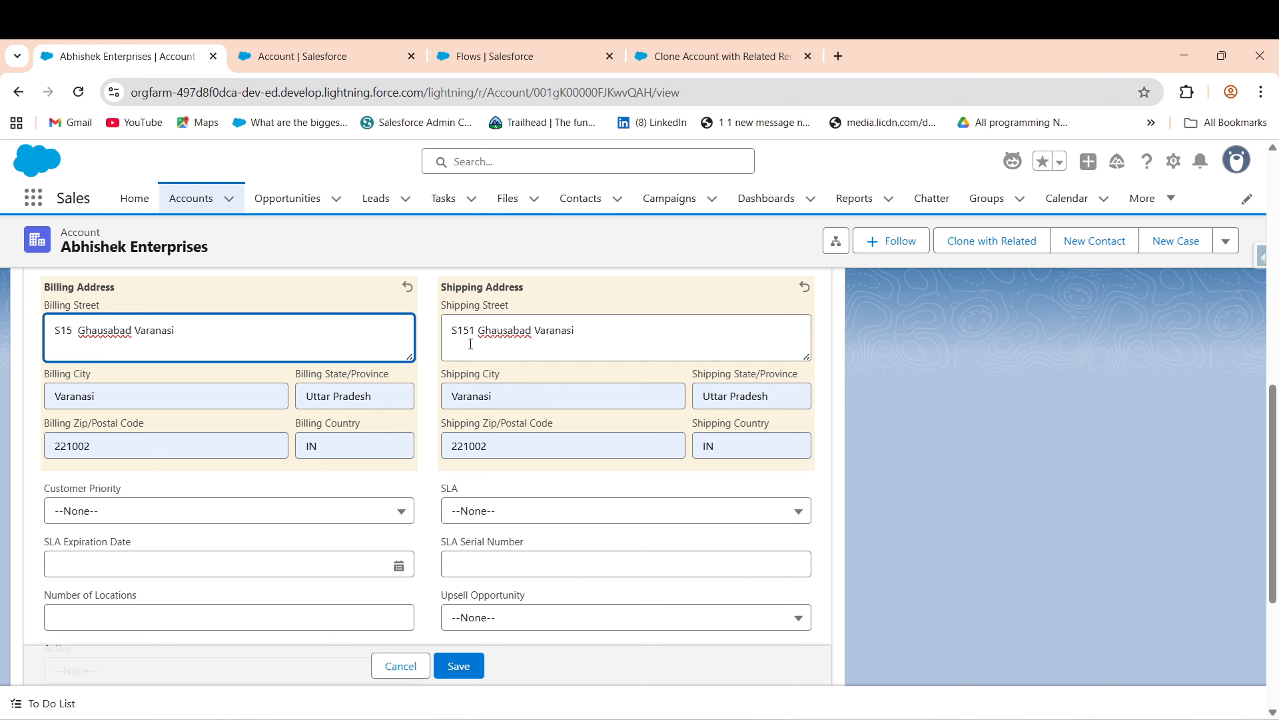
click(479, 334)
key(BackSpace)
key(BackSpace)
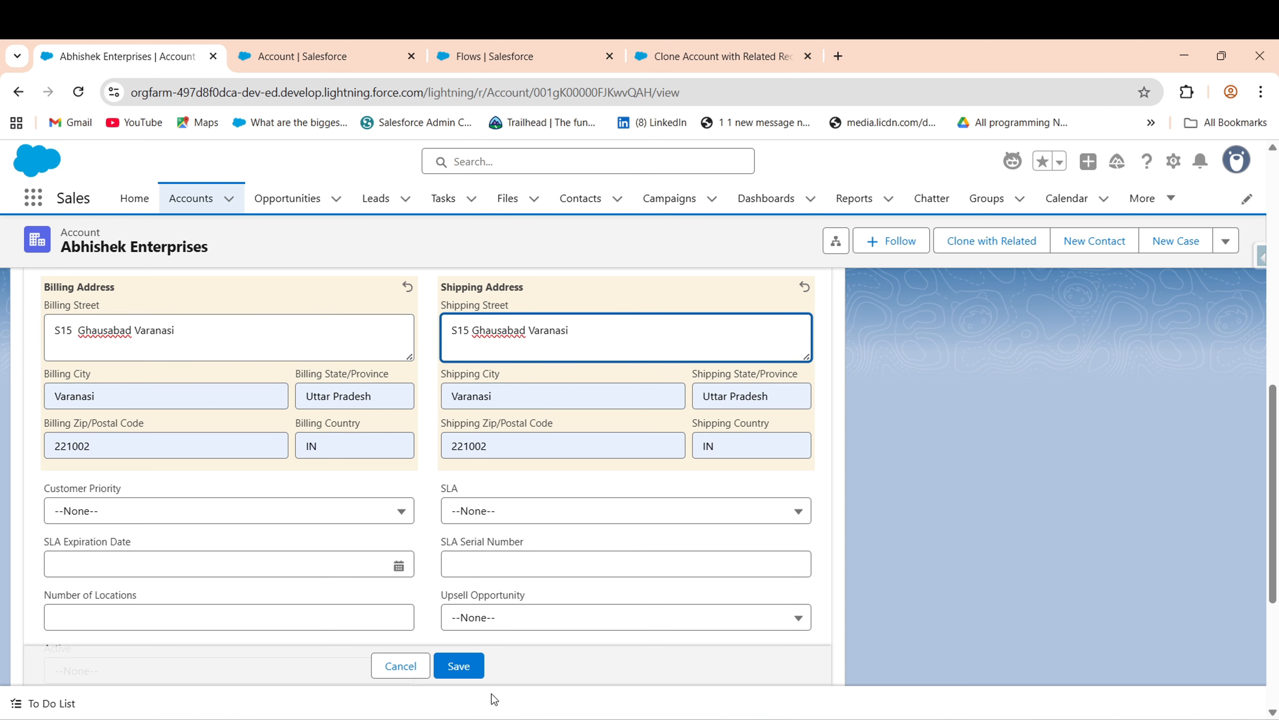
click(458, 674)
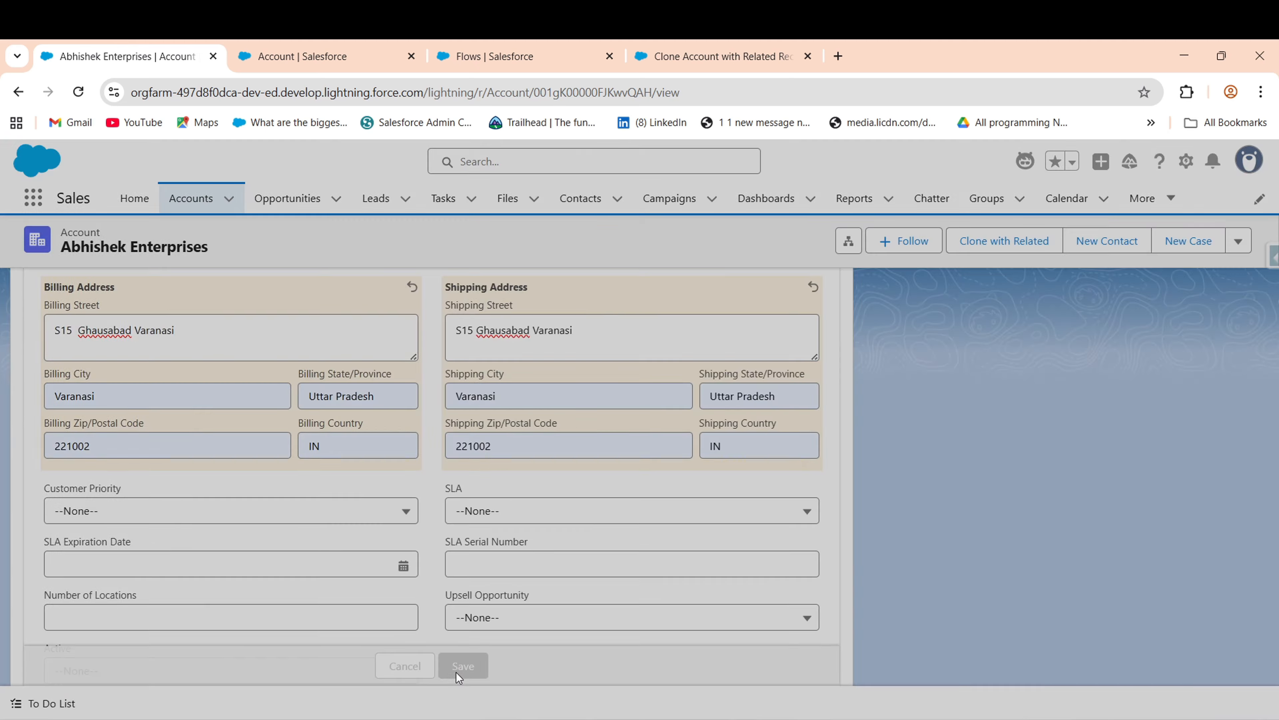
- Change both billing and shipping countries from IN to India and save
scroll(428, 453, down, 5)
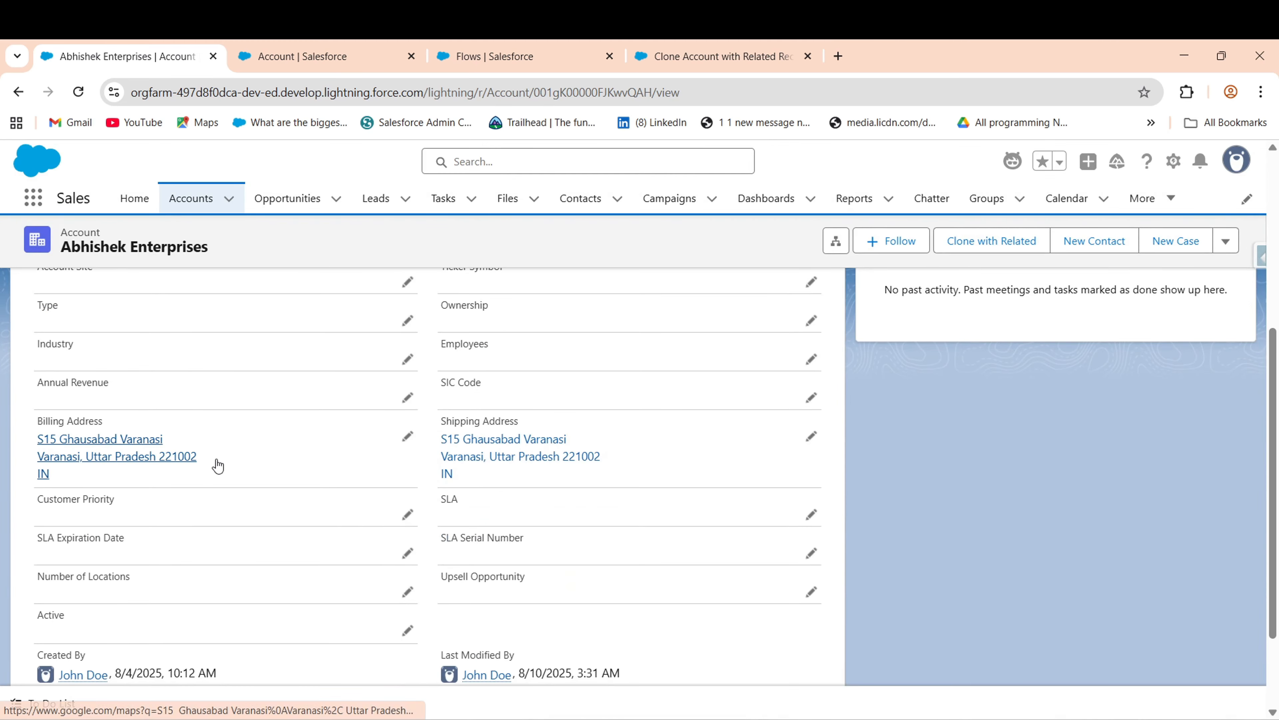
click(408, 434)
click(360, 589)
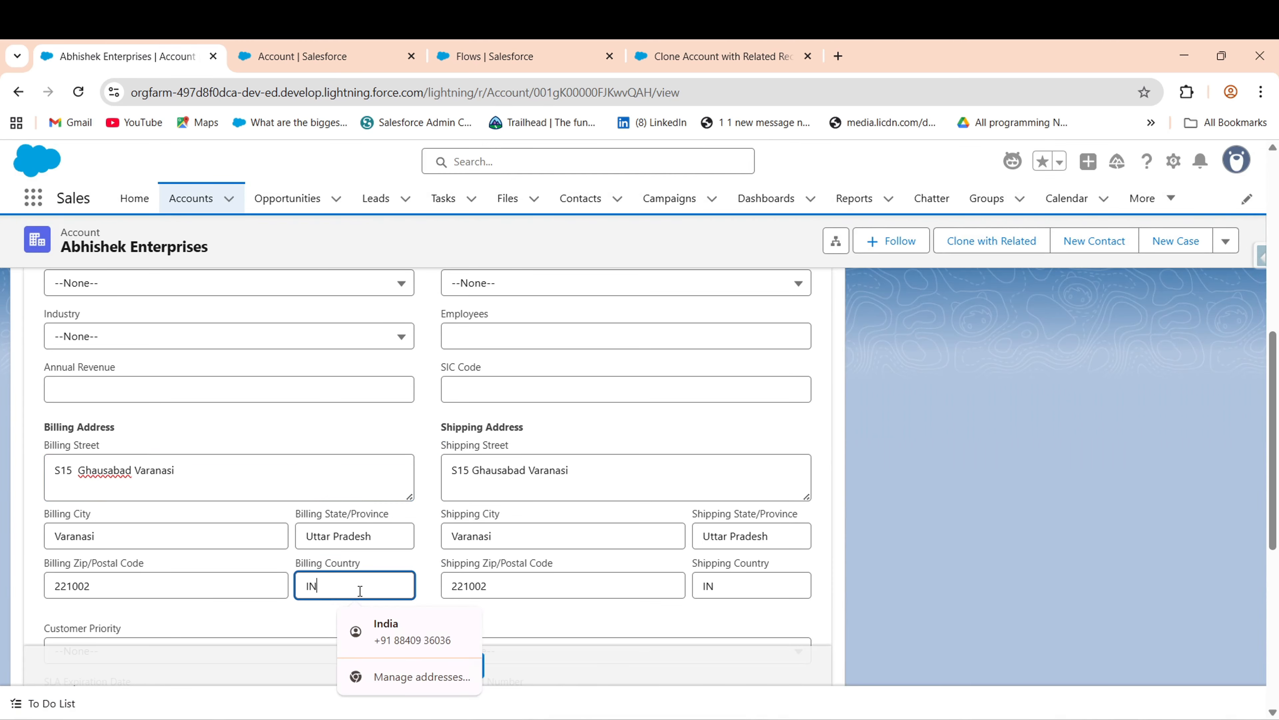
key(BackSpace)
key(BackSpace)
text(India)
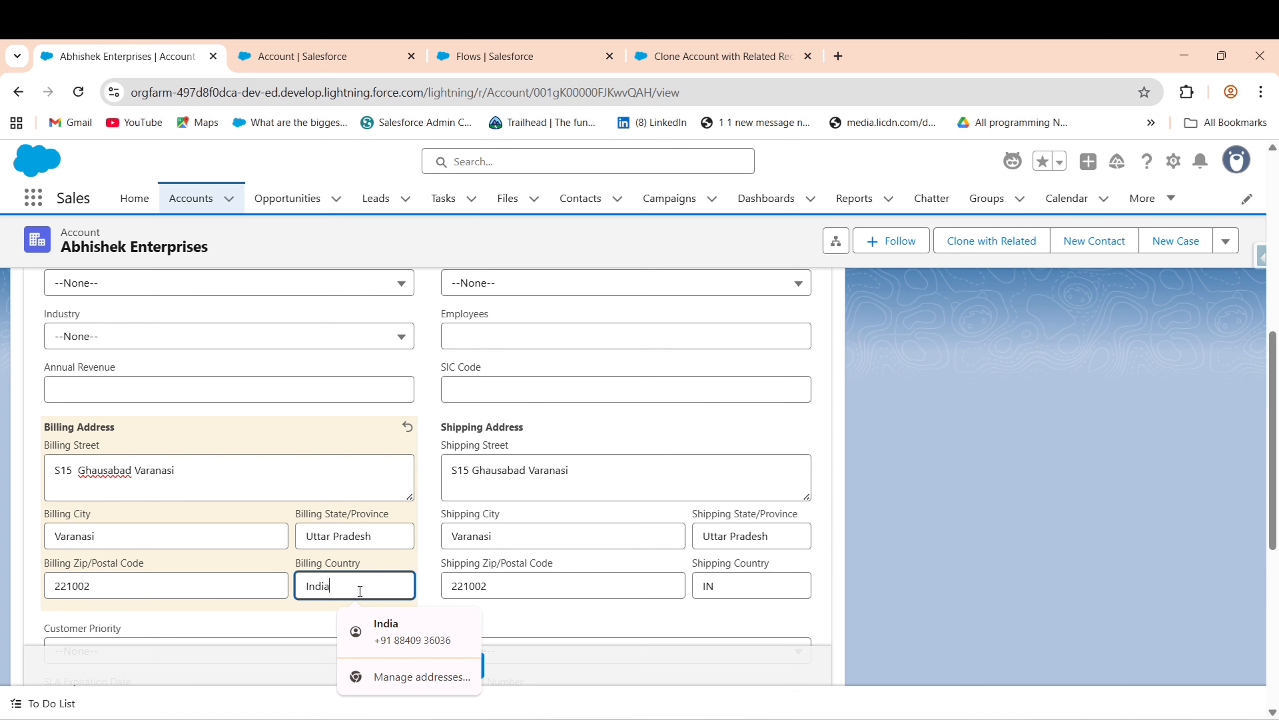
click(728, 586)
key(BackSpace)
key(BackSpace)
text(Inida)
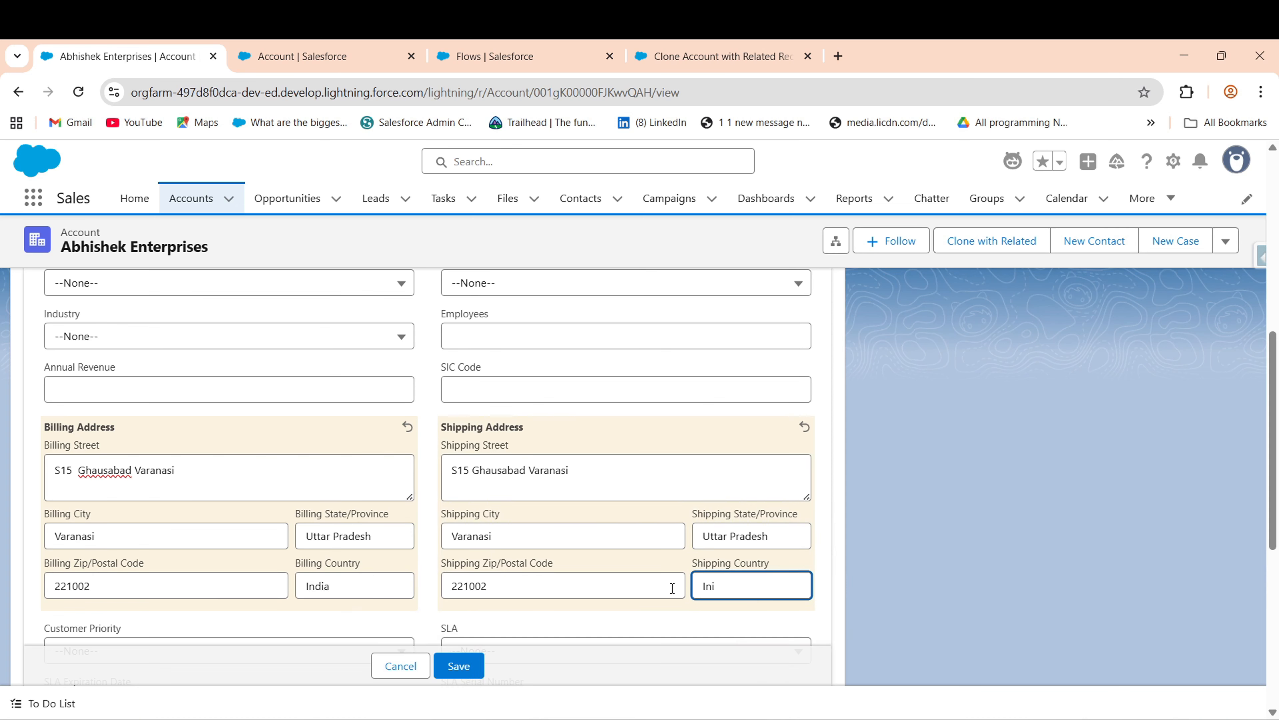
key(BackSpace)
key(BackSpace)
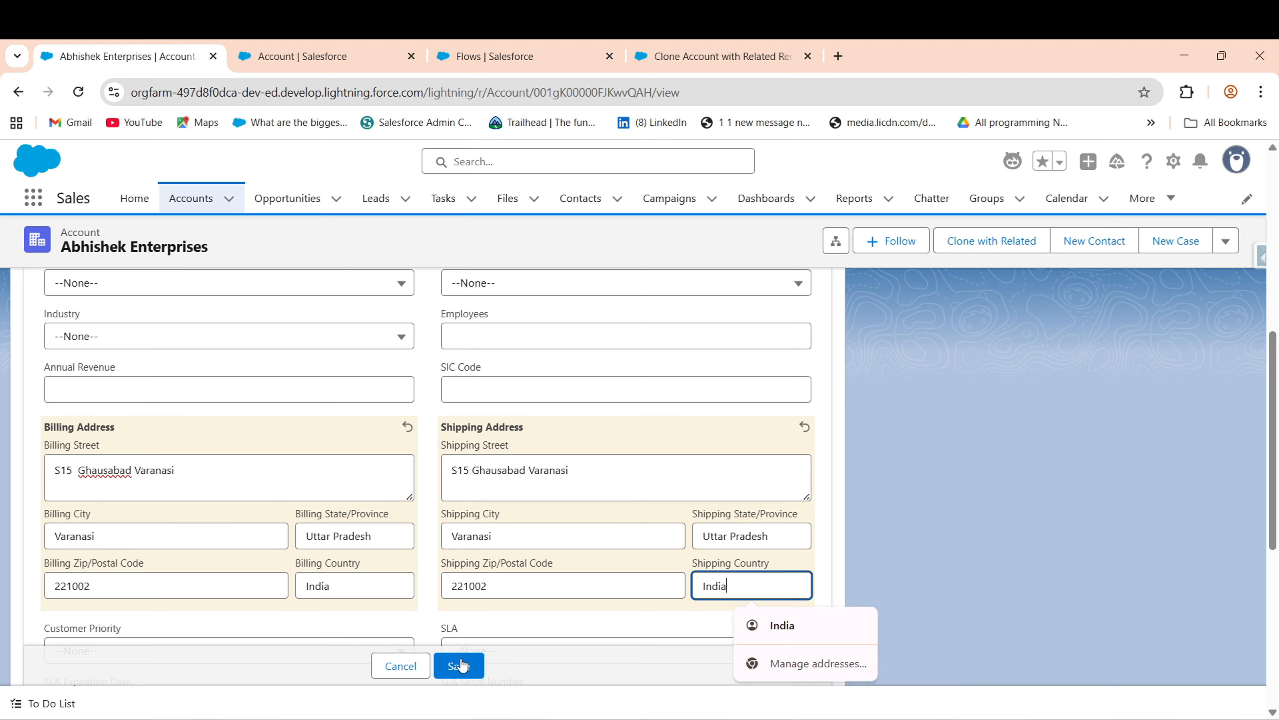
click(458, 666)
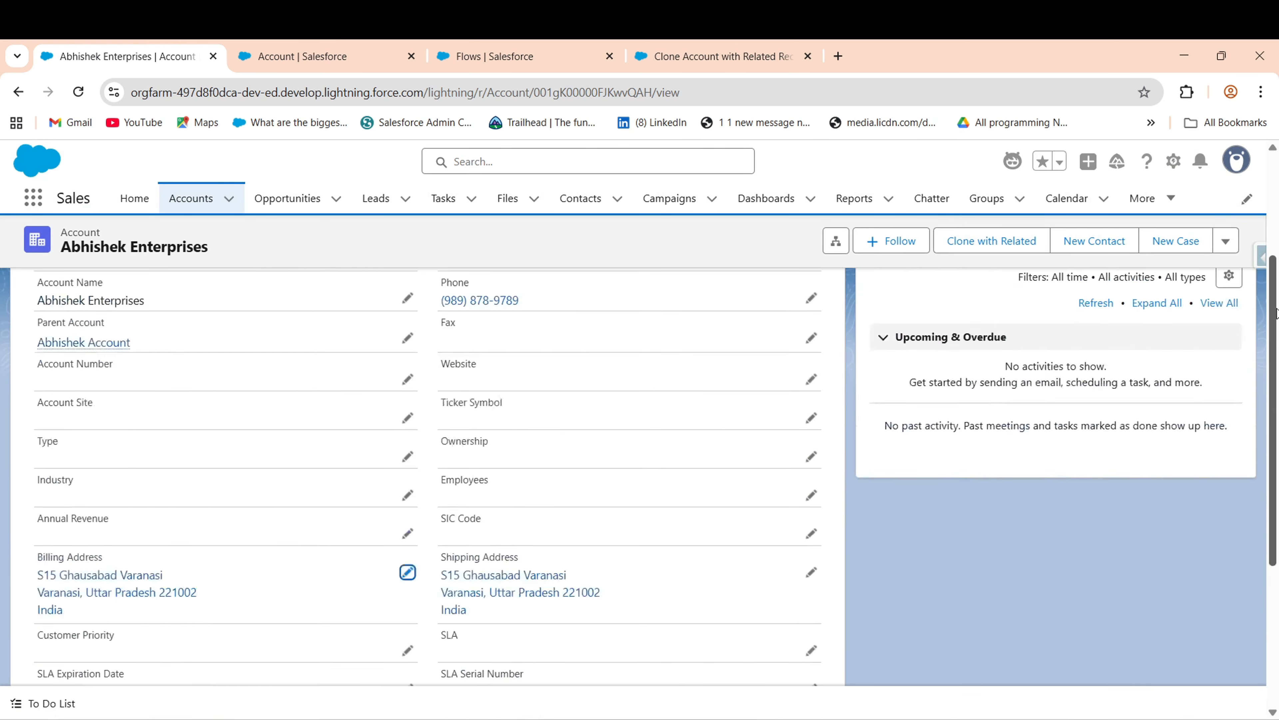
drag(1278, 314, 1278, 234)
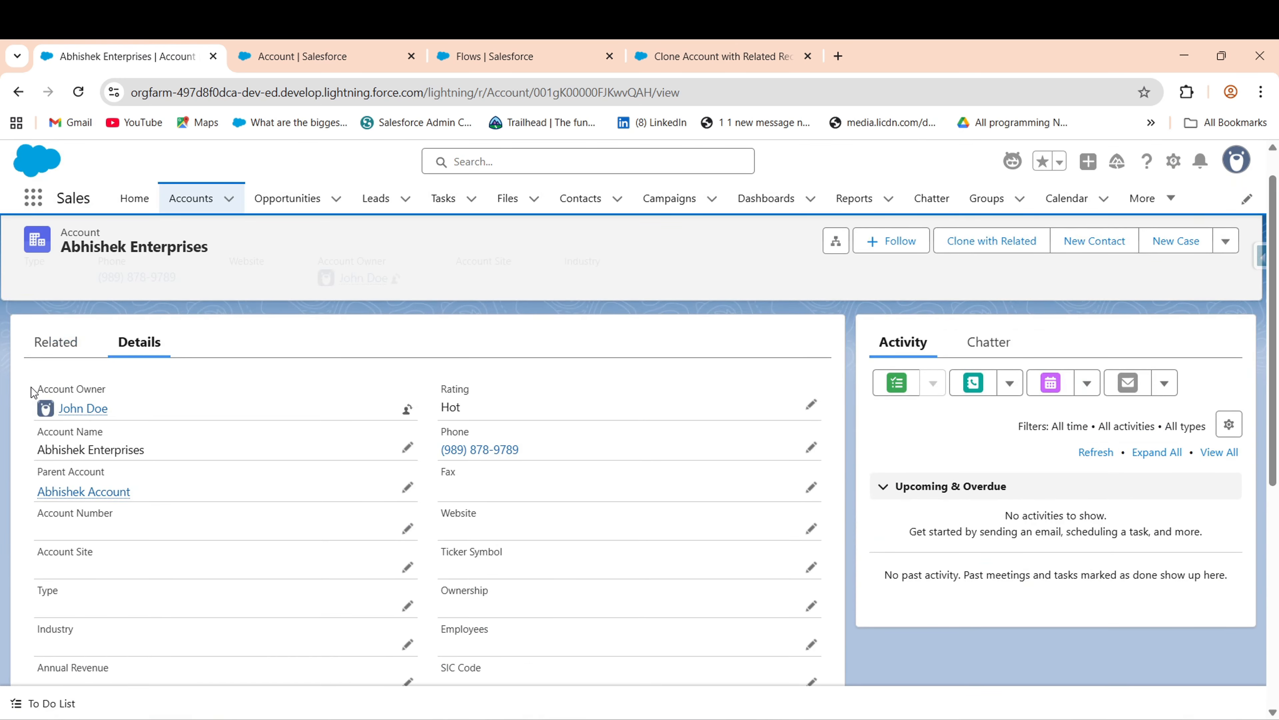
- Launch Clone with Related, choosing to include contacts and opportunities
click(56, 343)
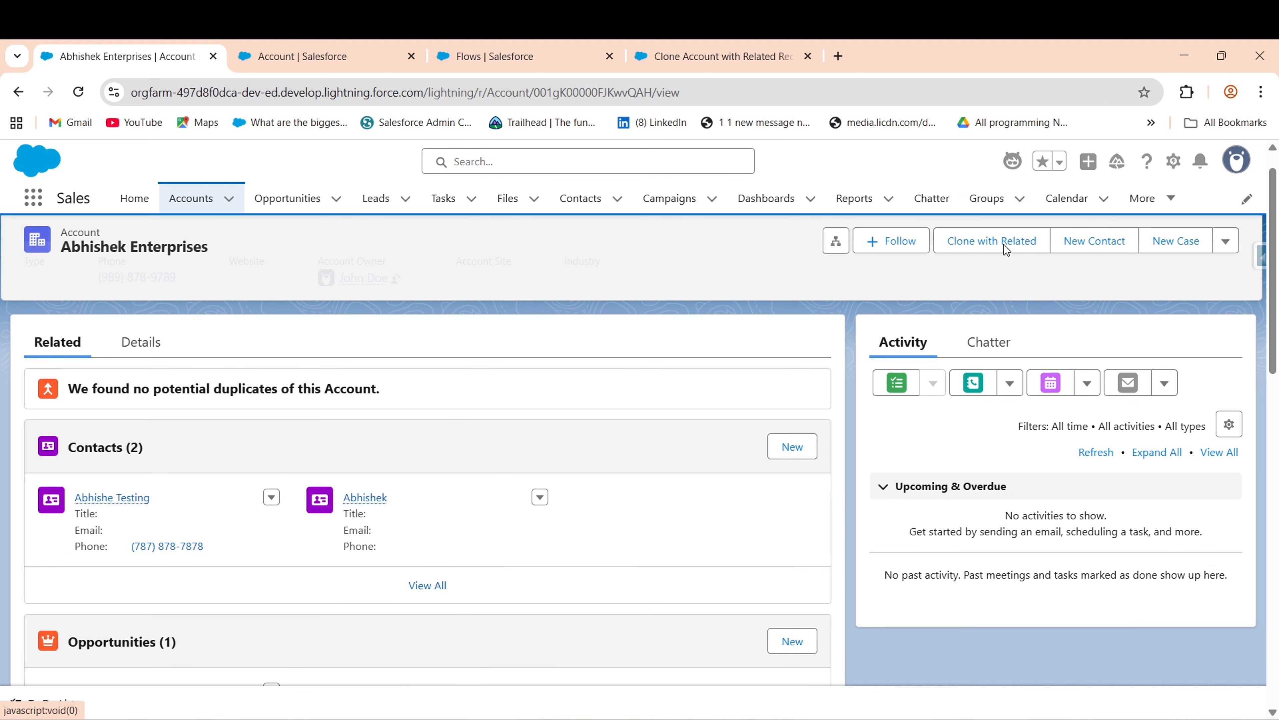
click(967, 243)
click(977, 243)
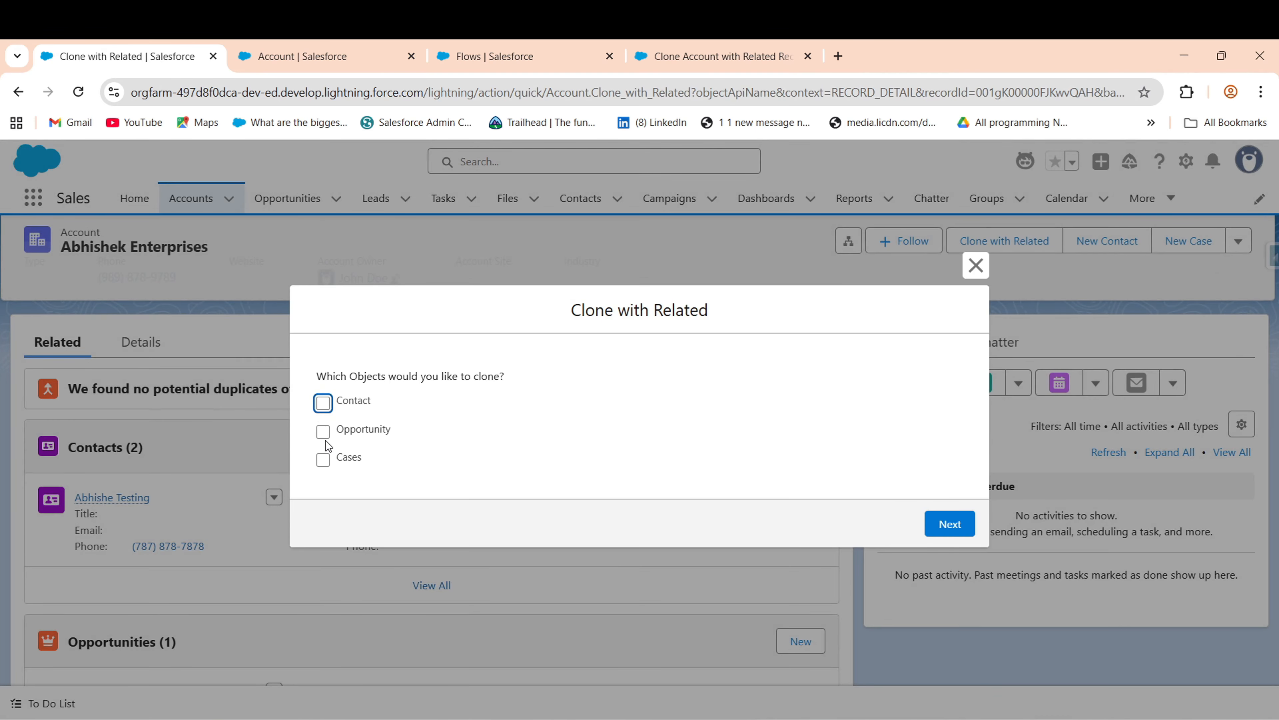
click(326, 405)
click(323, 432)
click(954, 526)
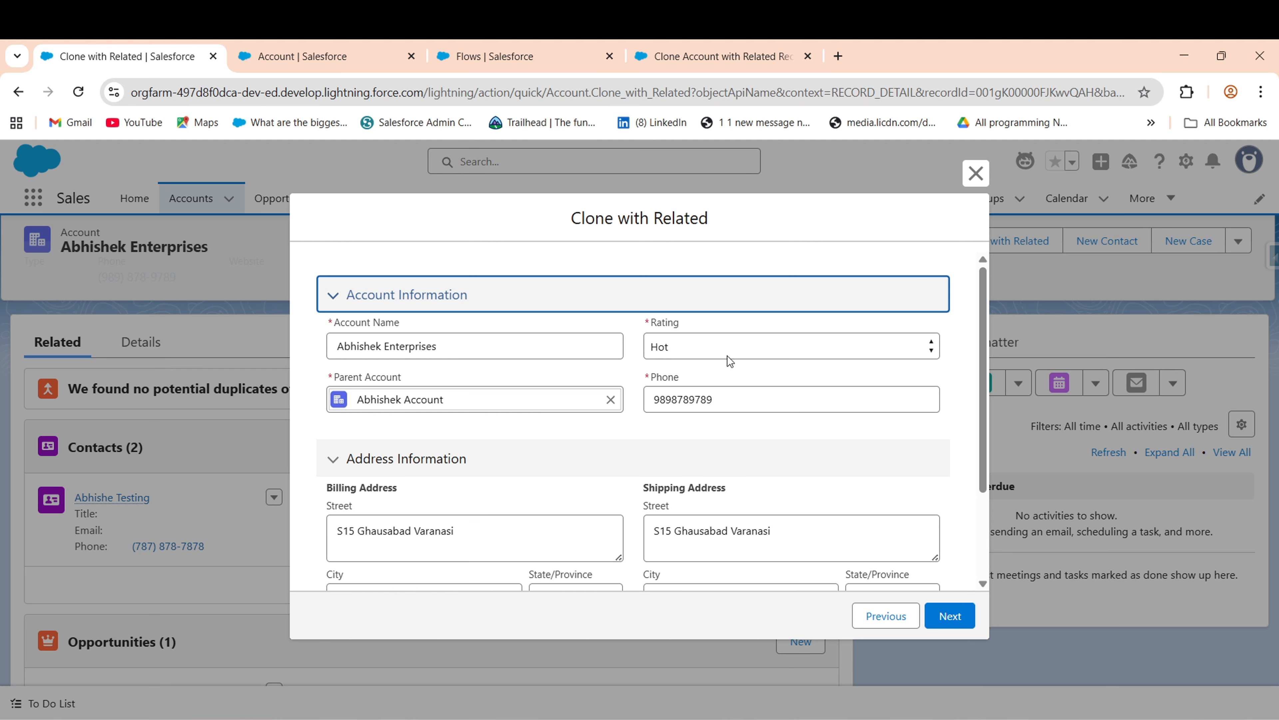
- Replace the clone's account name with a suggested name
drag(983, 413, 988, 504)
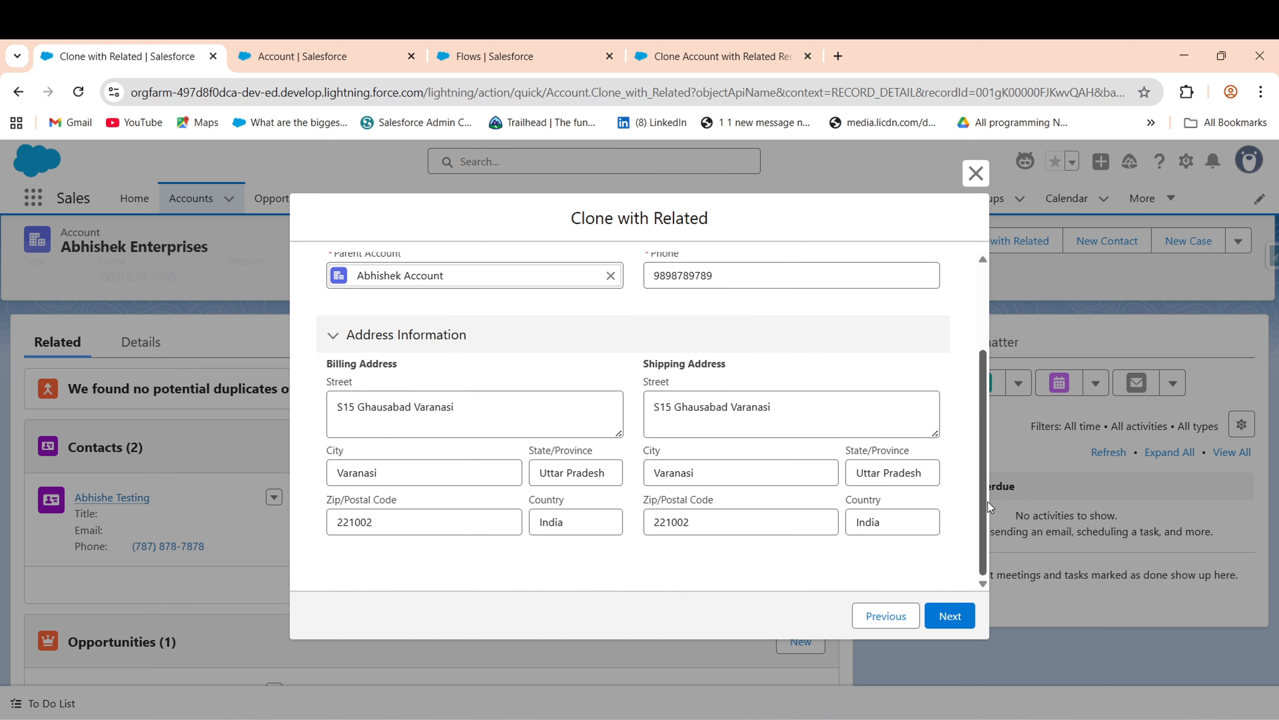
scroll(325, 394, up, 3)
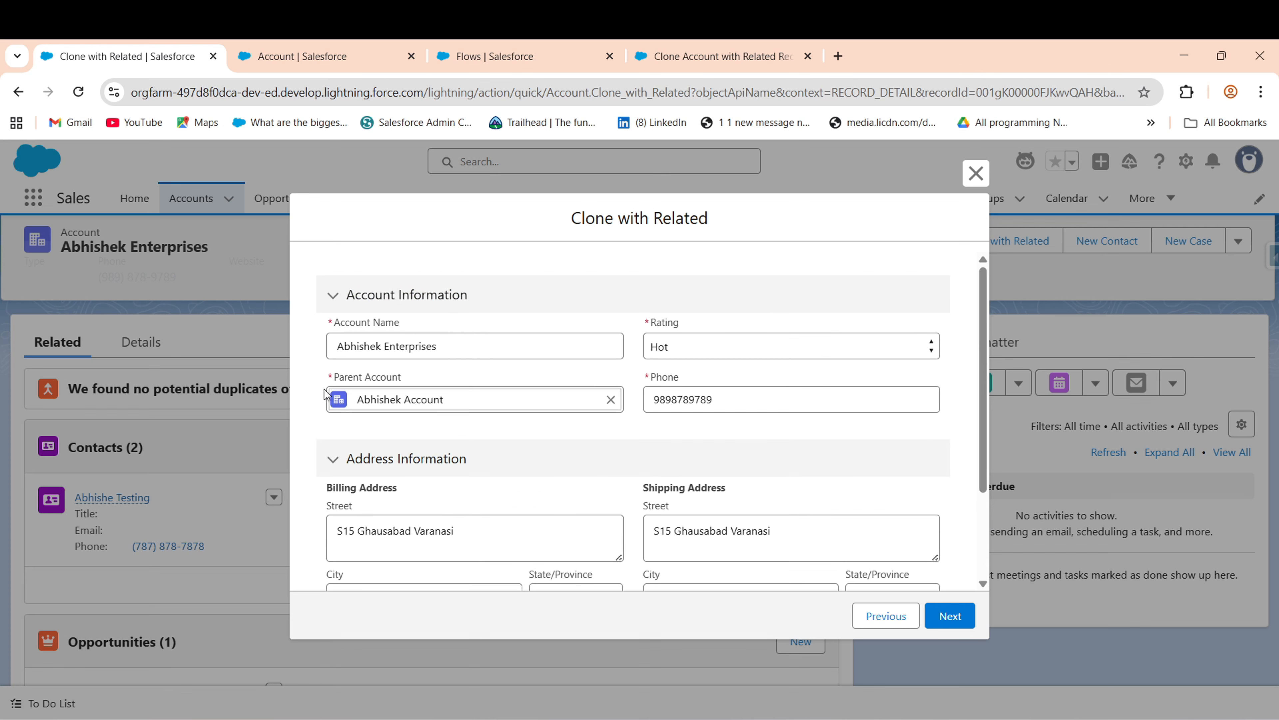
click(466, 342)
key(BackSpace)
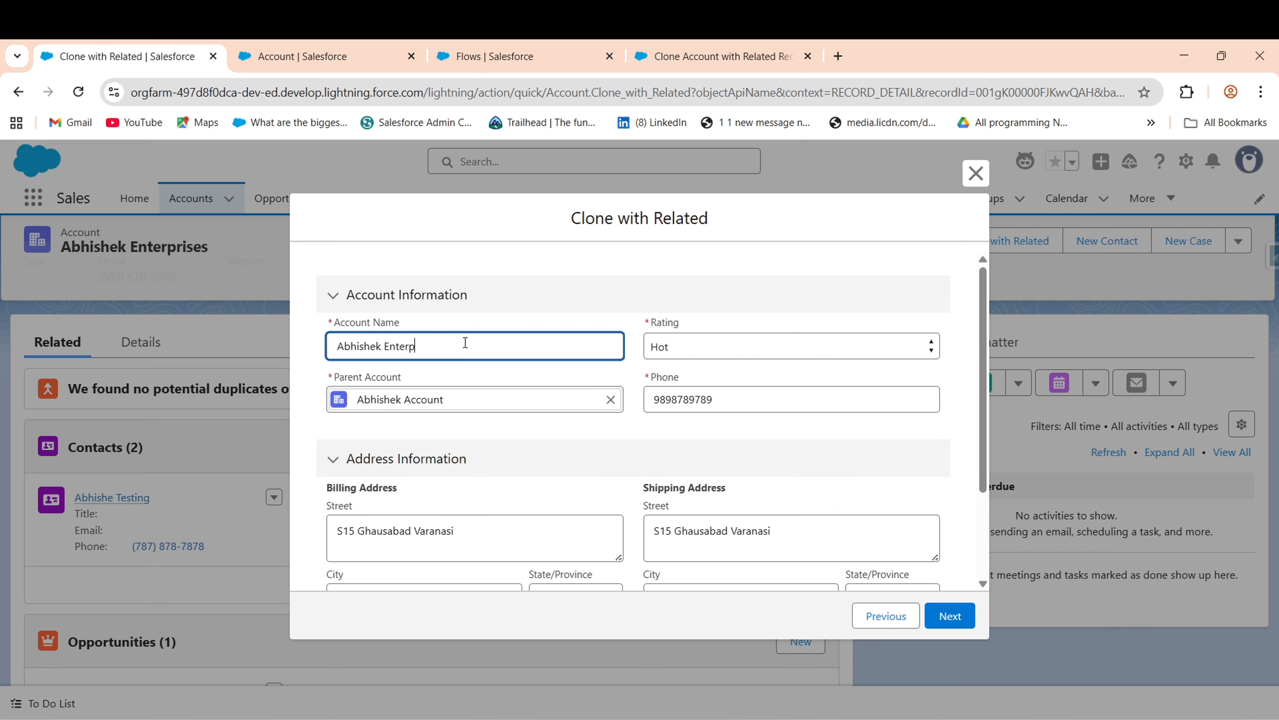
key(BackSpace)
key(BackSpace)
key(BackSpace)
key(BackSpace)
key(BackSpace)
key(BackSpace)
key(BackSpace)
key(BackSpace)
key(BackSpace)
key(BackSpace)
key(BackSpace)
key(BackSpace)
key(BackSpace)
key(BackSpace)
key(BackSpace)
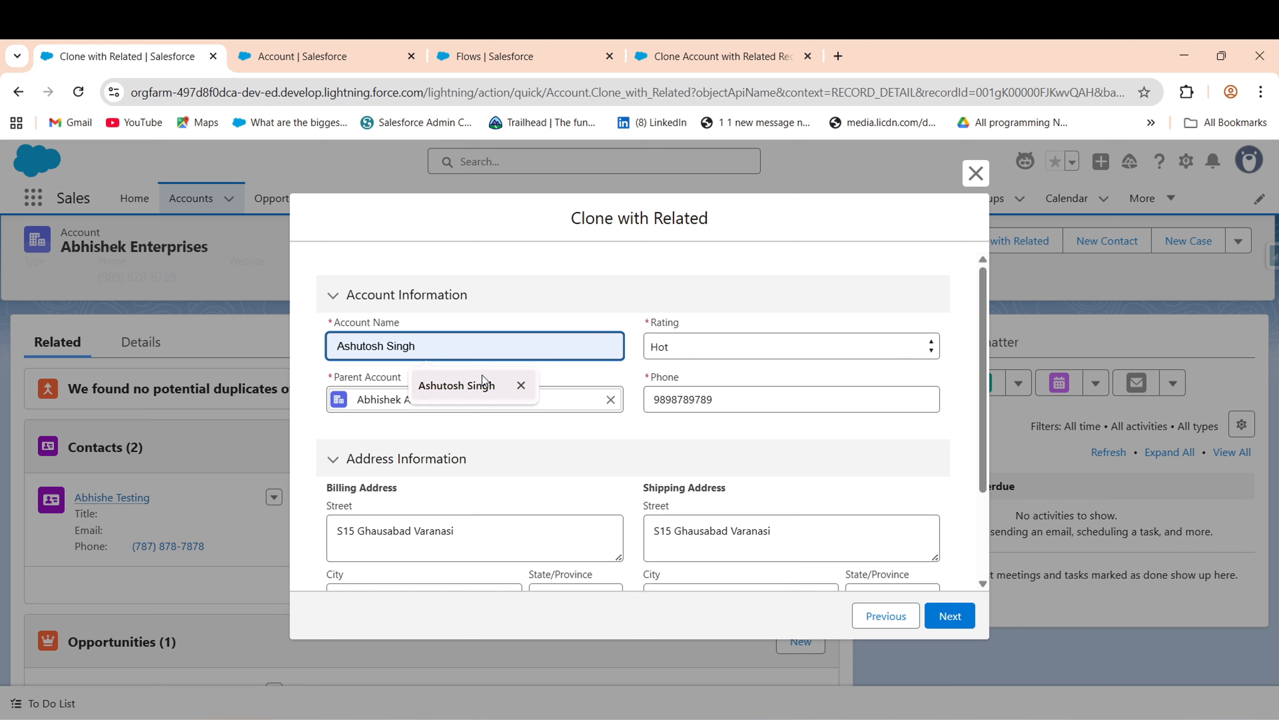
click(484, 384)
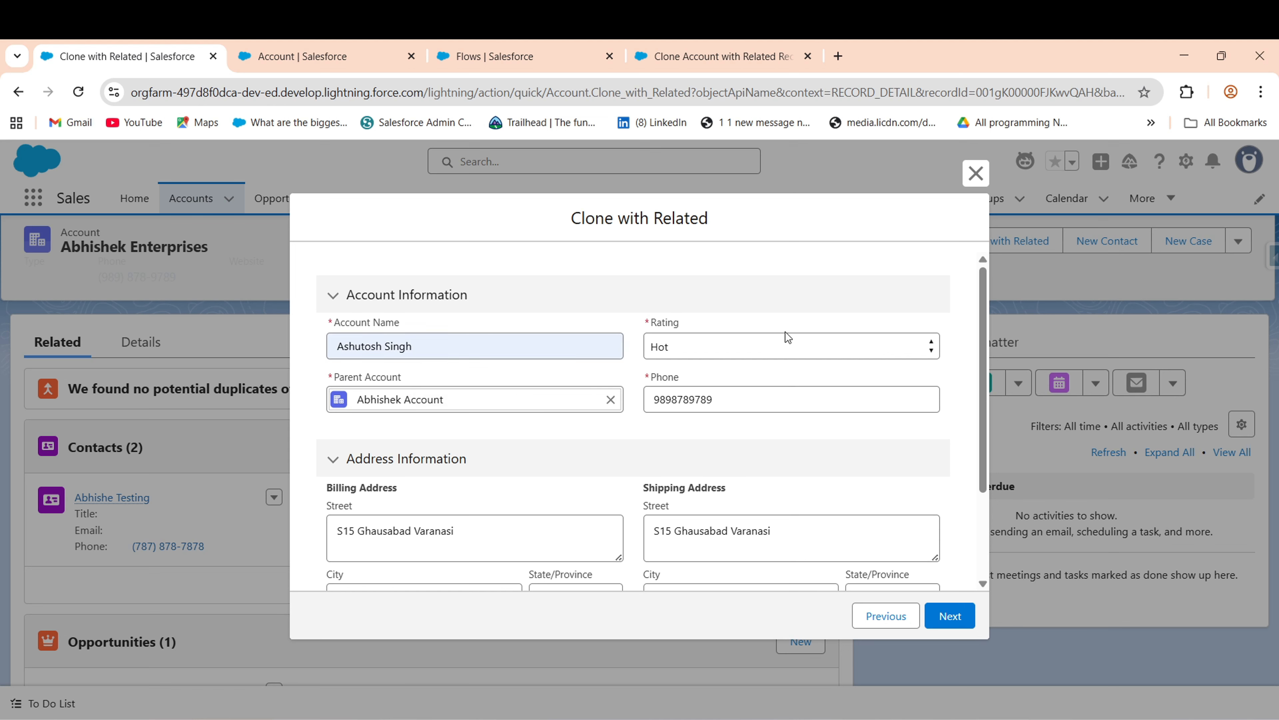
- Set the clone's Rating to Warm, enter a new phone number, and submit
click(785, 345)
click(766, 409)
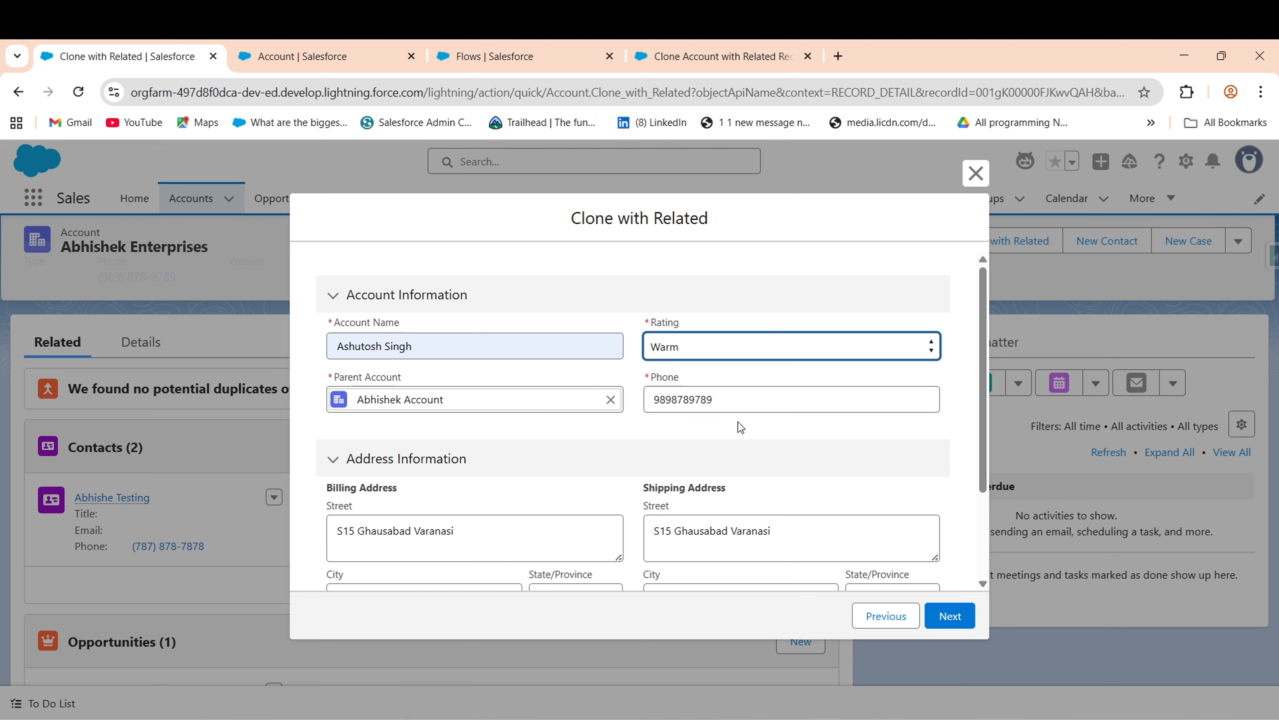
click(717, 402)
drag(717, 403, 648, 402)
key(BackSpace)
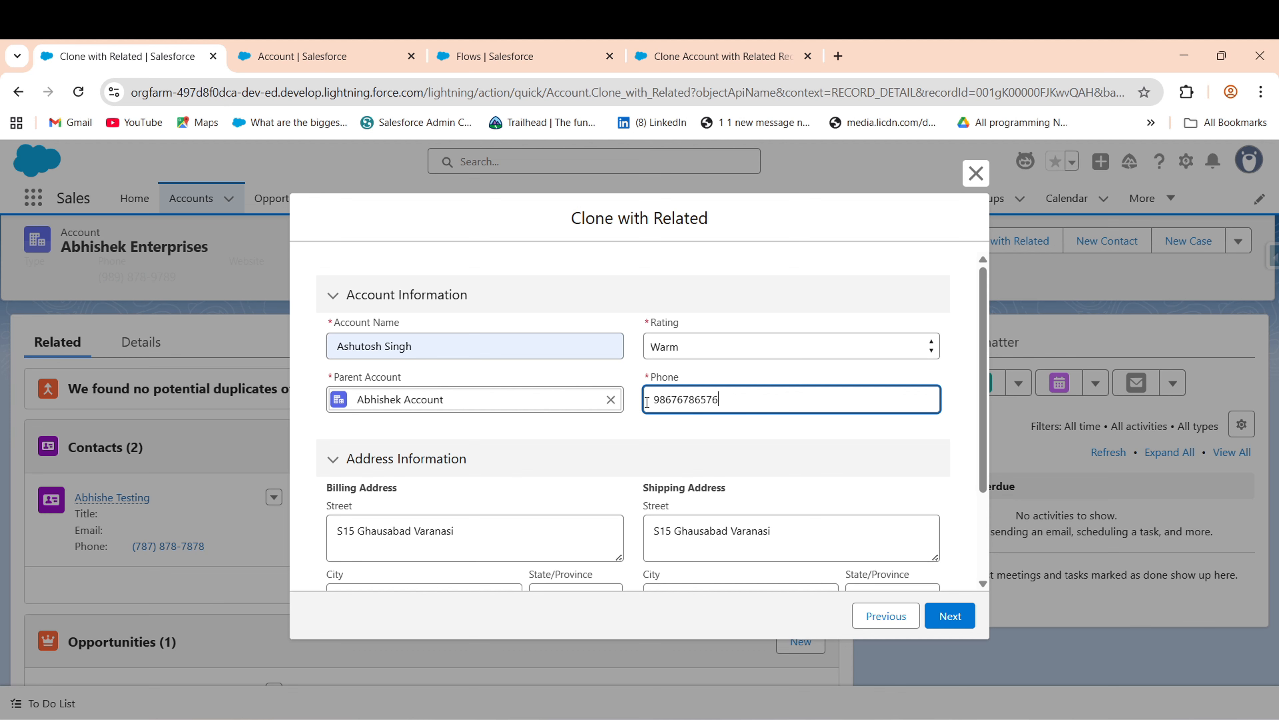
click(822, 429)
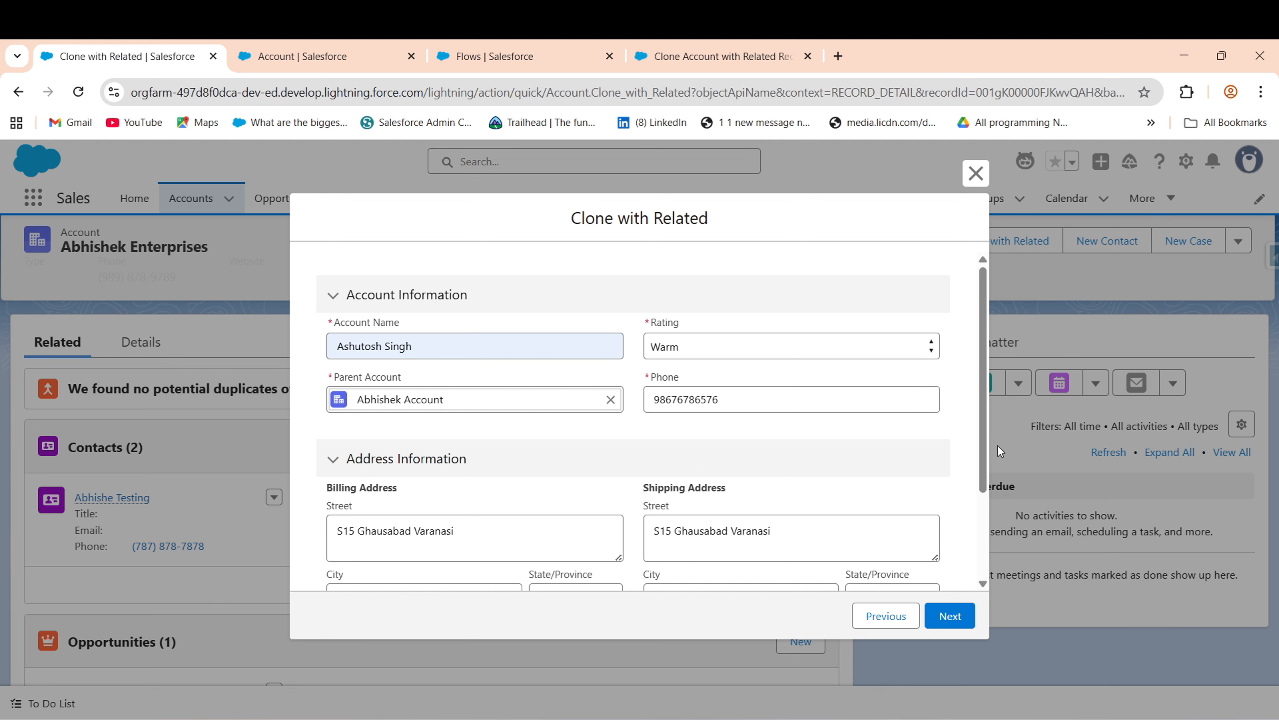
drag(985, 473, 986, 673)
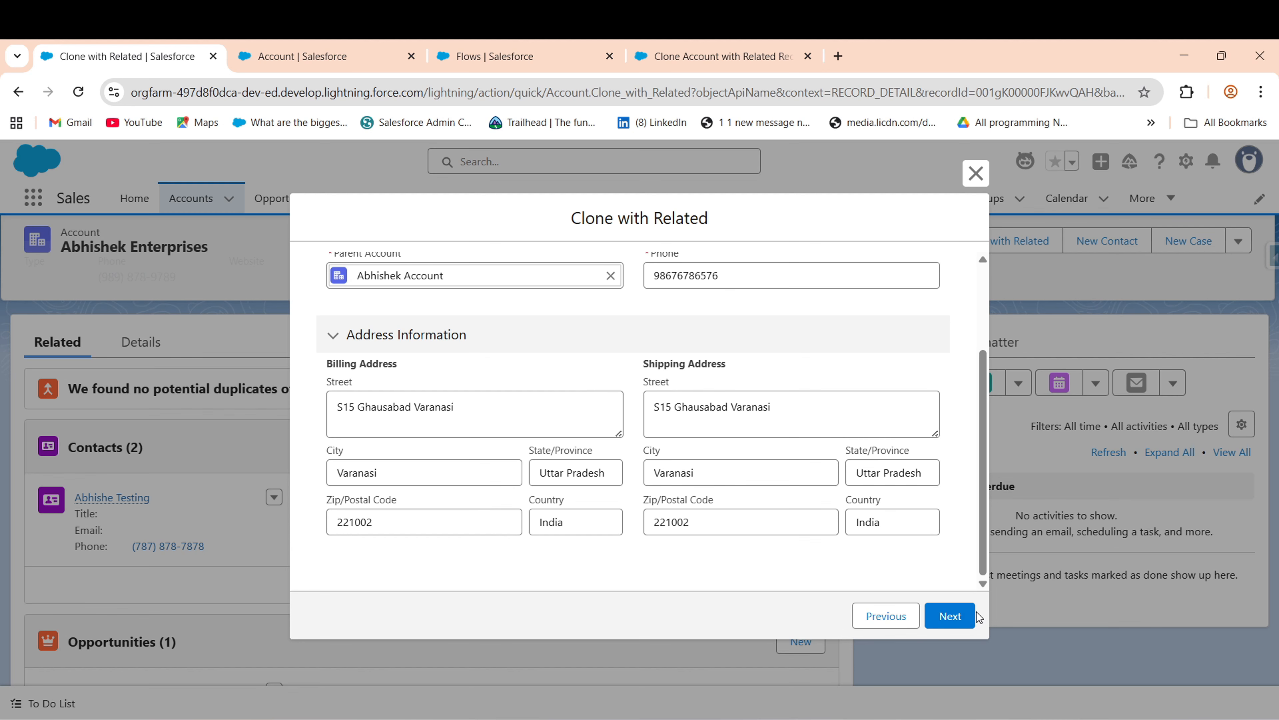
click(947, 616)
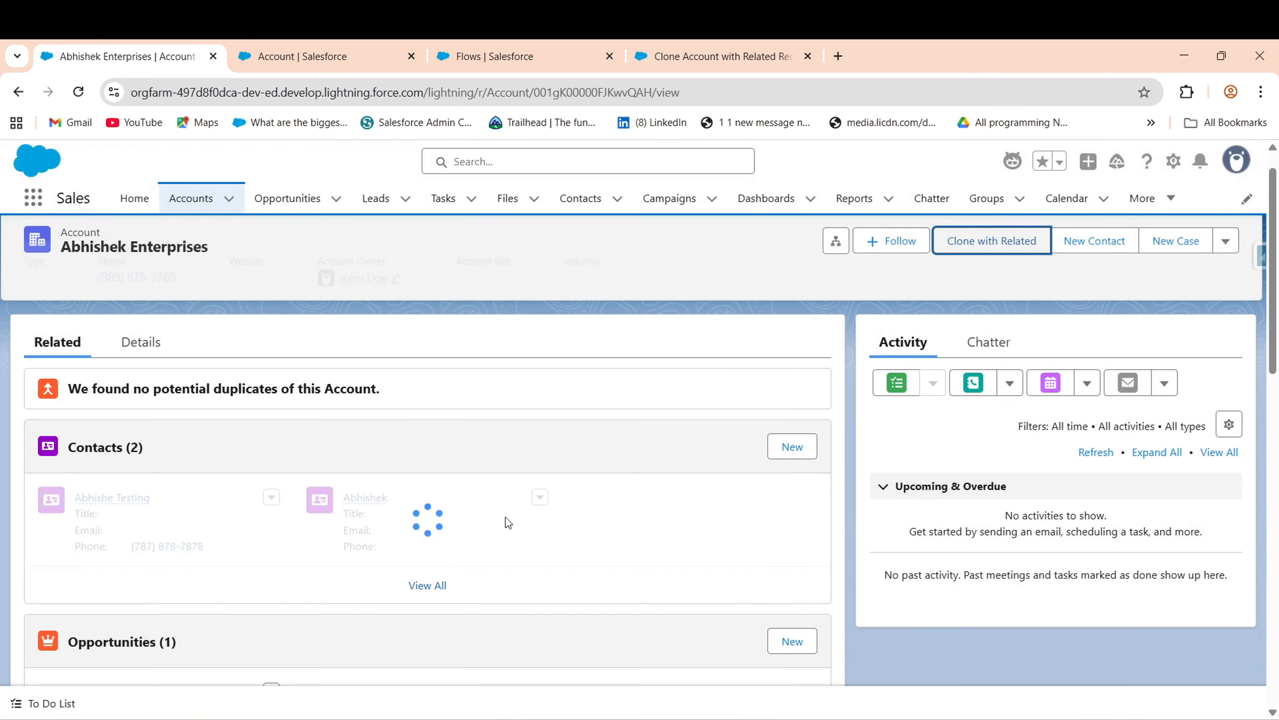
- Open the new cloned account and check its related lists: 2 contacts, 1 opportunity, 1 case
click(166, 197)
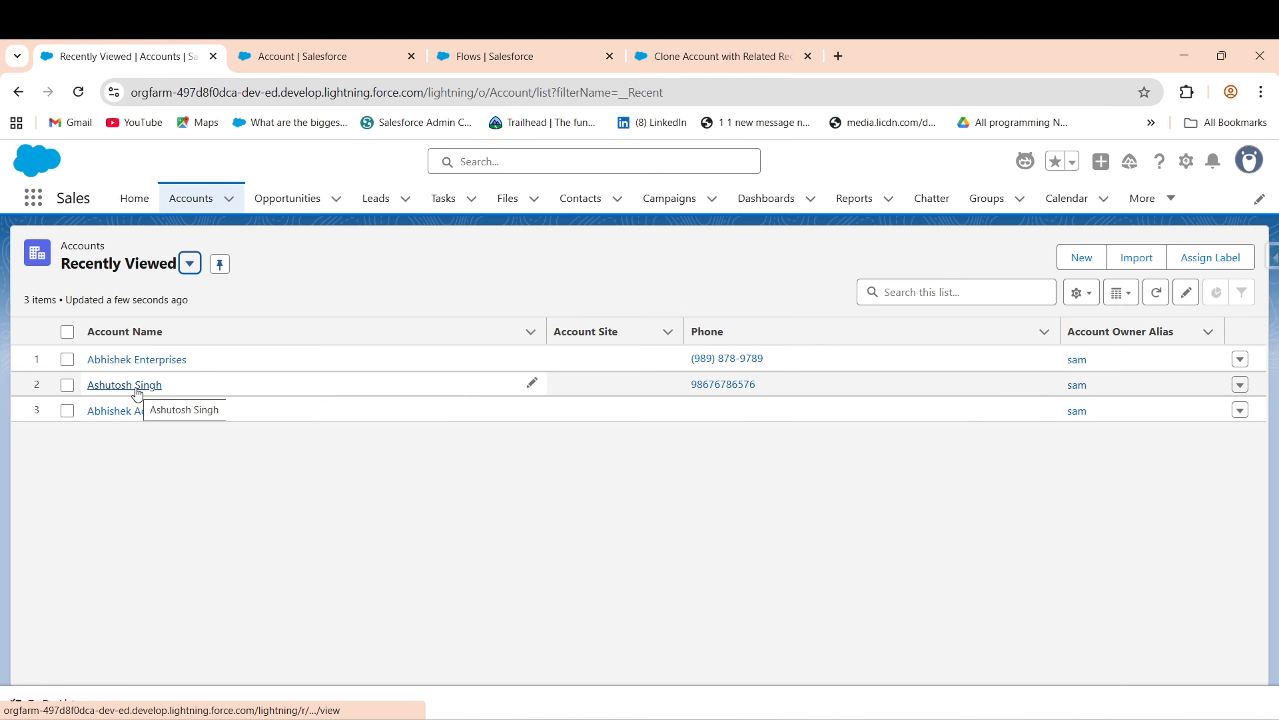
click(131, 385)
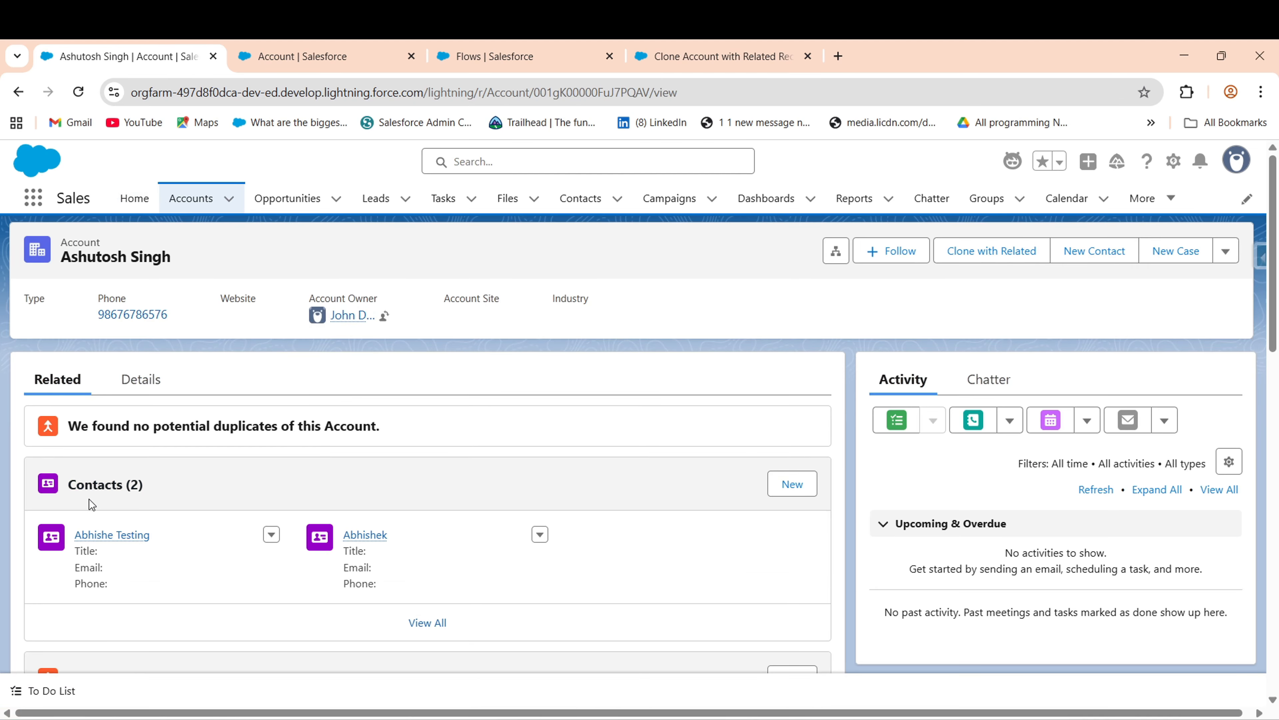
scroll(1004, 376, down, 5)
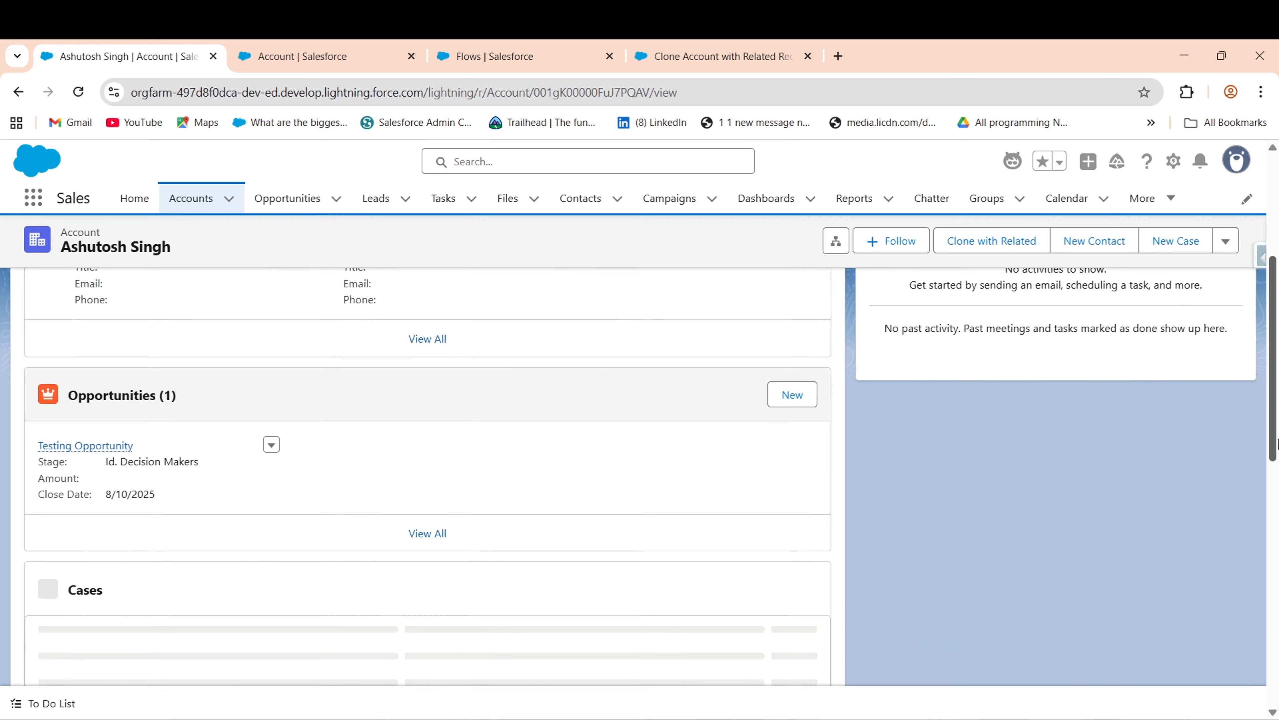
scroll(339, 527, down, 3)
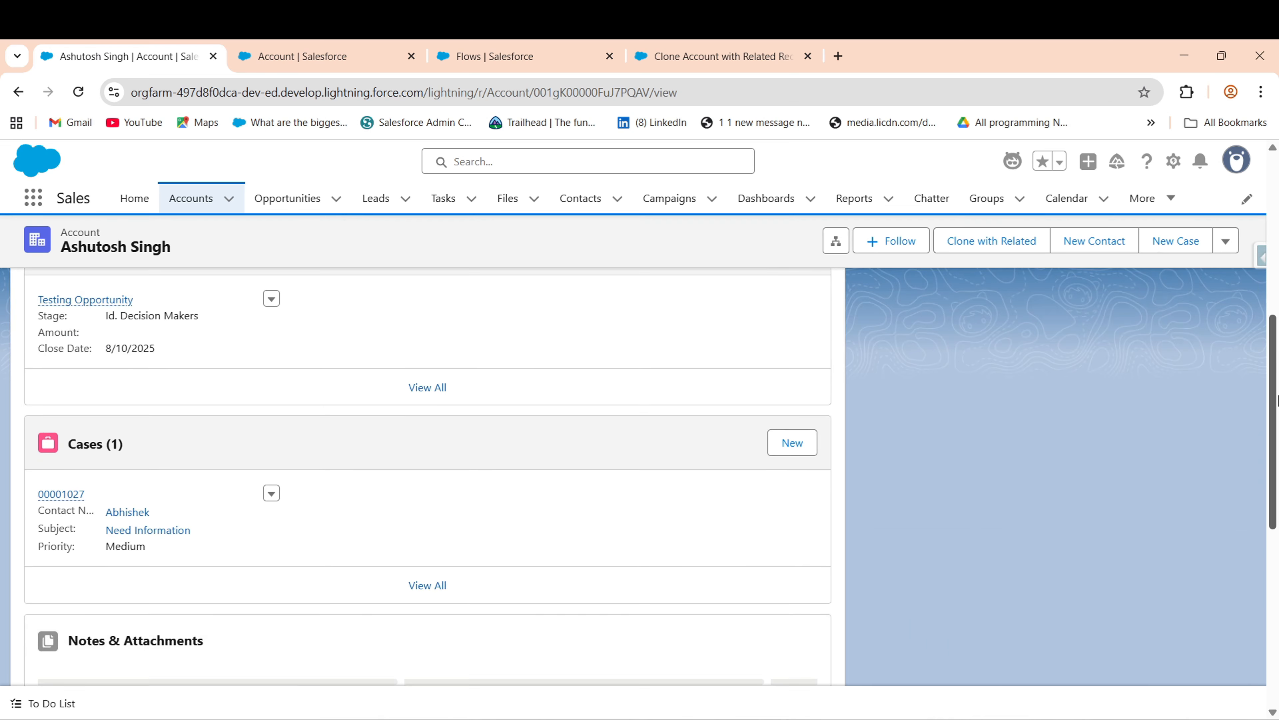
drag(1275, 424, 1278, 223)
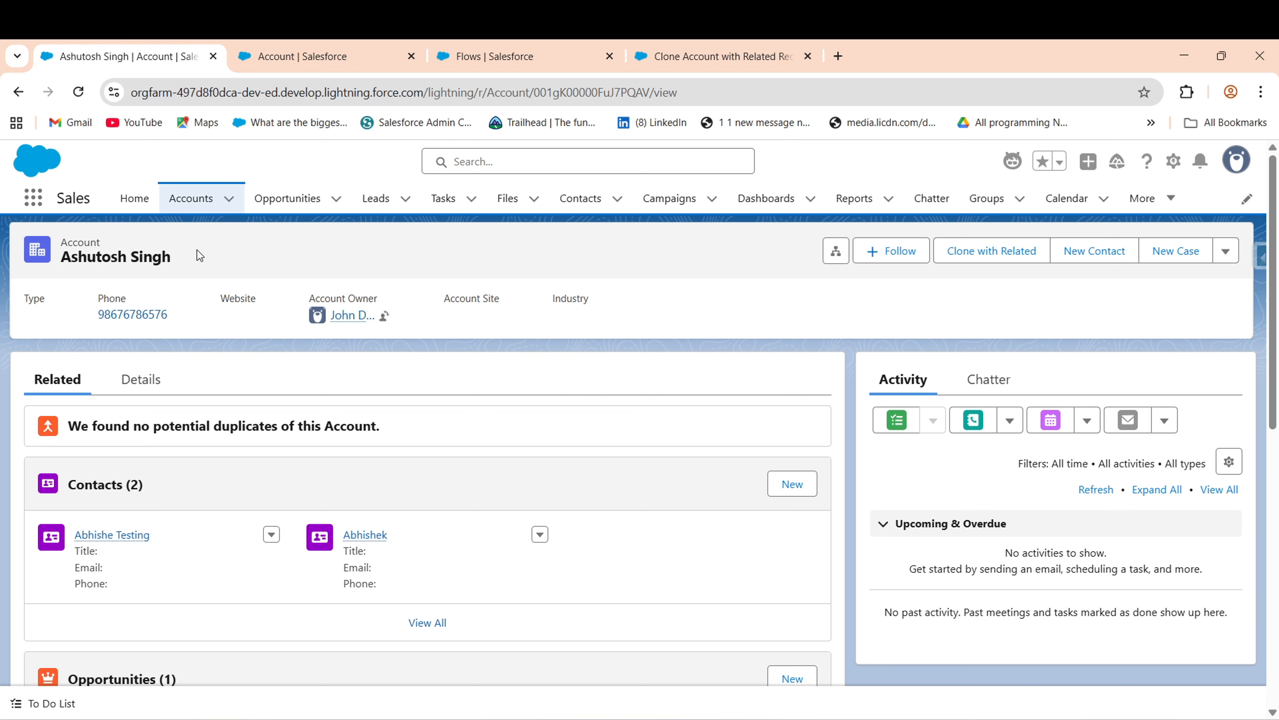
- Check the clone's Details tab for the copied address fields, then return to the accounts list
click(140, 379)
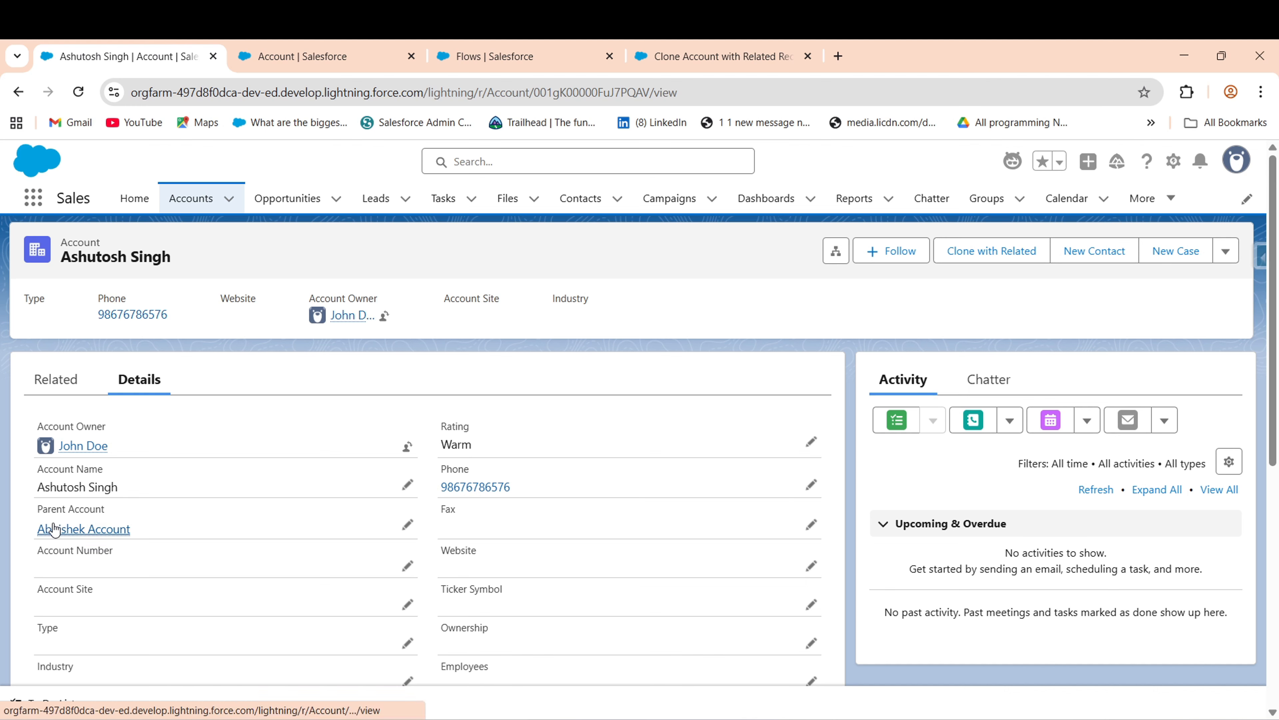
scroll(1277, 506, down, 5)
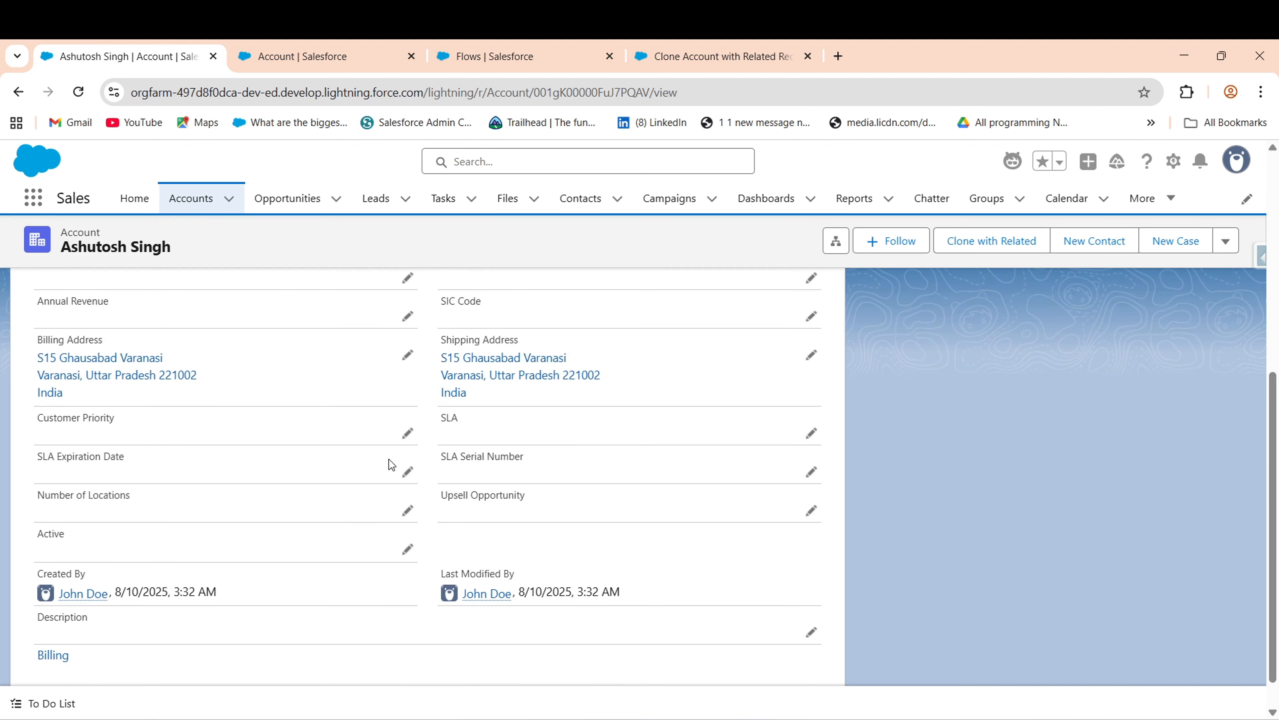
scroll(692, 225, up, 6)
click(55, 379)
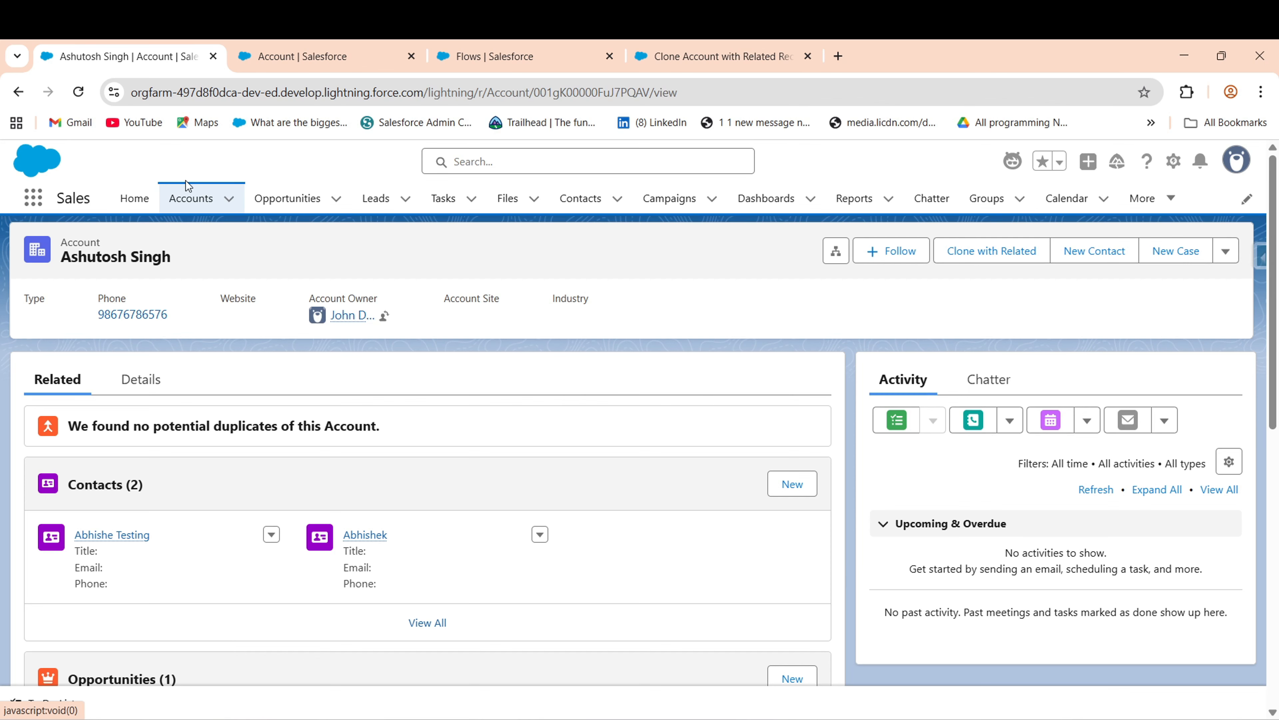
click(191, 198)
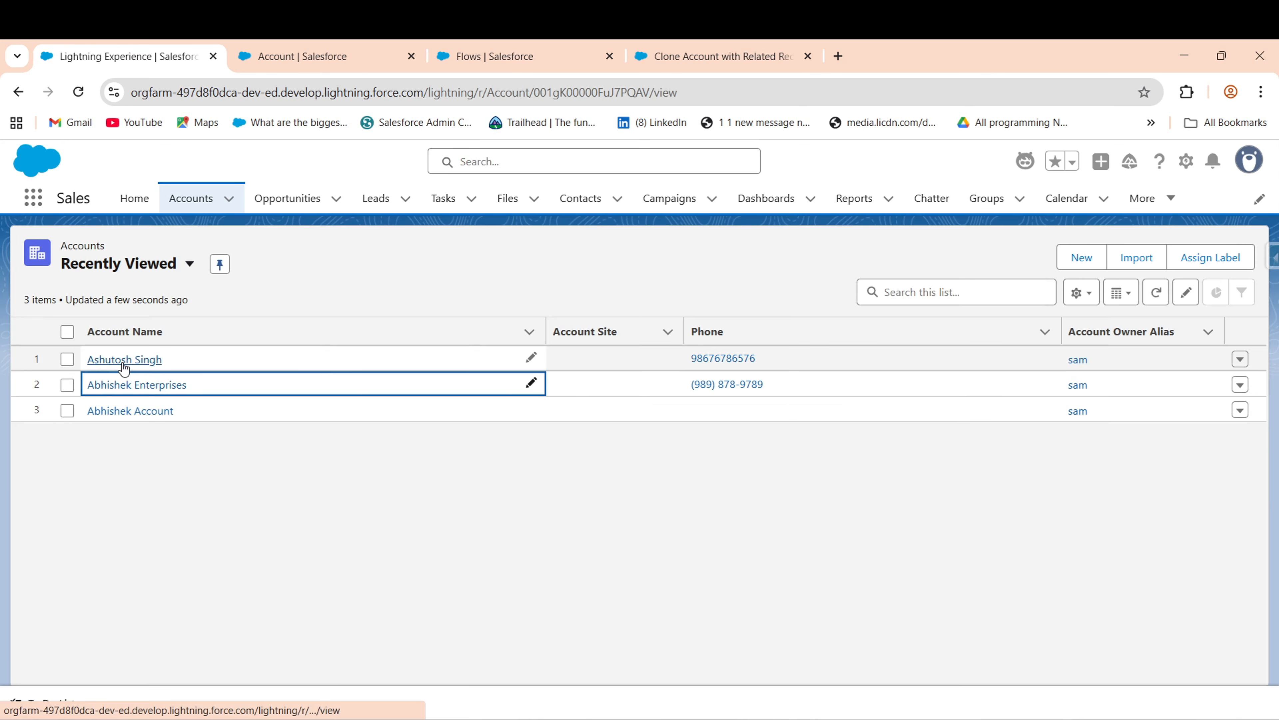
- Start Clone with Related on the cloned account, keeping only Contact selected
click(98, 361)
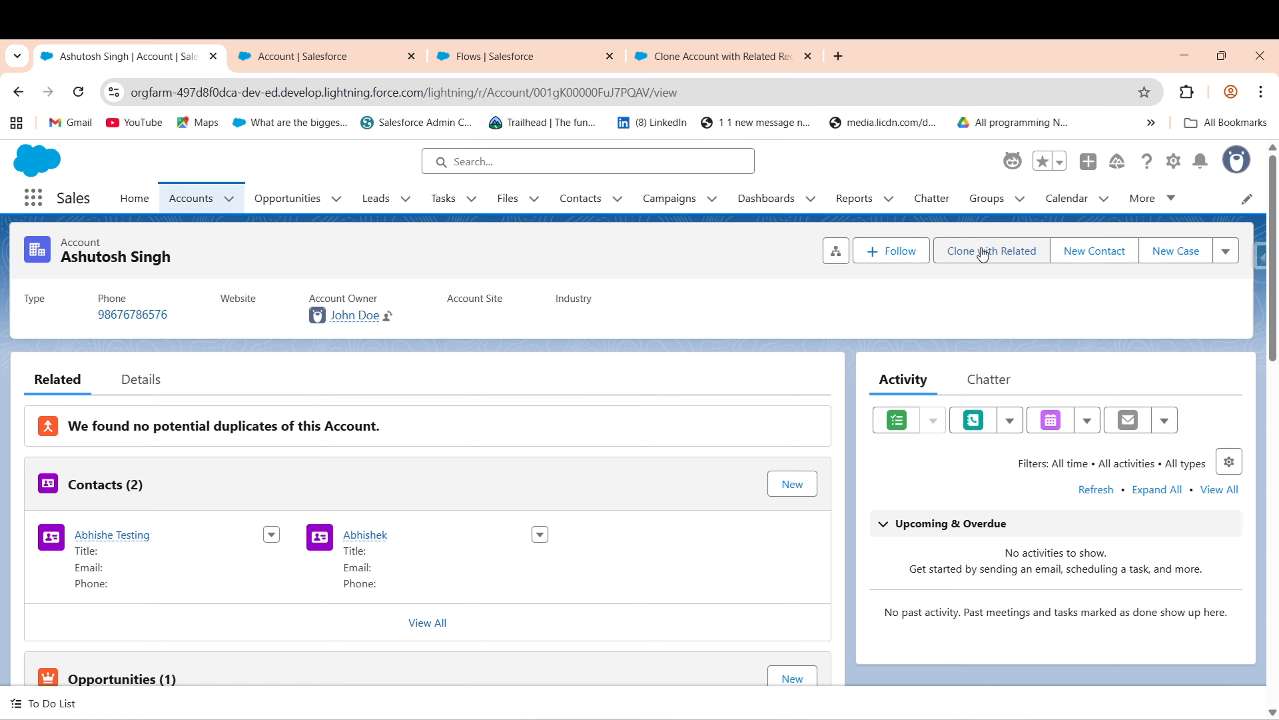
click(987, 254)
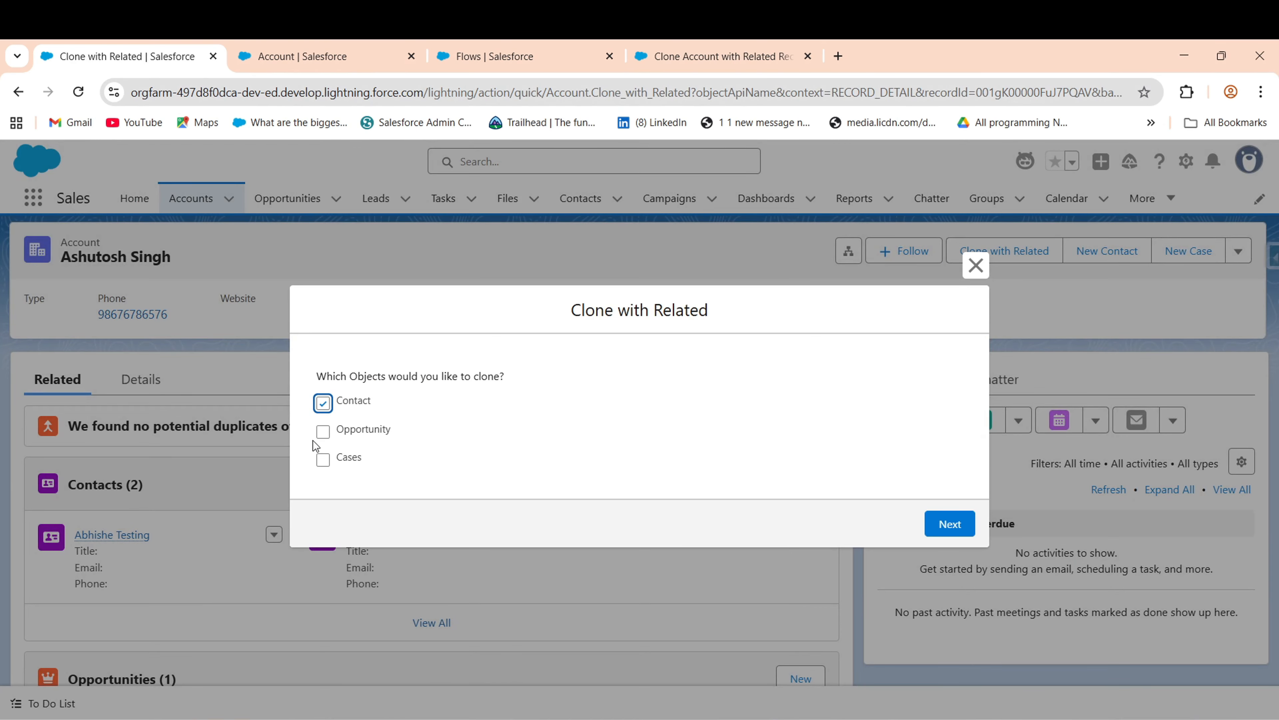
click(710, 398)
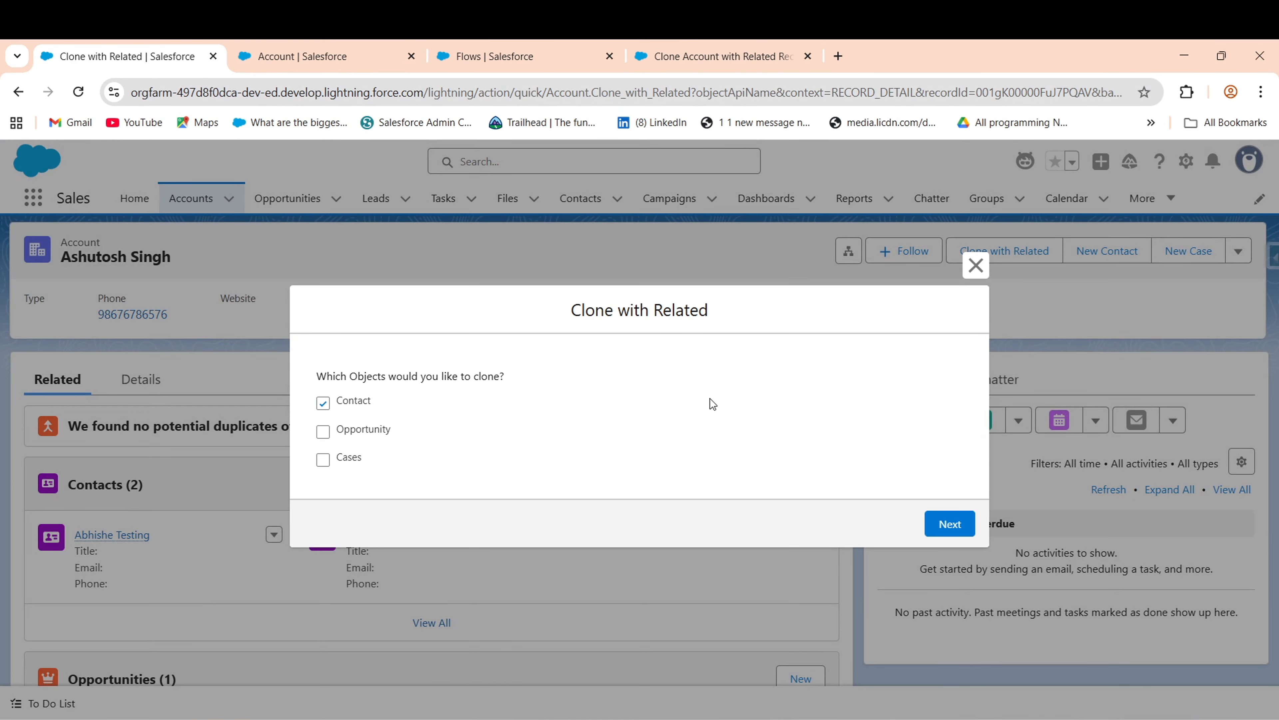
click(967, 522)
- Rename the new account to 'Testing Account' and create the contacts-only clone
drag(434, 345, 321, 352)
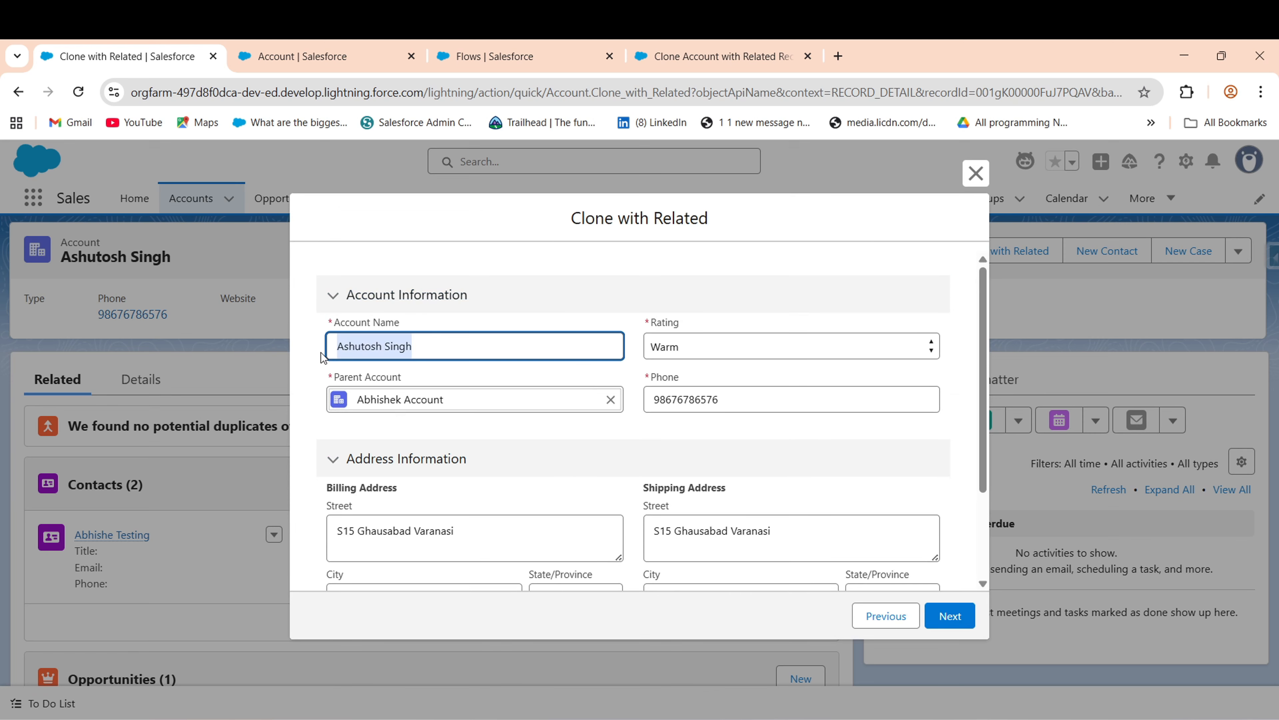
key(BackSpace)
text(Testing)
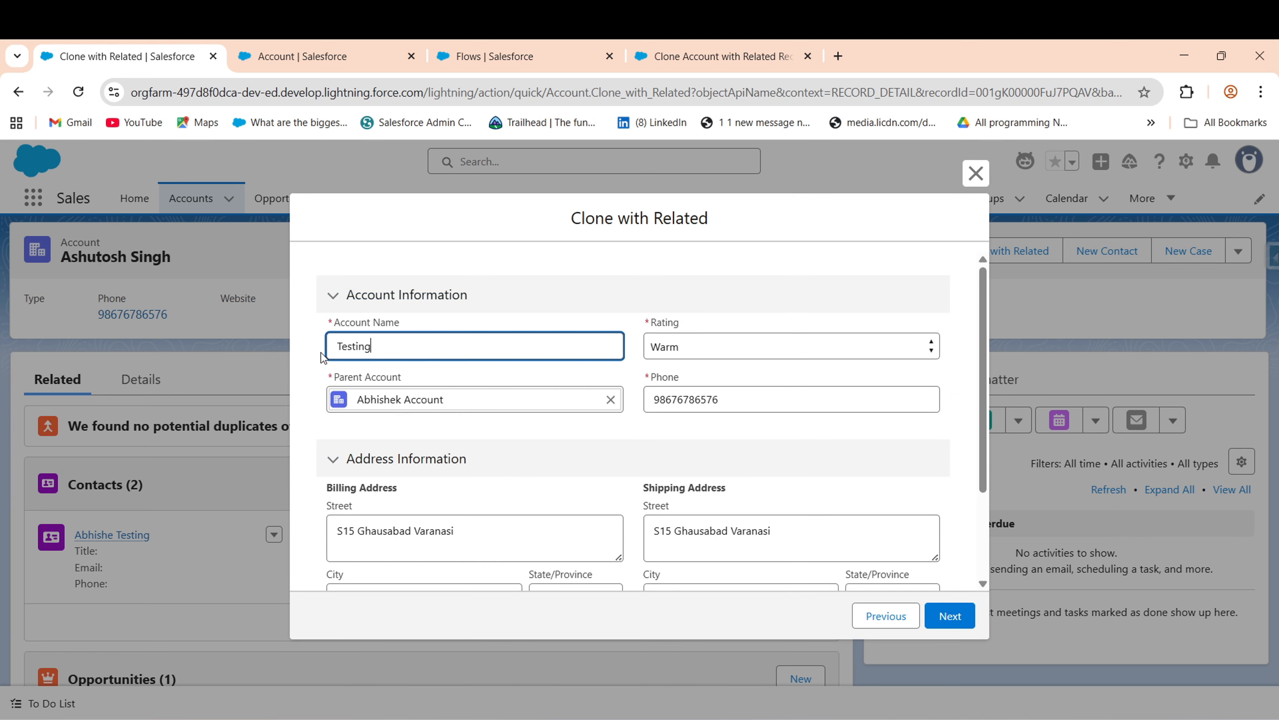
text( Account)
click(943, 610)
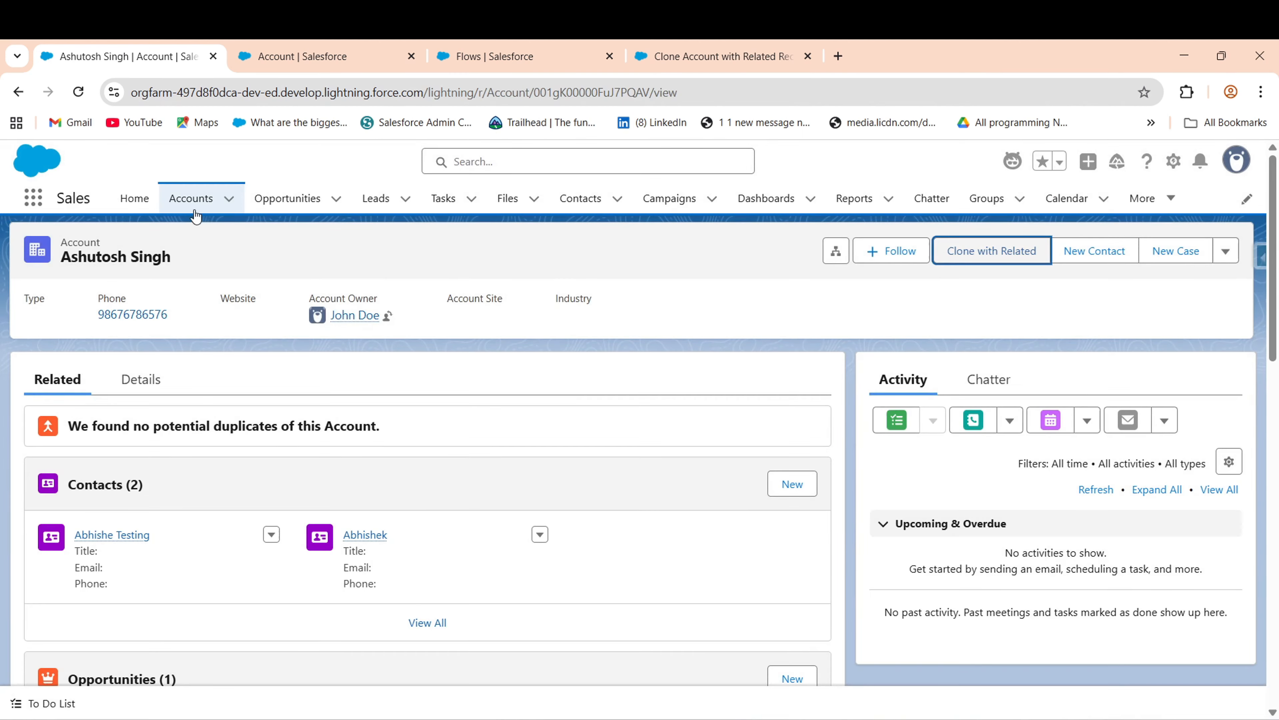
- Open Testing Account and confirm its related lists show 2 contacts and no opportunities or cases
click(194, 214)
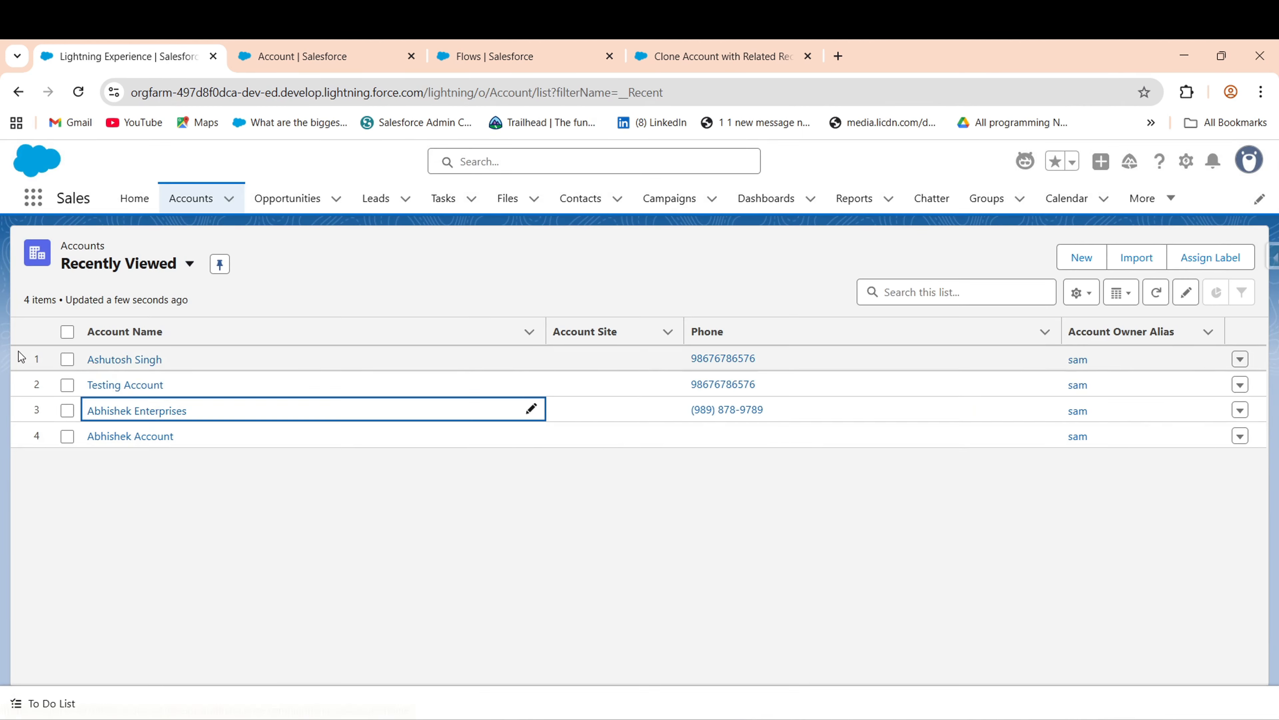
click(117, 386)
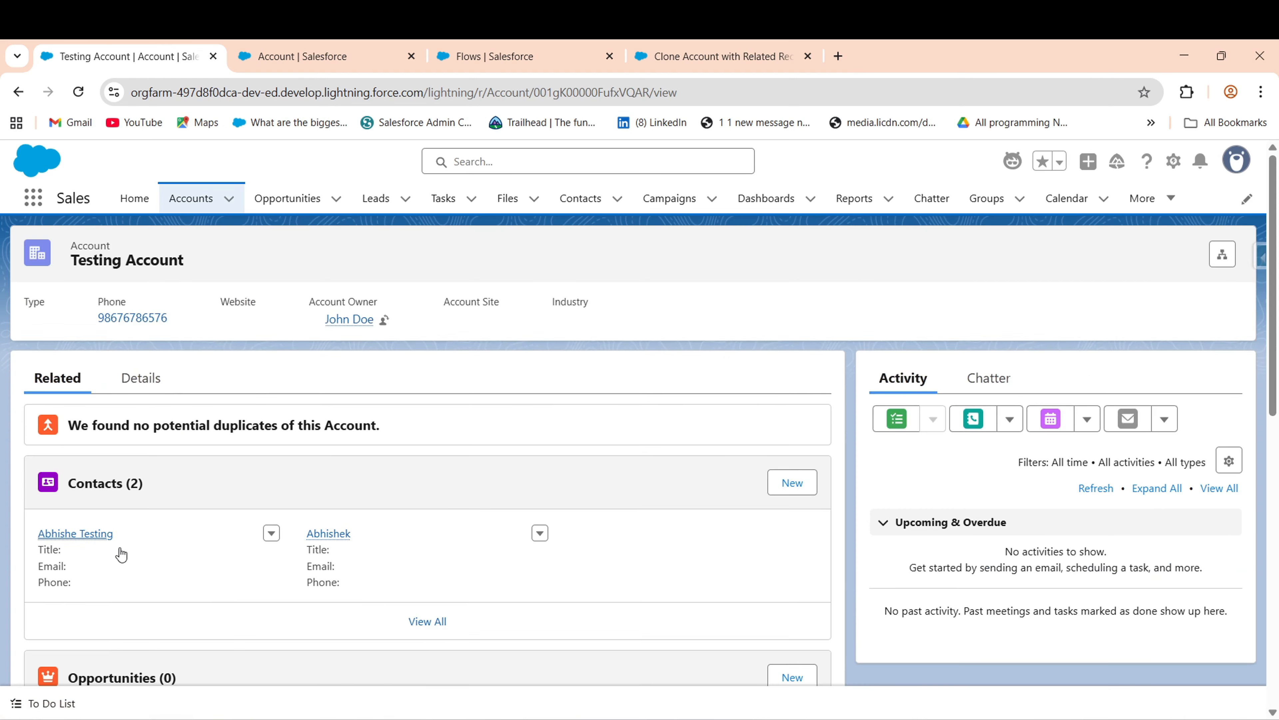
scroll(234, 346, down, 5)
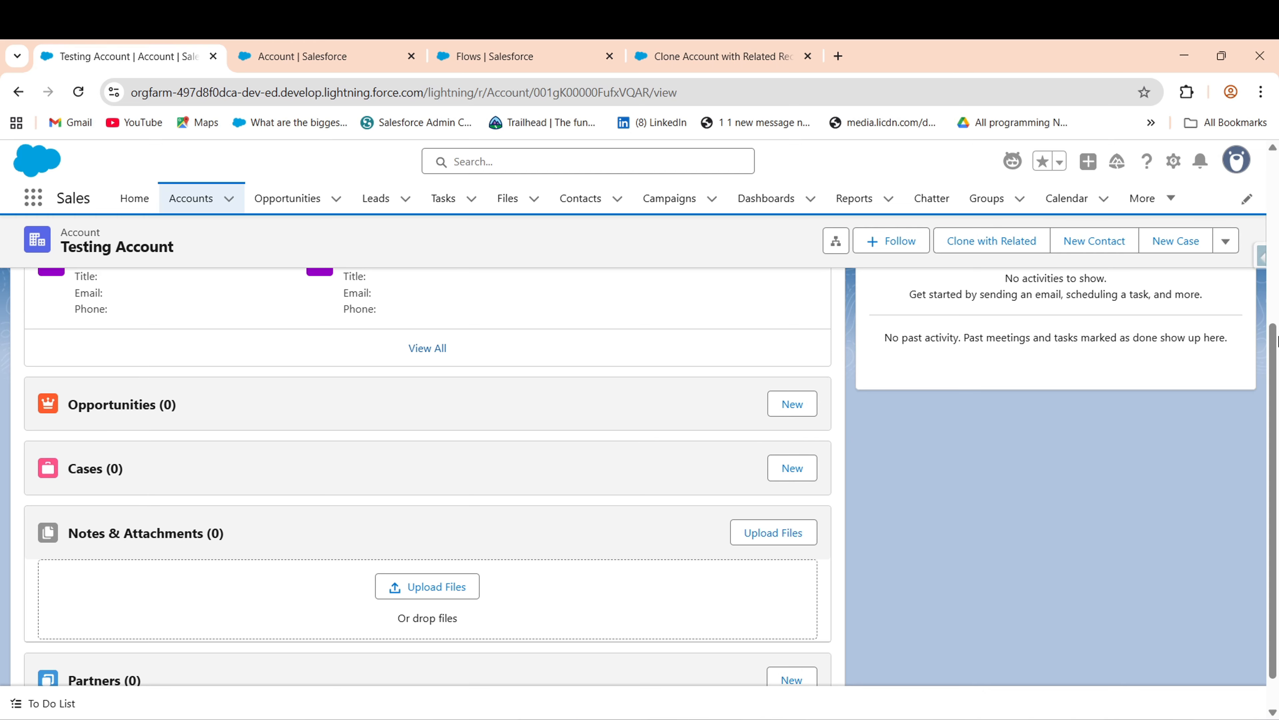
scroll(1276, 341, up, 5)
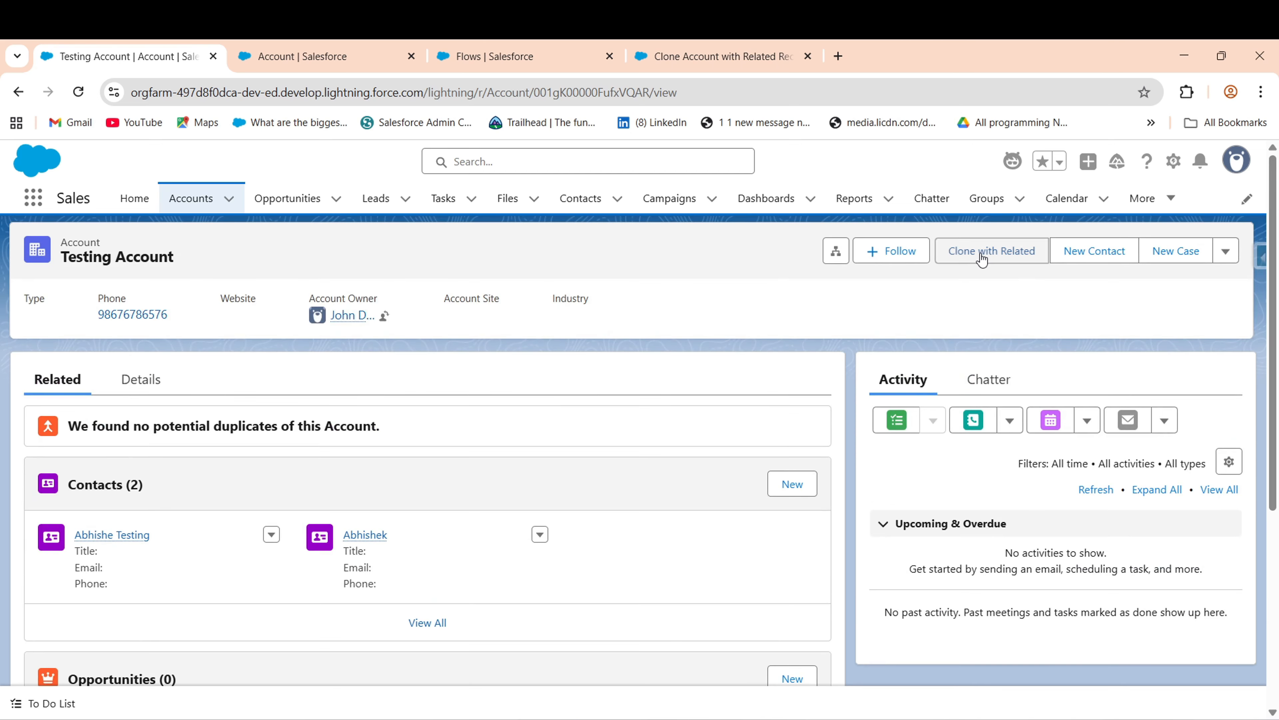
- Open and cancel Testing Account's clone options, recheck its related lists, and return to Accounts
click(981, 260)
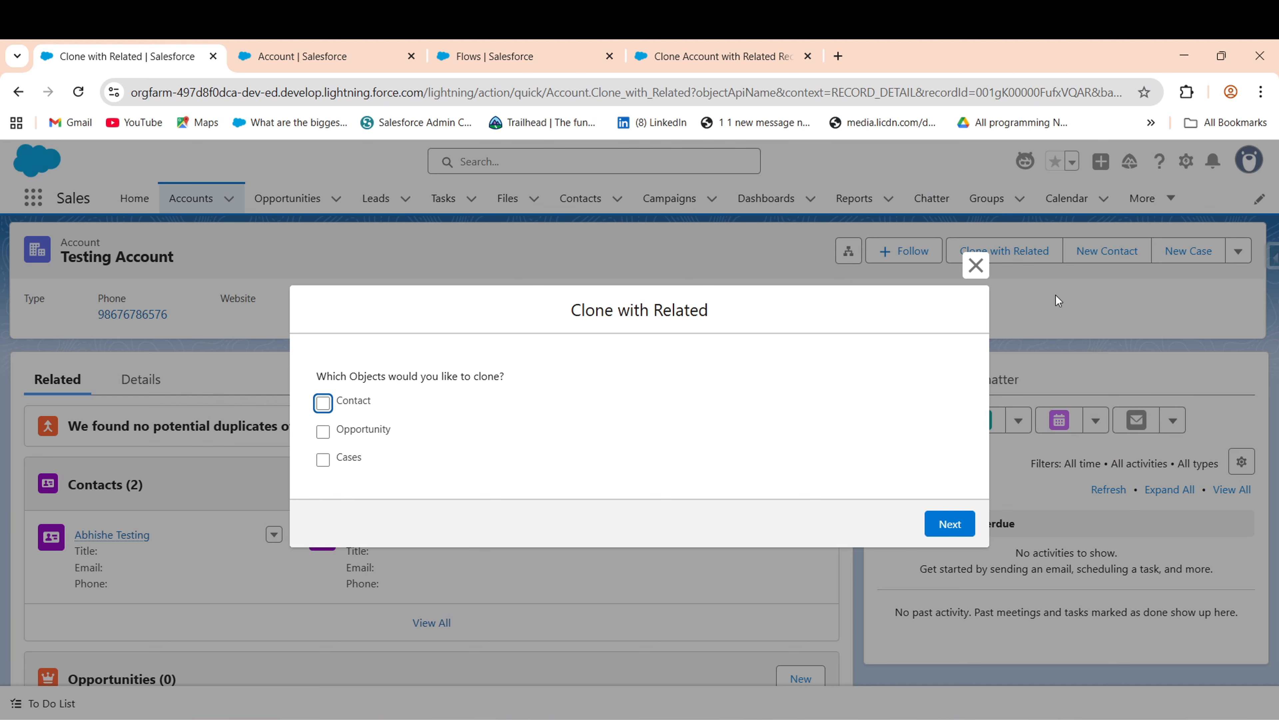
click(976, 265)
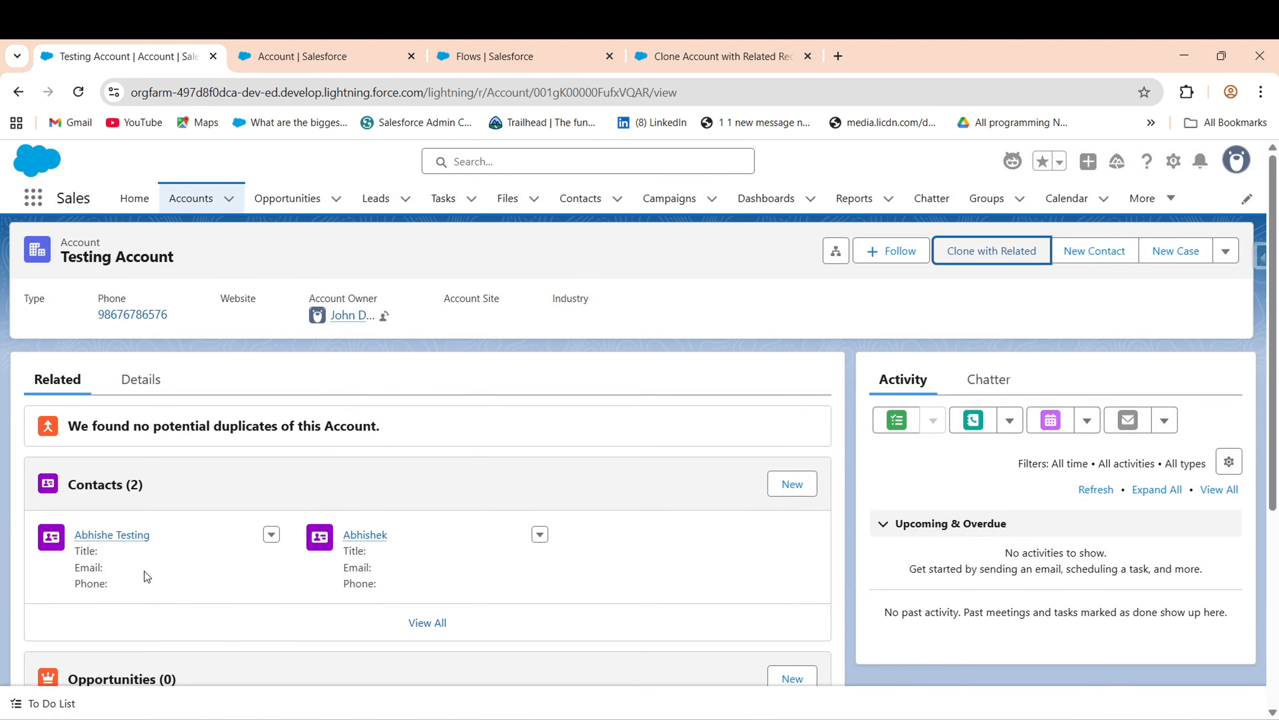
drag(1275, 337, 1277, 427)
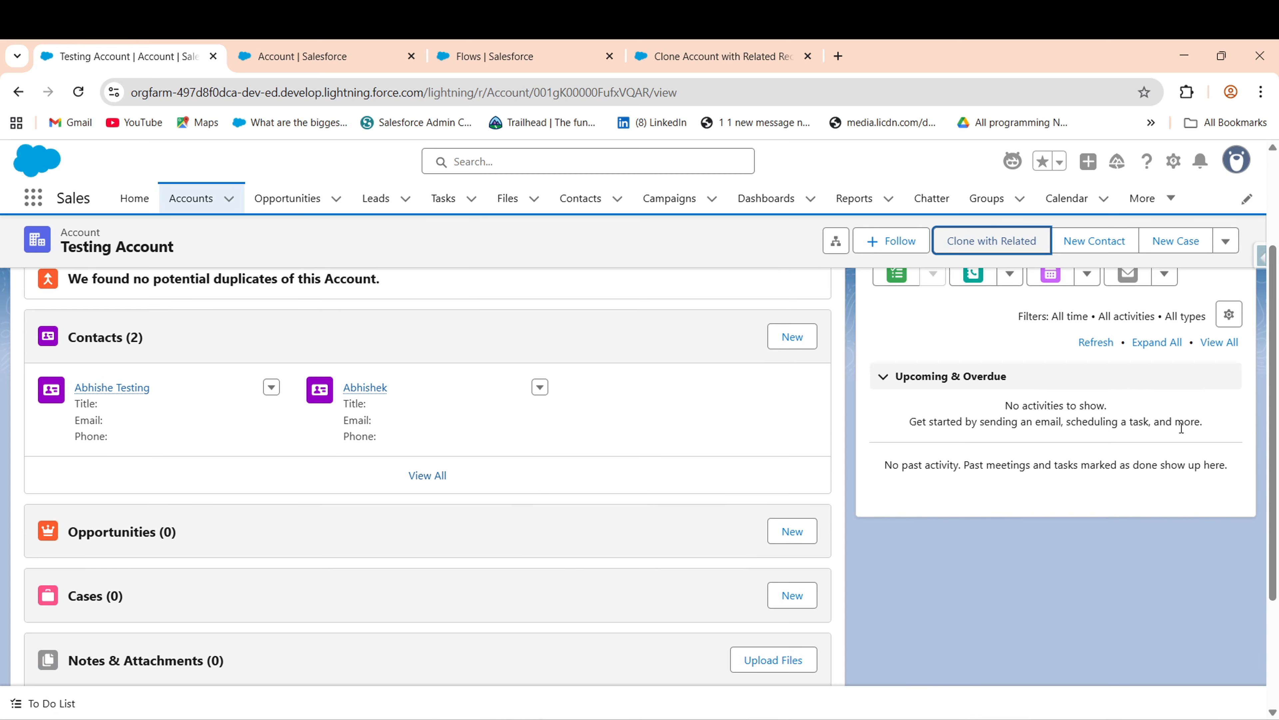
drag(1278, 367, 1278, 280)
click(205, 209)
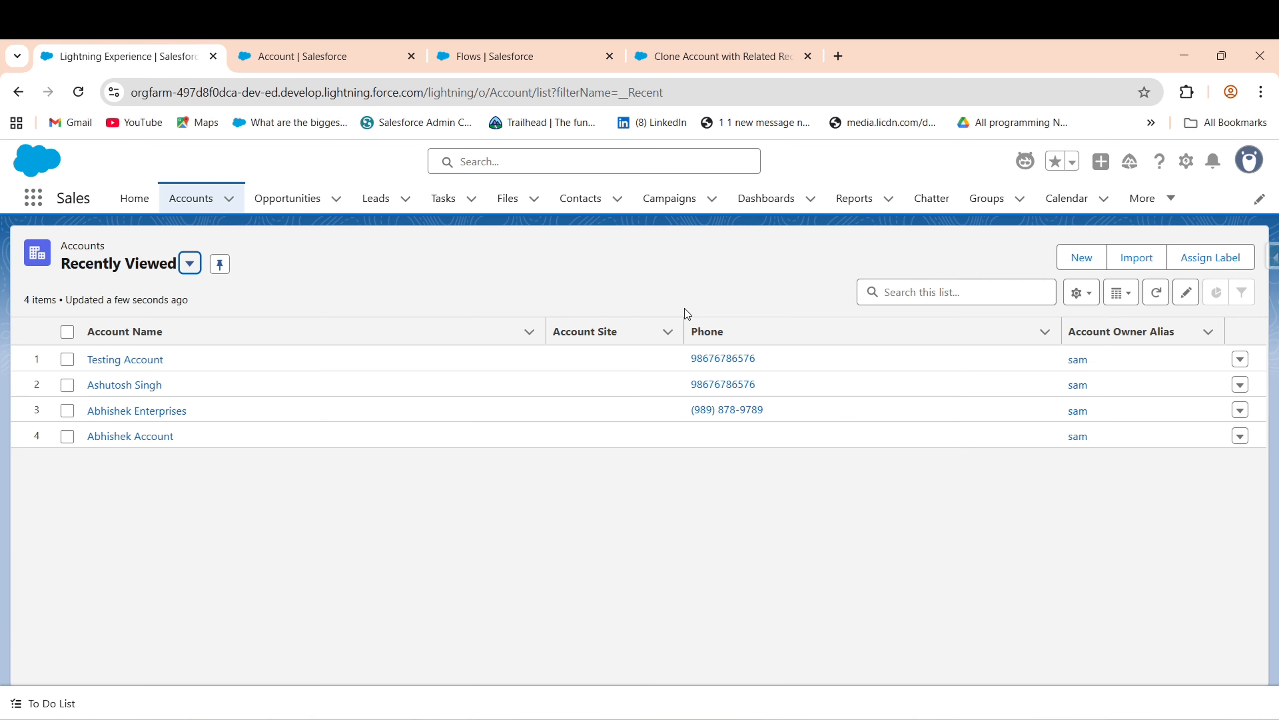
click(381, 407)
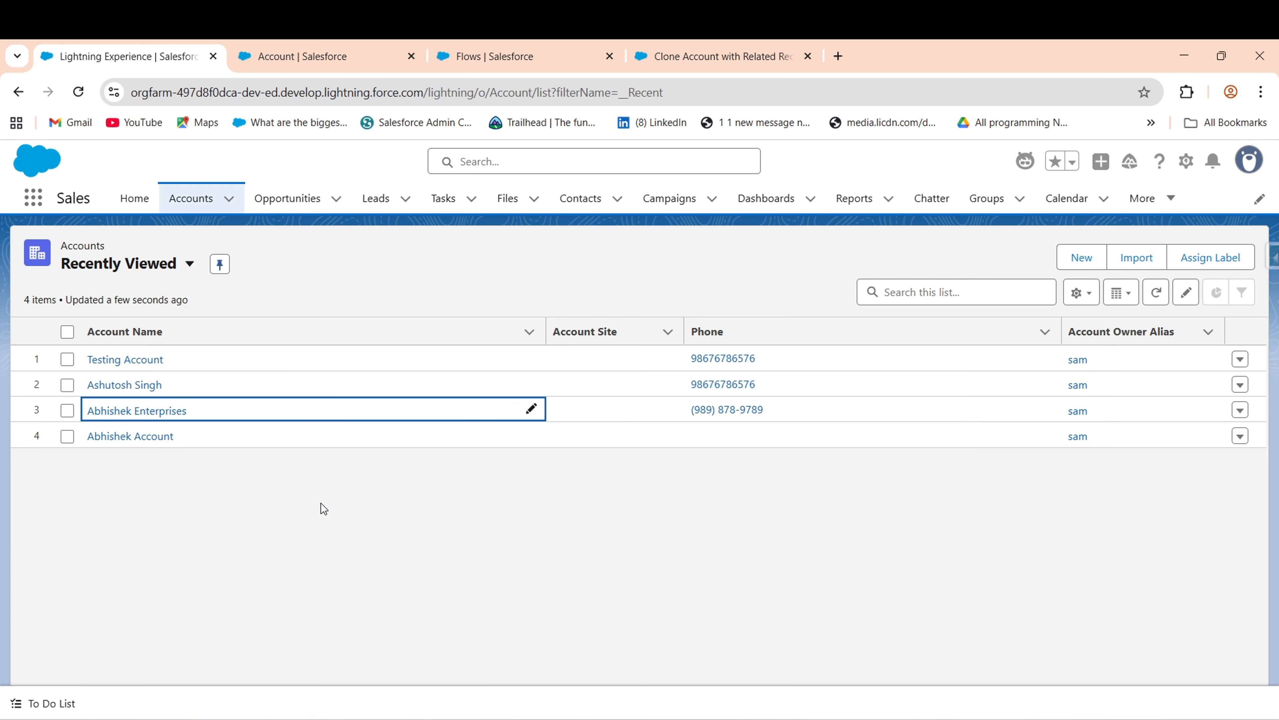